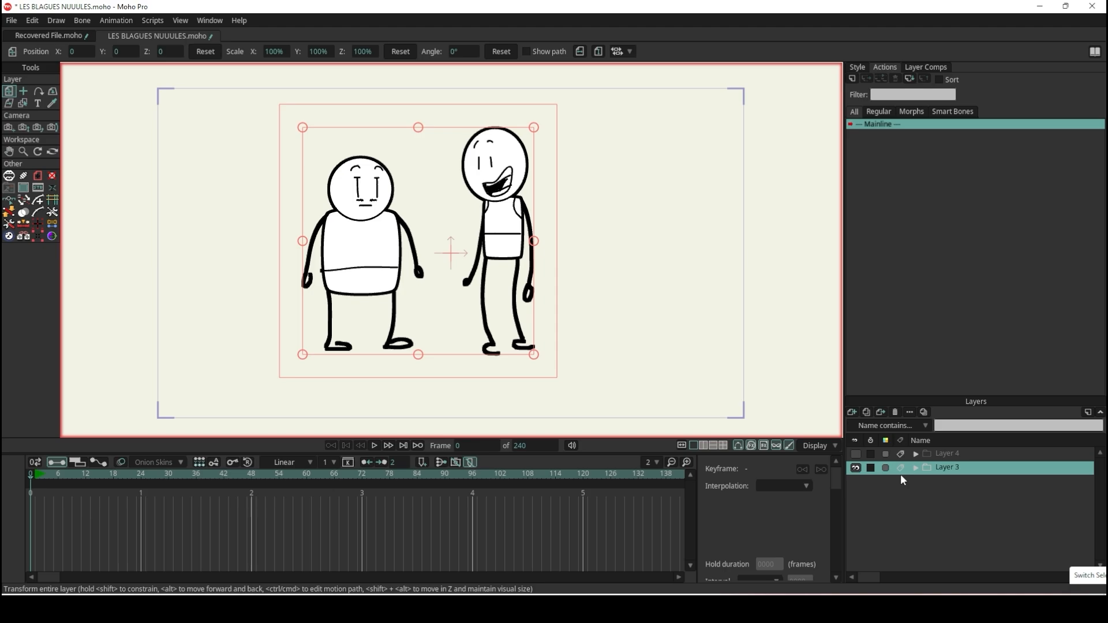
- Render a preview of frame 0 to check how the two sketched characters appear in the output
key("ctrl+r")
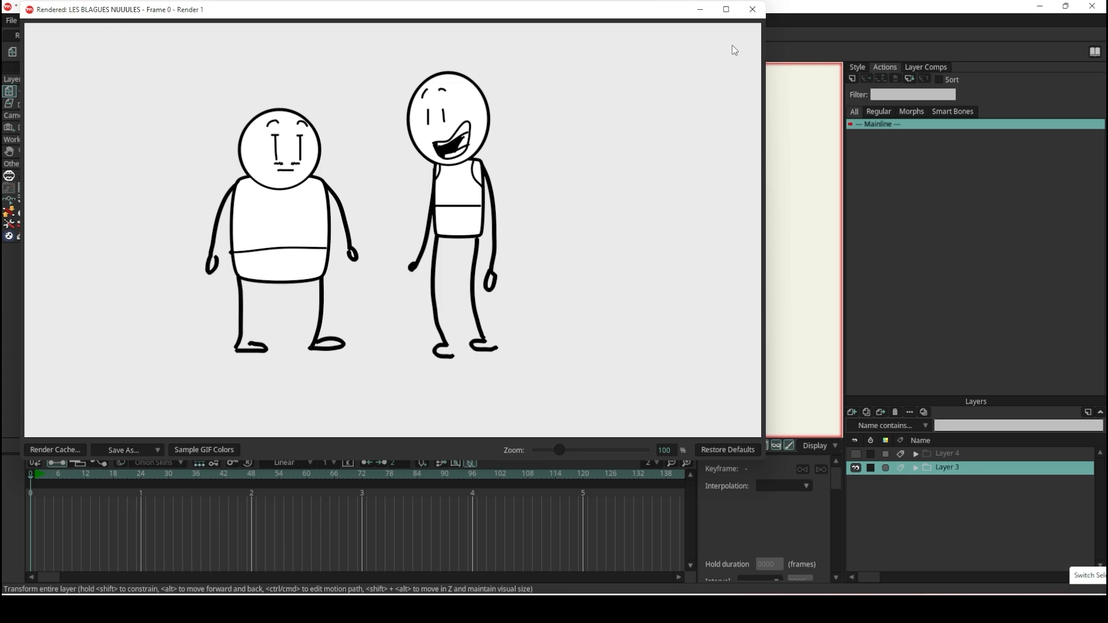
left_click(752, 10)
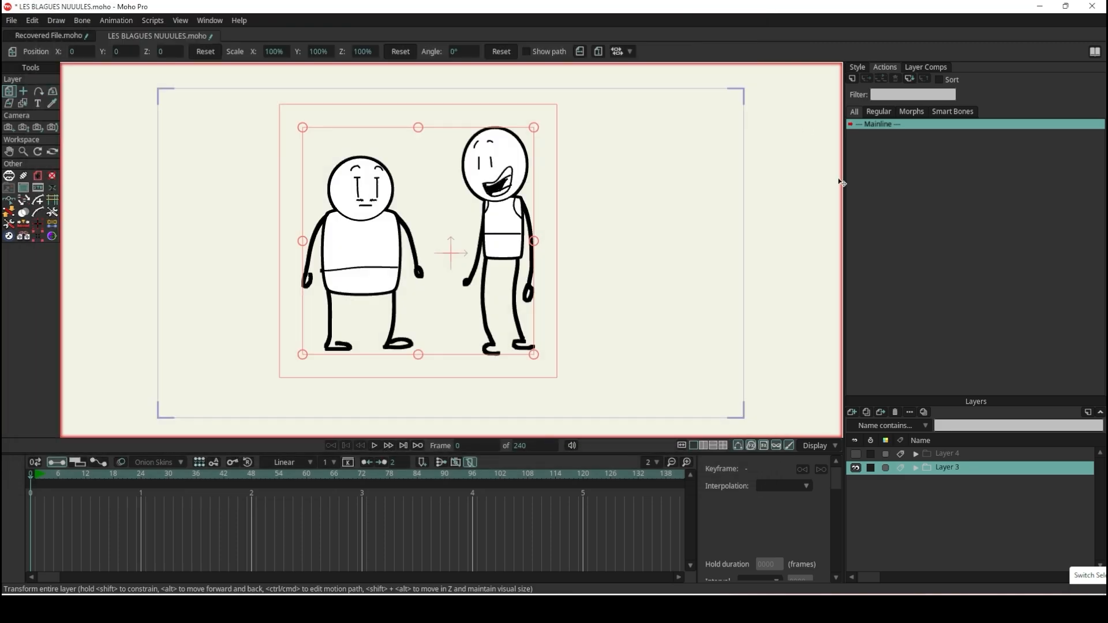
- Set Layer 3 to Don't render and Ignored by Layer Selector, and lower its opacity to 13%
double_click(982, 469)
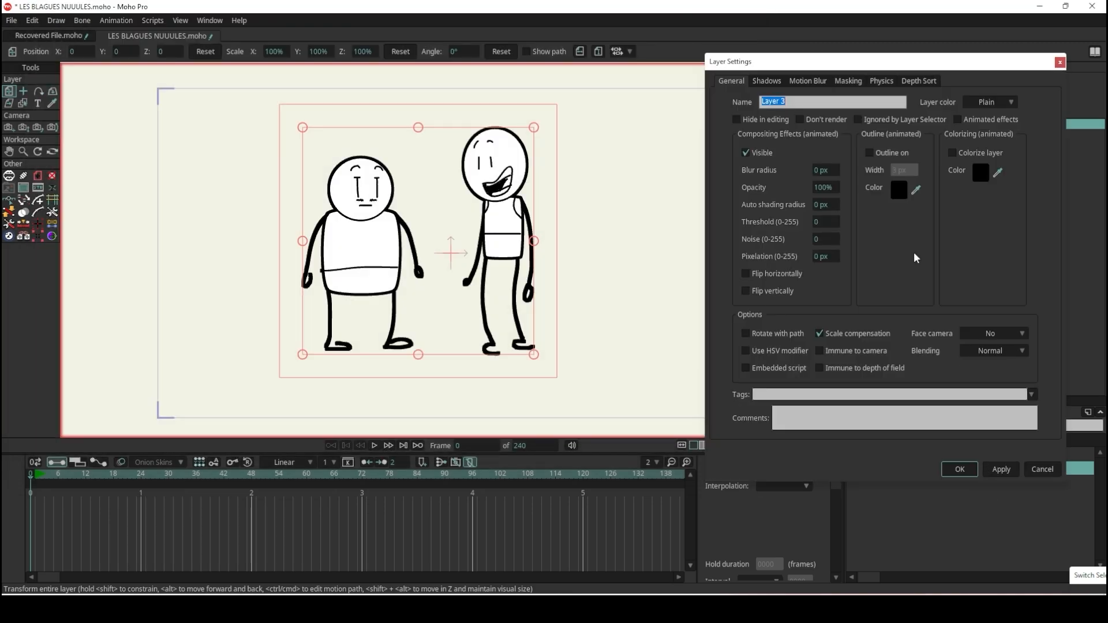
left_click(811, 124)
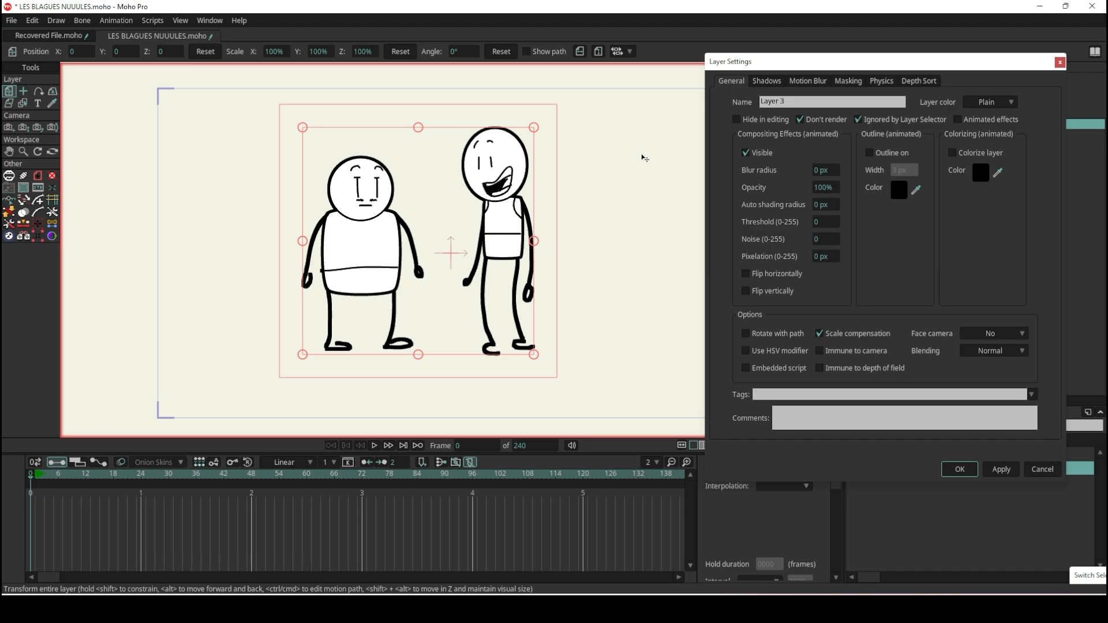
left_click_drag(824, 187, 334, 183)
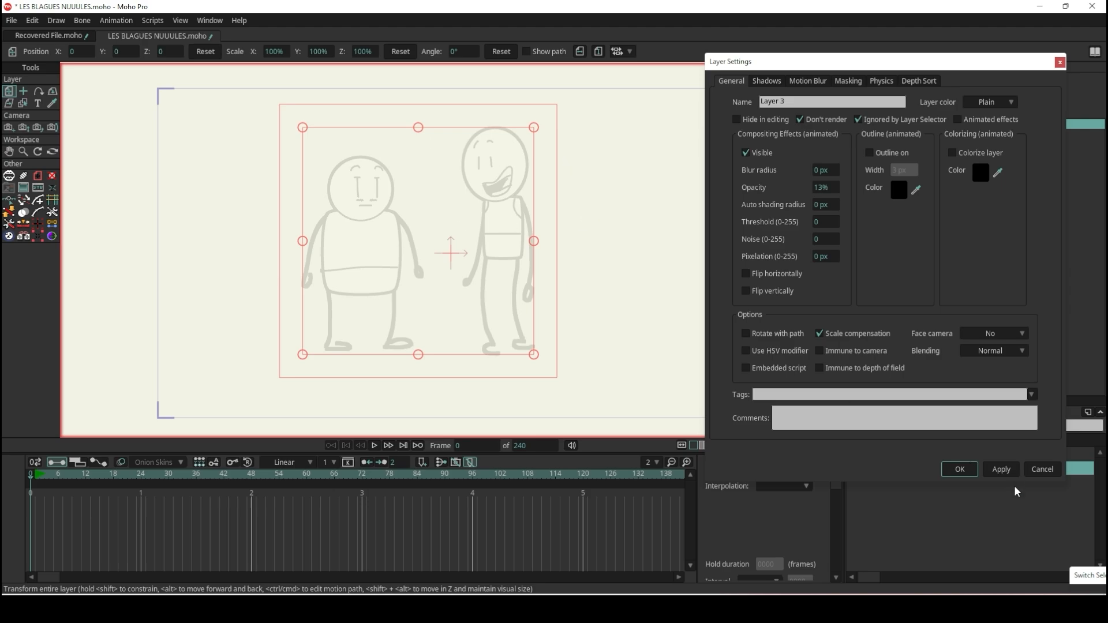
left_click(960, 469)
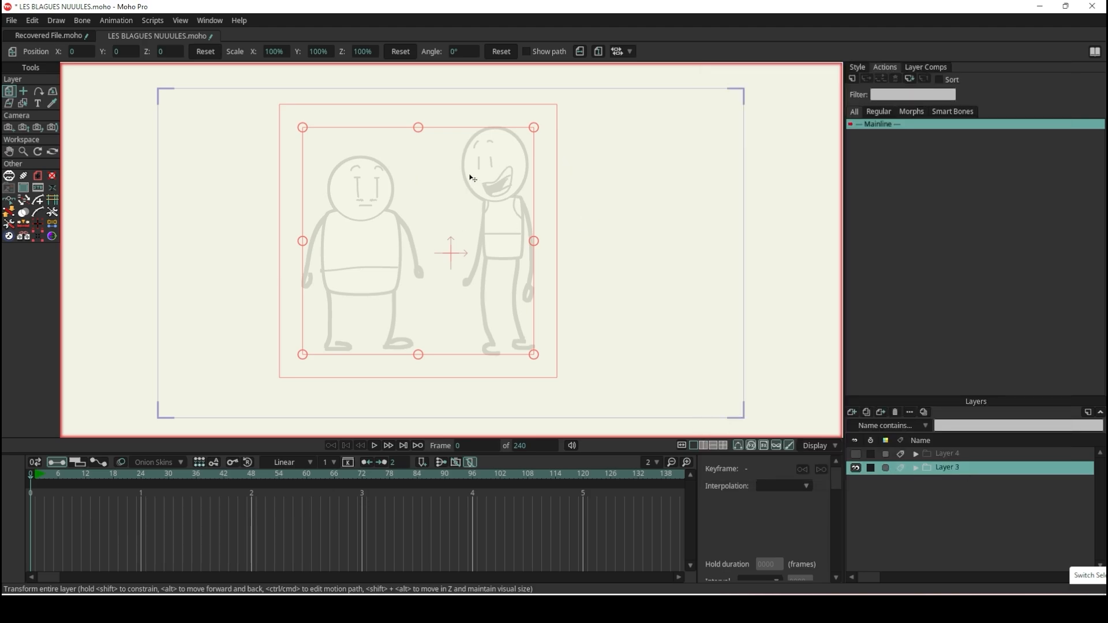
- Add a vector layer above Layer 3 and name it PERSO 01
scroll(510, 172, "up", 3)
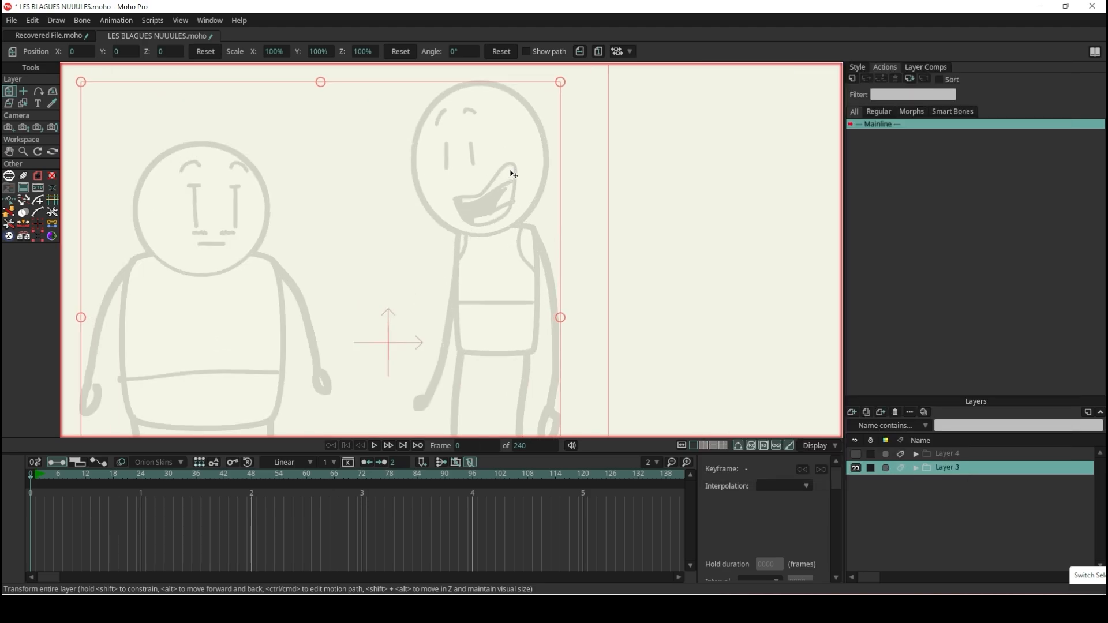
left_click(850, 412)
left_click(861, 423)
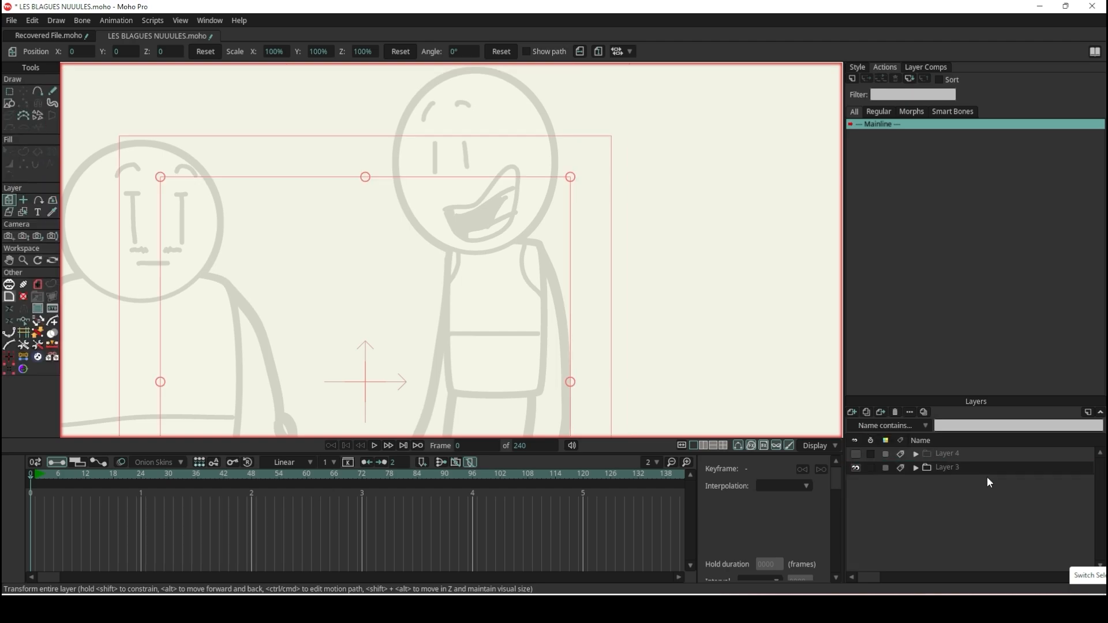
double_click(951, 467)
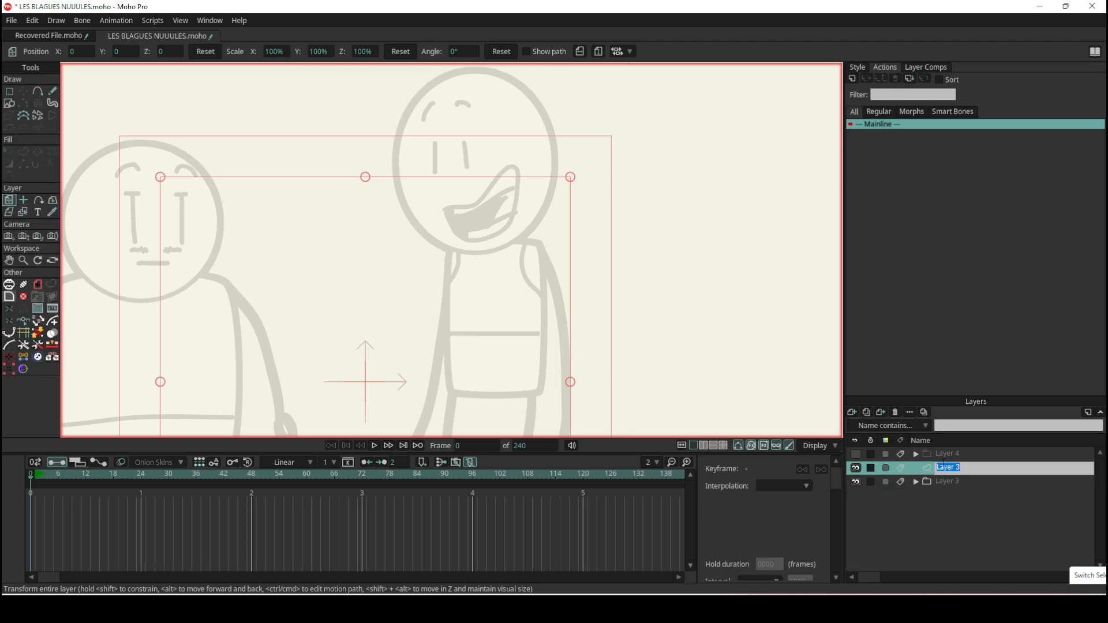
type("PERSO 01")
key("Return")
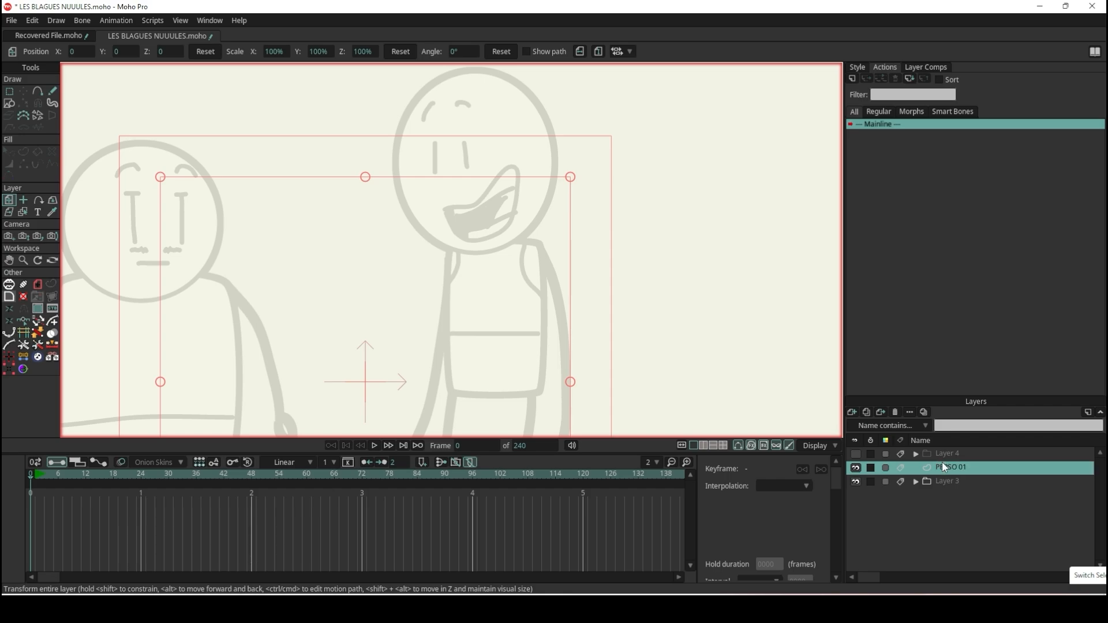
- Place the PERSO 01 vector layer in a new group and name the group PERSO 01
left_click(865, 412)
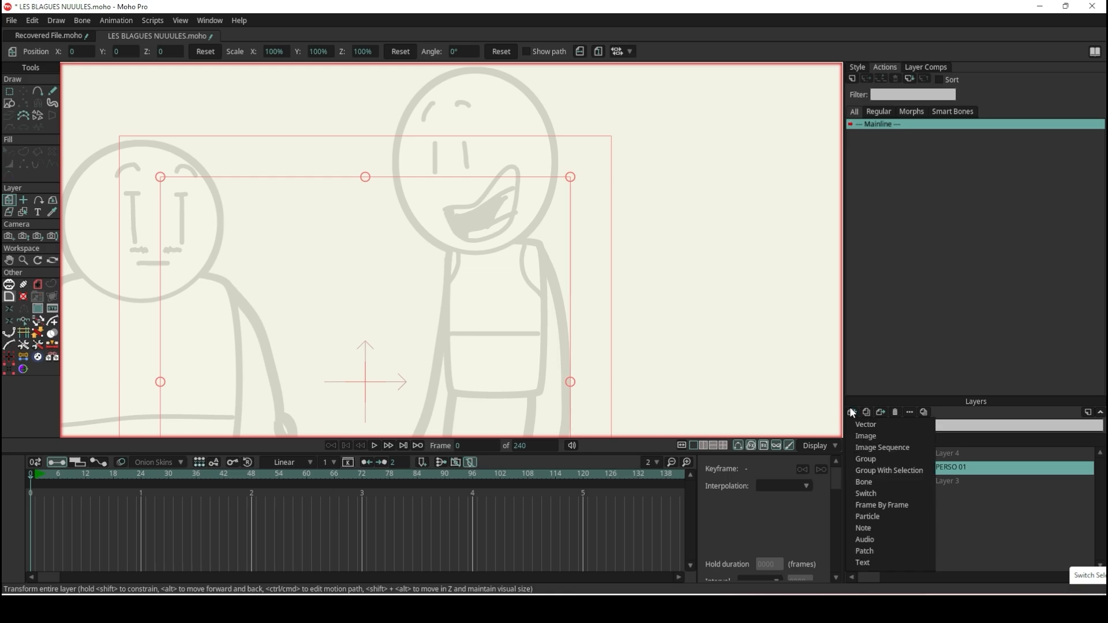
left_click(887, 471)
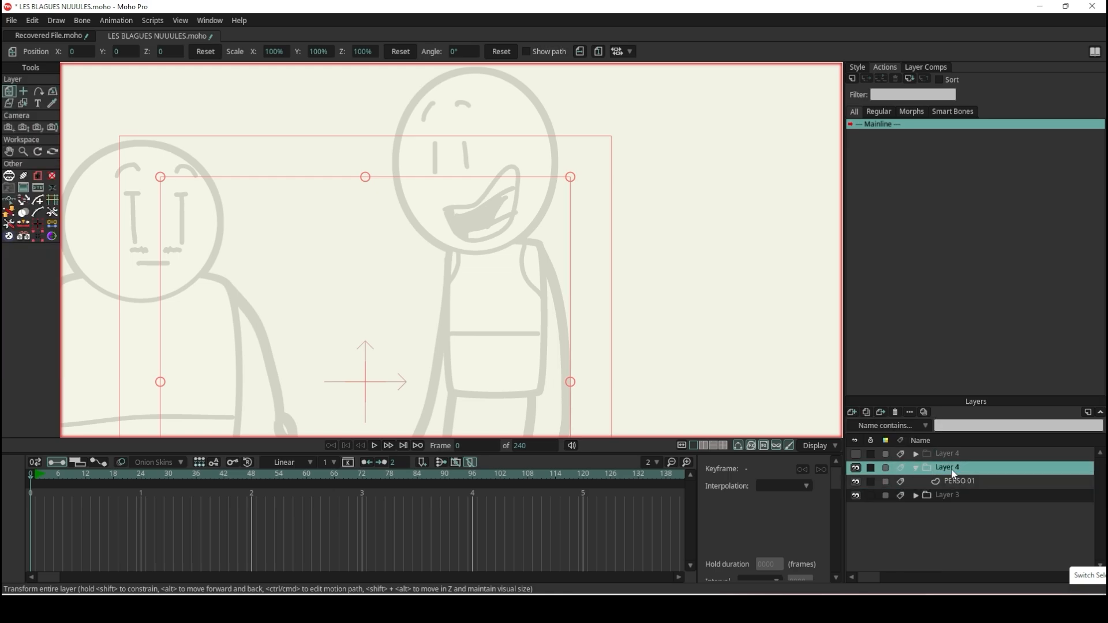
double_click(950, 467)
type("PERS")
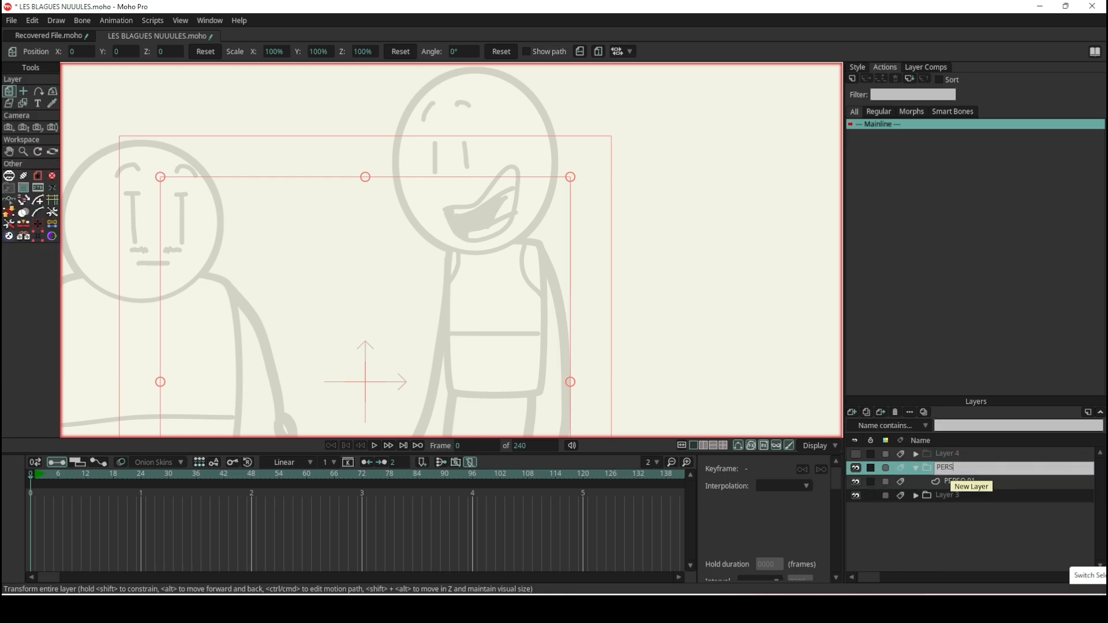
type("O 013")
key("Return")
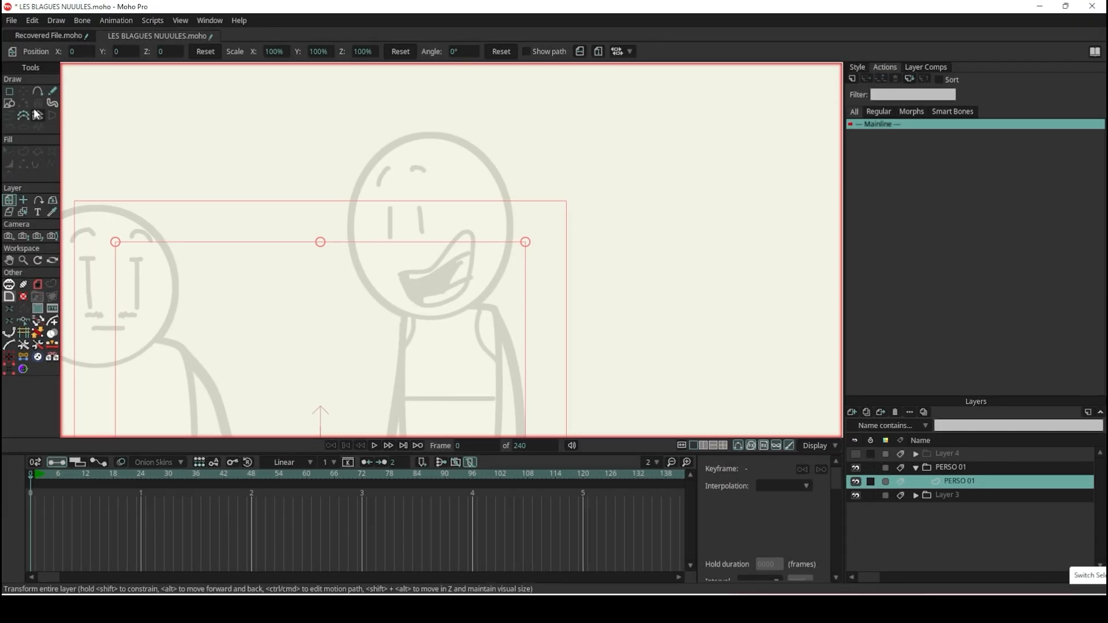
- Draw a filled and stroked oval over the tall character's head on the PERSO 01 vector layer
left_click(9, 103)
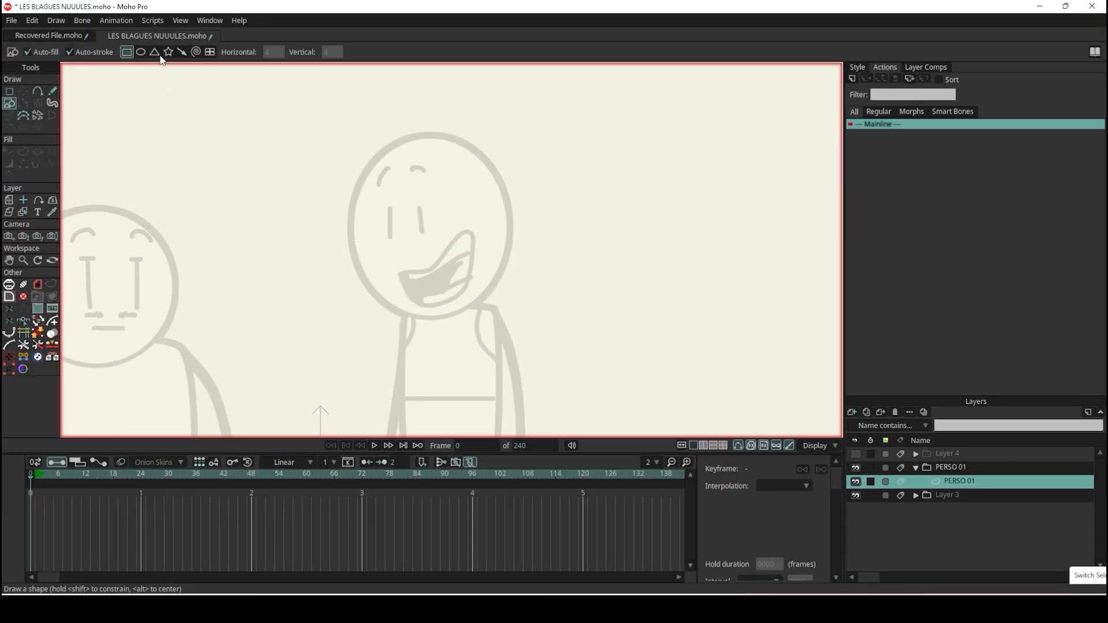
scroll(408, 227, "up", 2)
left_click_drag(357, 102, 565, 350)
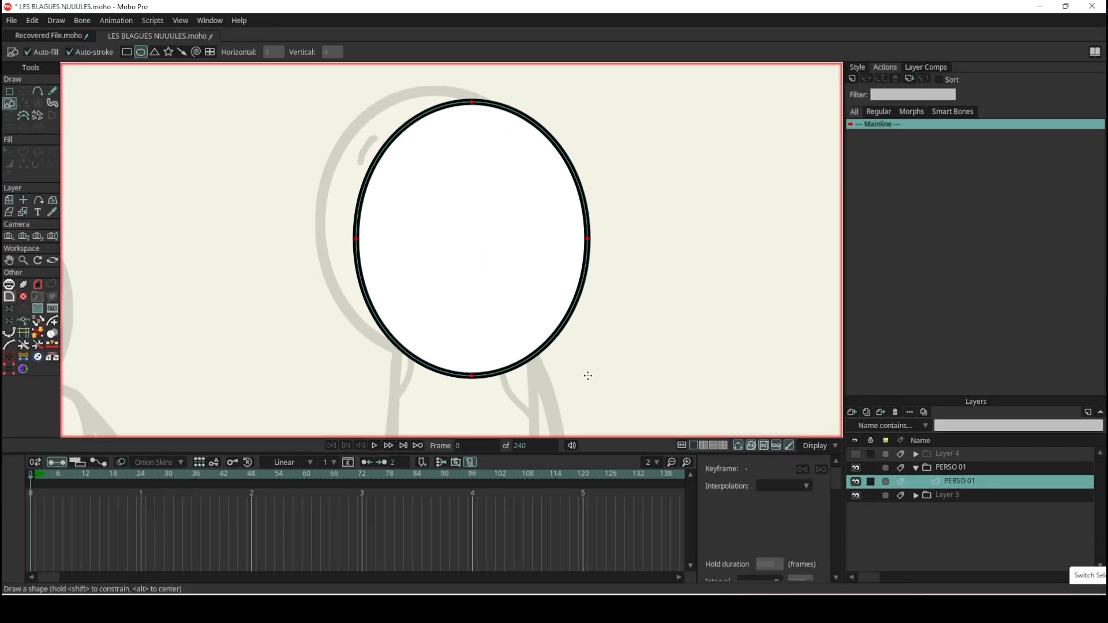
- Rename the faded sketch layer as REF and move it above the PERSO 01 group
left_click(947, 495)
double_click(948, 495)
type("REF")
key("Return")
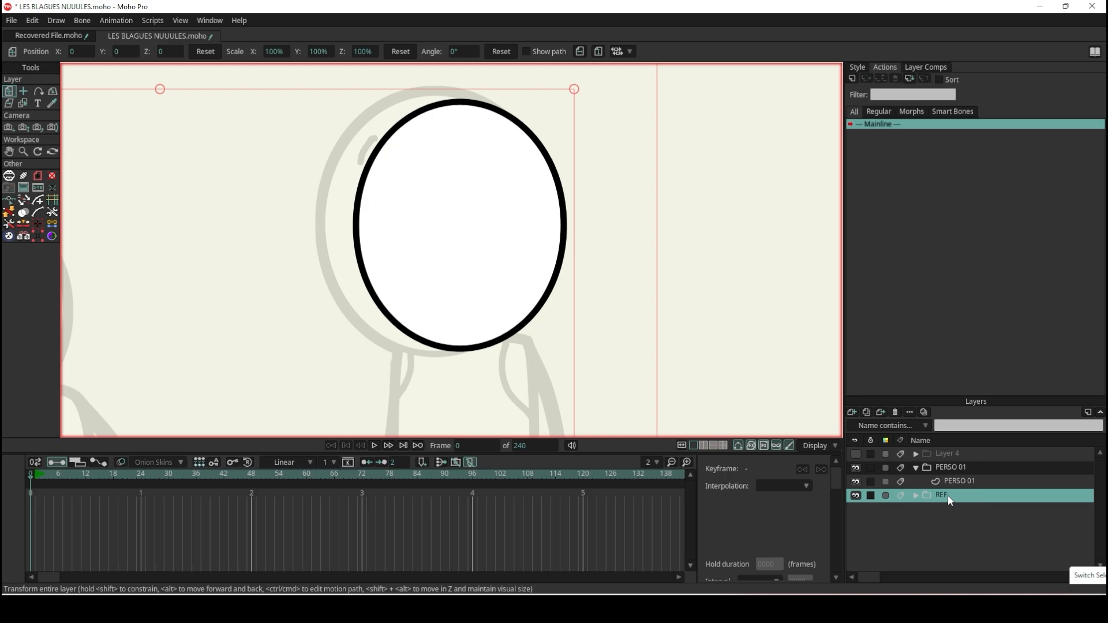
left_click_drag(948, 494, 958, 468)
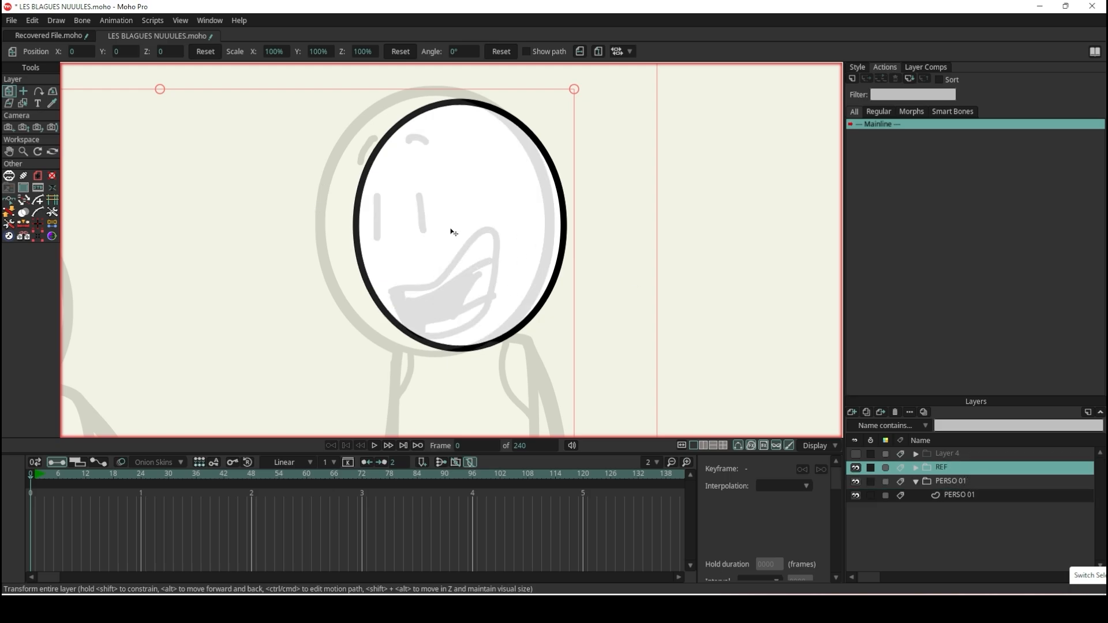
- Transform the oval's points on the PERSO 01 vector layer so it fits the reference head of the tall character
left_click(959, 495)
scroll(469, 221, "up", 3)
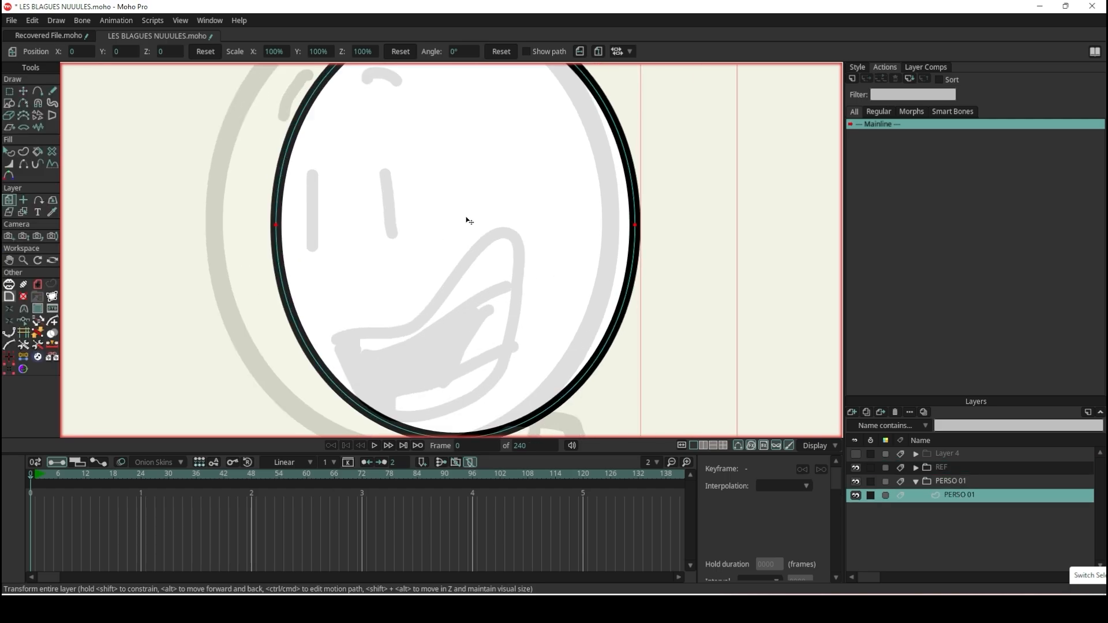
scroll(469, 222, "down", 5)
scroll(495, 223, "up", 4)
key("t")
mouse_move(563, 230)
left_mouse_down()
mouse_move(518, 211)
mouse_move(549, 266)
left_mouse_up()
scroll(519, 213, "down", 6)
scroll(530, 247, "up", 6)
scroll(550, 266, "down", 6)
scroll(543, 241, "up", 4)
scroll(495, 182, "up", 3)
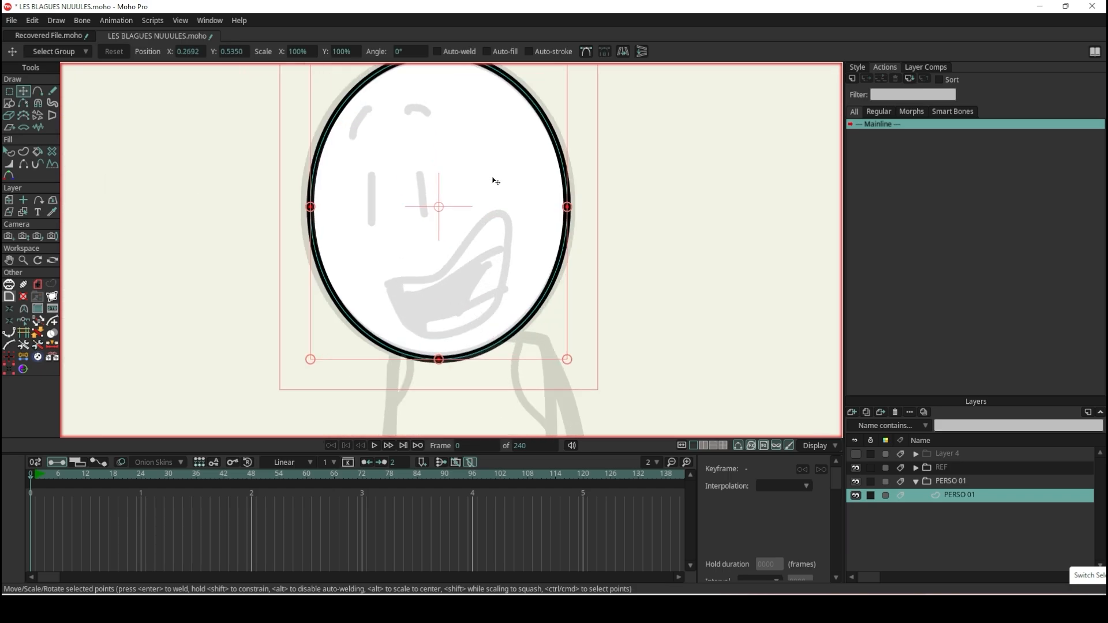
scroll(495, 179, "down", 4)
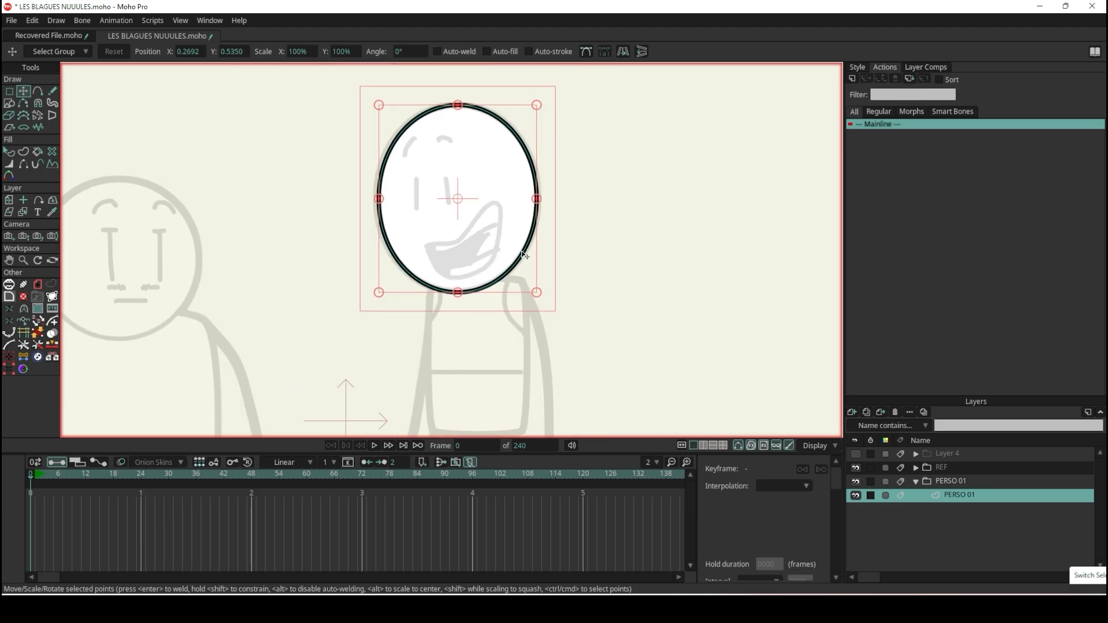
- Rename the head's vector layer as TETE and place it in a new group also named TETE
double_click(972, 494)
type("TETE")
key("Return")
left_click(850, 413)
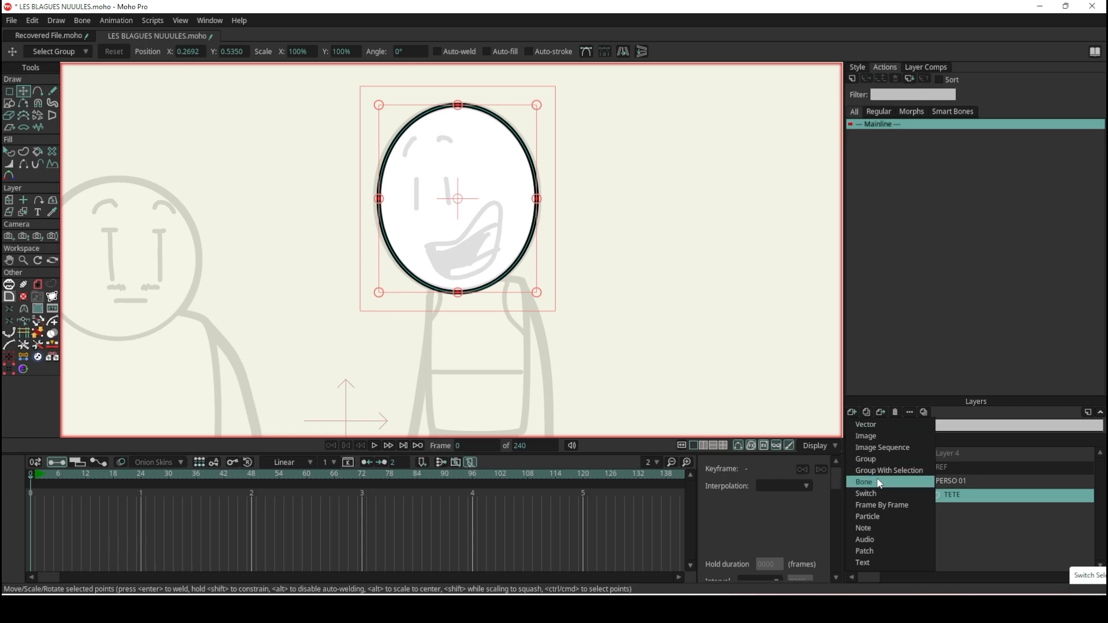
left_click(886, 397)
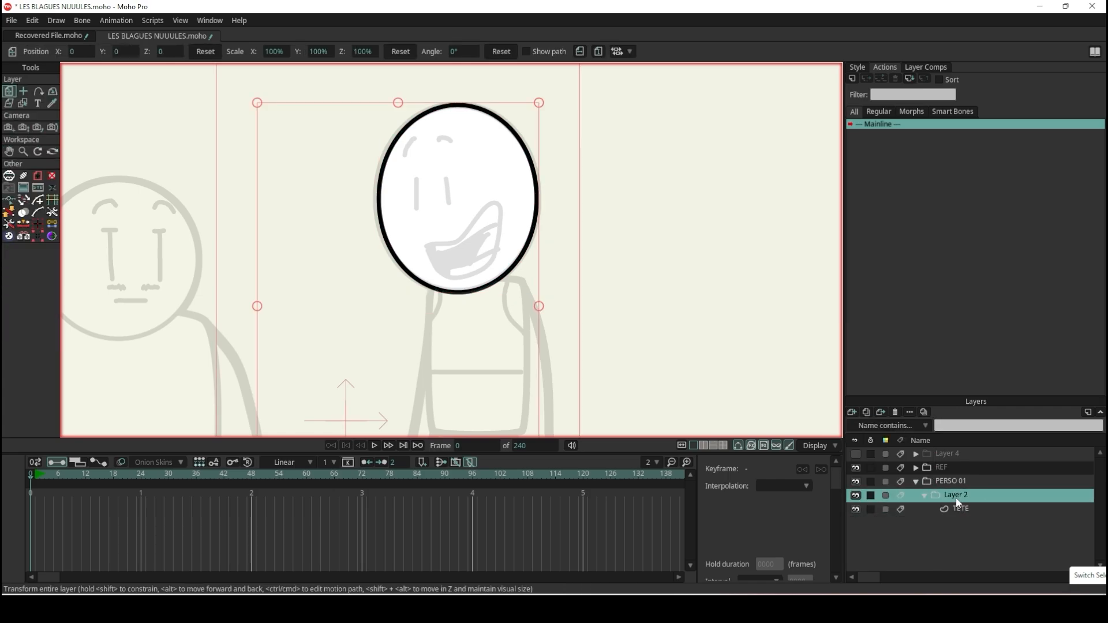
double_click(956, 497)
type("TETE")
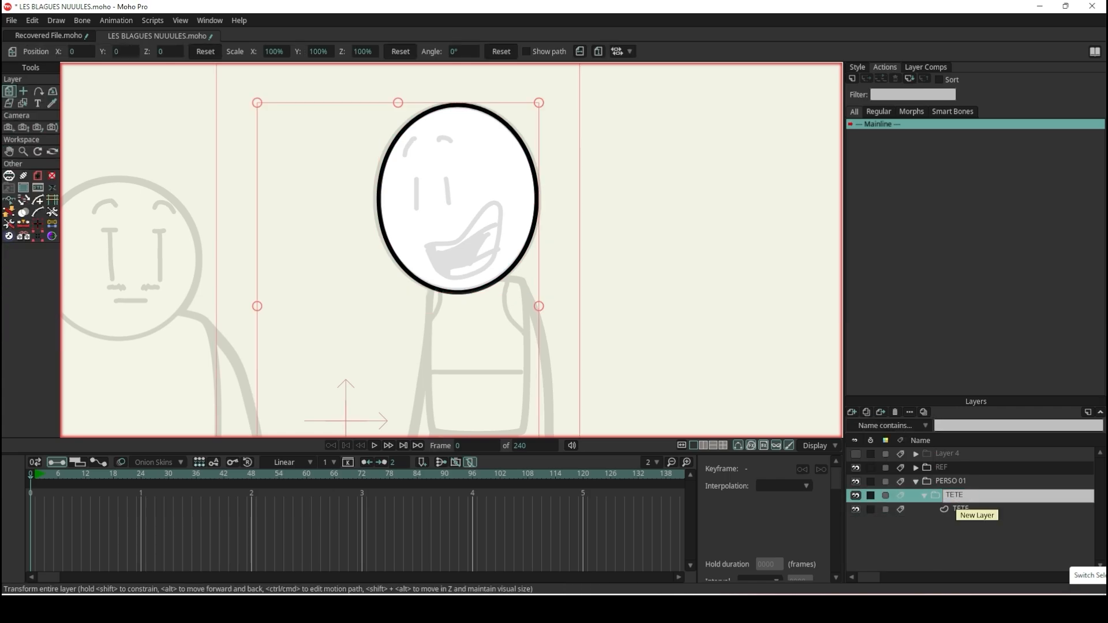
key("Return")
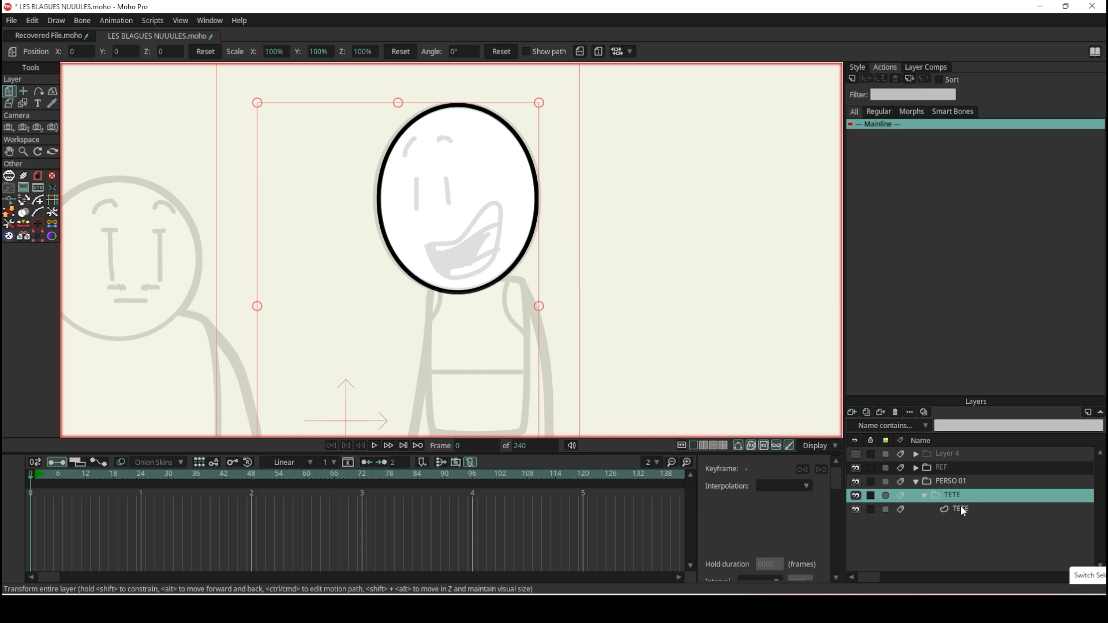
- Rename the vector layer inside the TETE group as CRANE
left_click(961, 510)
double_click(960, 511)
type("CRA")
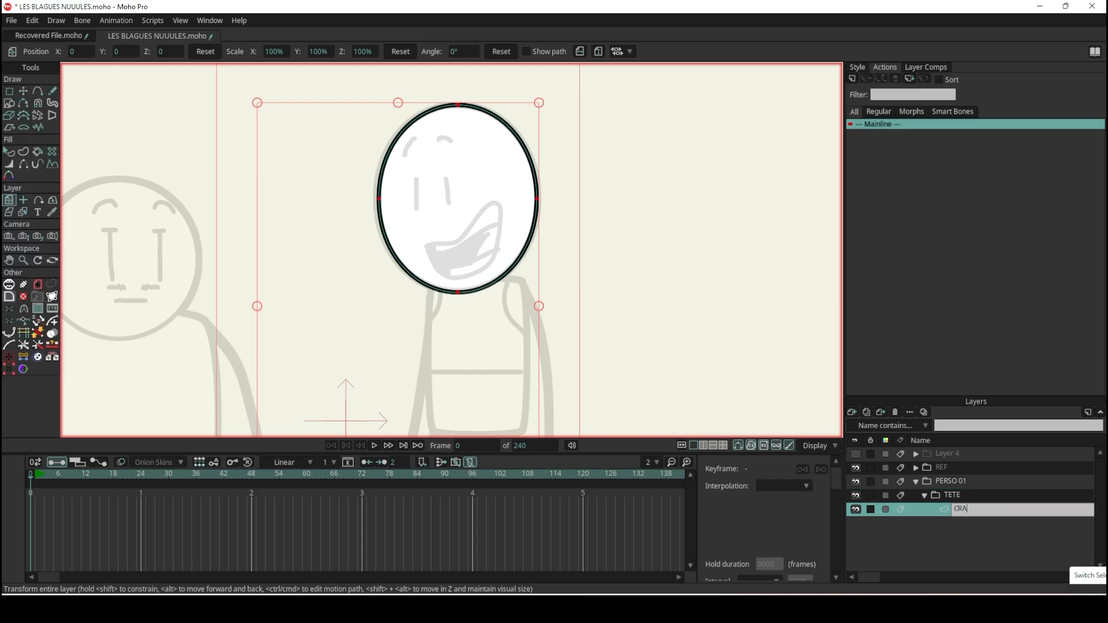
type("NE")
key("Return")
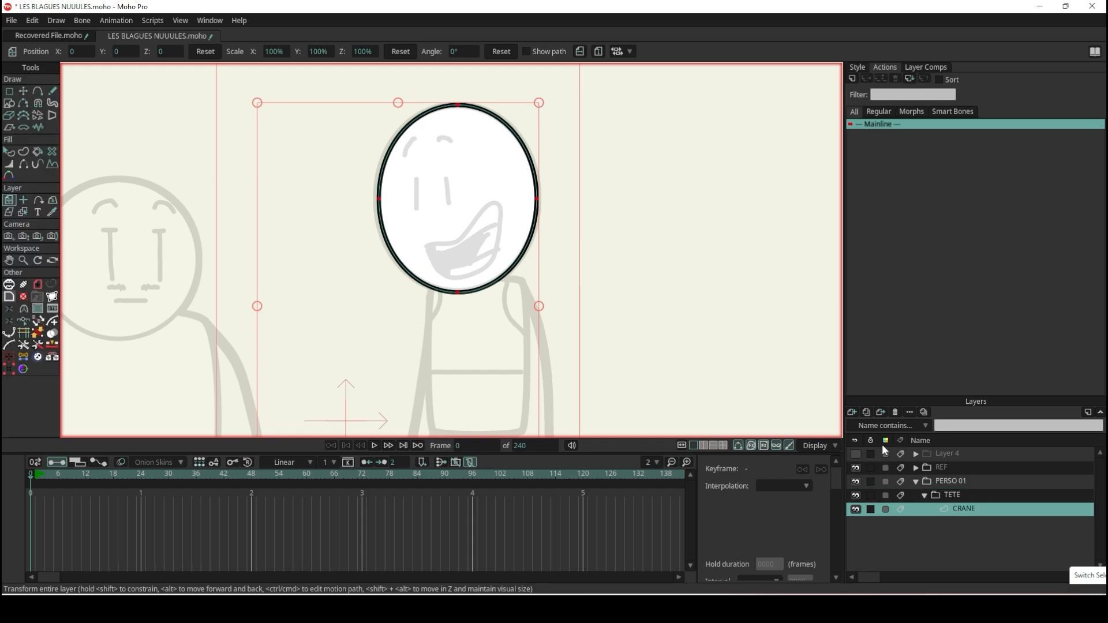
- Add a new vector layer above CRANE in the TETE group and activate the Freehand tool over the eyes
left_click(852, 412)
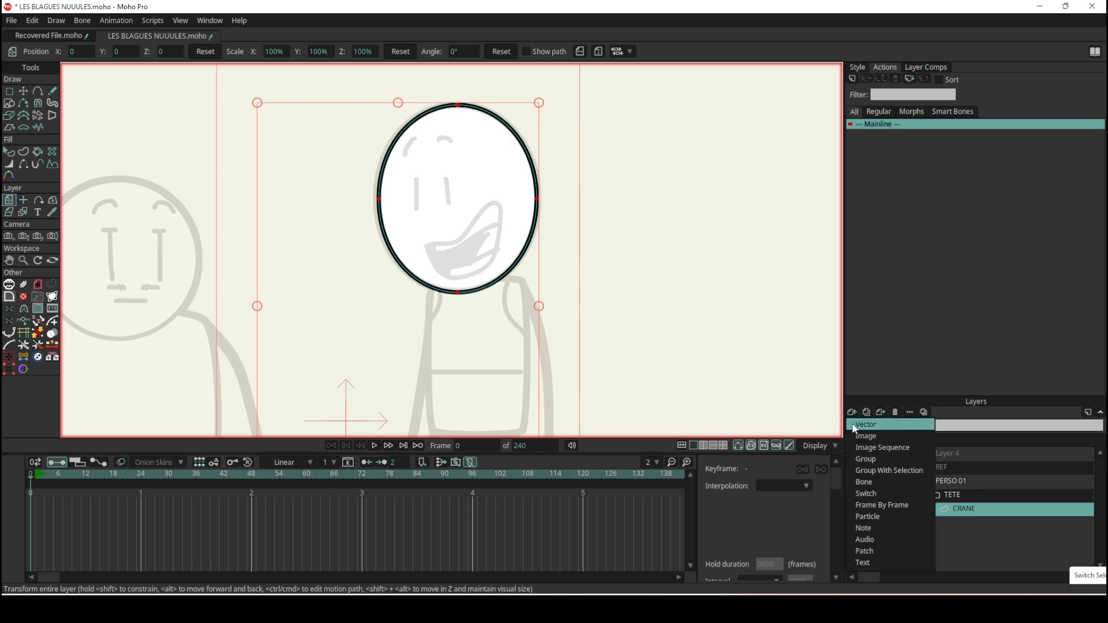
left_click(854, 426)
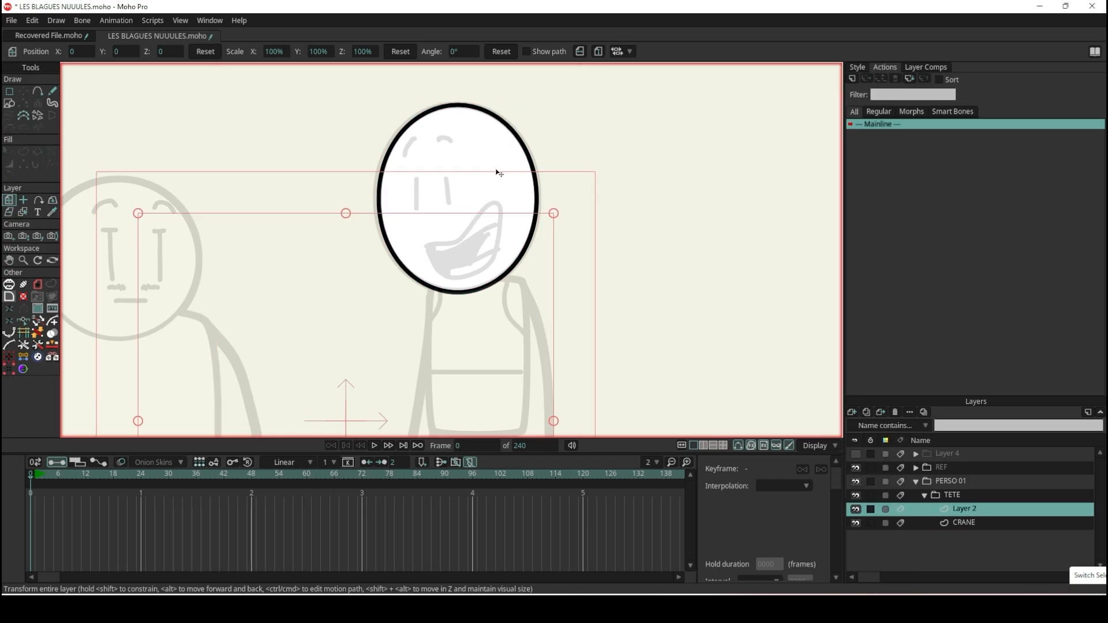
scroll(497, 173, "up", 5)
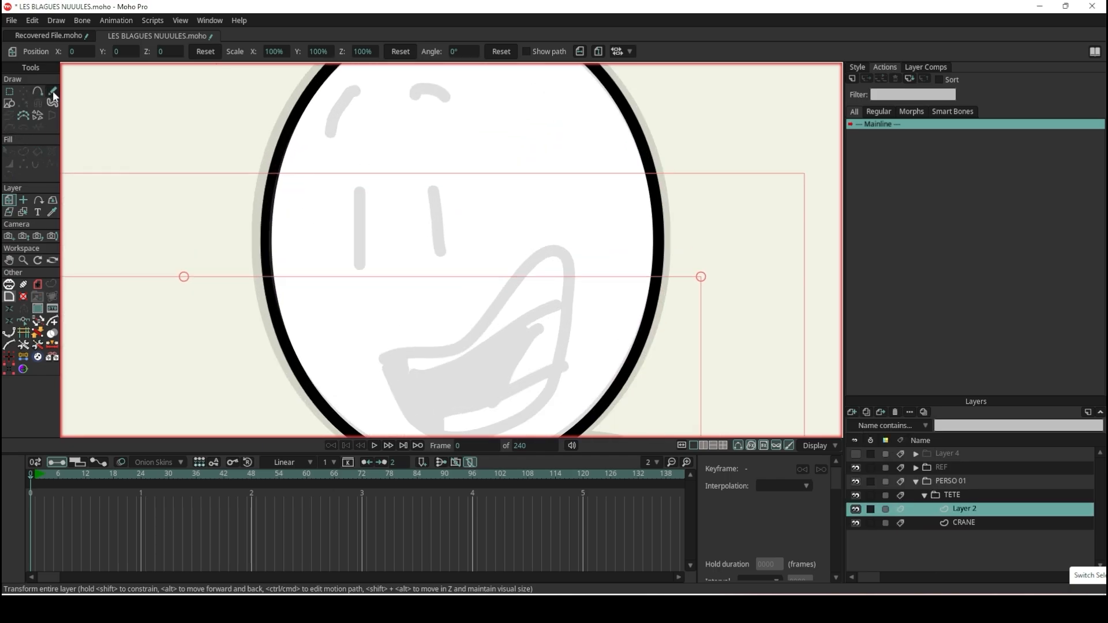
left_click(53, 91)
scroll(356, 209, "up", 2)
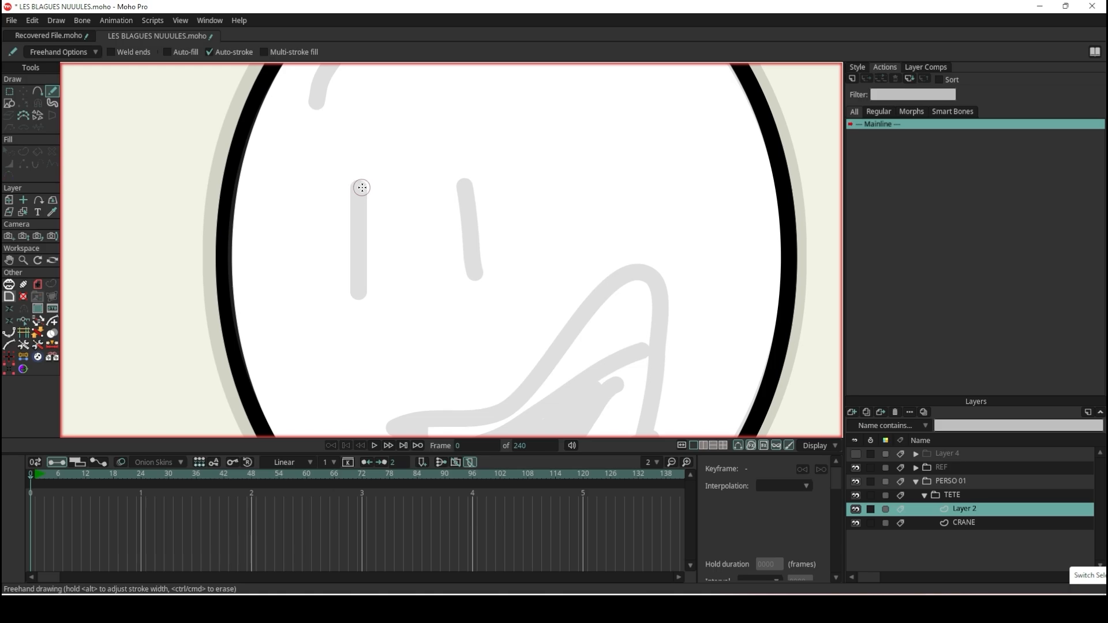
scroll(344, 237, "down", 3)
- Switch to the CRANE layer and select the oval head shape with the Select Shape tool
left_click(411, 234, "ctrl+alt")
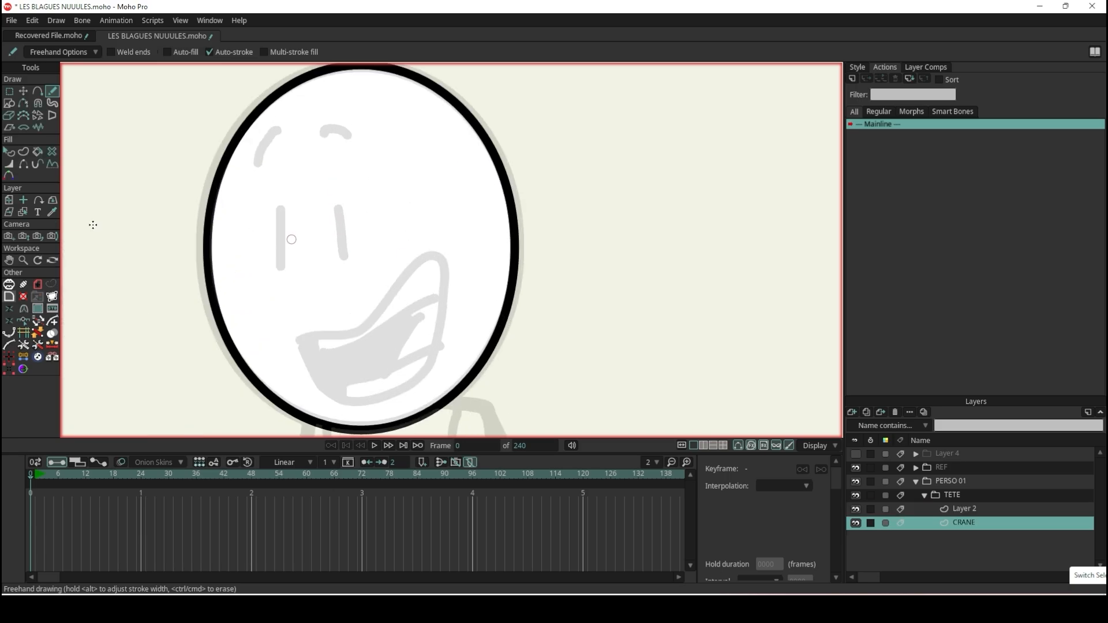
left_click(9, 152)
left_click(418, 221)
scroll(404, 220, "down", 5)
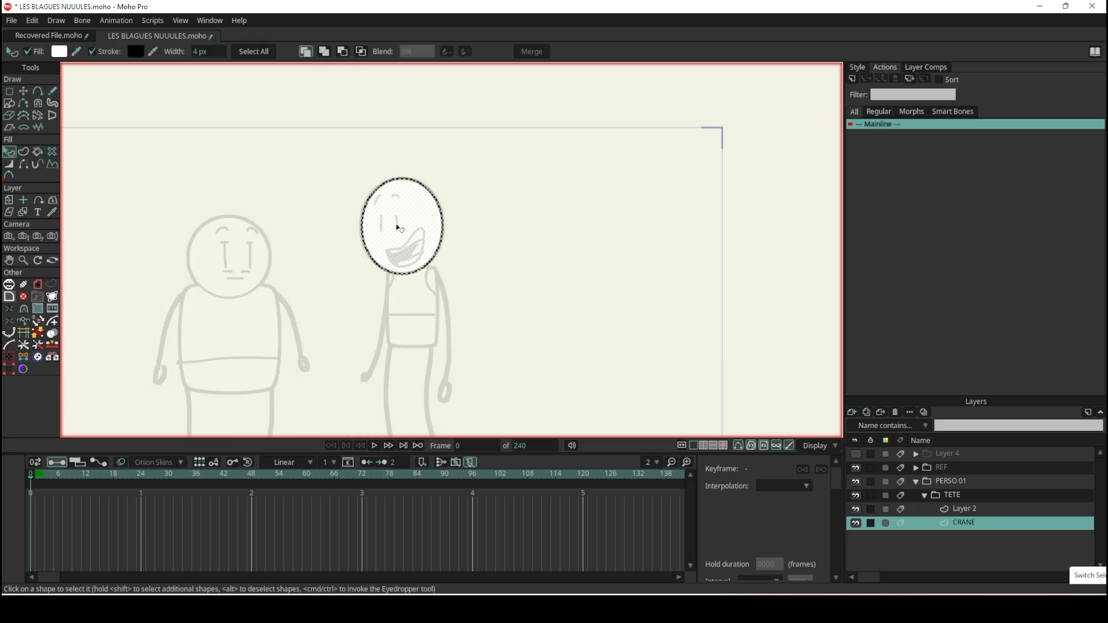
scroll(404, 216, "up", 5)
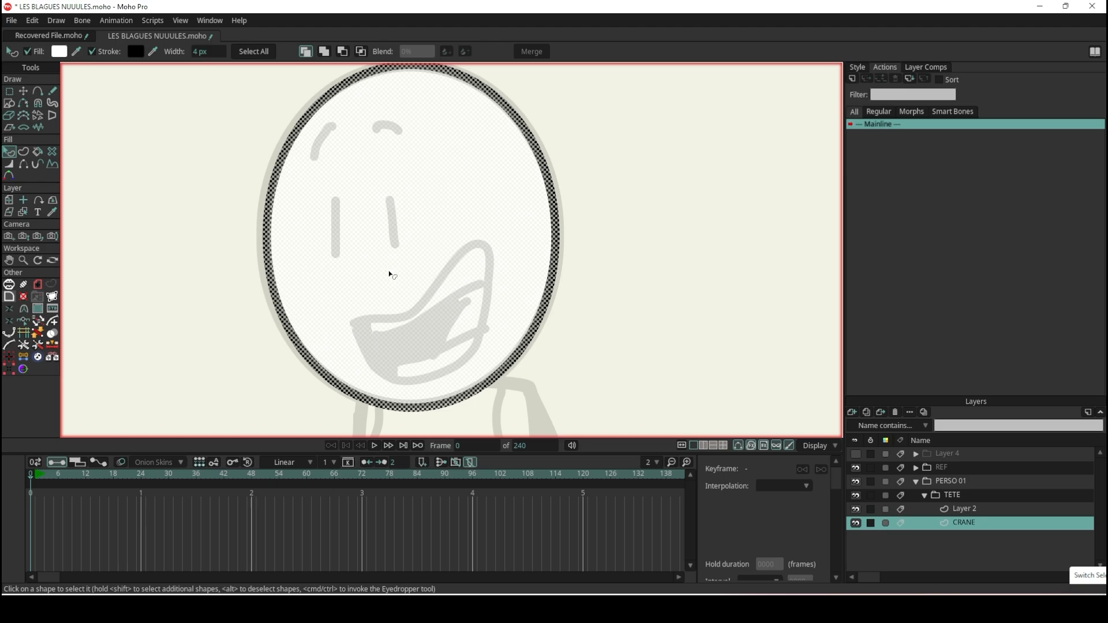
- Create a new style for the head and name it LINE_PERSO_1
left_click(858, 69)
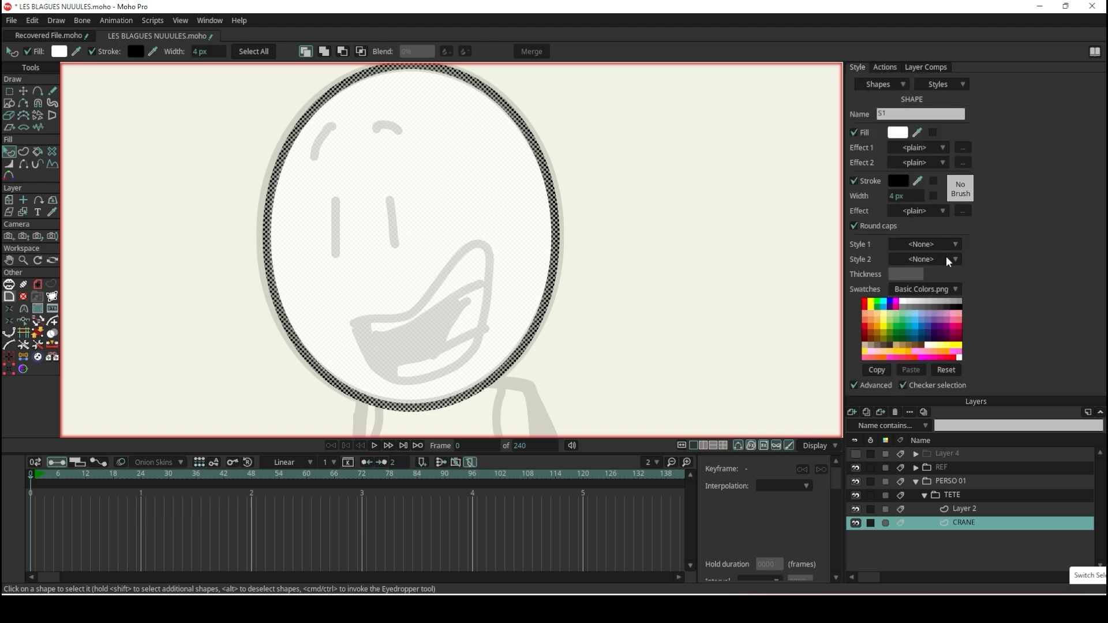
left_click(958, 85)
left_click(963, 96)
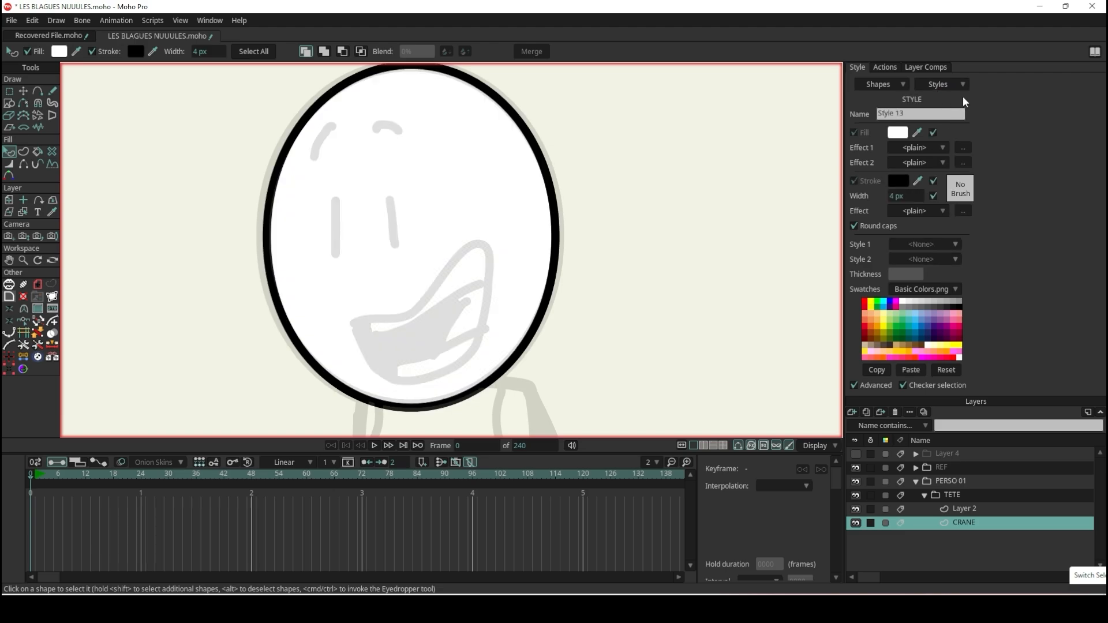
type("LIN")
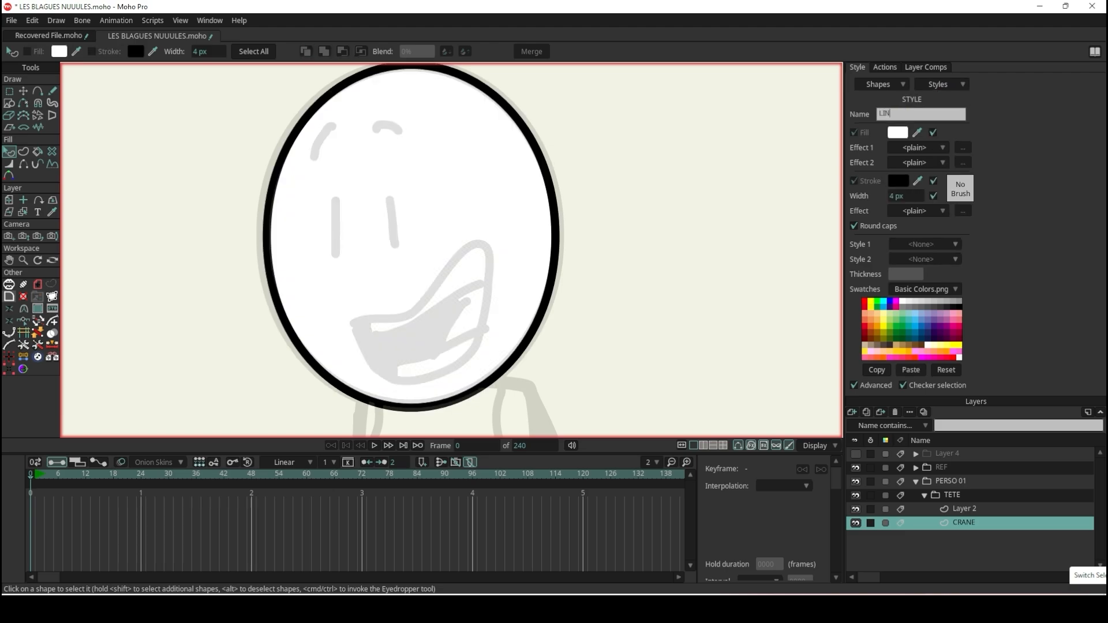
type("E_PERSO_1")
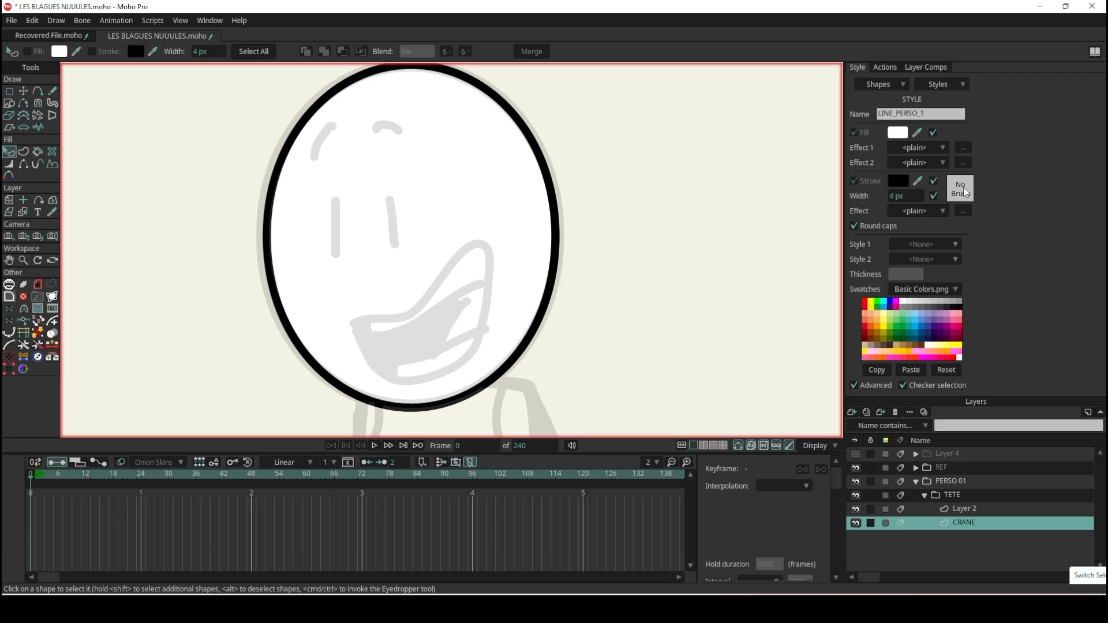
- Browse the available brushes and try the MODIF 1 brush on the head's outline
left_click(964, 187)
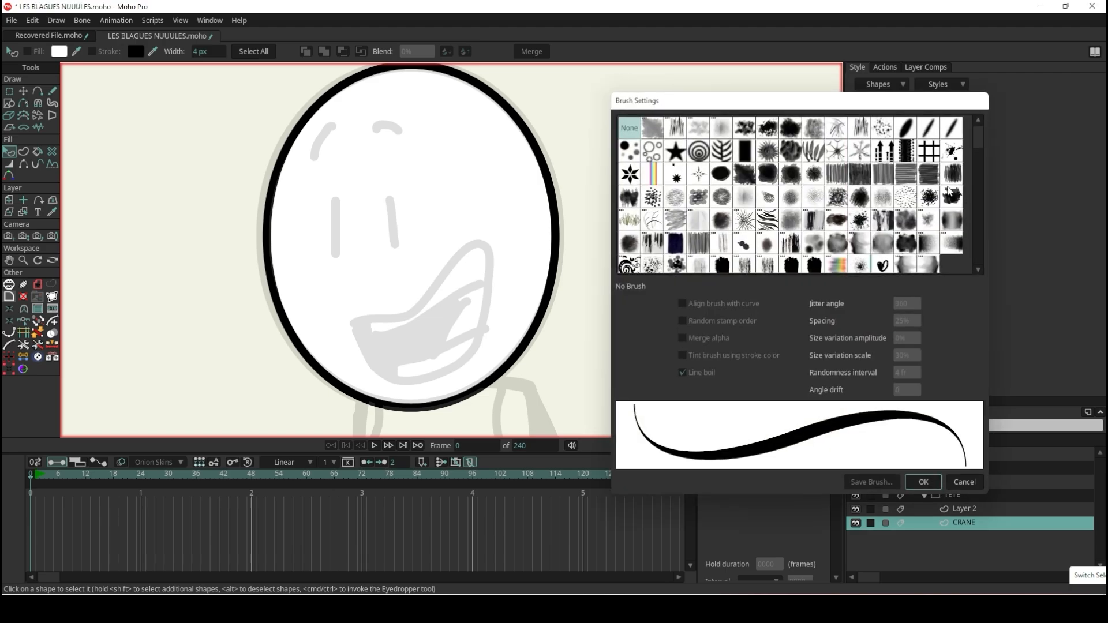
left_click(976, 482)
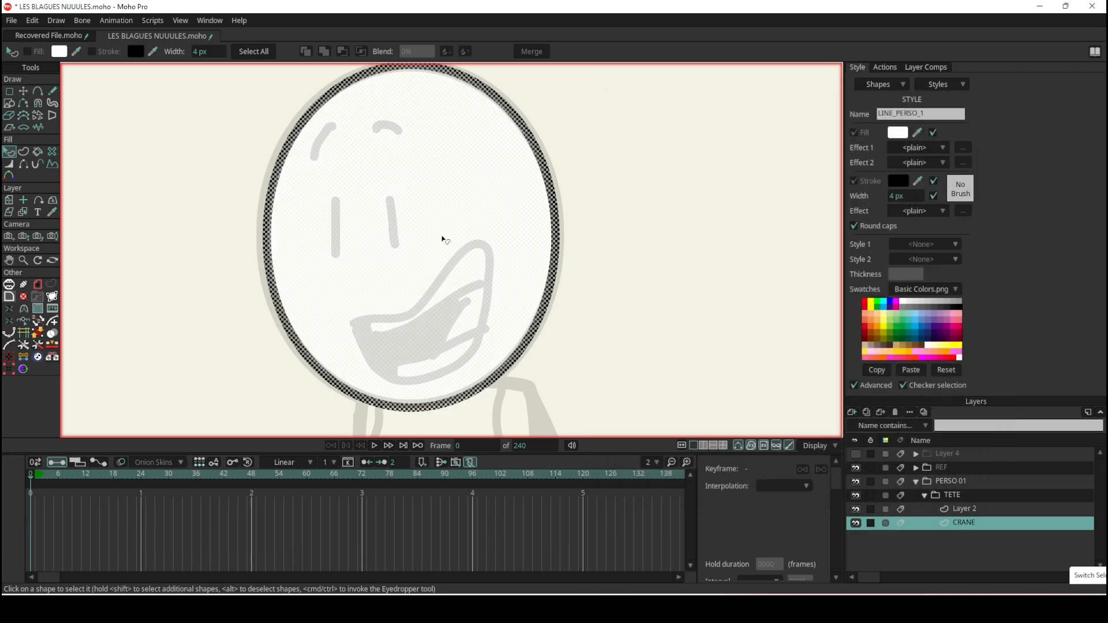
left_click(959, 184)
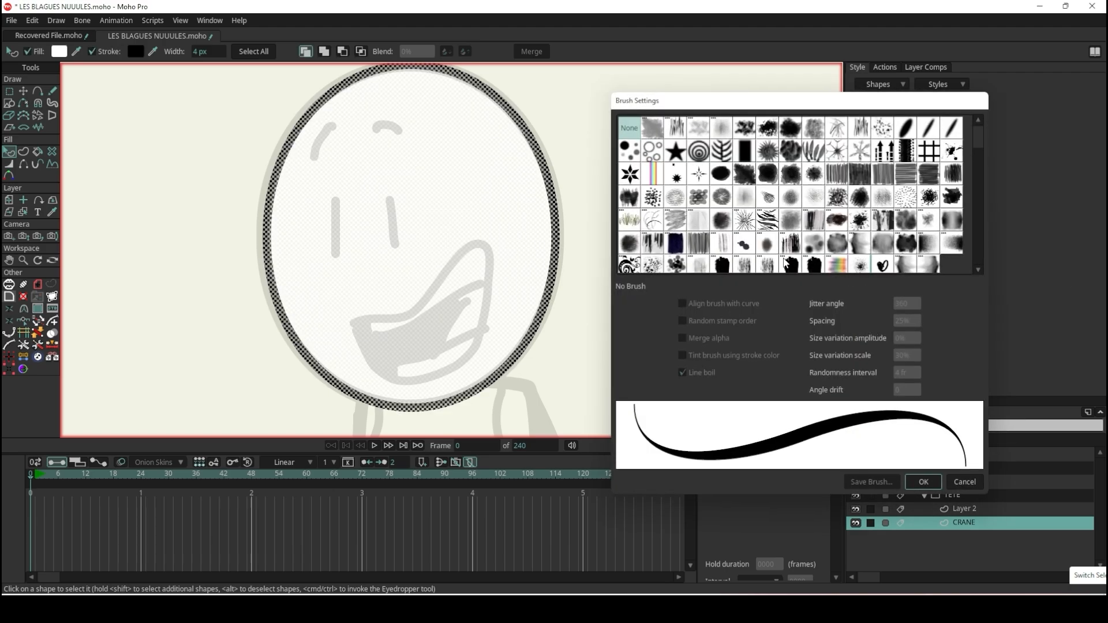
scroll(874, 262, "down", 2)
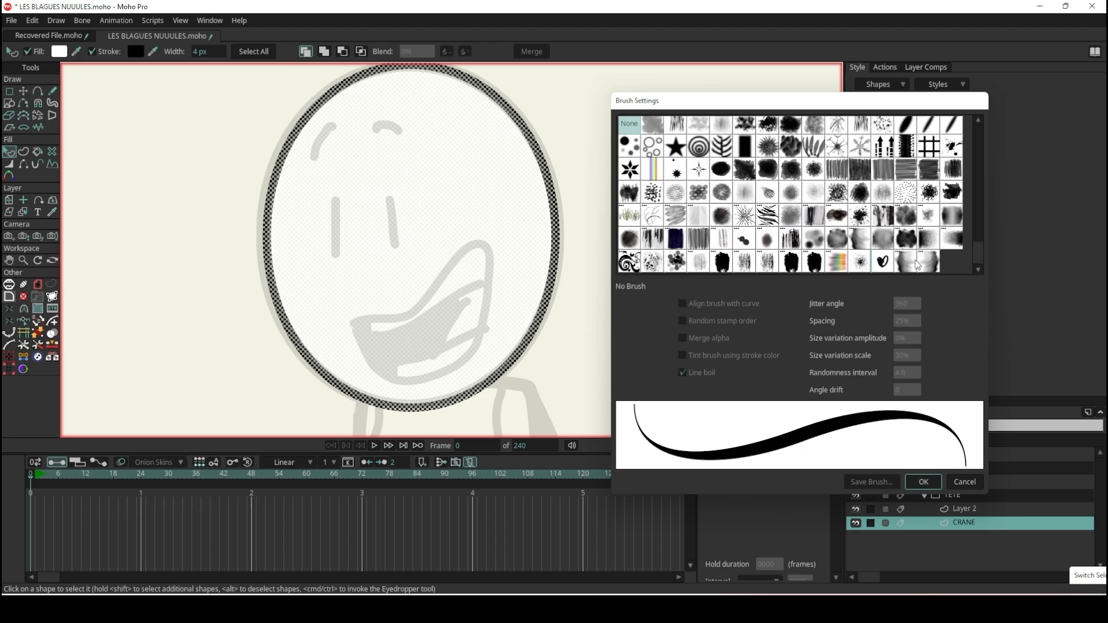
left_click(906, 262)
left_click(813, 263)
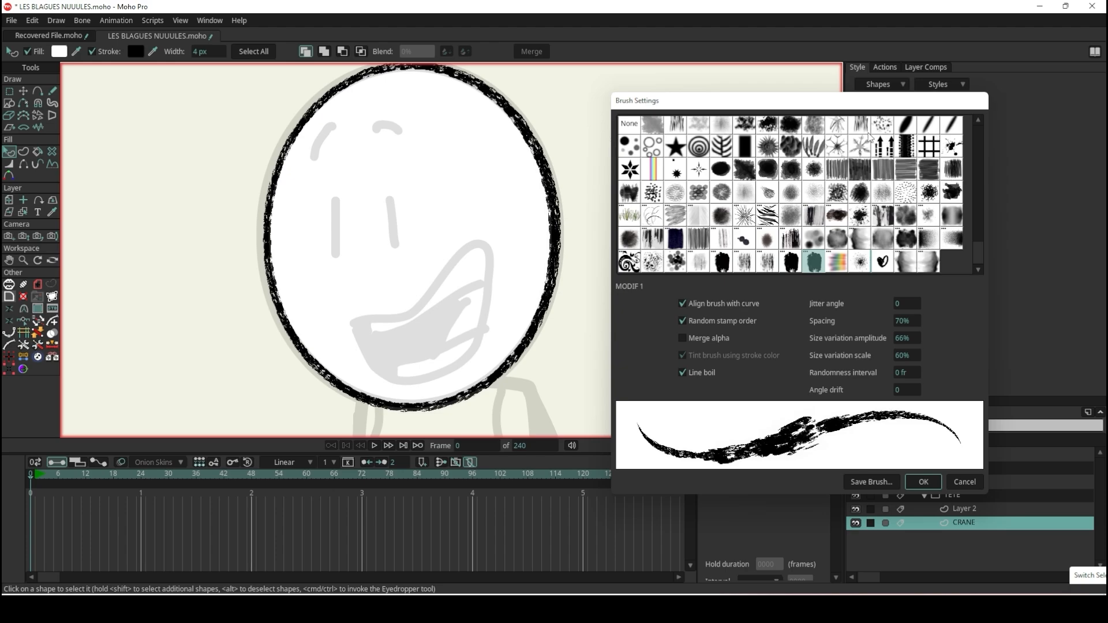
- Try Brush508 on the head's outline with 24% spacing, line boil enabled and a 2-frame randomness interval
left_click(905, 128)
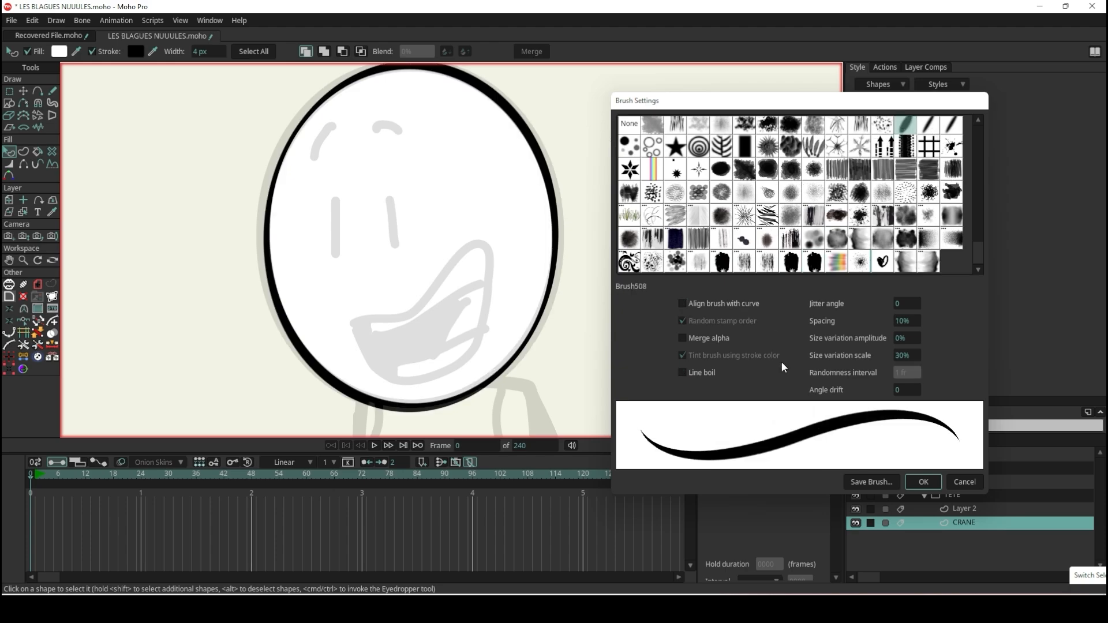
left_click(705, 371)
left_click_drag(902, 321, 911, 321)
left_click_drag(905, 374, 911, 374)
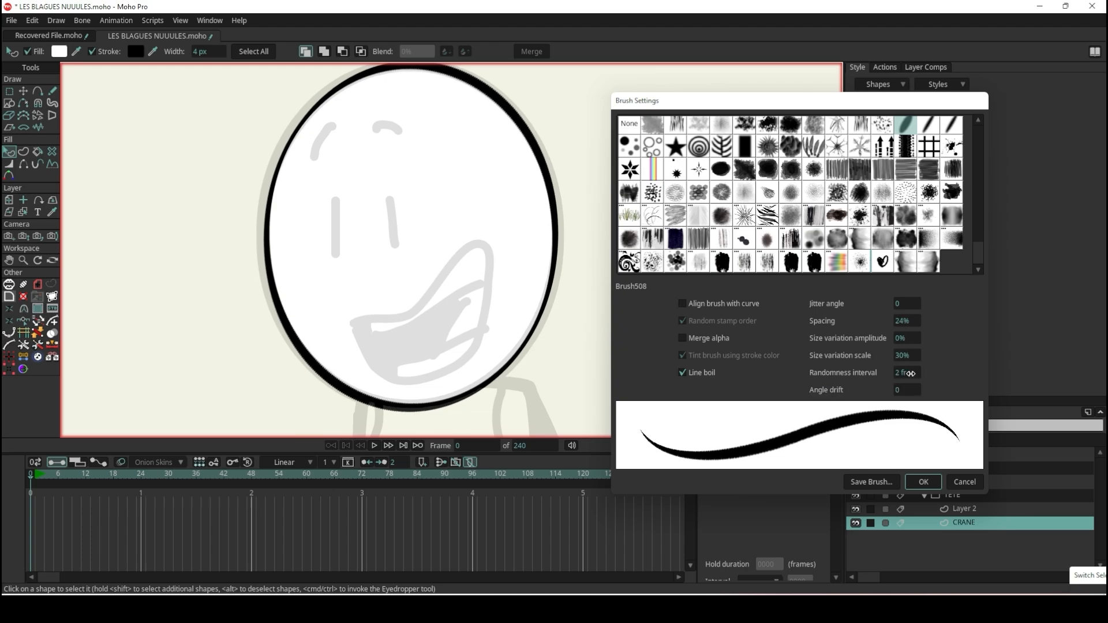
- Apply the CK Ink Clouds brush with jitter angle 360, 9% spacing, 61% size variation amplitude and line boil at a 3-frame randomness interval
left_click(841, 222)
mouse_move(912, 340)
left_mouse_down()
mouse_move(733, 358)
mouse_move(1040, 326)
mouse_move(816, 366)
mouse_move(857, 354)
left_mouse_up()
left_click_drag(903, 321, 825, 322)
left_click_drag(904, 303, 984, 304)
left_click(682, 372)
left_click_drag(908, 375, 916, 376)
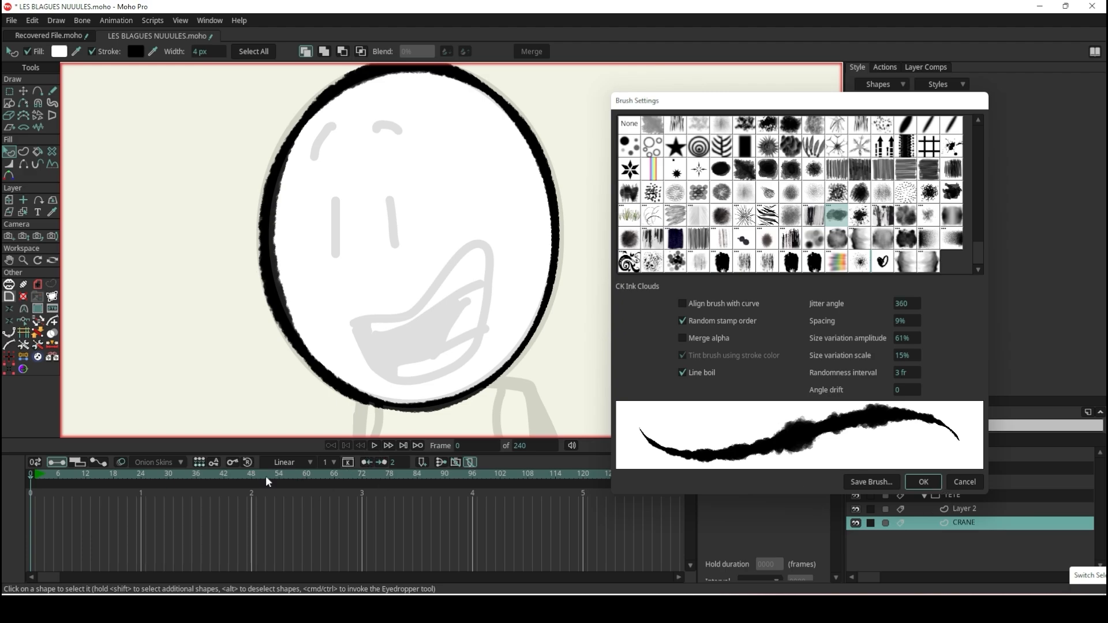
left_click(913, 481)
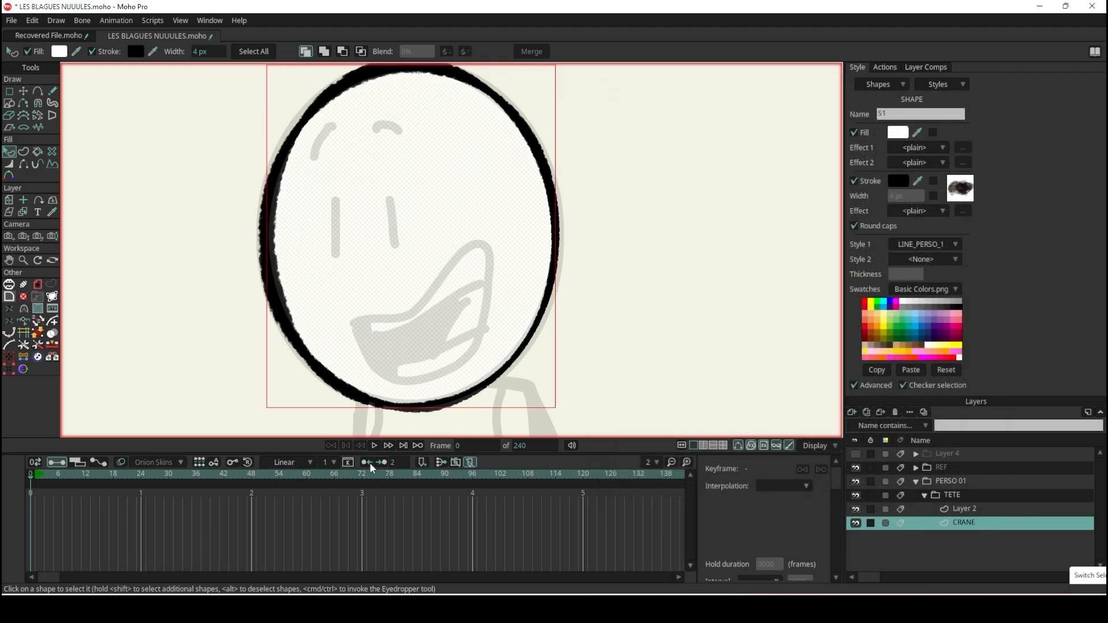
- Deselect the head shape and play the animation to check the outline's line boil
left_click(214, 252)
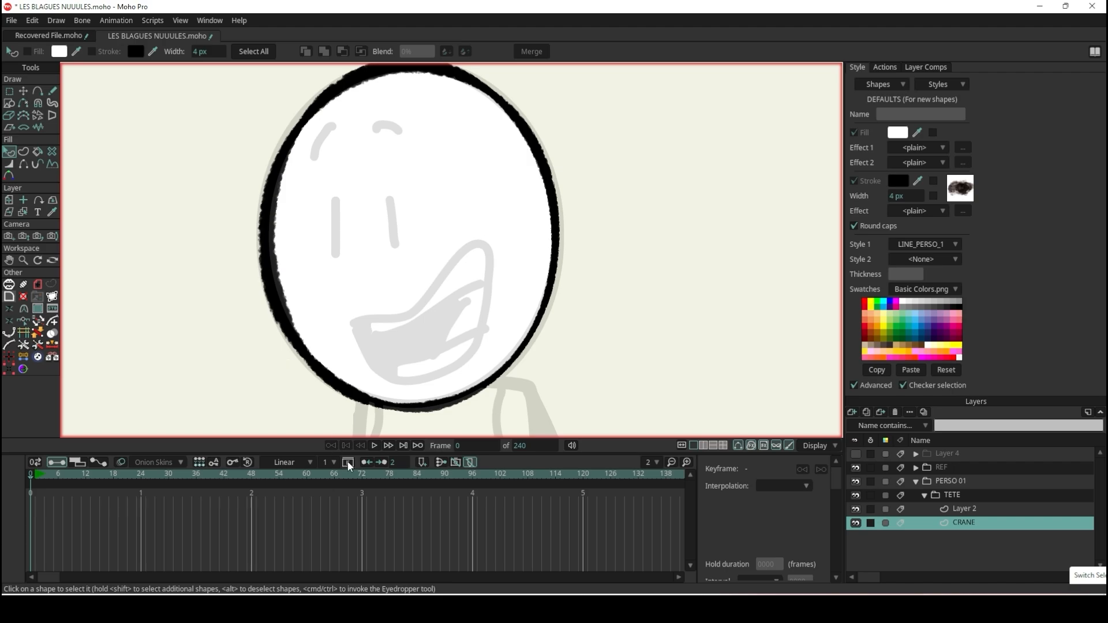
left_click(374, 445)
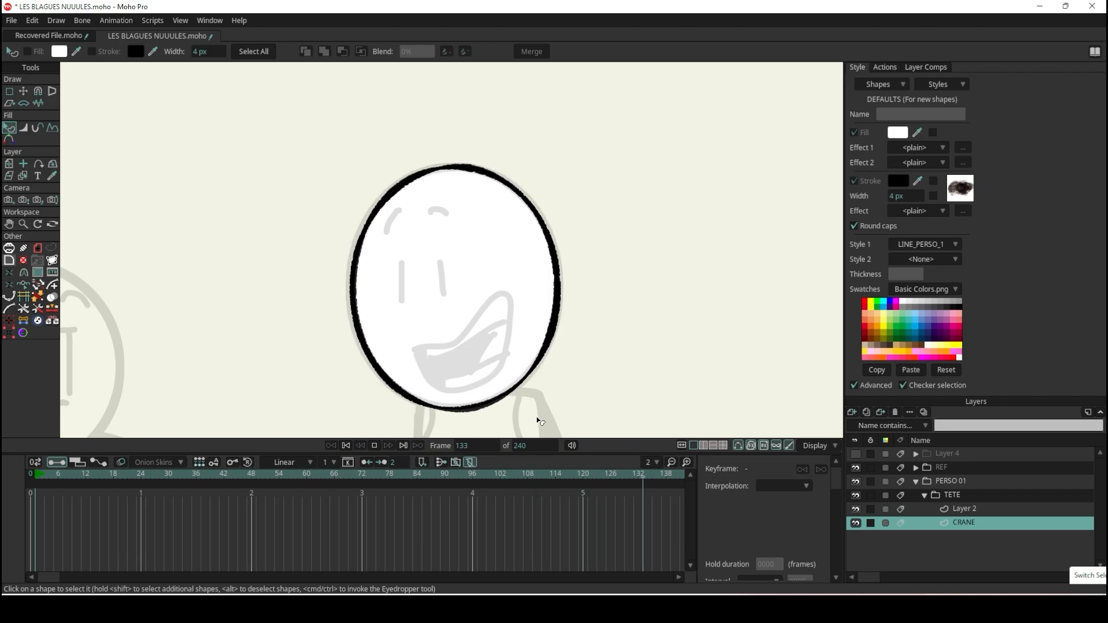
left_click(374, 444)
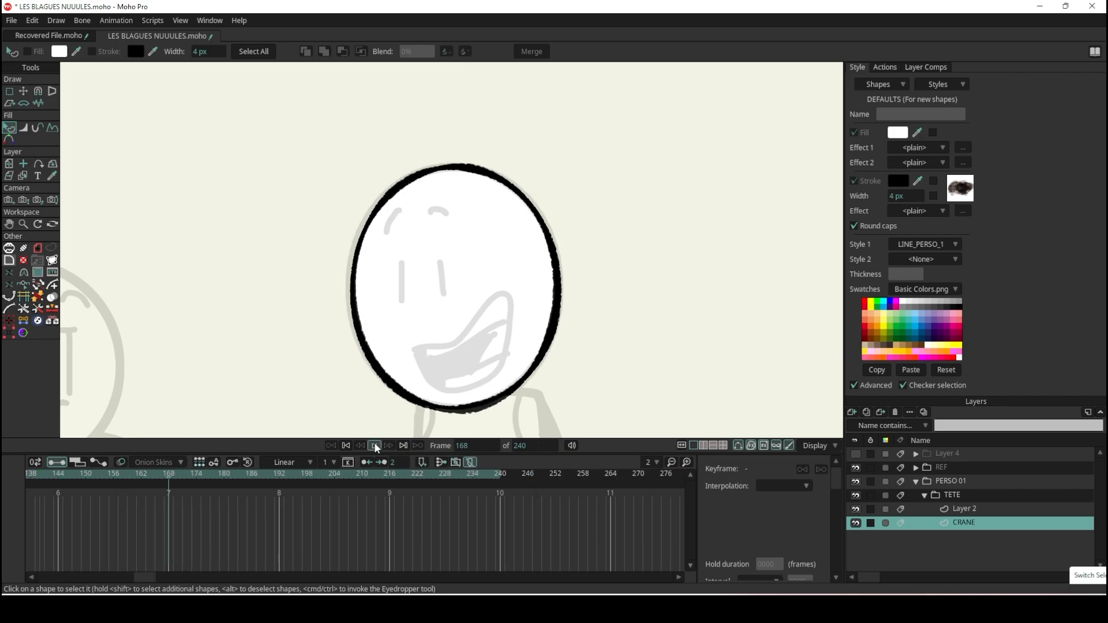
- Fine-tune the CK Ink Clouds brush settings on the selected head shape and check the boiling outline in playback
left_click(564, 321)
left_click(960, 188)
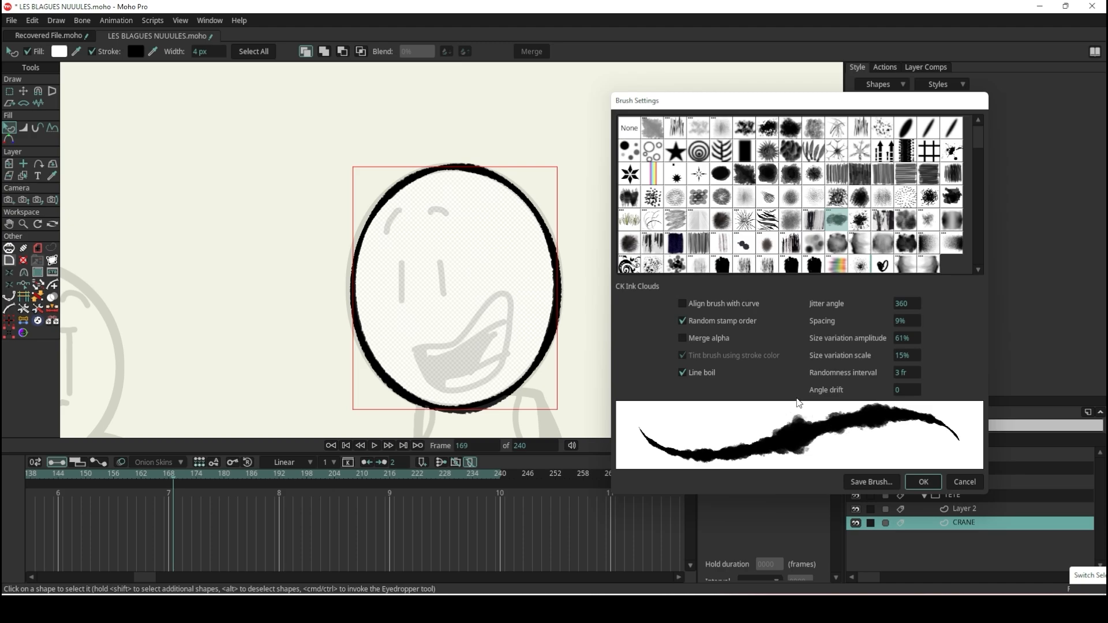
key("space")
left_click(924, 482)
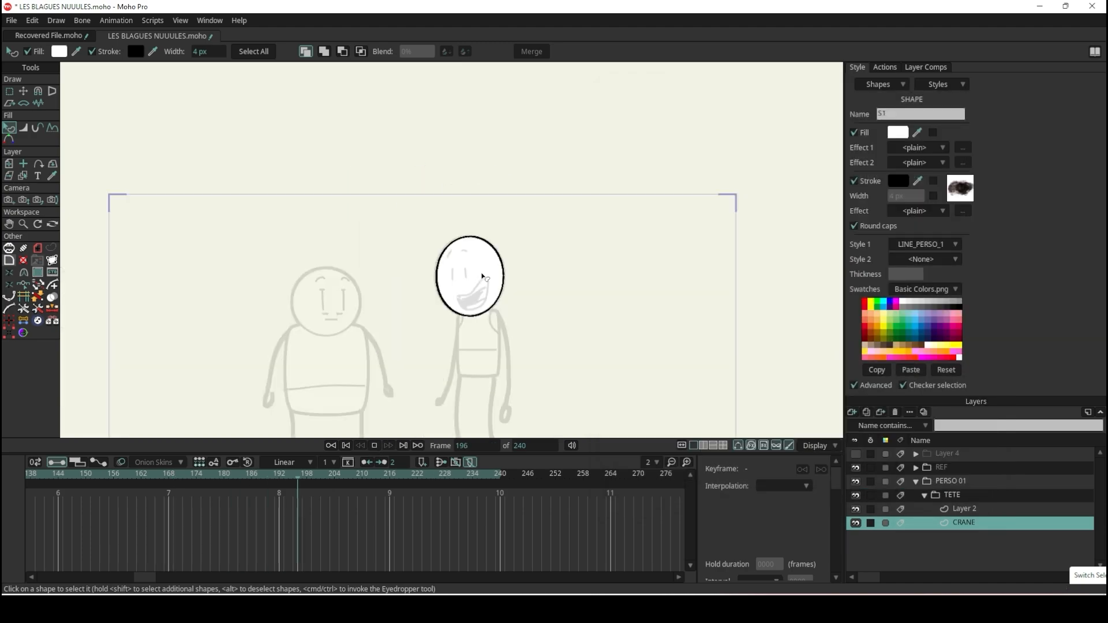
key("space")
left_click(960, 189)
left_click(922, 482)
key("space")
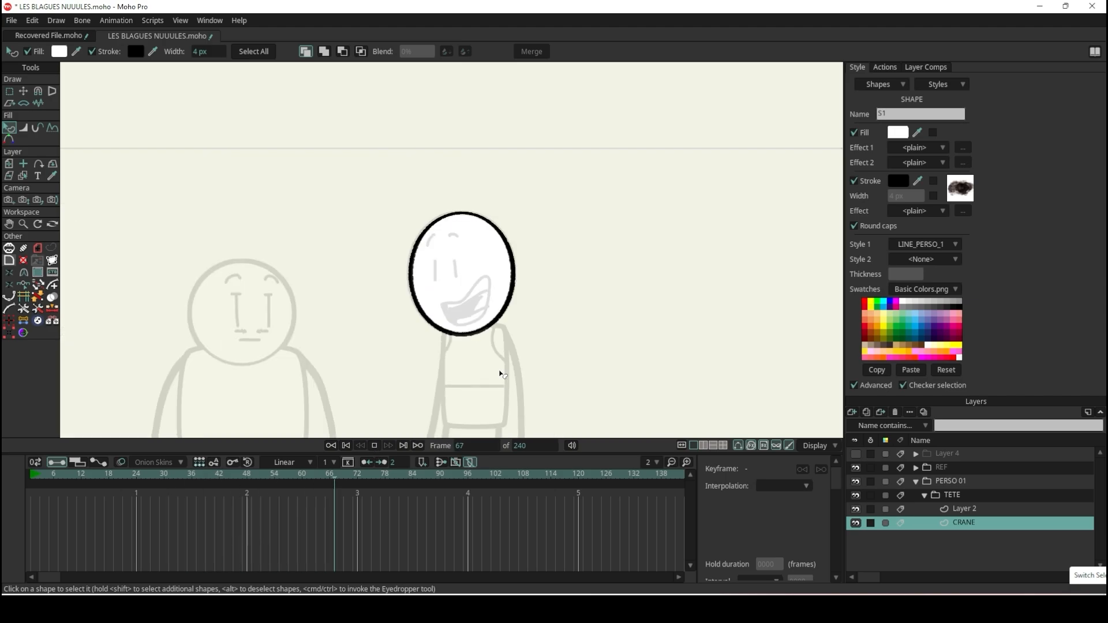
key("space")
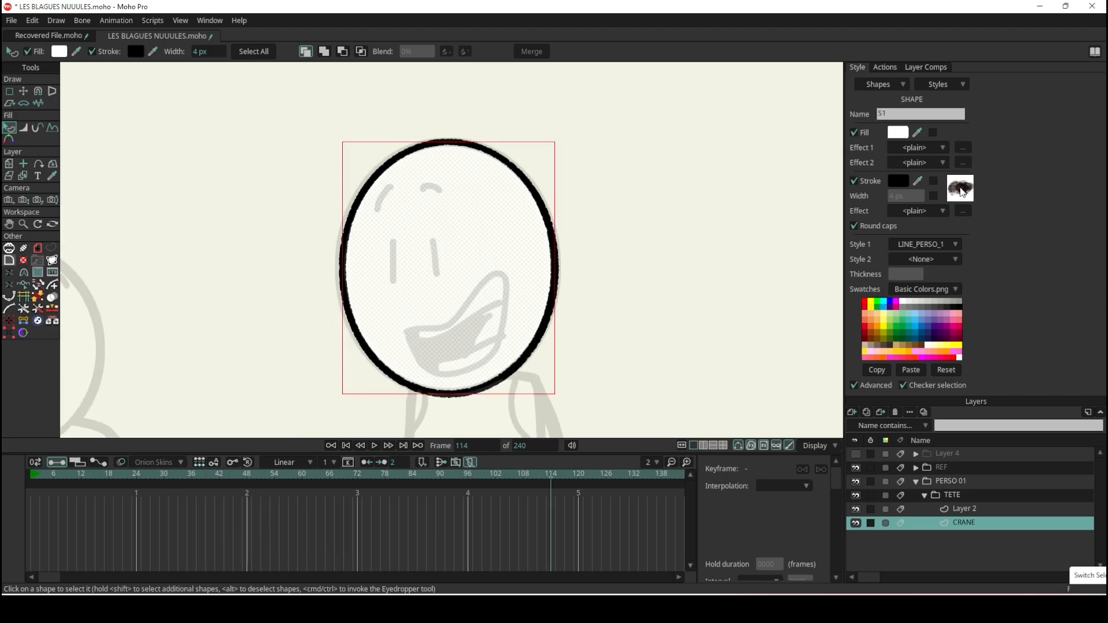
- Lower the brush's size variation amplitude to 10% and preview the head outline from the start of the timeline
left_click(961, 189)
mouse_move(904, 340)
left_mouse_down()
mouse_move(441, 397)
mouse_move(494, 396)
left_mouse_up()
left_click(924, 482)
left_click(331, 446)
left_click(374, 446)
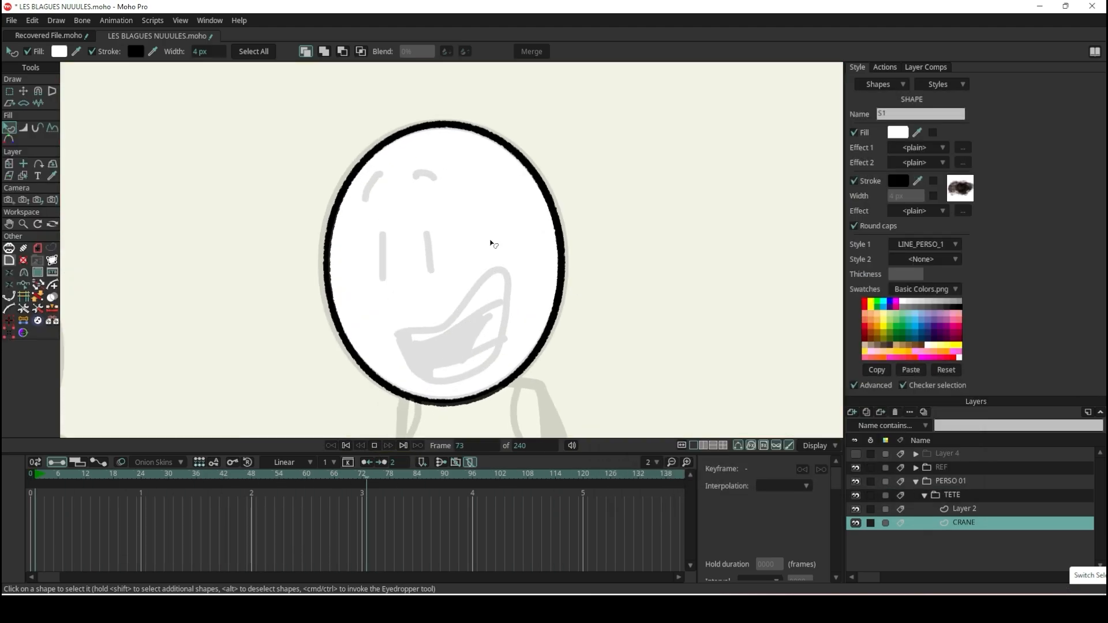
key("space")
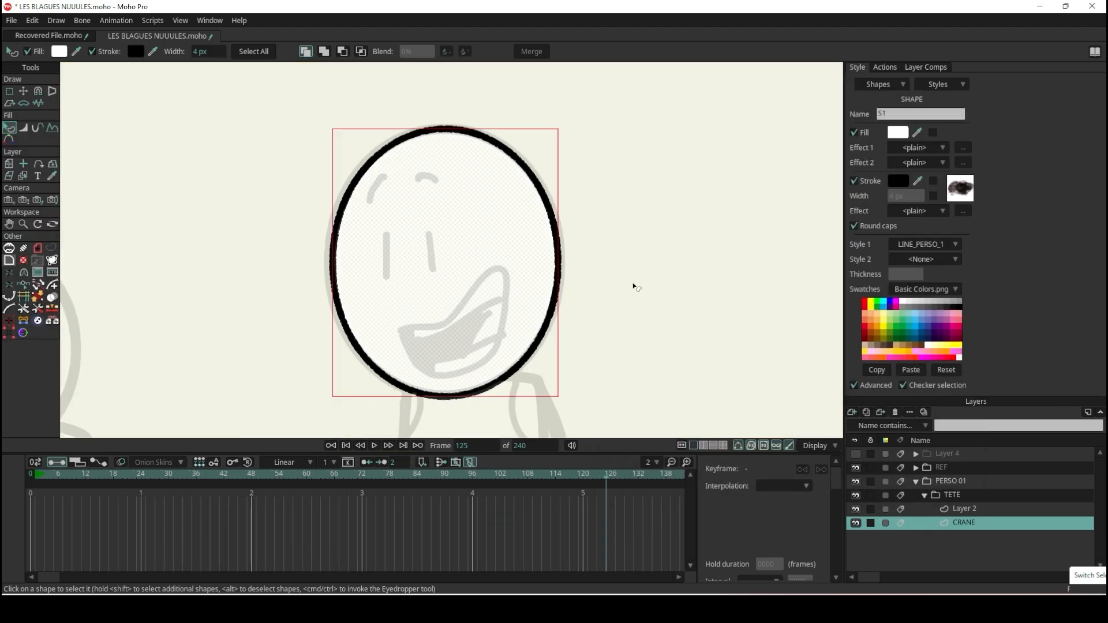
- Set the brush's size variation scale to 32% and randomness interval to 4 frames, and replay the animation from the start
left_click(961, 189)
left_click(922, 482)
left_click(331, 445)
left_click(375, 446)
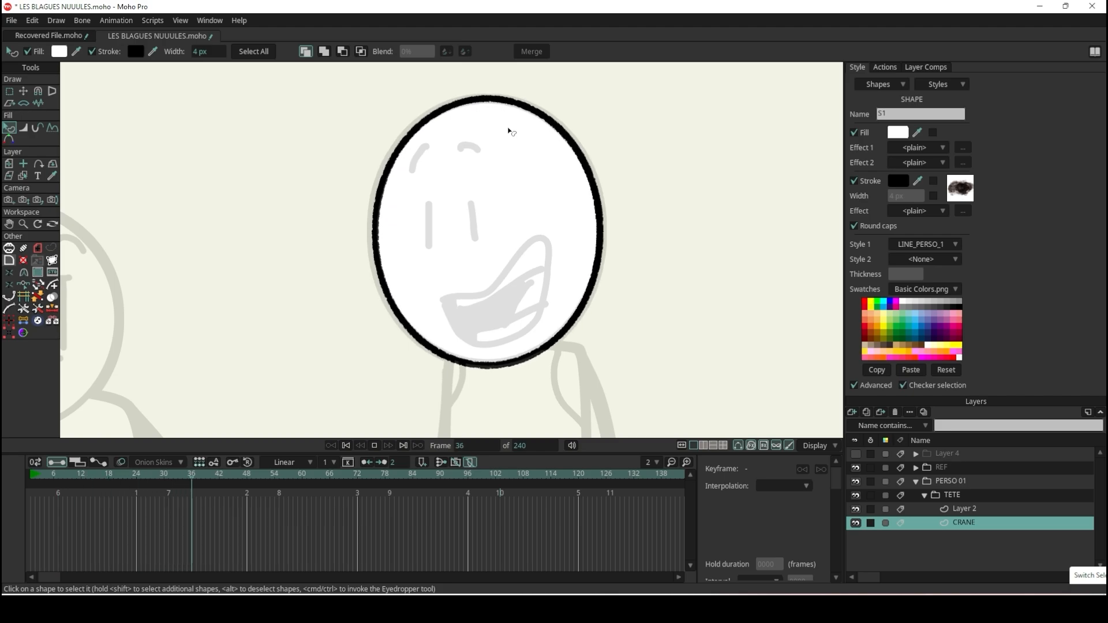
left_click(378, 447)
- Raise the brush's size variation amplitude to 15% and review the head outline in playback
left_click(956, 191)
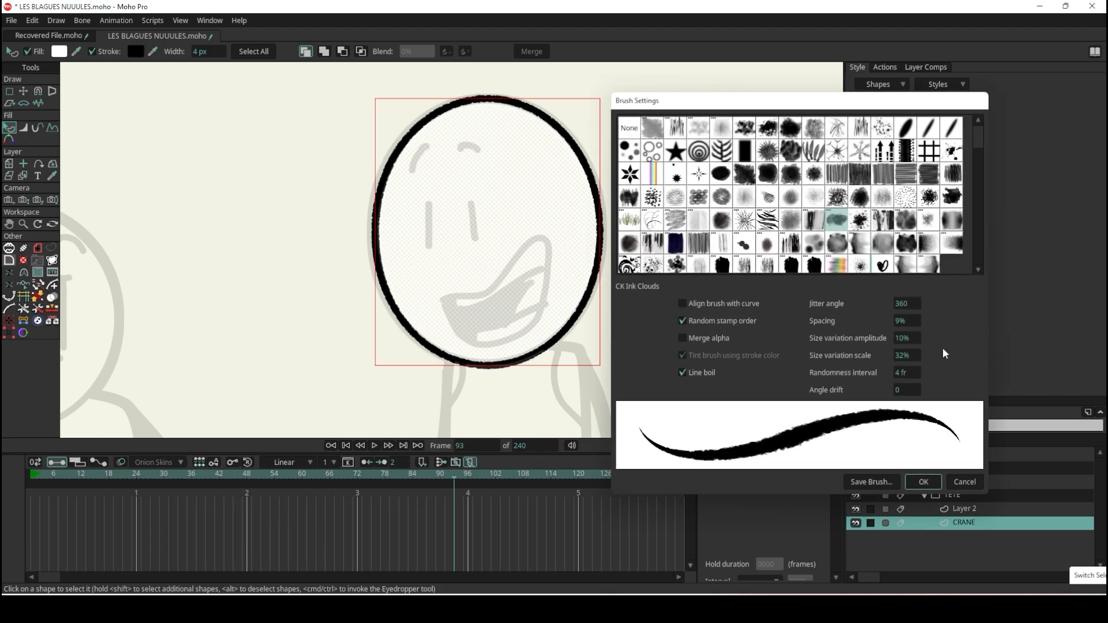
left_click_drag(913, 339, 934, 337)
left_click(925, 482)
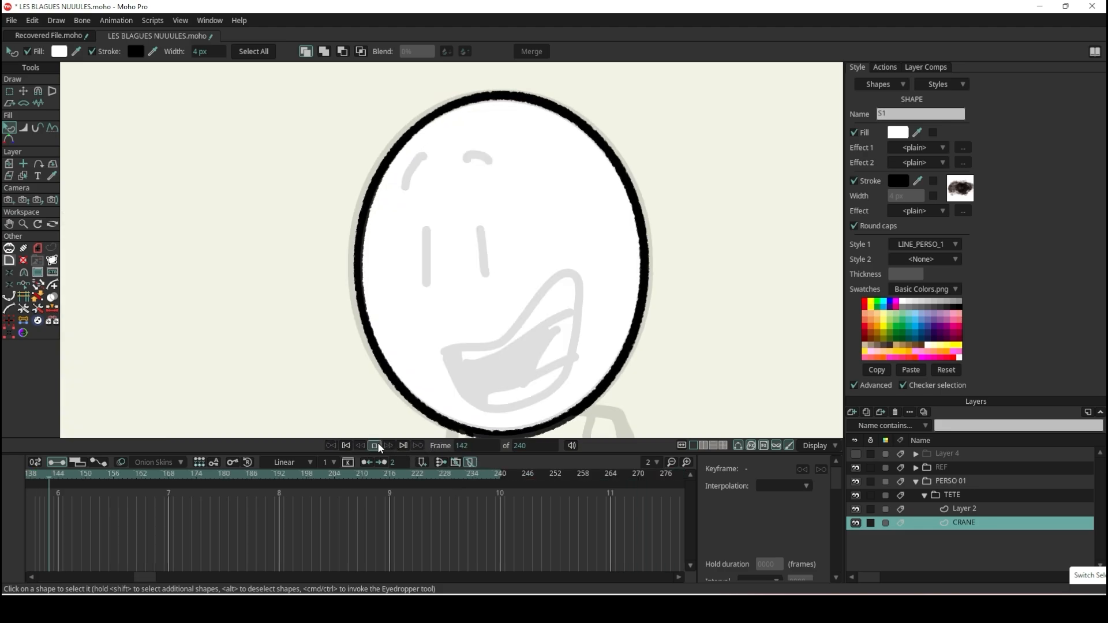
left_click(376, 444)
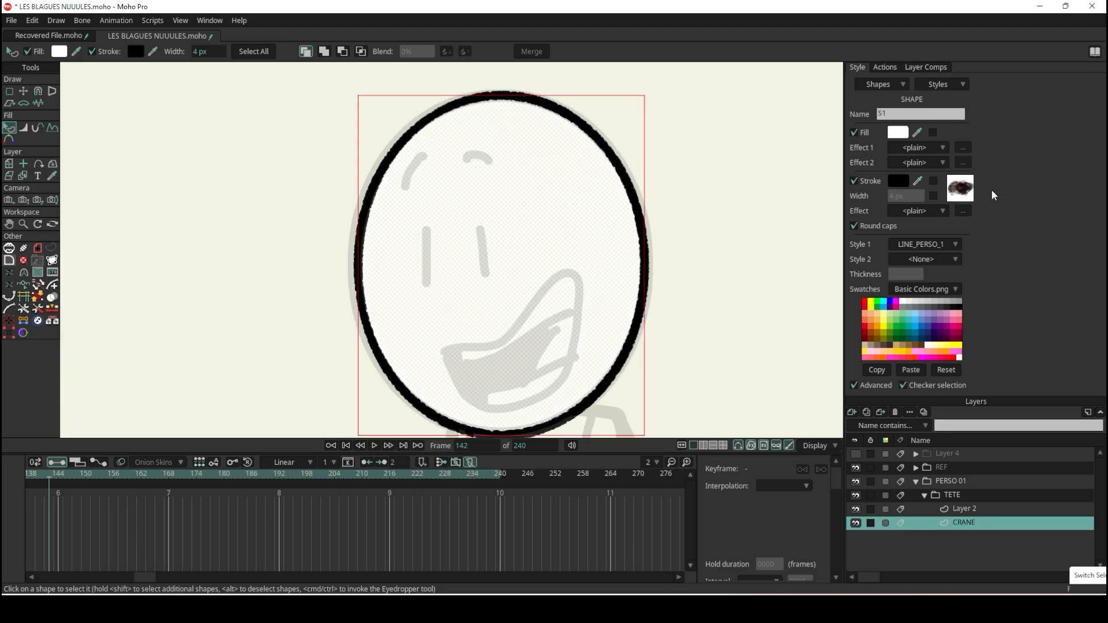
left_click(961, 190)
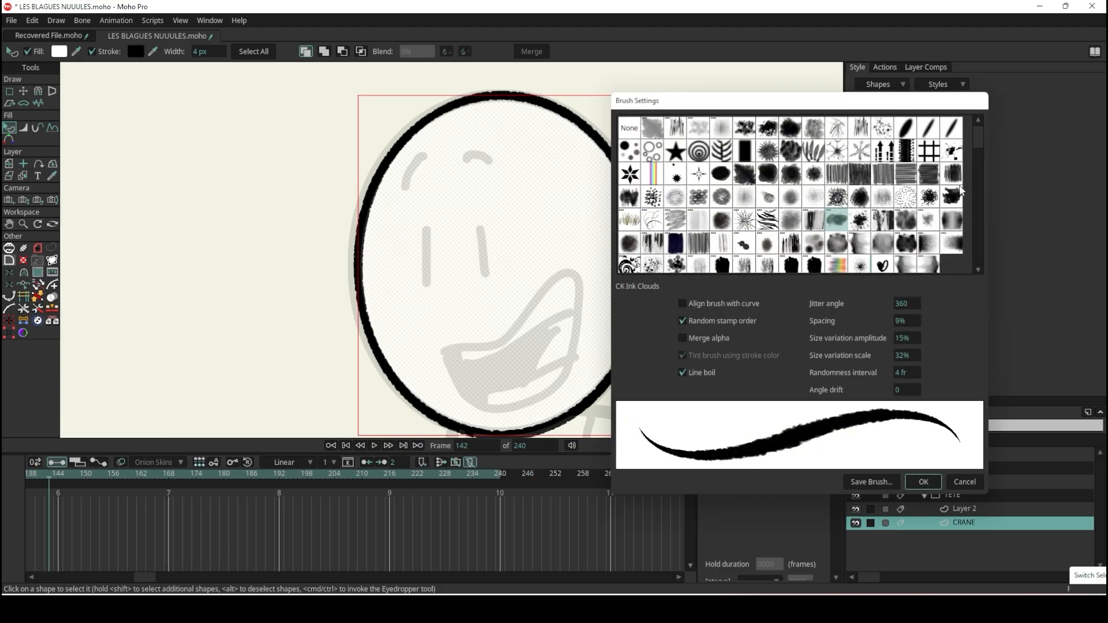
left_click(965, 484)
scroll(243, 246, "down", 4)
scroll(244, 250, "up", 2)
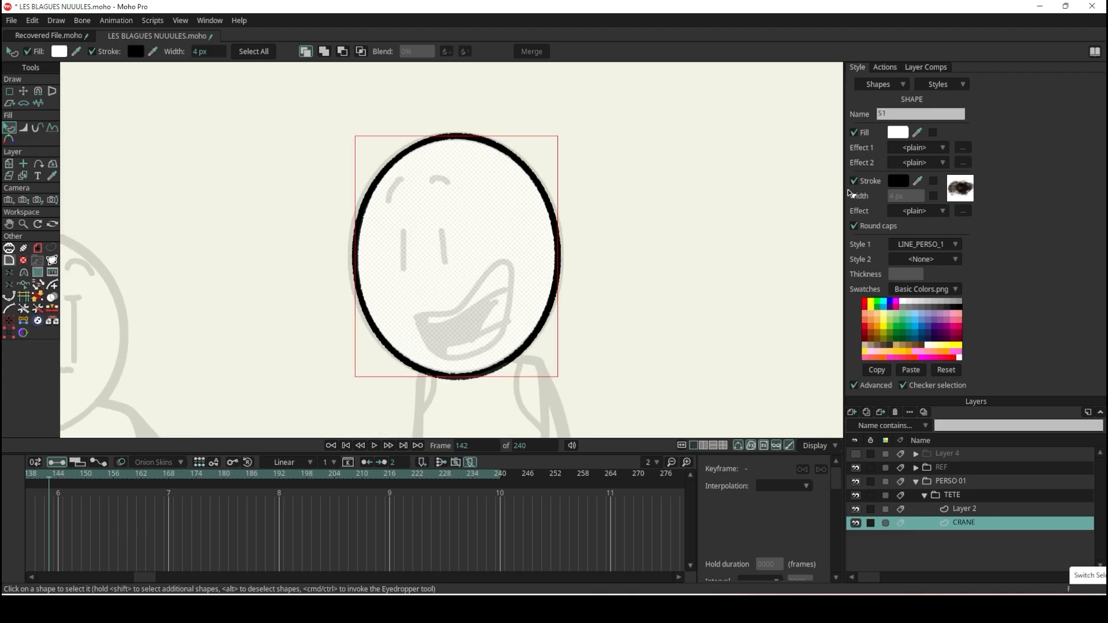
- Readjust the brush's size variation amplitude and play the animation from the start to check the outline
left_click(960, 189)
left_click(906, 341)
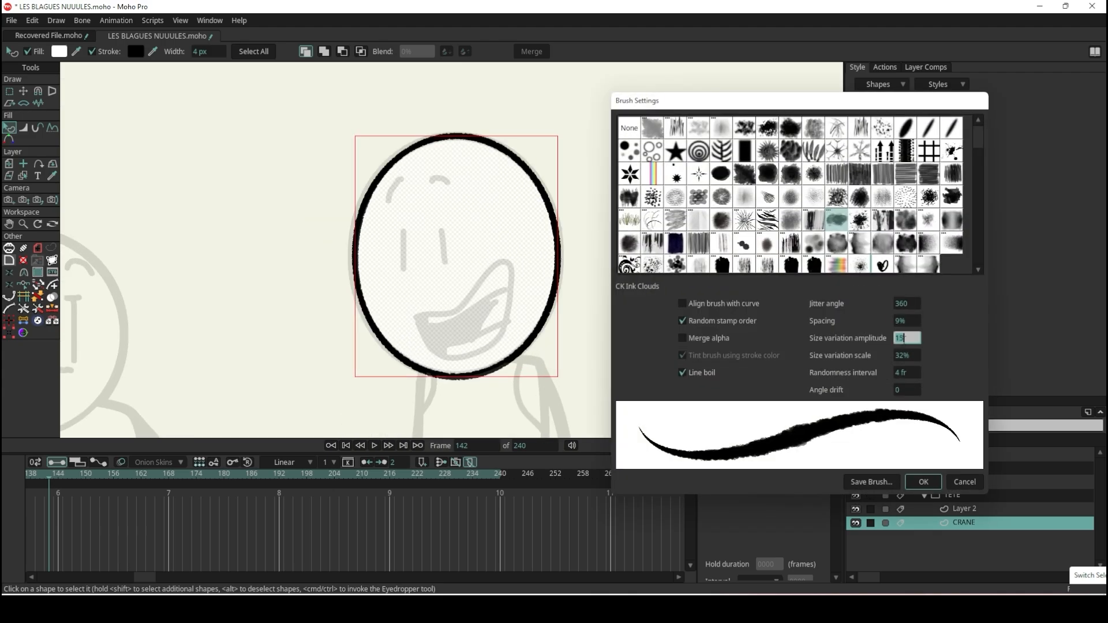
key("Return")
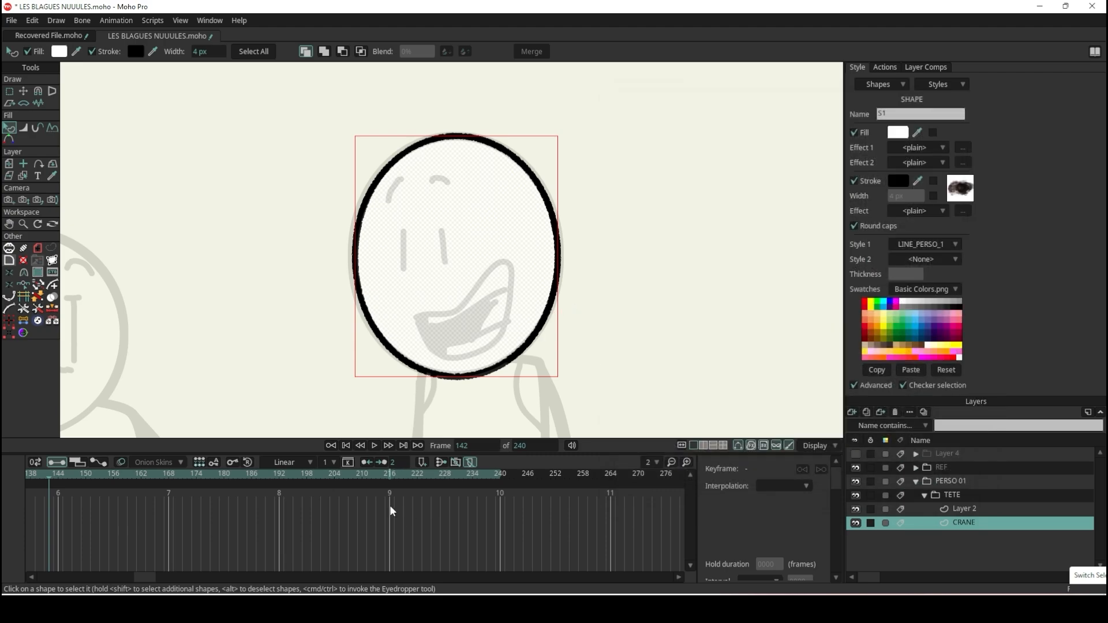
left_click(331, 445)
left_click(376, 445)
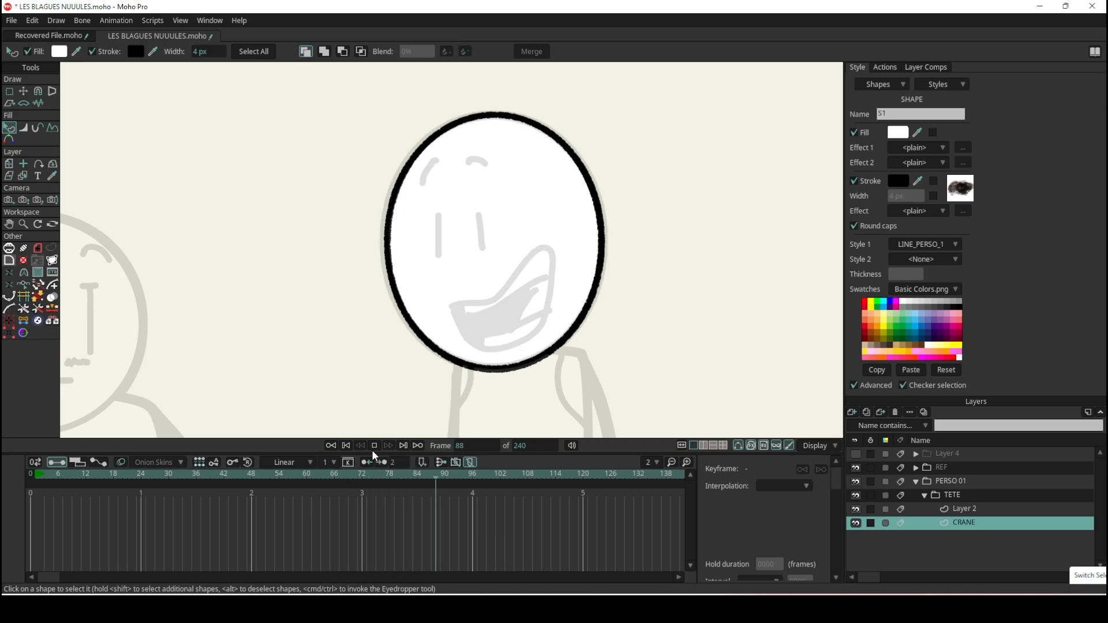
left_click(373, 448)
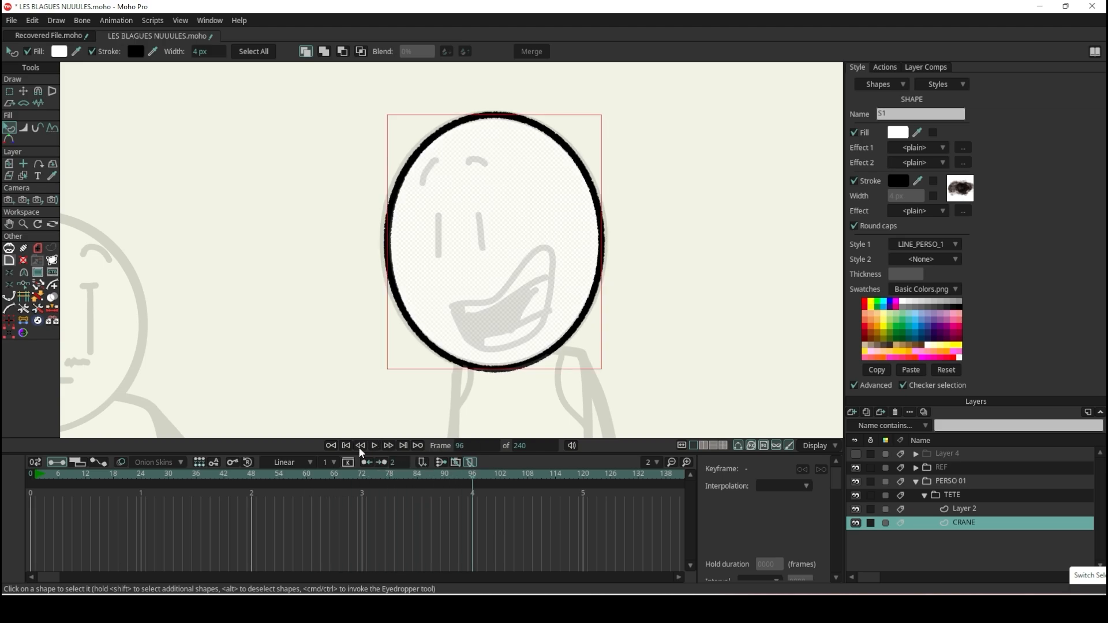
- Trace both eyes as freehand strokes over the reference on the empty layer above CRANE, starting from frame 0
left_click(346, 446)
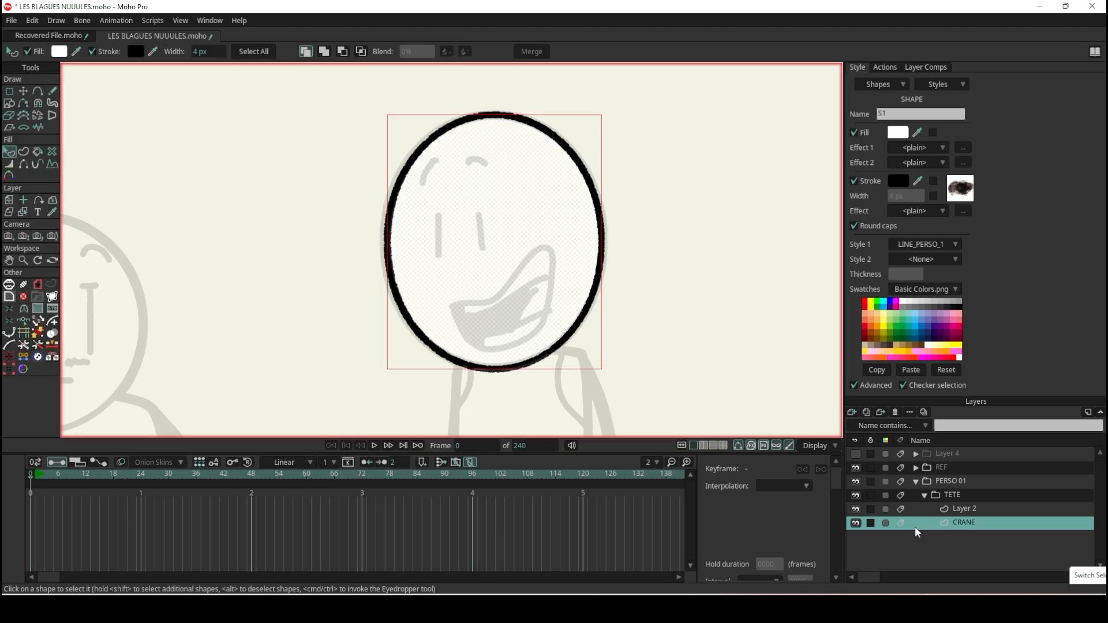
left_click(969, 511)
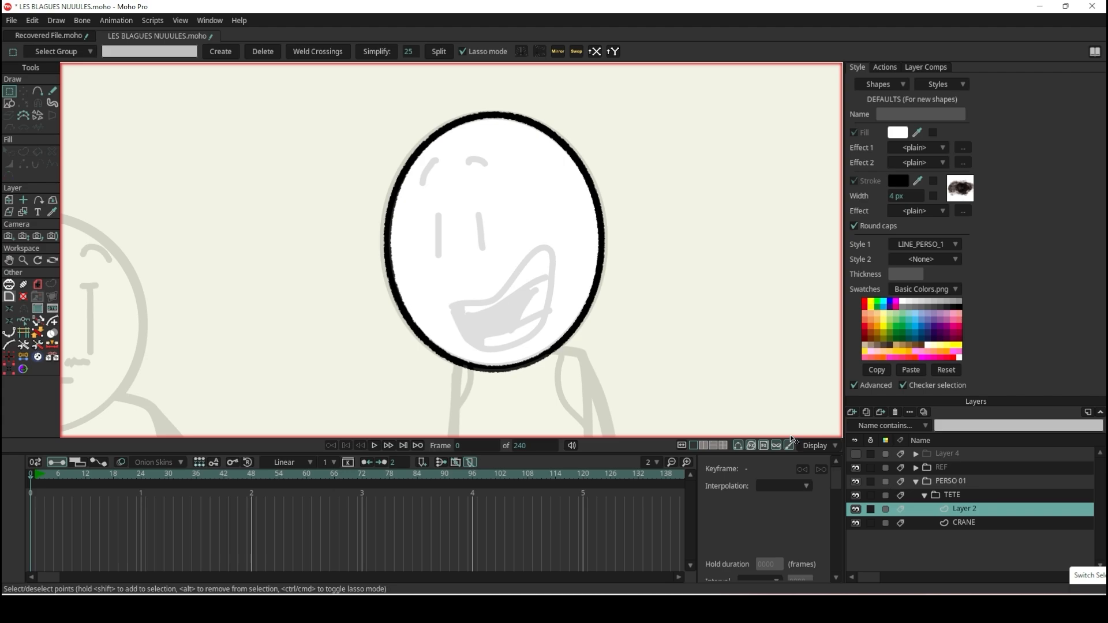
left_click(52, 91)
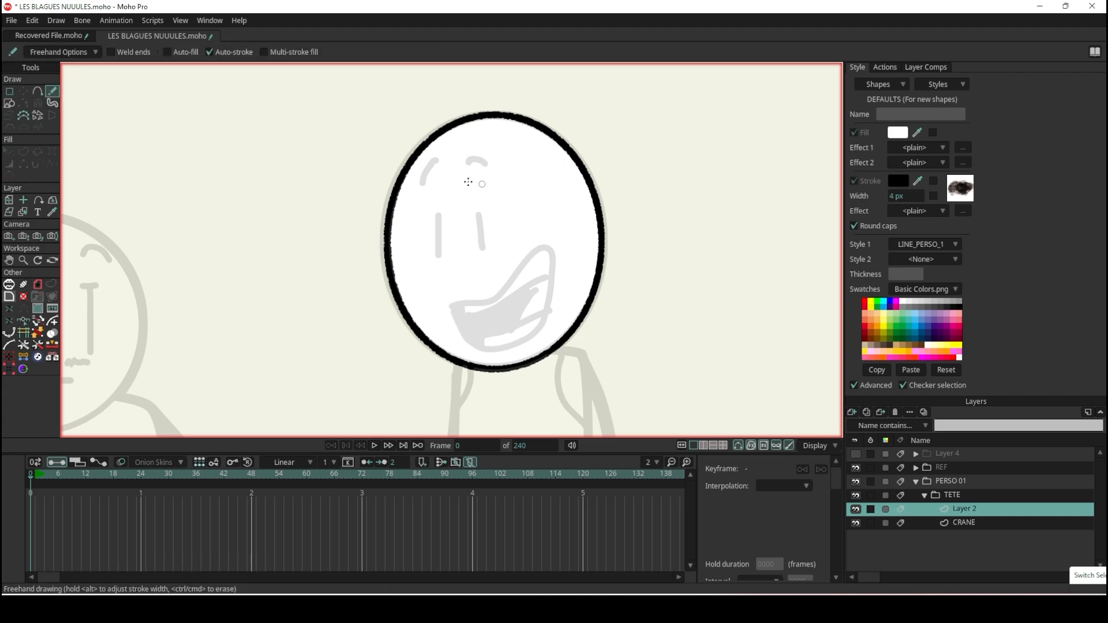
scroll(477, 240, "up", 3)
scroll(430, 225, "up", 2)
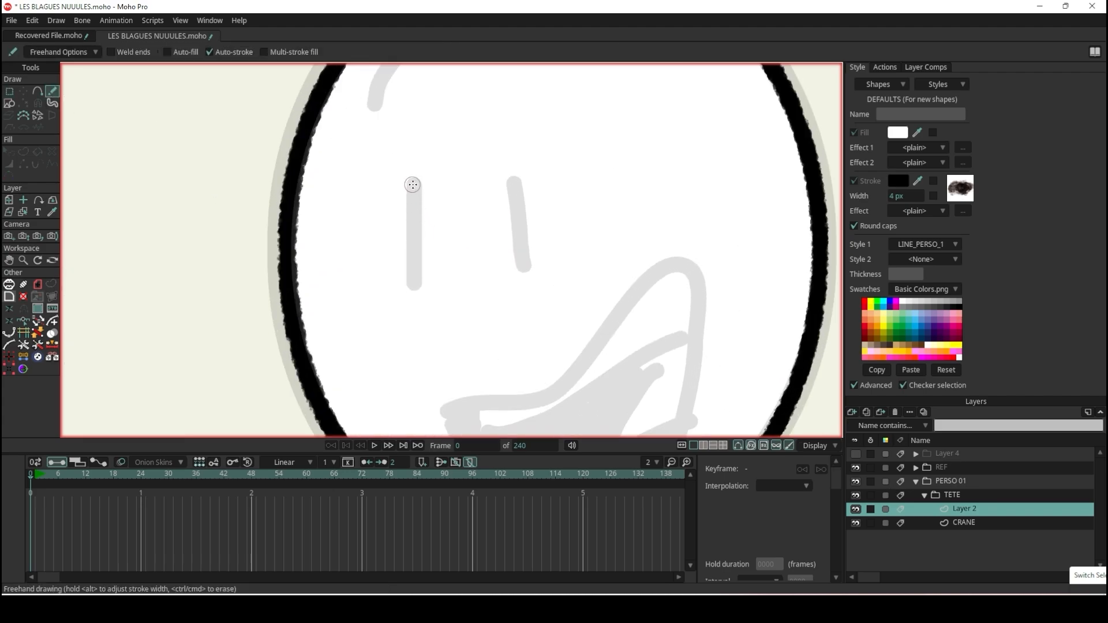
left_click_drag(413, 186, 414, 286)
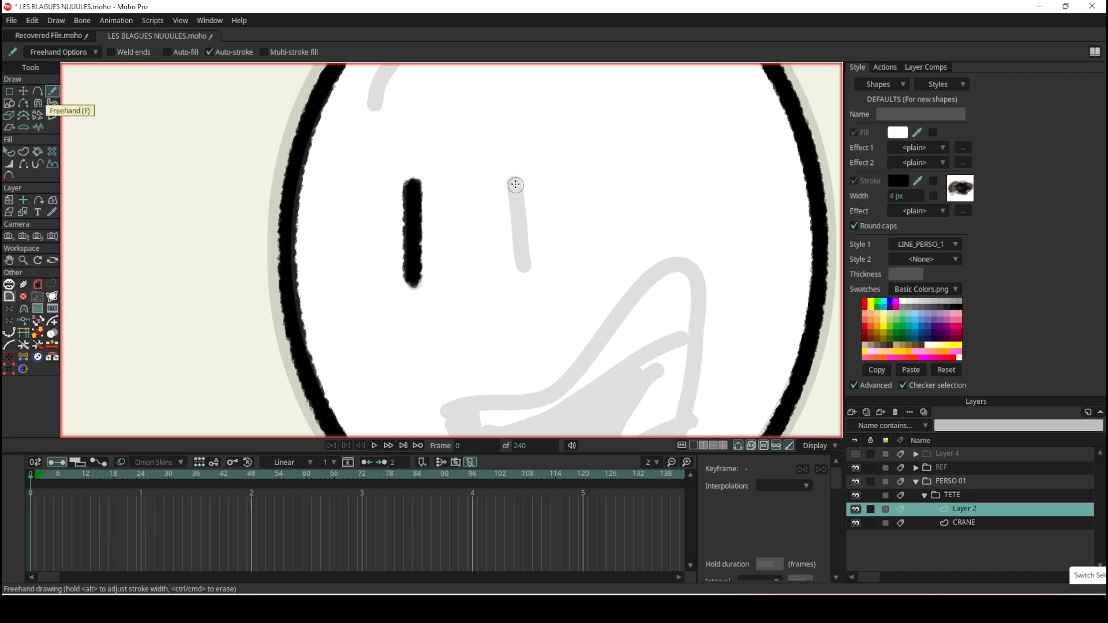
left_click_drag(513, 183, 524, 268)
scroll(551, 225, "down", 4)
scroll(549, 222, "up", 2)
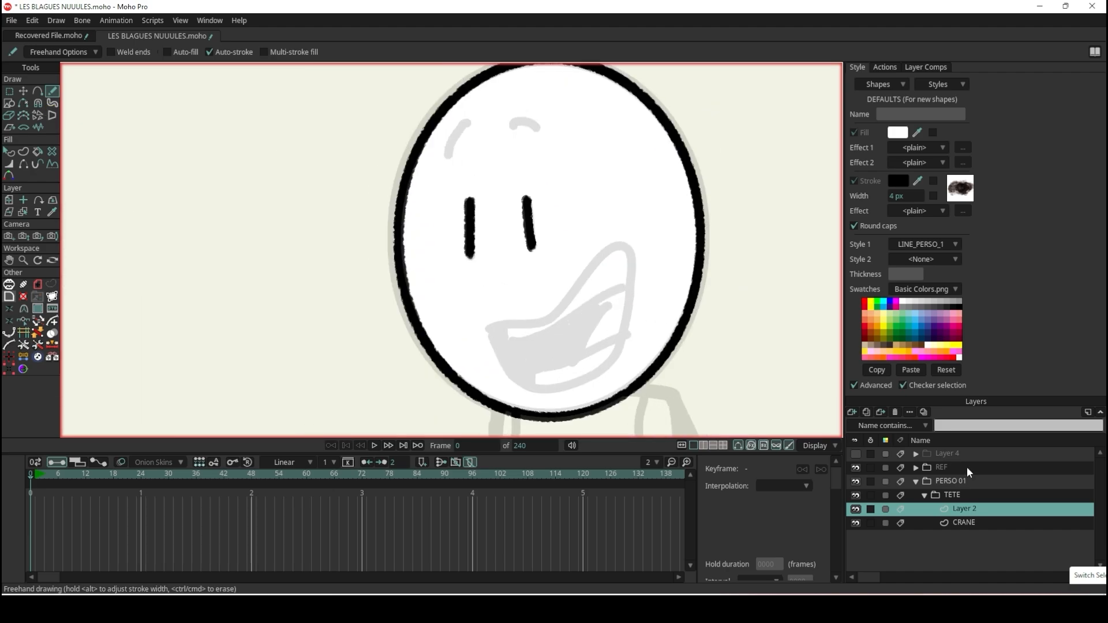
- Rename the eye layer as YEUX and add a vector layer named SOURCILS above it
double_click(963, 509)
type("YEUX")
key("Return")
left_click(856, 411)
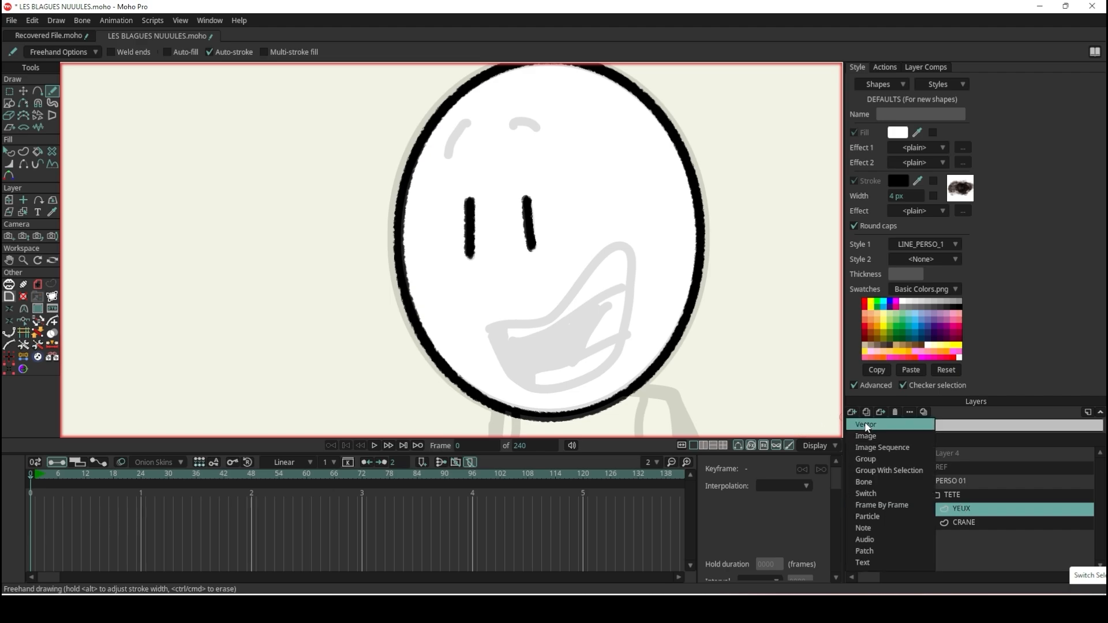
left_click(871, 428)
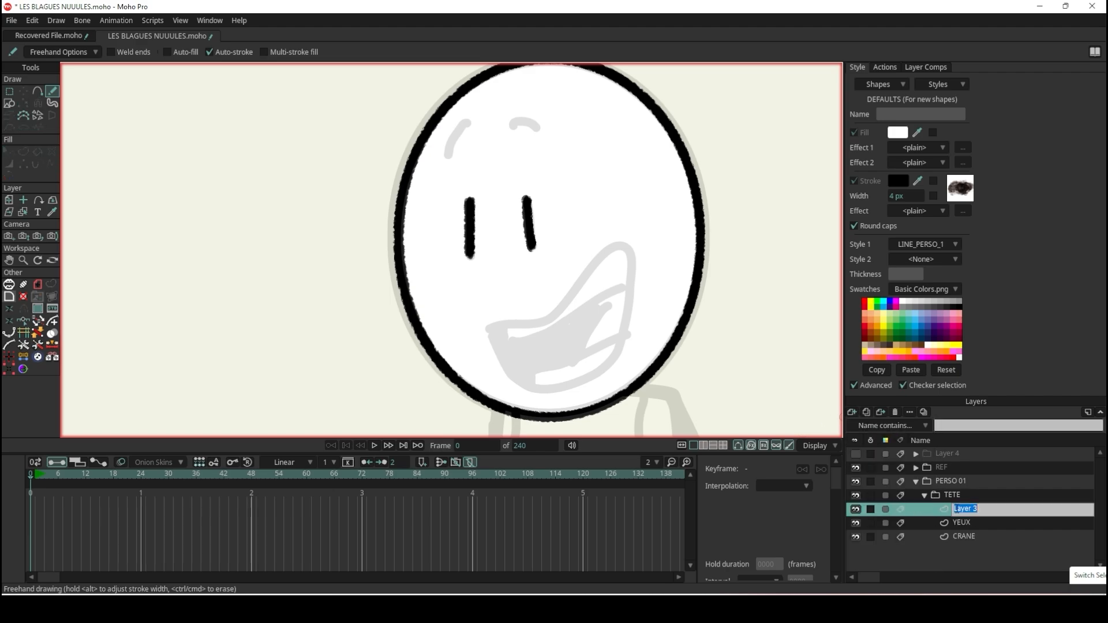
double_click(968, 507)
type("SOURC")
key("Return")
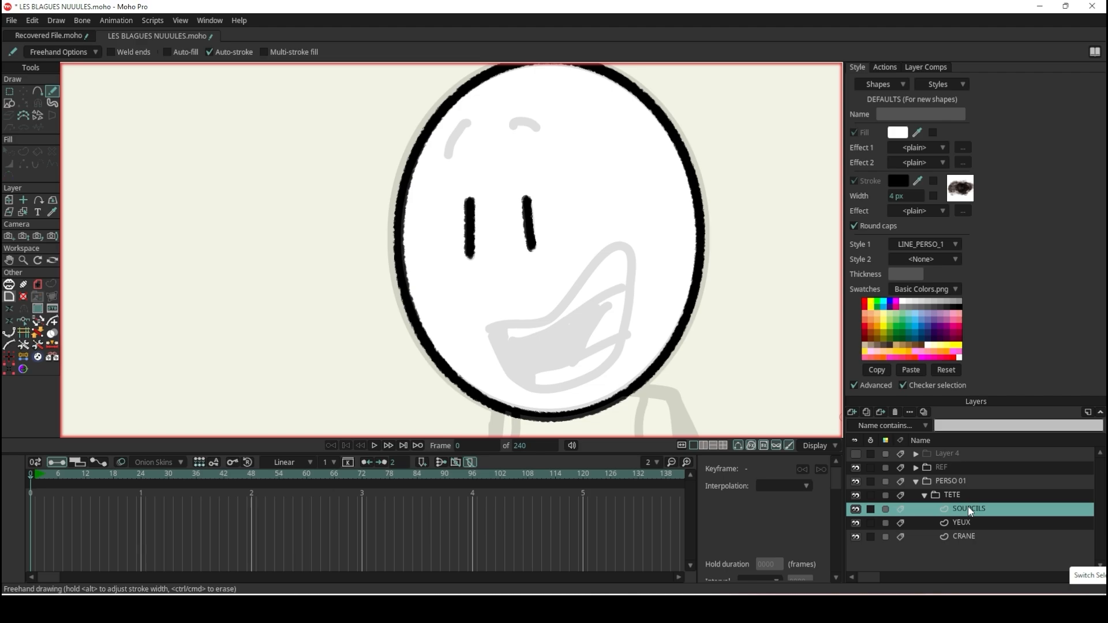
- Draw the left eyebrow as a curved freehand stroke above the left eye and rename its layer as SOURCIL G
scroll(576, 166, "down", 2)
scroll(520, 143, "up", 5)
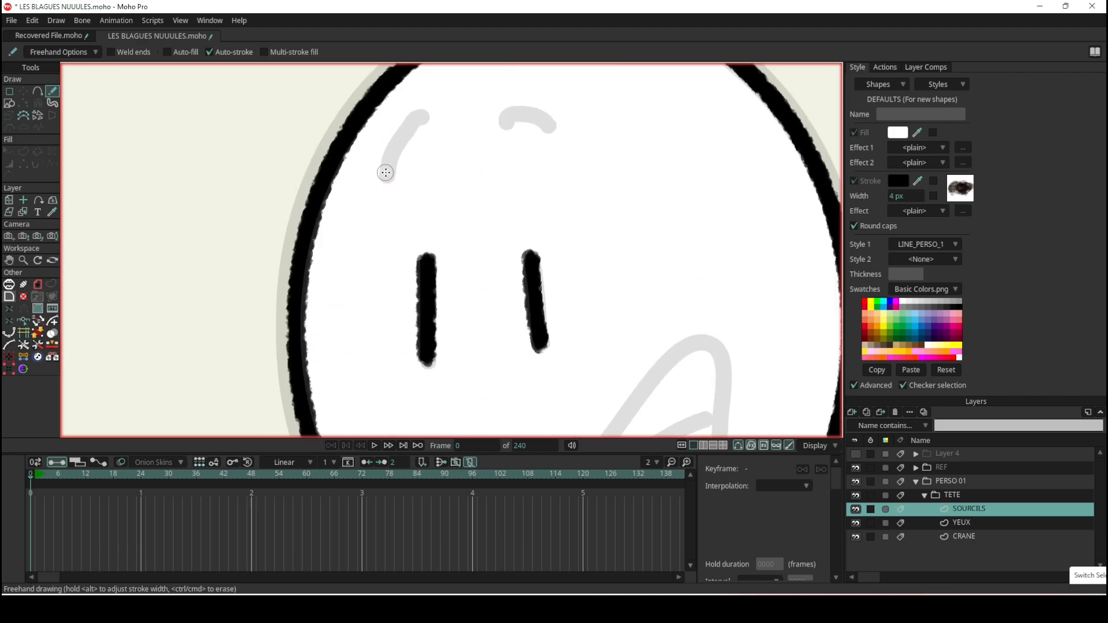
mouse_move(387, 175)
left_mouse_down()
mouse_move(425, 128)
mouse_move(437, 137)
left_mouse_up()
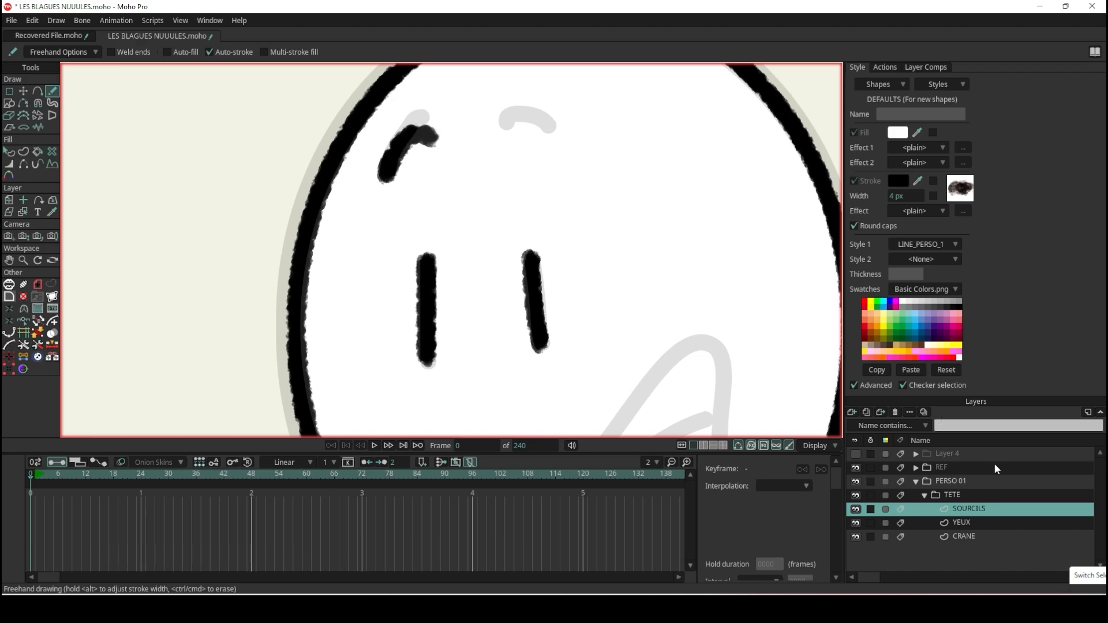
double_click(979, 508)
left_click_drag(981, 509, 992, 509)
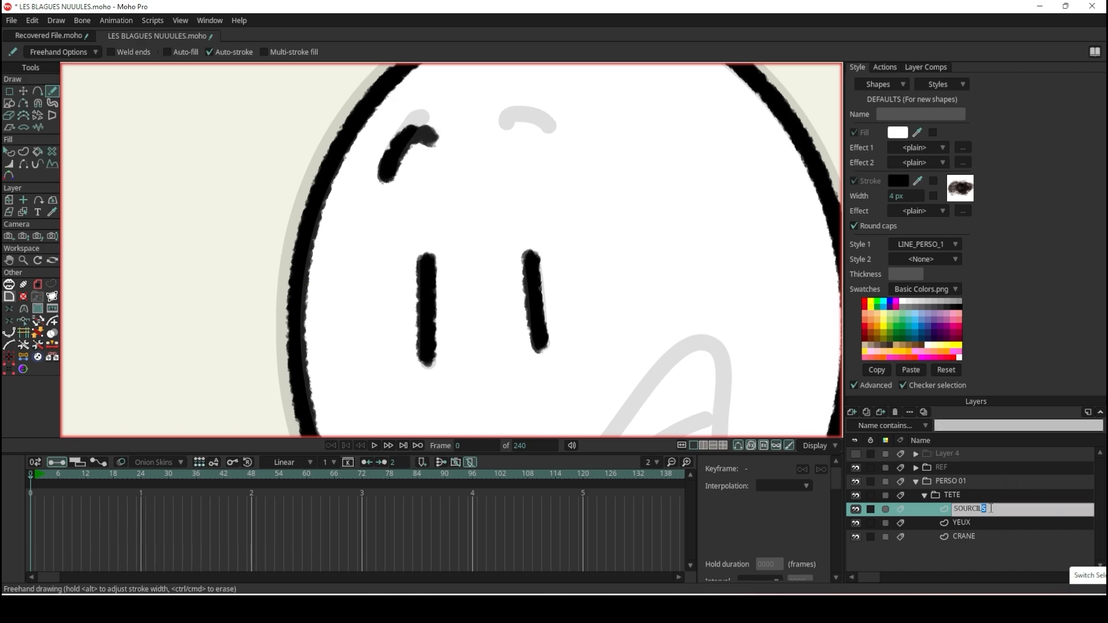
left_click(985, 521)
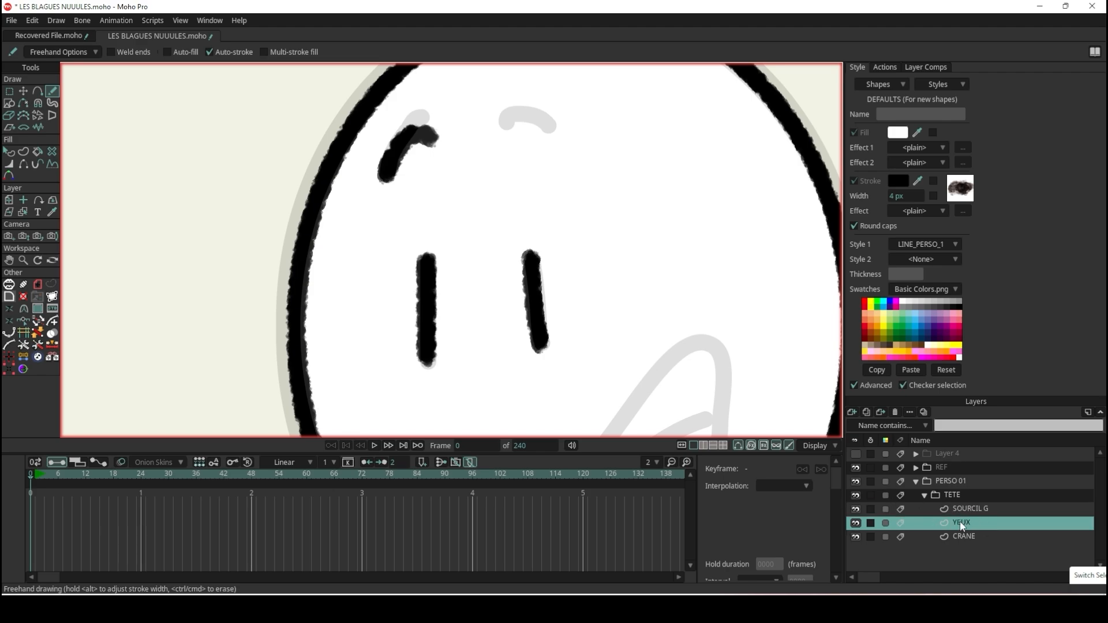
- Add a vector layer named SOURCI D above SOURCIL G
left_click(960, 511)
left_click(850, 411)
left_click(971, 514)
double_click(971, 506)
type("SOURCIL D")
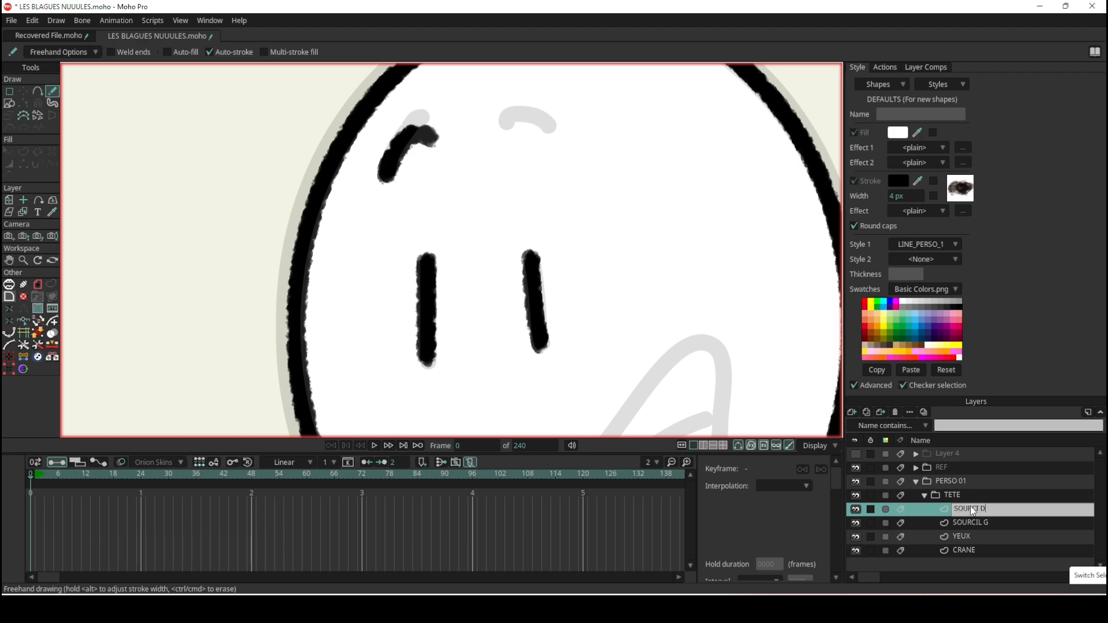
key("Return")
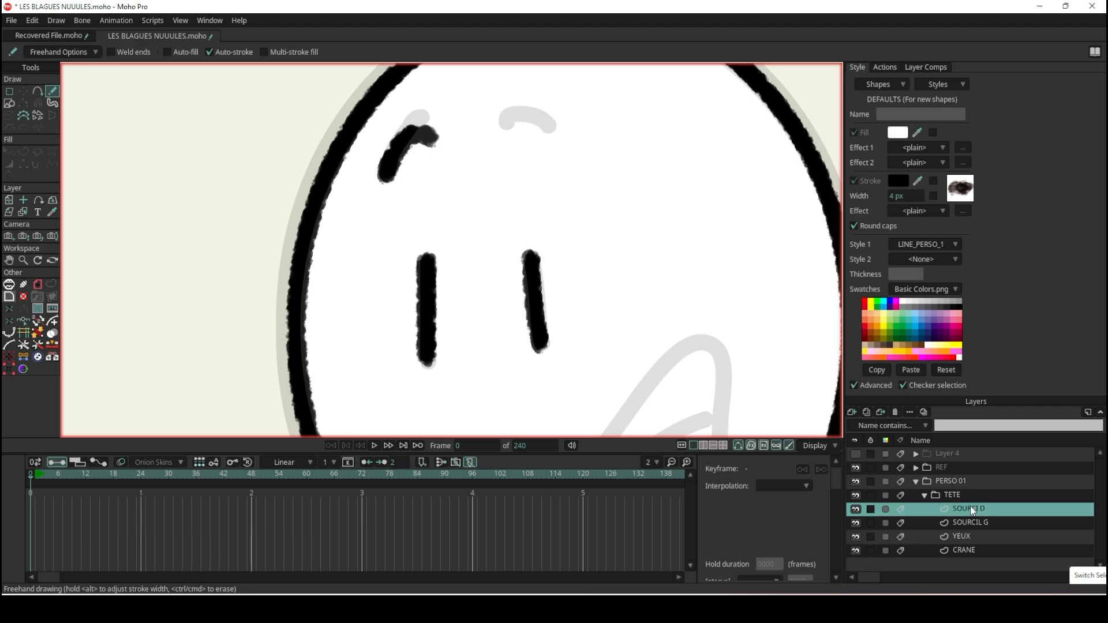
- Draw the right eyebrow as an arched freehand stroke on the SOURCI D layer, following the reference
mouse_move(498, 132)
left_mouse_down()
mouse_move(531, 124)
mouse_move(552, 144)
left_mouse_up()
scroll(637, 211, "down", 5)
scroll(633, 205, "up", 6)
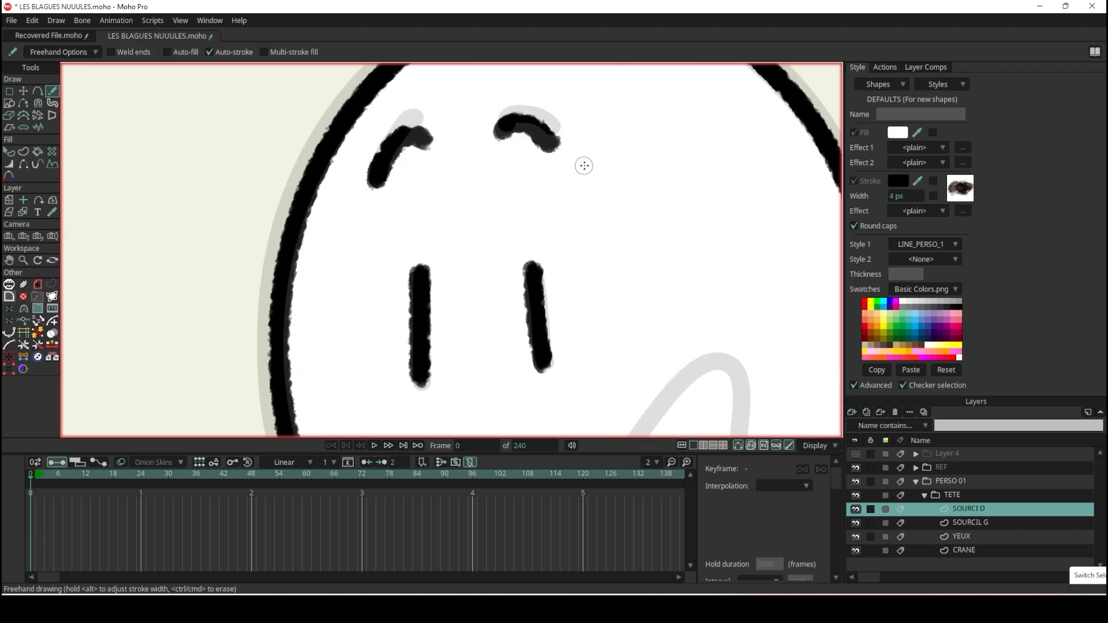
scroll(620, 193, "down", 4)
- Cut the right eye stroke out of the YEUX layer and rename that layer as OEIL G
left_click(23, 91)
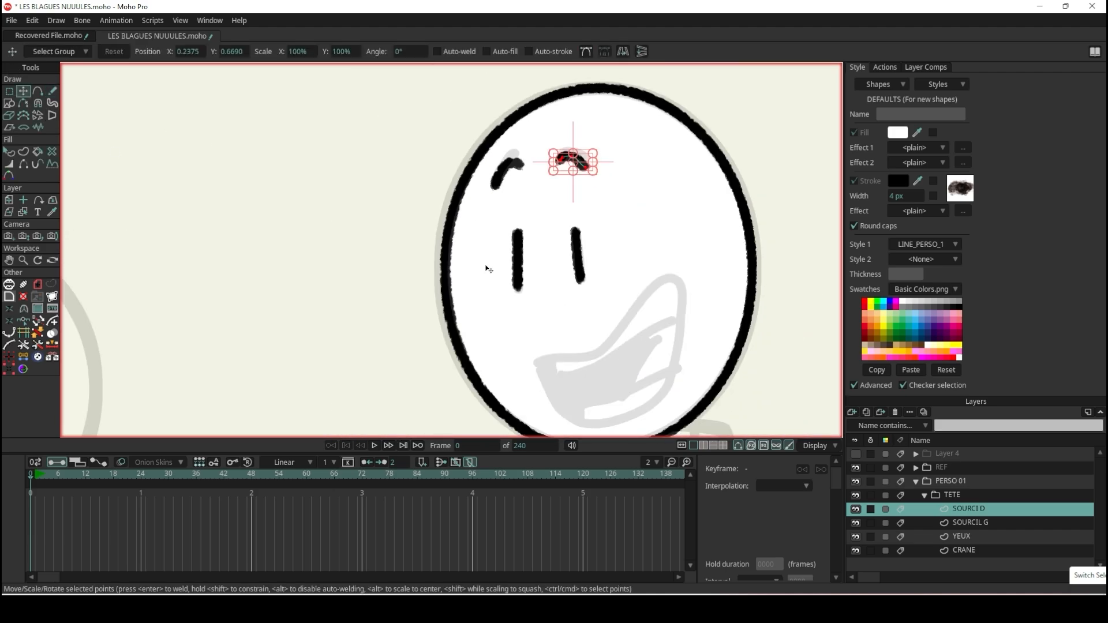
scroll(558, 276, "up", 3)
double_click(594, 247)
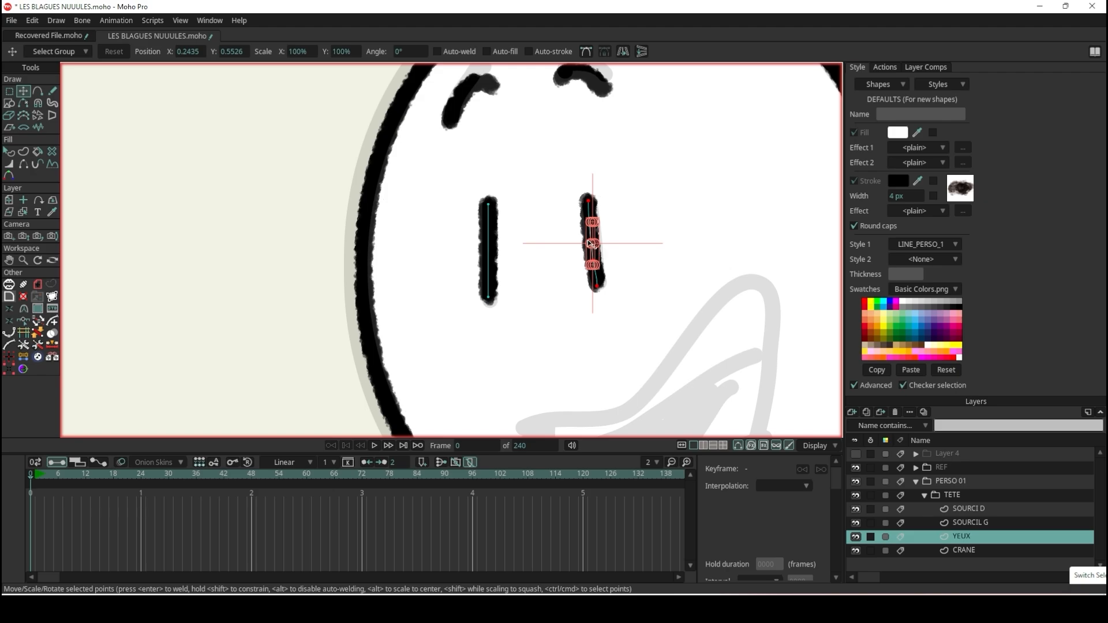
key("Delete")
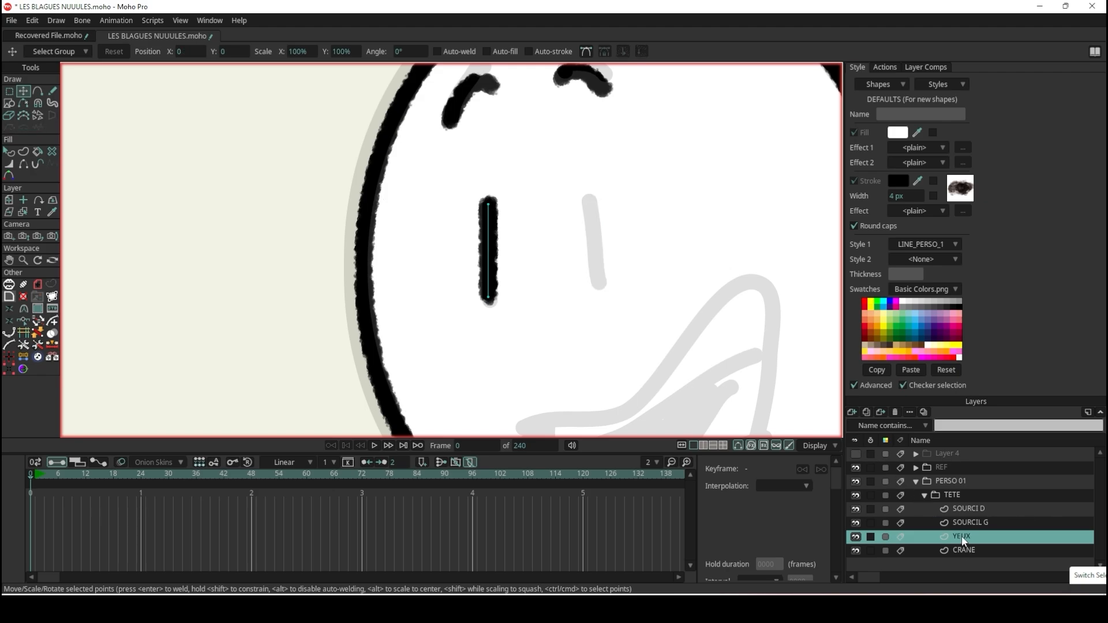
double_click(962, 536)
type("OEIL G")
key("Return")
- Add a vector layer named OEIL D above OEIL G and paste the right eye stroke into it
left_click(856, 412)
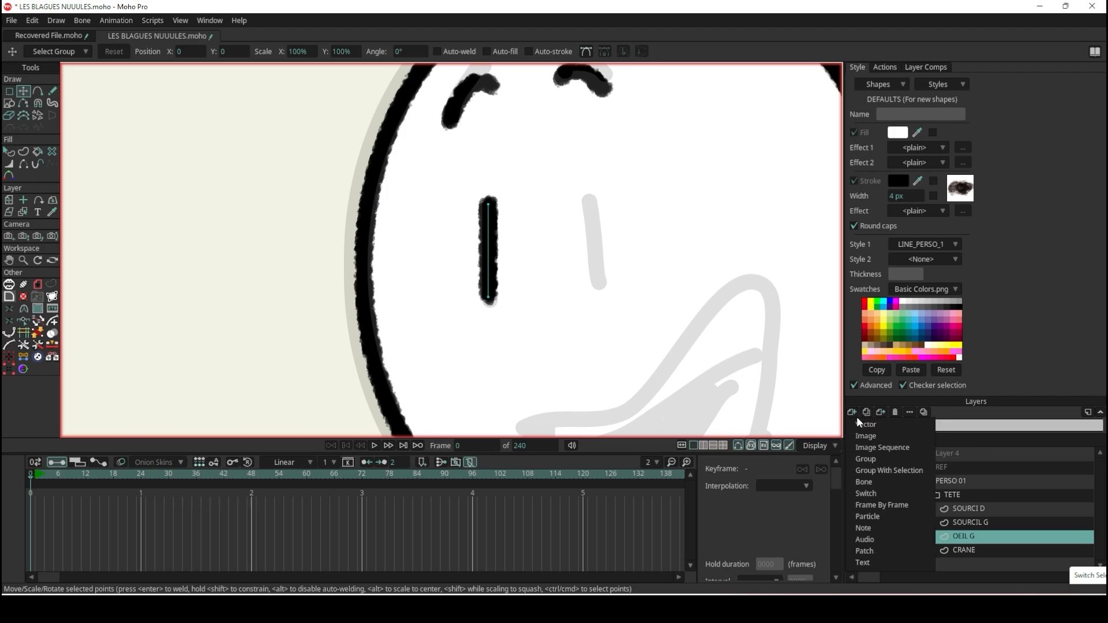
left_click(861, 423)
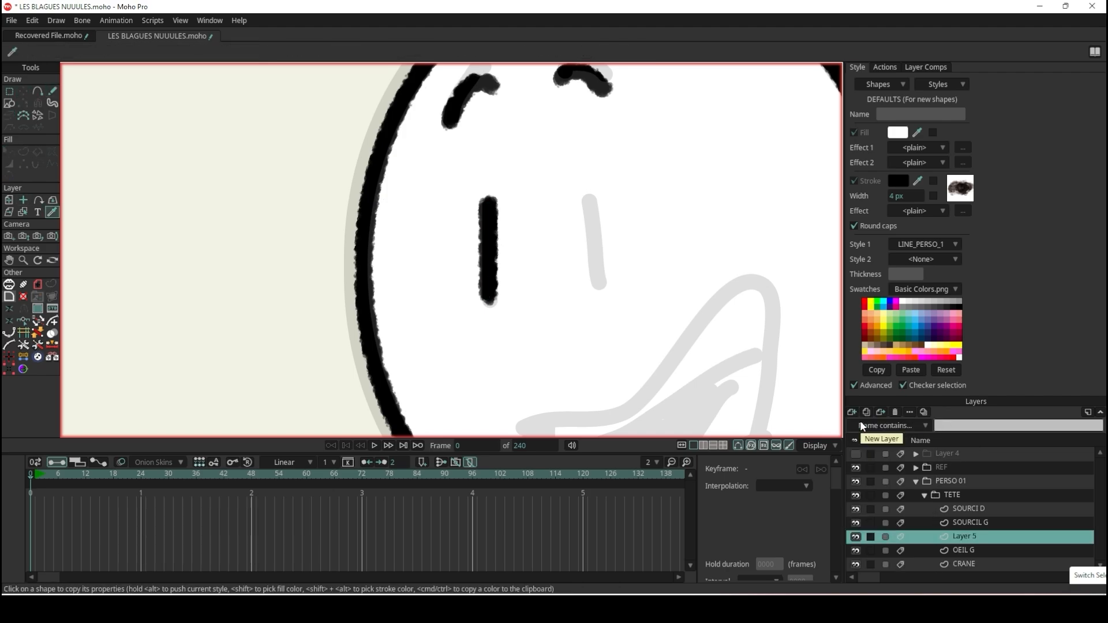
double_click(953, 535)
type("OEIL ")
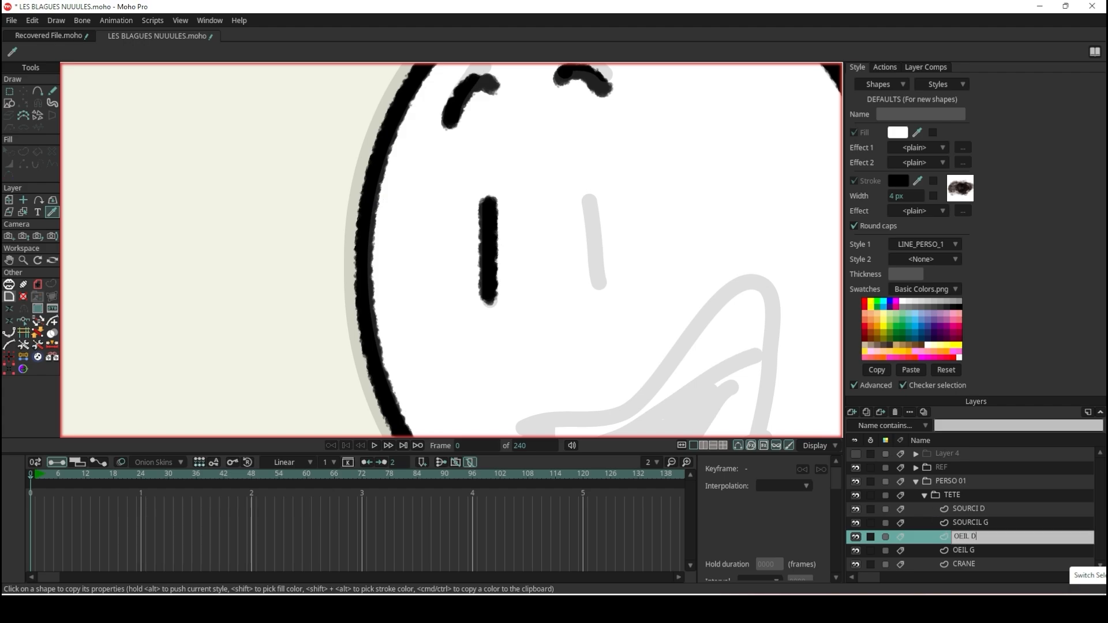
type("D")
key("Return")
key("t")
scroll(569, 188, "down", 3)
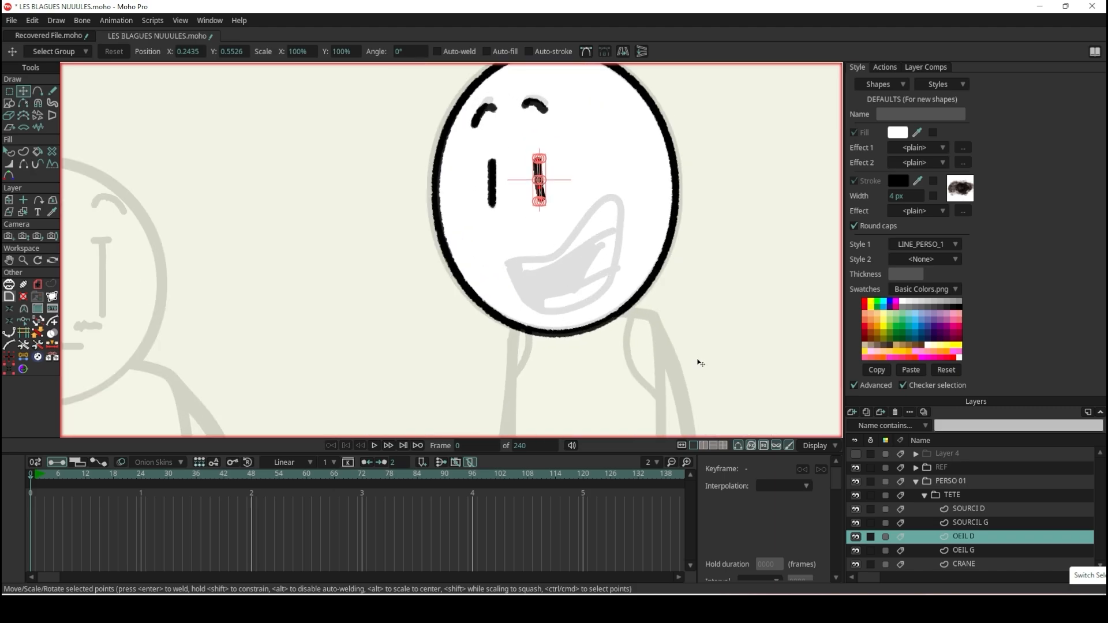
- Collapse the TETE group and add a vector layer named CORPS beneath it inside PERSO 01
left_click(925, 495)
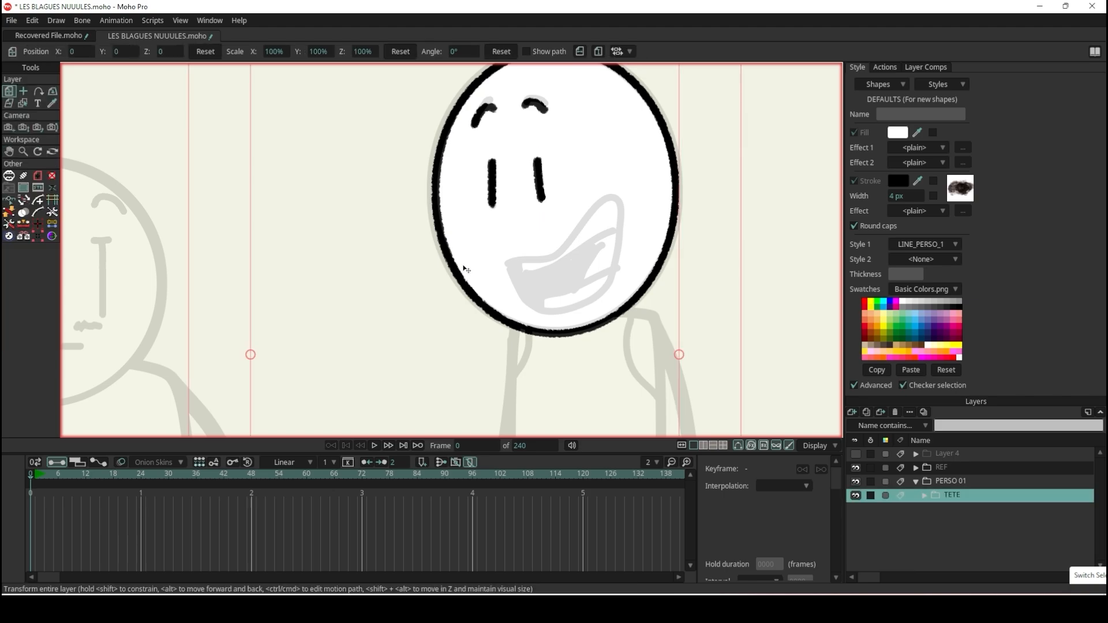
scroll(473, 266, "down", 5)
scroll(538, 327, "up", 3)
scroll(439, 141, "up", 1)
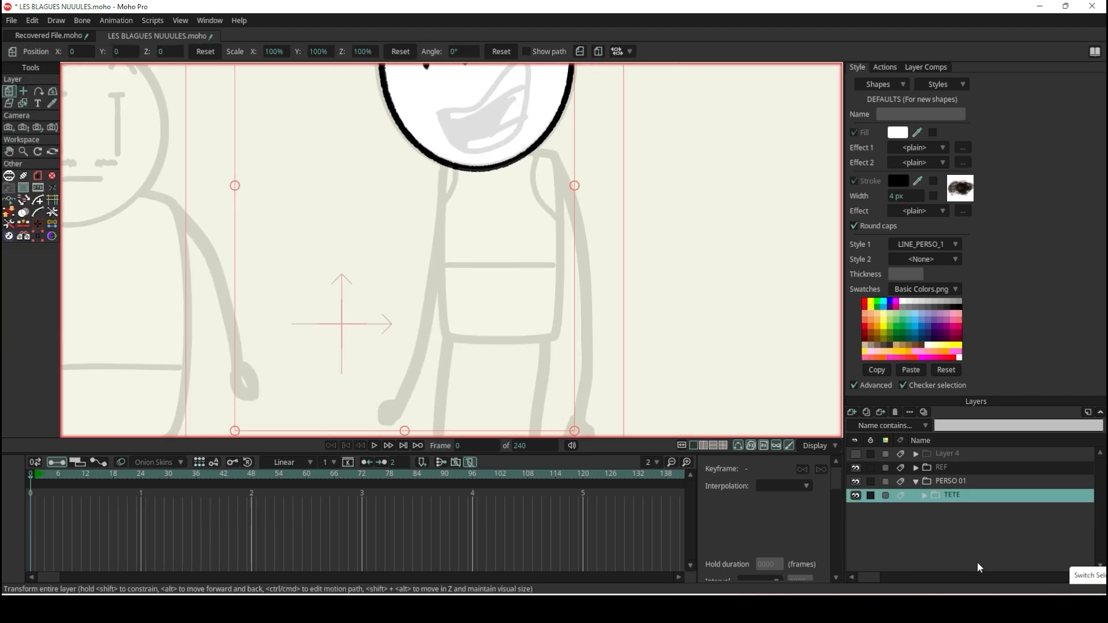
left_click(852, 416)
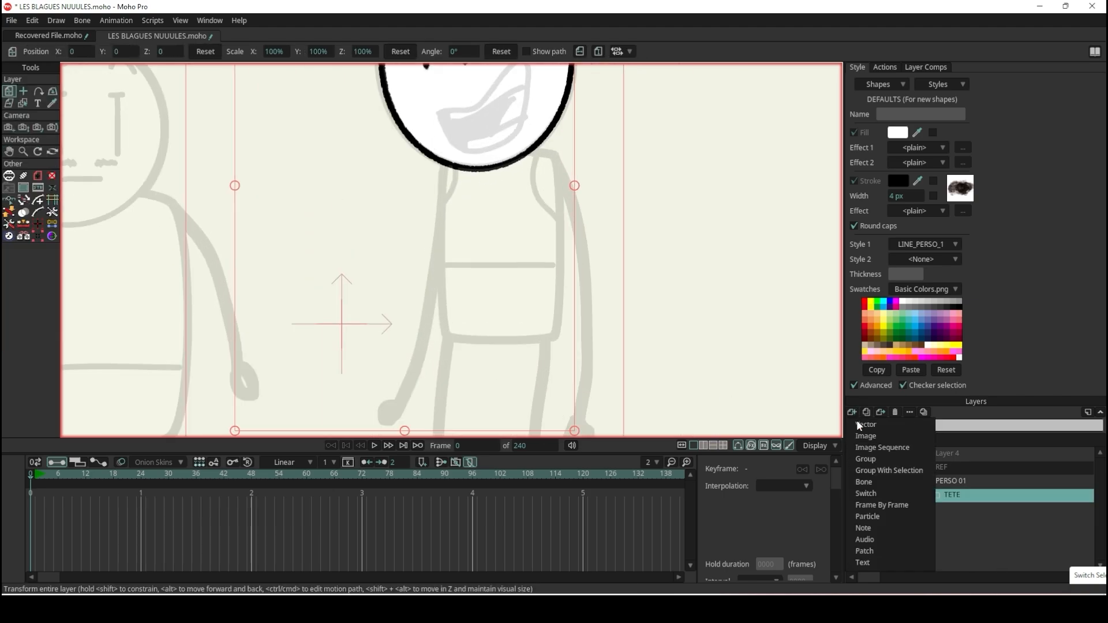
left_click(861, 426)
left_click_drag(947, 507, 953, 492)
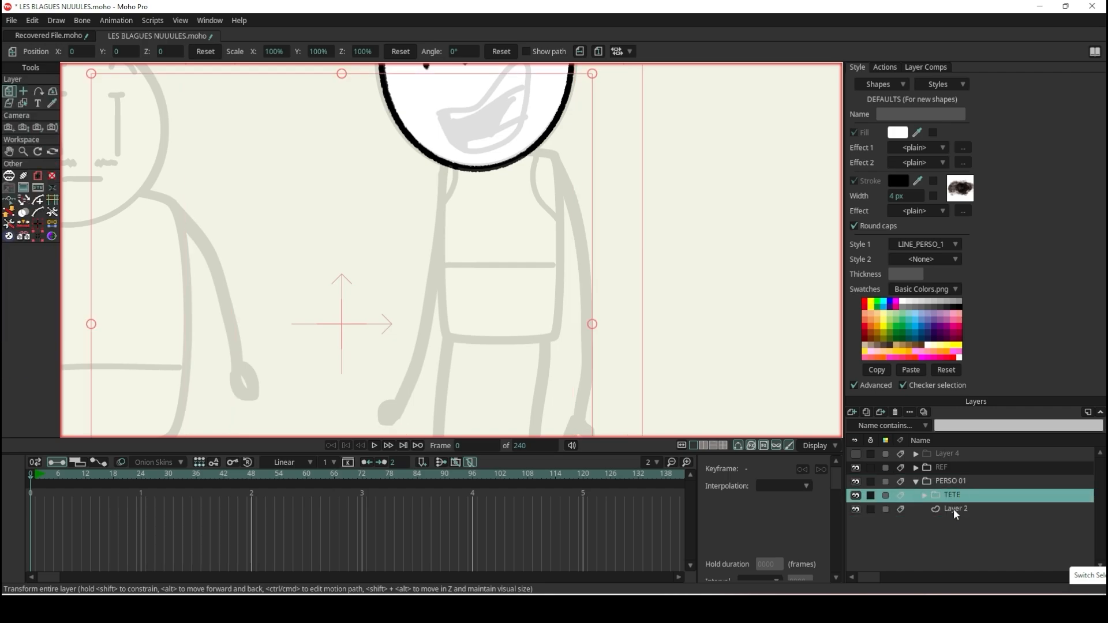
double_click(954, 509)
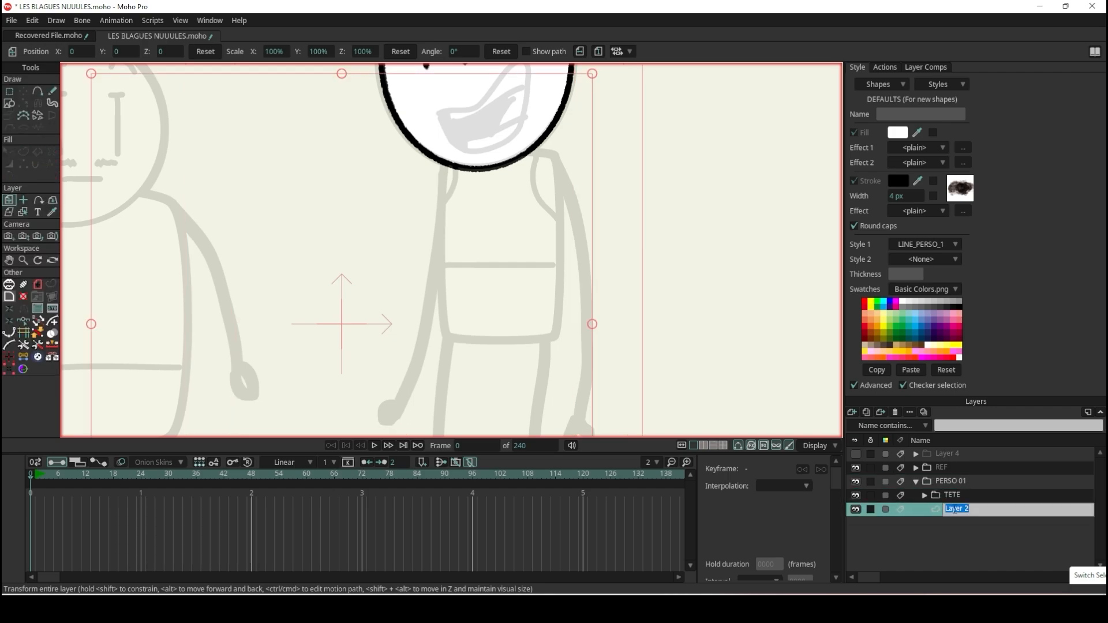
type("CORPS")
key("Return")
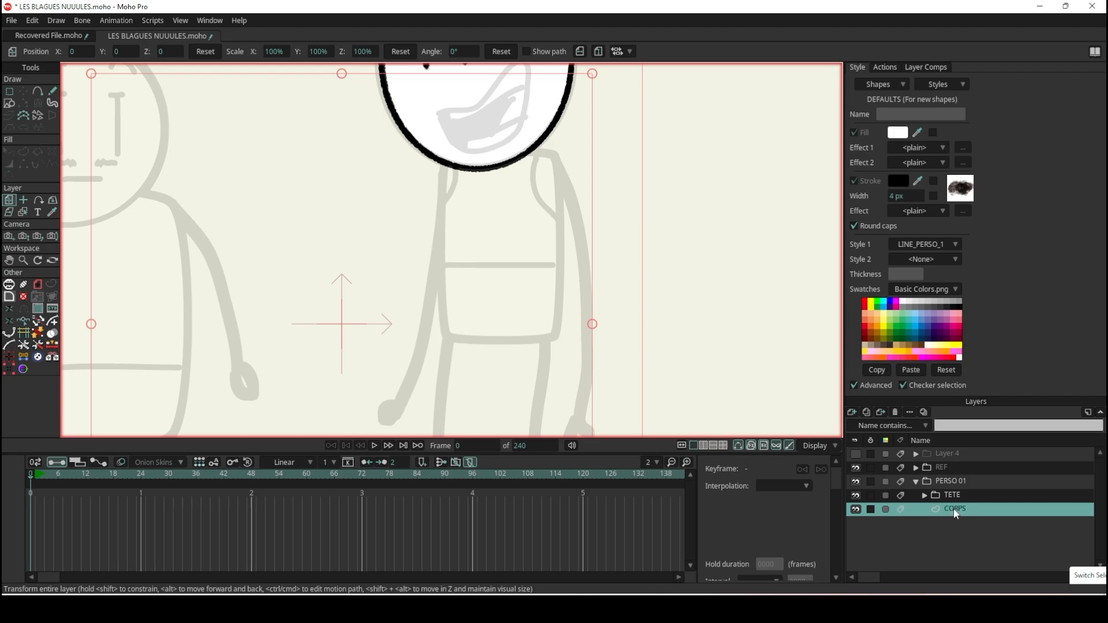
- Draw a filled, stroked rectangle over the reference torso on the CORPS layer, from the shoulders to the hips
left_click(9, 102)
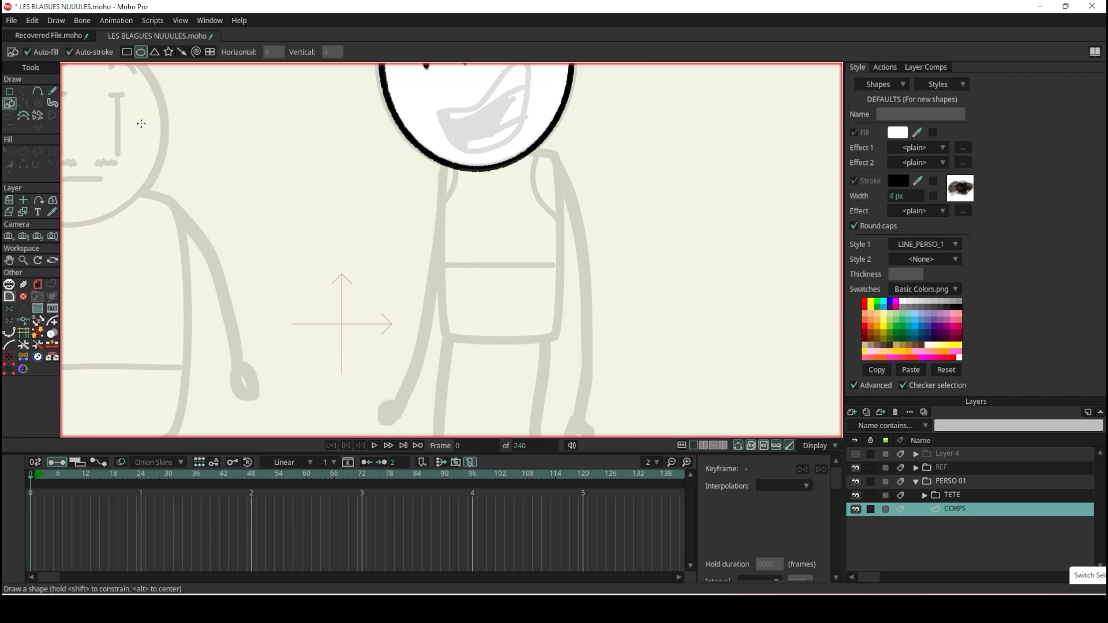
scroll(527, 229, "up", 1)
left_click(126, 52)
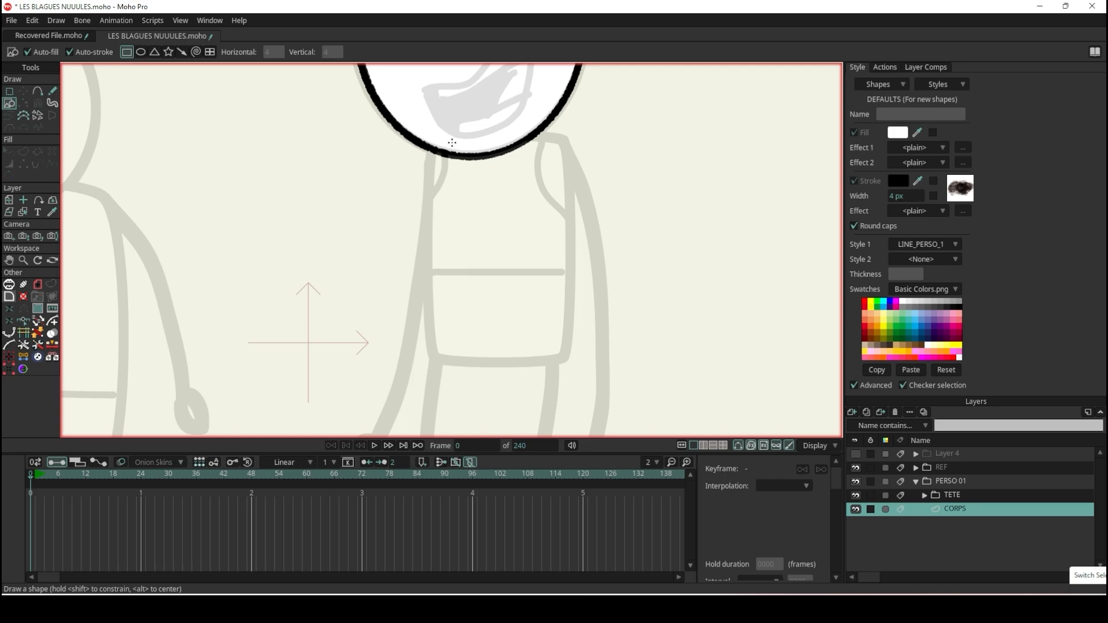
left_click_drag(427, 139, 569, 358)
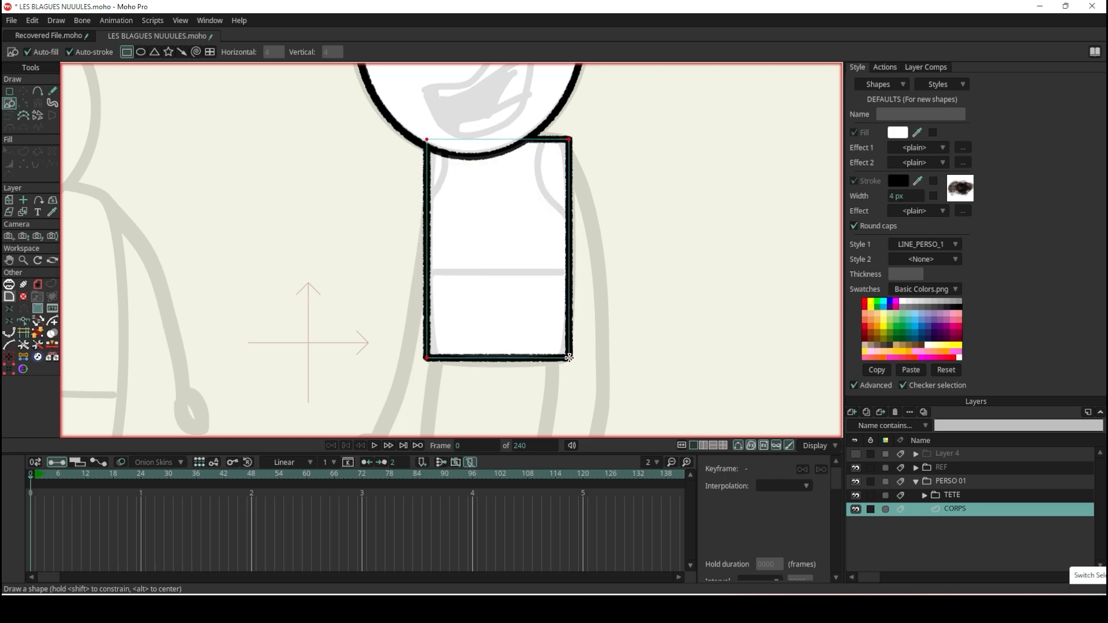
- Round the torso rectangle's two upper corners into shoulders with the Curvature tool, giving the left one a curvature of about 0.14
scroll(575, 138, "up", 2)
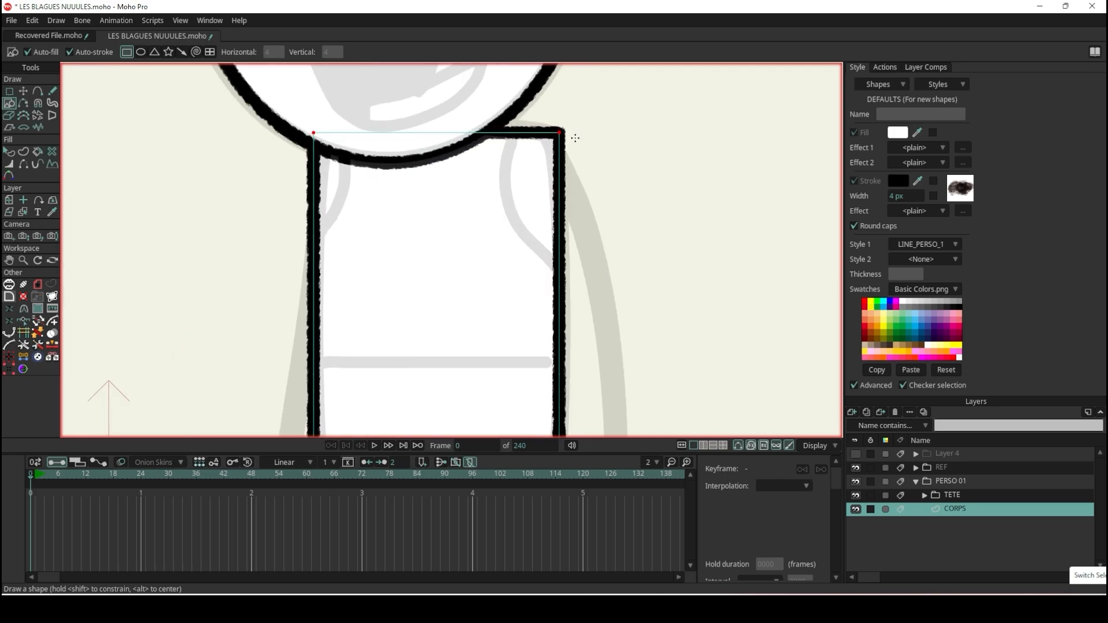
left_click(23, 91)
mouse_move(565, 138)
left_mouse_down()
mouse_move(546, 189)
mouse_move(557, 136)
mouse_move(658, 191)
mouse_move(334, 175)
left_mouse_up()
key("c")
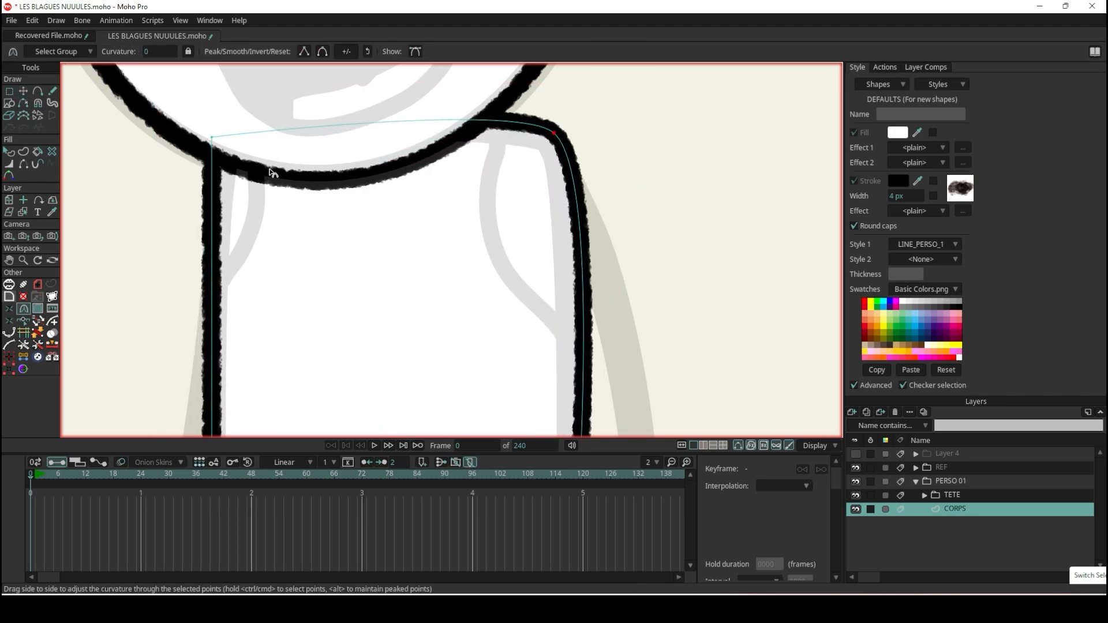
left_click_drag(219, 139, 317, 99)
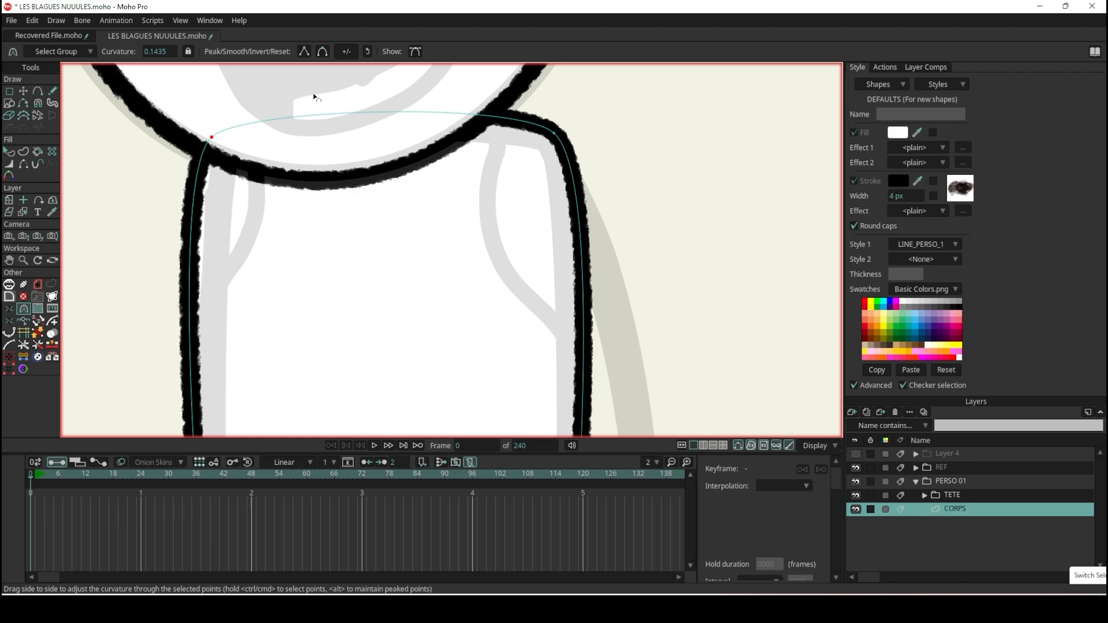
- Shift the torso's left shoulder point inward and taper the hips by moving both bottom corners inward to match the reference
left_click(22, 91)
left_click_drag(235, 163, 256, 167)
left_click(555, 135)
scroll(559, 141, "down", 5)
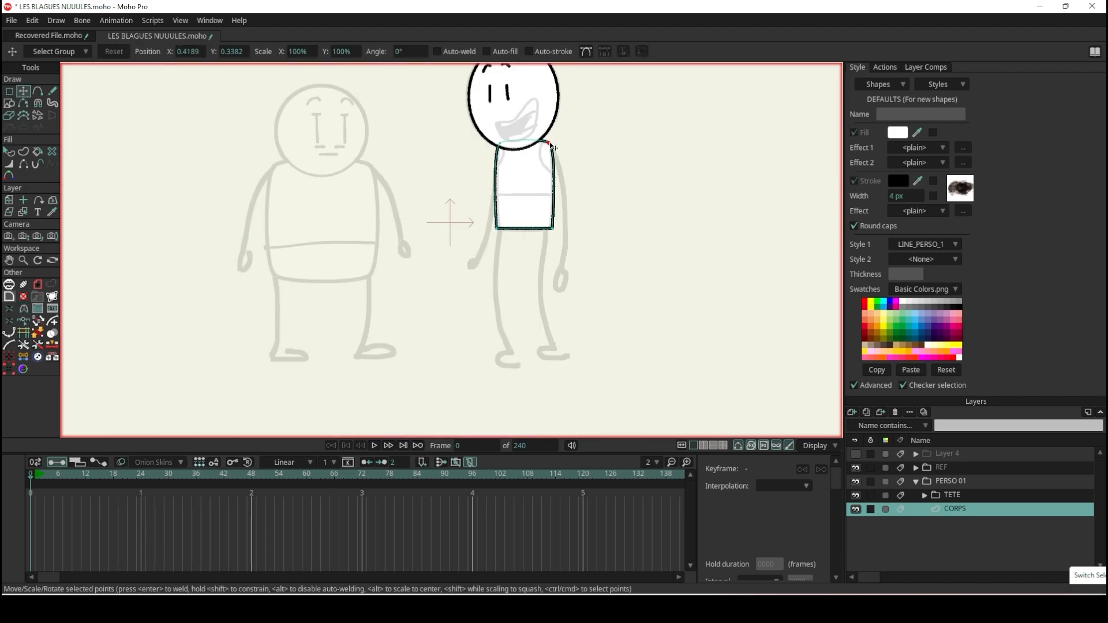
scroll(533, 171, "up", 2)
scroll(432, 341, "up", 2)
left_click_drag(372, 322, 397, 322)
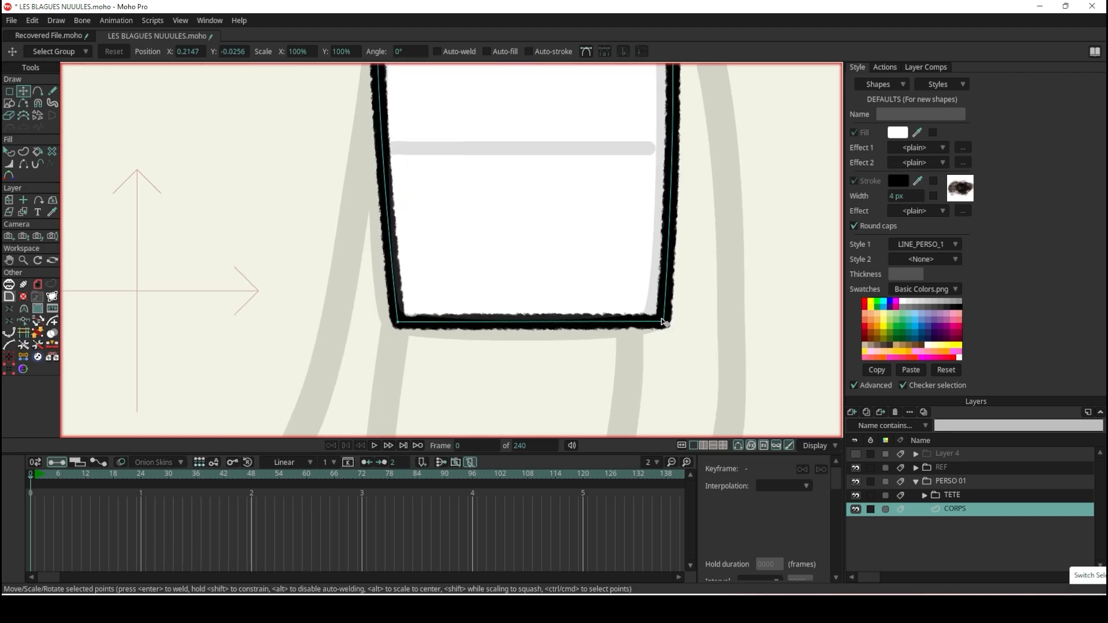
left_click_drag(665, 321, 651, 323)
- Round the torso's two bottom corners together with a curvature of about 0.08
left_click(8, 91)
mouse_move(496, 275)
left_mouse_down()
mouse_move(272, 337)
mouse_move(584, 279)
mouse_move(569, 279)
left_mouse_up()
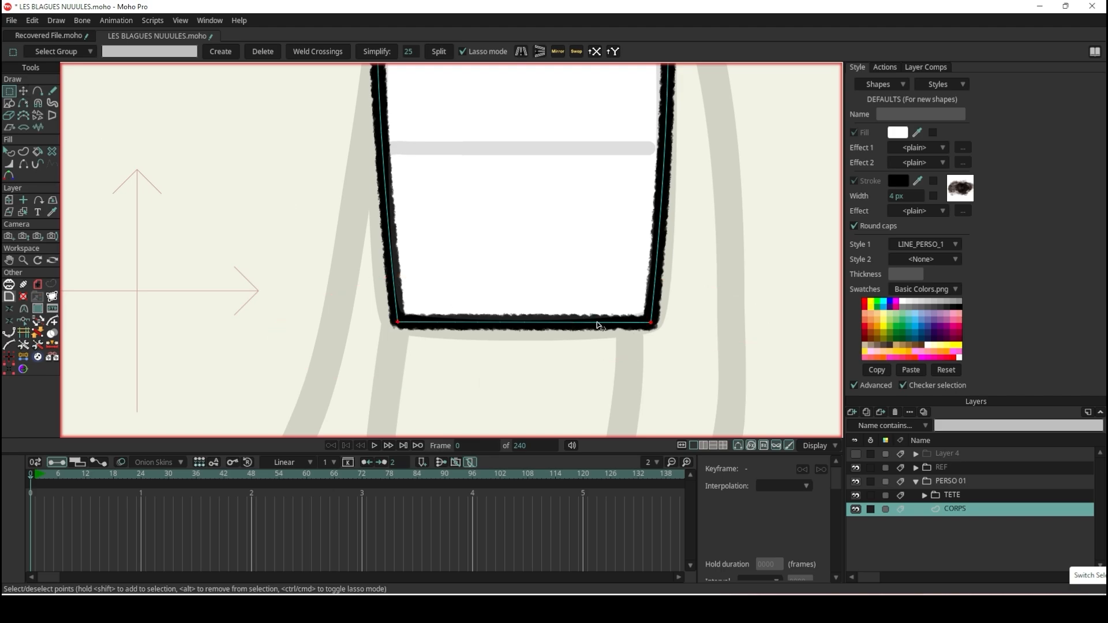
key("c")
left_click_drag(666, 334, 727, 289)
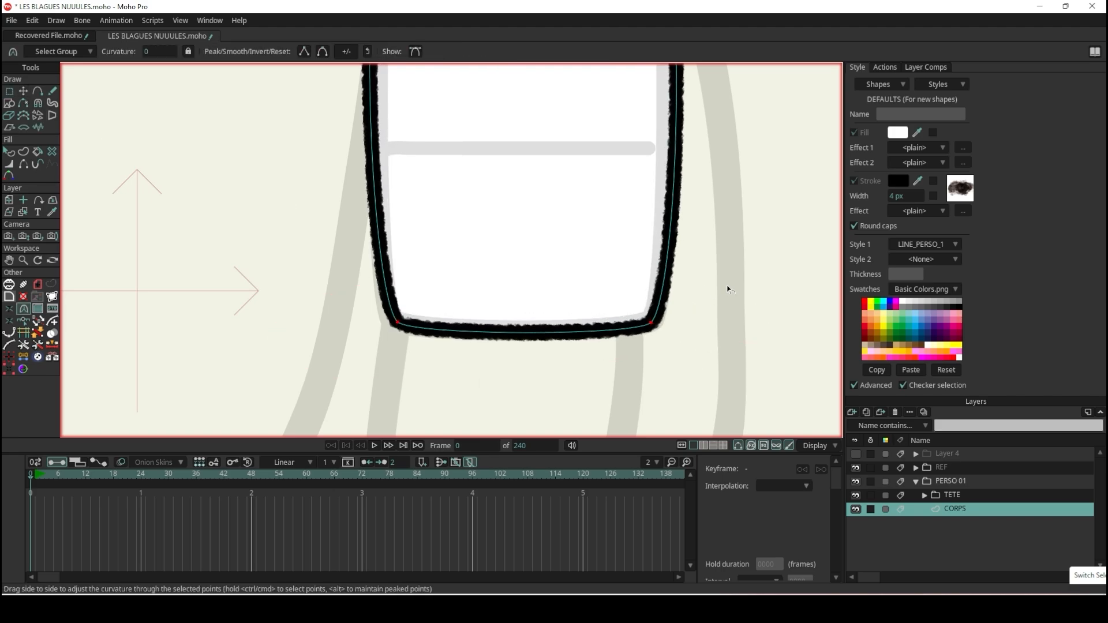
scroll(722, 272, "down", 3)
scroll(721, 262, "up", 4)
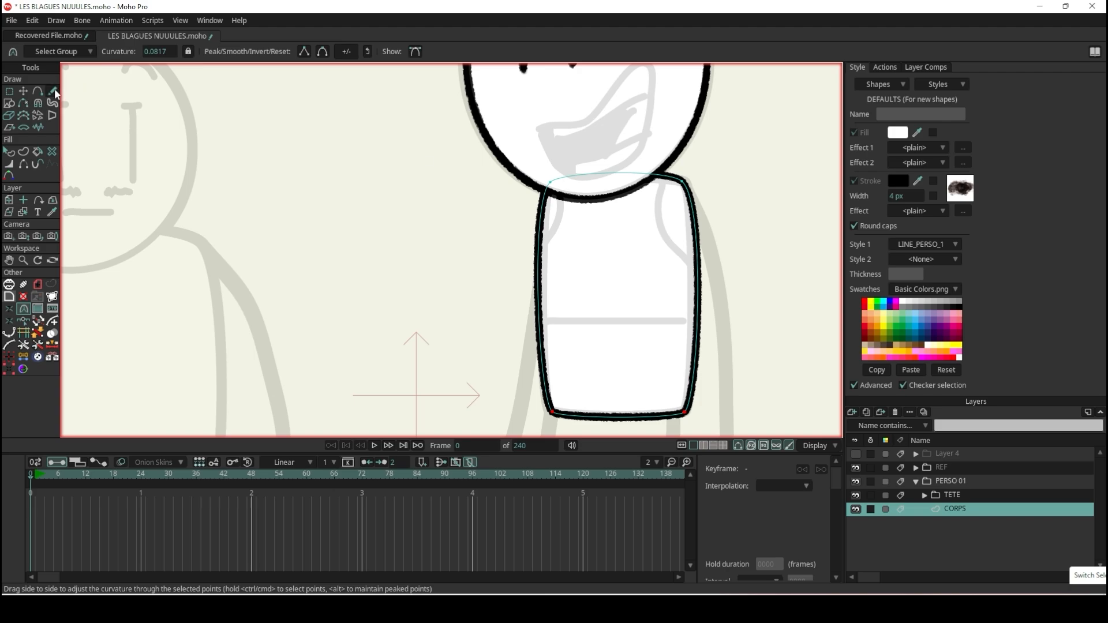
- Add a point midway along each side of the torso and pull both slightly inward to straighten the sides
left_click(38, 91)
scroll(597, 338, "up", 2)
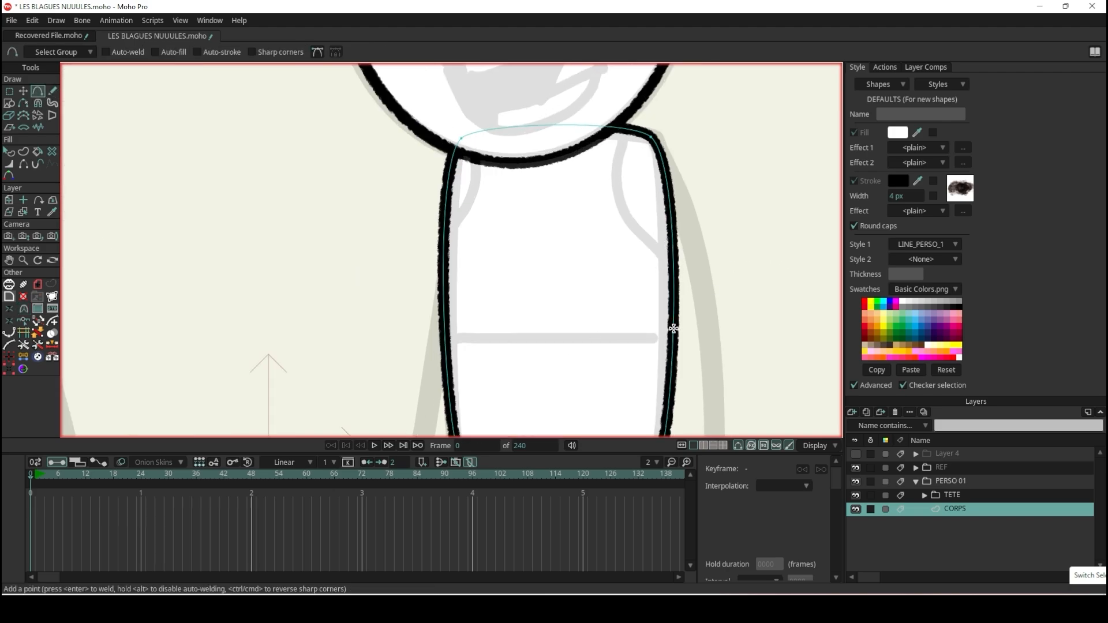
left_click_drag(674, 321, 663, 295)
left_click_drag(443, 292, 453, 289)
scroll(454, 289, "down", 5)
scroll(440, 306, "up", 6)
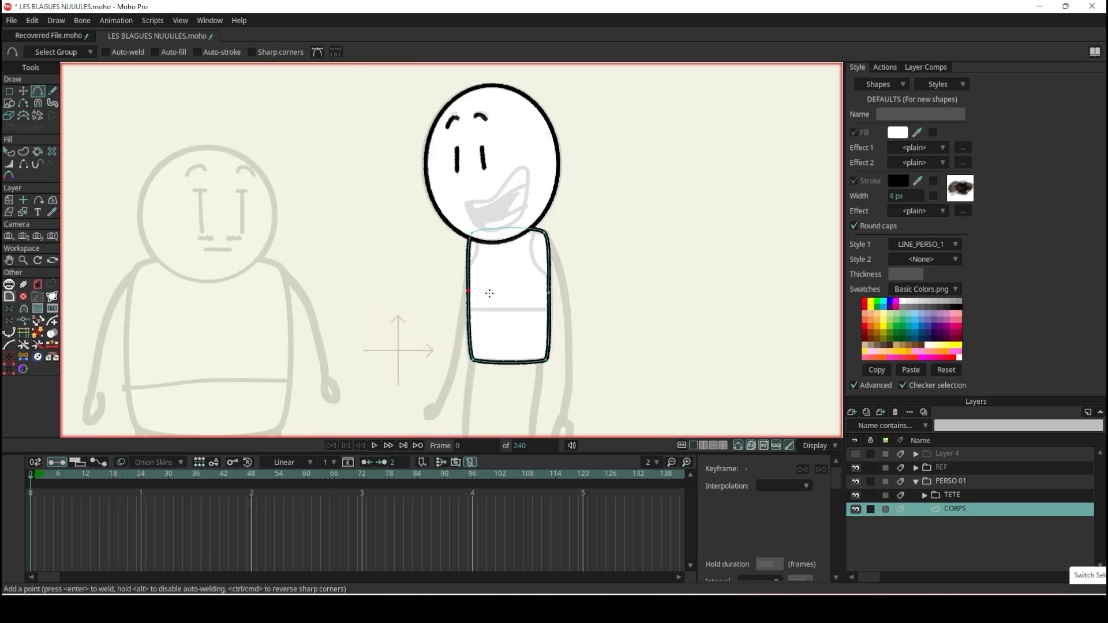
scroll(469, 276, "down", 4)
scroll(470, 223, "up", 4)
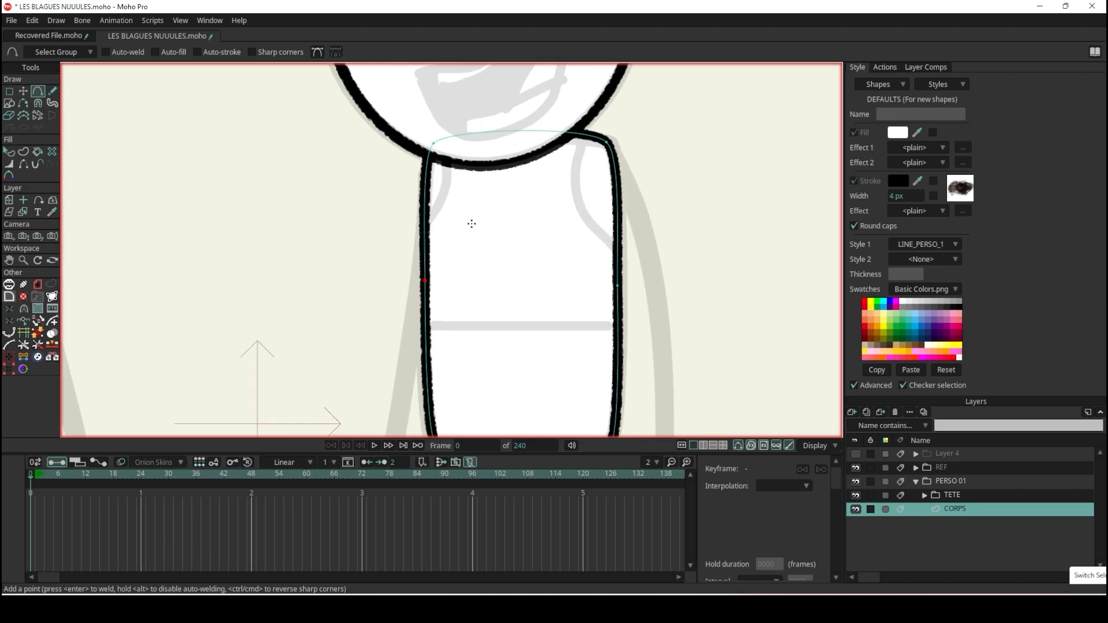
- Examine the torso outline without its construction curves, checking it against the reference sketch up close and in the full frame
left_click(9, 152)
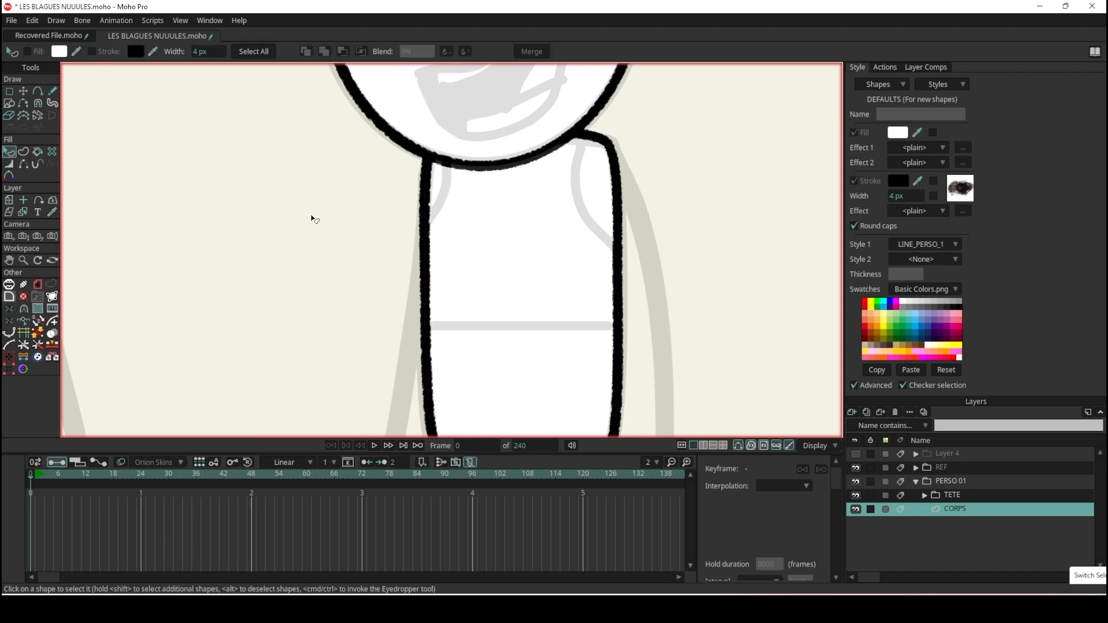
scroll(299, 220, "down", 5)
scroll(353, 214, "up", 4)
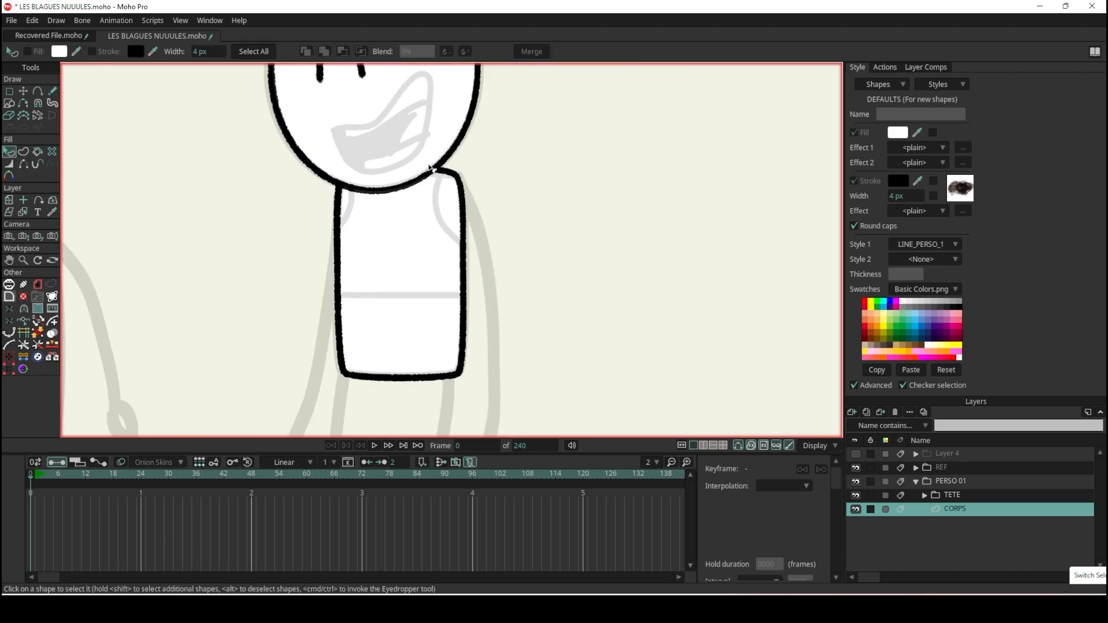
scroll(404, 205, "up", 2)
scroll(402, 205, "up", 1)
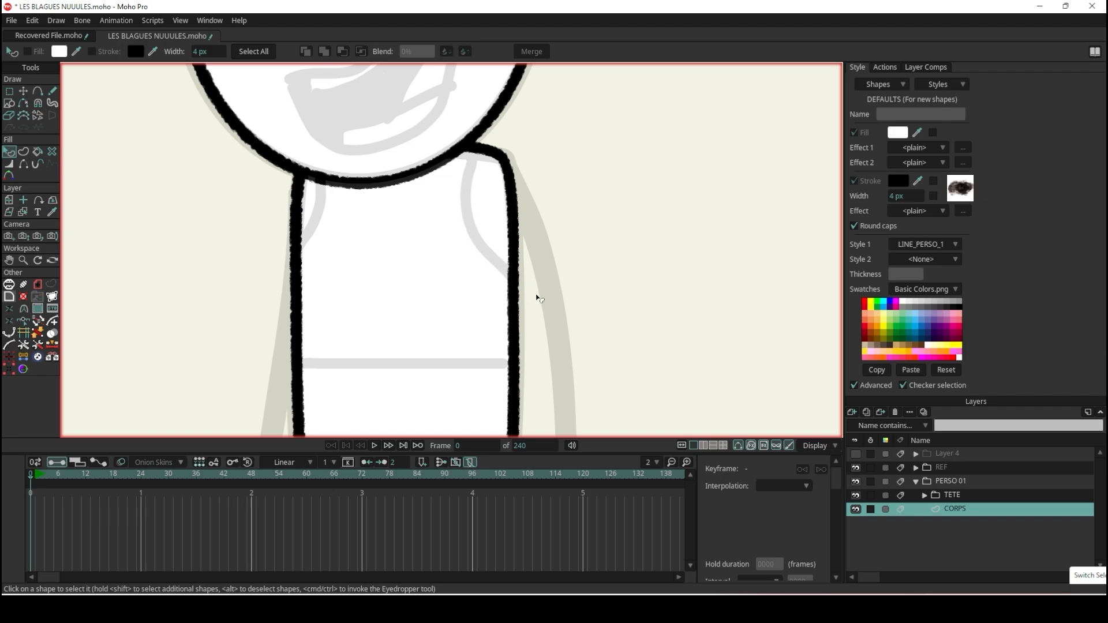
key("ctrl+r")
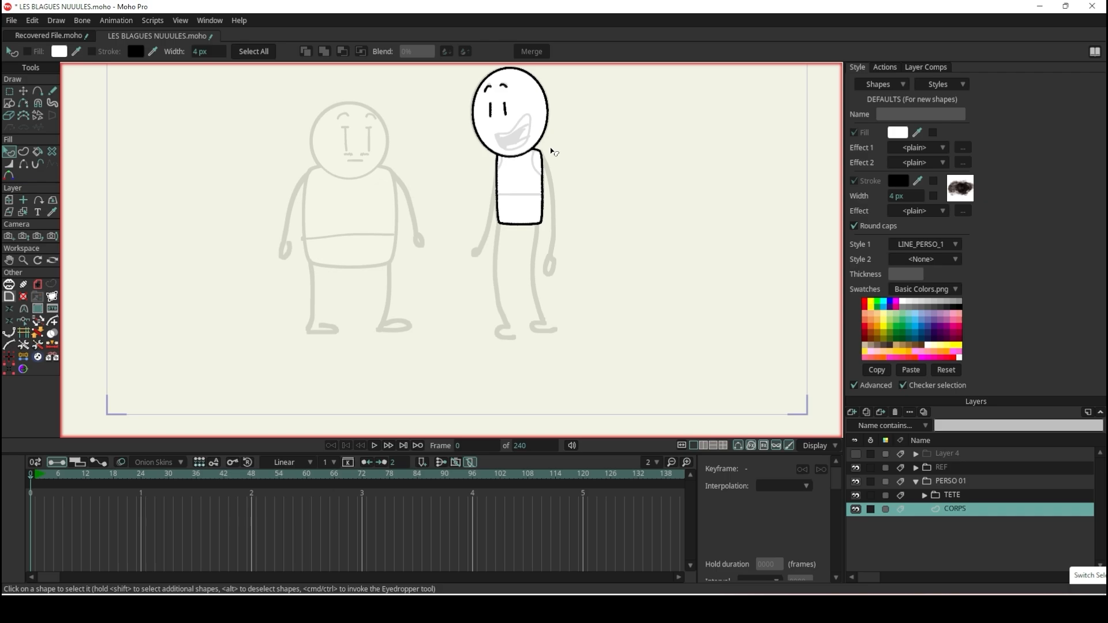
scroll(516, 141, "up", 5)
scroll(624, 208, "down", 1)
scroll(626, 240, "up", 1)
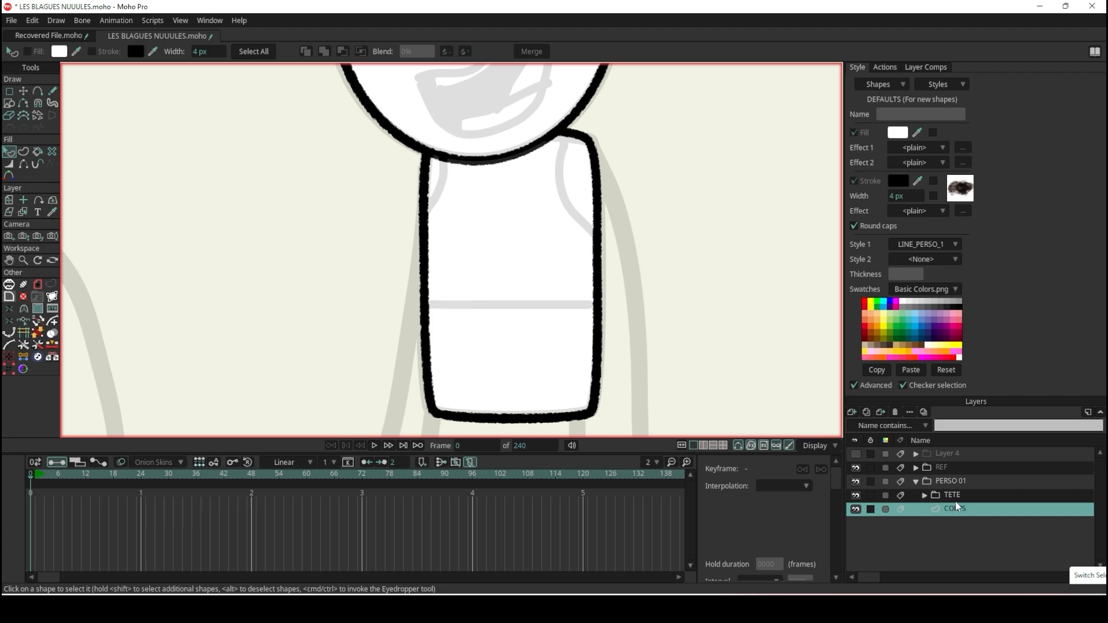
- Group the selected CORPS vector layer and name the new group CORPS
left_click(853, 412)
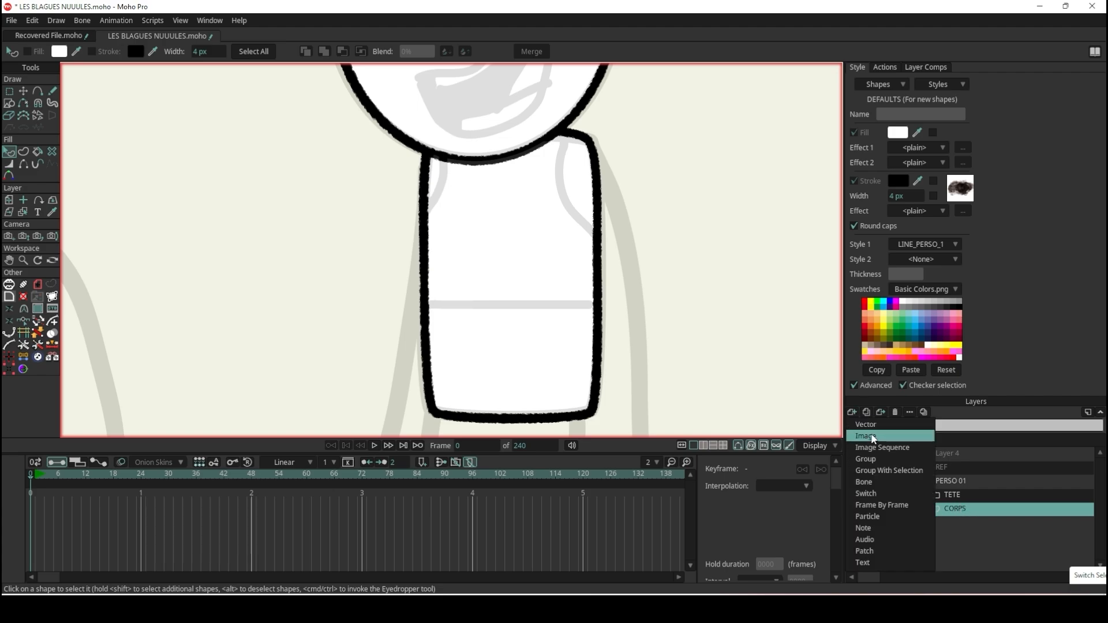
left_click(892, 472)
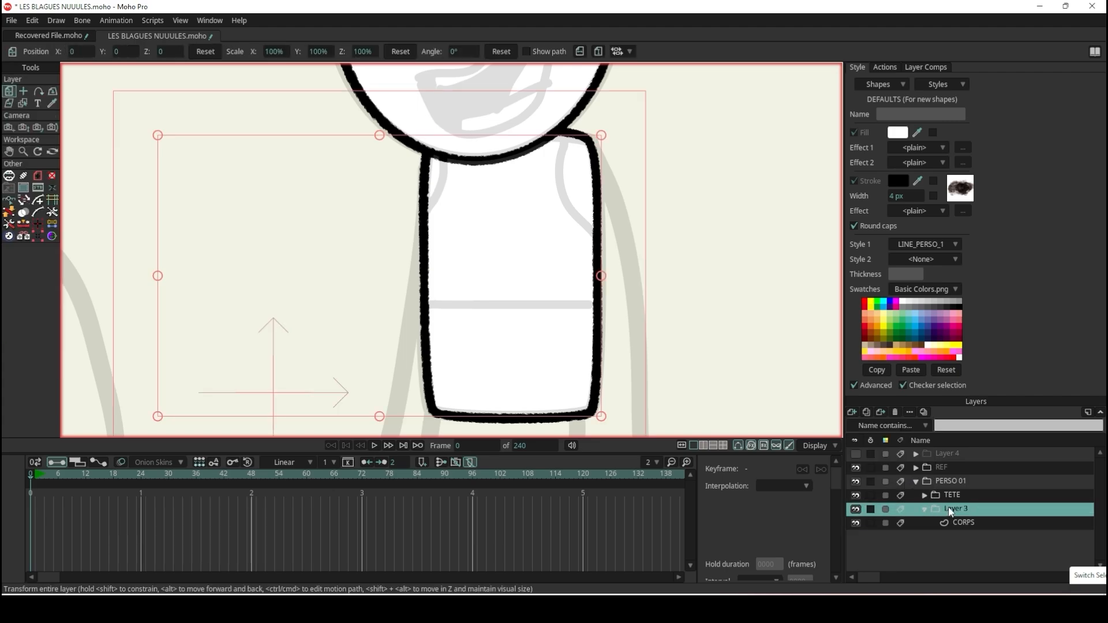
double_click(951, 510)
type("CORPS")
key("Return")
- Set the CORPS group's masking to Hide all in its layer settings and apply it
double_click(994, 508)
left_click(848, 81)
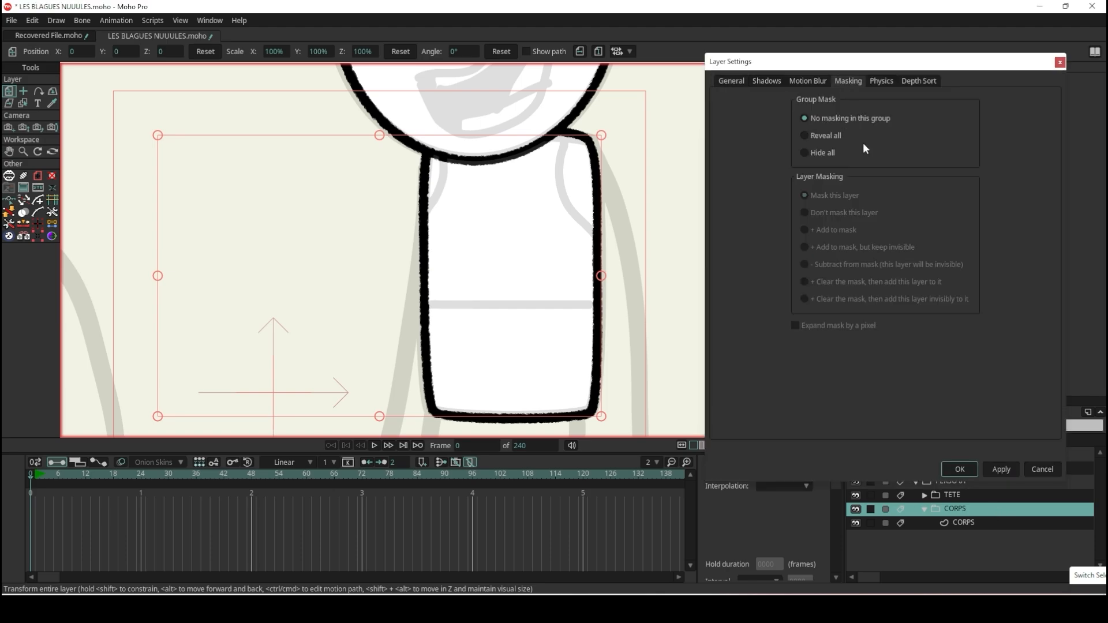
left_click(1003, 469)
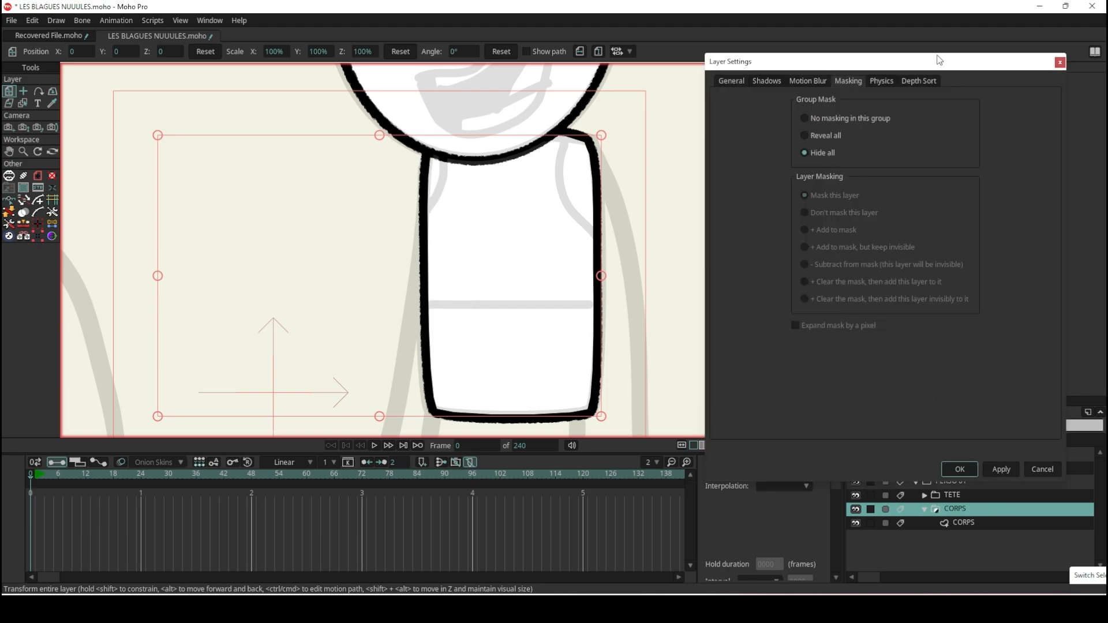
left_click_drag(931, 63, 743, 36)
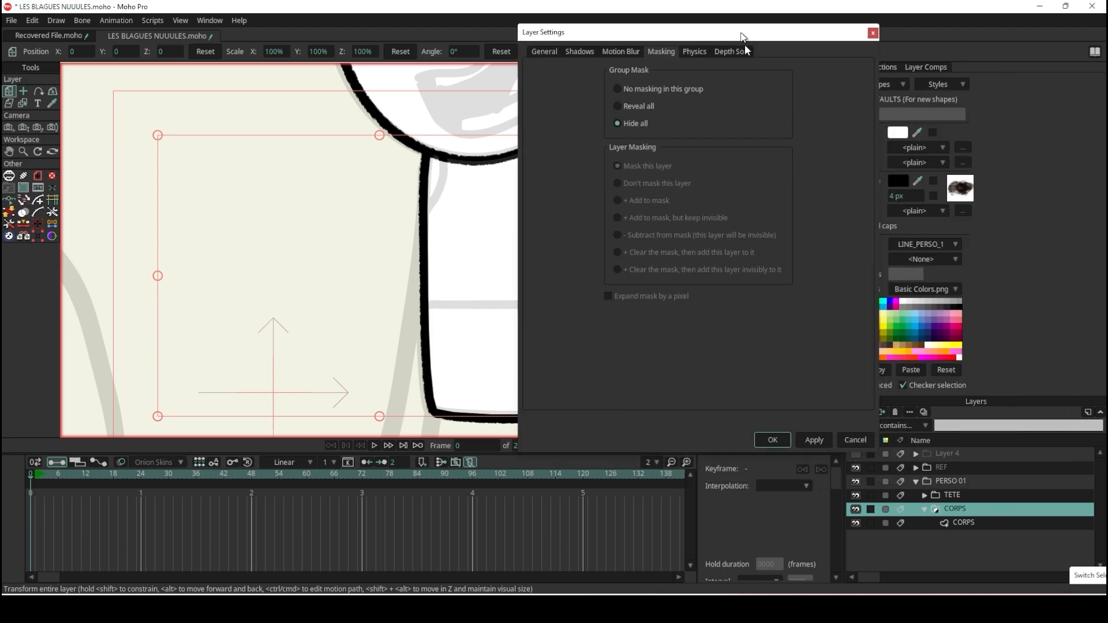
- Exclude strokes from the CRANE layer's mask in the TETE group and set the CORPS vector layer to Add to mask
left_click(953, 494)
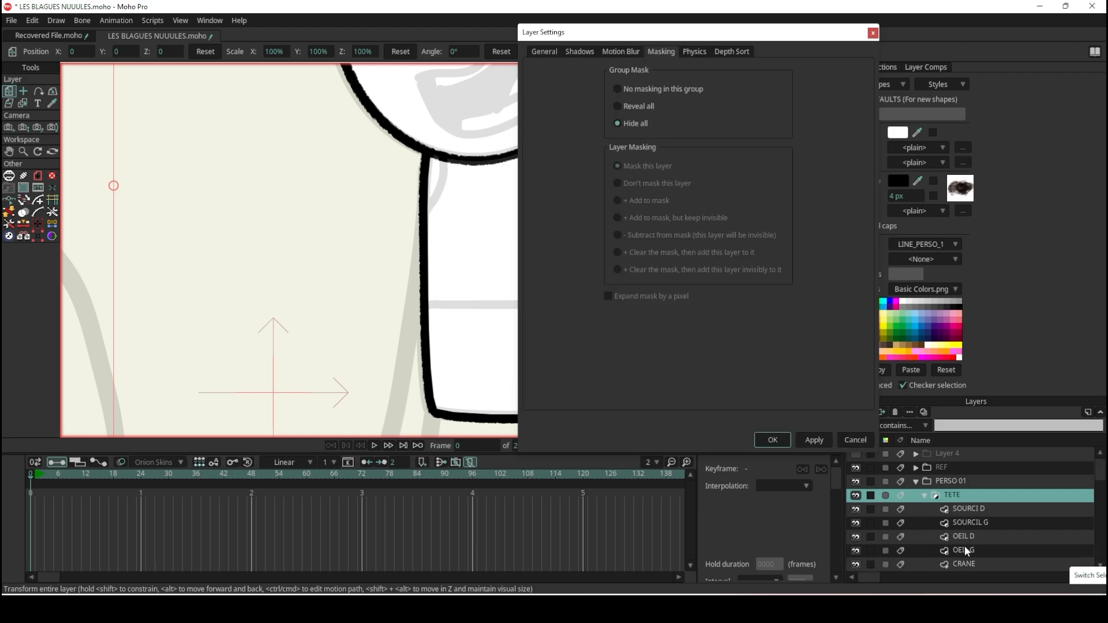
scroll(970, 547, "down", 2)
left_click(972, 531)
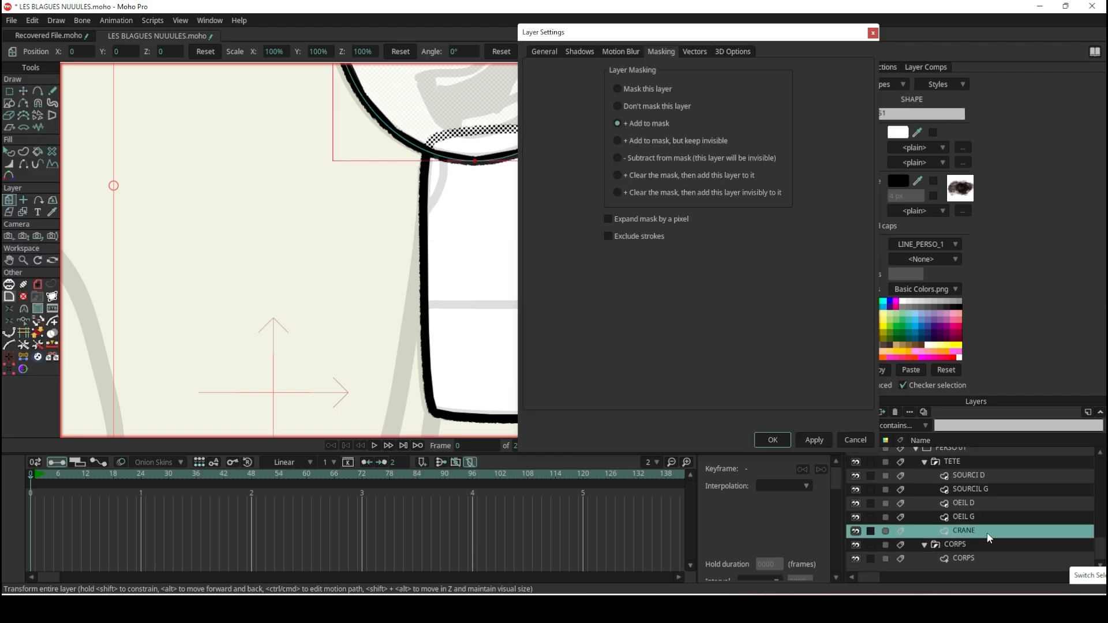
left_click(647, 236)
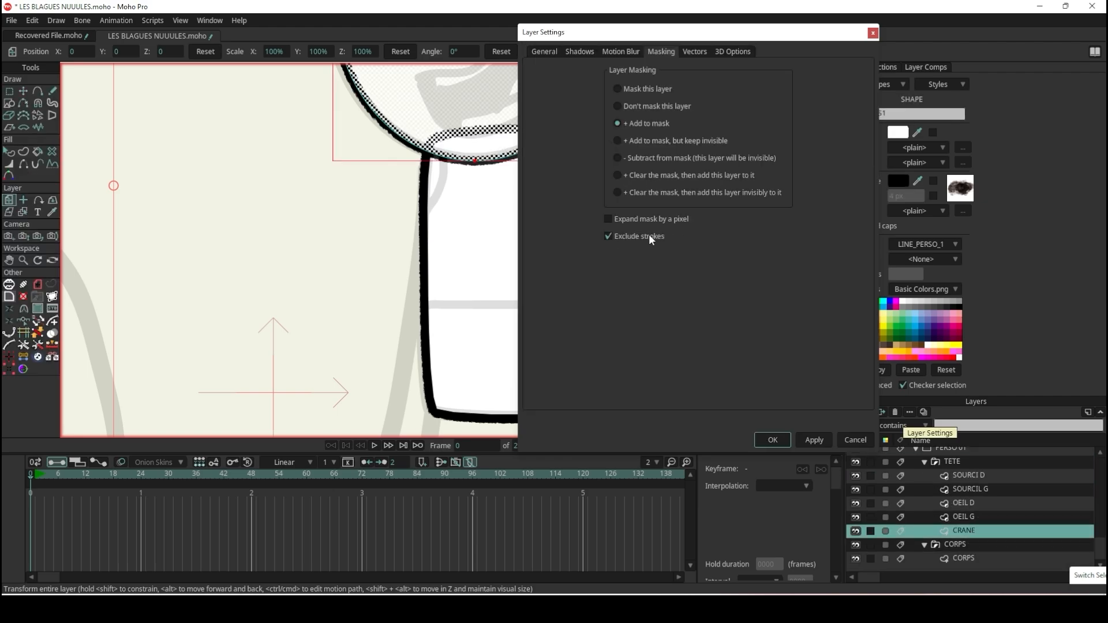
left_click(957, 559)
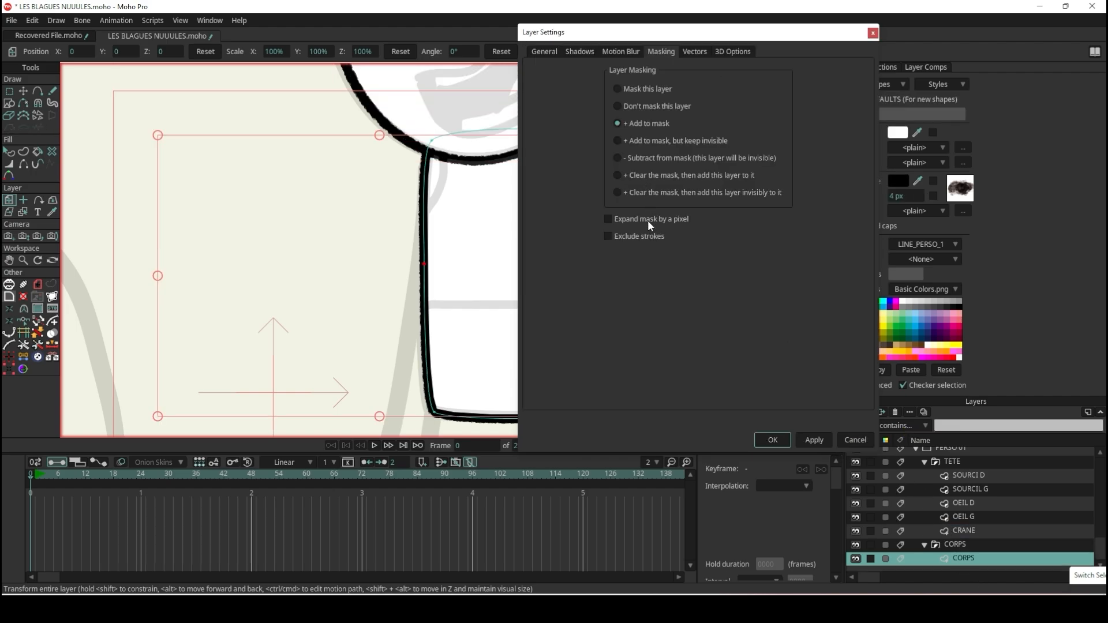
left_click(785, 445)
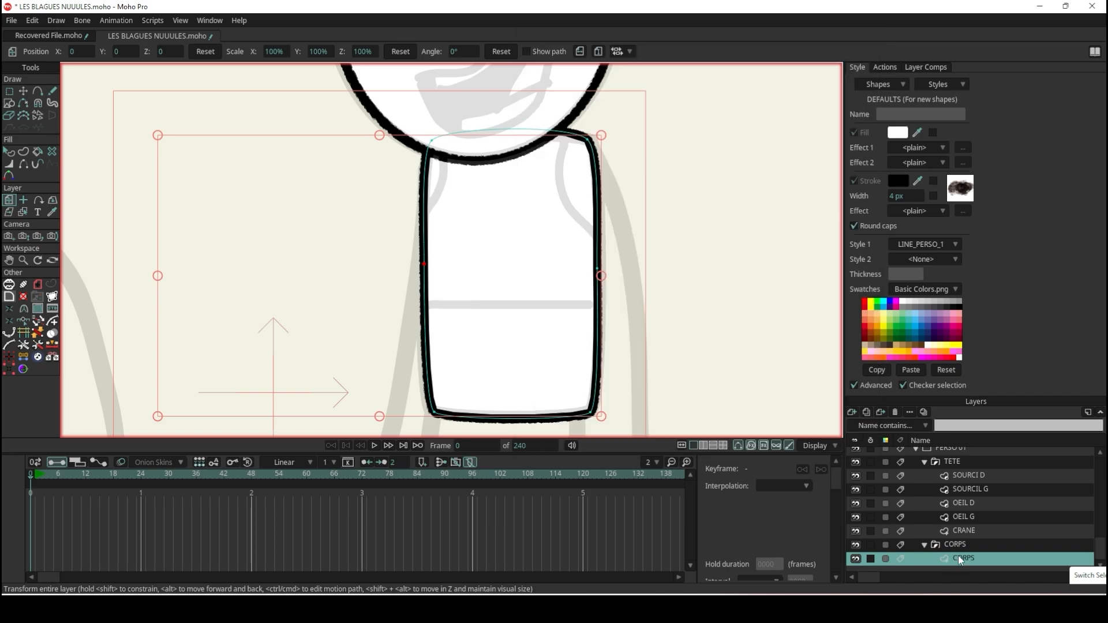
- Add a vector layer above the CORPS vector layer and draw a filled, stroked rectangle over the right shoulder's armhole
left_click(852, 413)
left_click(954, 514)
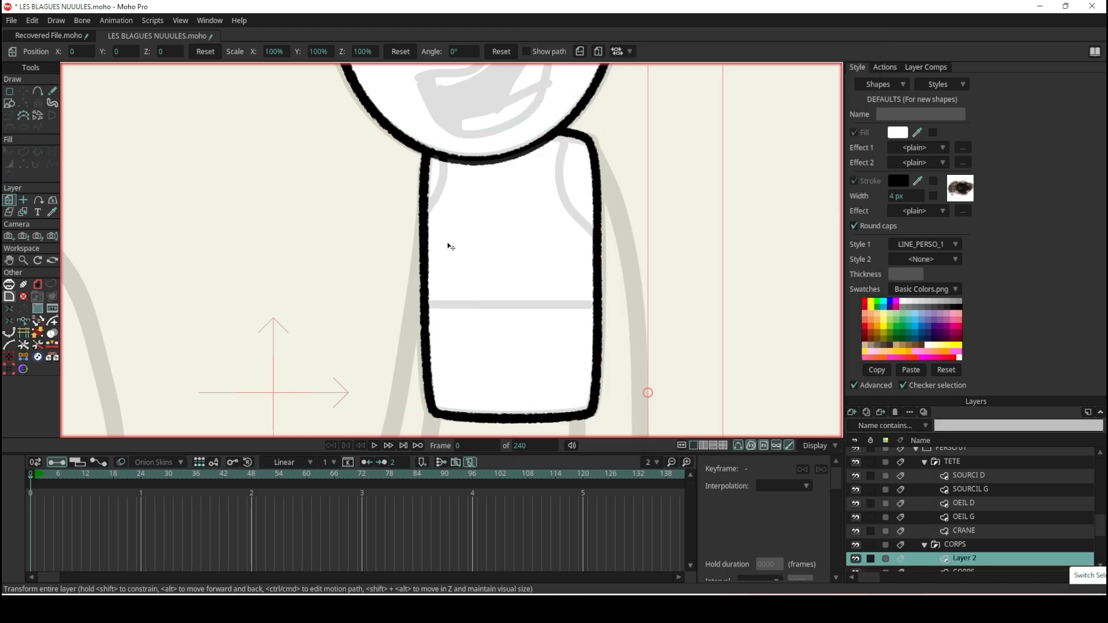
scroll(501, 268, "down", 3)
scroll(518, 211, "up", 3)
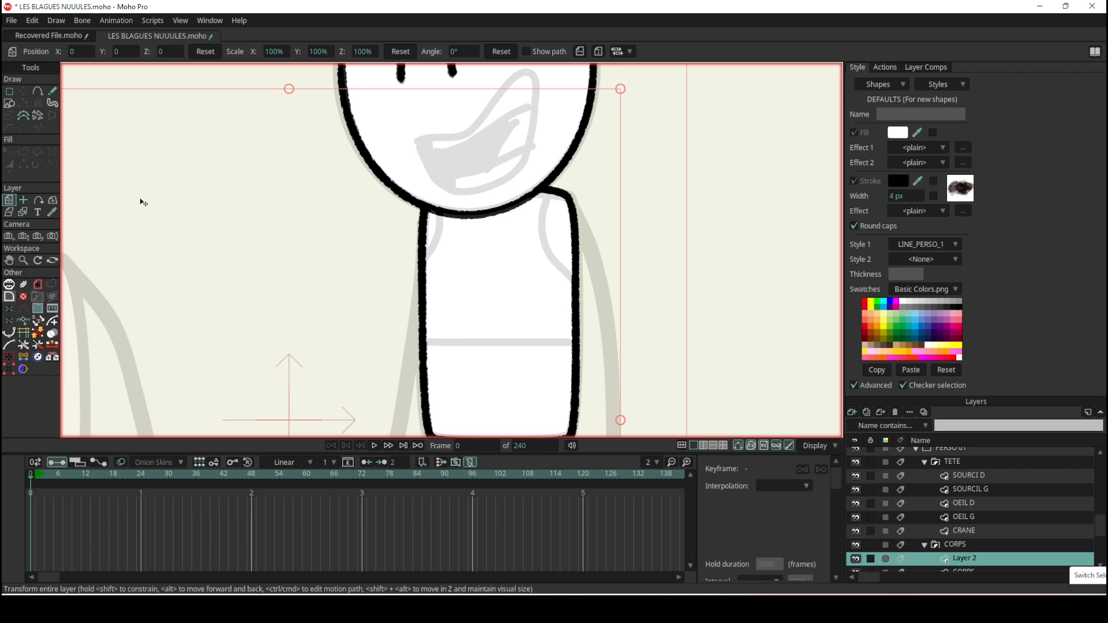
left_click(8, 103)
scroll(590, 242, "up", 3)
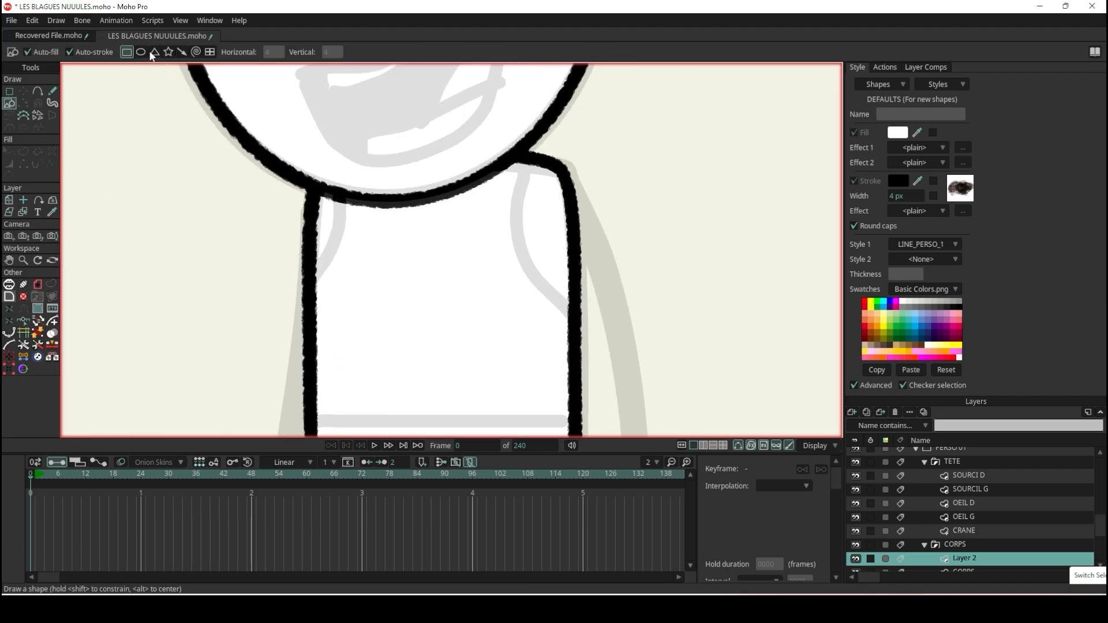
left_click_drag(544, 145, 667, 299)
scroll(667, 299, "up", 2)
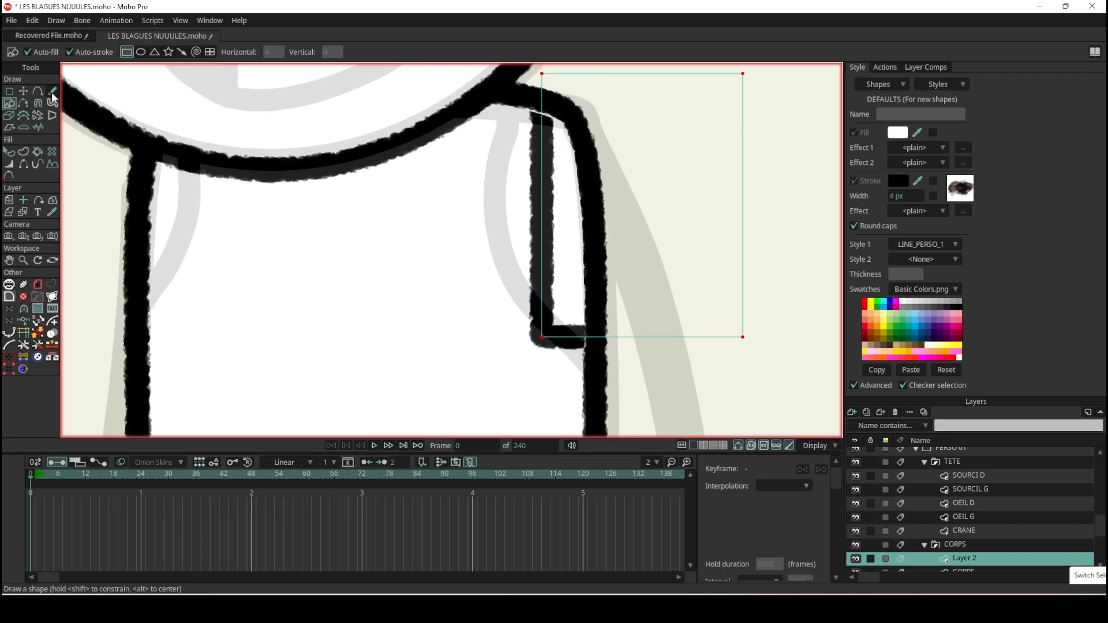
- Move the rectangle's lower inner corner onto the armhole line and round it with a curvature of about 0.45
left_click(23, 90)
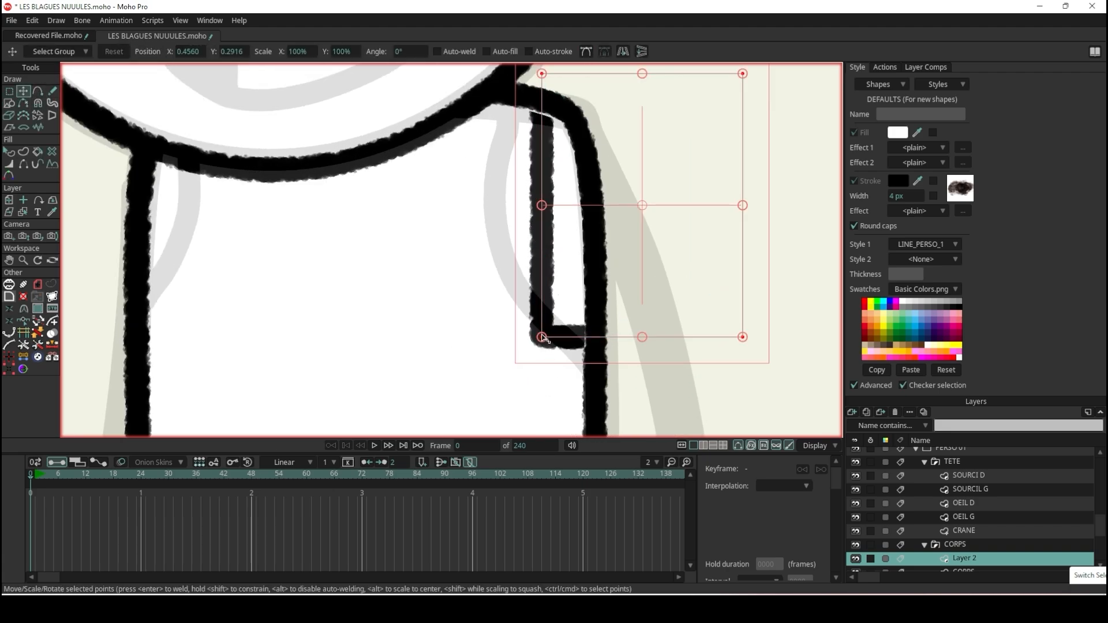
left_click_drag(543, 338, 450, 185)
key("c")
scroll(597, 258, "down", 2)
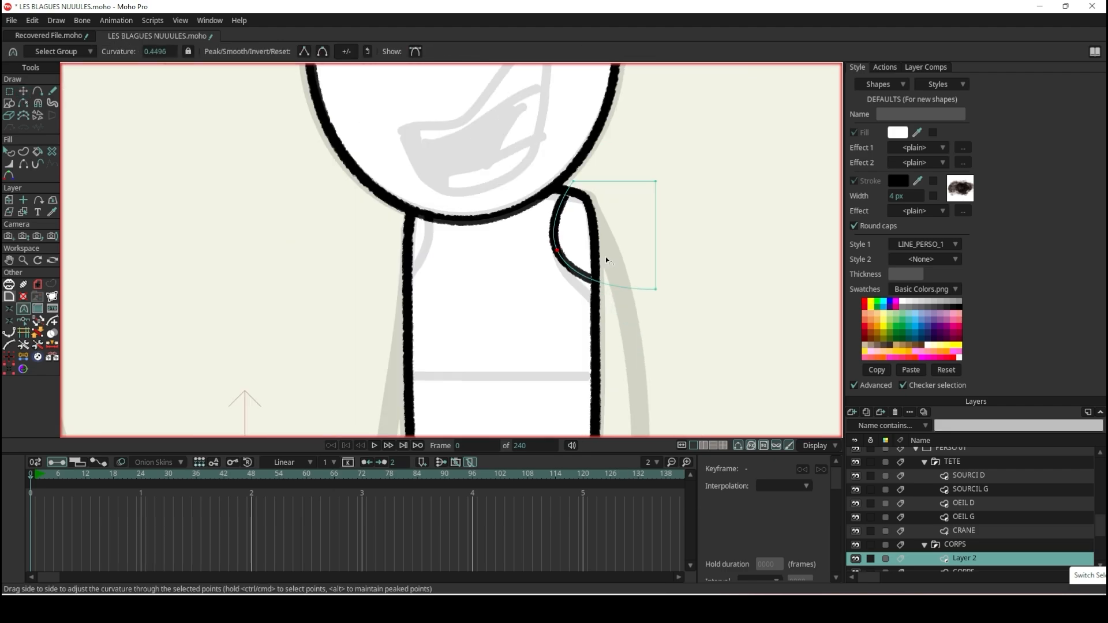
- Fit the right armhole shape to the reference by moving its lower outer corner down and inward and its upper inner corner up
scroll(598, 258, "up", 2)
left_click(24, 91)
left_click_drag(676, 340, 628, 416)
scroll(617, 342, "down", 2)
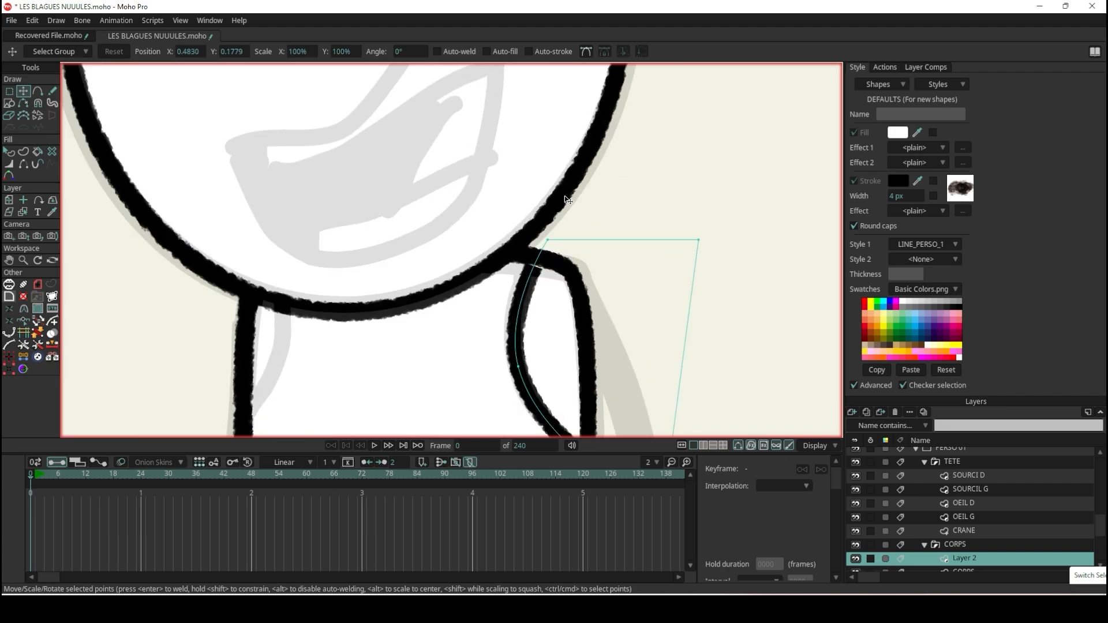
left_click_drag(557, 244, 564, 230)
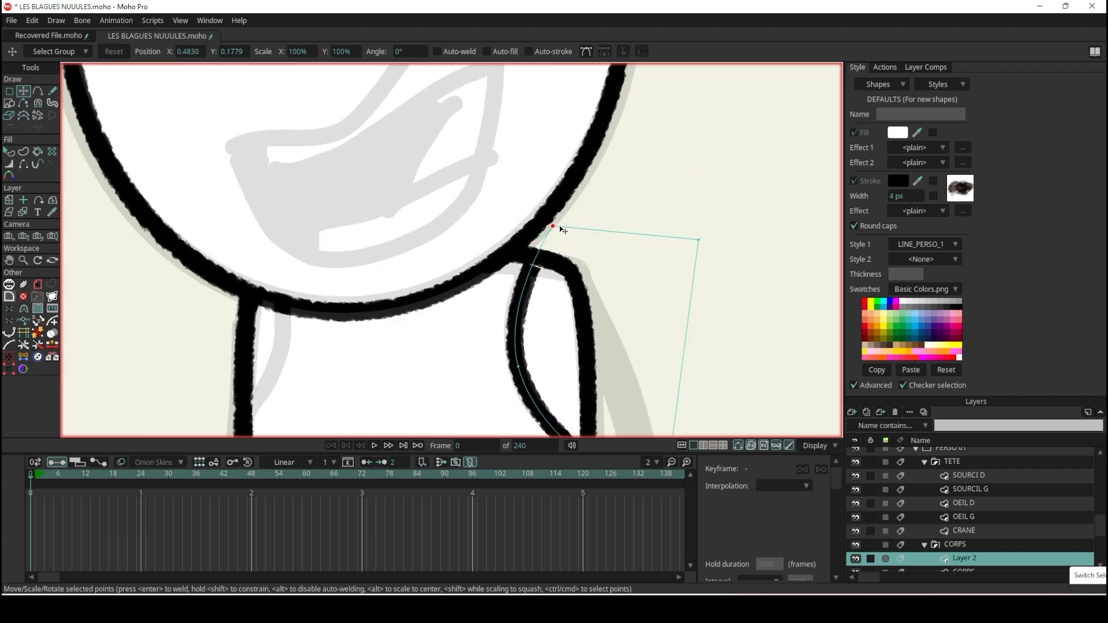
scroll(551, 310, "down", 2)
scroll(551, 311, "up", 2)
- Duplicate the right armhole shape, move the copy to the left shoulder and flip it horizontally
key("ctrl+a")
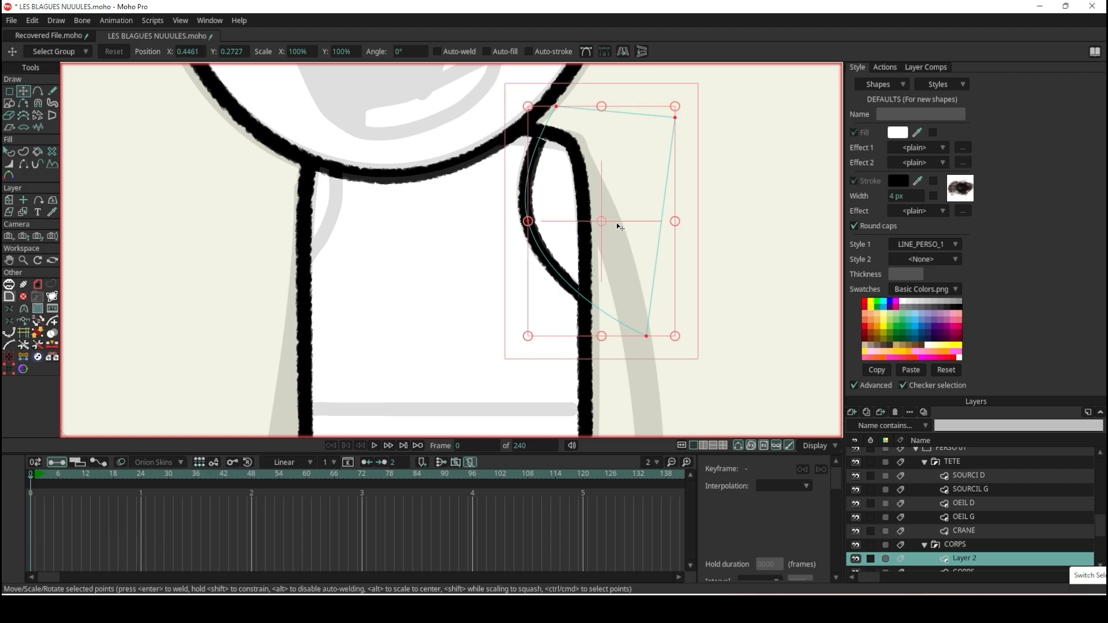
left_click_drag(625, 265, 319, 247)
left_click(623, 52)
scroll(341, 229, "down", 8)
scroll(345, 248, "up", 5)
scroll(432, 383, "up", 2)
scroll(416, 354, "up", 1)
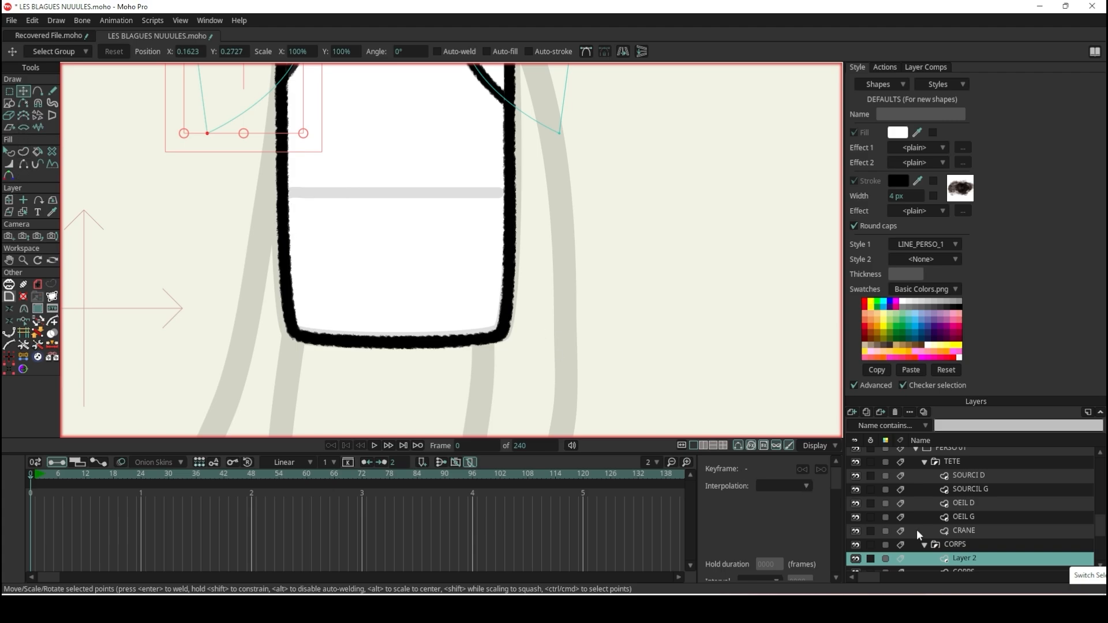
- Add a vector layer named CULOTTE above the armhole layer in the CORPS group
left_click(851, 413)
left_click(859, 426)
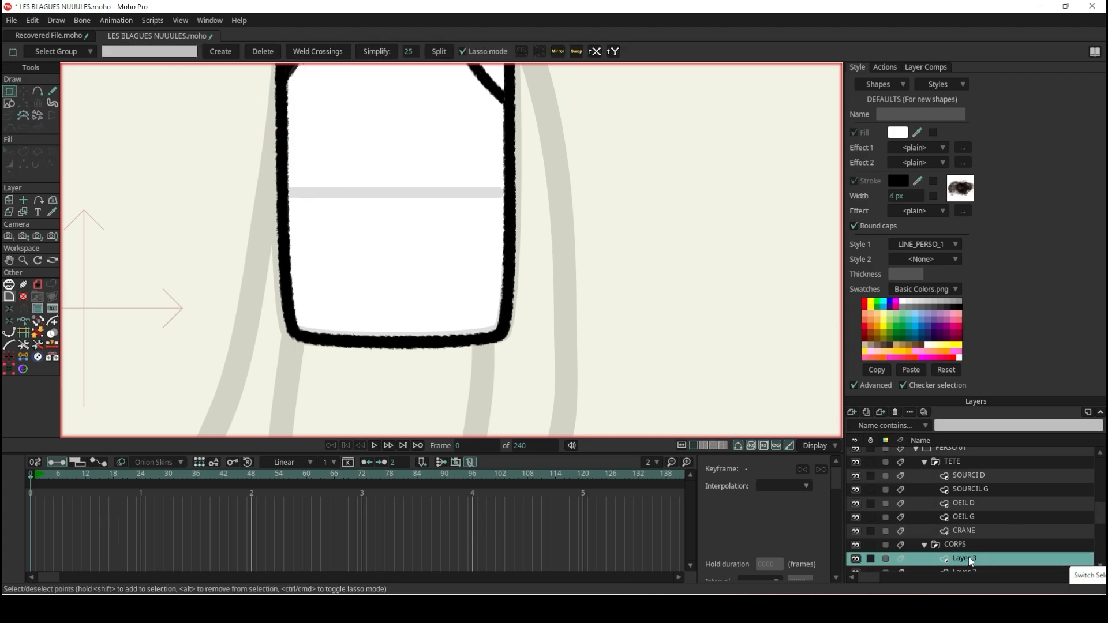
double_click(969, 556)
type("CULO")
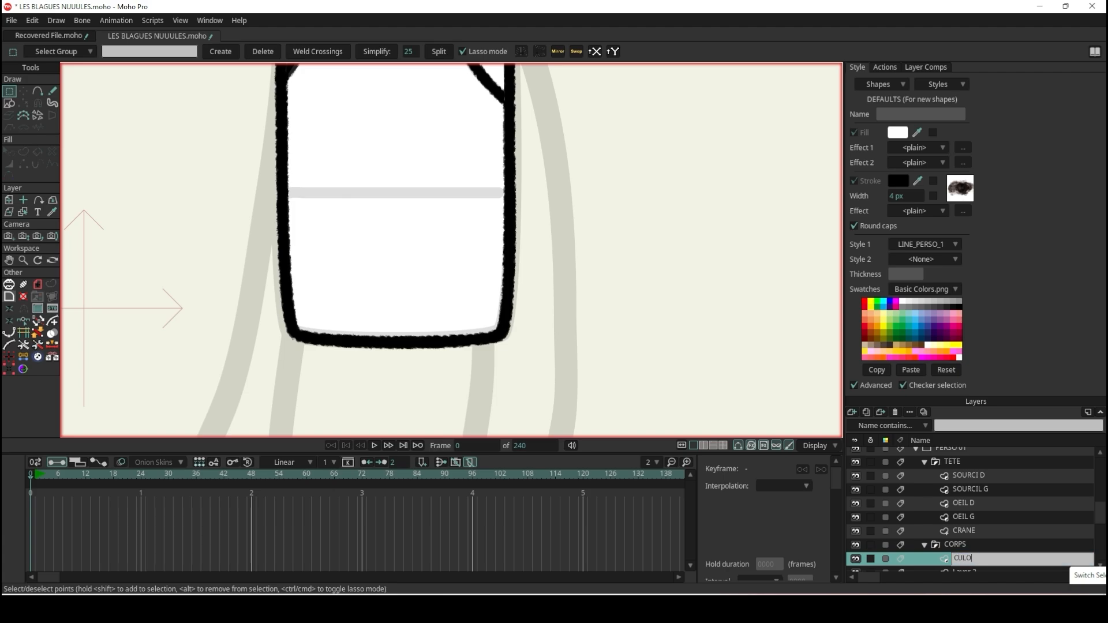
type("TTE")
key("Return")
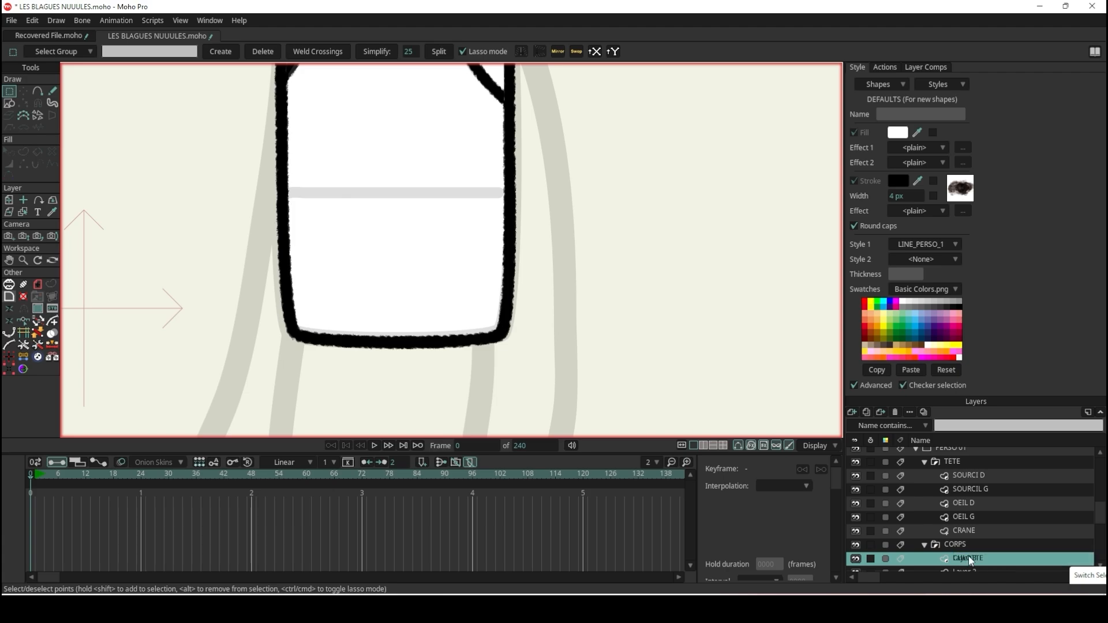
- Draw a filled, stroked rectangle over the lower torso with its top edge at the waistline, and bow that edge slightly downward with an added midpoint
left_click(10, 103)
mouse_move(236, 194)
left_mouse_down()
mouse_move(583, 376)
mouse_move(556, 378)
left_mouse_up()
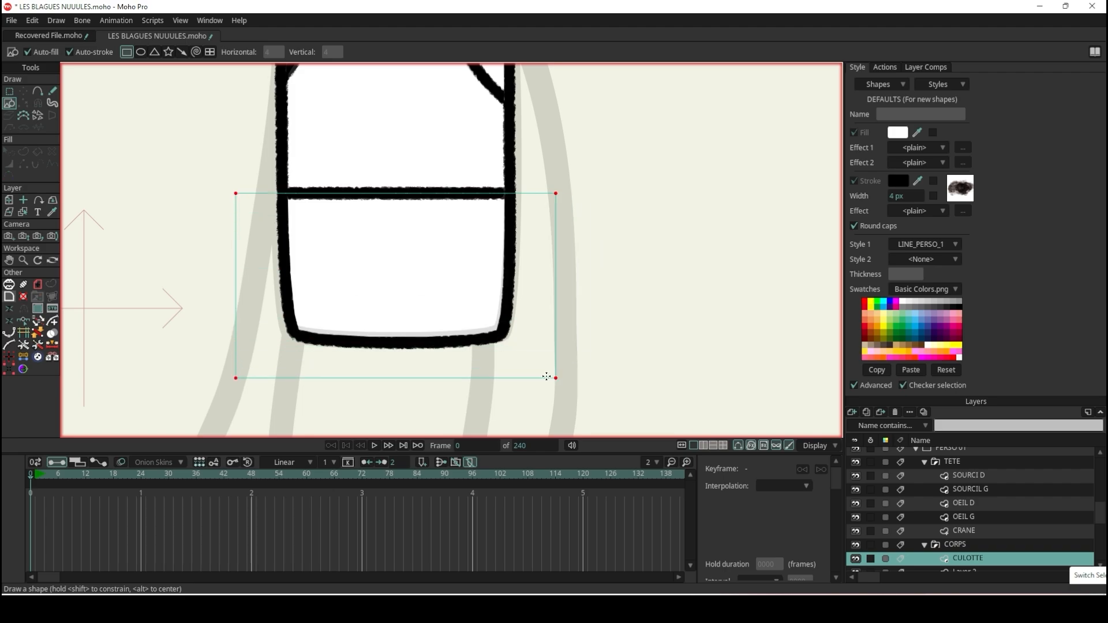
left_click(37, 91)
left_click_drag(383, 194, 374, 199)
scroll(393, 166, "down", 6)
scroll(417, 161, "up", 5)
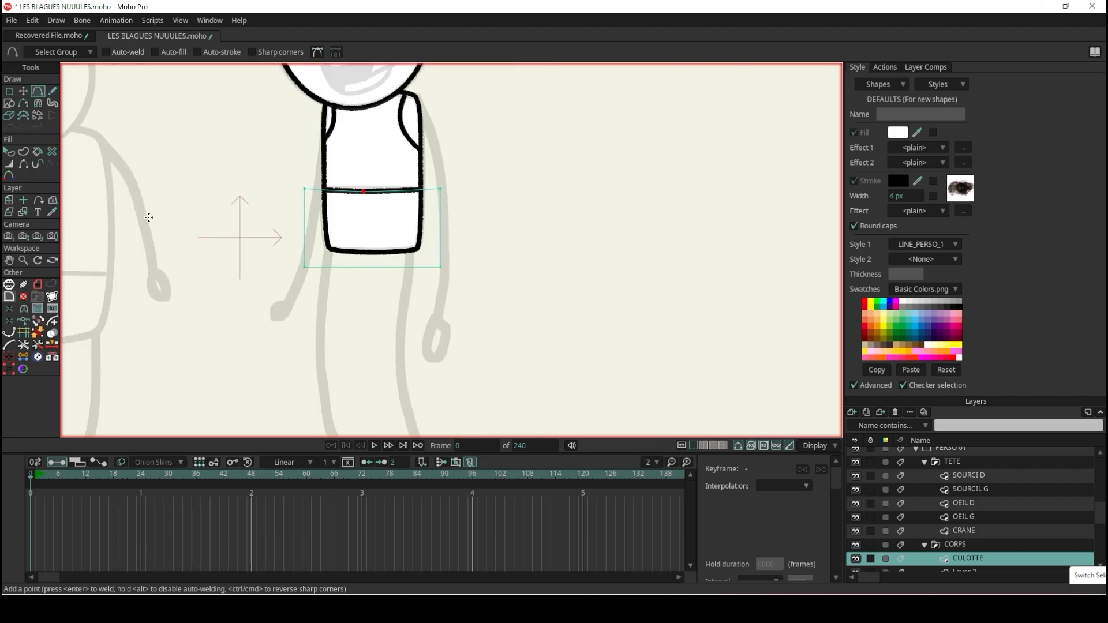
- Render frame 0 and examine how the masked torso, armholes and waistline look under the head
left_click(8, 151)
scroll(242, 215, "down", 5)
scroll(329, 239, "up", 6)
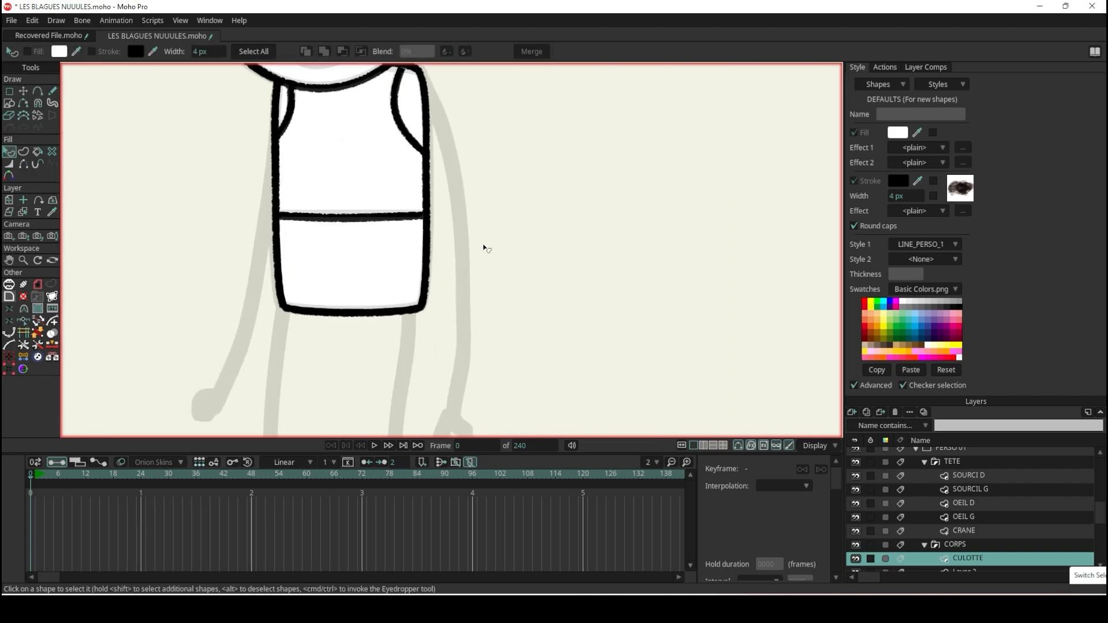
scroll(527, 258, "down", 6)
scroll(485, 260, "up", 5)
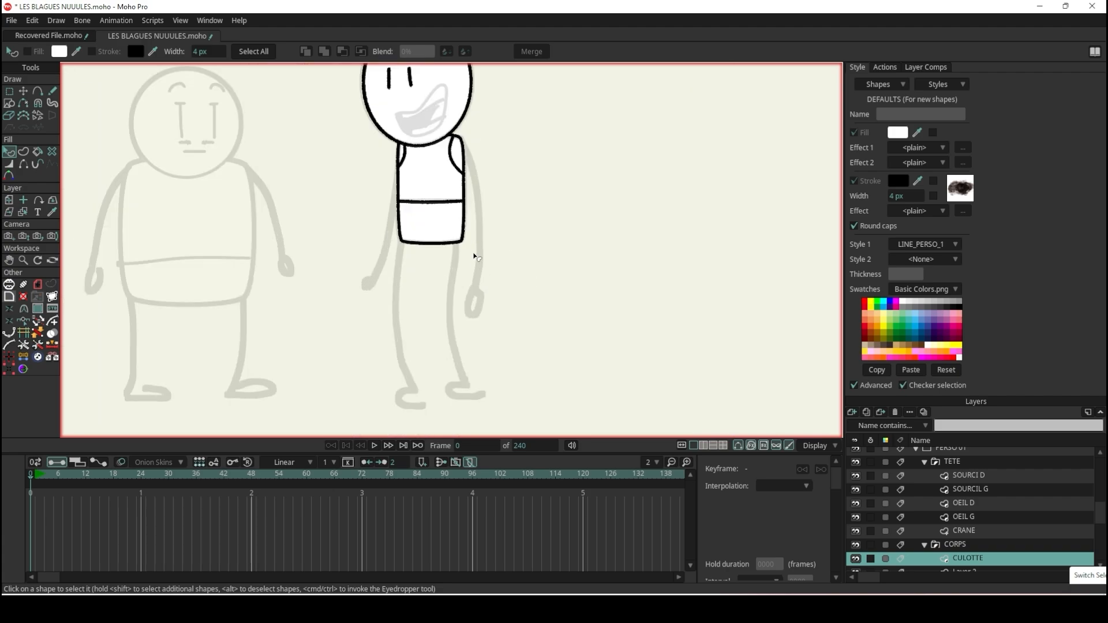
scroll(467, 263, "up", 1)
key("ctrl+r")
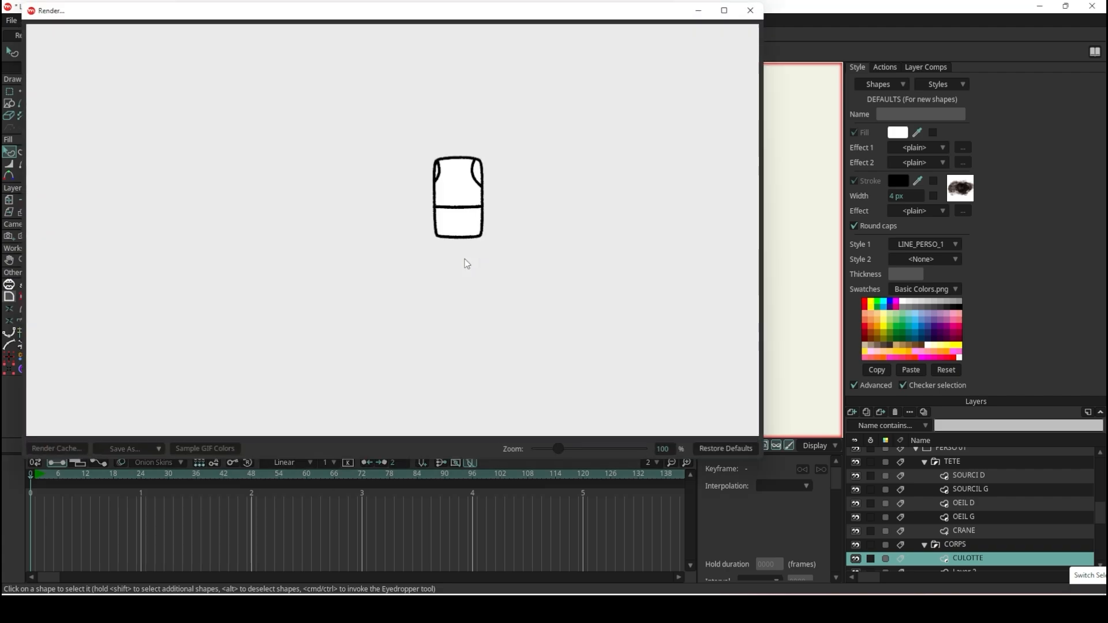
scroll(462, 259, "up", 5)
scroll(463, 88, "down", 6)
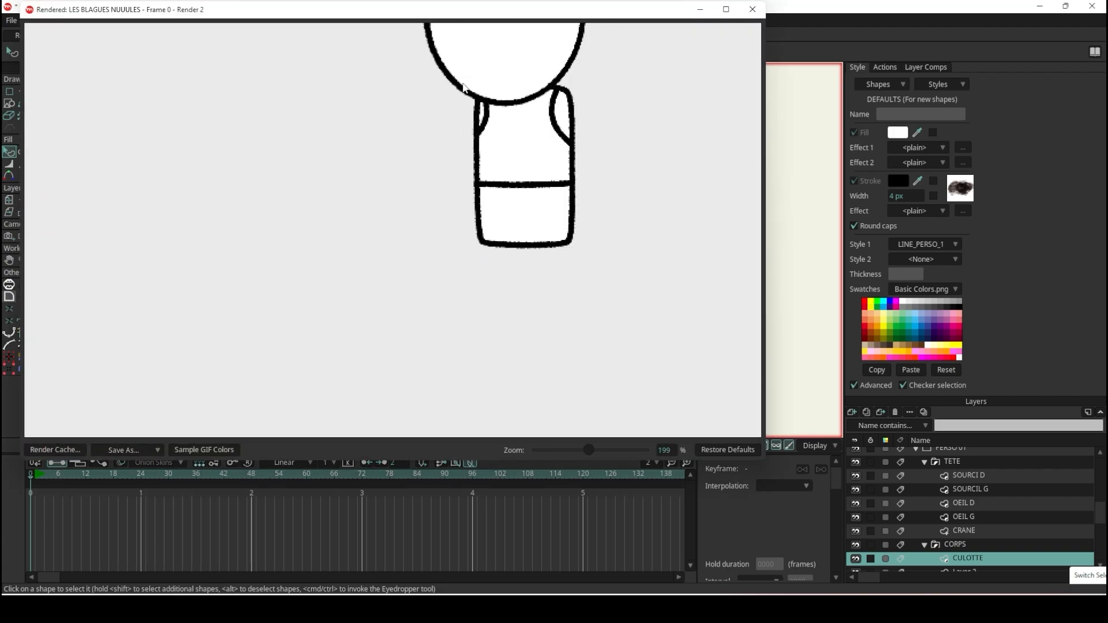
left_click(753, 10)
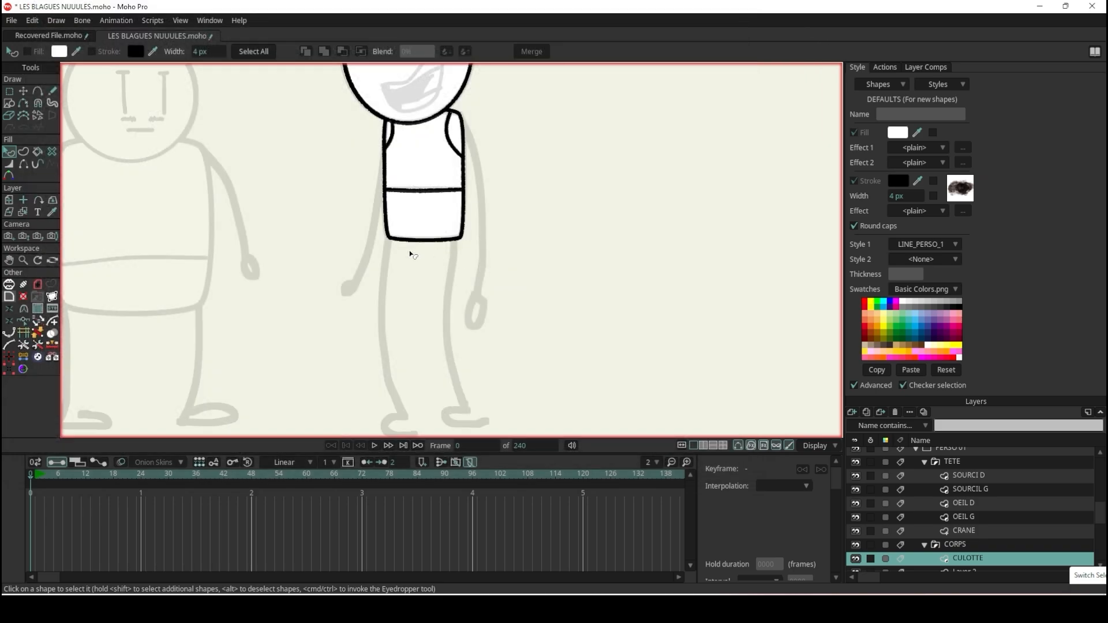
scroll(423, 198, "up", 4)
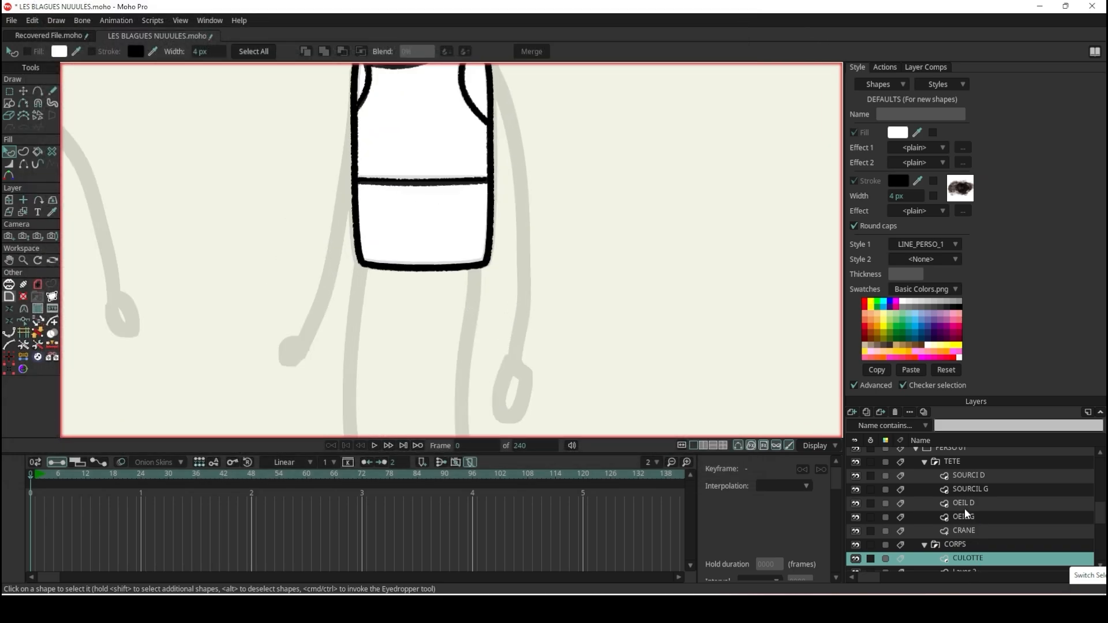
- Collapse the CORPS and TETE groups and add a vector layer named BRAS D between them
left_click(924, 545)
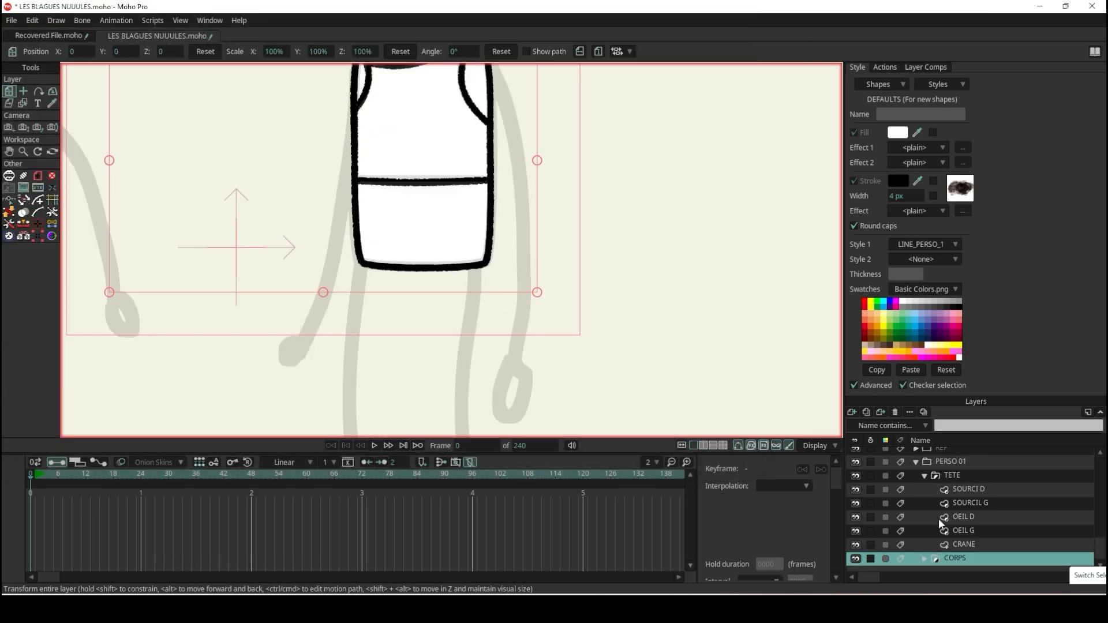
left_click(926, 476)
scroll(425, 228, "down", 2)
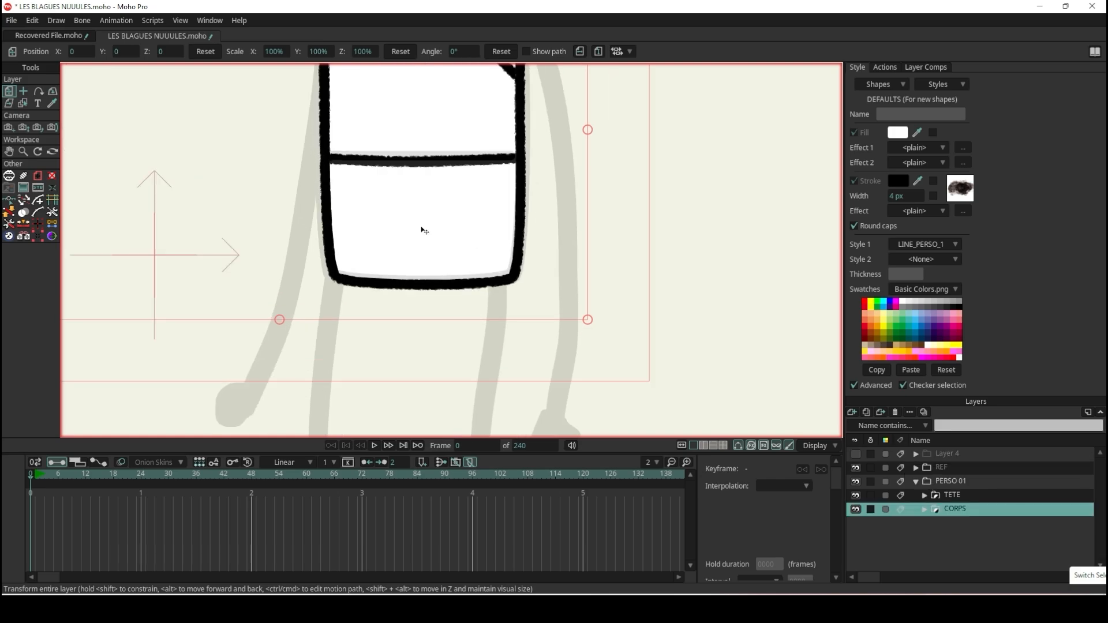
scroll(446, 172, "up", 4)
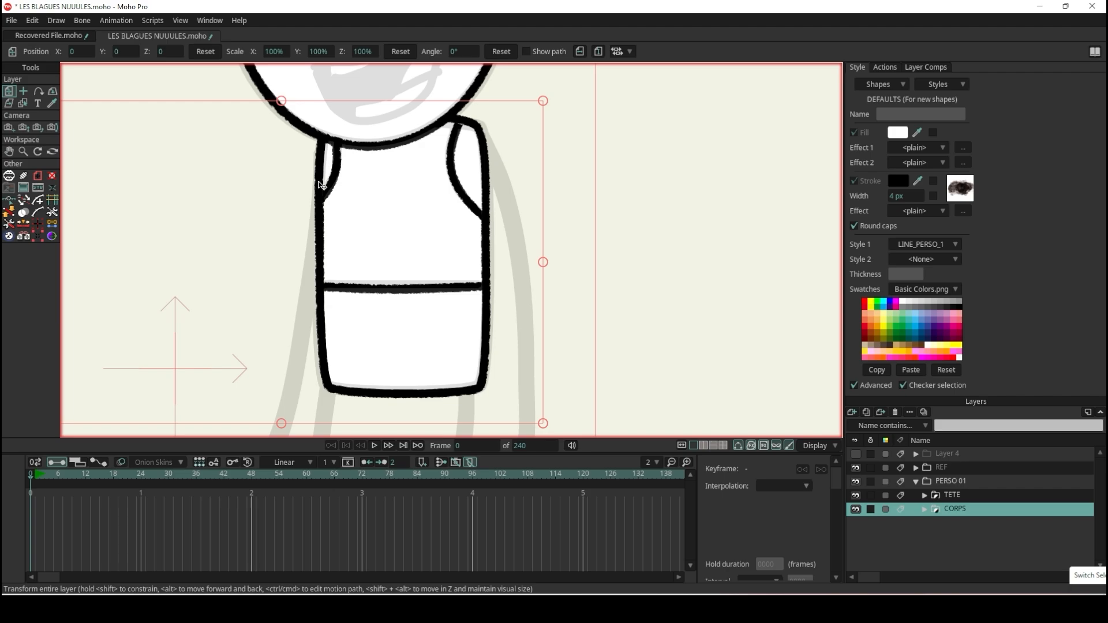
scroll(350, 246, "down", 4)
scroll(351, 277, "up", 2)
left_click(851, 412)
left_click(861, 424)
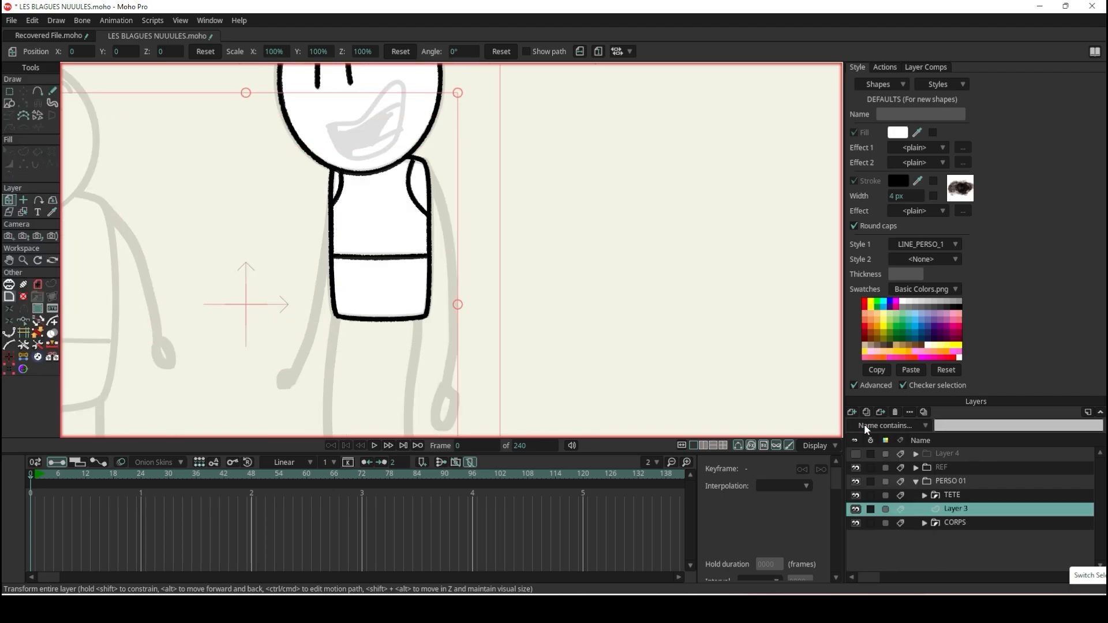
double_click(958, 509)
type("BRAS")
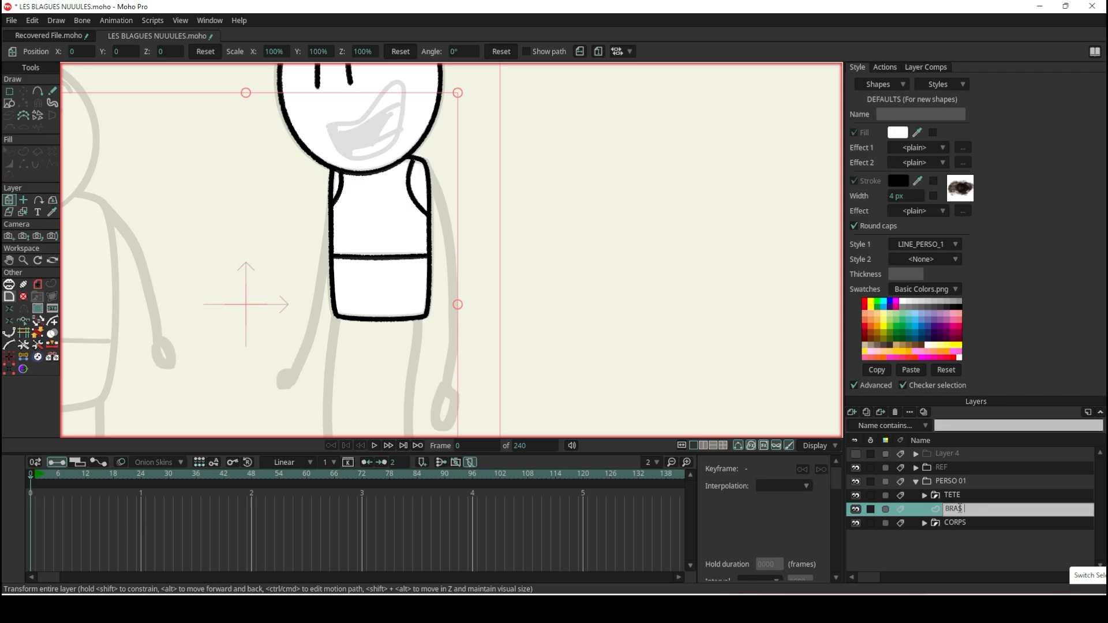
type(" D")
key("Return")
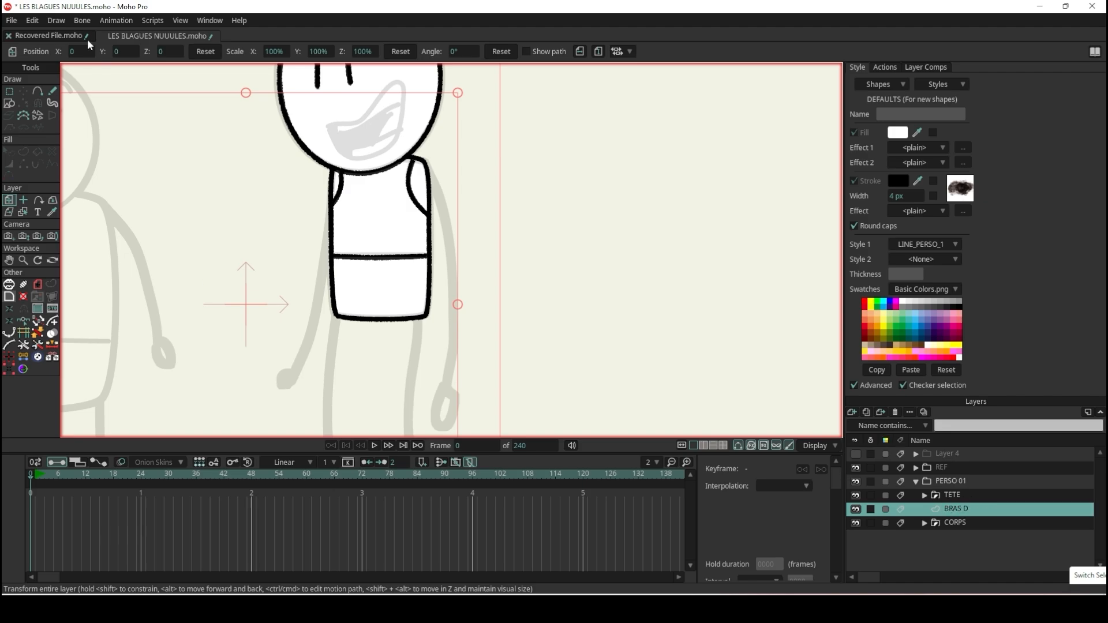
- Draw a freehand stroke on the BRAS D layer for the right arm, from the shoulder down to the hand
left_click(53, 91)
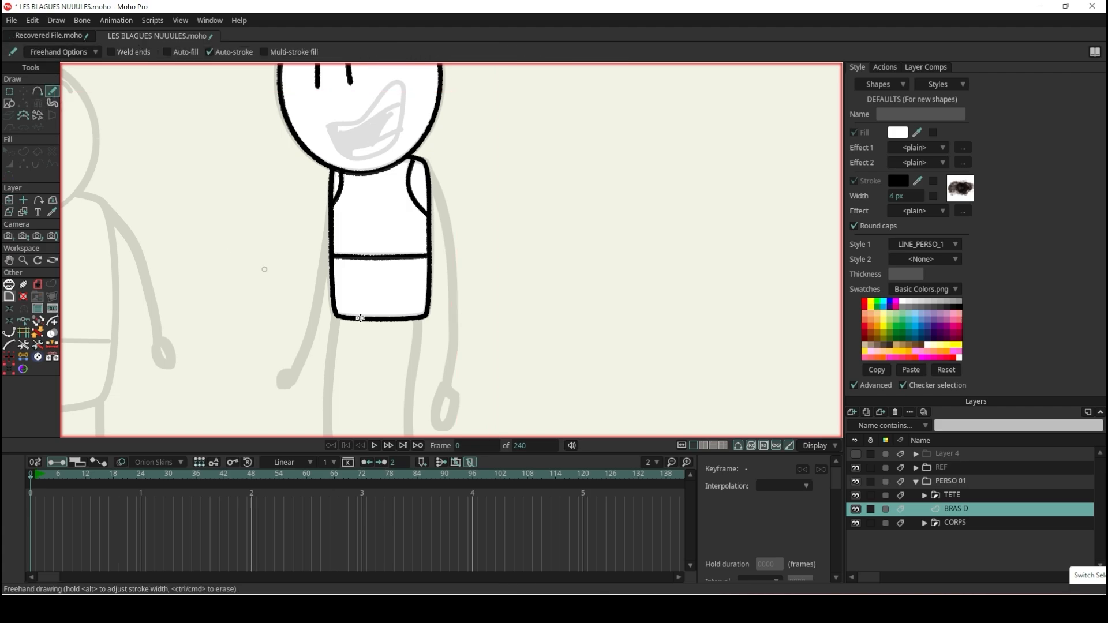
scroll(412, 295, "down", 5)
scroll(465, 306, "up", 5)
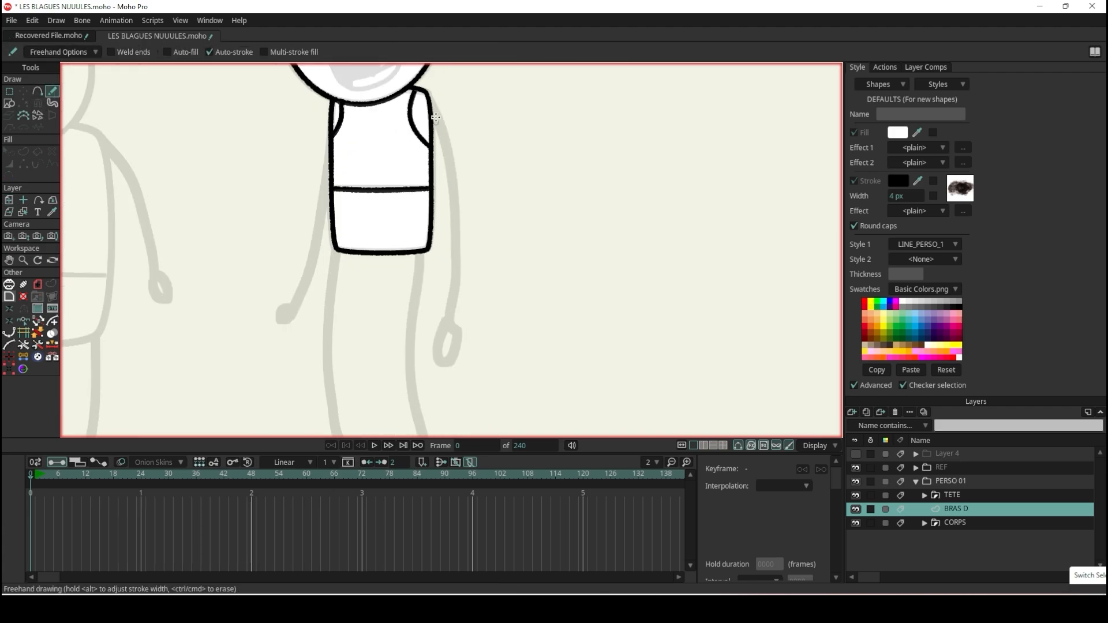
mouse_move(428, 95)
left_mouse_down()
mouse_move(463, 202)
mouse_move(453, 338)
left_mouse_up()
scroll(449, 152, "up", 1)
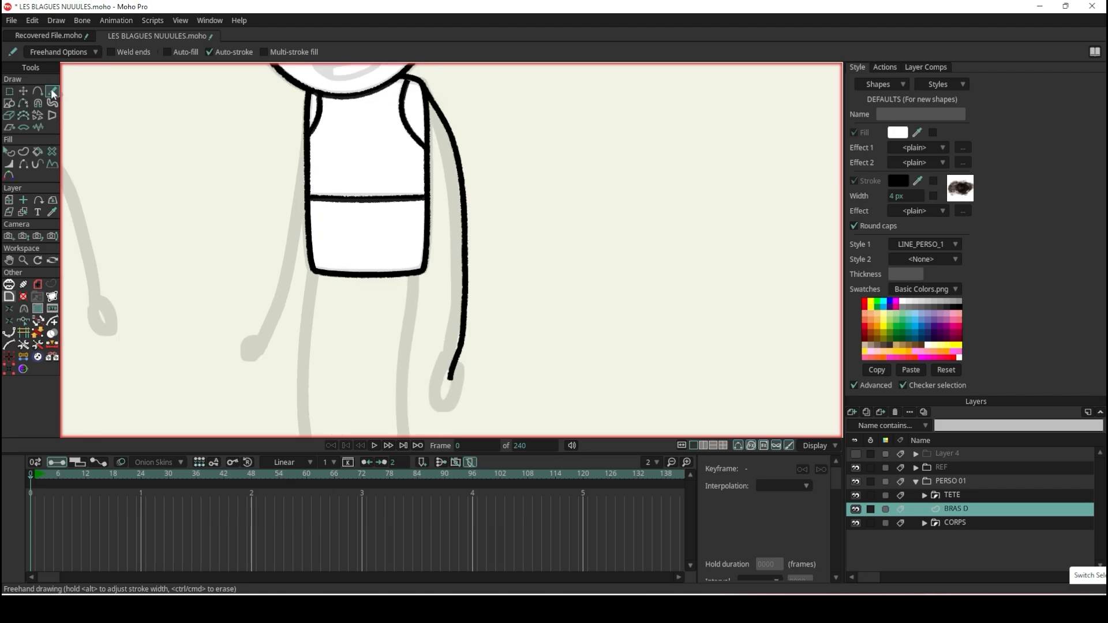
- Simplify the right arm line by deleting its extra intermediate points and move the remaining middle point inward and up onto the reference
left_click(25, 90)
left_click(461, 347)
key("Delete")
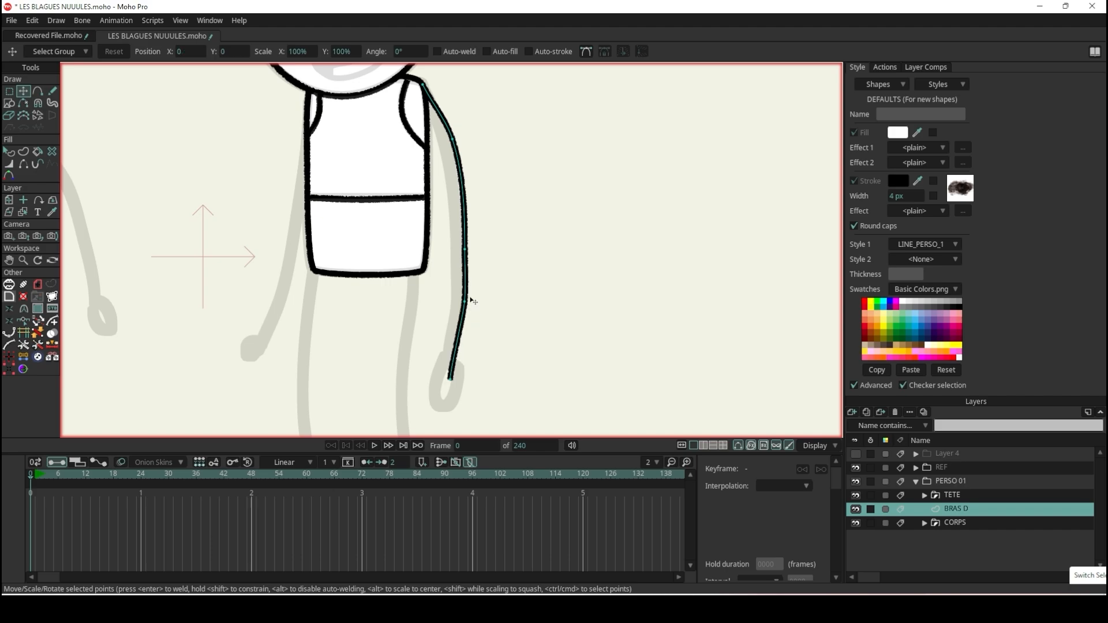
left_click(465, 303)
key("Delete")
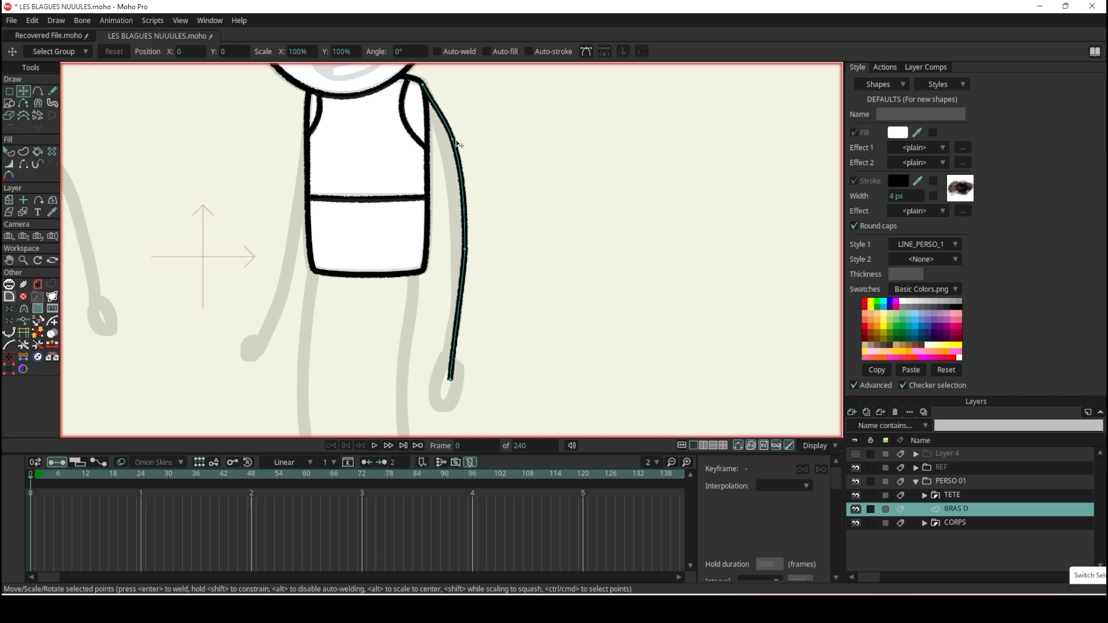
key("Delete")
mouse_move(465, 249)
left_mouse_down()
mouse_move(452, 181)
mouse_move(458, 206)
left_mouse_up()
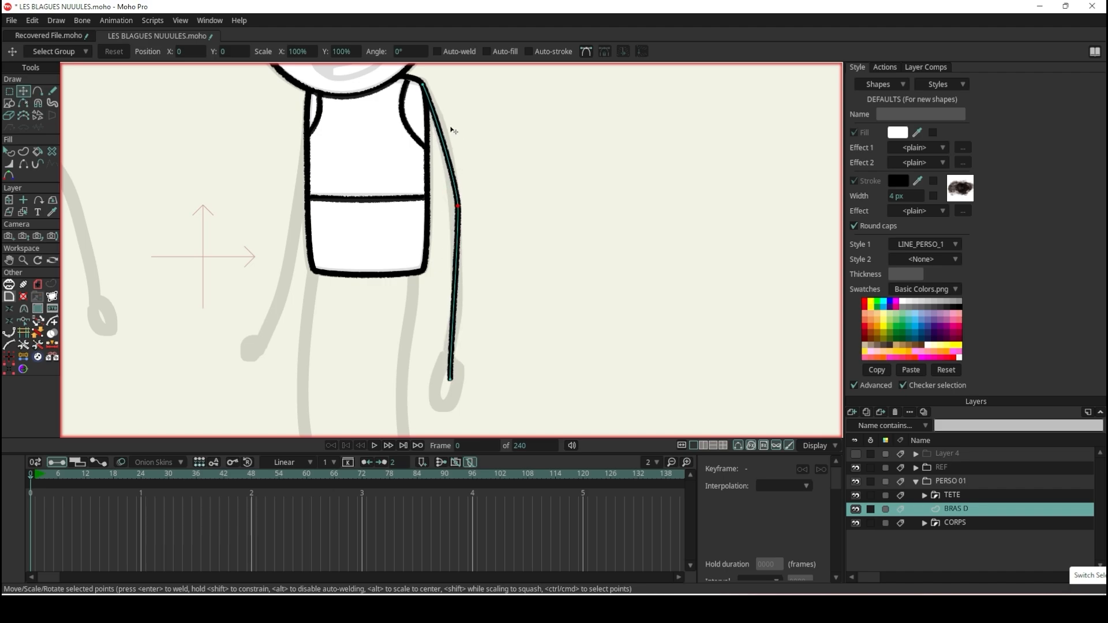
- Bow the upper arm outward along the reference by adjusting the curve handle at the shoulder point
scroll(456, 135, "up", 2)
left_click(417, 103)
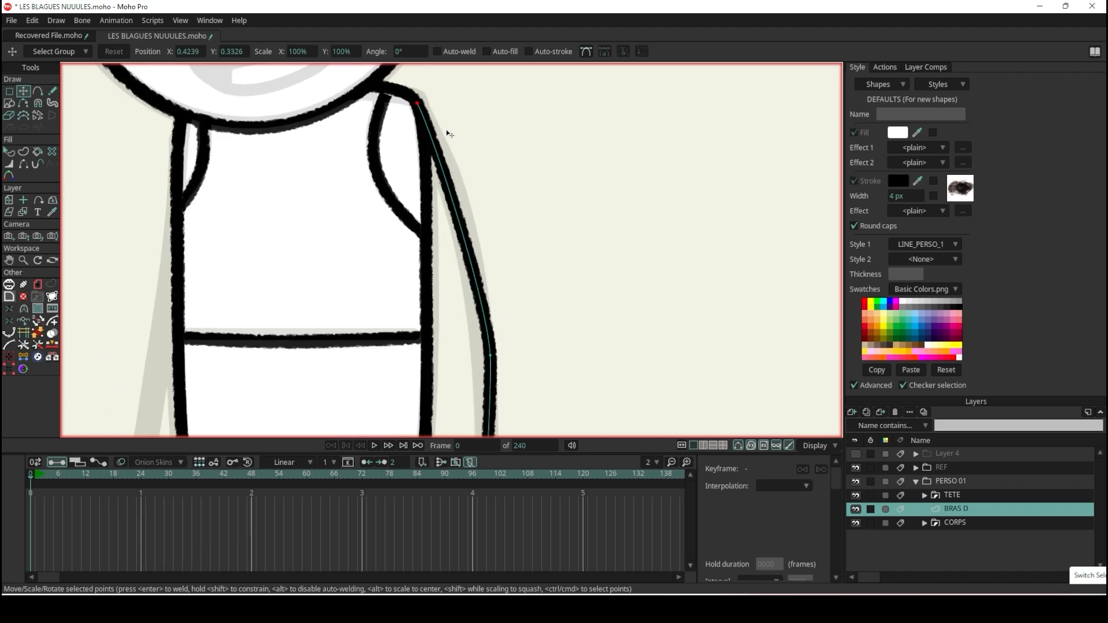
key("c")
left_click(414, 50)
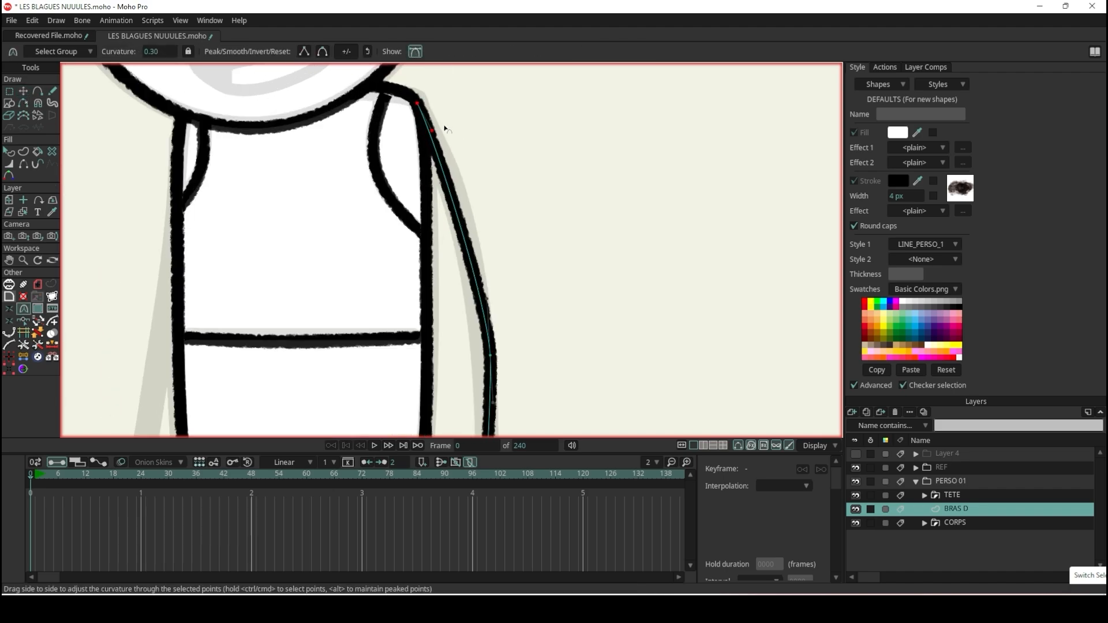
left_click_drag(434, 142, 452, 152)
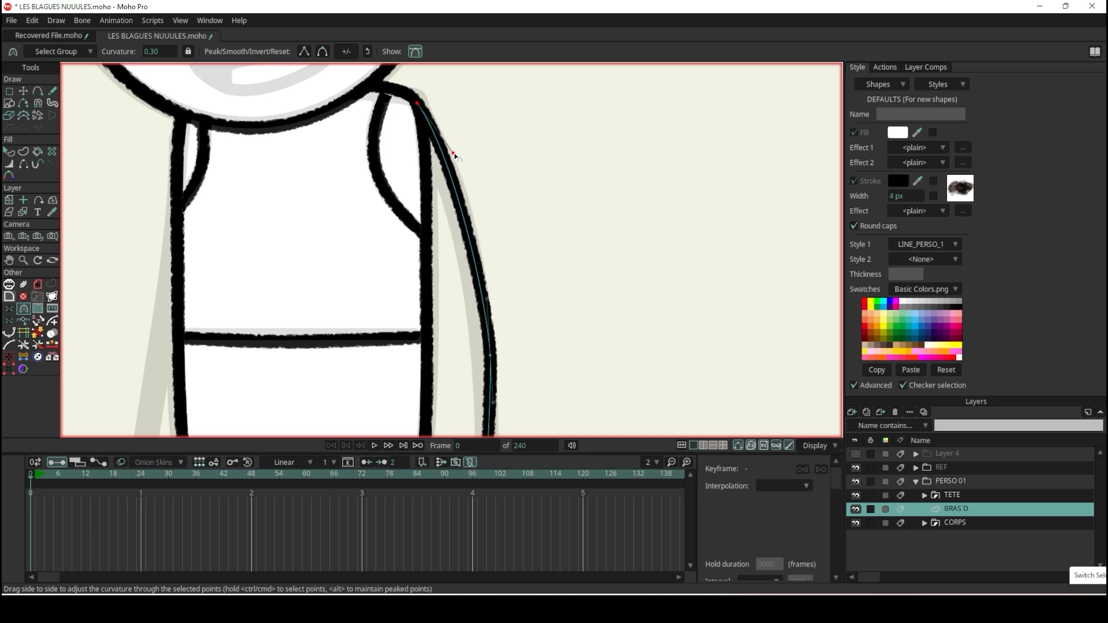
scroll(450, 150, "down", 3)
scroll(460, 330, "up", 2)
scroll(461, 306, "up", 1)
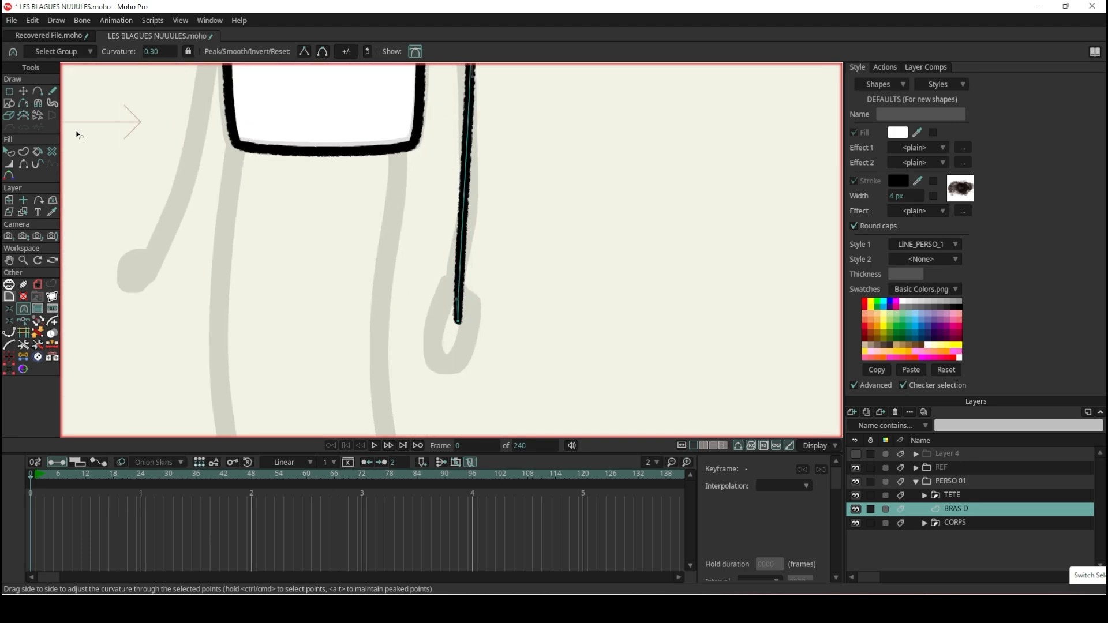
- Move the right arm line's end point up to the wrist and curve the forearm along the reference
left_click(26, 88)
left_click_drag(460, 325, 472, 217)
left_click_drag(455, 287, 455, 281)
scroll(463, 267, "down", 3)
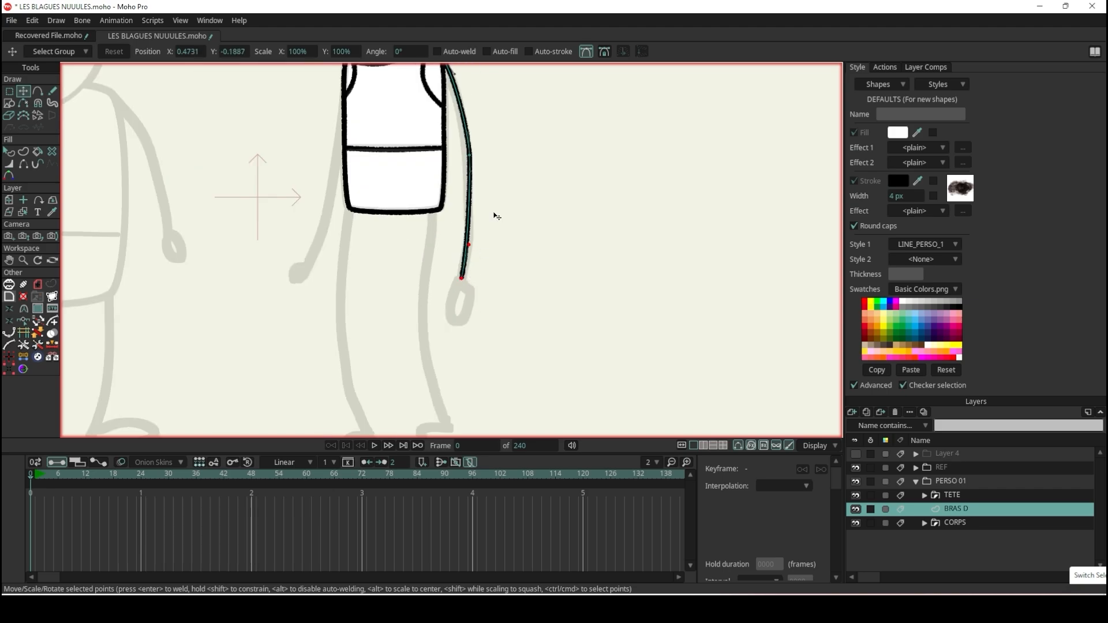
scroll(470, 136, "up", 3)
- Refine the bend in the middle of the right arm line and nudge its end point onto the reference wrist
left_click(465, 185)
left_click_drag(468, 187, 472, 258)
left_click_drag(461, 120, 466, 115)
scroll(442, 400, "up", 2)
left_click(466, 369)
left_click_drag(463, 372, 466, 369)
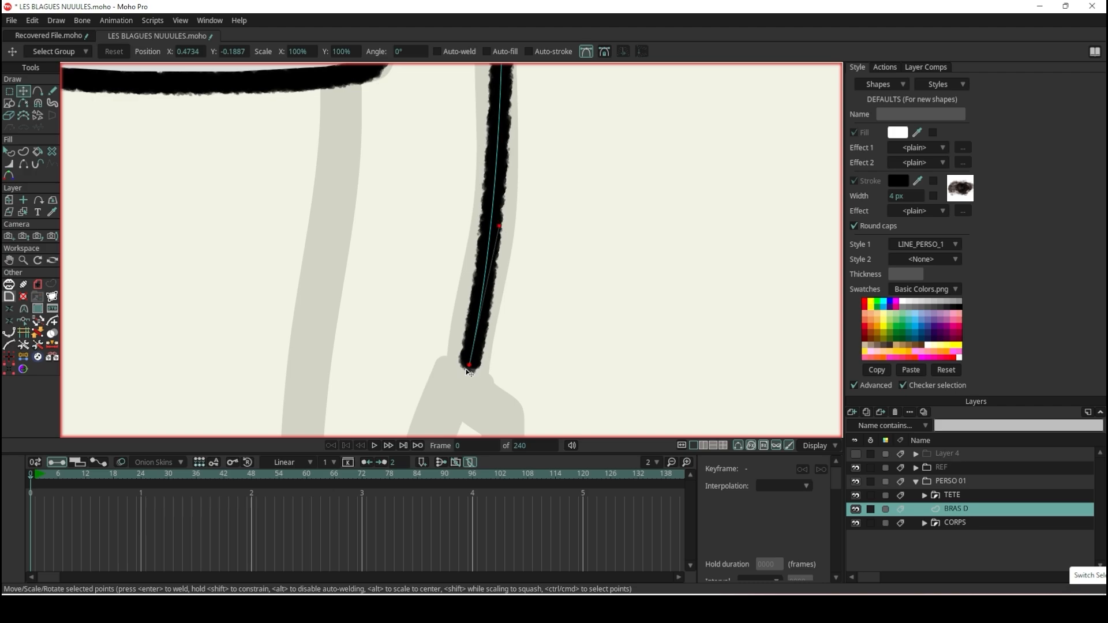
scroll(471, 366, "down", 2)
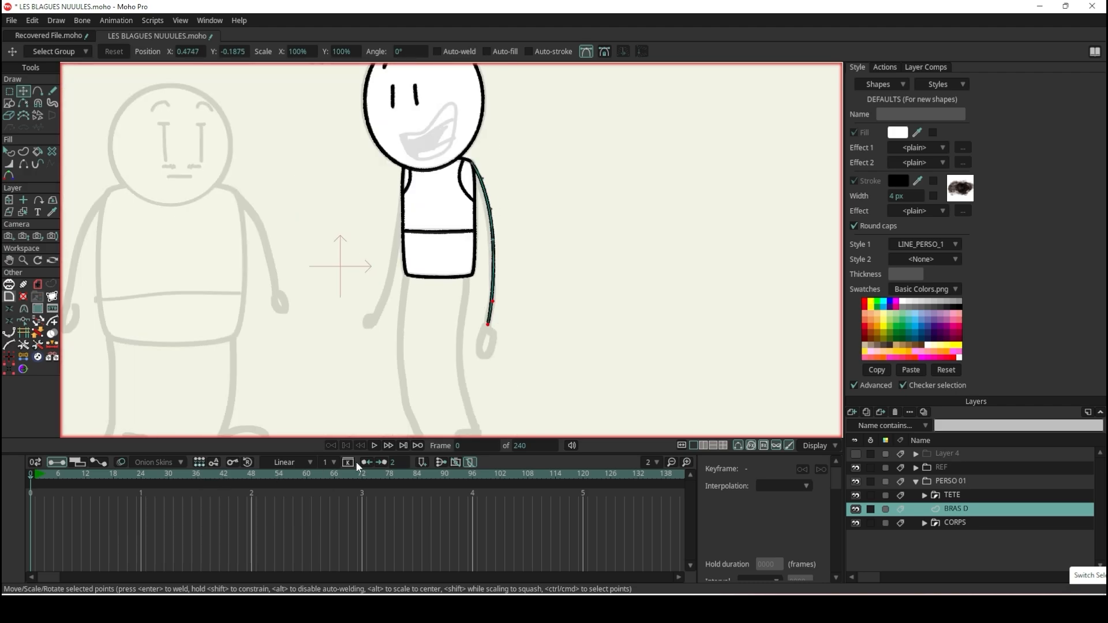
- Play back the animation to review the arm line, hiding the REF group, and stop playback
left_click(374, 446)
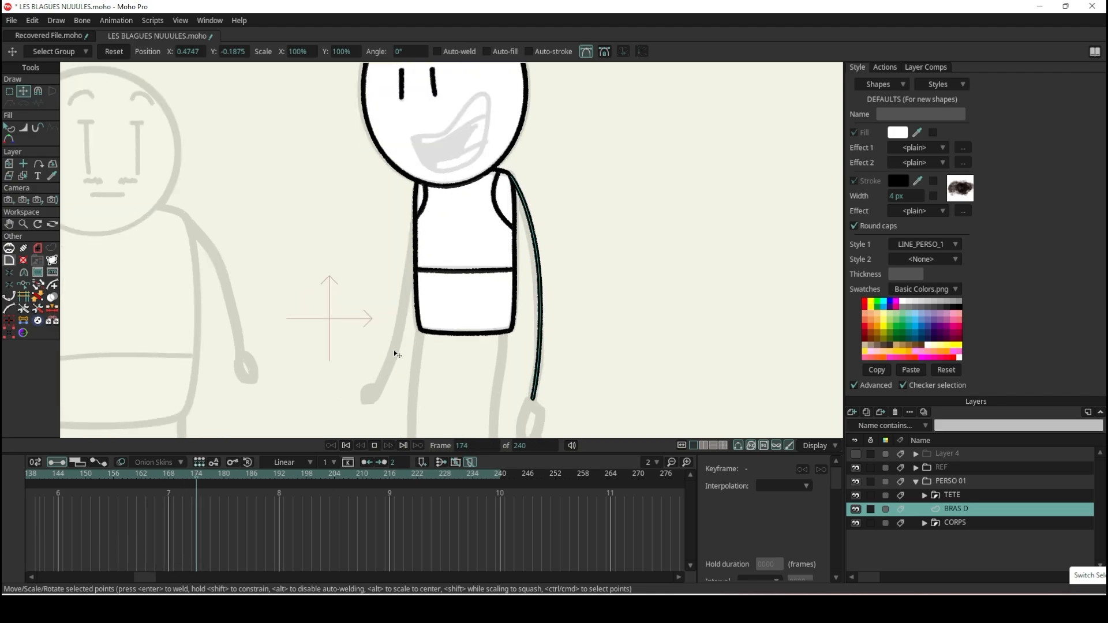
left_click(856, 468)
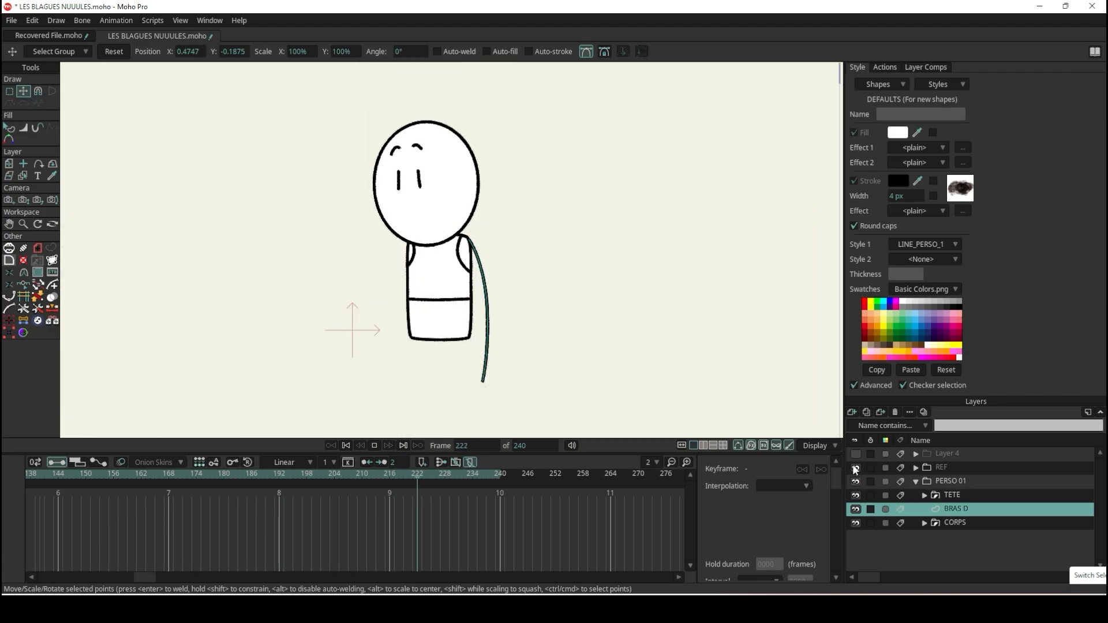
left_click(8, 127)
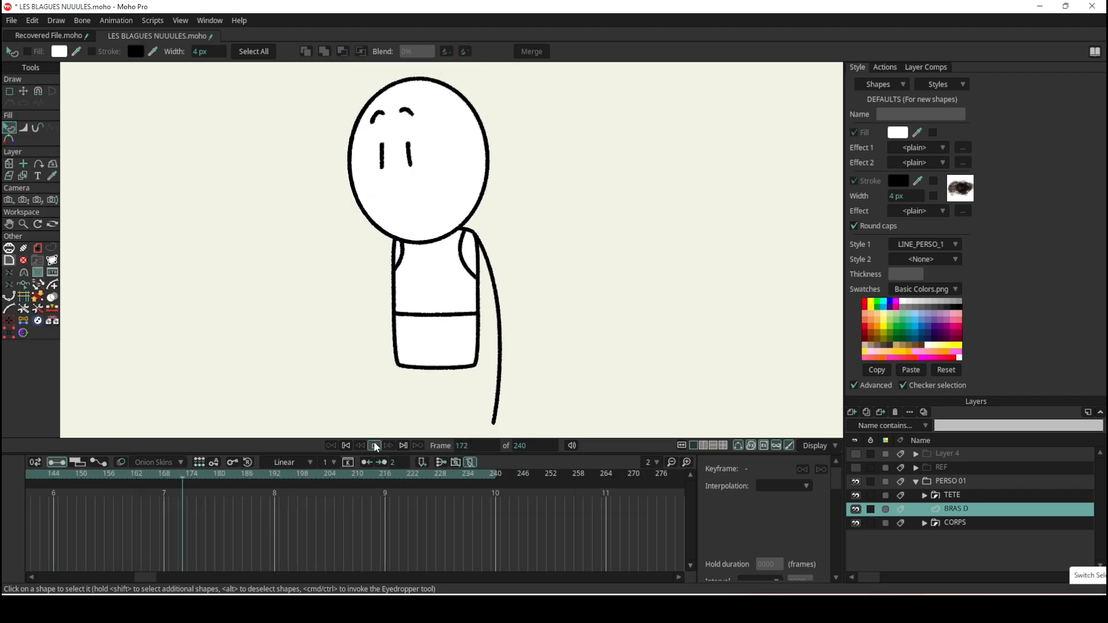
left_click(375, 446)
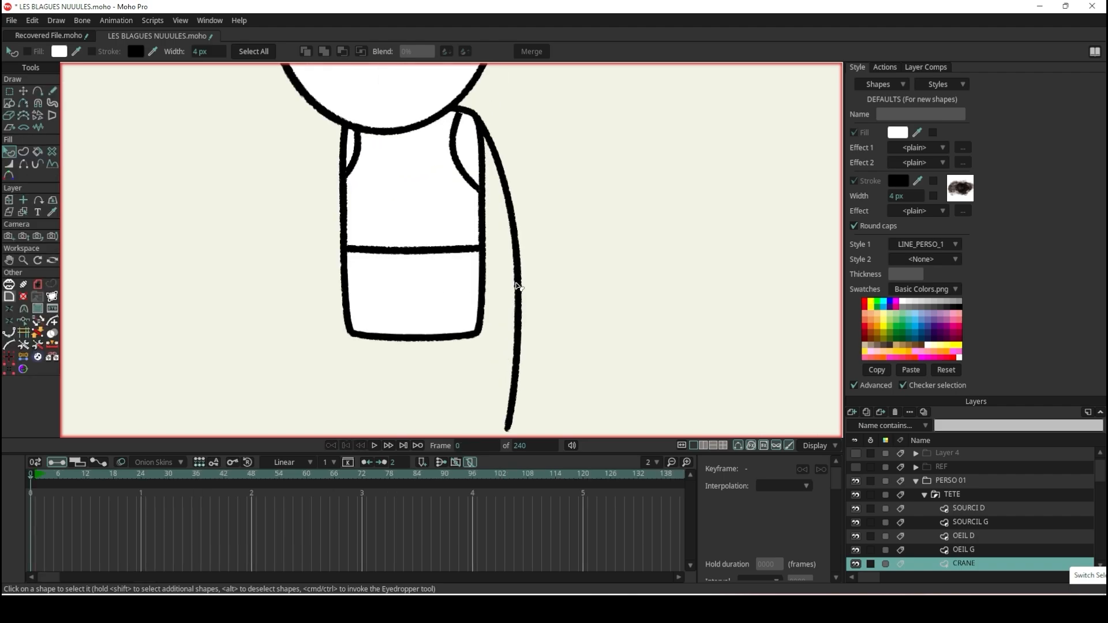
- Override the style's stroke width on the right arm line and set it to 6 px
left_click(521, 279)
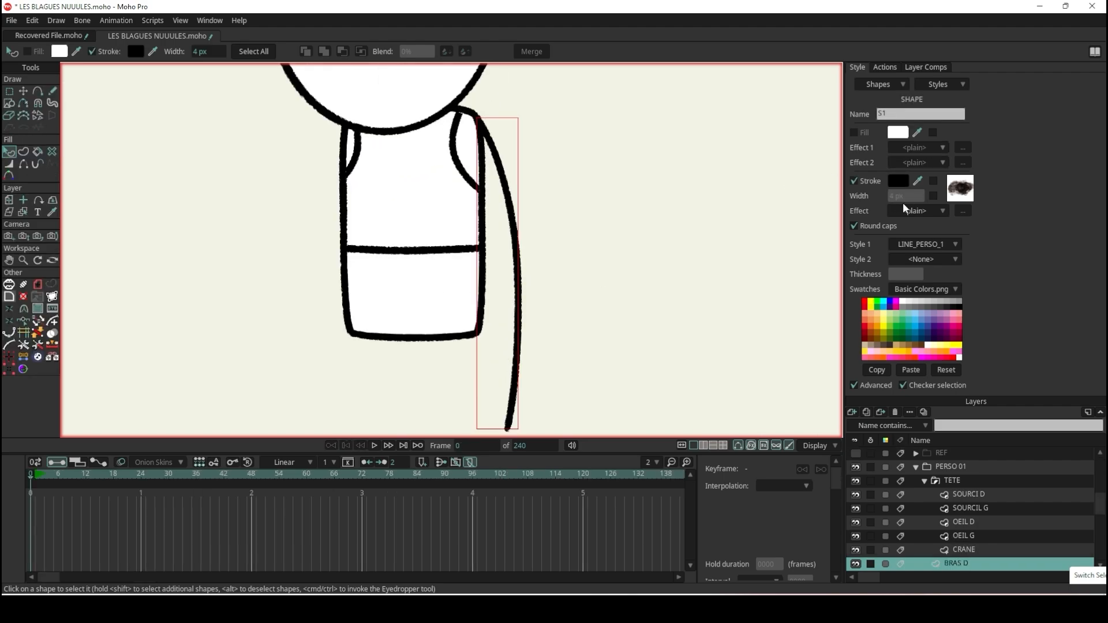
left_click(935, 196)
mouse_move(899, 199)
left_mouse_down()
mouse_move(921, 198)
mouse_move(909, 199)
left_mouse_up()
left_click(643, 240)
scroll(680, 267, "down", 3)
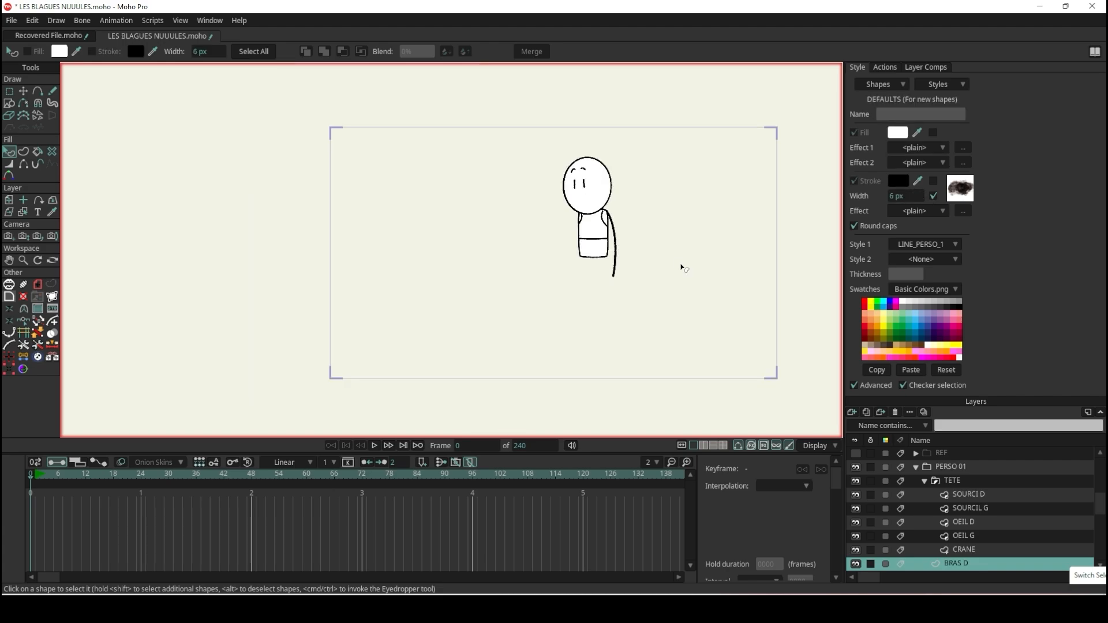
scroll(624, 240, "up", 3)
scroll(549, 101, "up", 4)
scroll(559, 129, "down", 3)
scroll(277, 104, "up", 2)
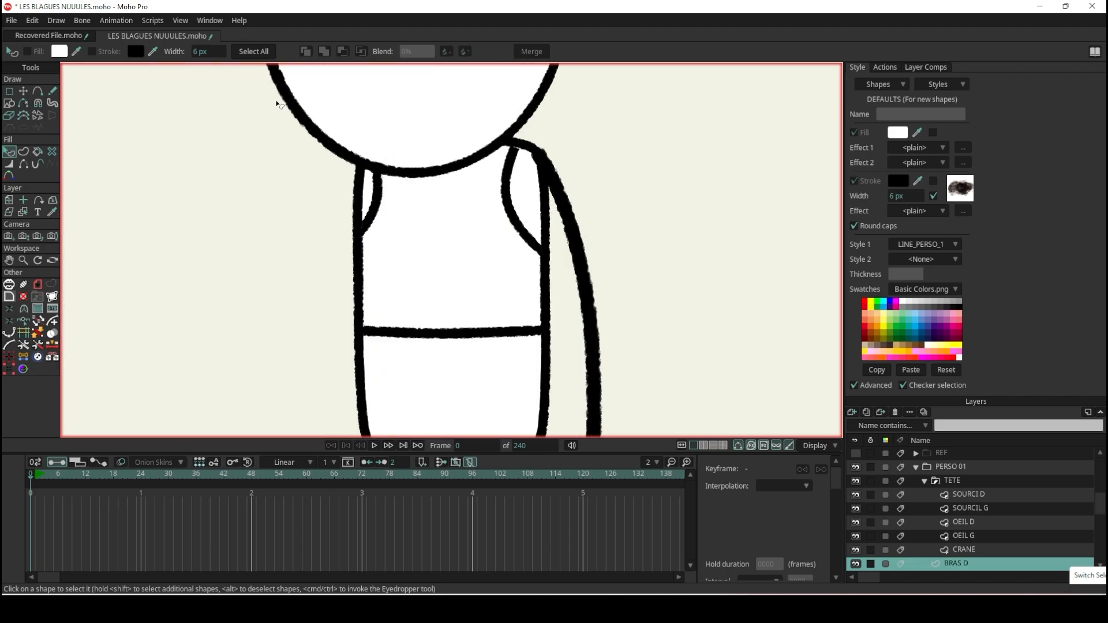
- Nudge the top point of the right arm line up into the shoulder corner
left_click(23, 91)
scroll(566, 115, "up", 4)
left_click_drag(507, 179, 495, 168)
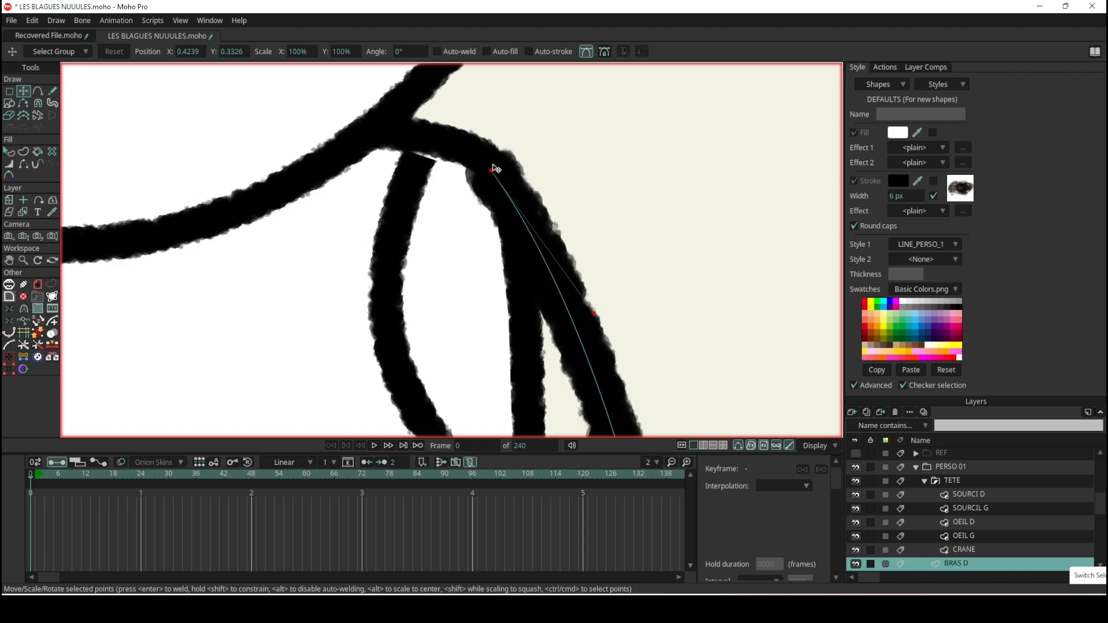
scroll(495, 168, "down", 5)
scroll(516, 206, "up", 3)
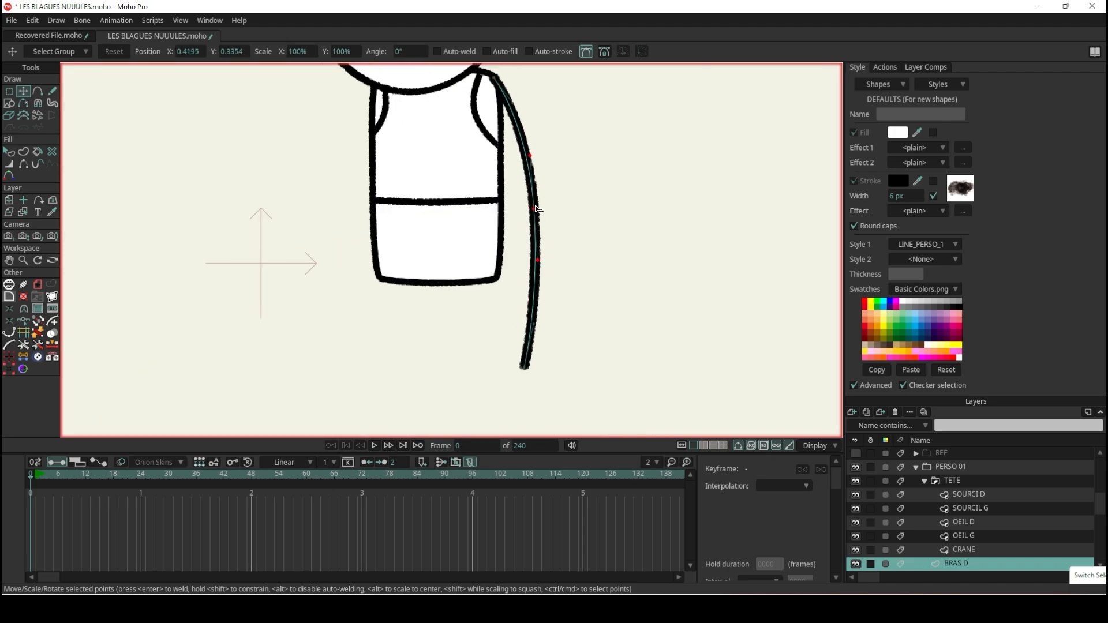
- Show the REF group and lower the right arm line's end point onto the reference wrist
scroll(576, 294, "down", 4)
scroll(576, 293, "up", 3)
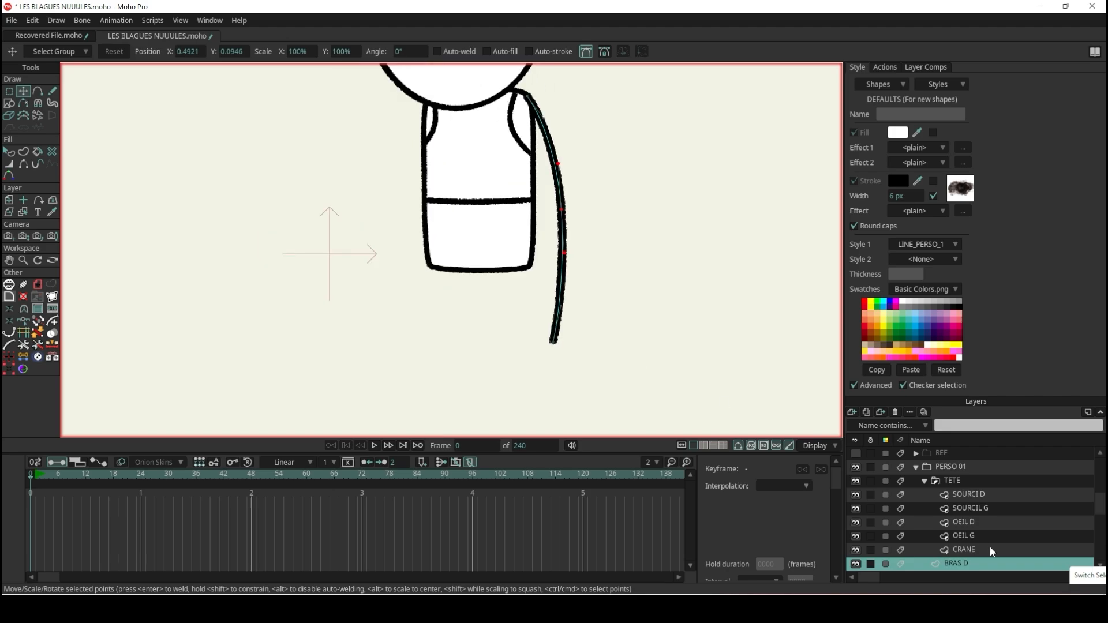
left_click(856, 454)
scroll(572, 367, "up", 4)
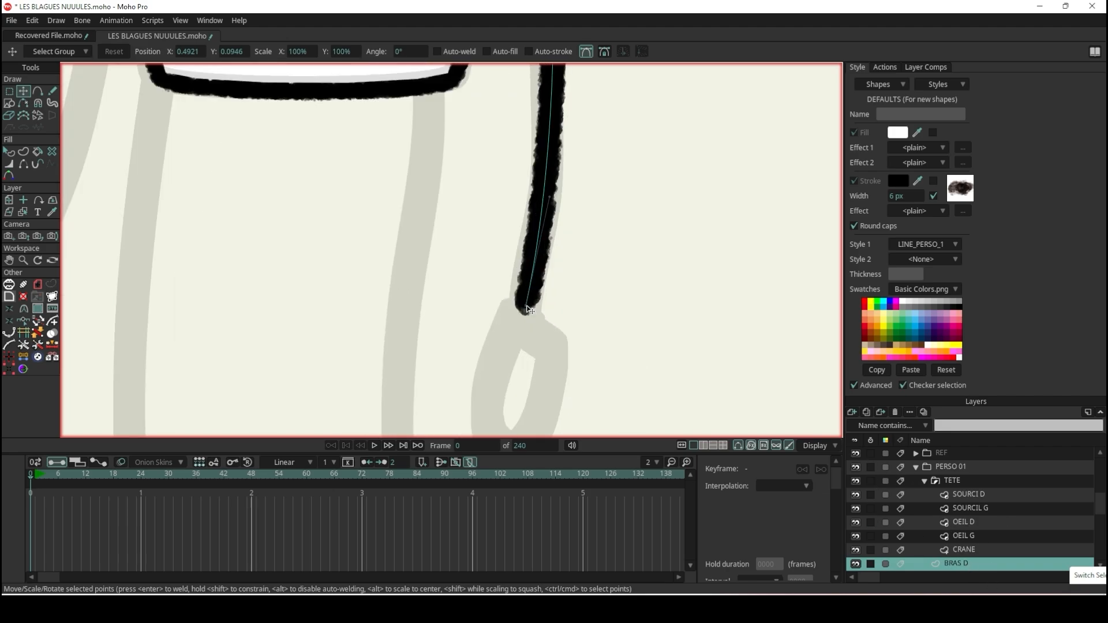
left_click_drag(524, 308, 521, 321)
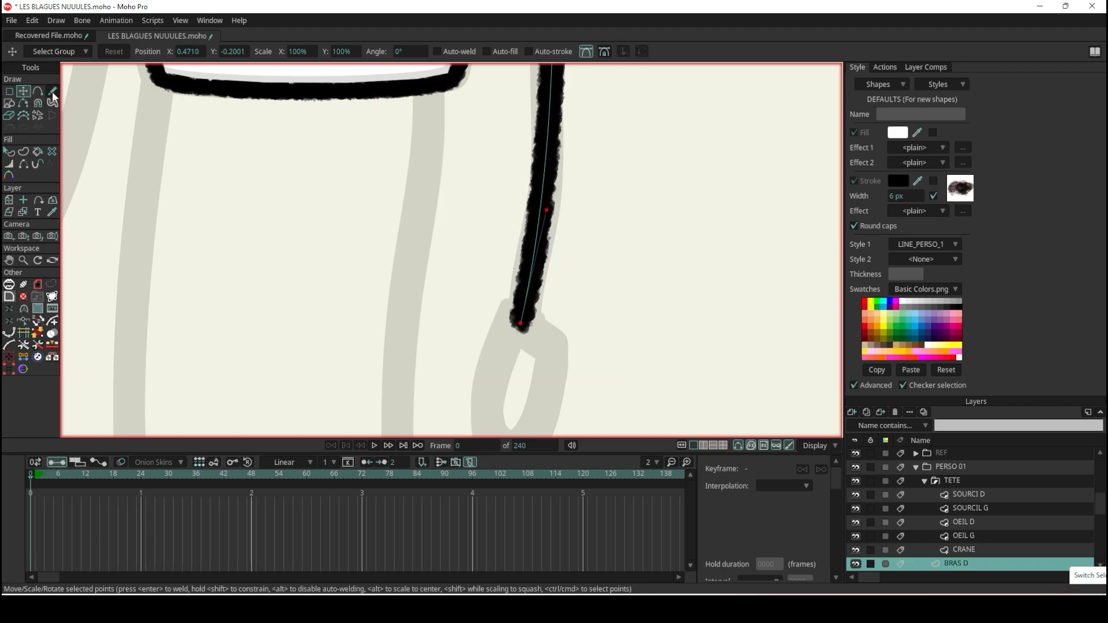
- Draw the right hand freehand as an oval loop at the wrist, following the reference
left_click(52, 91)
scroll(309, 222, "down", 3)
scroll(308, 223, "up", 5)
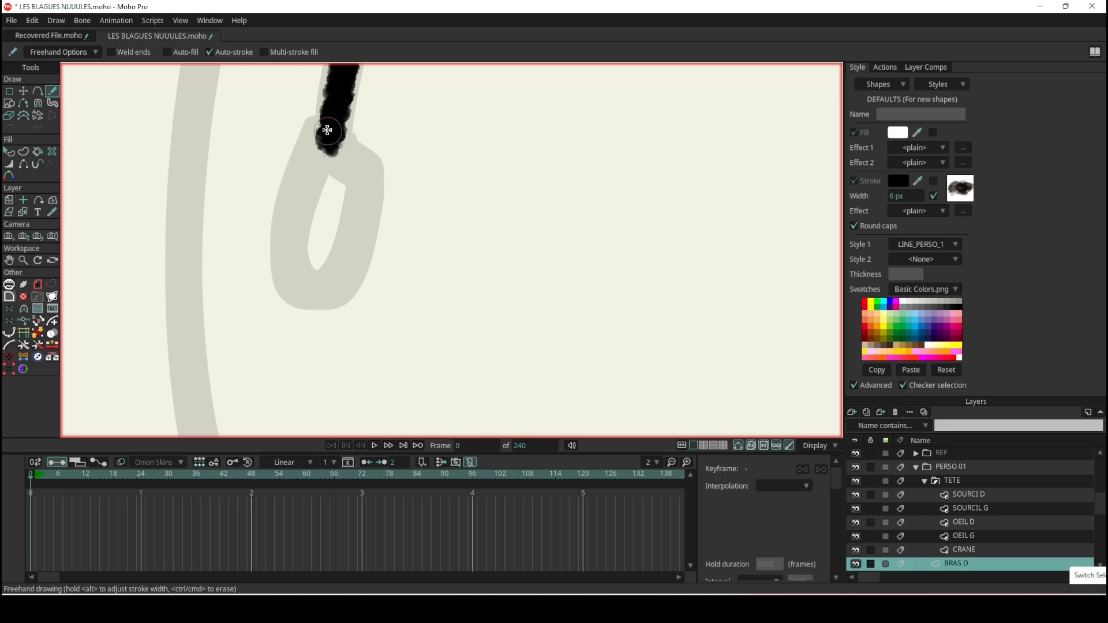
mouse_move(311, 143)
left_mouse_down()
mouse_move(285, 210)
mouse_move(303, 297)
mouse_move(348, 275)
mouse_move(367, 238)
mouse_move(341, 136)
left_mouse_up()
scroll(382, 188, "down", 4)
scroll(363, 174, "up", 5)
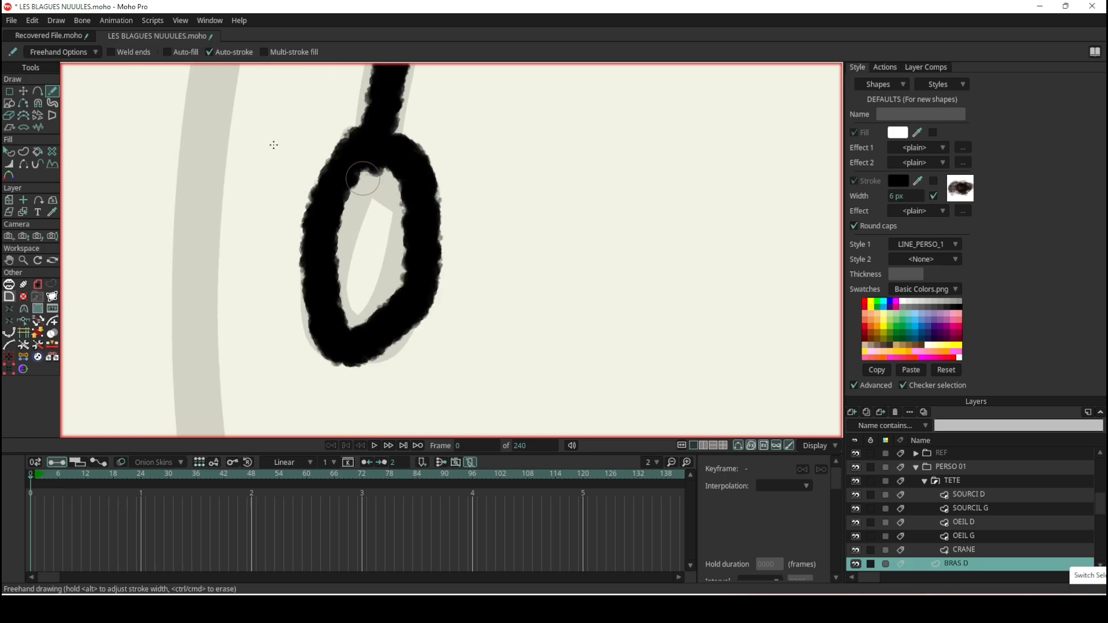
- Attach the hand loop's open end to the wrist point and reshape its upper outer side along the reference
left_click(23, 90)
scroll(424, 216, "up", 2)
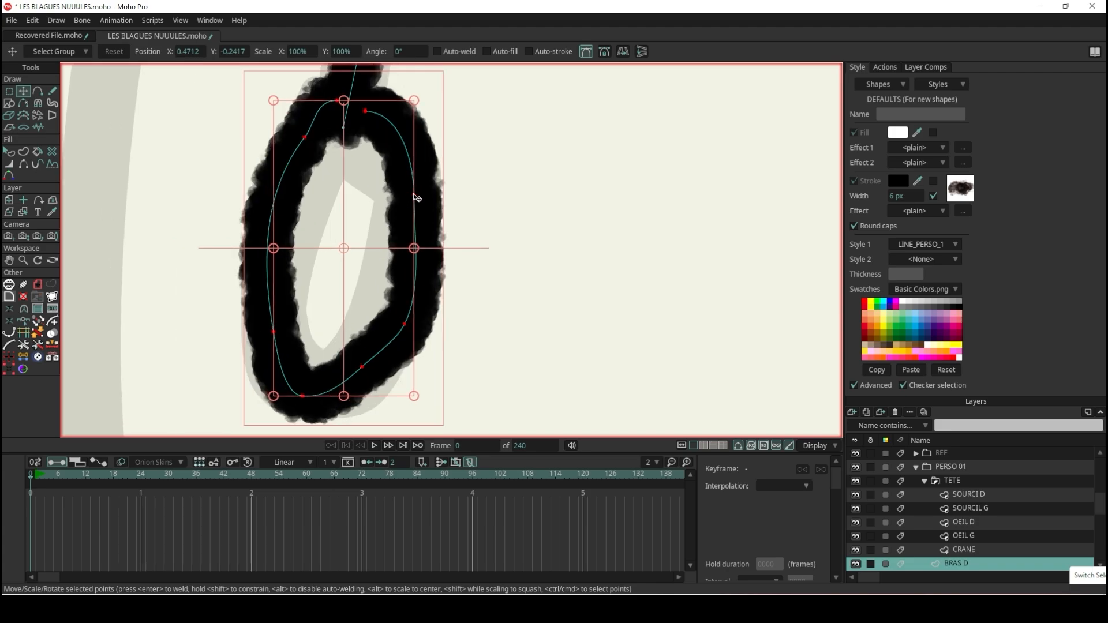
left_click(414, 195)
mouse_move(414, 195)
left_mouse_down()
mouse_move(403, 208)
mouse_move(400, 196)
left_mouse_up()
left_click(364, 112)
scroll(355, 120, "up", 2)
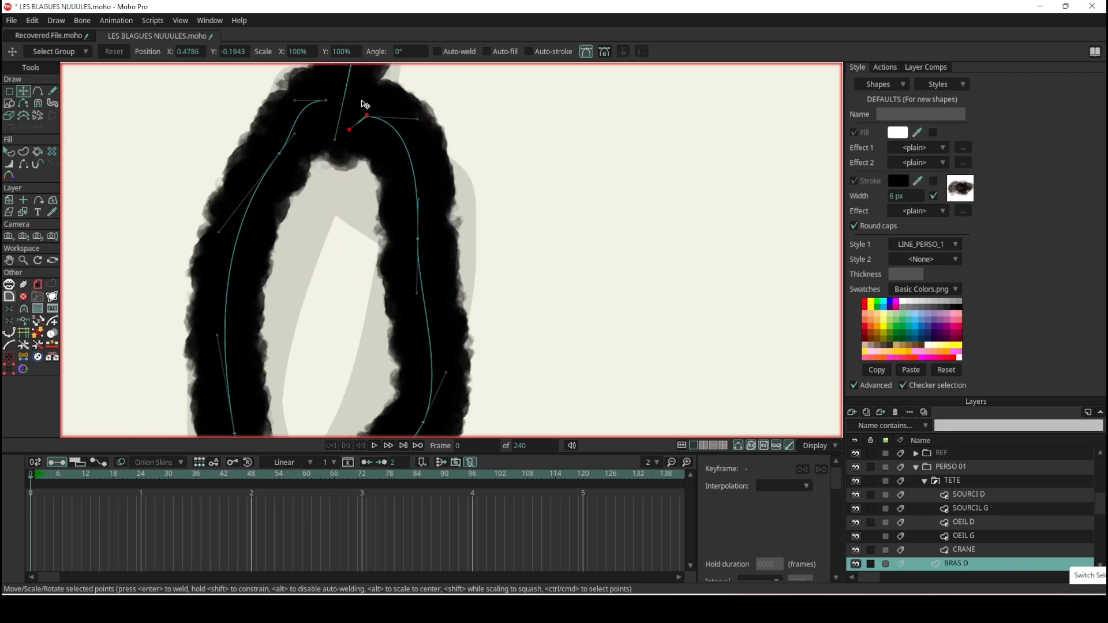
left_click_drag(371, 118, 335, 137)
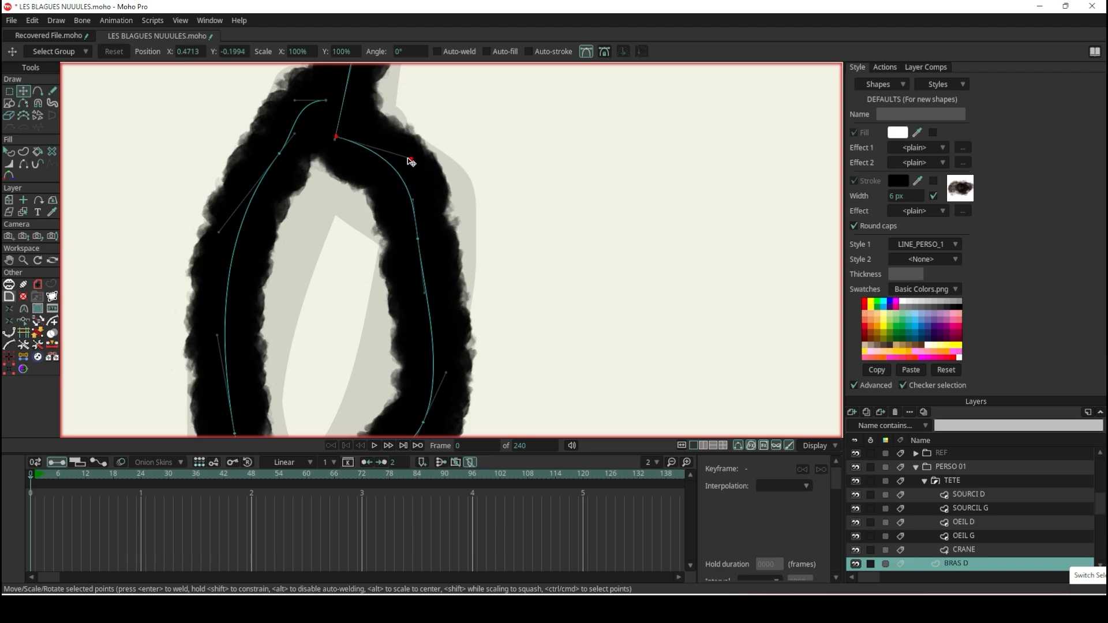
mouse_move(422, 239)
left_mouse_down()
mouse_move(453, 232)
mouse_move(431, 235)
left_mouse_up()
scroll(431, 234, "down", 3)
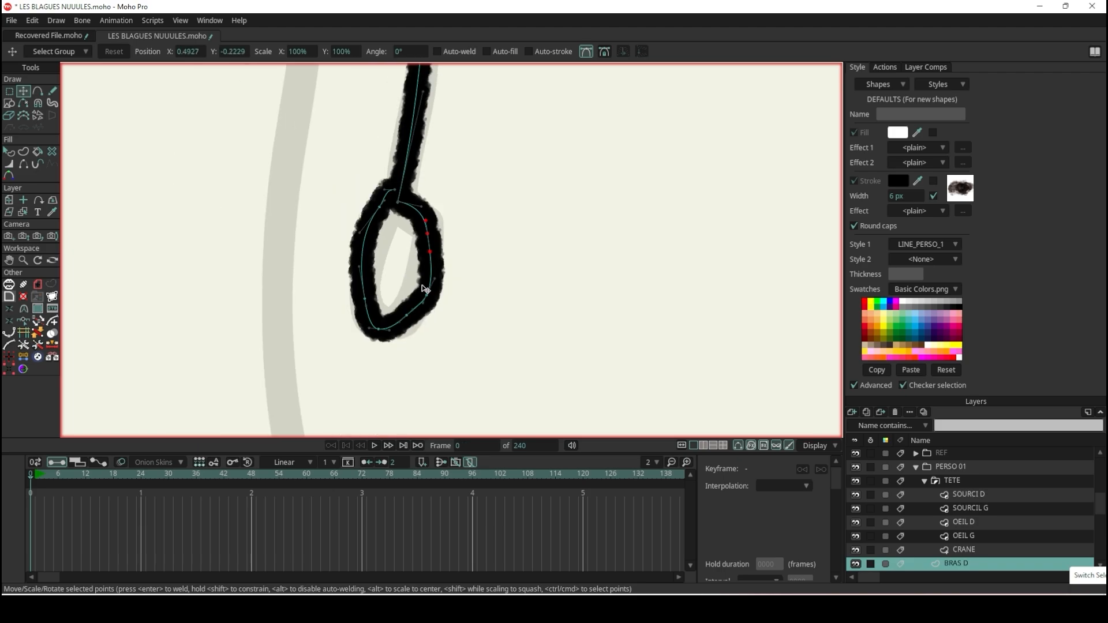
- Smooth the hand loop's lower outer curve by repositioning its point and deleting the extra point near the bottom
scroll(424, 288, "up", 3)
mouse_move(441, 298)
left_mouse_down()
mouse_move(396, 304)
mouse_move(384, 344)
left_mouse_up()
left_click(380, 359)
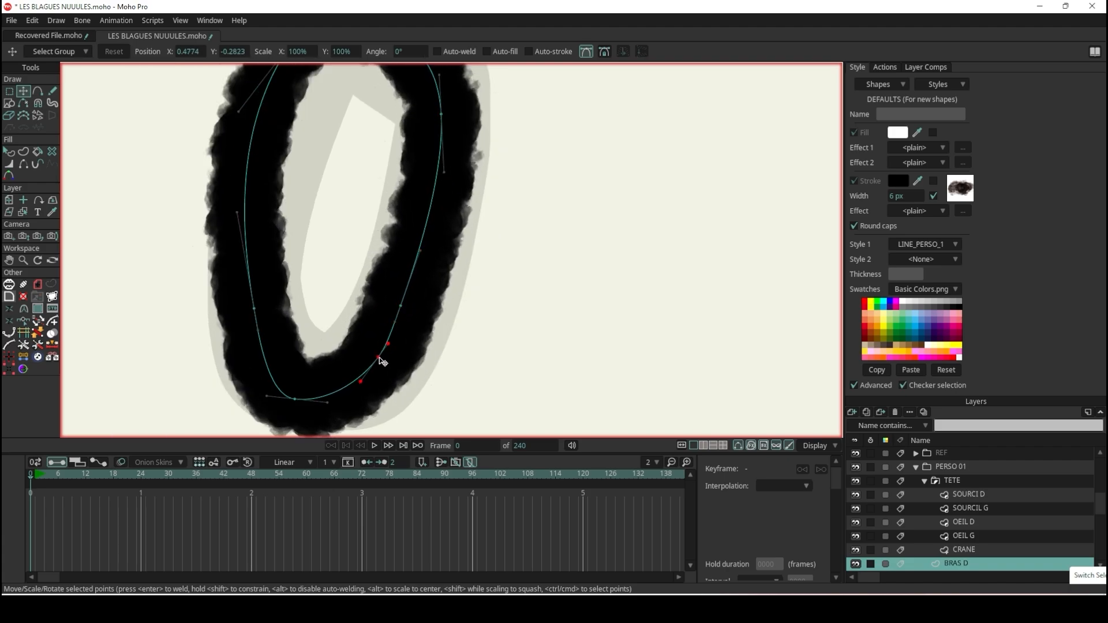
key("Delete")
- Move the lower inner point of the hand loop outward and adjust its curve handle along the reference
left_click(257, 315)
left_click_drag(257, 316, 242, 314)
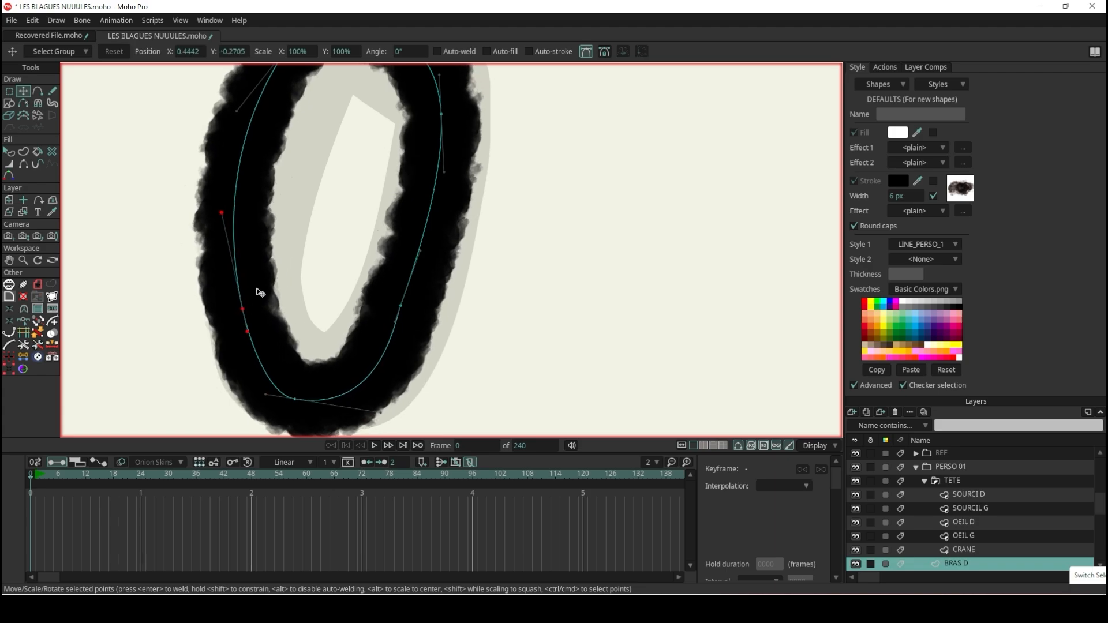
scroll(258, 290, "down", 3)
scroll(244, 248, "up", 2)
mouse_move(251, 265)
left_mouse_down()
mouse_move(264, 257)
mouse_move(274, 279)
left_mouse_up()
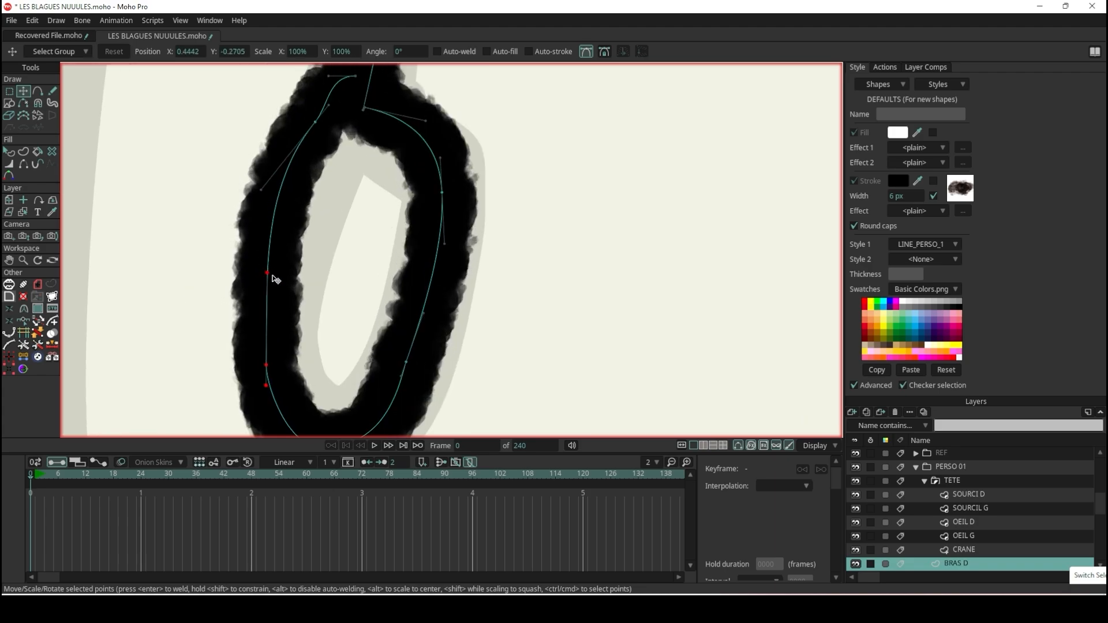
mouse_move(274, 362)
left_mouse_down()
mouse_move(264, 325)
mouse_move(267, 335)
left_mouse_up()
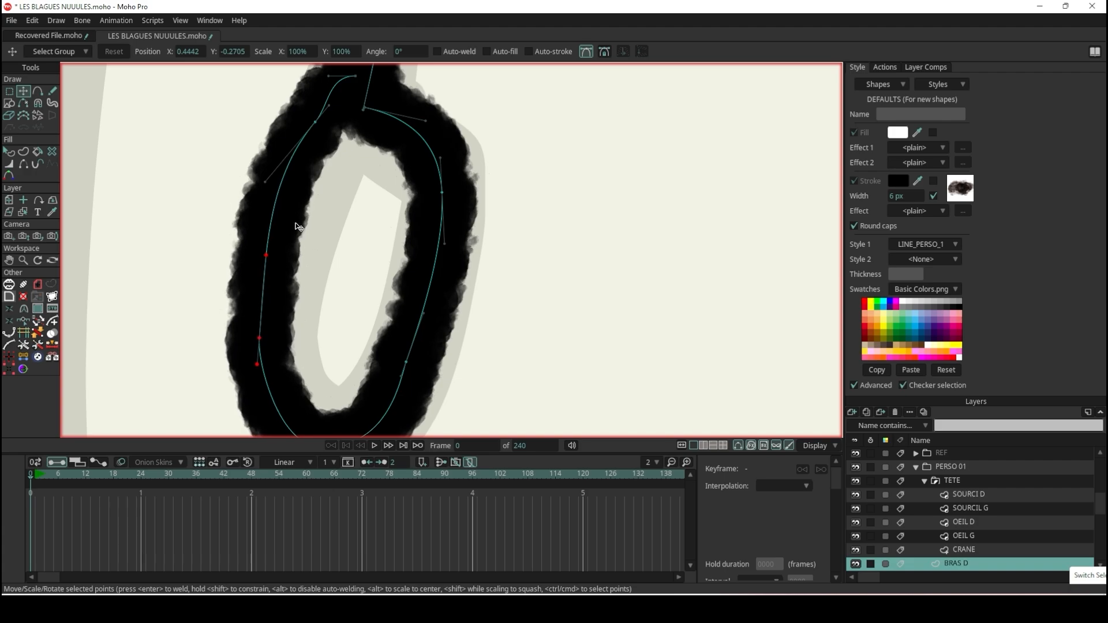
- Round off the hand loop's upper inner curve where it meets the wrist
scroll(334, 118, "up", 3)
mouse_move(341, 116)
left_mouse_down()
mouse_move(352, 180)
mouse_move(317, 173)
mouse_move(246, 220)
left_mouse_up()
scroll(254, 213, "down", 4)
scroll(255, 254, "up", 3)
left_click_drag(249, 172, 271, 183)
scroll(325, 179, "down", 8)
scroll(334, 197, "up", 6)
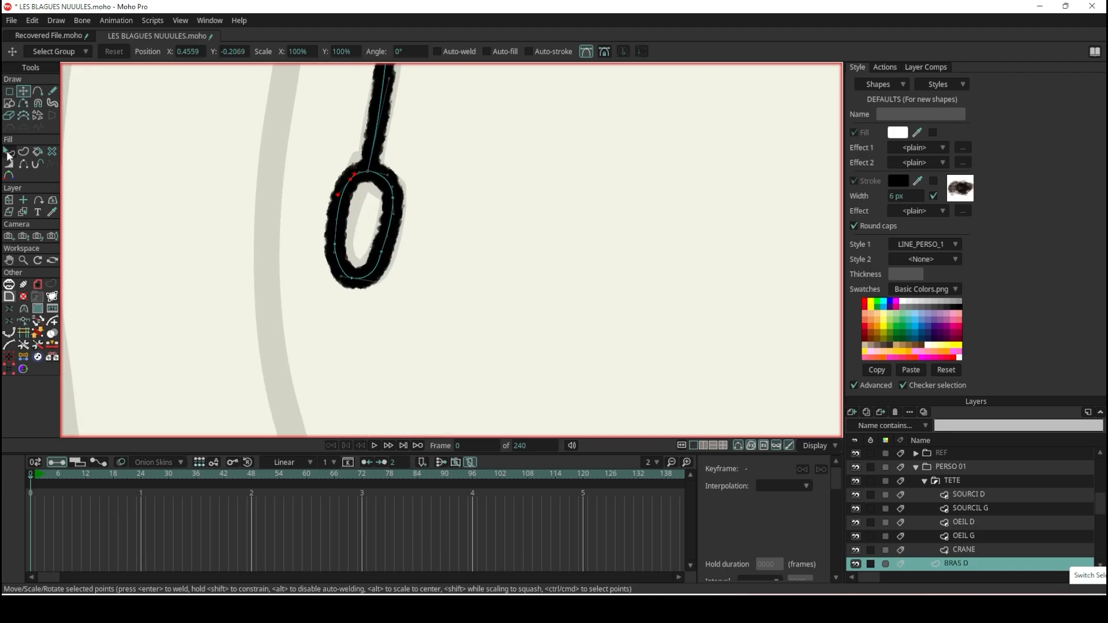
- Select the whole hand loop and scale it down slightly to fit inside the reference hand
left_click(9, 151)
scroll(432, 207, "down", 6)
scroll(417, 216, "up", 8)
key("t")
left_click(449, 154)
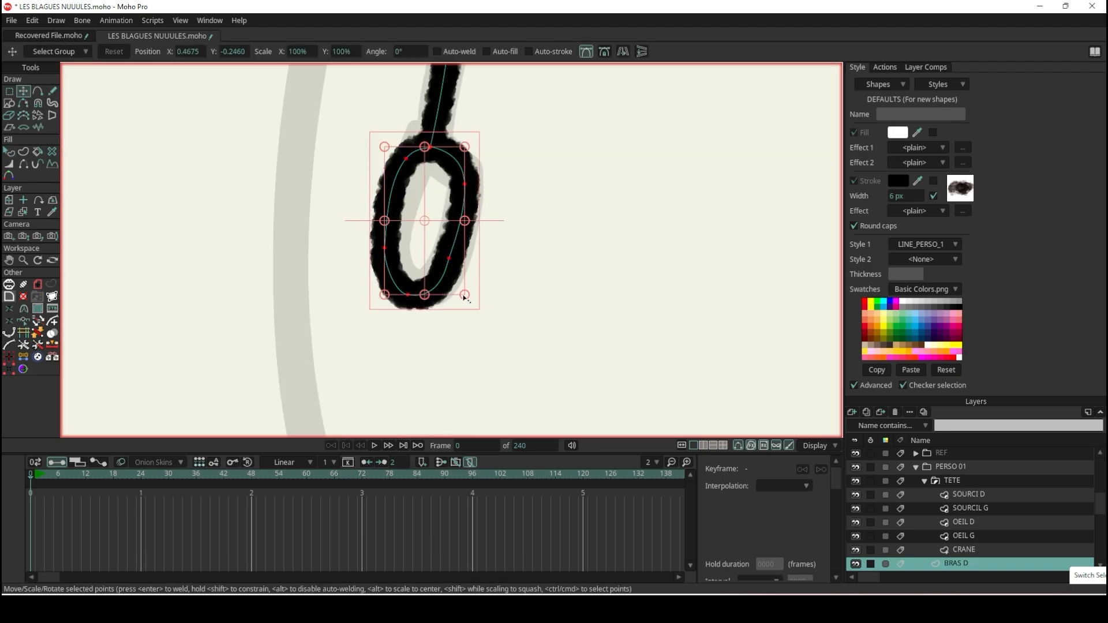
left_click_drag(464, 293, 448, 292)
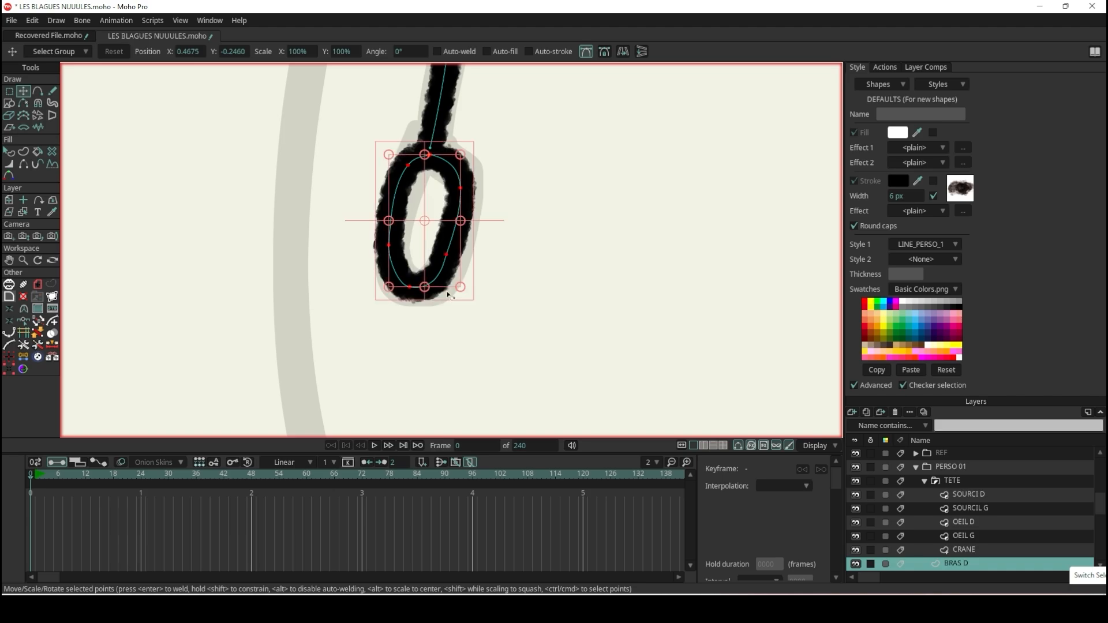
left_click(9, 151)
scroll(539, 292, "down", 8)
scroll(493, 231, "up", 6)
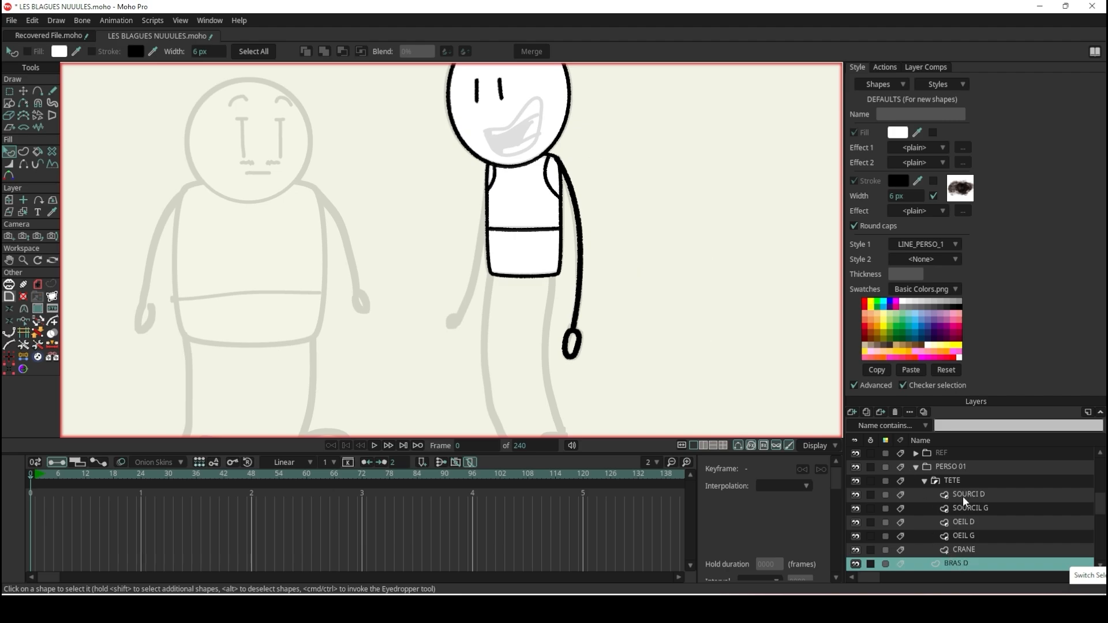
- Duplicate the BRAS D layer, name the copy BRAS G, and save the project
scroll(987, 551, "down", 1)
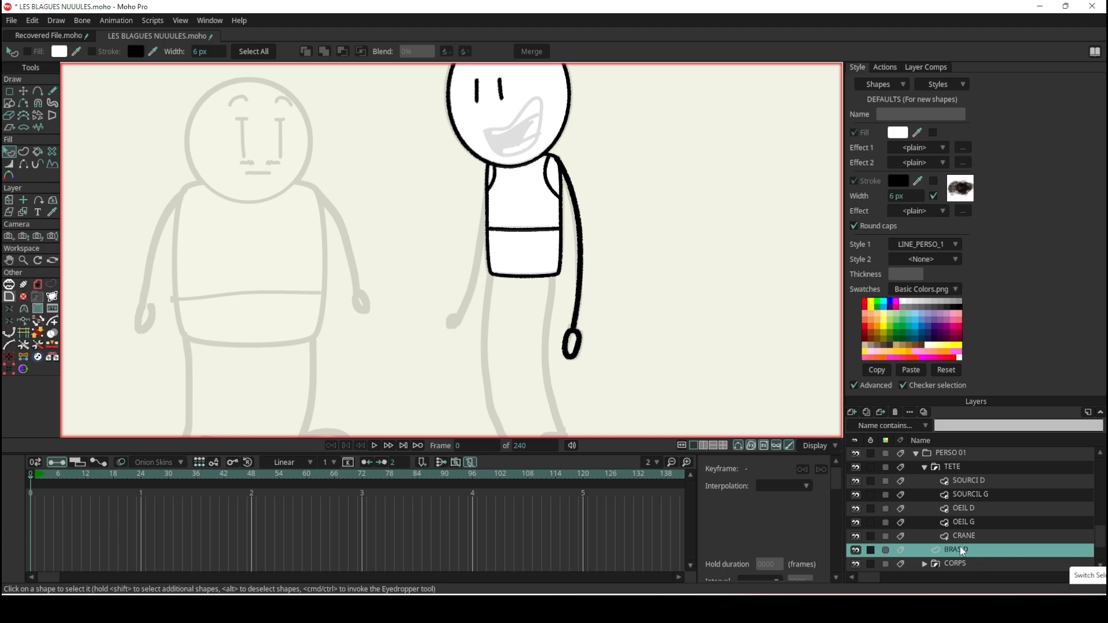
left_click(867, 412)
left_click(962, 549)
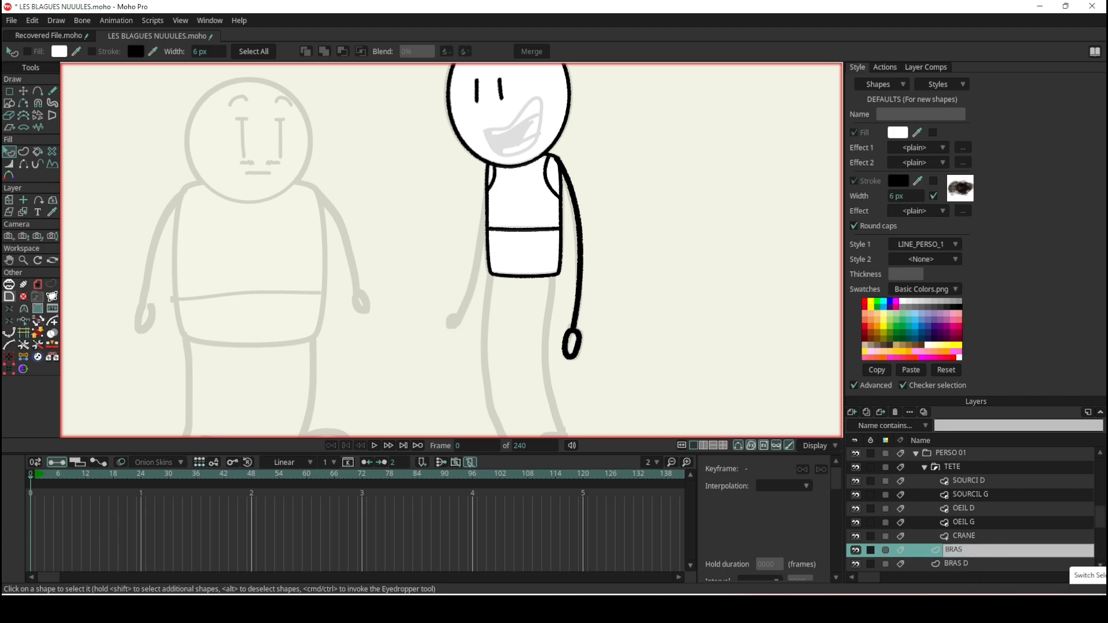
key("Return")
key("ctrl+s")
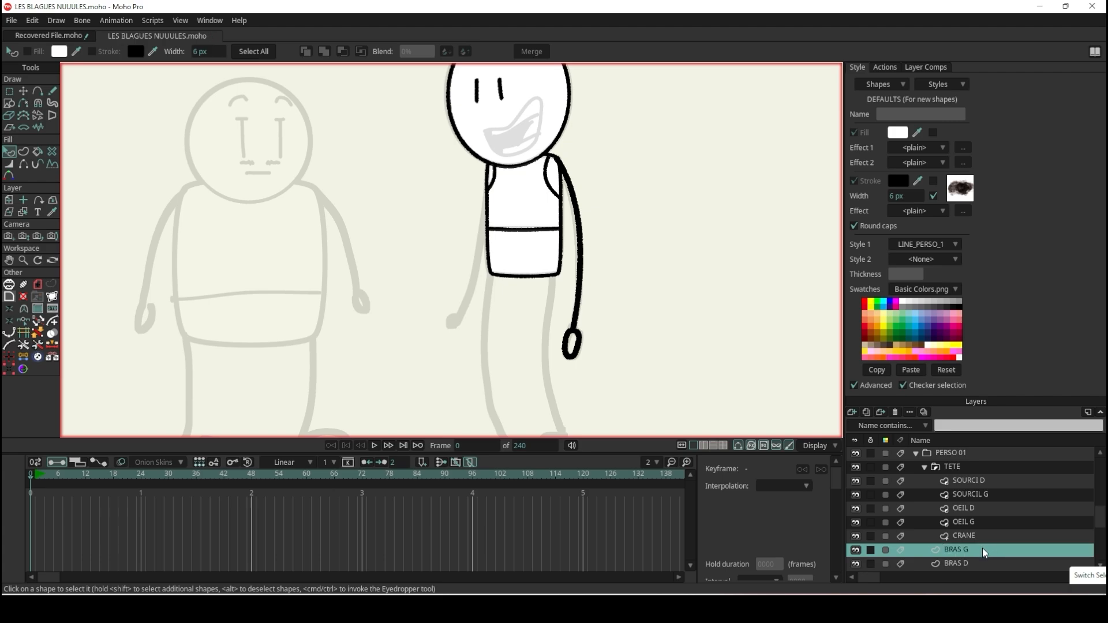
- Place the BRAS G layer below the CORPS group and shift all its points across to the opposite shoulder
scroll(982, 549, "down", 1)
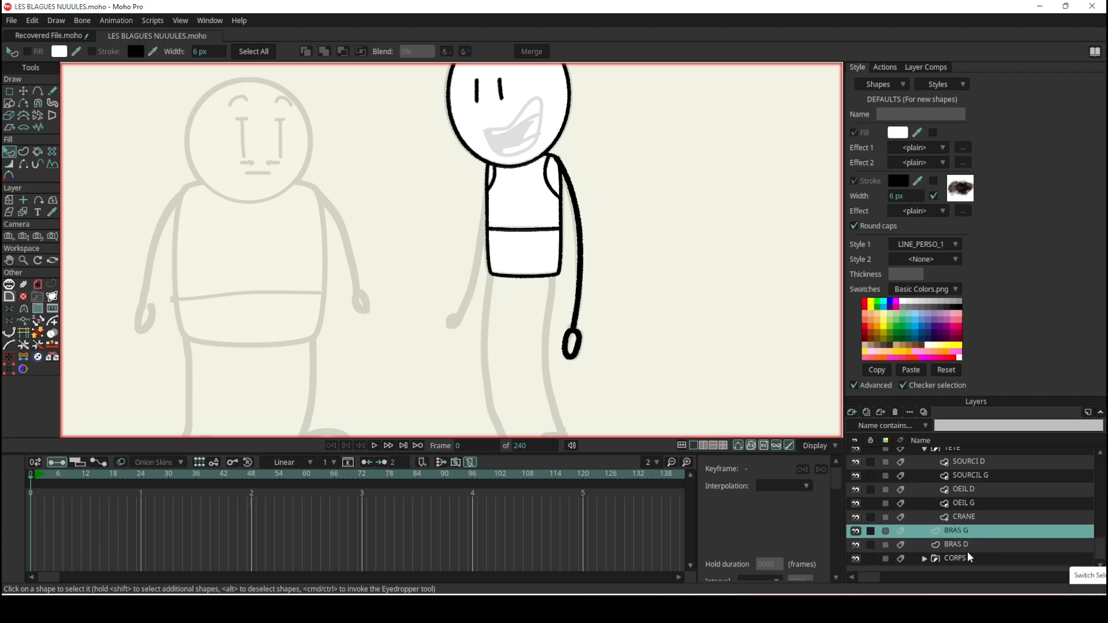
left_click_drag(977, 529, 978, 564)
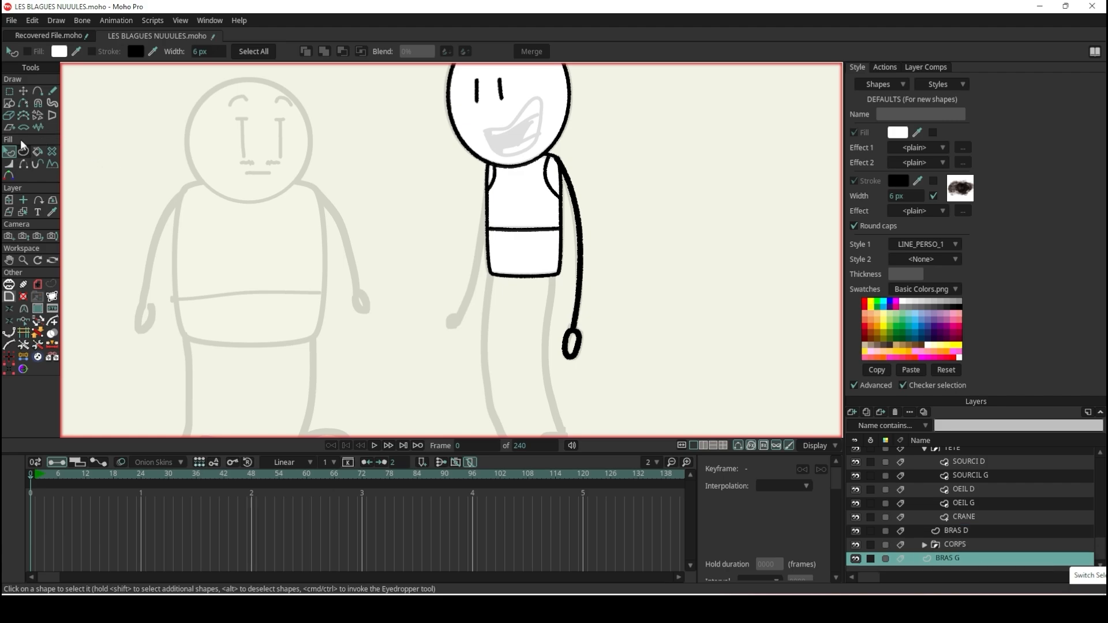
left_click(23, 91)
key("ctrl+a")
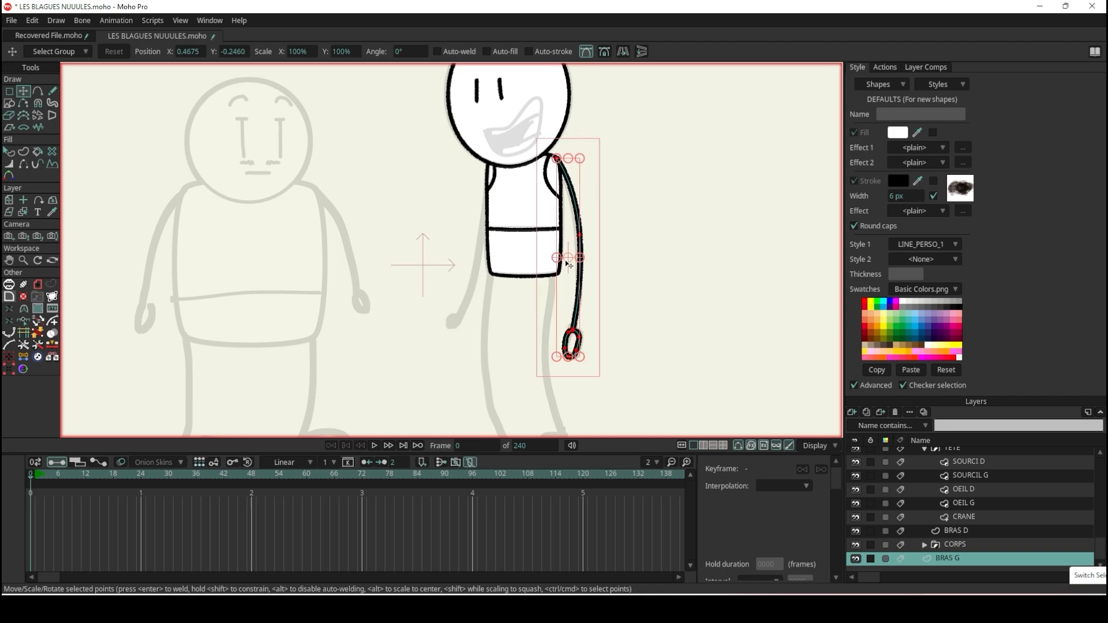
left_click_drag(579, 211, 510, 228)
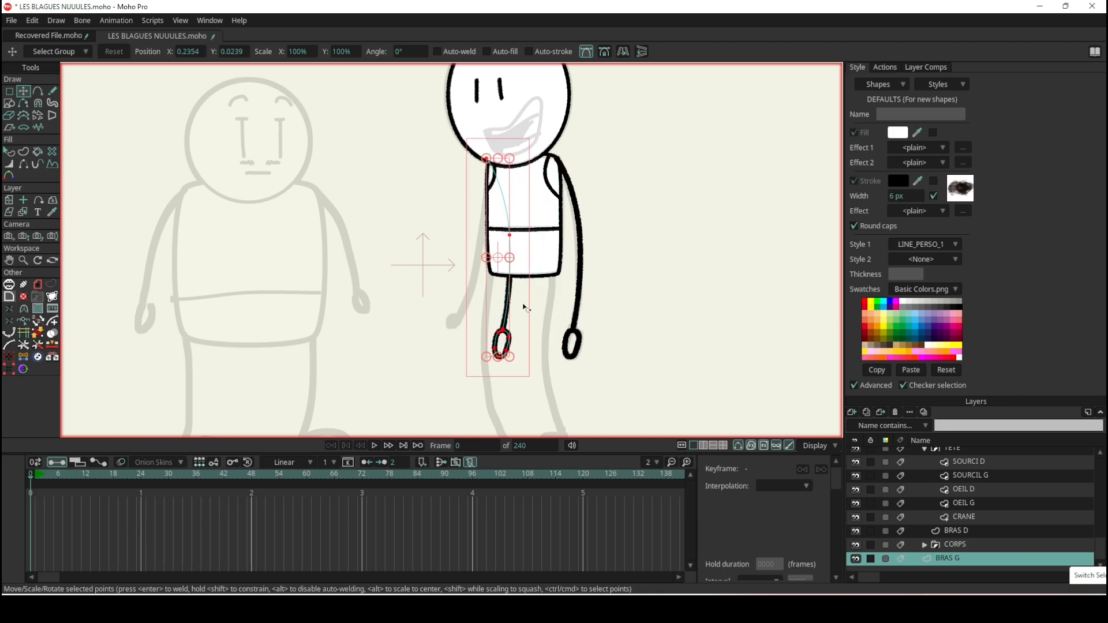
- Rotate the BRAS G arm outward from the torso and nudge it sideways to approximate the reference left arm
scroll(520, 309, "up", 2)
scroll(491, 239, "down", 1)
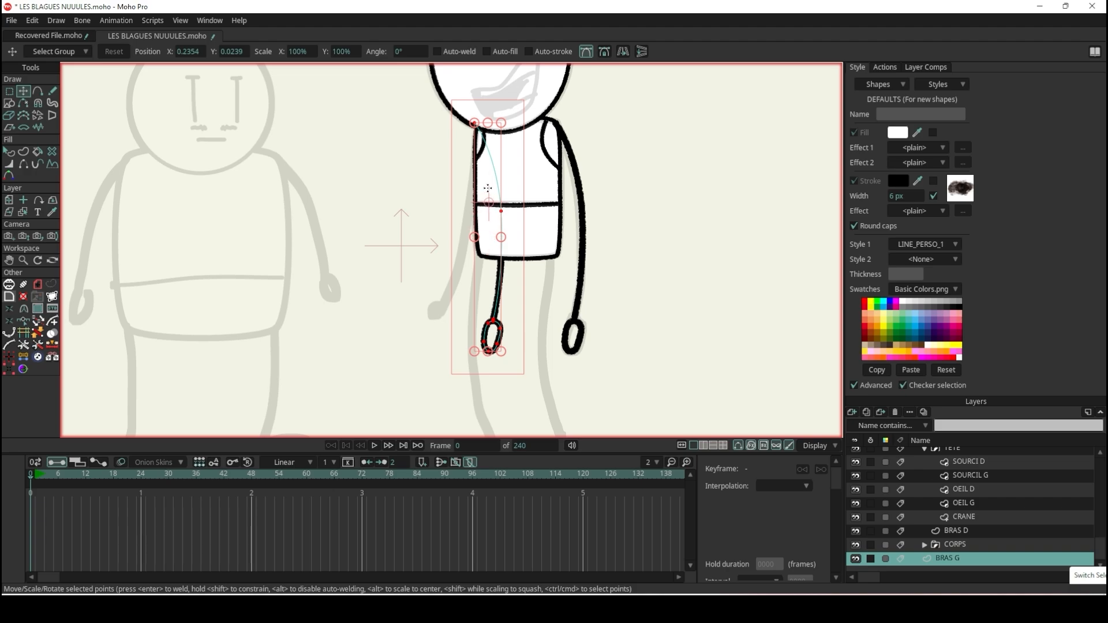
left_click_drag(518, 361, 445, 341)
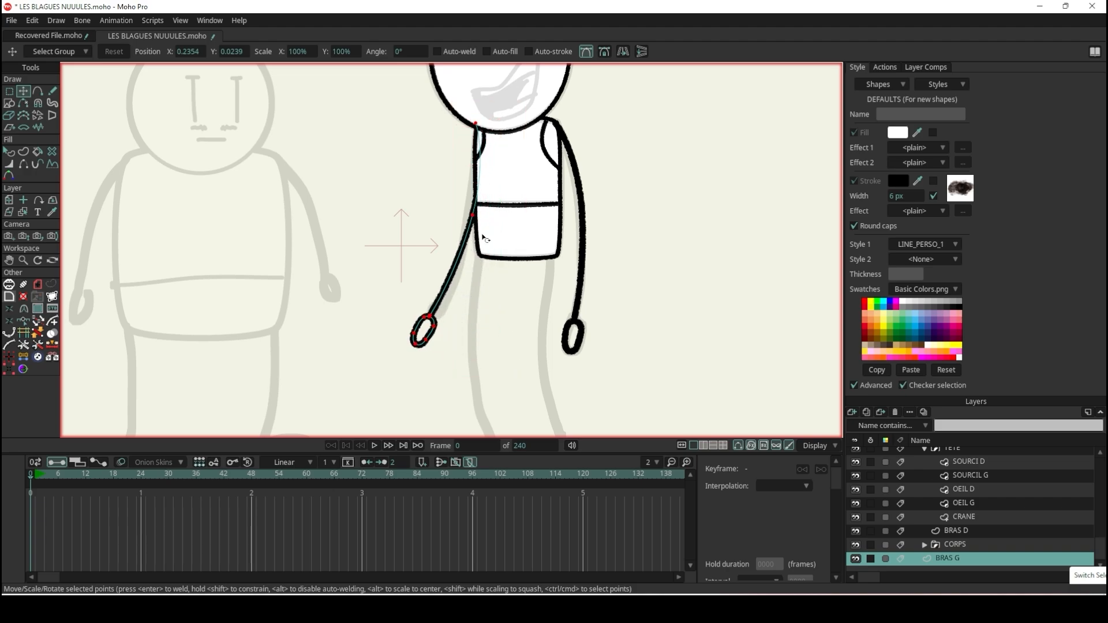
scroll(483, 238, "up", 2)
left_click_drag(456, 235, 445, 227)
scroll(469, 236, "down", 2)
scroll(471, 184, "up", 4)
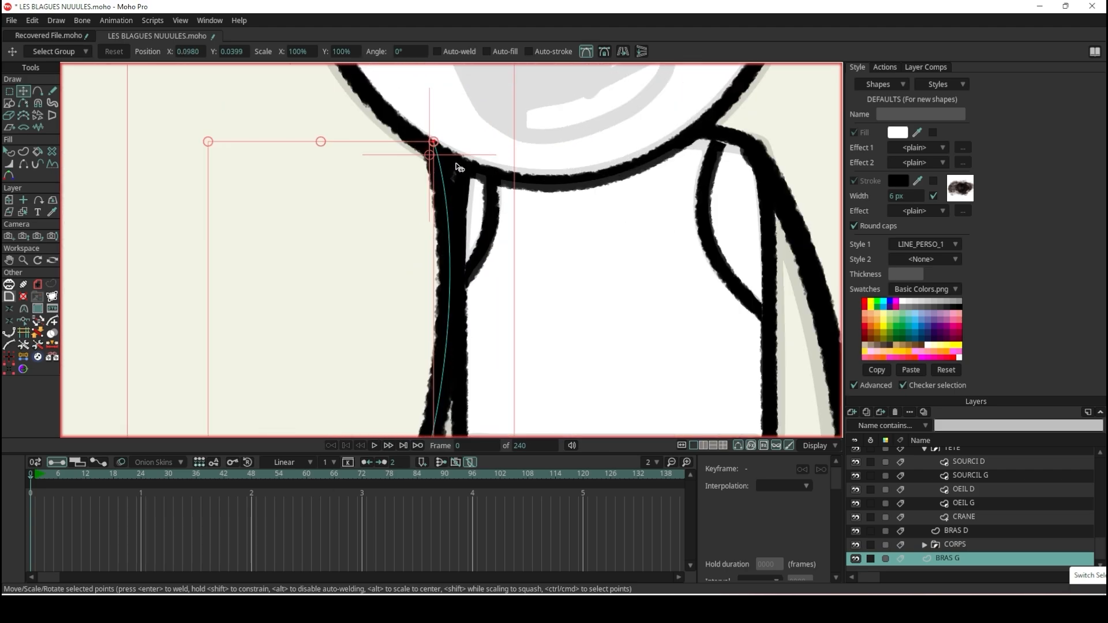
- Move the BRAS G arm's top point to the torso's shoulder corner and straighten its curve with the handle
left_click_drag(437, 146, 462, 180)
left_click_drag(478, 248, 453, 255)
left_click_drag(465, 181, 470, 178)
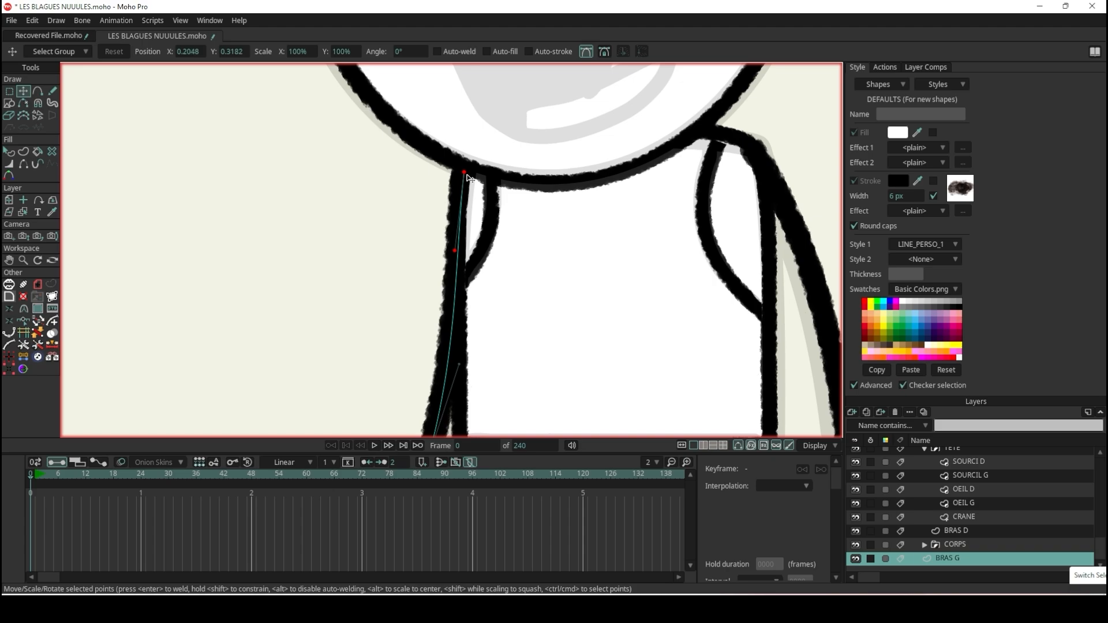
scroll(470, 179, "down", 5)
scroll(468, 203, "up", 5)
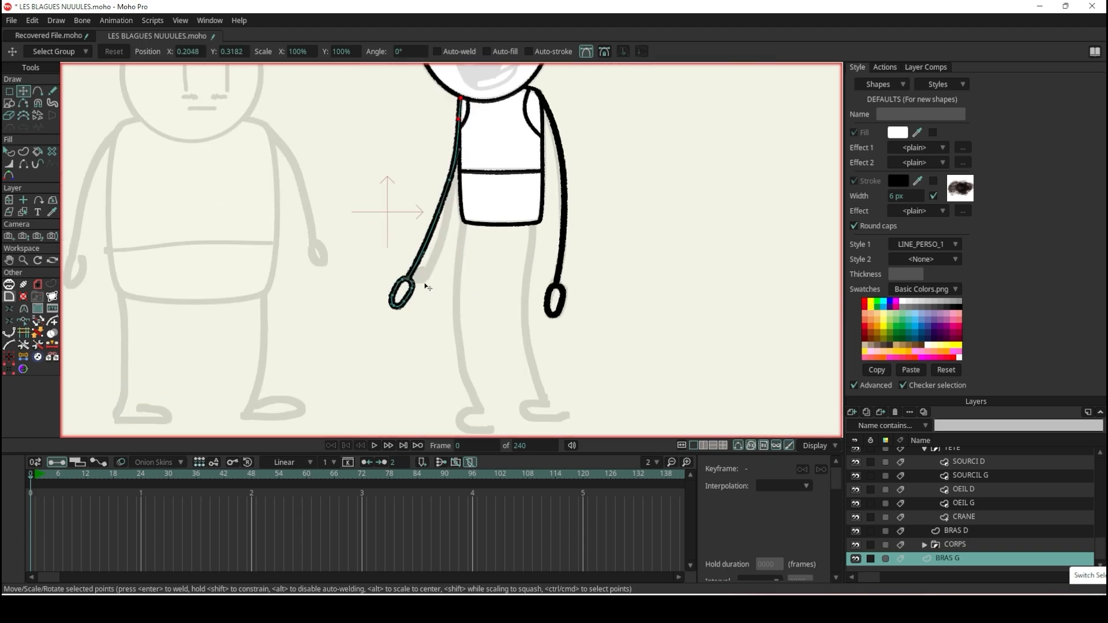
scroll(408, 268, "up", 1)
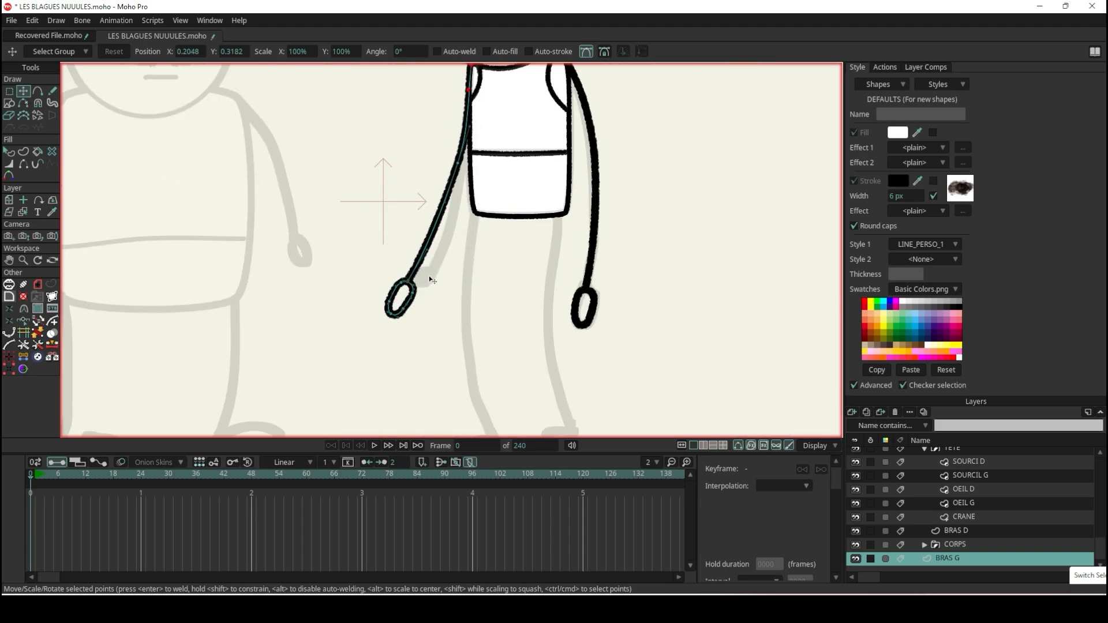
- Move the BRAS G hand up and closer to the torso, then adjust the curve of the arm's middle point beside the torso
left_click(10, 91)
mouse_move(433, 134)
left_mouse_down()
mouse_move(321, 210)
mouse_move(466, 316)
mouse_move(381, 170)
mouse_move(404, 147)
left_mouse_up()
left_click(23, 91)
left_click_drag(387, 270, 429, 240)
left_click(477, 132)
left_click_drag(476, 132, 466, 140)
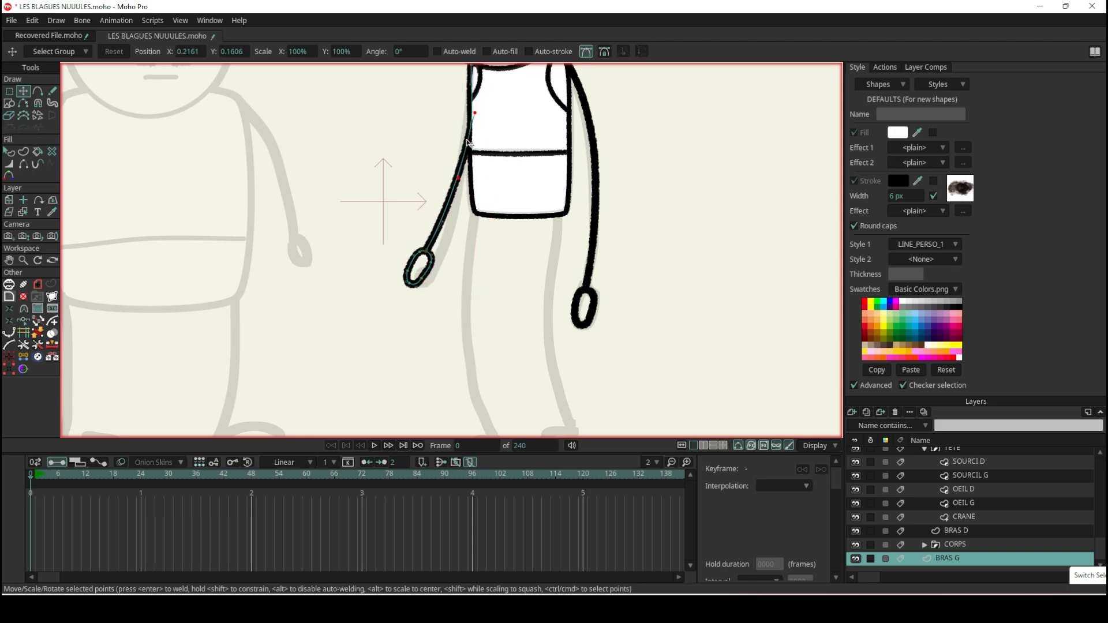
scroll(433, 242, "down", 5)
scroll(453, 226, "up", 6)
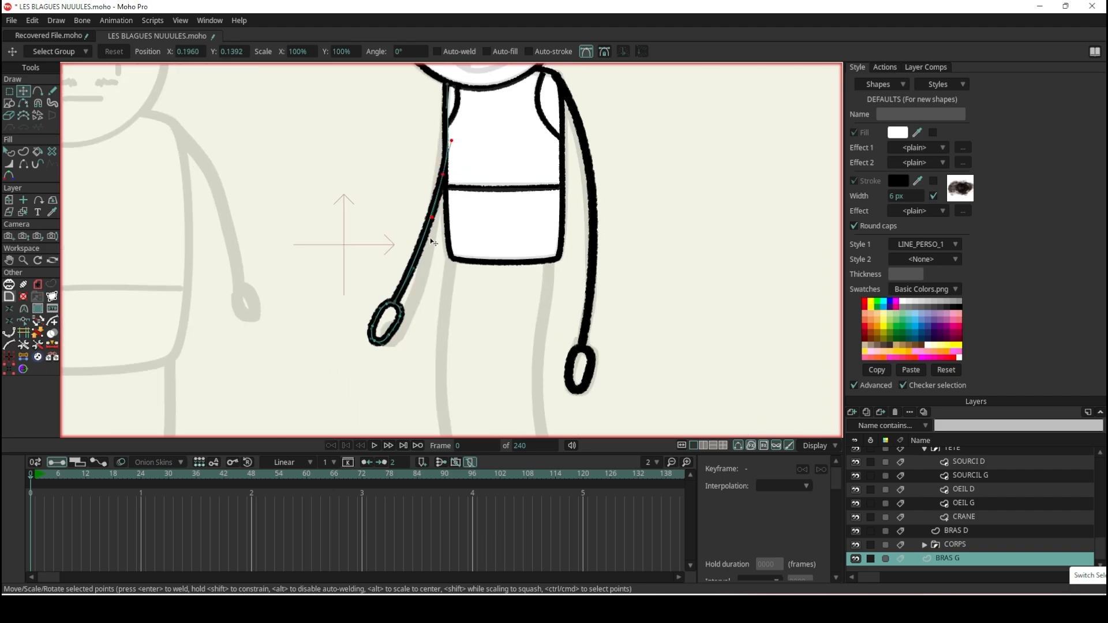
- Shift all the points of the BRAS G hand sideways toward the body to match the reference hand
left_click(9, 92)
mouse_move(307, 231)
left_mouse_down()
mouse_move(410, 349)
mouse_move(424, 226)
mouse_move(323, 230)
left_mouse_up()
left_click(23, 92)
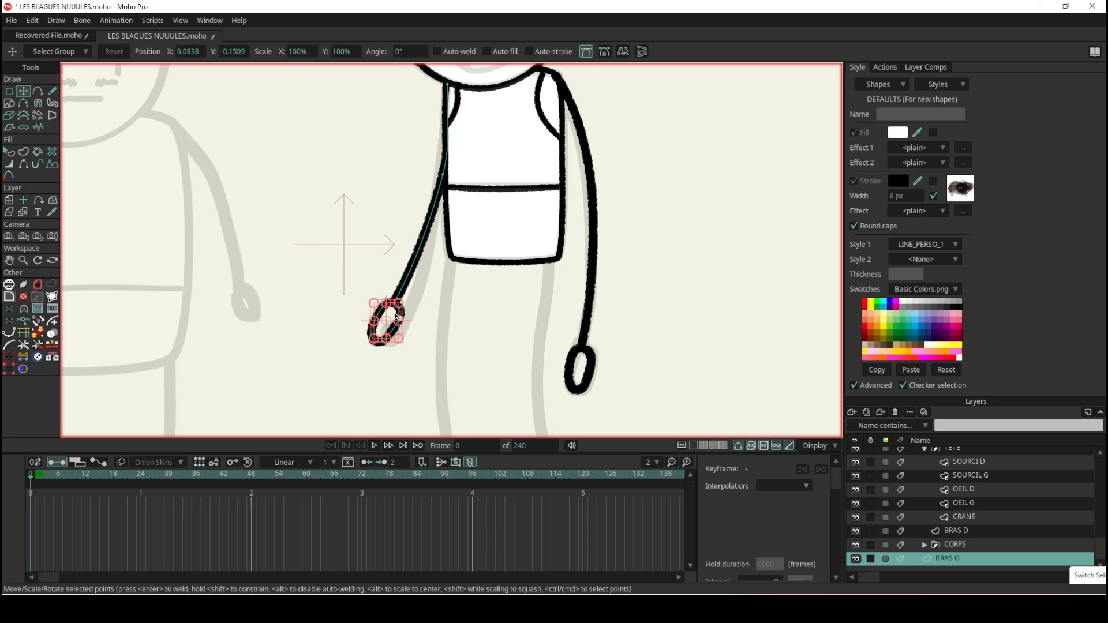
left_click_drag(395, 318, 413, 316)
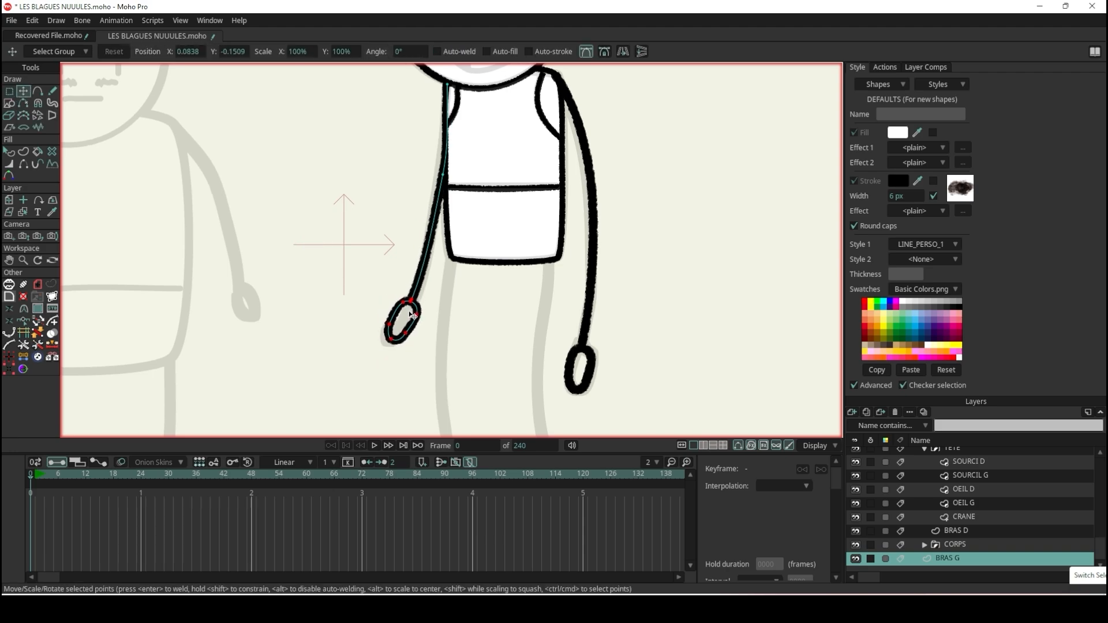
scroll(475, 276, "down", 6)
scroll(514, 292, "up", 4)
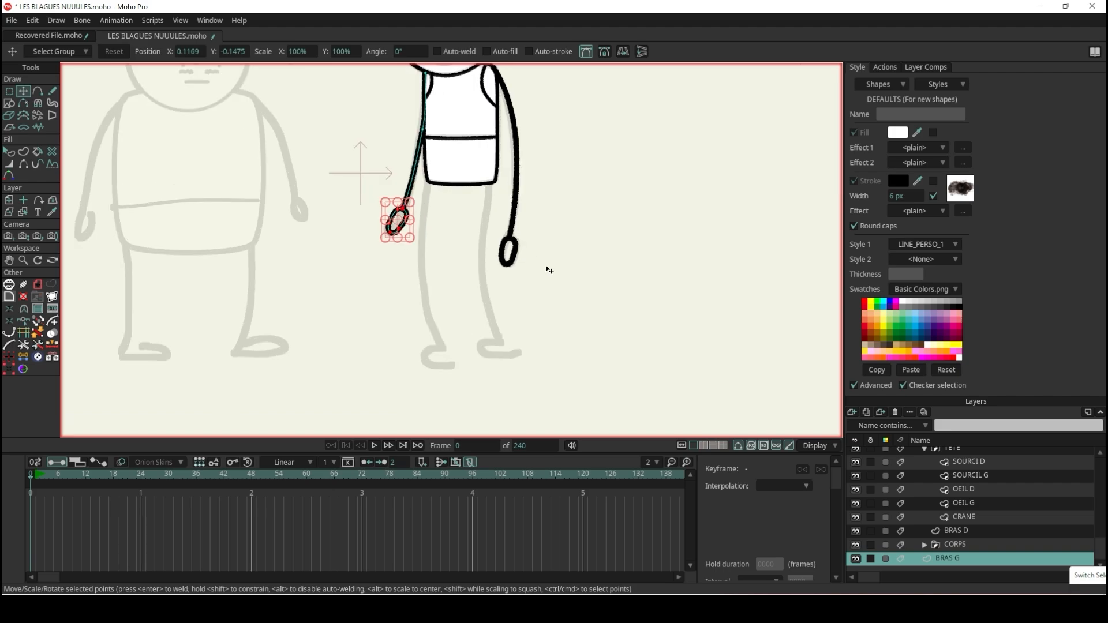
scroll(558, 235, "down", 4)
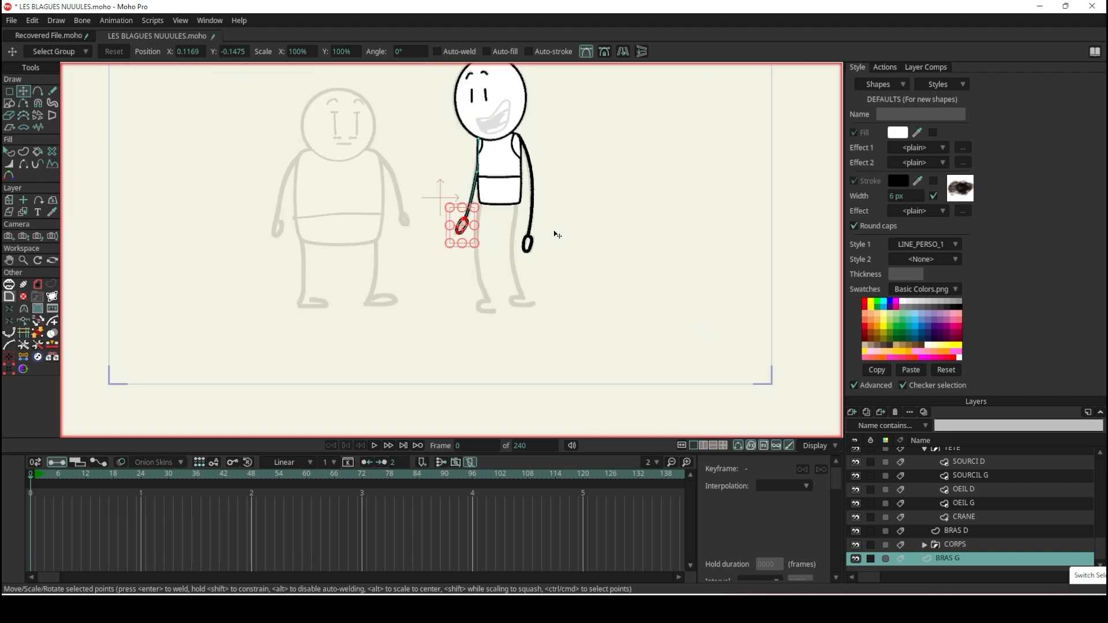
scroll(549, 200, "up", 4)
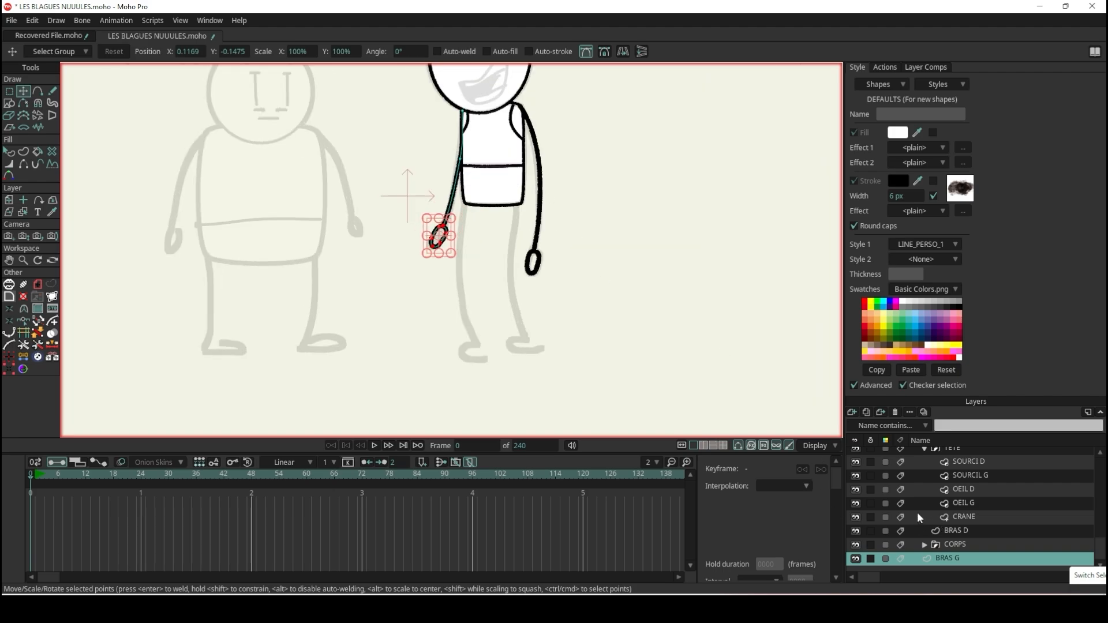
- Add a vector layer named PIED D below BRAS G and activate the Freehand drawing tool
left_click(852, 411)
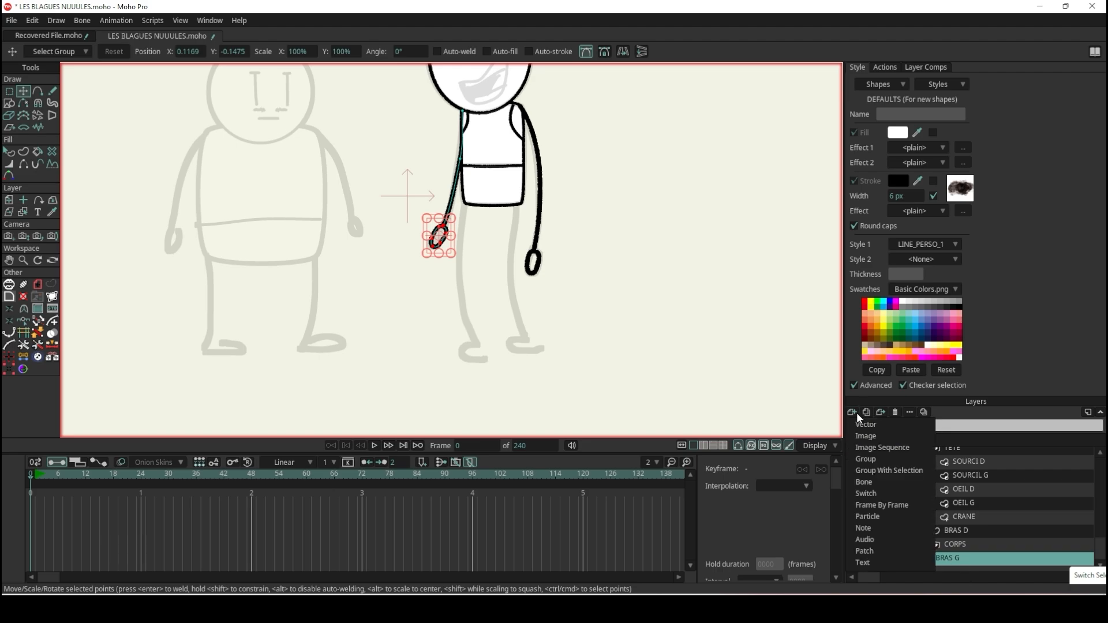
left_click(864, 425)
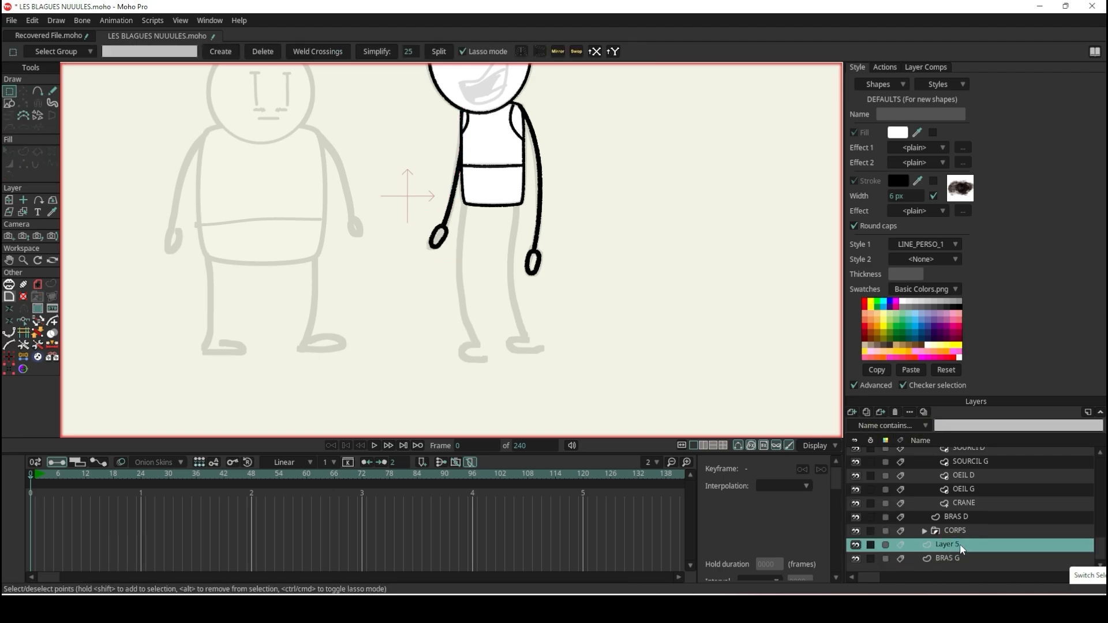
left_click_drag(961, 559, 967, 564)
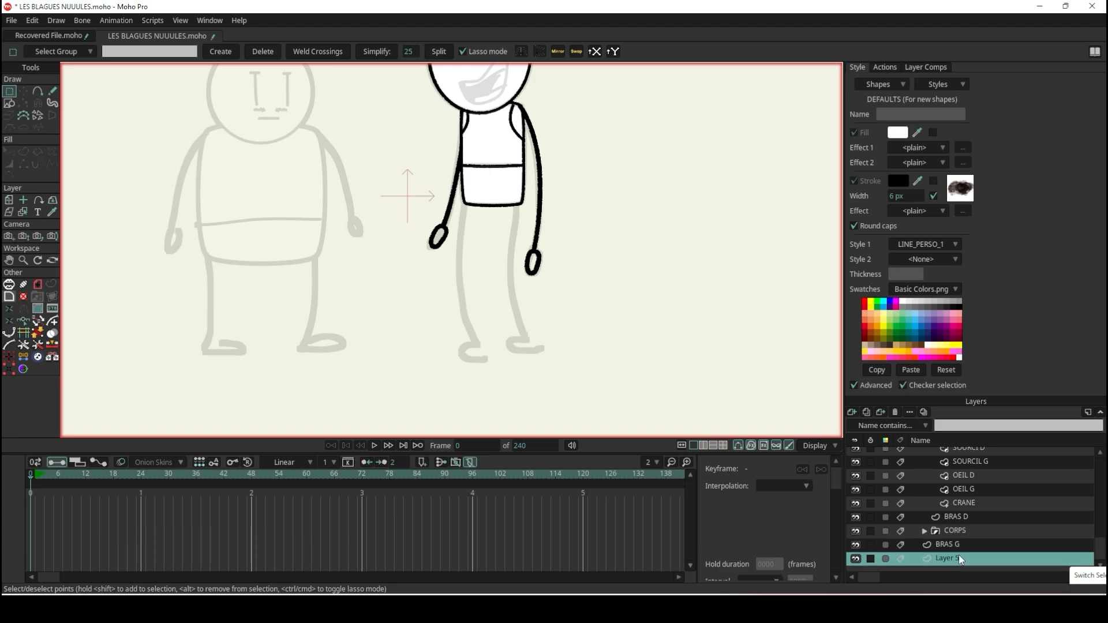
double_click(958, 557)
type("PIED D")
key("Return")
left_click(52, 92)
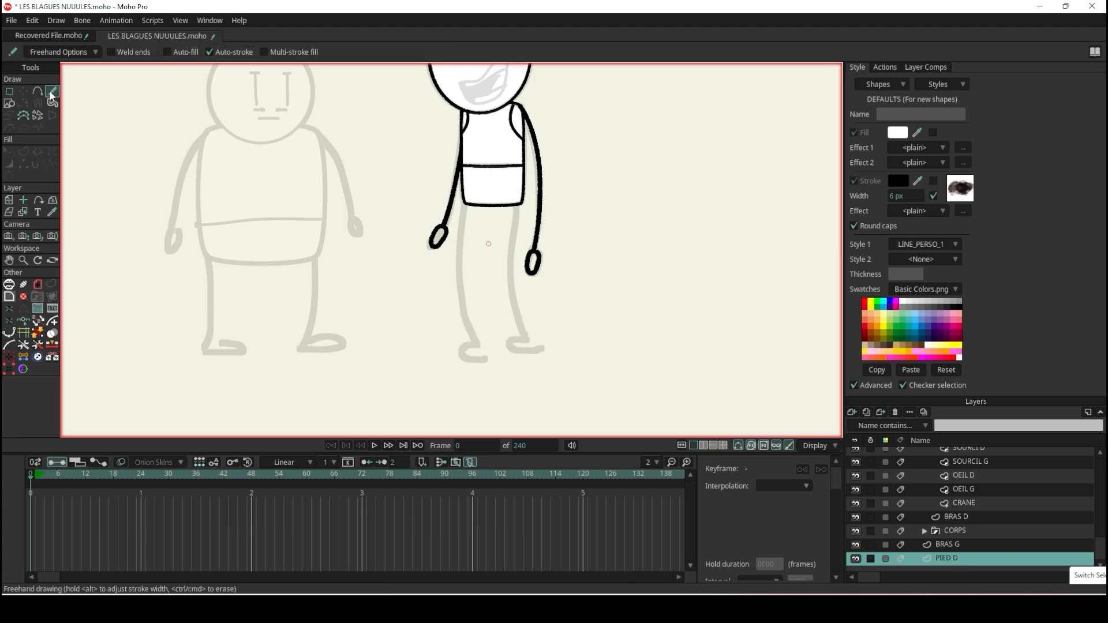
scroll(512, 300, "up", 3)
mouse_move(525, 111)
left_mouse_down()
mouse_move(490, 255)
mouse_move(511, 347)
left_mouse_up()
key("ctrl+z")
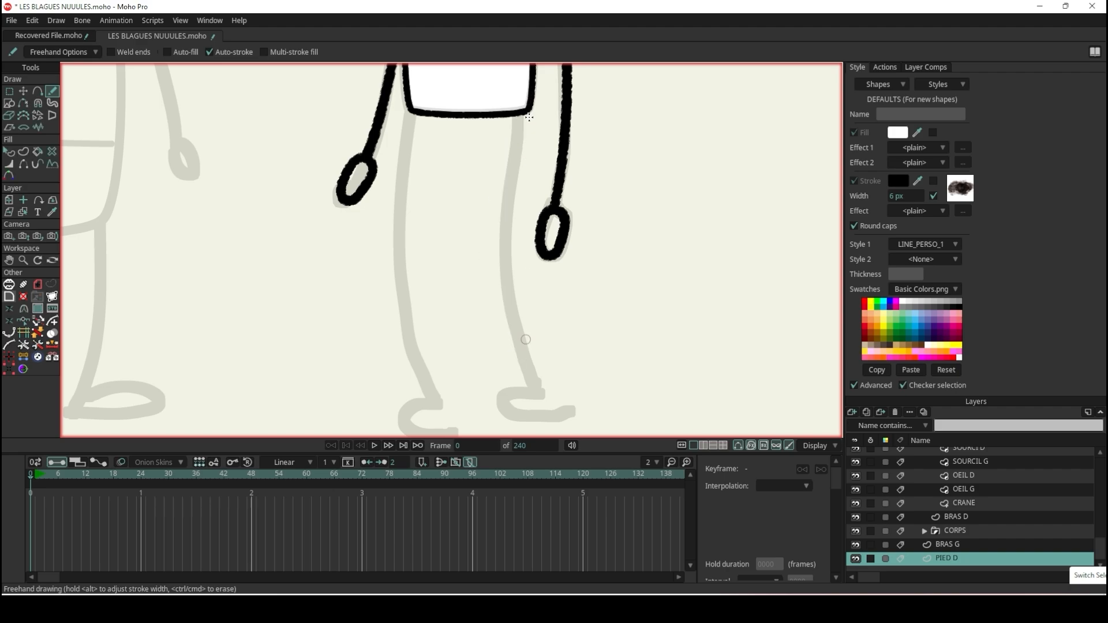
mouse_move(526, 110)
left_mouse_down()
mouse_move(503, 299)
mouse_move(541, 429)
left_mouse_up()
key("ctrl+z")
- Draw a freehand leg stroke on PIED D from the torso's lower corner below BRAS G to the ankle, following the reference leg
scroll(438, 205, "down", 3)
scroll(437, 205, "down", 2)
scroll(442, 308, "up", 3)
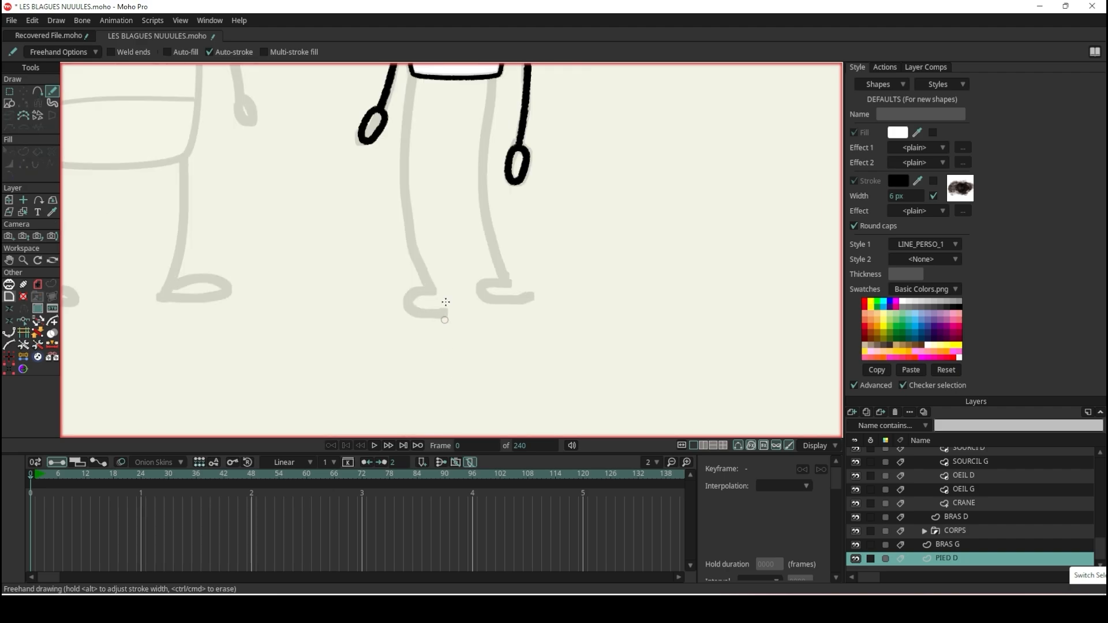
mouse_move(416, 77)
left_mouse_down()
mouse_move(407, 218)
mouse_move(435, 302)
left_mouse_up()
scroll(443, 303, "down", 2)
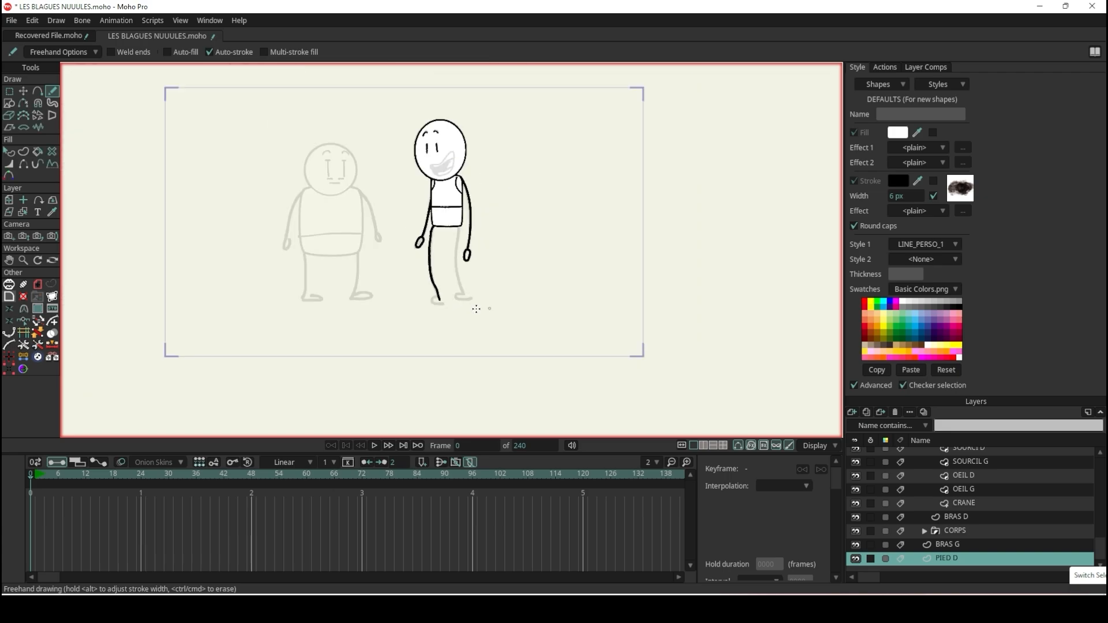
scroll(451, 310, "up", 5)
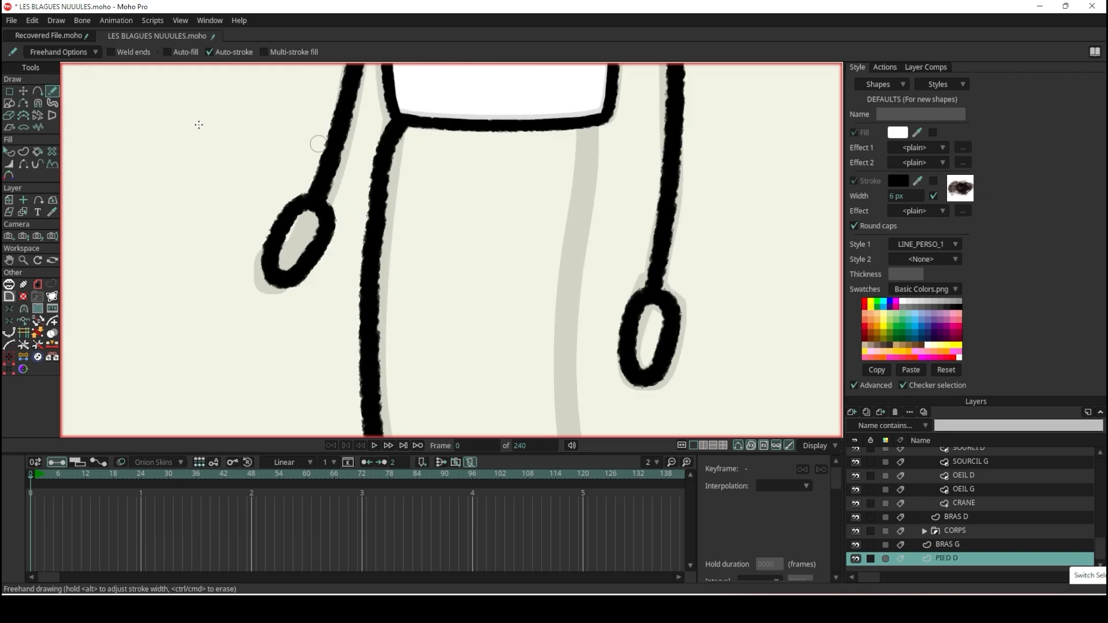
- Delete the extra point in the upper part of the leg and smooth the curve with the hip point's handle
left_click(26, 91)
scroll(372, 282, "up", 2)
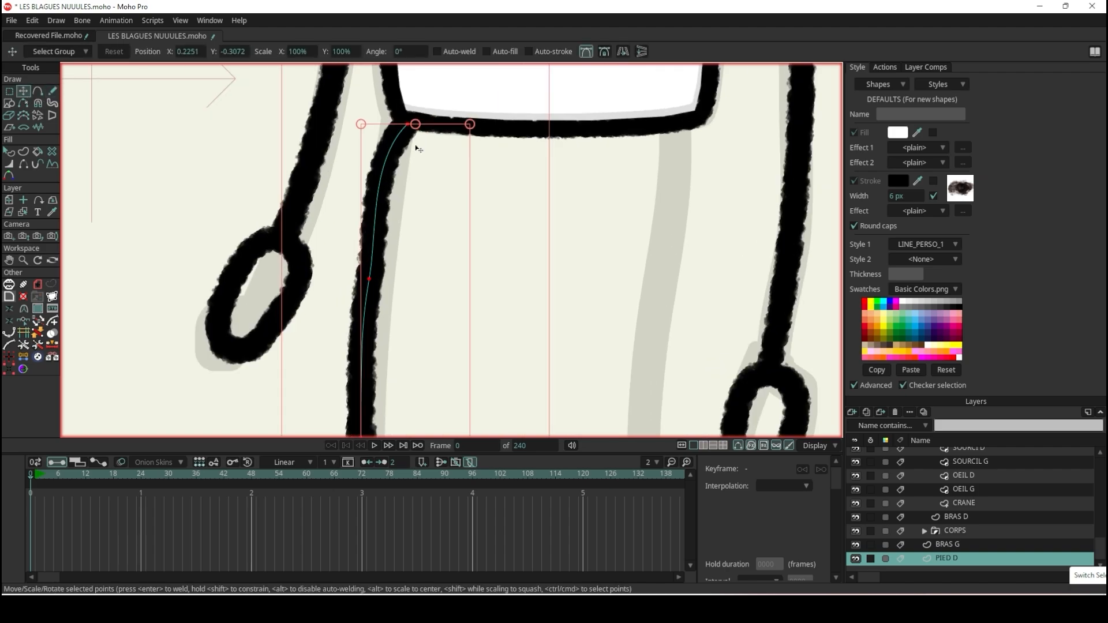
left_click(371, 281)
key("Delete")
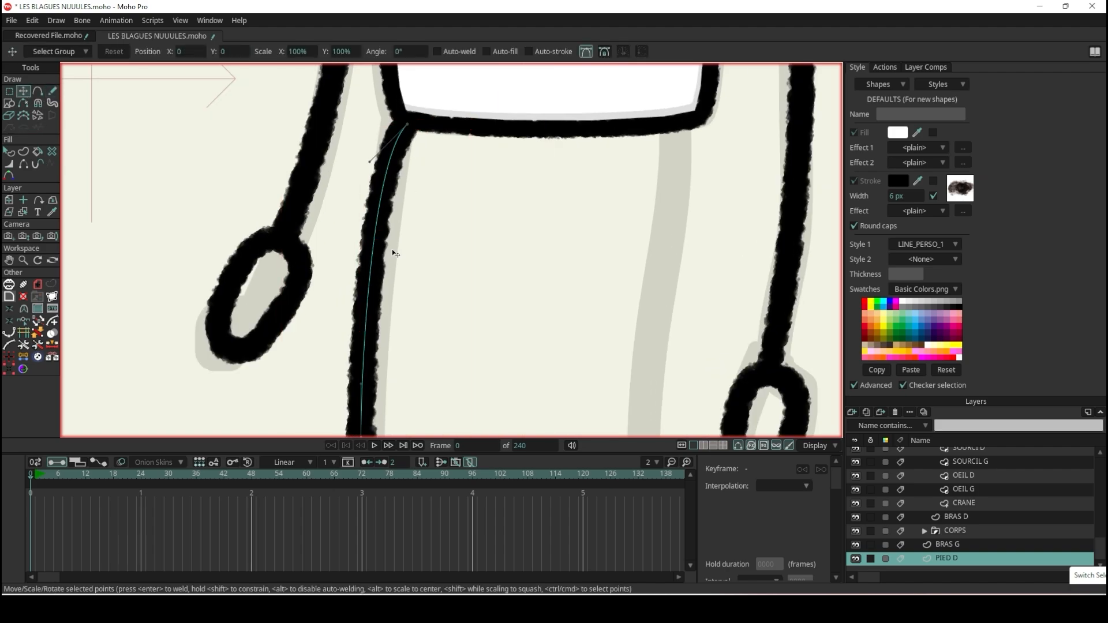
left_click_drag(408, 124, 371, 242)
scroll(371, 243, "down", 4)
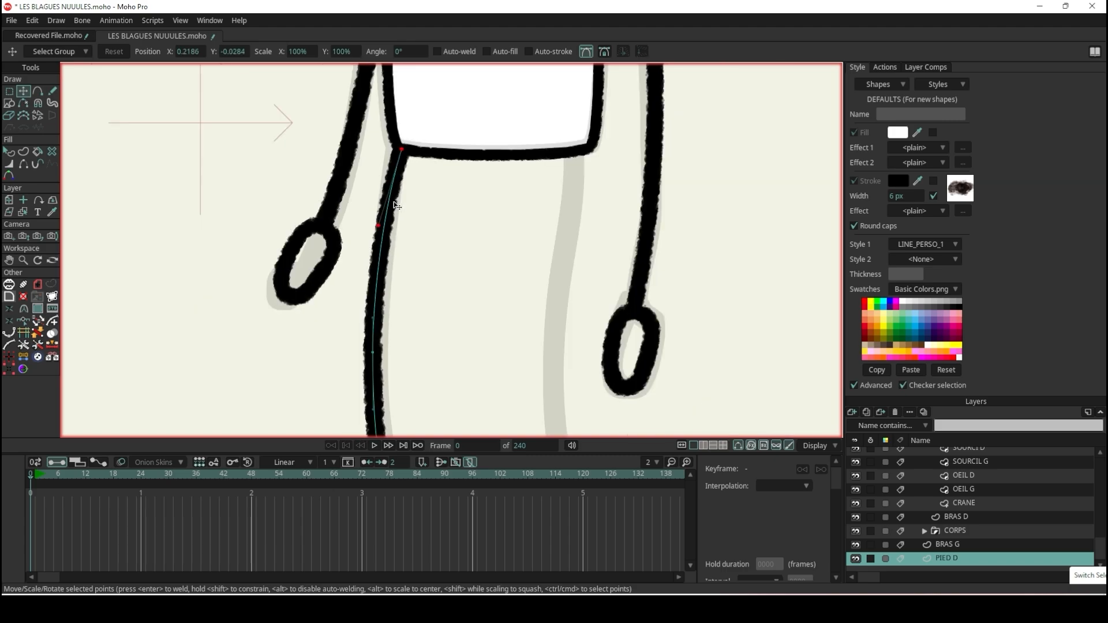
- Delete the extra points of the leg stroke between mid-leg and ankle
scroll(396, 264, "up", 5)
left_click_drag(365, 156, 366, 158)
left_click_drag(374, 302, 380, 321)
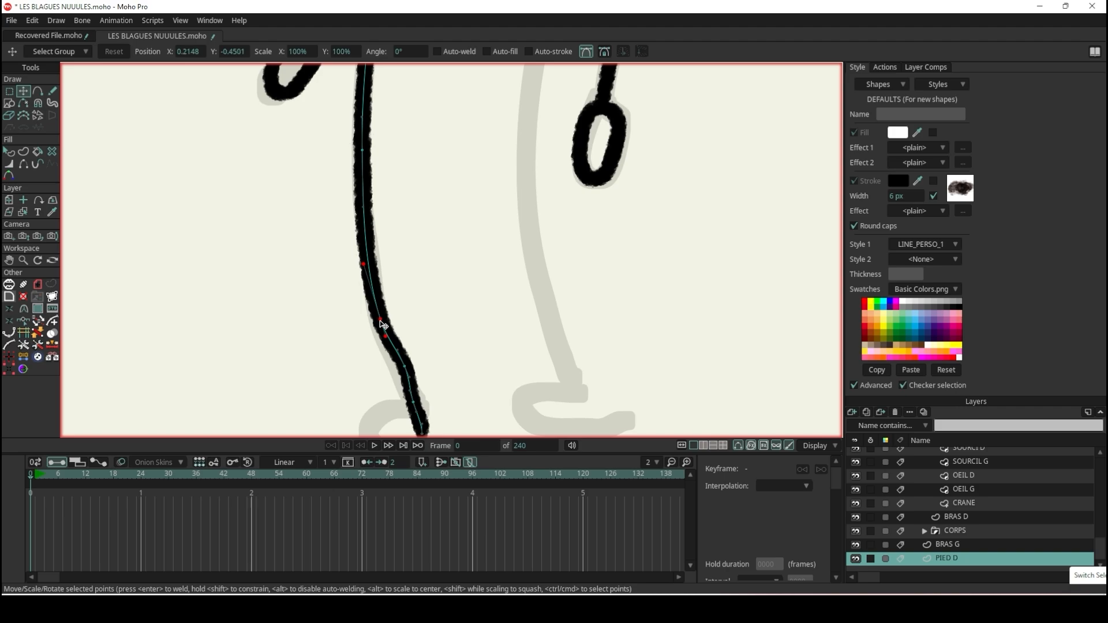
key("Delete")
mouse_move(404, 369)
left_mouse_down()
mouse_move(410, 396)
mouse_move(397, 368)
mouse_move(413, 395)
mouse_move(406, 377)
left_mouse_up()
key("Delete")
key("Delete")
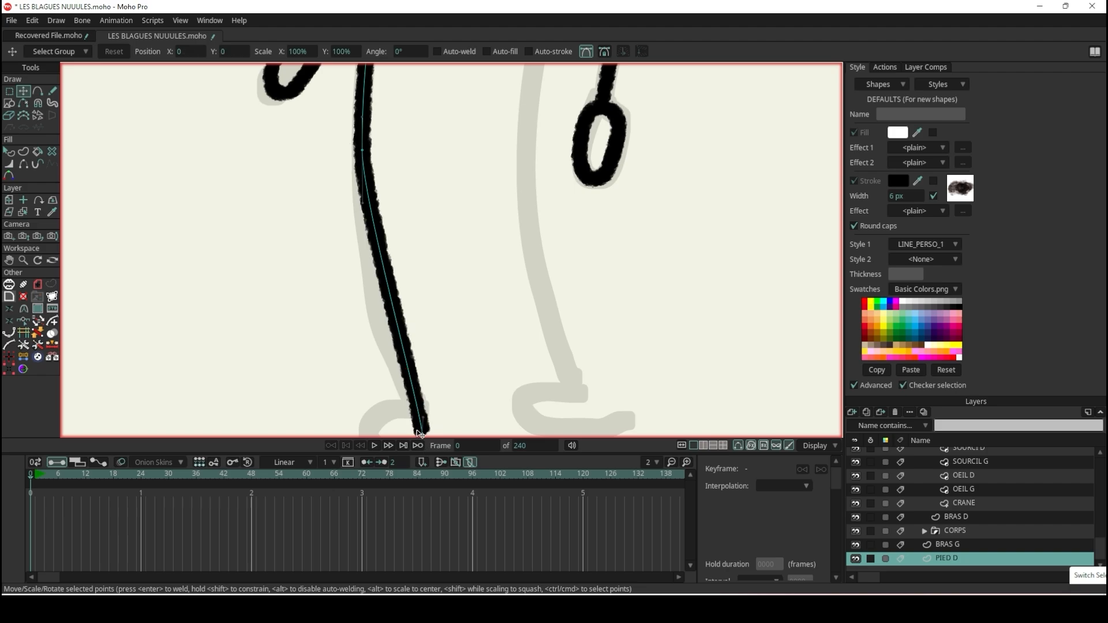
- Bend the lower leg into a smooth curve along the reference using the ankle point's handle
scroll(425, 345, "down", 5)
scroll(422, 365, "up", 5)
left_click_drag(406, 354, 372, 261)
scroll(420, 293, "down", 5)
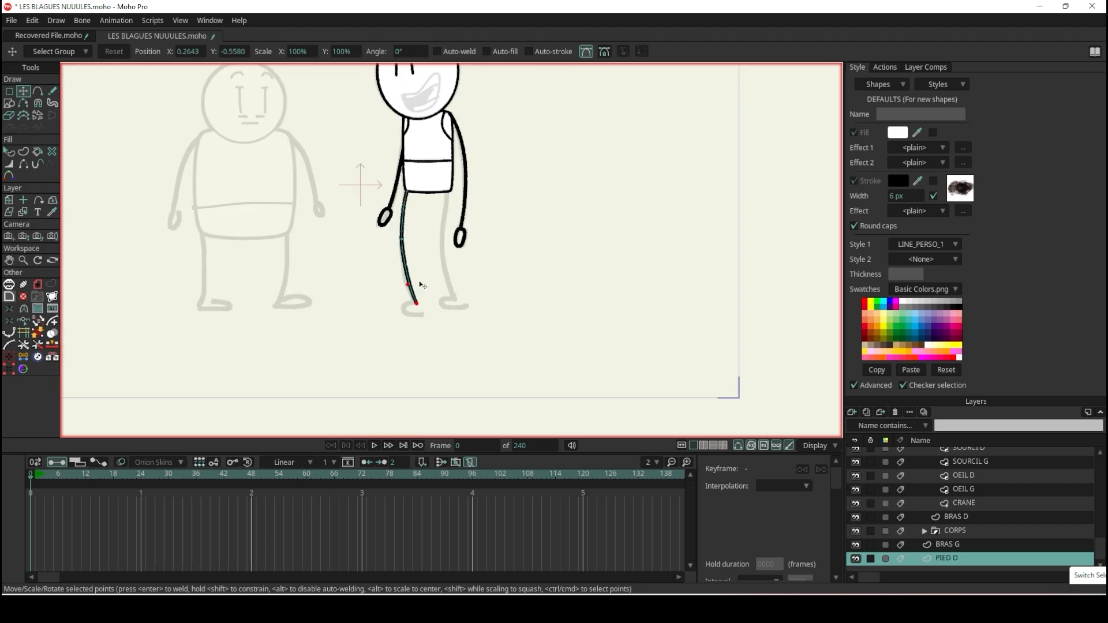
scroll(422, 286, "up", 8)
scroll(420, 272, "down", 5)
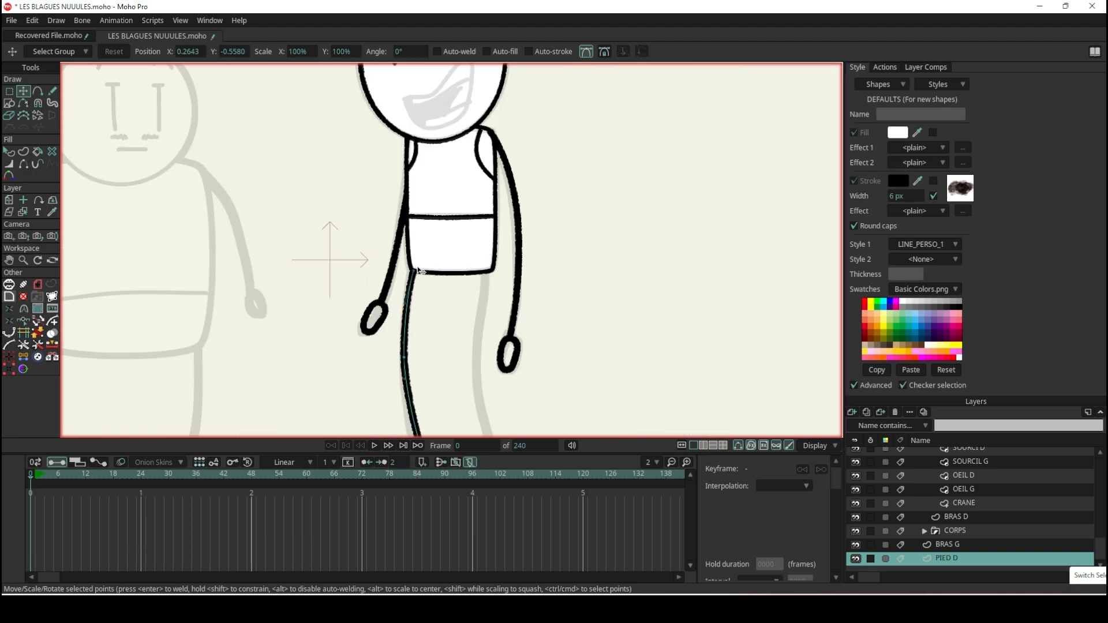
scroll(431, 312, "down", 5)
scroll(439, 320, "up", 8)
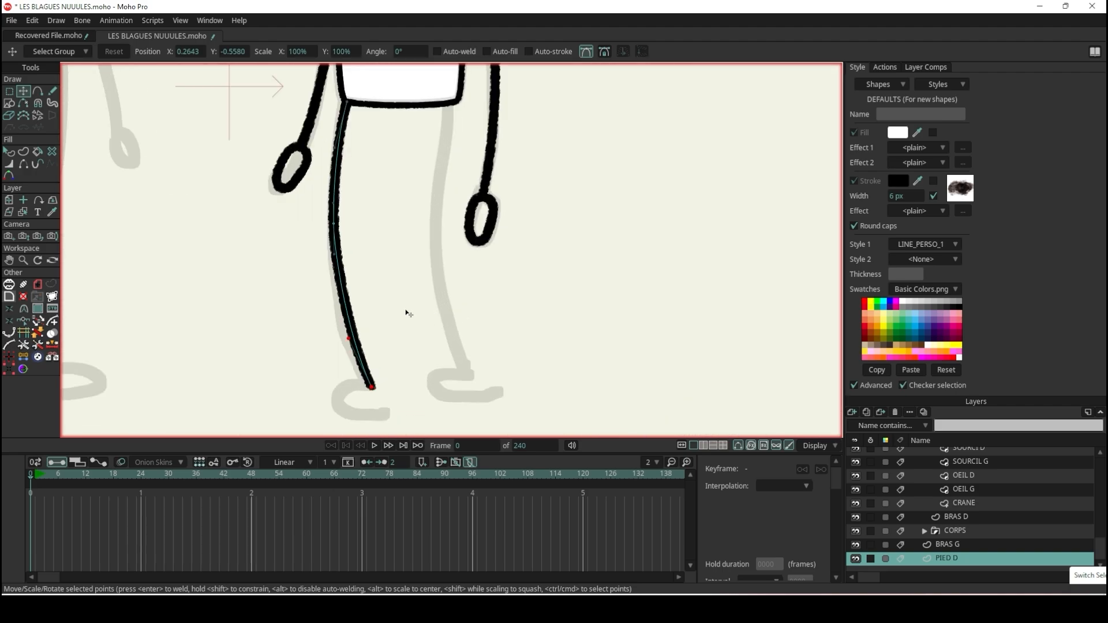
scroll(386, 378, "down", 3)
scroll(354, 364, "up", 5)
scroll(359, 381, "down", 4)
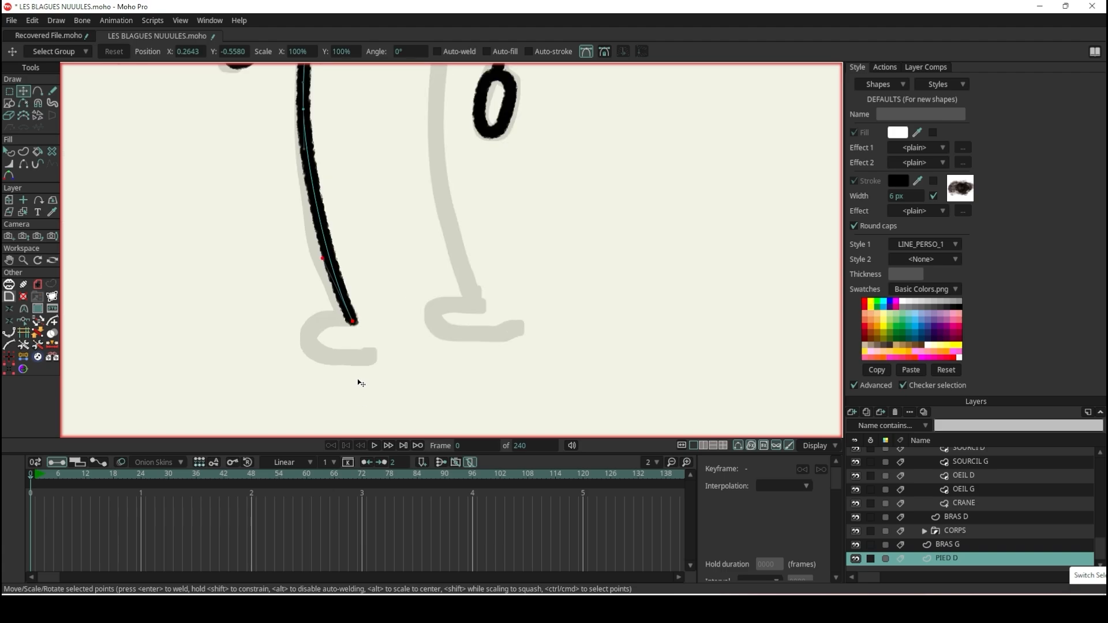
- Draw the hook-shaped foot freehand on PIED D, starting from the end of the leg at the ankle
scroll(237, 264, "up", 4)
left_click(52, 90)
scroll(351, 337, "up", 3)
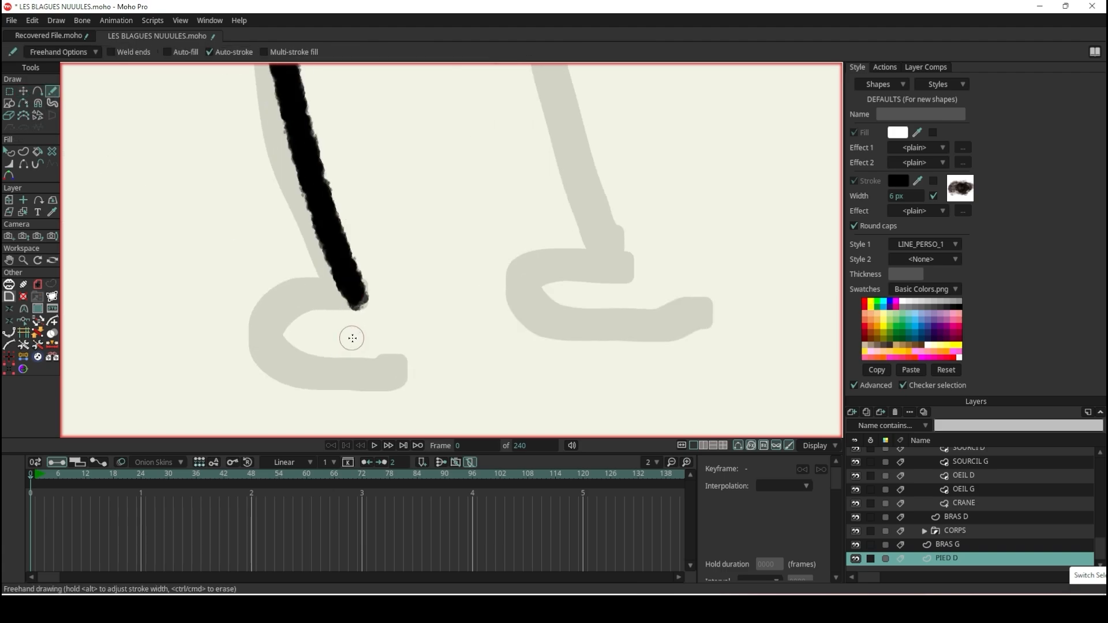
mouse_move(361, 295)
left_mouse_down()
mouse_move(255, 297)
mouse_move(235, 317)
mouse_move(245, 345)
mouse_move(297, 365)
mouse_move(385, 363)
left_mouse_up()
scroll(370, 327, "down", 5)
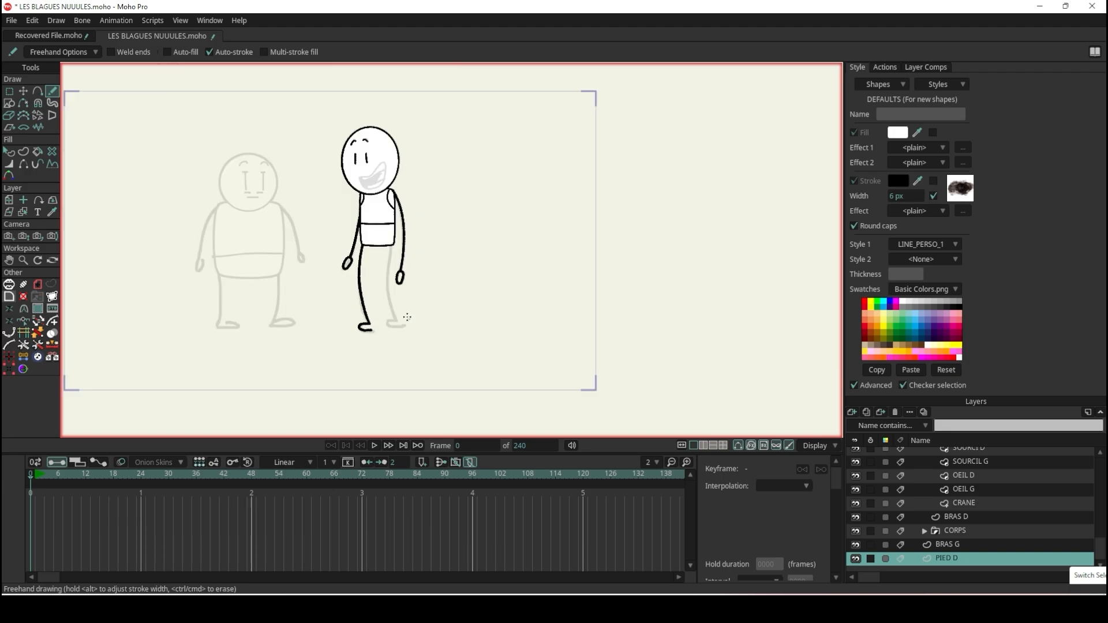
scroll(407, 317, "up", 4)
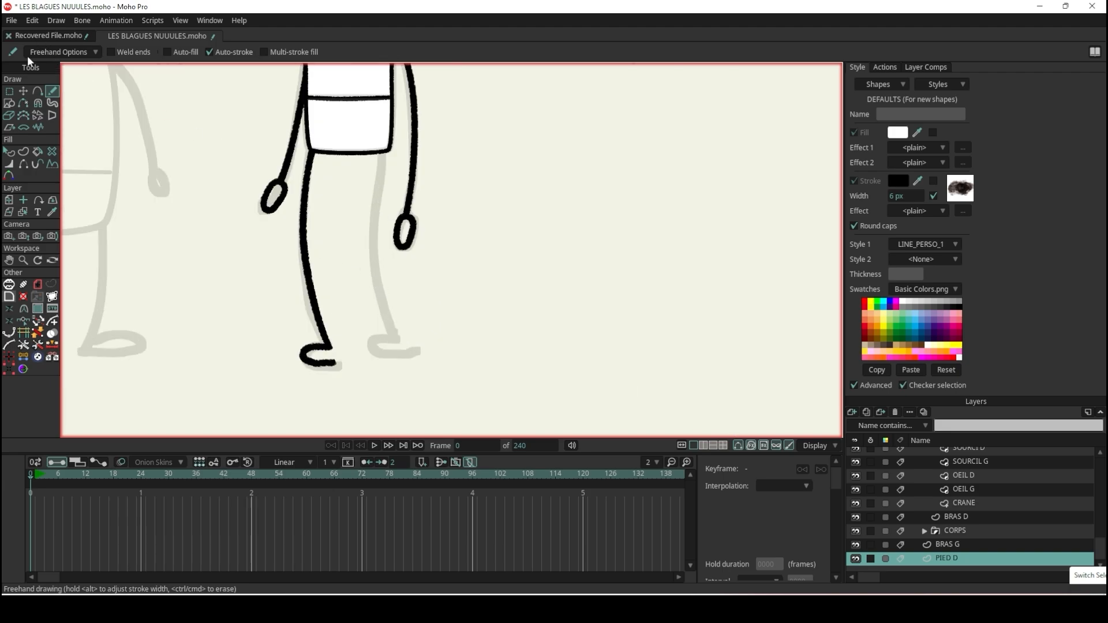
- Duplicate the PIED D layer and name the copy PIED G
left_click(23, 91)
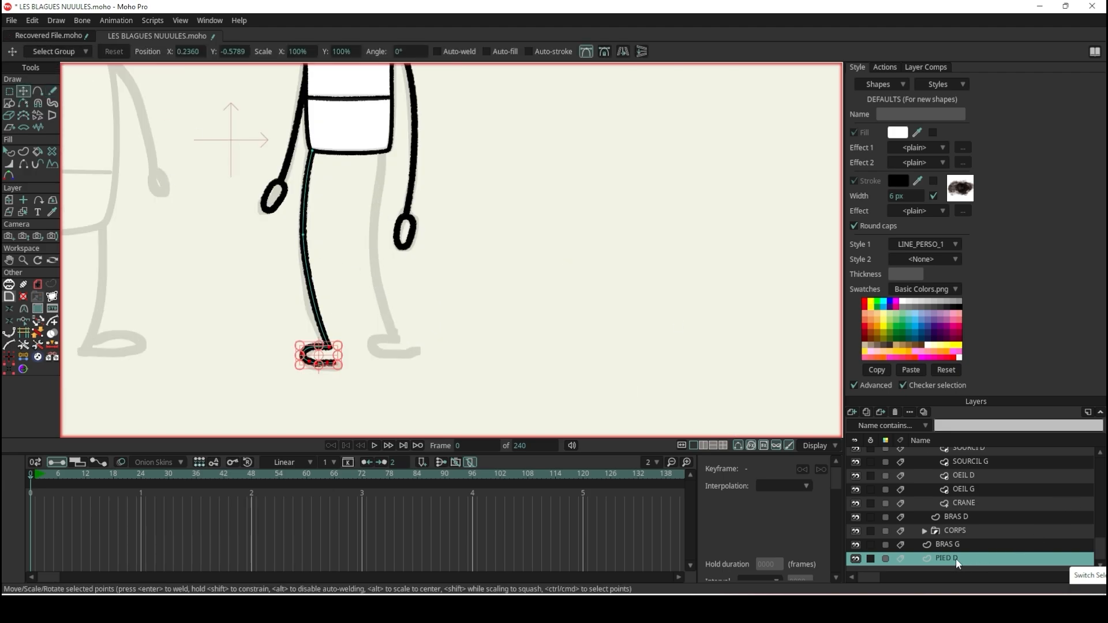
left_click(868, 411)
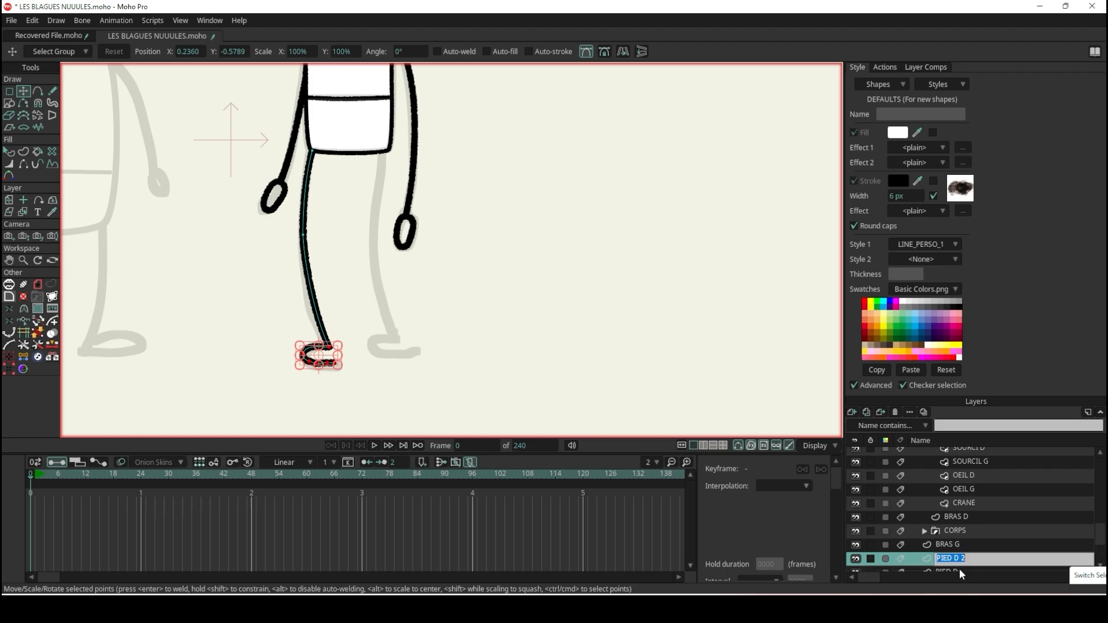
left_click_drag(954, 559, 974, 558)
type("G")
key("Return")
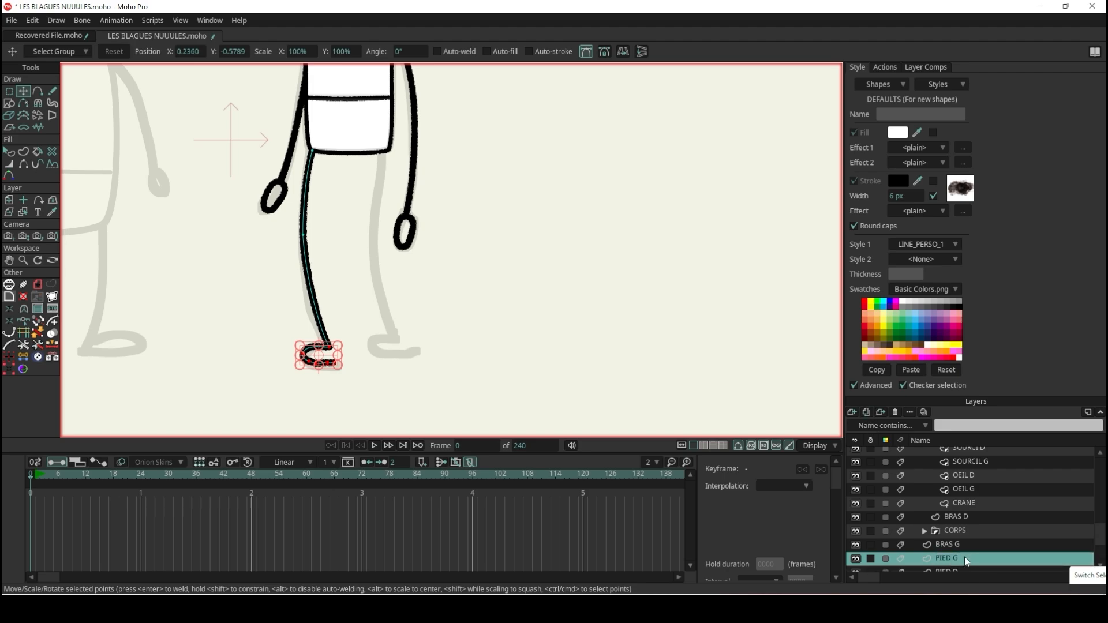
- Move the whole PIED D layer sideways so its leg meets the opposite lower corner of the torso over the other reference leg
left_click(968, 572)
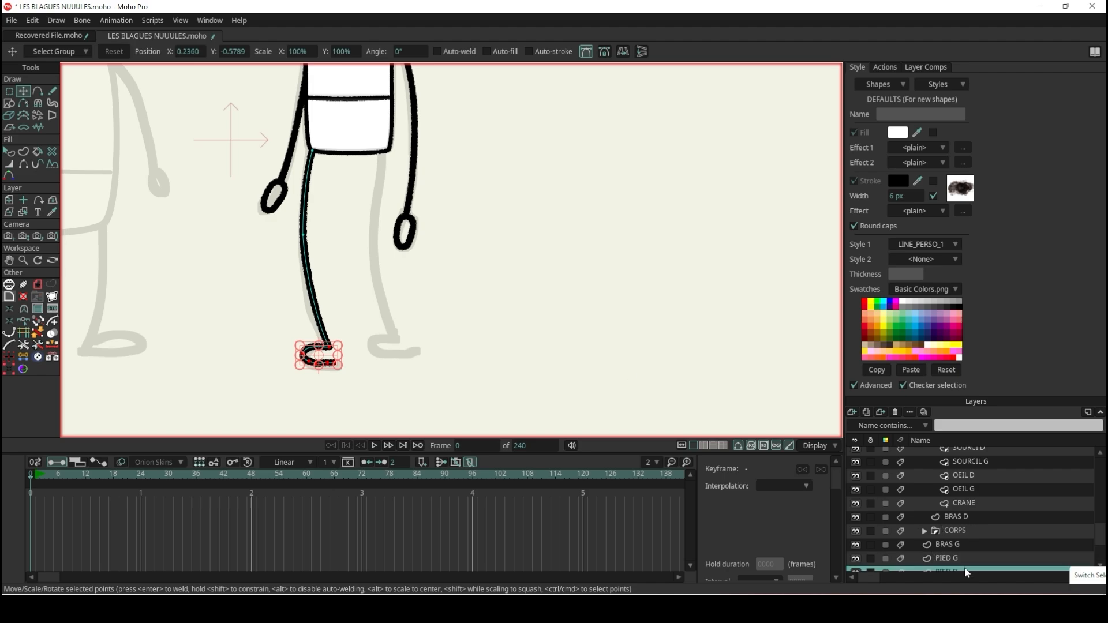
left_click(10, 200)
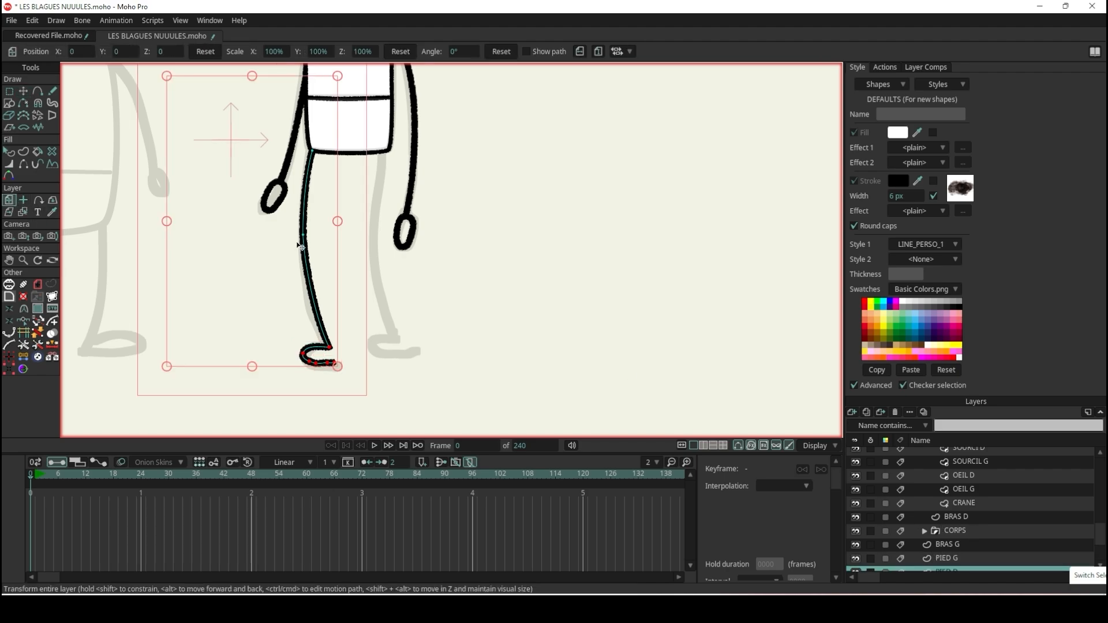
left_click_drag(329, 241, 373, 248)
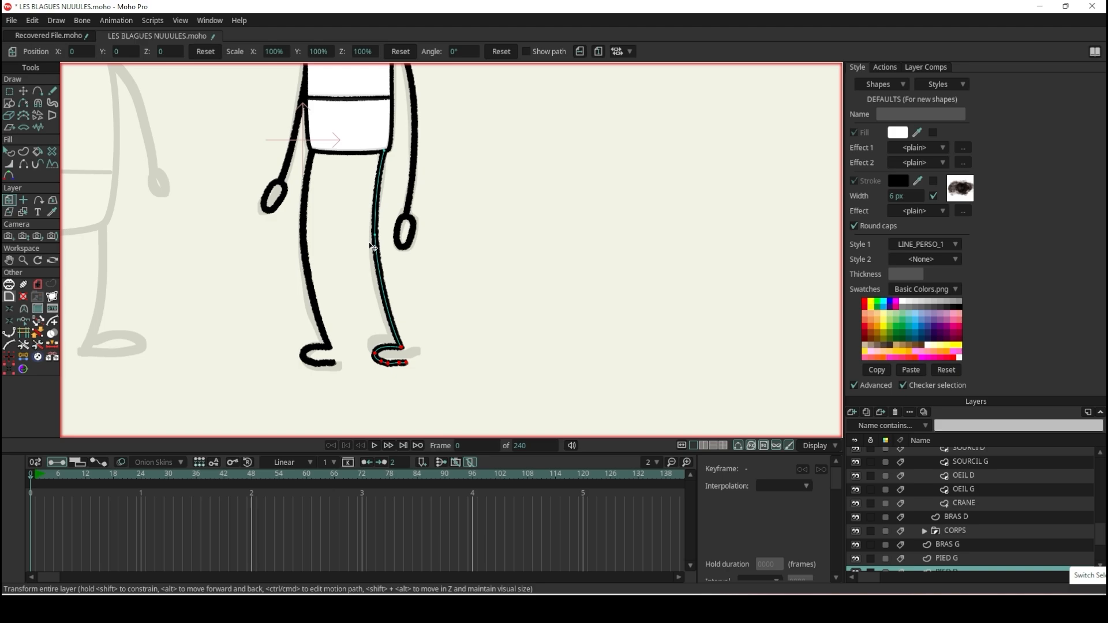
left_click(9, 151)
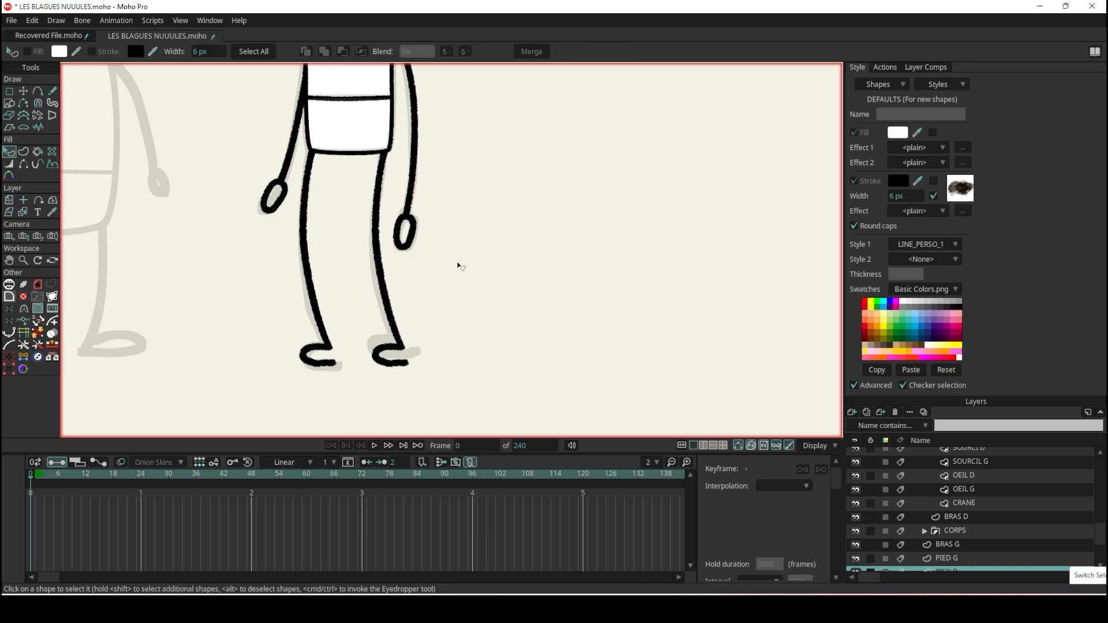
scroll(637, 242, "down", 7)
scroll(615, 201, "up", 5)
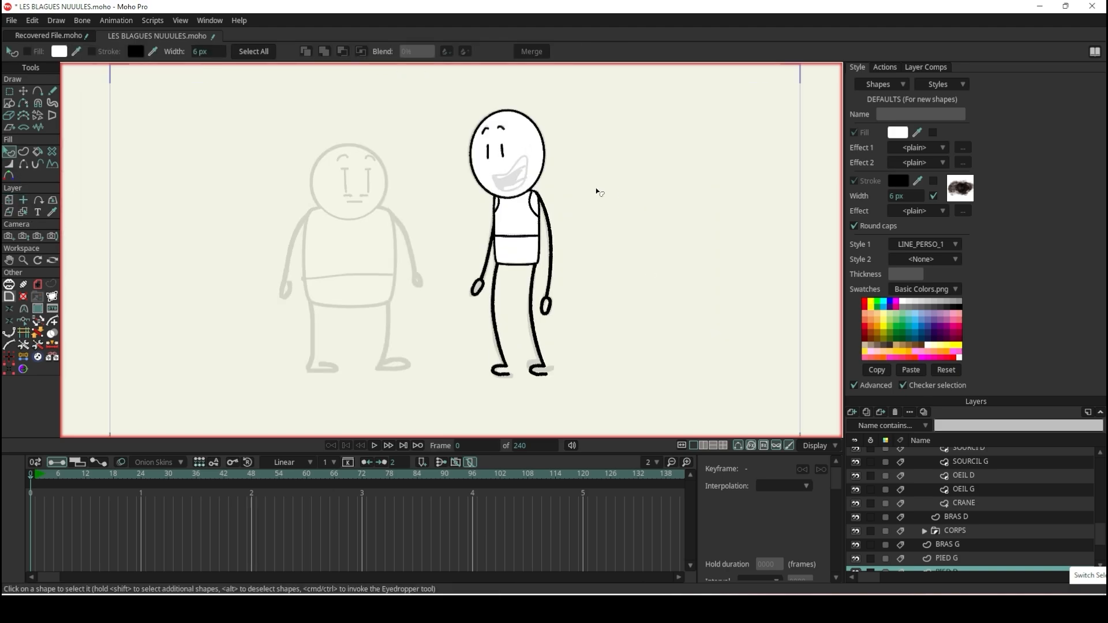
- Hide the REF sketch group to view the inked character on its own
scroll(1004, 493, "up", 3)
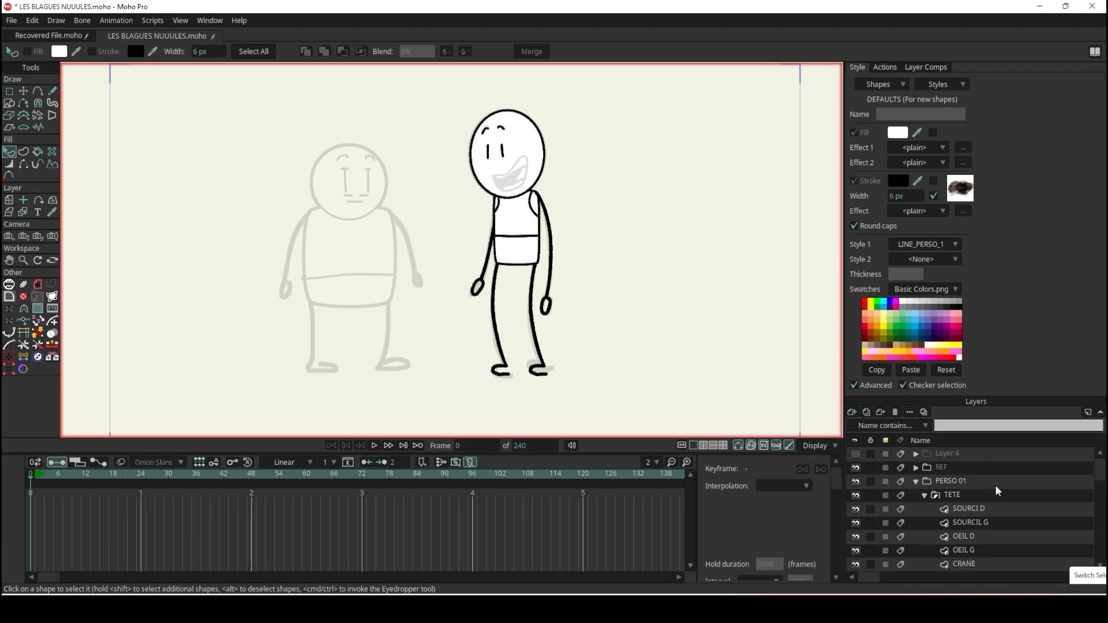
left_click(856, 468)
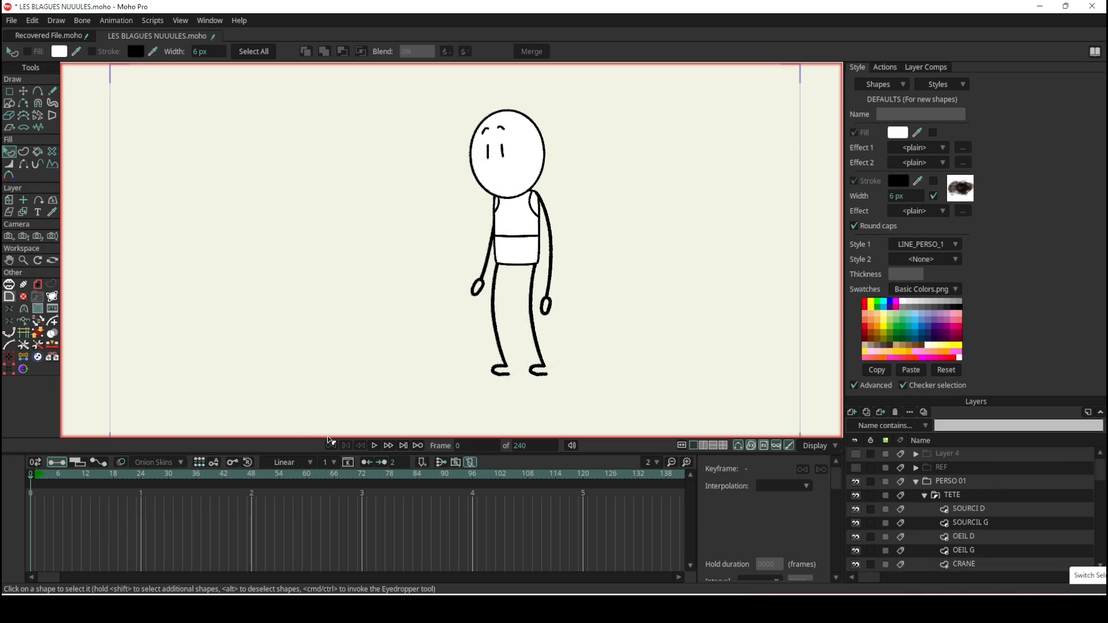
left_click(374, 446)
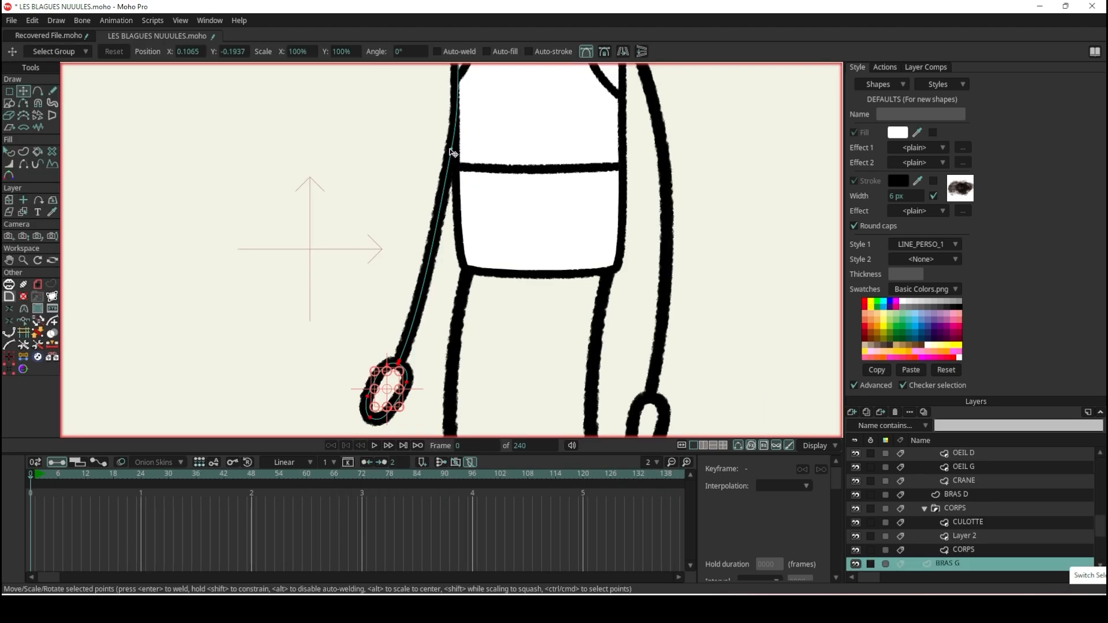
left_click_drag(450, 149, 441, 186)
key("ctrl+z")
key("ctrl+z")
- Examine the inked character's line joins and overall proportions, both close up and as a full figure
scroll(440, 183, "down", 9)
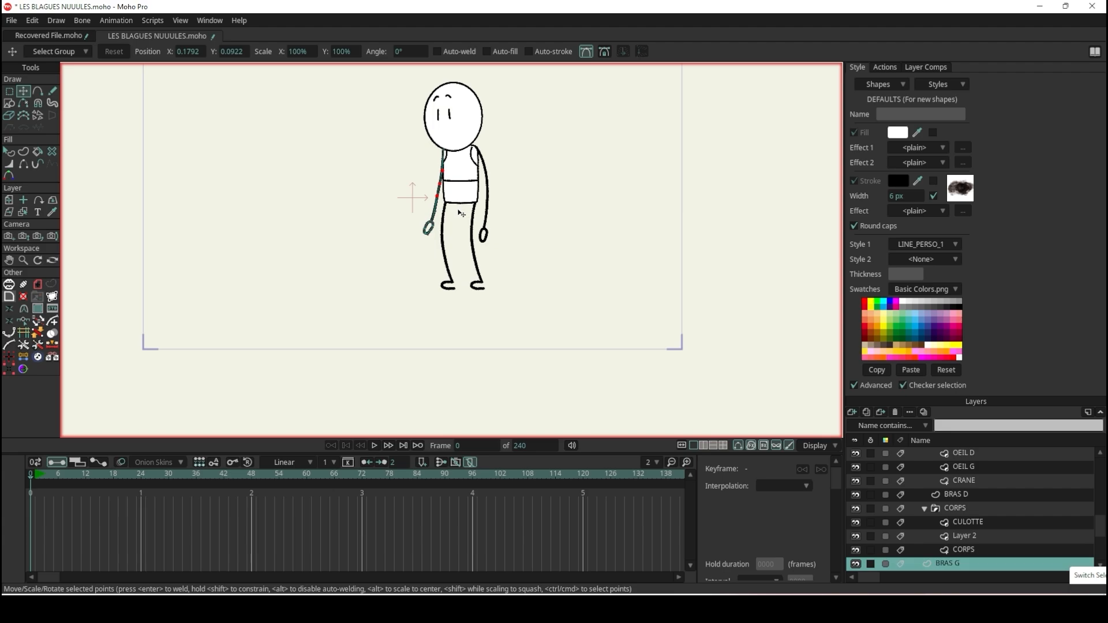
scroll(458, 176, "down", 5)
scroll(453, 151, "up", 7)
scroll(479, 202, "up", 2)
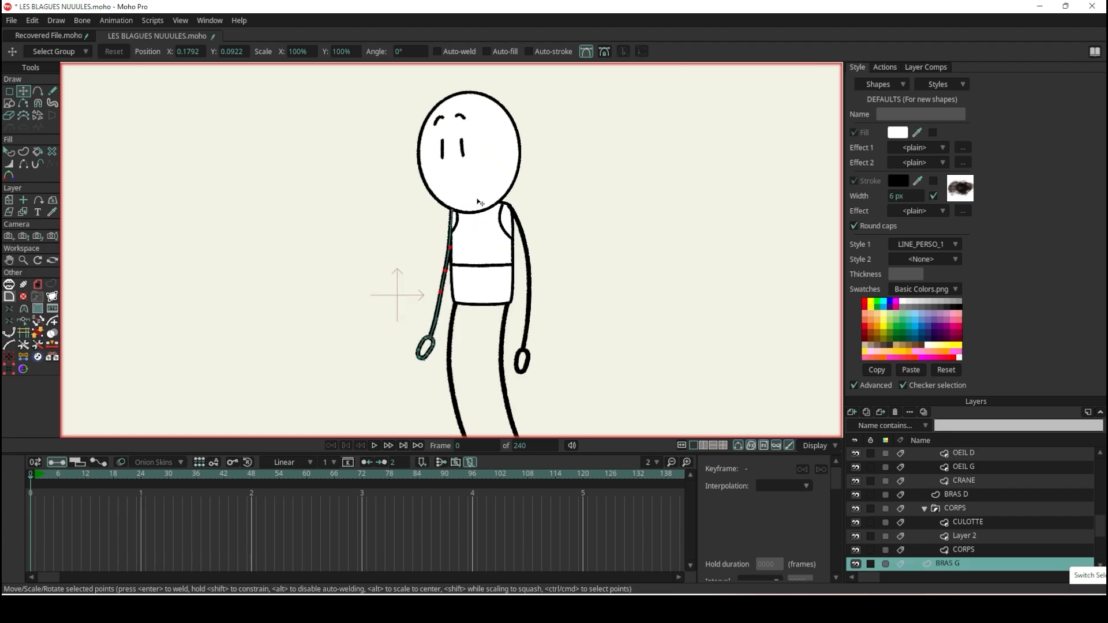
scroll(497, 292, "up", 5)
scroll(500, 300, "down", 9)
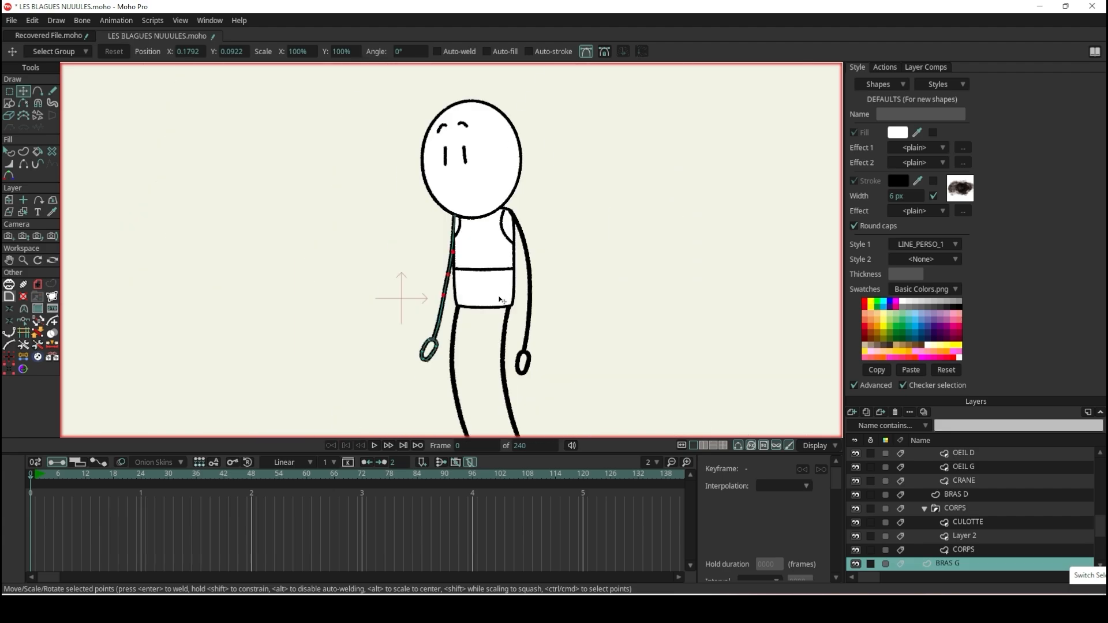
scroll(384, 227, "up", 6)
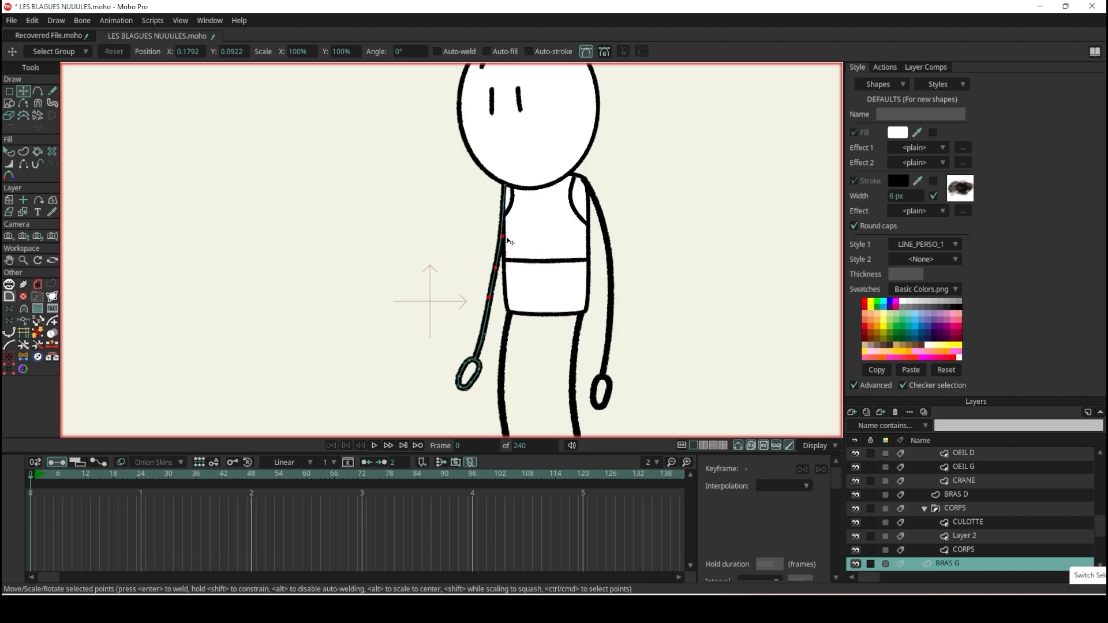
scroll(537, 201, "up", 1)
scroll(579, 208, "down", 6)
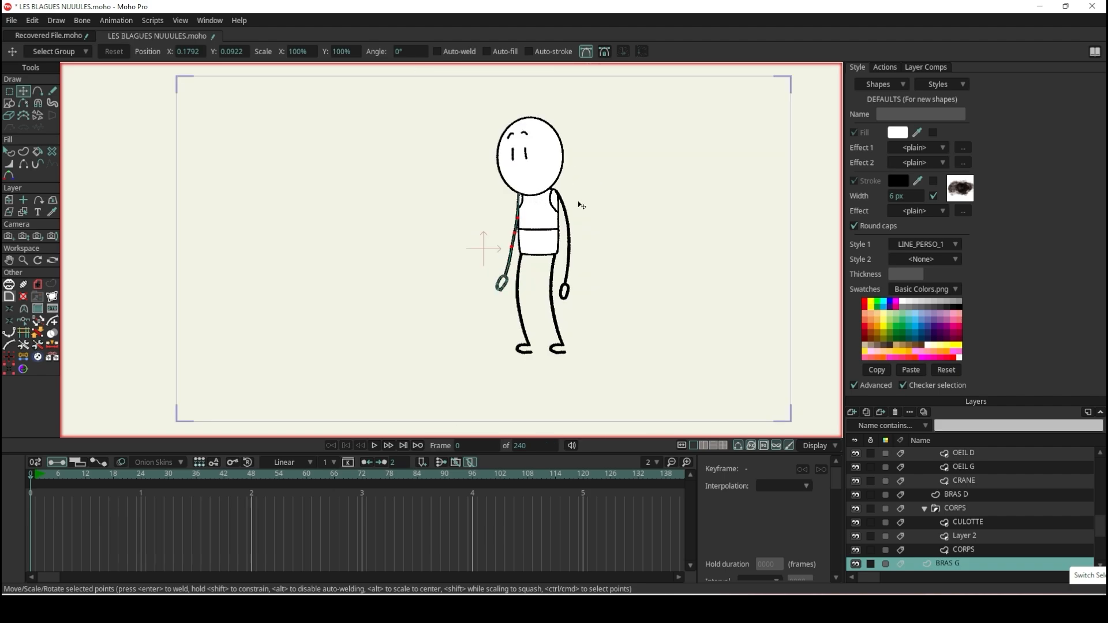
scroll(452, 188, "up", 7)
scroll(455, 189, "down", 9)
scroll(454, 188, "up", 3)
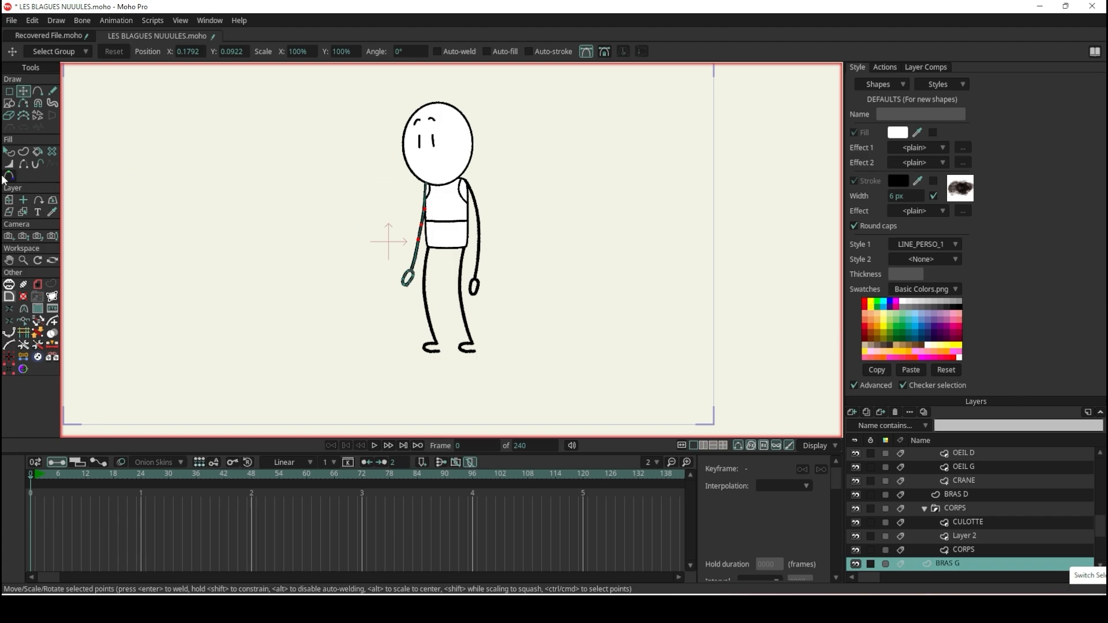
left_click(9, 152)
scroll(381, 252, "down", 6)
scroll(397, 251, "up", 3)
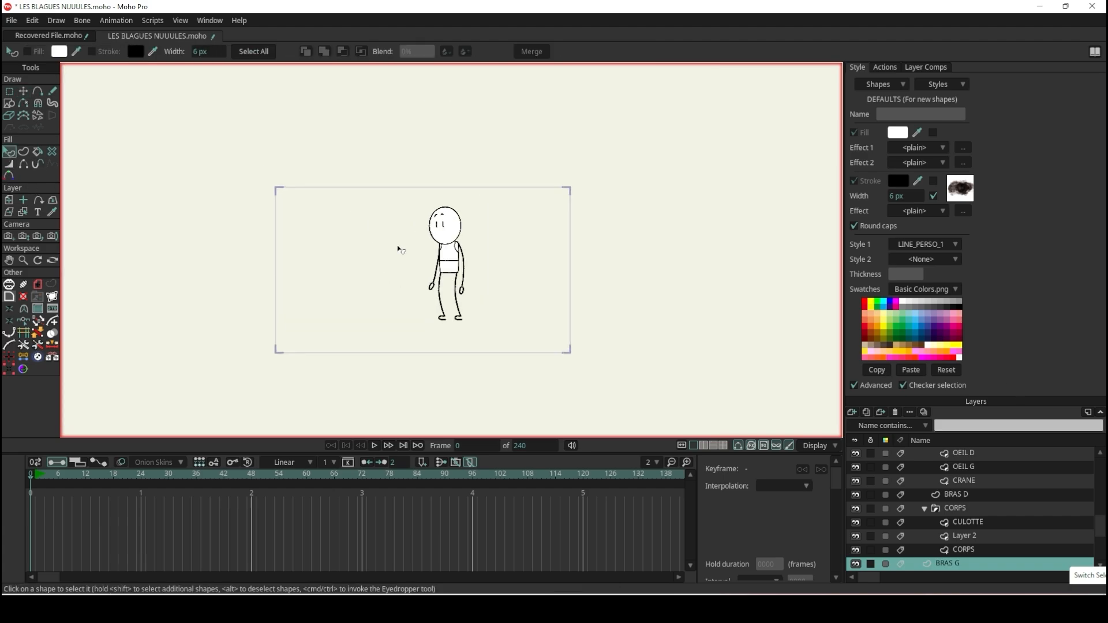
scroll(397, 251, "up", 1)
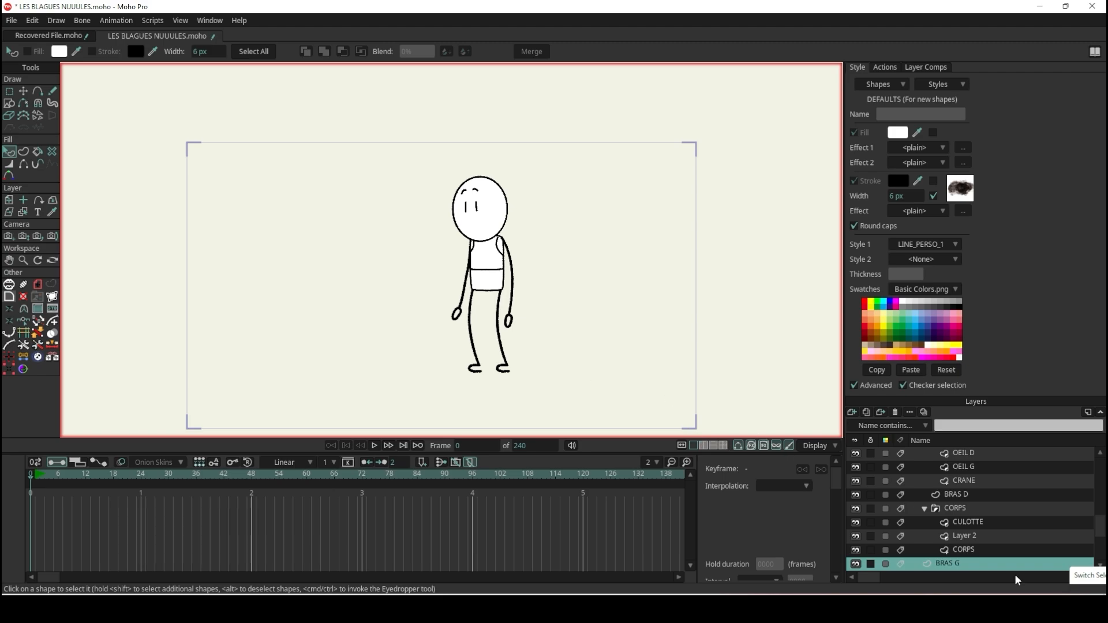
- Show the Layer 4 group holding the mouth-shape chart and examine its phoneme mouths beside the character
scroll(1003, 518, "up", 3)
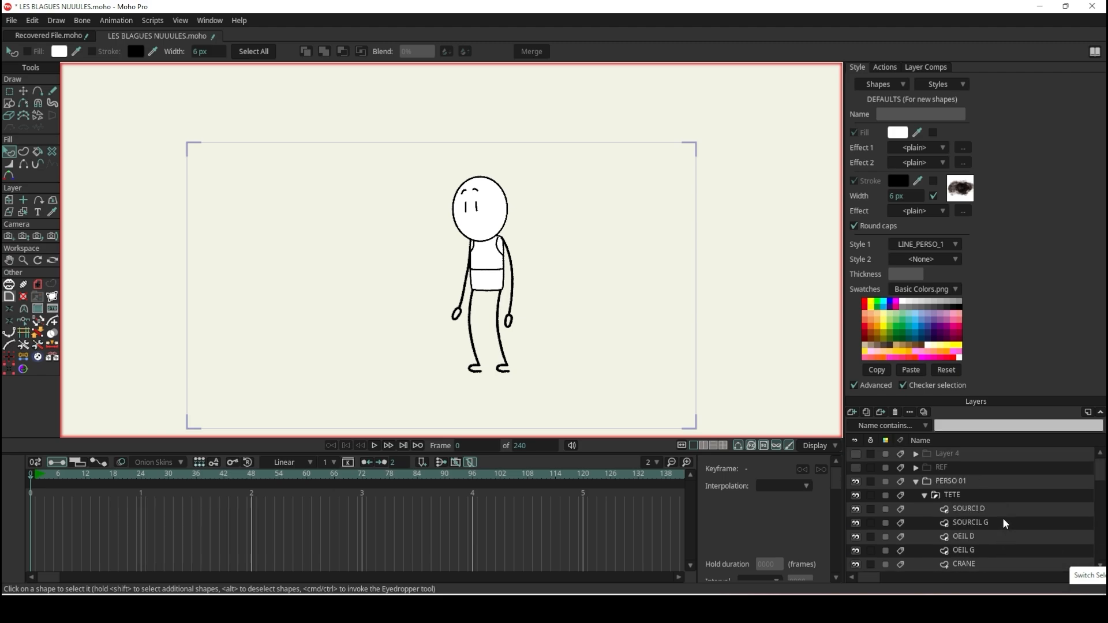
left_click(856, 455)
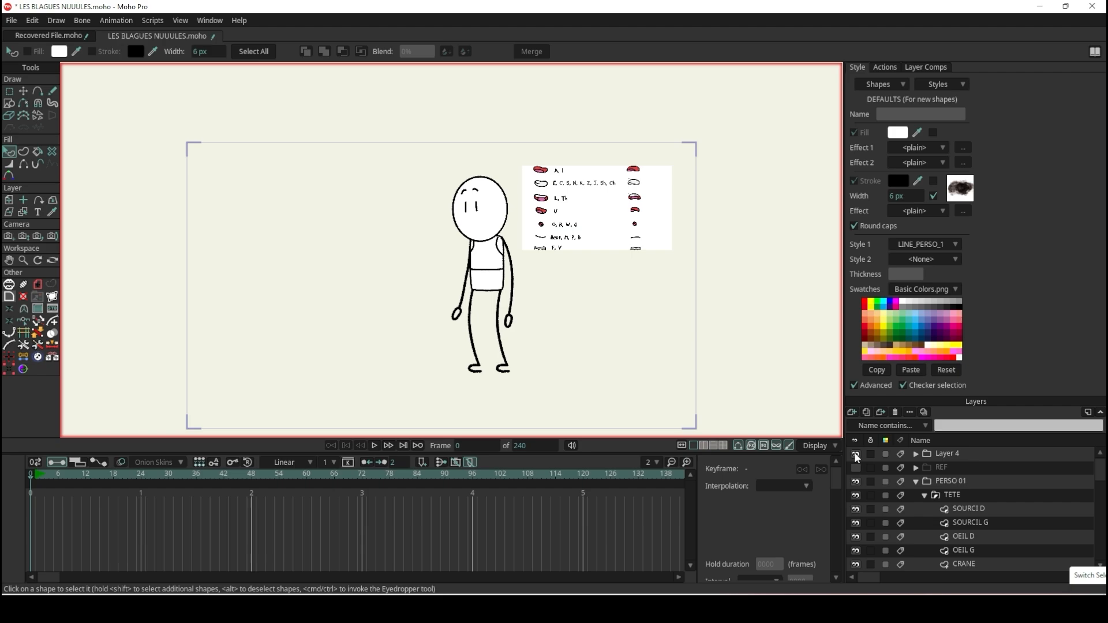
scroll(599, 212, "up", 4)
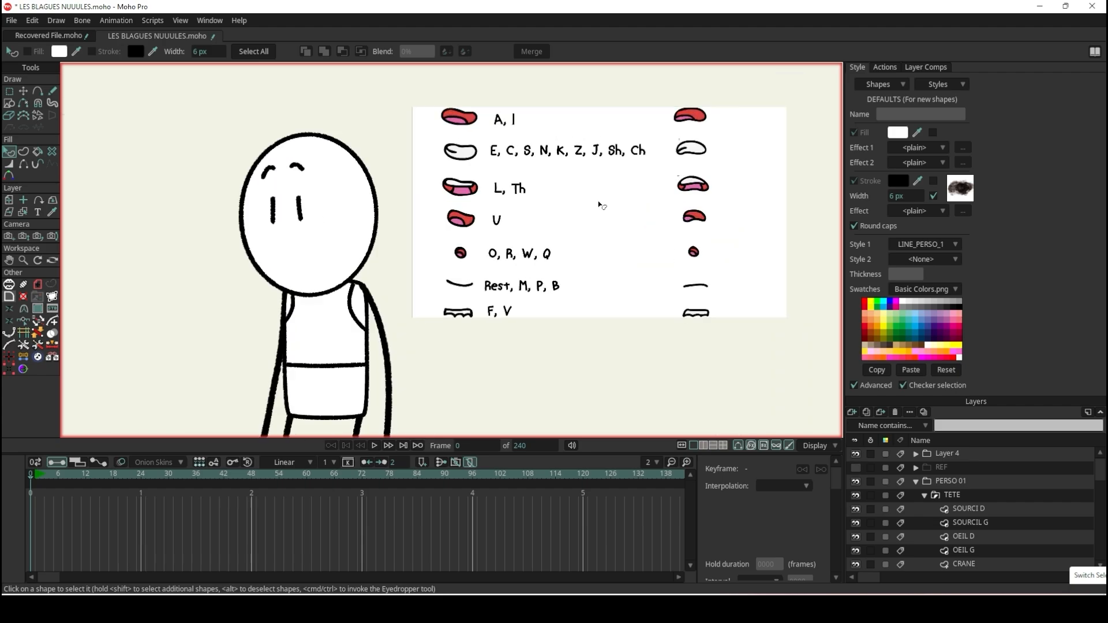
scroll(600, 208, "up", 1)
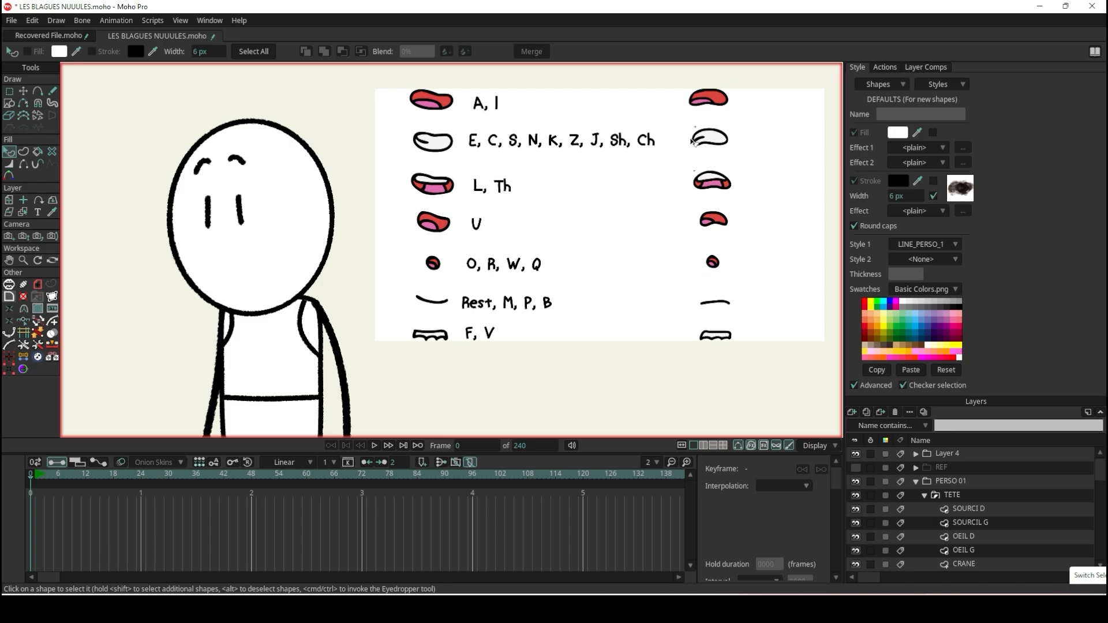
- Show the REF sketch group again and compare the sketched mouth with the mouth shapes in the chart
left_click(855, 468)
scroll(502, 271, "down", 3)
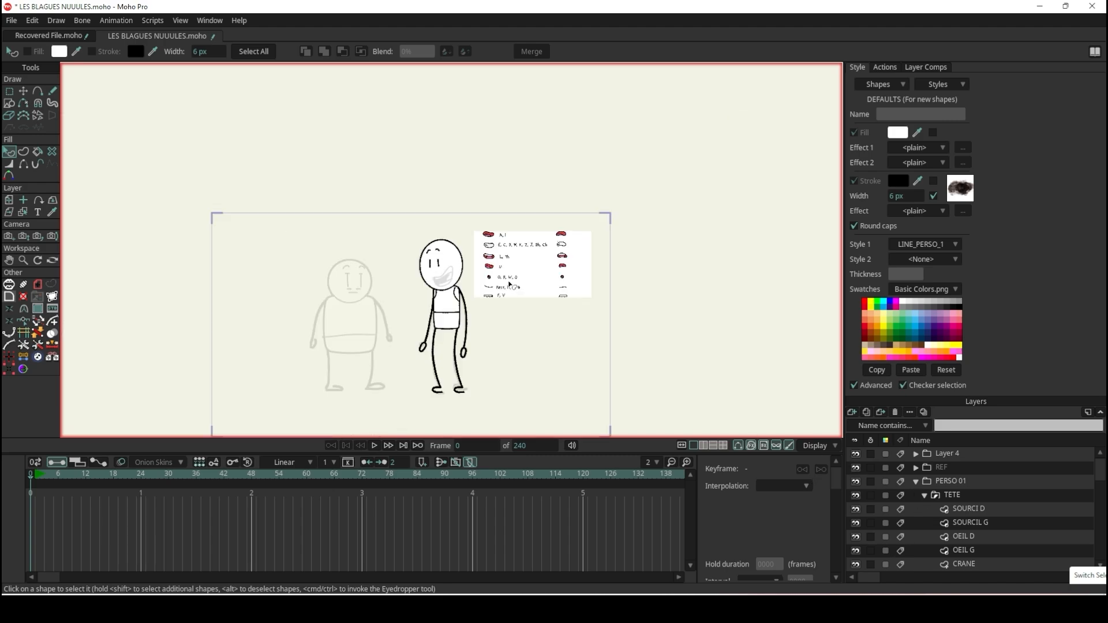
scroll(382, 375, "up", 2)
scroll(515, 265, "down", 3)
scroll(558, 204, "up", 4)
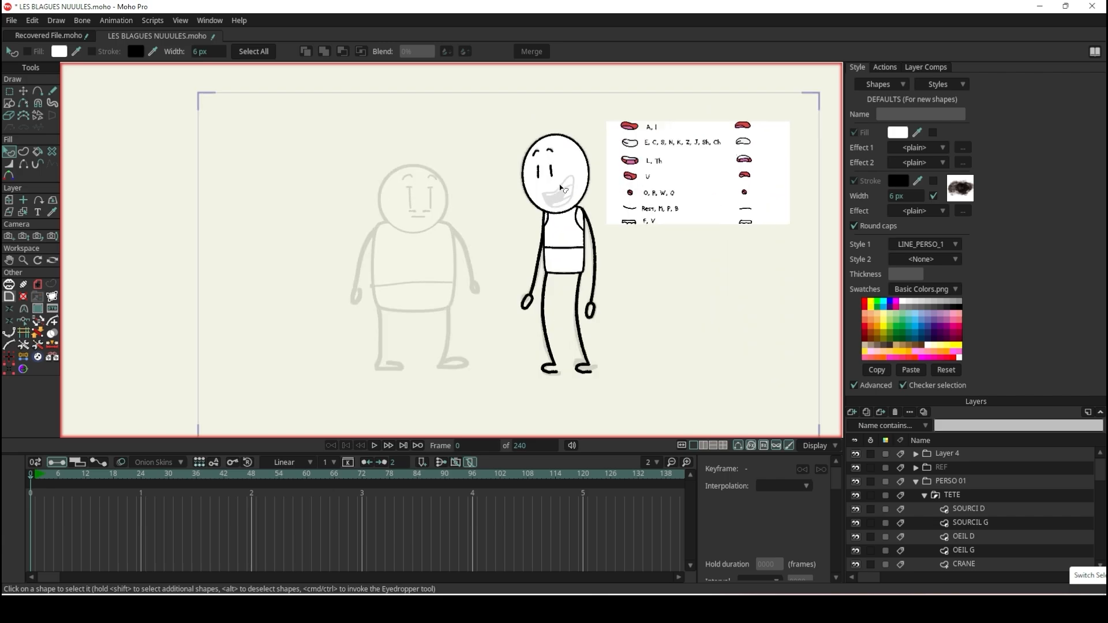
scroll(558, 203, "down", 2)
scroll(563, 210, "up", 3)
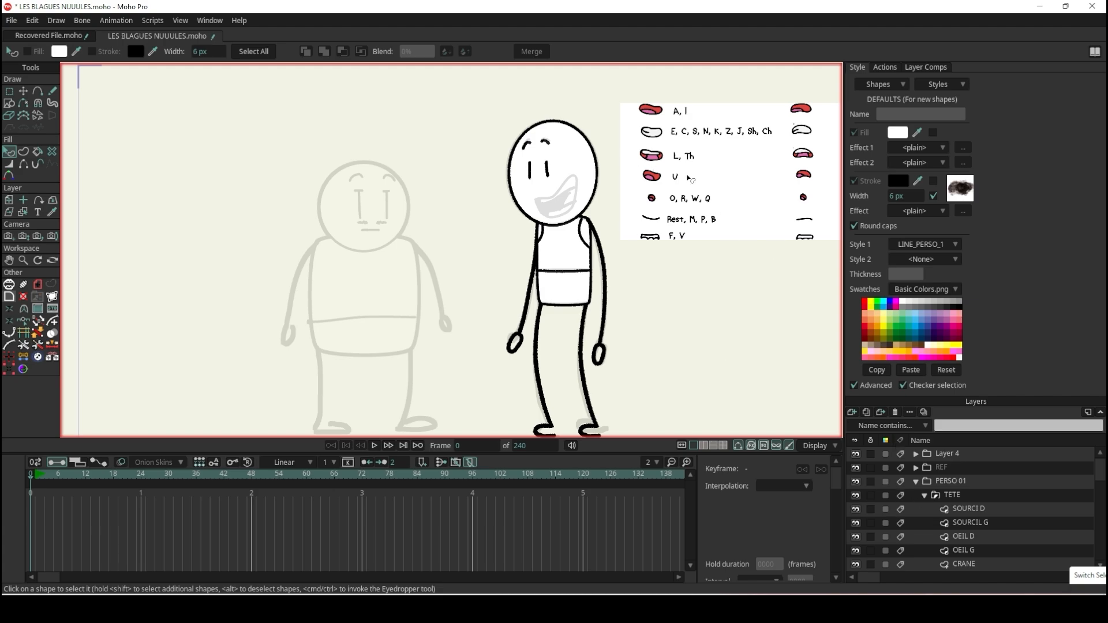
scroll(788, 134, "up", 3)
- Render a preview of the current frame to check whether the mouth chart is included, and close it
right_click(756, 181, "alt")
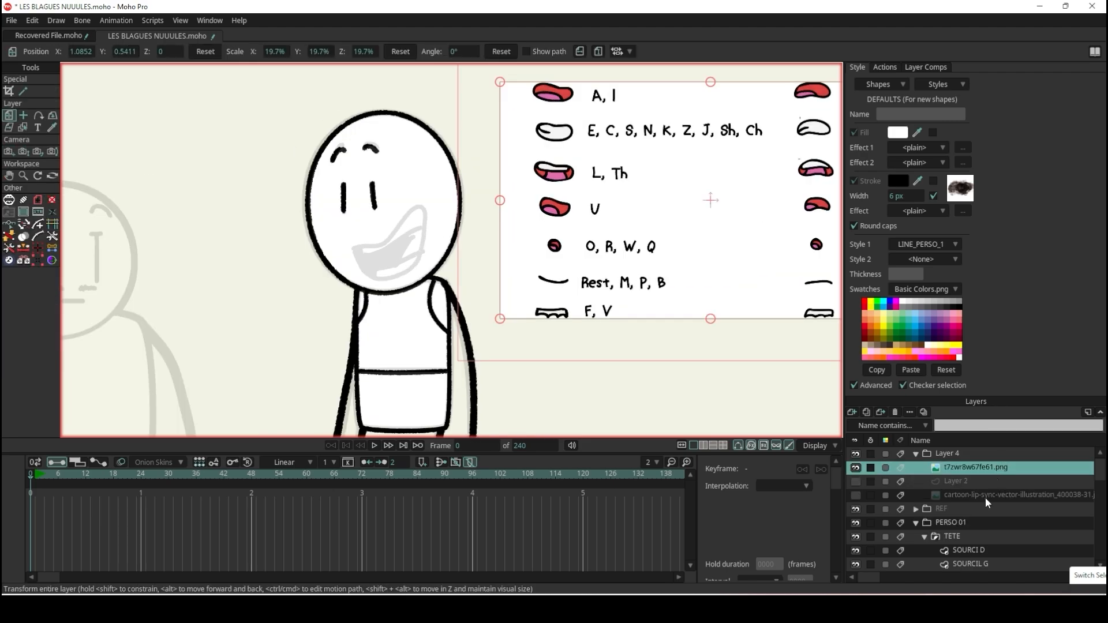
left_click(978, 456)
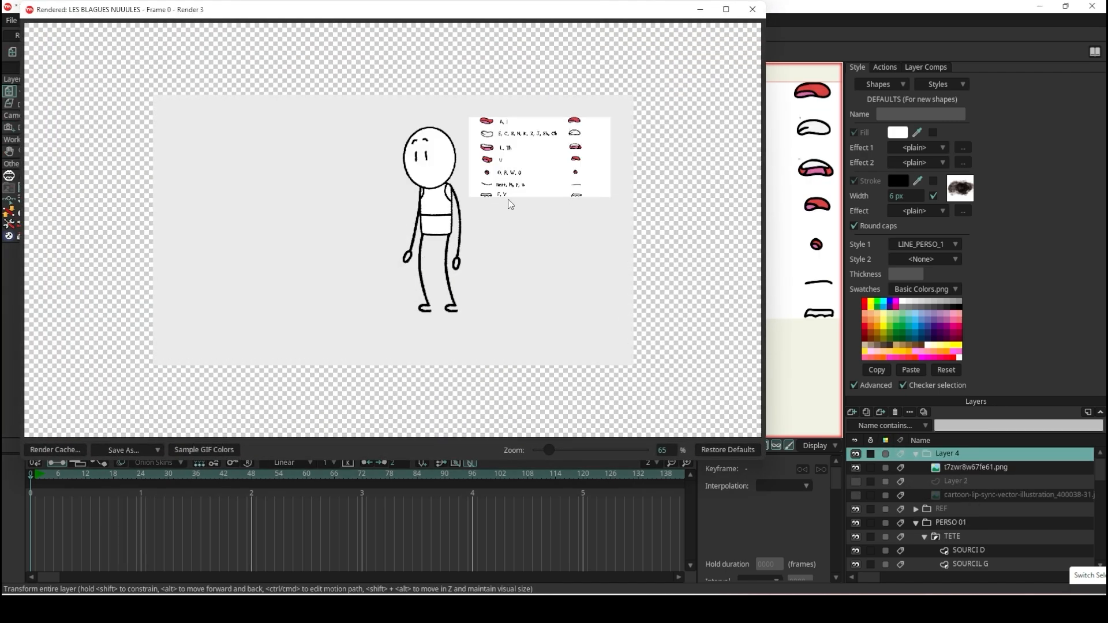
left_click(752, 9)
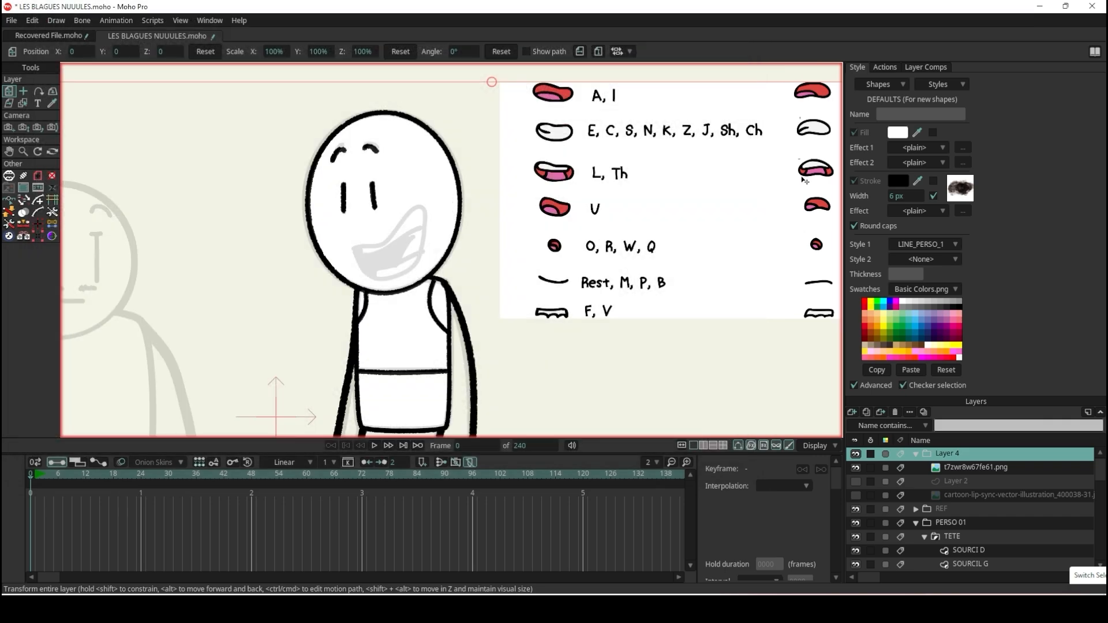
- Set the Layer 4 group to Don't render and Ignored by Layer Selector, and lower its opacity
double_click(1000, 456)
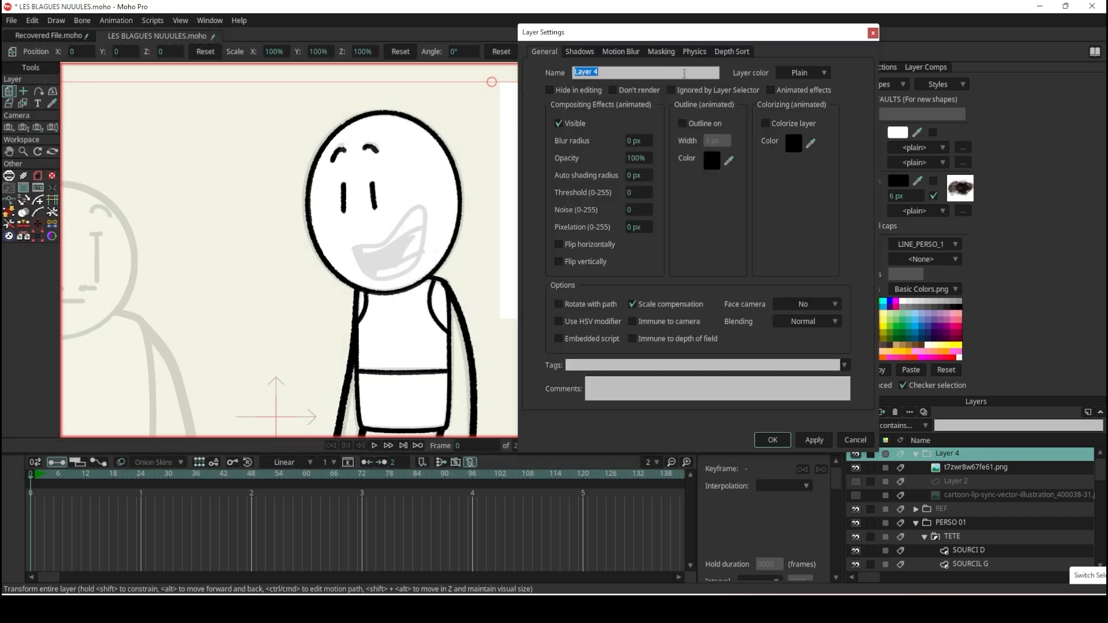
left_click(613, 90)
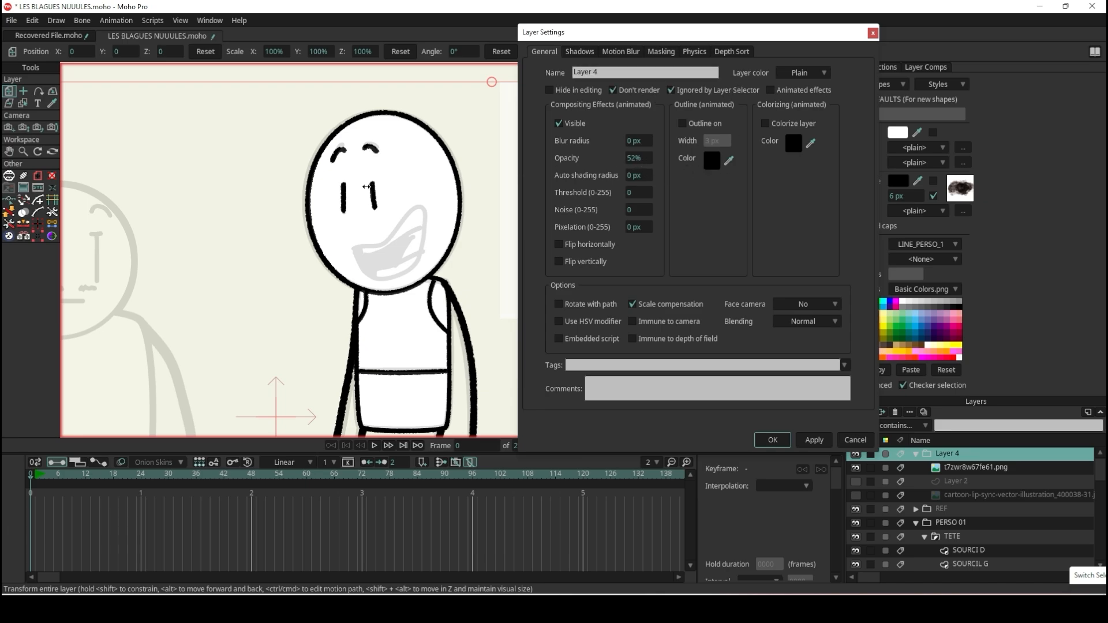
left_click_drag(758, 41, 744, 62)
left_click_drag(627, 181, 587, 183)
left_click(760, 464)
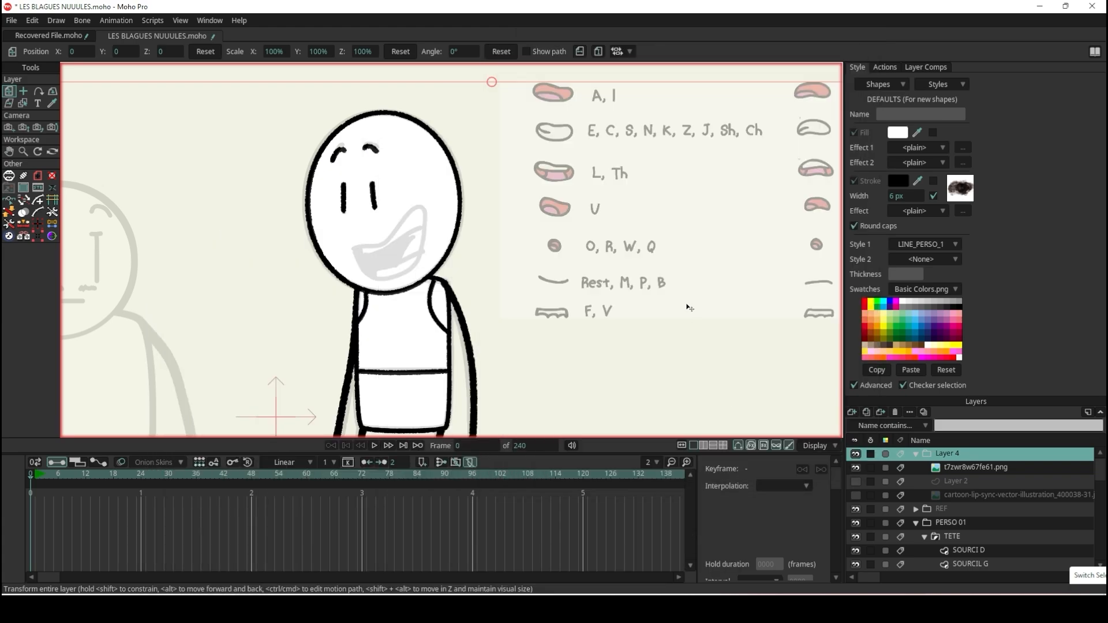
- Rename the Layer 4 group that contains the mouth chart as LIP SYNCH
scroll(667, 197, "down", 4)
scroll(770, 289, "up", 3)
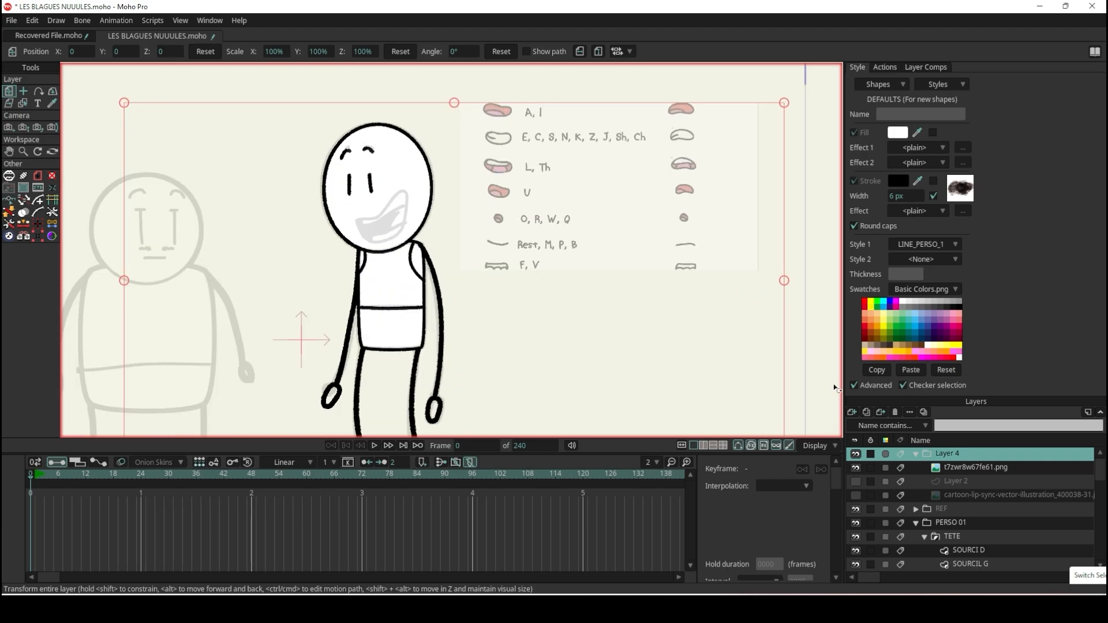
left_click(975, 468)
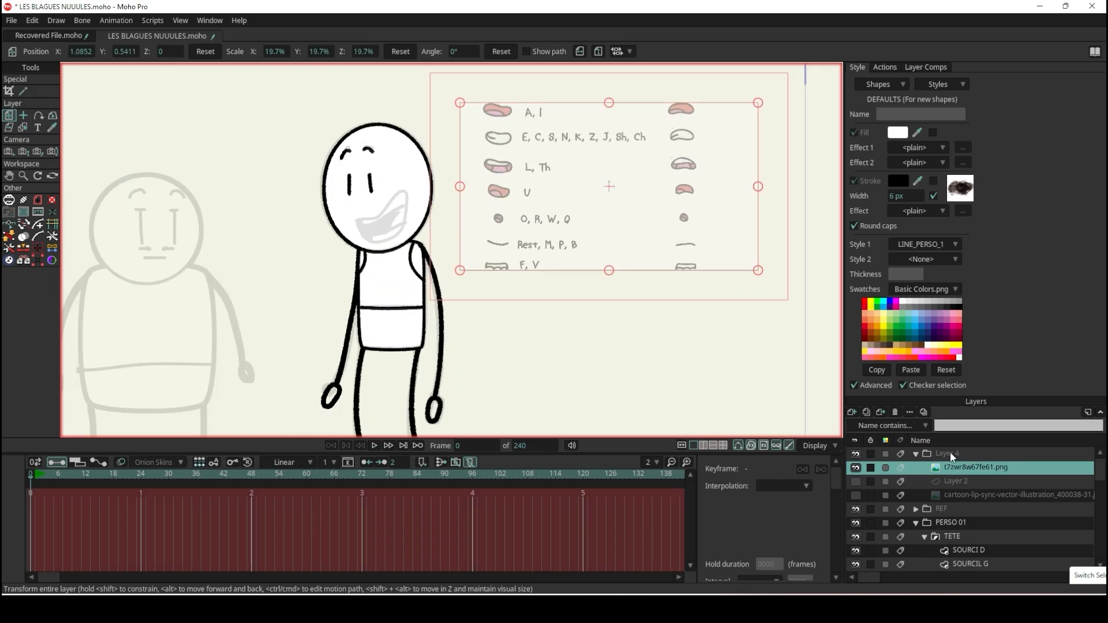
left_click(953, 454)
double_click(952, 455)
type("LIP SYNCH")
key("Return")
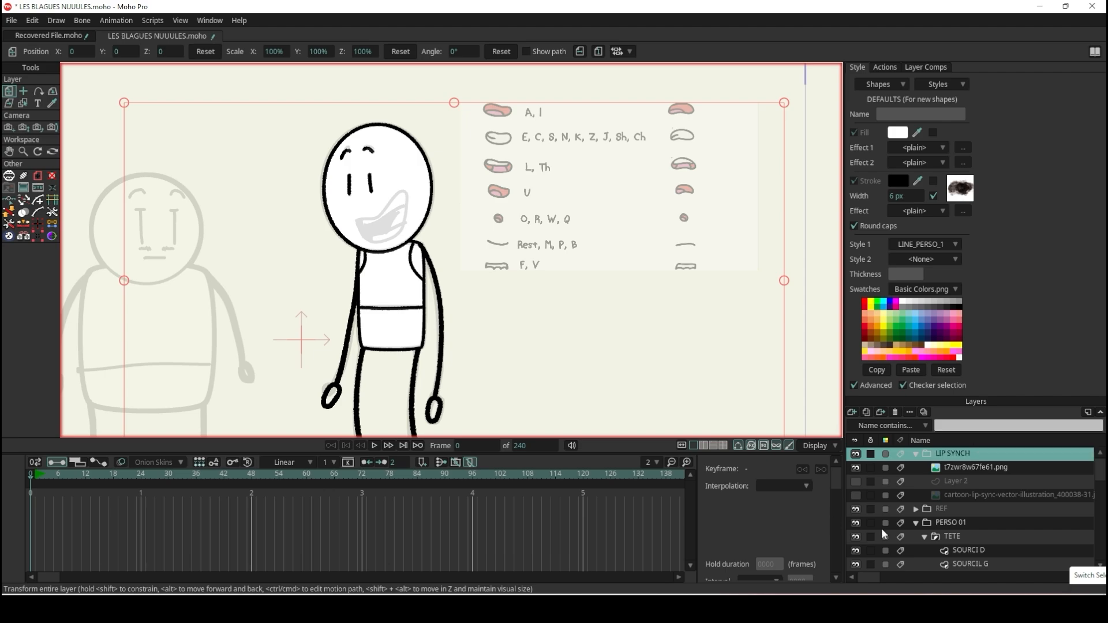
- Duplicate the t7zwr8w67fe61.png chart layer inside LIP SYNCH and hide the copy
left_click(939, 468)
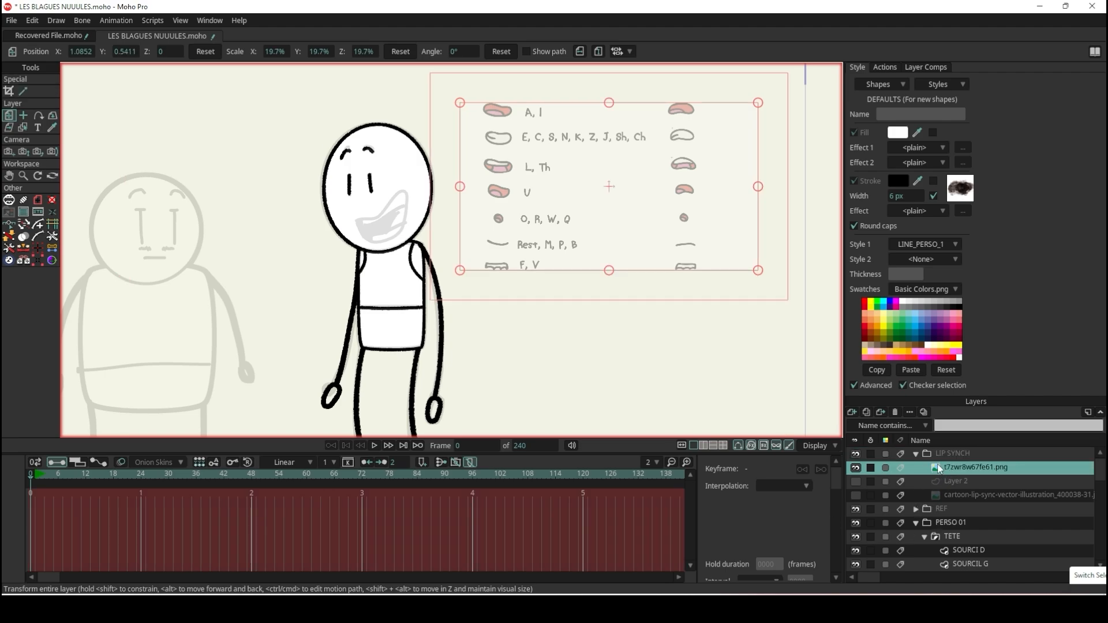
left_click(868, 410)
left_click(860, 469)
- Flip the original t7zwr8w67fe61.png chart horizontally and move it so its larger mouth column overlaps the character
left_click(971, 481)
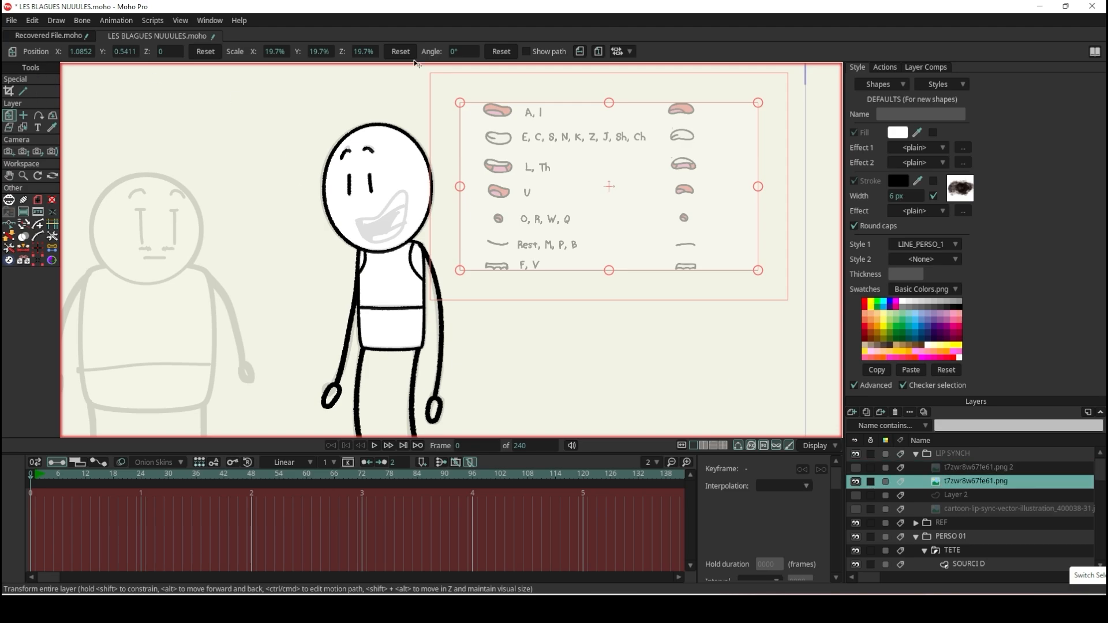
left_click(581, 51)
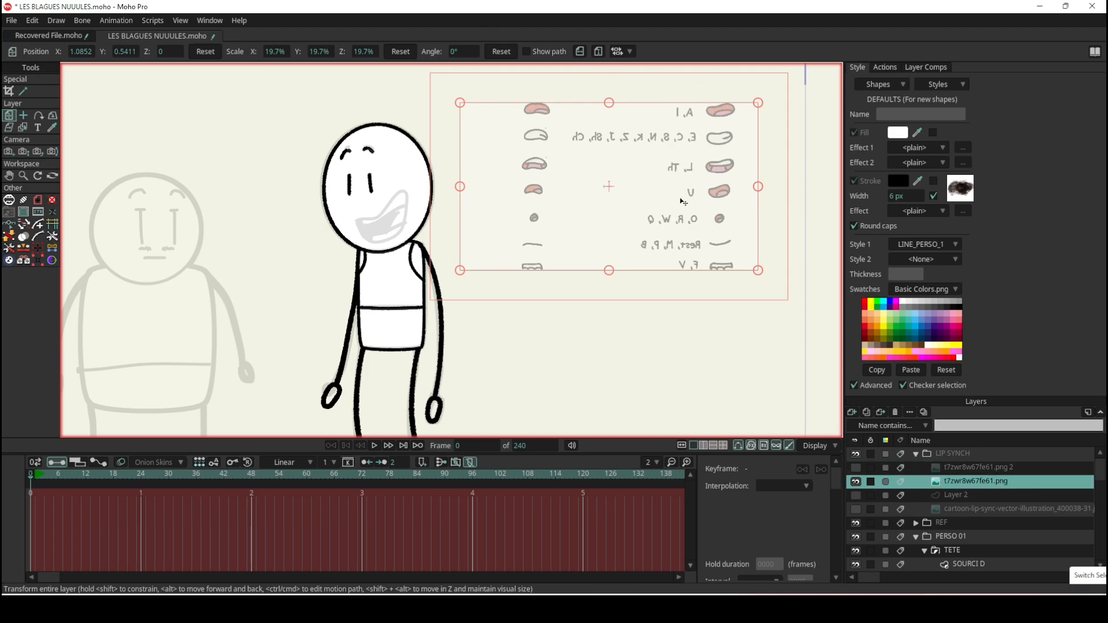
left_click_drag(703, 185, 385, 250)
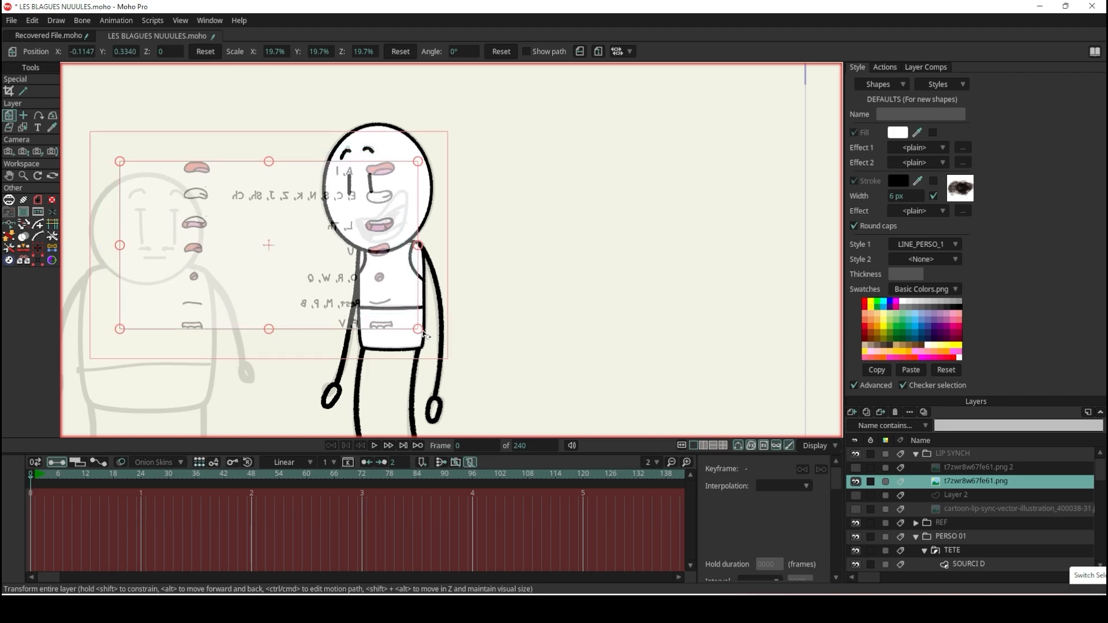
- Enlarge the flipped chart to 49.4% scale and position it with the L, Th mouth over the character's face
left_click_drag(420, 330, 709, 377)
left_click_drag(481, 259, 382, 263)
scroll(394, 252, "down", 5)
scroll(430, 288, "up", 4)
left_click_drag(409, 337, 434, 350)
scroll(340, 149, "up", 6)
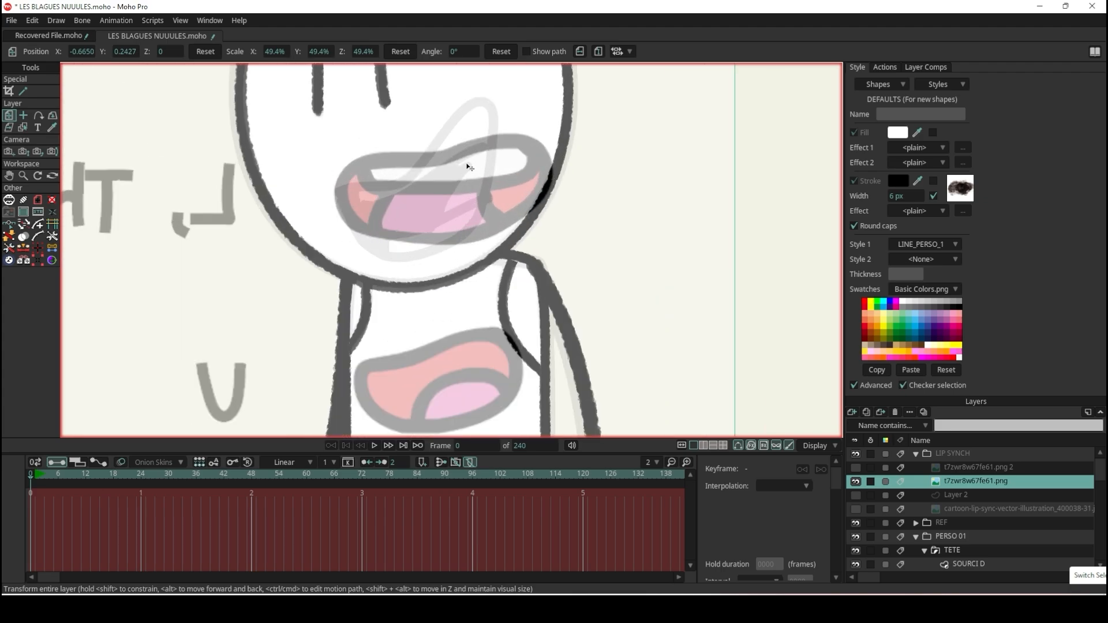
left_click_drag(407, 154, 413, 158)
scroll(412, 157, "down", 8)
scroll(409, 140, "up", 3)
scroll(410, 139, "up", 4)
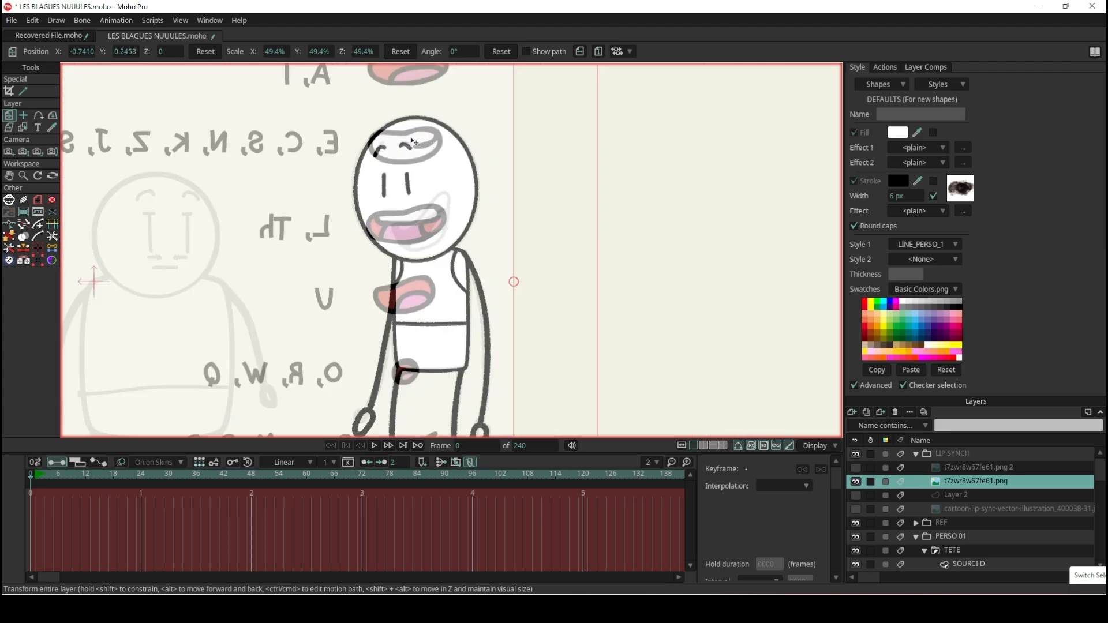
- Move the flipped chart down so its A, I mouth sits on the lower part of the character's face
scroll(414, 157, "down", 4)
scroll(417, 147, "up", 5)
left_click_drag(417, 147, 416, 333)
scroll(446, 276, "down", 10)
scroll(436, 314, "up", 11)
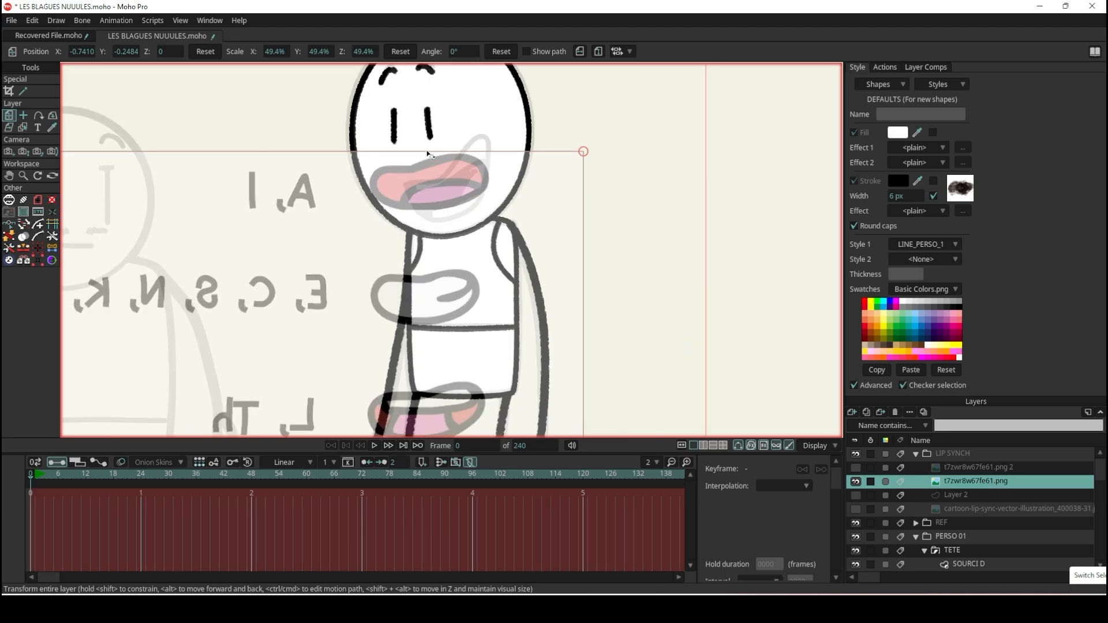
scroll(429, 154, "up", 1)
scroll(961, 544, "down", 3)
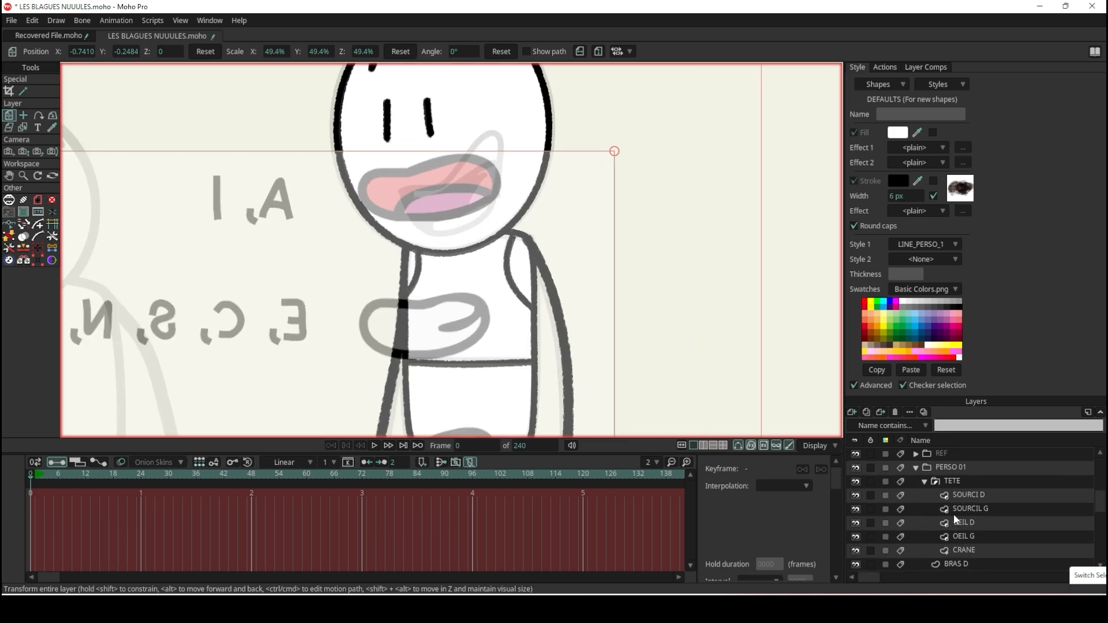
- Add a vector layer above SOURCI D in the TETE group and enclose it in its own new group
left_click(961, 494)
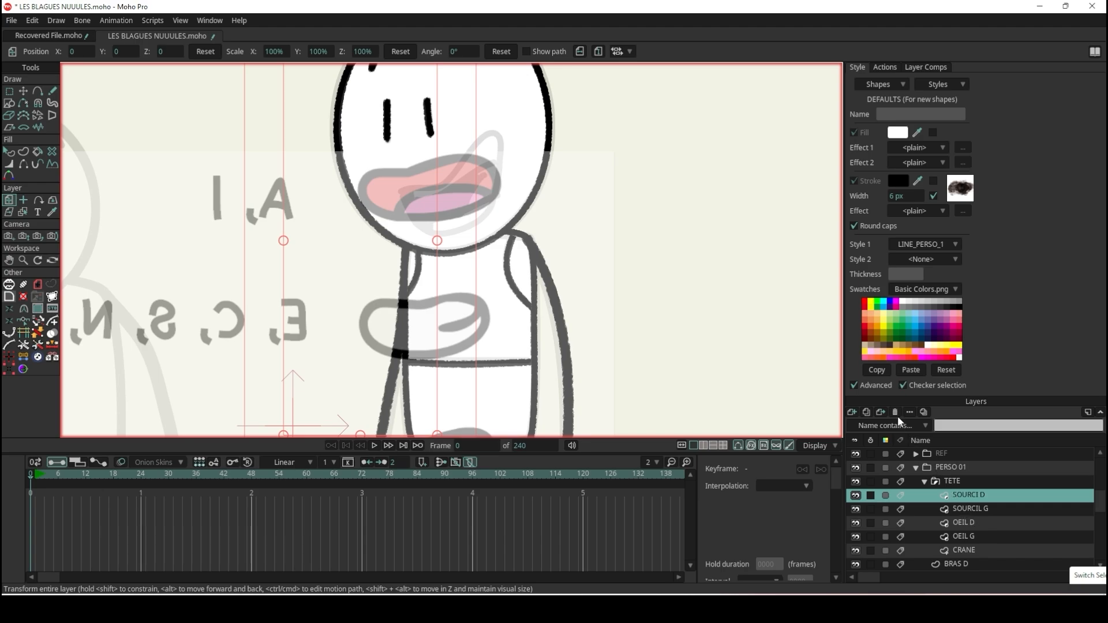
left_click(853, 415)
left_click(867, 421)
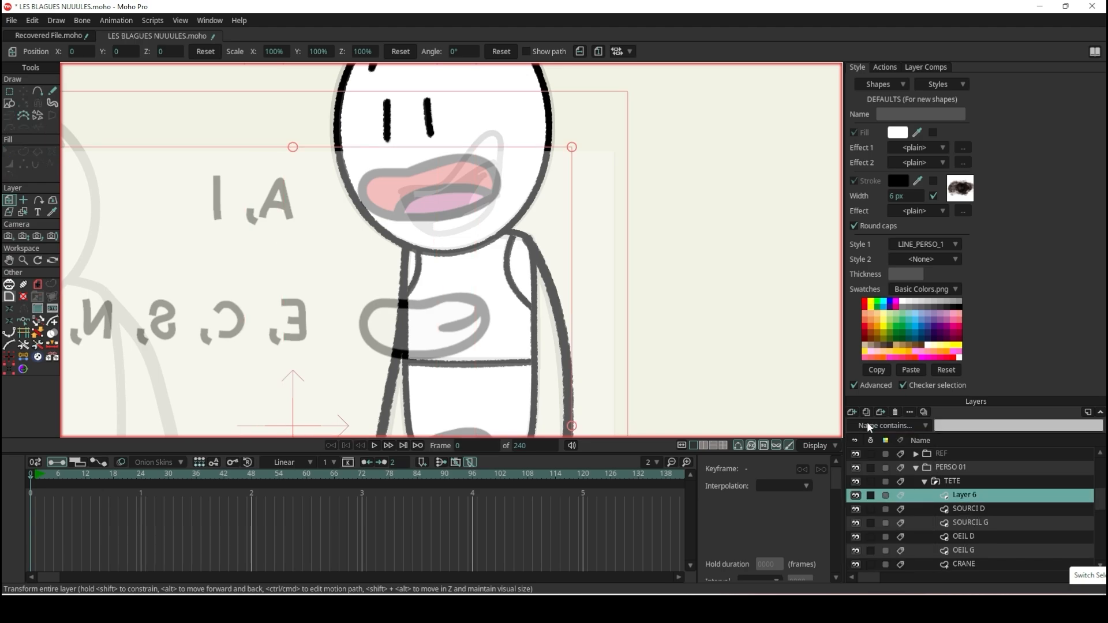
left_click(853, 412)
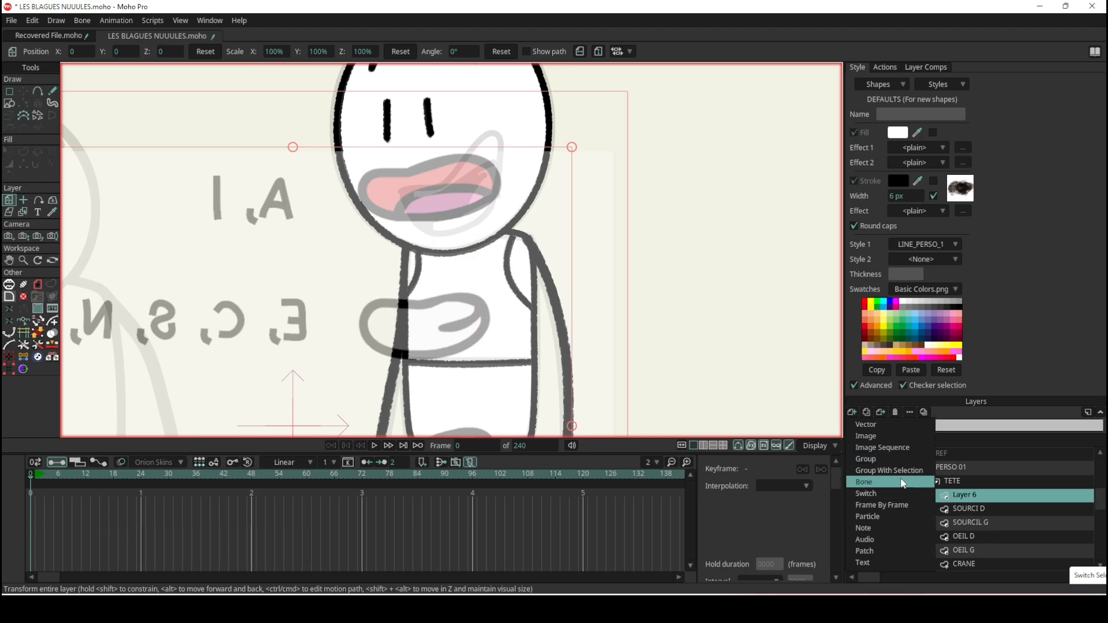
left_click(899, 469)
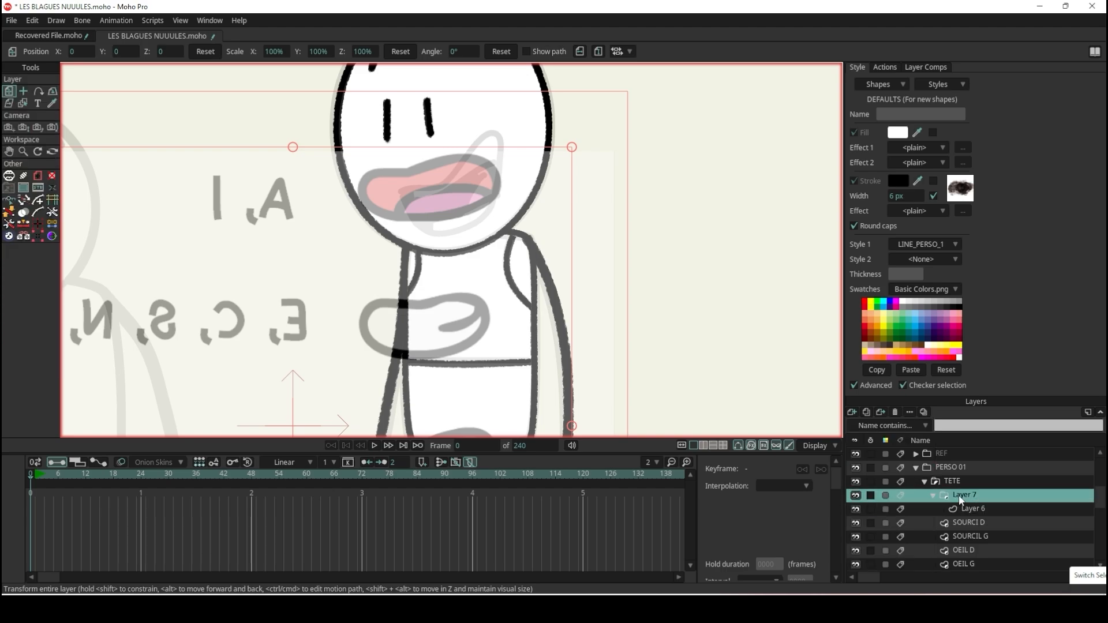
- Rename the new group BOUCHE and convert it to a switch layer
double_click(958, 495)
type("BOUCHE")
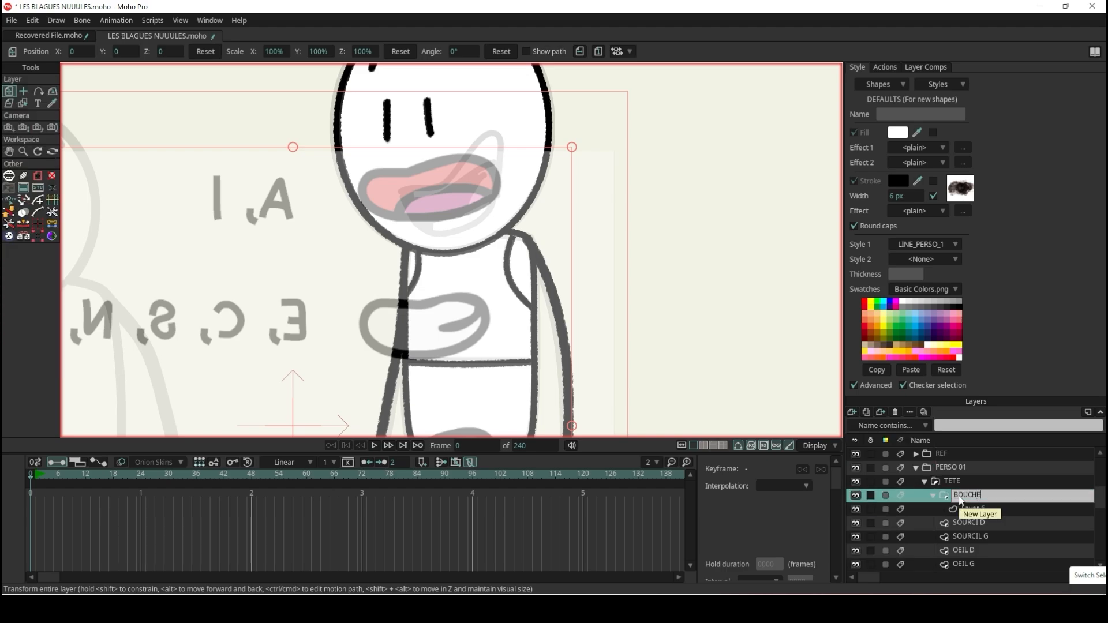
key("Return")
right_click(959, 497)
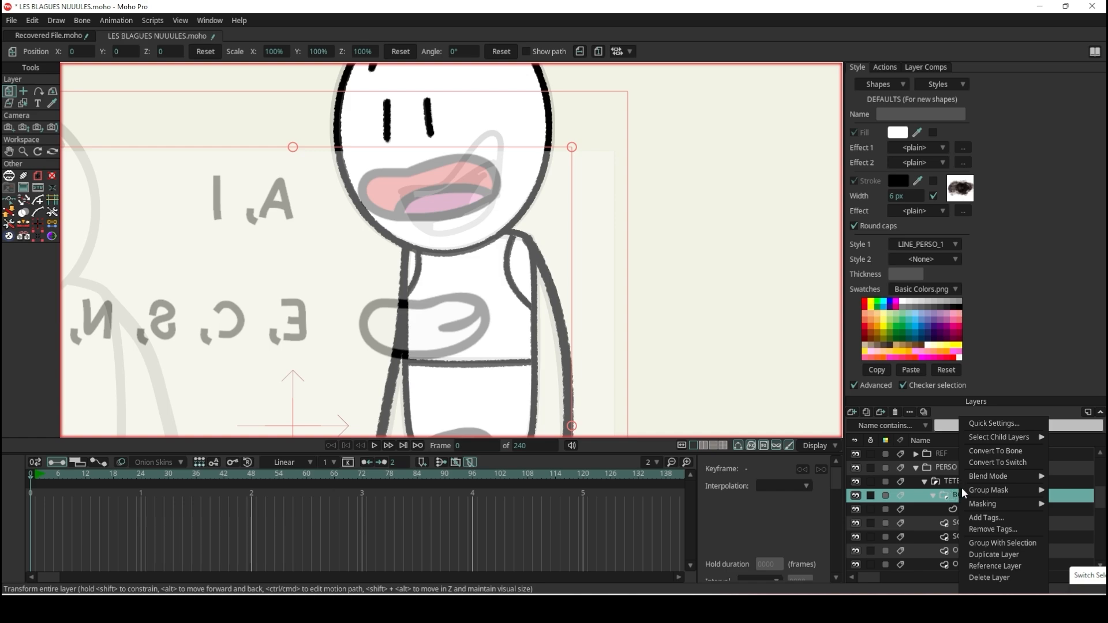
left_click(1007, 463)
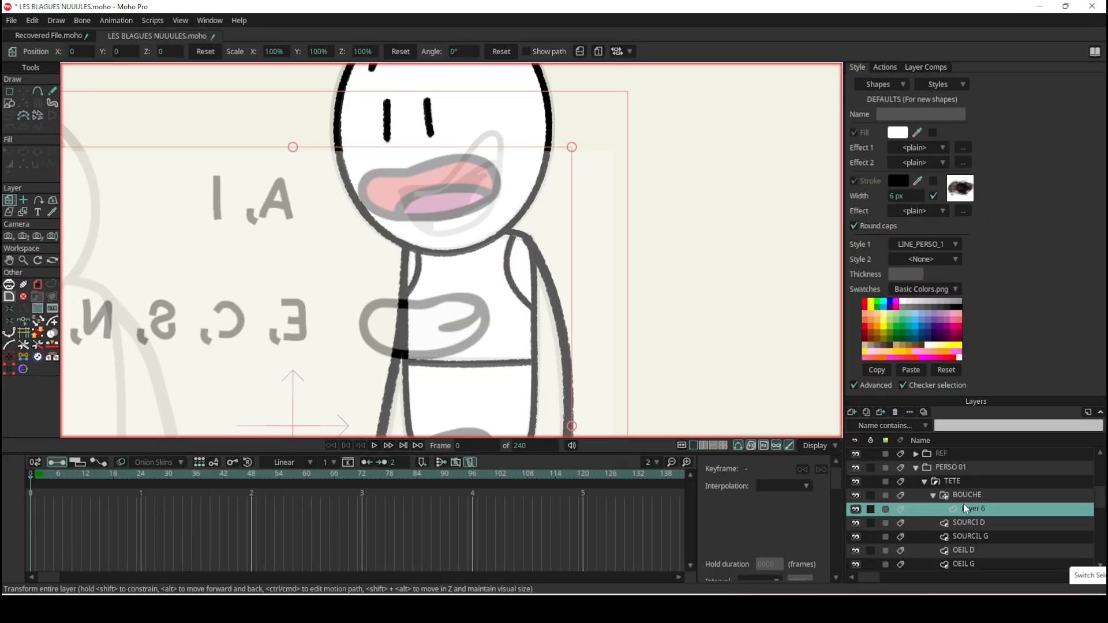
- Check the mouth shapes on the chart and rename the vector layer inside BOUCHE as NEUTRE
scroll(520, 243, "down", 9)
scroll(455, 330, "up", 2)
scroll(329, 345, "up", 4)
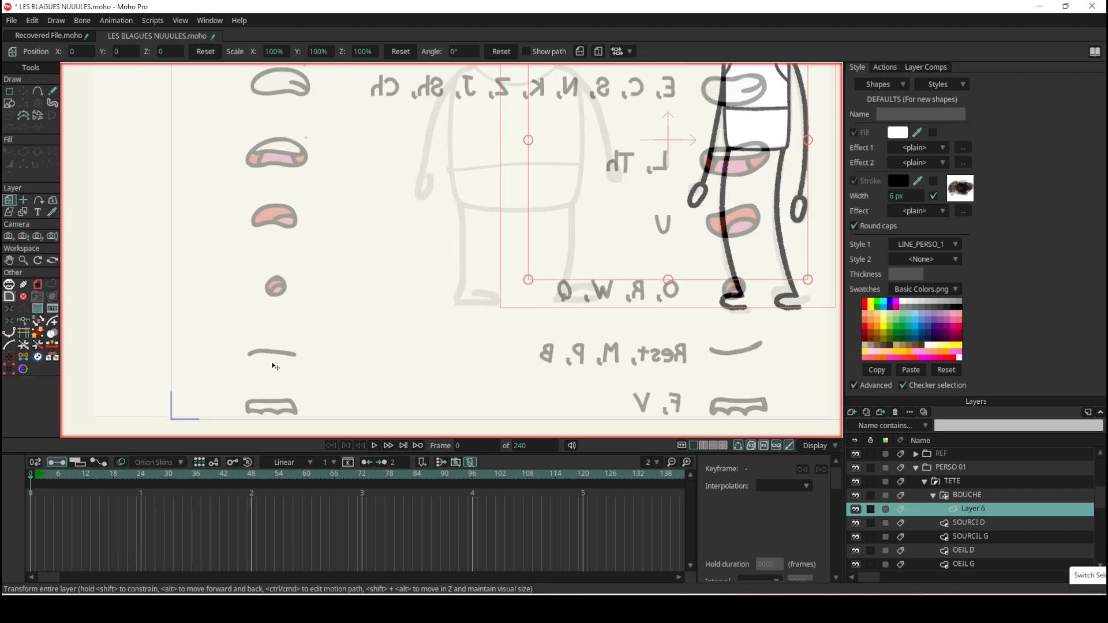
scroll(589, 237, "down", 3)
scroll(425, 285, "up", 6)
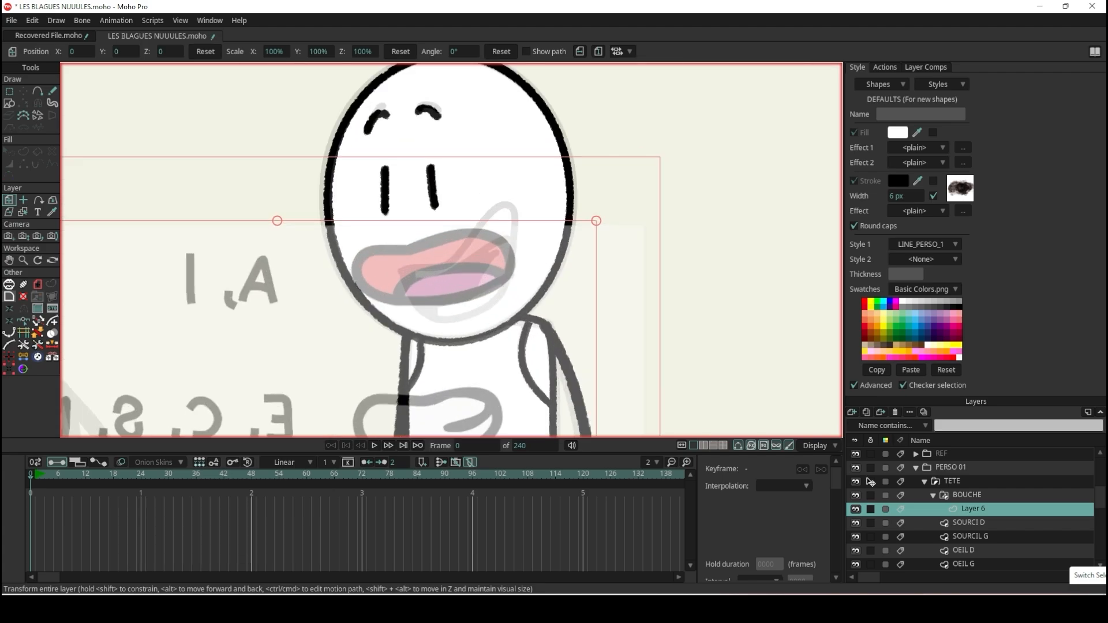
double_click(975, 509)
type("NEUTRE")
key("Return")
- Draw a straight horizontal freehand stroke across the lower face as the neutral mouth on NEUTRE
left_click(53, 92)
scroll(413, 229, "up", 2)
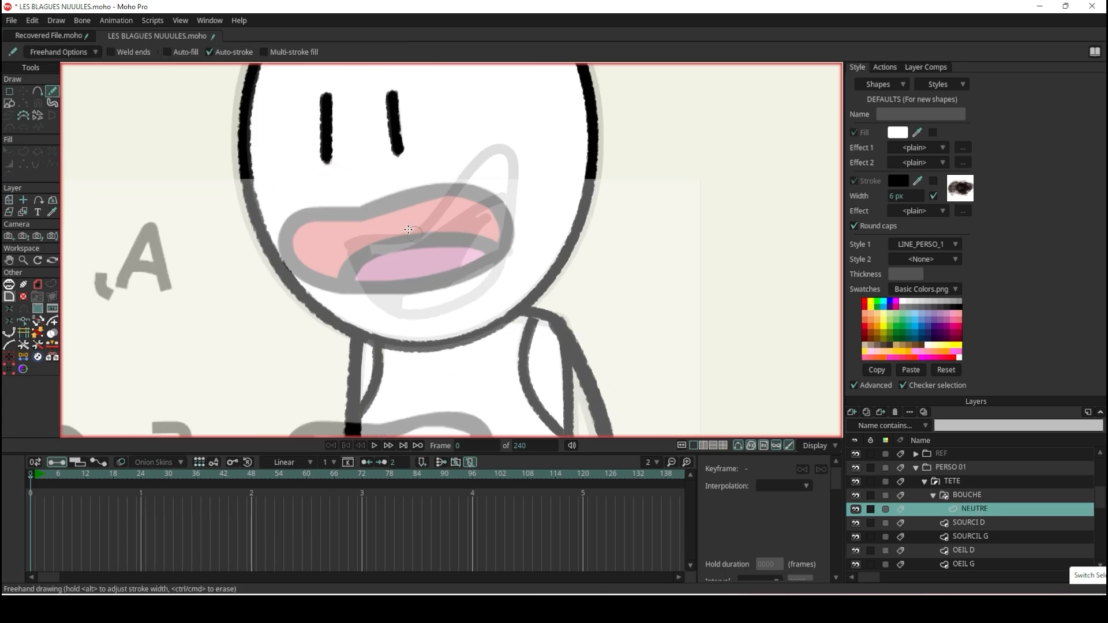
left_click_drag(286, 237, 496, 238)
scroll(535, 248, "down", 3)
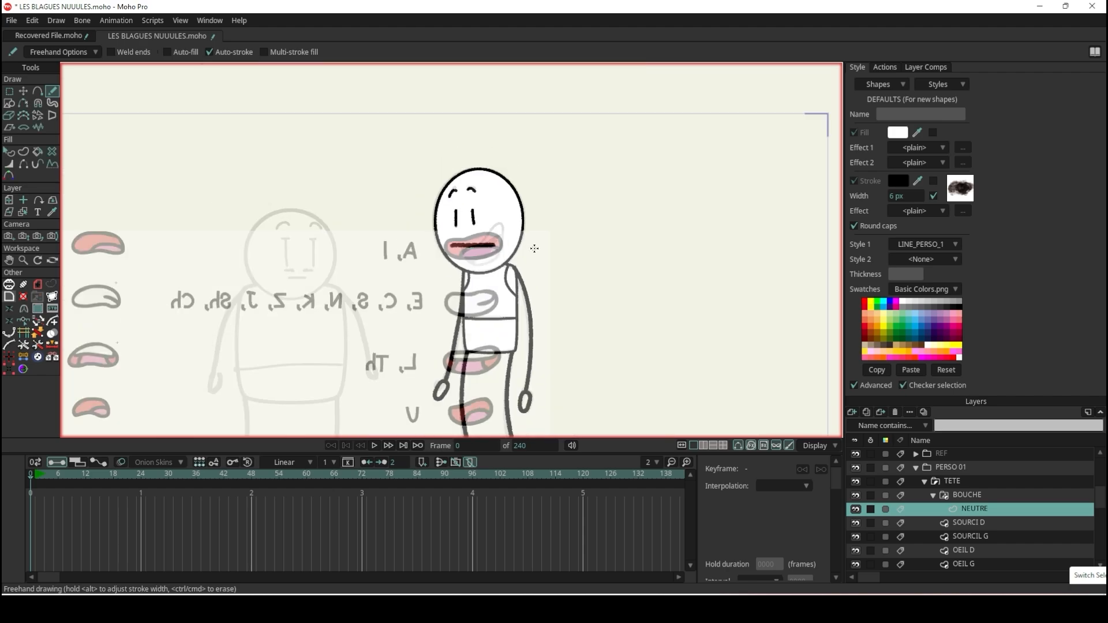
scroll(498, 237, "up", 4)
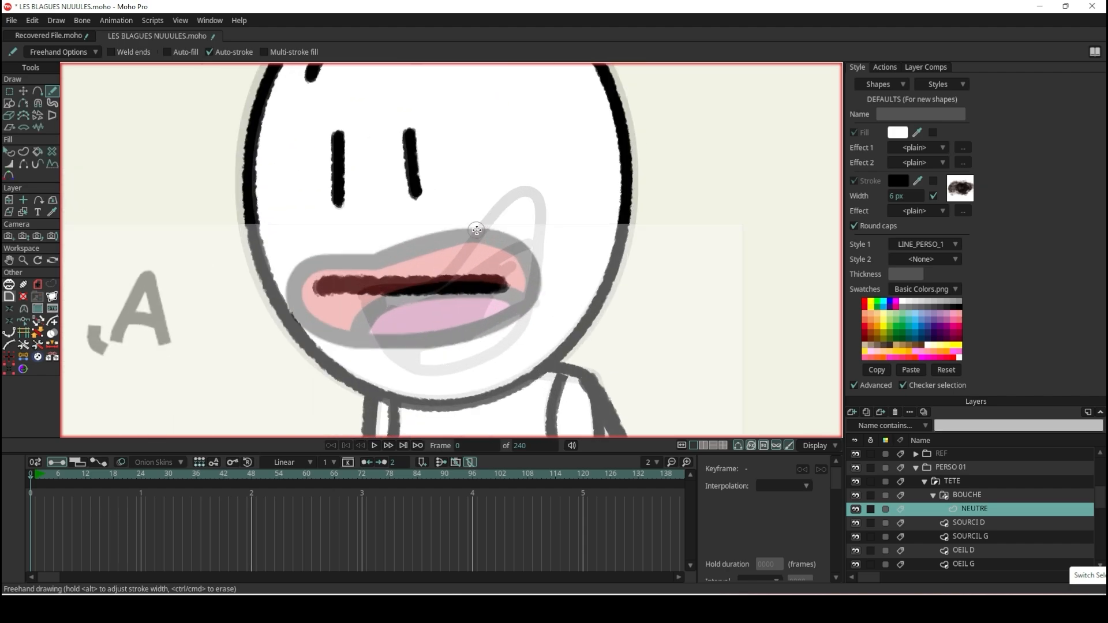
scroll(439, 235, "down", 2)
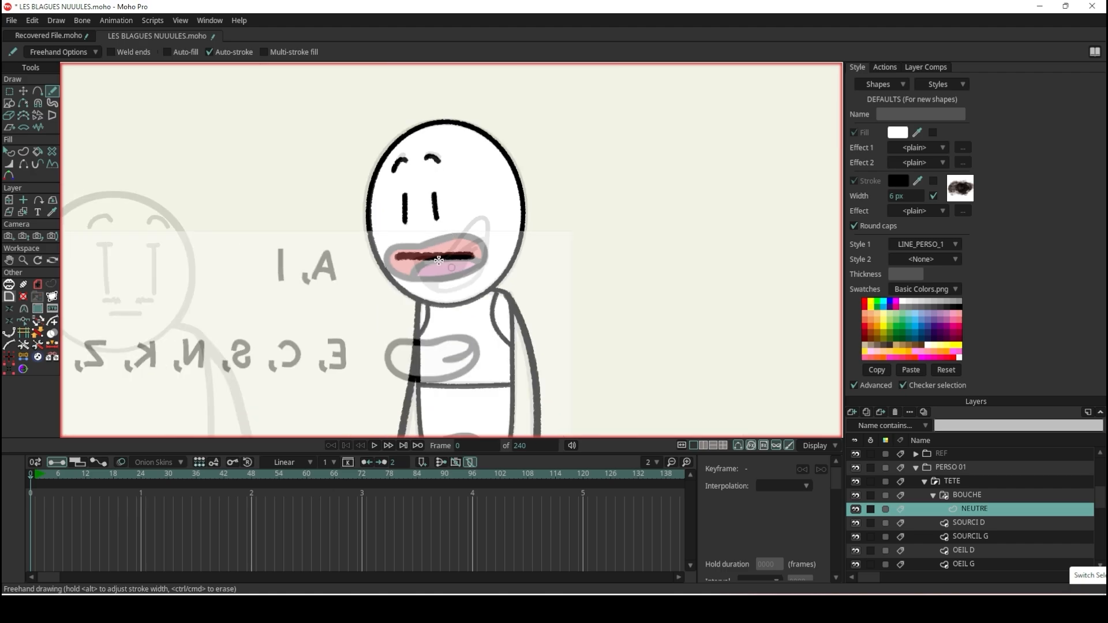
- Add a vector layer above NEUTRE inside BOUCHE and draw a filled, stroked rectangle over the chart's A, I mouth
left_click(852, 412)
left_click(860, 425)
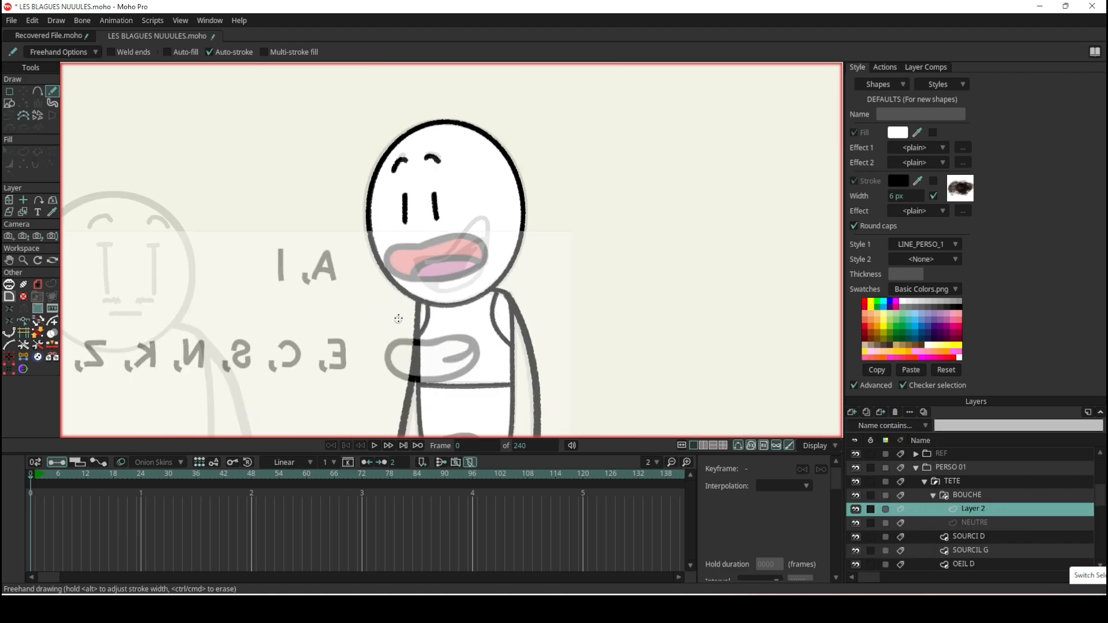
scroll(318, 249, "up", 3)
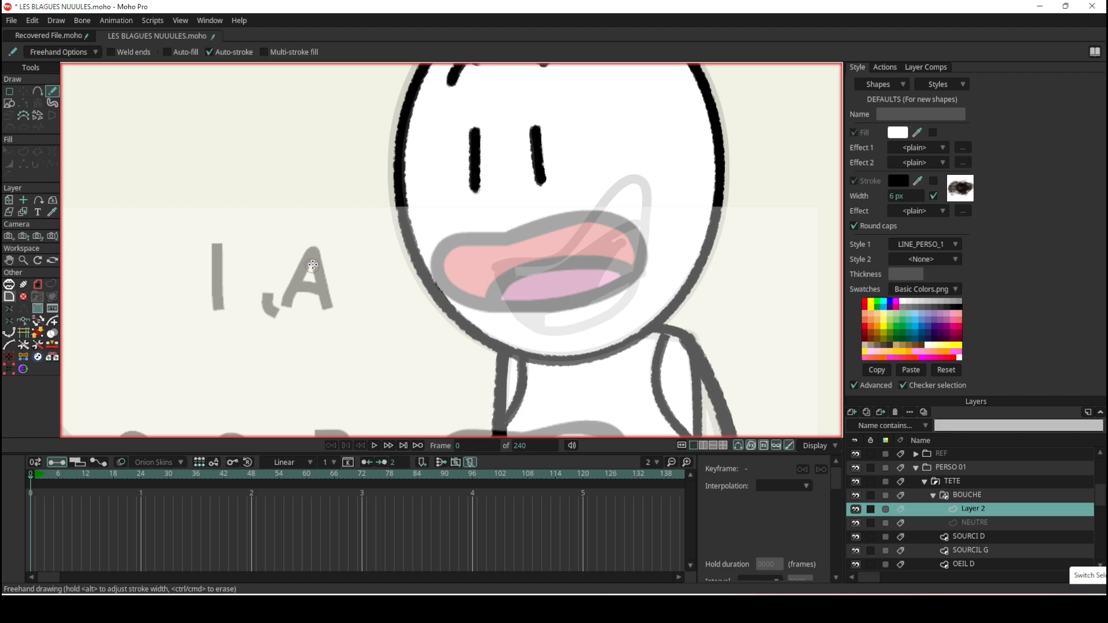
scroll(347, 279, "down", 3)
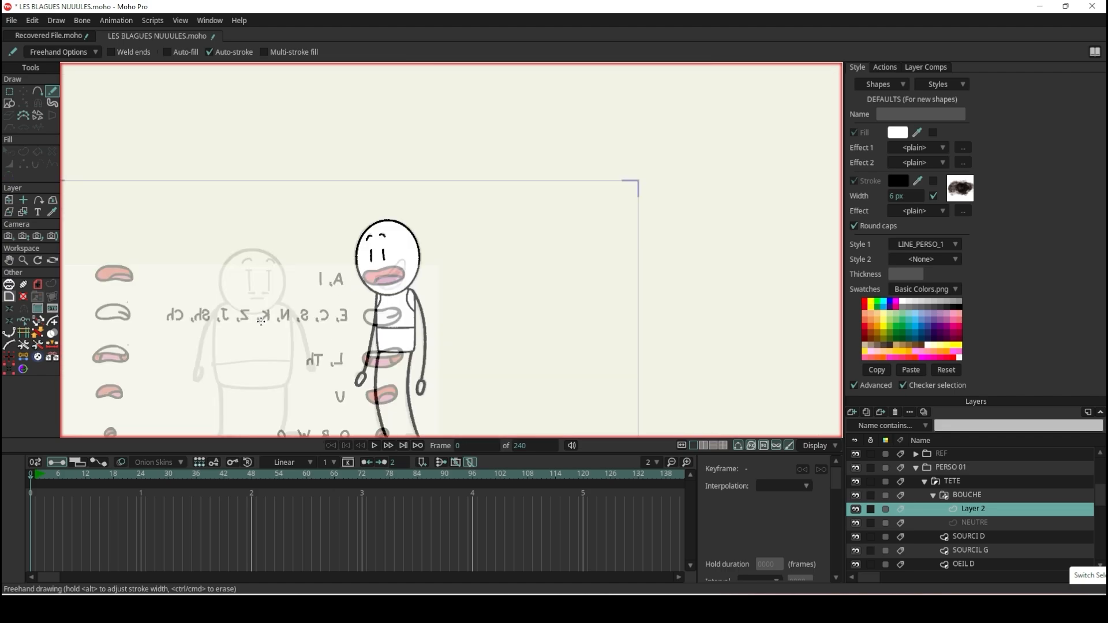
scroll(261, 321, "down", 3)
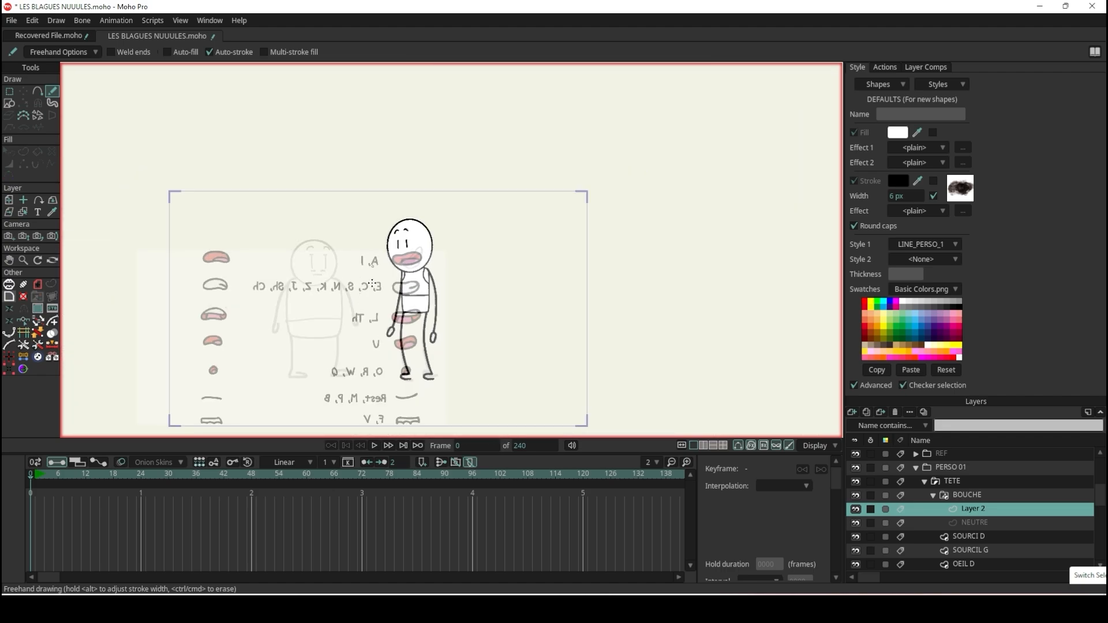
scroll(388, 252, "up", 5)
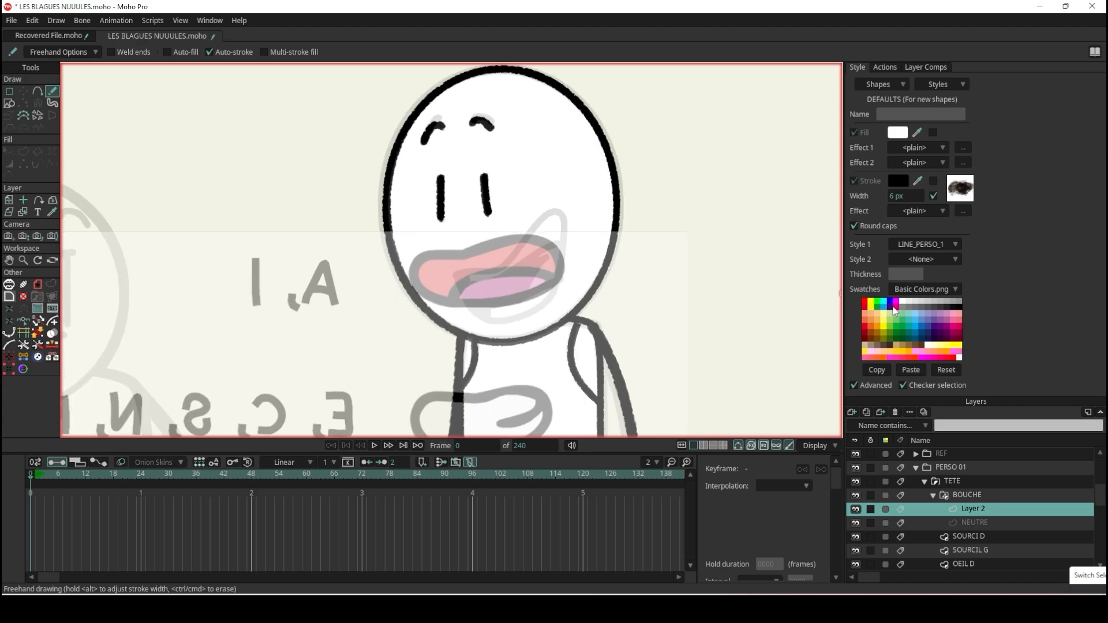
scroll(554, 249, "up", 2)
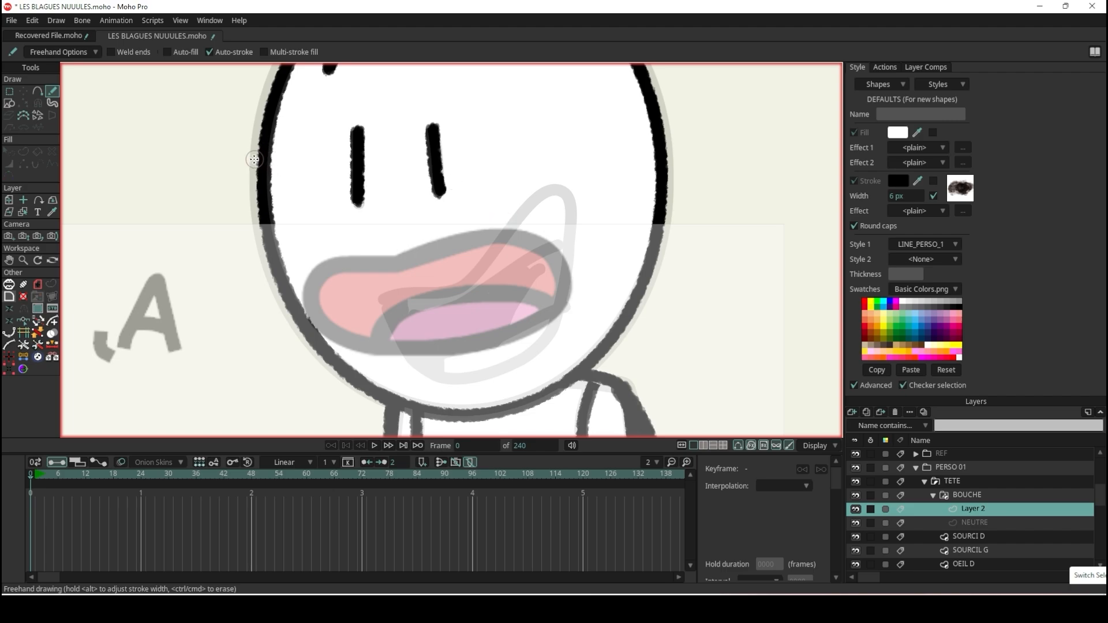
scroll(303, 220, "down", 2)
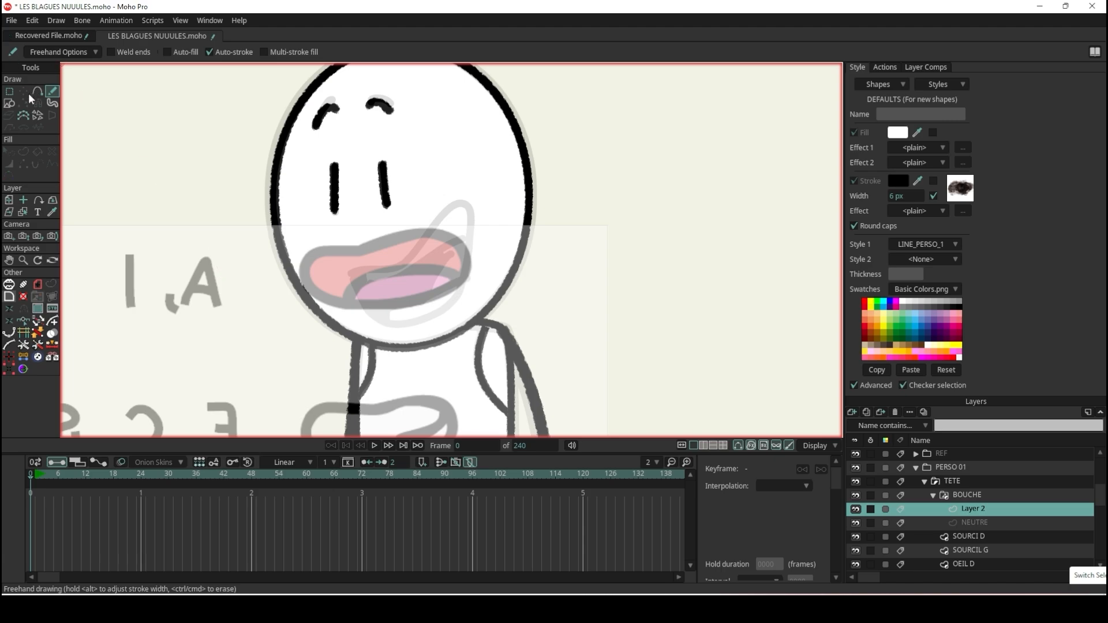
left_click(10, 102)
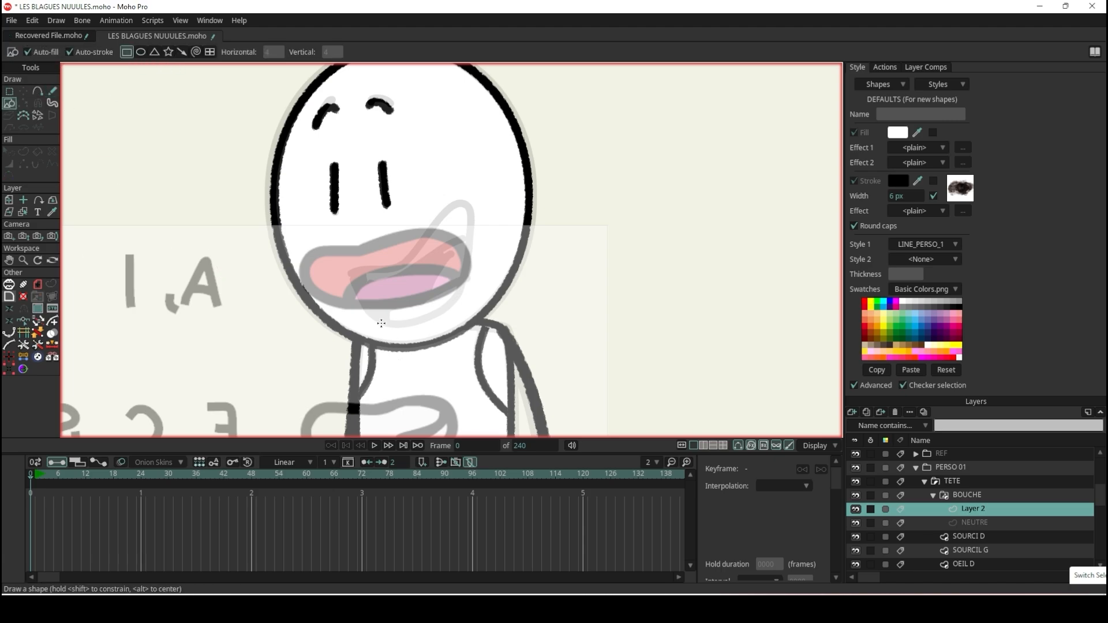
scroll(381, 323, "up", 2)
mouse_move(274, 236)
left_mouse_down()
mouse_move(478, 312)
mouse_move(504, 311)
left_mouse_up()
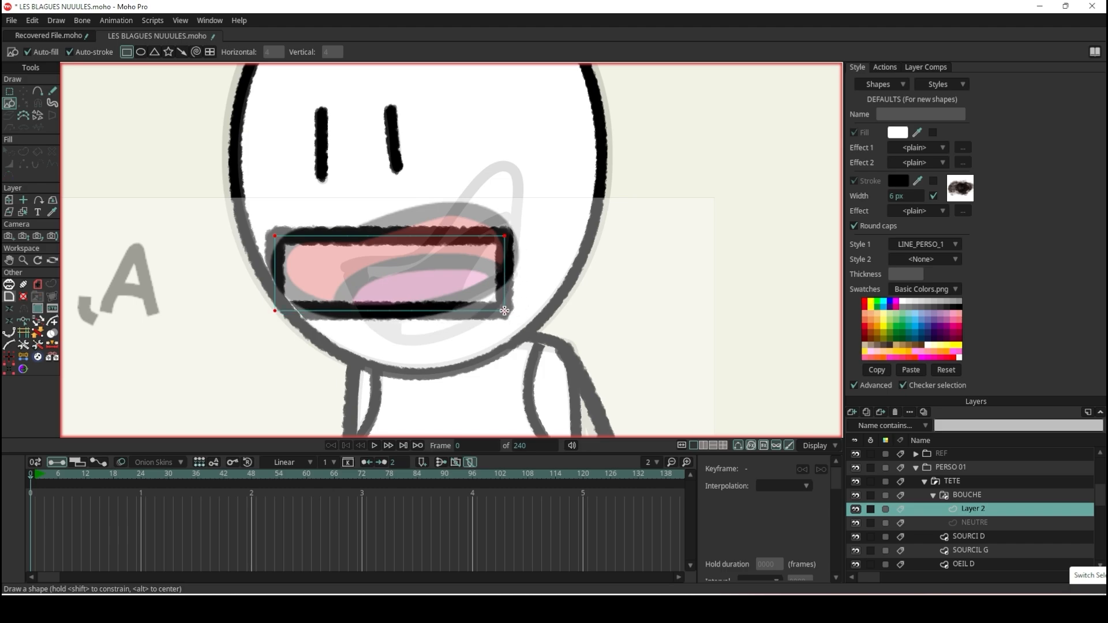
- Add points along the rectangle's top edge and reshape it to follow the upper lip of the A, I mouth
scroll(502, 271, "up", 1)
left_click(37, 91)
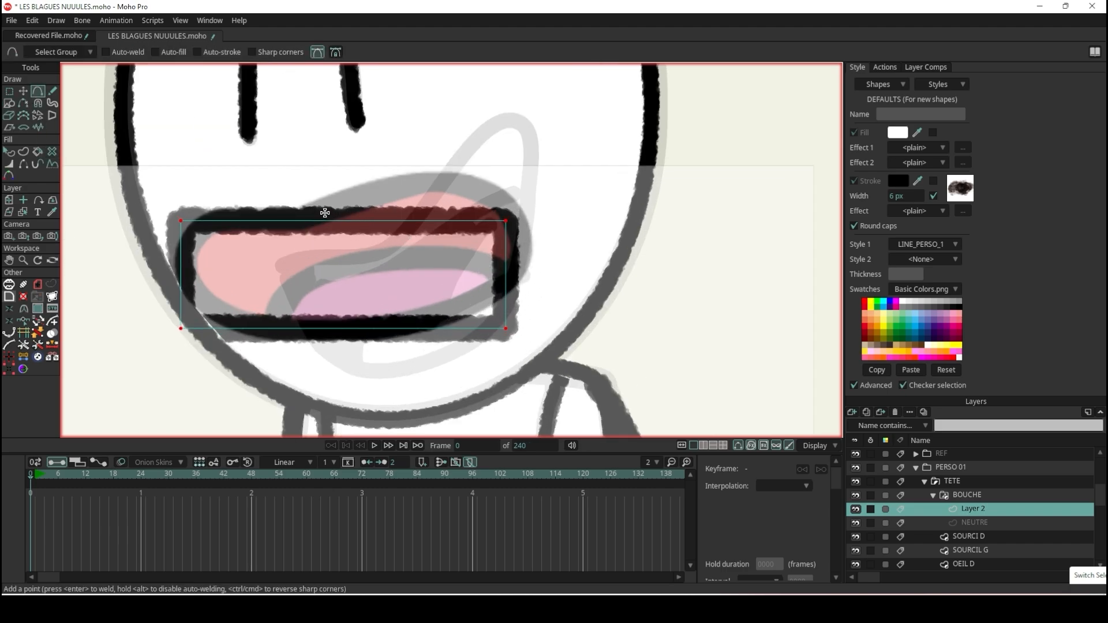
left_click_drag(320, 219, 293, 223)
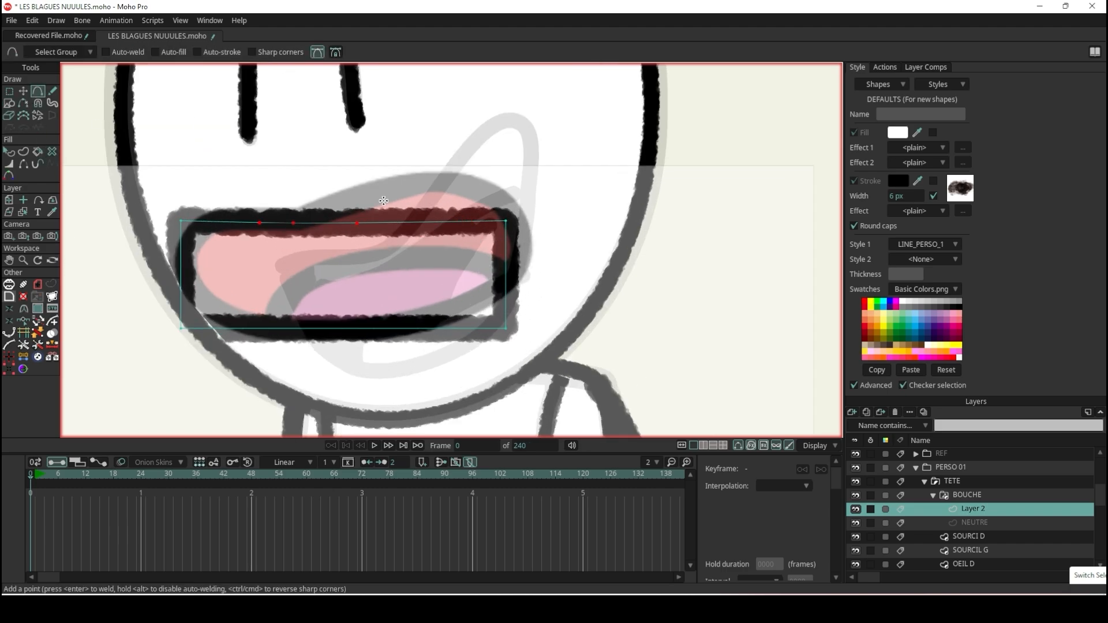
left_click(23, 91)
left_click_drag(506, 221, 804, 277)
key("c")
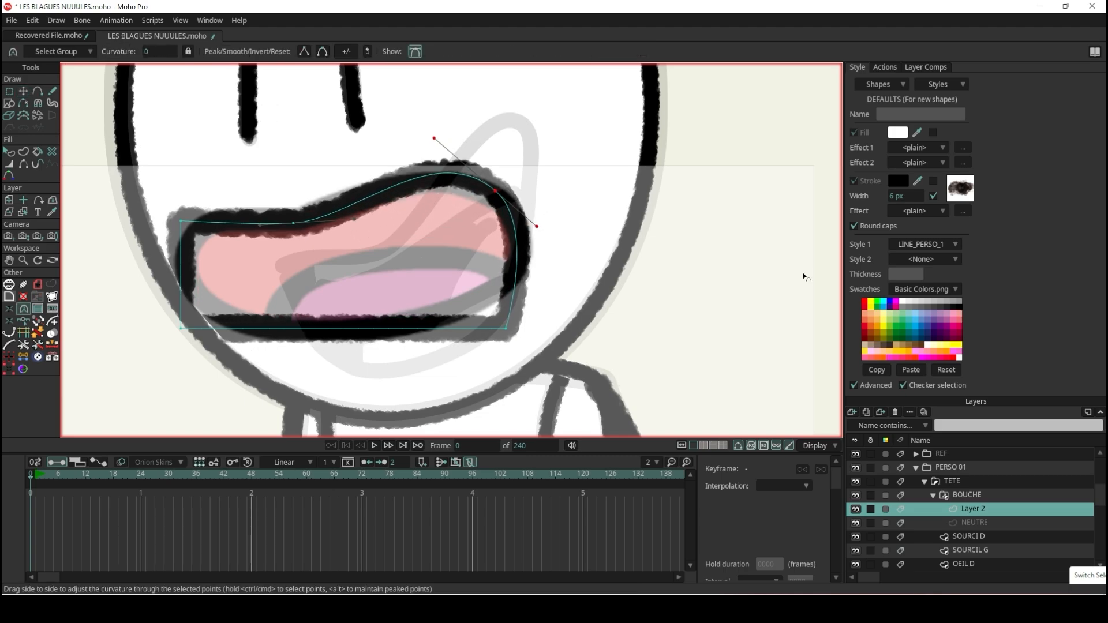
- Move and round the mouth outline's remaining corners to match the lower lip and both ends of the A, I mouth
left_click_drag(503, 334, 512, 262)
key("ctrl+z")
left_click_drag(506, 328, 664, 248)
left_click(23, 90)
left_click_drag(505, 328, 512, 277)
left_click_drag(181, 328, 217, 311)
left_click_drag(181, 222, 381, 211)
key("c")
left_click_drag(217, 312, 417, 341)
key("t")
left_click_drag(214, 280, 206, 271)
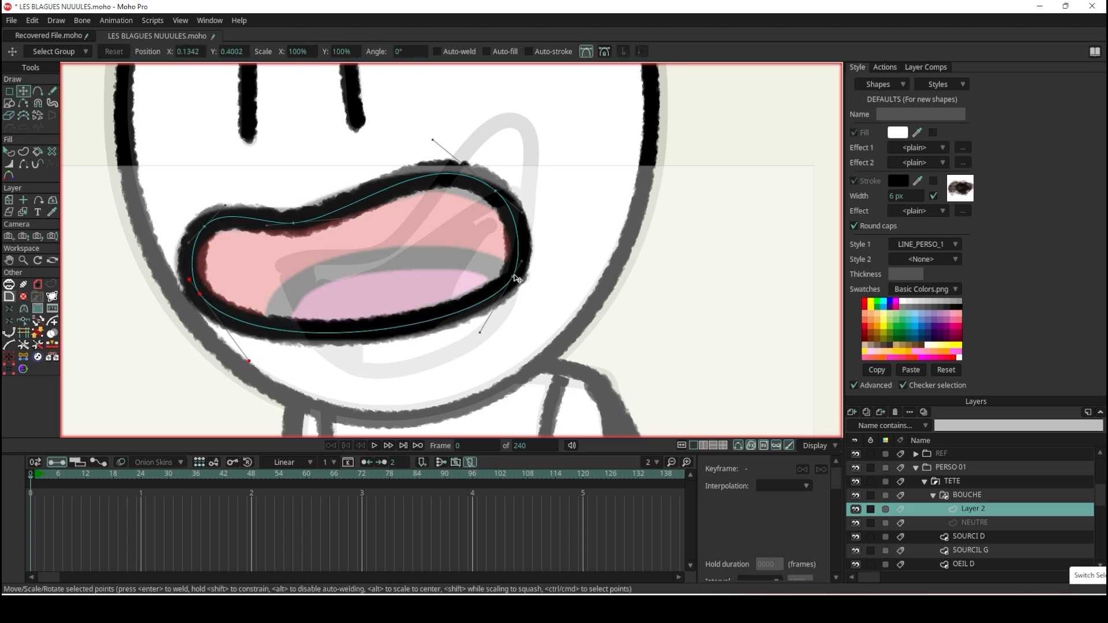
scroll(279, 240, "down", 5)
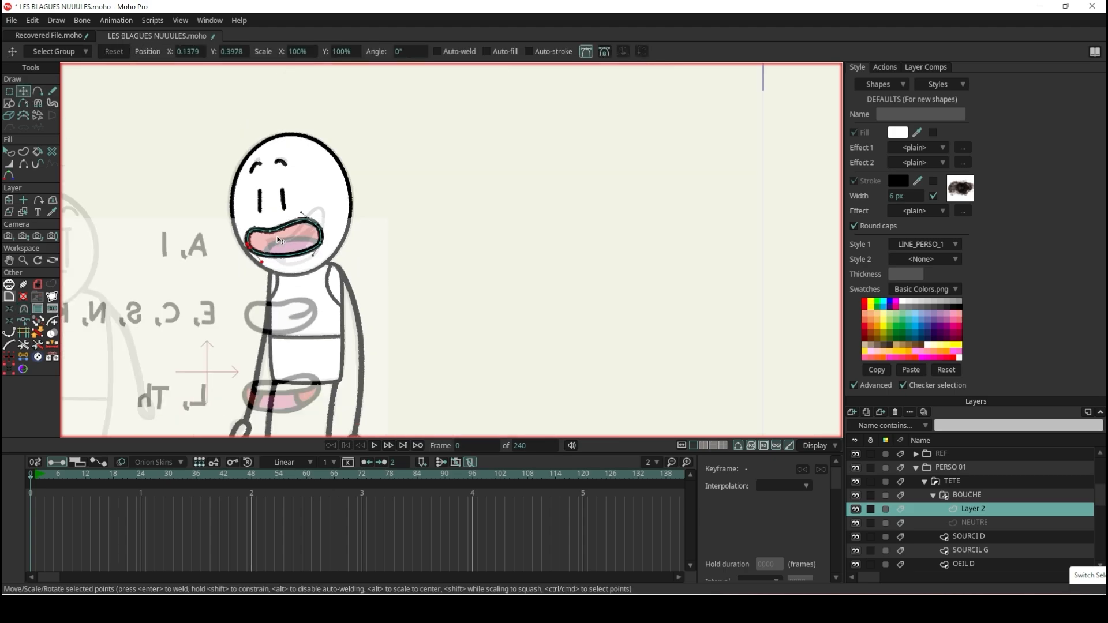
scroll(280, 241, "up", 5)
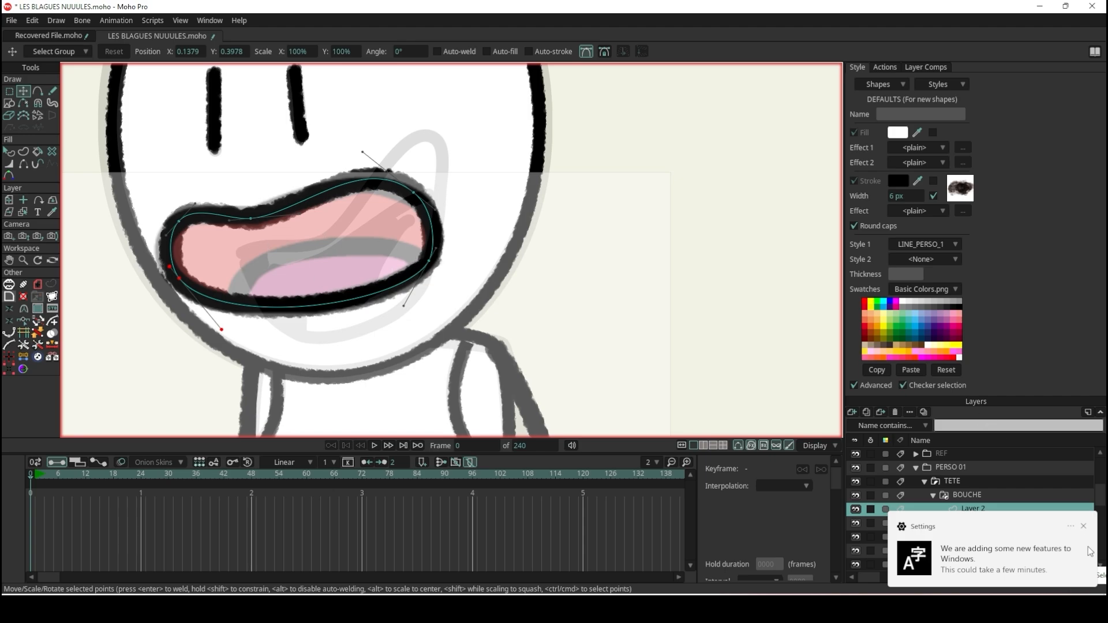
- Dismiss the system notifications, draw an ellipse over the tongue in the A, I mouth, and select its shape
left_click(1084, 527)
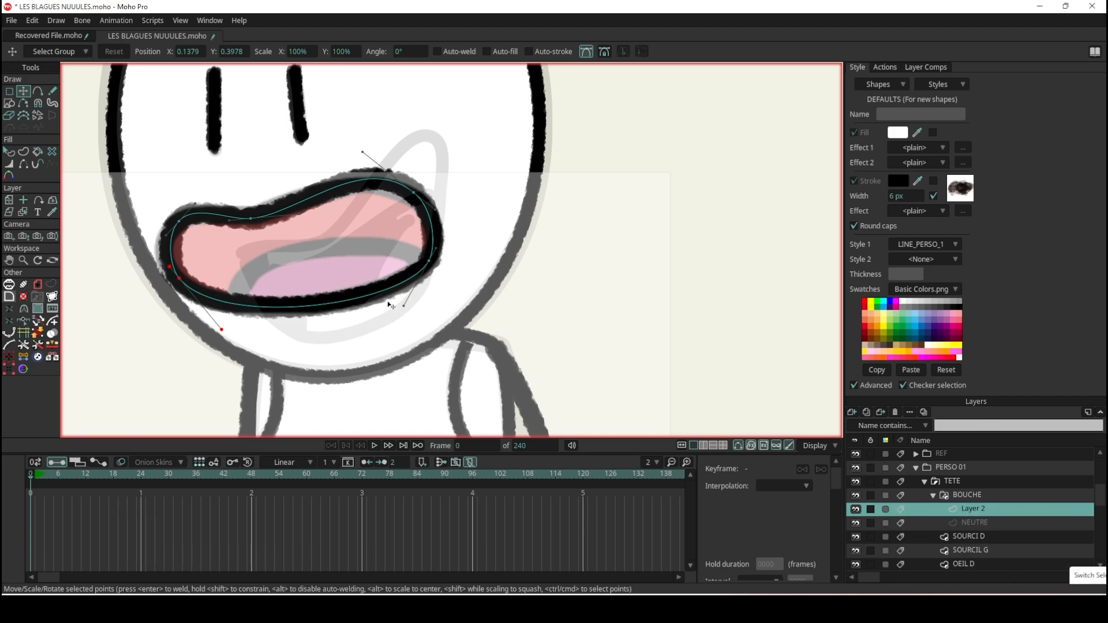
left_click(10, 105)
left_click(140, 52)
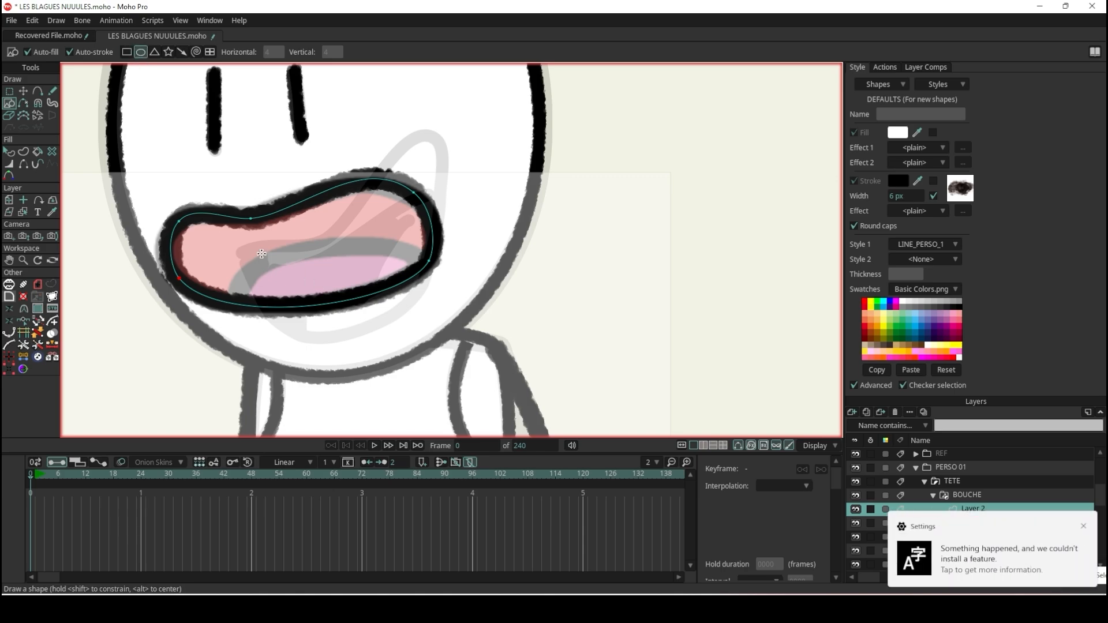
left_click(1083, 526)
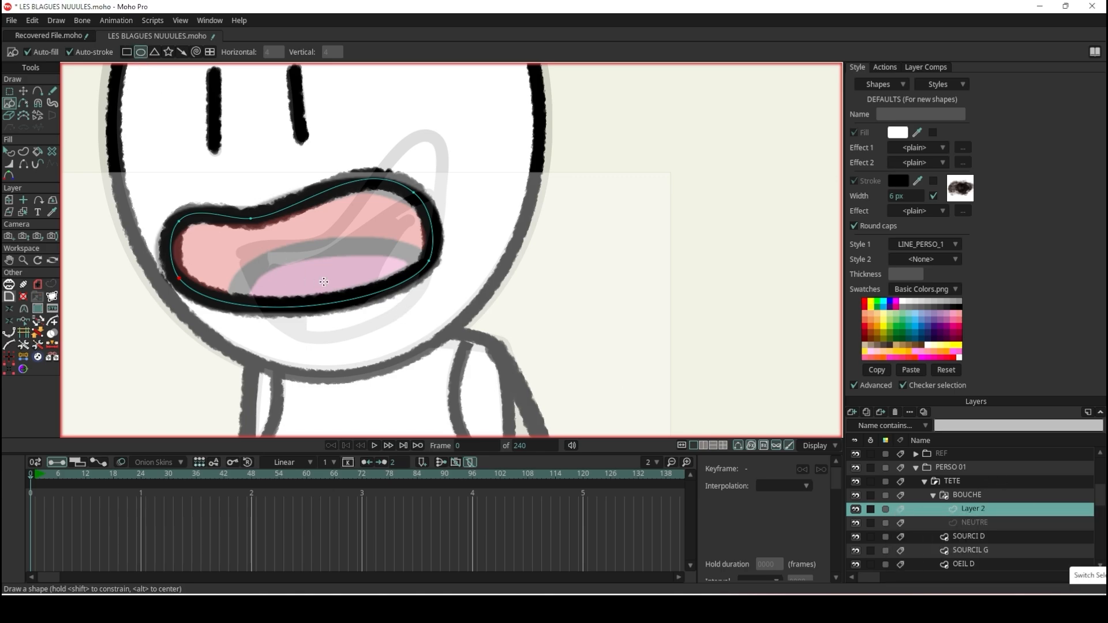
mouse_move(266, 258)
left_mouse_down()
mouse_move(491, 335)
mouse_move(456, 335)
left_mouse_up()
scroll(376, 196, "up", 3)
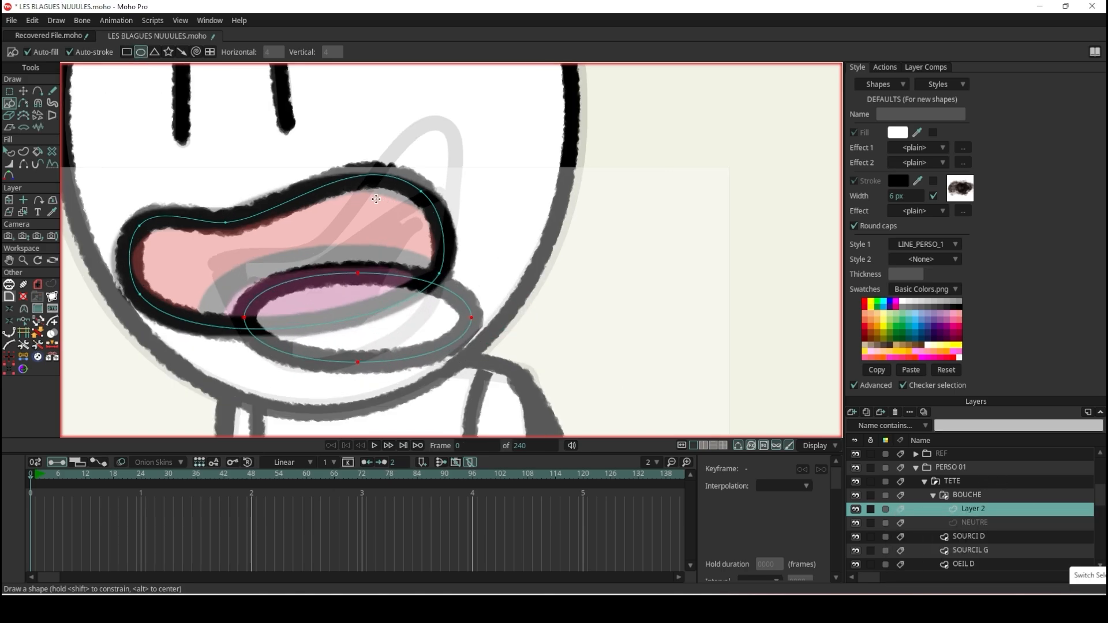
left_click(9, 152)
left_click(327, 324)
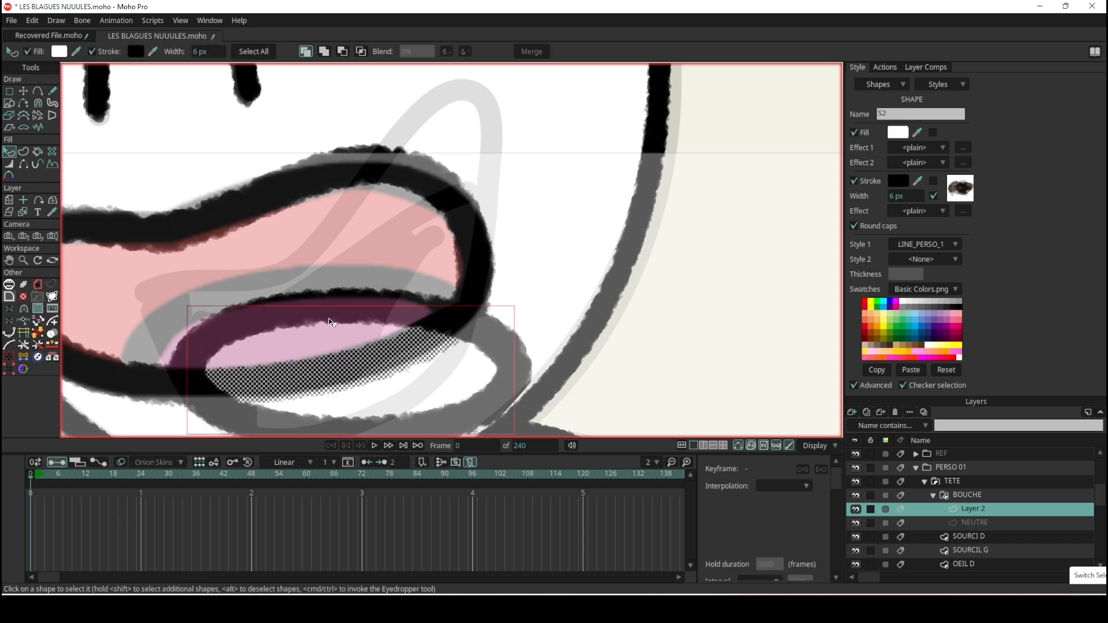
- Intersect the tongue ellipse with the mouth outline and adjust its points to follow the reference tongue
left_click(361, 52)
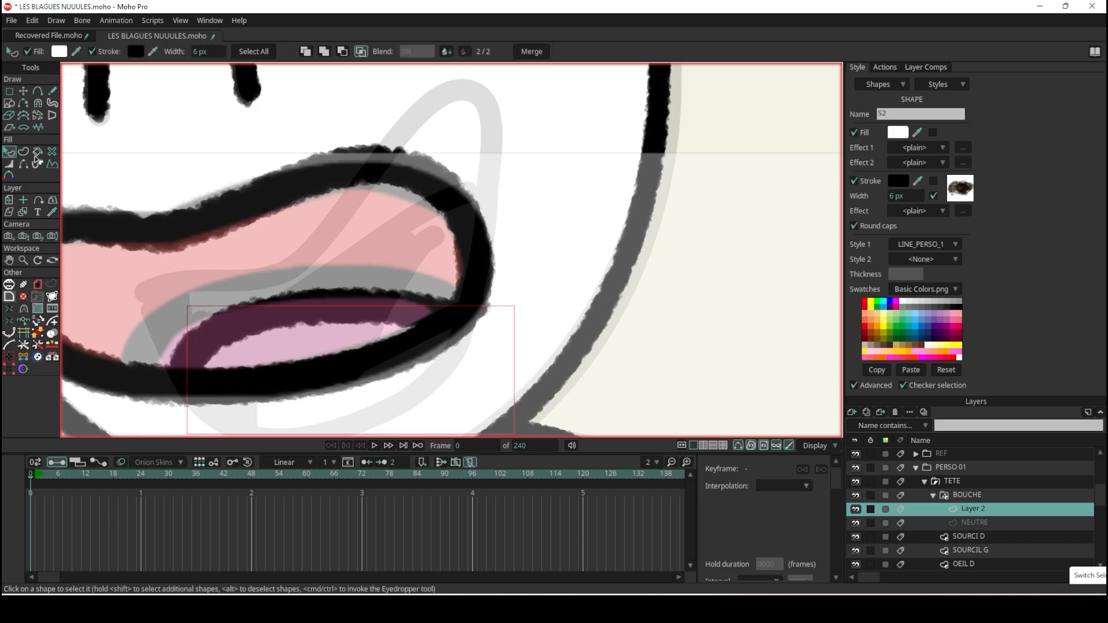
left_click(19, 91)
scroll(340, 246, "down", 5)
scroll(250, 290, "up", 4)
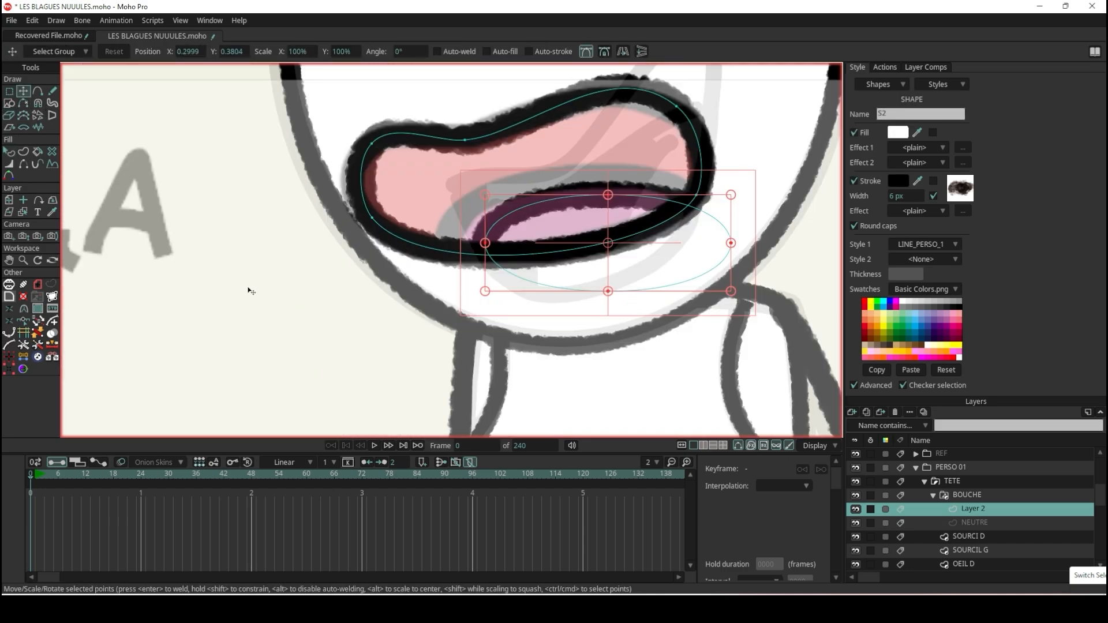
scroll(564, 205, "up", 1)
scroll(563, 206, "down", 5)
scroll(609, 184, "up", 5)
left_click_drag(572, 230, 531, 212)
left_click_drag(654, 265, 669, 235)
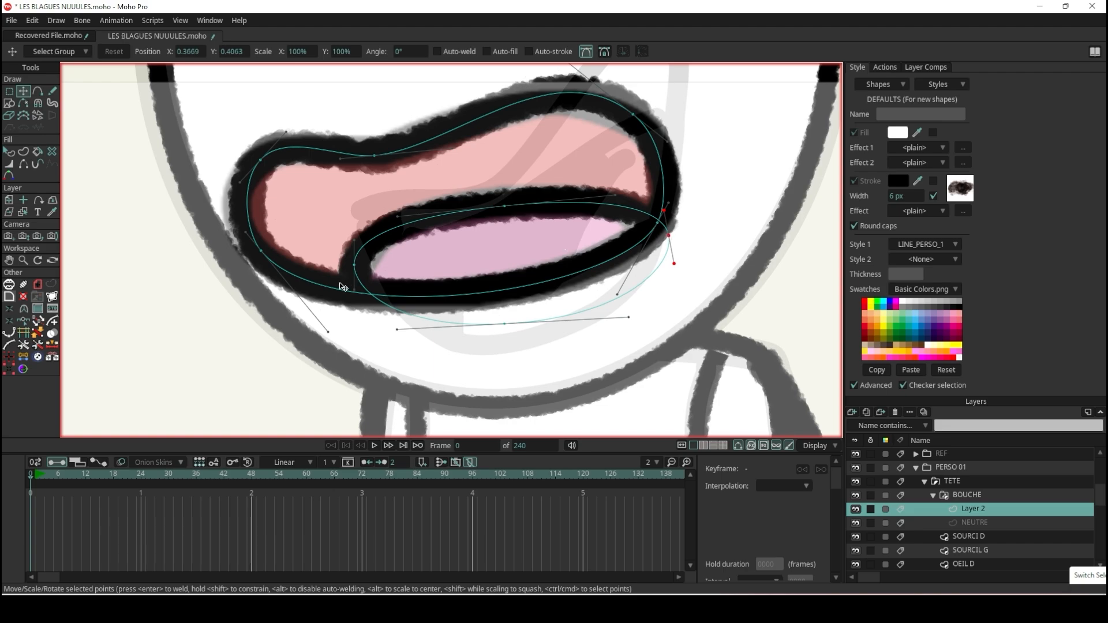
left_click_drag(361, 272, 359, 285)
left_click_drag(497, 208, 465, 209)
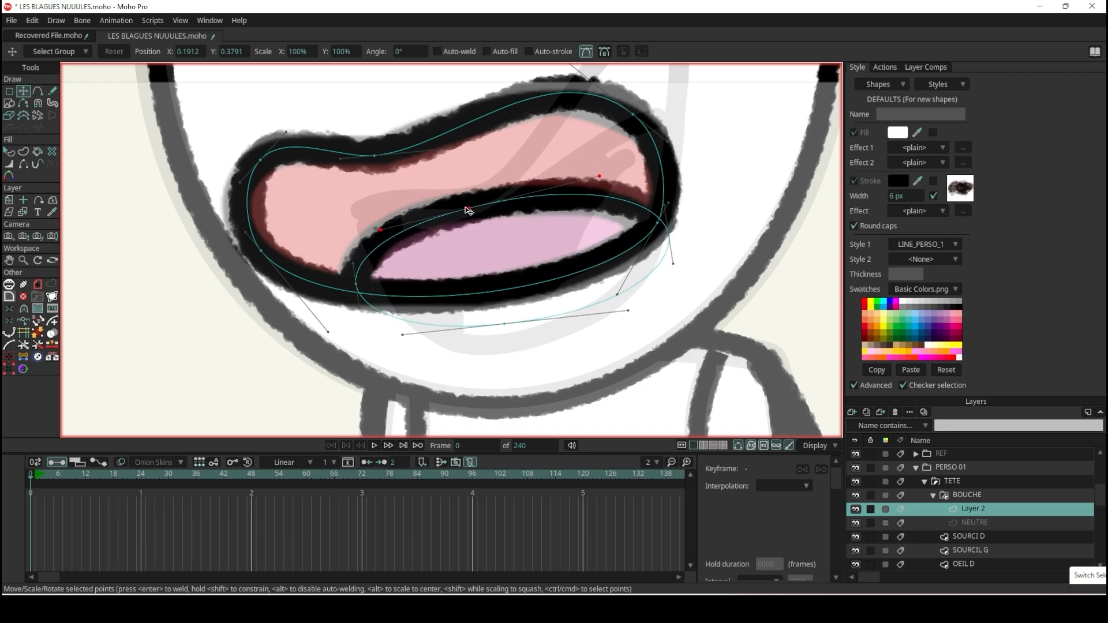
scroll(469, 210, "down", 5)
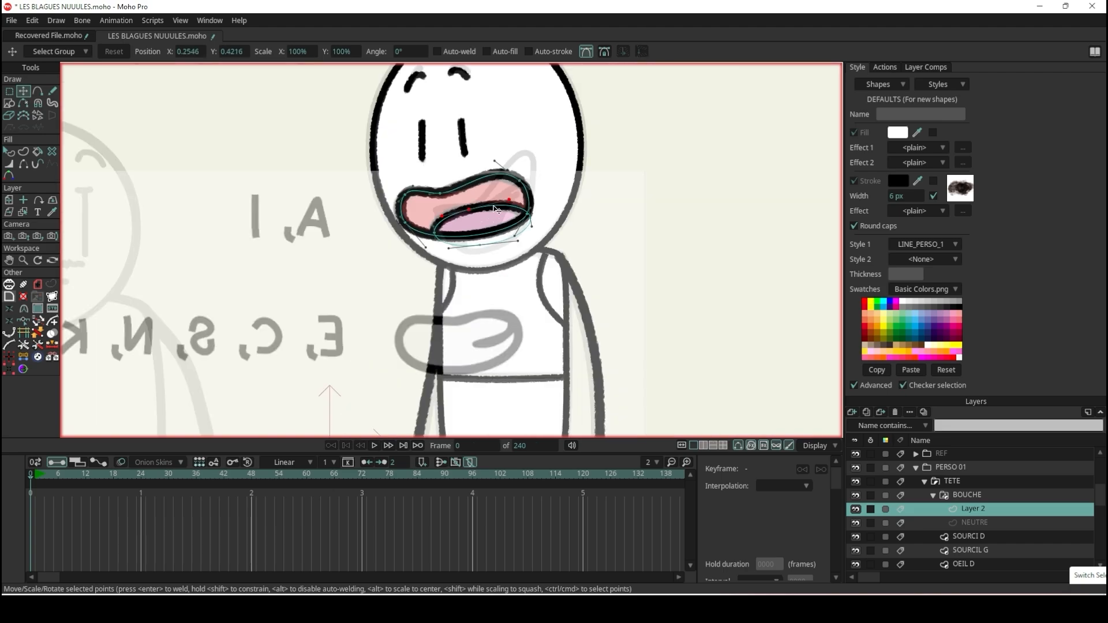
- Rename the finished mouth layer Layer 2 as "A, I"
double_click(977, 507)
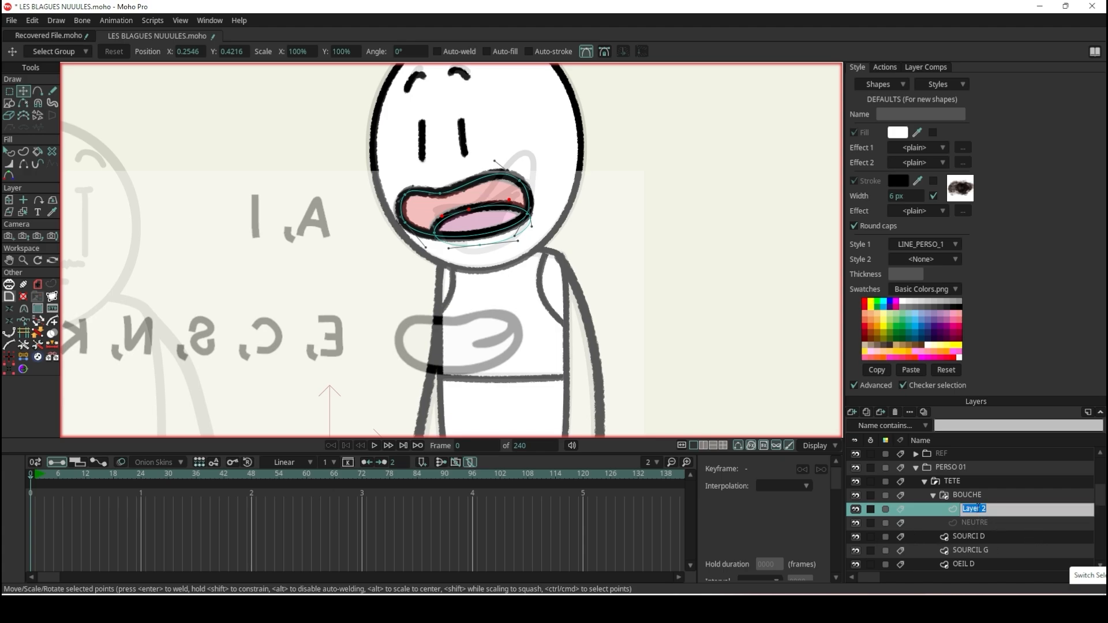
type("A, I")
key("Return")
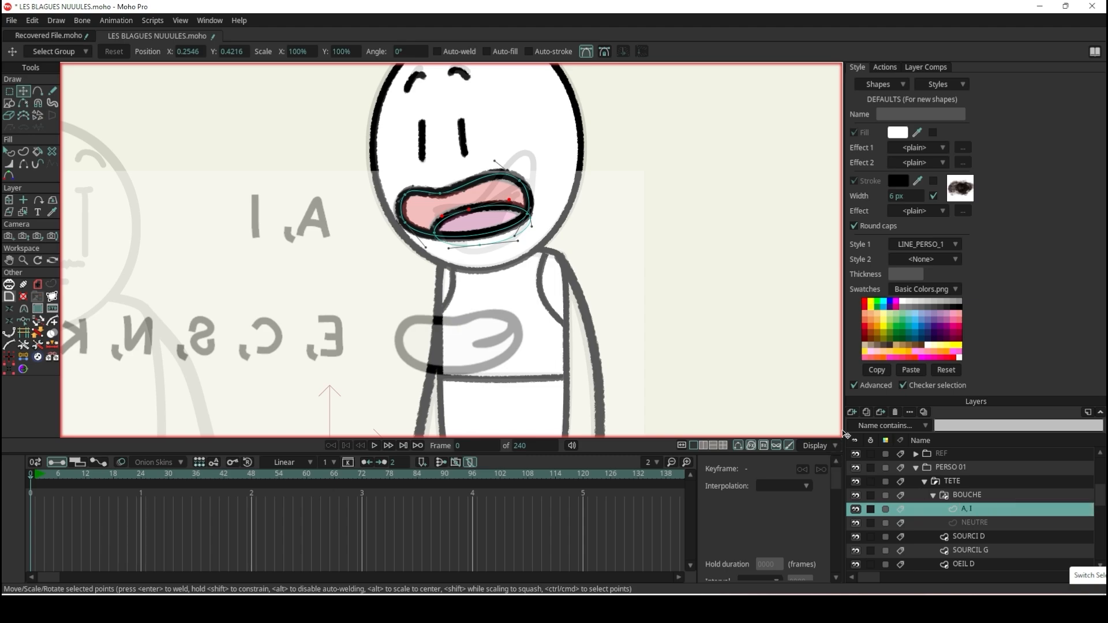
- Add a new vector layer in BOUCHE and move the t7zwr8w67fe61.png reference so its "E, C, S" mouth lies over the face
left_click(850, 414)
left_click(866, 428)
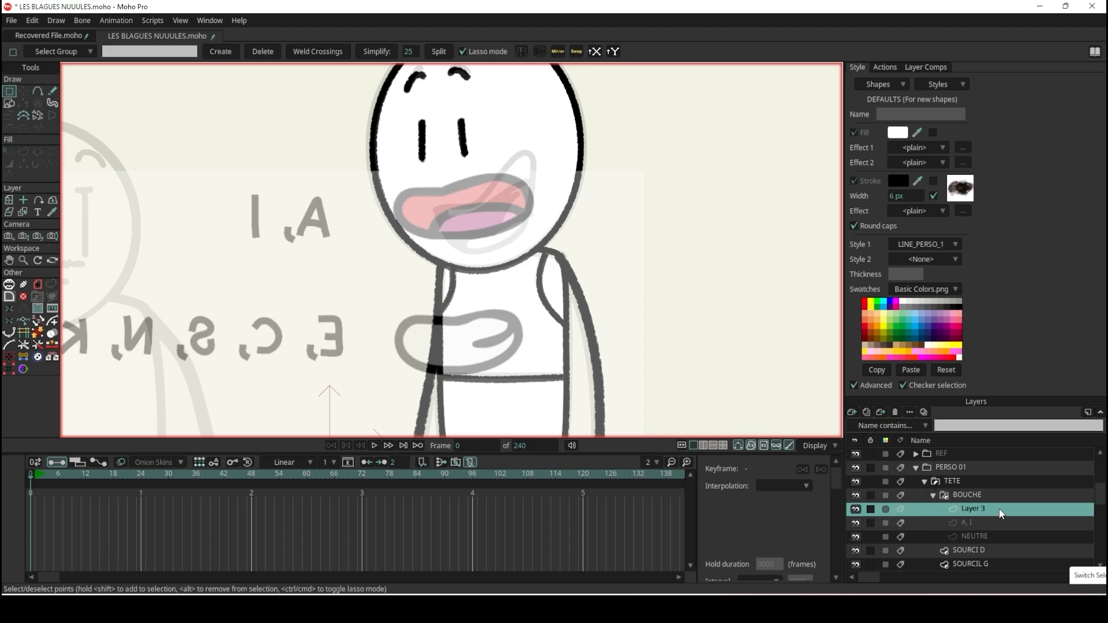
scroll(1101, 502, "up", 5)
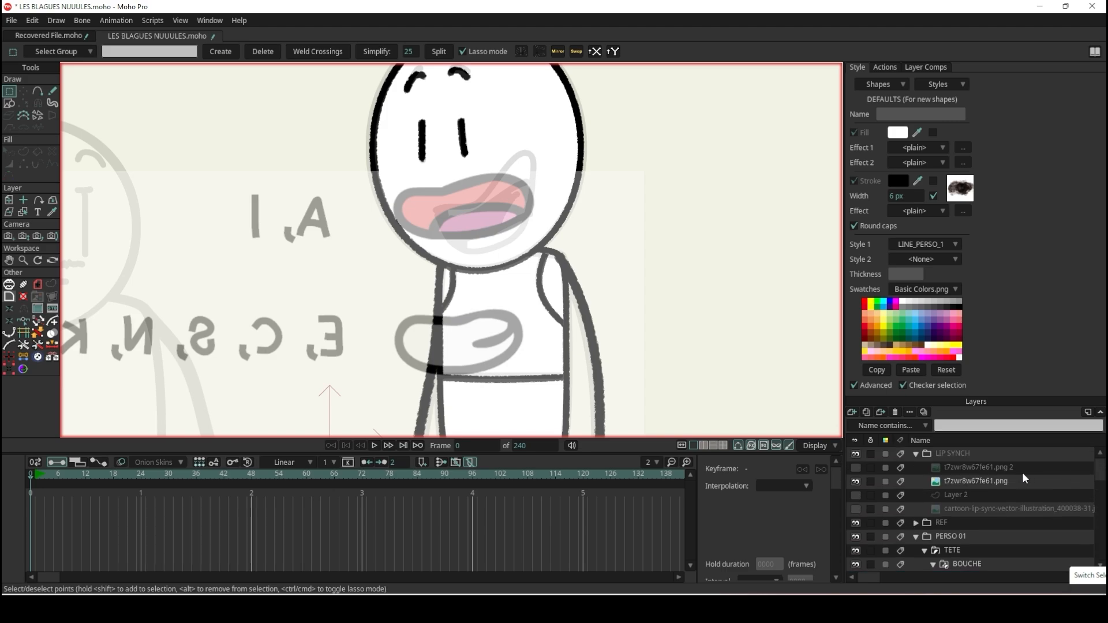
left_click(1013, 486)
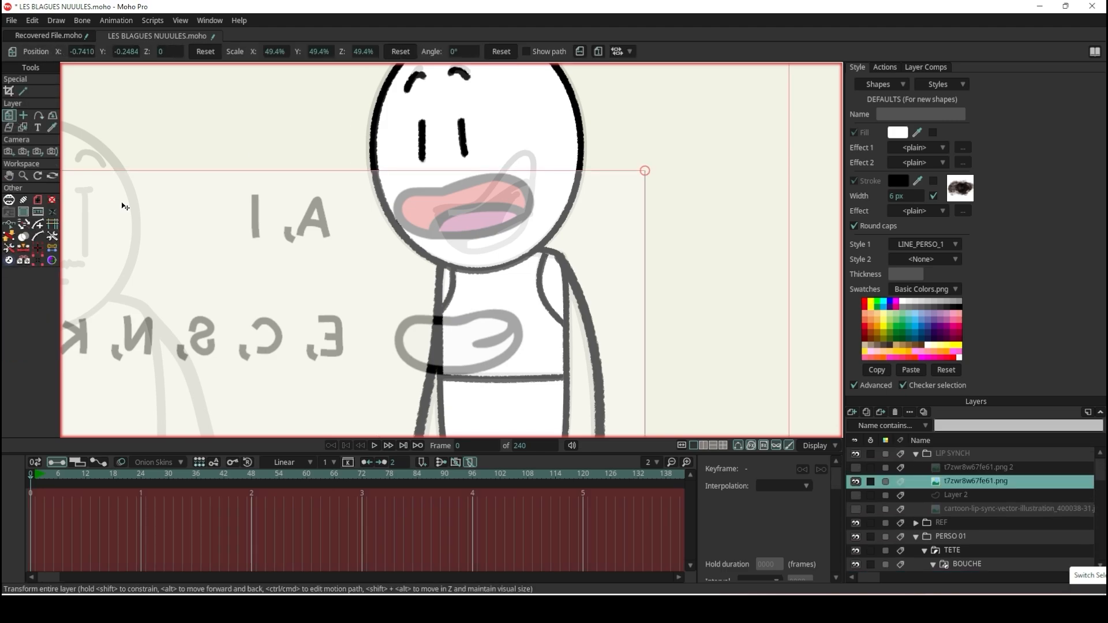
left_click_drag(494, 351, 507, 217)
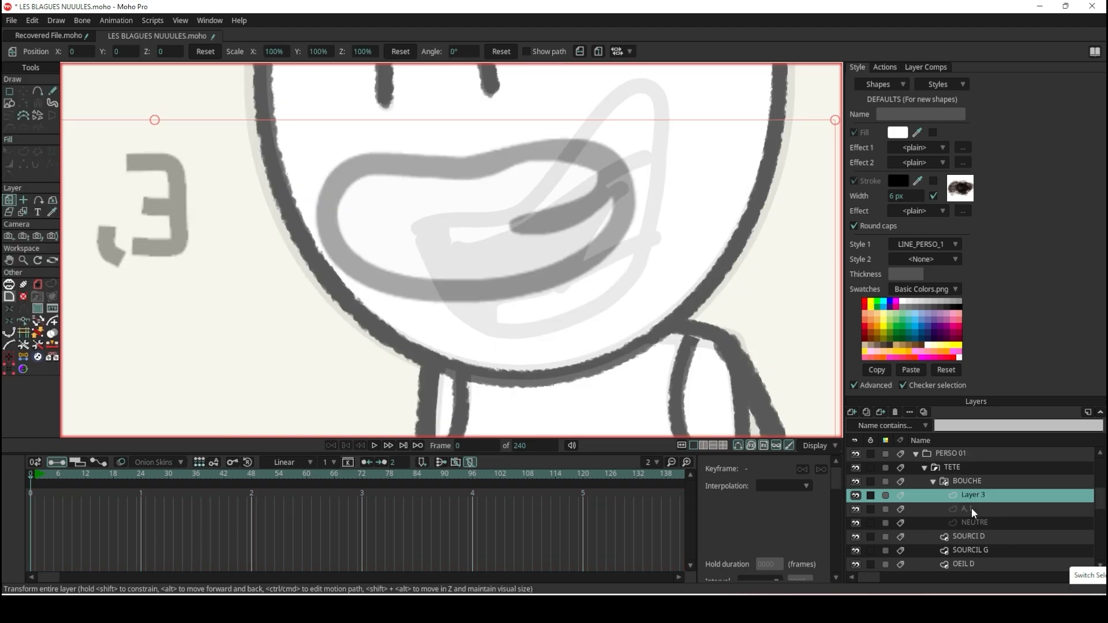
- Copy all points of the "A, I" mouth into the new Layer 3
left_click(972, 506)
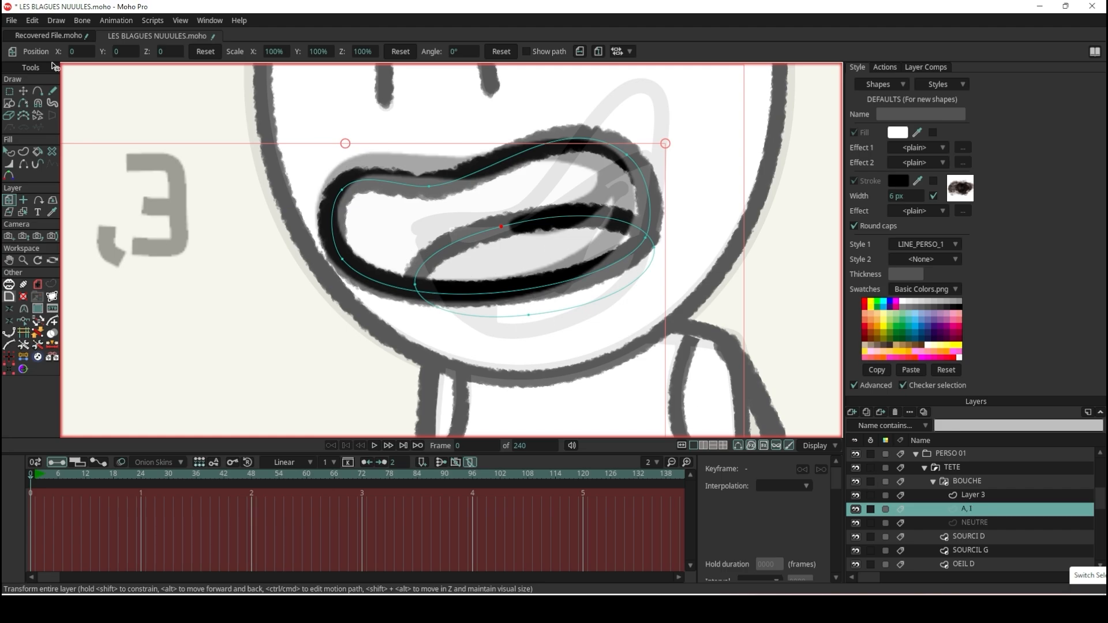
key("g")
mouse_move(348, 151)
left_mouse_down()
mouse_move(762, 311)
mouse_move(594, 111)
mouse_move(322, 144)
mouse_move(344, 151)
left_mouse_up()
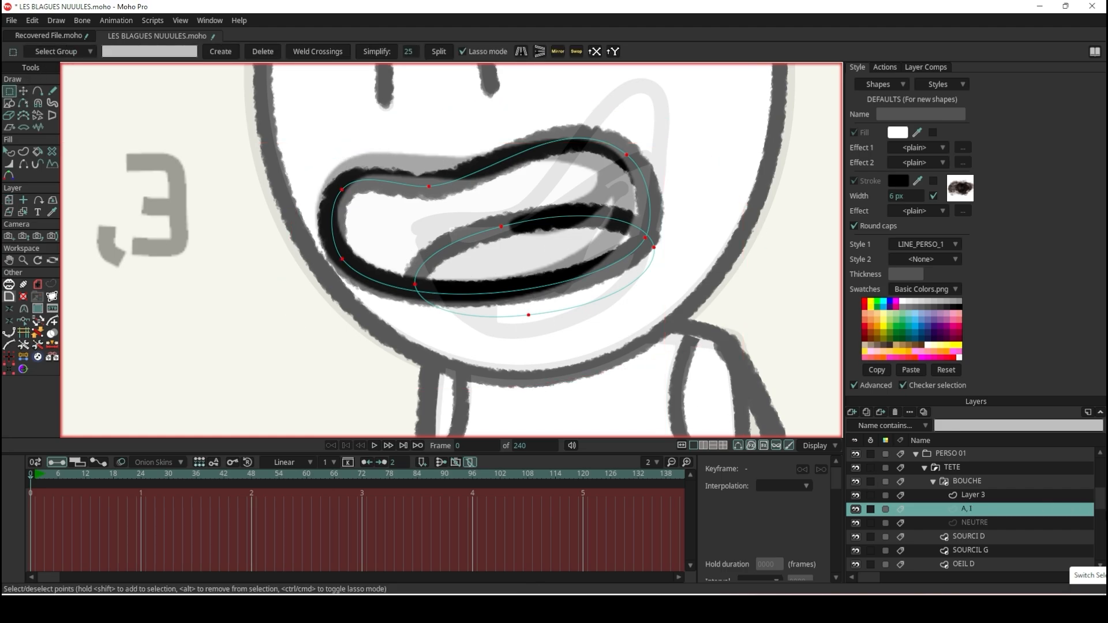
left_click(986, 494)
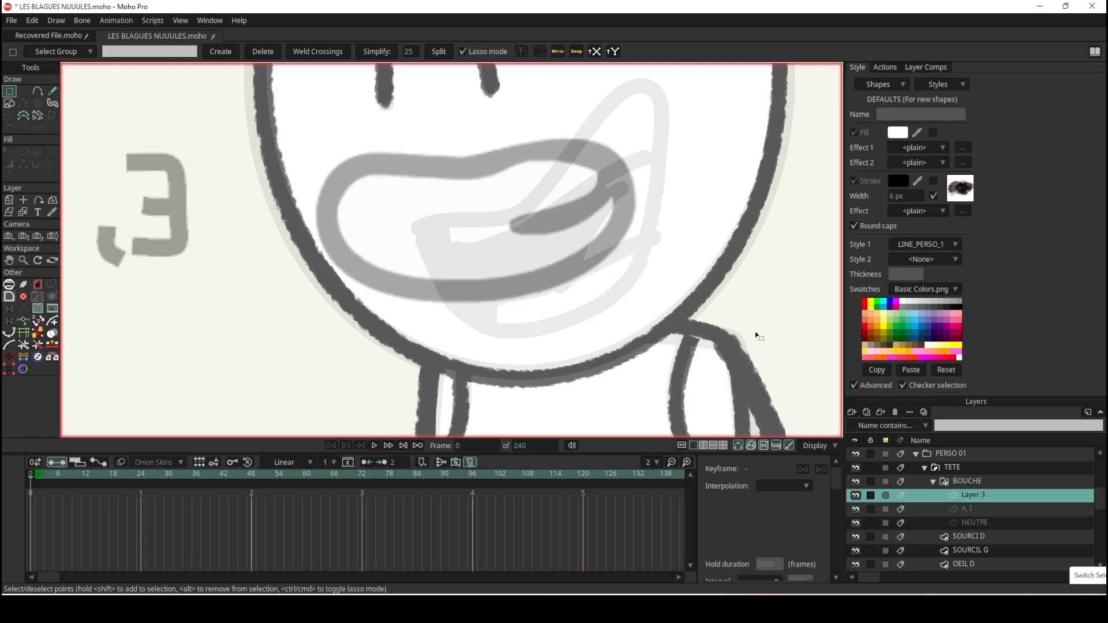
key("t")
scroll(551, 154, "up", 1)
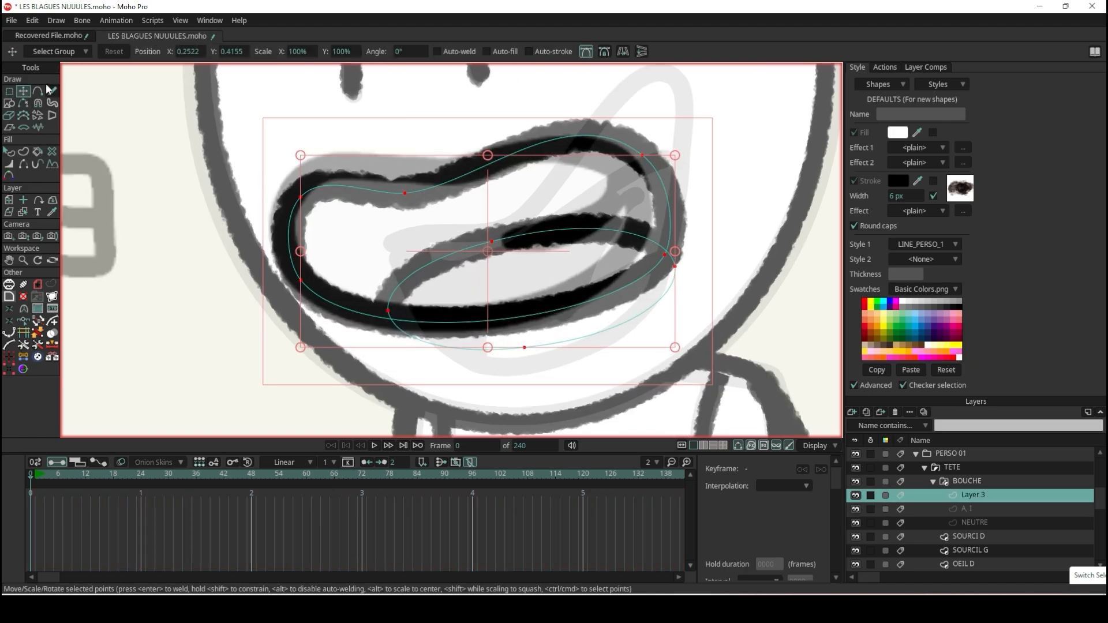
- Reshape the pasted mouth outline on Layer 3 by moving its points onto the "E, C, S" reference mouth
left_click(404, 194)
left_click_drag(405, 194, 389, 168)
left_click_drag(301, 197, 300, 183)
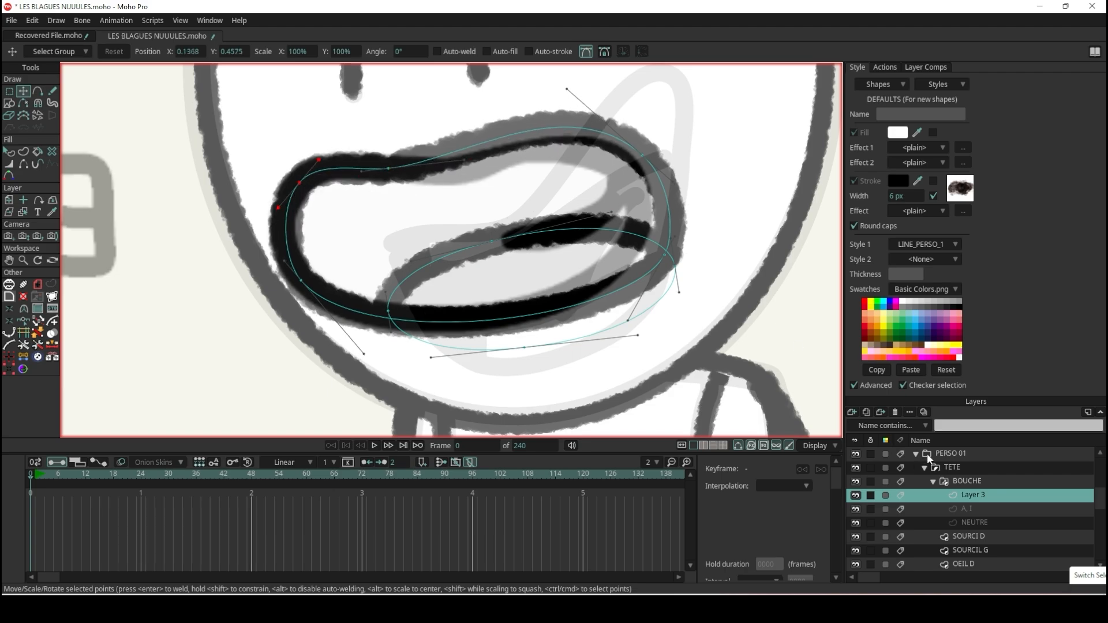
left_click_drag(388, 169, 457, 174)
left_click_drag(643, 155, 598, 152)
left_click_drag(665, 257, 632, 243)
left_click_drag(301, 280, 311, 288)
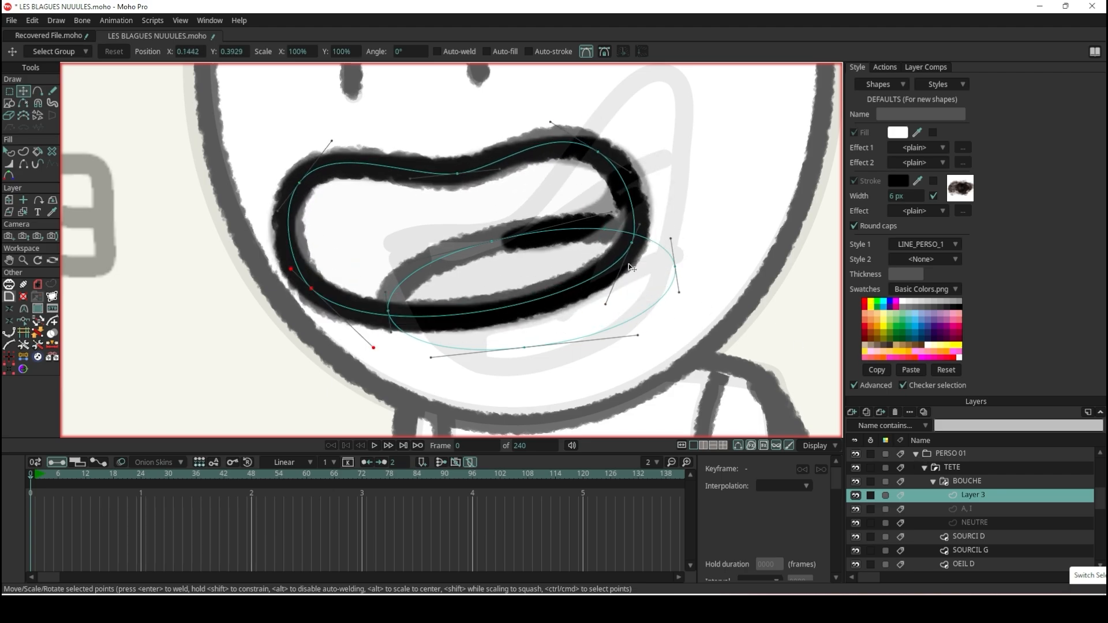
- Delete the tongue shape and draw a freehand curved line inside the mouth from its corner, following the reference
left_click(563, 231)
key("Delete")
left_click(52, 90)
scroll(638, 207, "up", 1)
mouse_move(628, 186)
left_mouse_down()
mouse_move(570, 220)
mouse_move(483, 245)
left_mouse_up()
scroll(553, 184, "down", 8)
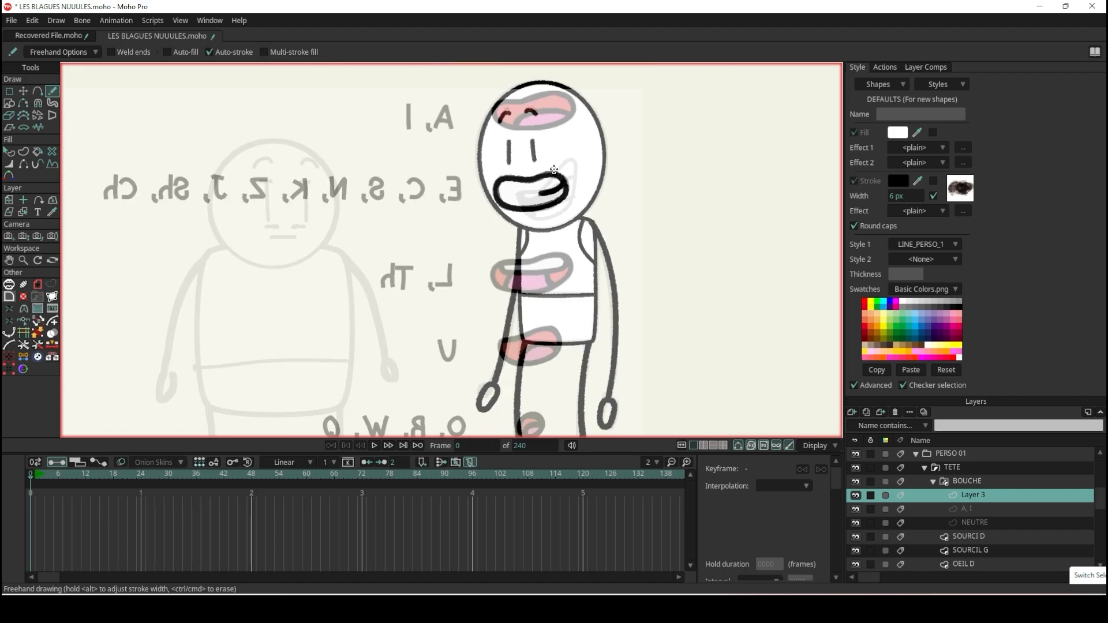
- Rename Layer 3 as "C,S,N,K,Z,J,CH"
scroll(555, 170, "up", 3)
double_click(979, 495)
scroll(423, 300, "down", 2)
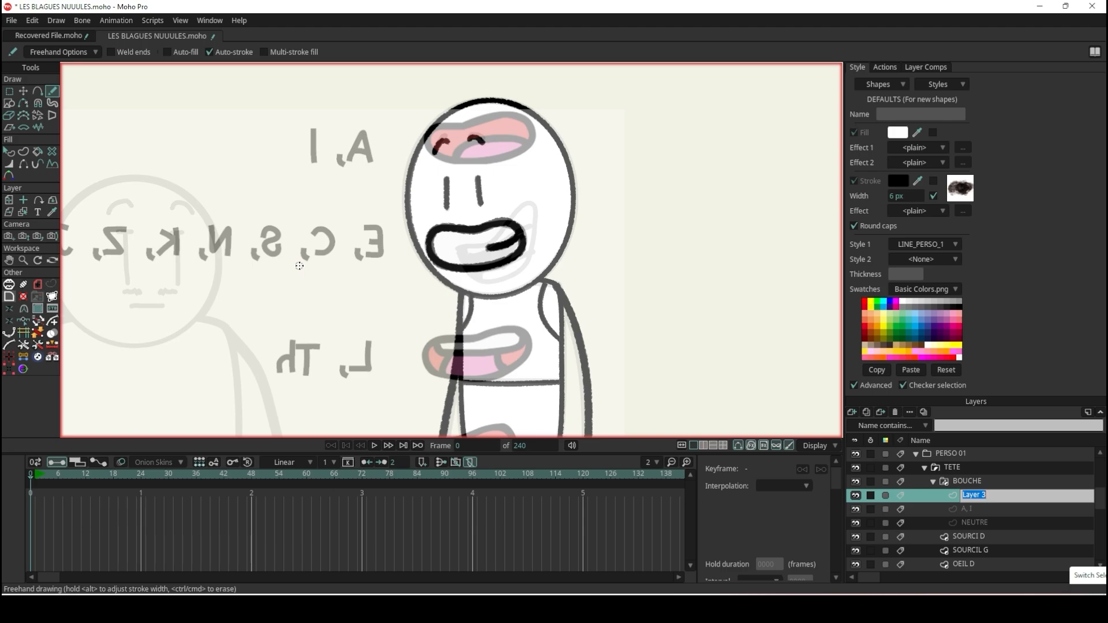
type("C,S,N,K,Z,J")
scroll(246, 267, "down", 5)
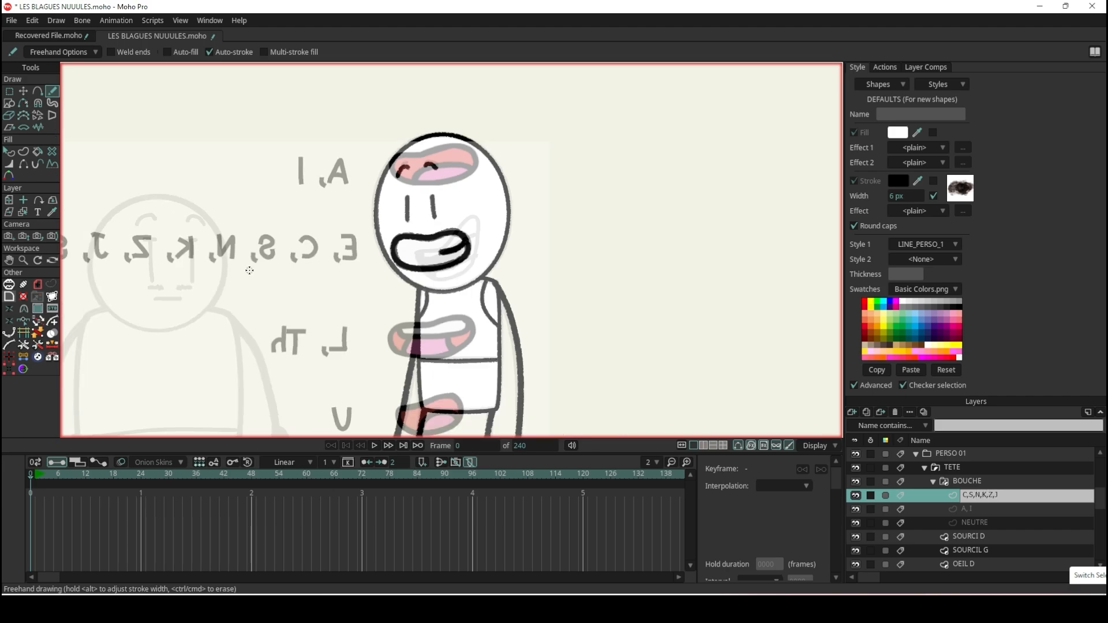
scroll(217, 258, "up", 2)
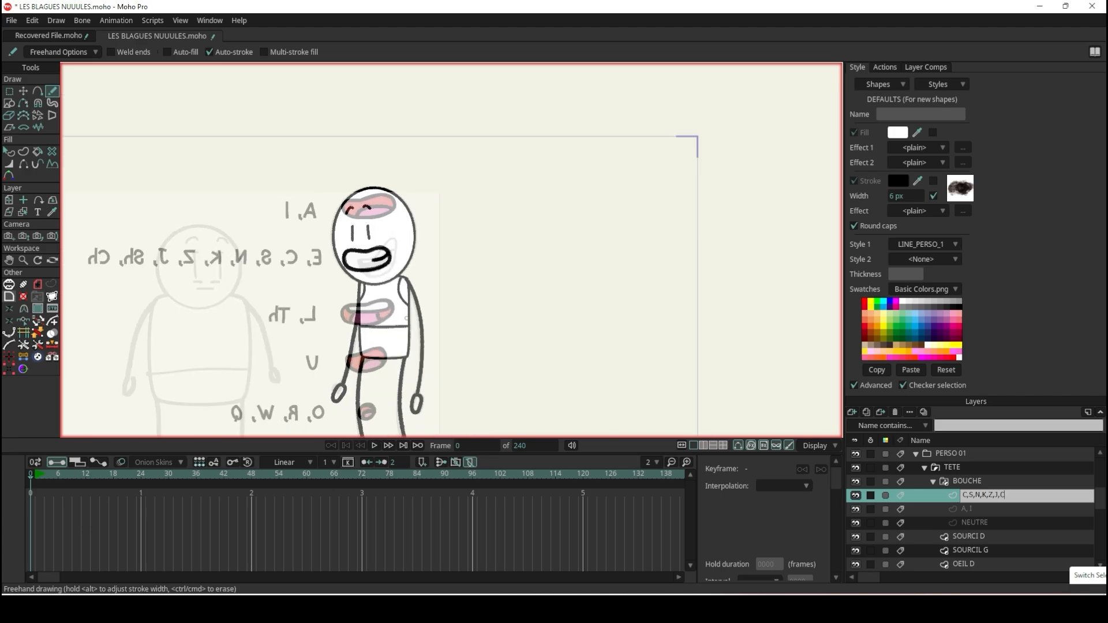
type("H")
key("Return")
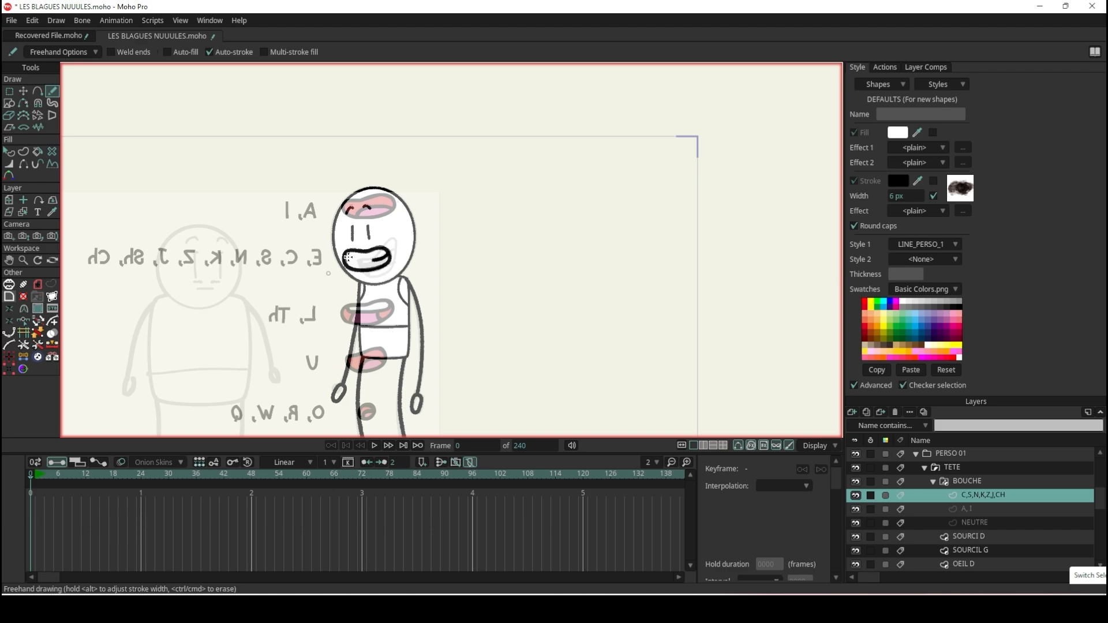
- Add another vector layer in BOUCHE and move the reference image up so its "L, Th" mouth lies over the face
scroll(348, 258, "up", 3)
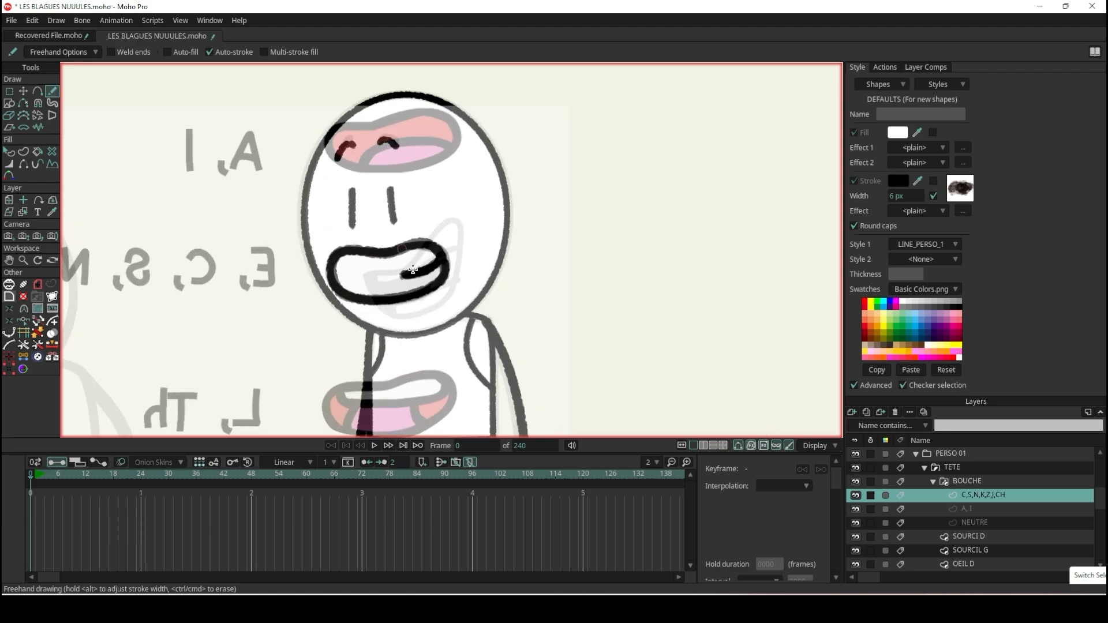
left_click(936, 485)
left_click(935, 481)
left_click(981, 495)
left_click(852, 412)
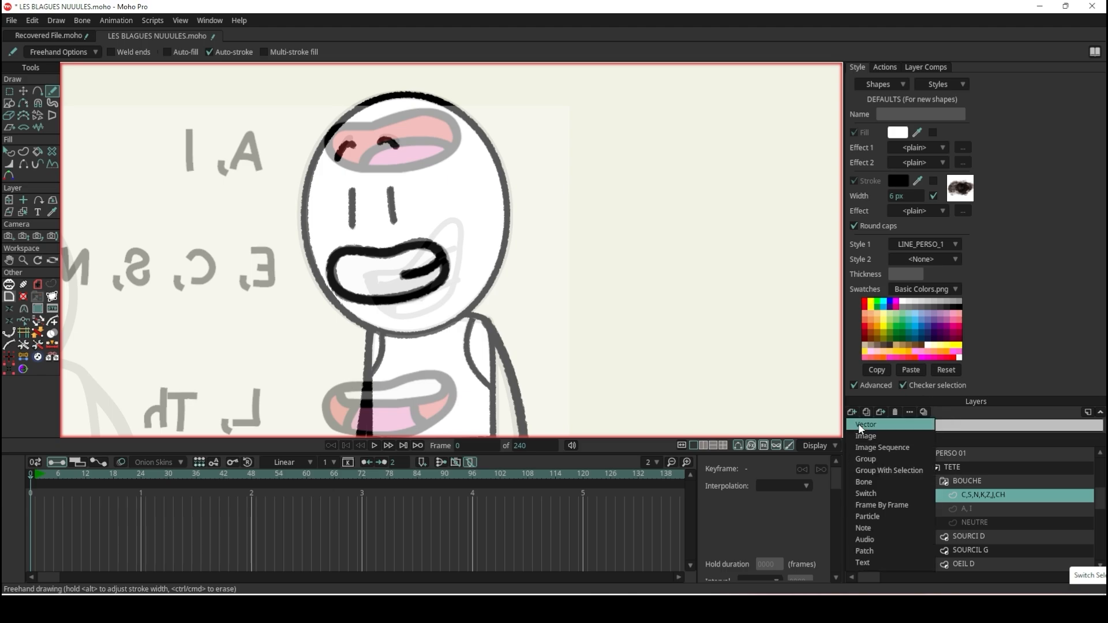
left_click(858, 423)
left_click(976, 454)
left_click_drag(427, 397, 427, 262)
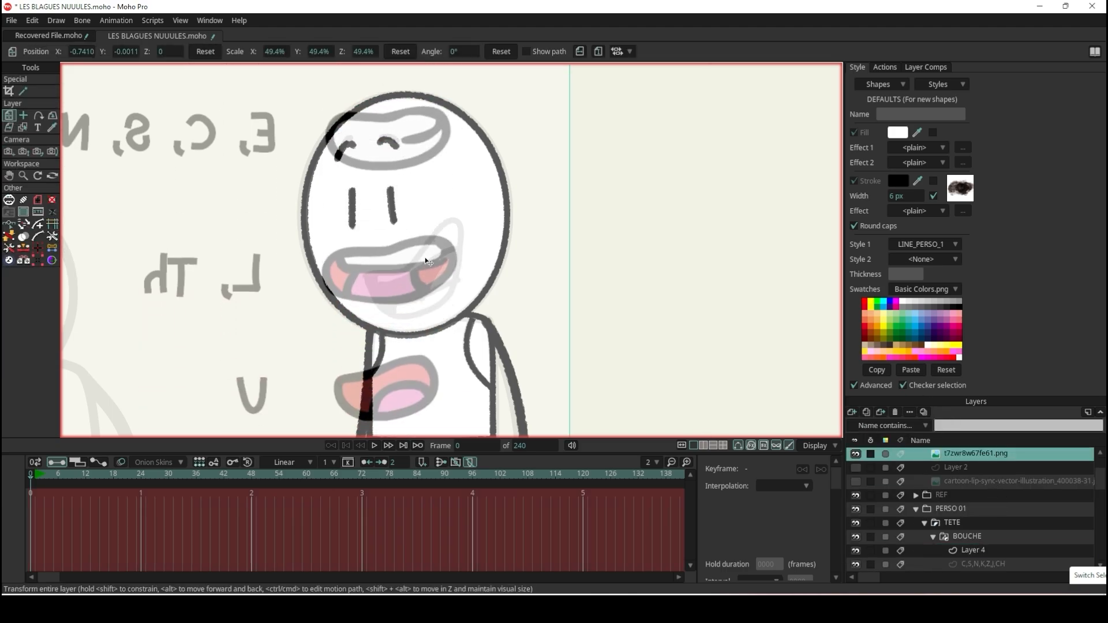
- Paste the copied "A, I" mouth into Layer 4 and rename that layer "L,TH"
scroll(989, 521, "down", 1)
left_click(989, 521)
key("ctrl+a")
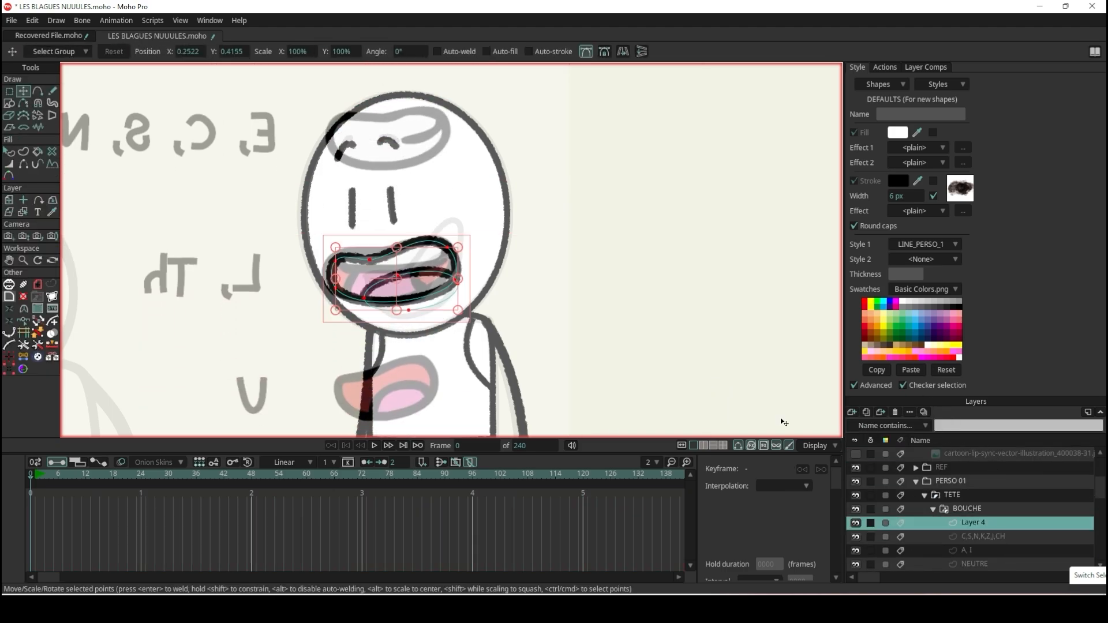
double_click(972, 520)
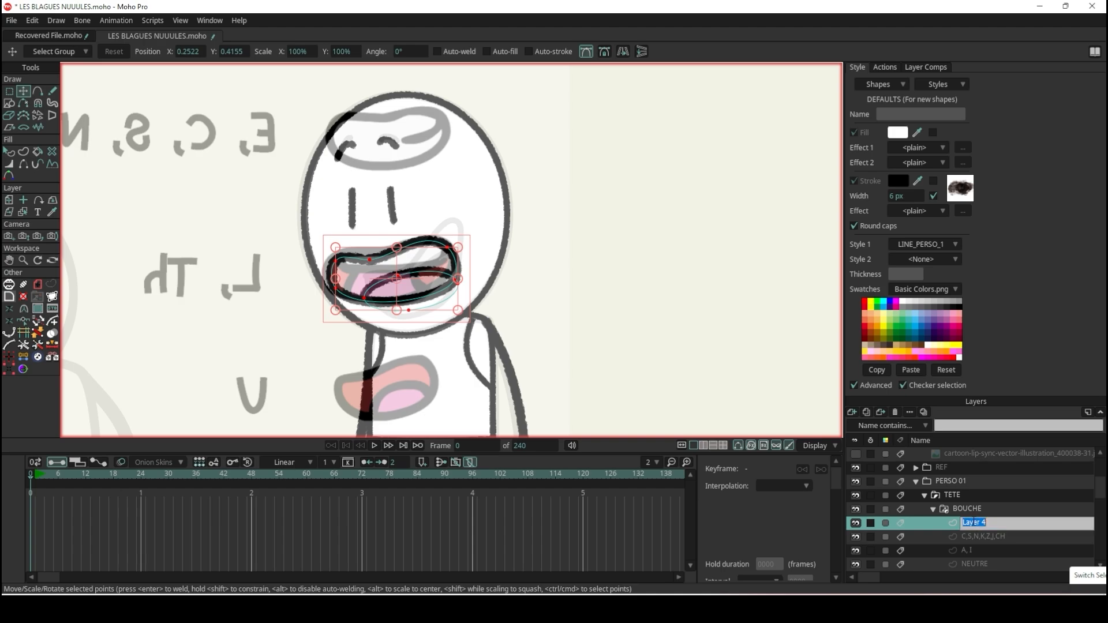
type("L,TH")
key("Return")
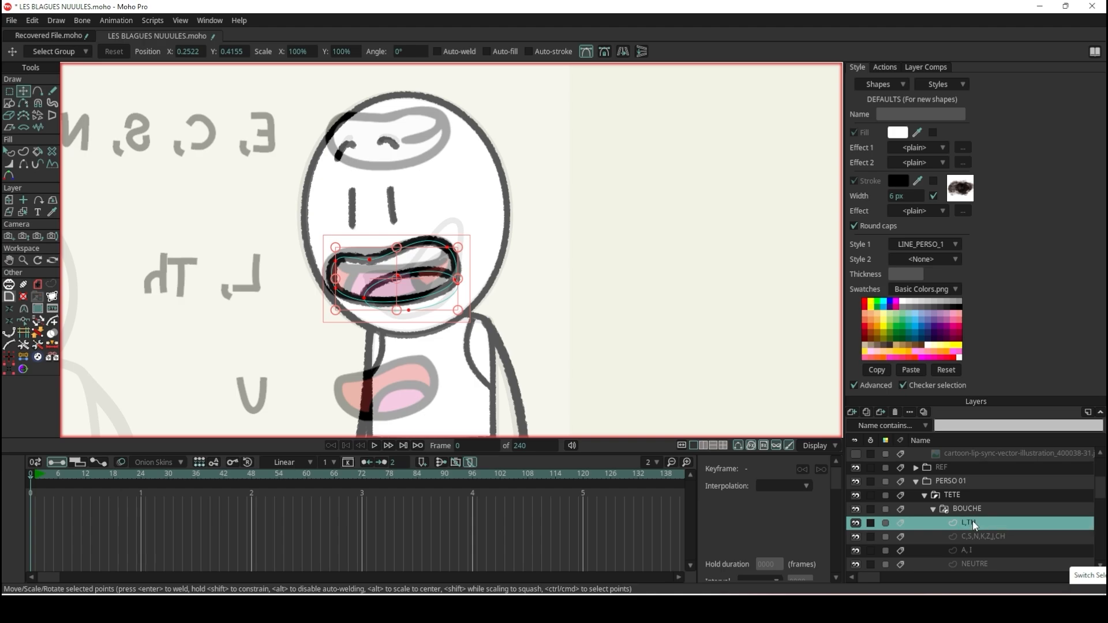
- Delete the tongue from the "L,TH" mouth and move the outline's points to match the reference shape
scroll(409, 278, "up", 5)
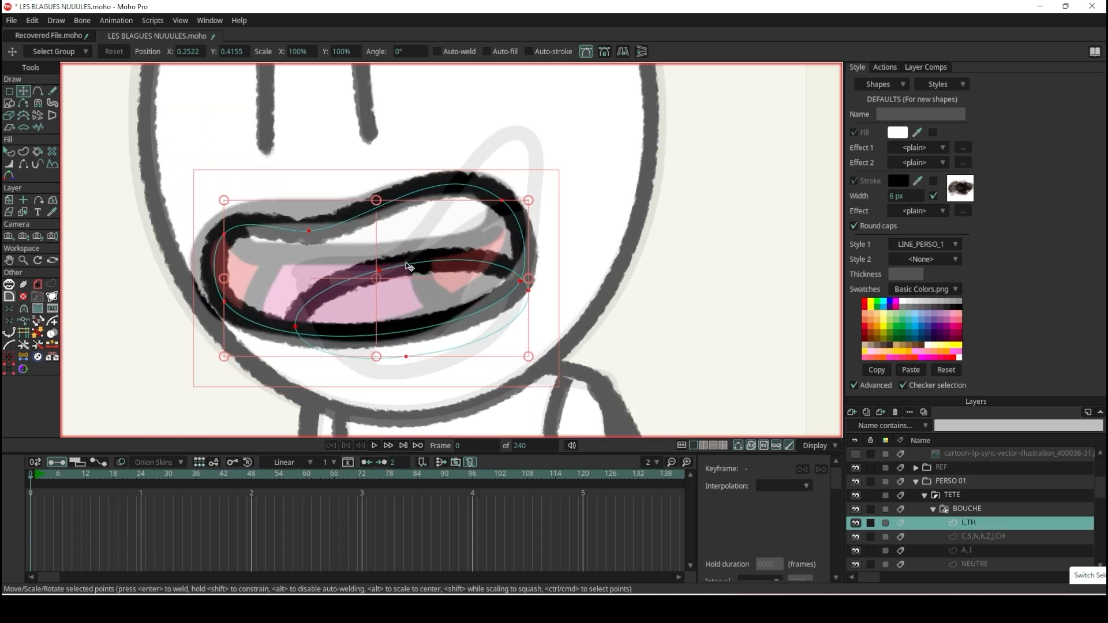
mouse_move(394, 187)
left_mouse_down()
mouse_move(494, 184)
mouse_move(381, 183)
left_mouse_up()
left_click_drag(278, 220, 278, 201)
left_click_drag(510, 182, 543, 213)
left_click(465, 266)
key("Delete")
left_click_drag(531, 280, 527, 254)
left_click_drag(488, 323, 474, 349)
left_click_drag(177, 305, 189, 311)
- Draw a rectangle for the teeth across the upper mouth, raise its upper right corner and intersect it with the mouth shape
left_click(9, 103)
mouse_move(190, 171)
left_mouse_down()
mouse_move(371, 216)
mouse_move(560, 240)
left_mouse_up()
key("t")
left_click_drag(560, 172, 555, 118)
key("q")
left_click(508, 162)
left_click(359, 51)
key("t")
- Move the teeth shape's lower corners inward and curve its lower edge to follow the reference
scroll(281, 242, "up", 3)
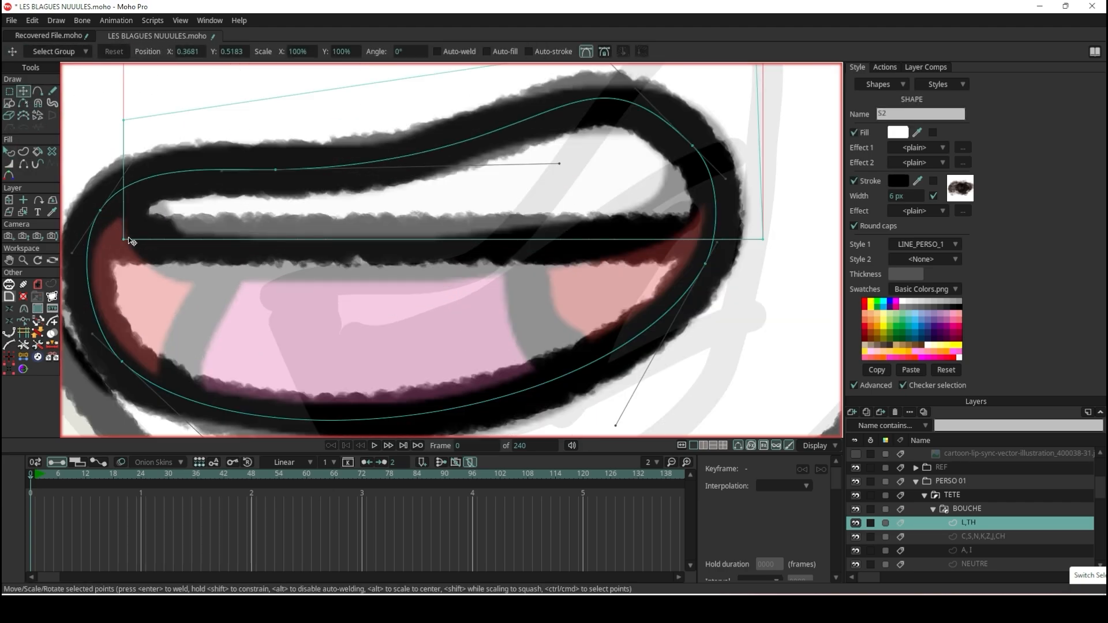
left_click_drag(125, 240, 169, 248)
key("c")
left_click_drag(169, 248, 309, 281)
left_click_drag(763, 239, 675, 211)
key("c")
left_click_drag(675, 211, 802, 188)
- Draw a rectangle for the tongue below the teeth, then fit its corners and an added right-edge point to the reference
left_click(10, 103)
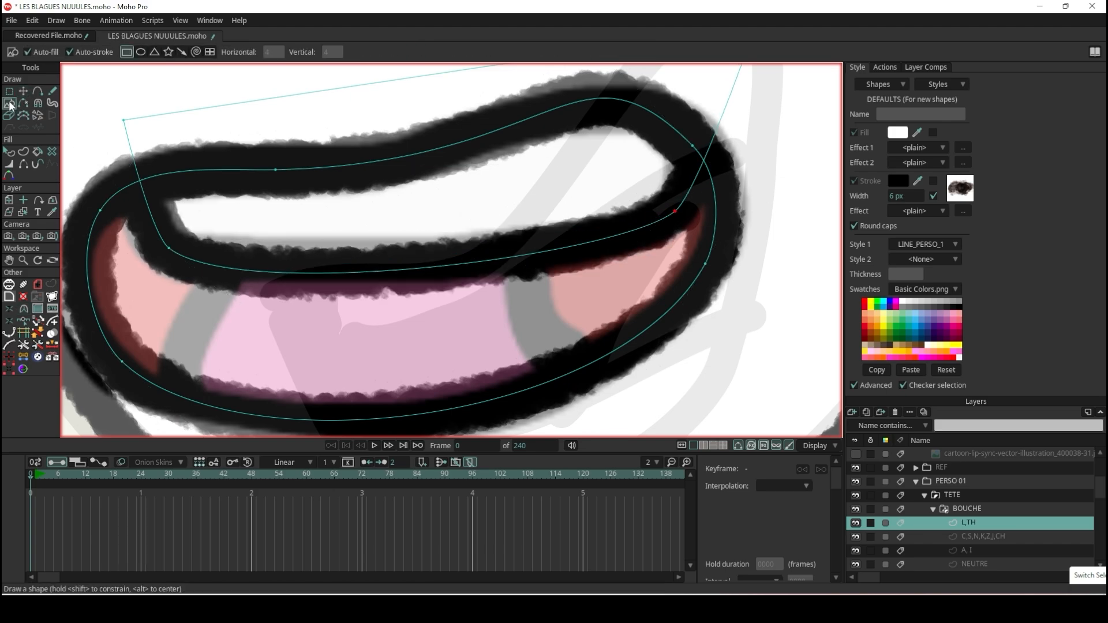
scroll(137, 65, "down", 3)
scroll(174, 209, "up", 1)
mouse_move(180, 215)
left_mouse_down()
mouse_move(376, 279)
mouse_move(190, 186)
left_mouse_up()
left_click(23, 90)
left_click_drag(181, 292, 170, 217)
key("a")
left_click_drag(415, 242, 407, 216)
left_click(23, 90)
left_click_drag(415, 291, 442, 243)
- Add a point on the tongue's lower edge and adjust its curve and right corner to follow the mouth outline
key("a")
left_click_drag(298, 251, 298, 277)
scroll(284, 260, "up", 3)
key("t")
left_click_drag(221, 303, 111, 310)
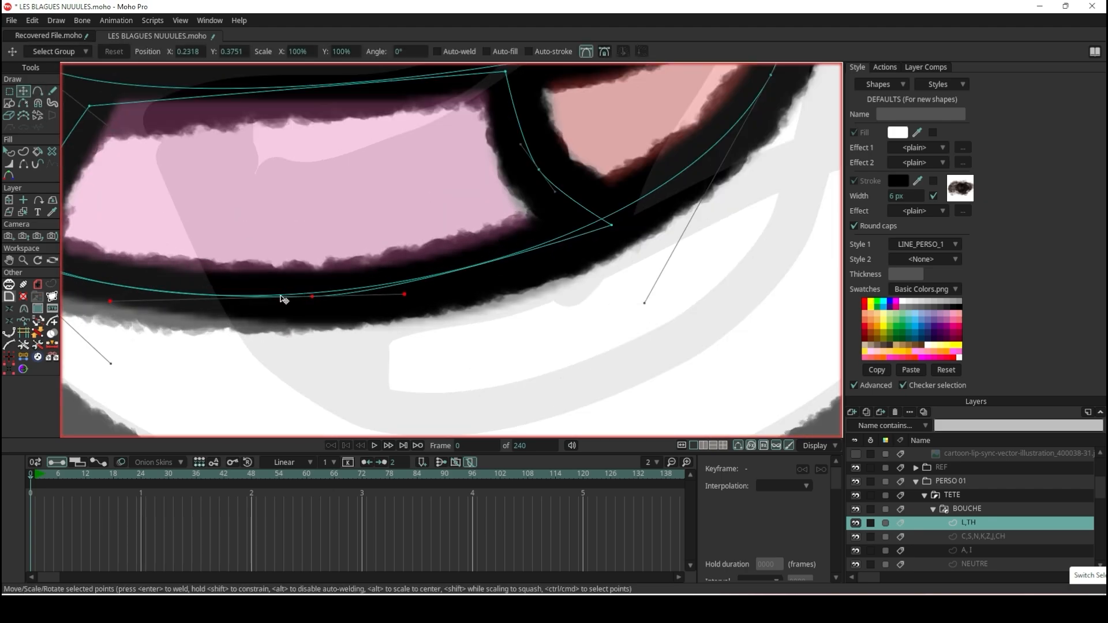
left_click_drag(405, 293, 433, 289)
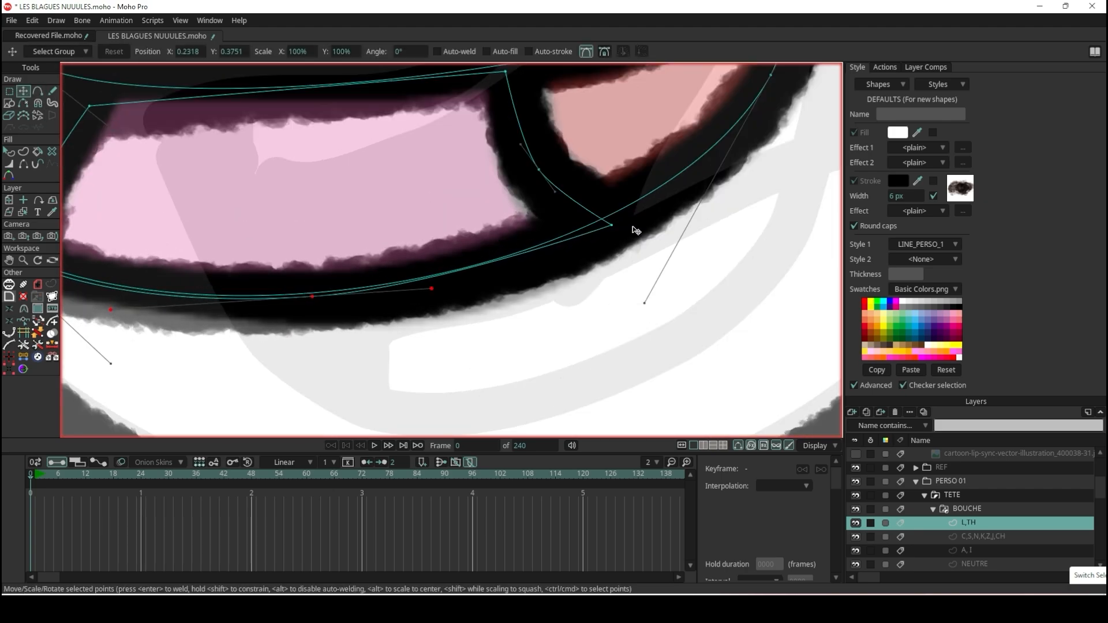
left_click_drag(612, 225, 612, 214)
scroll(613, 218, "down", 5)
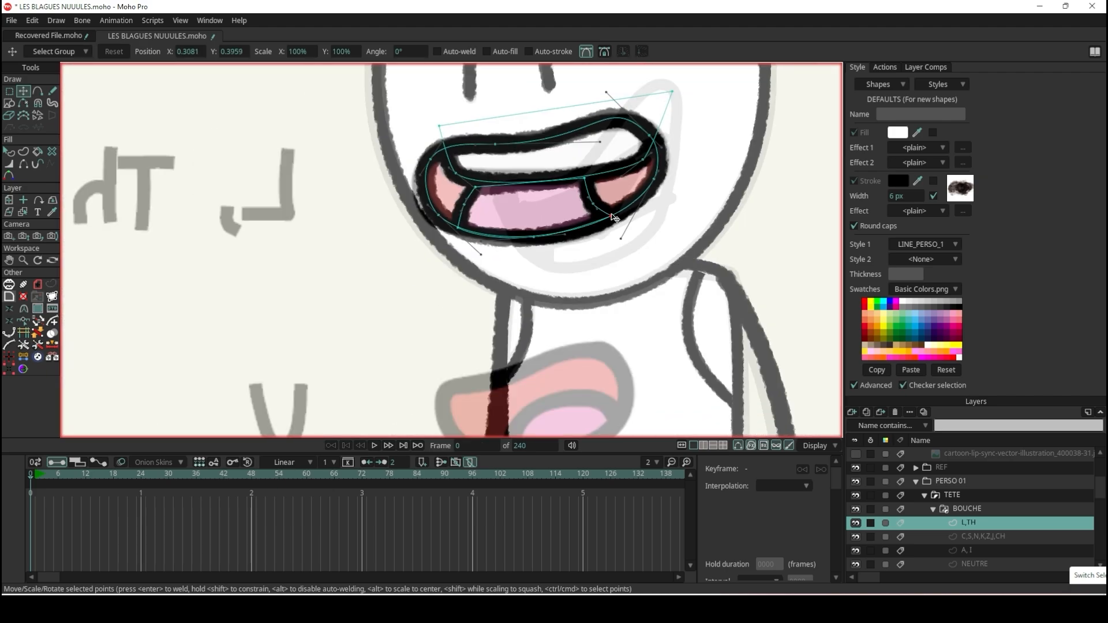
scroll(572, 153, "up", 4)
scroll(571, 156, "down", 3)
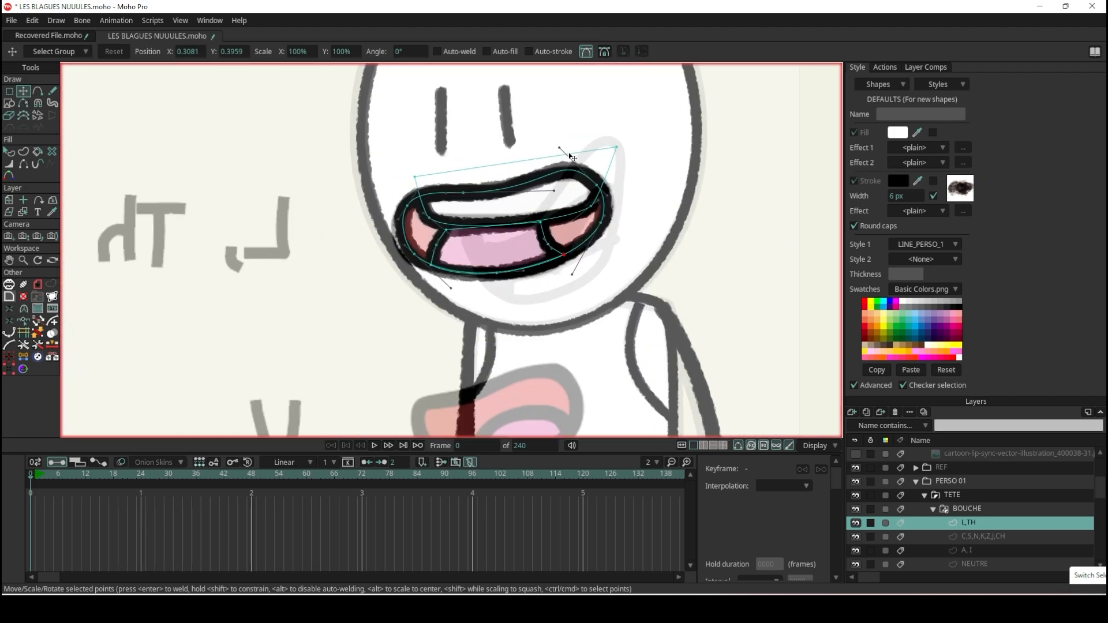
- Nudge a point of the L,TH mouth toward the reference and render the frame to inspect the mouth up close
scroll(563, 153, "up", 2)
scroll(589, 285, "down", 3)
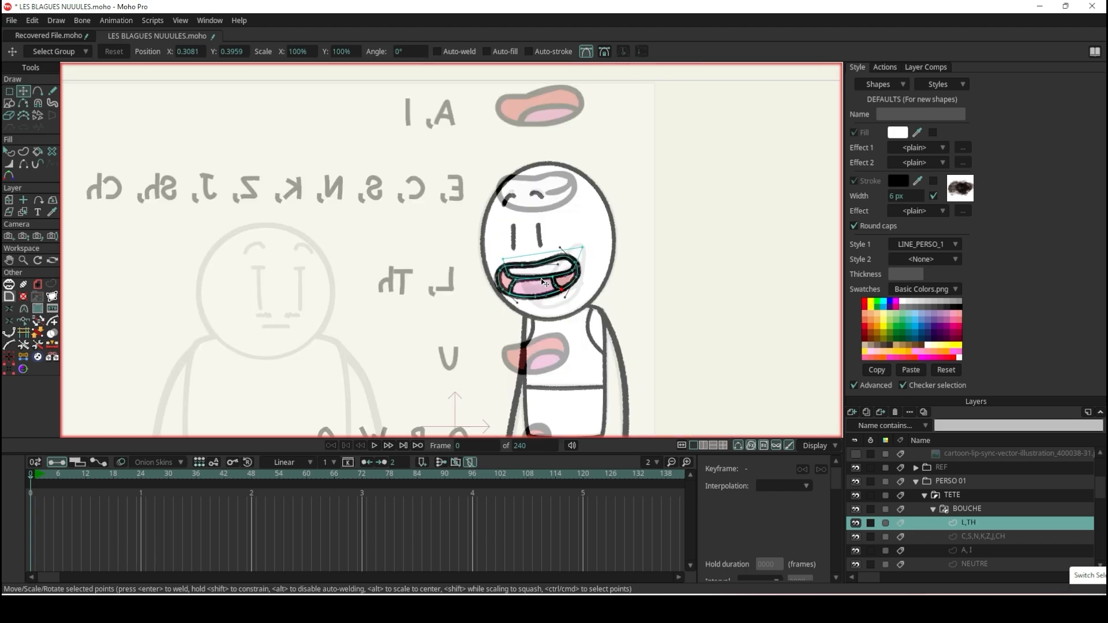
scroll(506, 280, "up", 4)
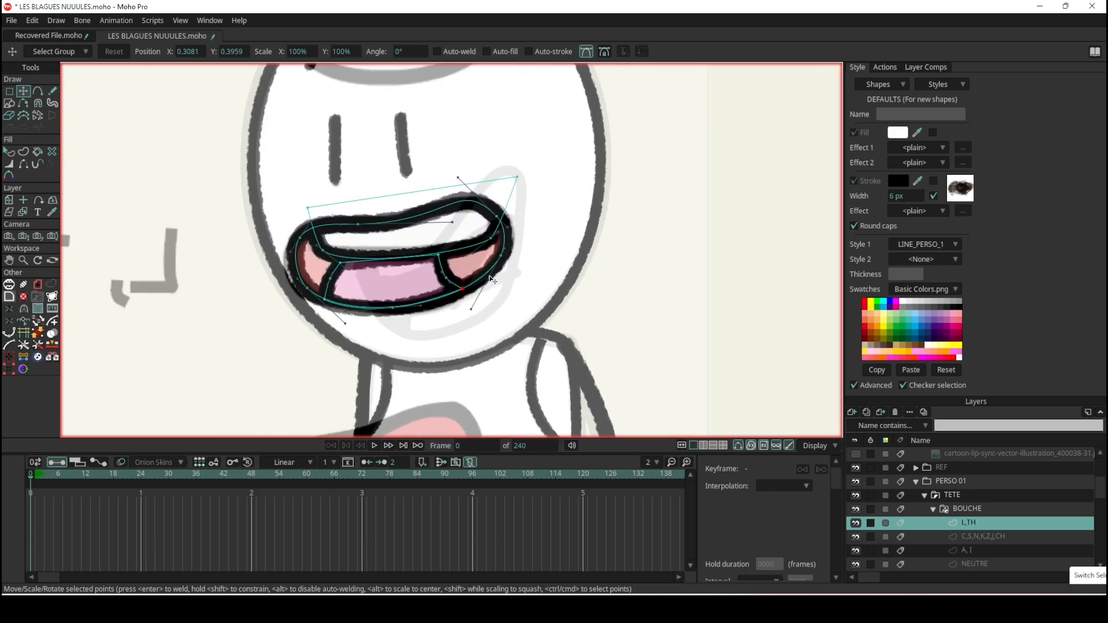
scroll(375, 248, "up", 4)
left_click_drag(305, 276, 313, 266)
scroll(314, 270, "down", 3)
key("ctrl+r")
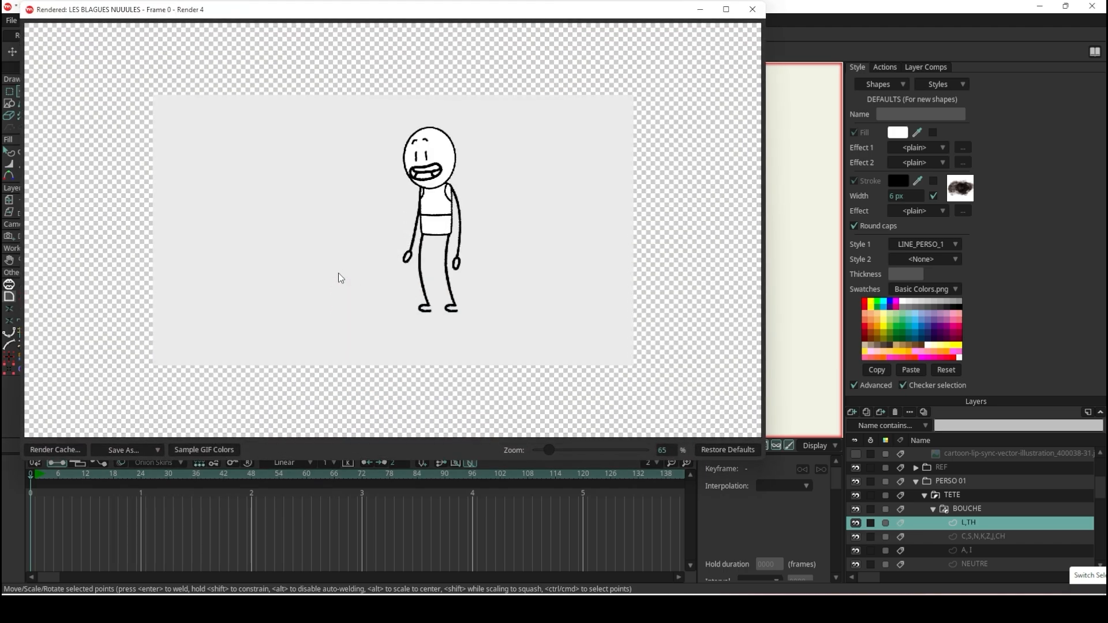
scroll(436, 139, "up", 4)
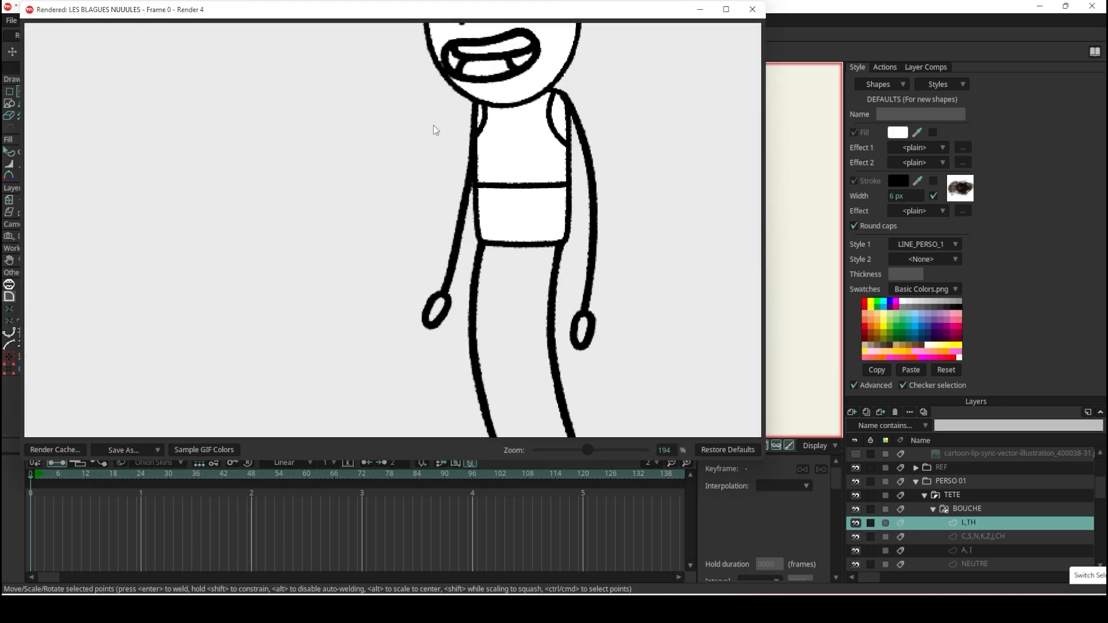
scroll(434, 131, "down", 5)
key("Escape")
- Fill the L,TH mouth interior with the black sampled from its outline and check it in a render
left_click(8, 152)
scroll(491, 275, "up", 2)
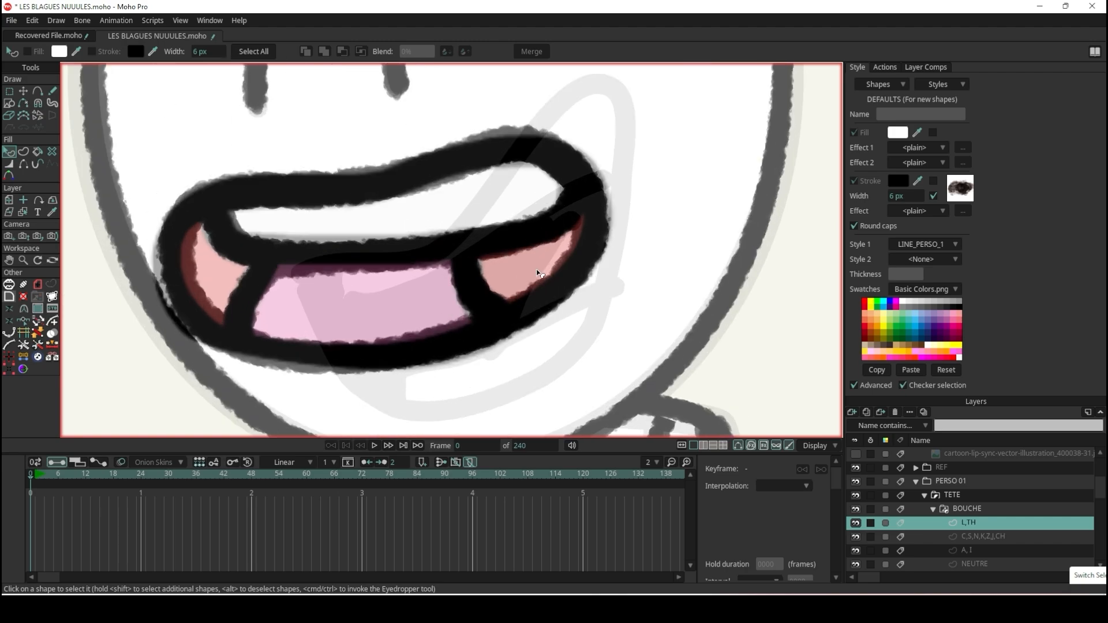
left_click(565, 272)
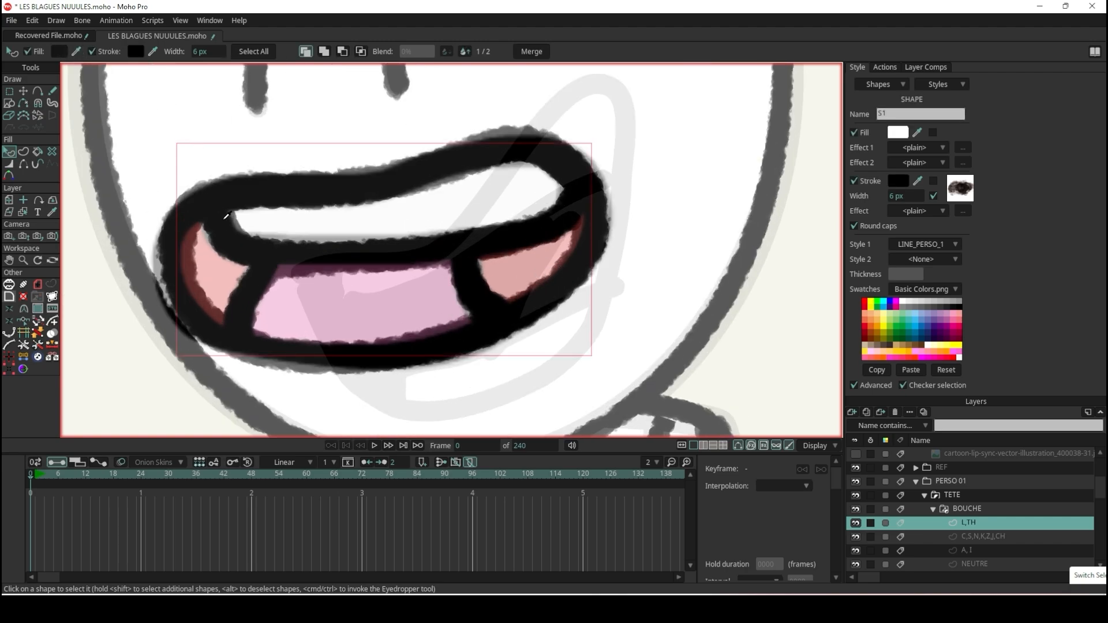
left_click(226, 216, "ctrl")
key("ctrl+z")
left_click(600, 240, "ctrl")
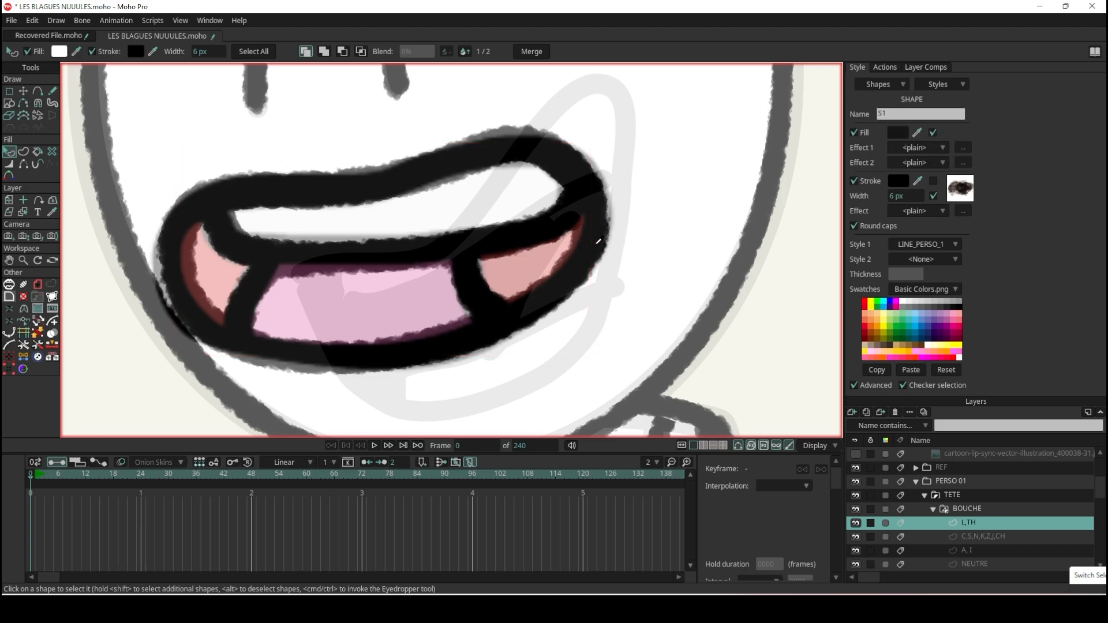
left_click(729, 281)
key("ctrl+r")
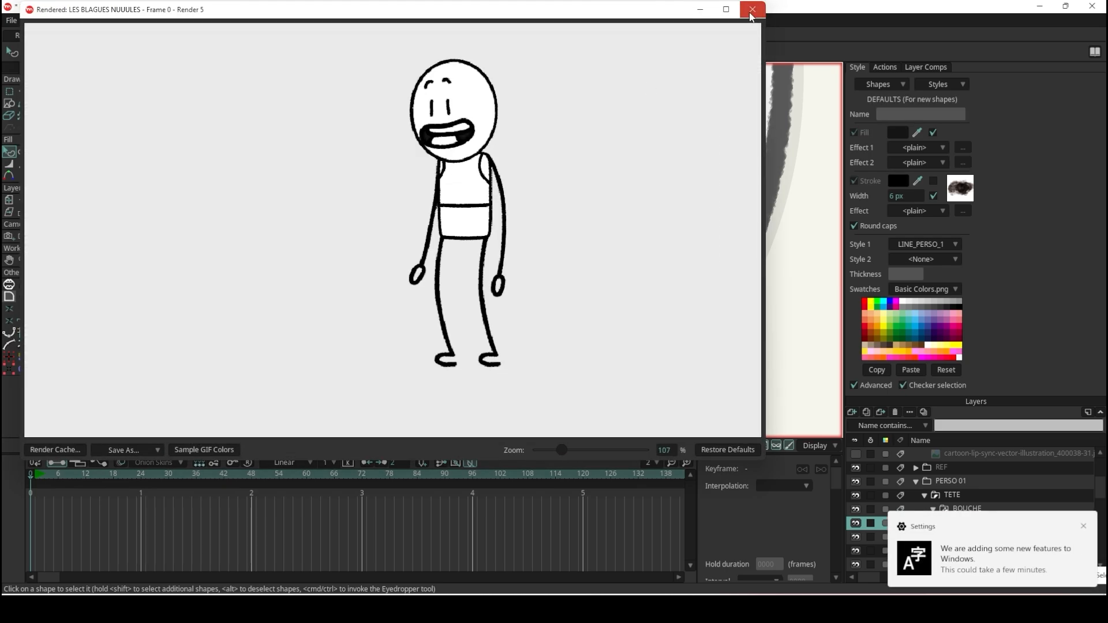
left_click(1083, 526)
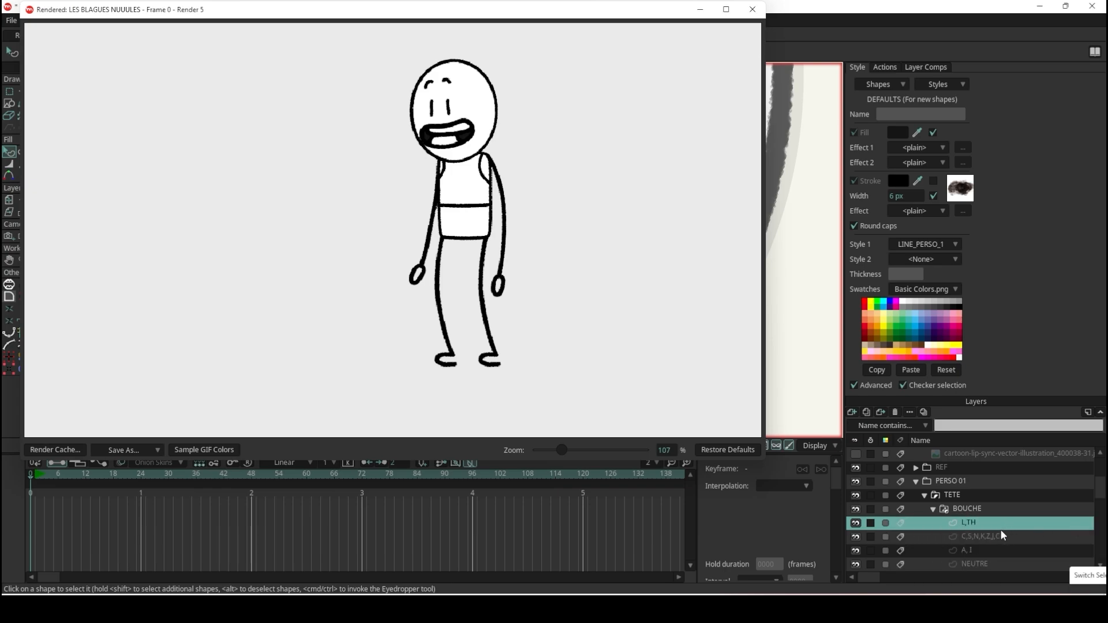
left_click(752, 10)
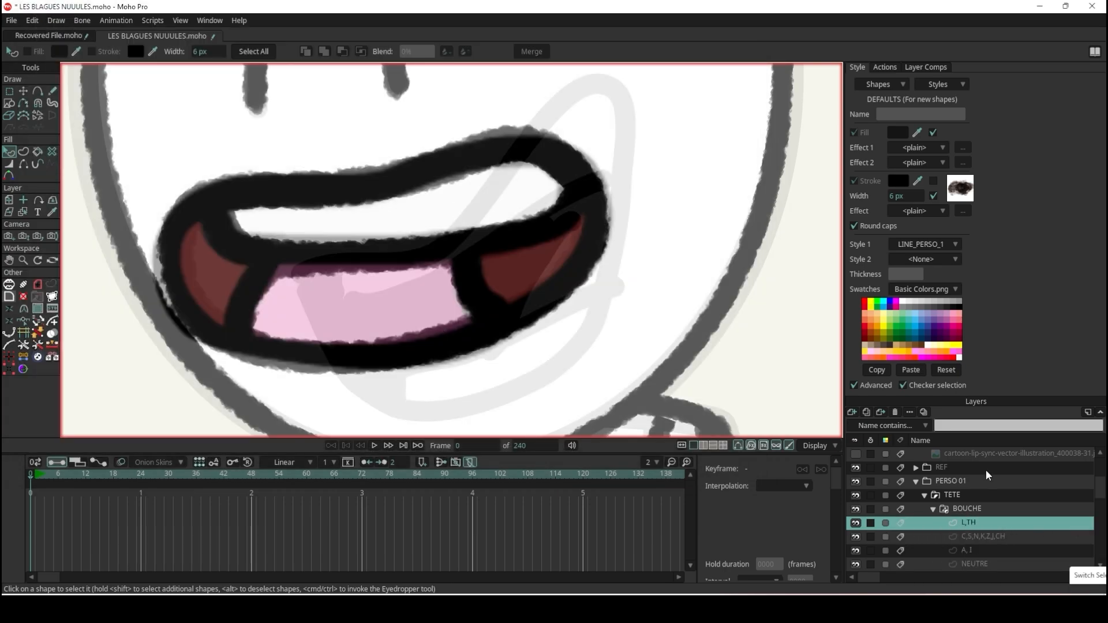
- Enable the fill colour override for the mouth shape on the A, I layer, sample a fill from its outline and render the frame
left_click(994, 531)
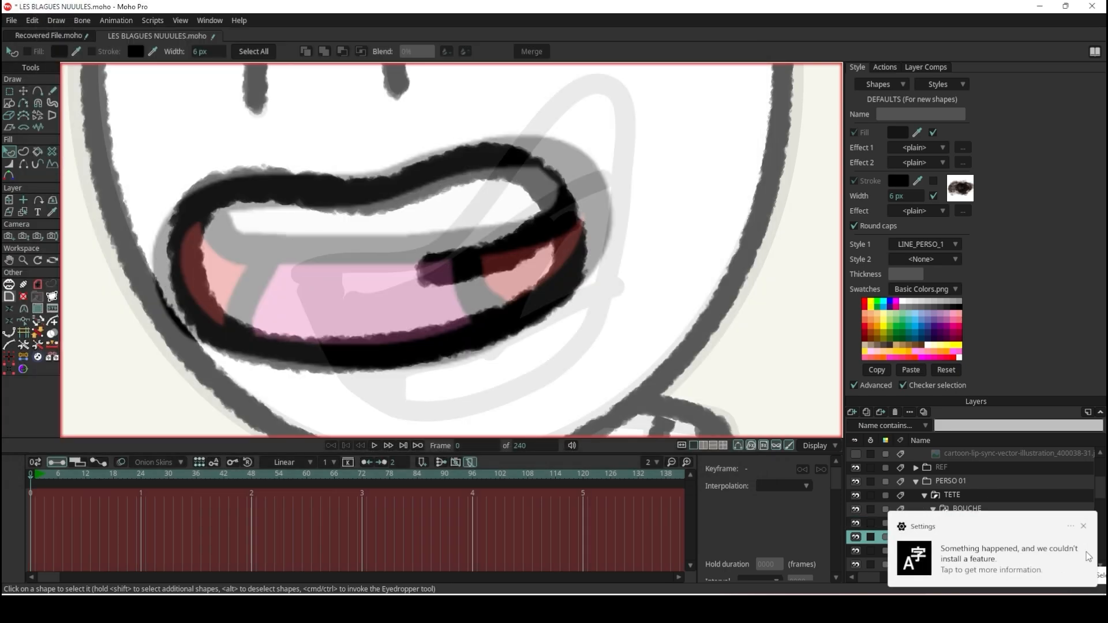
left_click(1083, 525)
left_click(972, 553)
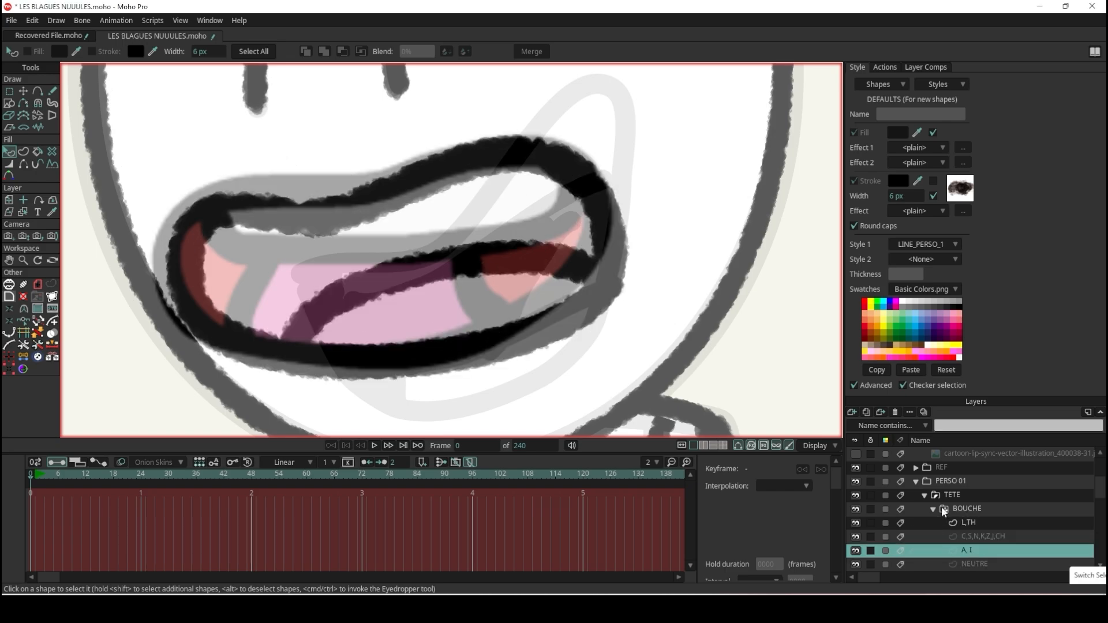
left_click(609, 222)
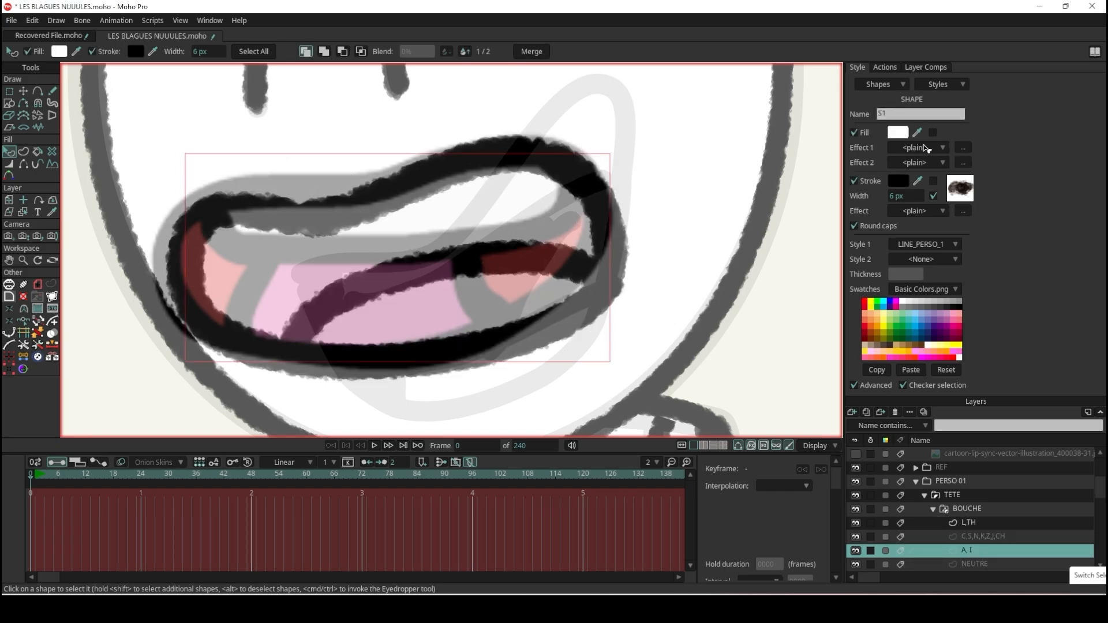
left_click(934, 133)
left_click(617, 254)
left_click(791, 263)
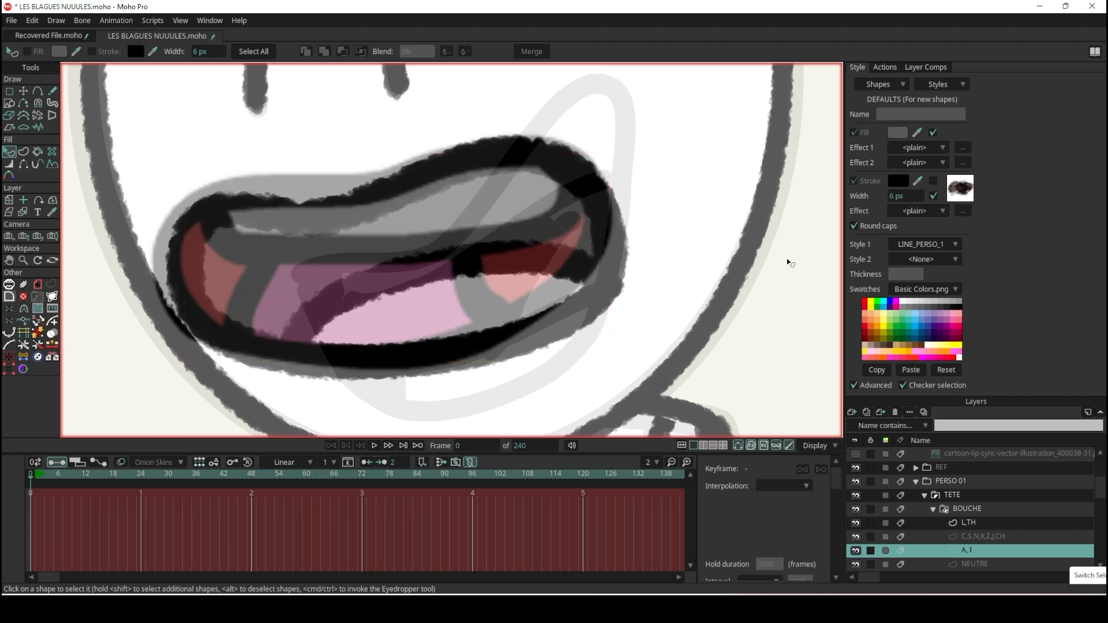
key("ctrl+r")
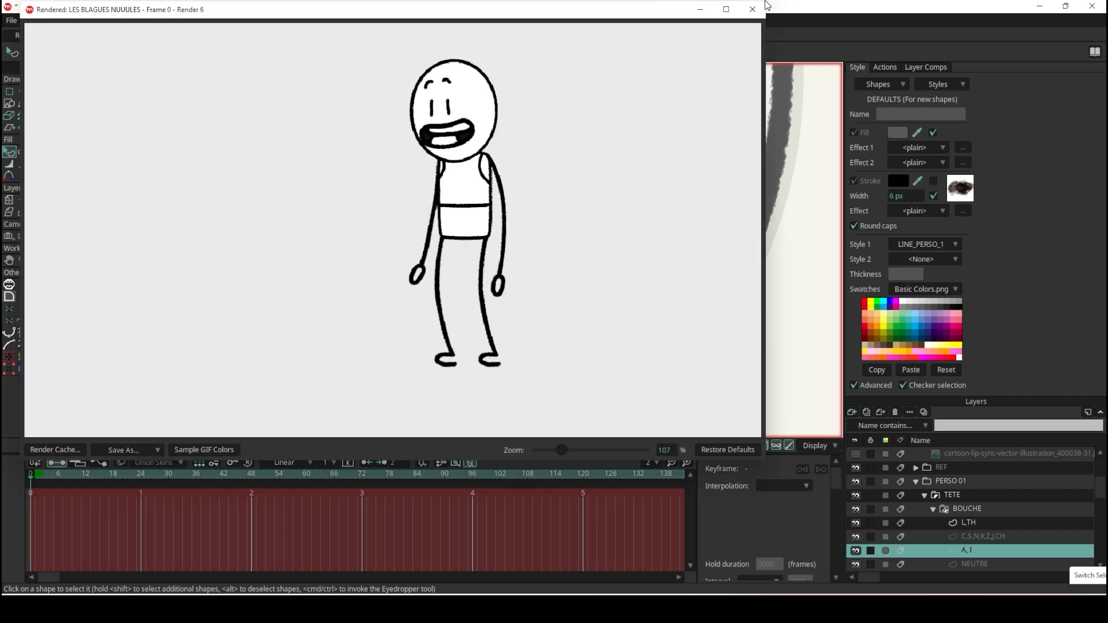
left_click(752, 10)
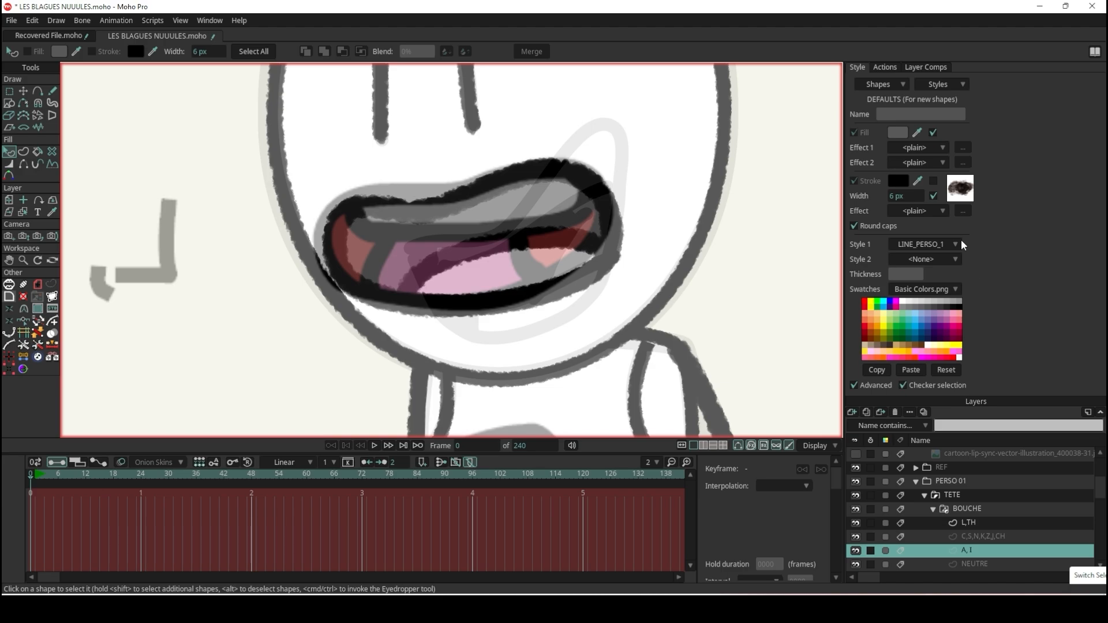
- Set the fill of the A, I mouth shape to pure black (000000)
left_click(614, 236)
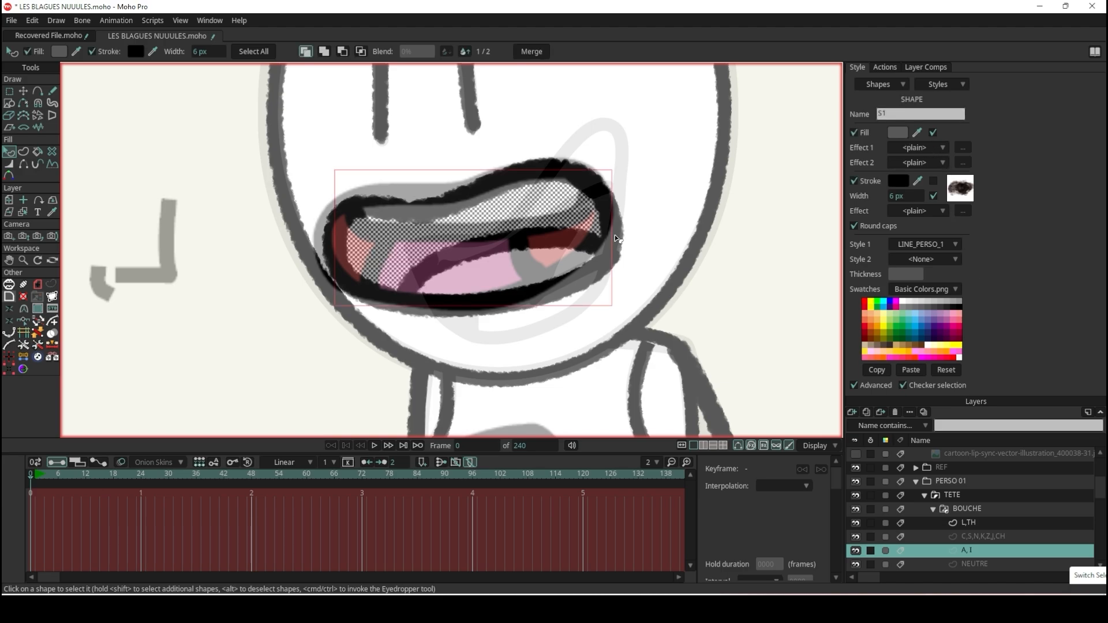
left_click(899, 135)
left_click_drag(795, 363, 710, 445)
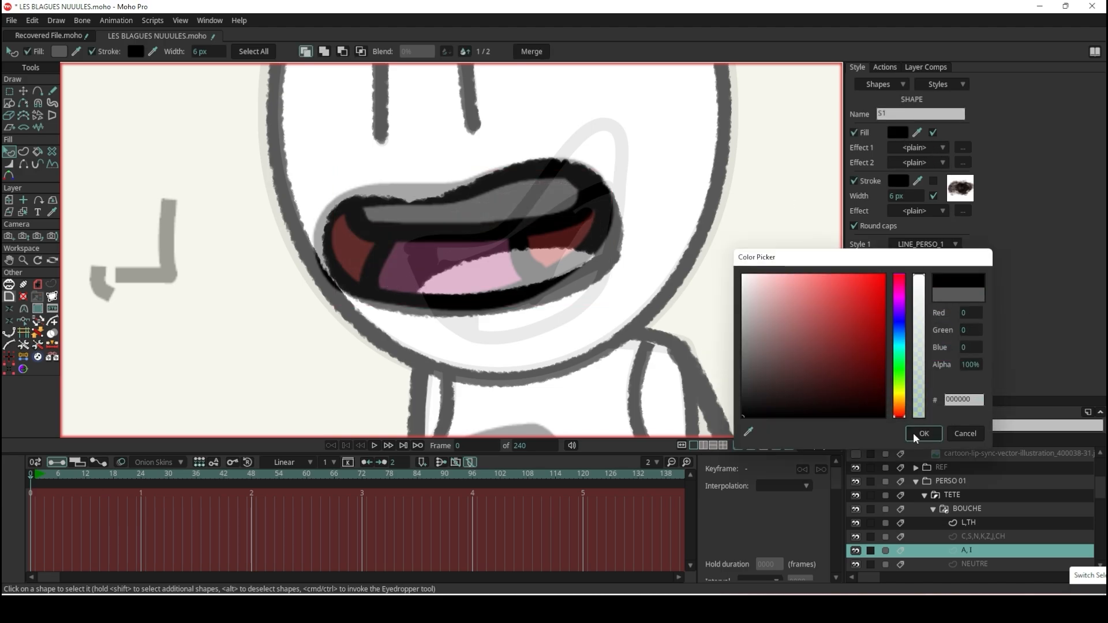
left_click(913, 434)
scroll(648, 215, "down", 5)
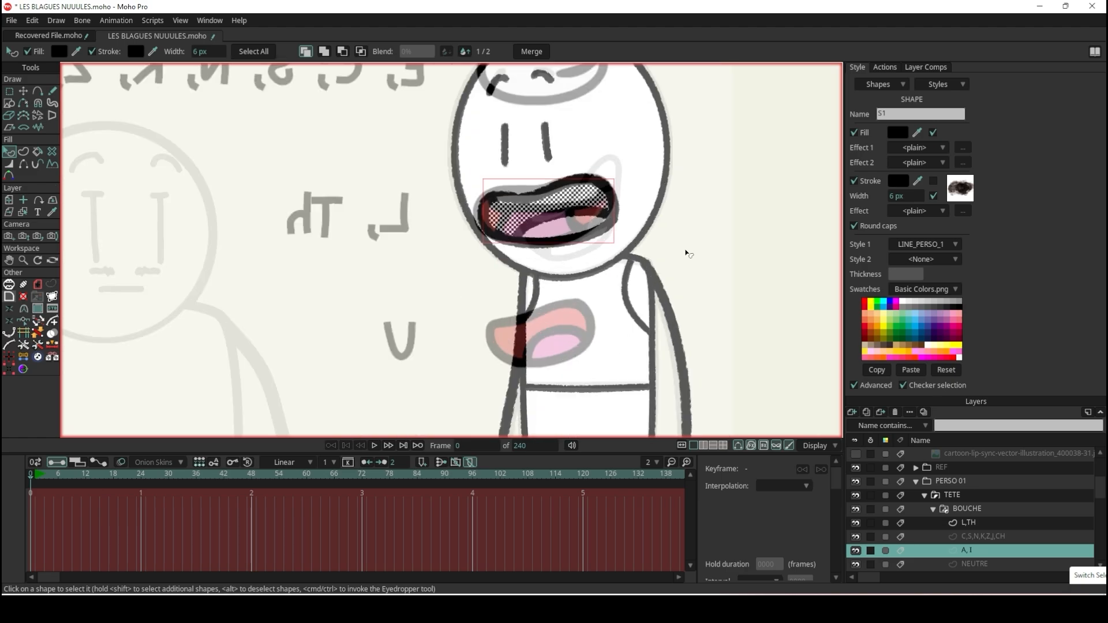
scroll(660, 211, "up", 3)
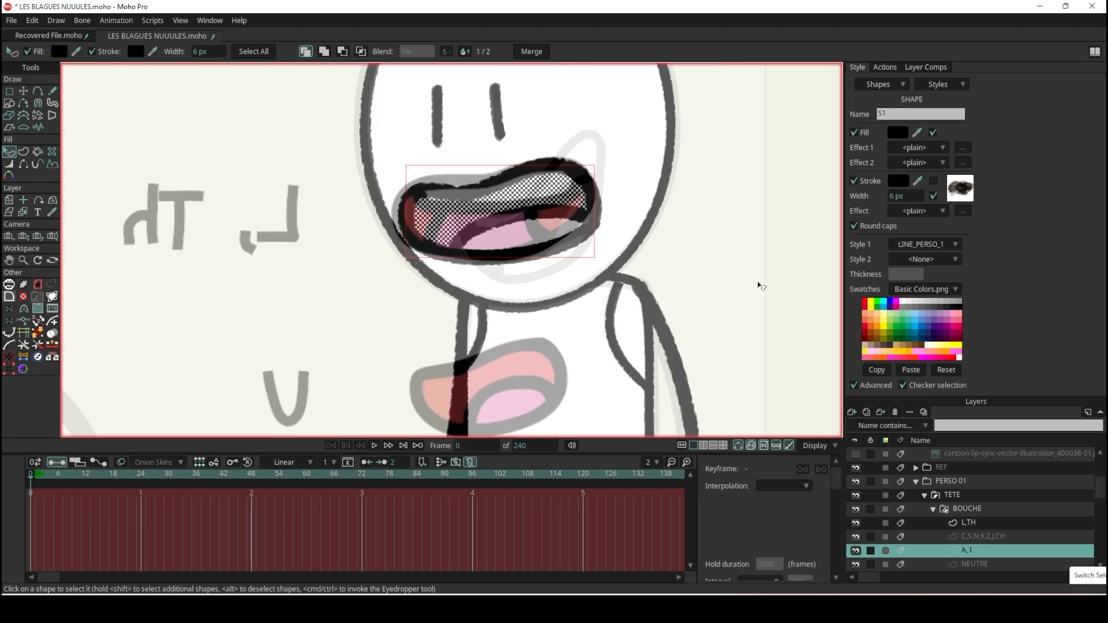
- Look through the finished mouth layers in the BOUCHE group, ending on L,TH, and examine the next mouths in the reference
left_click(984, 562)
left_click(982, 546)
left_click(986, 558)
left_click(982, 539)
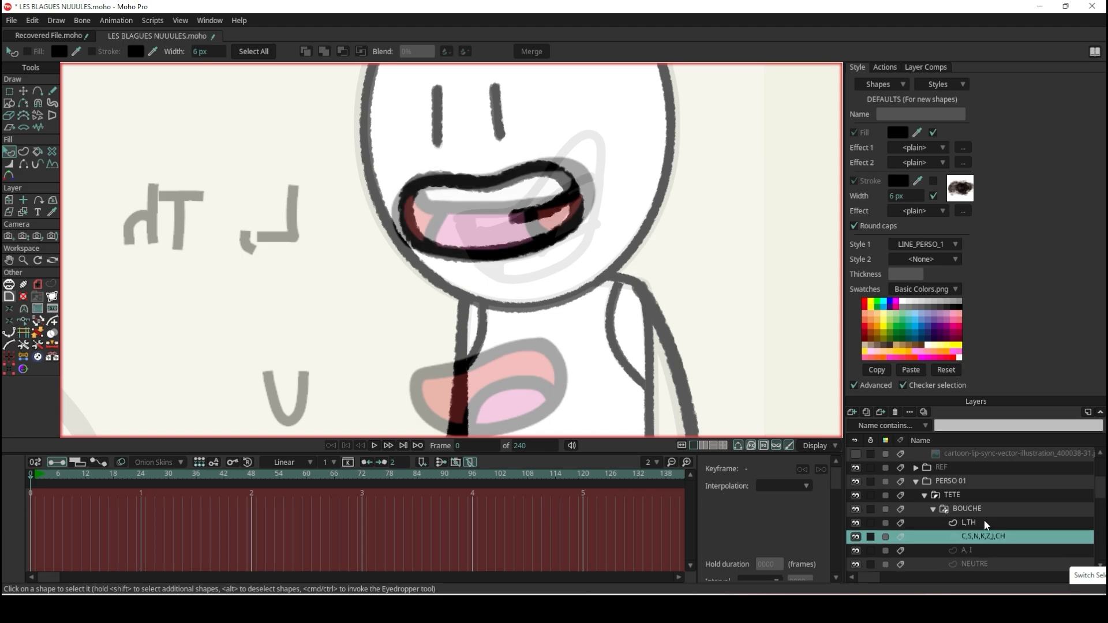
left_click(984, 522)
scroll(547, 171, "down", 5)
scroll(548, 171, "down", 1)
scroll(533, 255, "up", 5)
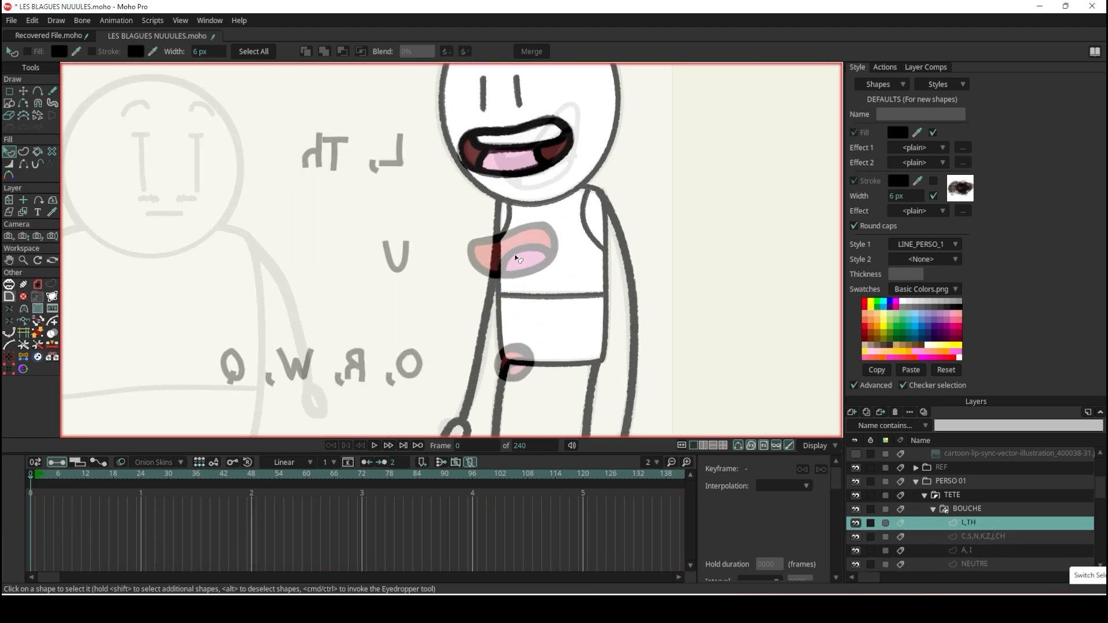
- Move the phoneme reference image up until its U mouth lies on the face, and add a layer named OH to BOUCHE
scroll(980, 488, "up", 2)
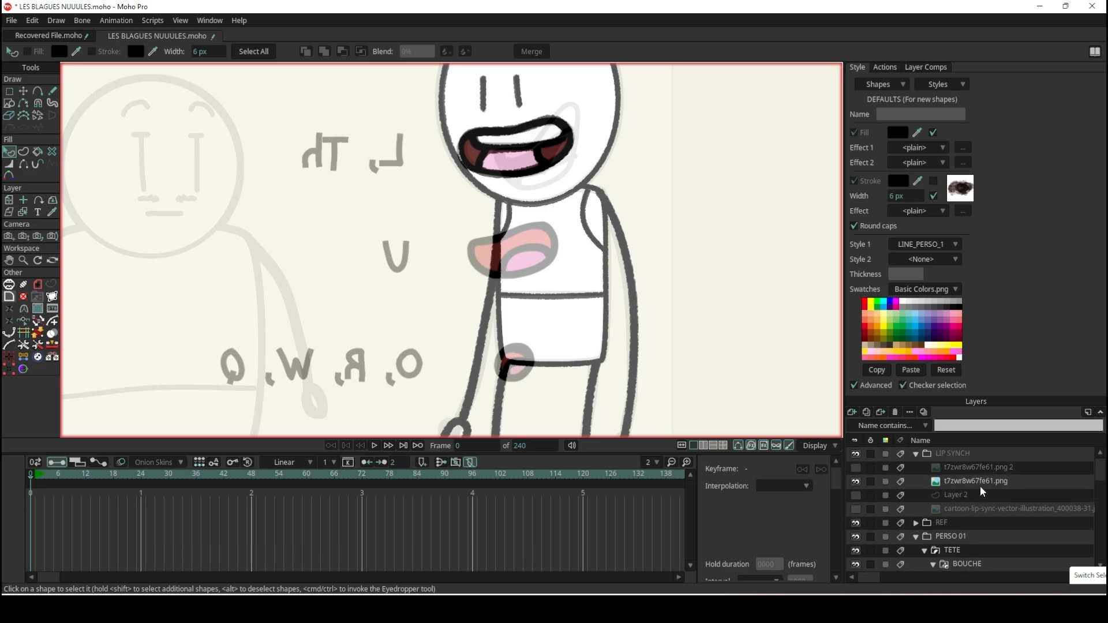
scroll(978, 481, "down", 3)
left_click(978, 507)
double_click(978, 506)
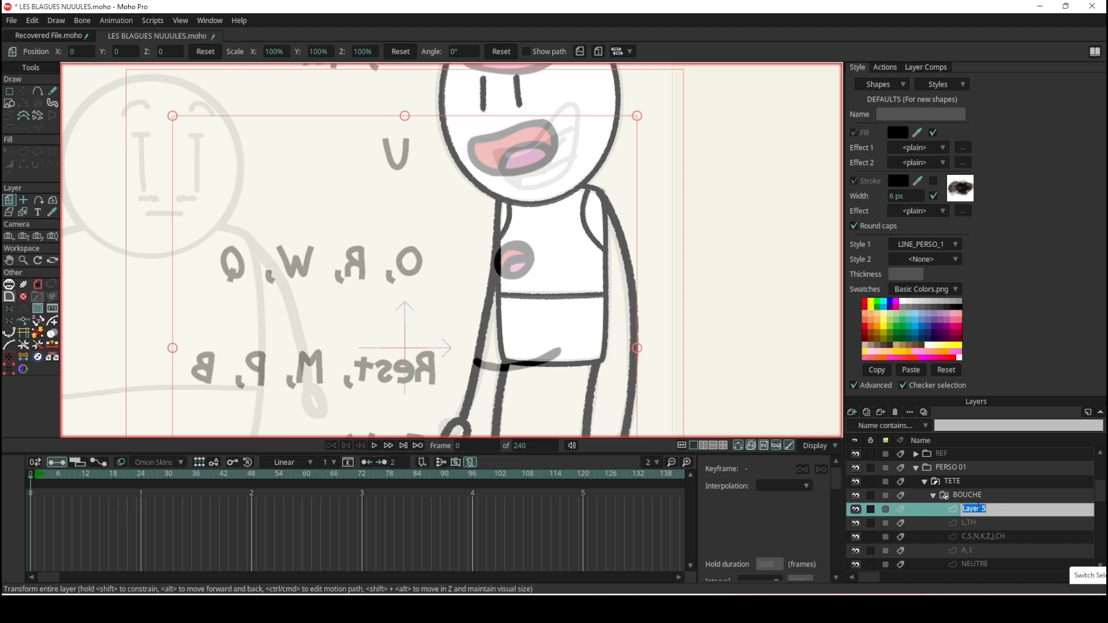
key("BackSpace")
key("Return")
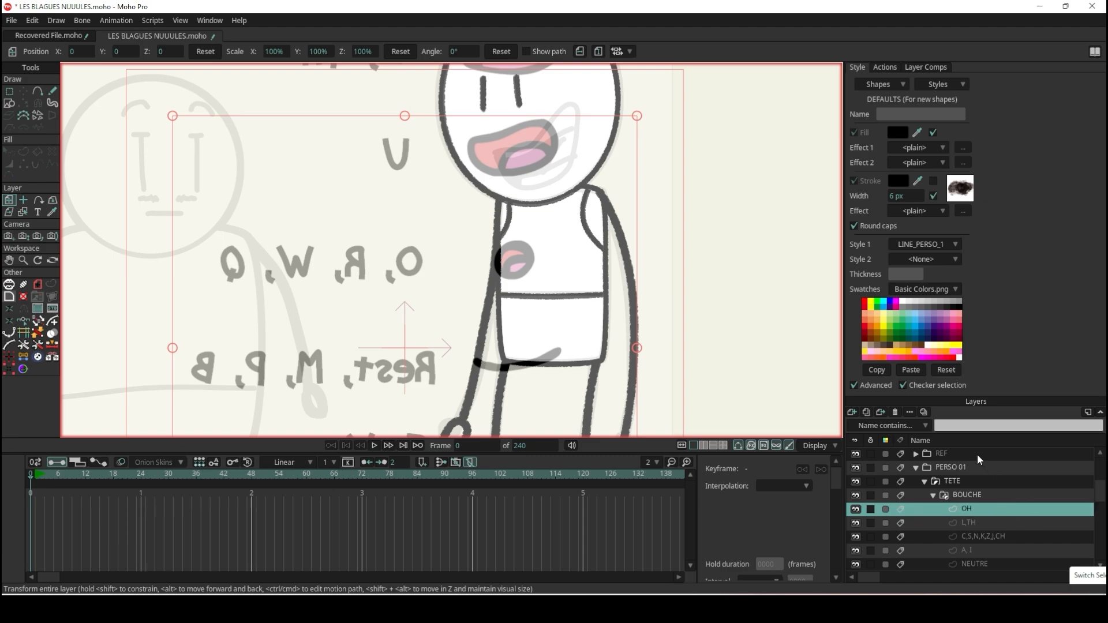
- Draw the mouth outline on the OH layer and fit its corners, curves and an added upper-edge point to the U reference
left_click(10, 102)
scroll(526, 102, "up", 5)
left_click_drag(393, 200, 579, 269)
key("t")
scroll(543, 130, "up", 2)
left_click_drag(594, 230, 585, 165)
key("c")
key("a")
left_click(419, 208)
left_click_drag(369, 320, 351, 316)
left_click(578, 281)
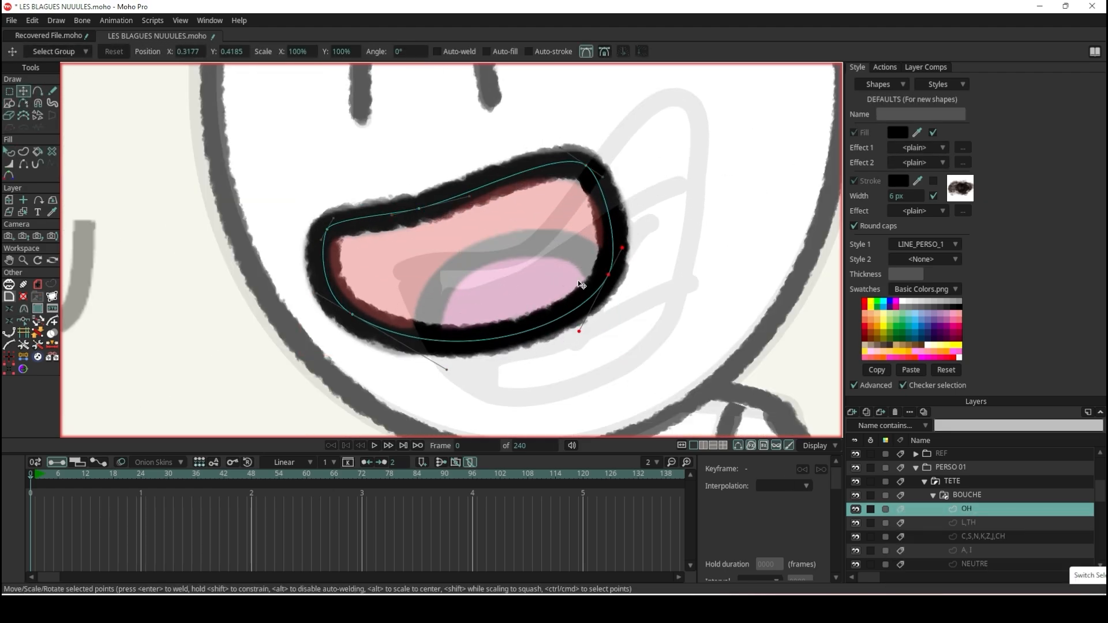
- Draw an oval tongue in the lower right of the OH mouth, fit it to the reference and intersect it with the mouth shape
scroll(484, 230, "up", 2)
key("q")
left_click(542, 285)
key("t")
left_click_drag(545, 263, 521, 250)
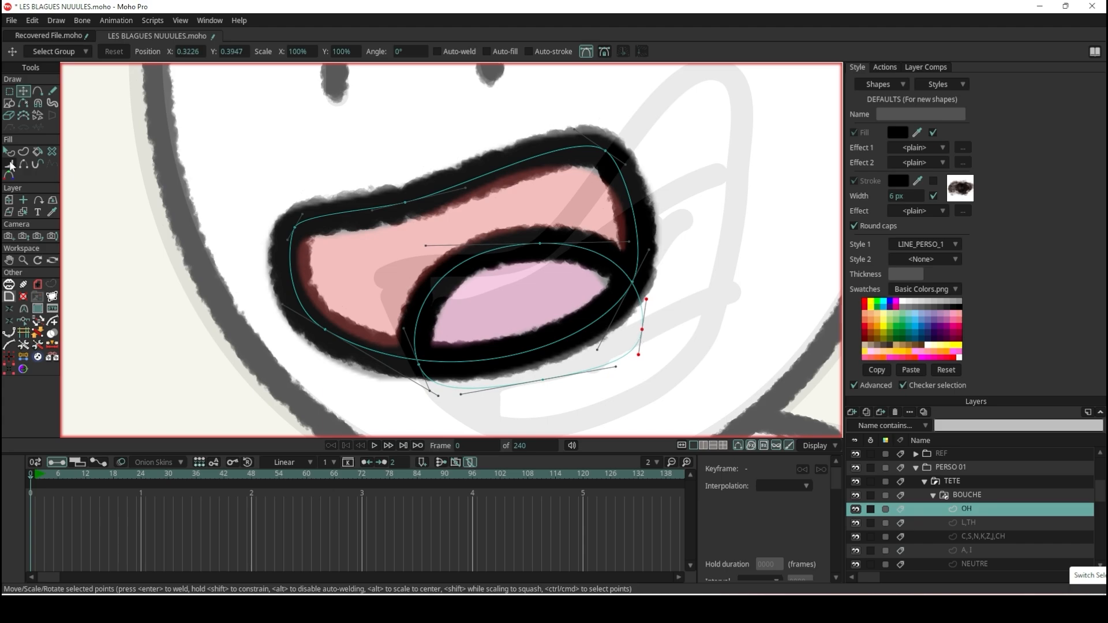
key("q")
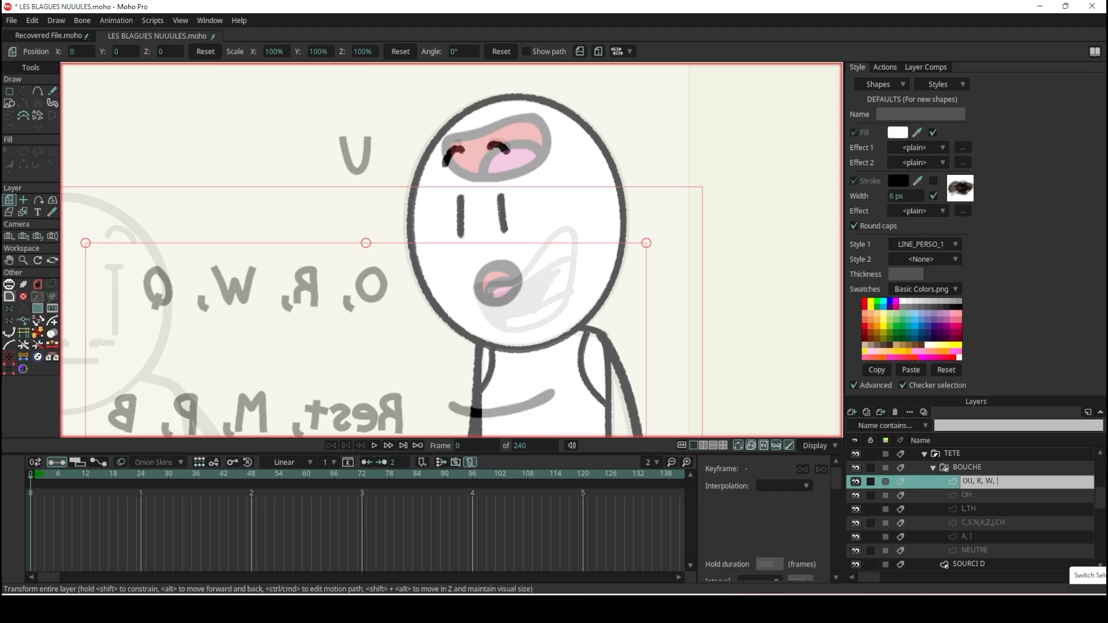
- Name the new mouth layer OU, R, W, O, Q and paste a copy of the OH layer's mouth into it
type("O, Q")
key("Return")
scroll(534, 295, "up", 5)
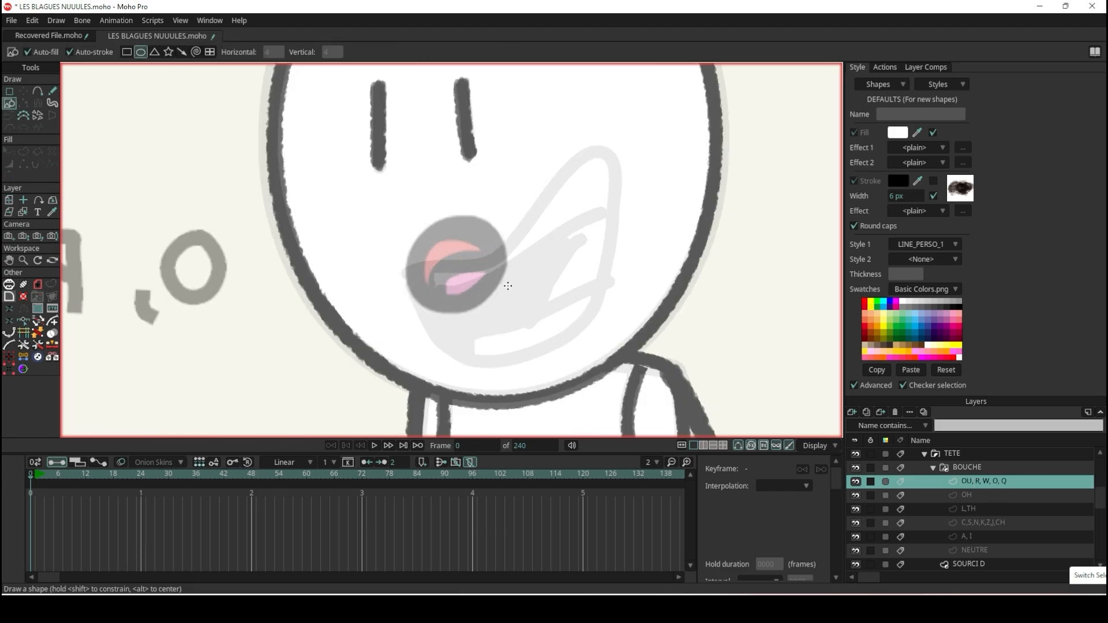
left_click(967, 495)
key("ctrl+c")
left_click(966, 481)
key("ctrl+v")
- Shrink the pasted mouth outline to the small round O, R, W, Q reference, deleting its upper left point
left_click_drag(408, 243, 422, 195)
left_click_drag(336, 297, 375, 294)
left_click(335, 241)
key("Delete")
left_click_drag(589, 288, 457, 256)
left_click_drag(582, 280, 492, 277)
scroll(423, 205, "up", 3)
left_click_drag(364, 361, 355, 351)
- Move the tongue up inside the round mouth to match the reference and set the mouth's fill to black
left_click_drag(530, 373, 488, 297)
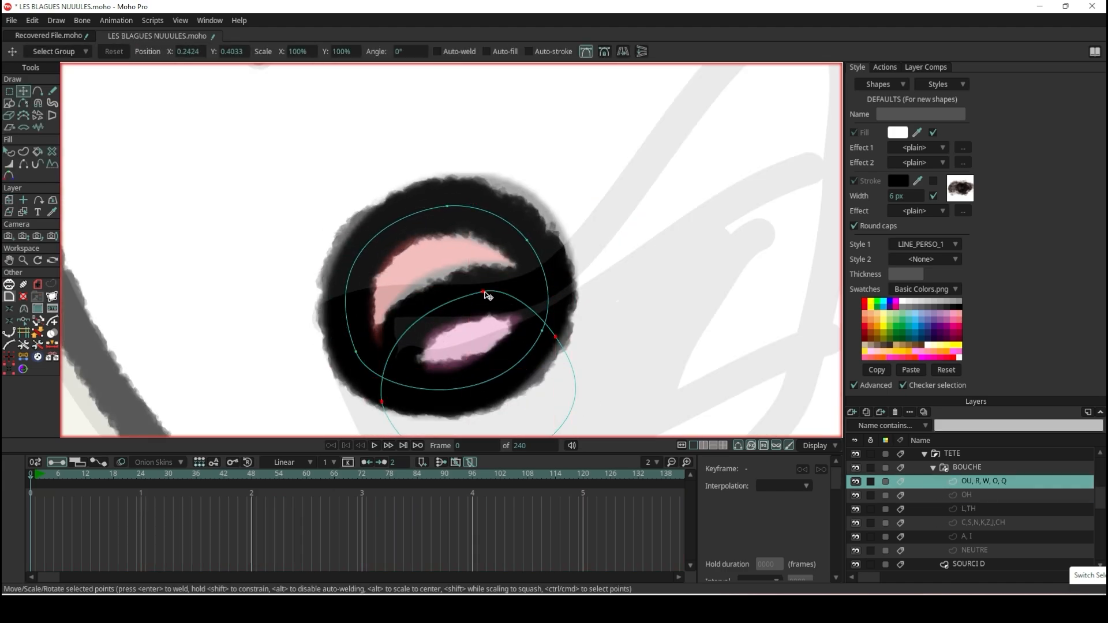
key("q")
left_click(897, 132)
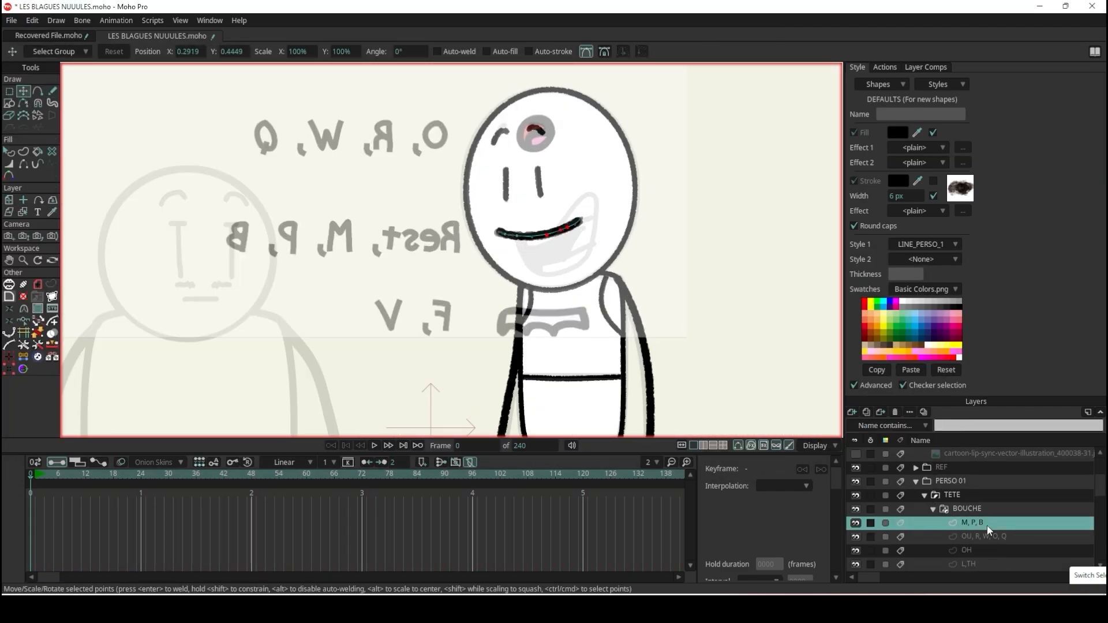
- Move the M, P, B layer down in the BOUCHE group to sit between A, I and NEUTRE
scroll(987, 526, "down", 1)
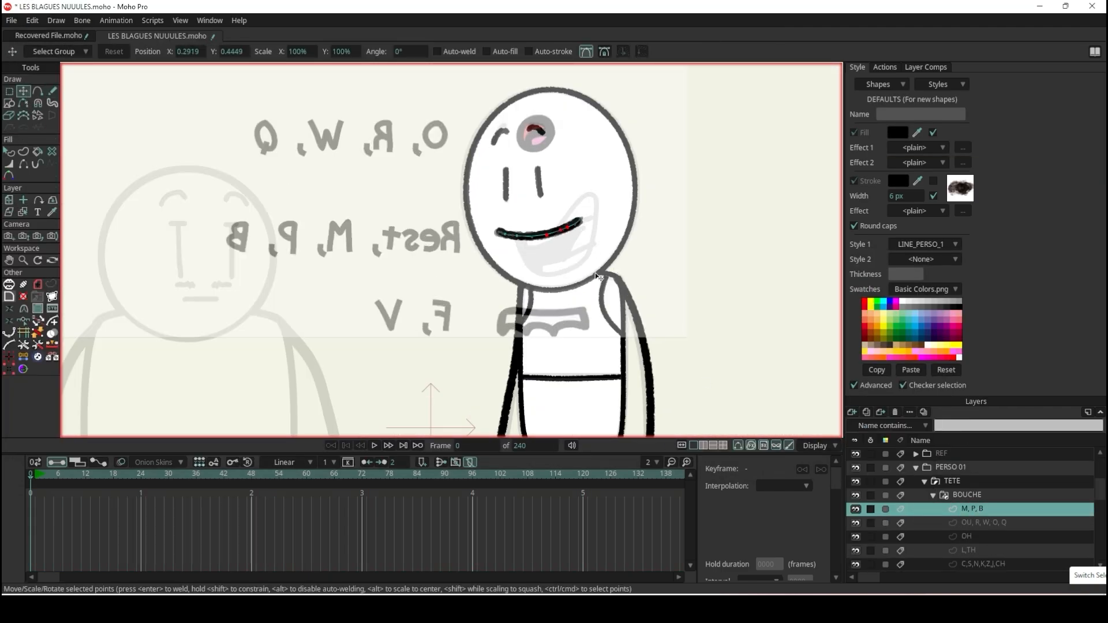
scroll(541, 214, "up", 5)
scroll(541, 215, "down", 4)
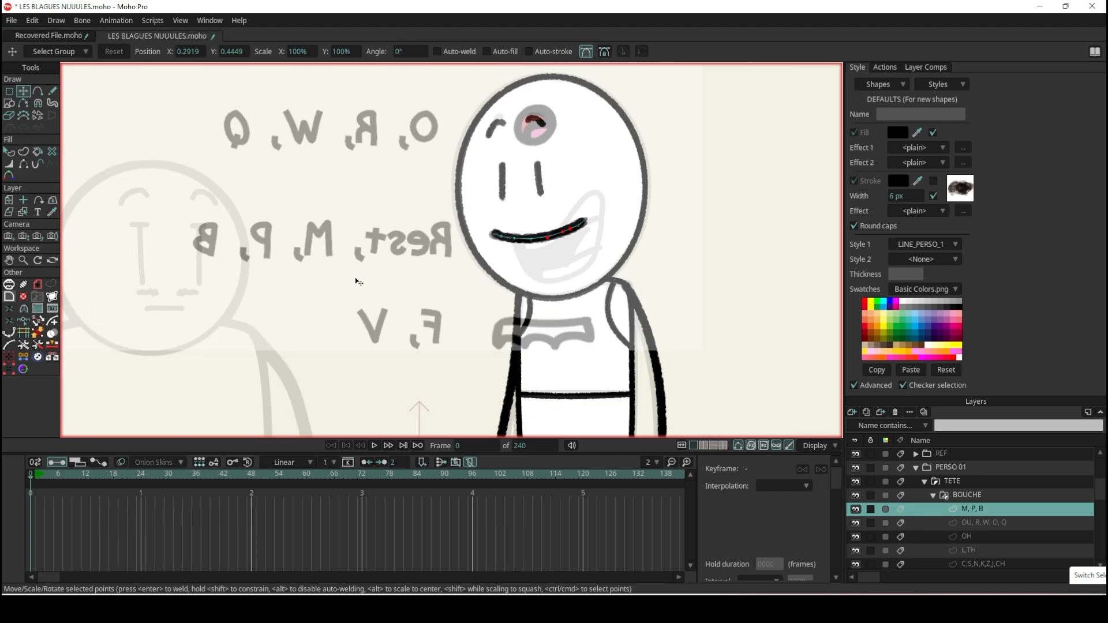
scroll(1054, 508, "down", 3)
left_click_drag(1032, 471, 1032, 550)
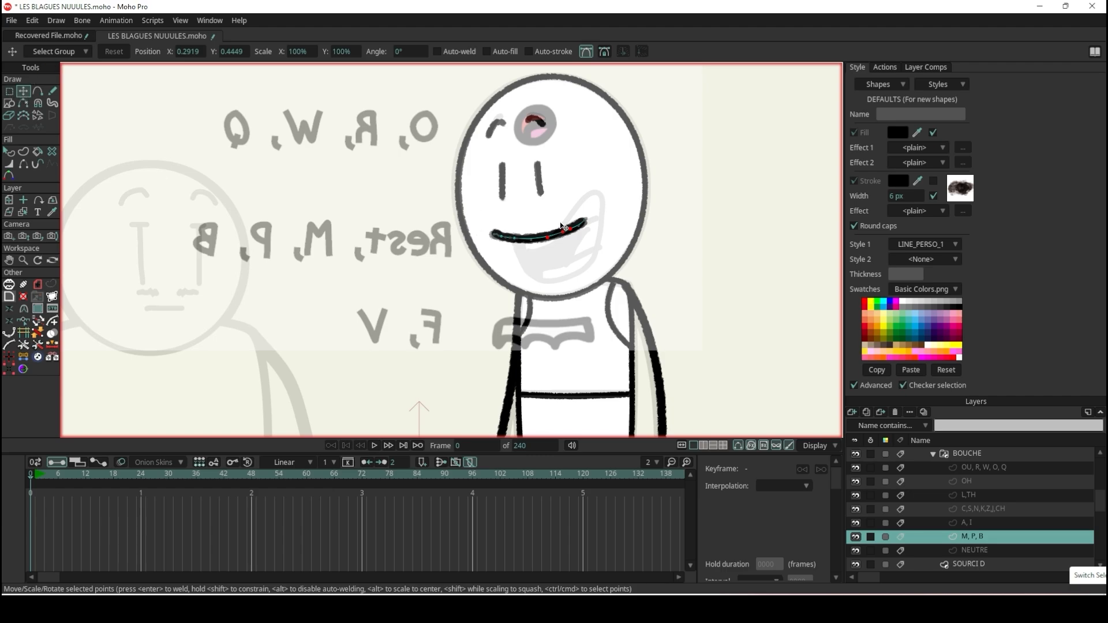
scroll(563, 227, "up", 3)
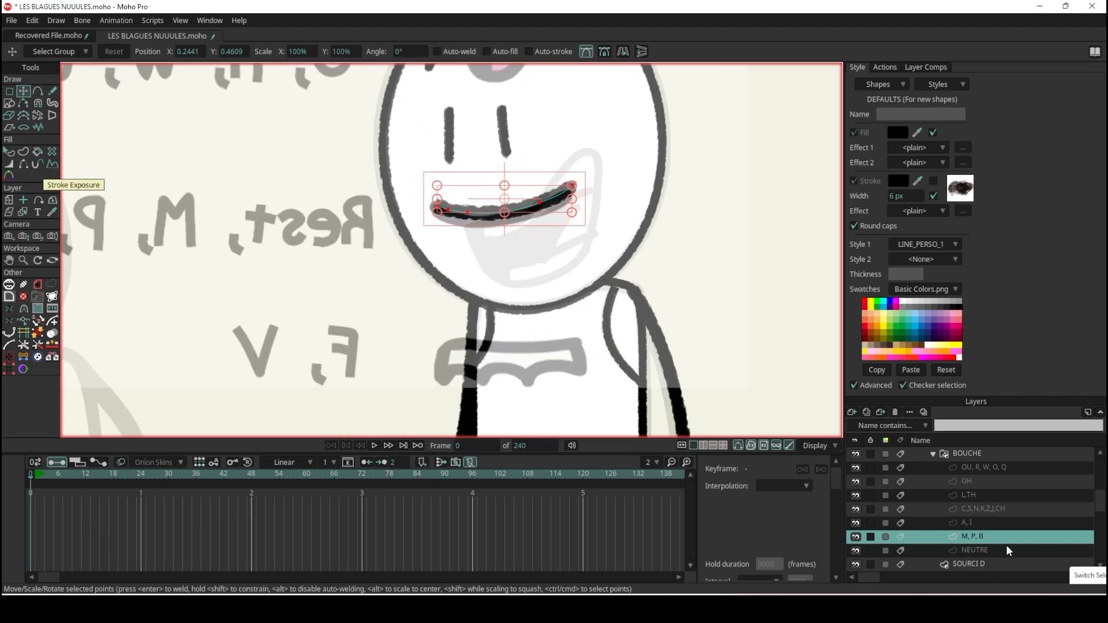
- Turn off the stroke width override on the M, P, B mouth so its line follows the LINE_PERSO_1 style
scroll(1006, 545, "up", 3)
left_click(8, 164)
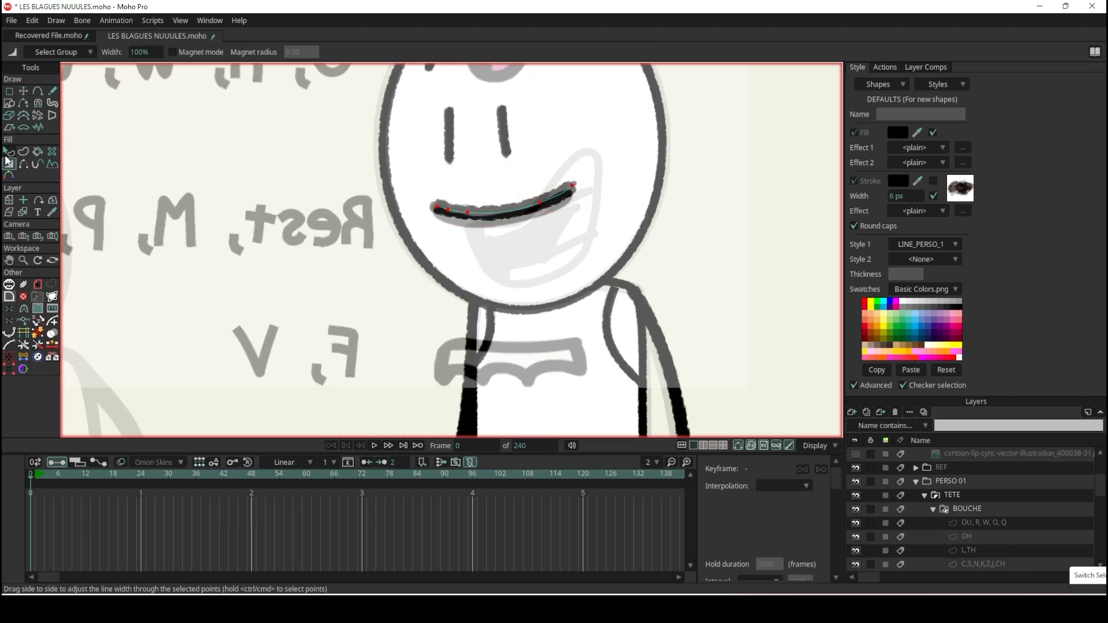
left_click(7, 154)
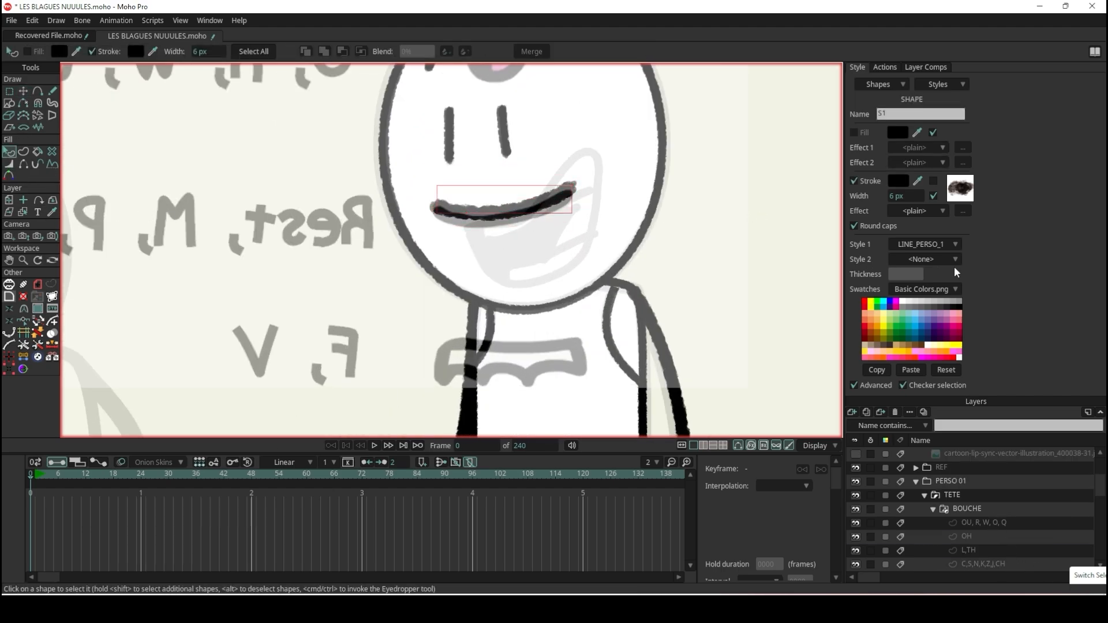
left_click(935, 198)
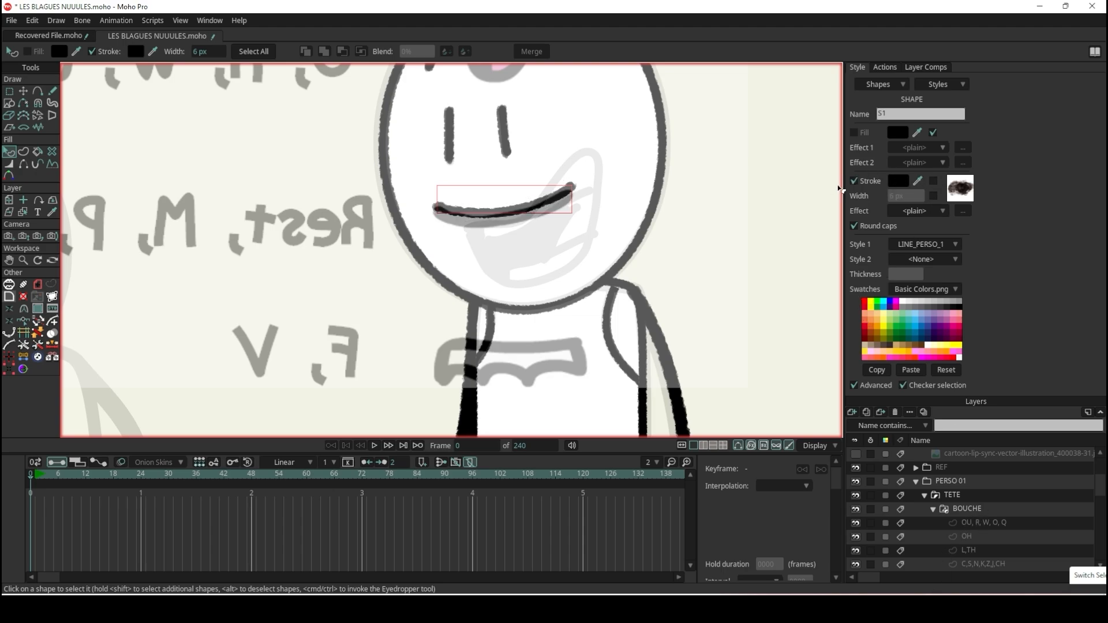
scroll(642, 268, "down", 7)
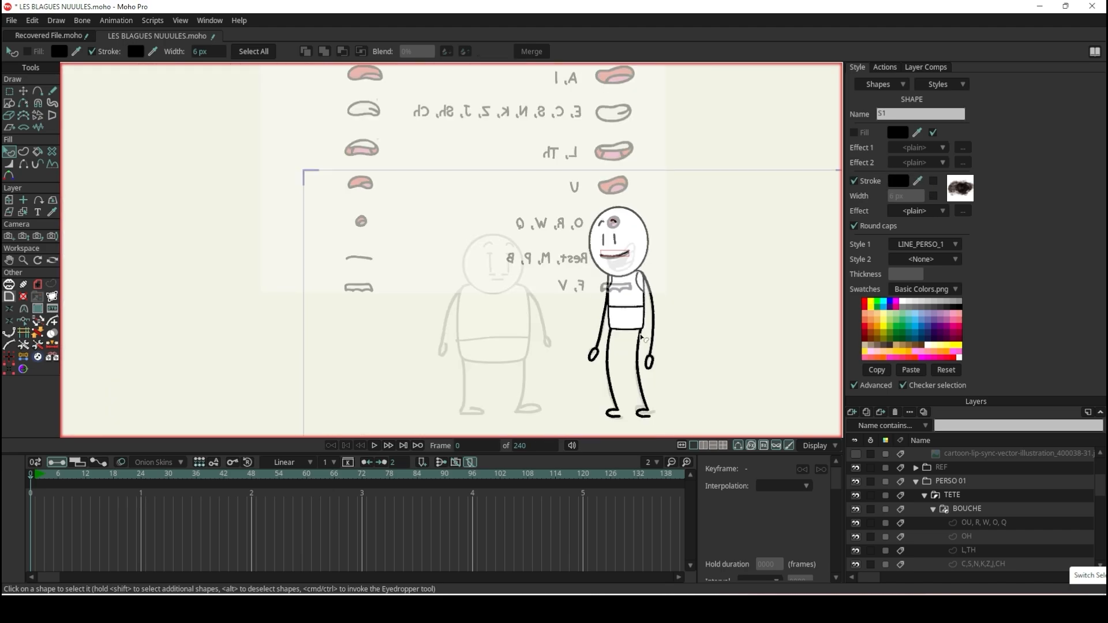
scroll(658, 345, "up", 2)
scroll(635, 210, "up", 3)
scroll(585, 223, "up", 2)
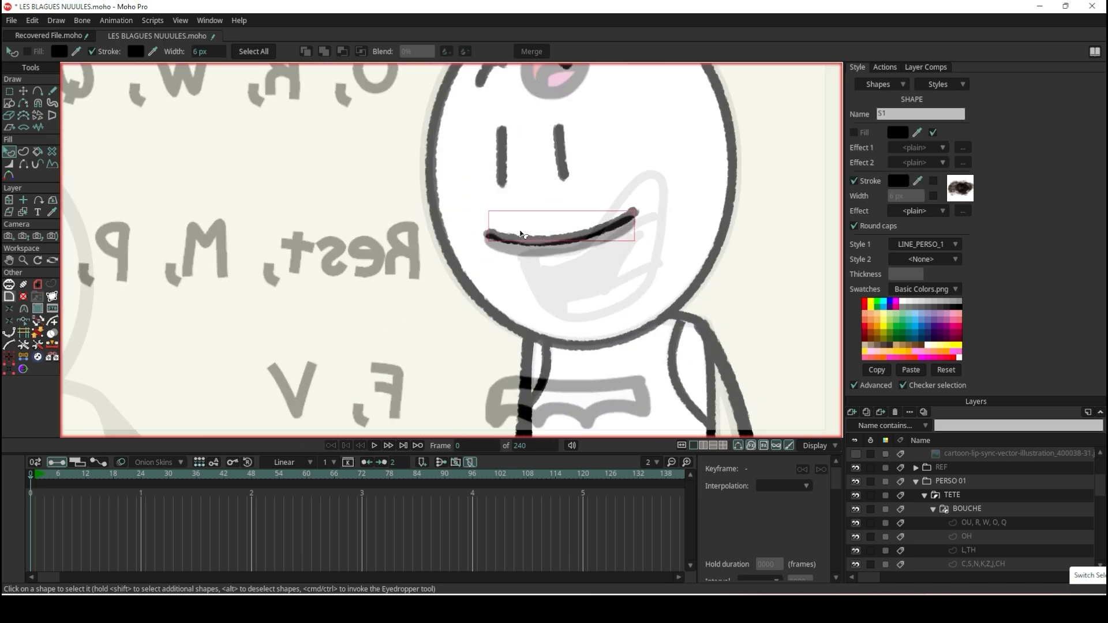
- Turn off the stroke width override on the NEUTRE layer's mouth line
scroll(999, 522, "down", 2)
left_click(994, 527)
left_click(989, 536)
left_click(612, 247)
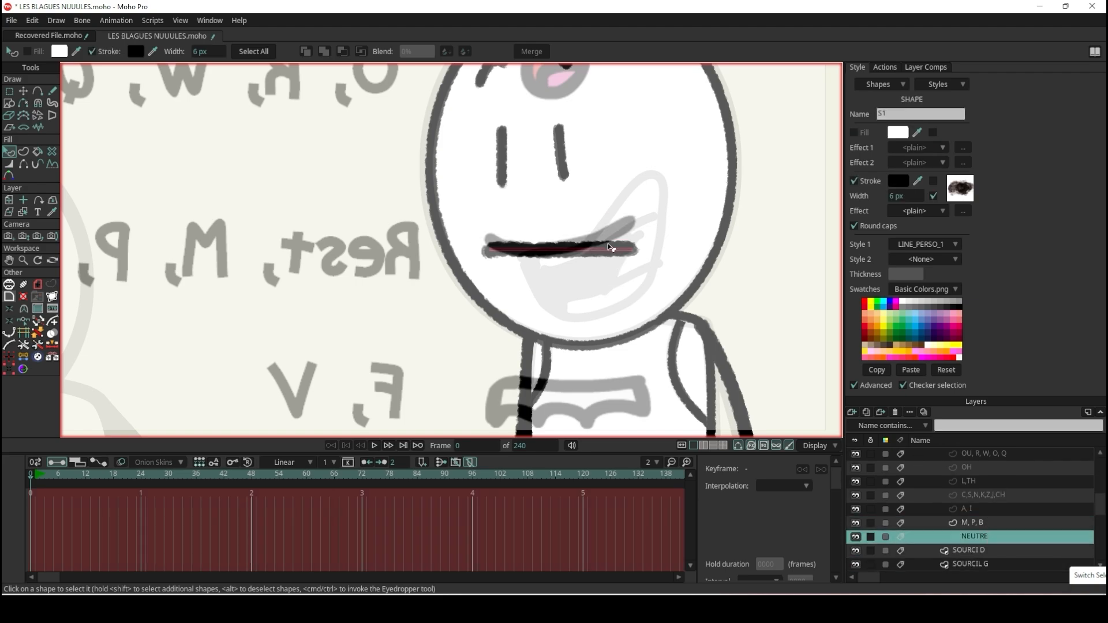
left_click(933, 196)
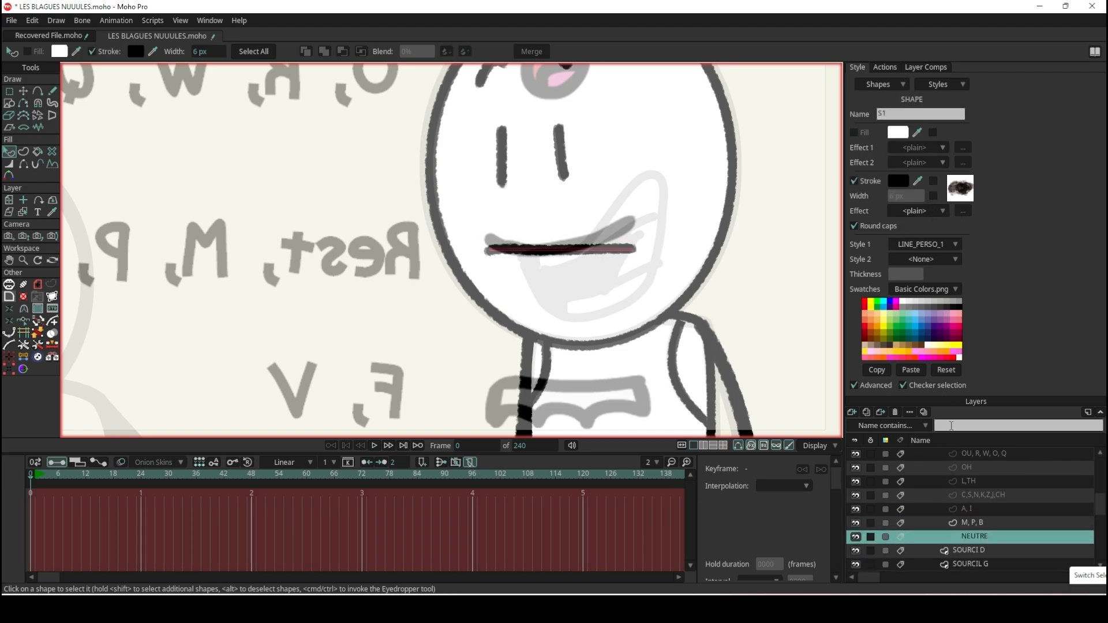
- Turn off the stroke width override on the remaining mouth layers, from A, I up to OU, R, W, O, Q
left_click(975, 509)
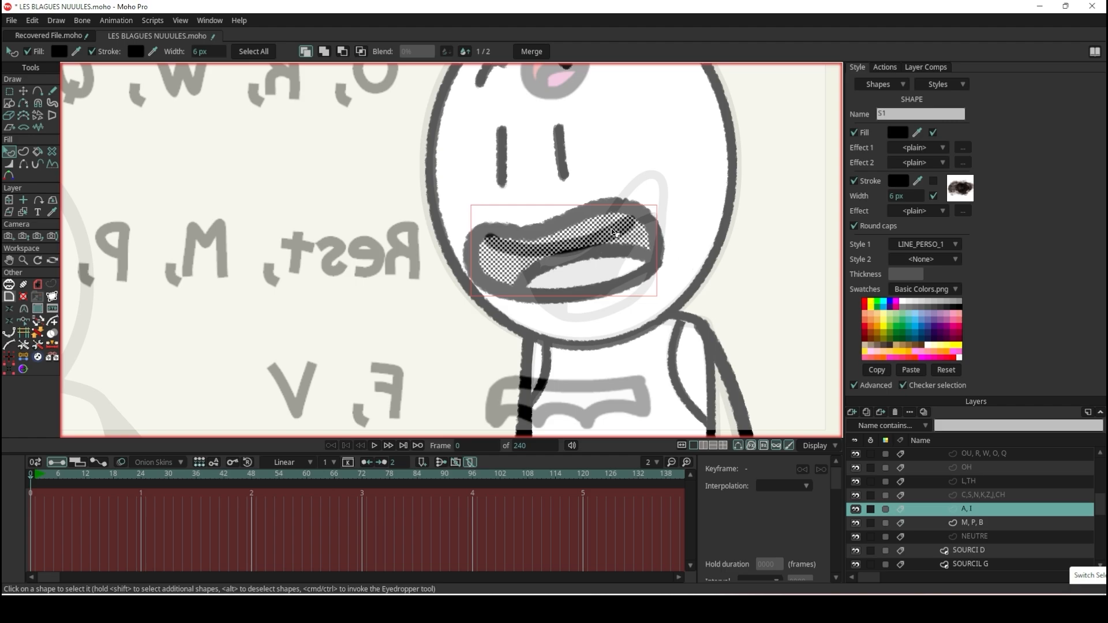
left_click(606, 271)
left_click(975, 496)
left_click(975, 495)
left_click(933, 196)
left_click(976, 495)
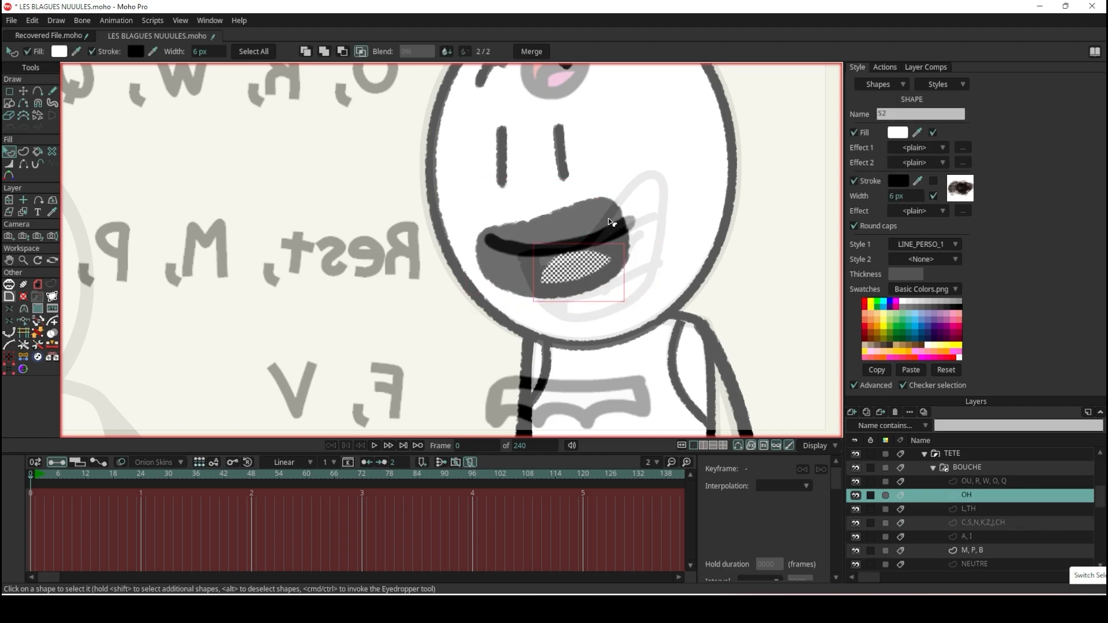
left_click(933, 196)
left_click(976, 481)
left_click(933, 196)
key("ctrl+r")
key("Escape")
scroll(501, 144, "down", 2)
scroll(975, 495, "up", 2)
- Raise the phoneme reference so its F, V mouth lies over the face and add a vector layer named F,V above M, P, B
left_click(975, 468)
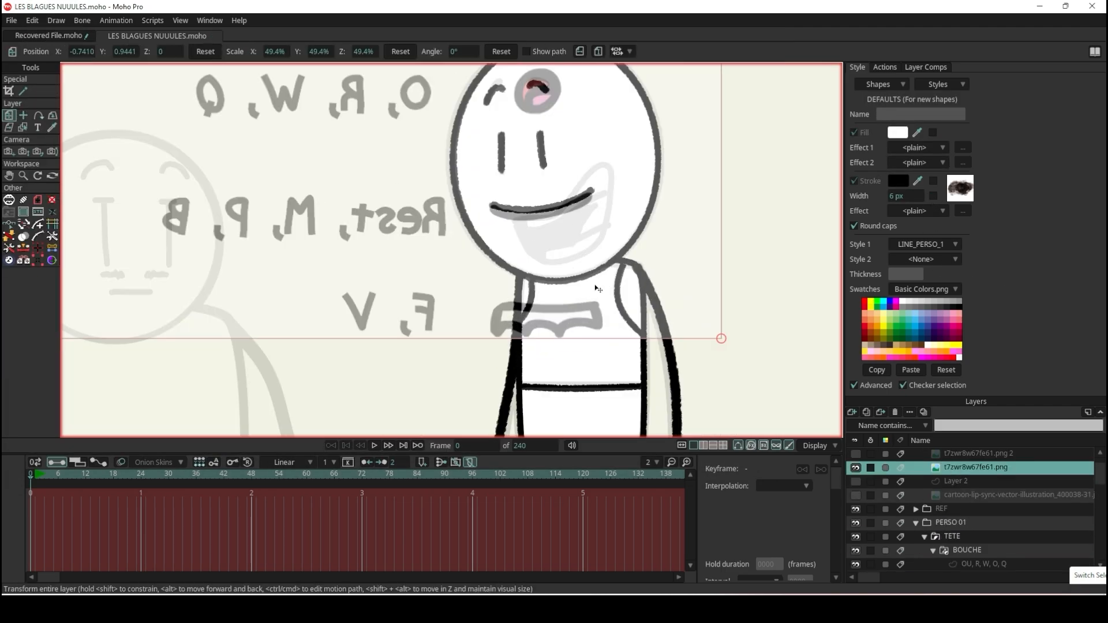
left_click_drag(572, 316, 572, 207)
scroll(954, 495, "down", 3)
left_click(972, 509)
left_click(852, 412)
left_click(867, 425)
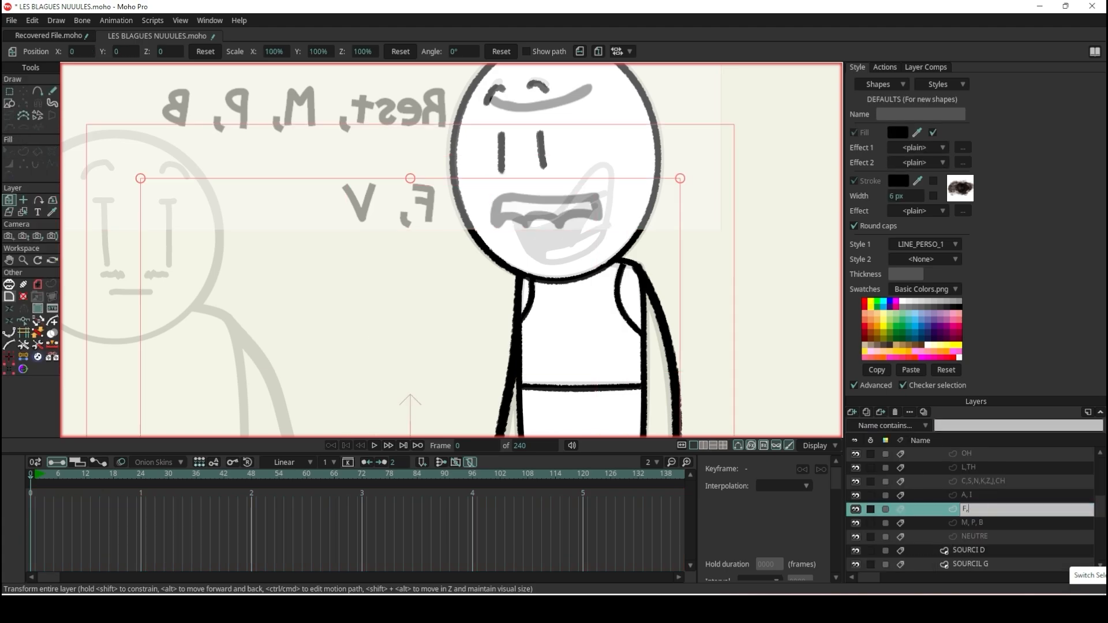
type("F,V")
key("Return")
- Draw a rectangle over the F, V reference mouth and turn off its black fill override
key("s")
scroll(554, 205, "up", 4)
left_click_drag(400, 173, 649, 244)
scroll(628, 152, "up", 2)
key("q")
left_click(854, 132)
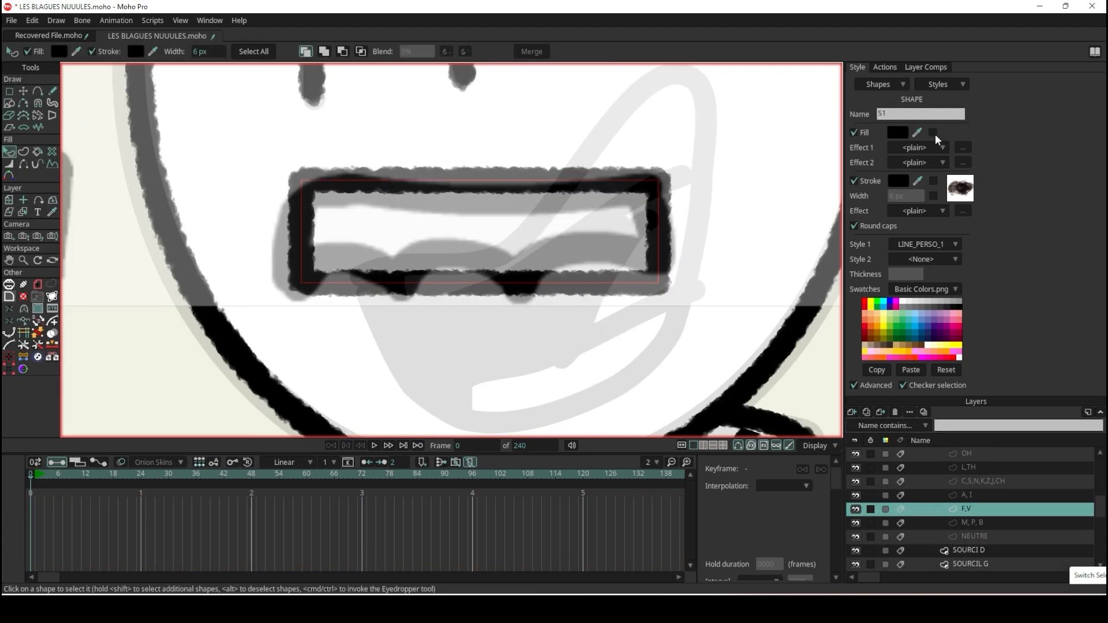
- Reshape the rectangle to the F, V reference mouth by curving its upper edge, rounding its upper corners and adjusting the lower corners
left_click(23, 91)
left_click_drag(301, 181, 349, 203)
key("c")
left_click_drag(658, 180, 678, 180)
left_click(23, 103)
left_click_drag(475, 164, 475, 203)
key("t")
mouse_move(659, 180)
left_mouse_down()
mouse_move(648, 234)
mouse_move(646, 195)
left_mouse_up()
left_click_drag(658, 283, 665, 269)
left_click_drag(302, 283, 287, 280)
left_click_drag(307, 203, 302, 204)
key("f")
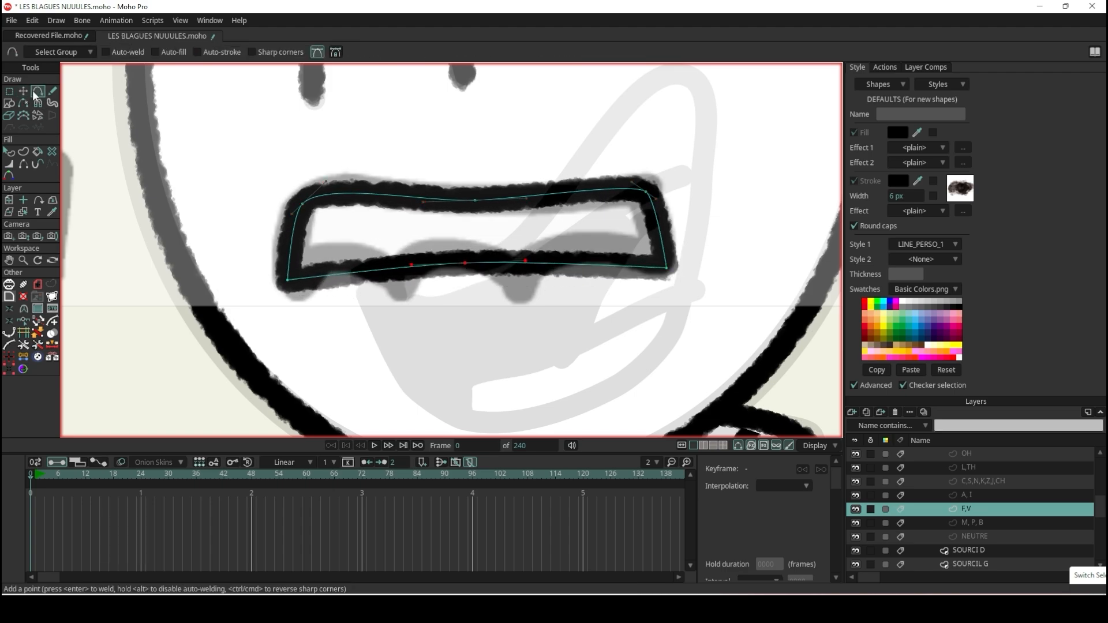
- Draw the scalloped teeth edge freehand along the lower side of the F, V mouth
mouse_move(288, 295)
left_mouse_down()
mouse_move(315, 285)
mouse_move(406, 285)
mouse_move(436, 252)
mouse_move(529, 290)
mouse_move(653, 270)
left_mouse_up()
scroll(629, 265, "down", 5)
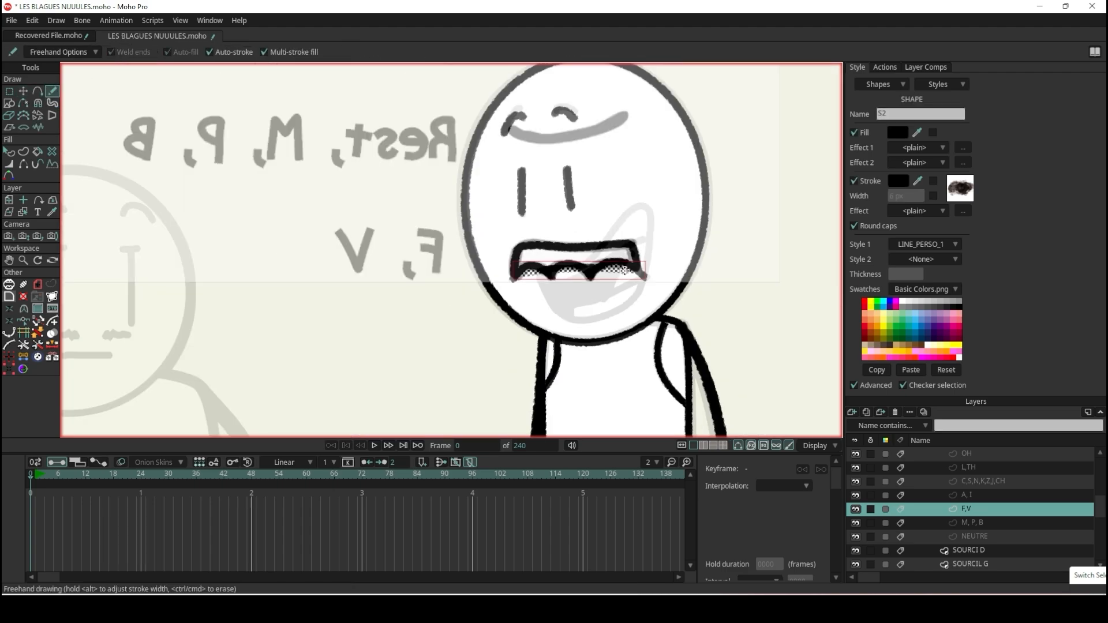
scroll(639, 258, "up", 4)
key("Return")
scroll(667, 190, "down", 5)
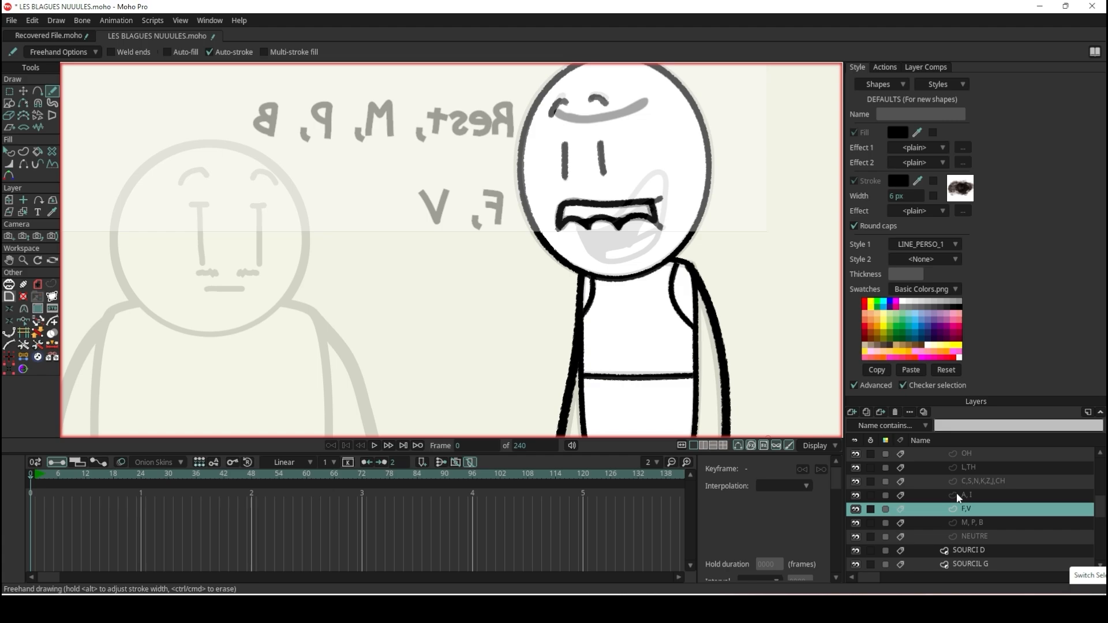
- Duplicate the C,S,N,K,Z,J,CH layer and name the copy EE (I EN FRANCAIS)
scroll(587, 295, "down", 5)
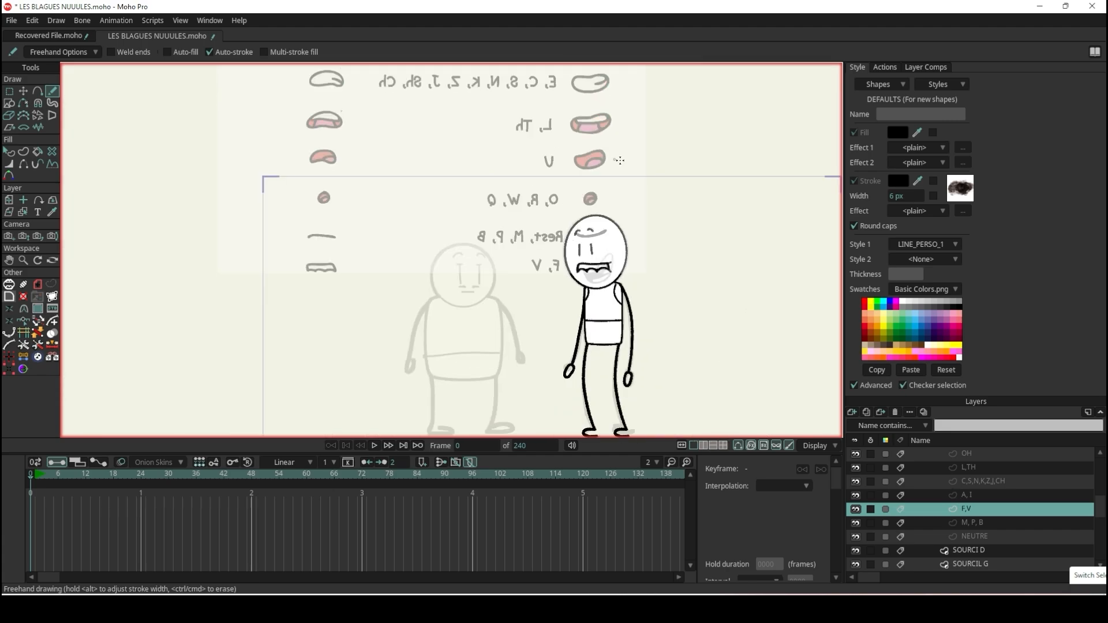
scroll(619, 160, "up", 3)
scroll(632, 430, "up", 2)
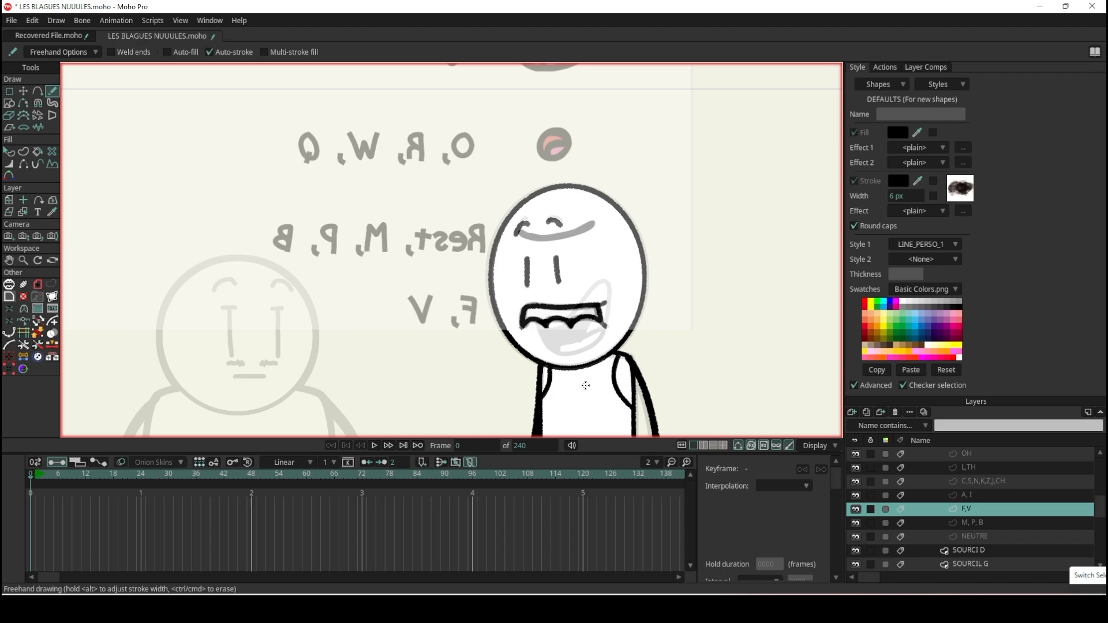
left_click(972, 497)
scroll(993, 497, "up", 2)
left_click(988, 510)
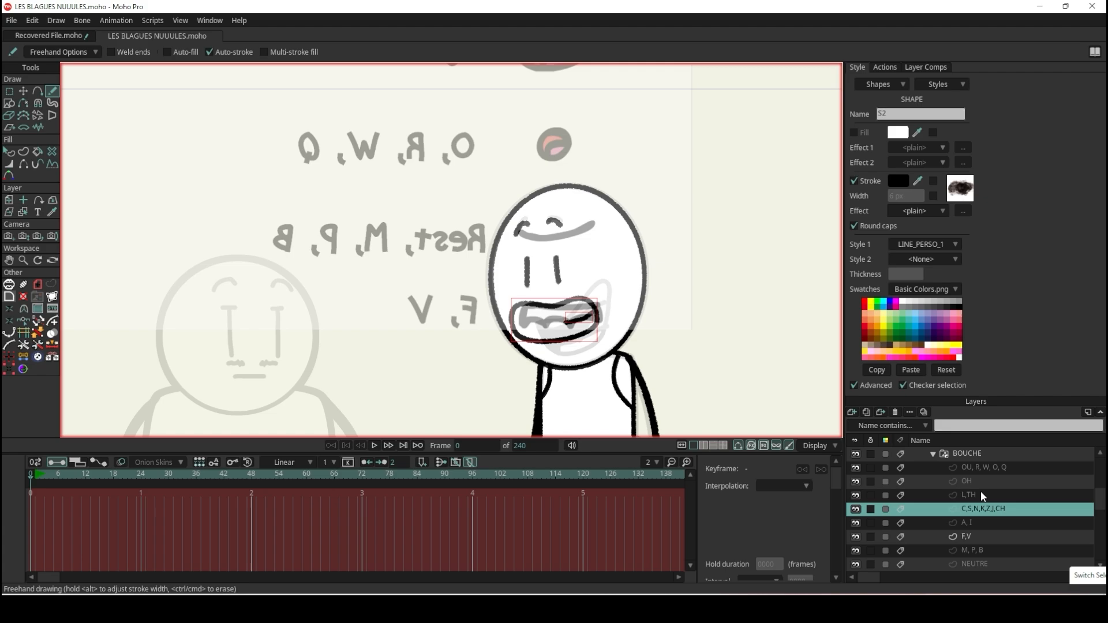
left_click(981, 494)
left_click(983, 508)
left_click(867, 412)
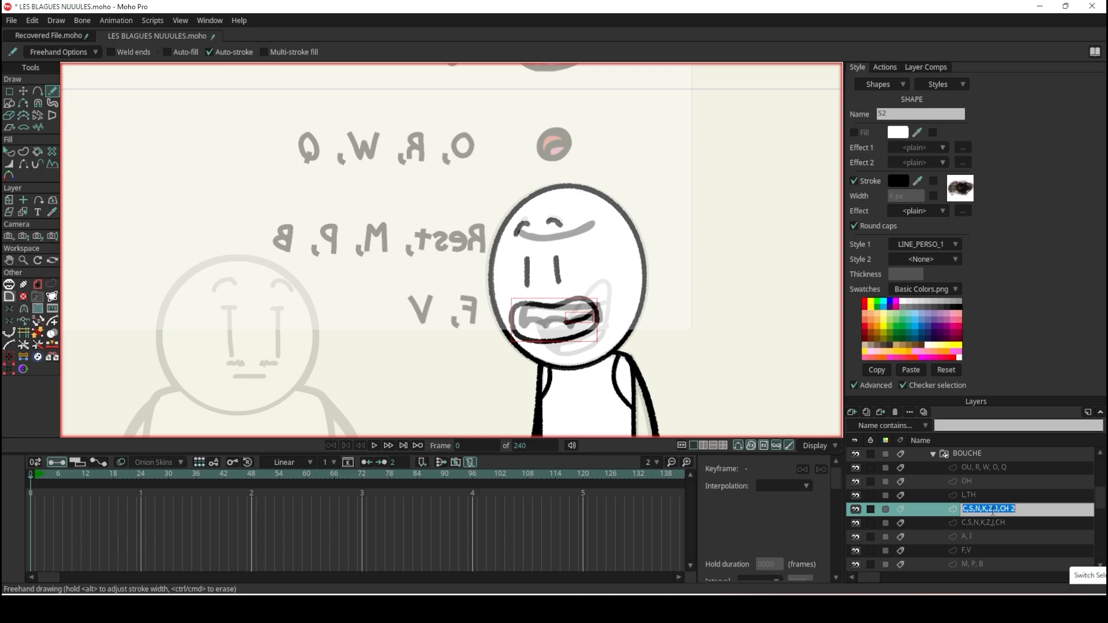
key("BackSpace")
type("ANCAIS)")
key("Return")
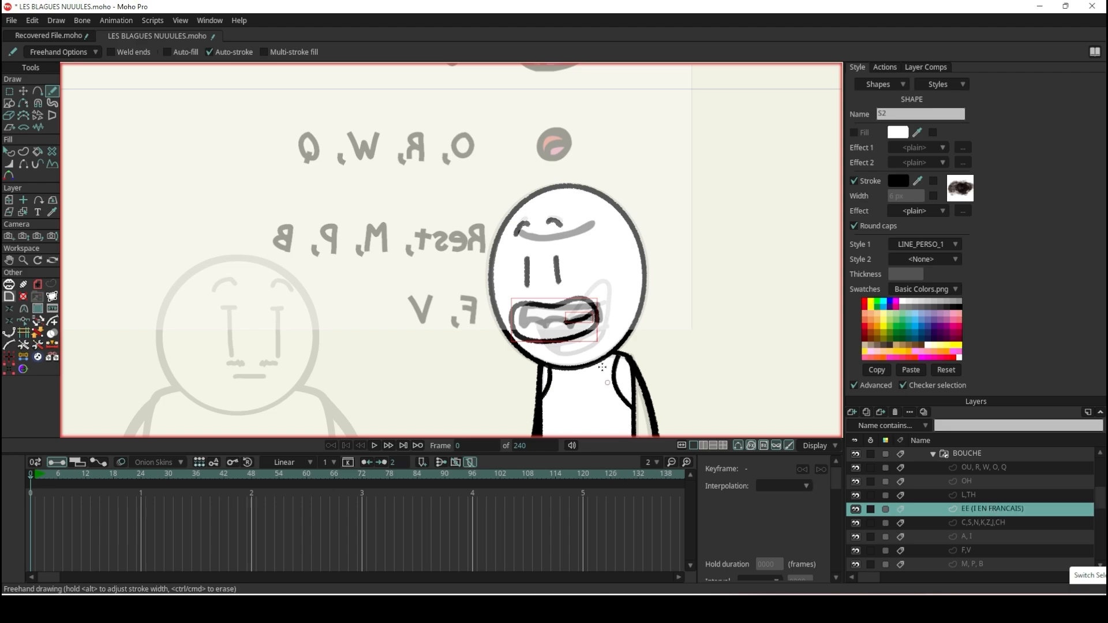
- Delete the short line inside the EE mouth
scroll(623, 427, "up", 5)
key("t")
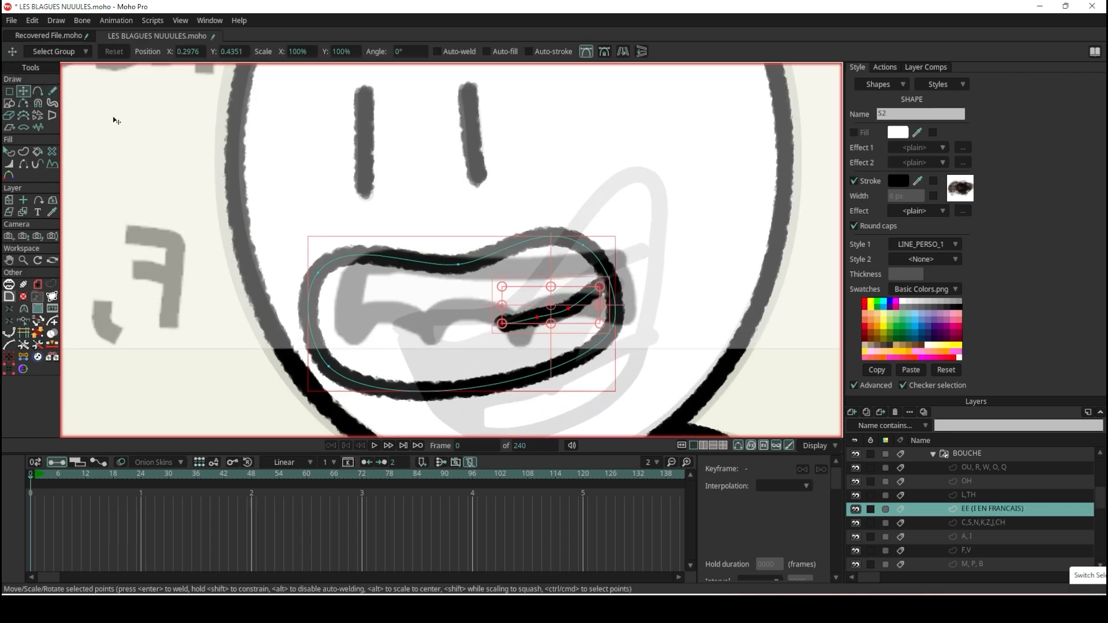
left_click_drag(529, 324, 527, 323)
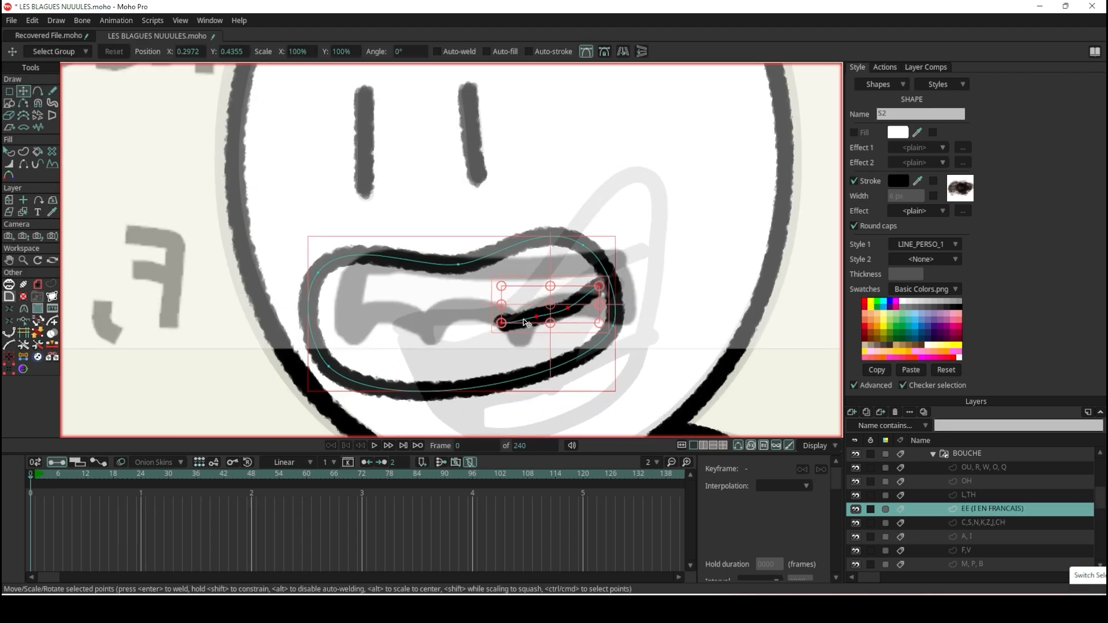
key("Delete")
- Draw a white rectangle across the upper part of the EE mouth as upper teeth and curve its edges
left_click(9, 103)
left_click_drag(322, 230, 595, 300)
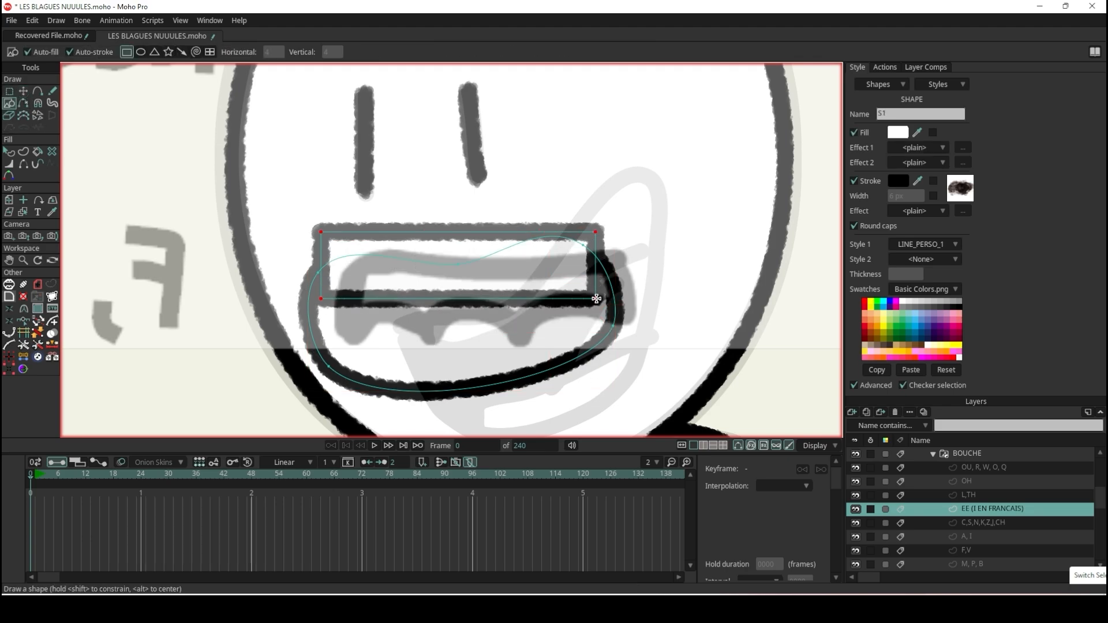
key("c")
left_click_drag(513, 315, 396, 314)
scroll(554, 325, "up", 1)
key("t")
left_click_drag(514, 291, 525, 297)
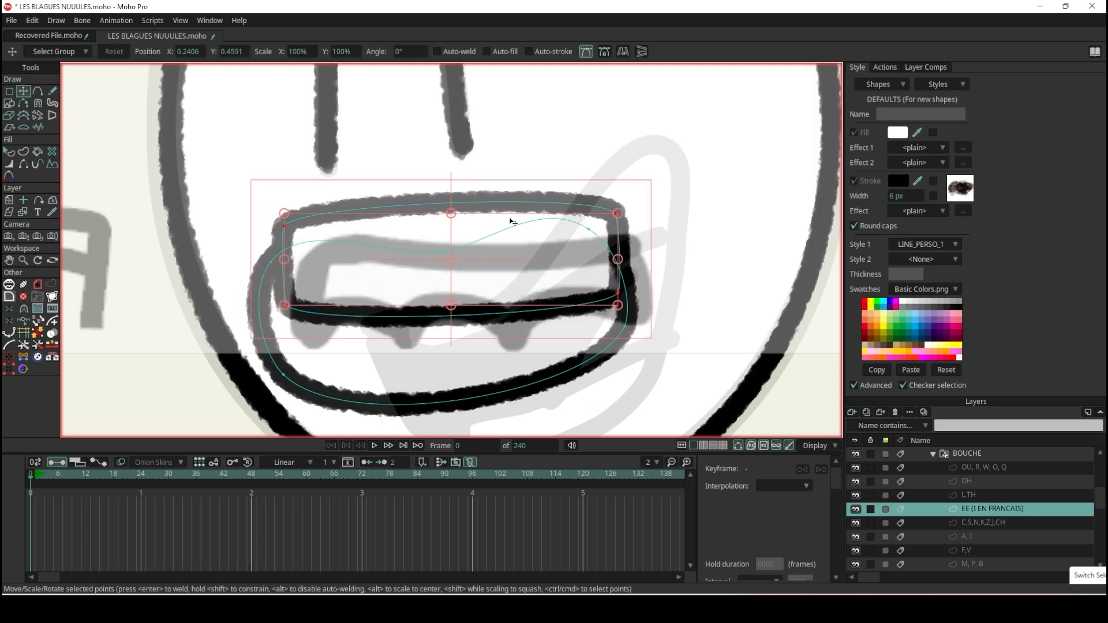
- Copy the upper teeth shape and place the copy over the lower part of the EE mouth as lower teeth
key("ctrl+c")
key("ctrl+v")
left_click_drag(512, 202, 512, 282)
key("ctrl+z")
left_click_drag(479, 226, 487, 369)
- Clip the upper and lower teeth shapes to the EE mouth outline with the Intersect mode
key("q")
left_click(508, 248)
left_click(361, 52)
left_click(453, 386)
left_click(361, 51)
- Adjust the corner points of both teeth shapes so they fit the EE mouth outline
scroll(357, 289, "down", 1)
left_click_drag(354, 376, 250, 299)
key("t")
left_click_drag(540, 199, 539, 195)
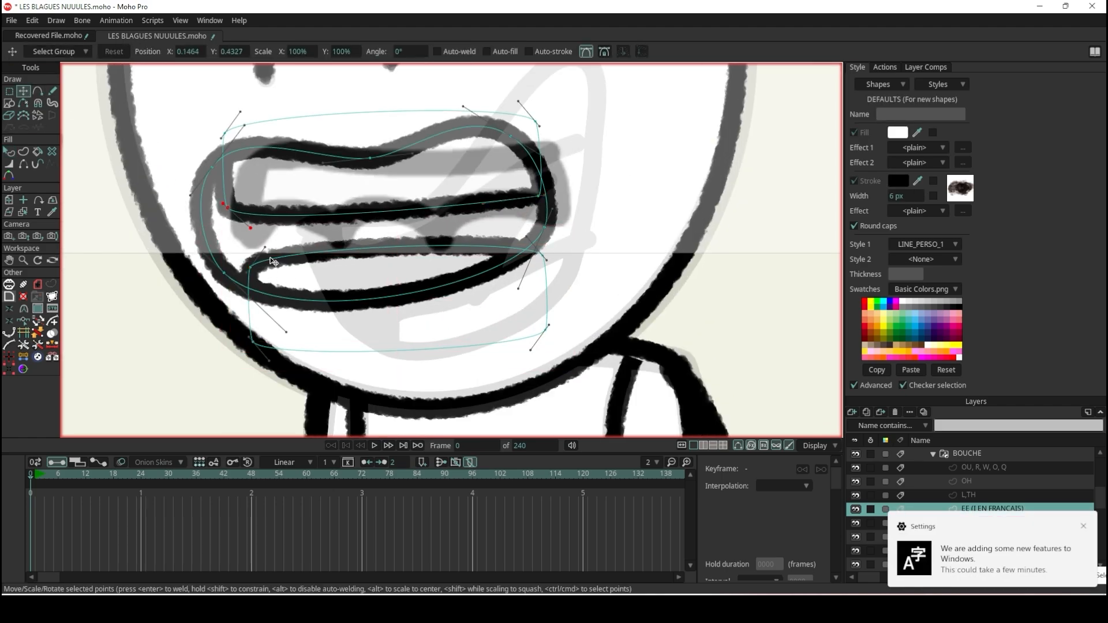
left_click(543, 255)
left_click_drag(545, 254, 544, 243)
left_click(441, 191)
left_click_drag(407, 272, 417, 270)
left_click(417, 270)
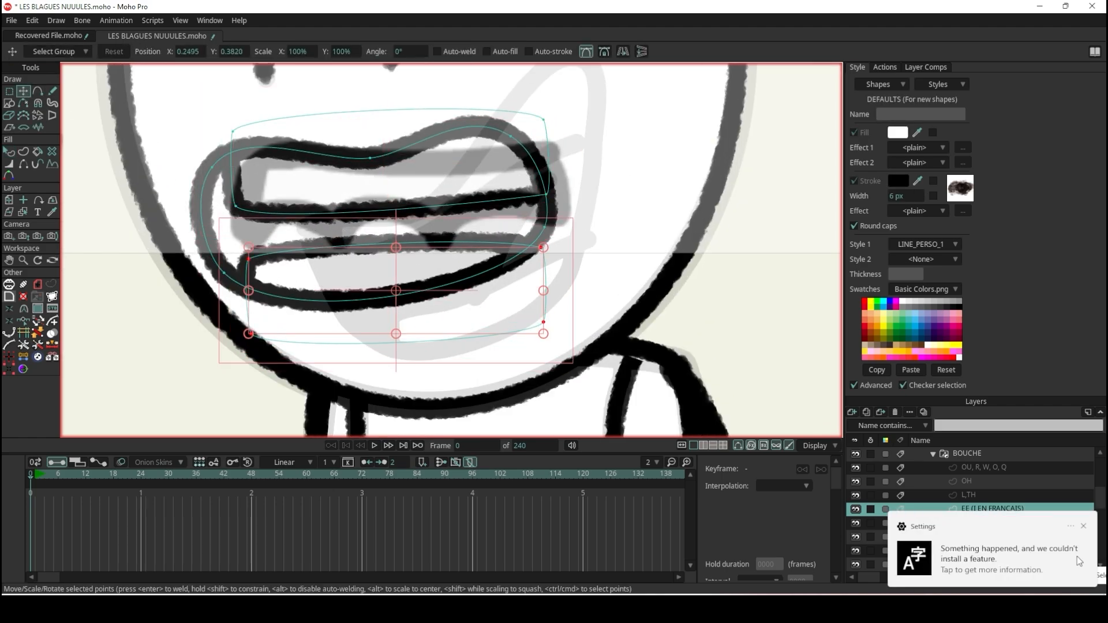
- Save the project
key("q")
scroll(211, 344, "down", 10)
key("ctrl+s")
scroll(168, 327, "up", 4)
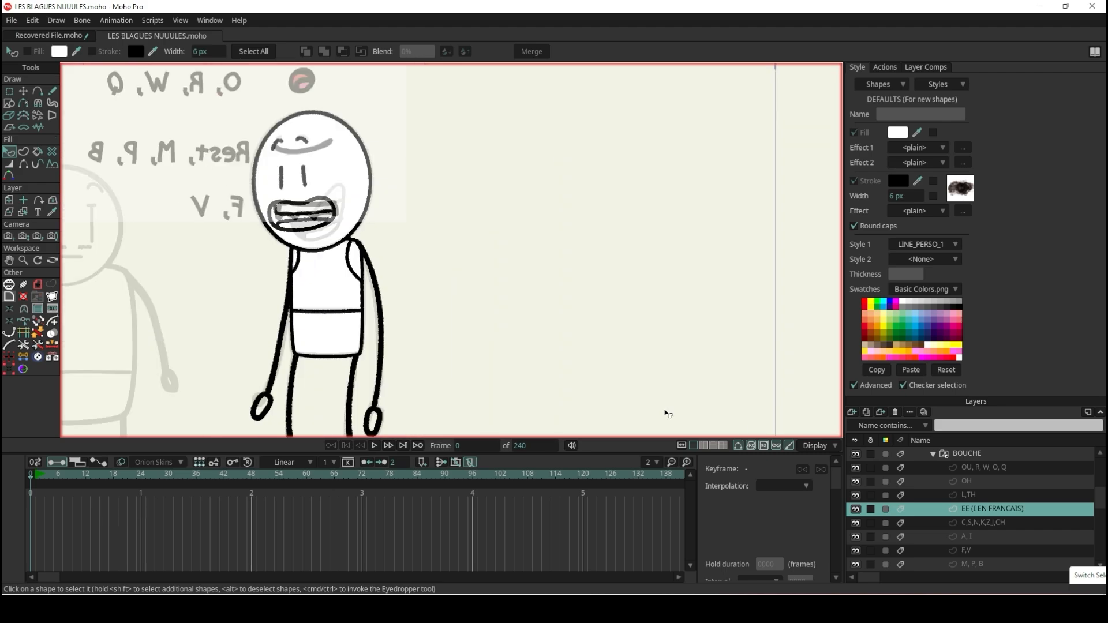
- Hide the LIP SYNCH and REF groups
scroll(887, 486, "up", 4)
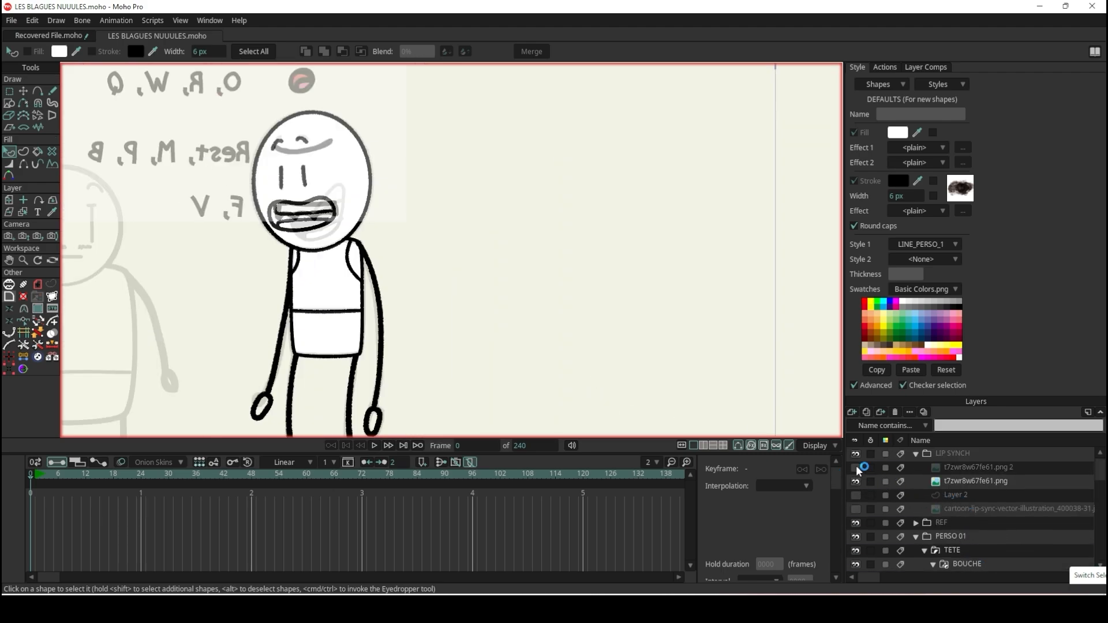
left_click(855, 454)
scroll(509, 181, "down", 3)
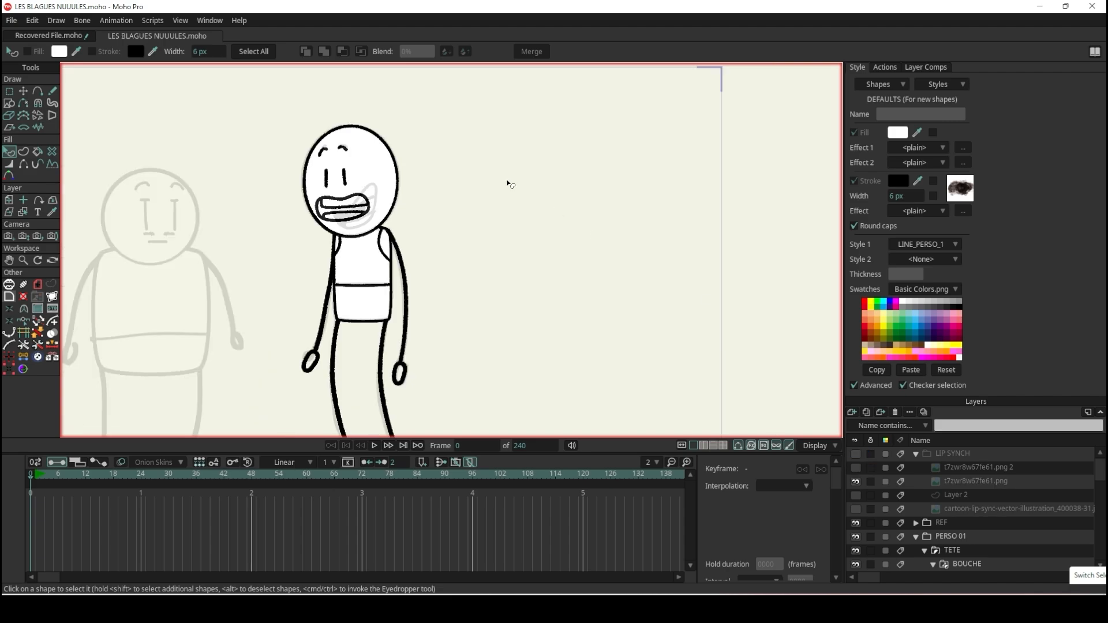
scroll(416, 181, "up", 2)
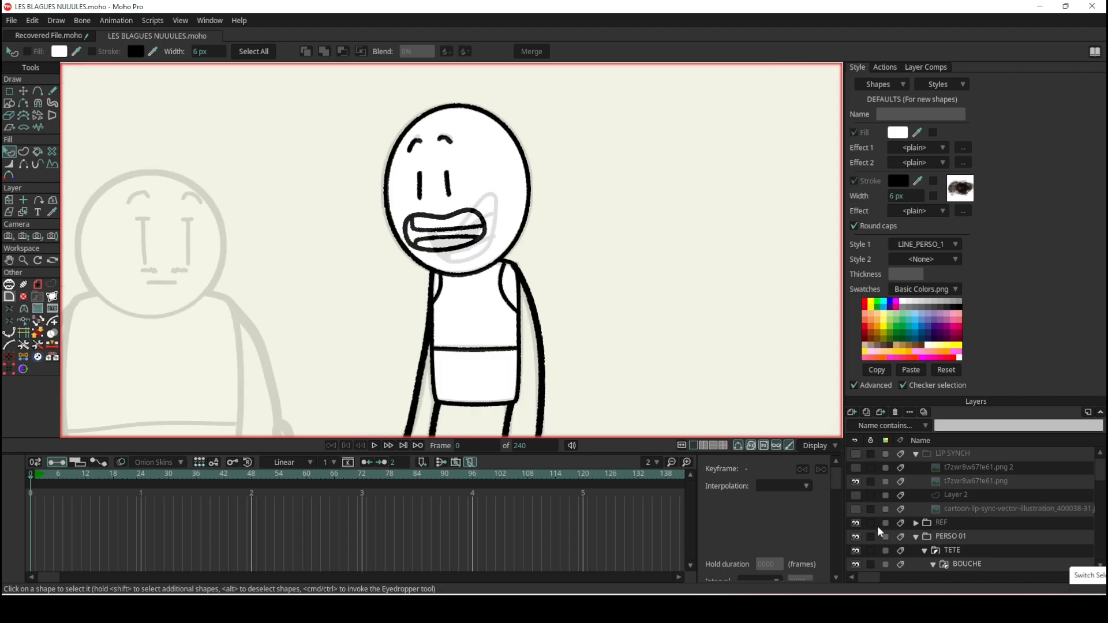
left_click(855, 523)
- Set the EE mouth outline's fill to black behind the teeth
scroll(469, 262, "down", 3)
scroll(469, 263, "up", 2)
scroll(469, 262, "up", 4)
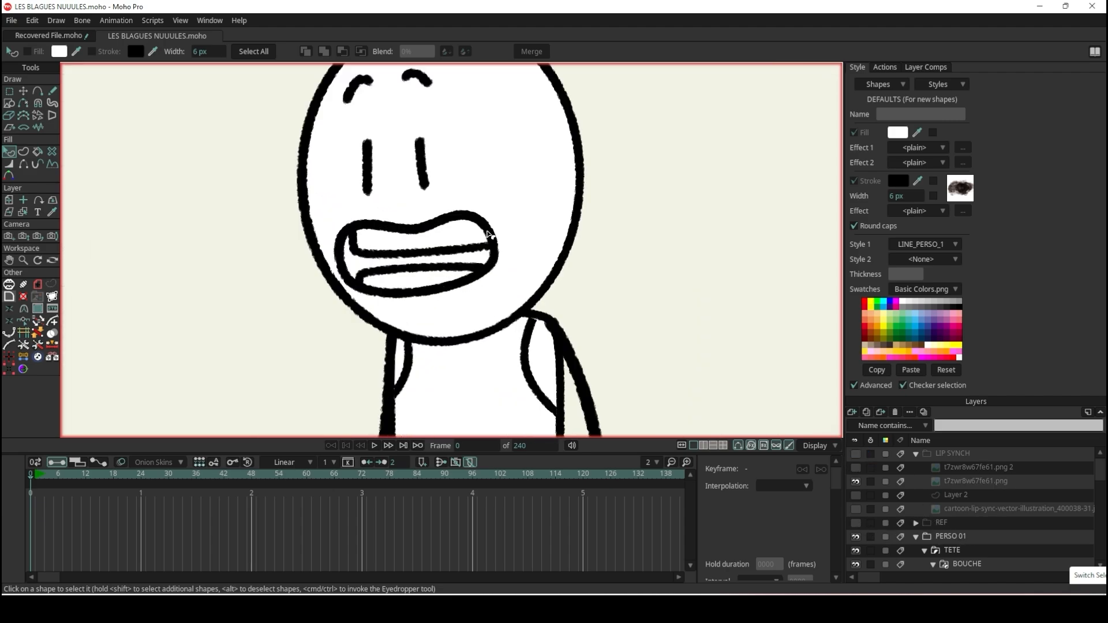
left_click(503, 276)
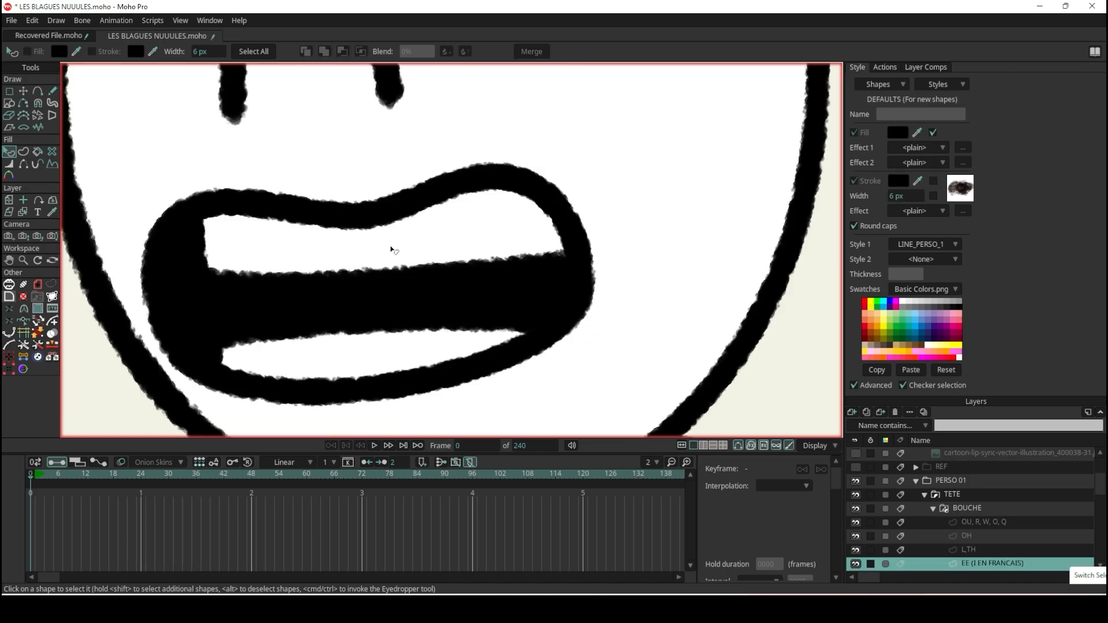
- Narrow the black gap in the EE mouth by moving the lower teeth up and the upper teeth down
left_click(23, 91)
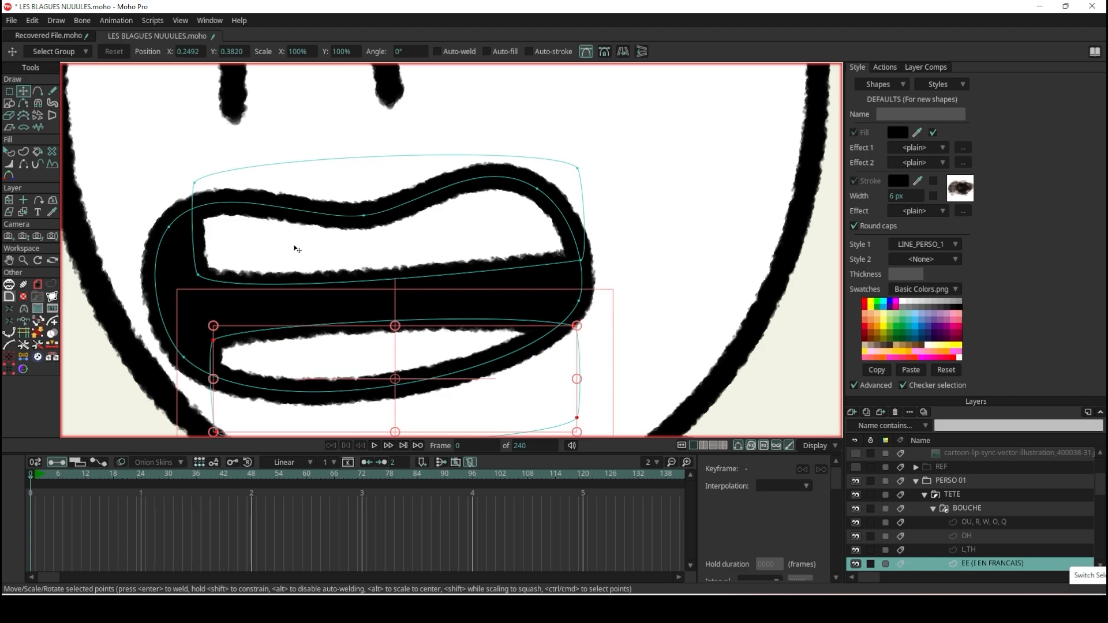
left_click_drag(339, 341, 336, 323)
left_click(320, 251)
left_click_drag(316, 252, 317, 267)
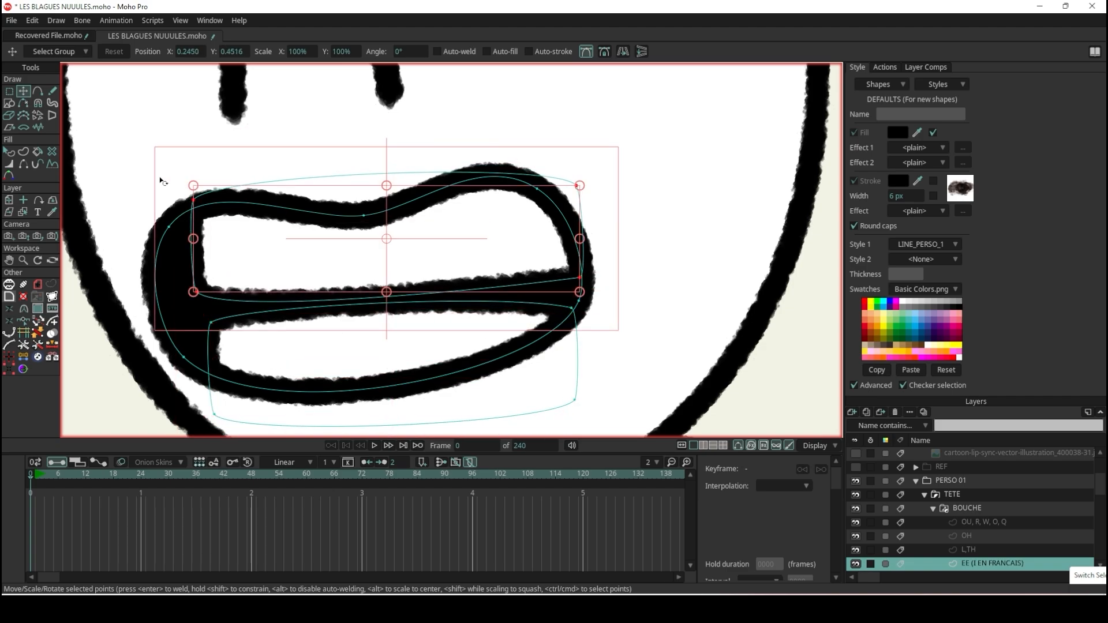
left_click(8, 152)
scroll(452, 185, "down", 10)
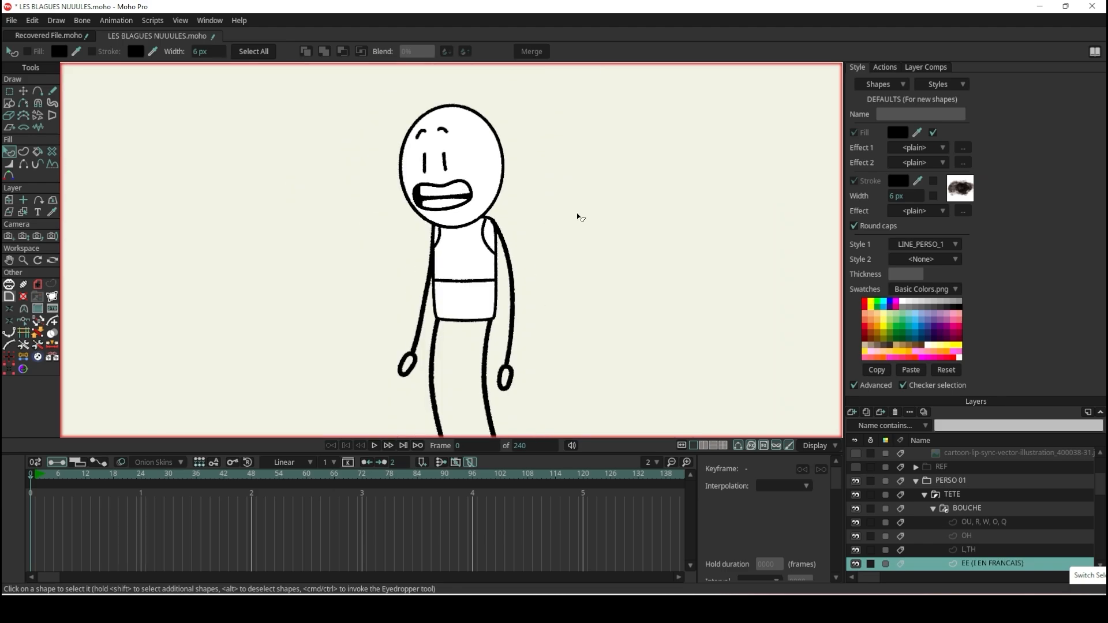
- Widen the black gap in the EE mouth by moving the upper teeth up and the lower teeth down slightly
scroll(452, 191, "up", 6)
key("t")
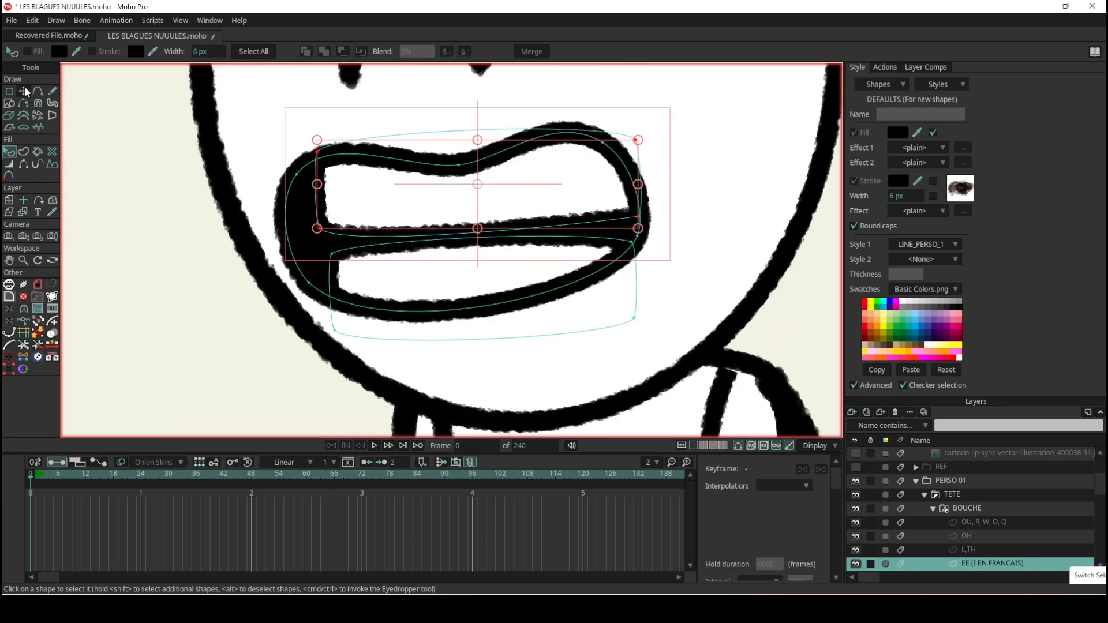
scroll(402, 217, "up", 2)
left_click_drag(409, 211, 411, 198)
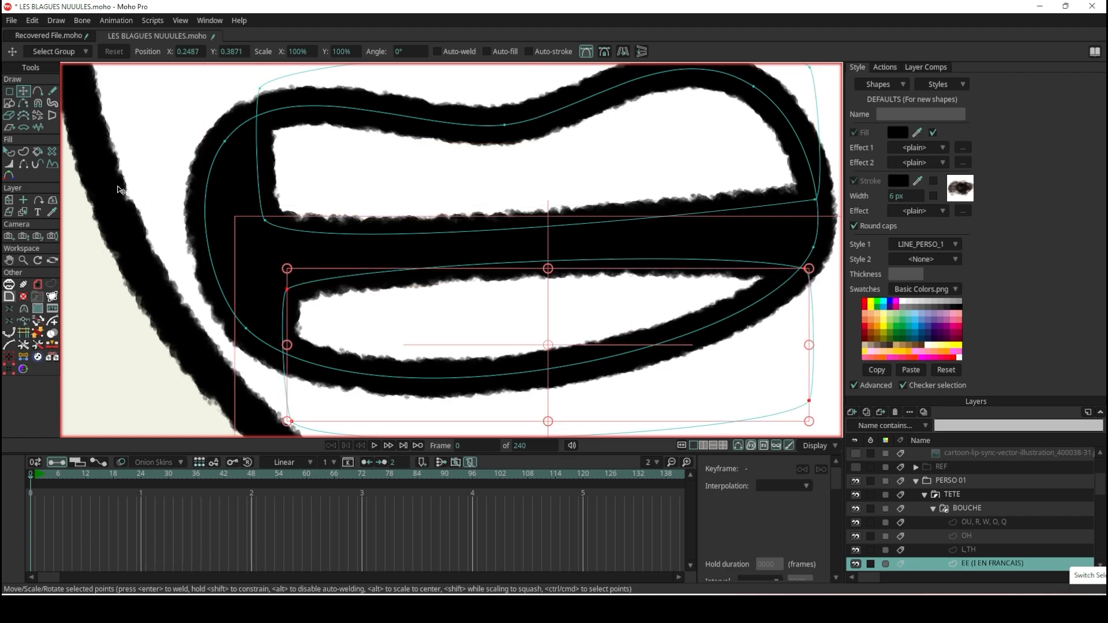
left_click(9, 151)
scroll(396, 205, "down", 8)
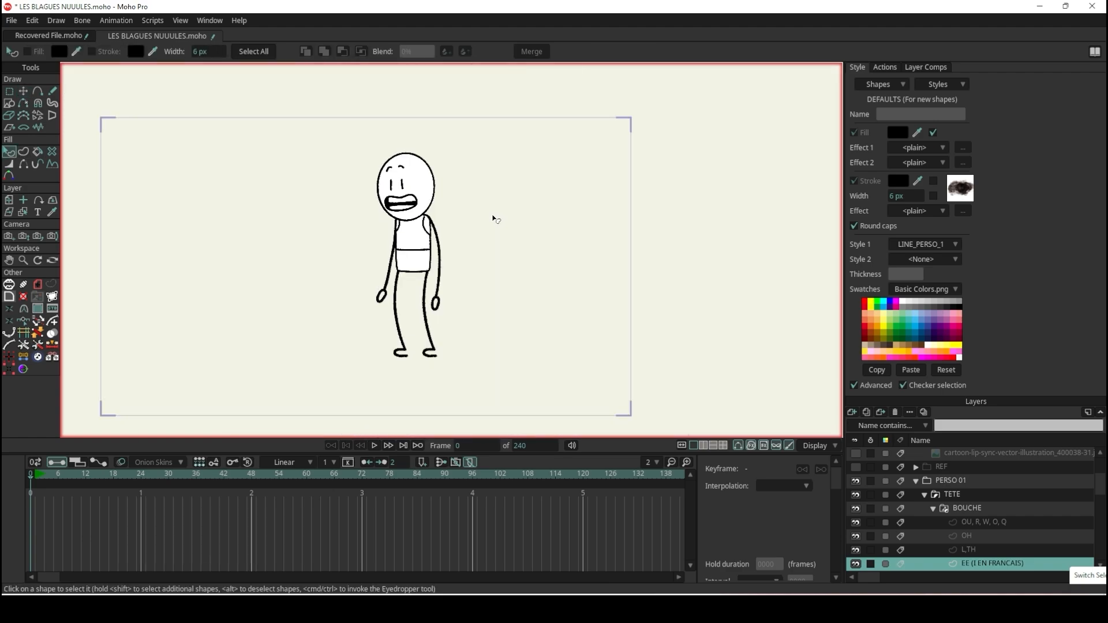
scroll(430, 202, "up", 6)
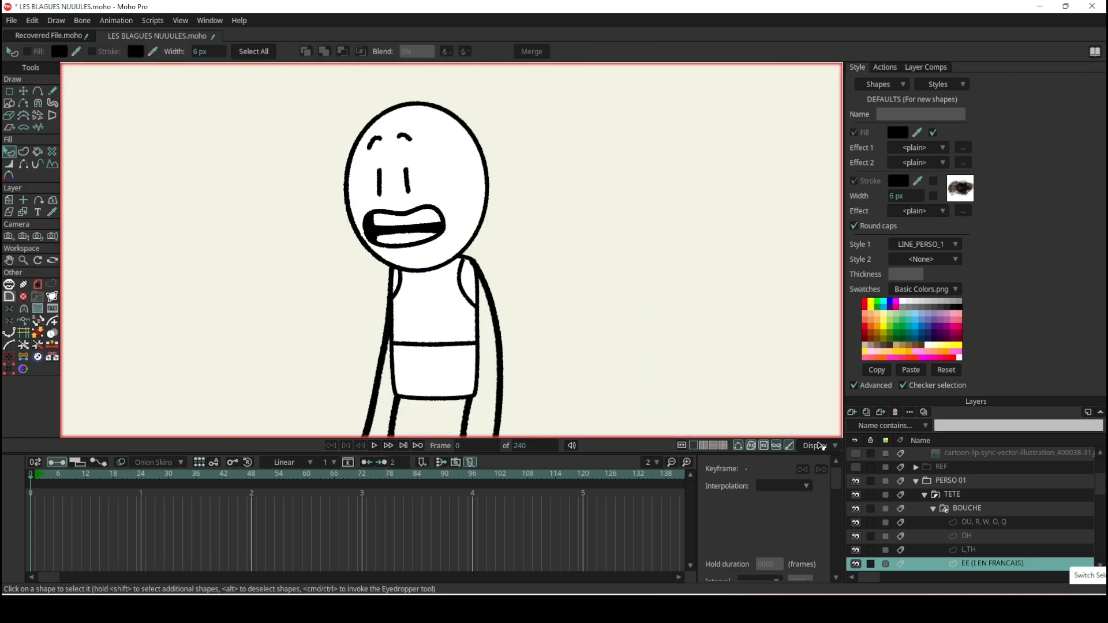
- Switch the BOUCHE group to the A, I mouth and override its outline's style fill with black
left_click(1082, 584)
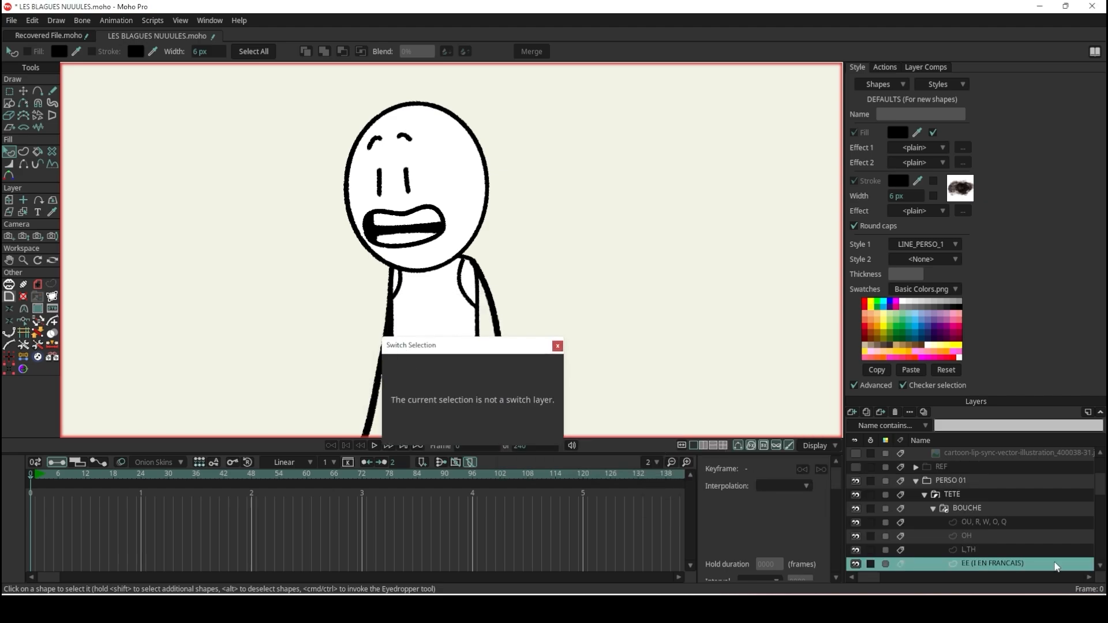
left_click(1001, 510)
left_click_drag(488, 507, 454, 506)
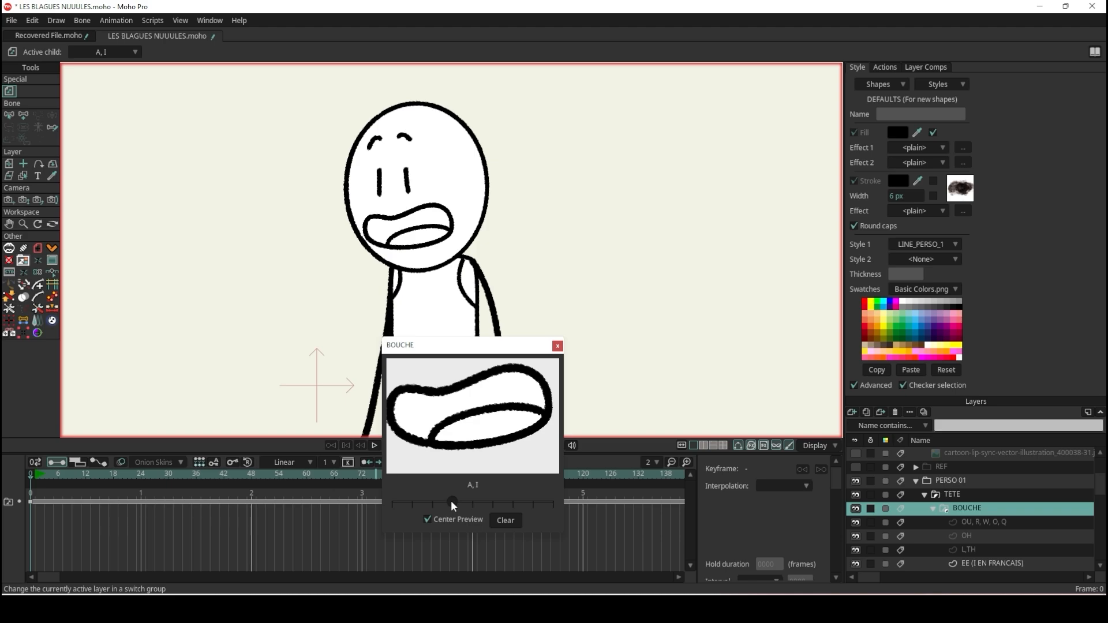
scroll(408, 225, "up", 5)
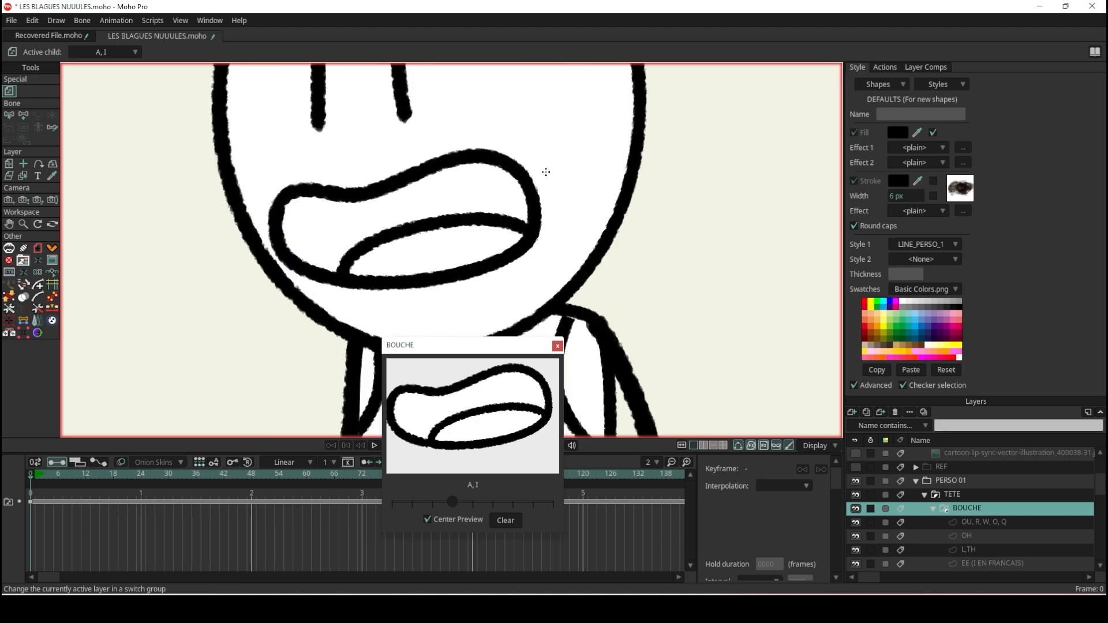
right_click(512, 168, "alt")
left_click(508, 172)
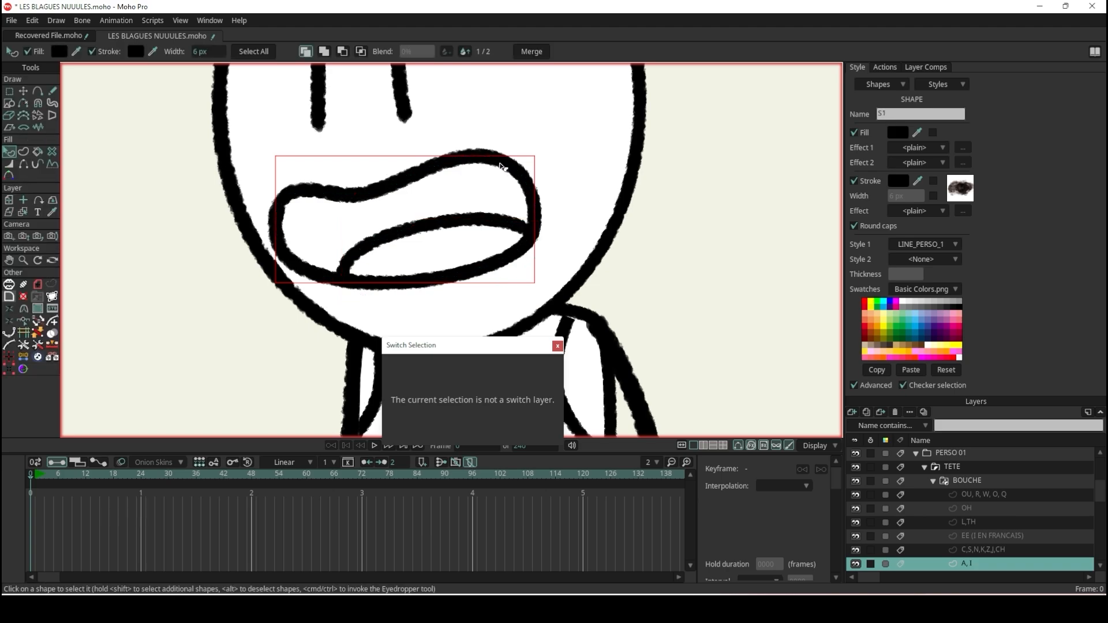
left_click(933, 133)
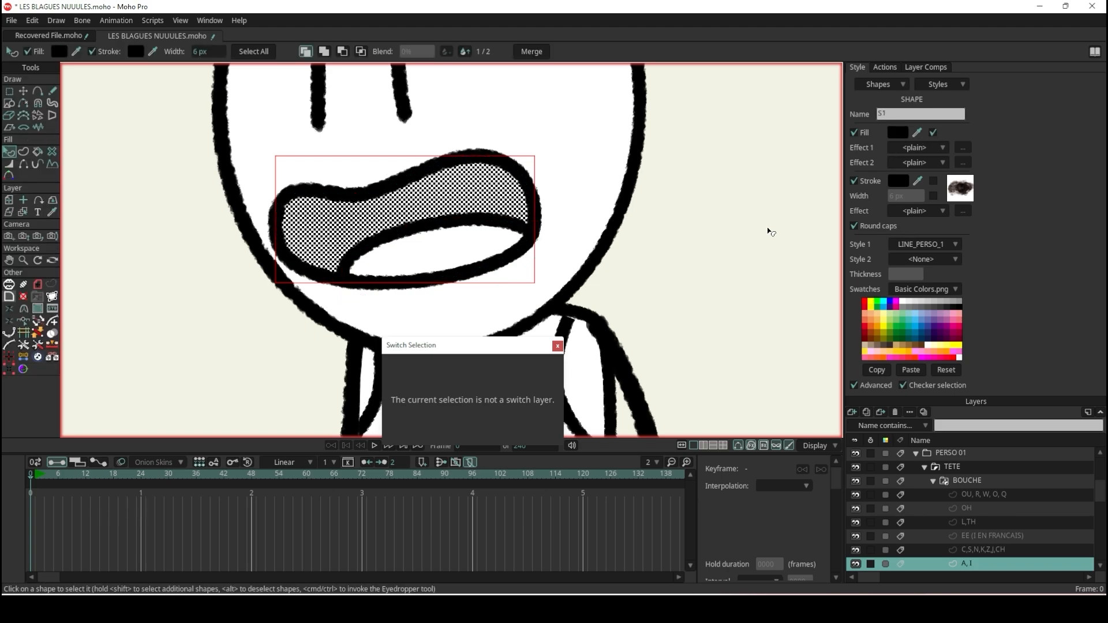
left_click(656, 315)
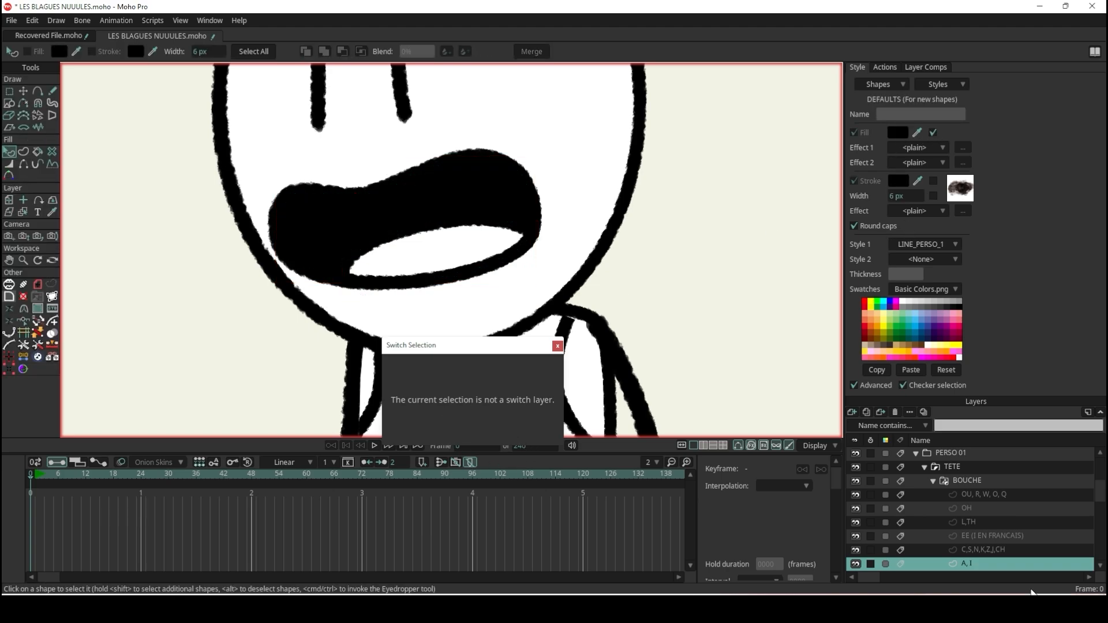
- Preview the NEUTRE, M, P, B and F,V mouths on the character through the BOUCHE switch selection
left_click(981, 482)
left_click_drag(438, 505, 380, 502)
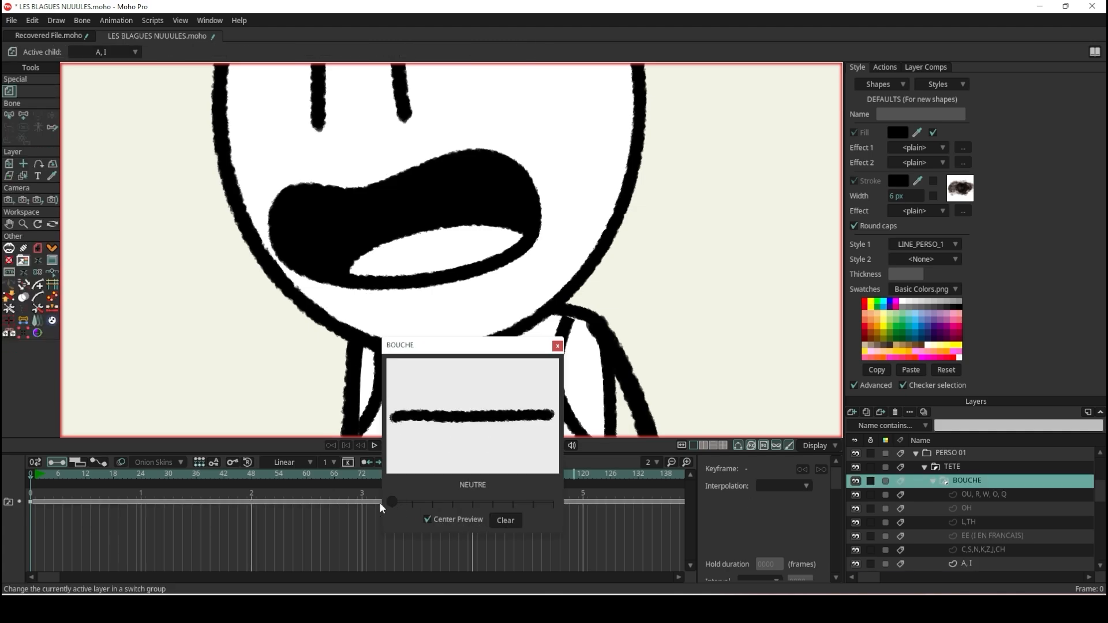
scroll(413, 182, "down", 3)
scroll(413, 182, "up", 1)
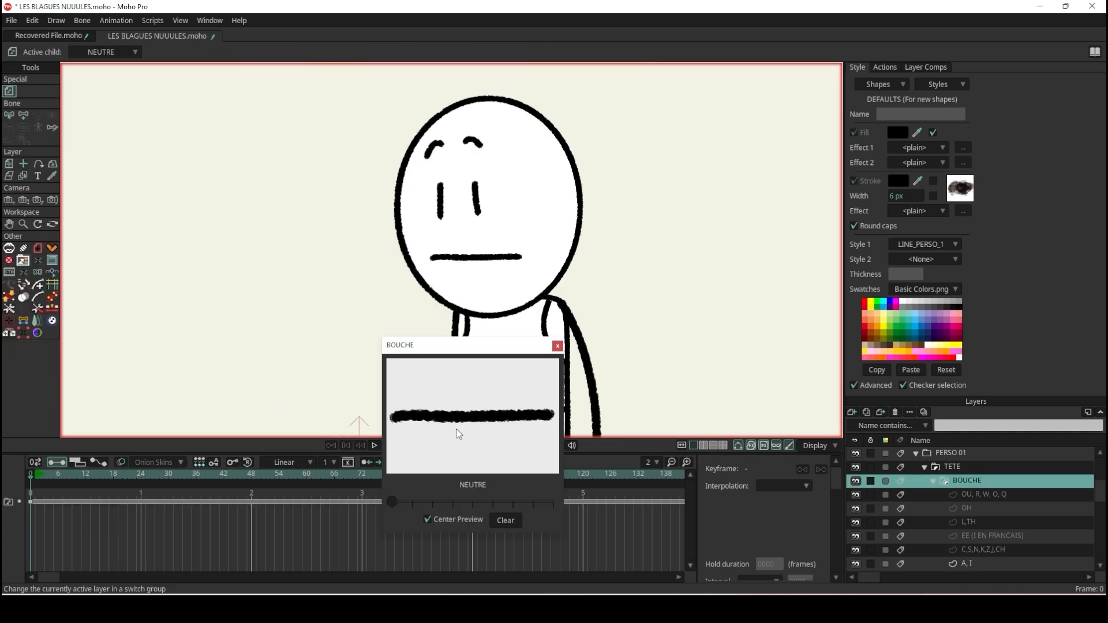
left_click_drag(400, 502, 410, 502)
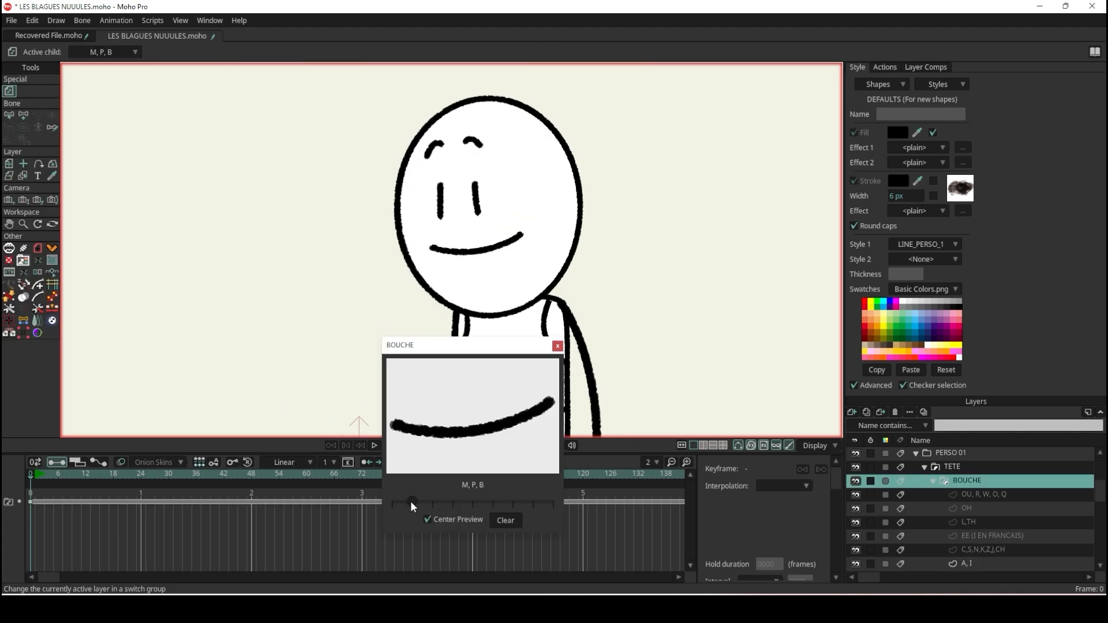
left_click_drag(411, 501, 424, 501)
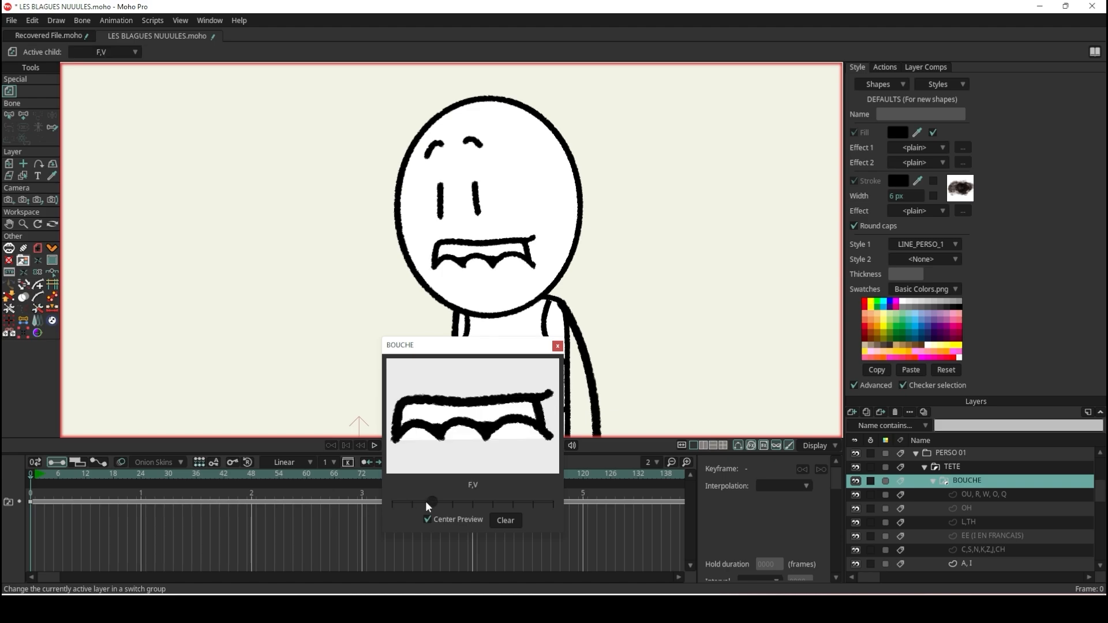
- Switch to the C,S,N,K,Z,J,CH mouth and draw a short freehand line inward from its left corner
left_click_drag(426, 502, 469, 508)
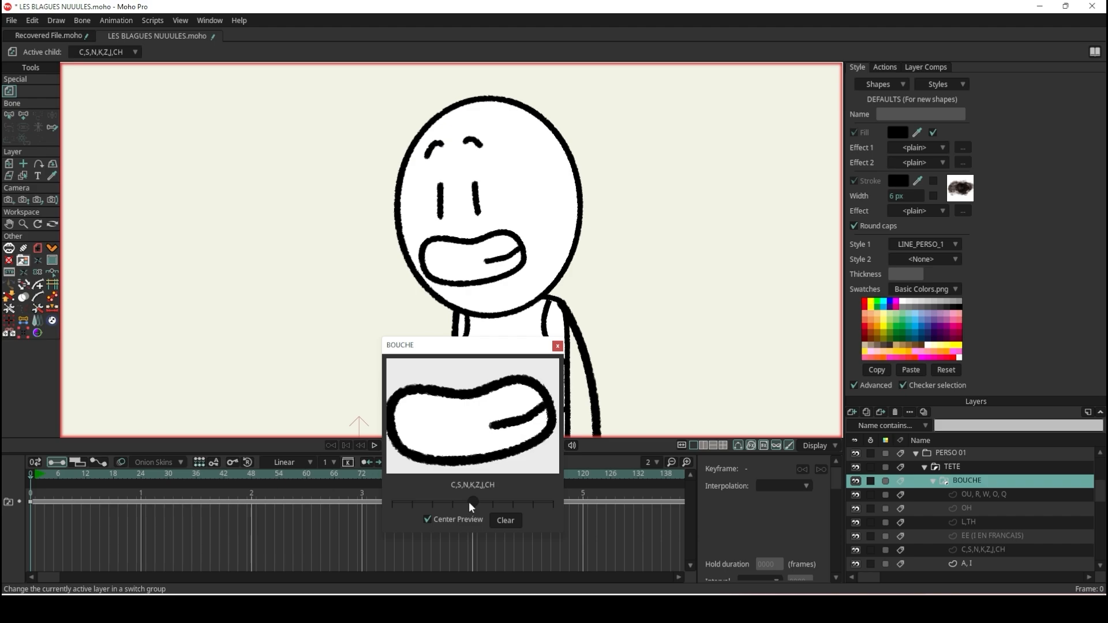
scroll(471, 280, "up", 3)
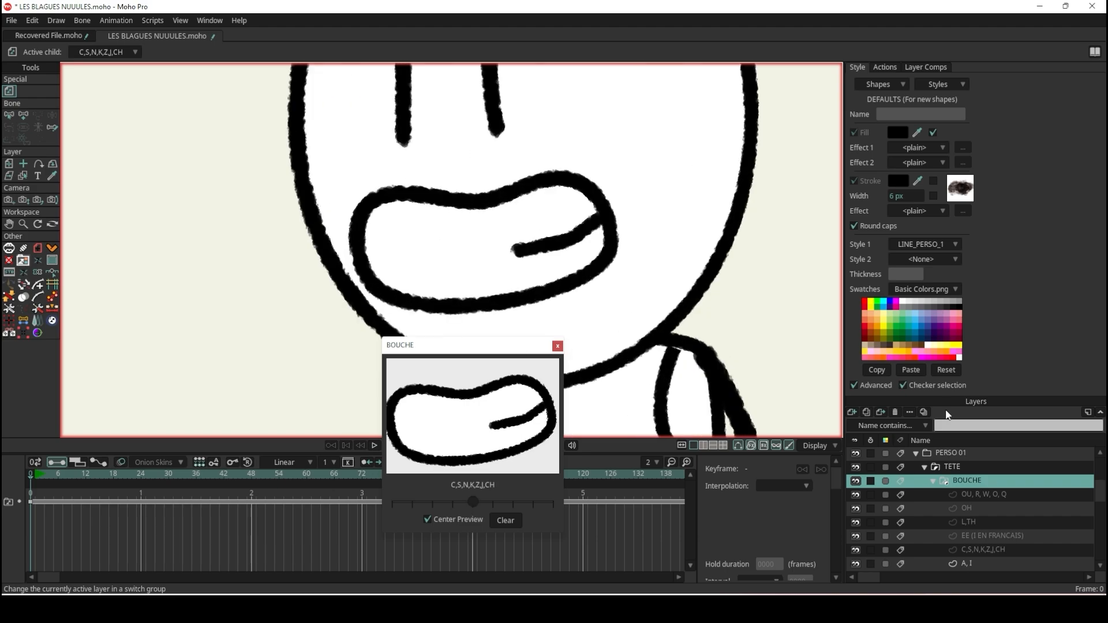
right_click(583, 228, "alt")
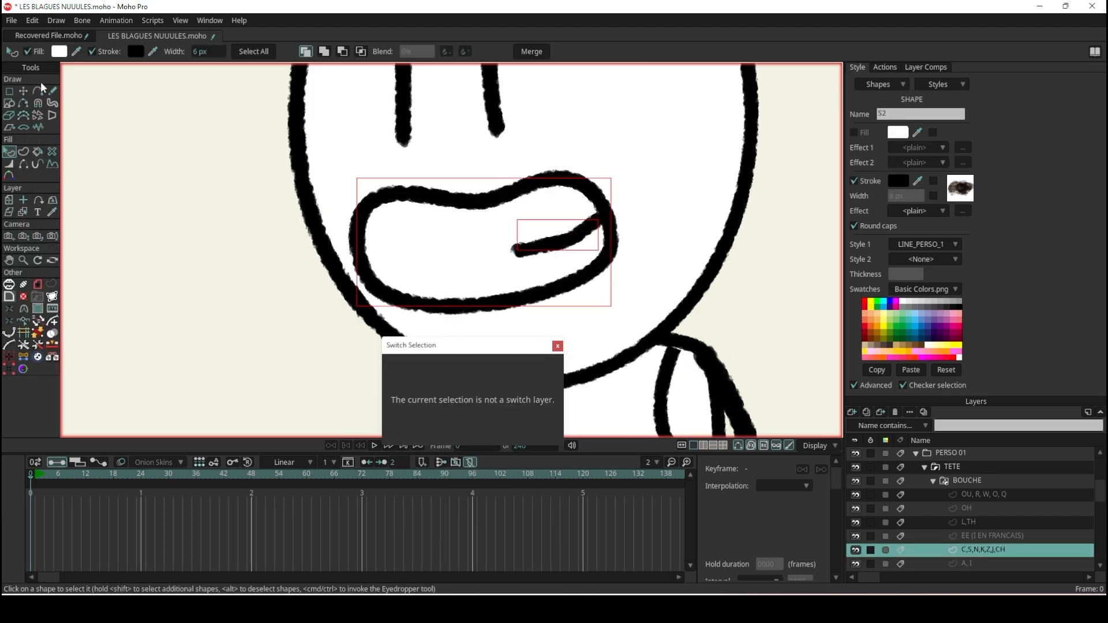
left_click(52, 90)
scroll(302, 213, "up", 2)
left_click_drag(390, 263, 442, 267)
scroll(555, 257, "down", 5)
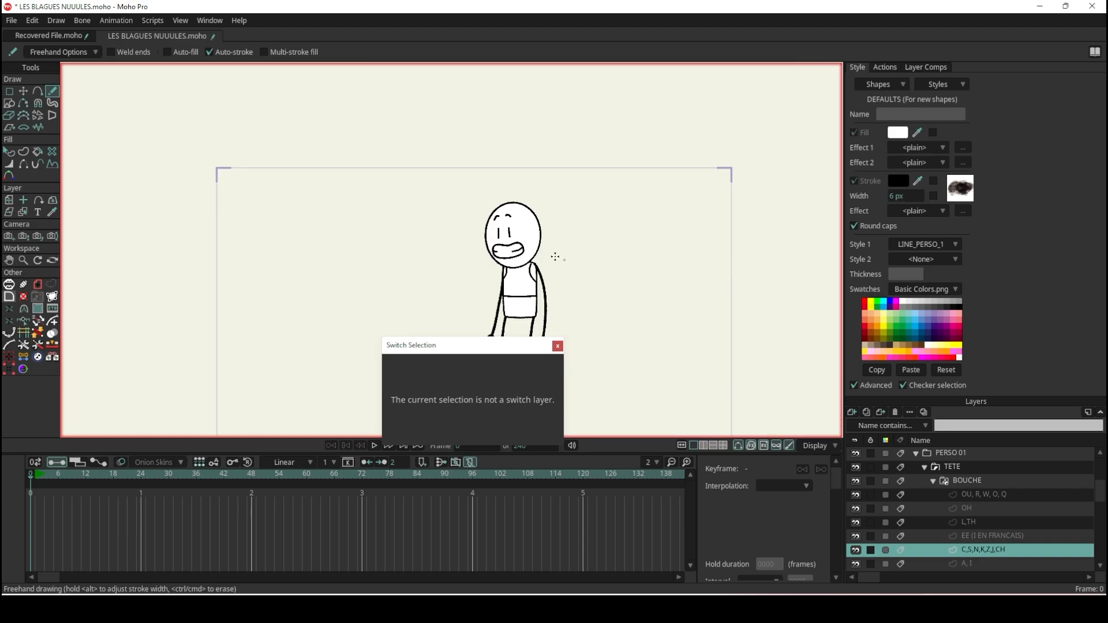
scroll(555, 257, "up", 5)
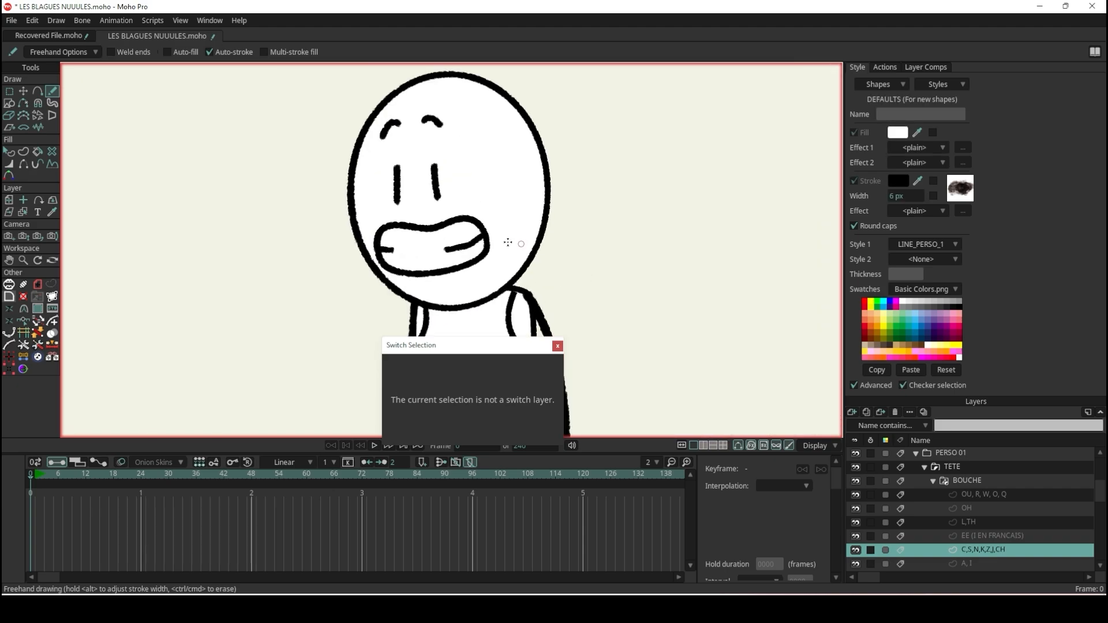
- Compare the EE (I EN FRANCAIS) and C,S,N,K,Z,J,CH mouths on the character
left_click(963, 484)
left_click(493, 500)
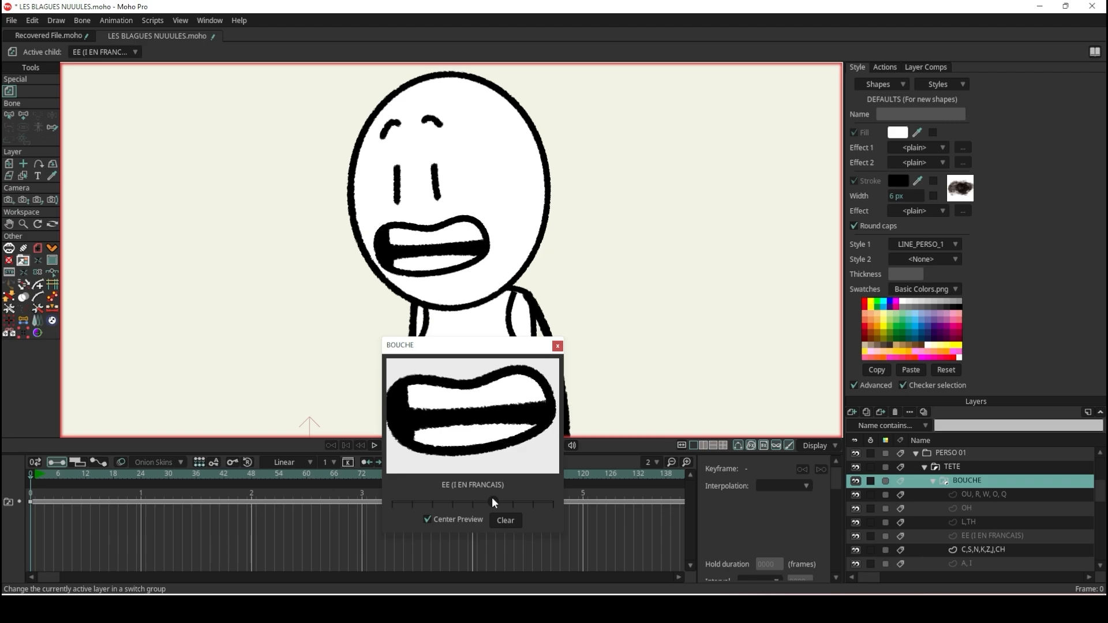
left_click(479, 499)
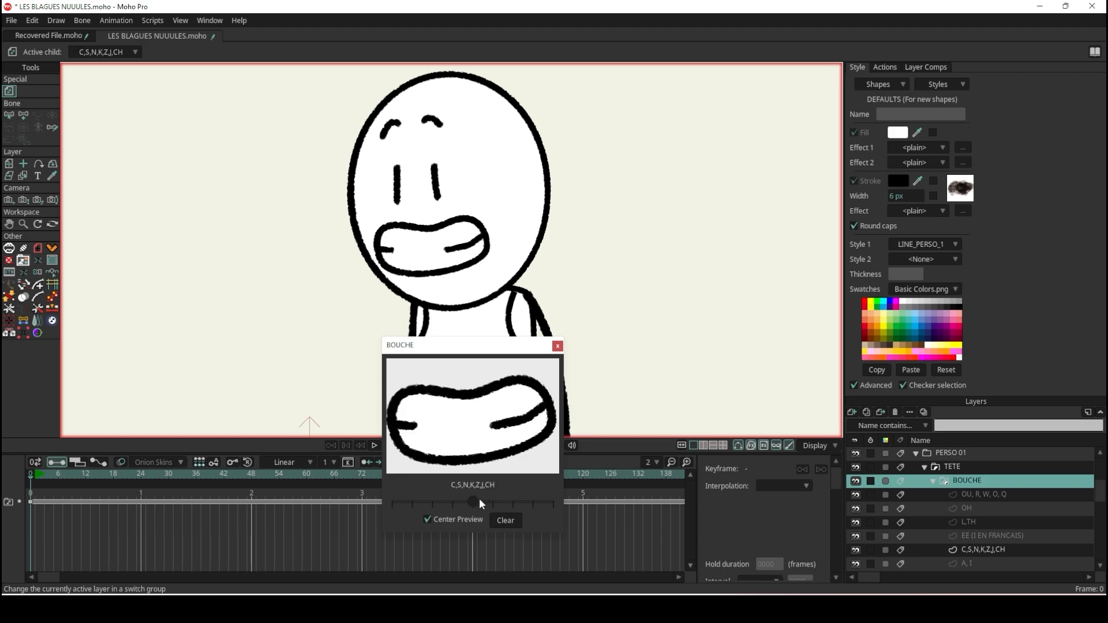
left_click(490, 501)
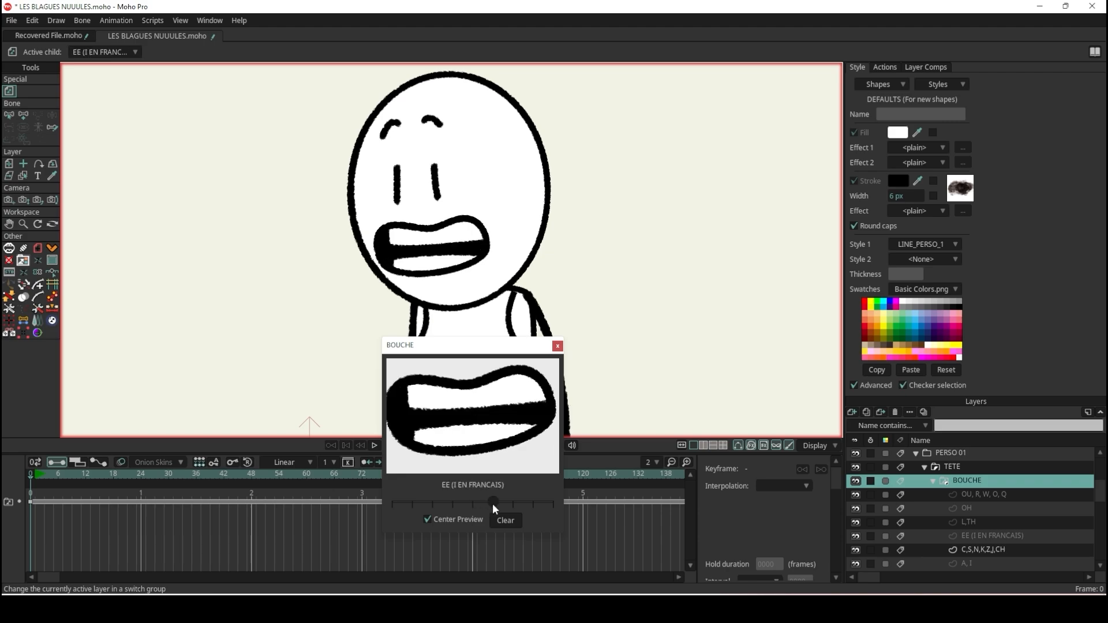
- Switch to the L,TH mouth and override its outline's style fill with its dark colour behind the teeth
left_click_drag(494, 497, 508, 498)
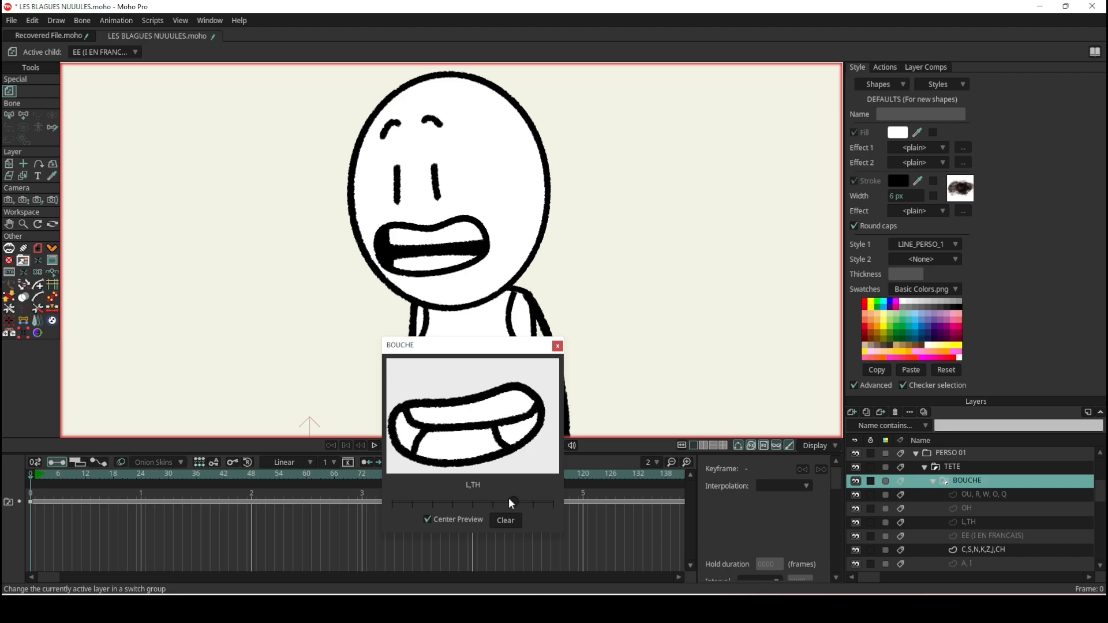
scroll(472, 237, "up", 6)
right_click(498, 274, "alt")
left_click(10, 153)
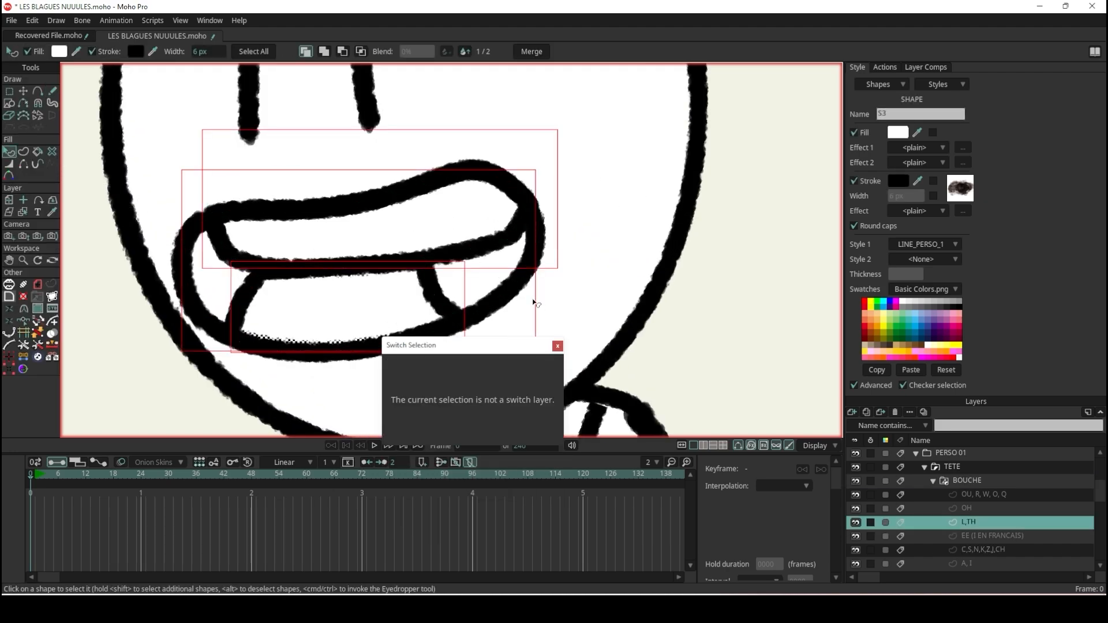
left_click(517, 278)
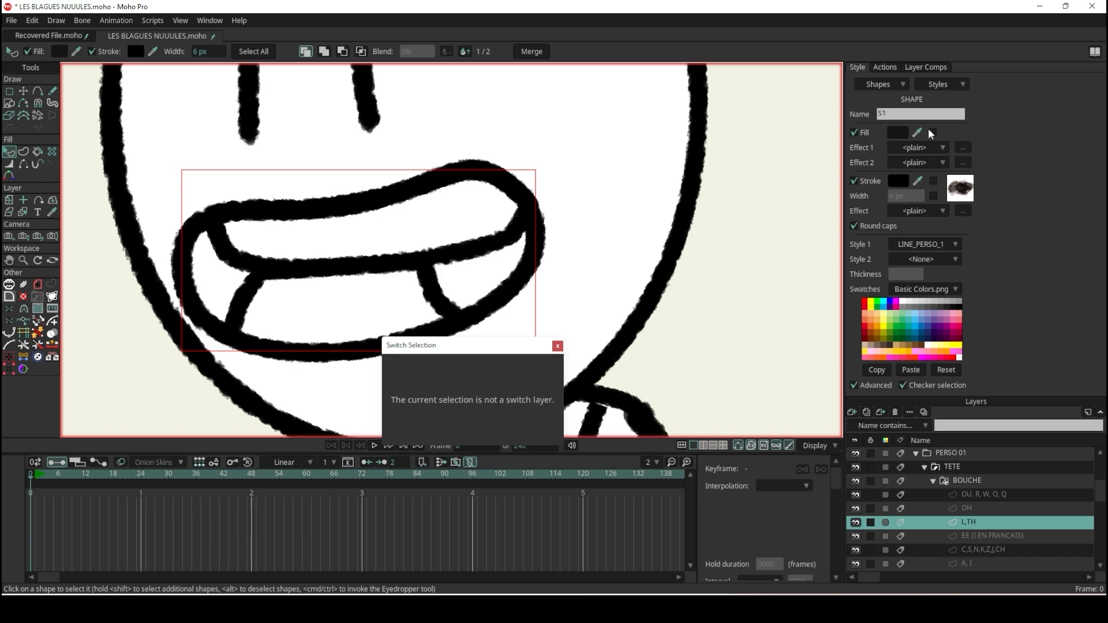
left_click(933, 133)
left_click(672, 212)
scroll(597, 222, "down", 7)
scroll(619, 245, "up", 3)
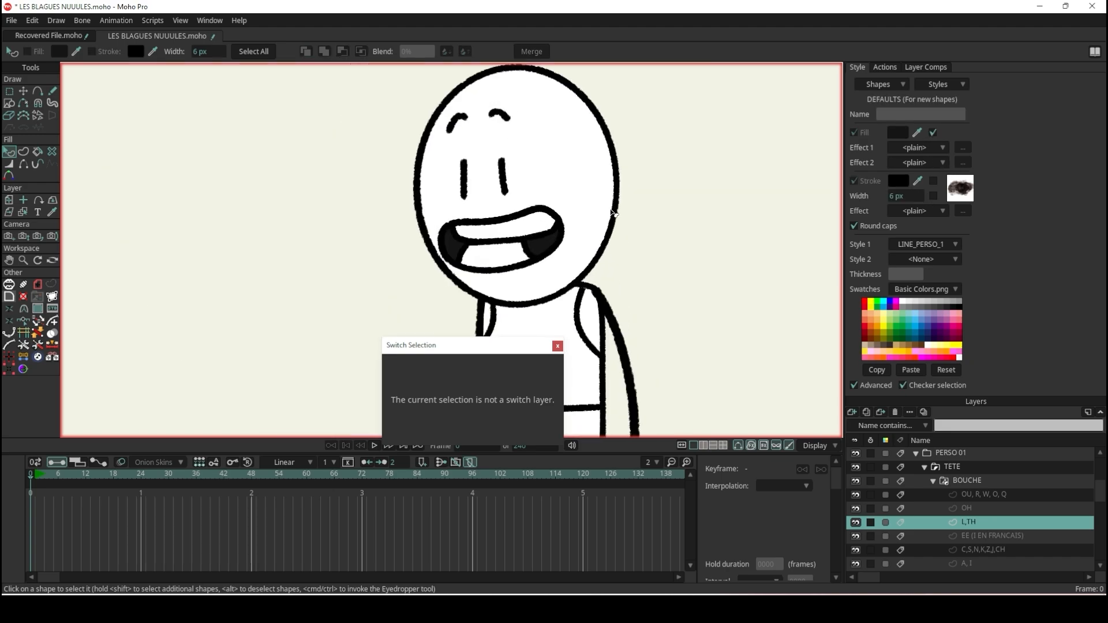
- Examine the OH and OU, R, W, O, Q mouths up close and on the whole character
left_click(972, 481)
left_click_drag(512, 507, 531, 507)
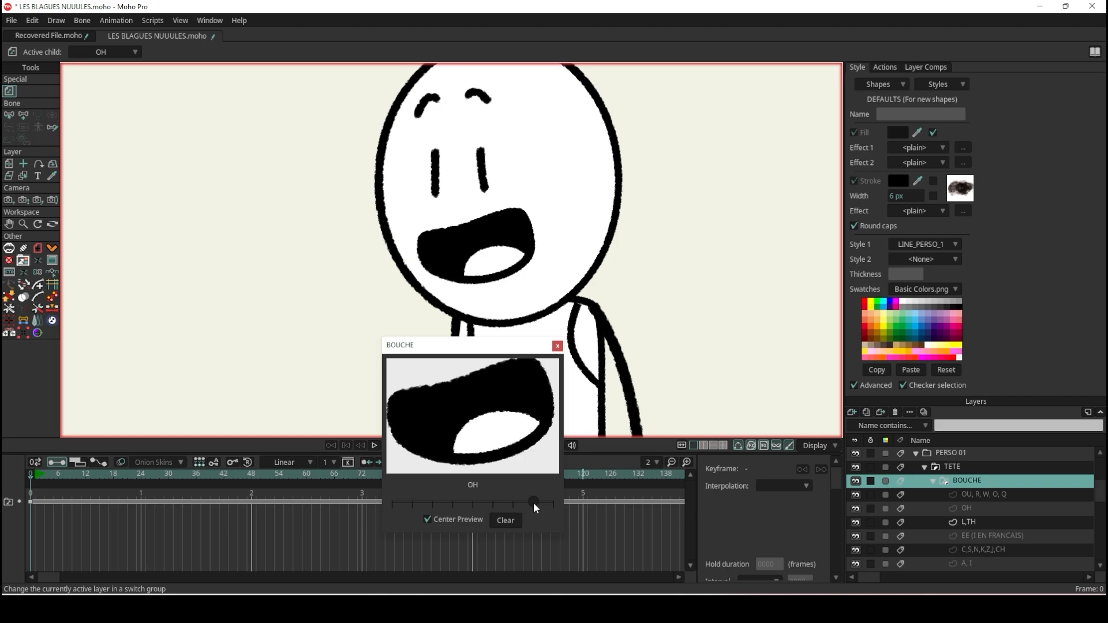
left_click_drag(534, 502, 555, 503)
scroll(494, 243, "up", 5)
right_click(488, 223, "alt")
left_click(639, 254)
scroll(640, 254, "down", 10)
scroll(639, 254, "up", 6)
- Run the BOUCHE group through its mouths, set it to A, I at frame 0, and move the switch selection window off the timeline's start
left_click(984, 485)
left_click_drag(553, 503, 412, 502)
scroll(523, 266, "down", 5)
left_click_drag(462, 345, 334, 320)
left_click_drag(284, 479, 322, 479)
scroll(524, 265, "up", 5)
scroll(751, 251, "down", 5)
scroll(756, 239, "up", 2)
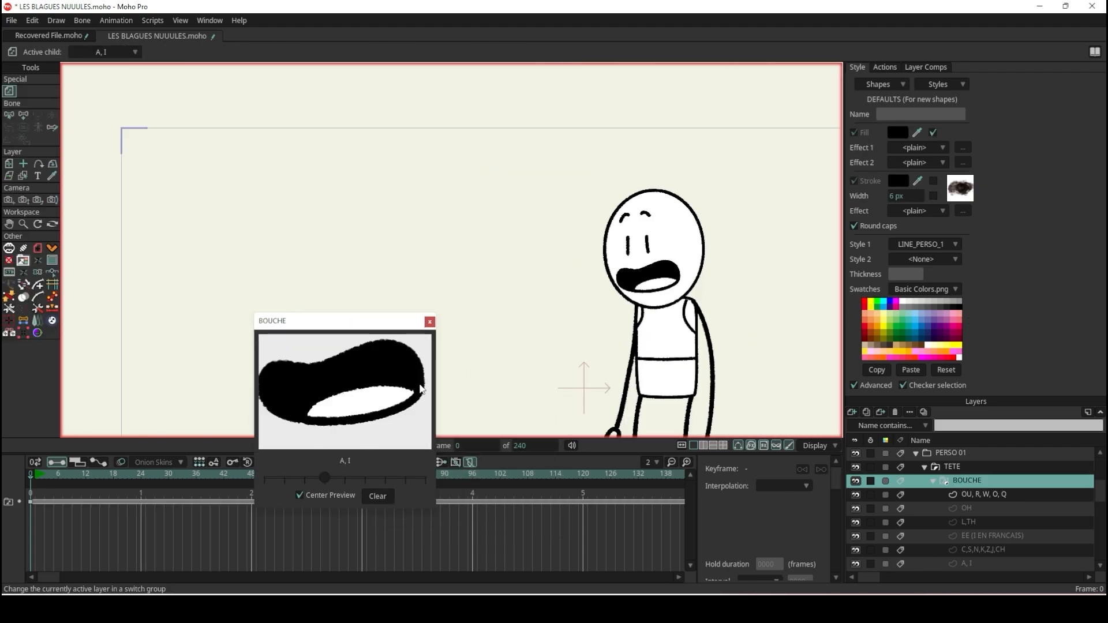
left_click_drag(324, 321, 695, 380)
- Key test mouth switches on the BOUCHE group, with F,V at frame 5 and C,S,N,K,Z,J,CH at frame 7
left_click_drag(90, 474, 40, 478)
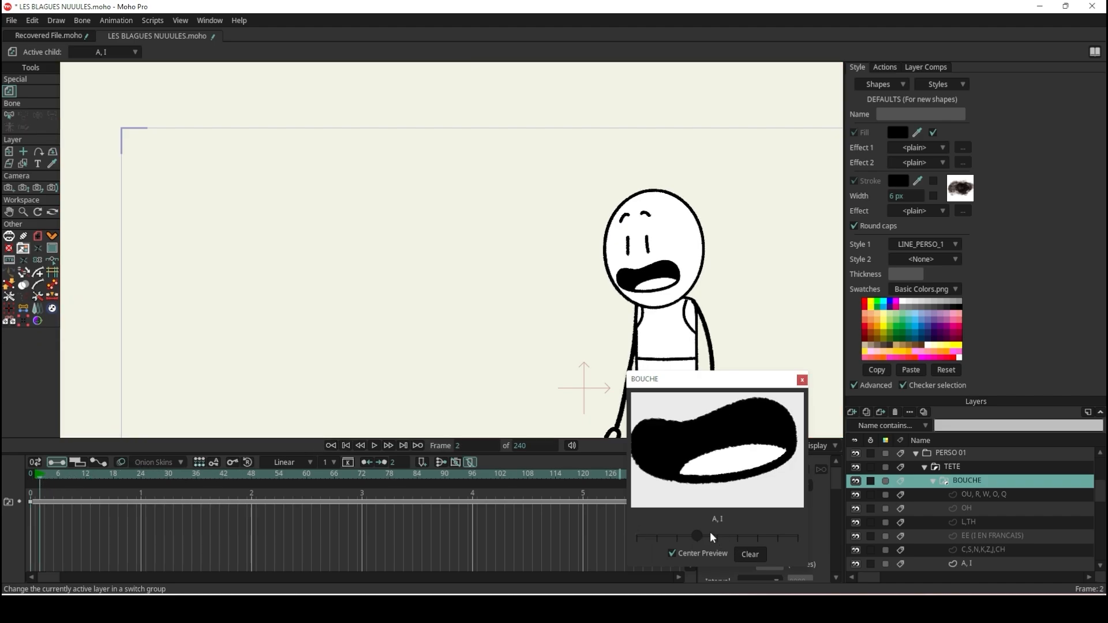
left_click_drag(48, 478, 54, 479)
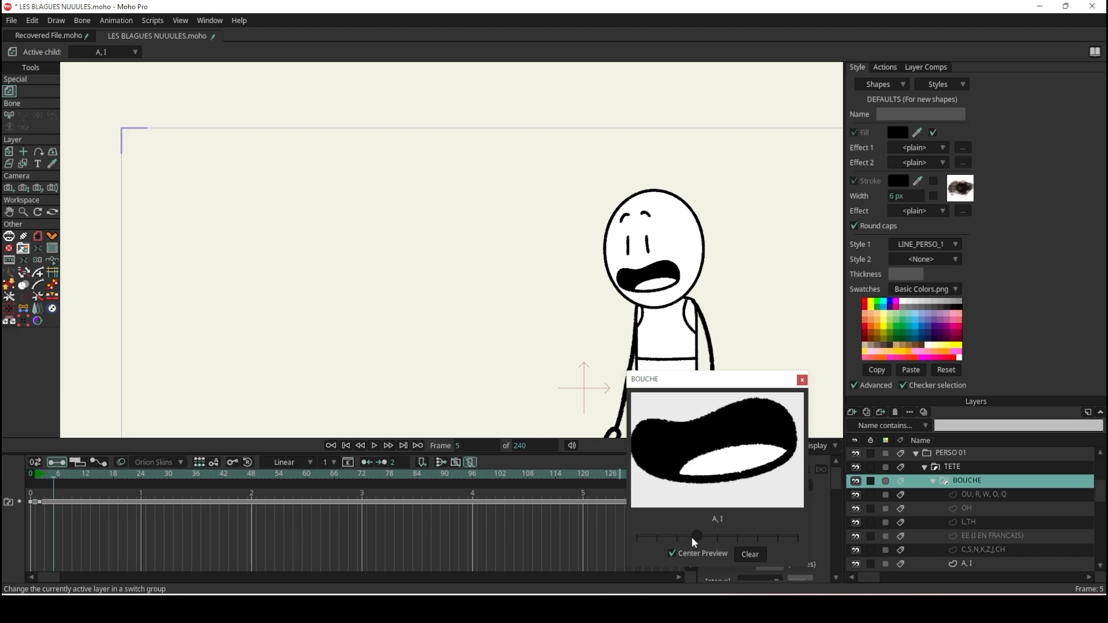
left_click_drag(692, 537, 684, 533)
left_click(63, 474)
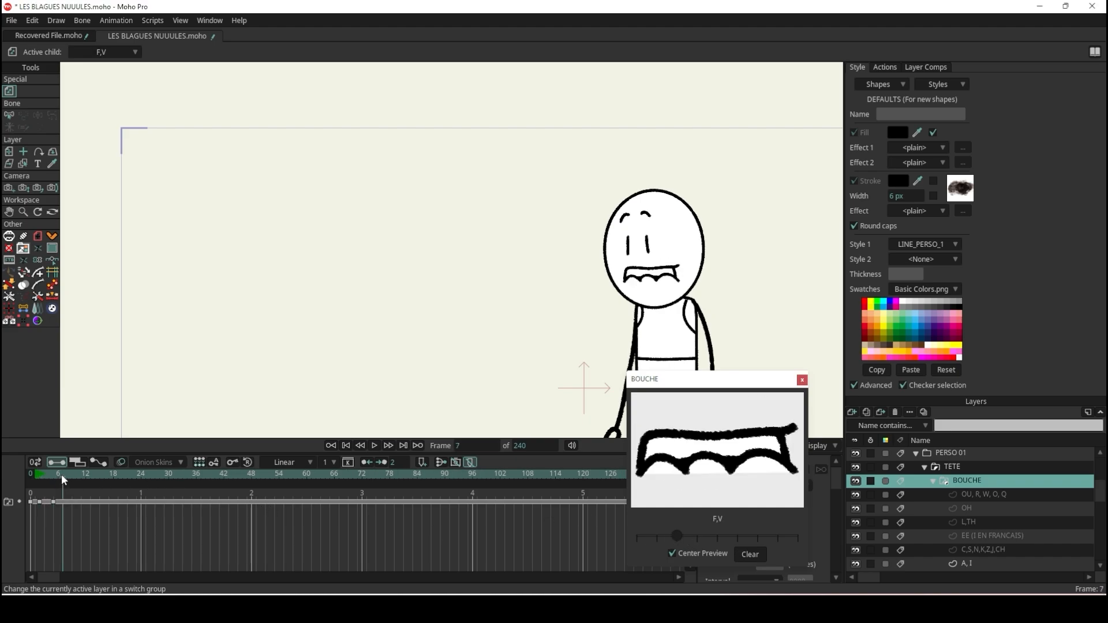
left_click(718, 536)
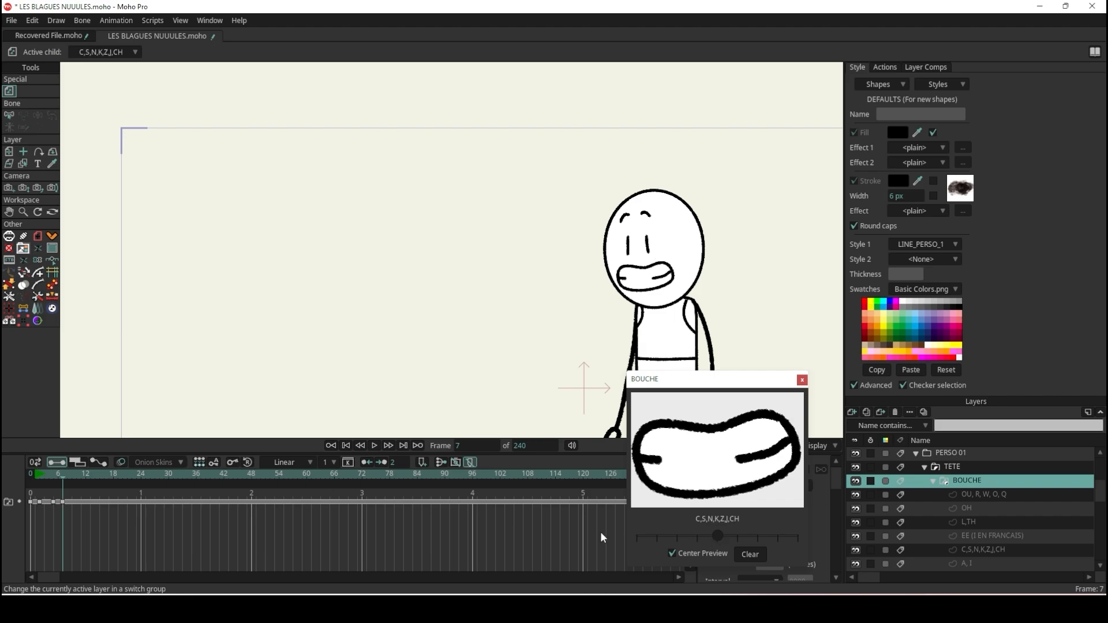
- Key the EE (I EN FRANCAIS) mouth at frame 8, L,TH at frame 10 and OH at frame 12
left_click(67, 476)
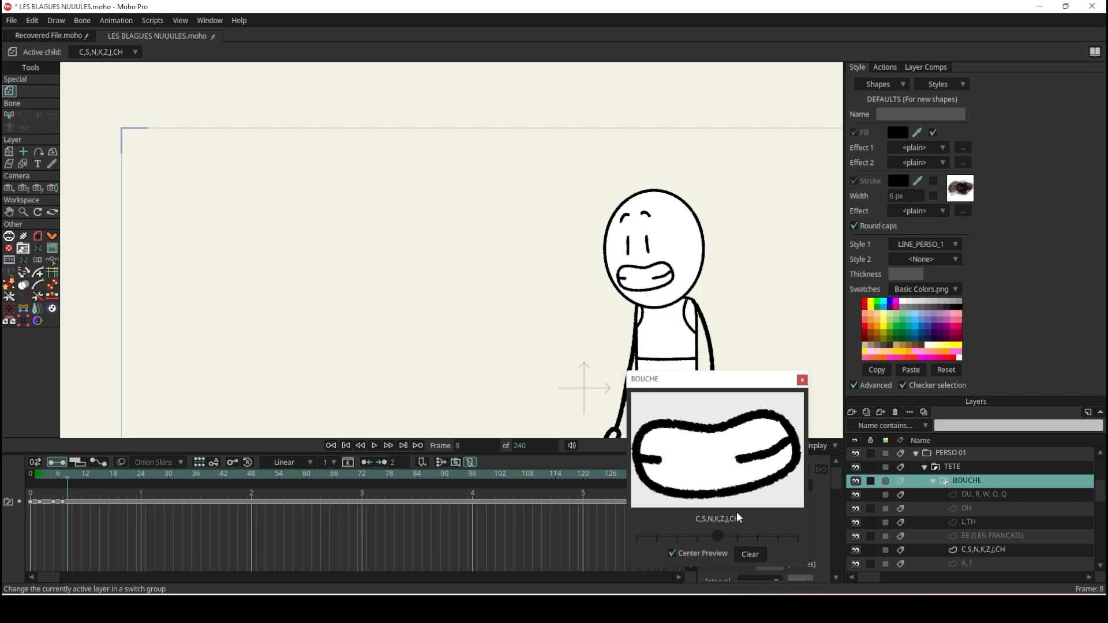
left_click(737, 536)
left_click(77, 475)
left_click_drag(737, 535, 756, 532)
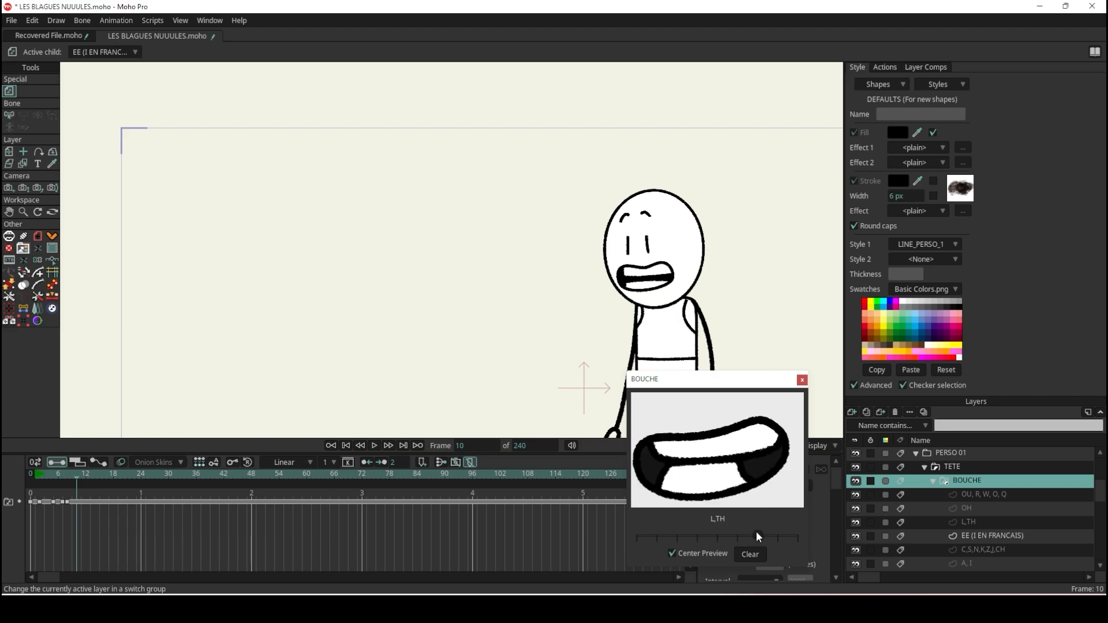
left_click_drag(93, 474, 91, 478)
left_click_drag(758, 536, 784, 535)
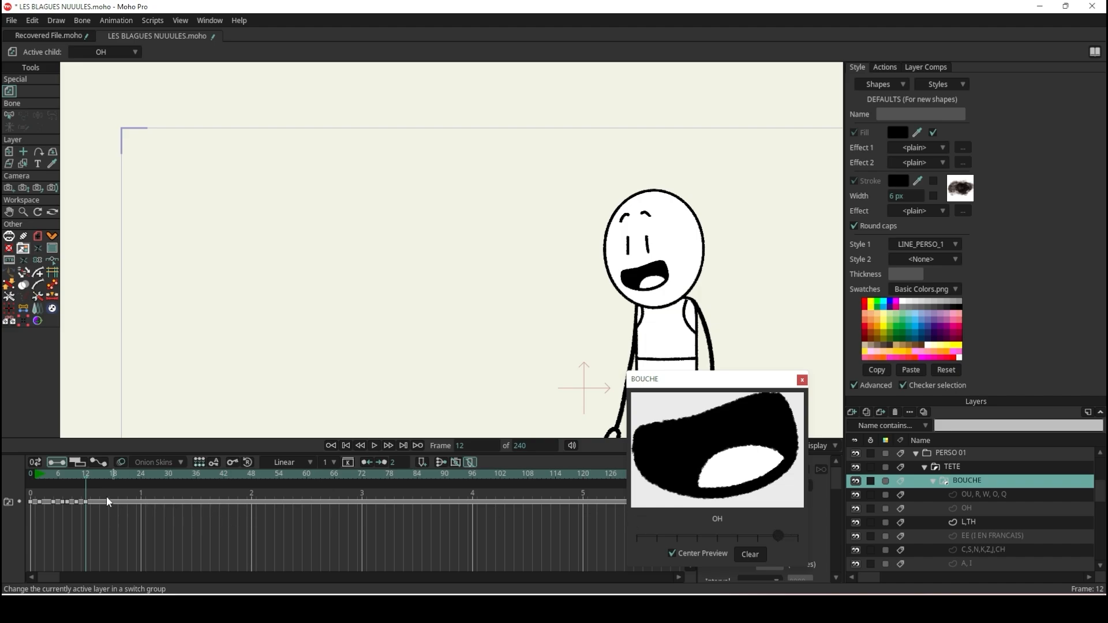
- Key the M, P, B mouth on the BOUCHE group at frame 13
left_click(89, 476)
left_click(99, 476)
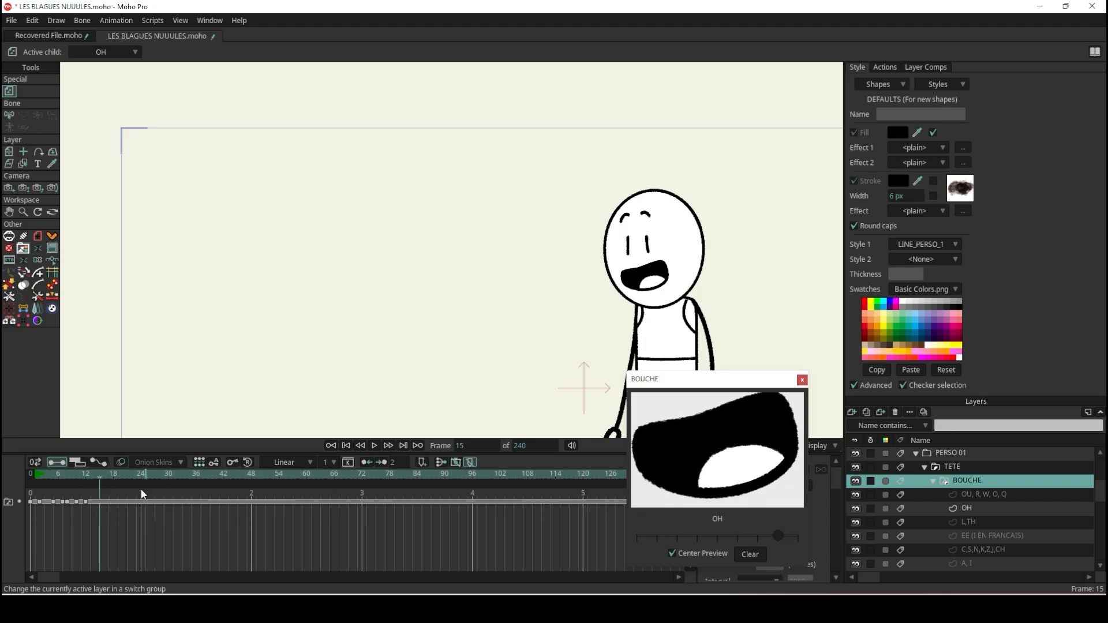
left_click(91, 476)
mouse_move(656, 538)
left_mouse_down()
mouse_move(646, 532)
mouse_move(666, 533)
left_mouse_up()
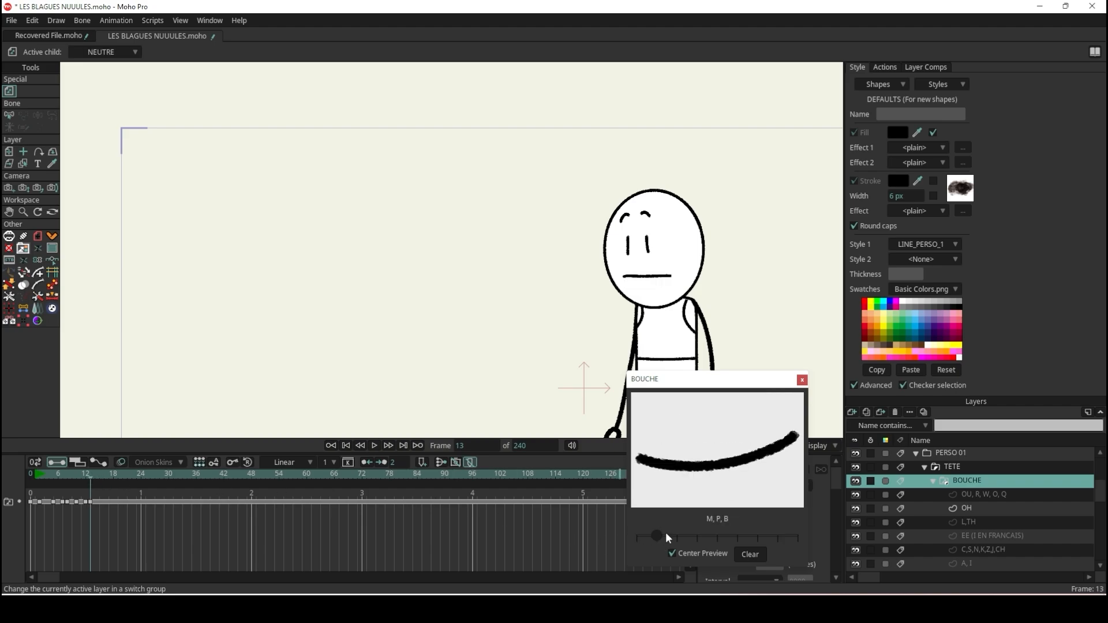
- Play back and scrub the keyed mouth changes from the start of the timeline to check the lip-sync test
left_click(347, 445)
left_click(374, 445)
left_click(374, 446)
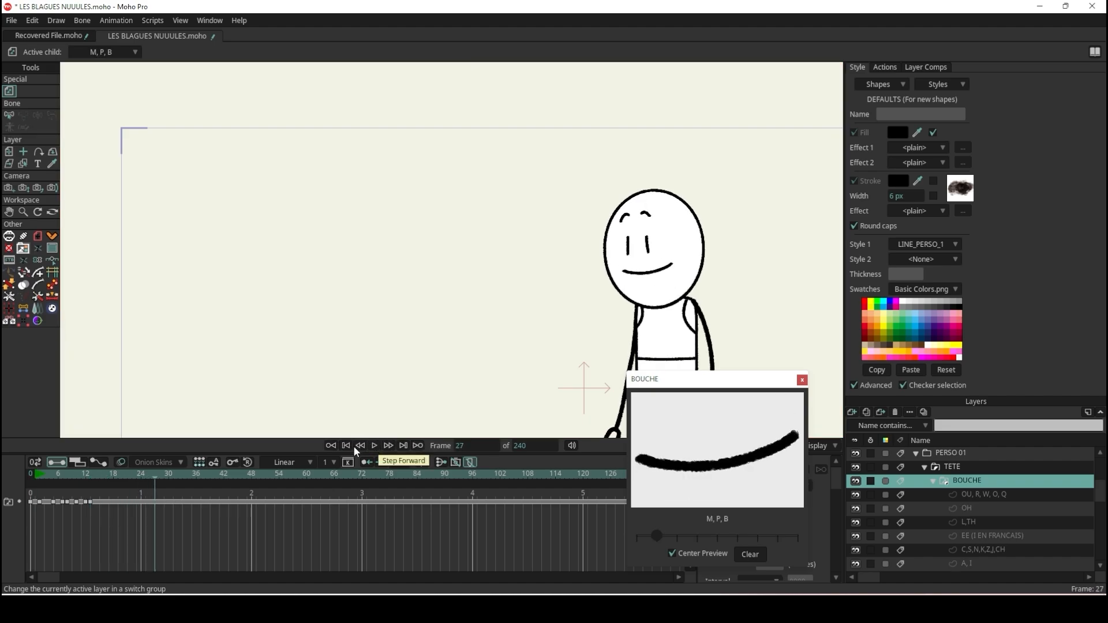
left_click(358, 446)
left_click(374, 446)
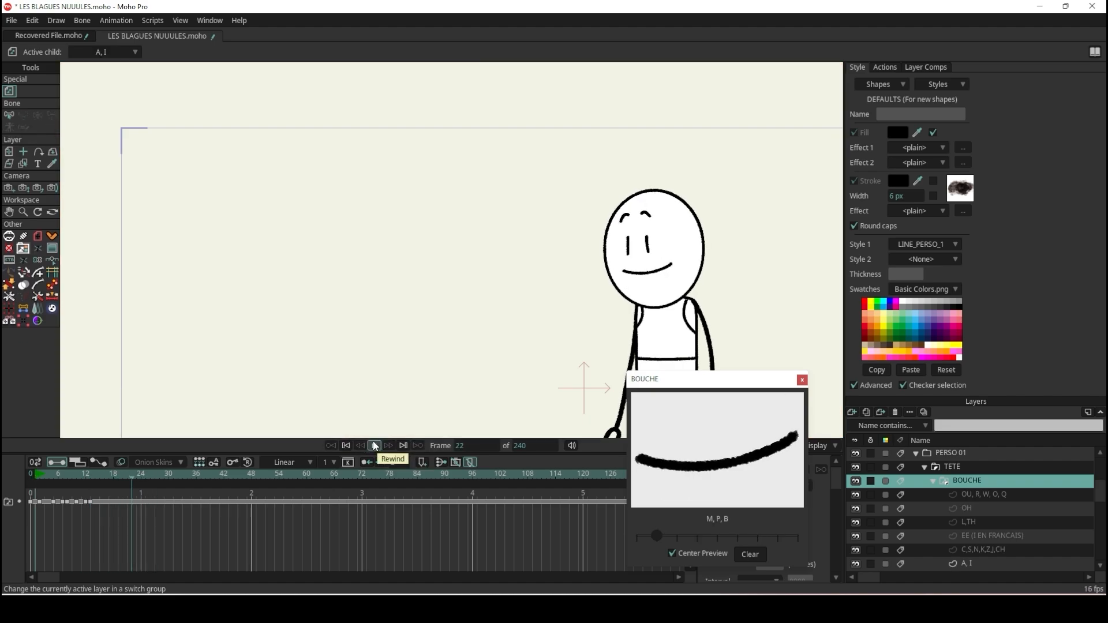
left_click(375, 445)
left_click(32, 474)
left_click_drag(44, 483, 118, 486)
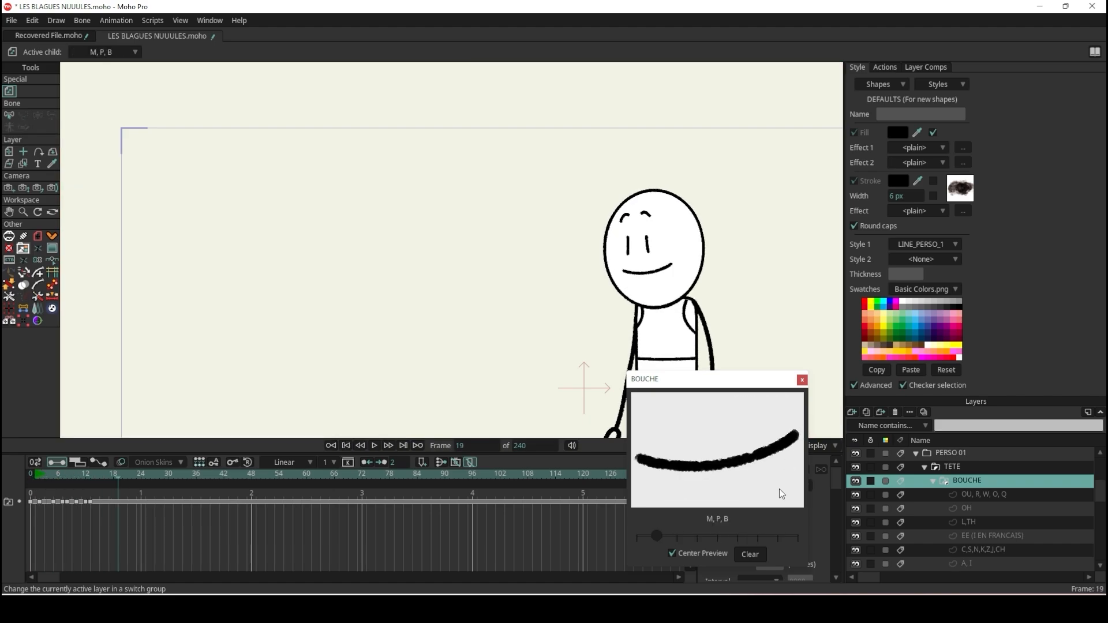
- Move the switch selection window down out of the way, leaving the character's head and the timeline uncovered
left_click_drag(781, 385, 699, 590)
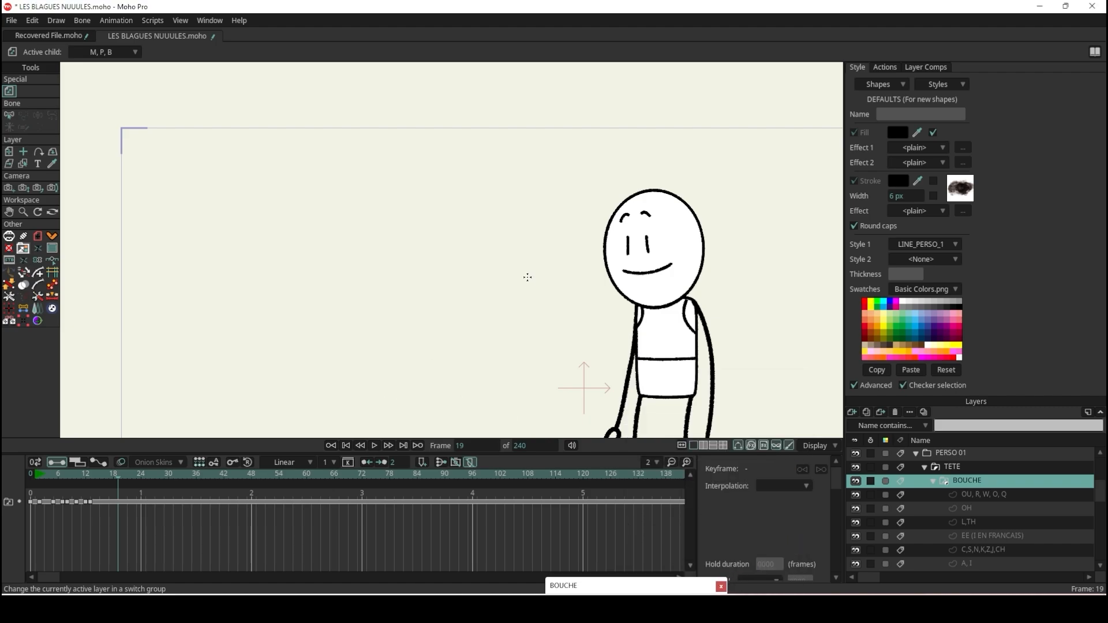
left_click_drag(617, 585, 595, 561)
scroll(591, 239, "down", 6)
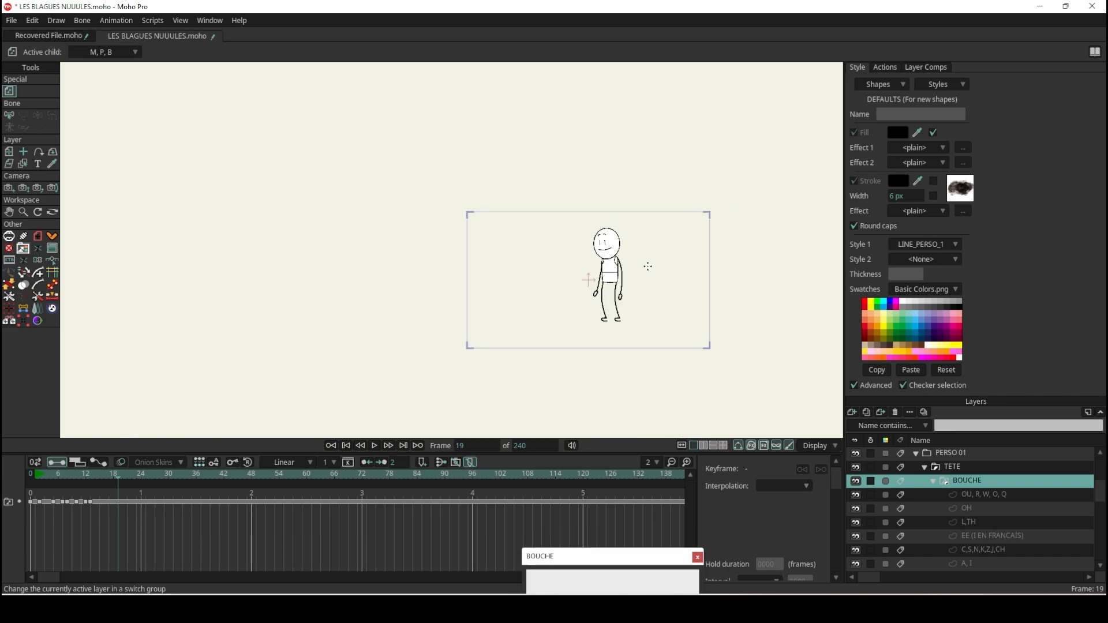
scroll(646, 266, "up", 4)
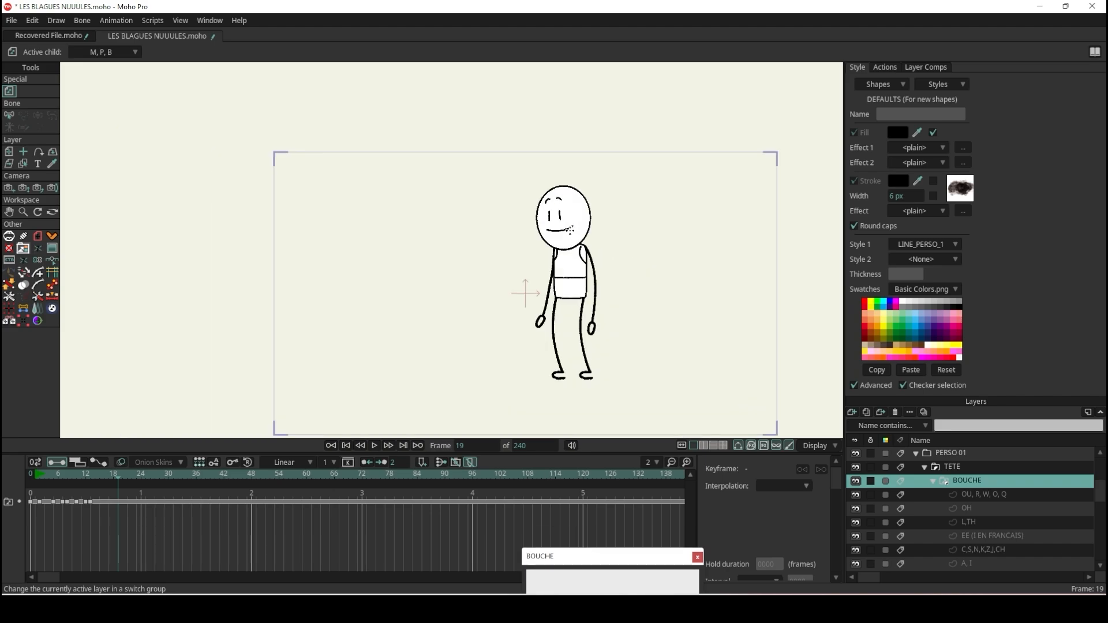
scroll(569, 231, "up", 8)
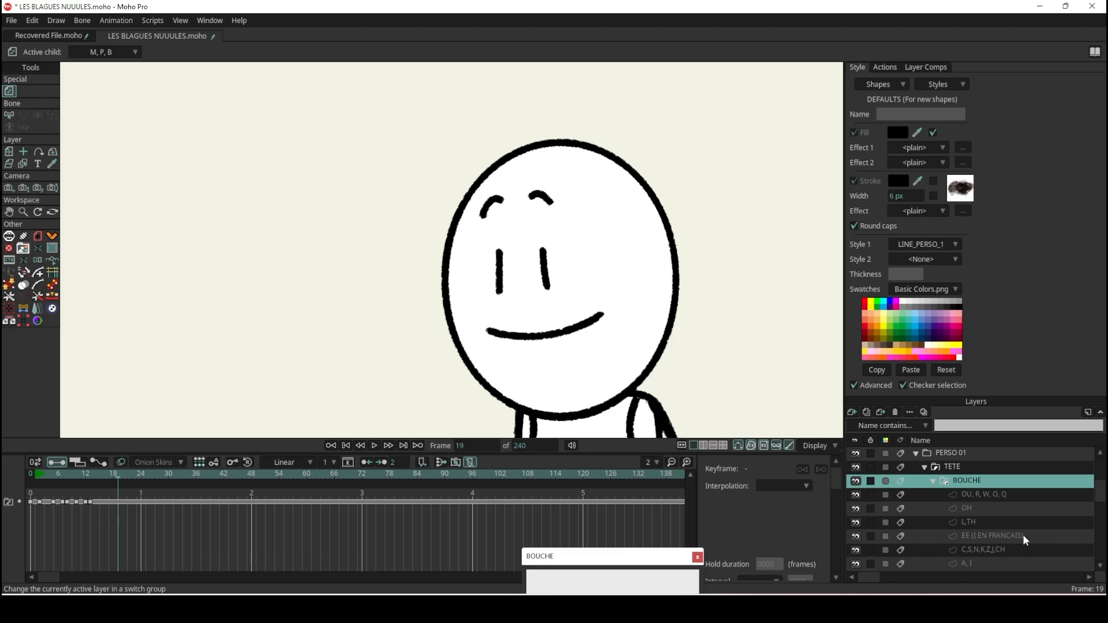
- At frame 0, group the eyebrow and eye layers SOURCI D, SOURCIL G, OEIL D and OEIL G together
left_click(933, 482)
scroll(980, 518, "down", 2)
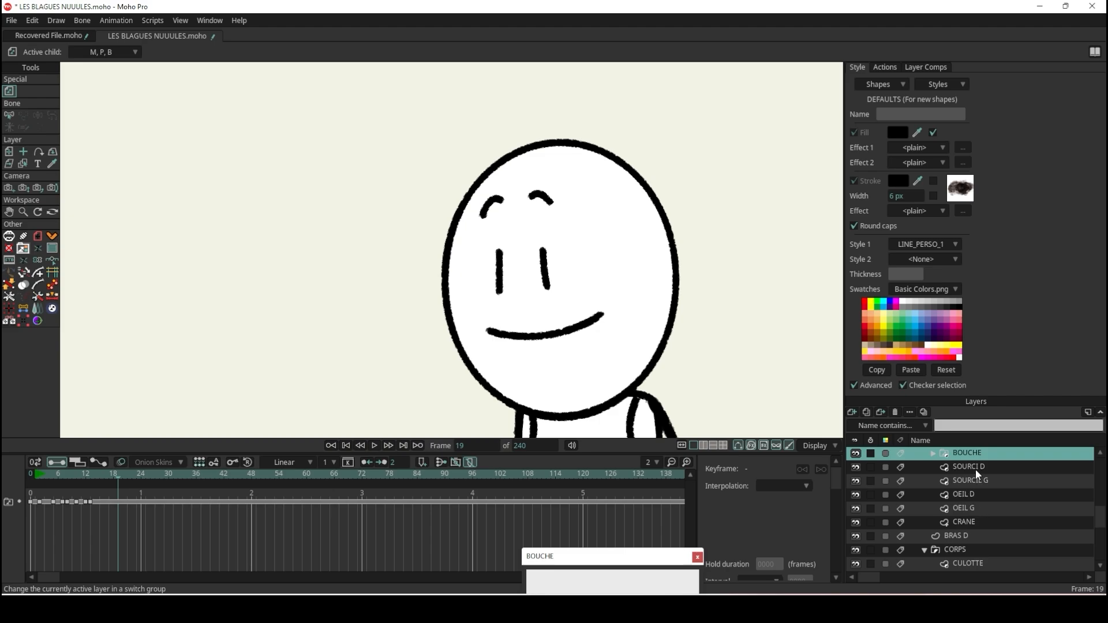
left_click(971, 465)
left_click(978, 505, "shift")
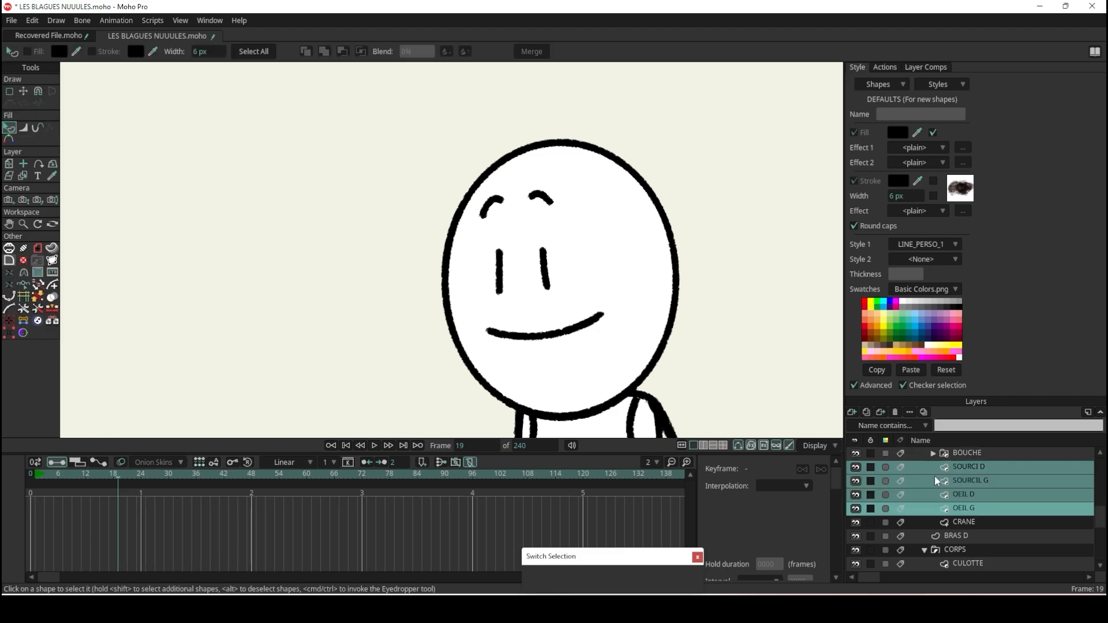
left_click(852, 412)
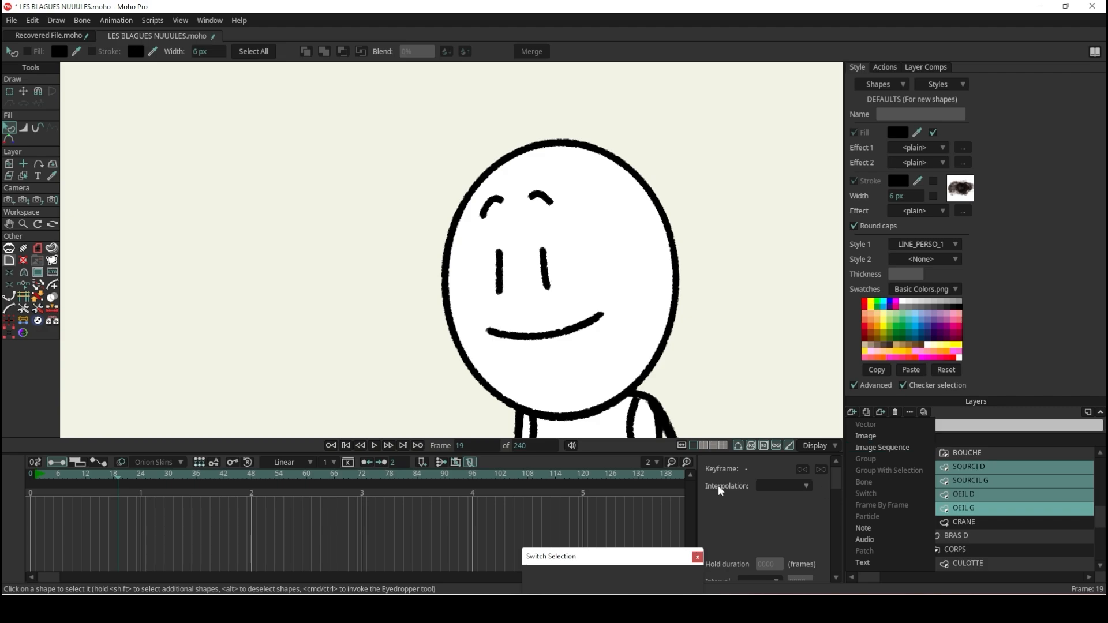
left_click(346, 446)
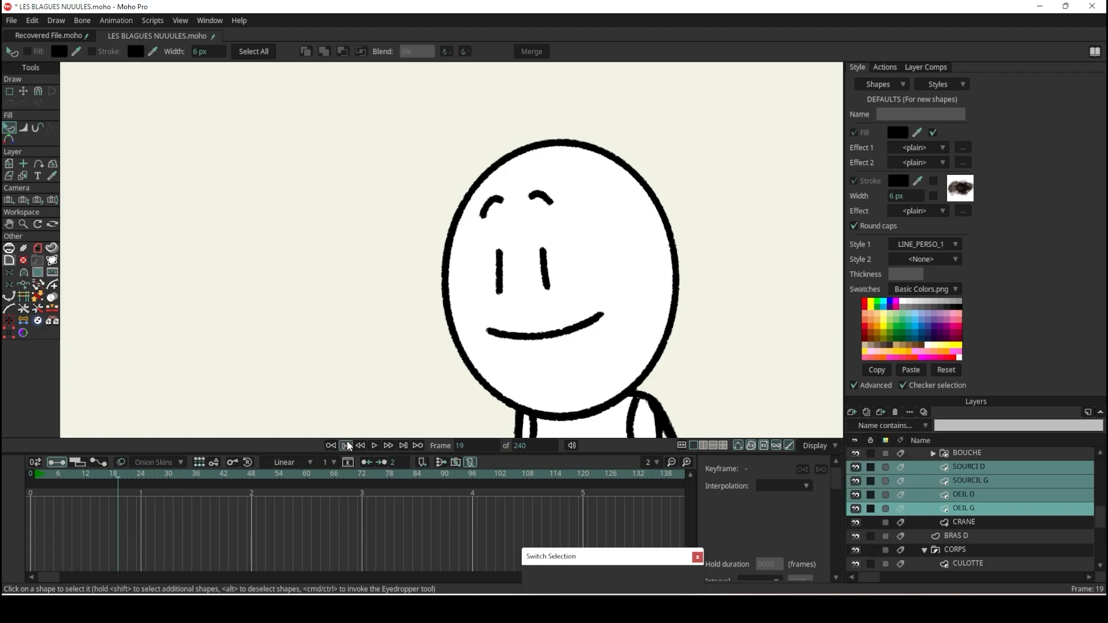
left_click(346, 445)
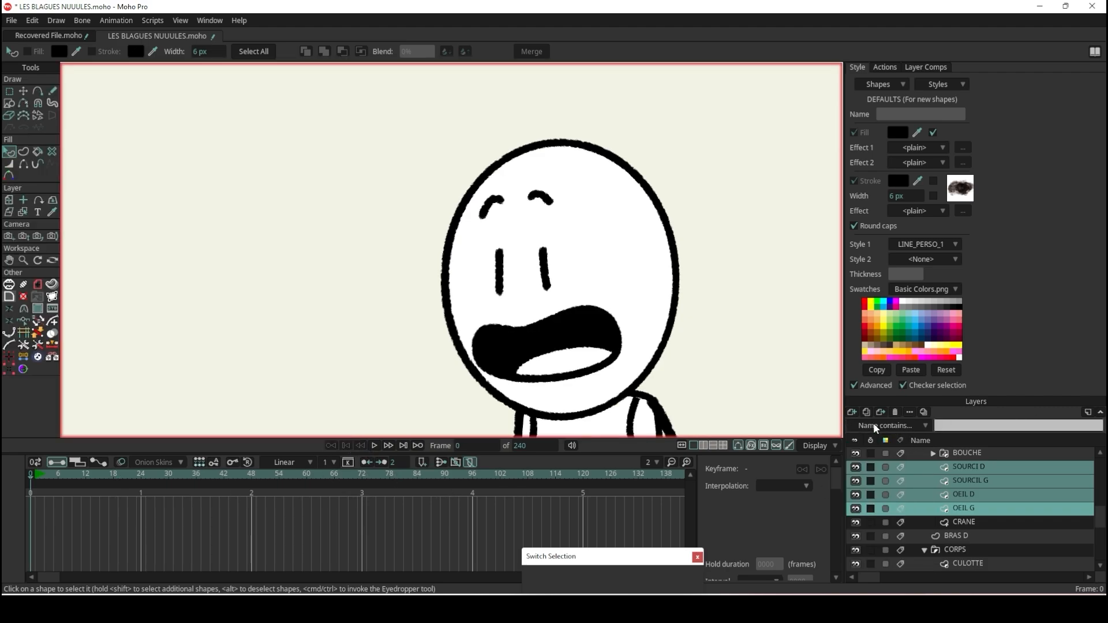
left_click(853, 412)
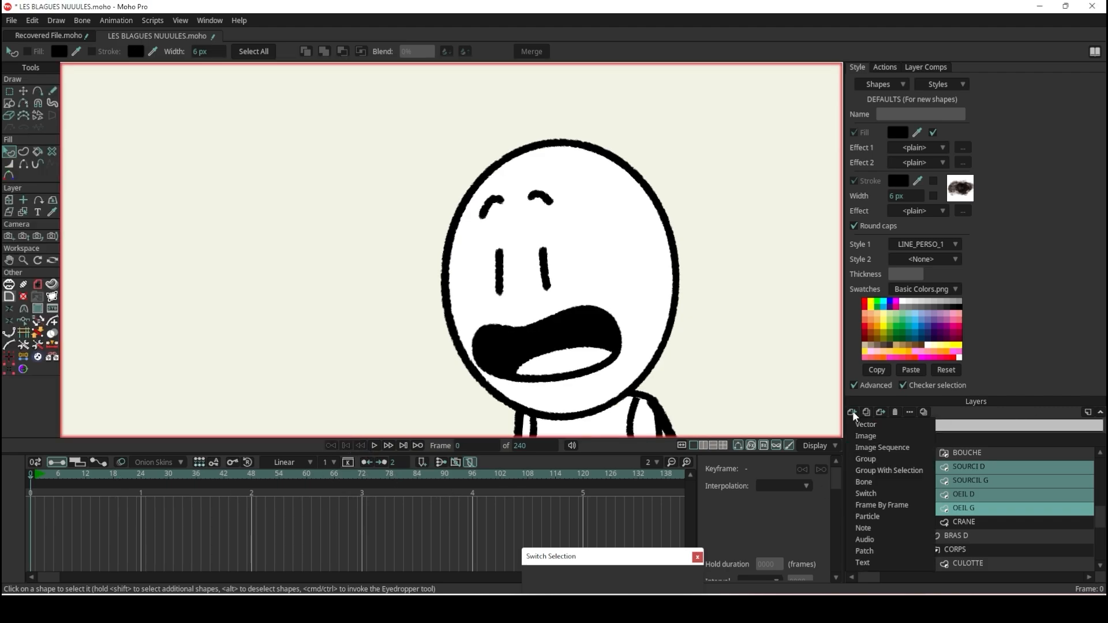
left_click(879, 470)
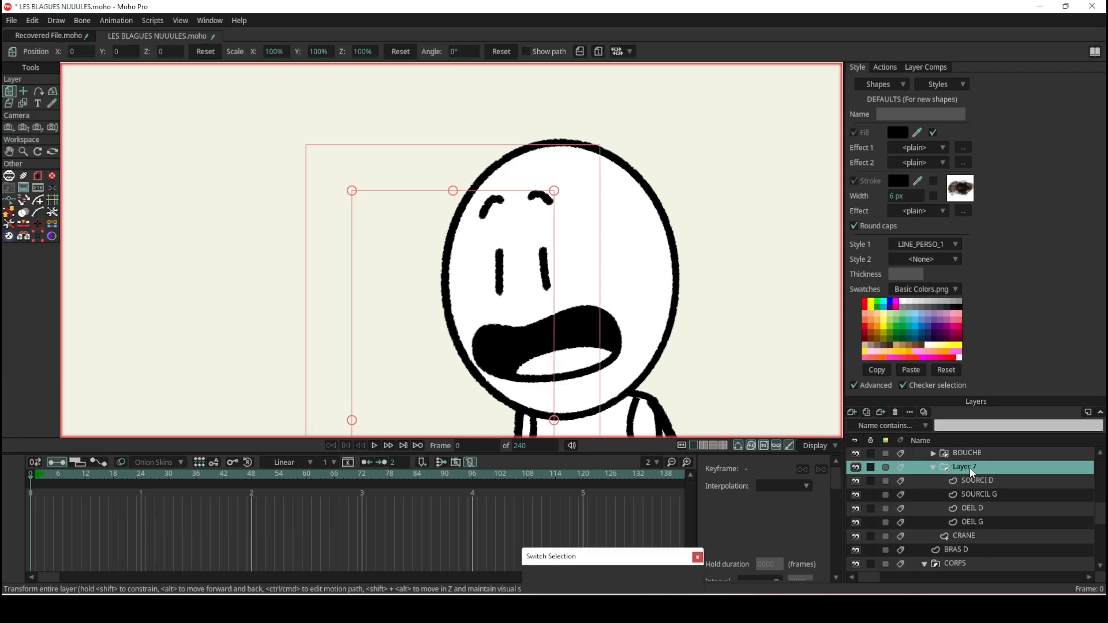
- Name the new eye and eyebrow group NORMAL and collapse it
double_click(970, 467)
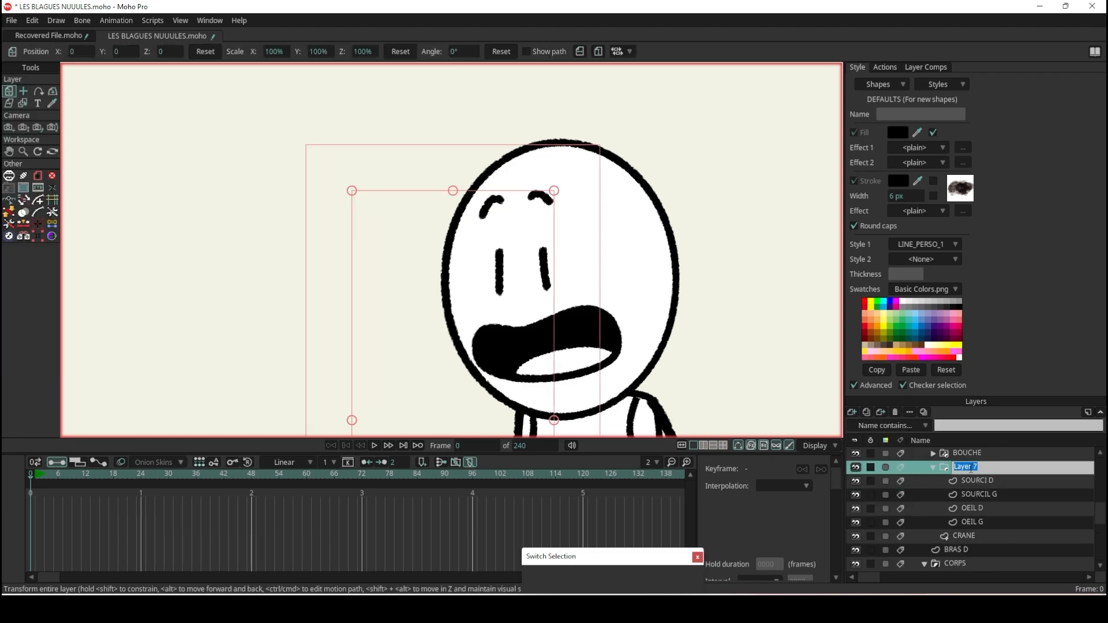
type("NORM")
key("BackSpace")
key("BackSpace")
key("BackSpace")
key("BackSpace")
type("YEUX")
key("BackSpace")
key("BackSpace")
key("BackSpace")
key("BackSpace")
type("NORMAL")
key("Return")
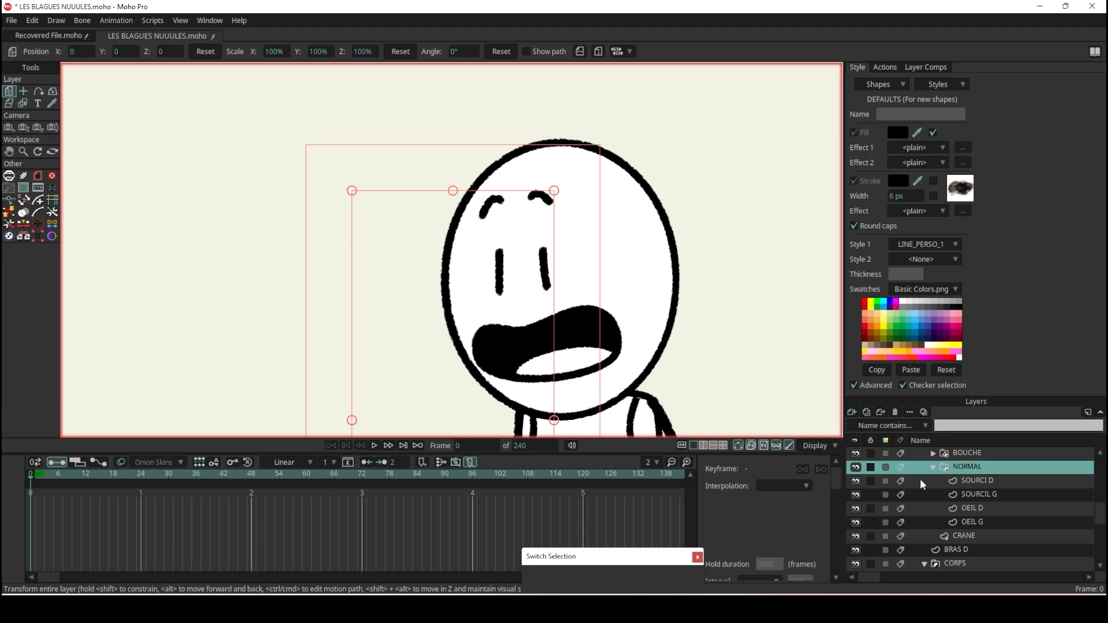
left_click(934, 468)
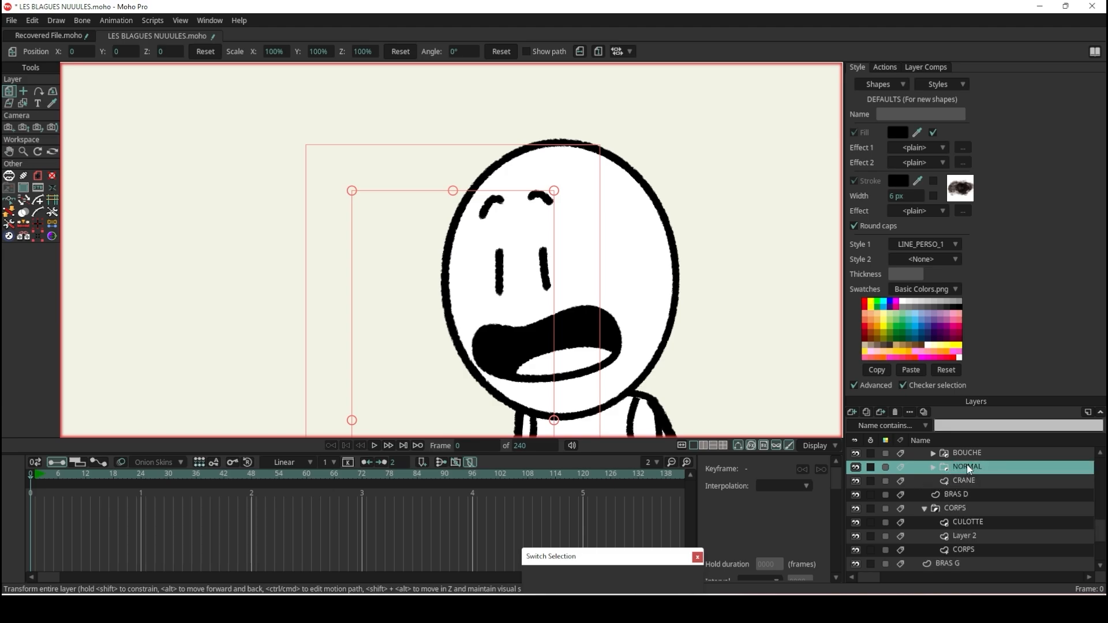
- Enclose the NORMAL group in a parent group named EXPRESSIONS YEUX
left_click(852, 413)
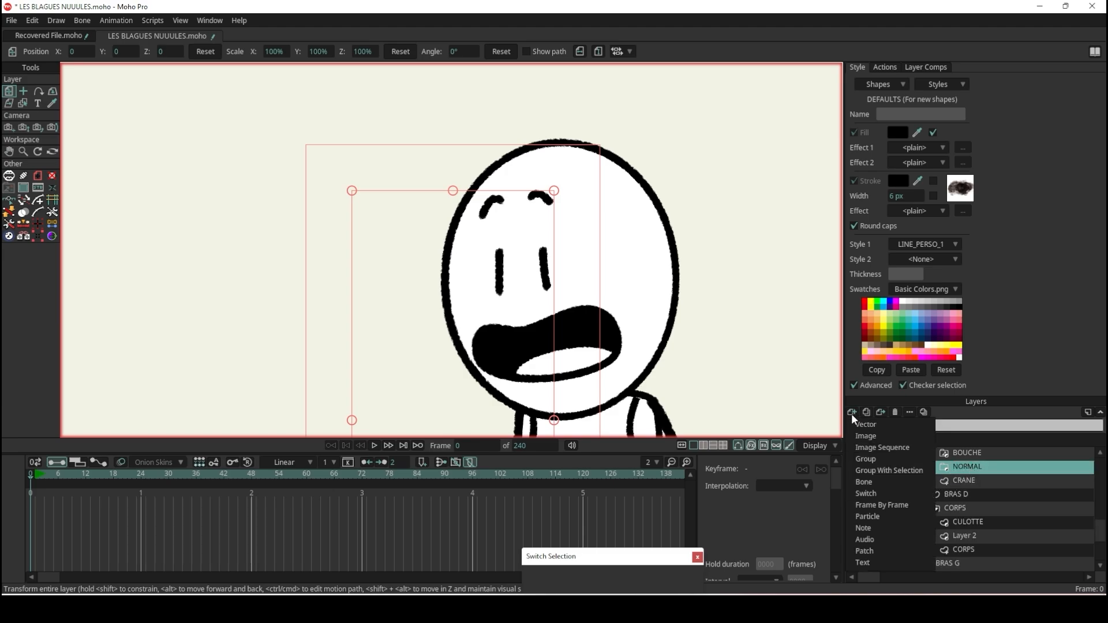
left_click(896, 472)
left_click(966, 468)
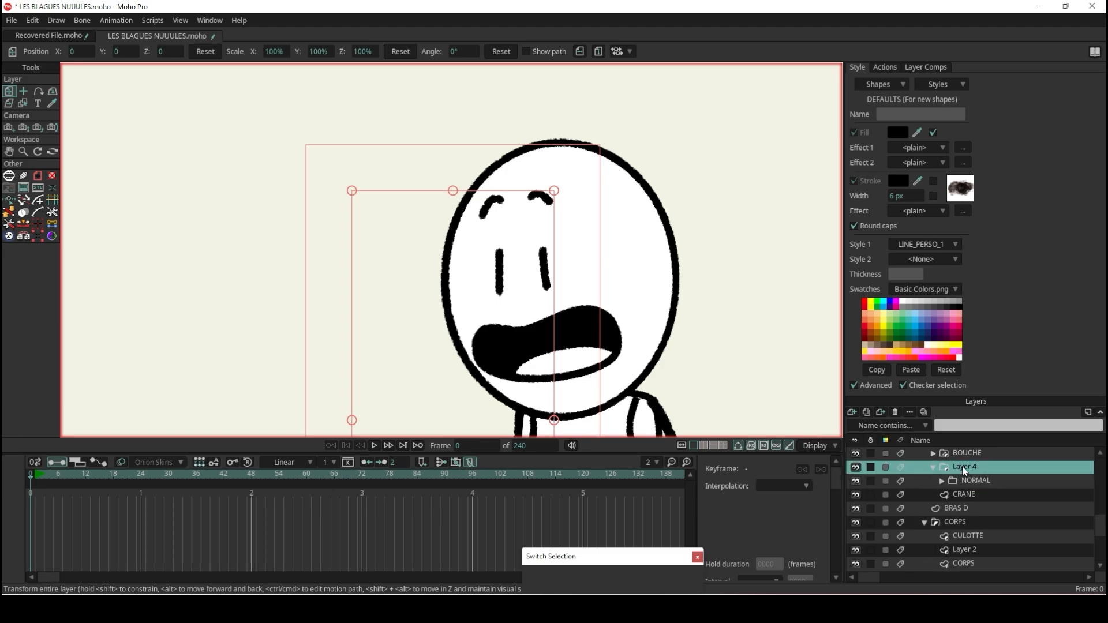
double_click(965, 468)
type("UXPRESSIONS YEUX")
key("Return")
- Convert the EXPRESSIONS YEUX group to a switch layer and select the NORMAL group inside it
left_click(969, 485)
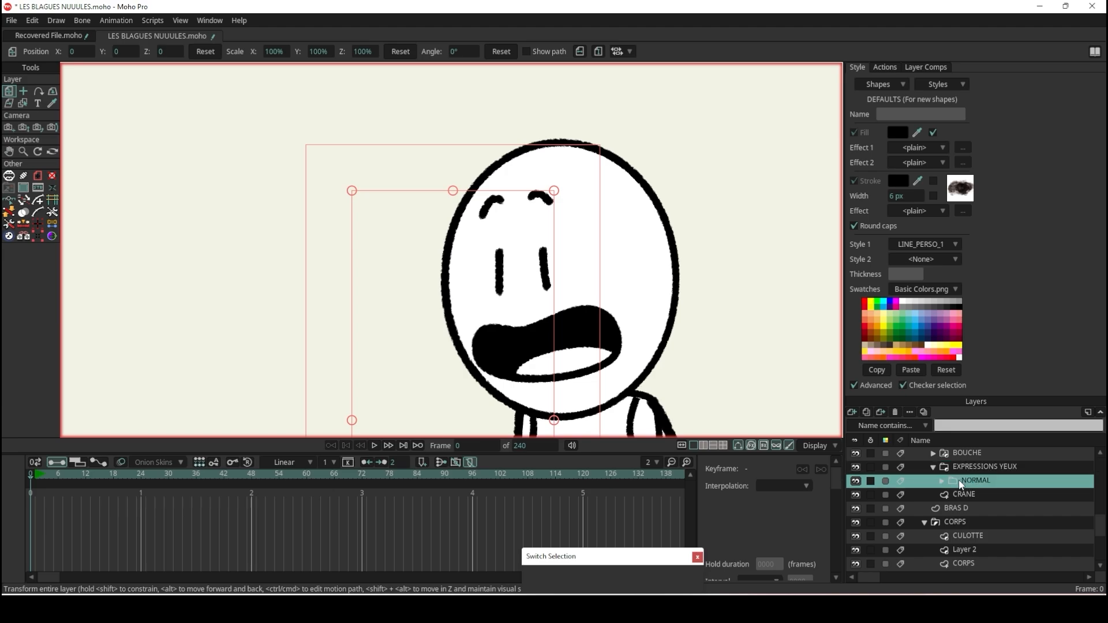
left_click(969, 470)
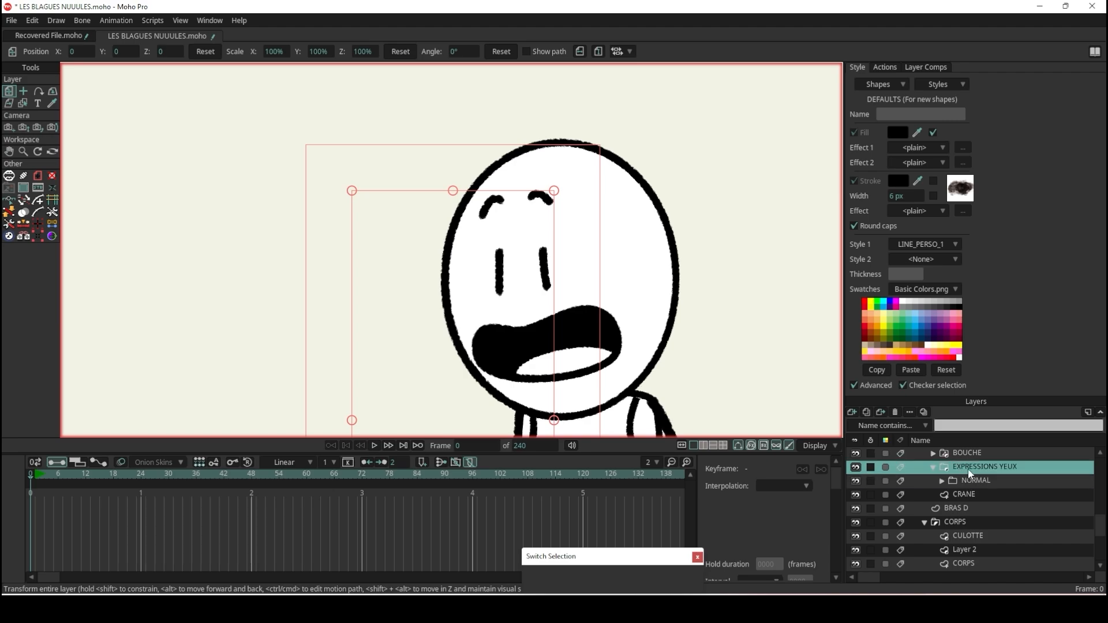
right_click(968, 469)
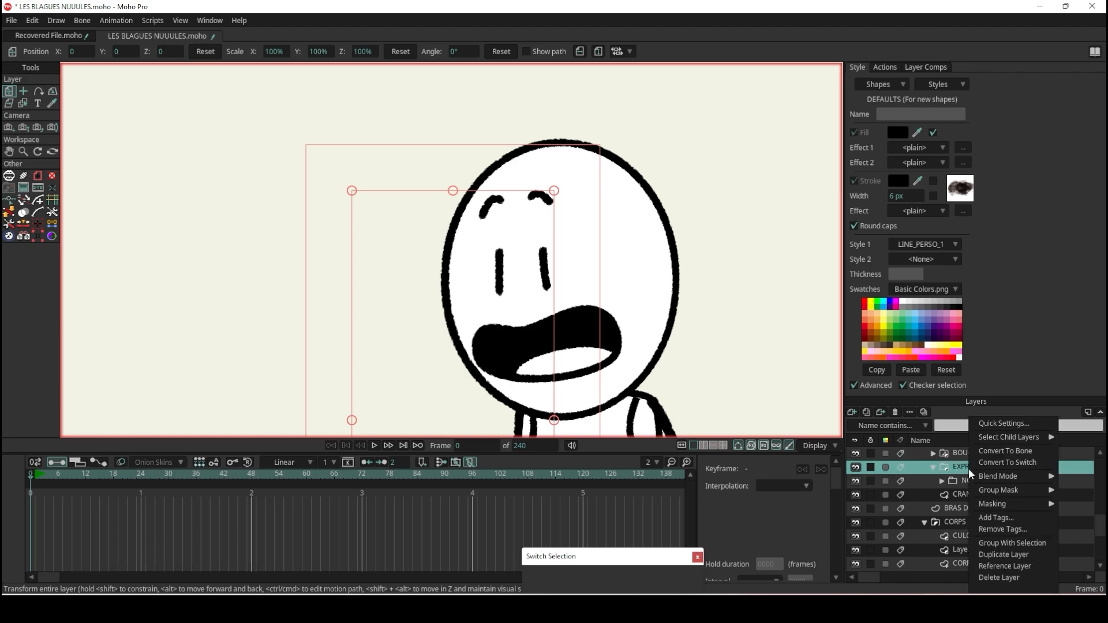
left_click(1017, 465)
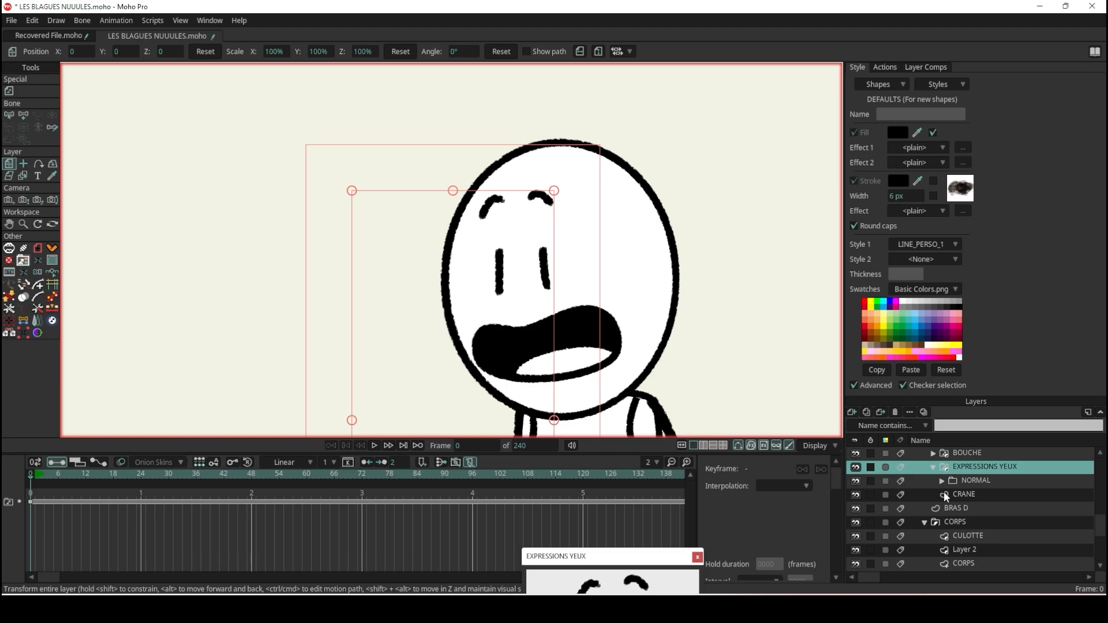
left_click(961, 483)
left_click(852, 411)
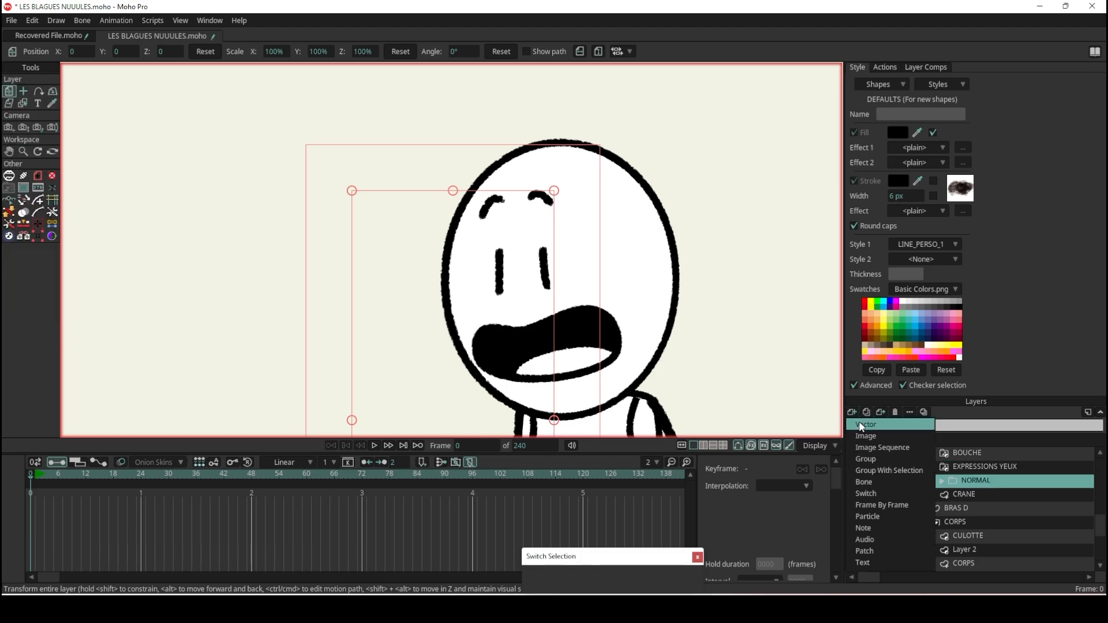
left_click(862, 425)
key("ctrl+z")
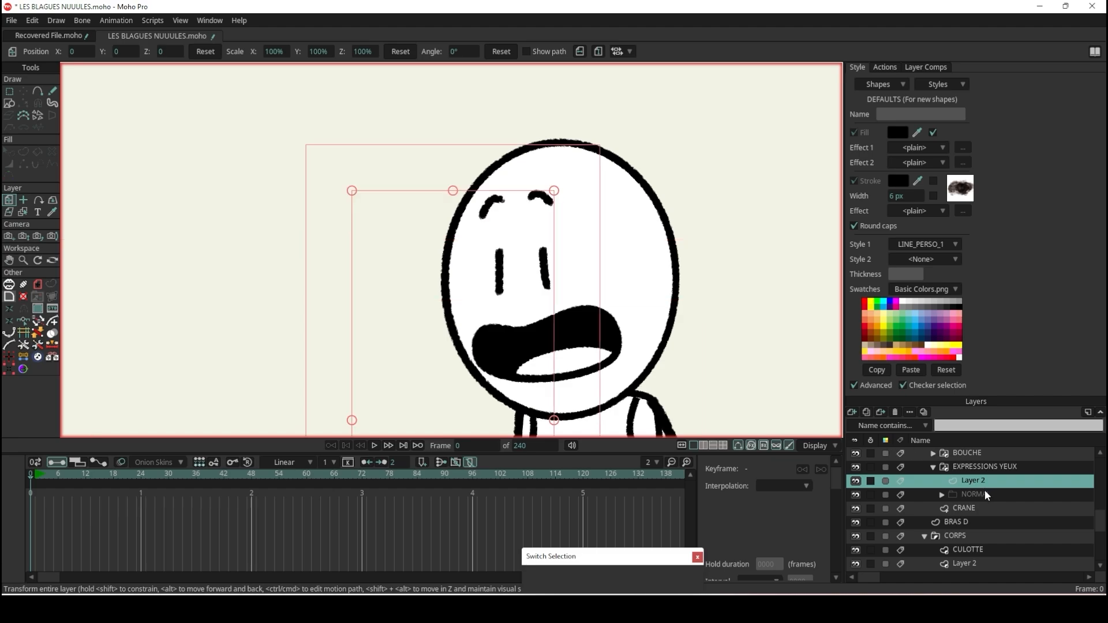
- Duplicate the NORMAL group inside EXPRESSIONS YEUX and name the copy BLINK
left_click(867, 411)
type("BLINK")
key("Return")
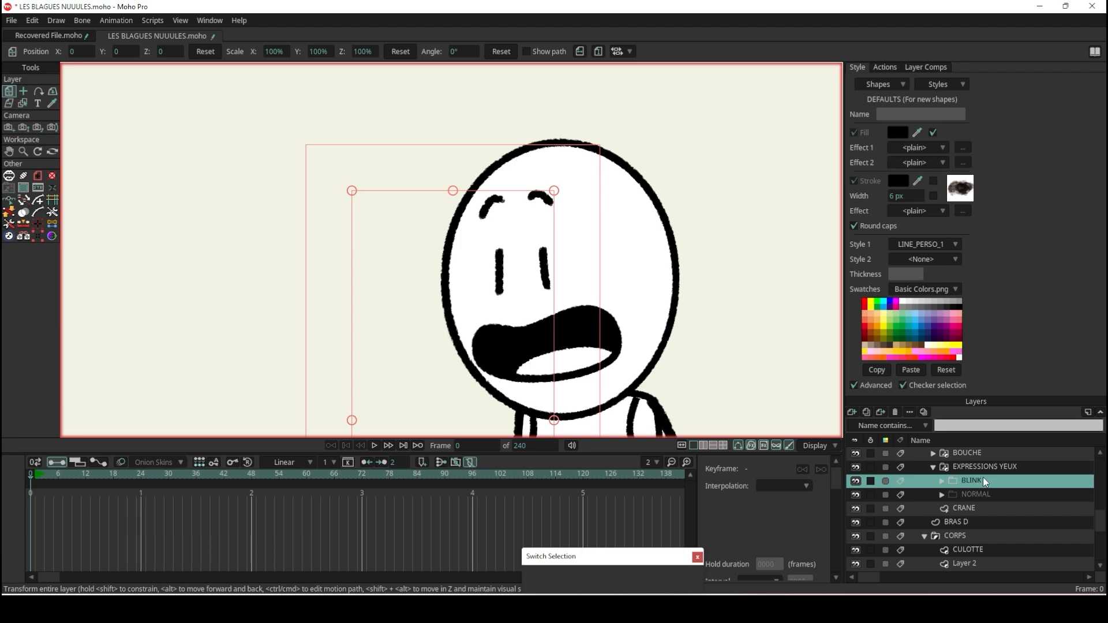
- On BLINK's OEIL D layer, replace the vertical eye line with a short horizontal freehand stroke for a closed eye
left_click(943, 482)
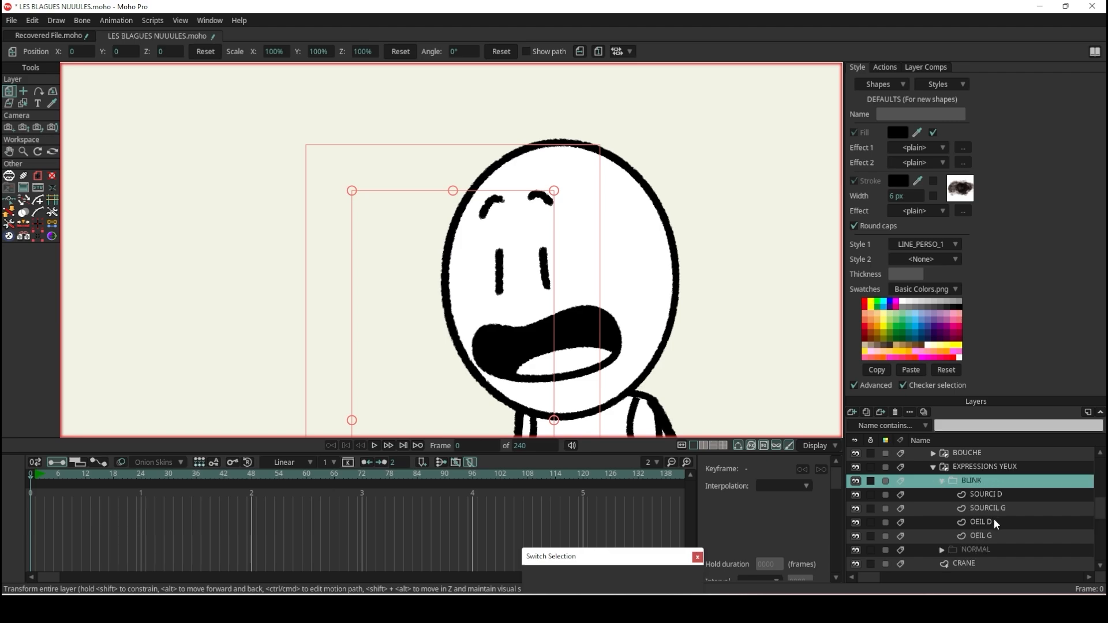
left_click(993, 519)
scroll(580, 324, "up", 5)
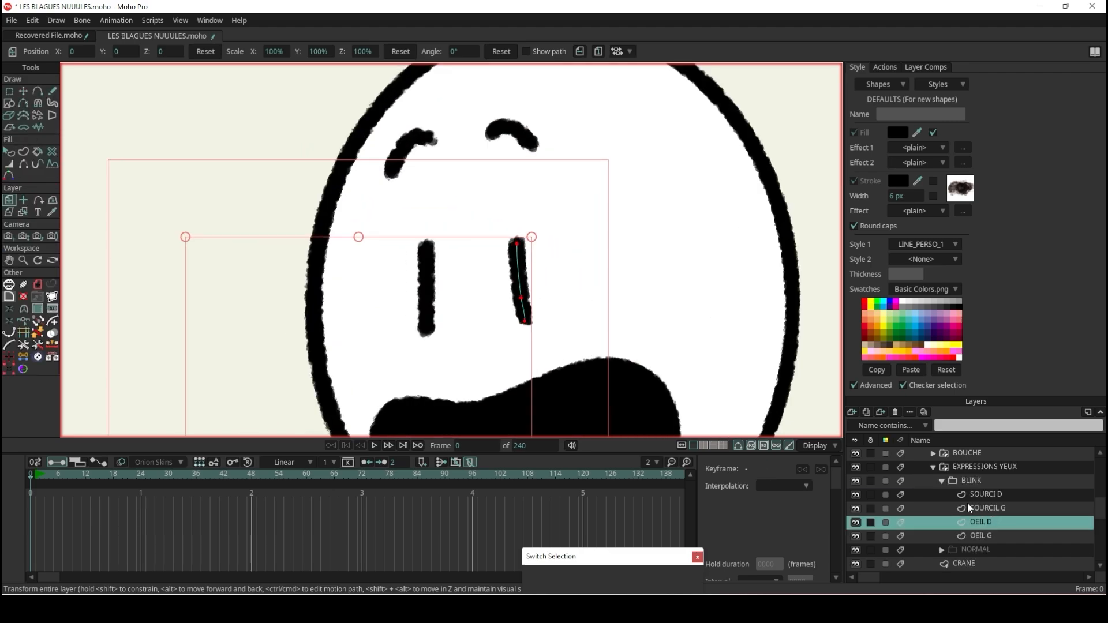
left_click(8, 91)
mouse_move(549, 228)
left_mouse_down()
mouse_move(558, 203)
mouse_move(560, 213)
left_mouse_up()
key("Delete")
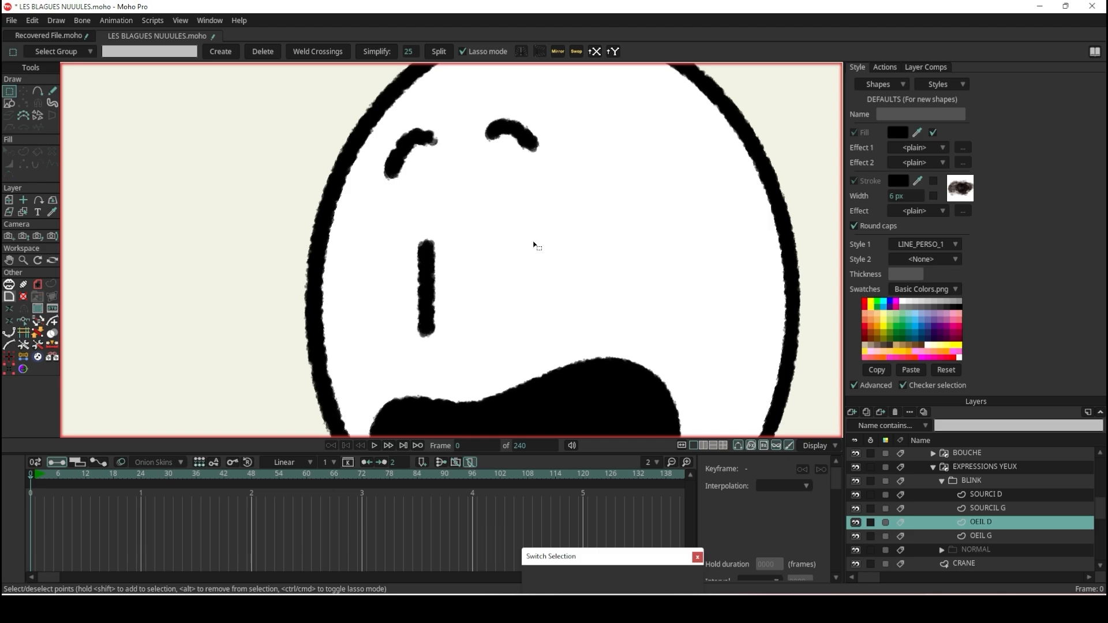
key("f")
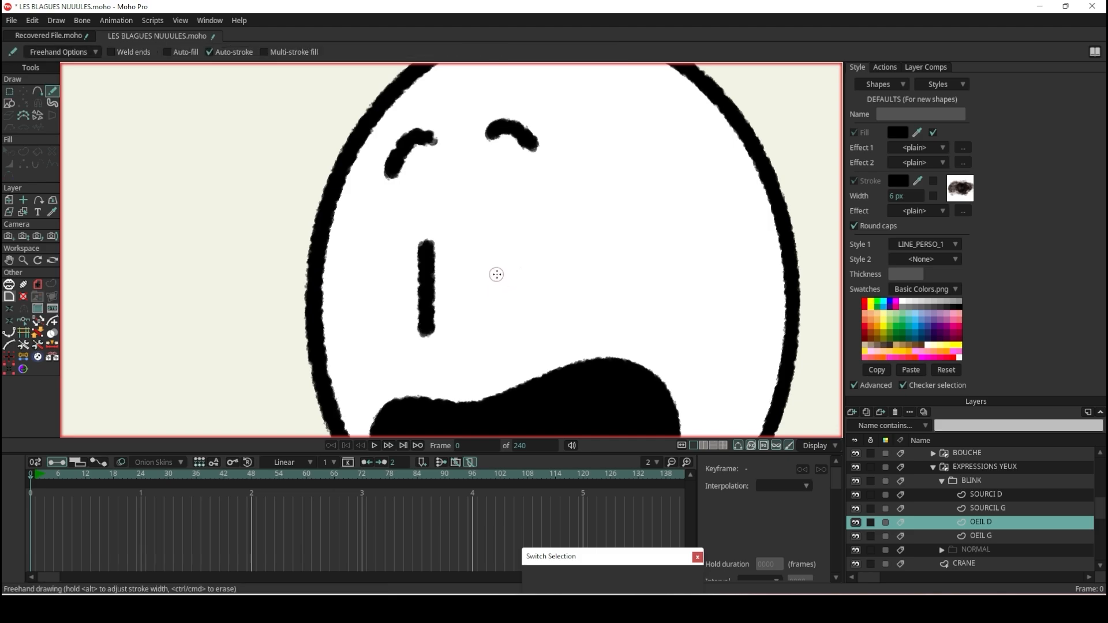
left_click_drag(492, 274, 567, 273)
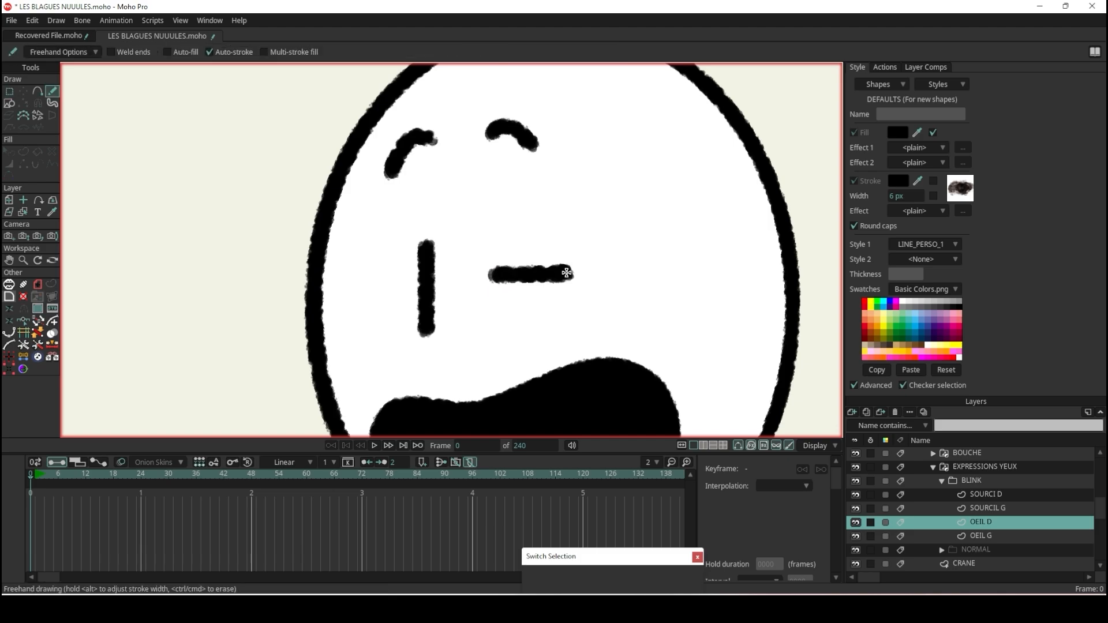
- Delete the vertical eye line from BLINK's OEIL G layer
left_click(993, 537)
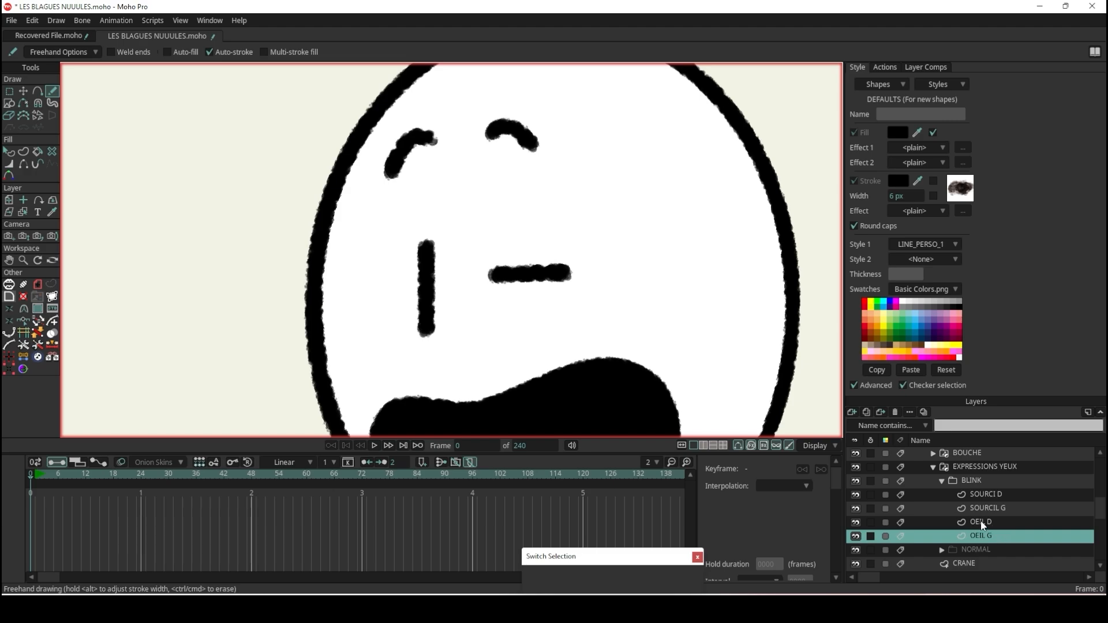
key("g")
mouse_move(398, 235)
left_mouse_down()
mouse_move(479, 258)
mouse_move(427, 227)
left_mouse_up()
key("Delete")
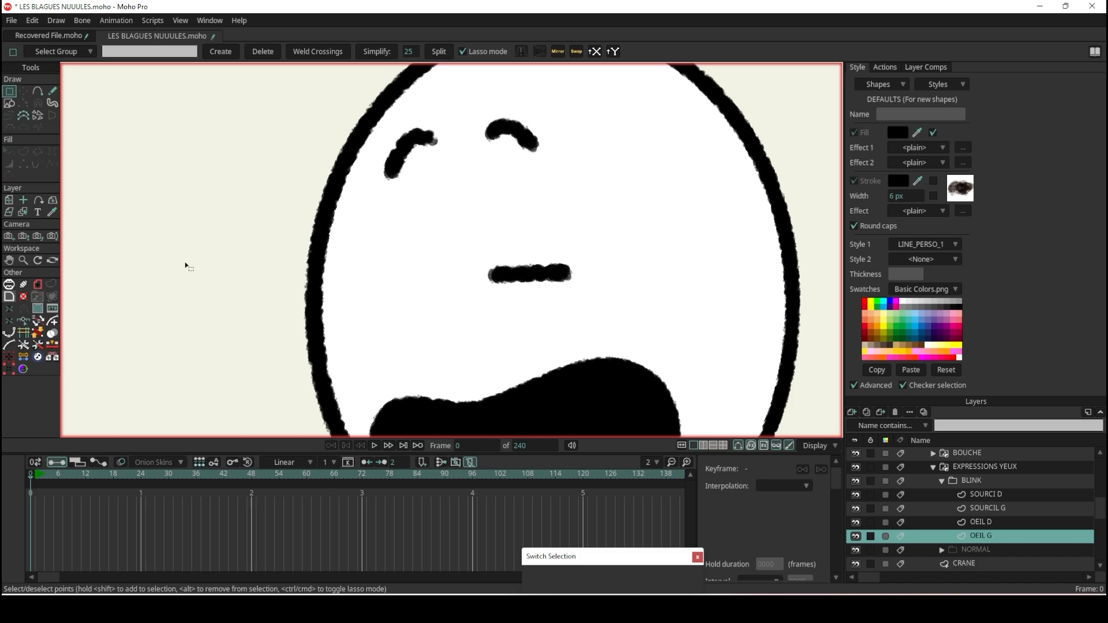
- Draw a short horizontal freehand stroke on BLINK's OEIL G layer as the closed eye, redoing it once
left_click(52, 91)
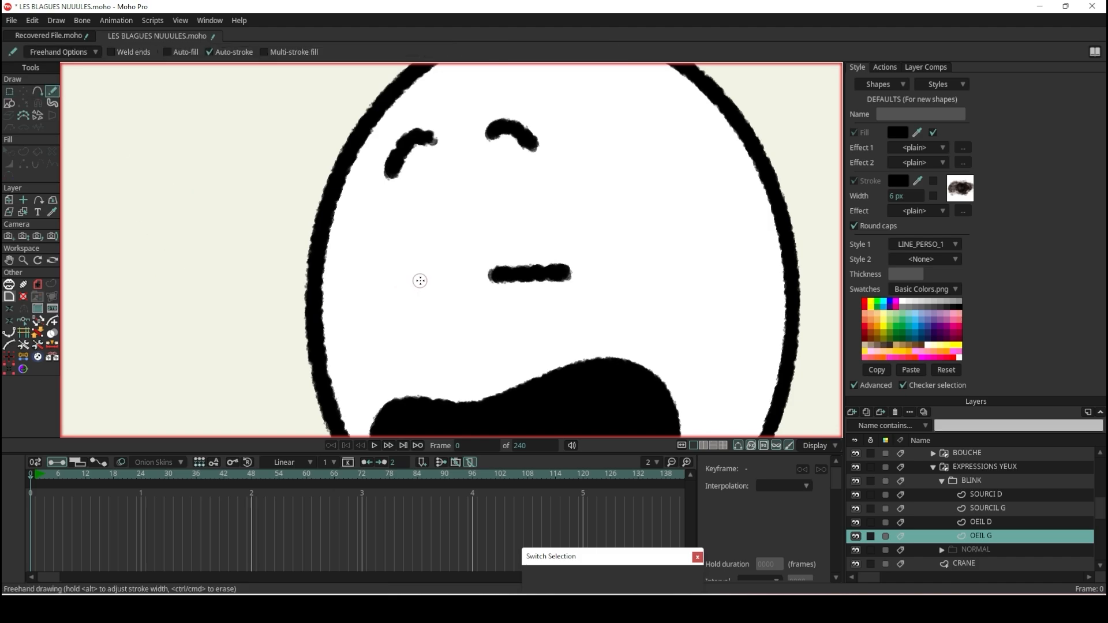
left_click_drag(422, 281, 351, 281)
key("ctrl+z")
left_click_drag(431, 276, 354, 276)
key("ctrl+r")
scroll(503, 242, "up", 4)
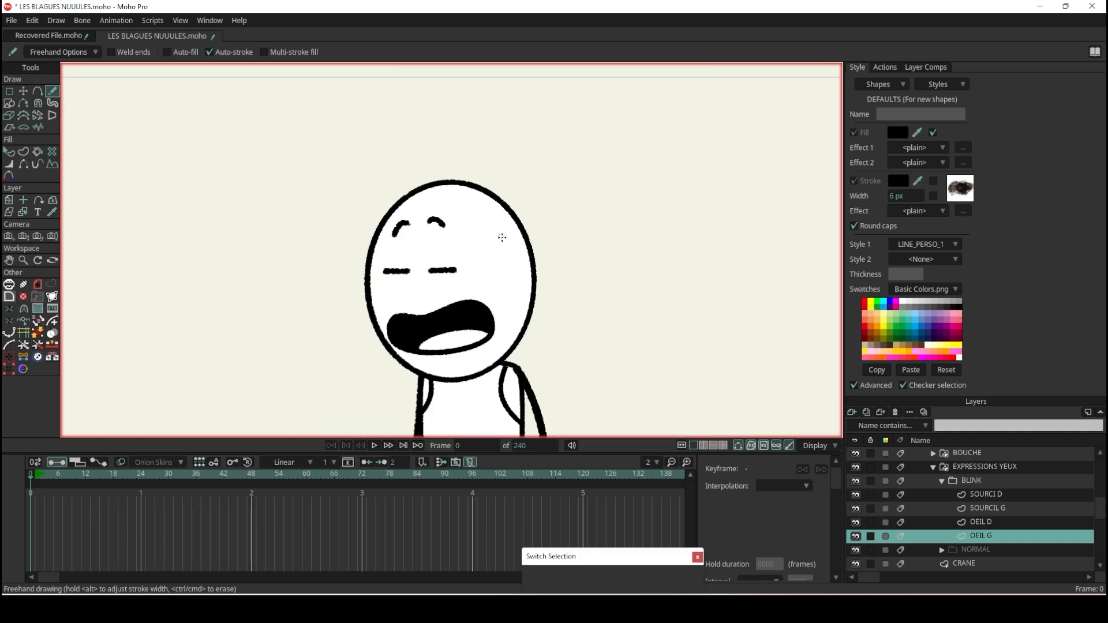
- Compare the BLINK and NORMAL expressions and shift BLINK's OEIL G stroke slightly toward the other eye
left_click(944, 480)
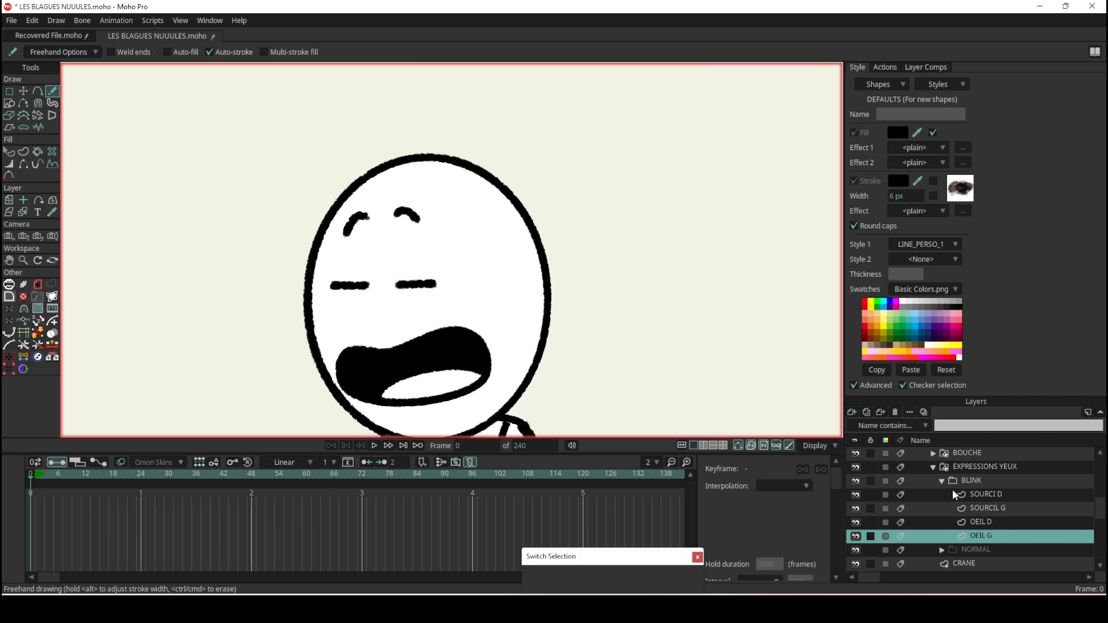
left_click(965, 495)
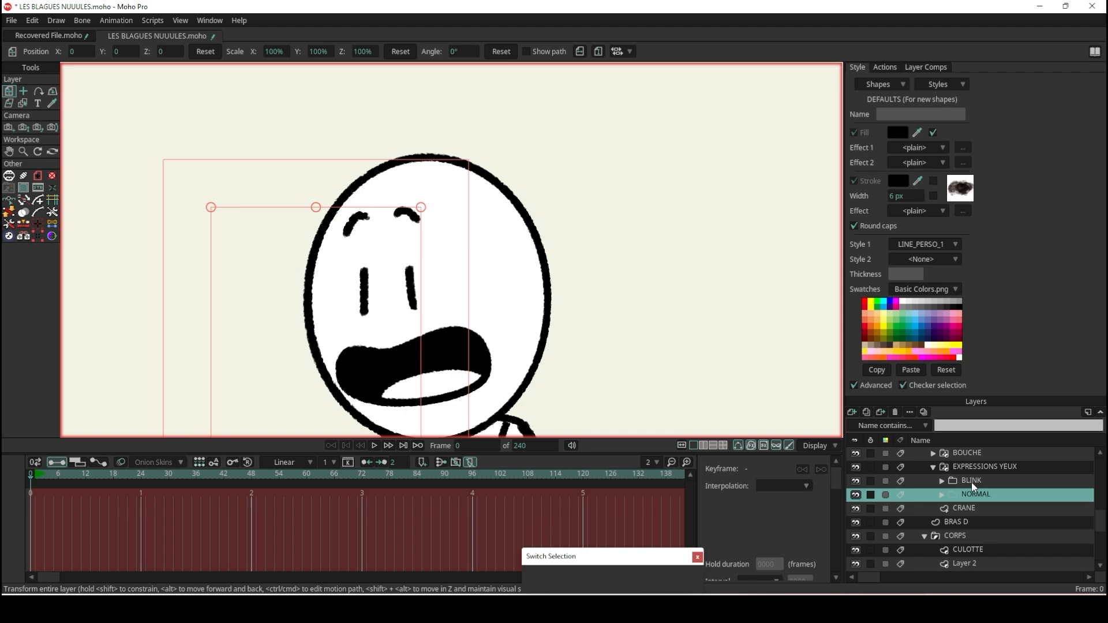
left_click(972, 482)
left_click(973, 488)
left_click(972, 482)
scroll(330, 281, "up", 4)
right_click(327, 279, "alt")
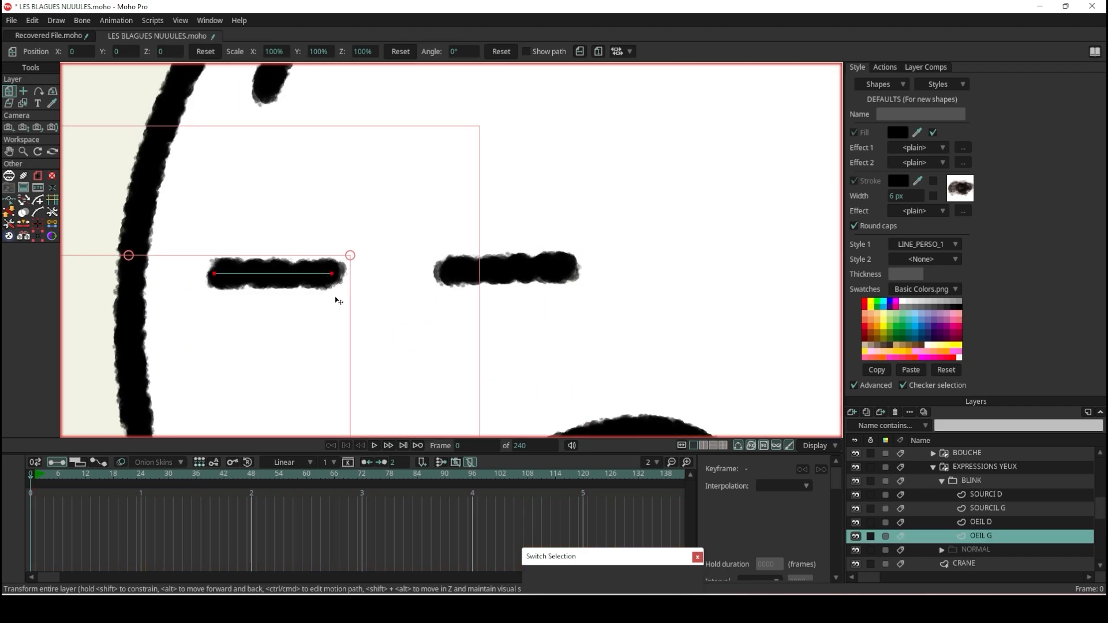
left_click(23, 91)
left_click_drag(279, 275, 308, 278)
scroll(337, 279, "down", 5)
scroll(352, 280, "up", 2)
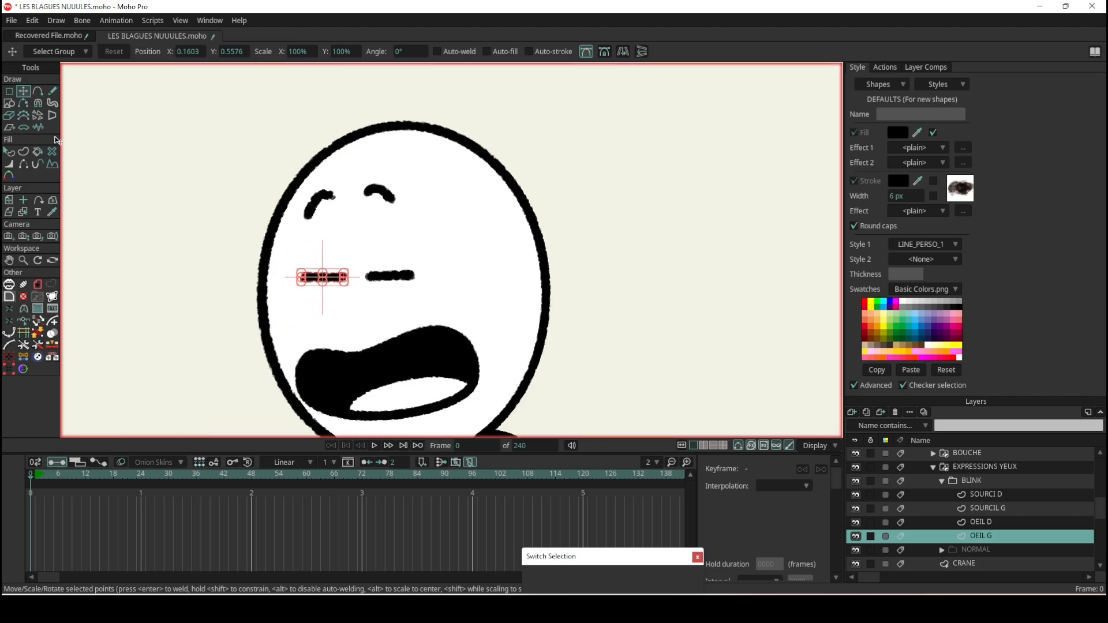
- Delete the BLINK group from EXPRESSIONS YEUX
left_click(945, 481)
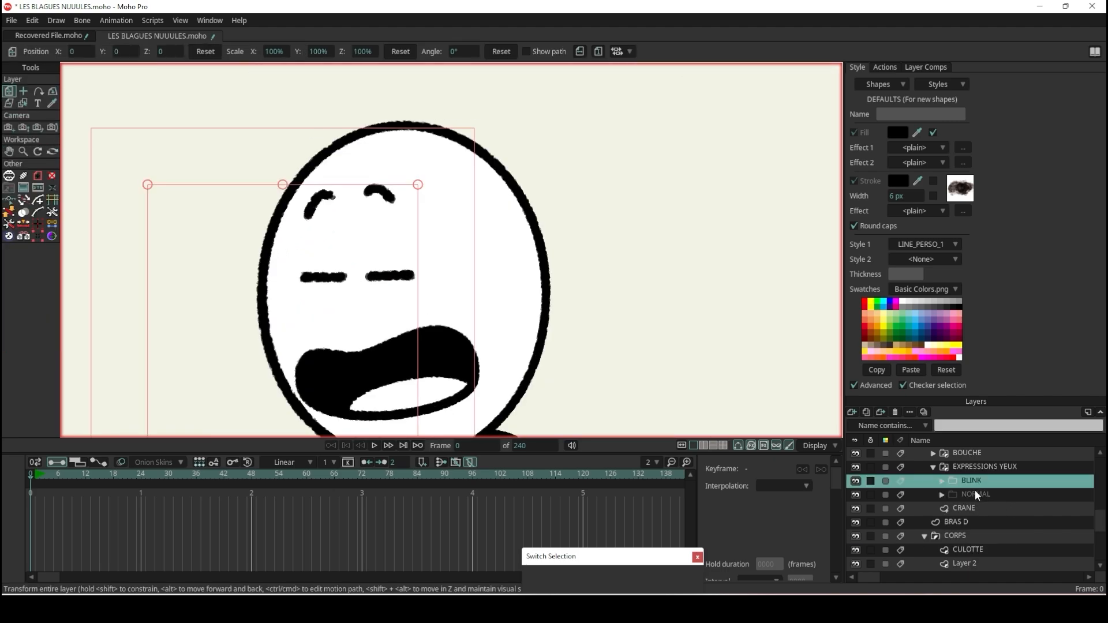
left_click(895, 411)
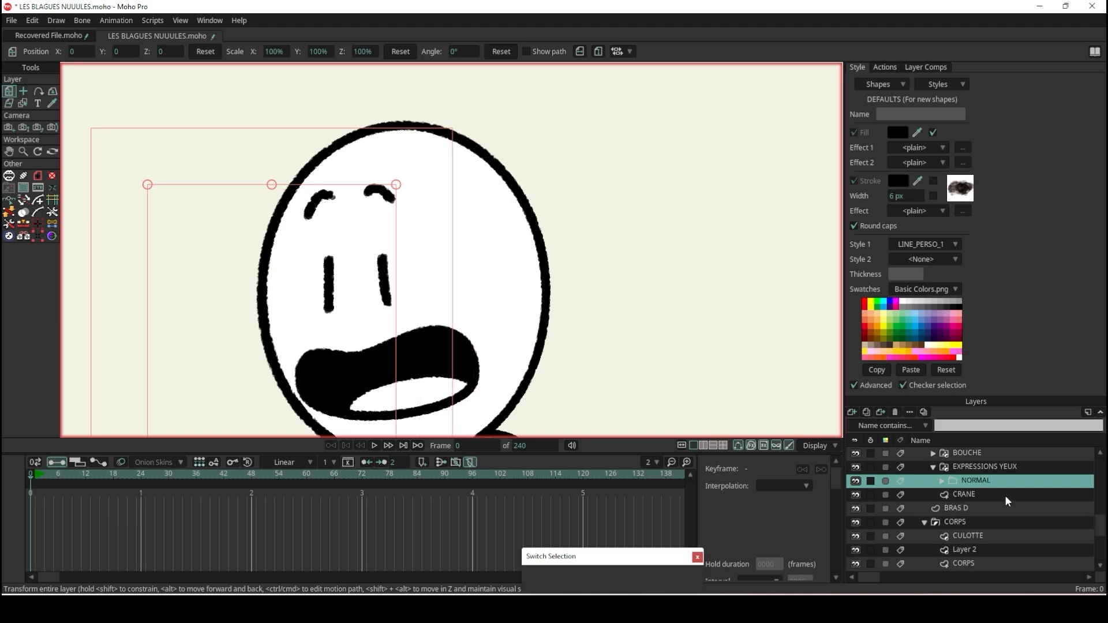
- Group NORMAL's OEIL D and OEIL G layers together and name the new group YEUX
left_click(943, 481)
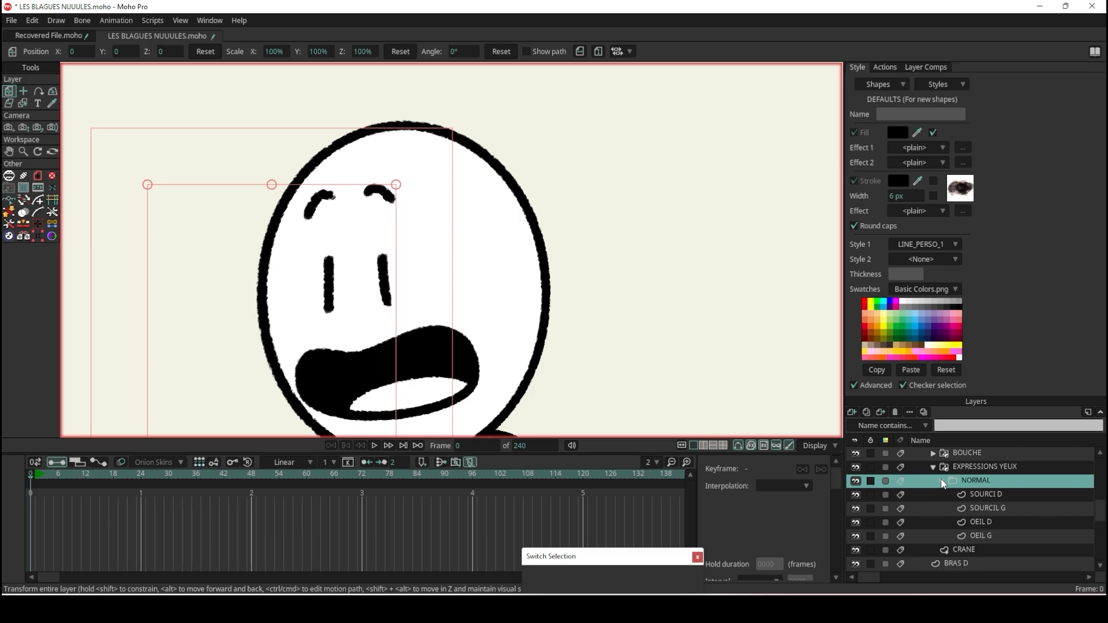
left_click(993, 520)
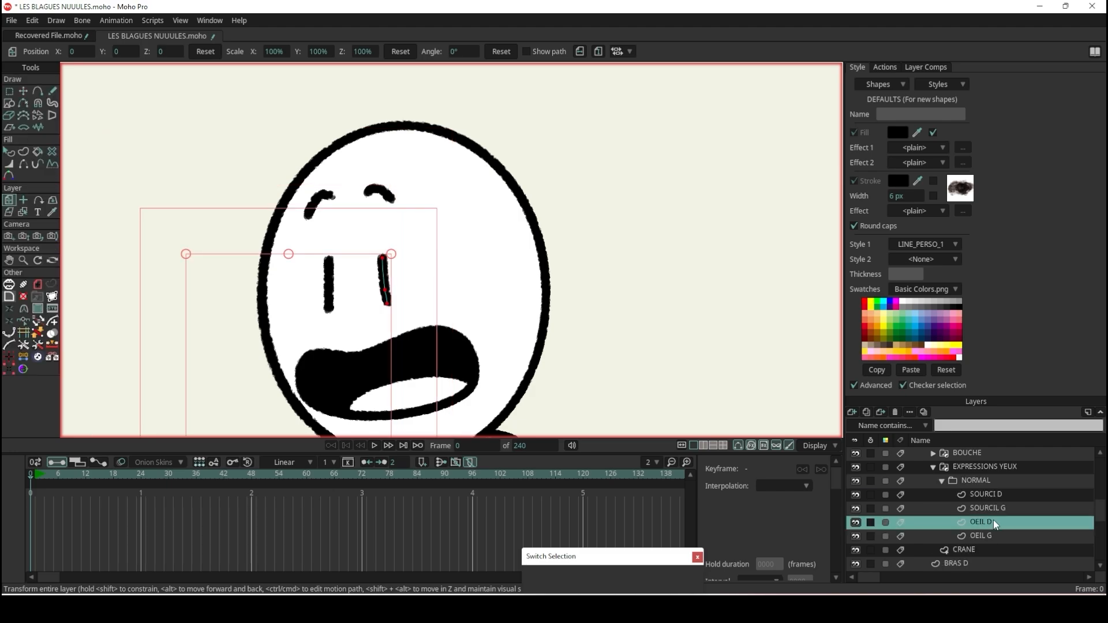
left_click(992, 537, "ctrl")
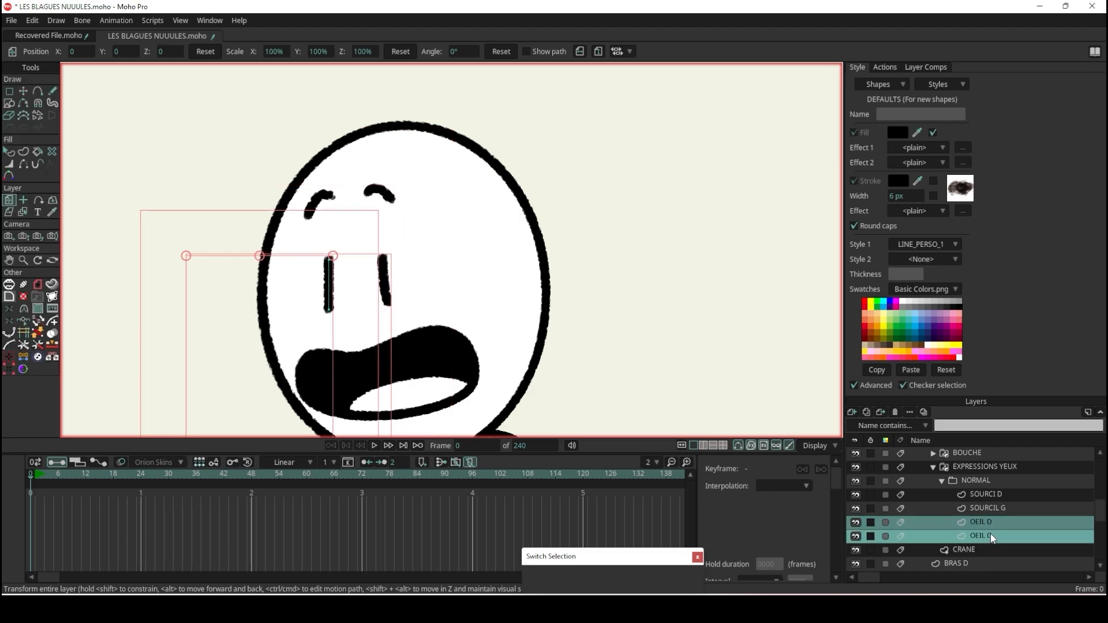
left_click(851, 410)
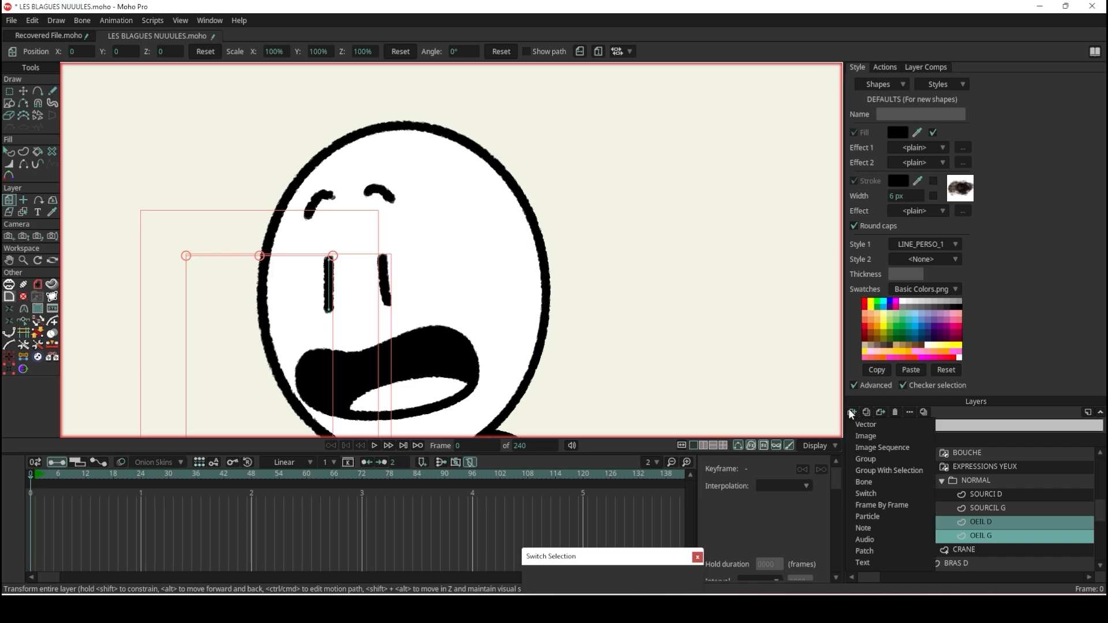
left_click(890, 472)
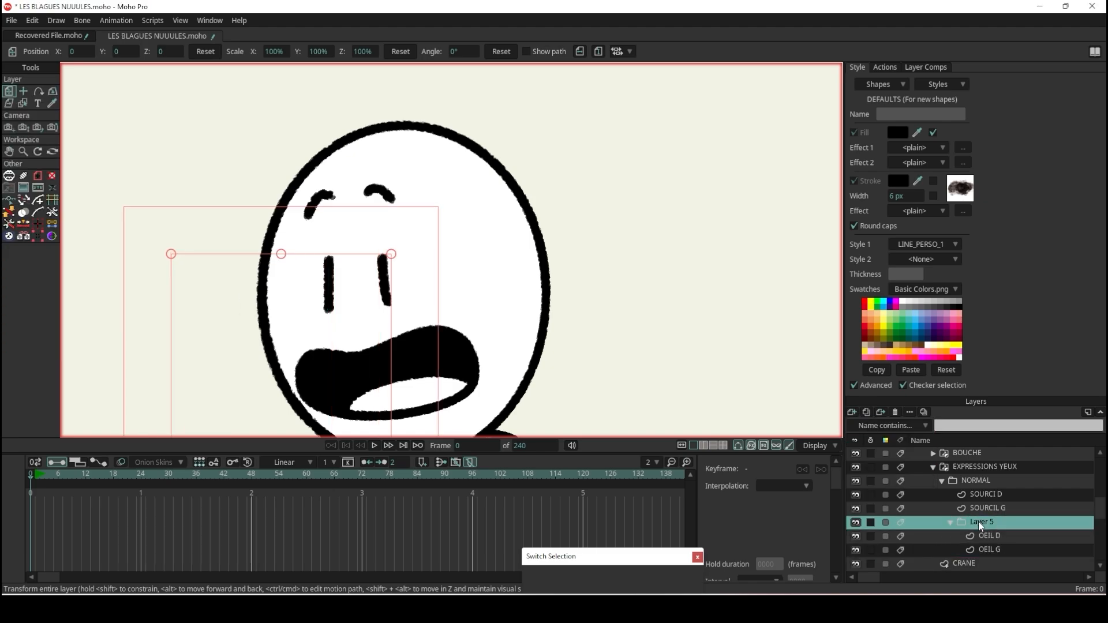
double_click(980, 522)
type("YEUX")
key("Return")
left_click(952, 523)
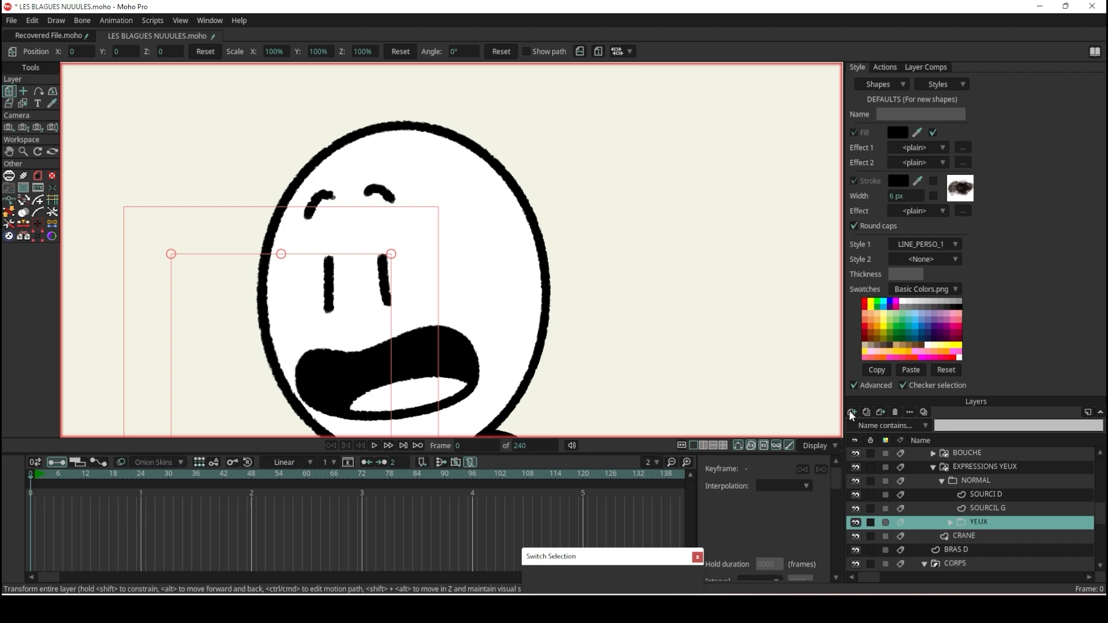
- Wrap the YEUX group in a parent group named YEUX POSES
left_click(851, 412)
left_click(892, 468)
left_click(973, 521)
double_click(989, 521)
type("YEUX POSES")
key("Return")
- Duplicate the YEUX group inside YEUX POSES and name the copy BLINK
left_click(993, 536)
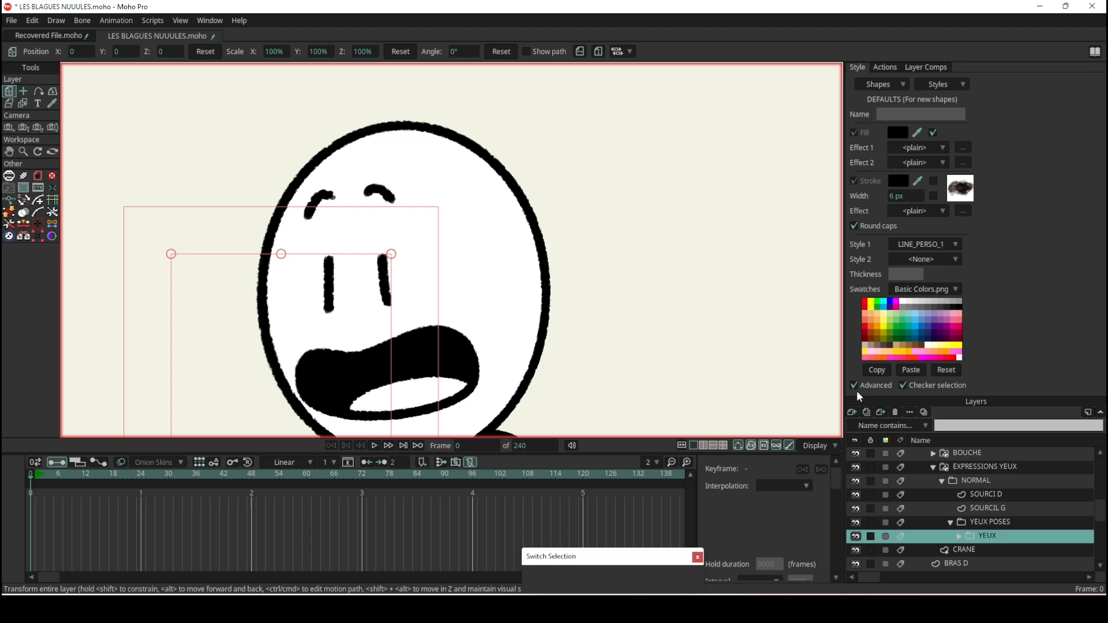
left_click(867, 412)
type("BLINK")
key("Return")
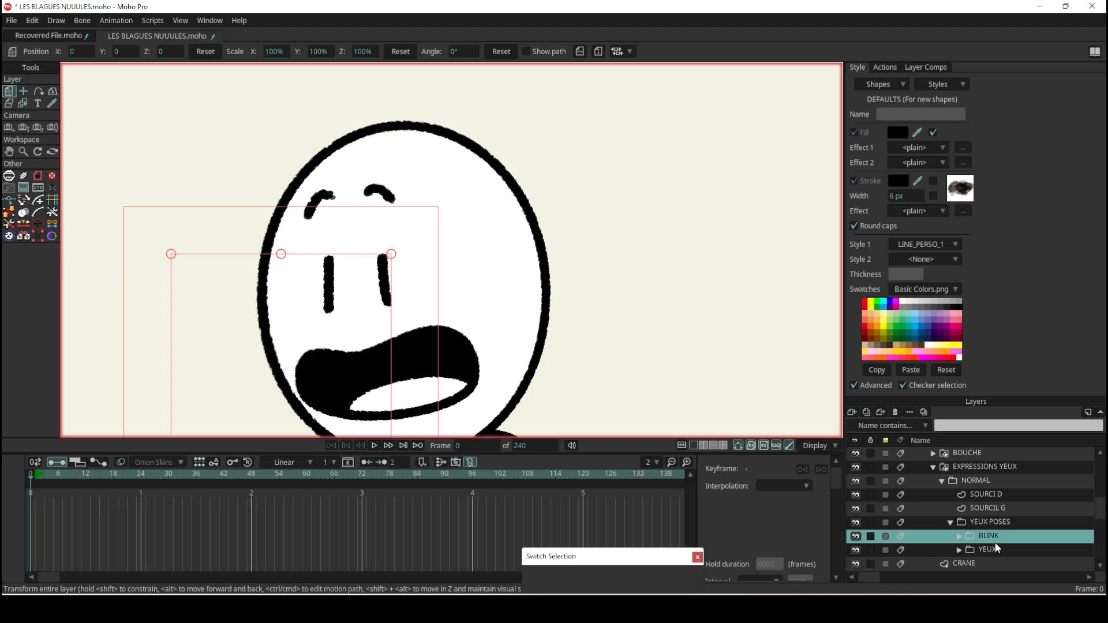
- Delete the vertical eye line from the OEIL D layer of BLINK inside YEUX POSES
left_click(960, 537)
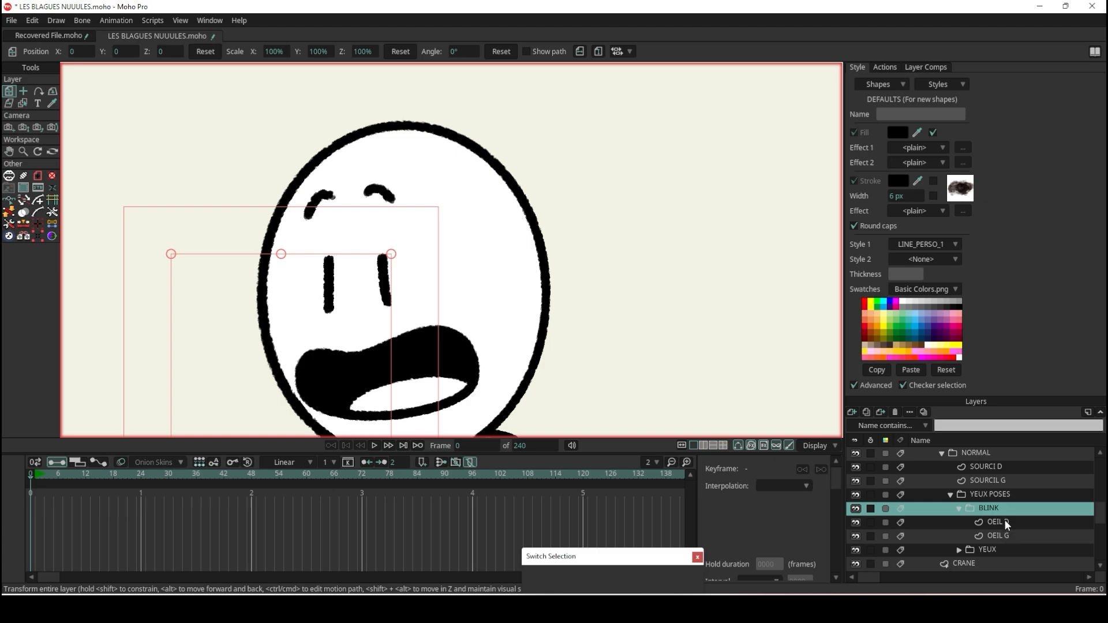
left_click(1002, 522)
scroll(350, 247, "up", 5)
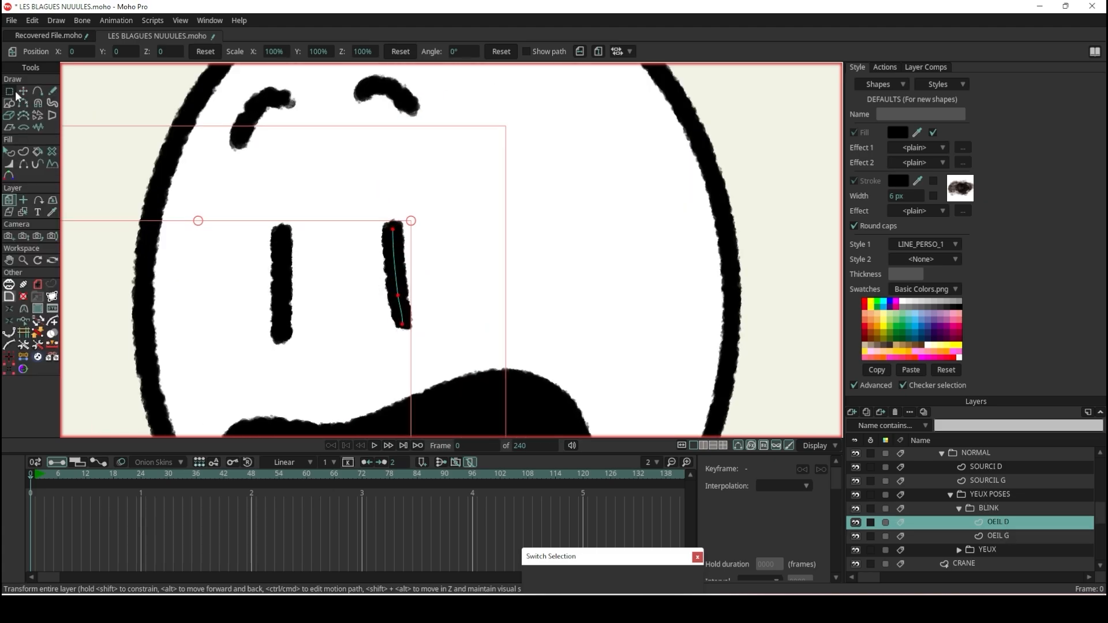
left_click(11, 92)
mouse_move(430, 191)
left_mouse_down()
mouse_move(375, 190)
mouse_move(325, 338)
mouse_move(462, 249)
mouse_move(392, 201)
left_mouse_up()
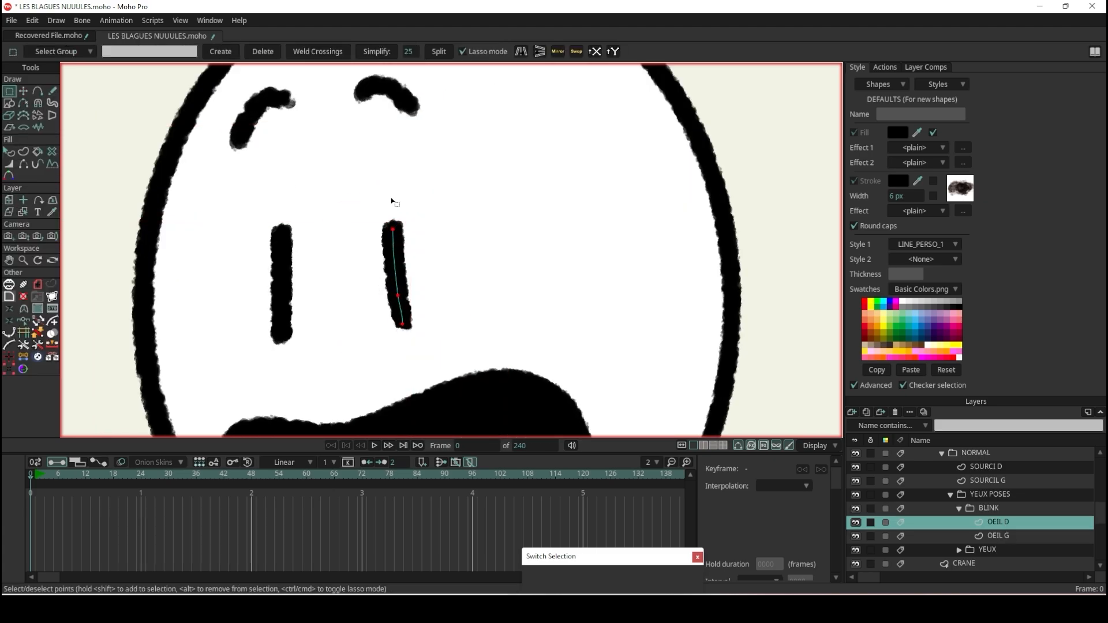
left_click(391, 201)
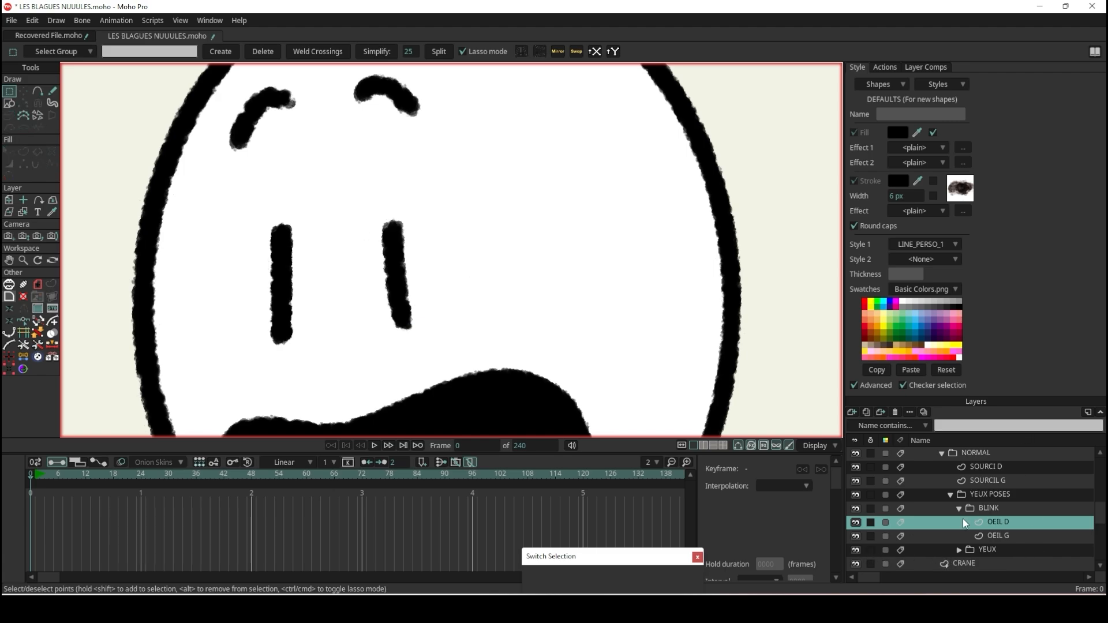
- Try to convert the YEUX POSES group to a switch layer
left_click(999, 496)
right_click(1024, 494)
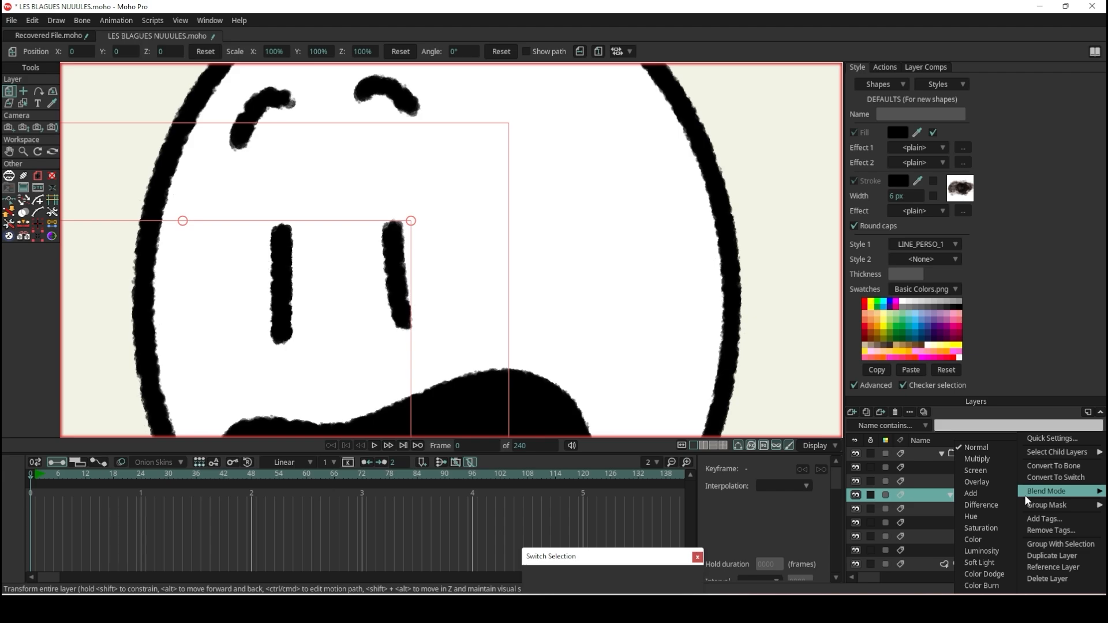
left_click(1068, 476)
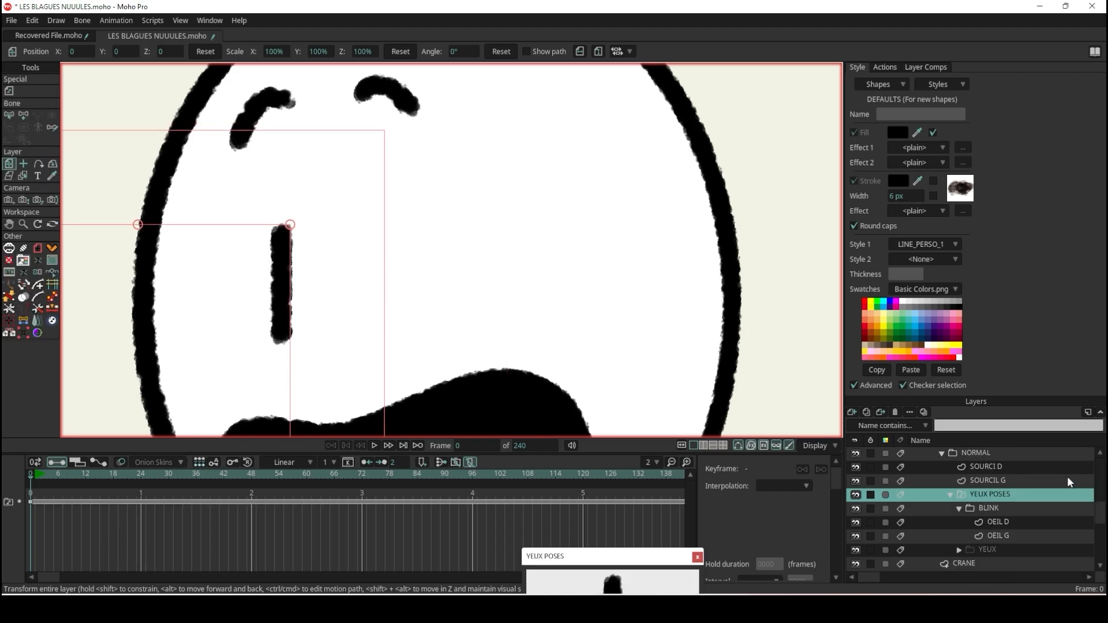
- On BLINK's OEIL D layer, draw a short horizontal freehand stroke across the middle of the open eye as the closed eye
left_click(1007, 522)
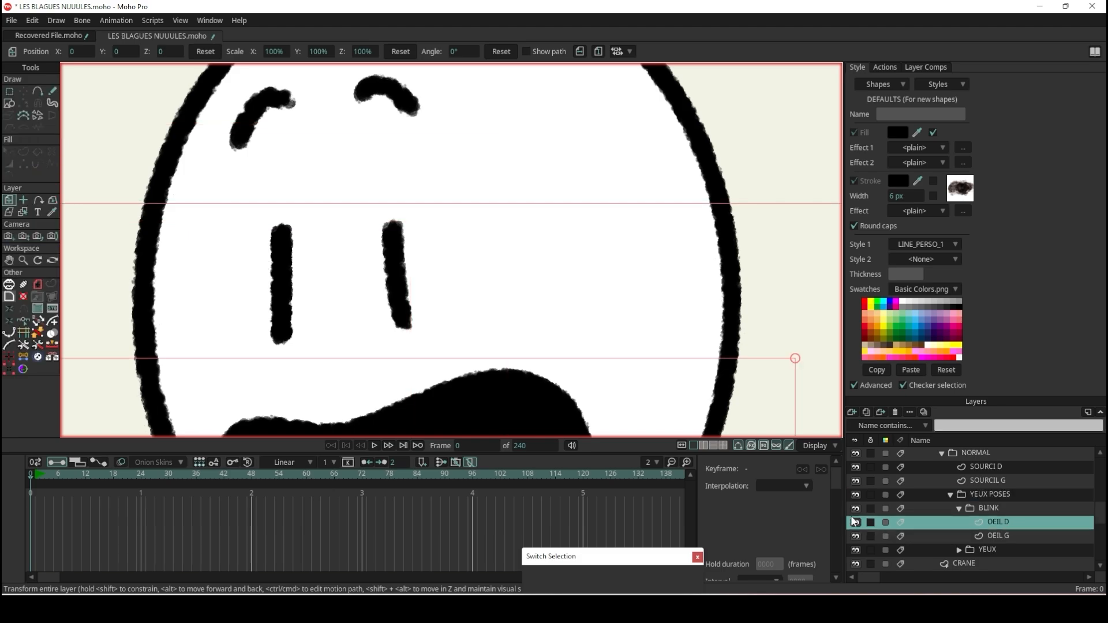
left_click(52, 91)
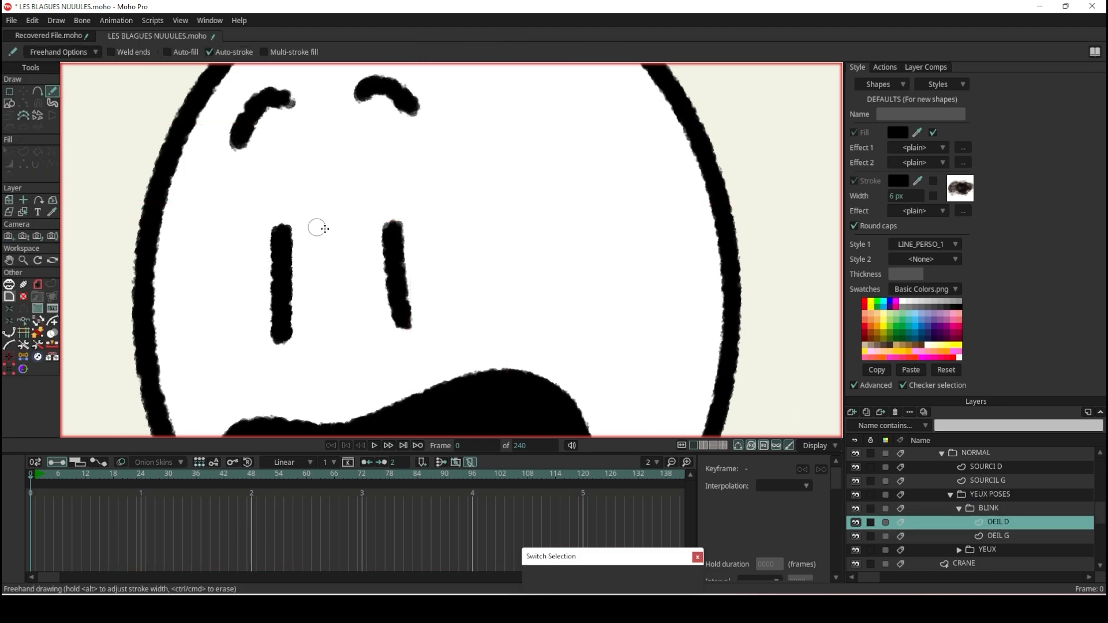
scroll(325, 229, "up", 3)
left_click_drag(355, 300, 532, 302)
- On BLINK's OEIL G layer, draw a matching horizontal closed-eye stroke, redrawing it until it aligns with the other eye
left_click(1007, 534)
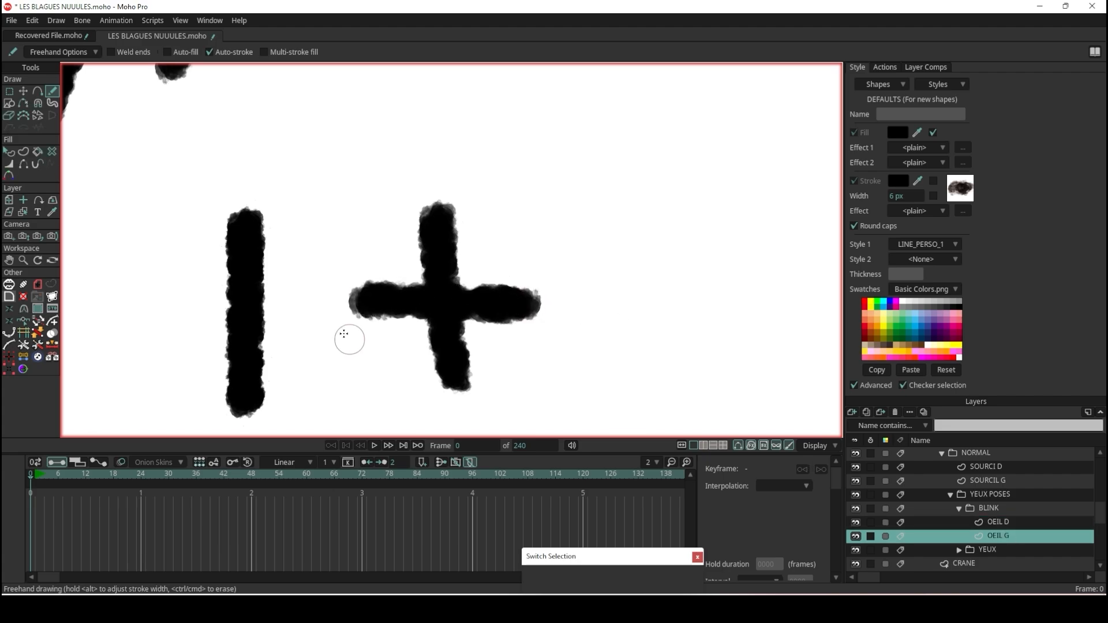
left_click_drag(146, 301, 296, 299)
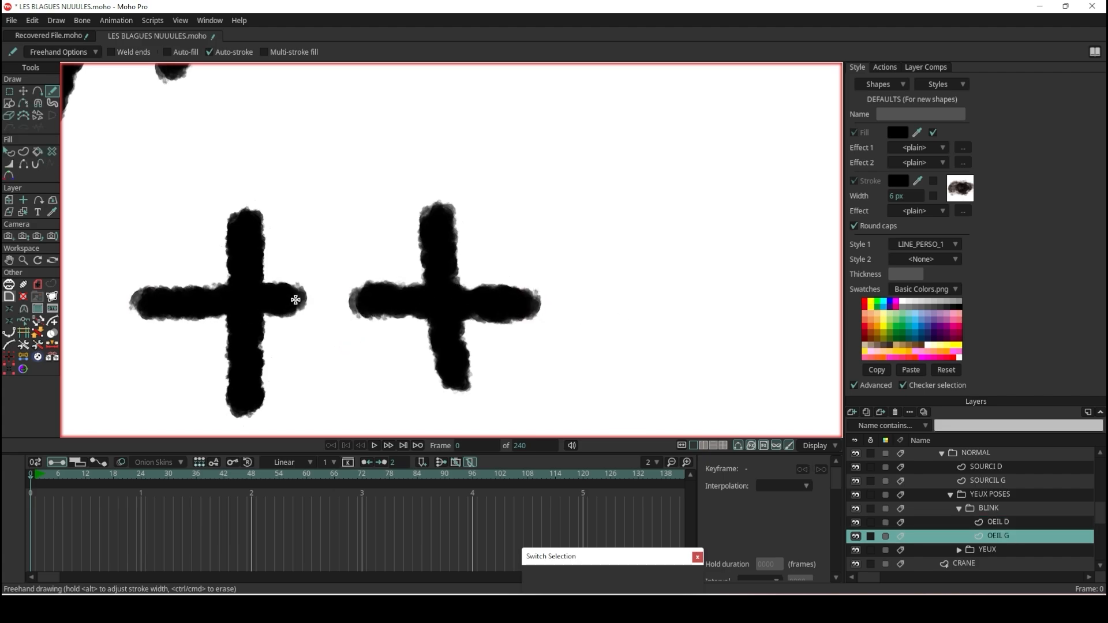
key("ctrl+z")
left_click_drag(167, 312, 300, 311)
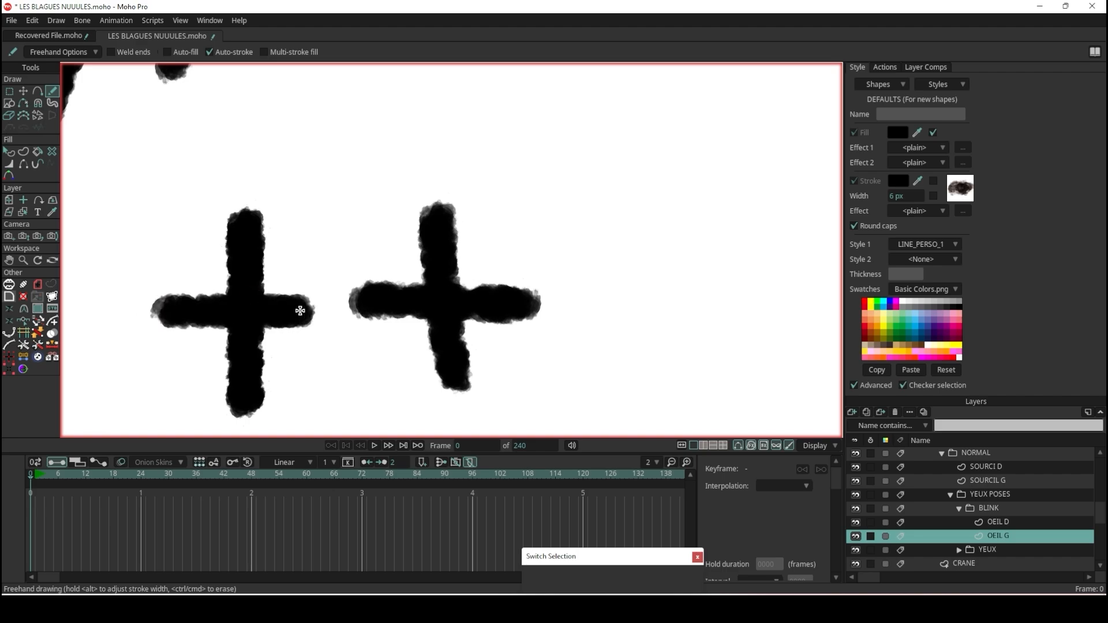
key("ctrl+z")
left_click_drag(164, 300, 320, 297)
key("ctrl+z")
left_click_drag(154, 303, 295, 301)
- Delete the vertical eye line from the OEIL G layer of BLINK, keeping only its horizontal stroke
scroll(351, 268, "down", 5)
scroll(347, 291, "up", 5)
left_click(23, 91)
left_click(291, 225)
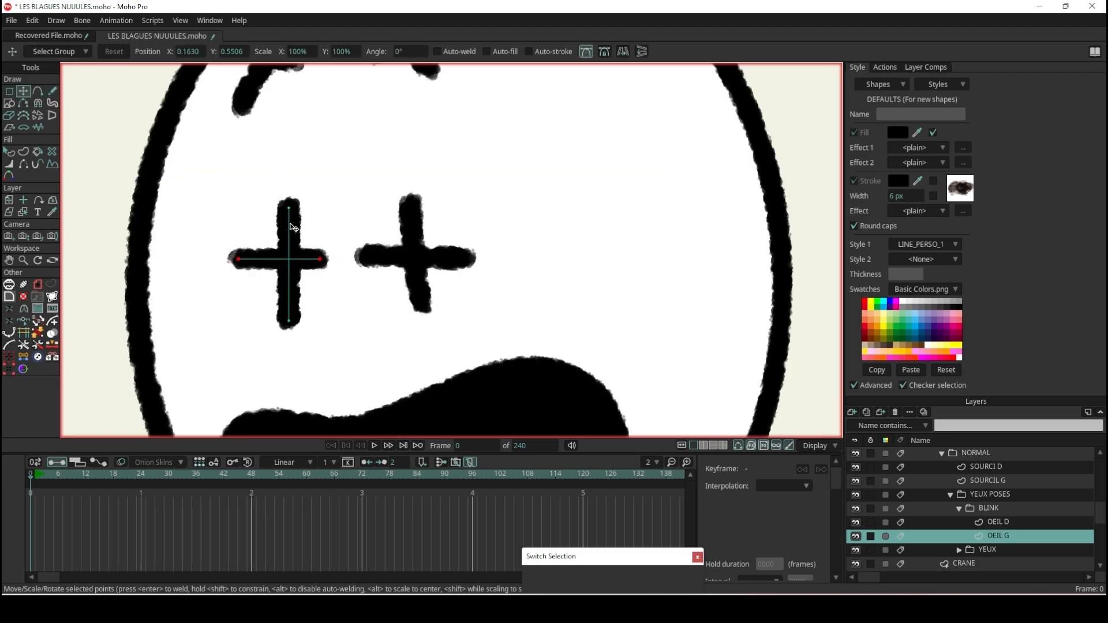
left_click(293, 227)
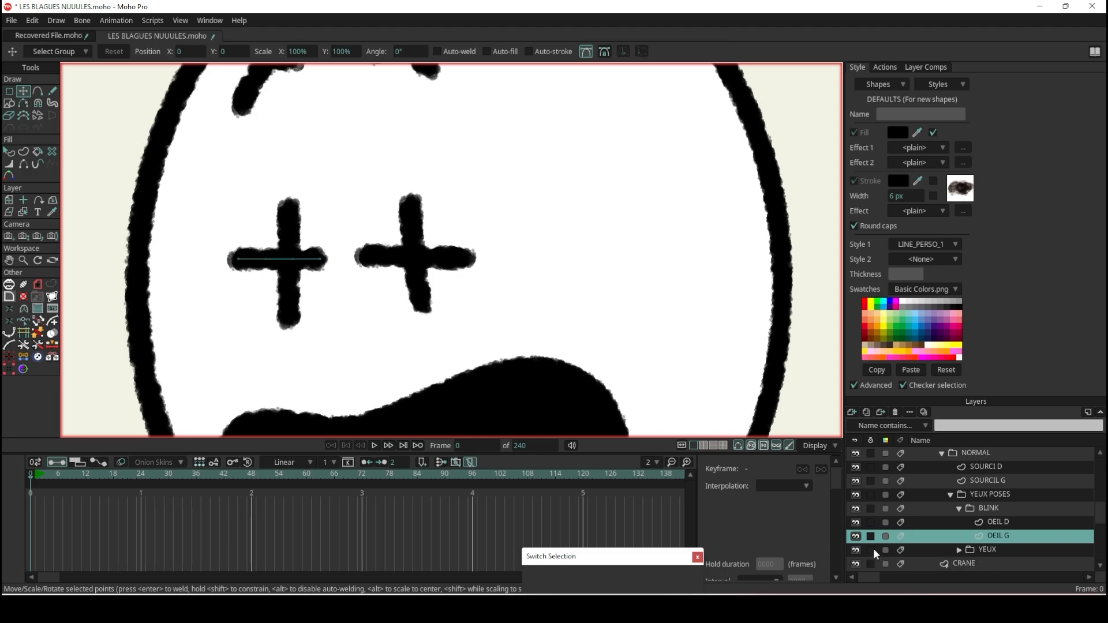
- Convert the YEUX POSES group to a switch layer
left_click(1002, 496)
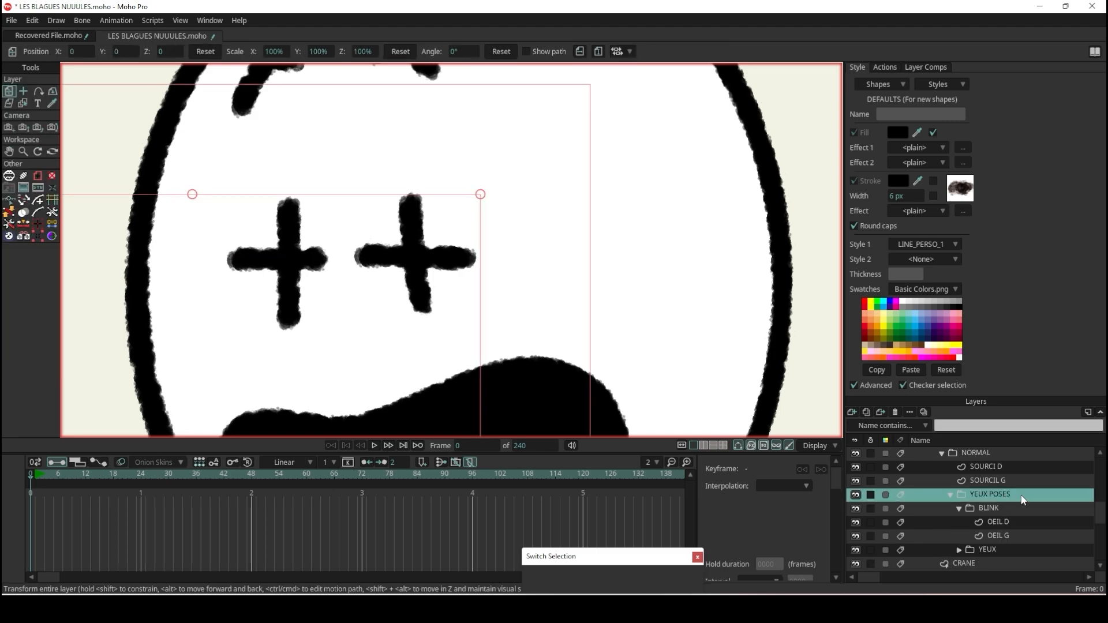
double_click(1023, 500)
left_click(860, 68)
right_click(1023, 494)
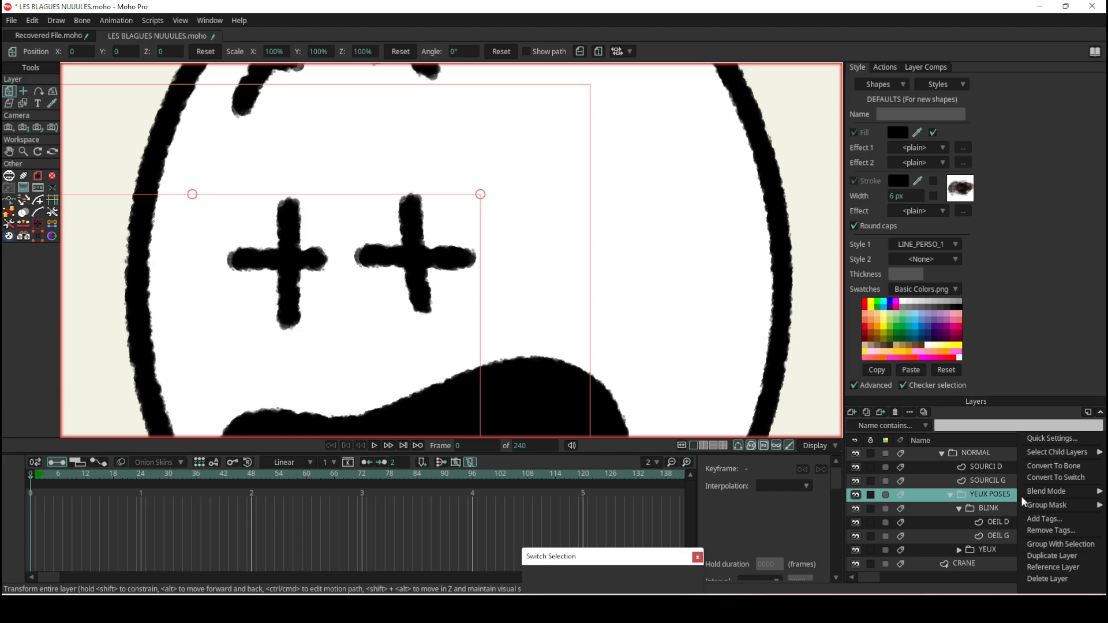
left_click(1056, 478)
scroll(405, 182, "down", 4)
scroll(401, 184, "up", 3)
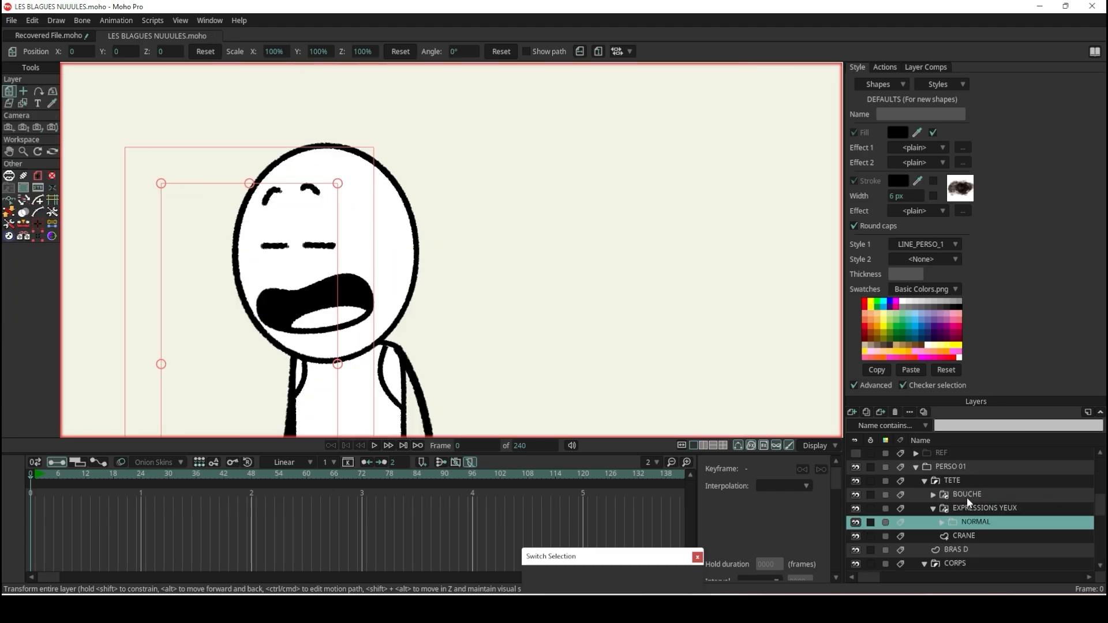
left_click(967, 498)
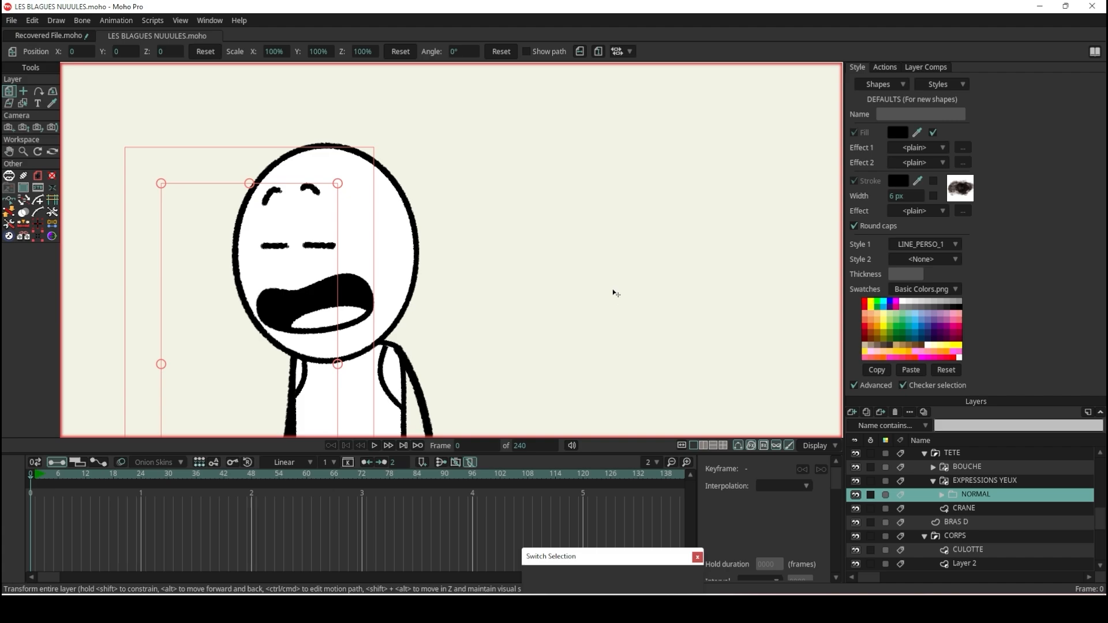
scroll(591, 276, "down", 5)
scroll(587, 343, "down", 2)
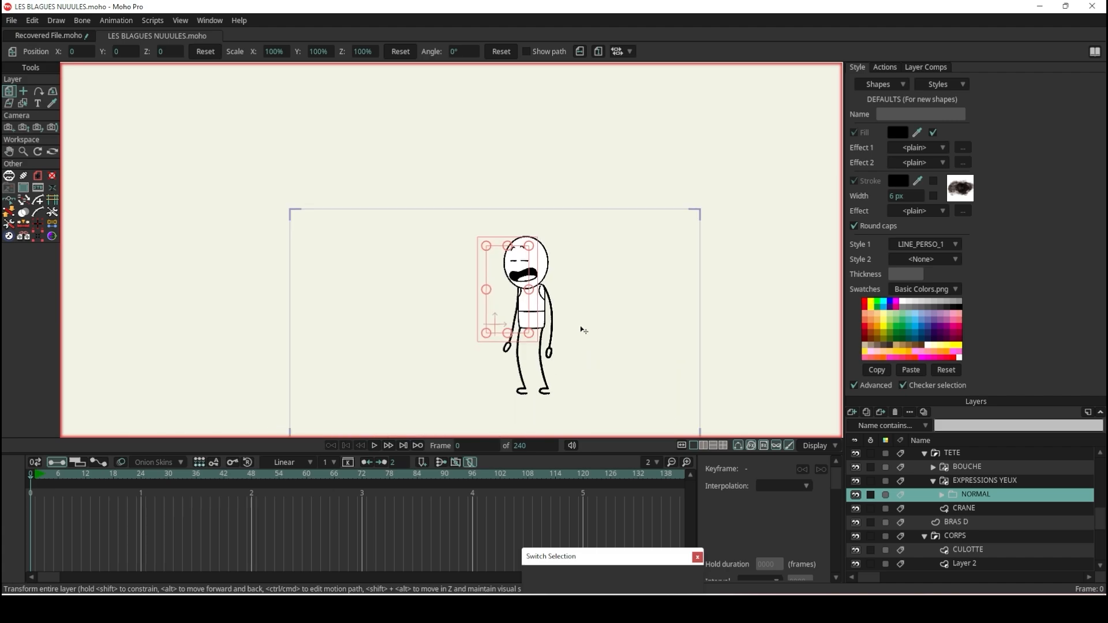
scroll(585, 365, "up", 3)
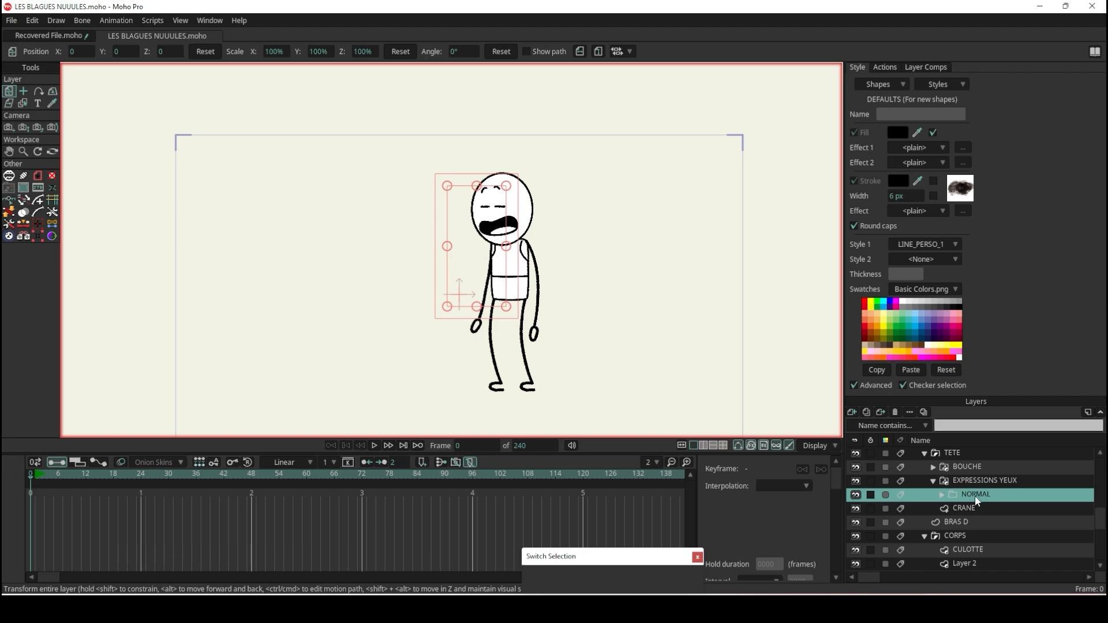
- Collapse the EXPRESSIONS YEUX, CORPS and TETE groups in the layer list
left_click(934, 482)
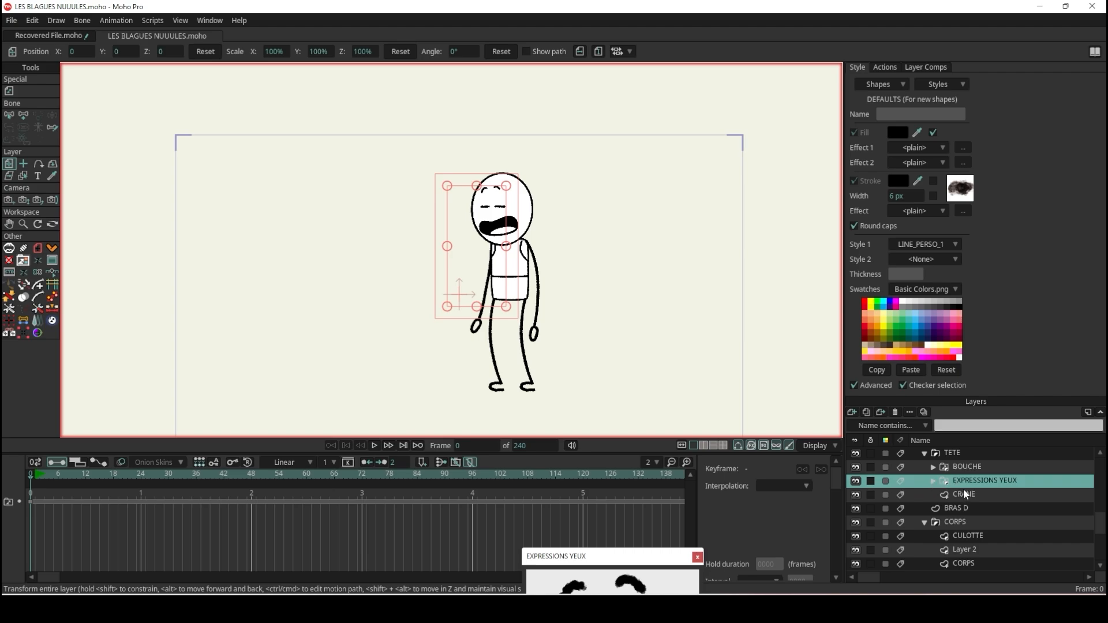
left_click(925, 522)
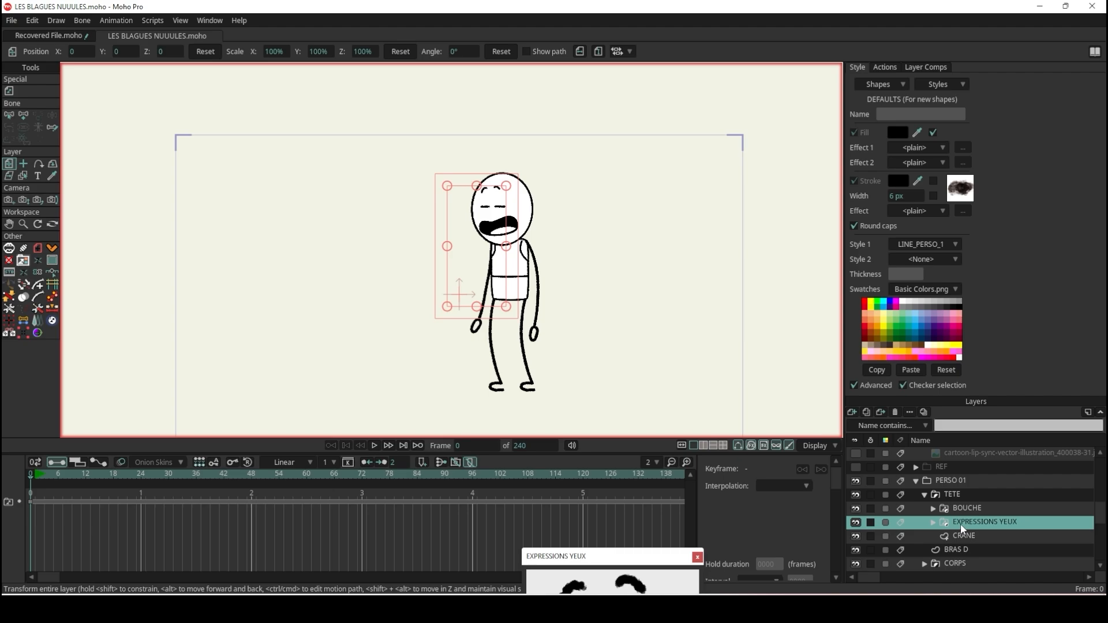
left_click(924, 495)
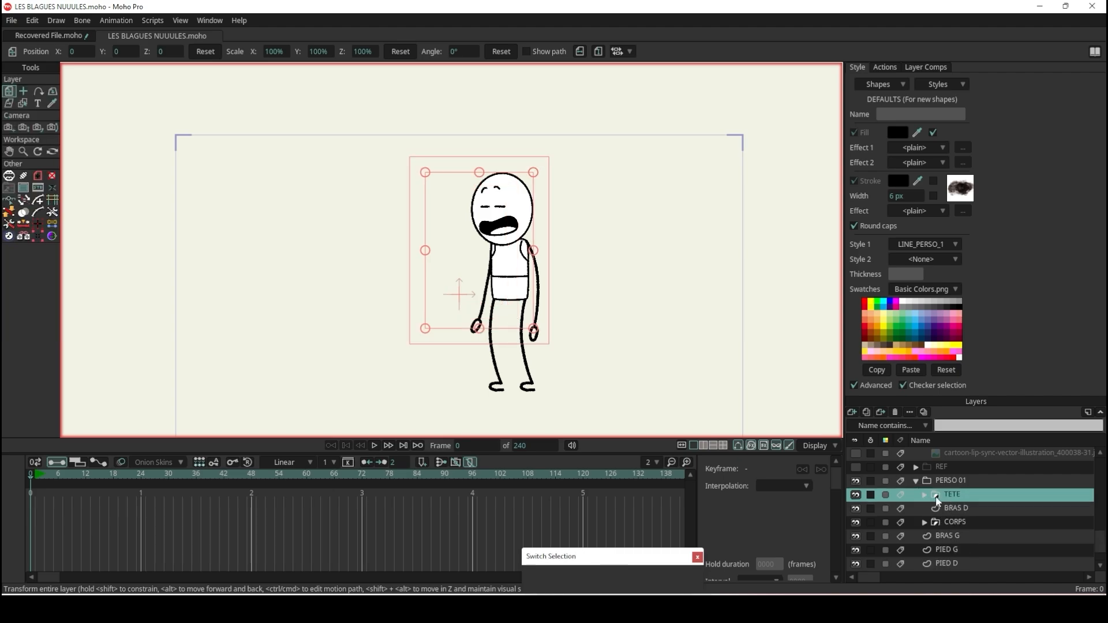
scroll(943, 517, "up", 1)
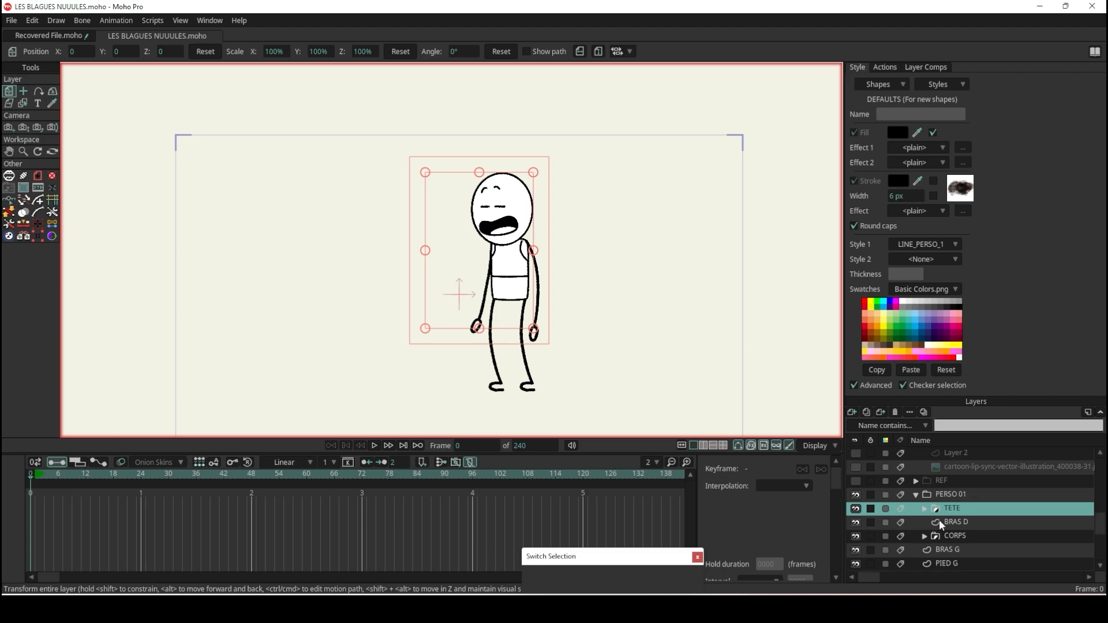
scroll(957, 541, "down", 1)
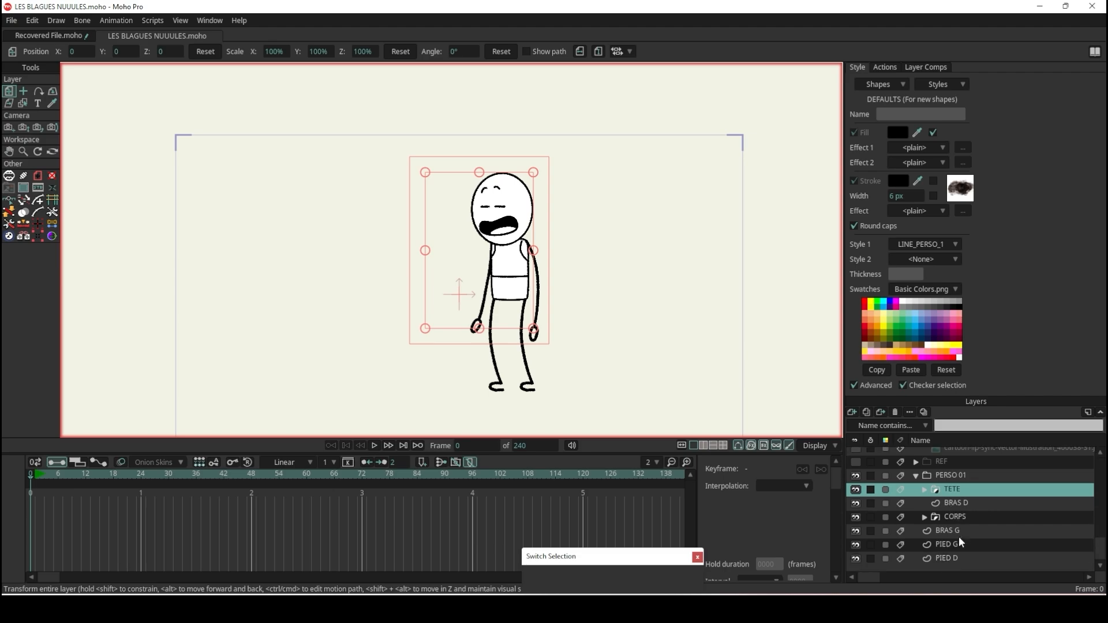
- Move the BRAS G, PIED G and PIED D layers into the PERSO 01 group and collapse it
left_click(919, 474)
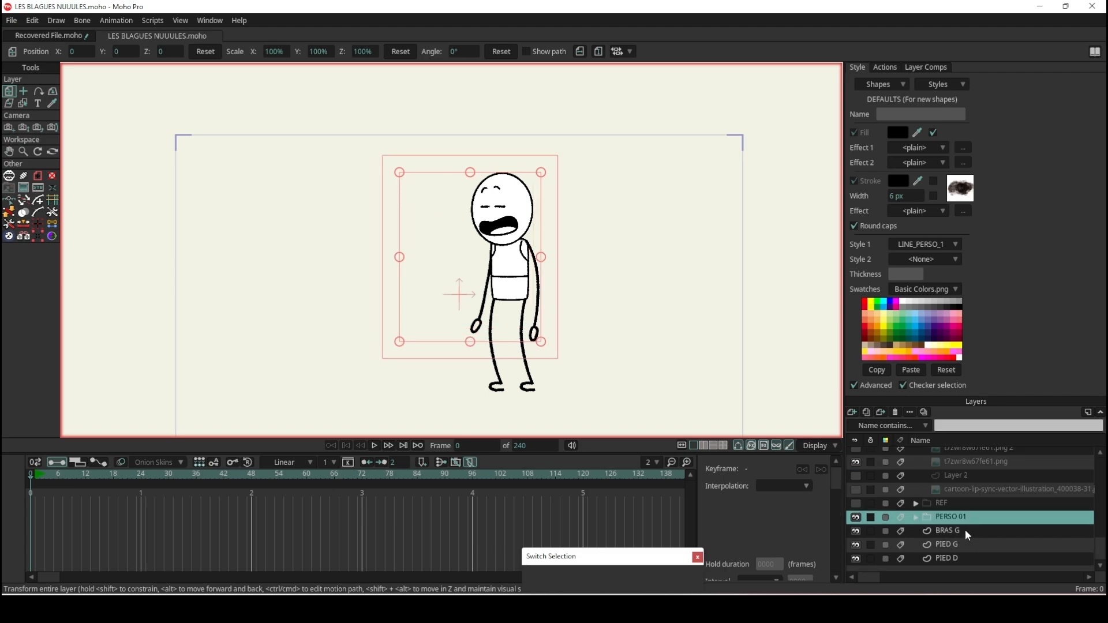
left_click(916, 518)
scroll(955, 541, "down", 2)
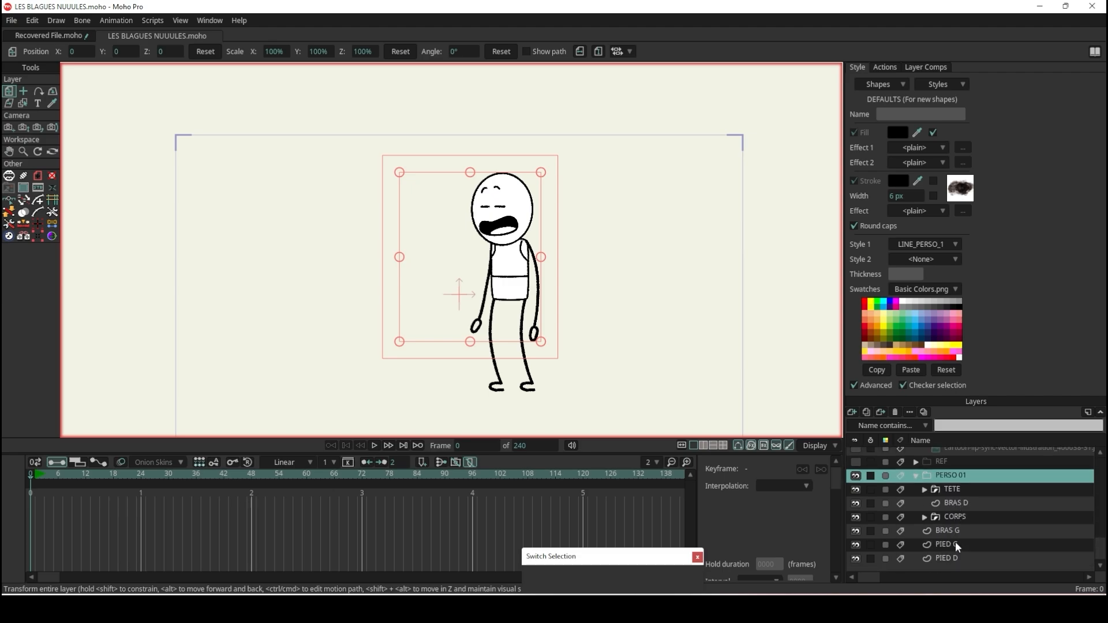
left_click(959, 532)
left_click(959, 554, "shift")
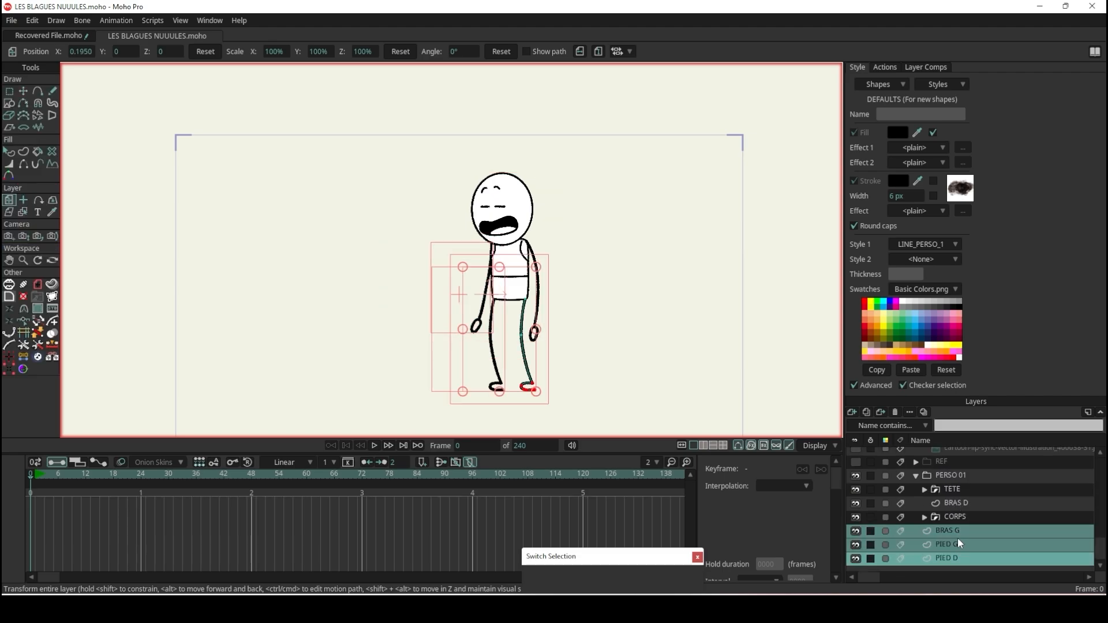
scroll(958, 535, "up", 1)
left_click_drag(957, 544, 955, 543)
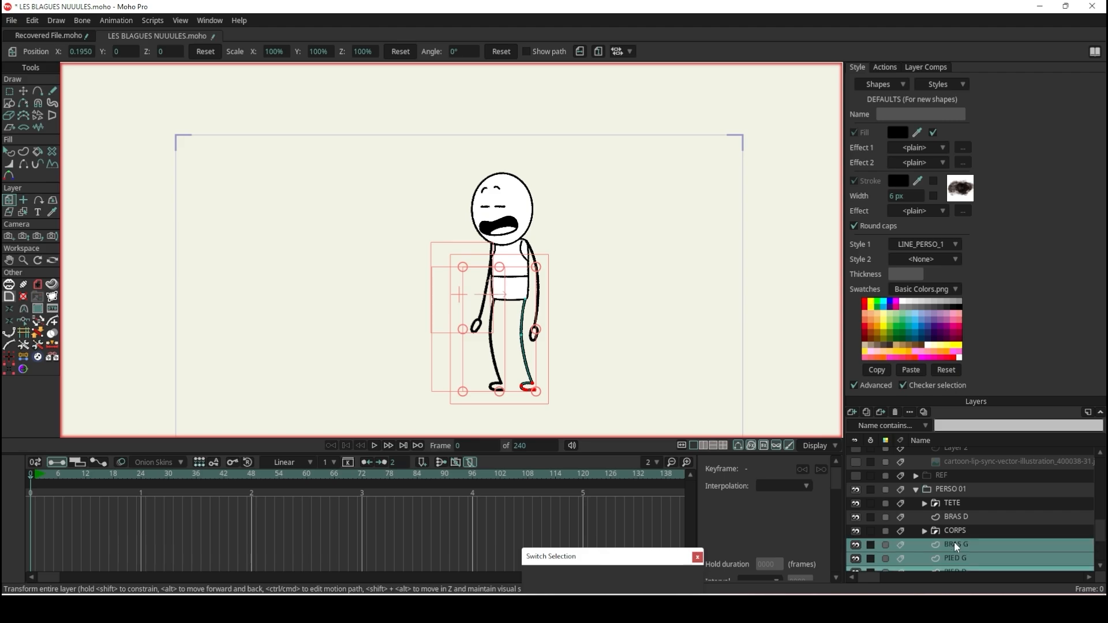
left_click(917, 488)
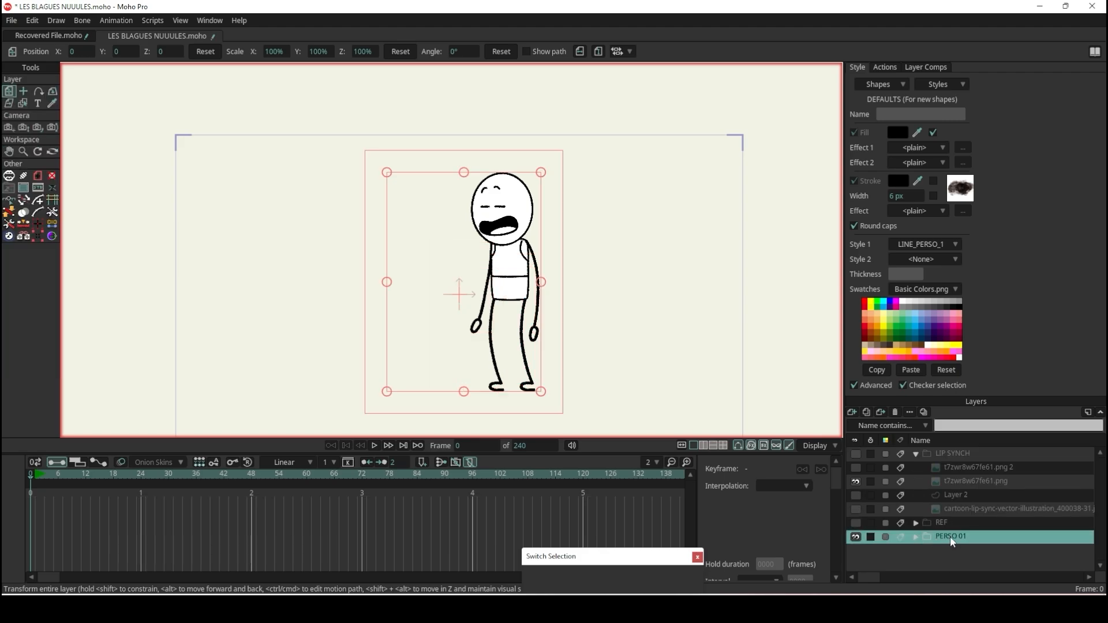
- Create a new group layer holding the PERSO 01 group and name it PERSO 01 as well
left_click(852, 414)
left_click(887, 473)
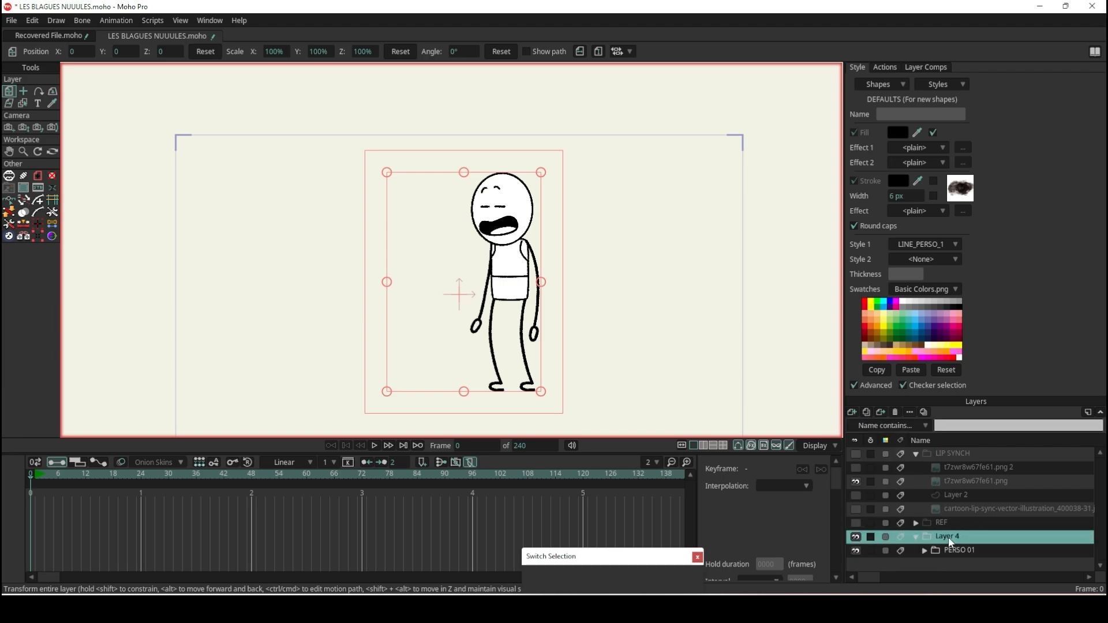
double_click(949, 536)
type("PERSO 01")
key("Return")
- Convert the outer PERSO 01 group to a bone layer and save the file
right_click(952, 537)
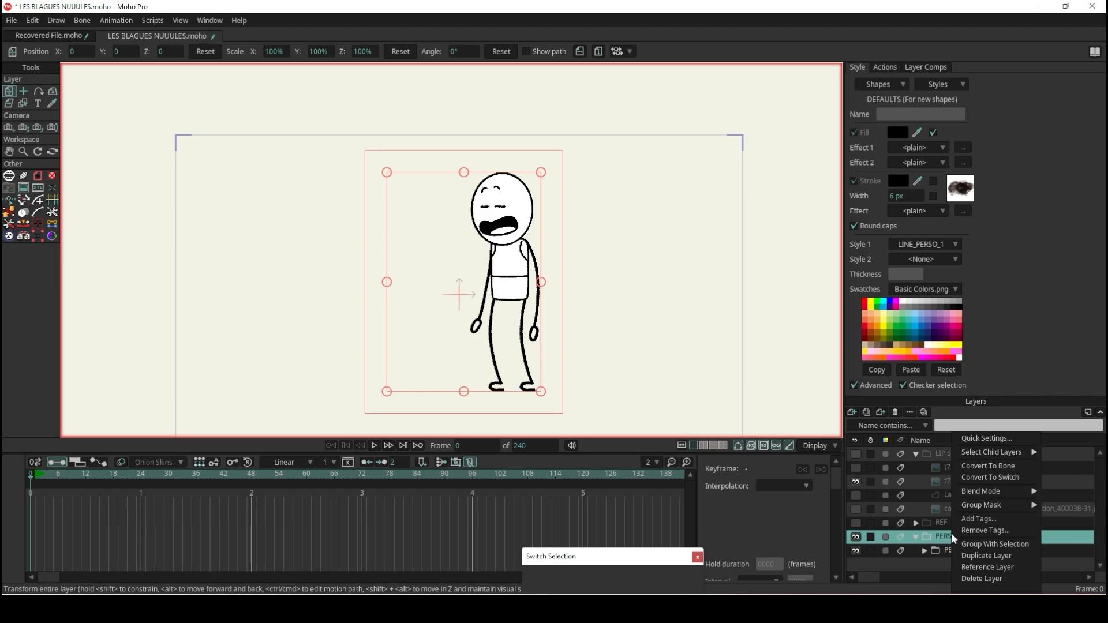
left_click(1009, 465)
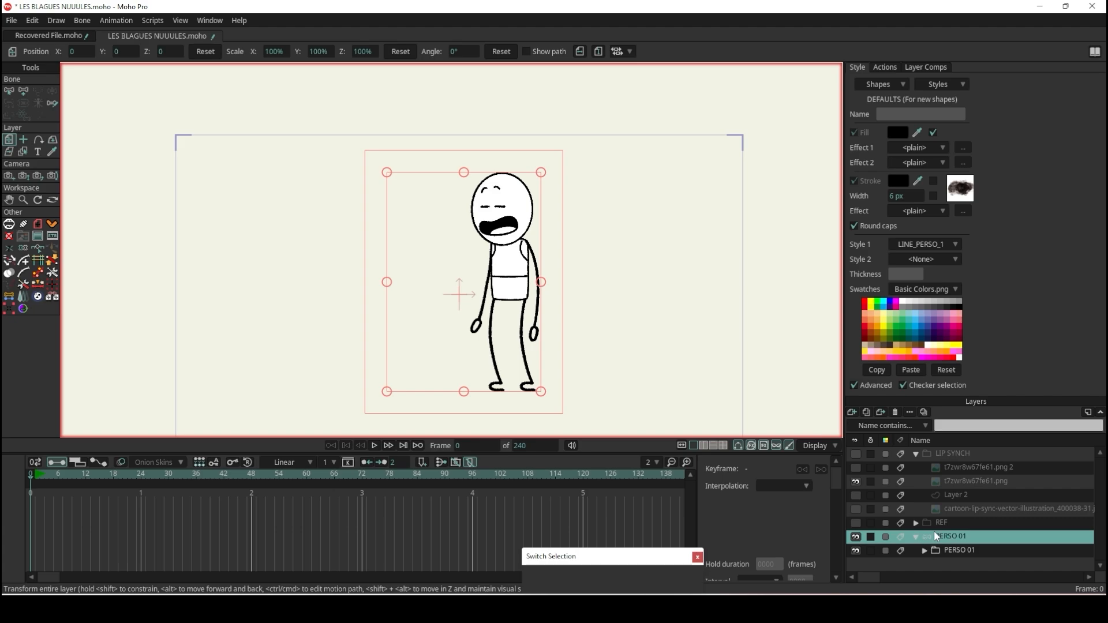
key("ctrl+s")
- Draw a long horizontal root bone from the character's waist and a vertical chain of bones up through the torso and head
scroll(543, 283, "up", 4)
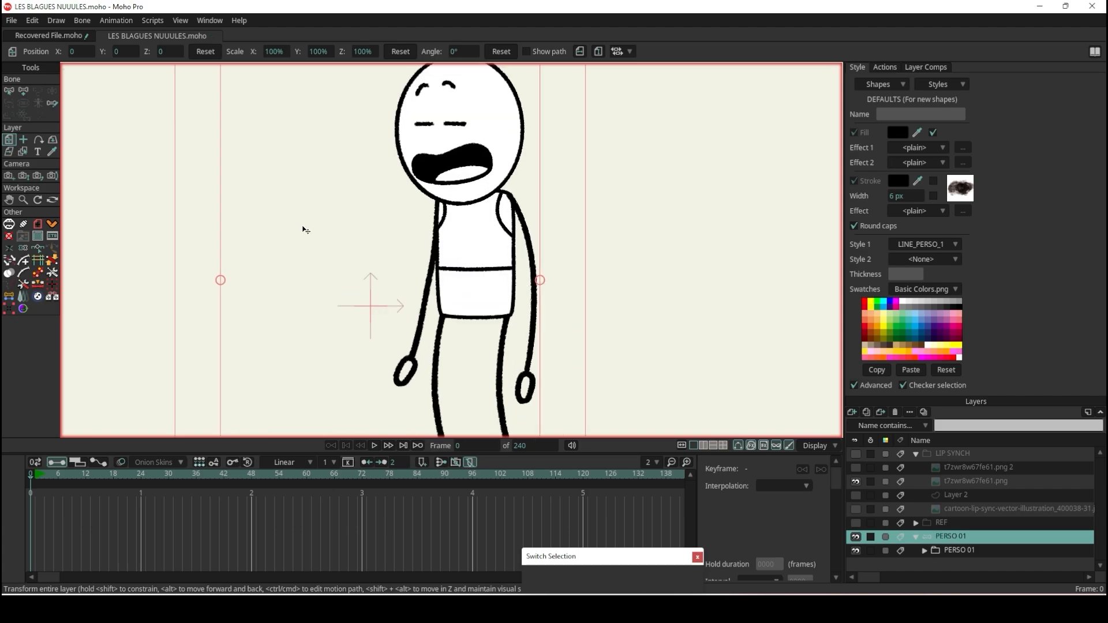
left_click(24, 91)
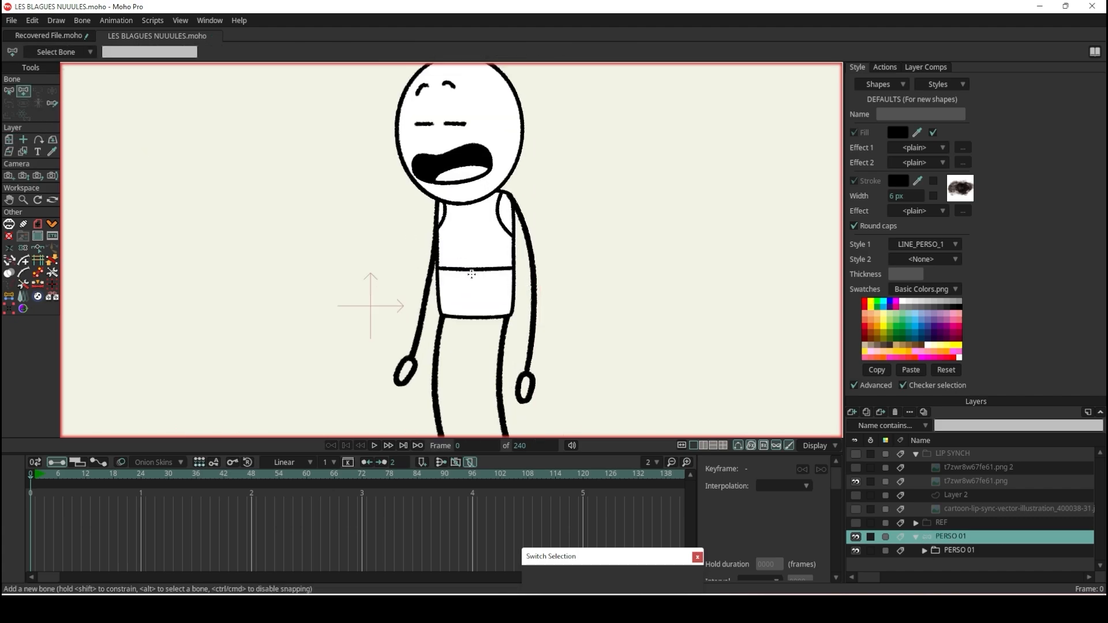
scroll(471, 311, "up", 2)
left_click_drag(456, 252, 641, 243)
left_click_drag(456, 252, 455, 132)
left_click_drag(455, 132, 455, 213)
left_click_drag(453, 224, 448, 93)
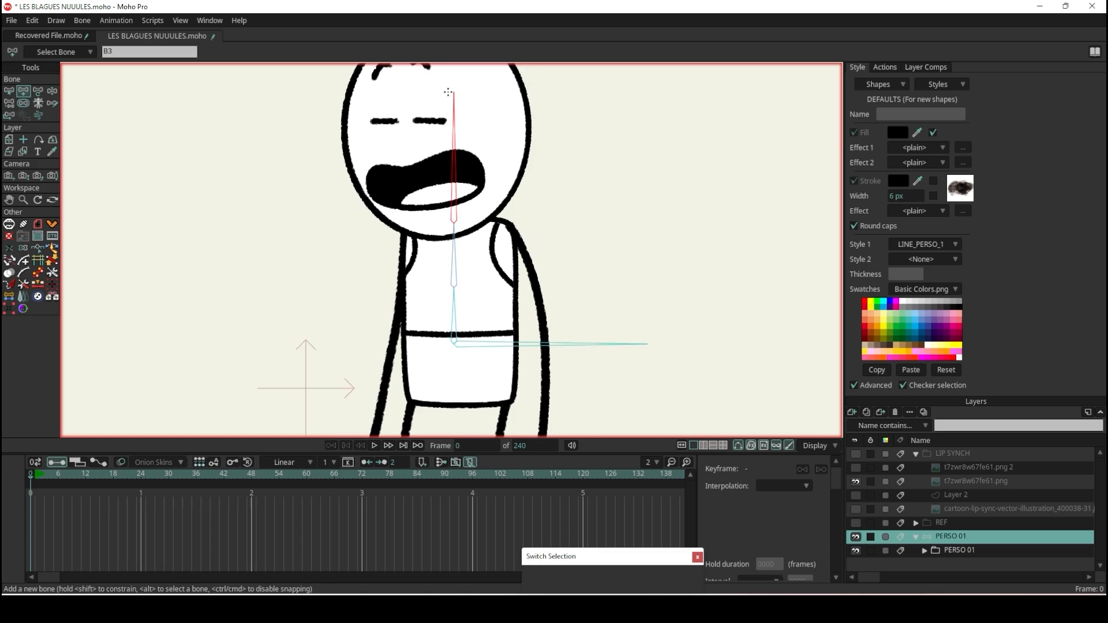
- Add a short pelvis bone pointing down from the waist, parented to the horizontal root bone
scroll(483, 292, "down", 5)
scroll(474, 275, "up", 5)
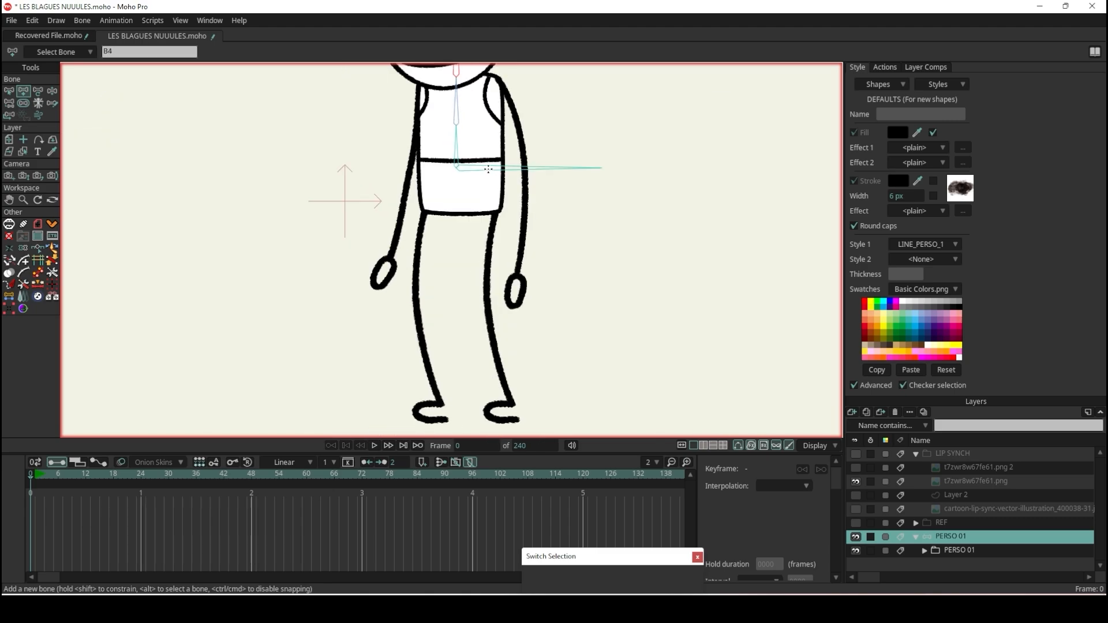
left_click_drag(456, 168, 456, 196)
left_click(483, 169)
left_click(456, 184)
- Create a thigh bone on the PIED G leg with Set One Bone, running from the hip point to the knee point
scroll(465, 222, "down", 6)
scroll(467, 240, "up", 6)
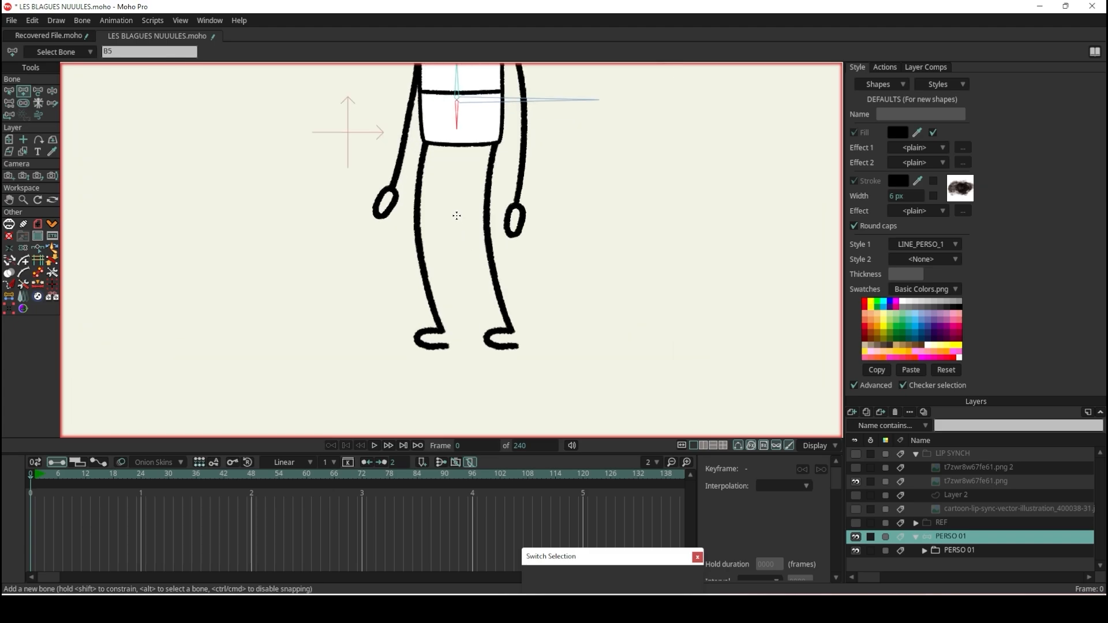
scroll(431, 154, "up", 3)
right_click(412, 191, "alt")
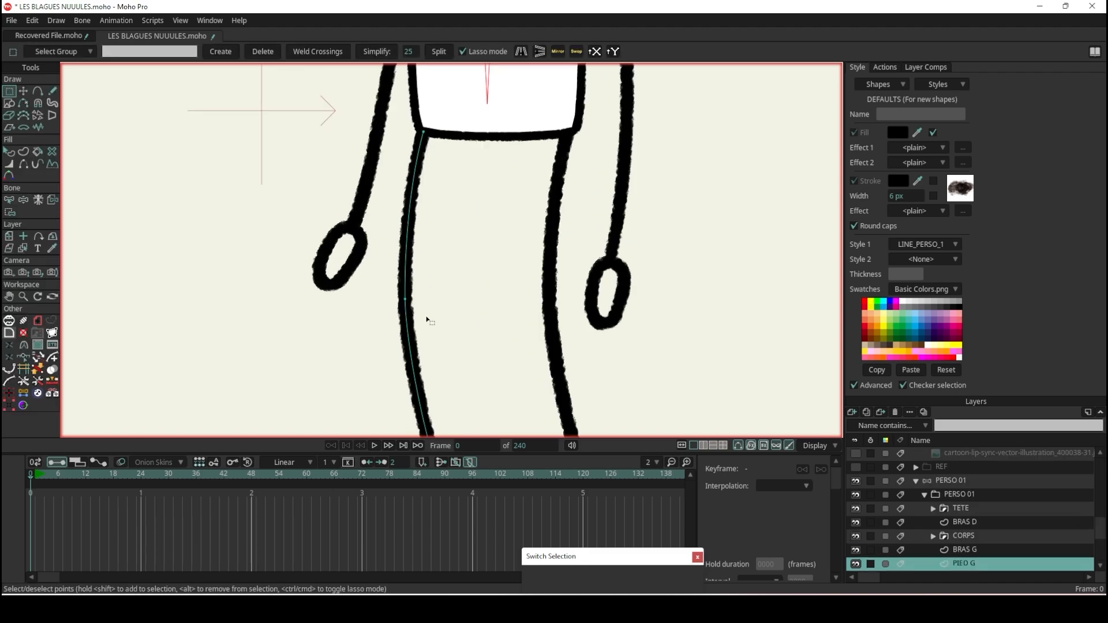
scroll(402, 282, "down", 2)
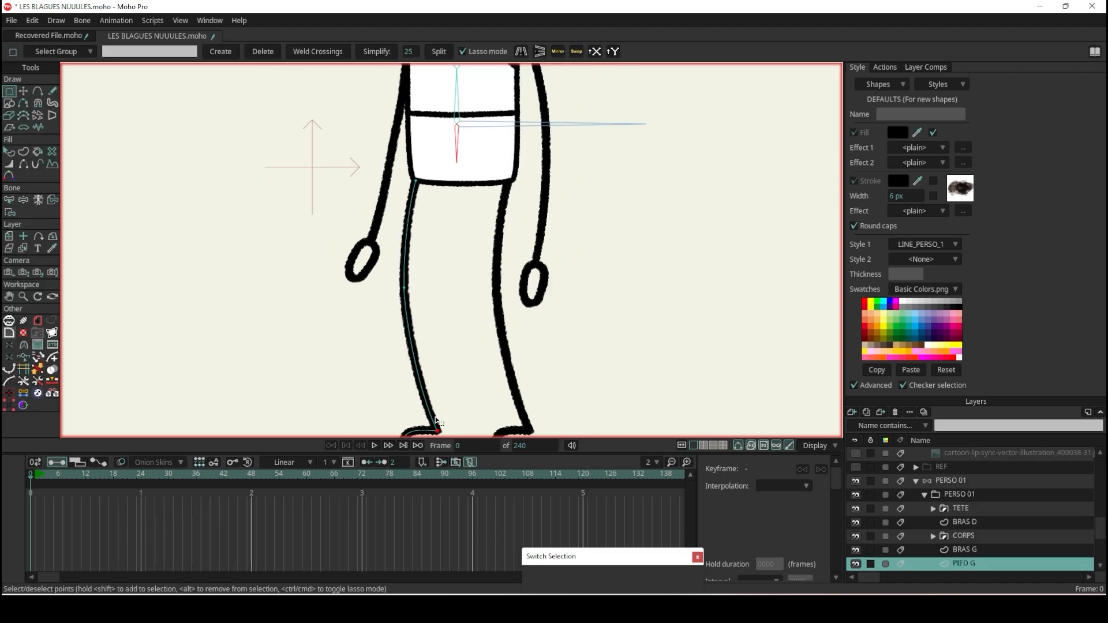
scroll(428, 233, "up", 2)
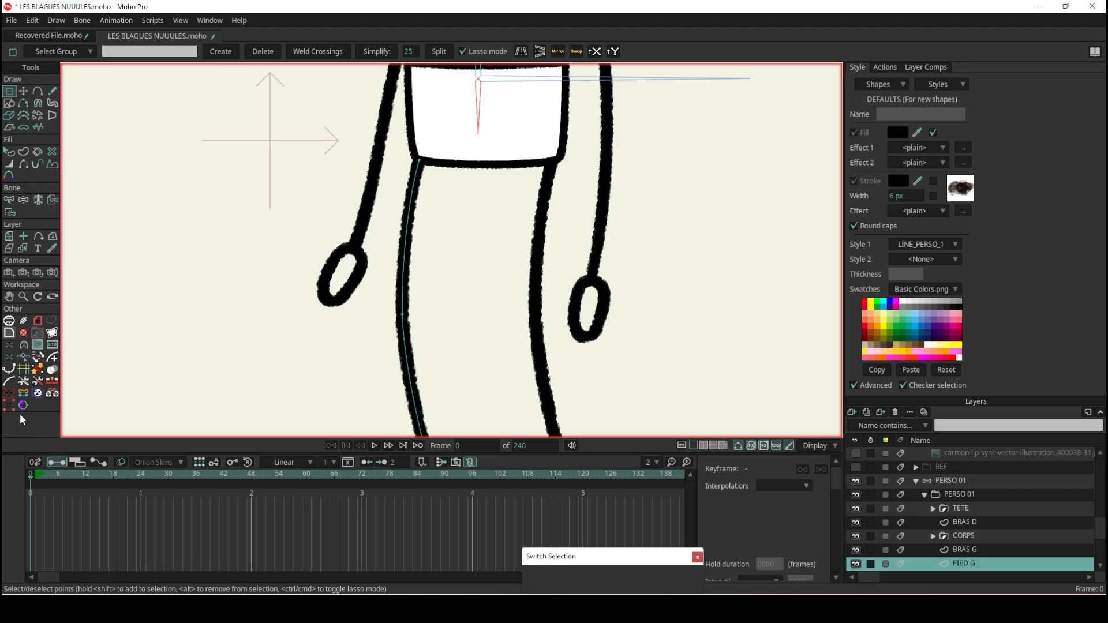
left_click(24, 395)
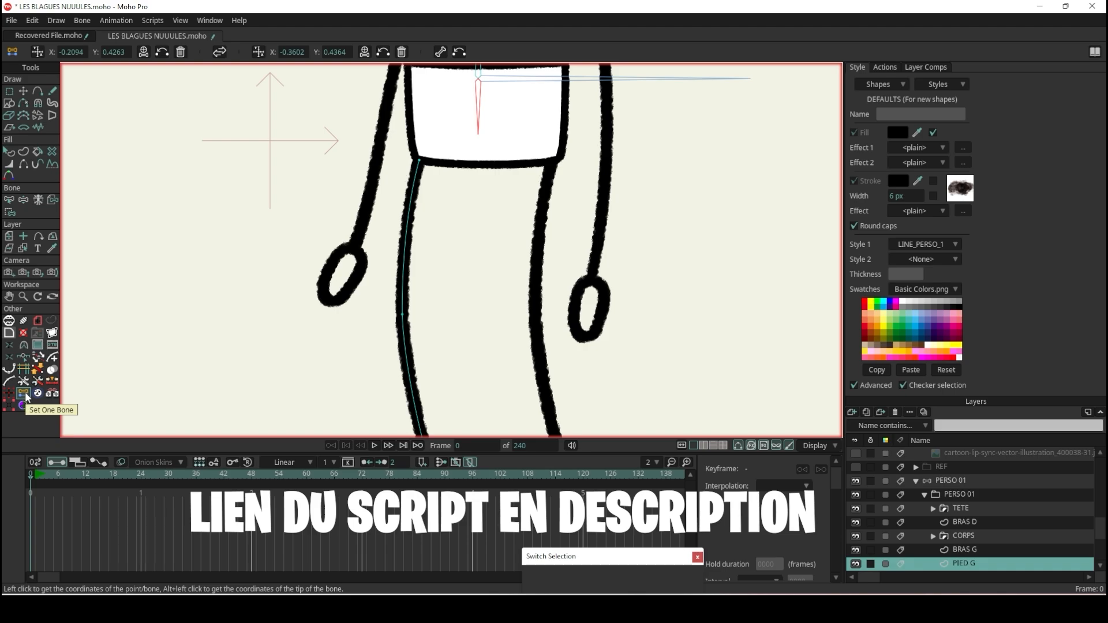
left_click(420, 160)
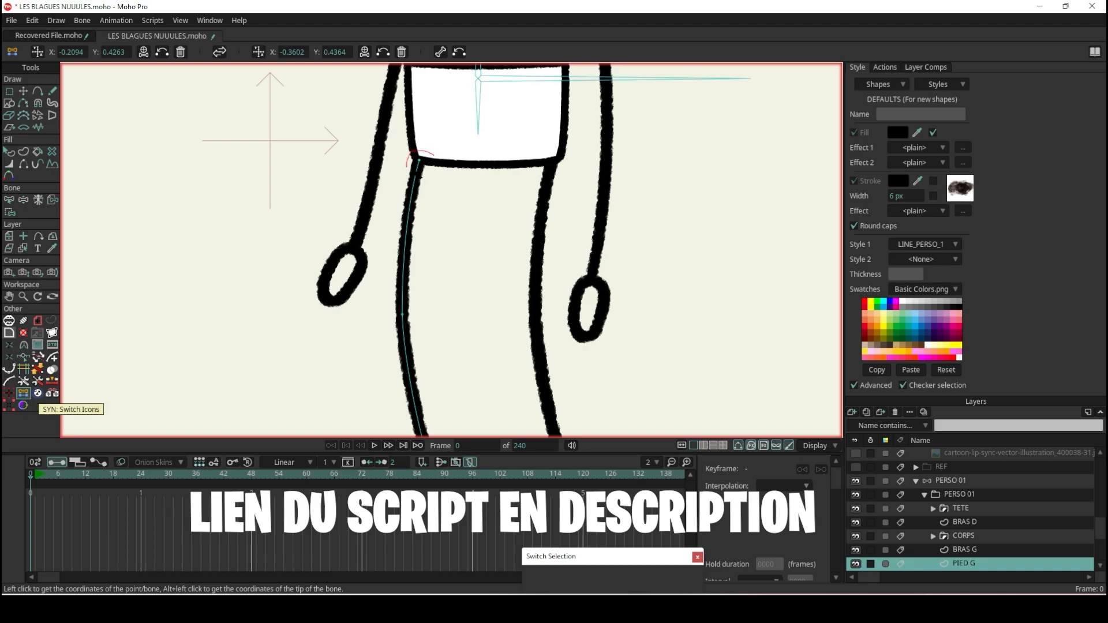
left_click(37, 53)
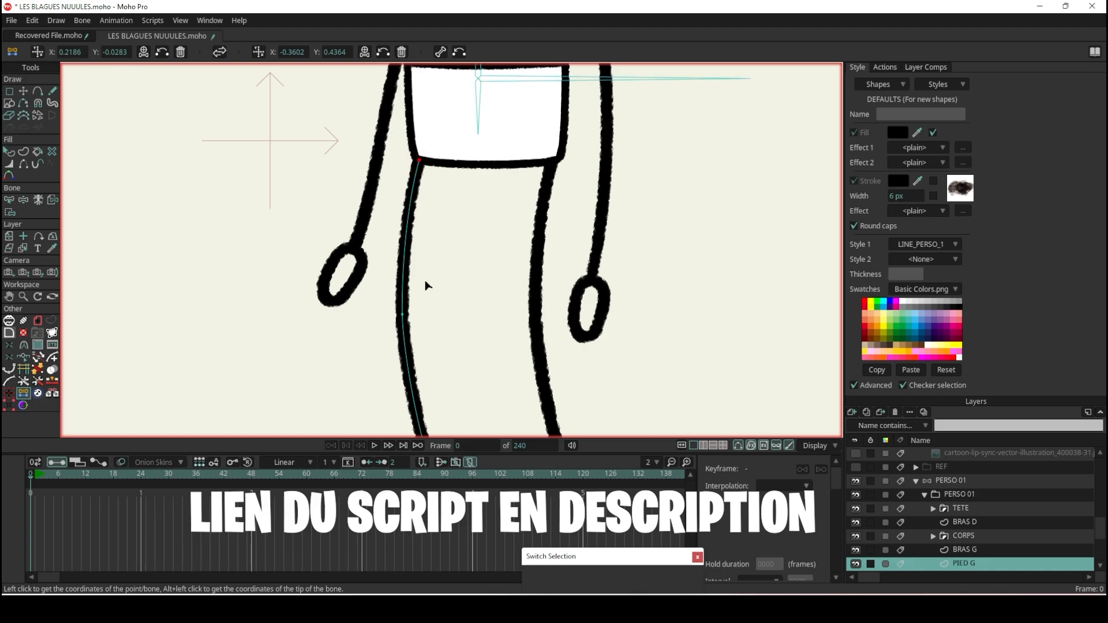
left_click(402, 314)
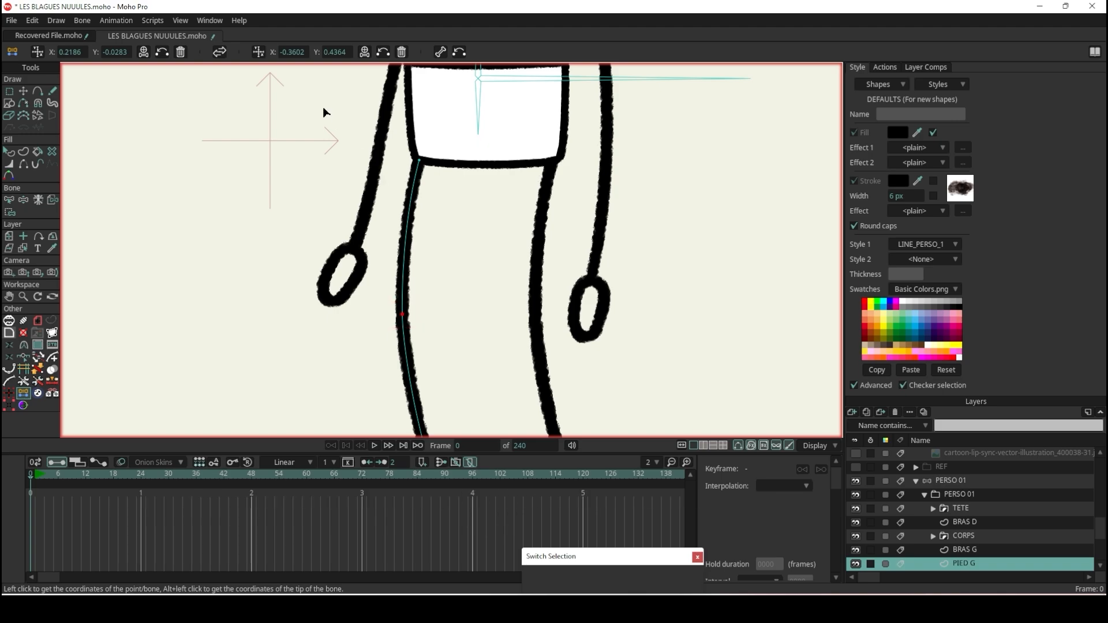
left_click(259, 53)
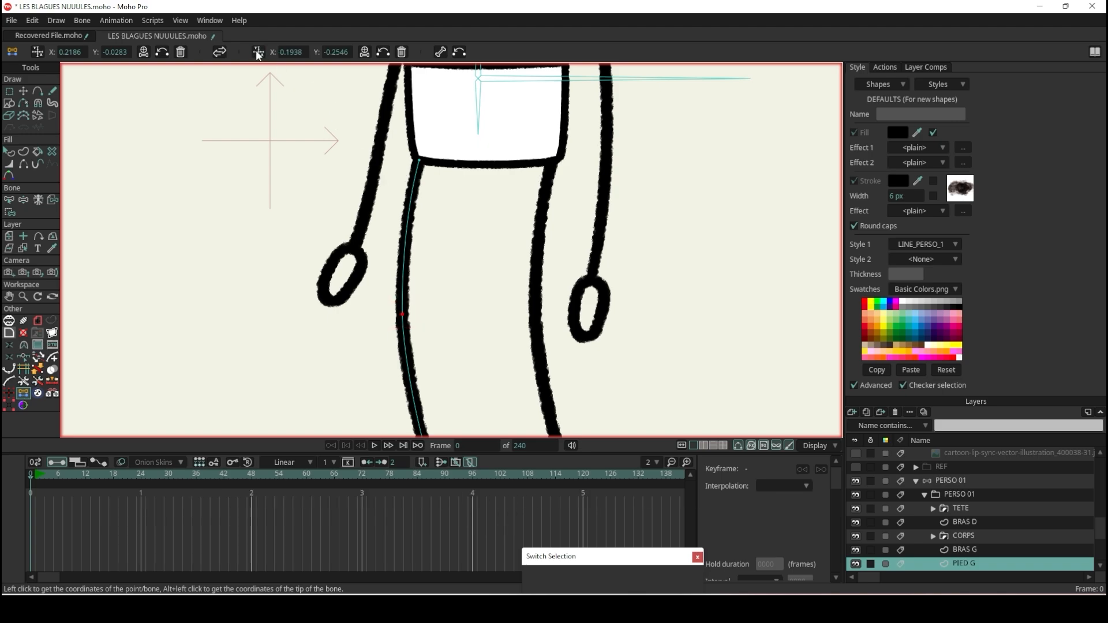
left_click(441, 52)
- Create a shin bone on the same leg with Set One Bone, reusing the knee as its base and the ankle as its tip
scroll(479, 322, "down", 6)
scroll(473, 306, "up", 2)
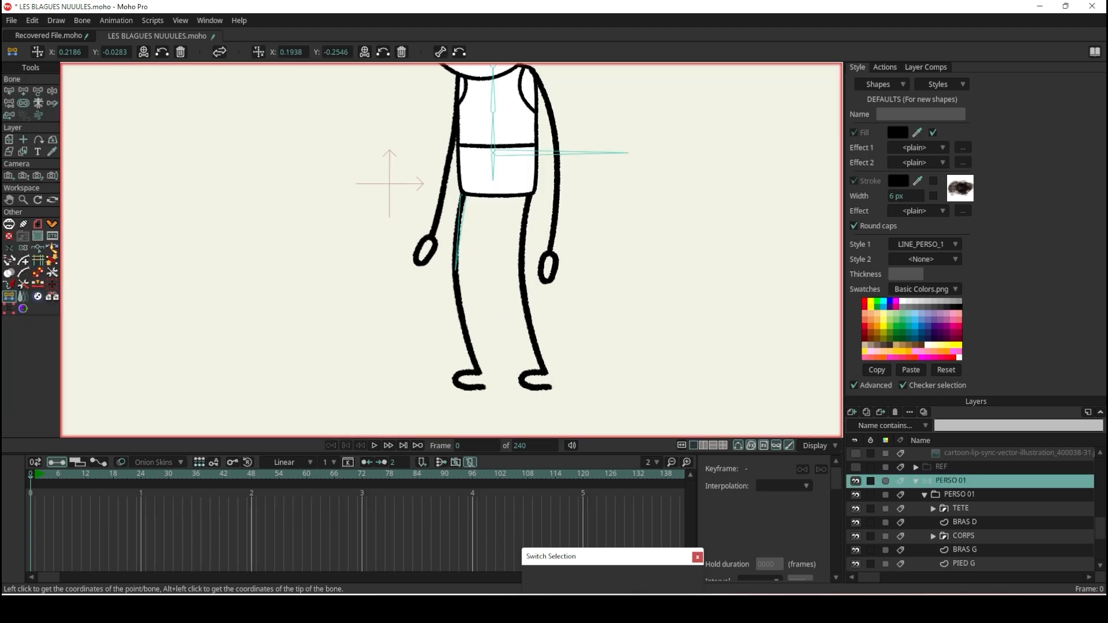
scroll(499, 415, "down", 2)
scroll(455, 215, "up", 5)
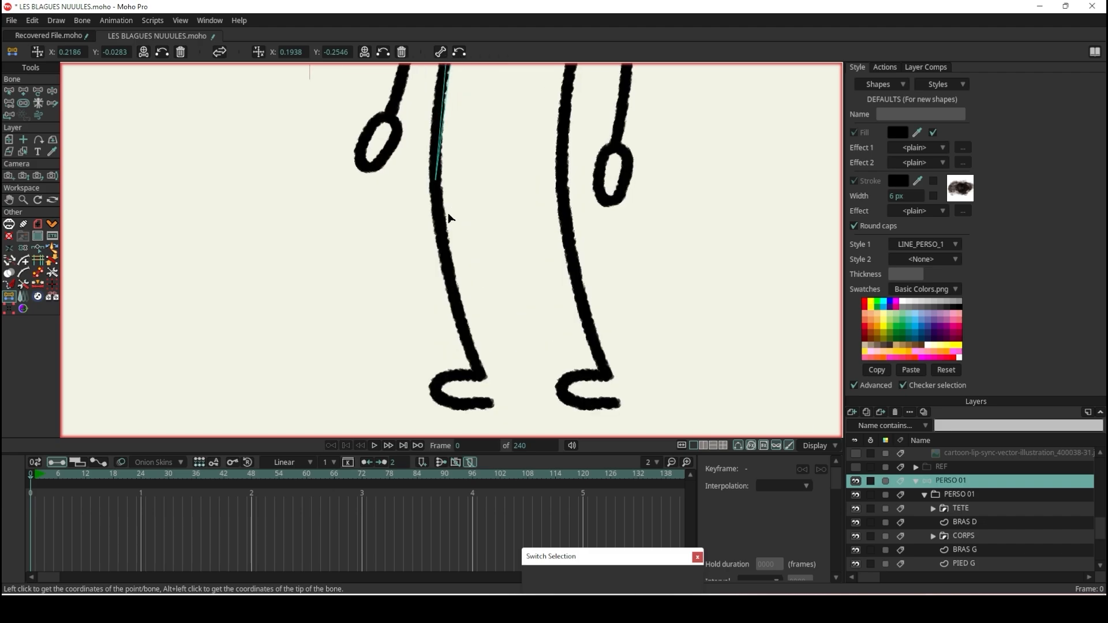
left_click(220, 52)
scroll(518, 421, "up", 2)
left_click(477, 367, "ctrl+alt")
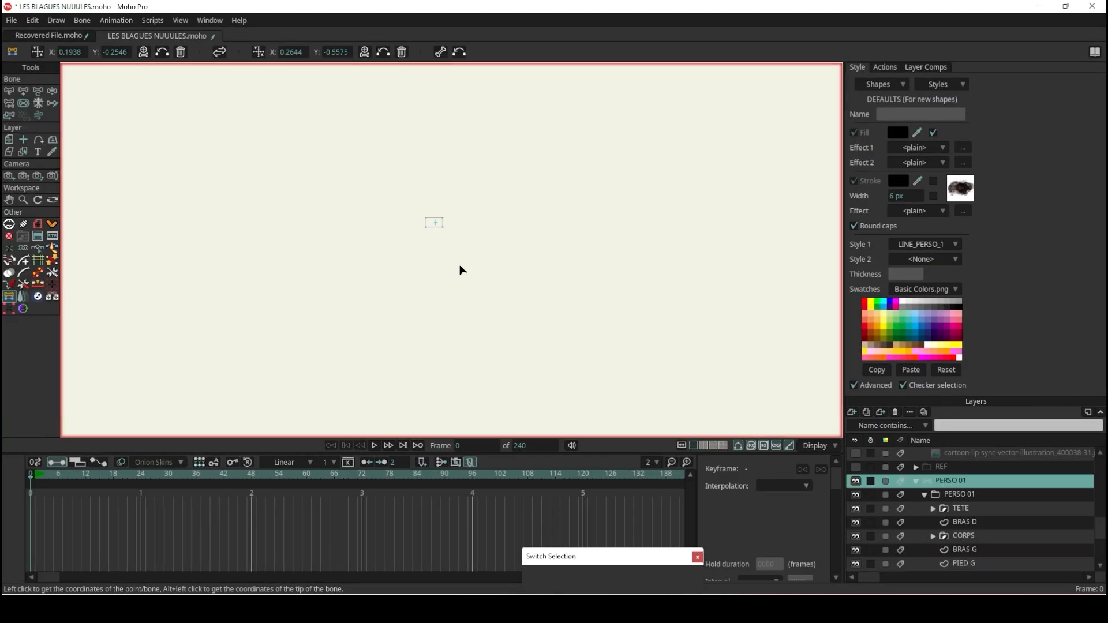
scroll(436, 225, "up", 20)
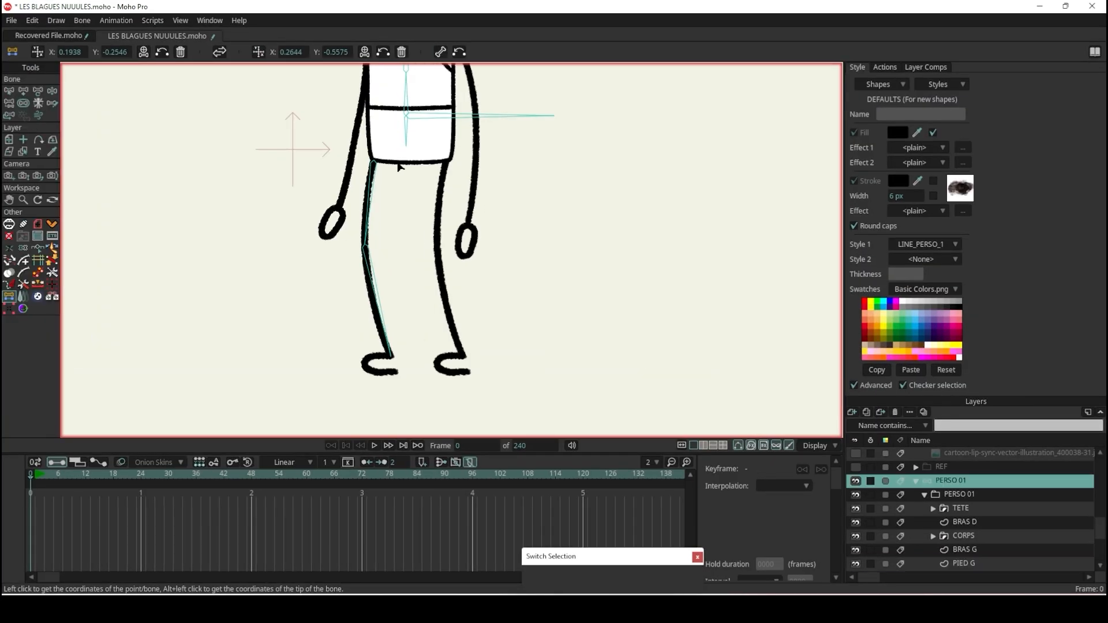
- Add a short ankle bone below the shin bone and a horizontal foot bone from it to the front of the foot
scroll(392, 361, "up", 4)
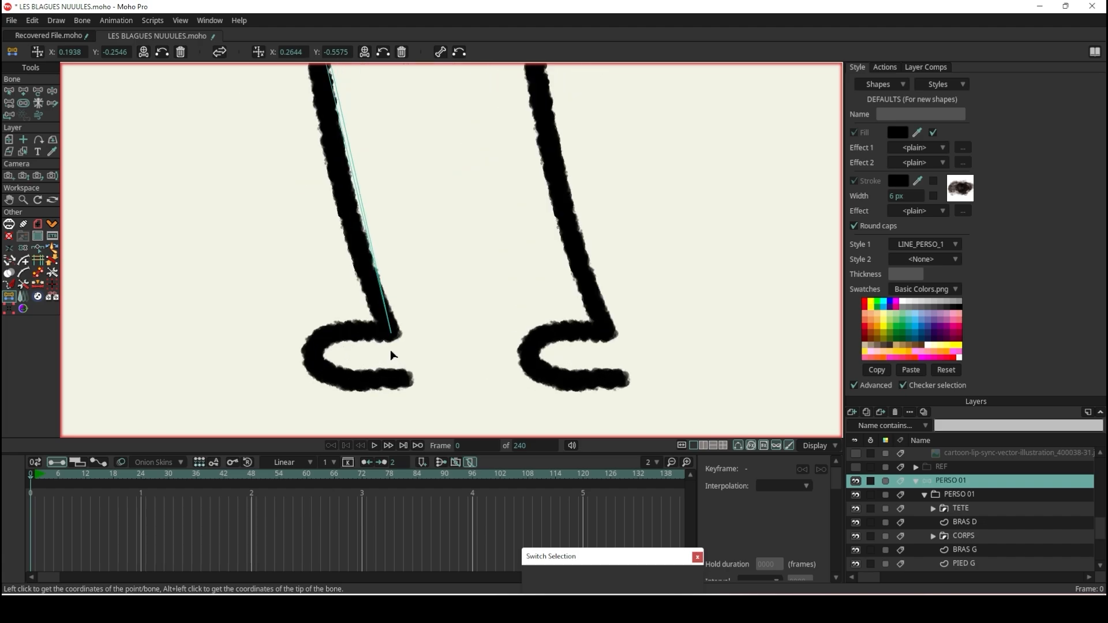
left_click(9, 90)
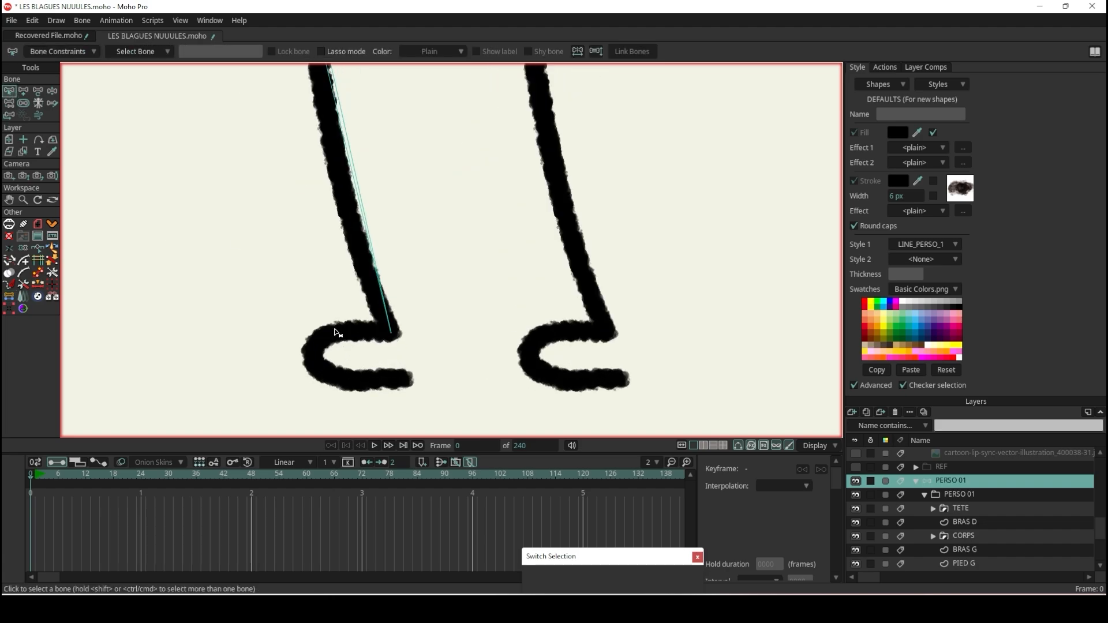
left_click(390, 316)
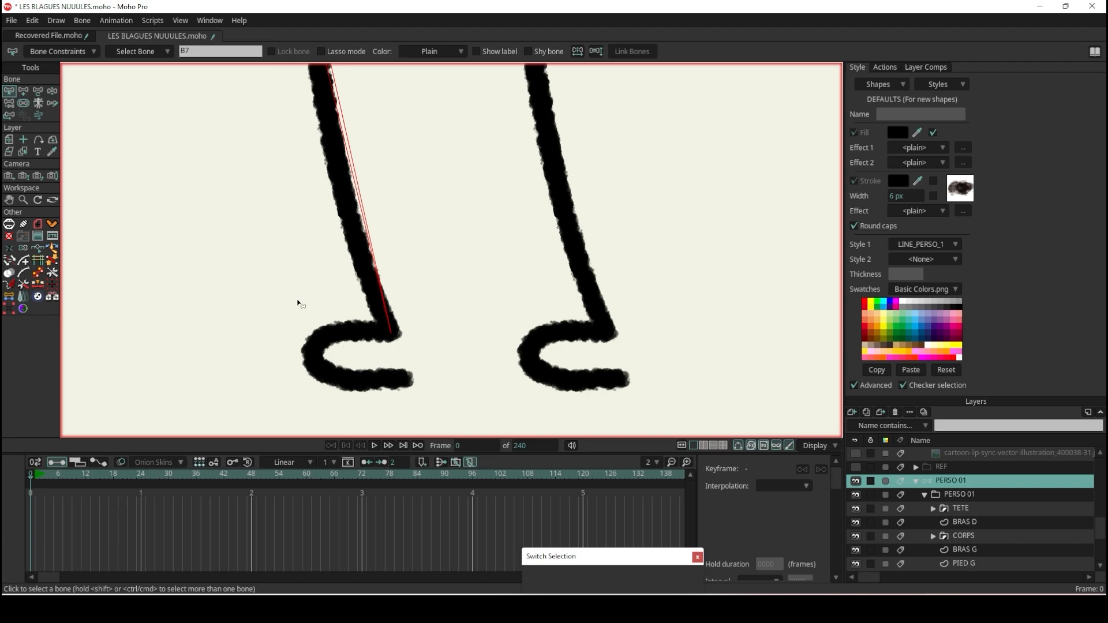
left_click(23, 92)
left_click(392, 334)
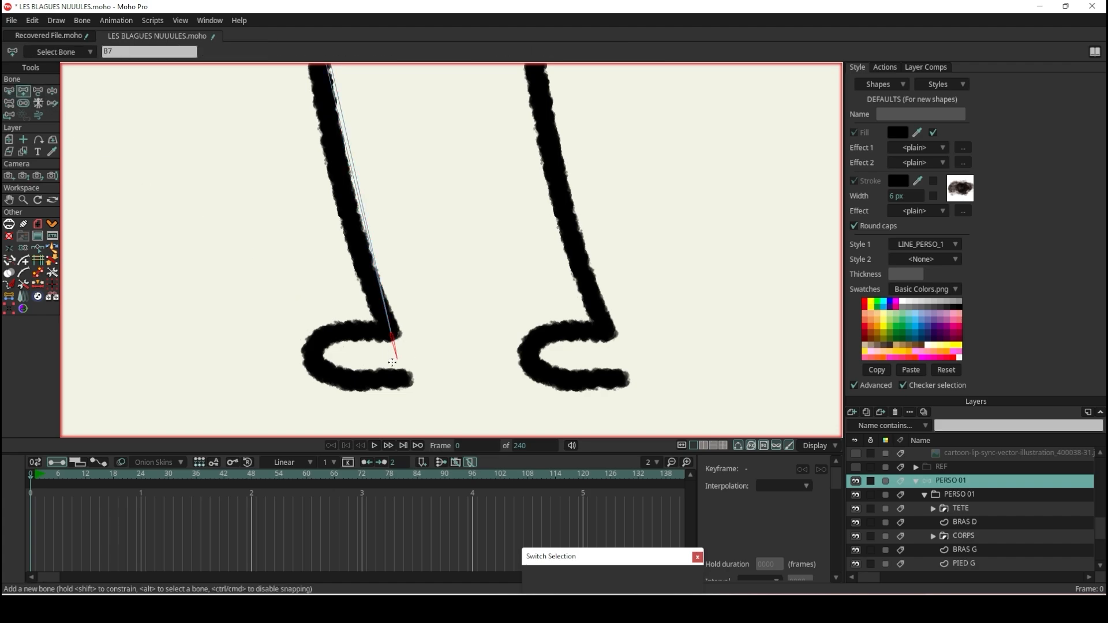
mouse_move(396, 379)
left_mouse_down()
mouse_move(399, 389)
mouse_move(397, 366)
left_mouse_up()
left_click_drag(396, 350, 303, 354)
scroll(469, 330, "down", 6)
scroll(494, 263, "up", 3)
scroll(491, 248, "down", 3)
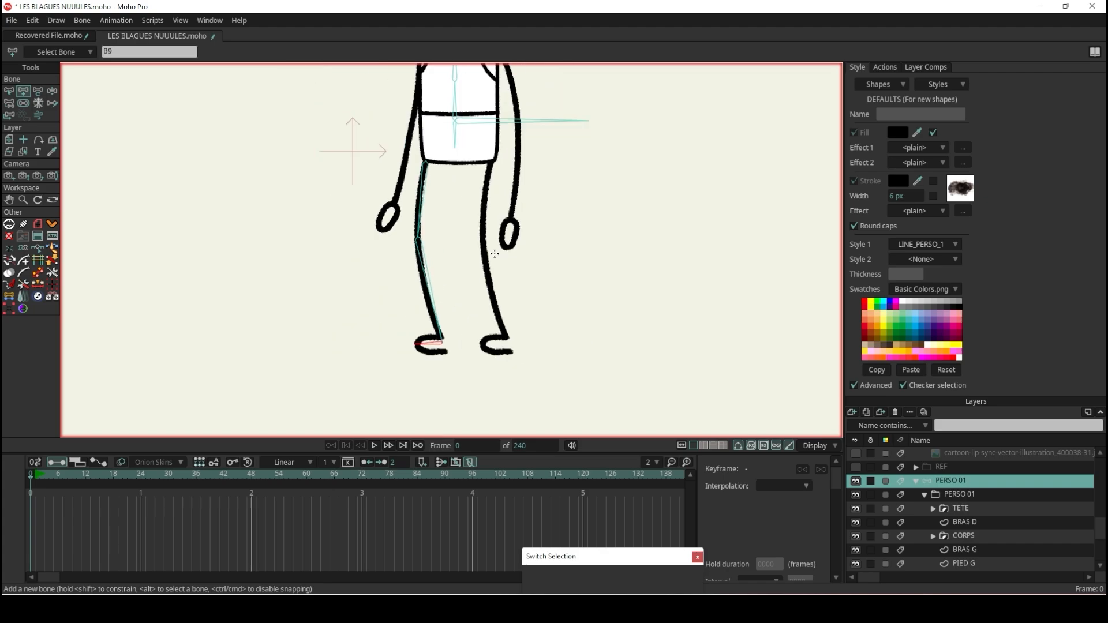
- Create a thigh bone on the PIED D leg with Set One Bone, running from the hip point to the knee point
scroll(499, 168, "up", 8)
right_click(458, 253, "alt")
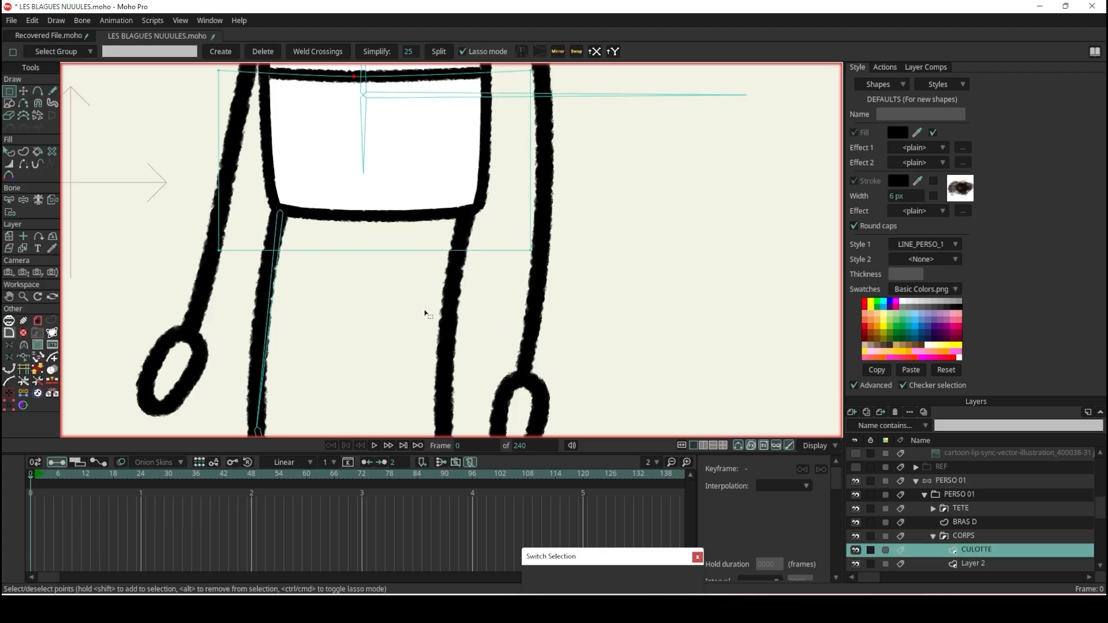
right_click(451, 310, "alt")
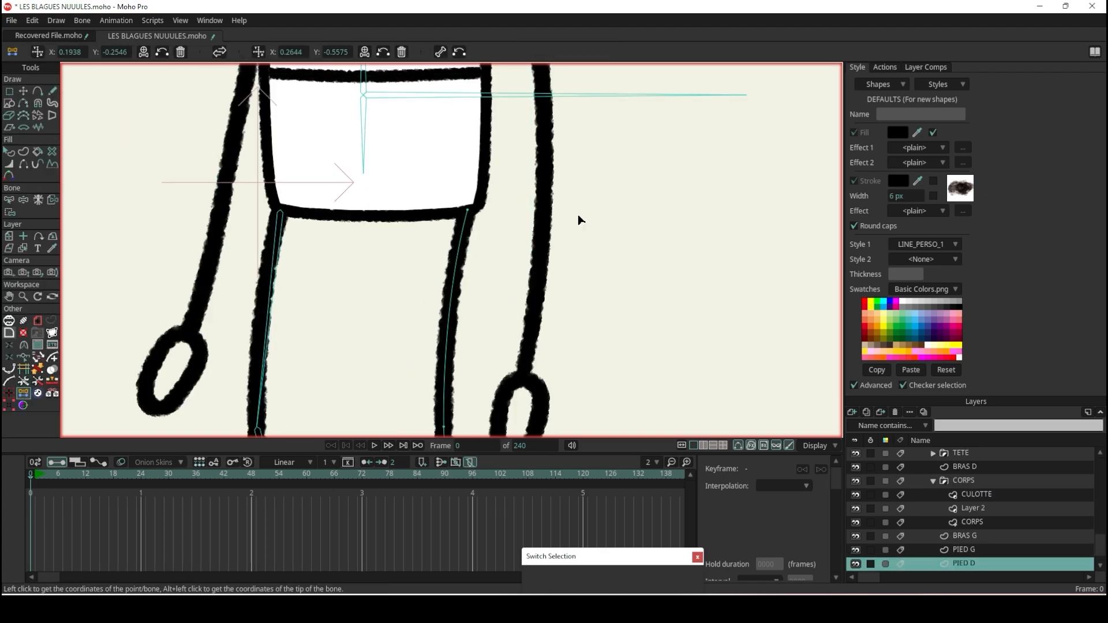
left_click_drag(453, 202, 456, 198)
left_click(36, 52)
scroll(300, 150, "down", 3)
scroll(374, 277, "up", 3)
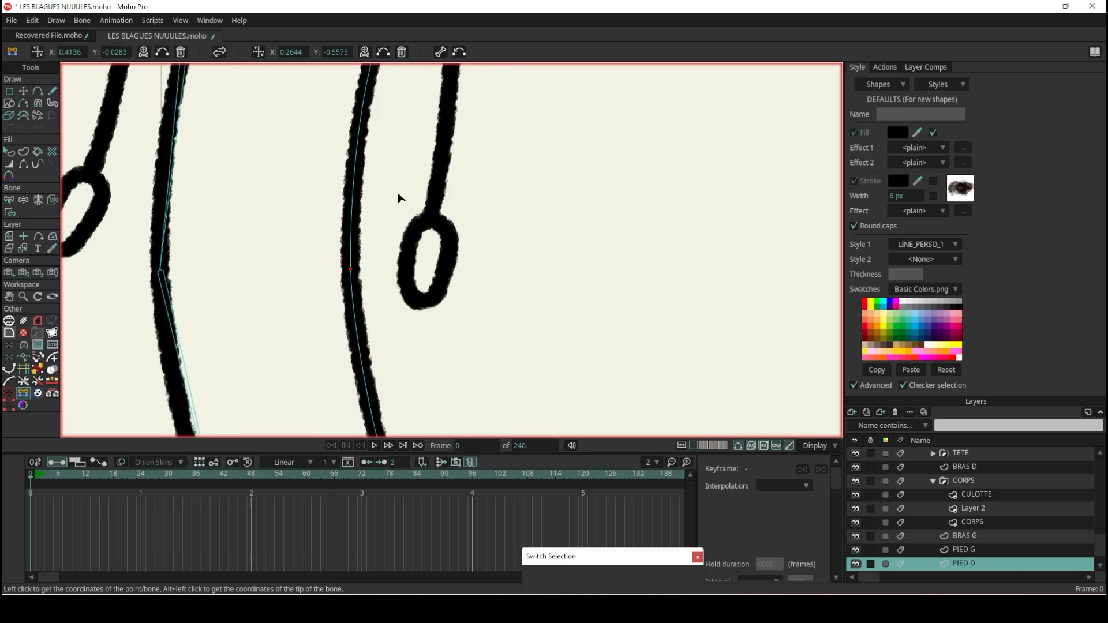
left_click(441, 52)
scroll(404, 197, "down", 2)
- Create the PIED D shin bone with Set One Bone, reusing the knee as its base and the ankle point as its tip
left_click(219, 51)
scroll(328, 135, "down", 3)
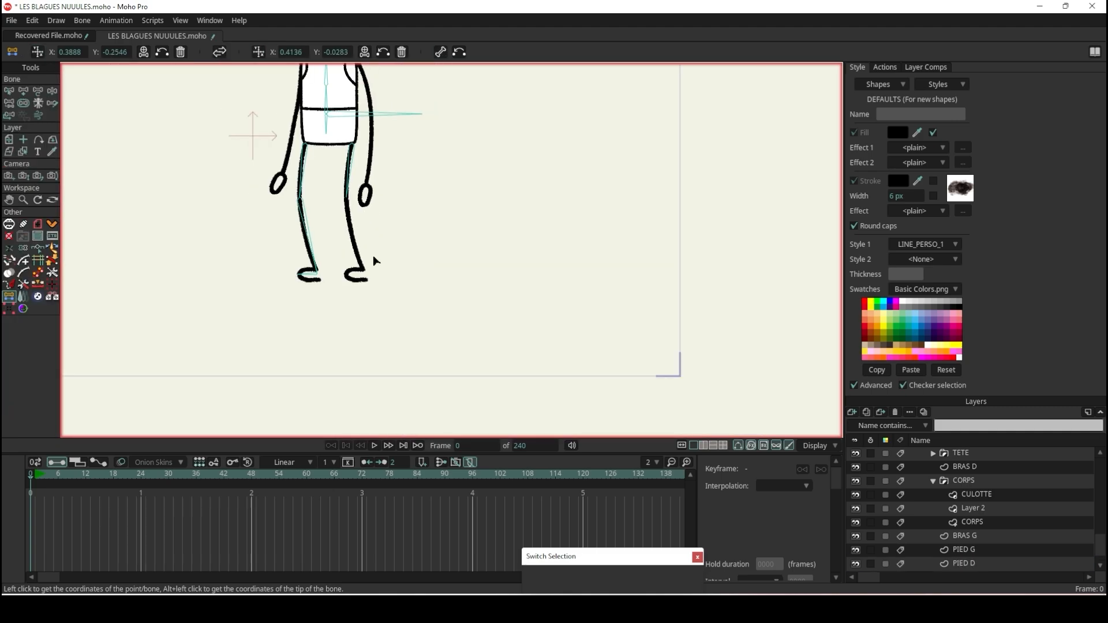
scroll(370, 256, "up", 6)
right_click(350, 275, "alt")
left_click(259, 51)
left_click(440, 51)
- Save the file and add a horizontal foot bone from the PIED D ankle to the front of the foot
scroll(431, 190, "down", 8)
scroll(404, 202, "up", 5)
scroll(356, 163, "up", 4)
scroll(373, 267, "down", 3)
scroll(366, 341, "up", 7)
left_click(8, 91)
key("ctrl+s")
left_click(362, 276)
left_click(23, 90)
scroll(372, 346, "up", 4)
mouse_move(406, 288)
left_mouse_down()
mouse_move(416, 317)
mouse_move(282, 318)
left_mouse_up()
- Create an upper arm bone on BRAS D with Set One Bone, running from the shoulder point to the elbow point
scroll(347, 277, "down", 6)
scroll(428, 248, "up", 4)
scroll(429, 248, "up", 5)
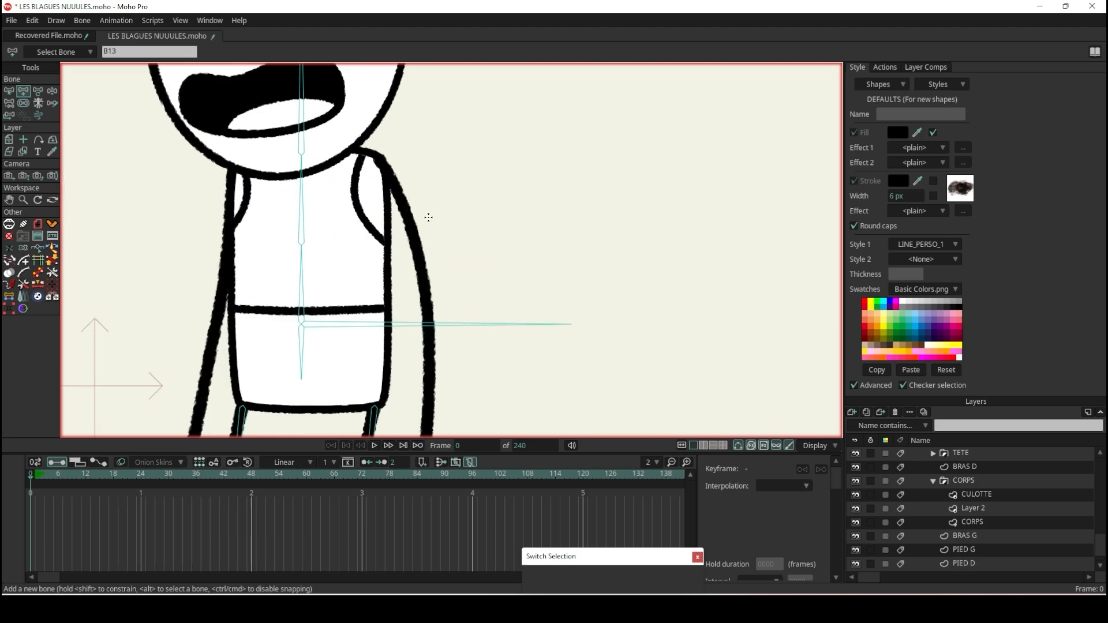
right_click(390, 189, "alt")
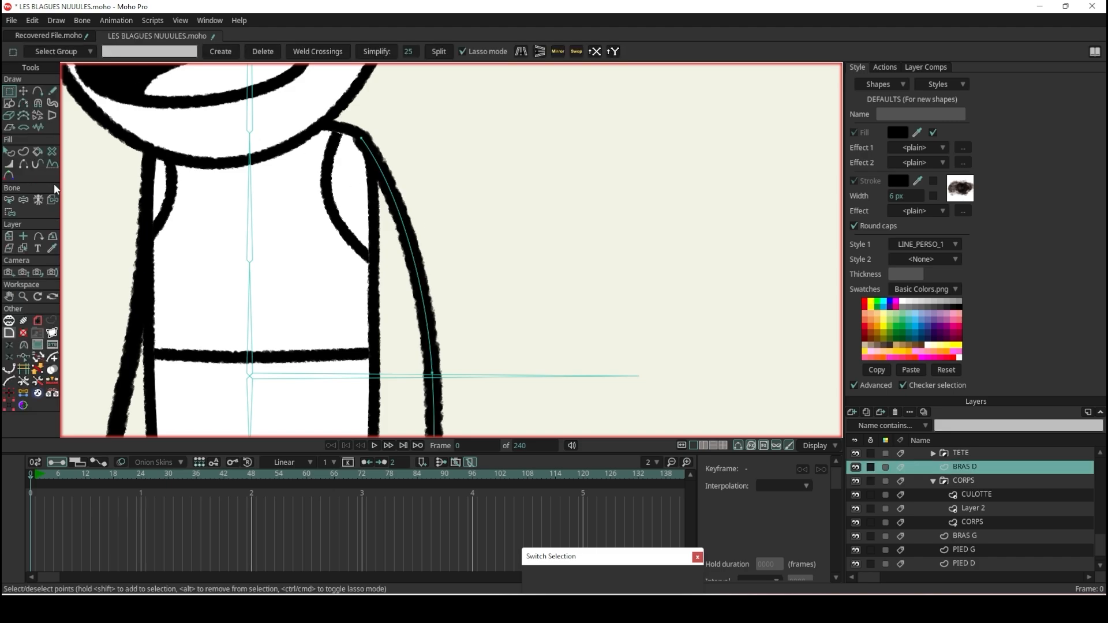
scroll(437, 272, "down", 6)
scroll(431, 254, "up", 5)
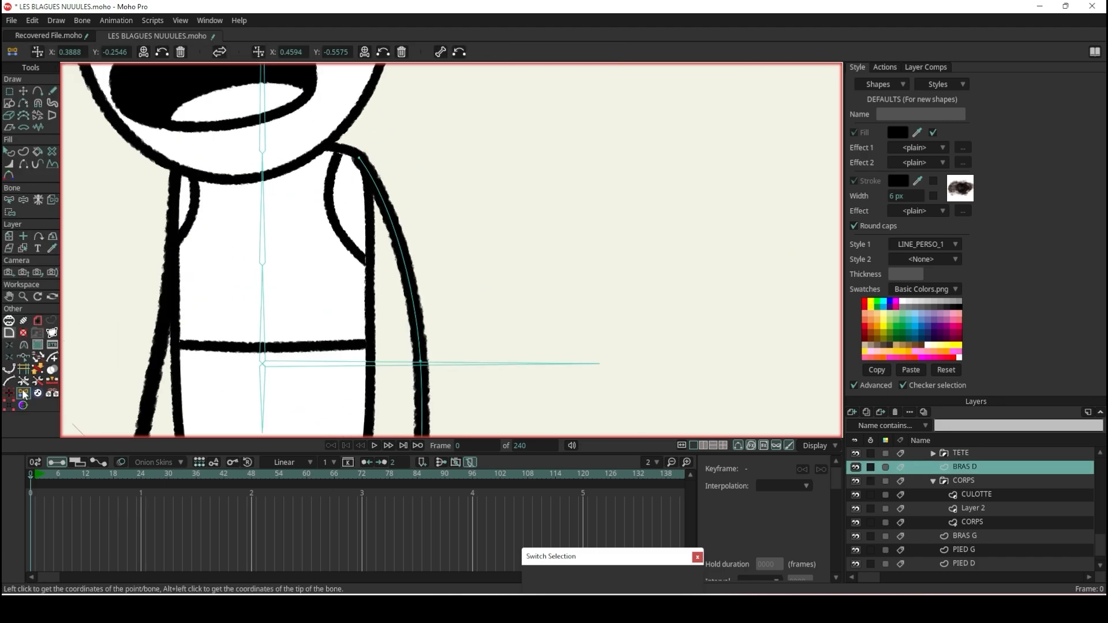
left_click(23, 393)
scroll(396, 157, "up", 3)
left_click(301, 152)
left_click(37, 52)
scroll(390, 184, "down", 4)
scroll(404, 366, "up", 2)
left_click_drag(403, 366, 399, 280)
left_click(378, 349)
left_click(258, 52)
left_click(440, 51)
- Move the end point of the BRAS D arm line onto its hand outline and create the forearm bone from elbow to wrist with Set One Bone
scroll(426, 214, "down", 8)
left_click(222, 52)
scroll(437, 298, "up", 4)
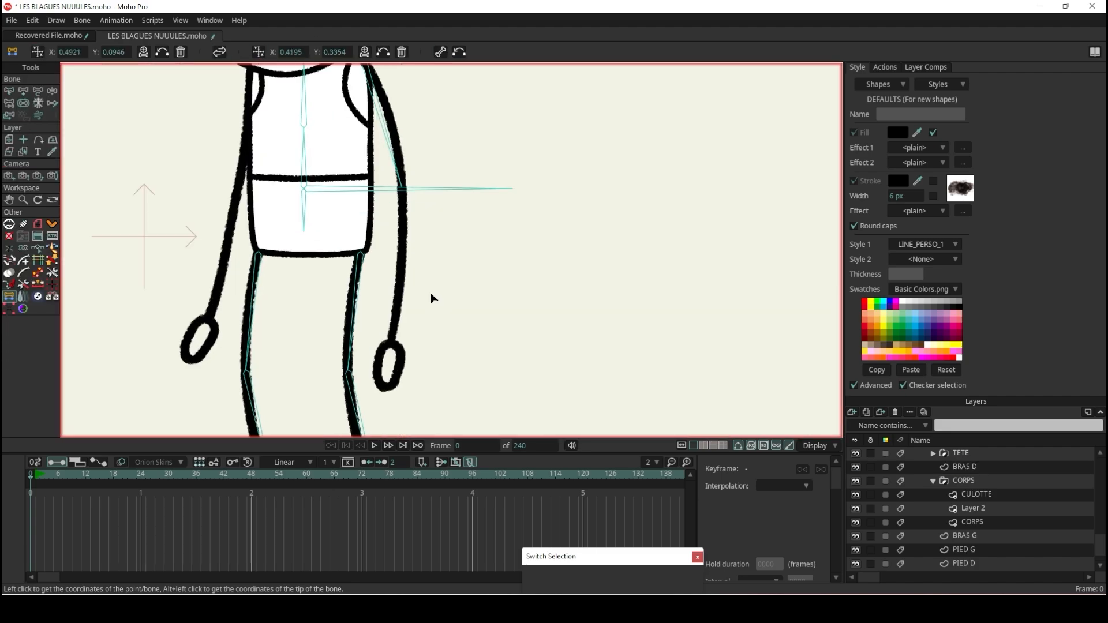
right_click(392, 333, "alt")
scroll(391, 379, "up", 5)
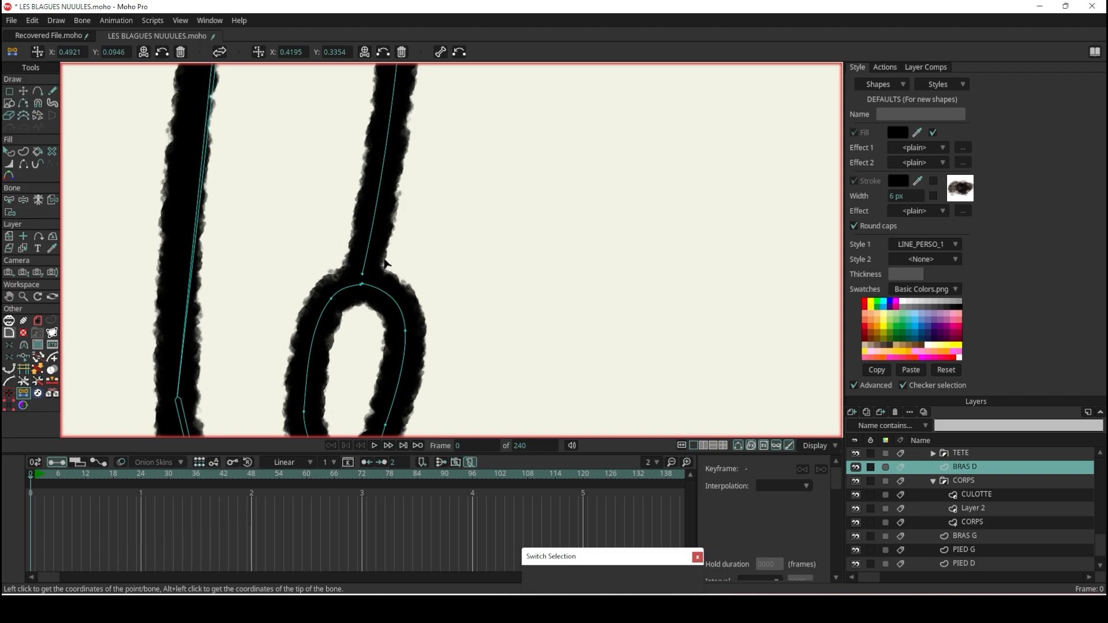
left_click(23, 91)
left_click_drag(344, 266, 343, 281)
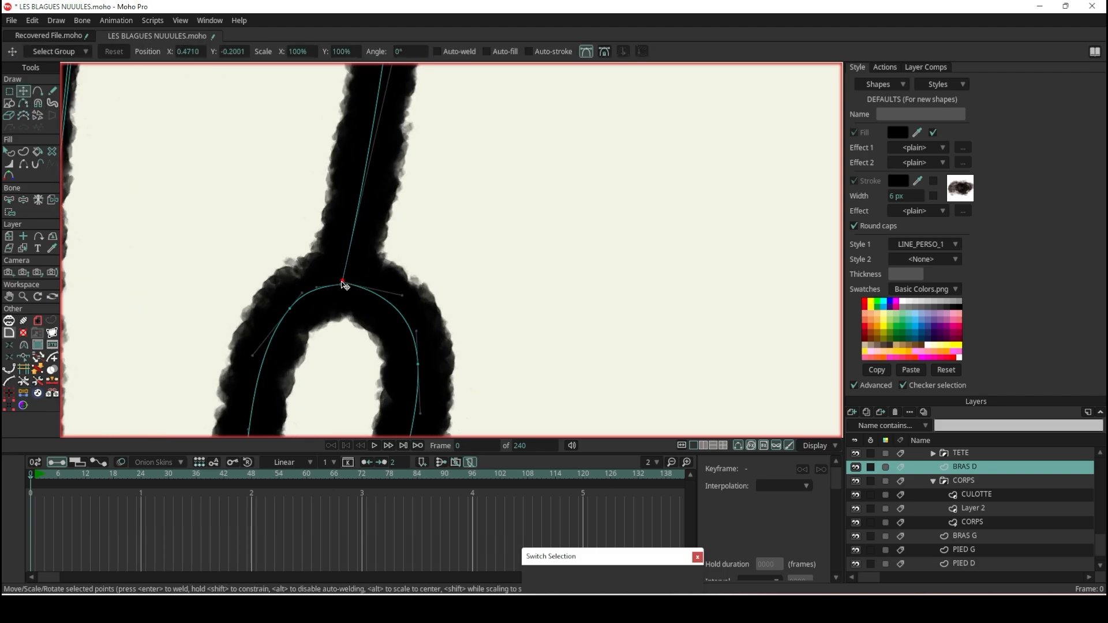
left_click(23, 393)
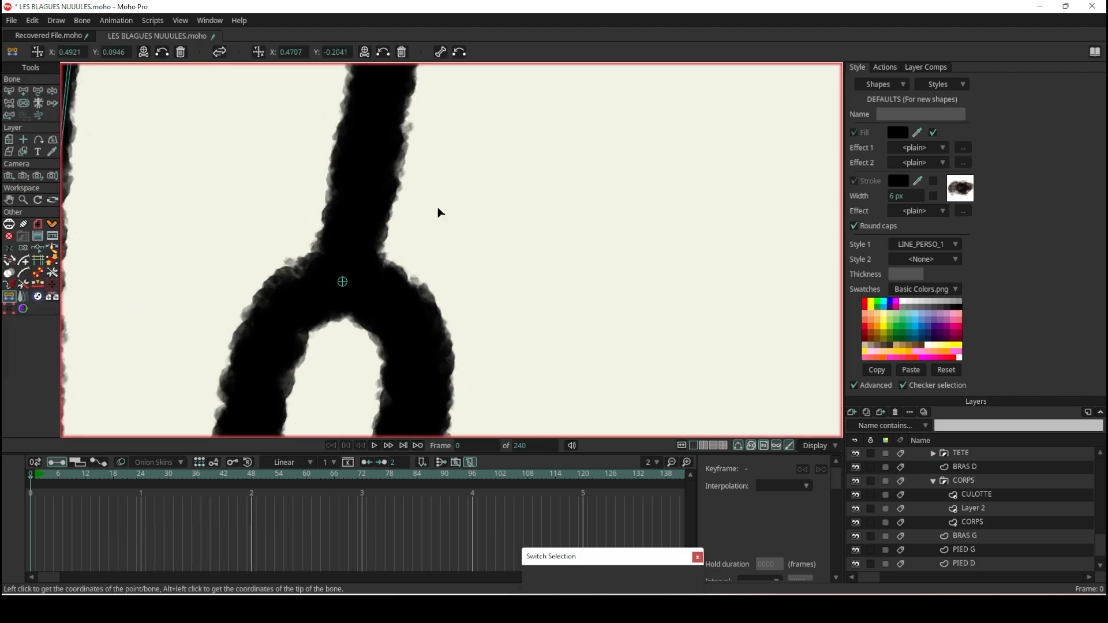
left_click(441, 52)
- Add a hand bone on BRAS D from the wrist down to the end of the hand
scroll(451, 282, "down", 6)
scroll(357, 263, "up", 4)
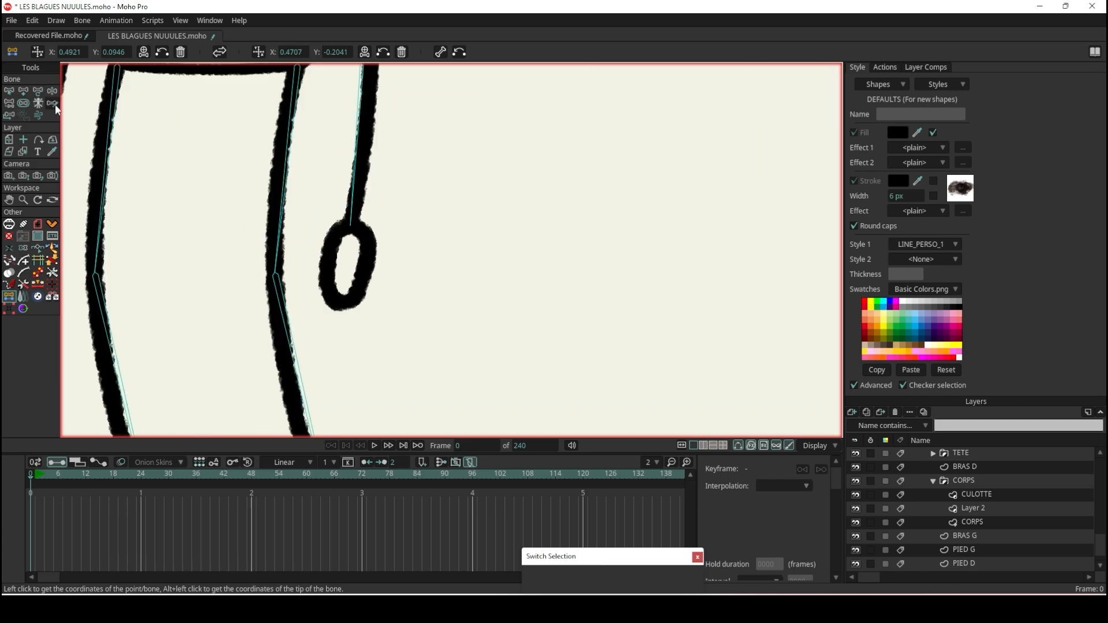
left_click(23, 92)
left_click_drag(349, 218, 340, 312)
scroll(347, 173, "down", 4)
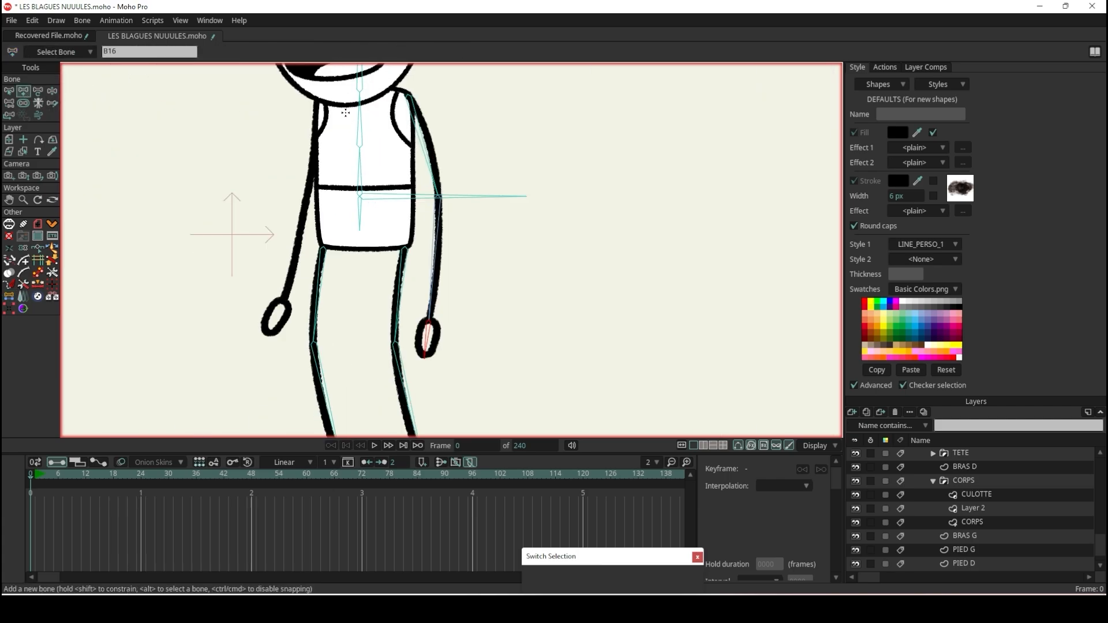
- Create an upper arm bone on BRAS G with Set One Bone, running from the shoulder point to the elbow point
right_click(300, 224, "alt")
right_click(285, 324, "alt")
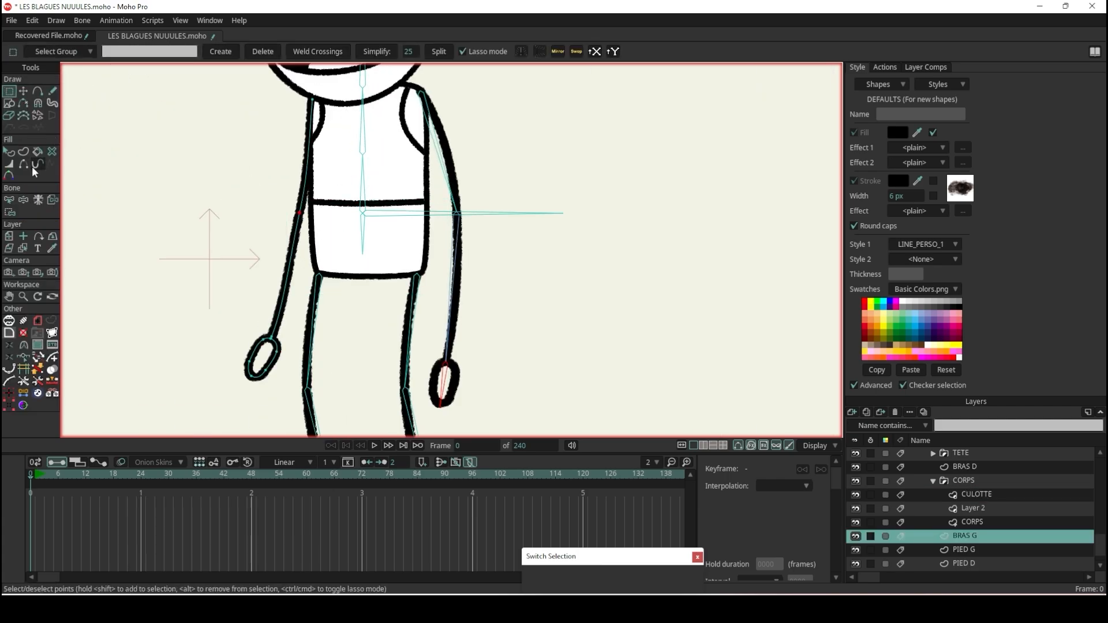
left_click(24, 393)
scroll(335, 151, "up", 3)
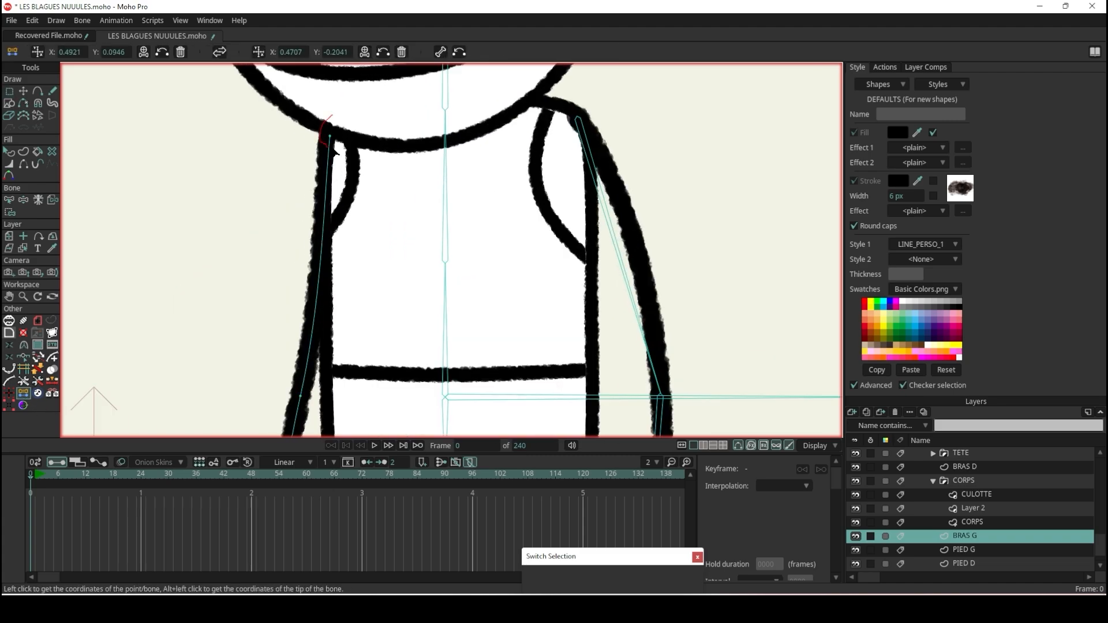
left_click(38, 52)
scroll(302, 164, "down", 4)
scroll(301, 301, "up", 2)
left_click_drag(302, 209, 279, 234)
left_click(258, 52)
left_click(441, 52)
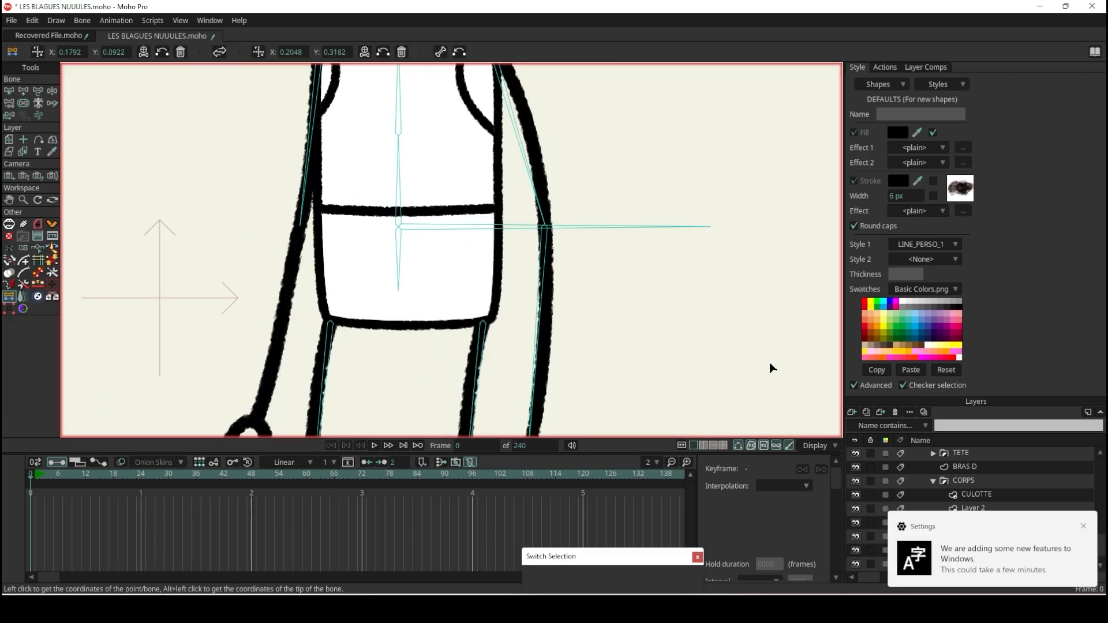
- Create the BRAS G forearm bone with Set One Bone from the elbow to the wrist, and save the file
scroll(324, 339, "up", 3)
right_click(326, 340, "alt")
scroll(355, 325, "up", 2)
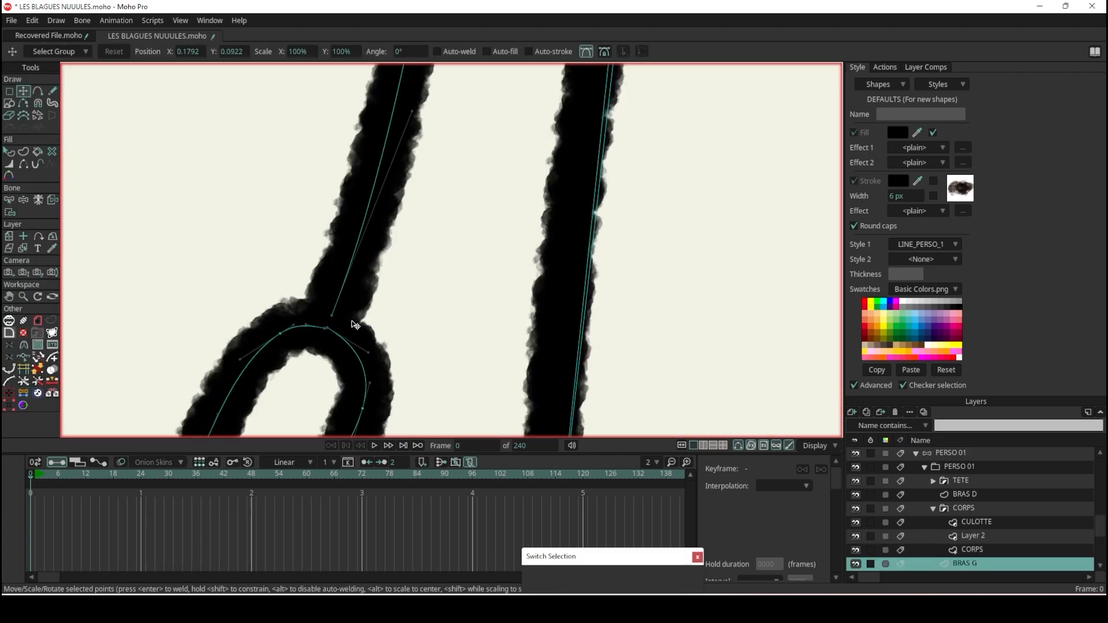
scroll(355, 325, "up", 1)
left_click(23, 393)
left_click(260, 52)
left_click(440, 52)
key("ctrl+s")
scroll(431, 259, "down", 5)
scroll(376, 340, "up", 1)
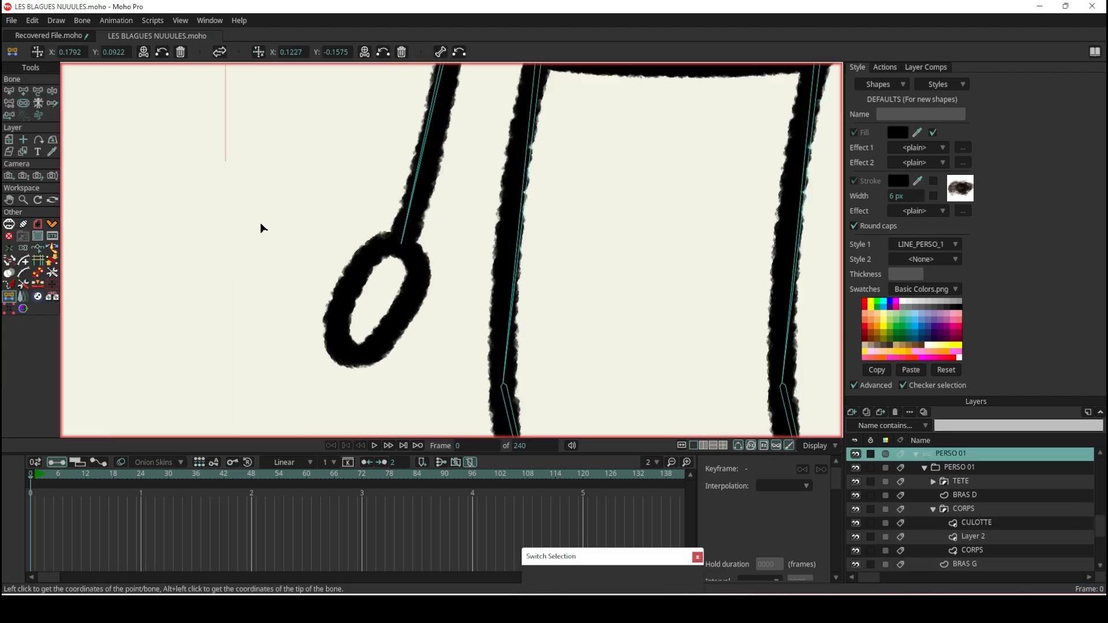
- Add a hand bone on BRAS G from the wrist to the end of the hand and save the file
key("b")
left_click(406, 230)
key("z")
left_click(23, 91)
mouse_move(402, 243)
left_mouse_down()
mouse_move(302, 383)
mouse_move(344, 363)
left_mouse_up()
key("ctrl+s")
- Examine the bone influence areas around the whole character with the Manipulate Bones tool
scroll(451, 326, "down", 7)
key("z")
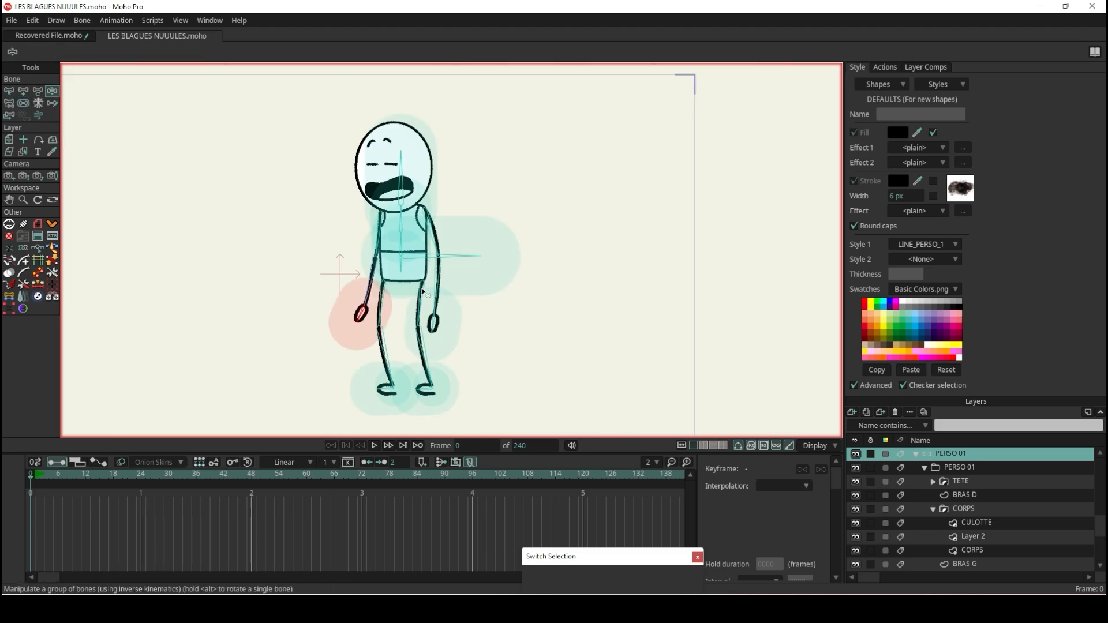
scroll(370, 278, "up", 2)
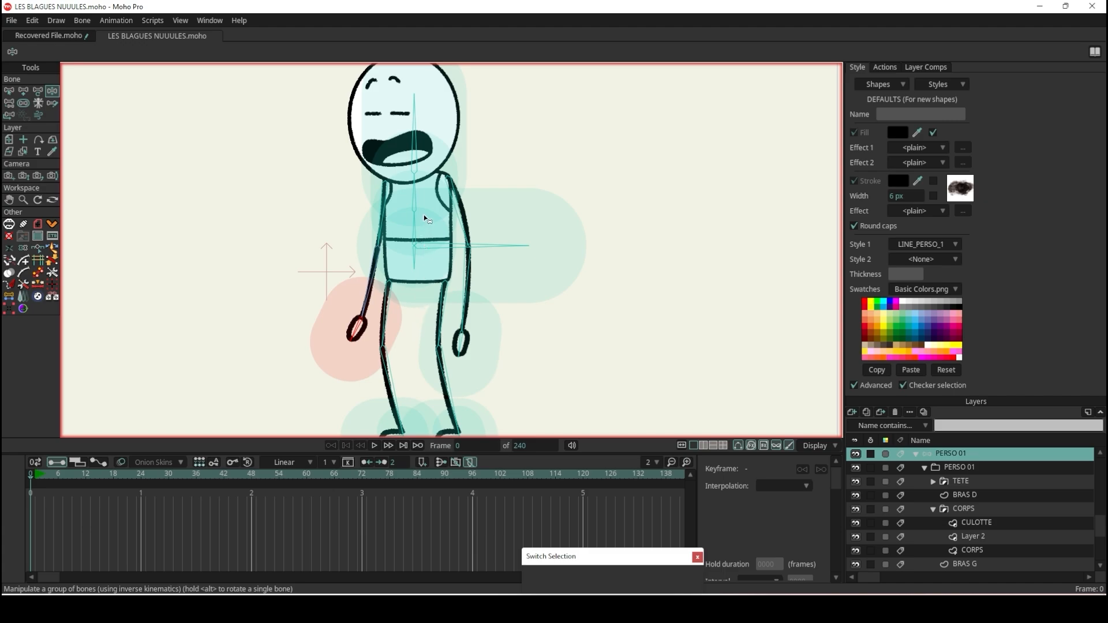
scroll(426, 218, "up", 1)
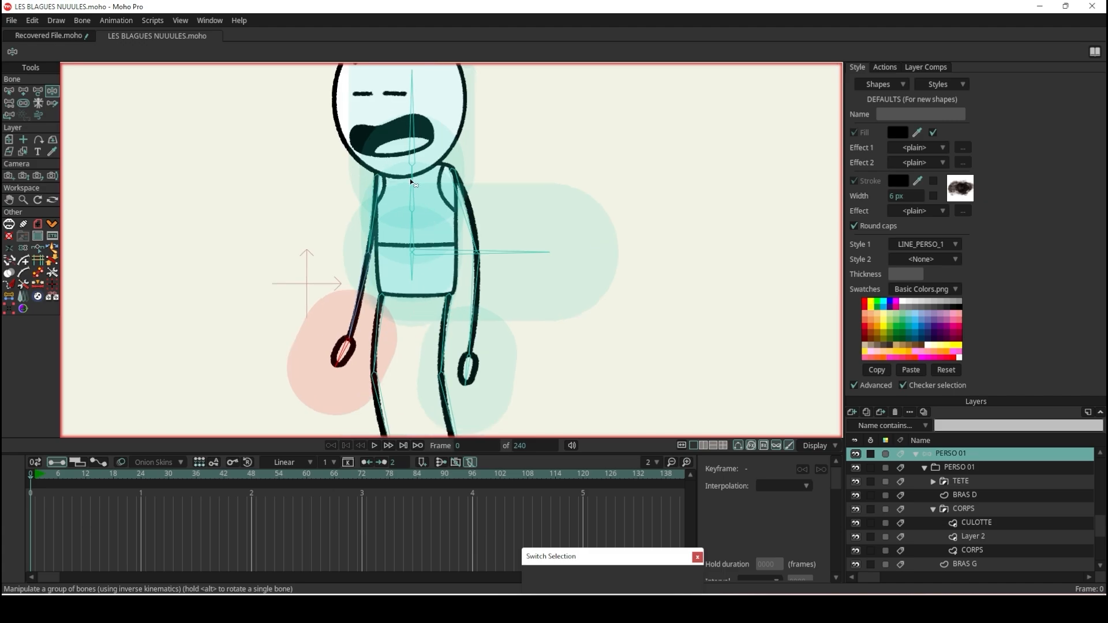
scroll(409, 179, "down", 3)
scroll(437, 306, "up", 3)
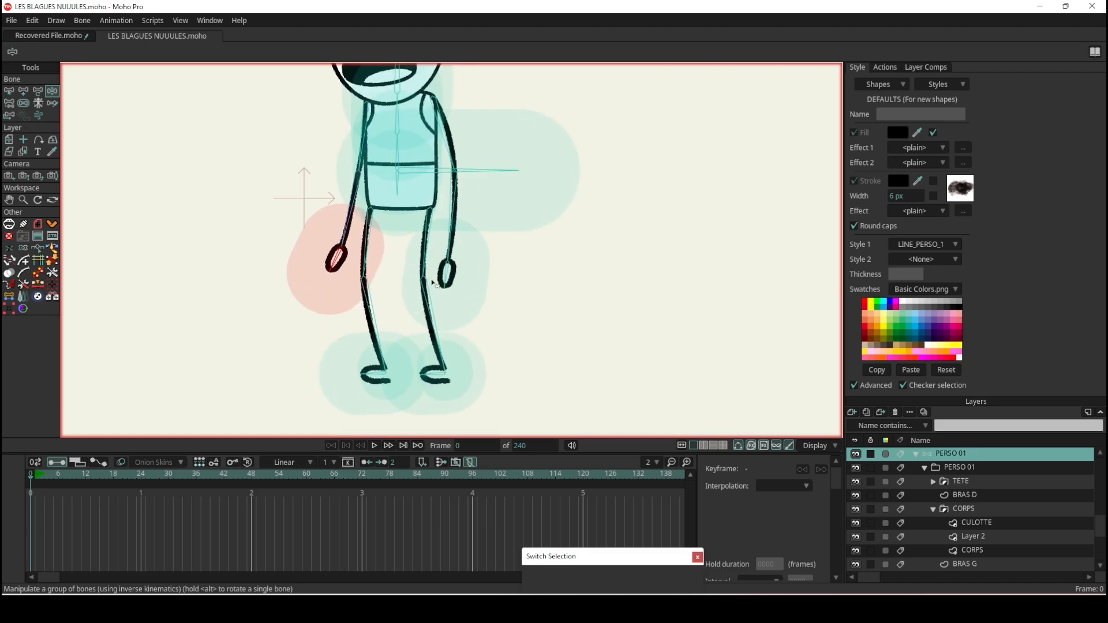
scroll(437, 306, "down", 3)
scroll(437, 307, "up", 3)
- Select all of the character's bones, adjust their bone strength together, and clear the selection
left_click(8, 91)
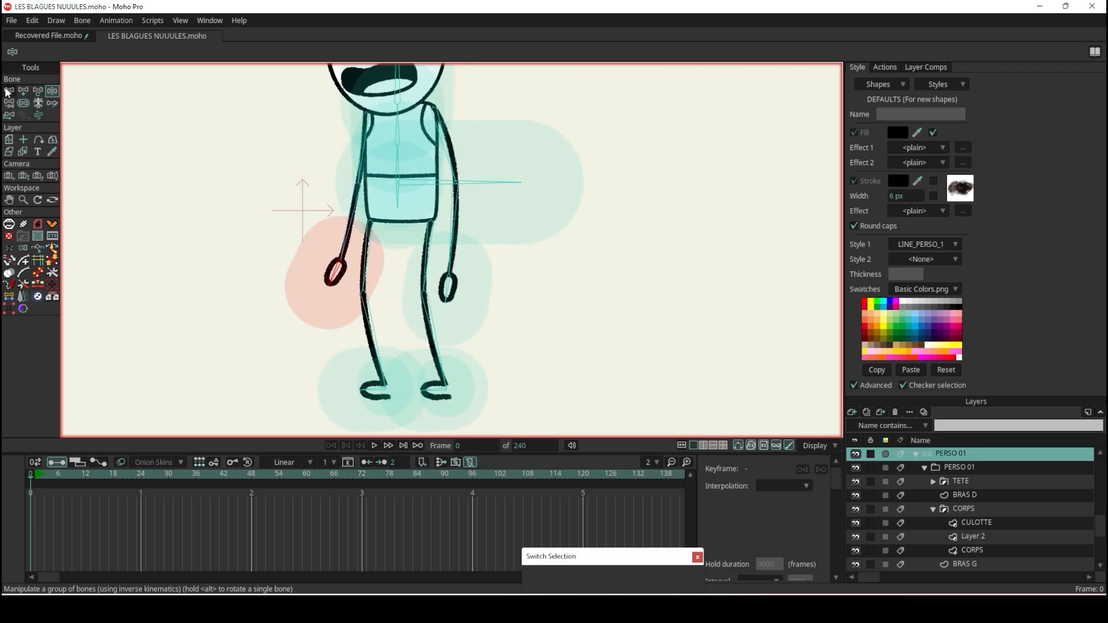
scroll(306, 193, "down", 3)
left_click_drag(312, 99, 425, 331)
key("s")
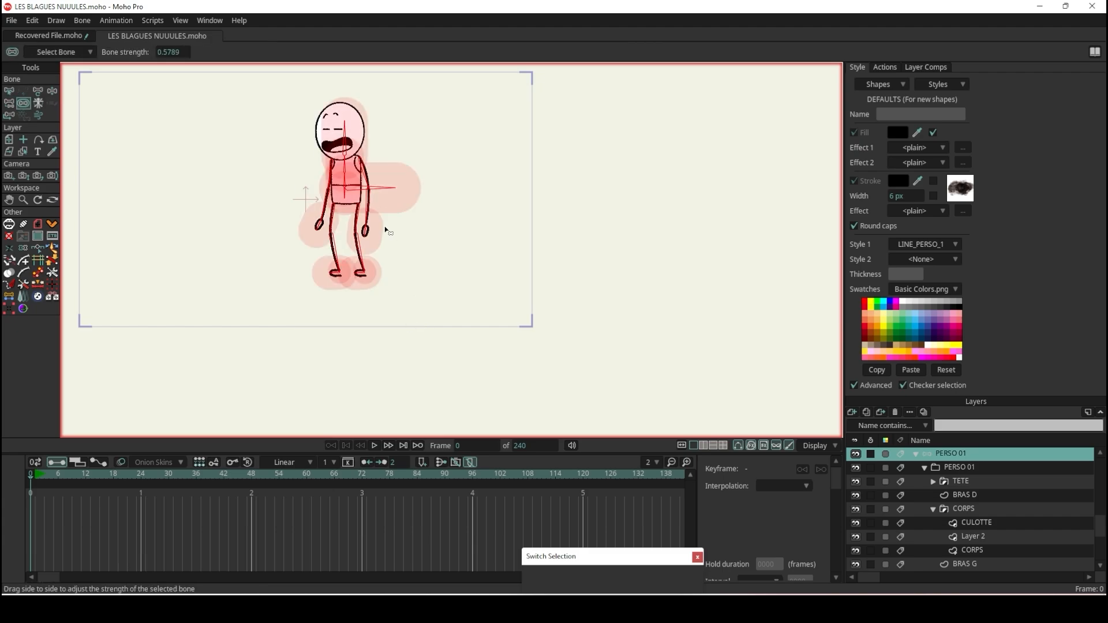
left_click(9, 91)
left_click(257, 183)
- Review the PIED G foot and shin bones with Reparent Bone and parent the thigh bone to the pelvis bone
scroll(333, 226, "up", 3)
scroll(333, 226, "down", 3)
scroll(333, 227, "up", 5)
scroll(345, 266, "down", 3)
scroll(349, 390, "up", 2)
scroll(325, 341, "up", 2)
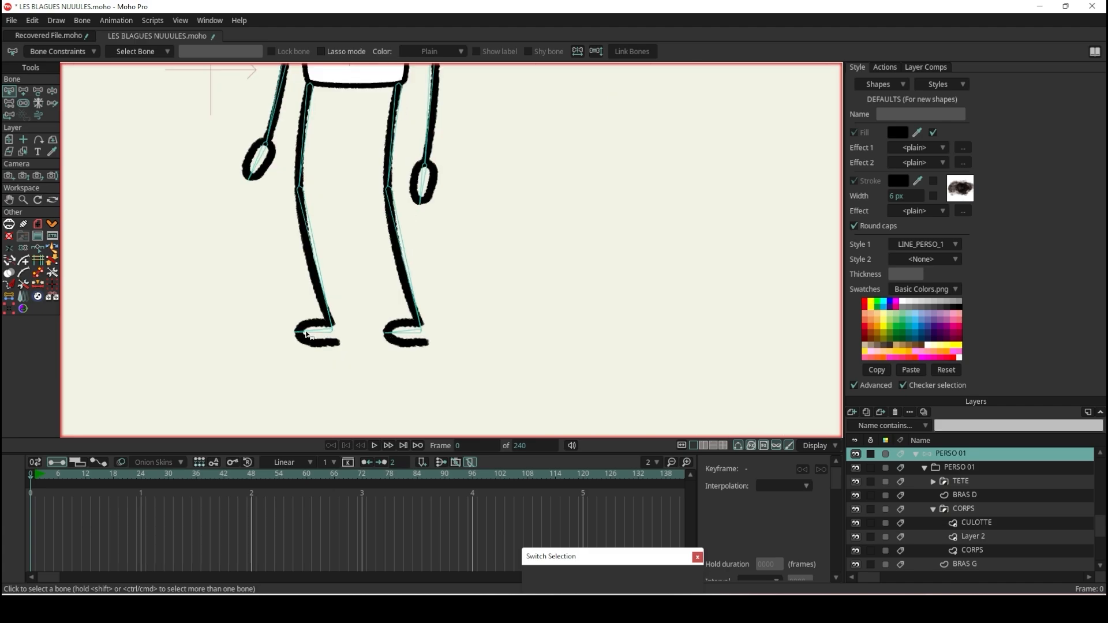
key("p")
scroll(341, 291, "down", 2)
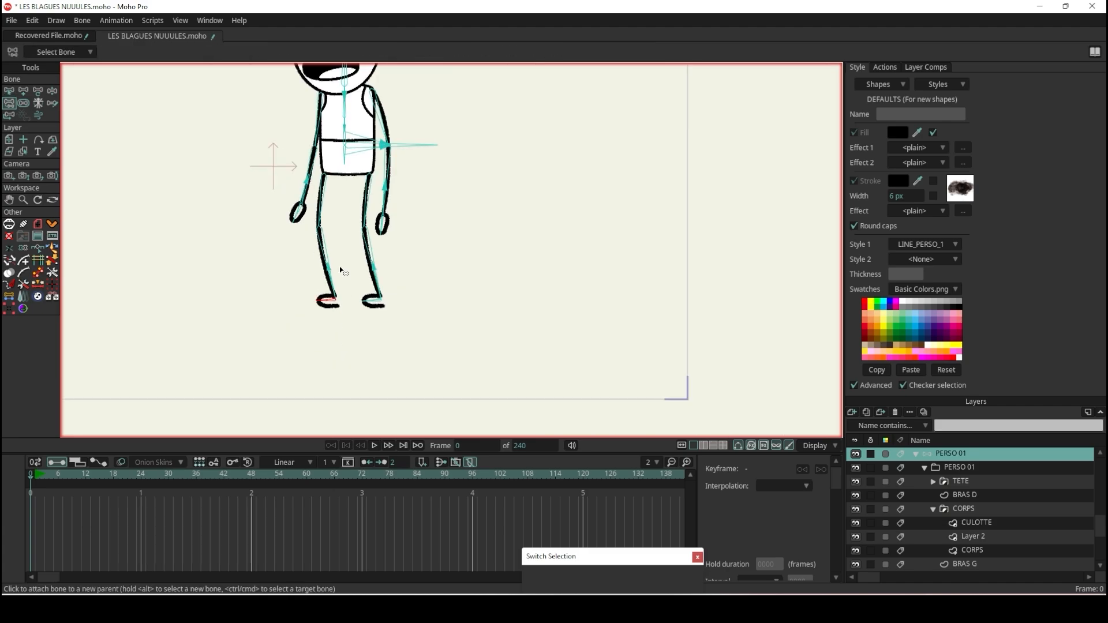
scroll(337, 253, "up", 3)
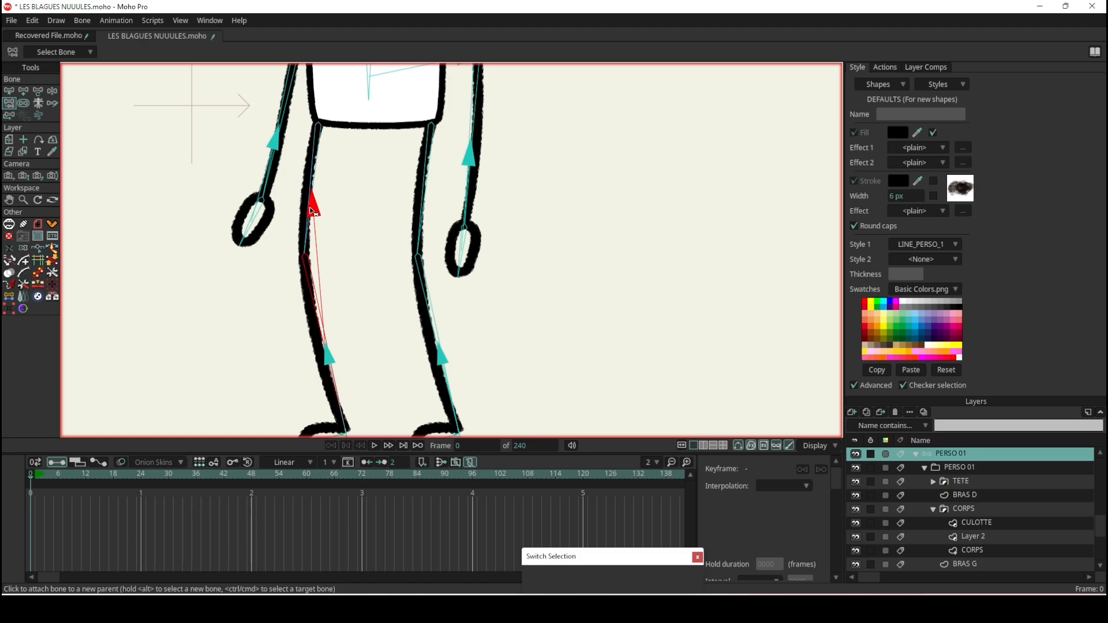
scroll(312, 213, "down", 3)
scroll(310, 202, "up", 3)
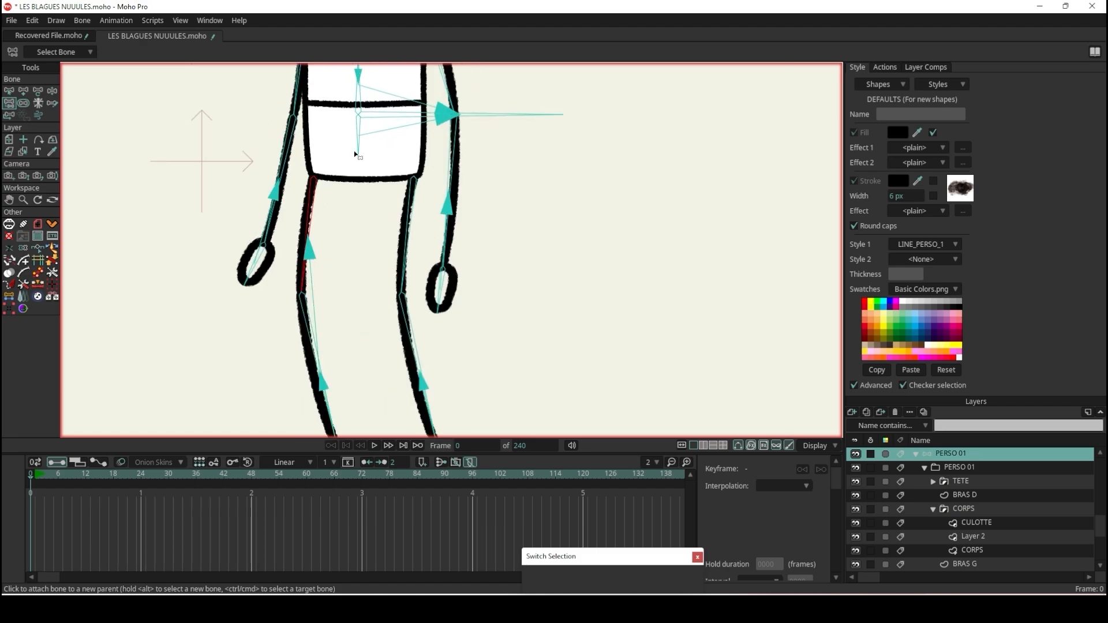
scroll(355, 155, "down", 2)
- Review the PIED D leg's bone links and parent its thigh bone to the pelvis bone
scroll(447, 368, "up", 2)
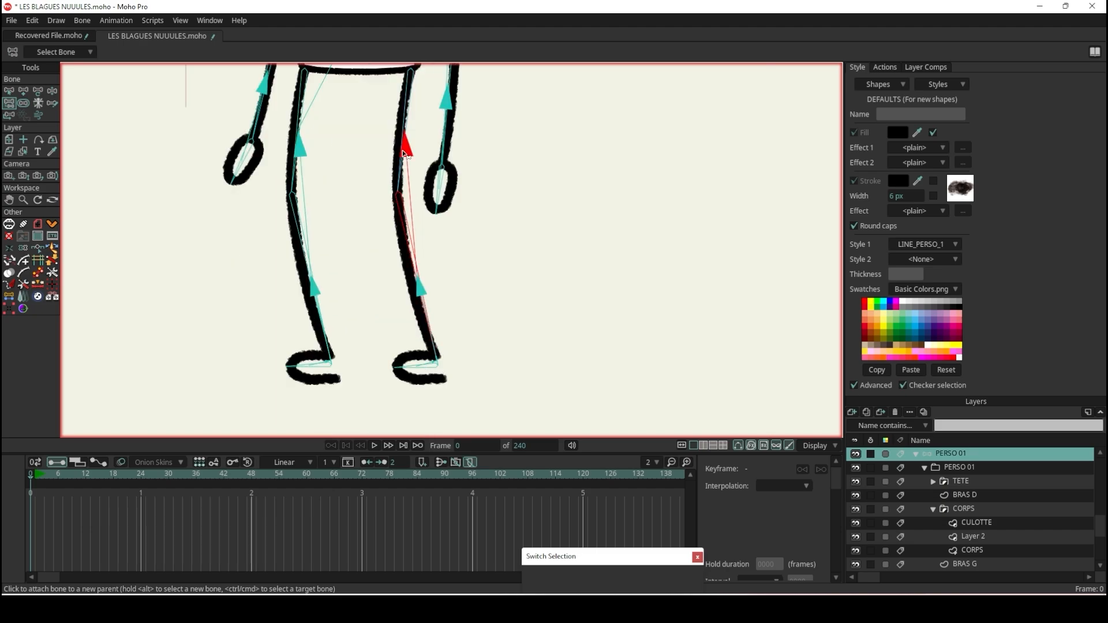
left_click(428, 365)
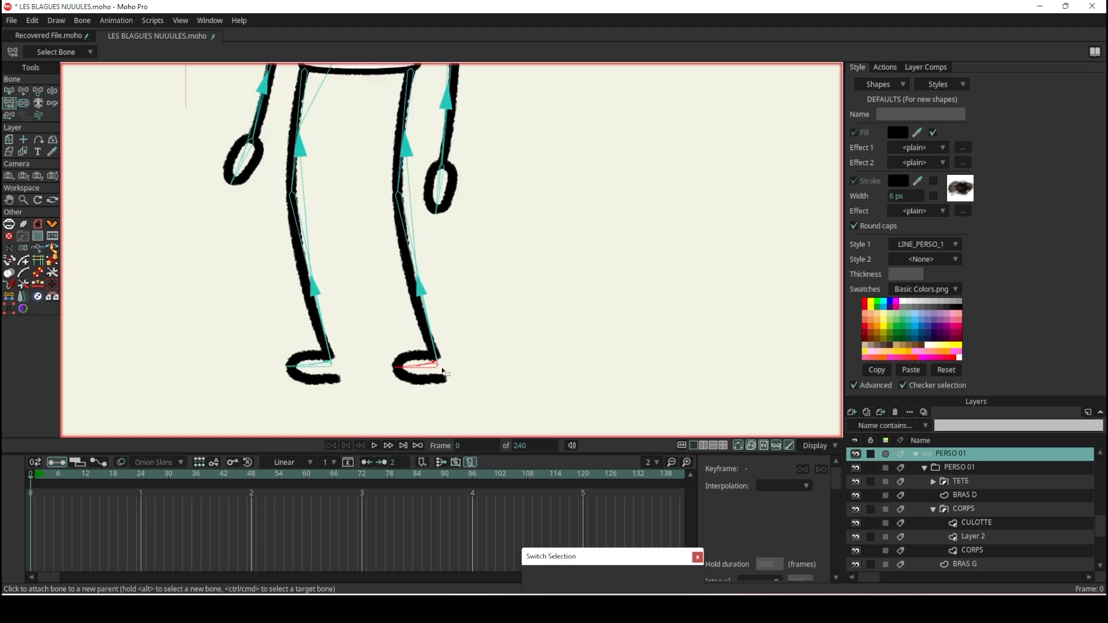
scroll(442, 369, "up", 1)
scroll(295, 369, "up", 3)
scroll(278, 373, "down", 6)
scroll(345, 154, "up", 4)
left_click(324, 260, "alt")
left_click(224, 200)
- Review the BRAS D hand and forearm bone links and parent the upper arm bone to the chest bone
scroll(364, 255, "down", 6)
scroll(378, 210, "up", 4)
left_click(364, 430, "alt")
left_click(371, 306, "alt")
left_click(362, 156)
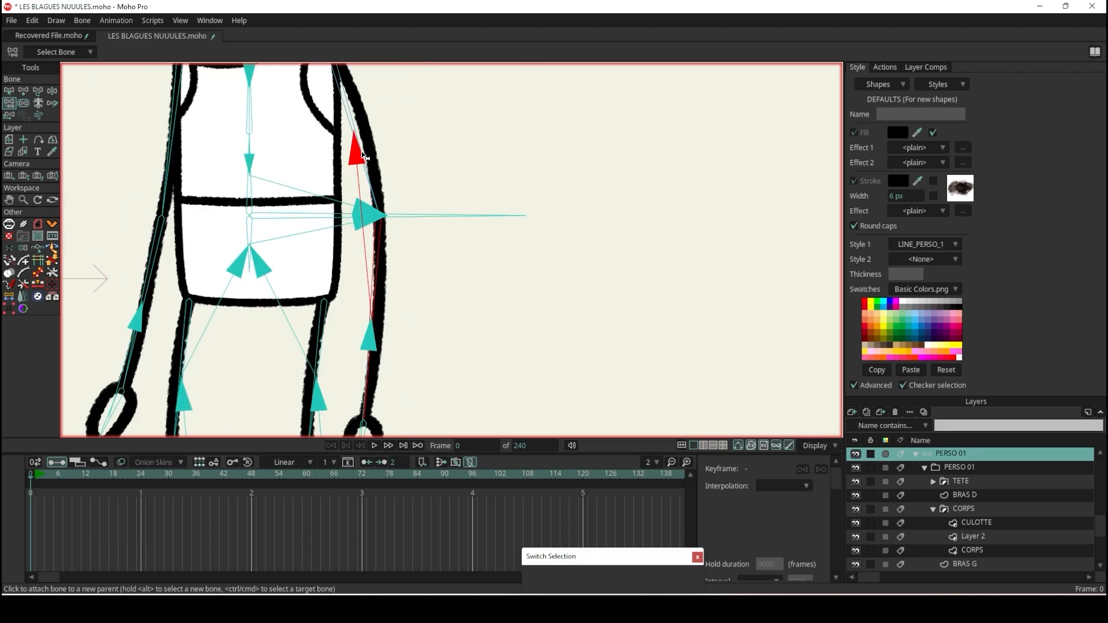
scroll(362, 155, "down", 4)
scroll(336, 91, "up", 5)
left_click(437, 295, "alt")
scroll(218, 326, "down", 5)
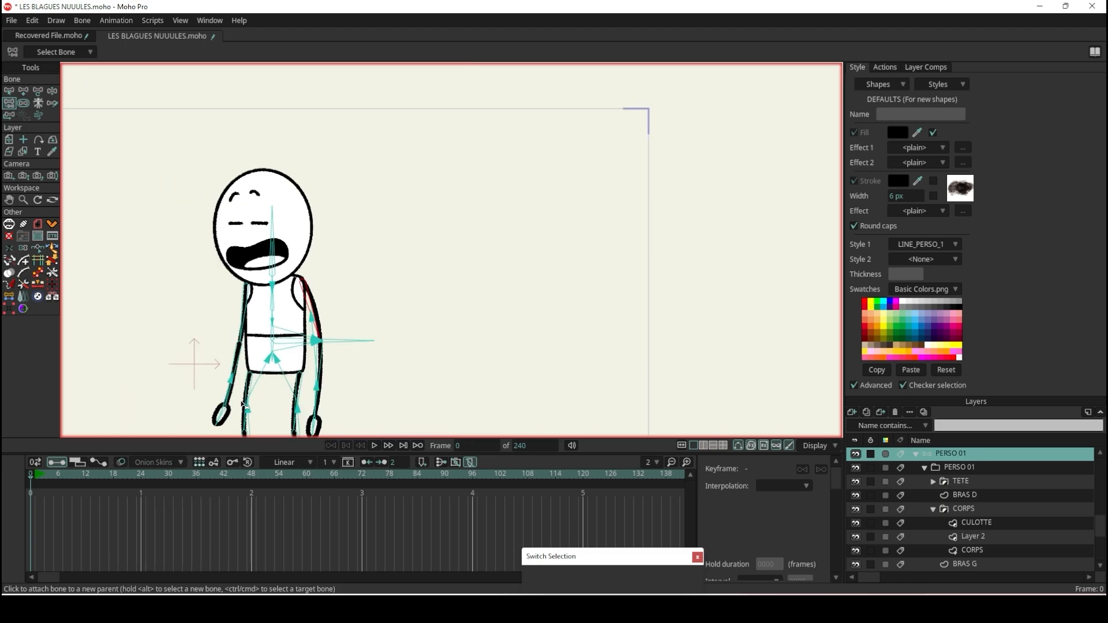
scroll(225, 328, "up", 4)
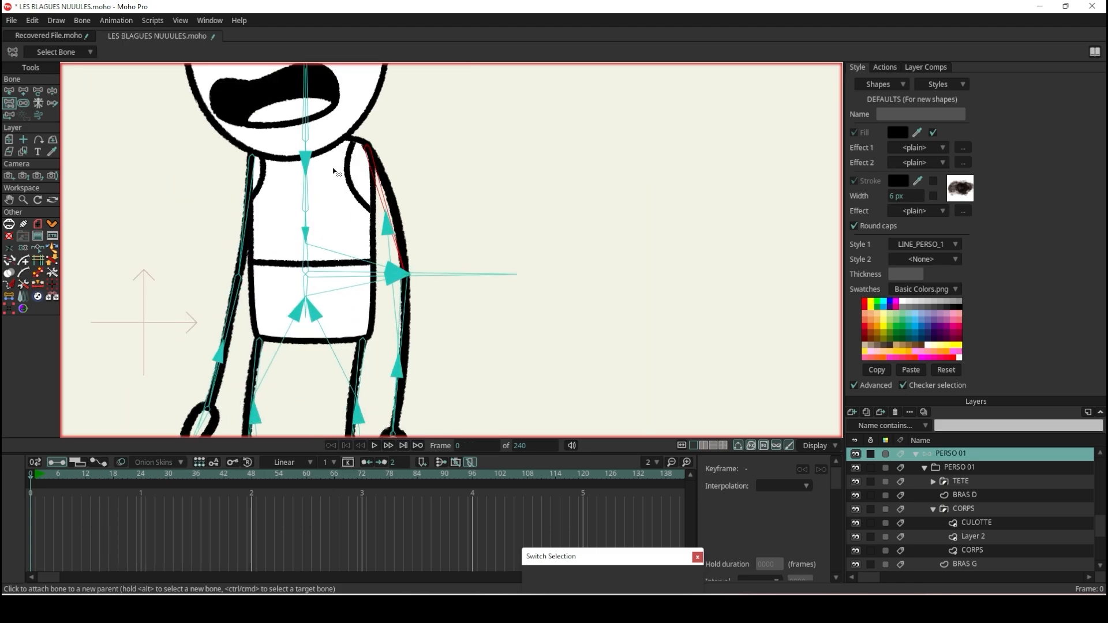
scroll(306, 181, "down", 4)
scroll(299, 188, "up", 6)
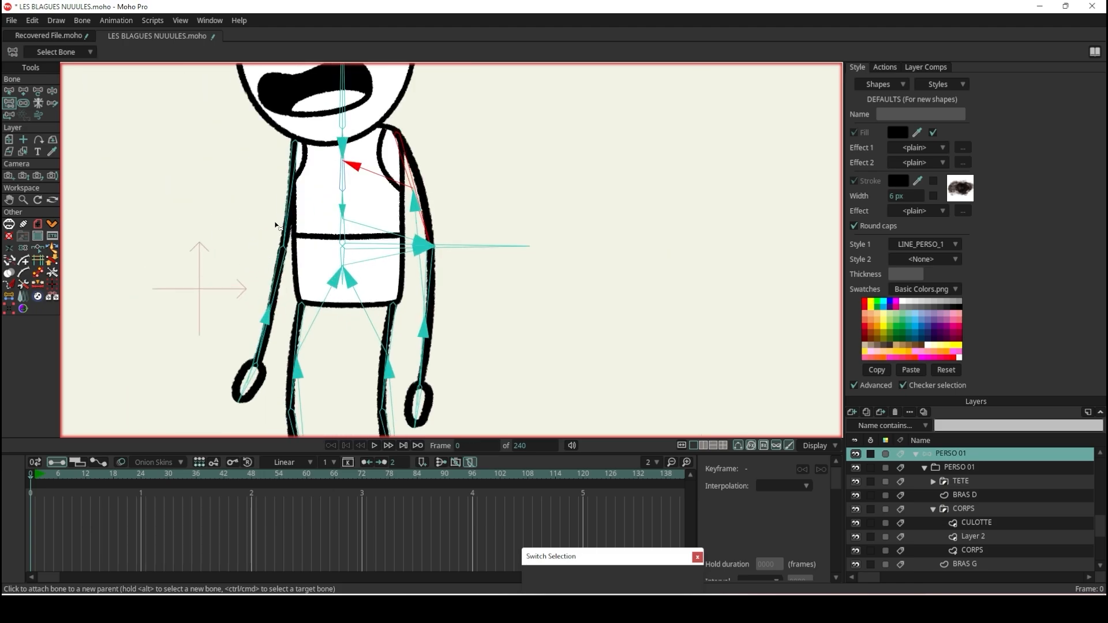
- Parent the BRAS G upper arm bone to the chest bone
left_click(299, 188, "alt")
left_click(388, 164)
scroll(388, 164, "down", 4)
scroll(340, 252, "up", 2)
left_click(329, 243, "alt")
left_click(343, 173)
- Check the parent links of the spine, chest and head bones one after another
scroll(350, 191, "down", 2)
scroll(318, 315, "up", 6)
left_click(286, 317, "alt")
left_click(312, 244, "alt")
scroll(311, 244, "down", 6)
scroll(345, 112, "up", 3)
scroll(345, 121, "down", 3)
scroll(349, 75, "up", 4)
left_click(344, 299, "alt")
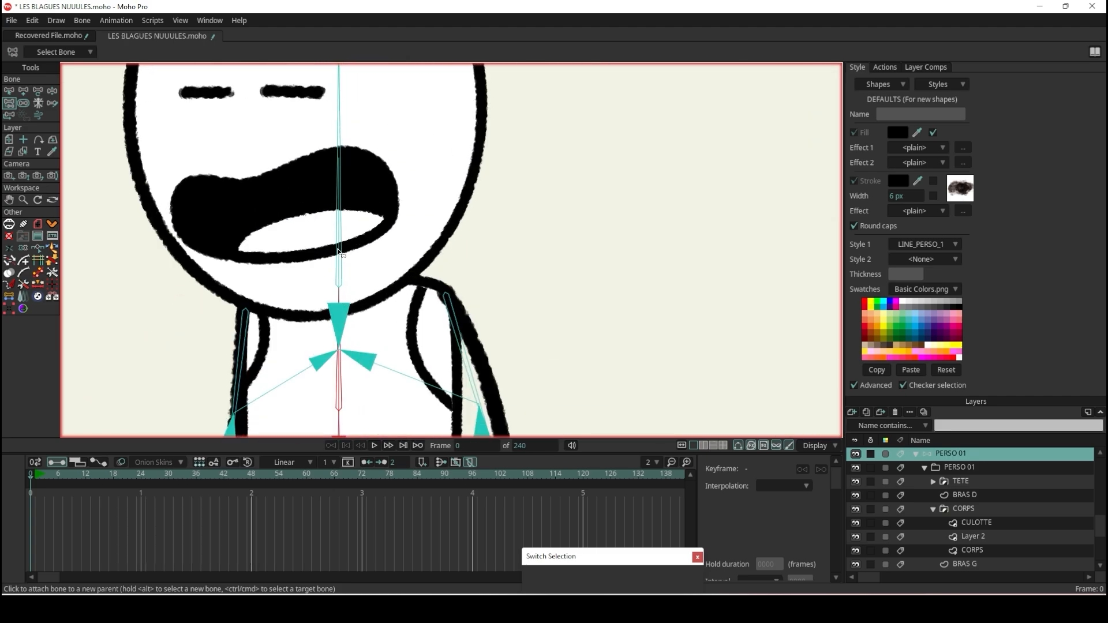
- Test-move the skeleton at frame 0 and check the spine bone's parent link to the root bone
scroll(341, 240, "down", 2)
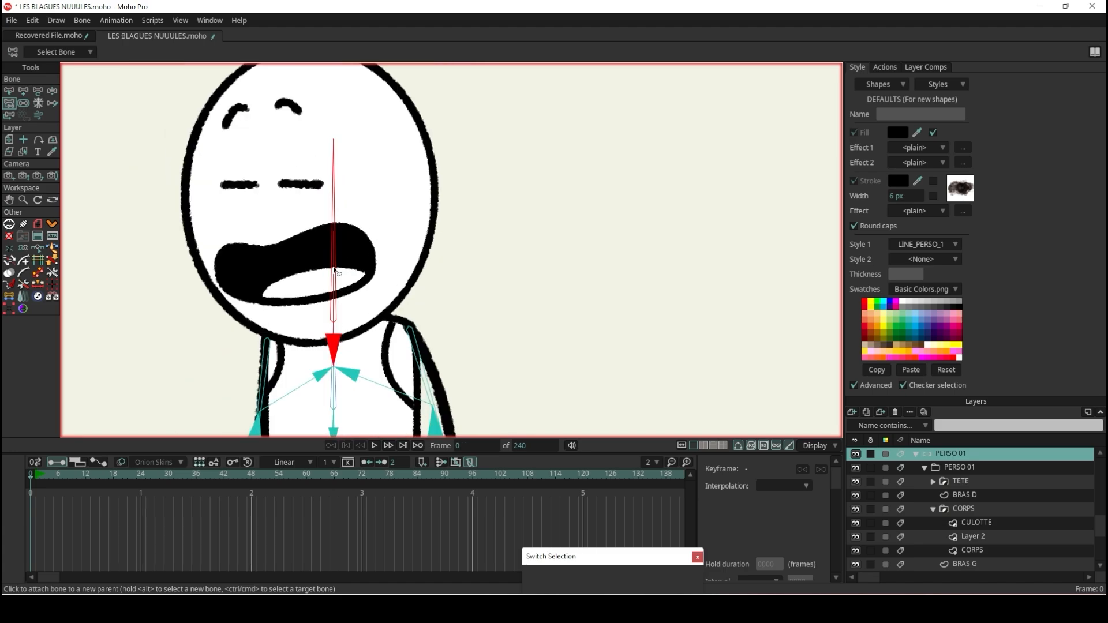
scroll(352, 327, "down", 4)
scroll(352, 326, "up", 2)
left_click(52, 91)
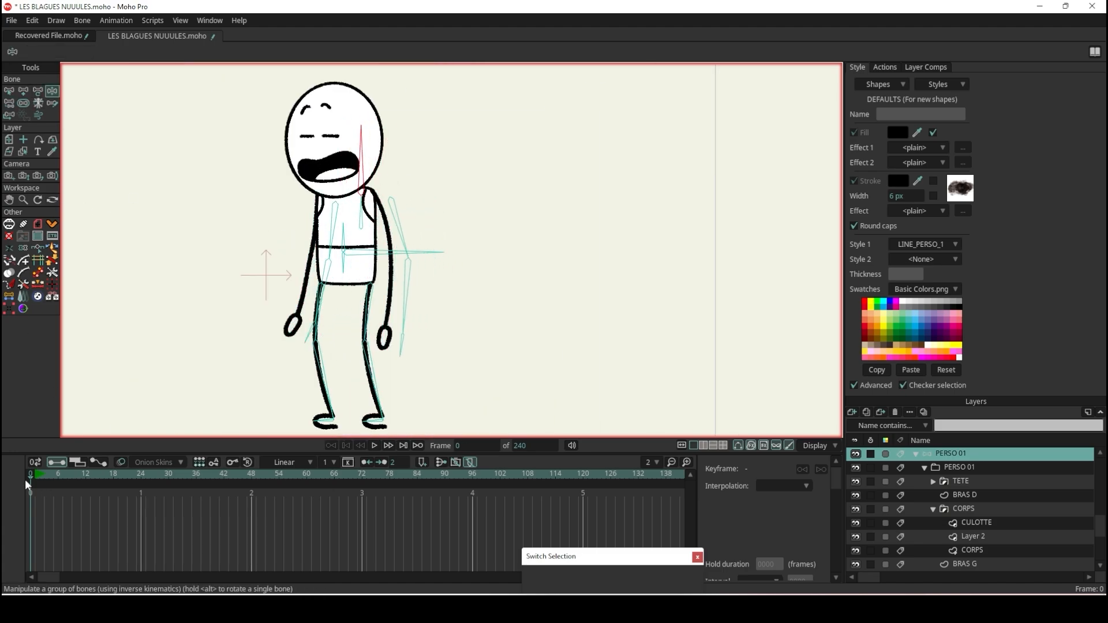
scroll(376, 205, "up", 2)
left_click(386, 216)
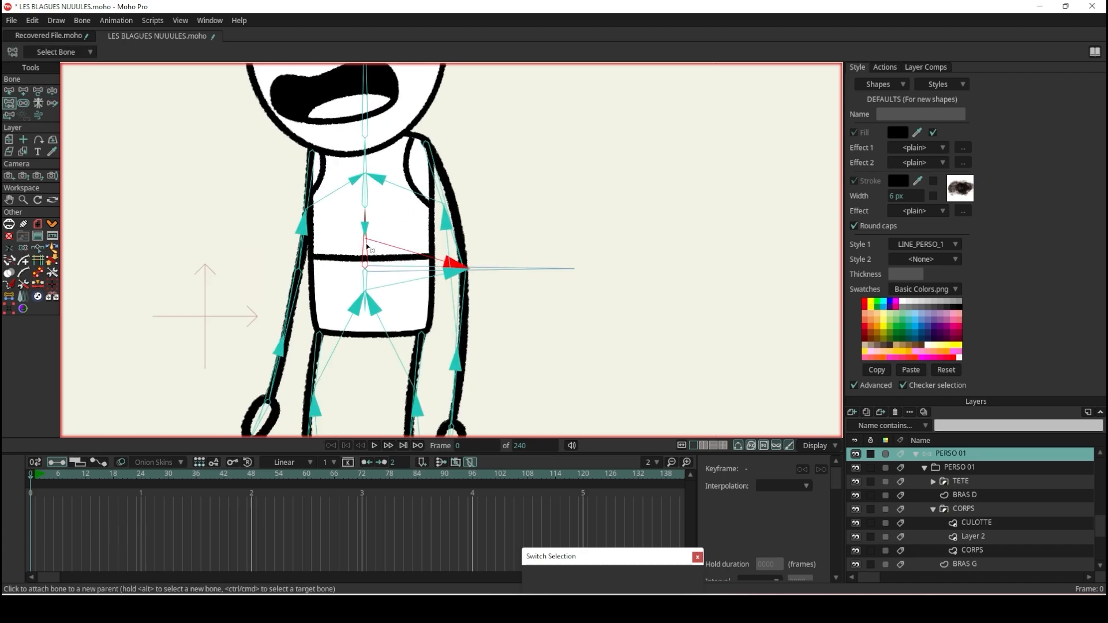
scroll(385, 216, "down", 3)
left_click(9, 90)
scroll(315, 167, "up", 7)
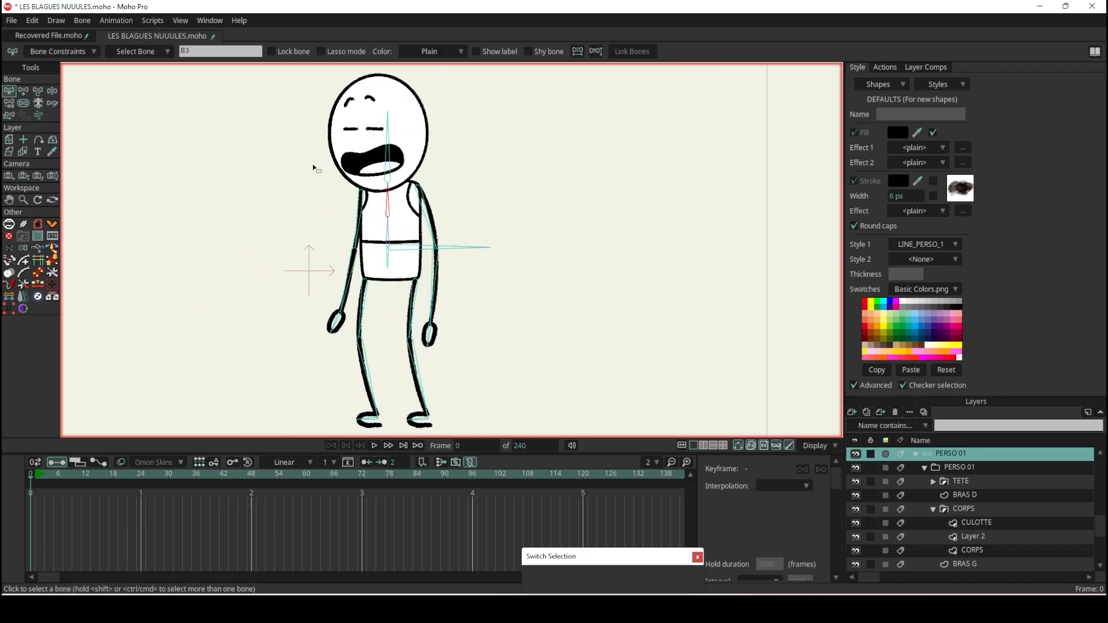
- Recheck the head and torso bone links and test the pelvis bone's movement with Manipulate Bones
left_click(398, 182)
key("p")
left_click(397, 253)
left_click(52, 91)
scroll(148, 96, "down", 7)
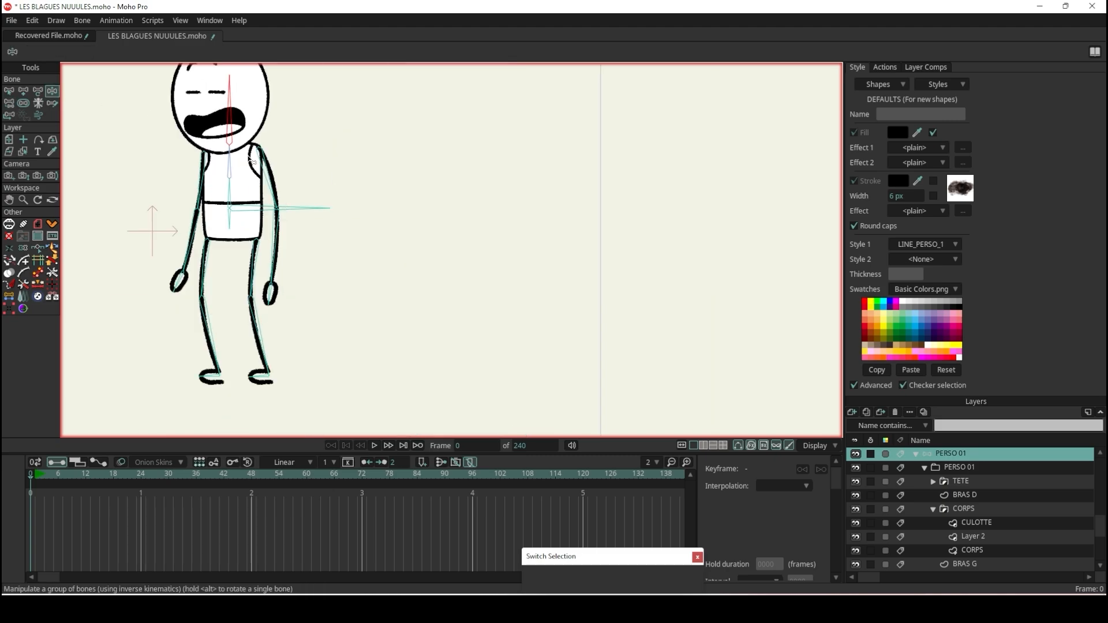
left_click_drag(229, 217, 144, 187)
left_click(9, 90)
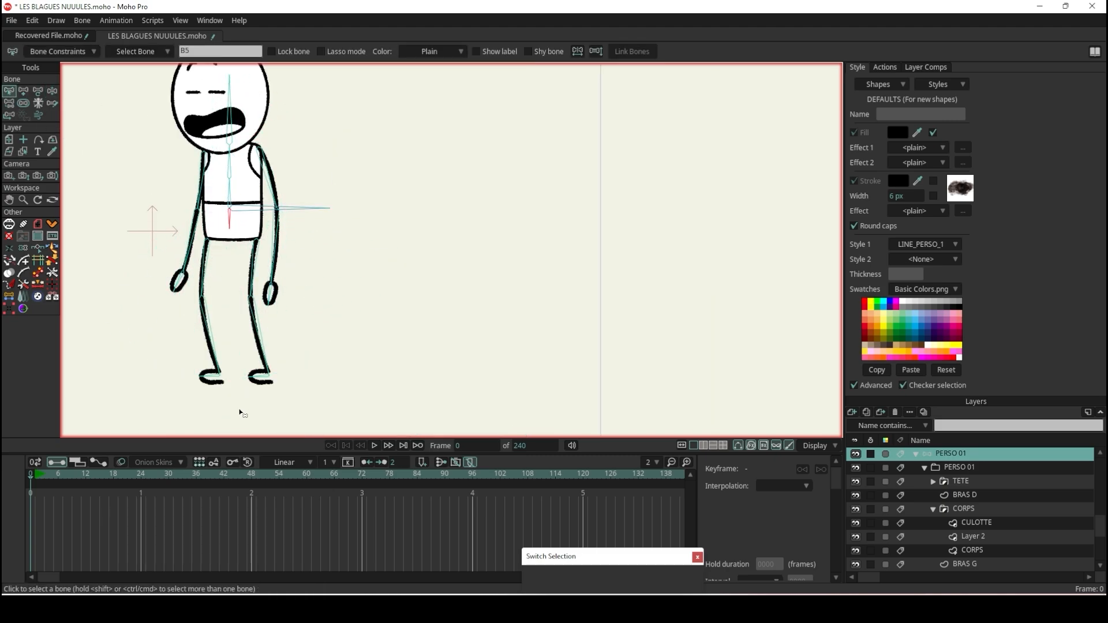
- Add an unparented horizontal bone starting at each ankle, one for each leg
scroll(239, 413, "up", 6)
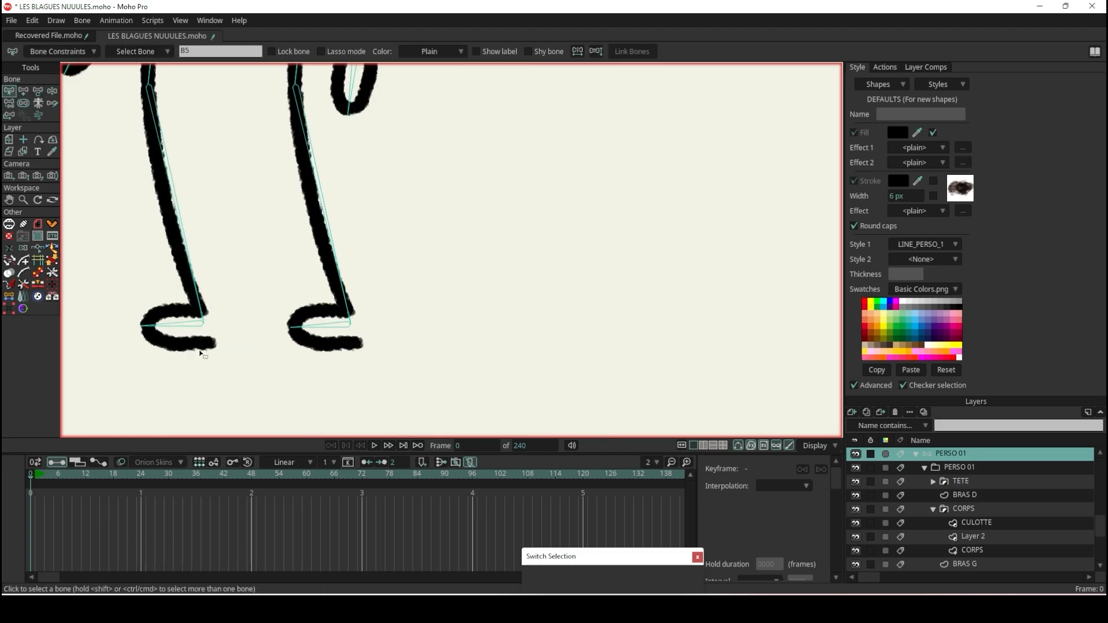
left_click(79, 135)
left_click(23, 90)
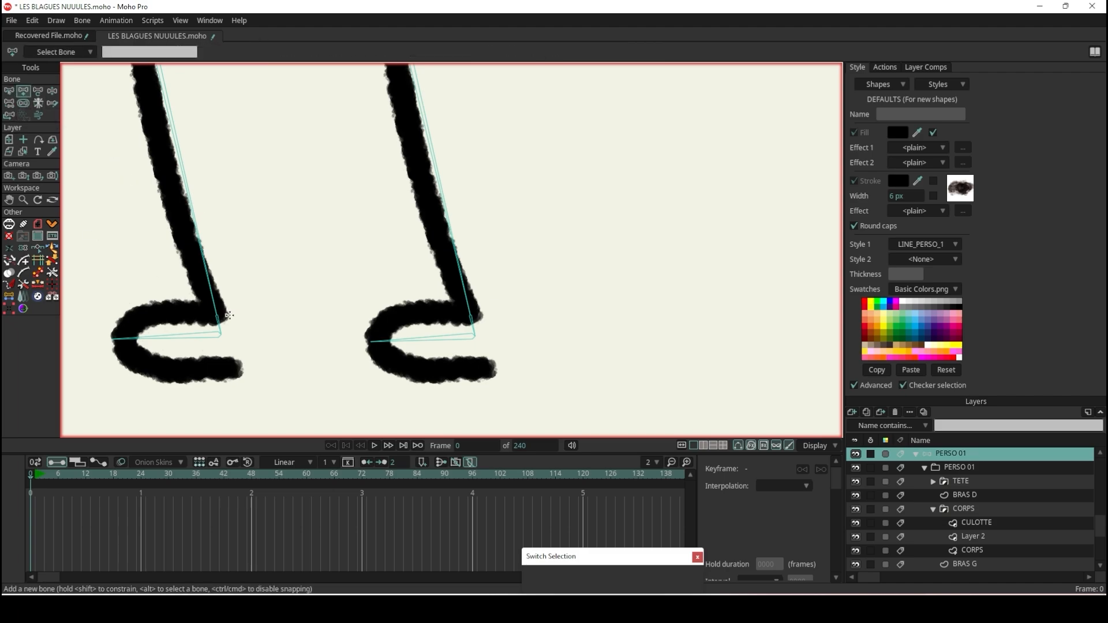
scroll(230, 315, "up", 1)
left_click_drag(215, 318, 307, 310)
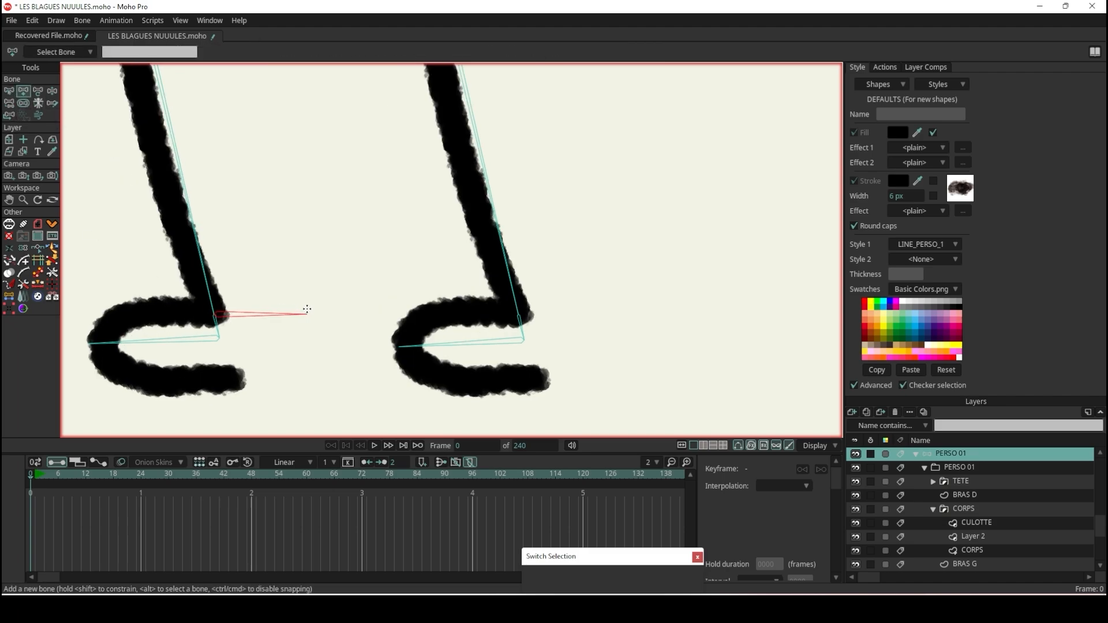
left_click_drag(524, 315, 639, 315)
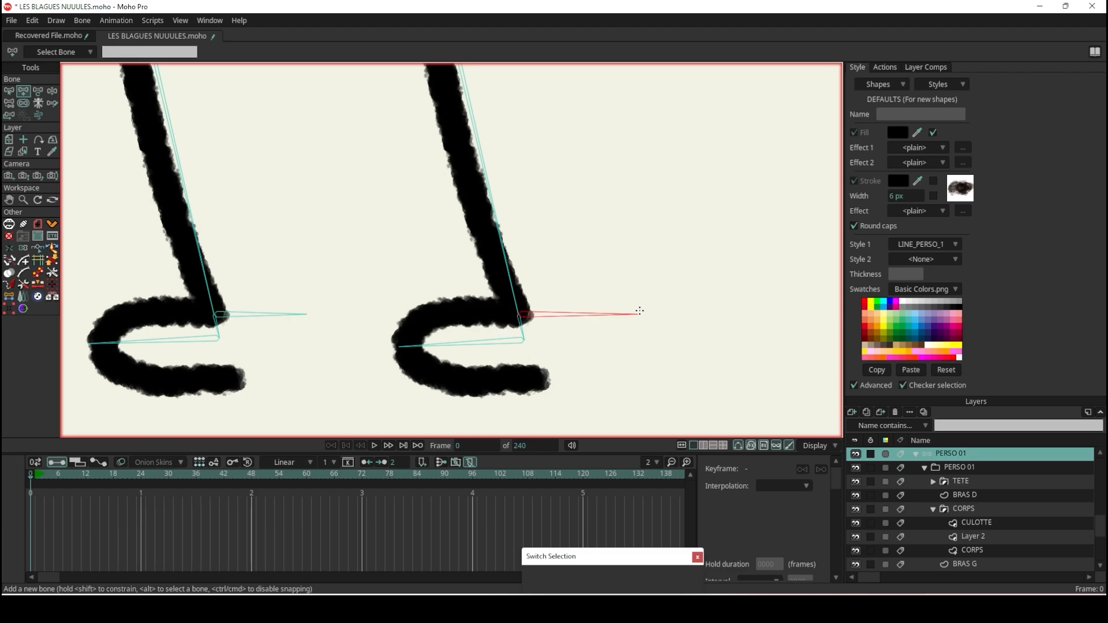
- Assign the new ankle bone of each leg as the IK target of that leg's shin bone
left_click(8, 90)
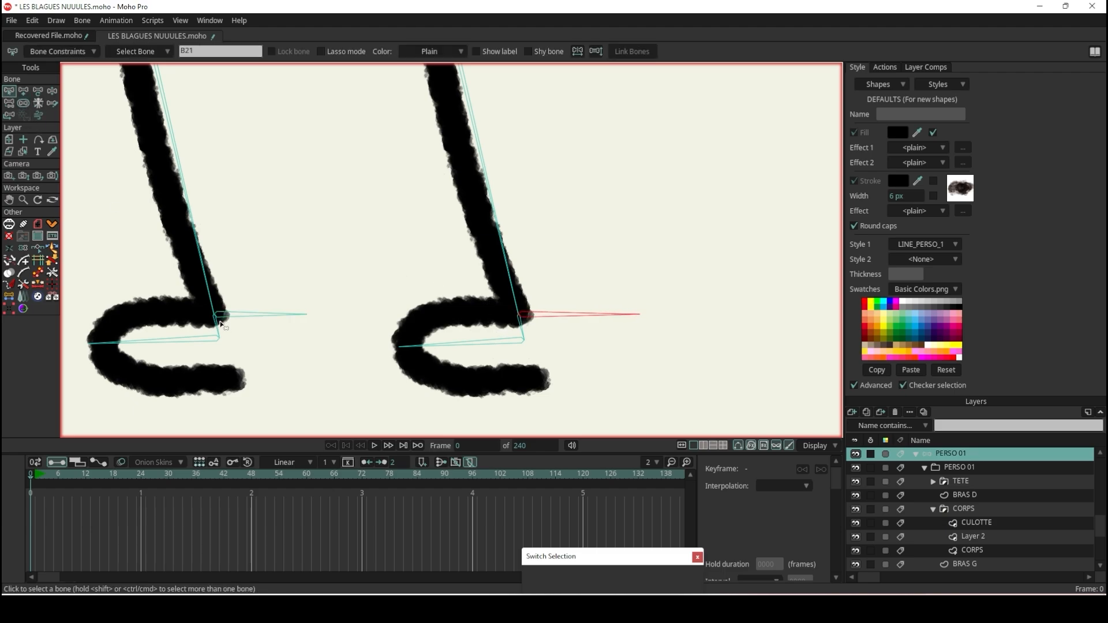
left_click(209, 276)
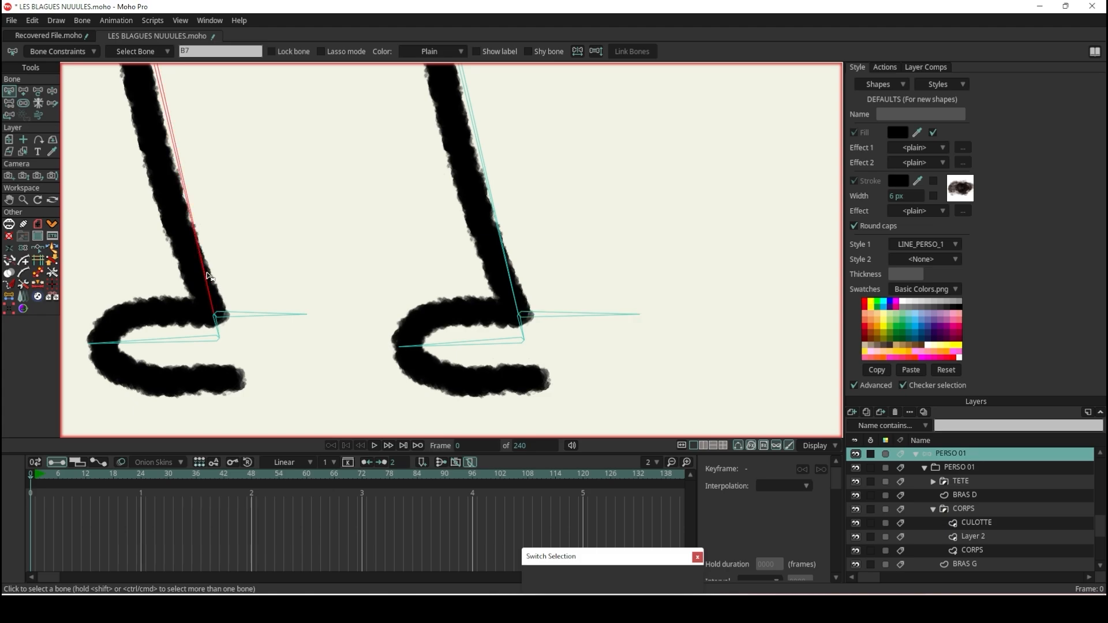
key("p")
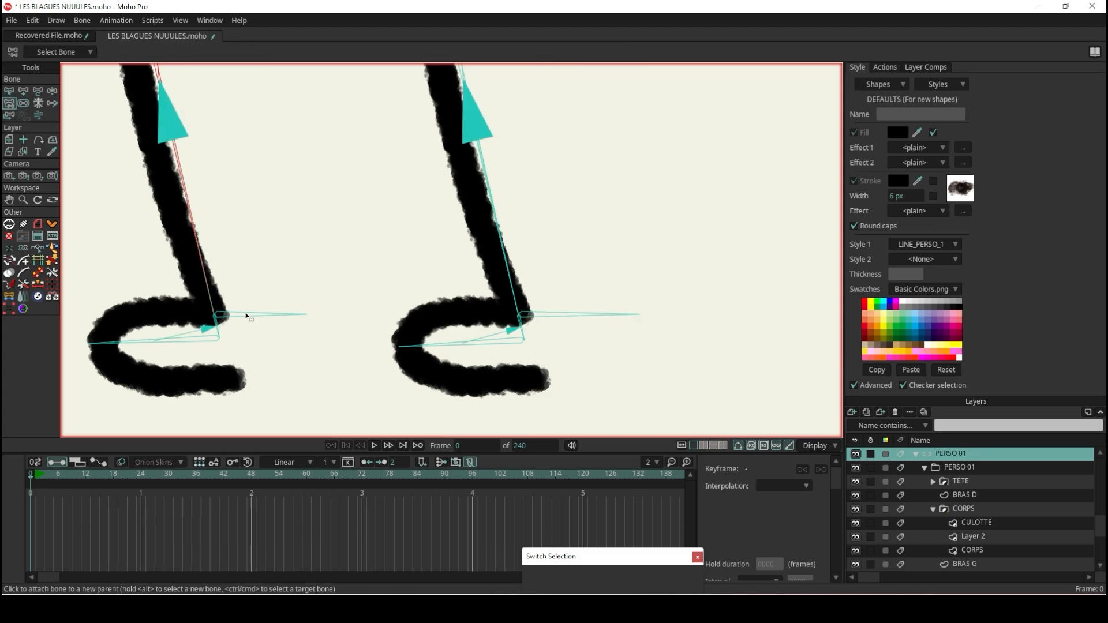
left_click(505, 251)
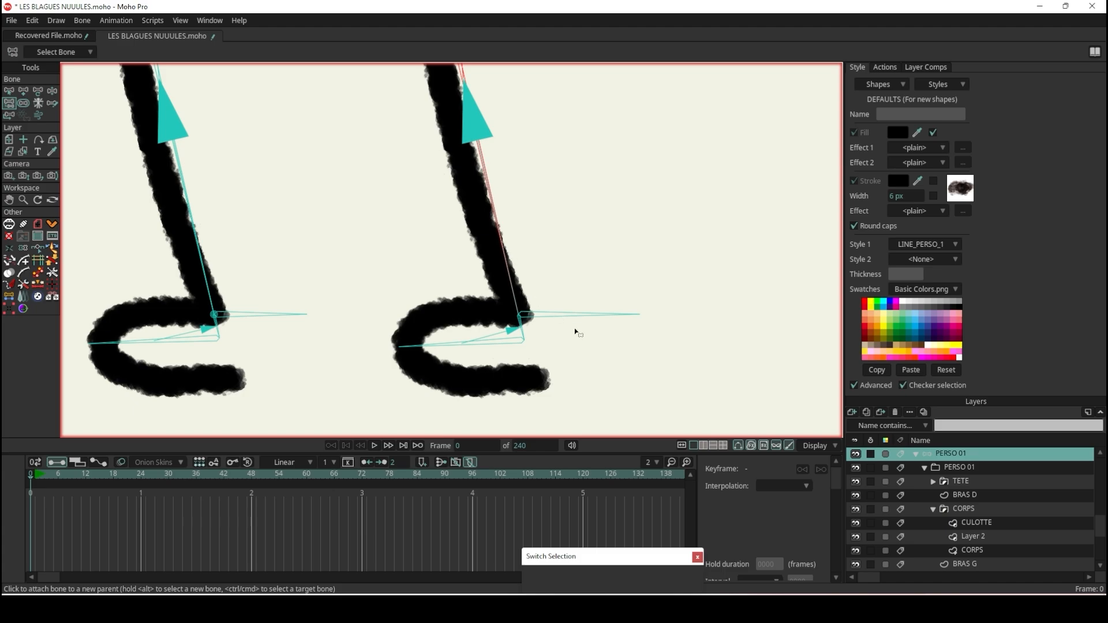
scroll(577, 313, "down", 5)
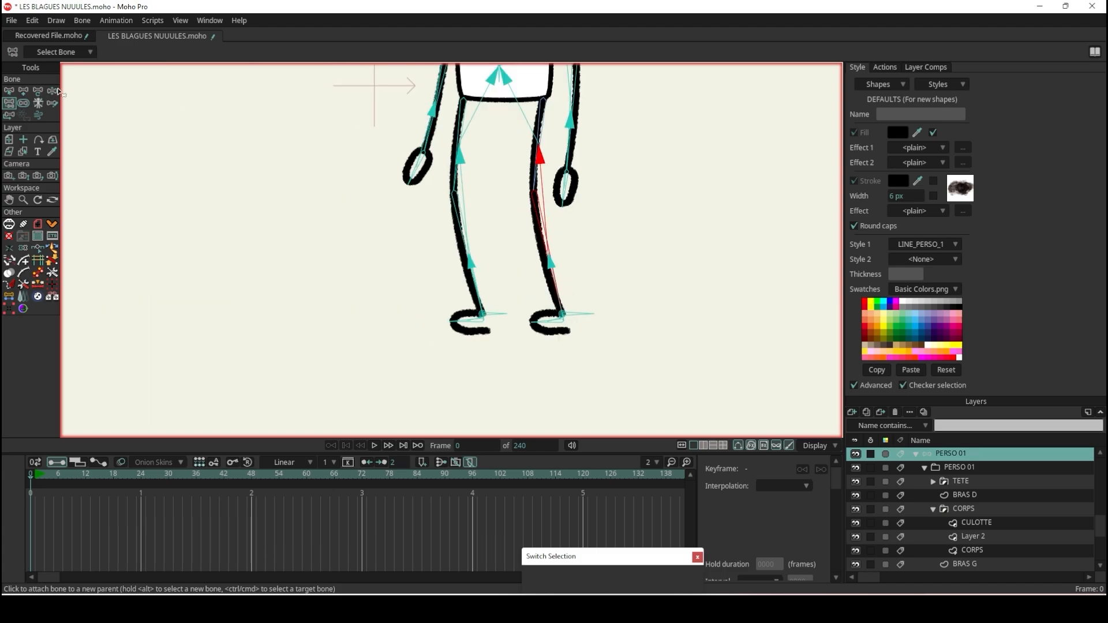
- Reduce the bone strength of the shin, foot and ankle target bones to 0
key("z")
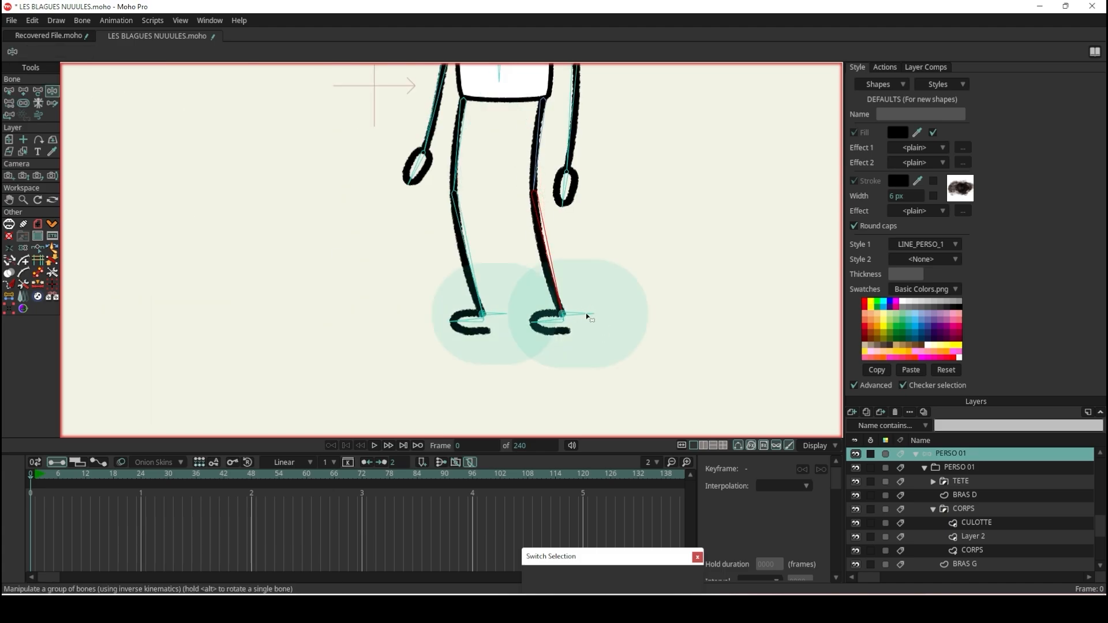
left_click(9, 91)
left_click_drag(381, 309, 687, 372)
key("s")
- Test the planted legs at frame 0 by moving the root bone with Manipulate Bones
left_click(52, 93)
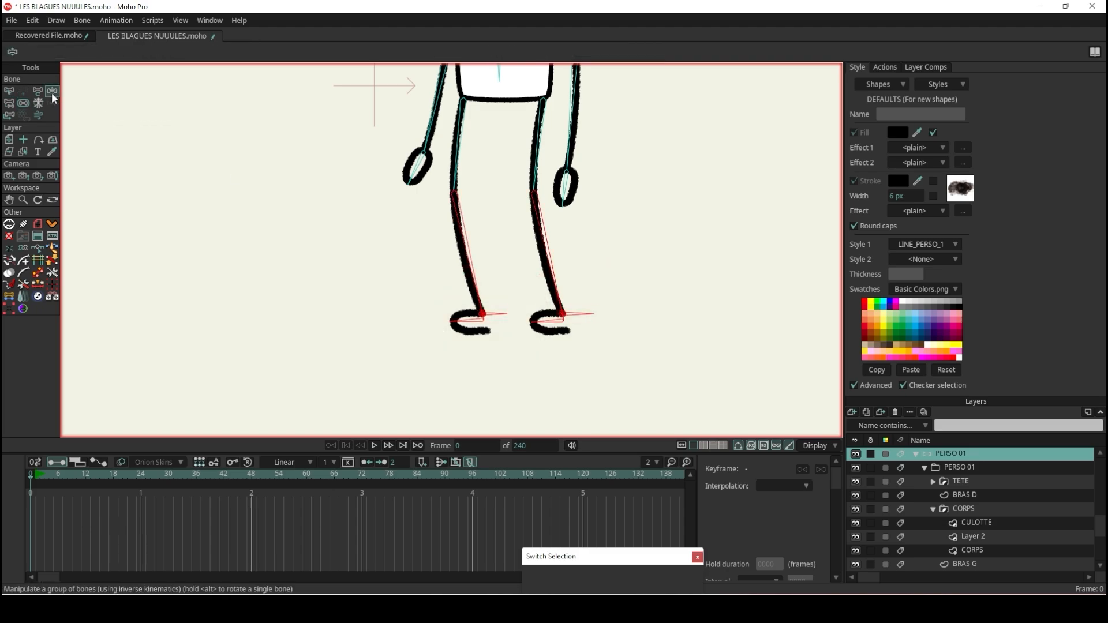
left_click(417, 166)
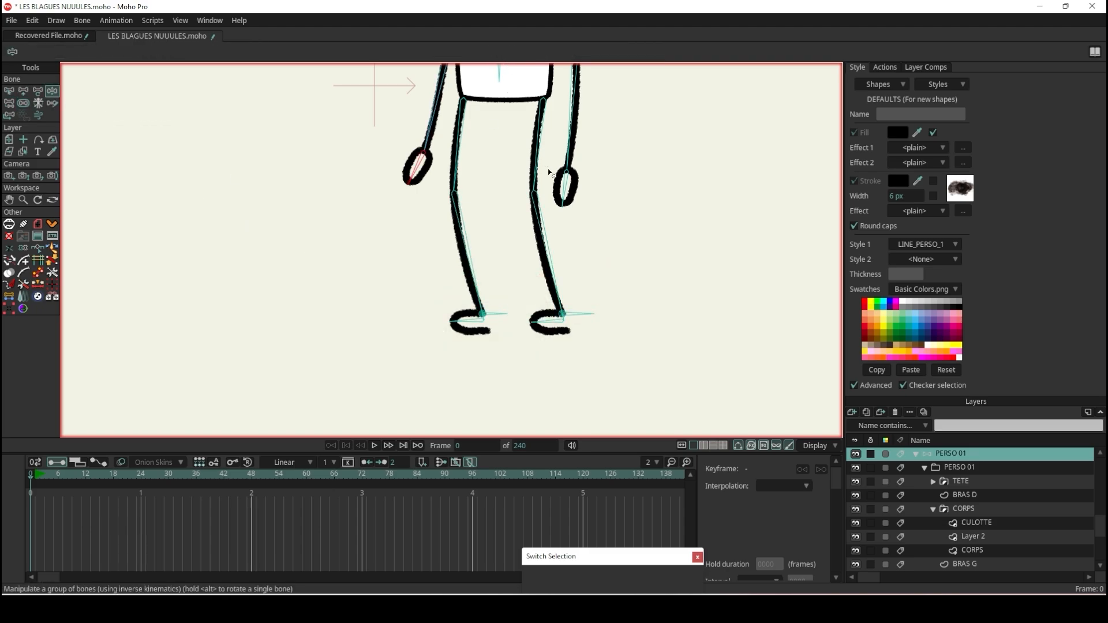
scroll(549, 172, "down", 3)
mouse_move(558, 123)
left_mouse_down()
mouse_move(560, 155)
mouse_move(581, 117)
left_mouse_up()
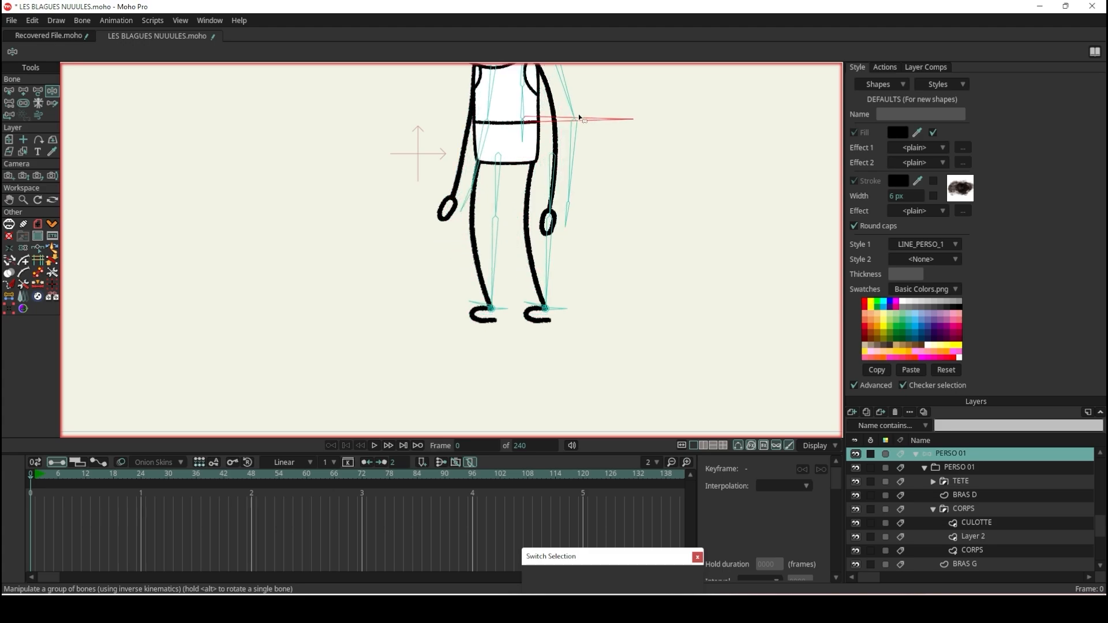
- Enable Independent angle for the short bones joining the ankle to the foot on both legs
left_click(9, 90)
scroll(536, 313, "up", 3)
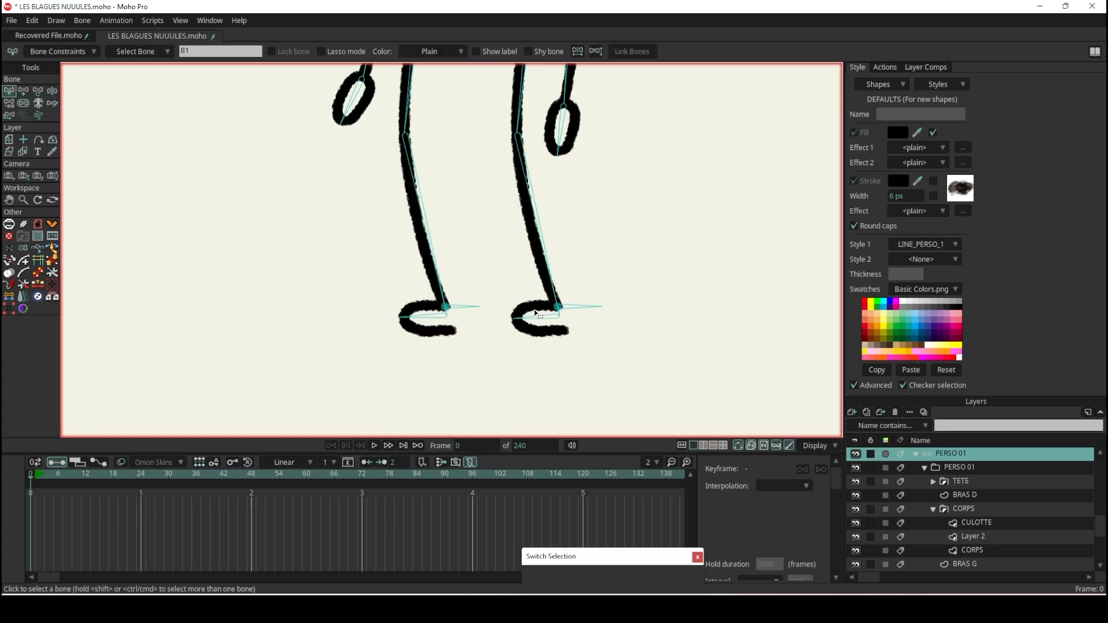
scroll(536, 313, "up", 4)
left_click(386, 333)
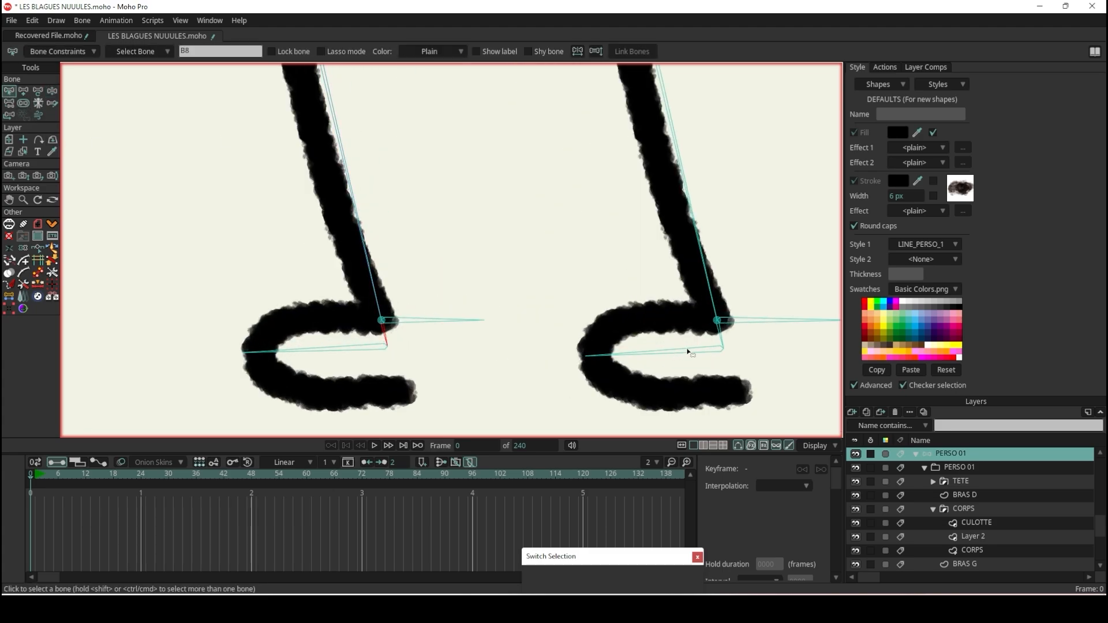
left_click(724, 341, "shift")
left_click(64, 51)
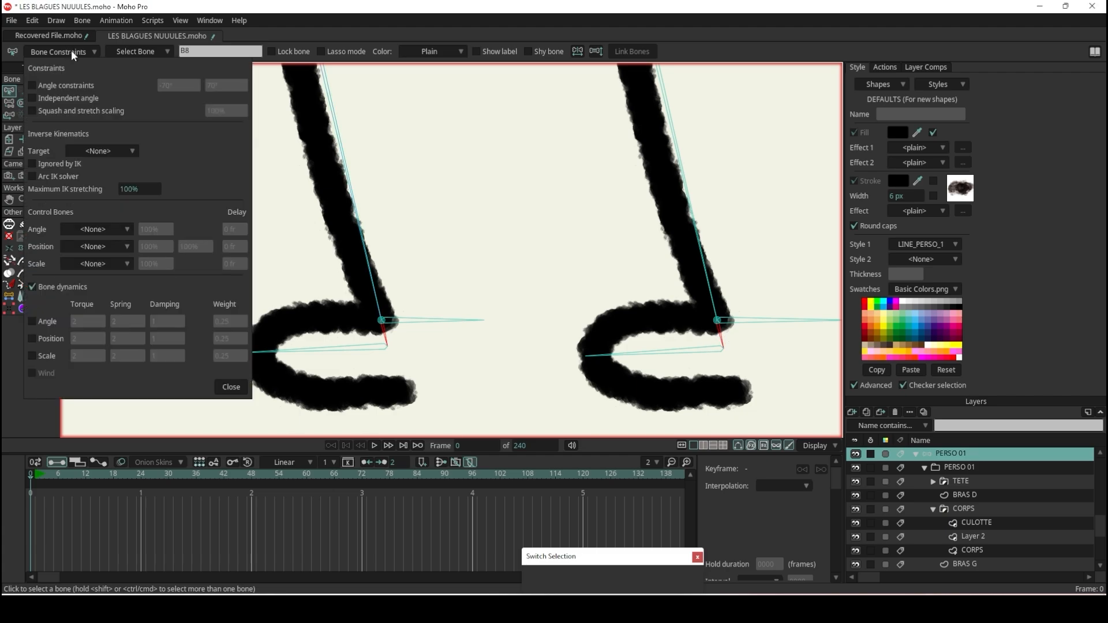
left_click(78, 98)
left_click(231, 387)
- Test the leg IK at frame 15 by moving the root bone slightly downward
scroll(302, 311, "down", 7)
left_click(98, 474)
scroll(310, 430, "down", 4)
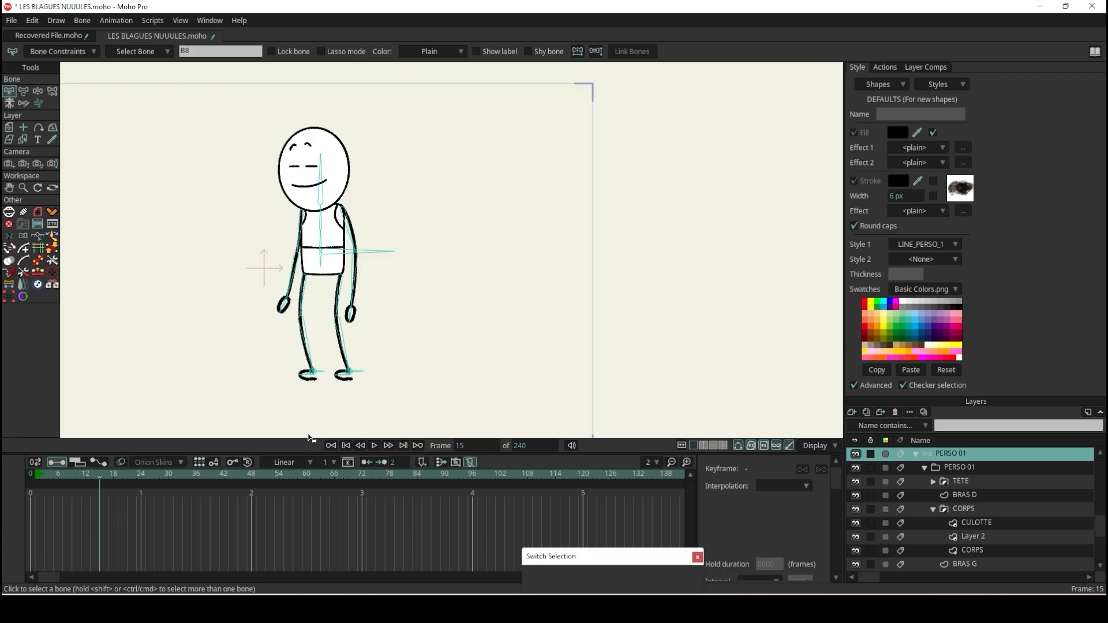
left_click(38, 91)
mouse_move(367, 256)
left_mouse_down()
mouse_move(369, 246)
mouse_move(369, 269)
left_mouse_up()
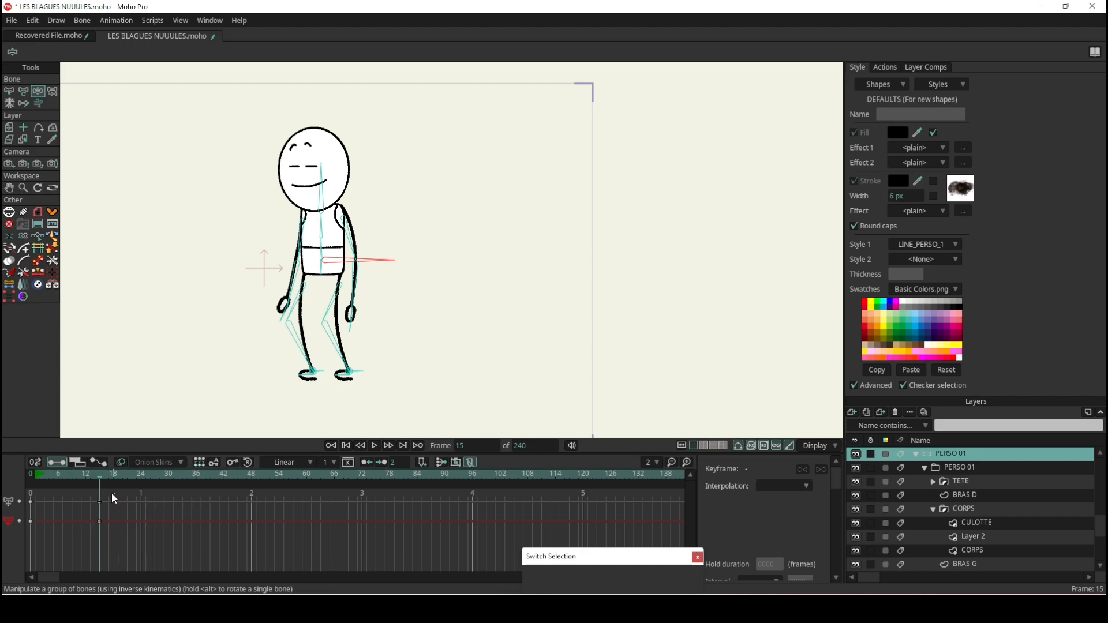
- Delete the test keyframes at frame 15 and return to frame 0
left_click_drag(114, 494, 89, 538)
key("Delete")
left_click_drag(40, 474, 31, 474)
- Set the bone strength of all the character's bones to 0
left_click(9, 90)
left_click_drag(218, 126, 427, 414)
key("s")
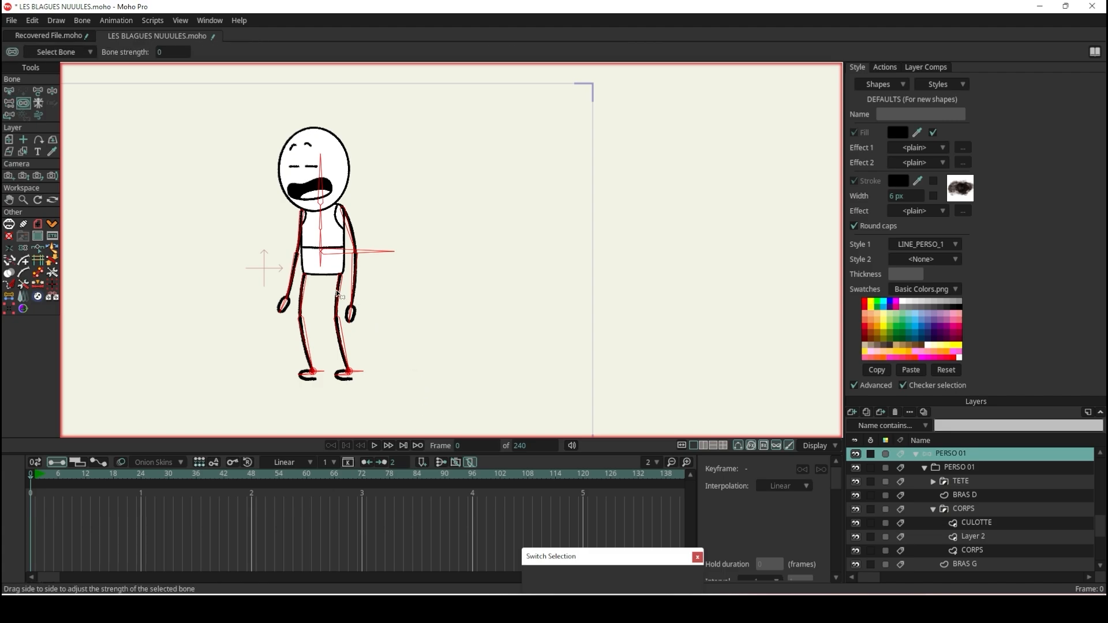
left_click_drag(369, 293, 366, 304)
scroll(362, 406, "up", 5)
- Select the horizontal target bones at both ankles
left_click(9, 90)
scroll(256, 325, "up", 2)
left_click(245, 310)
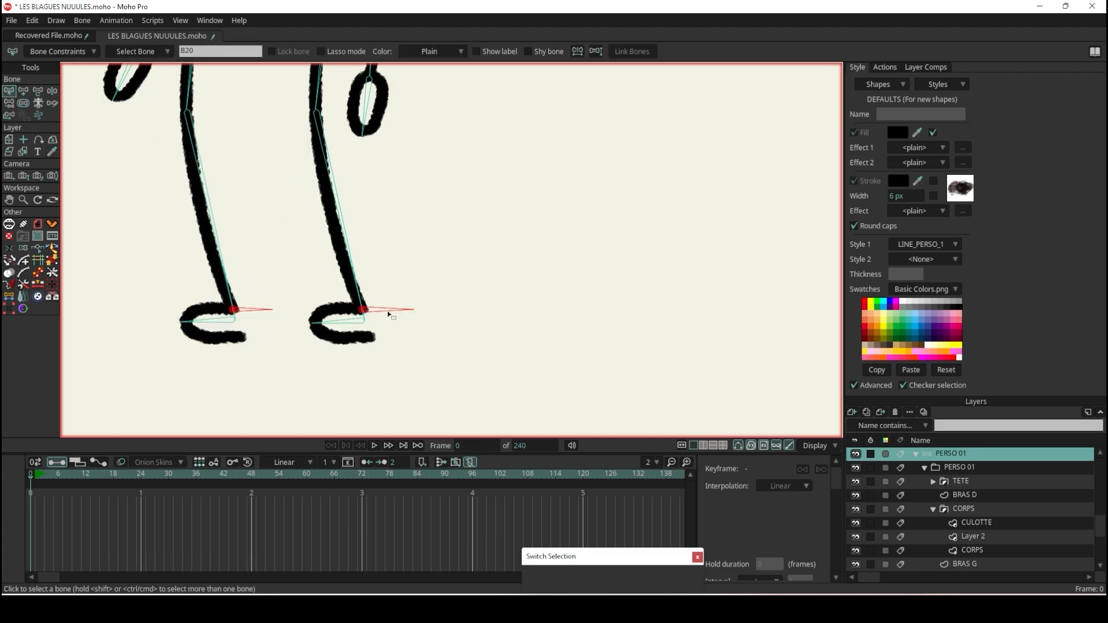
- Check the bone influence areas and test the rig by manipulating the character's arm, leg and head bones
key("s")
scroll(230, 240, "down", 4)
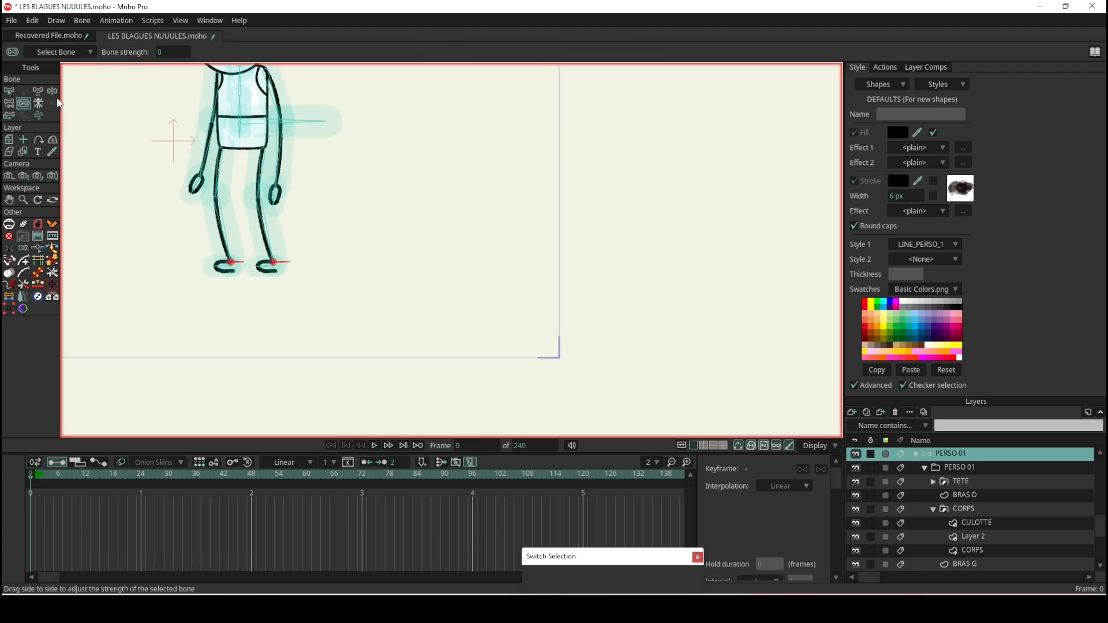
left_click(51, 91)
scroll(263, 187, "down", 3)
scroll(229, 104, "up", 2)
scroll(291, 201, "up", 1)
mouse_move(290, 216)
left_mouse_down()
mouse_move(277, 218)
mouse_move(296, 214)
left_mouse_up()
mouse_move(327, 314)
left_mouse_down()
mouse_move(368, 268)
mouse_move(383, 277)
mouse_move(338, 314)
left_mouse_up()
left_click_drag(249, 293, 229, 279)
left_click_drag(290, 216, 299, 317)
left_click_drag(343, 255, 336, 267)
mouse_move(286, 165)
left_mouse_down()
mouse_move(286, 144)
mouse_move(297, 148)
left_mouse_up()
left_click_drag(49, 475, 5, 478)
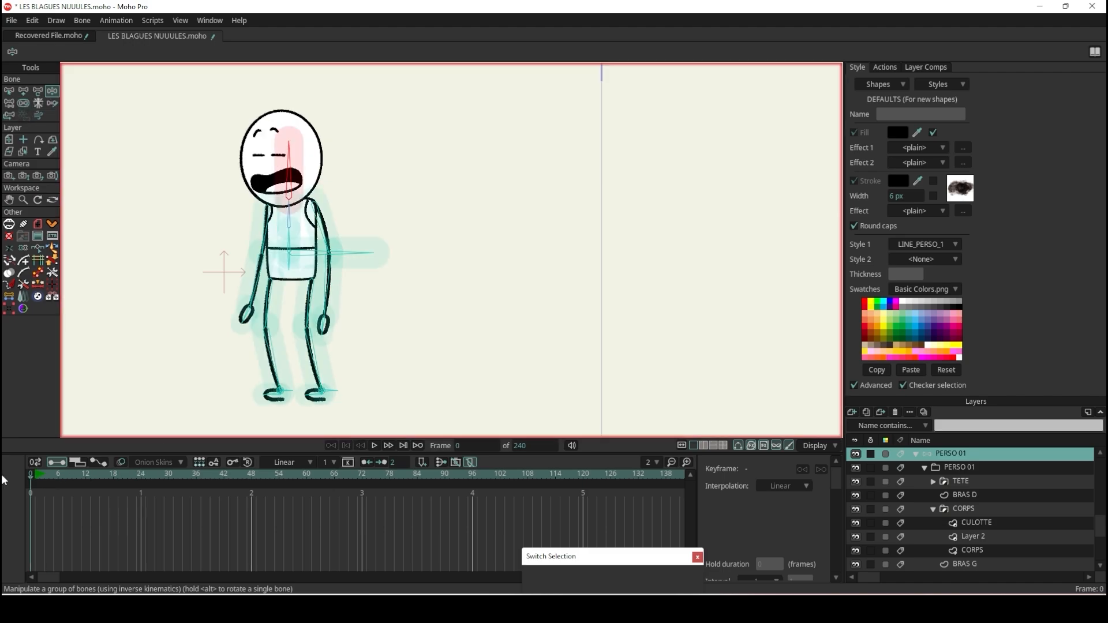
- Remove the bone strength influence areas from all of the character's bones
left_click(9, 91)
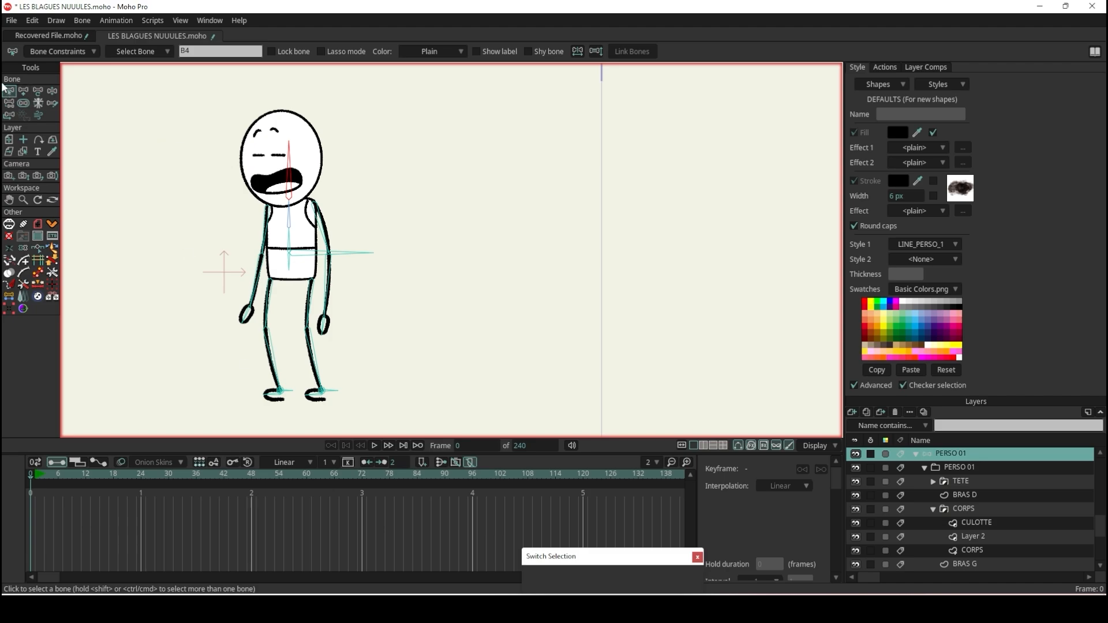
left_click_drag(199, 114, 411, 411)
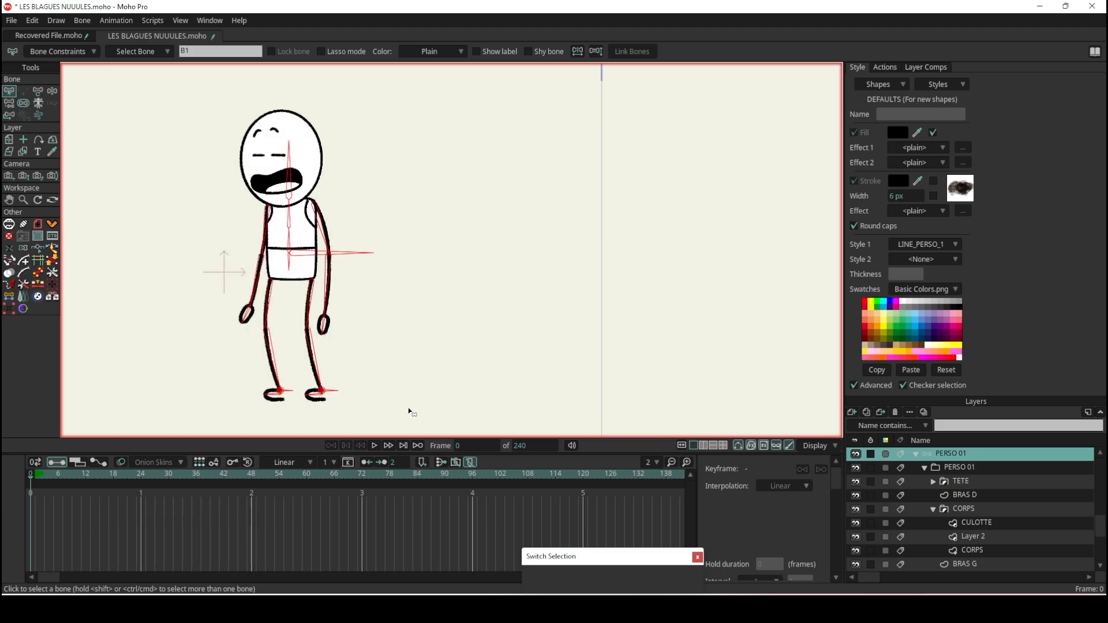
key("s")
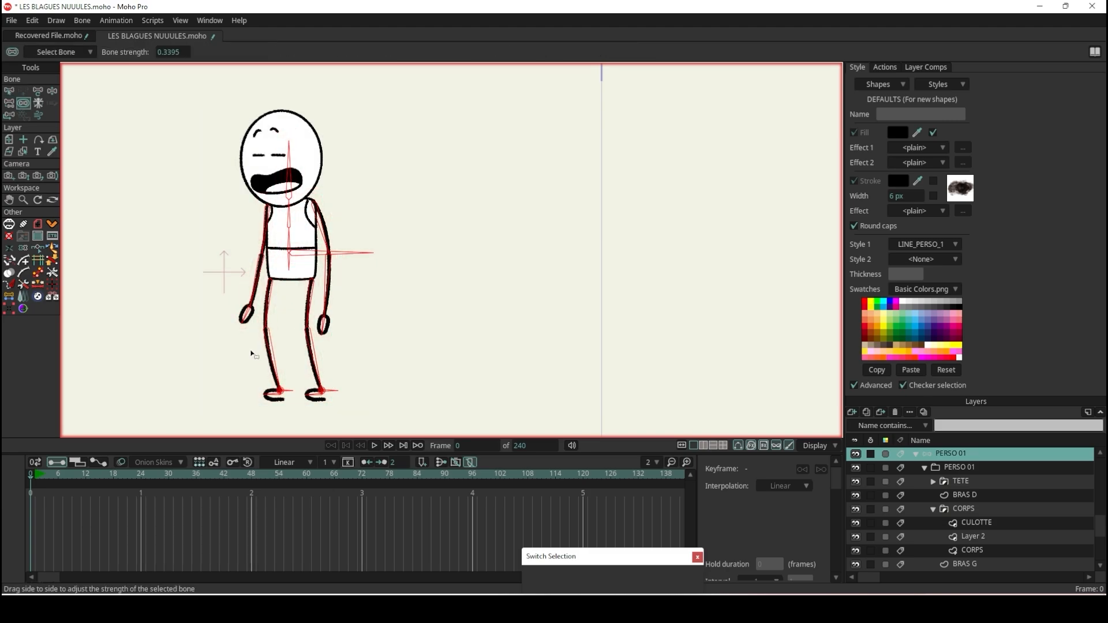
left_click(9, 91)
left_click(201, 203)
scroll(252, 145, "up", 3)
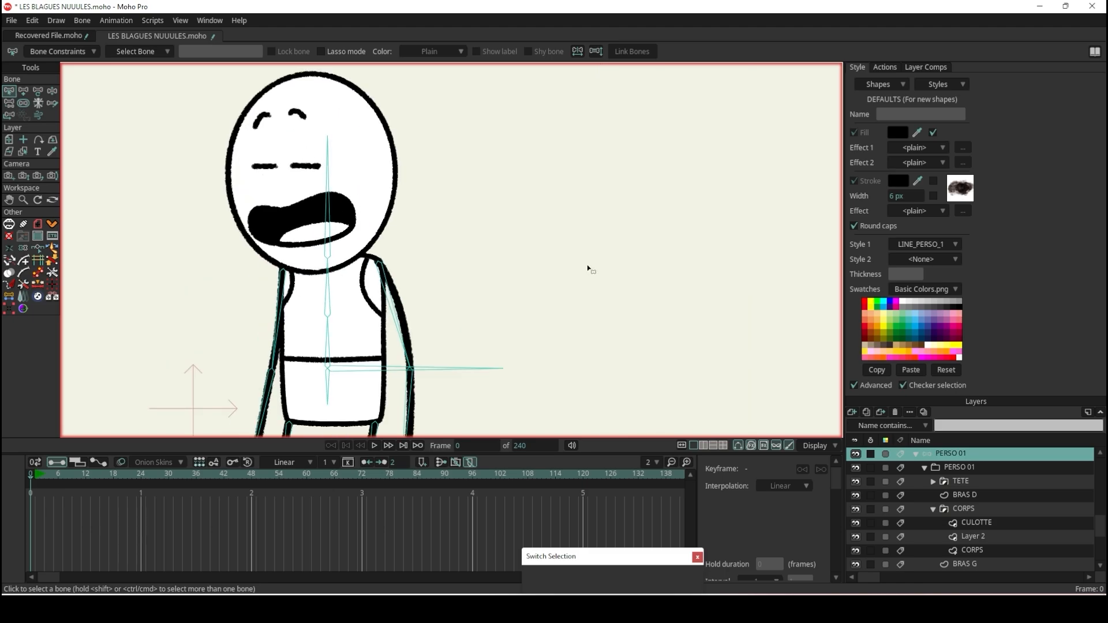
- Bind the TETE layer to the head bone
left_click(972, 482)
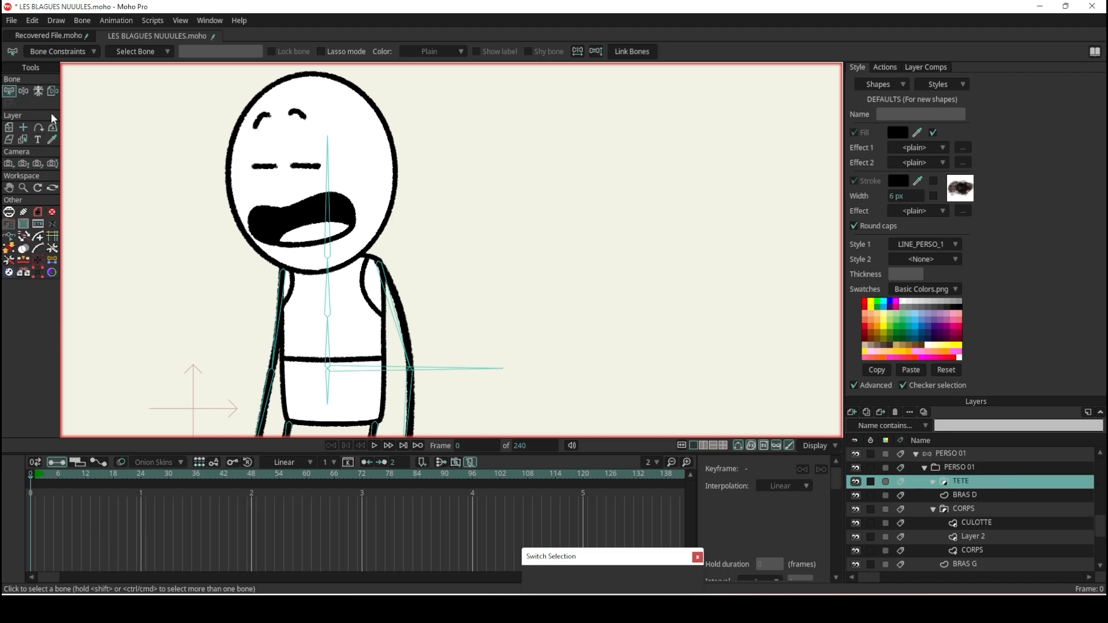
left_click(52, 92)
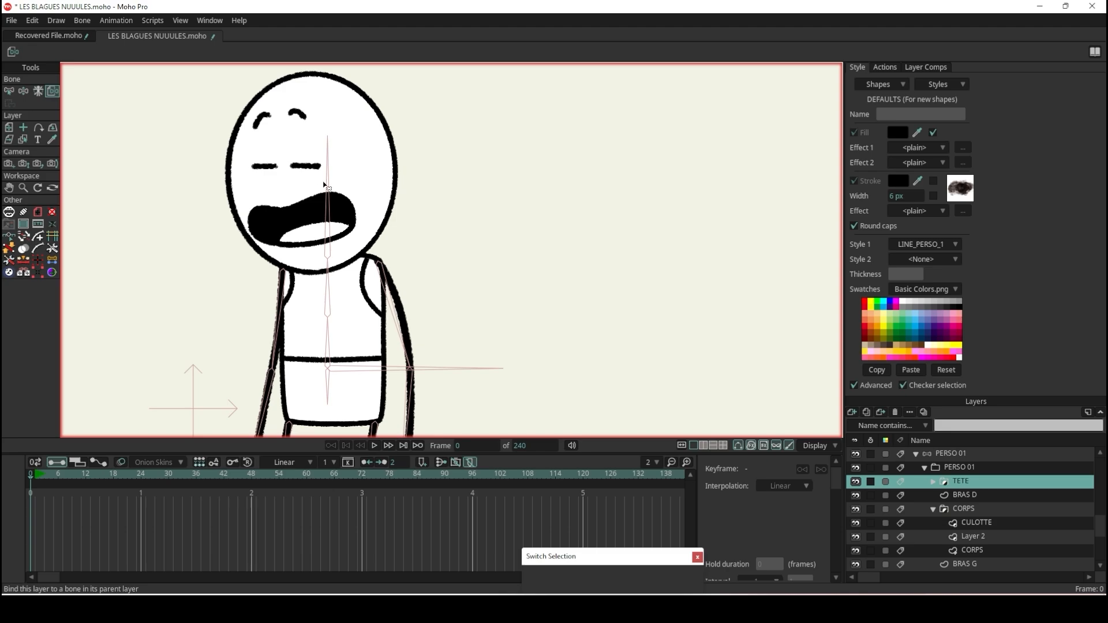
left_click(326, 185)
scroll(349, 257, "down", 2)
scroll(349, 317, "up", 4)
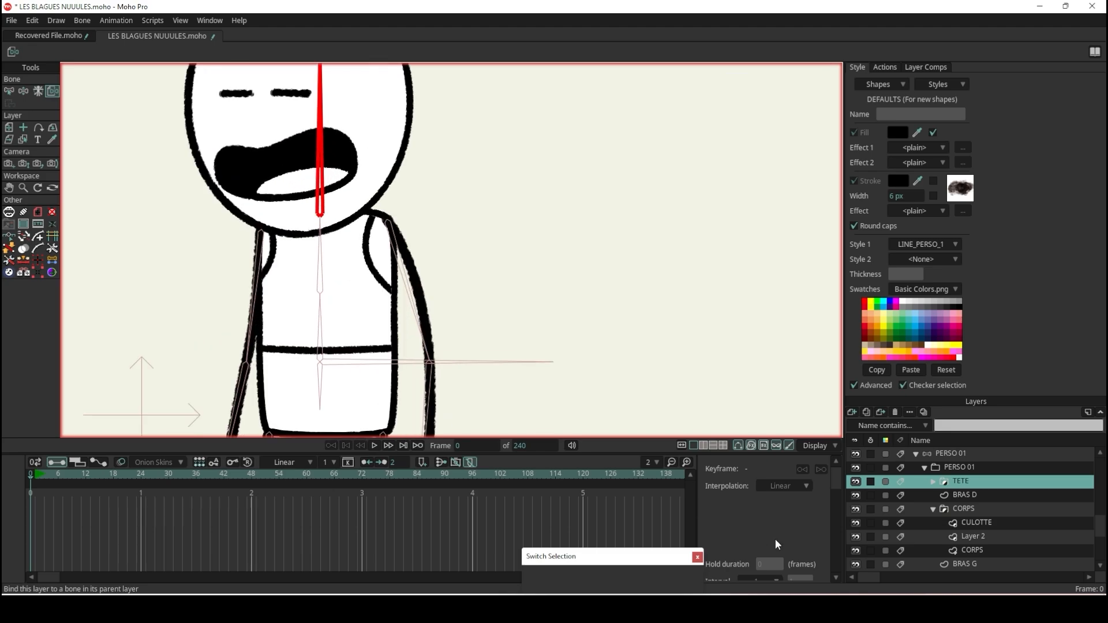
- Bind the BRAS D layer's upper-arm points, including the elbow, to that arm's upper bone
scroll(959, 551, "down", 2)
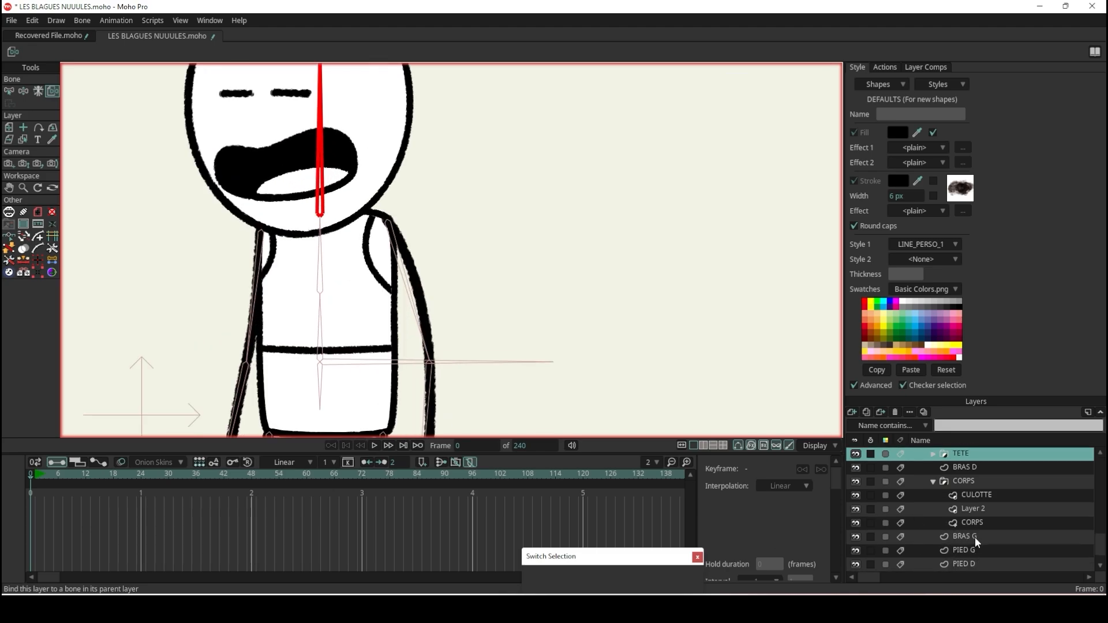
left_click(972, 538)
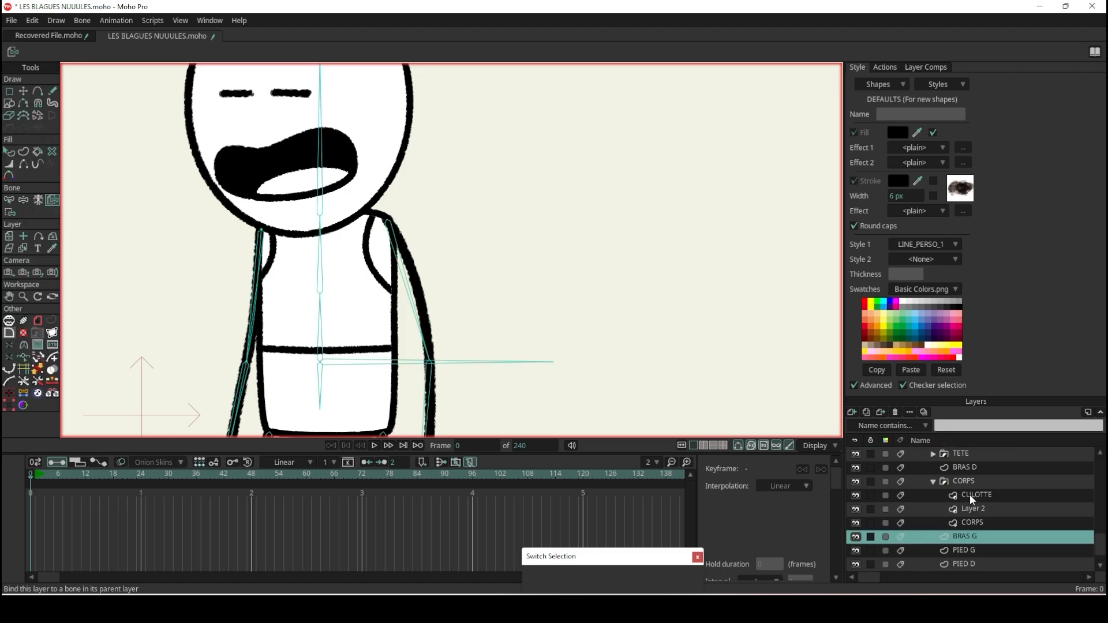
scroll(363, 260, "down", 2)
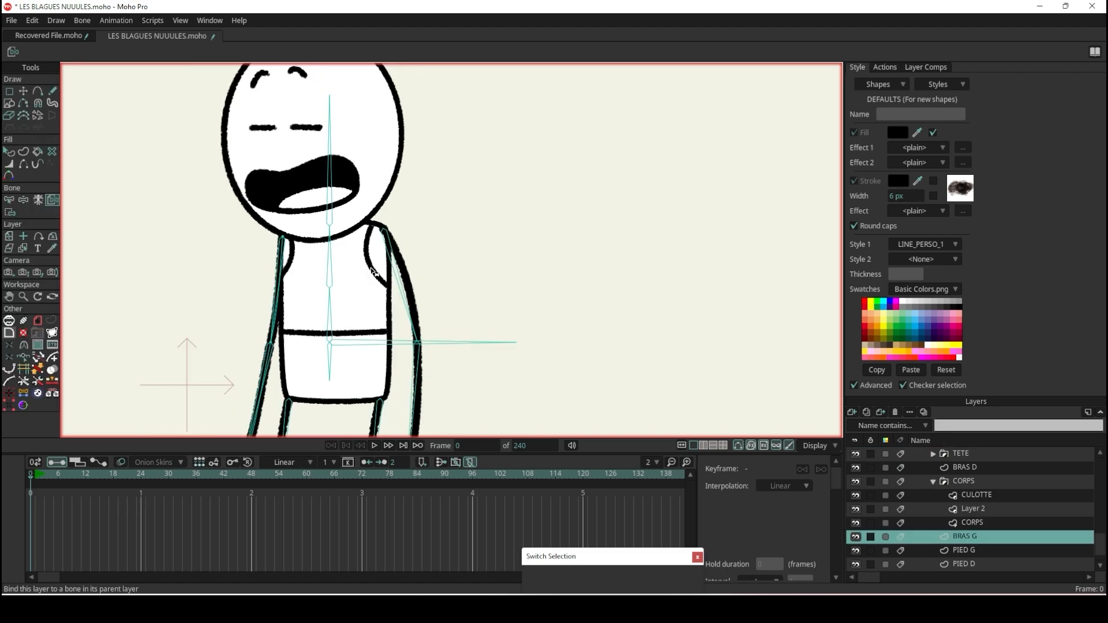
scroll(400, 306, "up", 4)
right_click(398, 273, "alt")
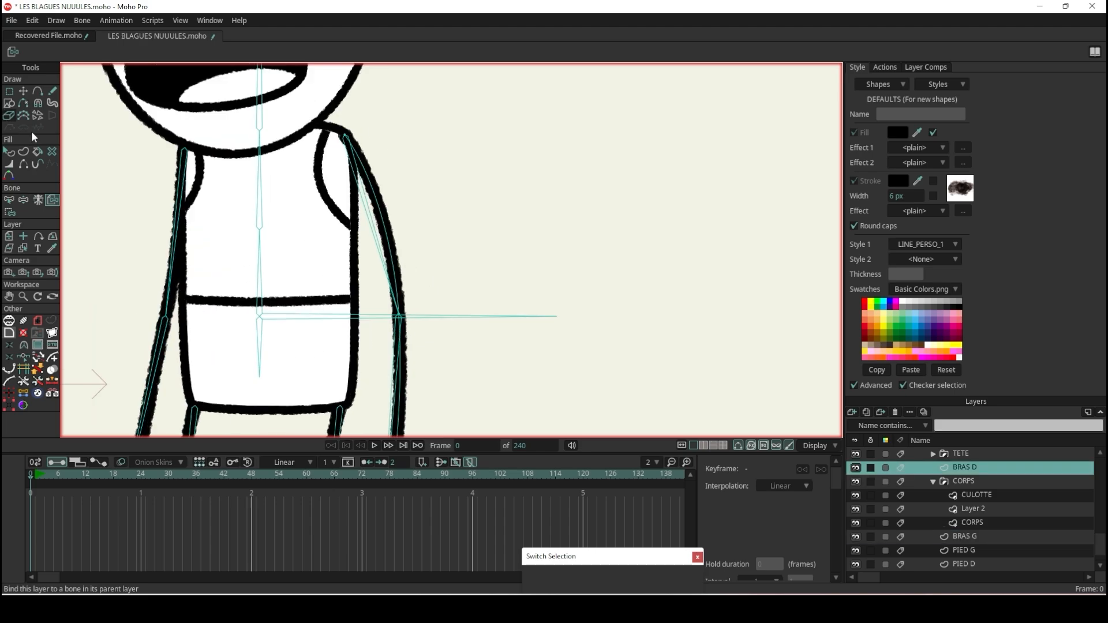
left_click(11, 214)
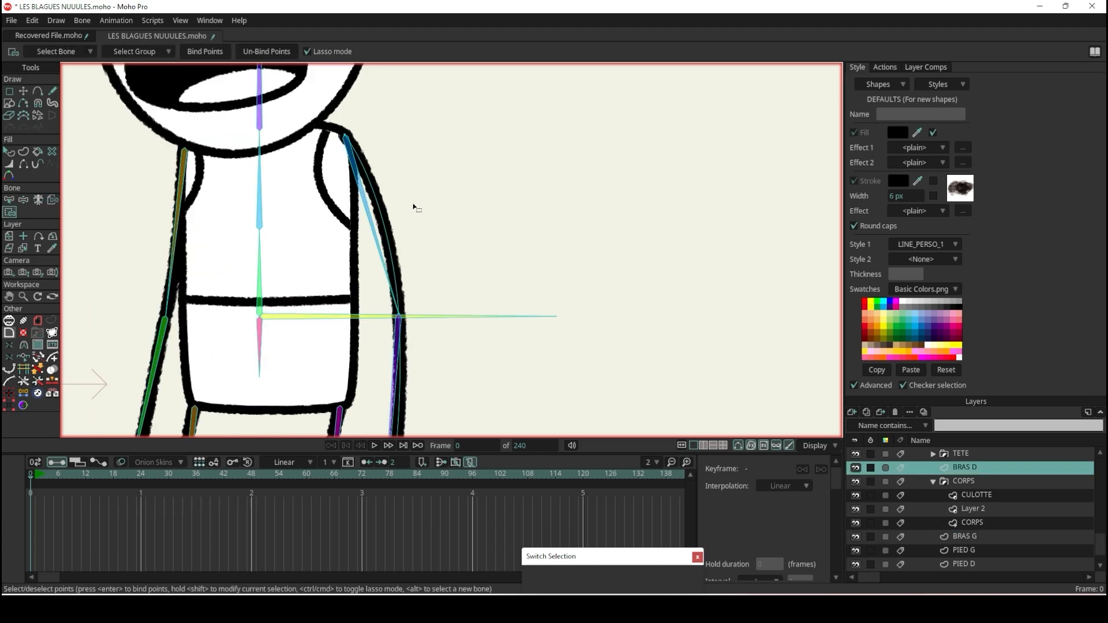
left_click(352, 156, "alt")
scroll(414, 251, "down", 4)
scroll(407, 318, "up", 8)
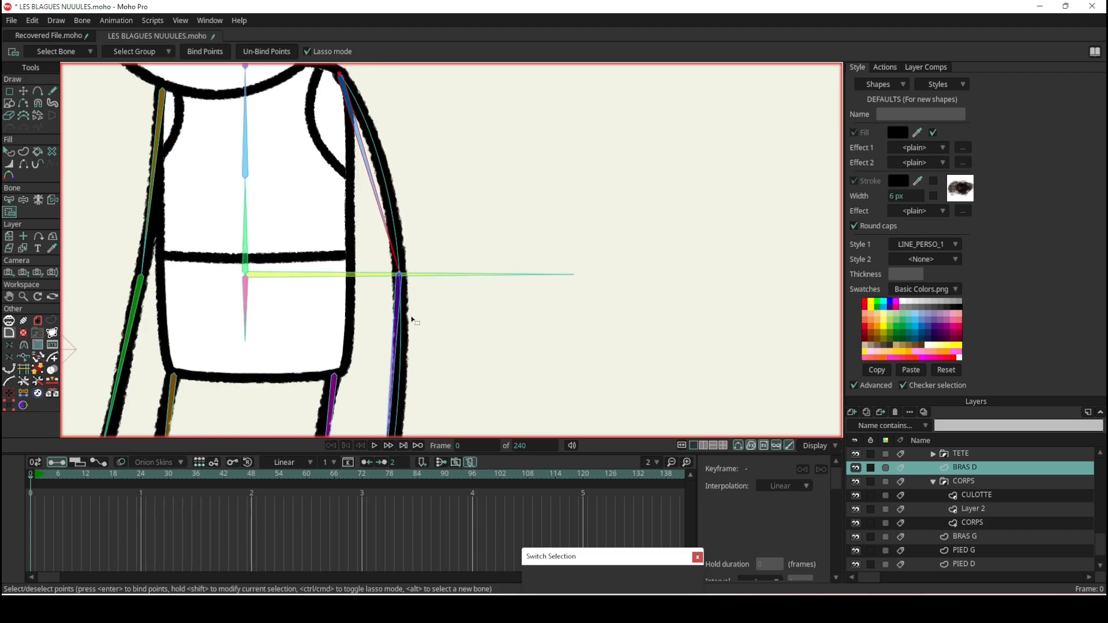
mouse_move(404, 235)
left_mouse_down()
mouse_move(379, 260)
mouse_move(386, 228)
mouse_move(413, 252)
left_mouse_up()
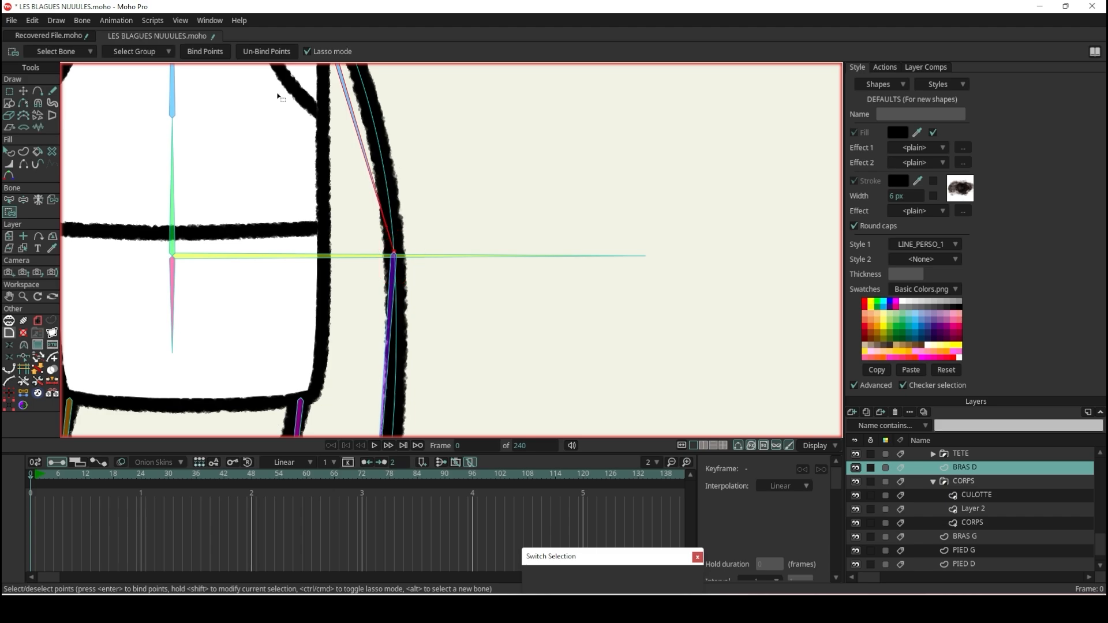
left_click(205, 52)
- Bind the wrist point of the BRAS D layer to the forearm bone
scroll(396, 217, "down", 3)
scroll(396, 277, "up", 4)
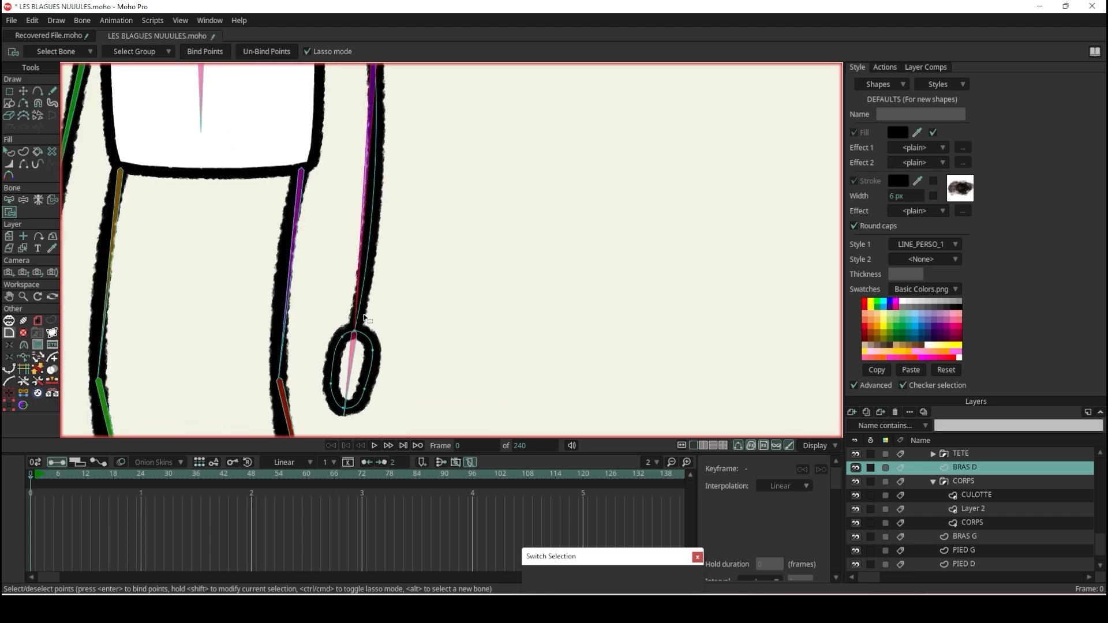
scroll(356, 314, "up", 6)
scroll(353, 328, "down", 2)
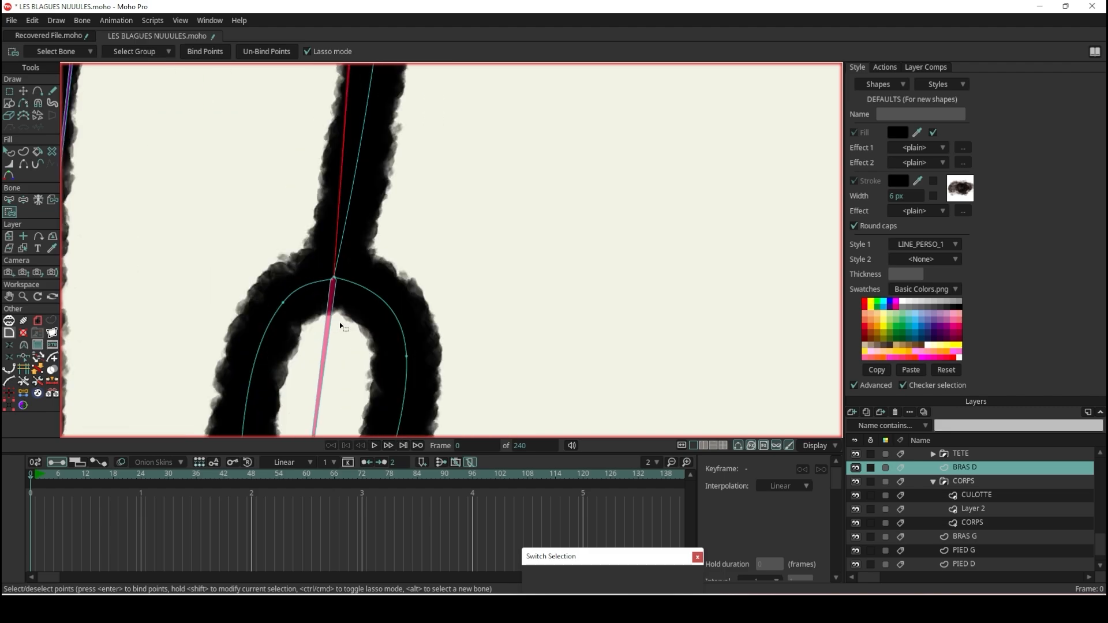
scroll(339, 322, "up", 5)
scroll(322, 205, "down", 3)
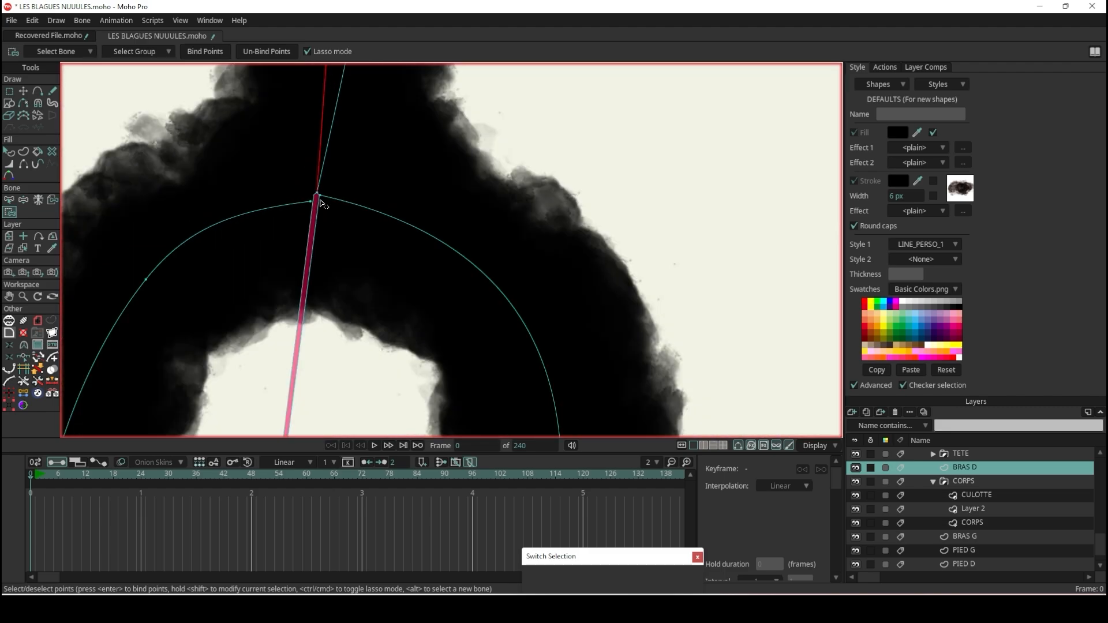
mouse_move(331, 185)
left_mouse_down()
mouse_move(303, 178)
mouse_move(308, 228)
mouse_move(333, 174)
left_mouse_up()
left_click(219, 51)
scroll(398, 191, "down", 3)
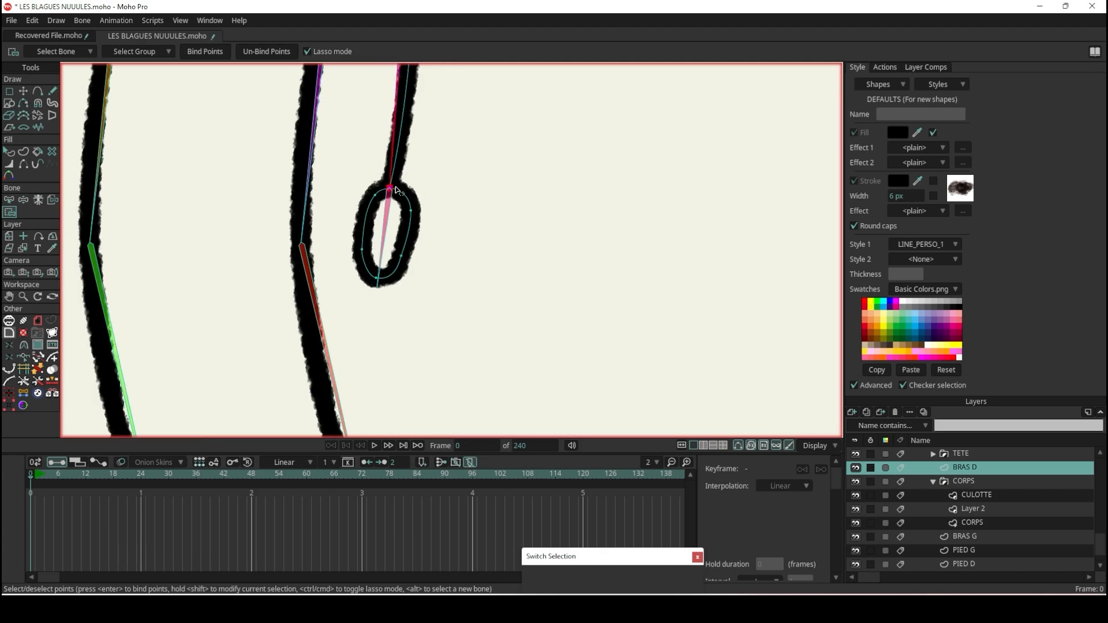
- Bind the points of the BRAS D hand loop to the hand bone
scroll(413, 213, "up", 2)
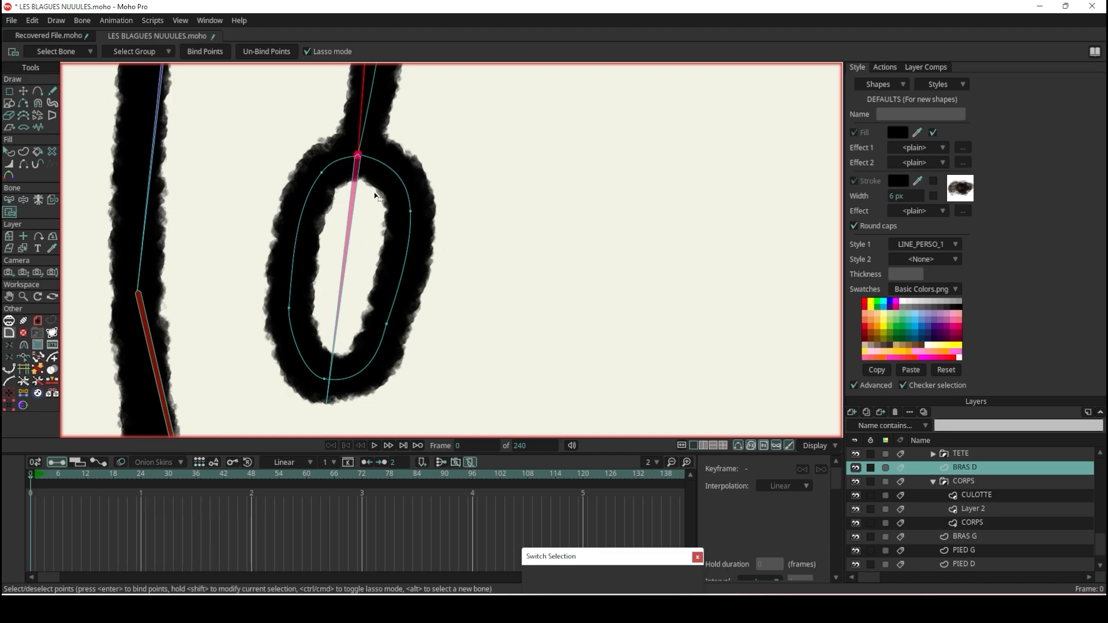
left_click(349, 225)
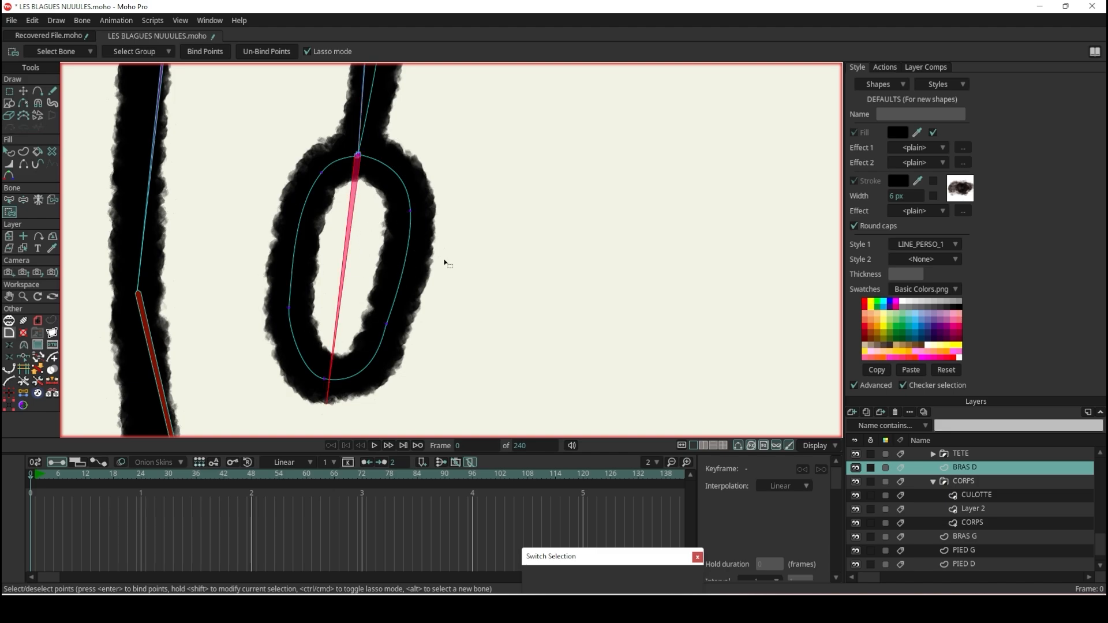
left_click(212, 55)
- Bind the BRAS G layer's upper-arm points, including the elbow, to that arm's upper bone
scroll(458, 199, "down", 10)
scroll(392, 107, "up", 6)
scroll(392, 107, "down", 5)
scroll(392, 109, "up", 6)
right_click(397, 215, "alt")
right_click(388, 219, "alt")
scroll(402, 234, "down", 6)
scroll(406, 159, "up", 3)
scroll(402, 234, "up", 6)
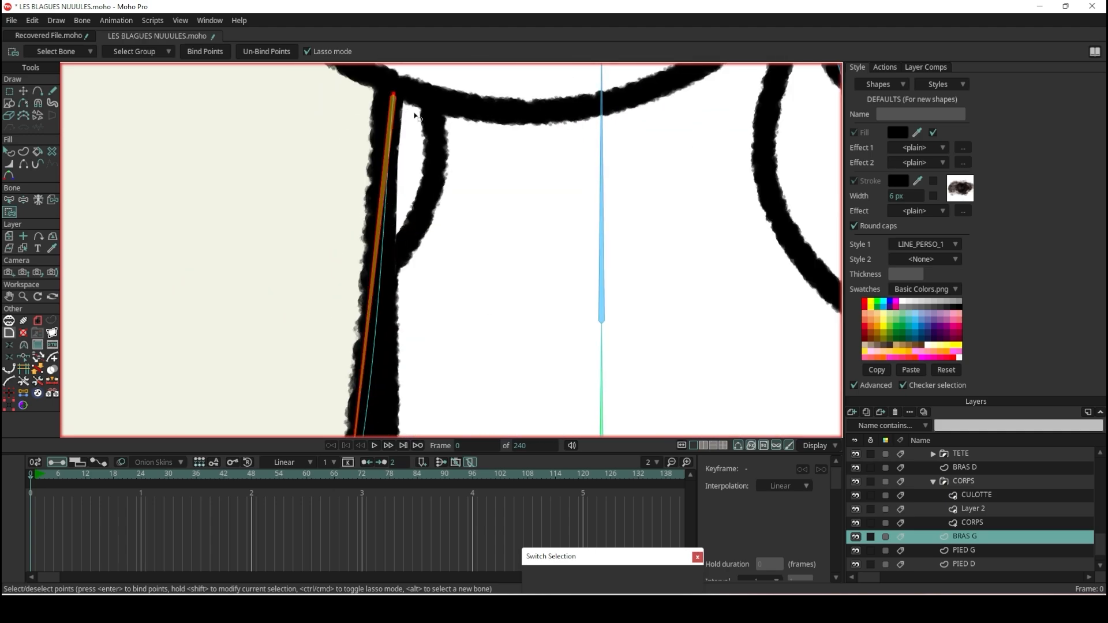
scroll(414, 173, "down", 4)
scroll(378, 341, "up", 3)
mouse_move(370, 359)
left_mouse_down()
mouse_move(380, 313)
mouse_move(356, 313)
left_mouse_up()
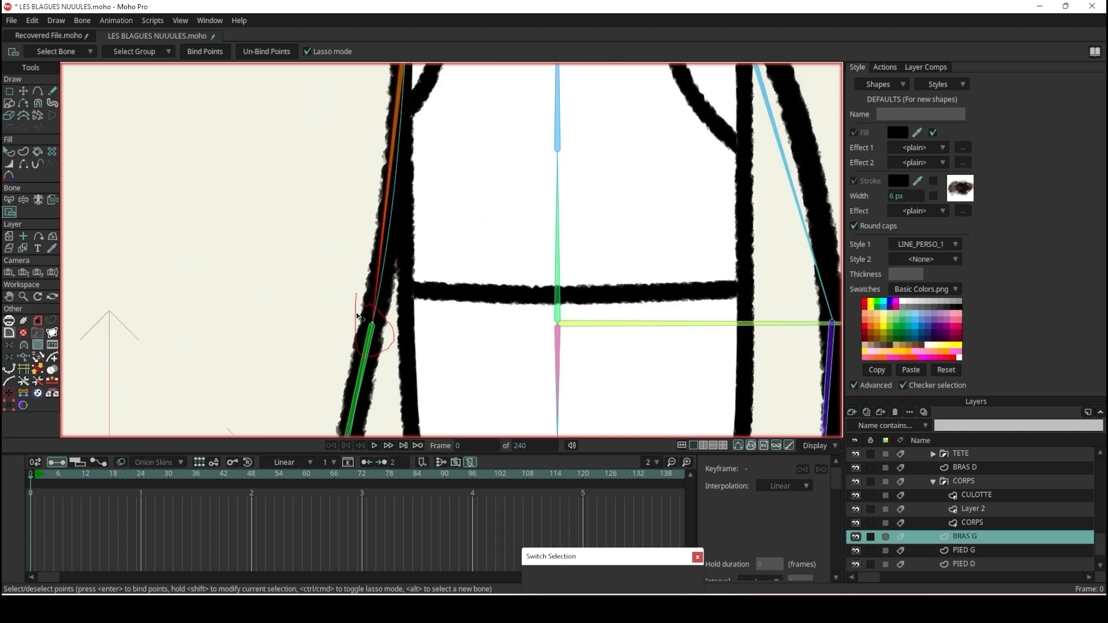
- Bind the wrist point of the BRAS G layer to the forearm bone
scroll(242, 168, "down", 3)
scroll(238, 347, "up", 5)
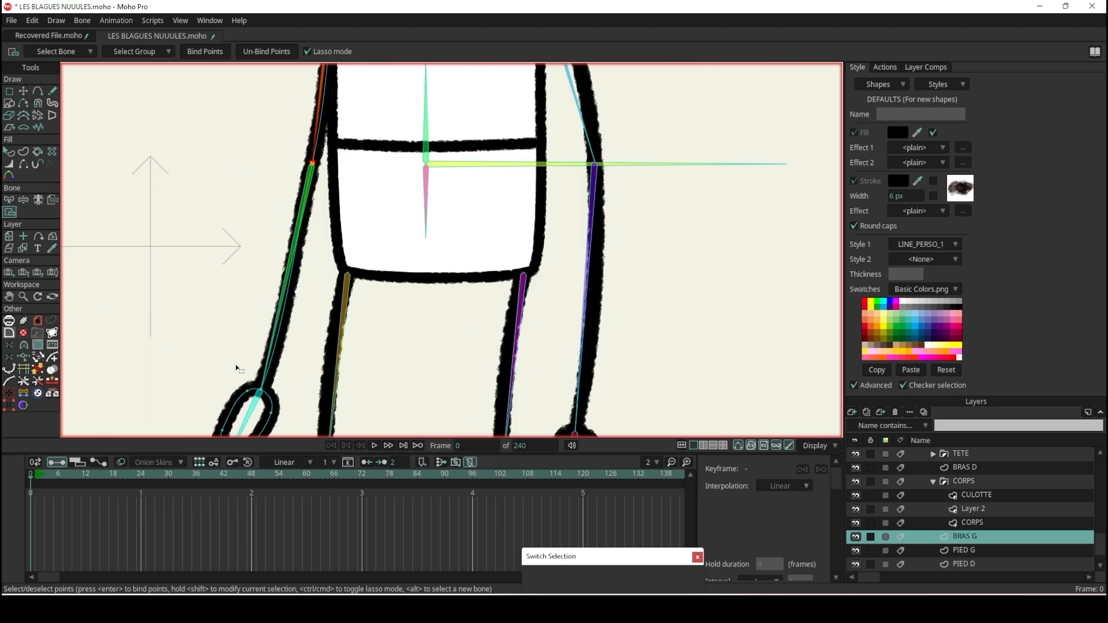
scroll(293, 313, "down", 3)
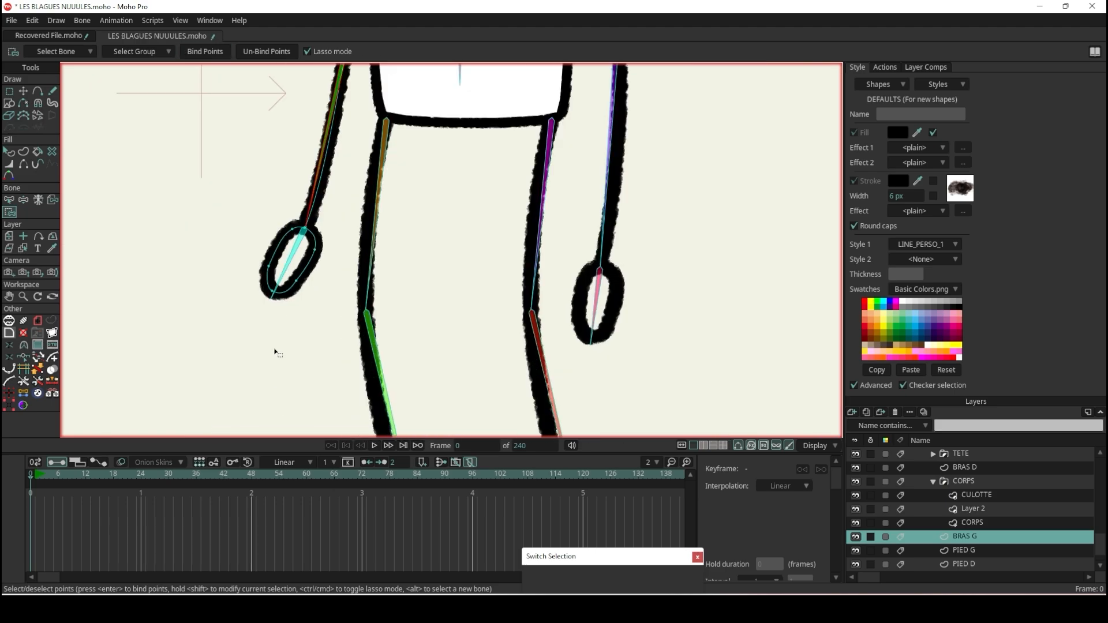
scroll(275, 381, "up", 6)
scroll(358, 258, "up", 2)
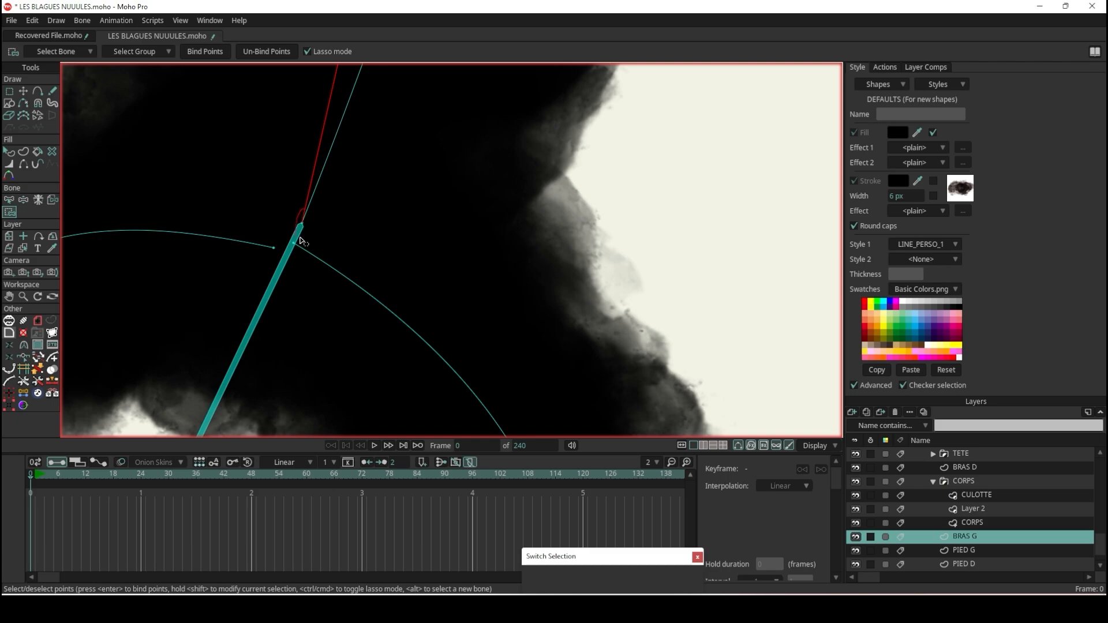
scroll(331, 155, "down", 2)
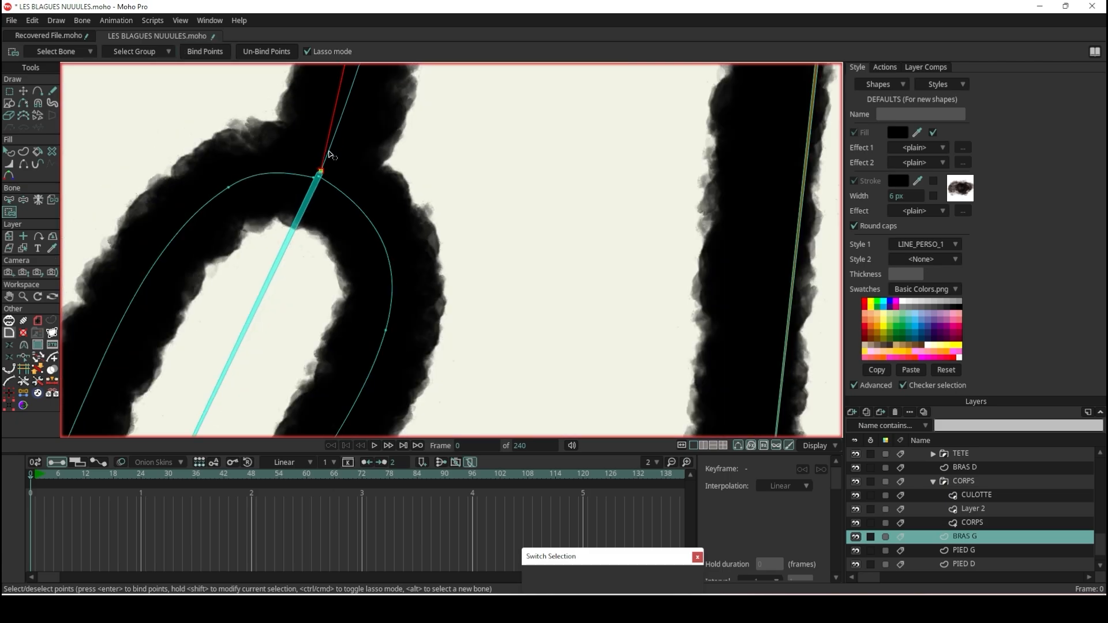
- Bind the points of the BRAS G hand loop to the hand bone
left_click(285, 238, "alt")
left_click(366, 215)
left_click(213, 51)
scroll(297, 86, "down", 6)
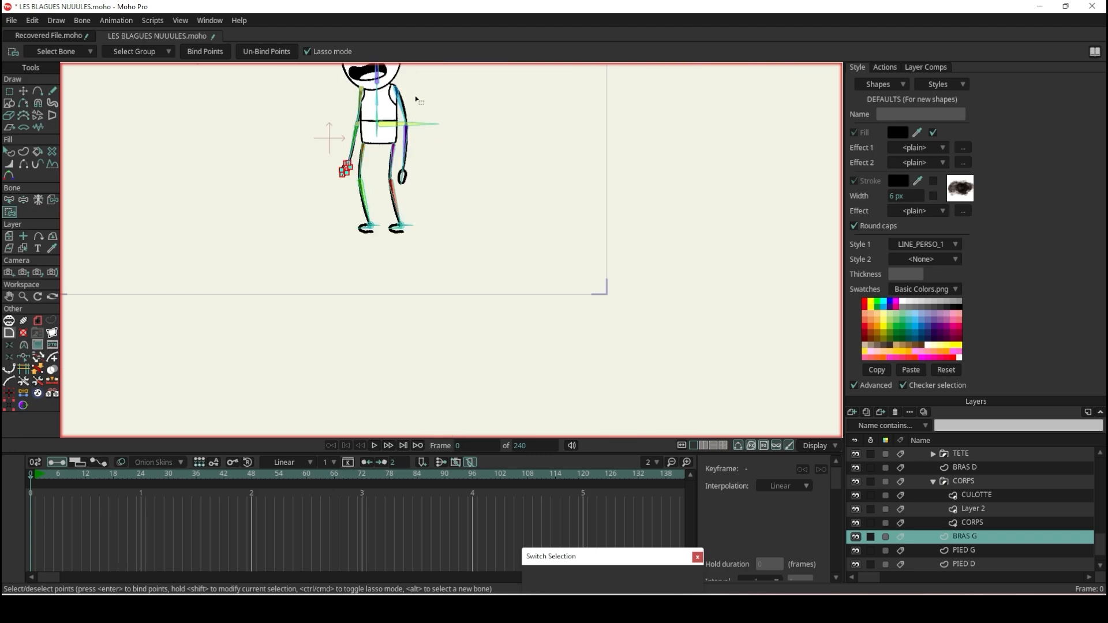
- Test the deformation of both arms by raising the two forearms beside the head
scroll(415, 106, "up", 6)
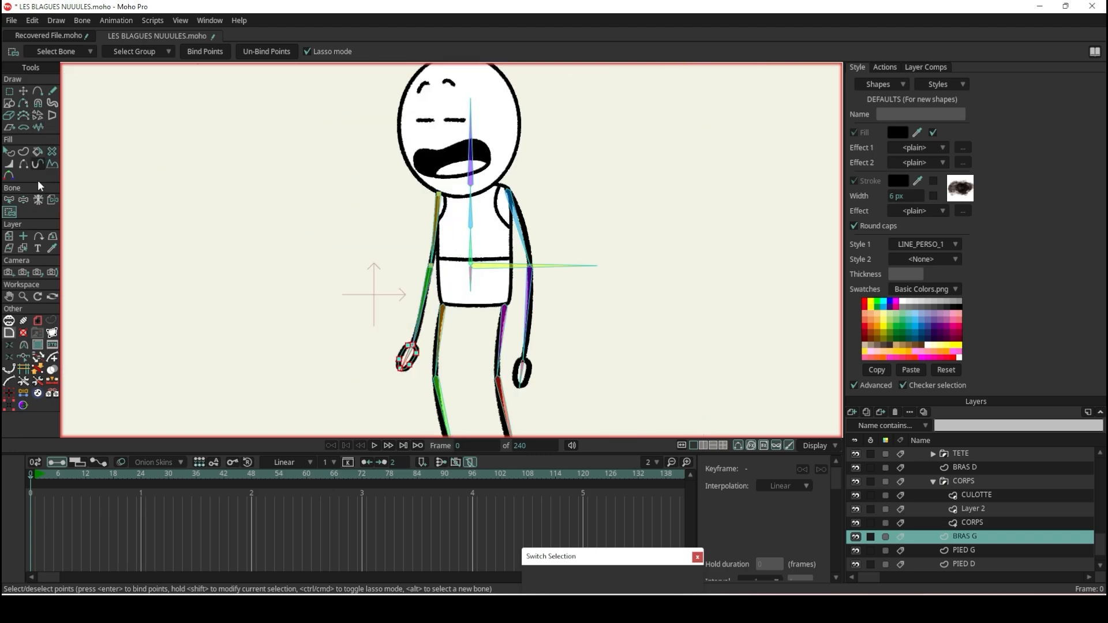
left_click(23, 199)
left_click_drag(421, 317, 349, 130)
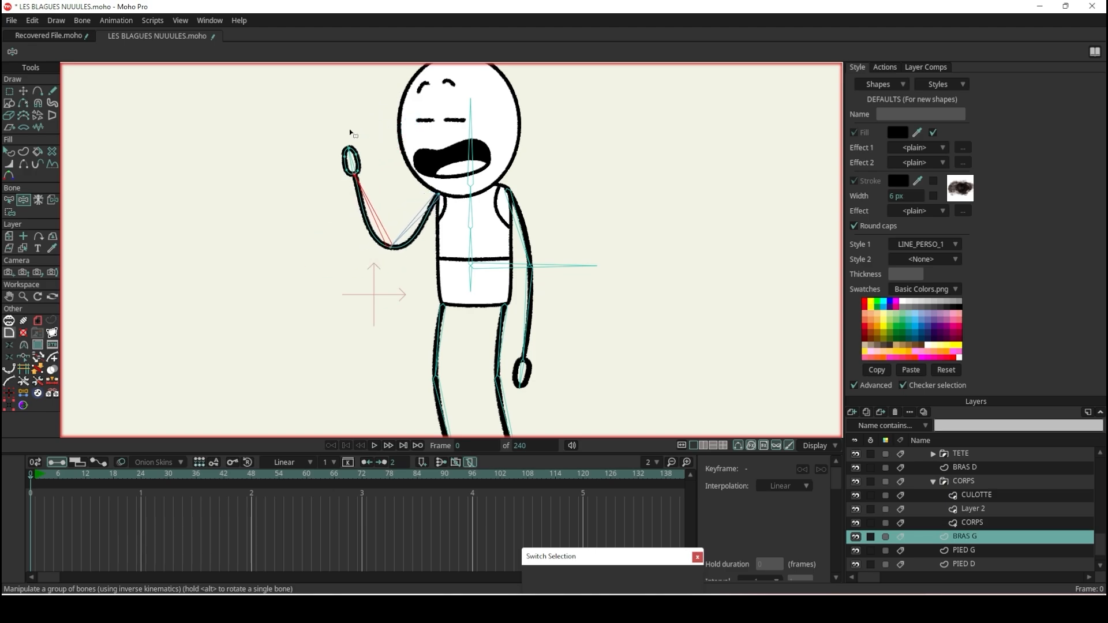
left_click_drag(545, 322, 610, 101)
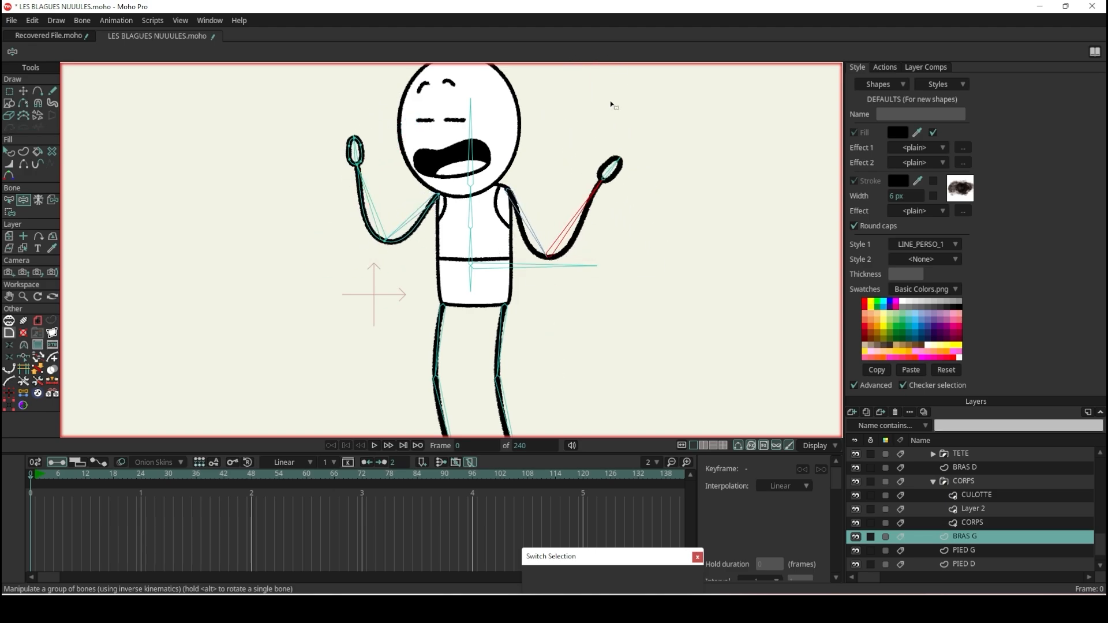
- Preview a render of frame 0 with both arms raised, and close the preview
scroll(618, 265, "down", 3)
scroll(601, 202, "up", 4)
key("ctrl+r")
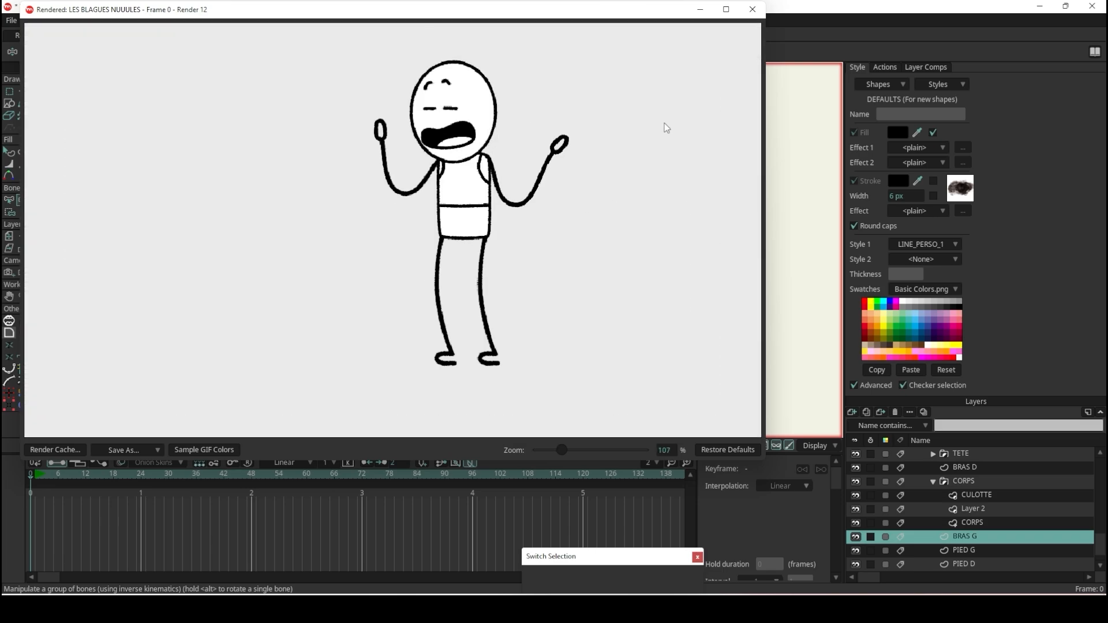
left_click(753, 9)
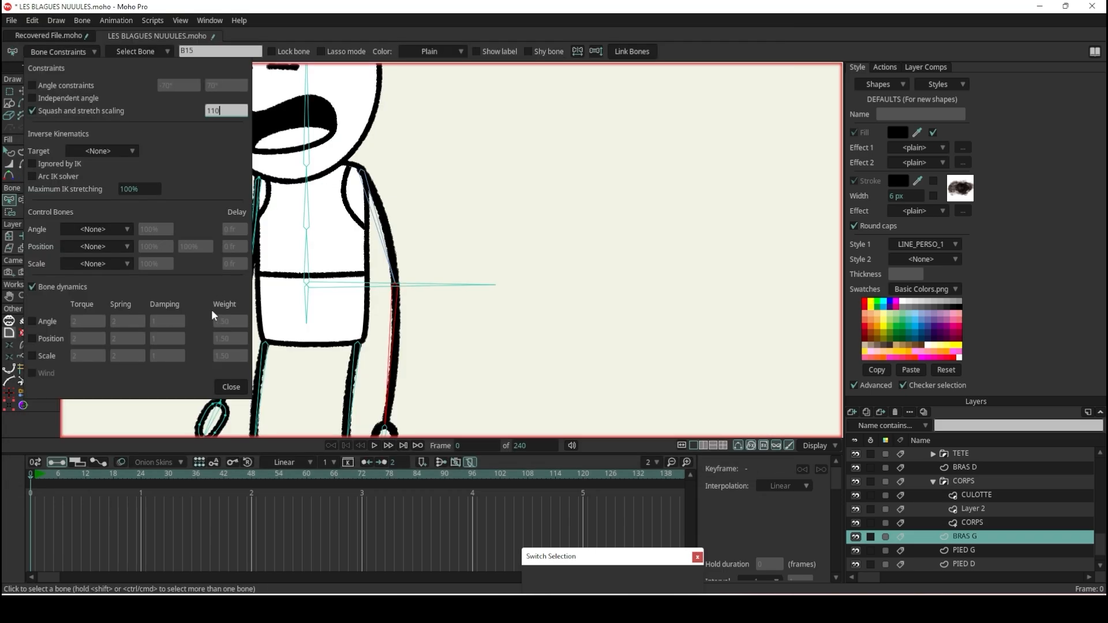
- Apply squash and stretch scaling of 110 to the BRAS D forearm bone B15
left_click(237, 388)
scroll(470, 331, "up", 5)
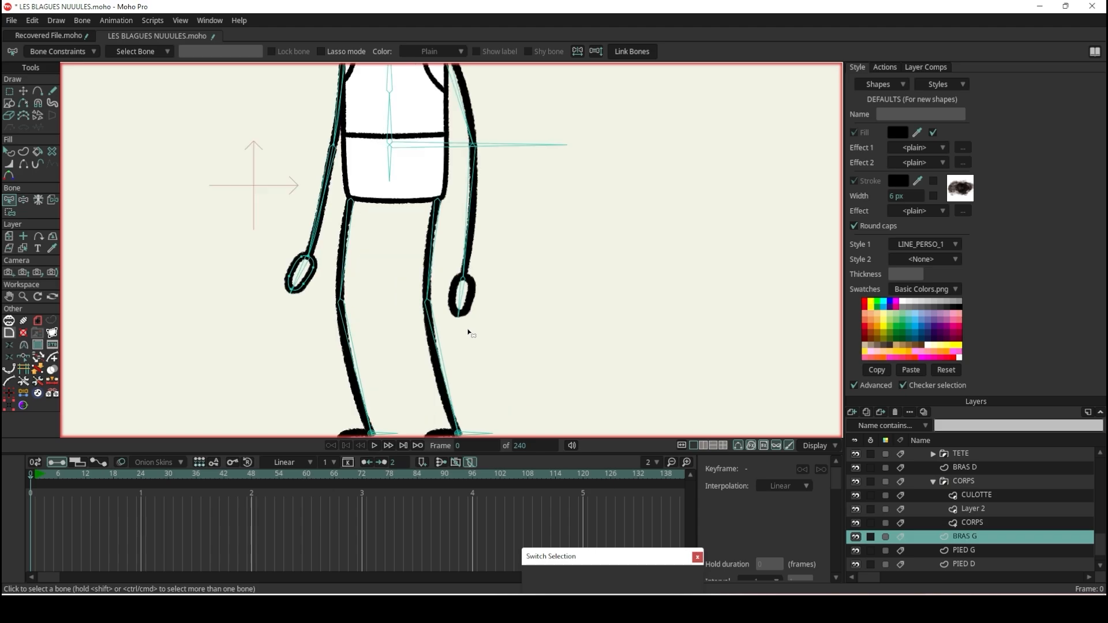
- Bind the points along the PIED G leg line to its leg bones
right_click(347, 223, "alt")
scroll(358, 230, "up", 2)
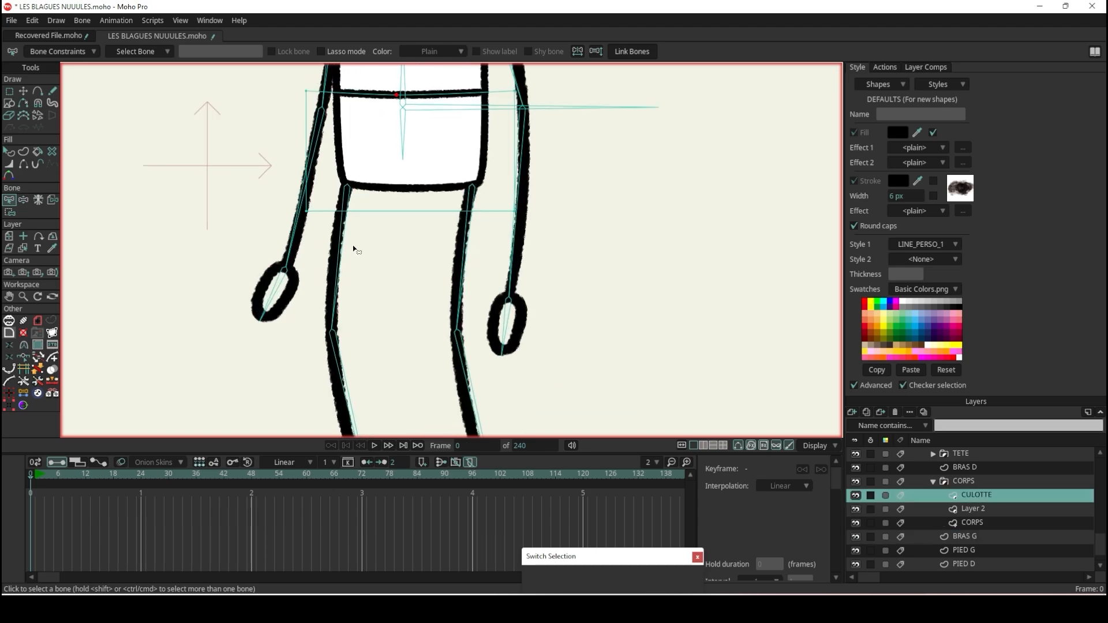
right_click(338, 269, "alt")
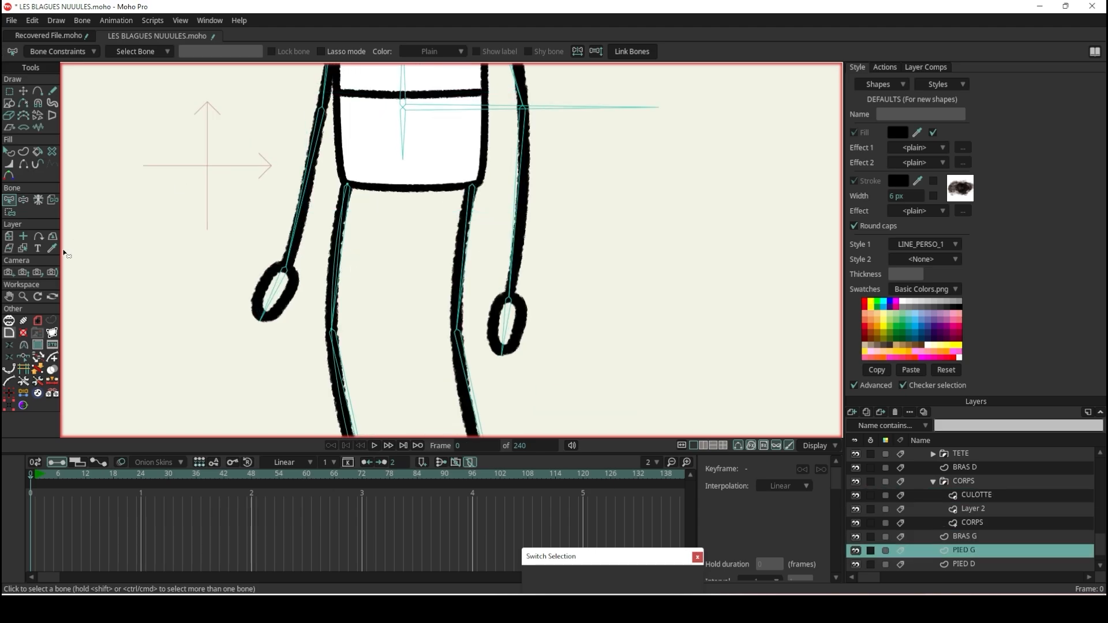
left_click(10, 213)
scroll(439, 222, "up", 2)
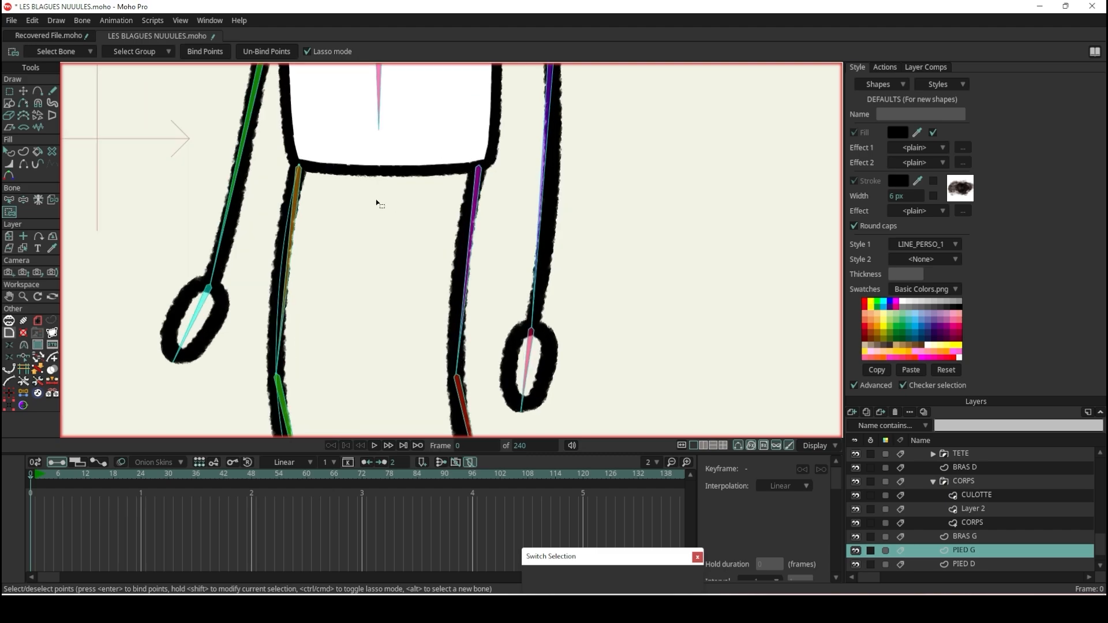
scroll(313, 186, "down", 2)
mouse_move(312, 149)
left_mouse_down()
mouse_move(279, 227)
mouse_move(296, 242)
mouse_move(245, 120)
left_mouse_up()
scroll(264, 131, "down", 2)
scroll(265, 190, "up", 5)
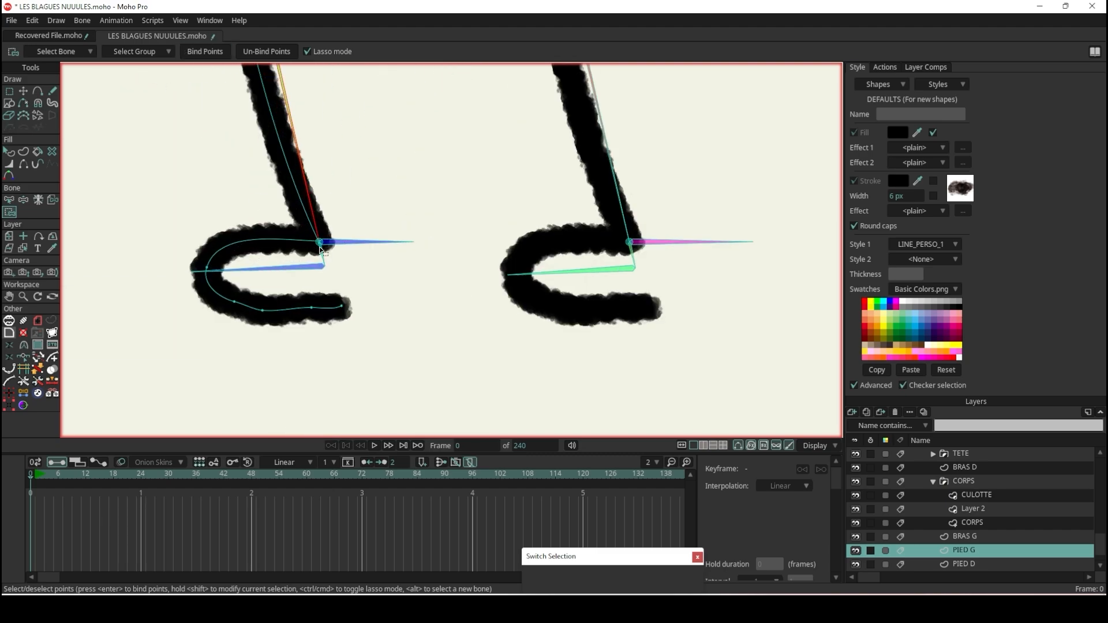
- Bind the points of the PIED G foot curve to the foot bone
scroll(300, 260, "down", 3)
left_click(298, 255, "alt")
left_click_drag(223, 210, 180, 203)
- Bind the upper leg points of the PIED D layer to its thigh bone
scroll(347, 294, "down", 4)
scroll(379, 197, "up", 4)
right_click(378, 198, "alt")
left_click(382, 190, "alt")
left_click_drag(411, 97, 381, 107)
left_click(207, 52)
scroll(346, 173, "down", 4)
scroll(361, 266, "up", 4)
left_click_drag(361, 222, 340, 197)
scroll(300, 75, "down", 4)
- Bind the ankle and foot points of the PIED D layer to its shin and foot bones
left_click(359, 269, "alt")
scroll(378, 370, "up", 5)
mouse_move(389, 282)
left_mouse_down()
mouse_move(396, 327)
mouse_move(375, 303)
left_mouse_up()
scroll(350, 190, "down", 3)
left_click(329, 275, "alt")
mouse_move(298, 233)
left_mouse_down()
mouse_move(381, 267)
mouse_move(370, 263)
left_mouse_up()
key("Return")
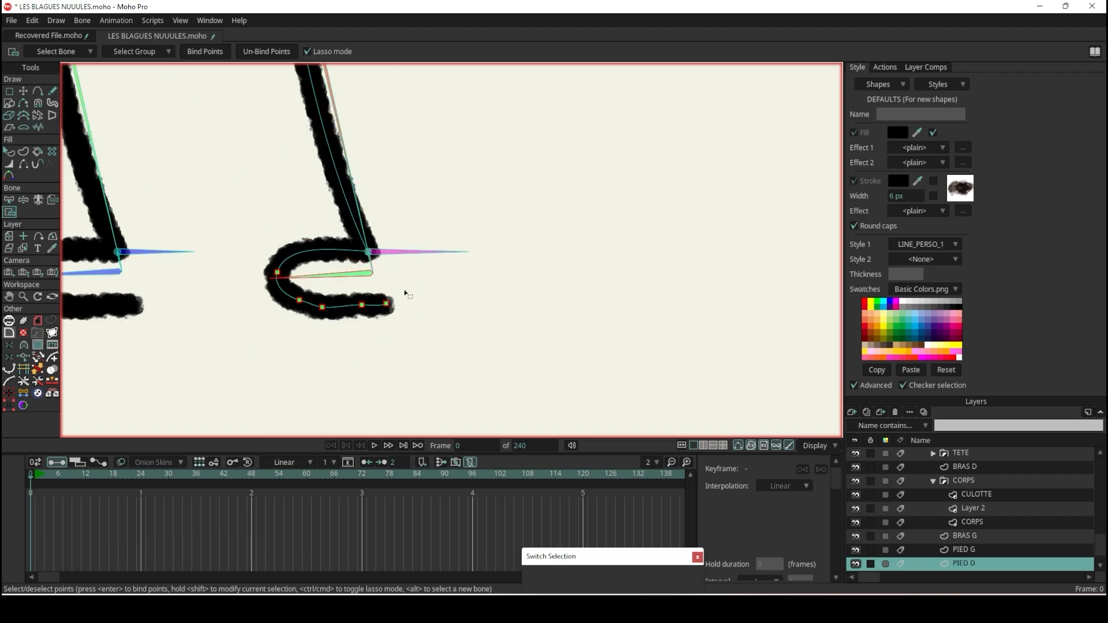
- Clear the bone selection and save the project
scroll(414, 375, "down", 7)
left_click(9, 200)
scroll(492, 277, "up", 2)
left_click(488, 324)
key("ctrl+s")
- Bind all points of the CULOTTE layer to the downward-pointing pelvis bone
scroll(435, 283, "down", 5)
scroll(410, 251, "up", 4)
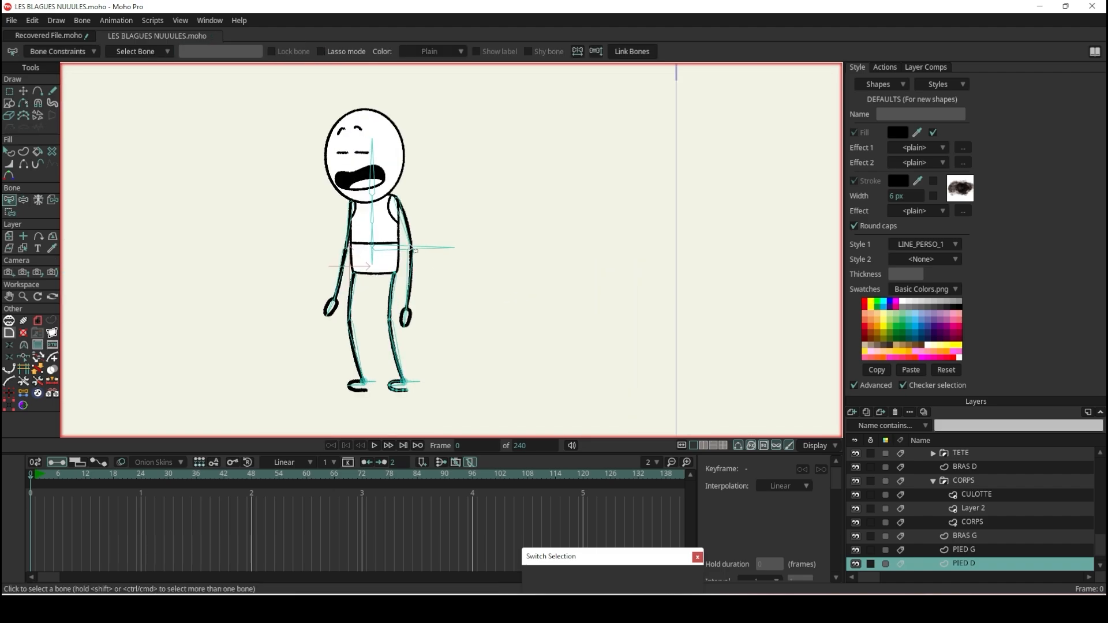
scroll(428, 197, "up", 3)
scroll(360, 197, "down", 4)
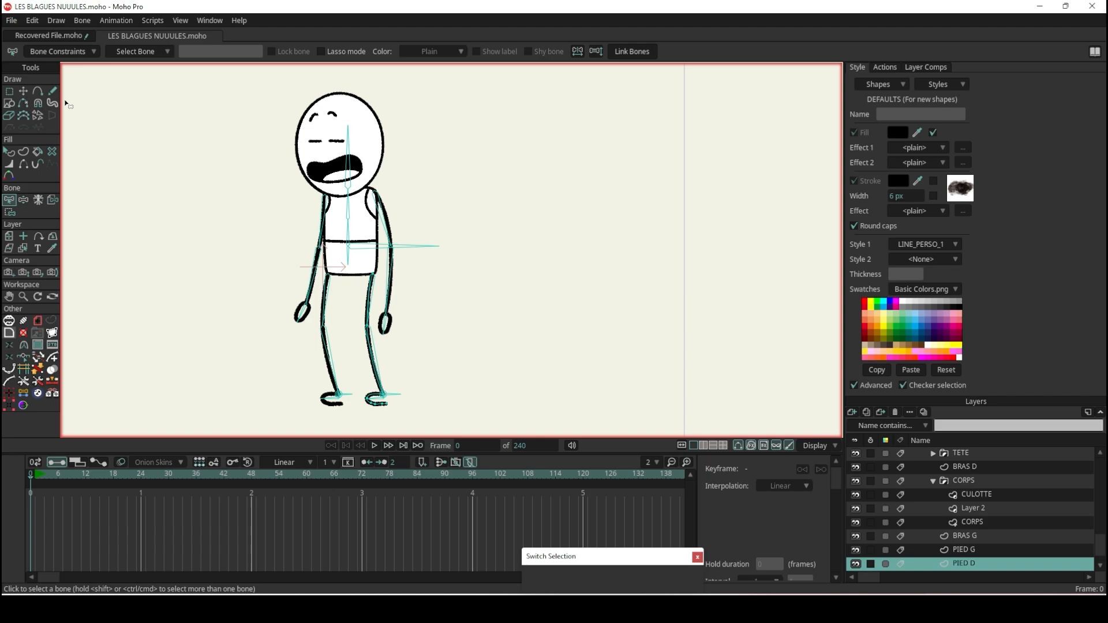
scroll(341, 233, "up", 5)
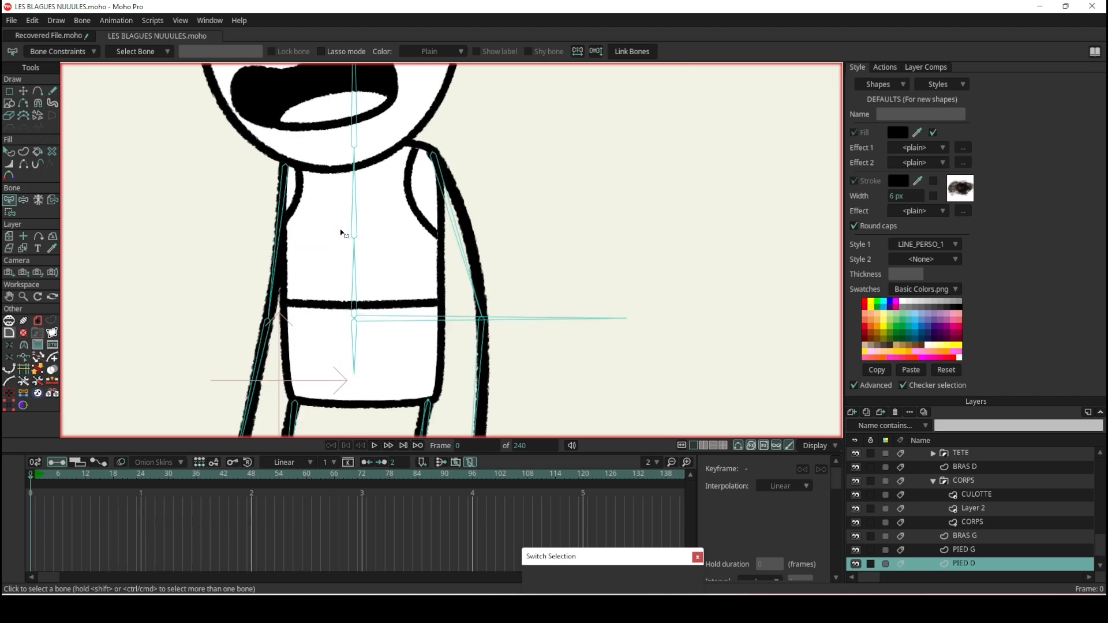
scroll(392, 209, "up", 3)
scroll(373, 297, "down", 3)
scroll(364, 326, "up", 3)
scroll(362, 327, "up", 1)
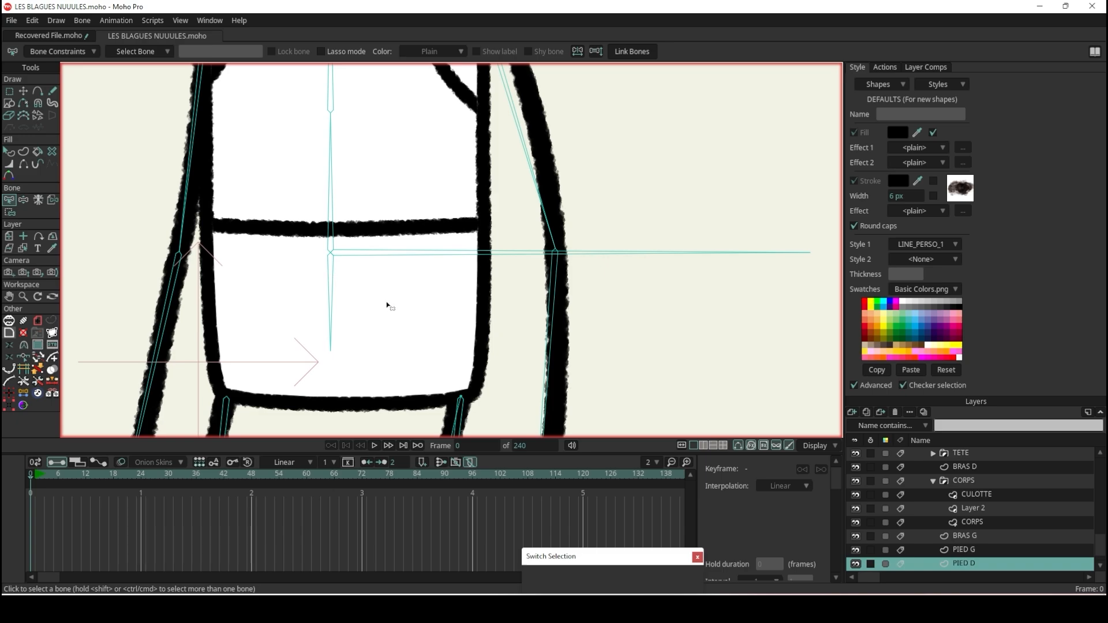
right_click(410, 322, "alt")
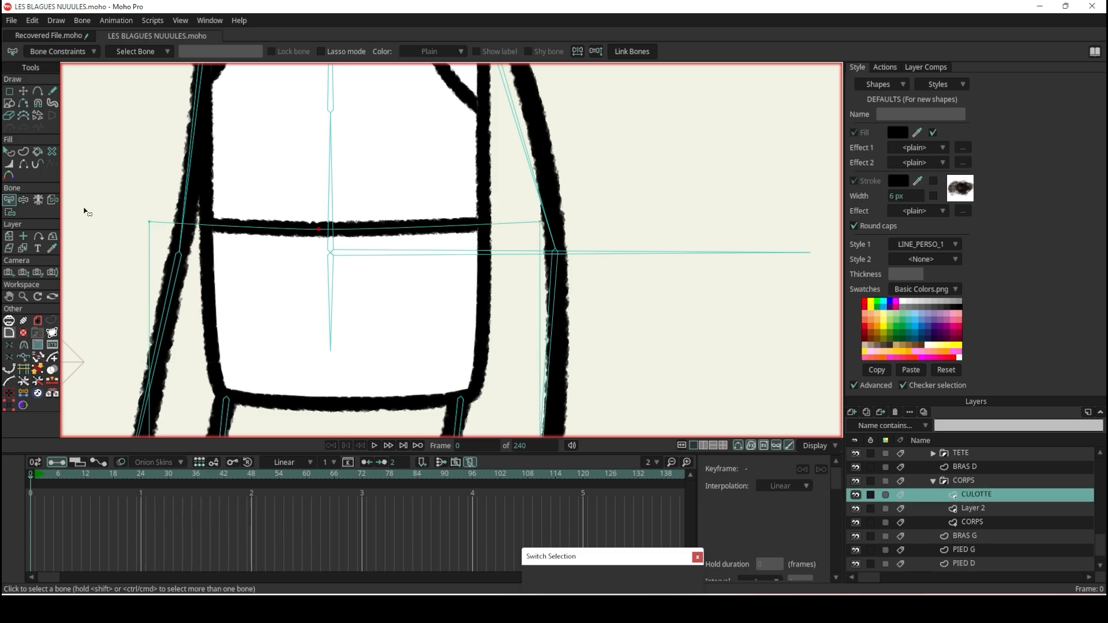
left_click(10, 212)
scroll(329, 272, "down", 6)
scroll(358, 320, "up", 4)
mouse_move(480, 379)
left_mouse_down()
mouse_move(494, 318)
mouse_move(482, 186)
mouse_move(445, 167)
mouse_move(158, 179)
mouse_move(136, 279)
mouse_move(148, 371)
mouse_move(279, 413)
mouse_move(478, 375)
left_mouse_up()
left_click(205, 55)
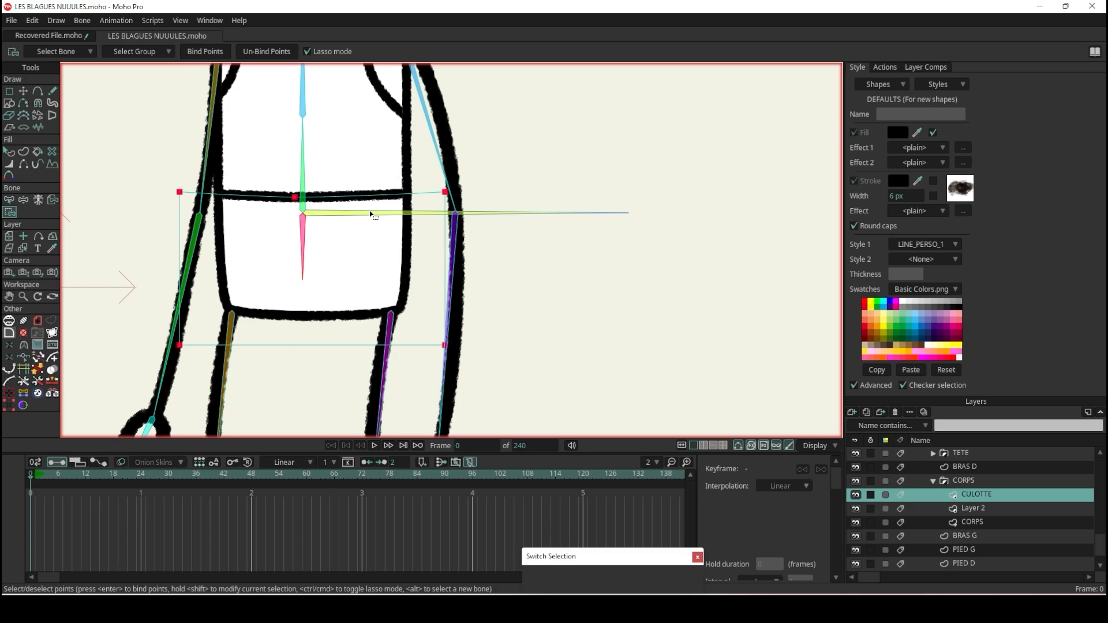
- Bind the mid-height side points of the CORPS layer to the lower spine bone
scroll(364, 135, "down", 2)
left_click(325, 283, "alt")
scroll(328, 272, "up", 2)
right_click(439, 273, "alt")
mouse_move(462, 266)
left_mouse_down()
mouse_move(298, 242)
mouse_move(190, 253)
mouse_move(193, 284)
mouse_move(463, 288)
mouse_move(476, 260)
mouse_move(443, 254)
left_mouse_up()
left_click(205, 51)
- Bind the two shoulder points of the CORPS layer to the upper spine bone
scroll(372, 191, "down", 3)
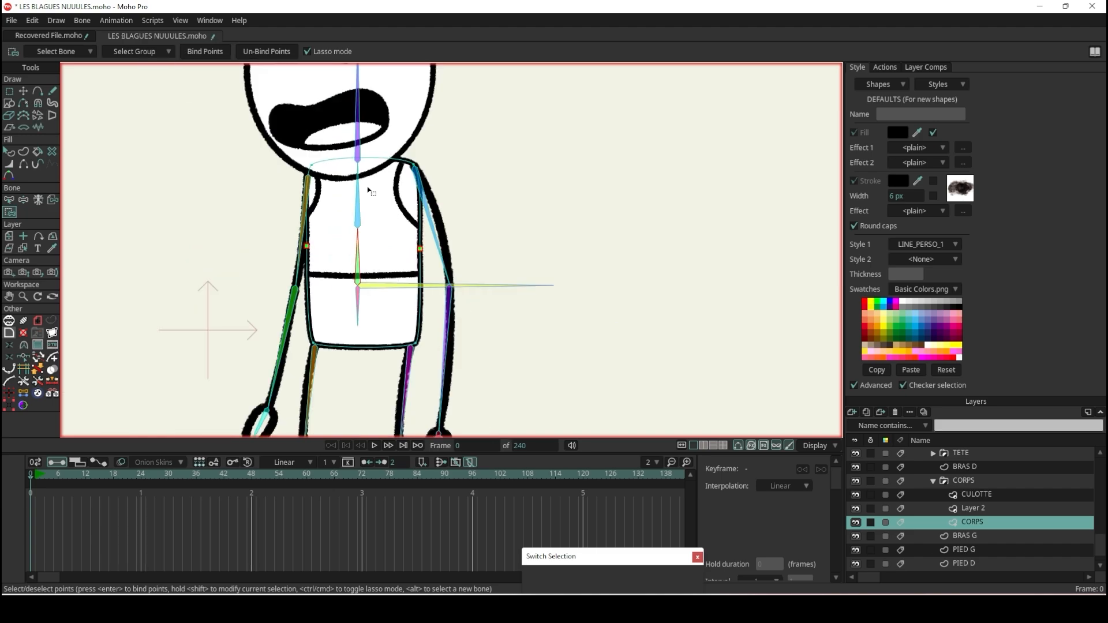
scroll(363, 185, "up", 2)
left_click(356, 202, "alt")
mouse_move(511, 161)
left_mouse_down()
mouse_move(350, 104)
mouse_move(205, 155)
mouse_move(274, 223)
mouse_move(473, 215)
mouse_move(506, 122)
left_mouse_up()
left_click_drag(394, 118, 396, 119)
left_click(210, 49)
- Test the torso deformation by moving the upper spine bone, then reset the pose
scroll(407, 249, "down", 7)
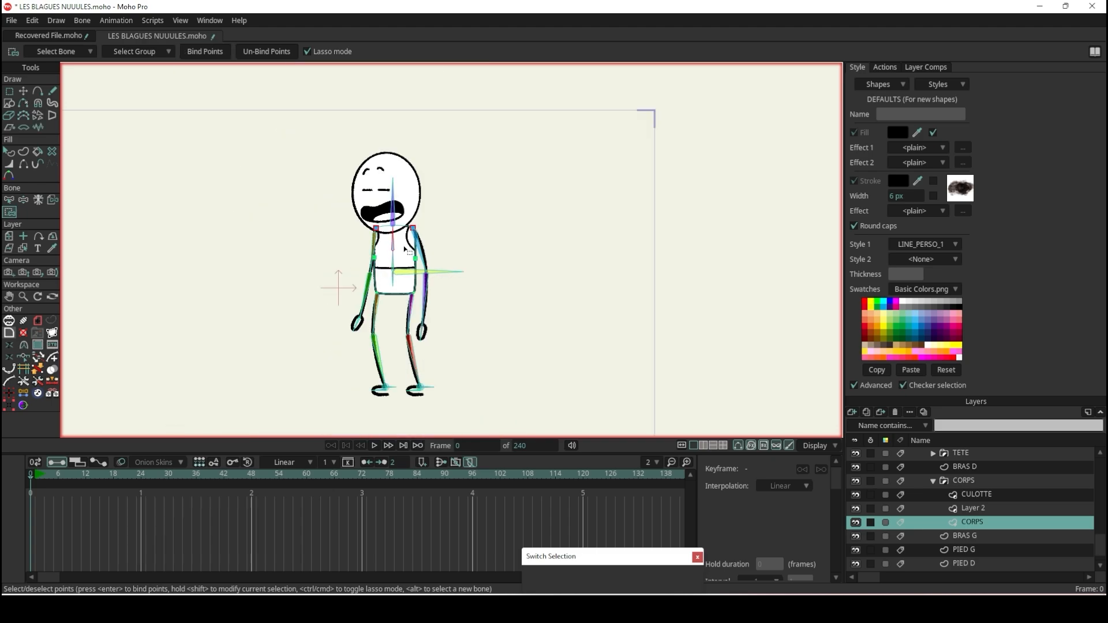
scroll(406, 249, "up", 2)
left_click(10, 200)
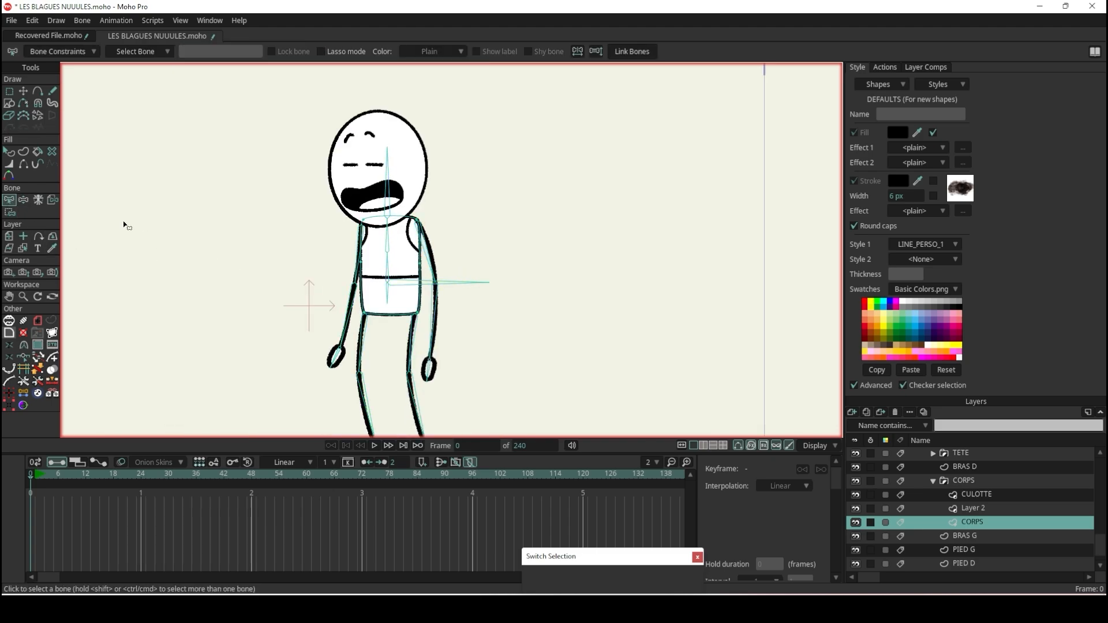
left_click(23, 199)
left_click_drag(383, 245, 391, 217)
key("g")
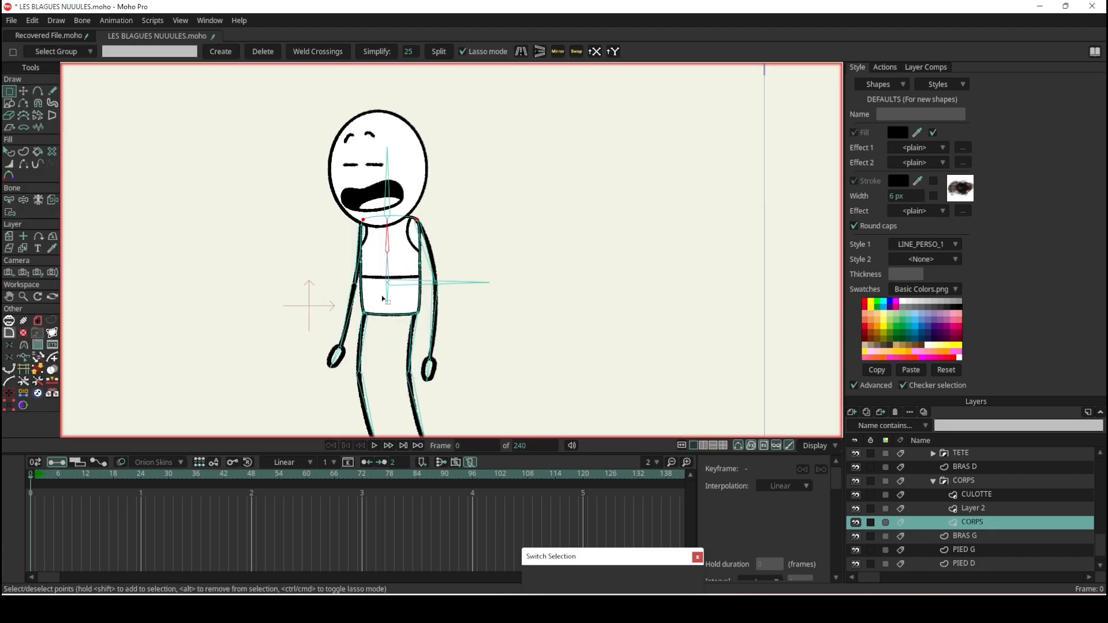
- Bind the whole Layer 2 armhole artwork to the upper spine bone
scroll(393, 254, "up", 6)
right_click(483, 227, "alt")
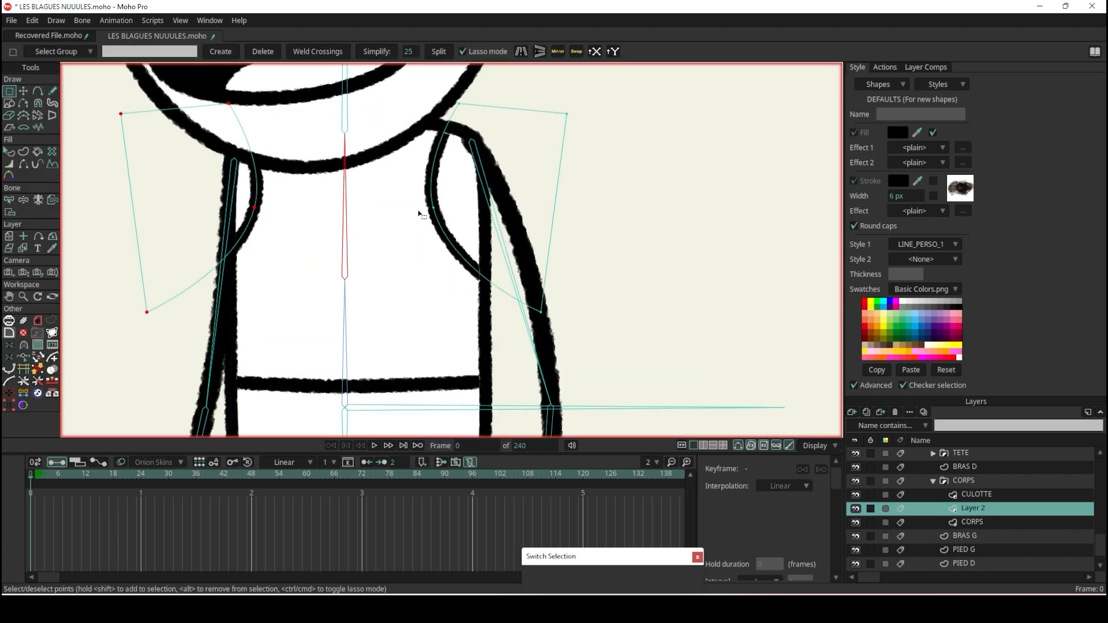
left_click(871, 509)
left_click(52, 200)
left_click(353, 206)
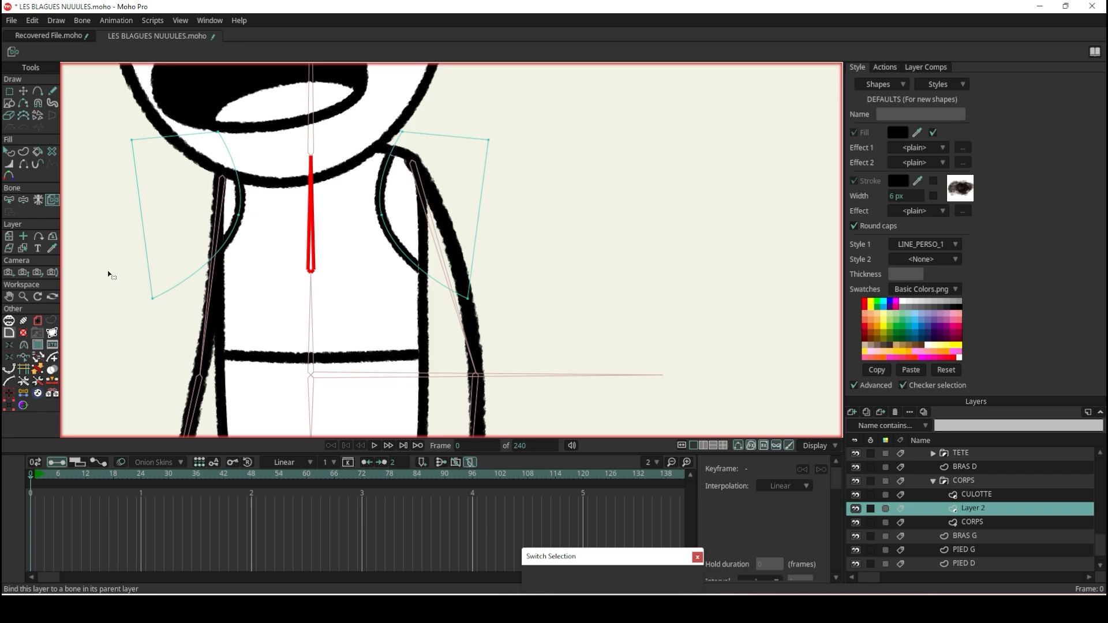
left_click(9, 199)
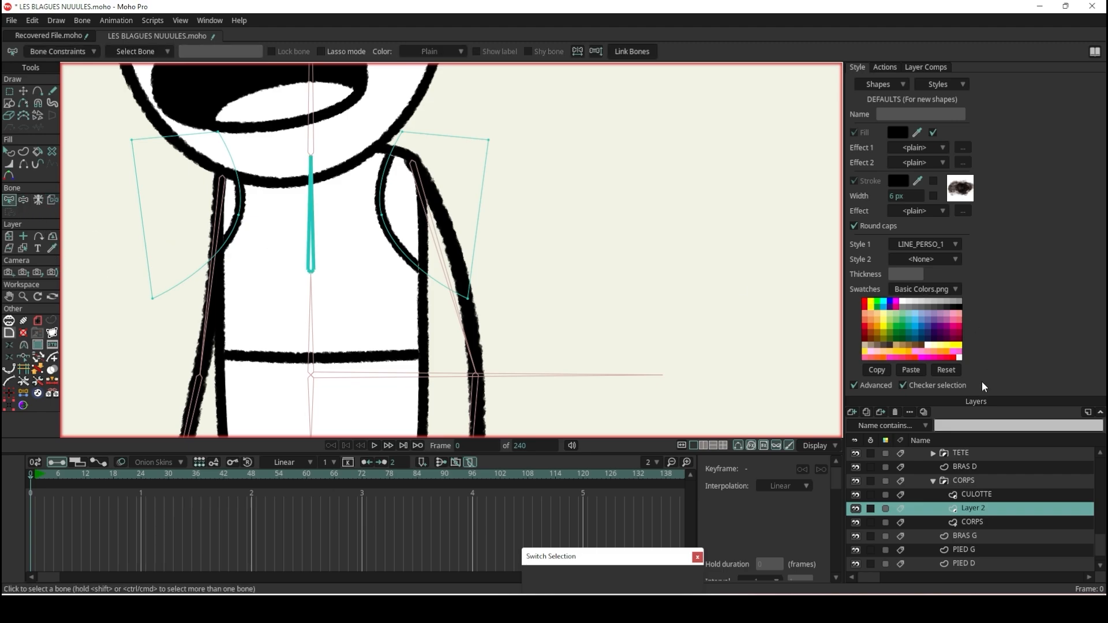
- Preview a render from the PERSO 01 bone layer and save the project
scroll(982, 476, "up", 5)
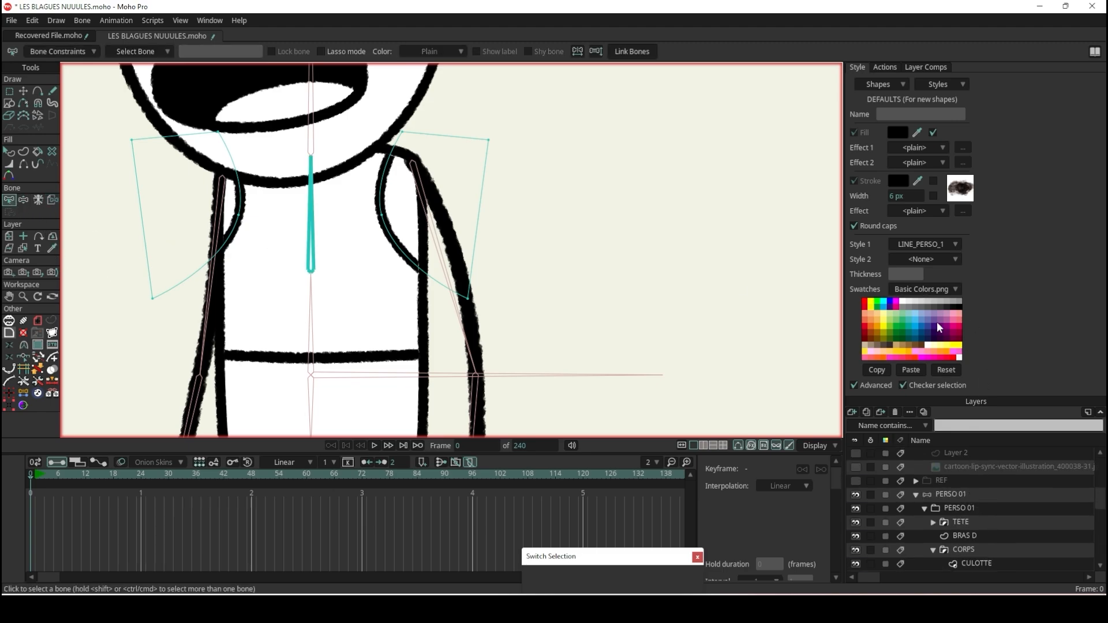
left_click(946, 495)
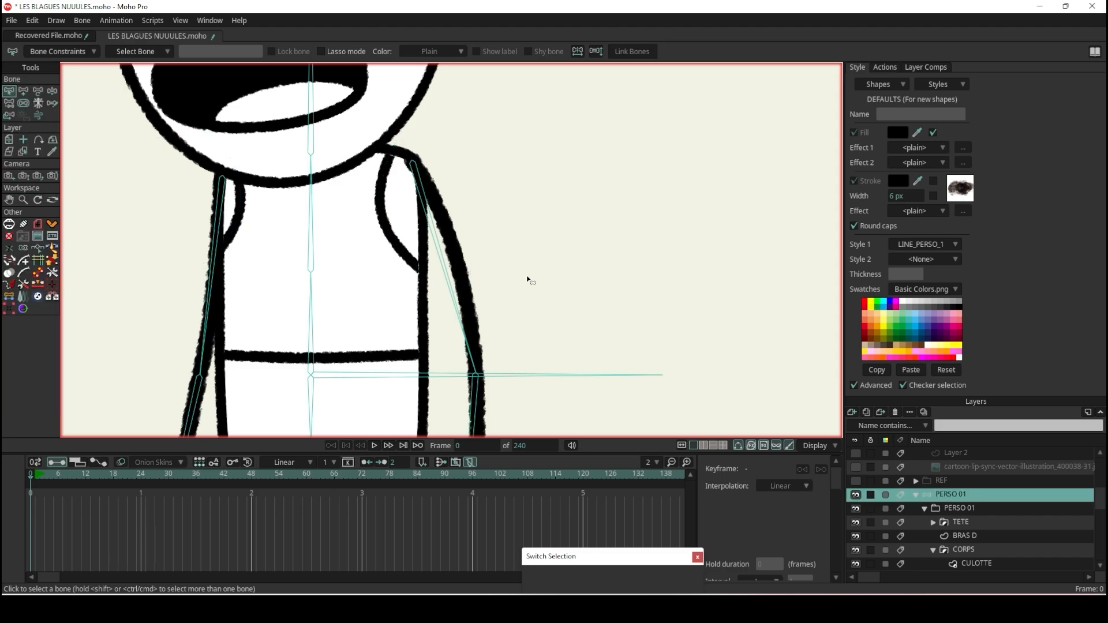
key("ctrl+r")
key("ctrl+s")
- Test the waist deformation by bending the torso with the spine bones
left_click(53, 92)
scroll(497, 258, "down", 2)
scroll(506, 306, "up", 3)
left_click_drag(469, 236, 464, 199)
- Rebind the upper waistband points of the CULOTTE layer to the lower spine bone
scroll(488, 278, "up", 5)
right_click(473, 260, "alt")
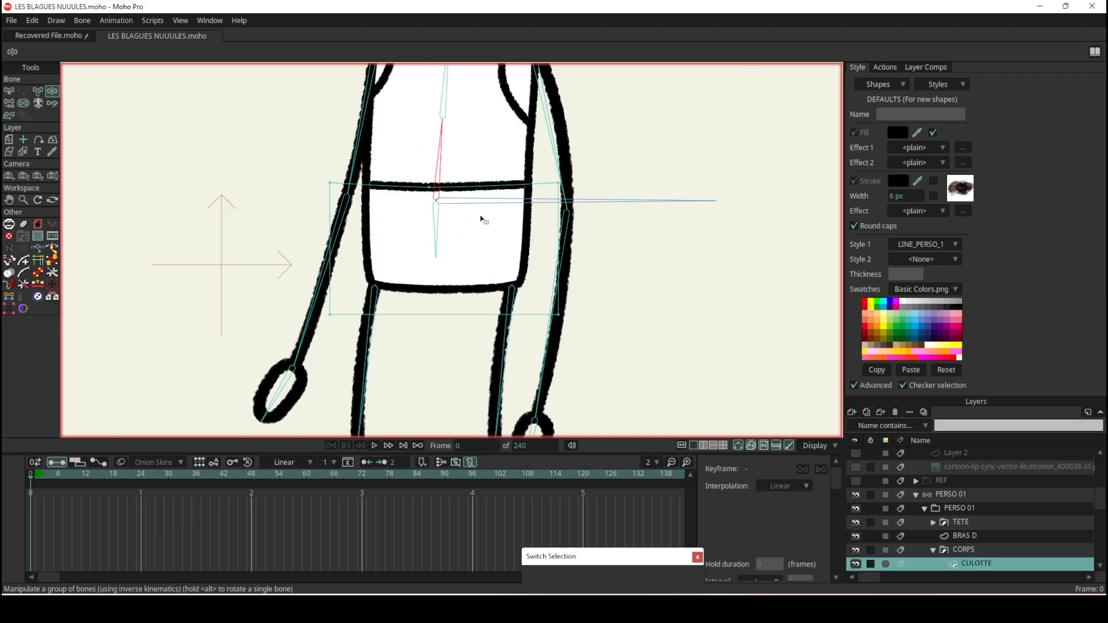
scroll(466, 165, "up", 2)
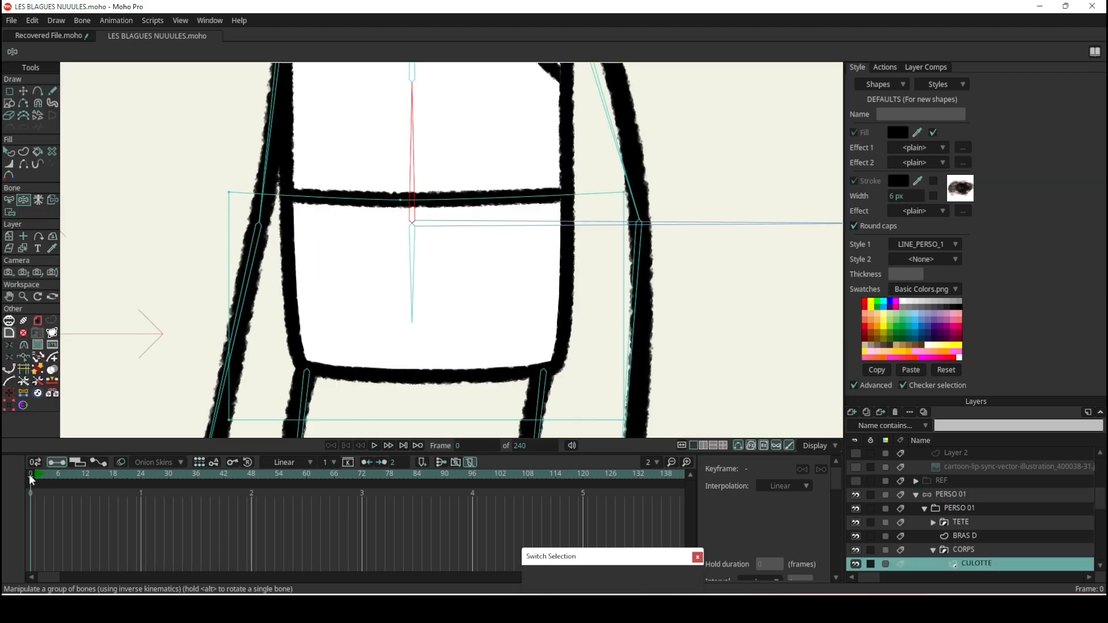
left_click(9, 212)
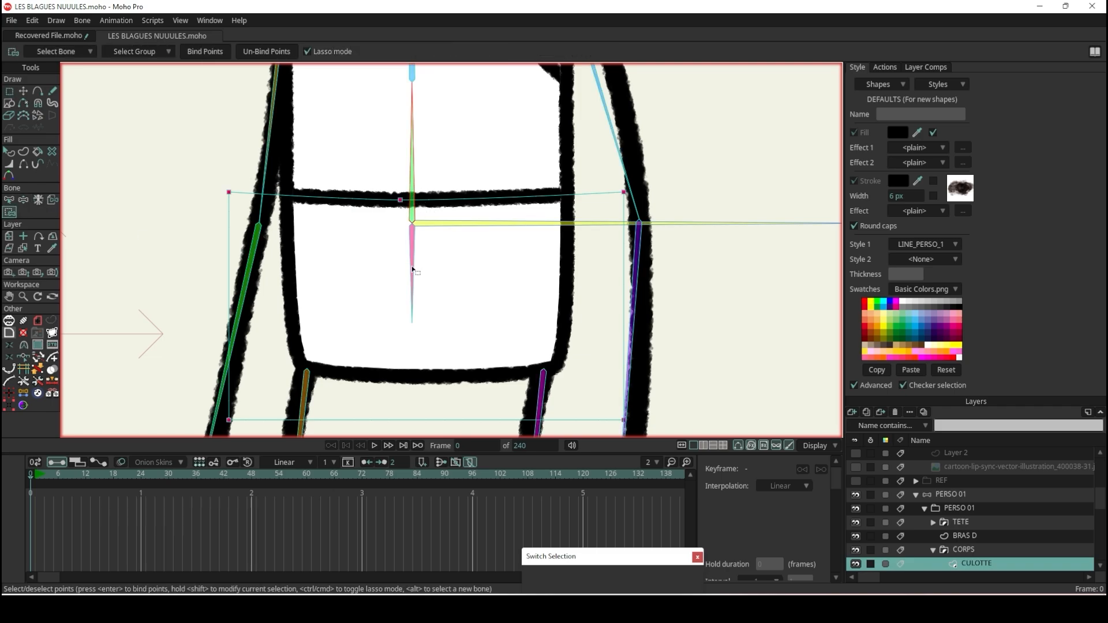
mouse_move(192, 151)
left_mouse_down()
mouse_move(210, 216)
mouse_move(549, 220)
mouse_move(654, 208)
mouse_move(657, 161)
mouse_move(377, 145)
mouse_move(226, 162)
mouse_move(208, 180)
left_mouse_up()
left_click(206, 57)
- Test the CULOTTE deformation by bending the lower spine and pelvis bones, then reset the pose
left_click(24, 200)
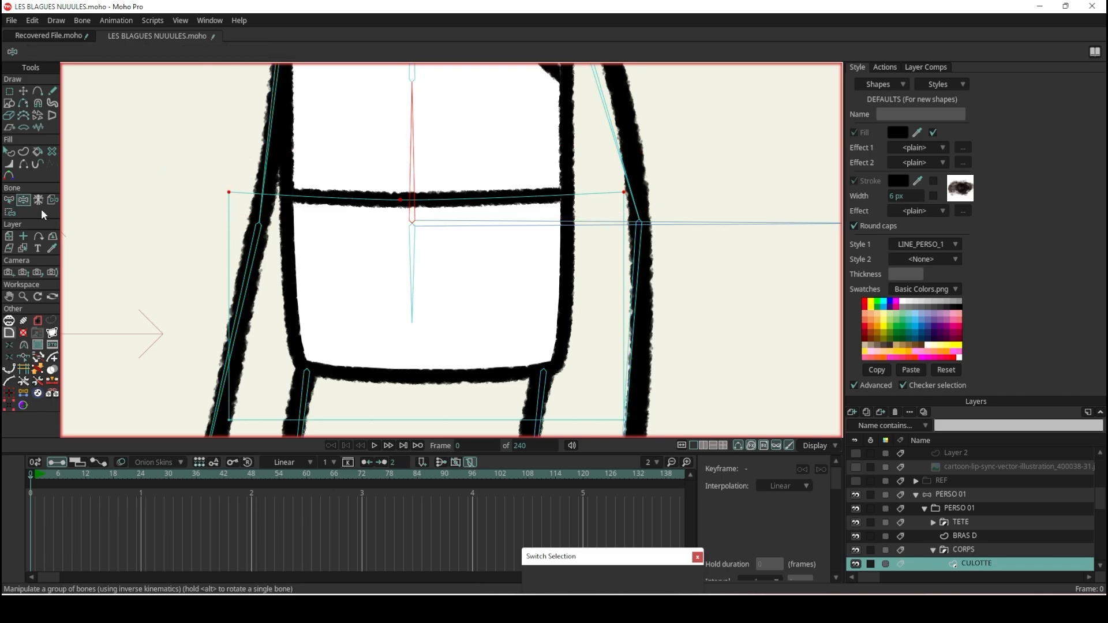
scroll(303, 253, "down", 6)
scroll(379, 180, "up", 2)
mouse_move(318, 251)
left_mouse_down()
mouse_move(329, 247)
mouse_move(300, 244)
mouse_move(335, 244)
left_mouse_up()
left_click_drag(320, 310, 314, 310)
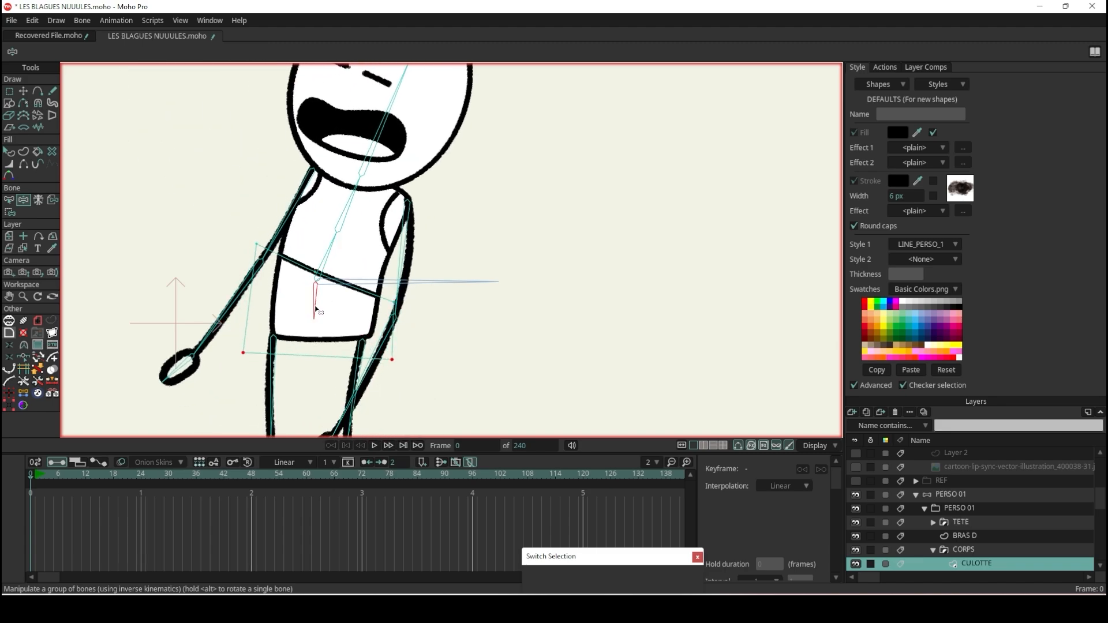
key("g")
- Bind the two bottom corner points of the CORPS layer to the pelvis bone
scroll(284, 374, "up", 3)
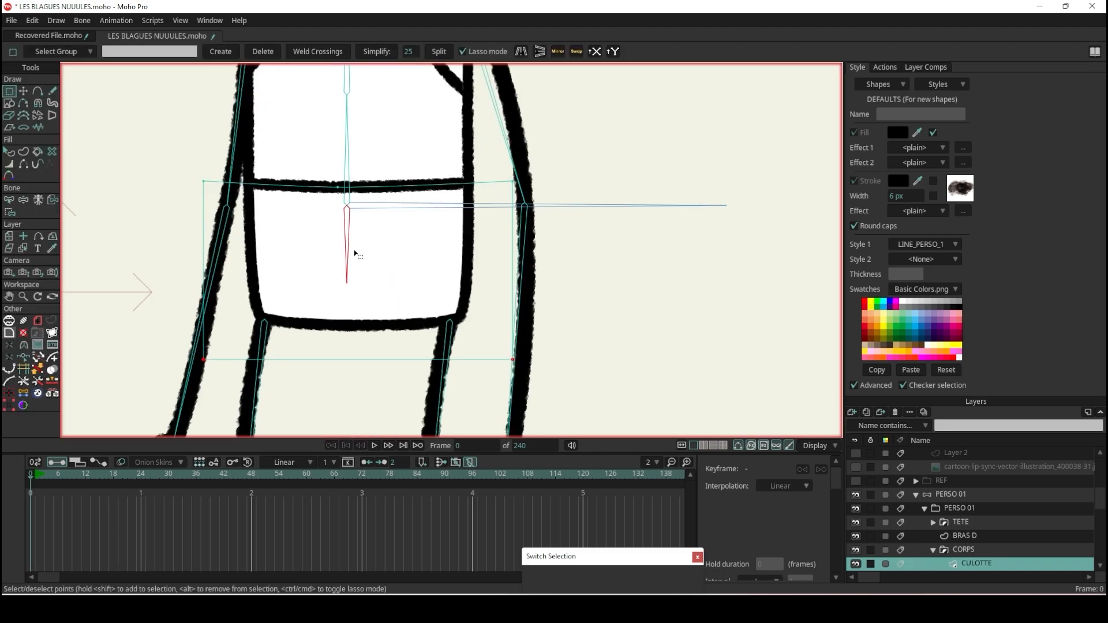
right_click(396, 160, "alt")
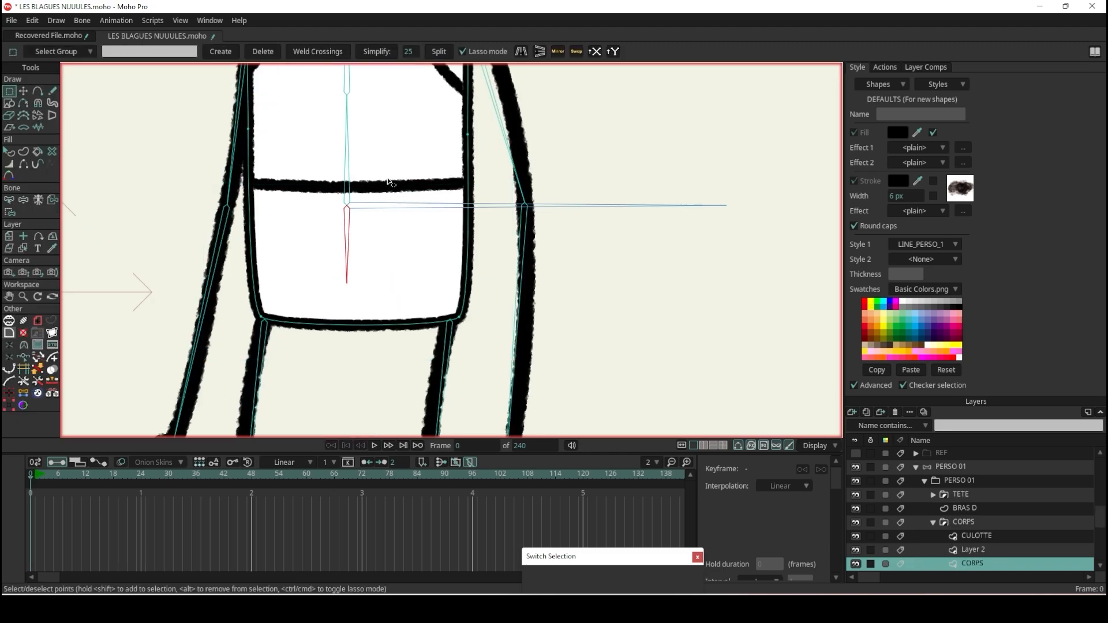
left_click(9, 213)
left_click(10, 212)
mouse_move(487, 314)
left_mouse_down()
mouse_move(457, 287)
mouse_move(250, 303)
mouse_move(254, 350)
mouse_move(490, 348)
mouse_move(484, 295)
left_mouse_up()
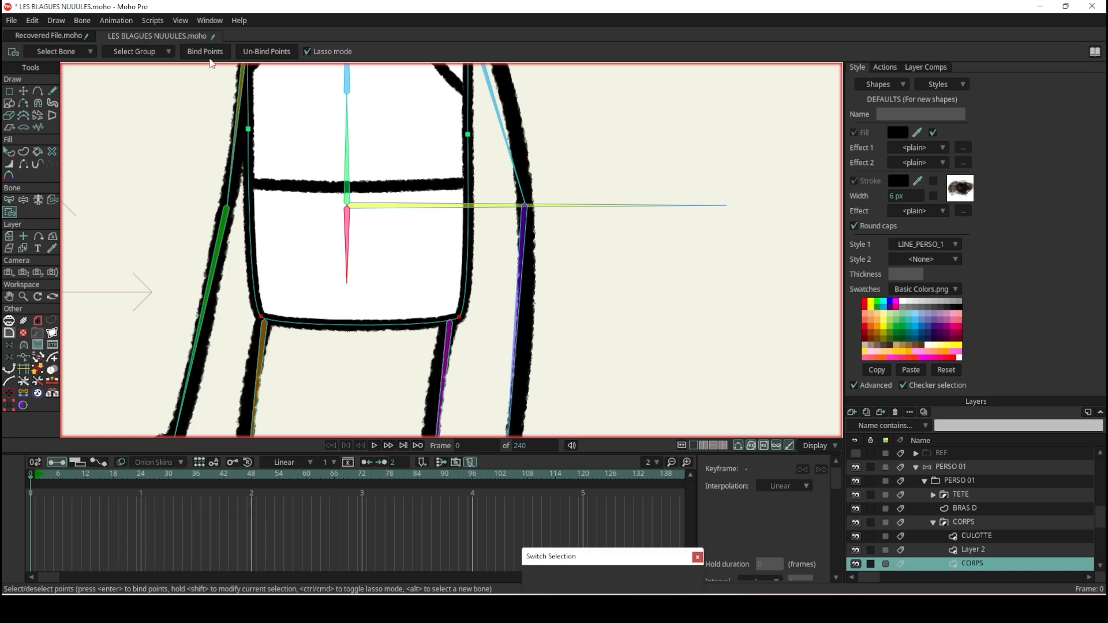
- Save the project and test the torso by bending the pelvis and spine bones
left_click(23, 200)
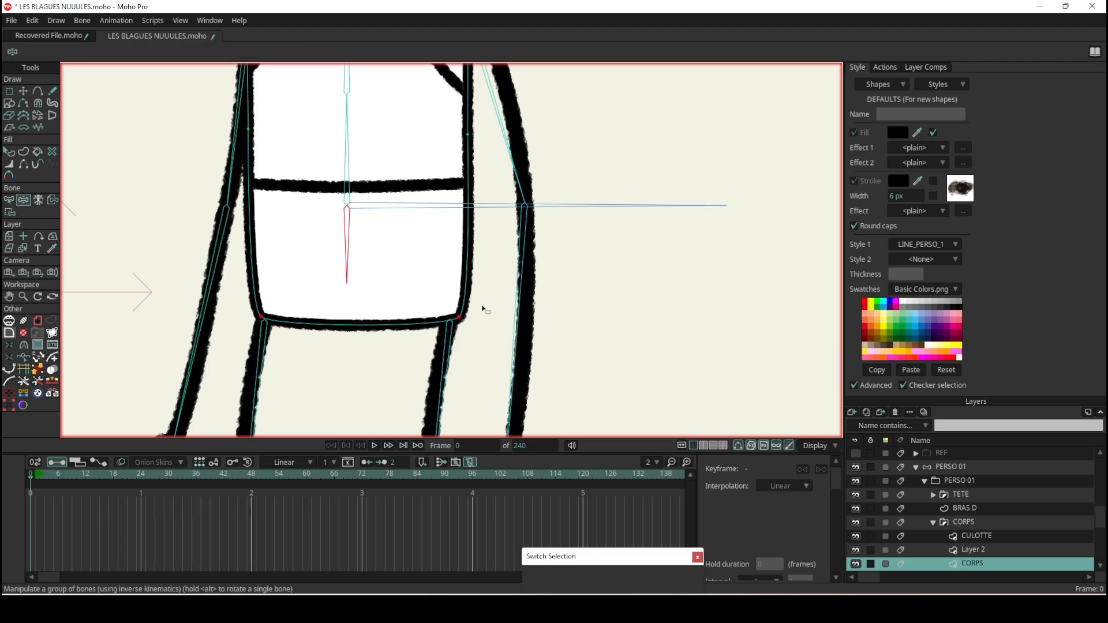
scroll(483, 309, "down", 3)
key("ctrl+s")
scroll(469, 312, "up", 2)
mouse_move(403, 329)
left_mouse_down()
mouse_move(389, 321)
mouse_move(416, 322)
mouse_move(394, 327)
left_mouse_up()
left_click_drag(398, 267, 411, 250)
- Pose the character with the upper body leaning, the BRAS G hand on the head and the BRAS D hand on the hip
scroll(411, 250, "down", 4)
scroll(394, 228, "up", 3)
left_click_drag(392, 222, 382, 200)
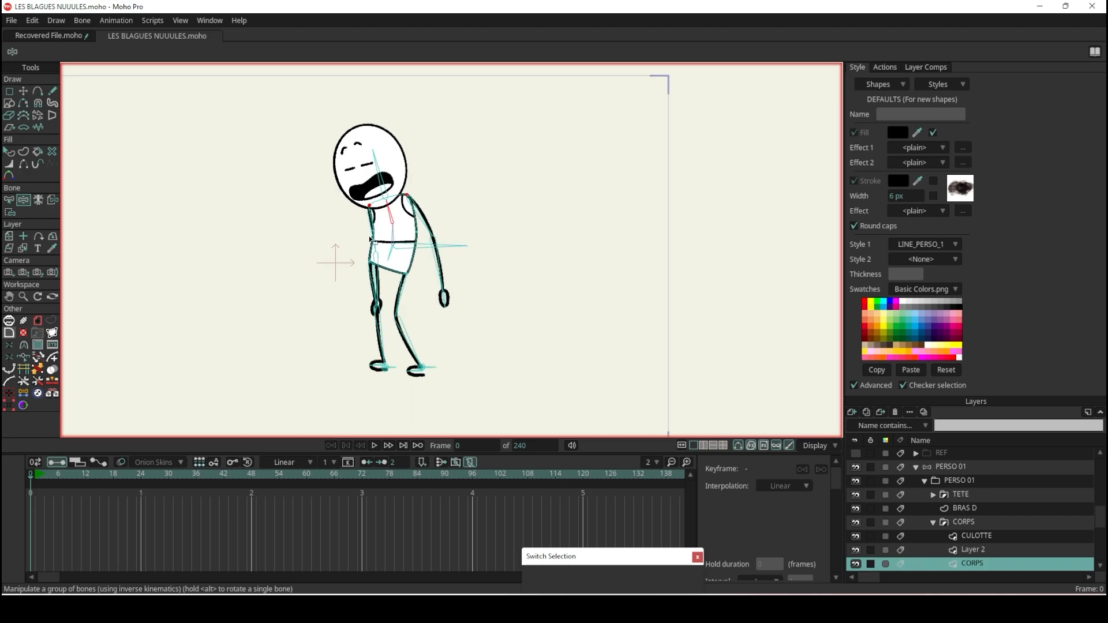
left_click_drag(370, 241, 348, 168)
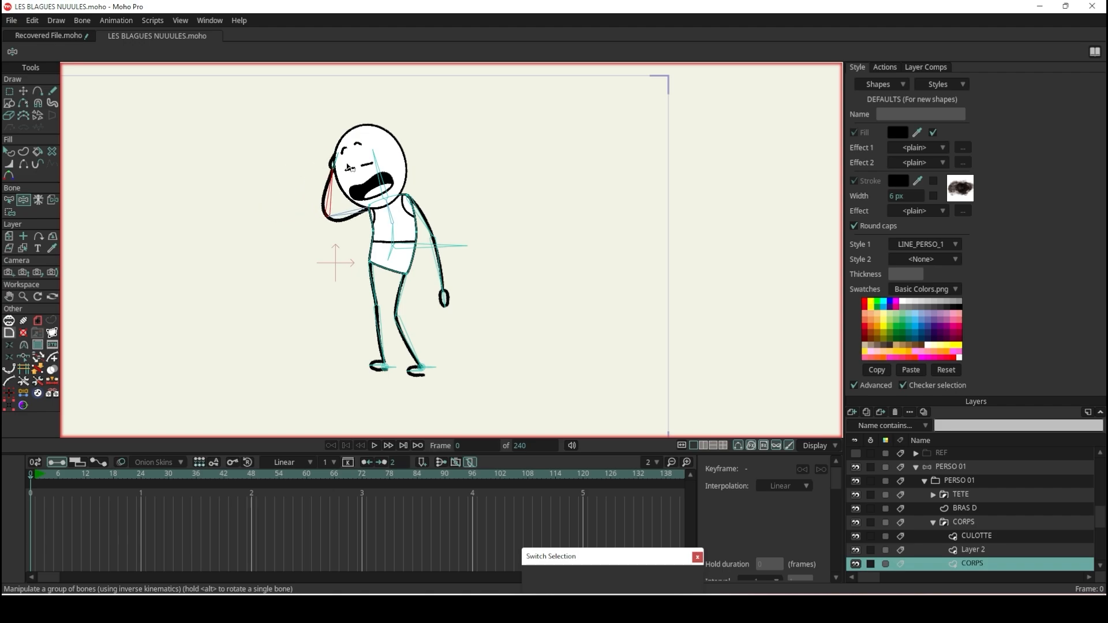
left_click_drag(446, 293, 418, 281)
scroll(418, 281, "down", 4)
scroll(418, 281, "up", 5)
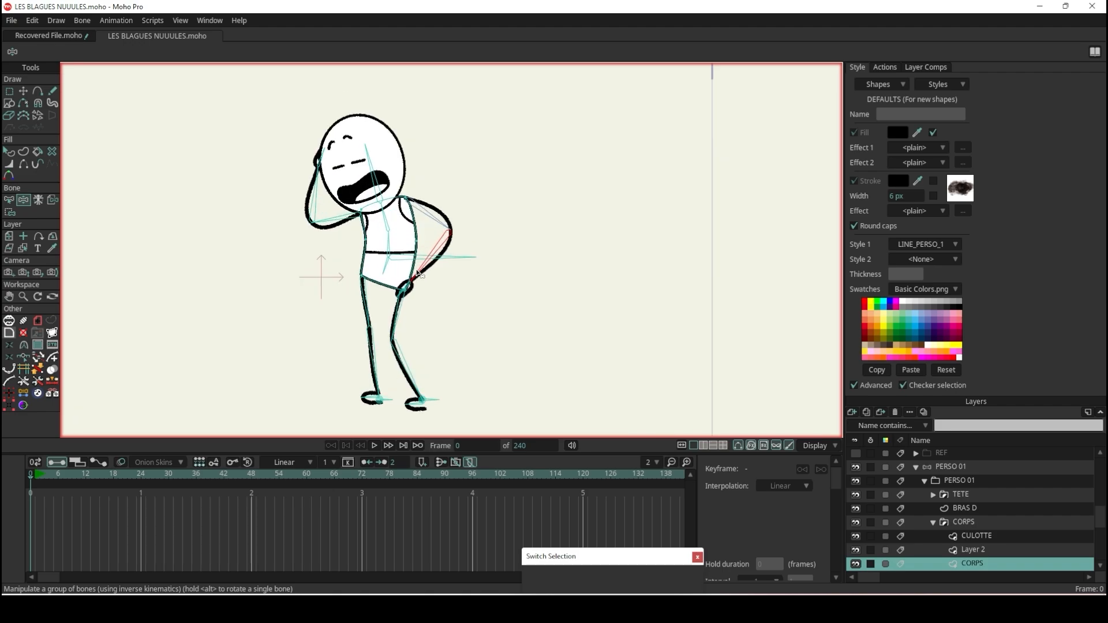
- Preview a render of frame 0 in the leaning pose, and close the preview
key("ctrl+r")
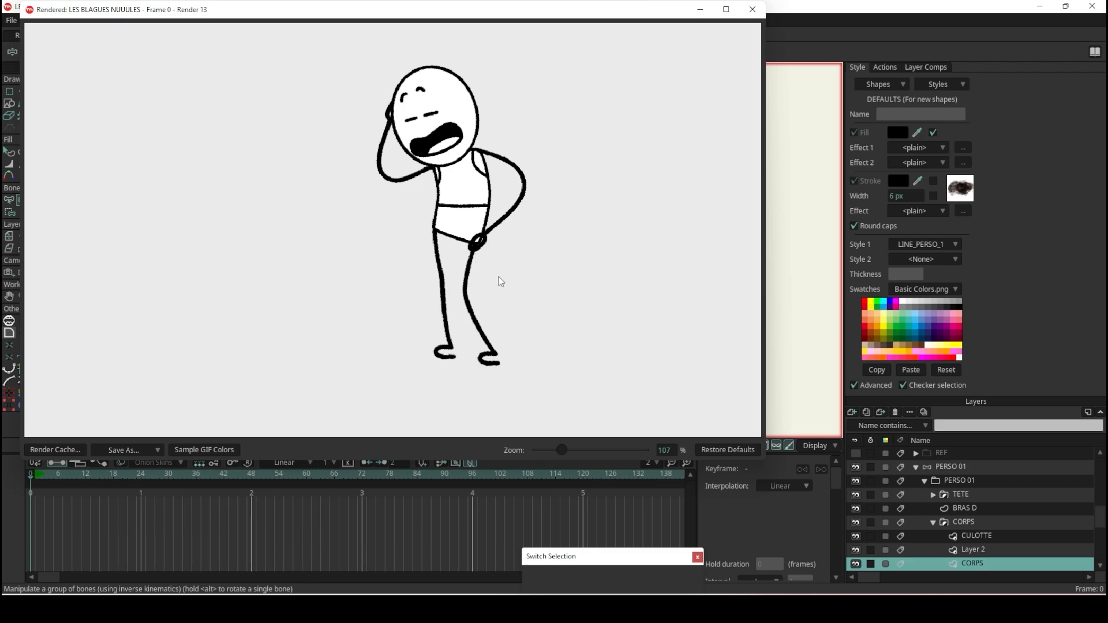
scroll(502, 260, "down", 3)
scroll(502, 261, "up", 3)
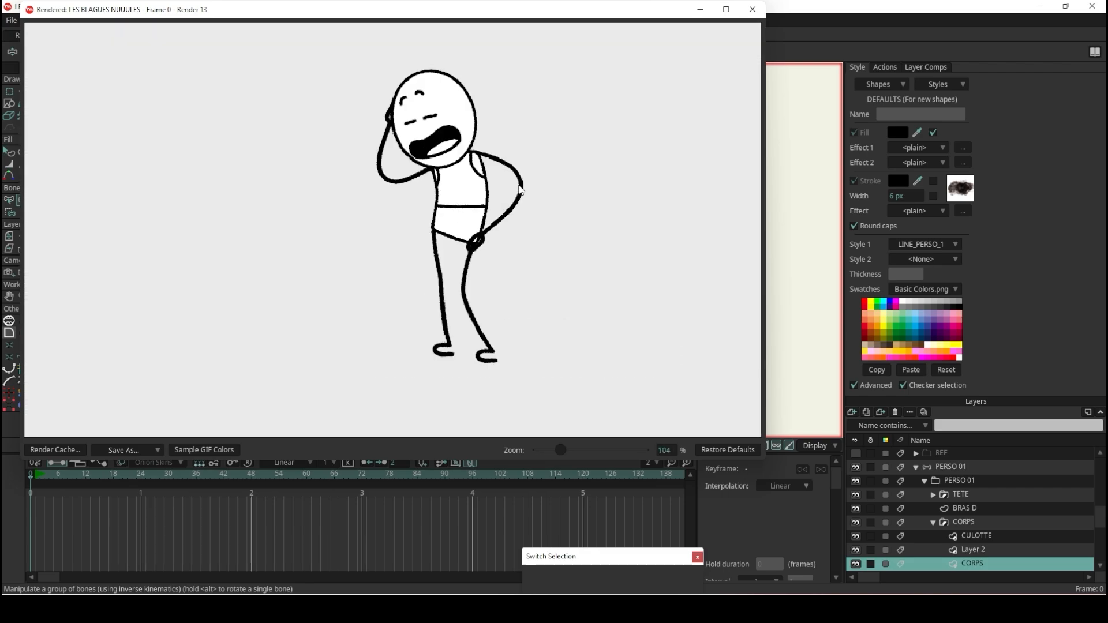
left_click(752, 9)
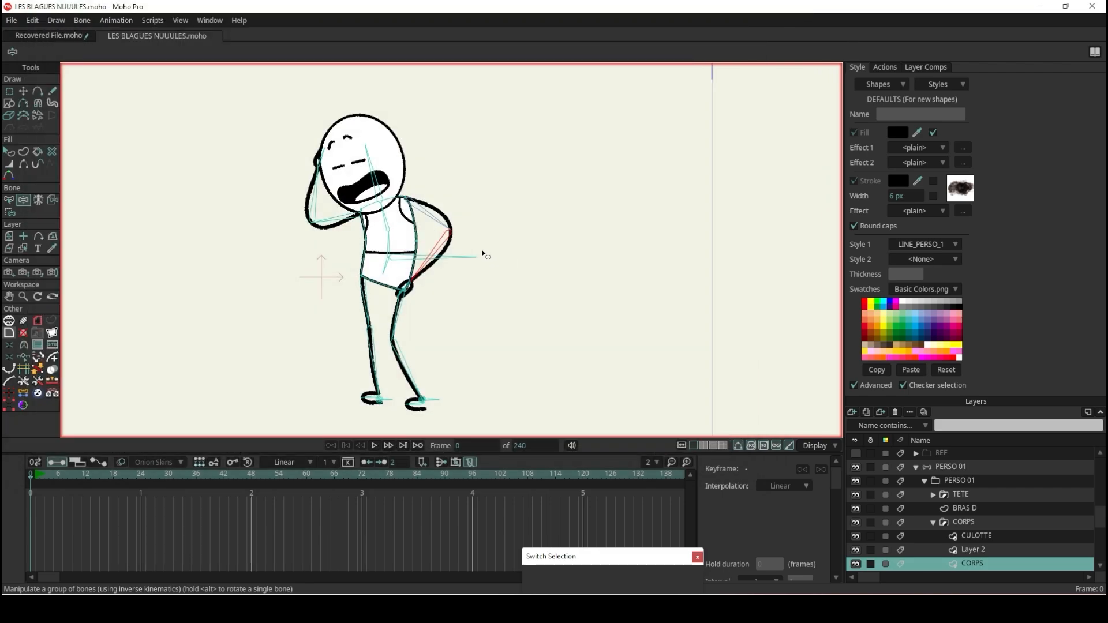
- Return the PERSO 01 character to its rest pose at frame 0 and activate the Select Bone tool
left_click(30, 478)
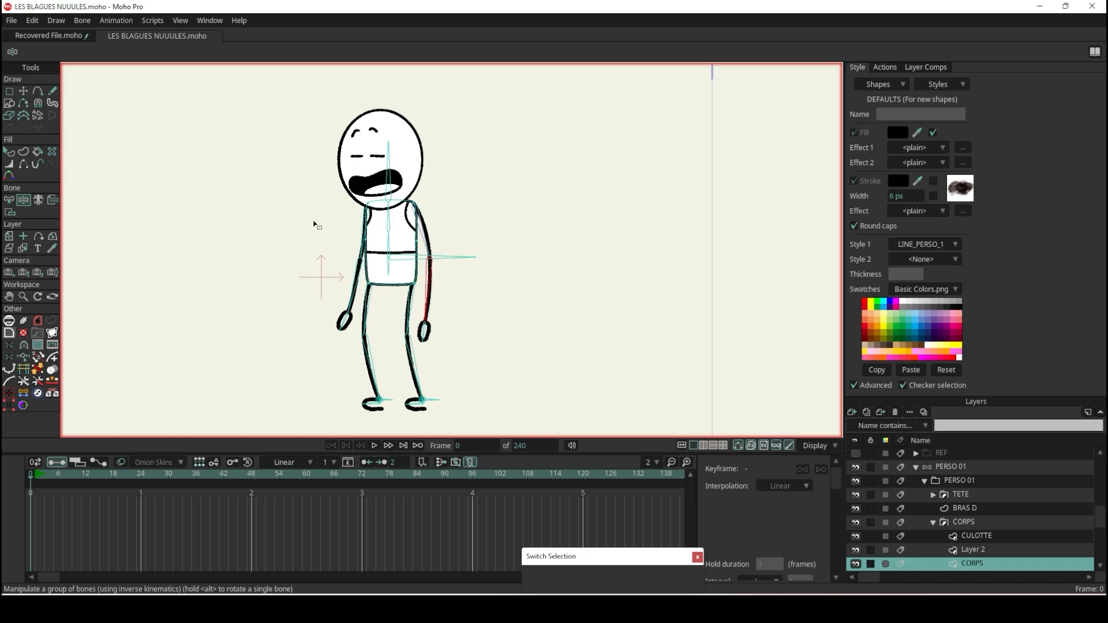
left_click(8, 200)
scroll(295, 208, "down", 3)
scroll(294, 207, "up", 5)
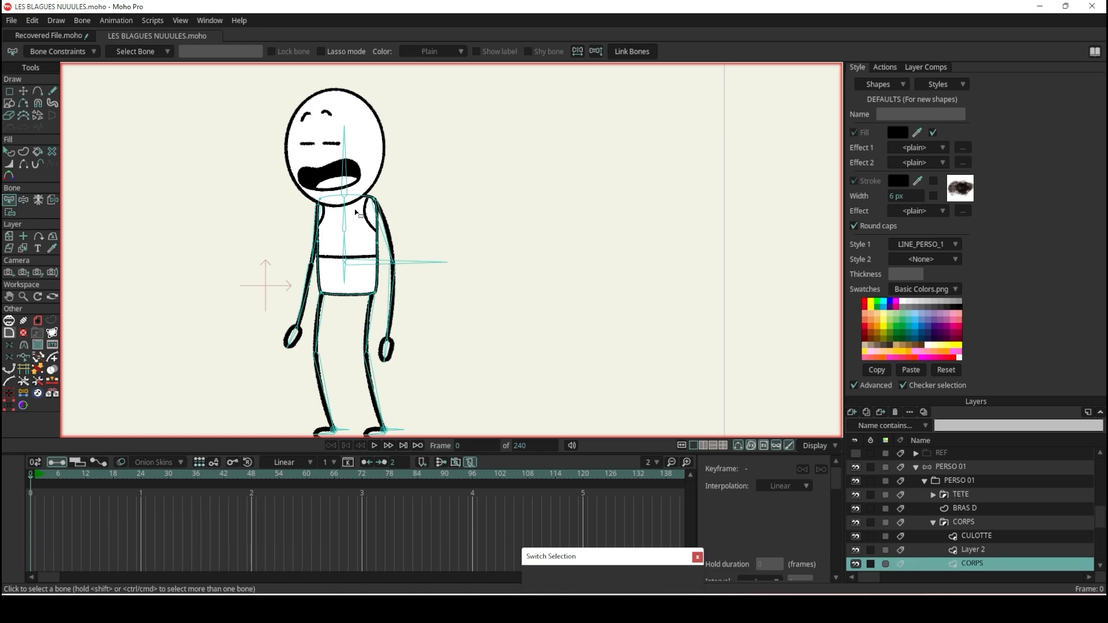
scroll(356, 213, "down", 1)
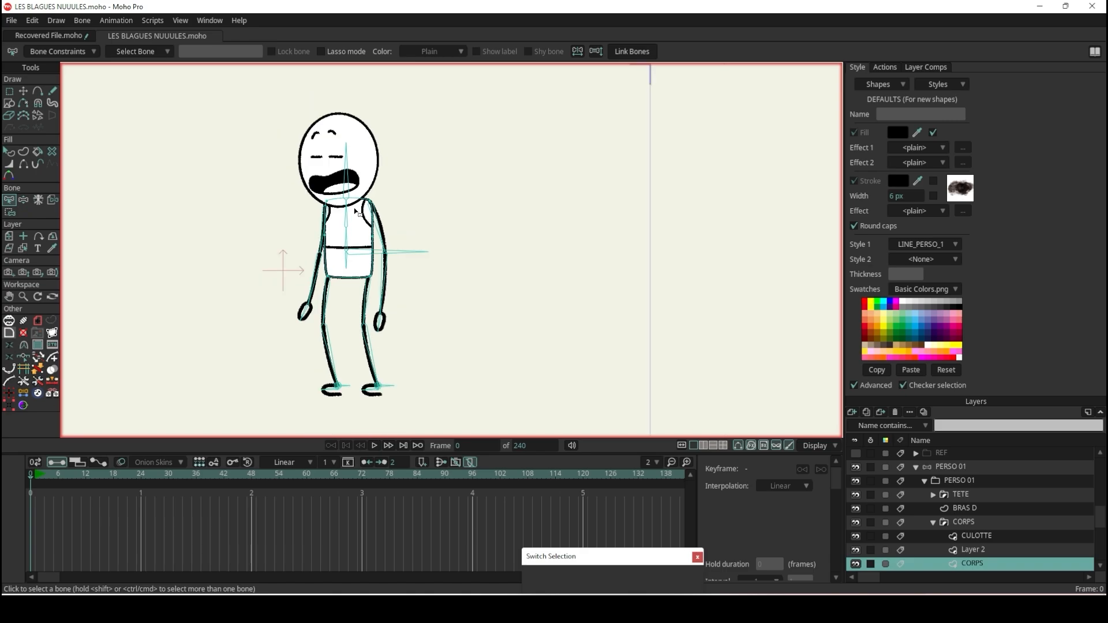
scroll(357, 212, "up", 2)
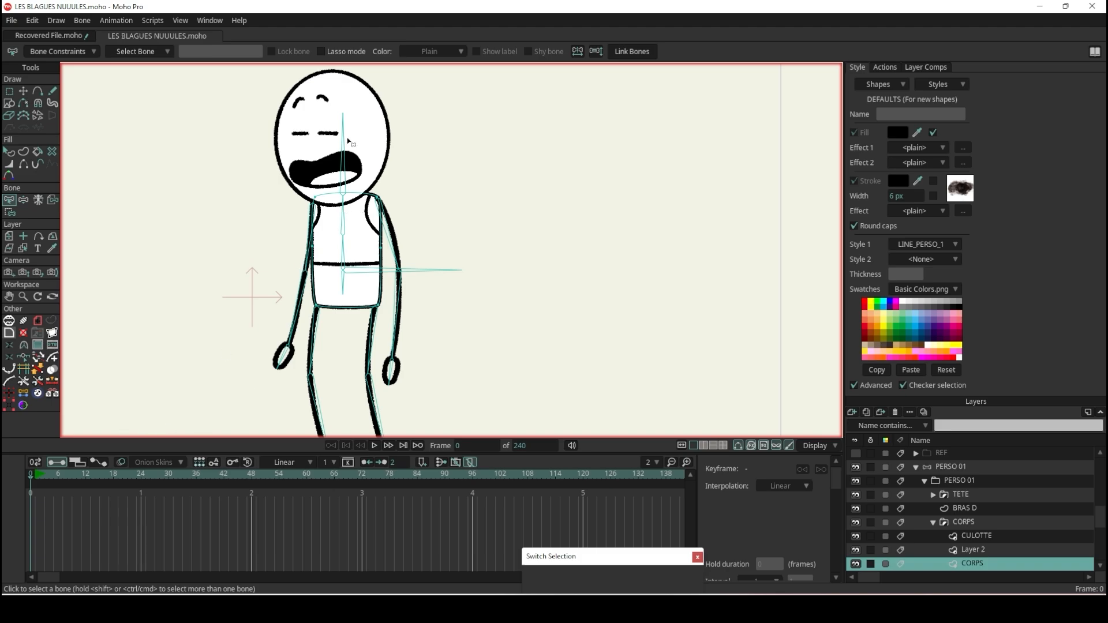
scroll(975, 524, "up", 1)
- Switch the YEUX POSES layer inside TETE > EXPRESSIONS YEUX > NORMAL to its YEUX child
left_click(933, 509)
scroll(962, 540, "down", 2)
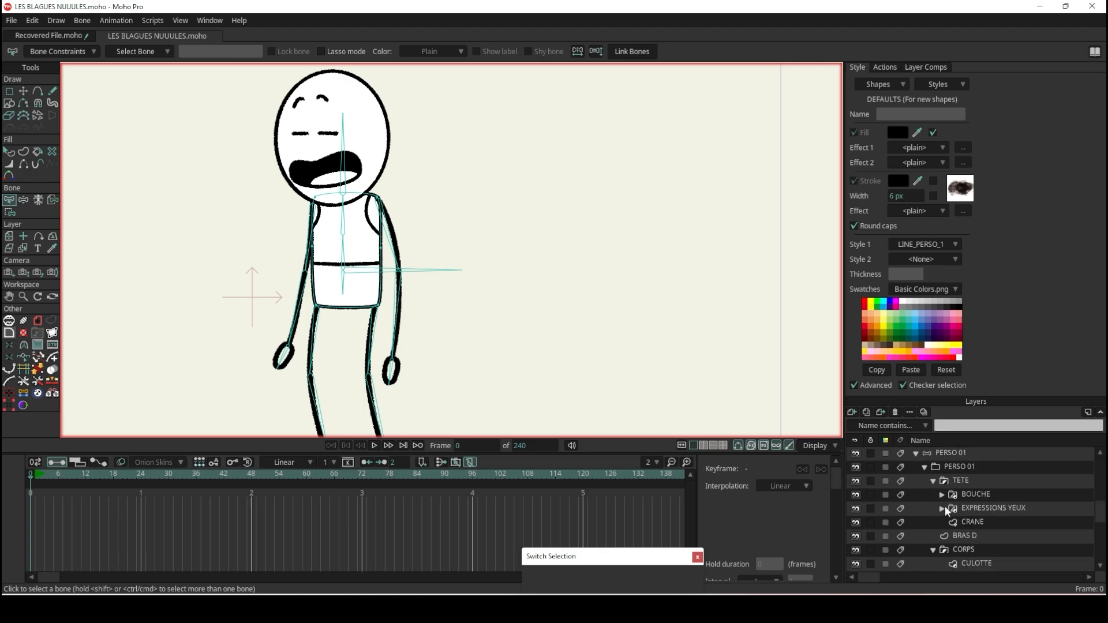
left_click(942, 509)
left_click(975, 523)
left_click(951, 522)
scroll(991, 537, "down", 2)
left_click(995, 538)
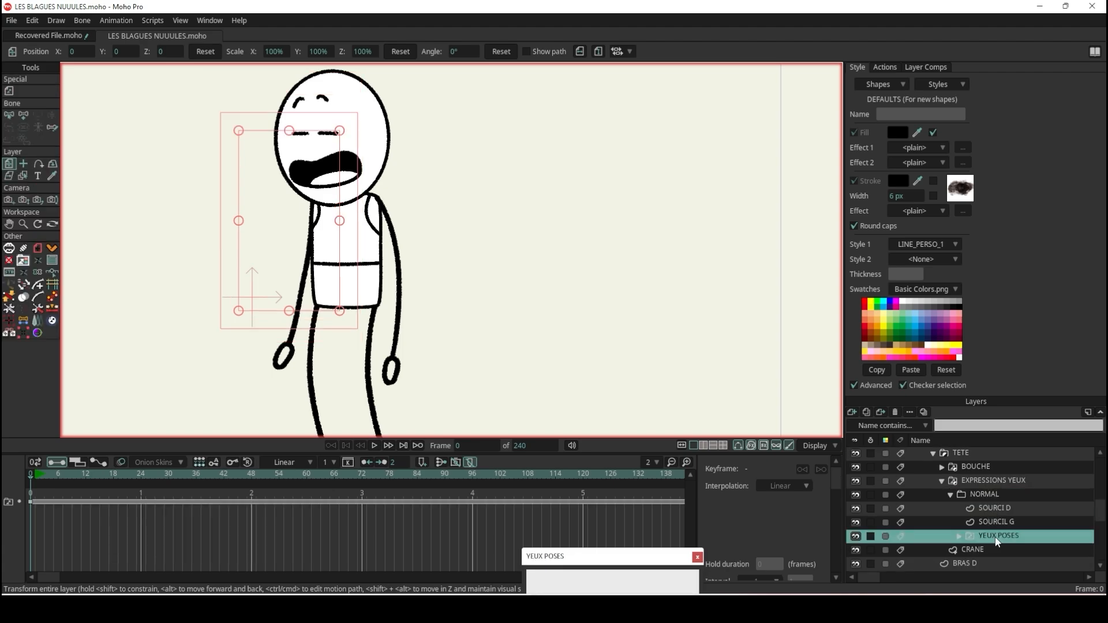
left_click(10, 91)
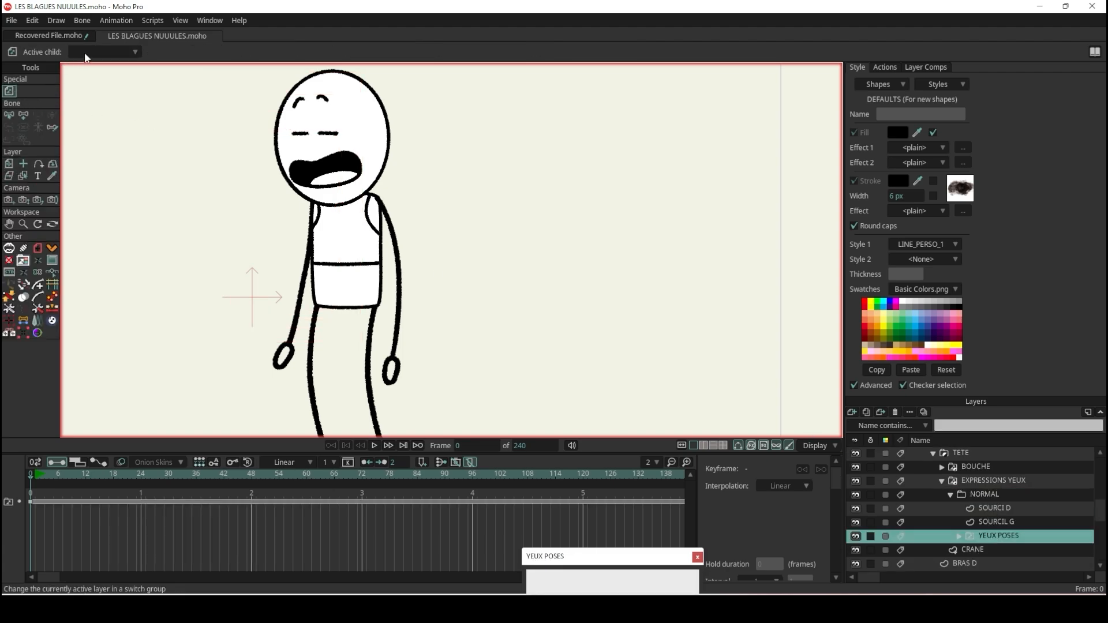
left_click(101, 79)
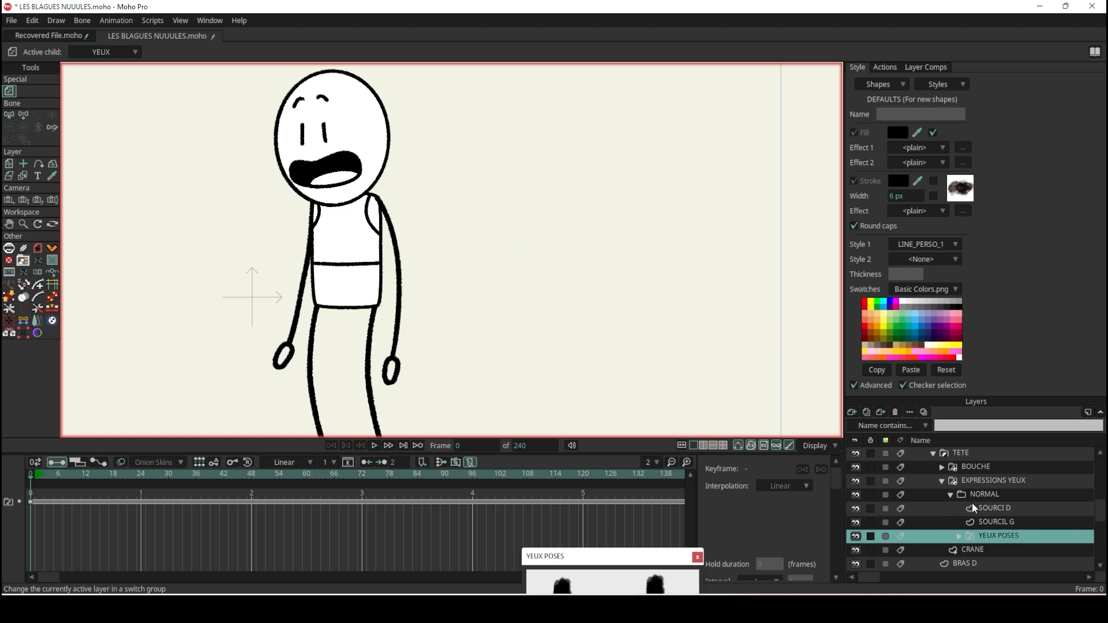
- Rename the YEUX sublayer of YEUX POSES as OUVERT and collapse the YEUX POSES group
double_click(1002, 537)
left_click(960, 537)
double_click(998, 565)
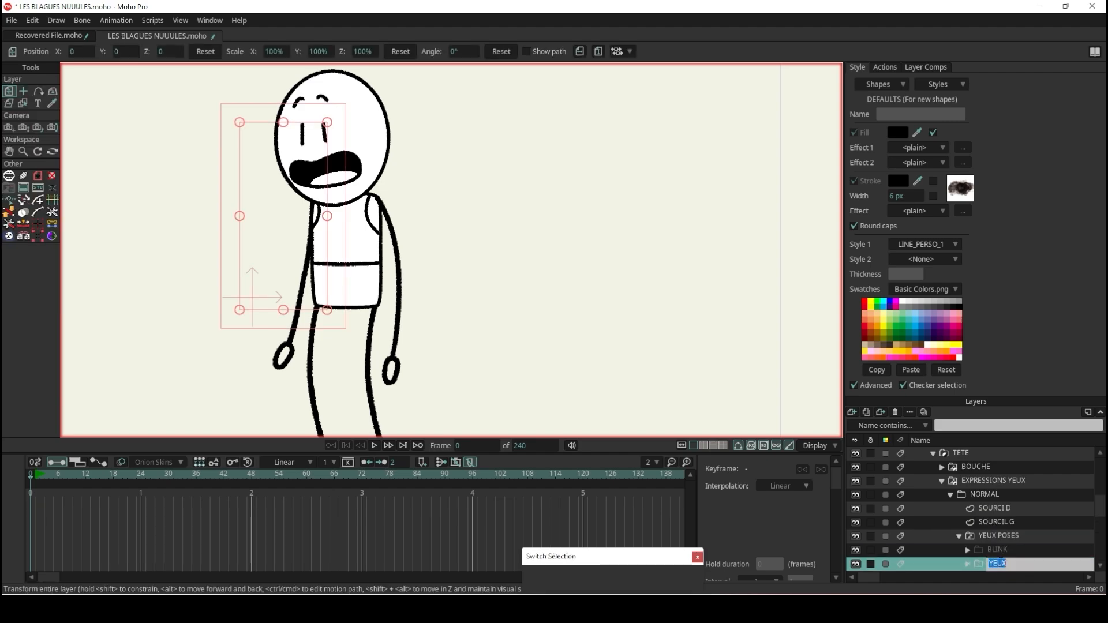
type("OUVERT")
key("Return")
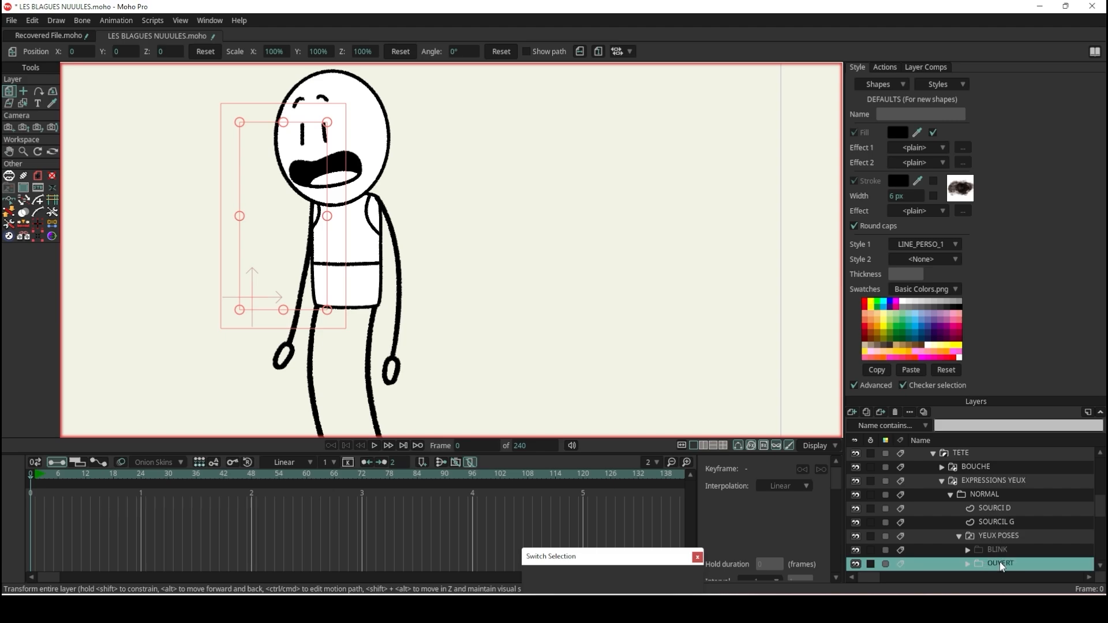
left_click(969, 541)
- Switch the BOUCHE layer's active mouth shape to M, P, B
scroll(984, 528, "down", 6)
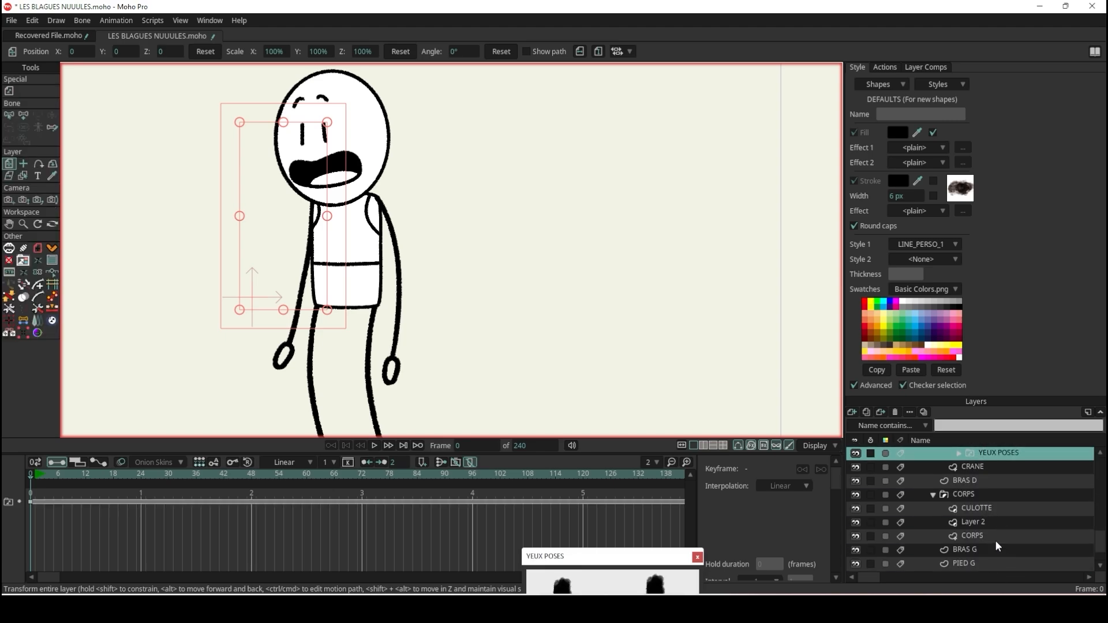
scroll(995, 535, "up", 2)
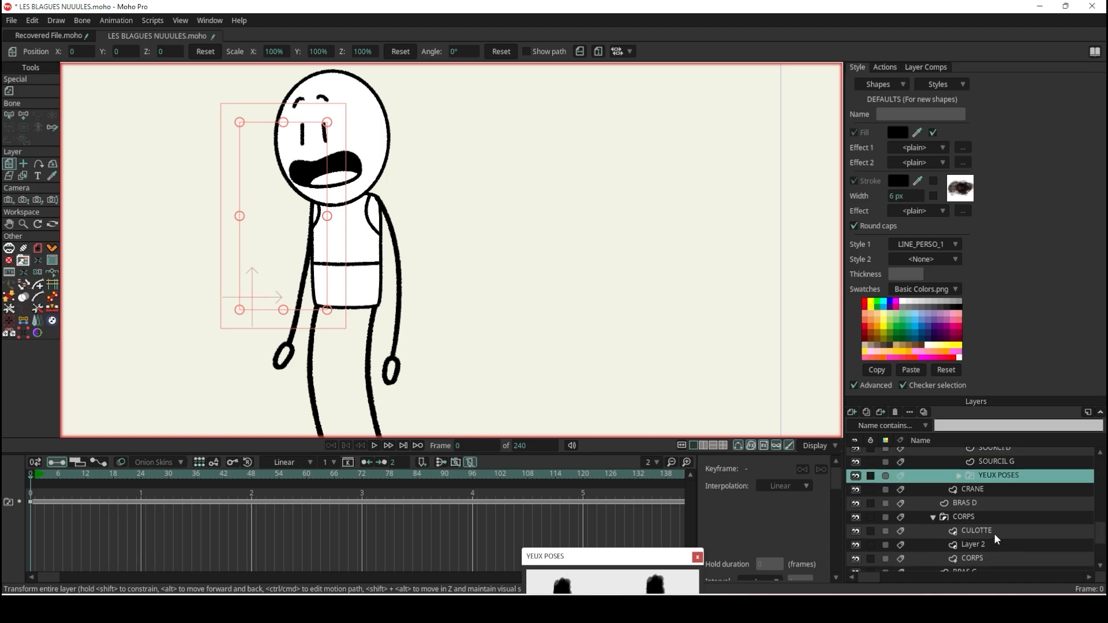
scroll(985, 521, "up", 5)
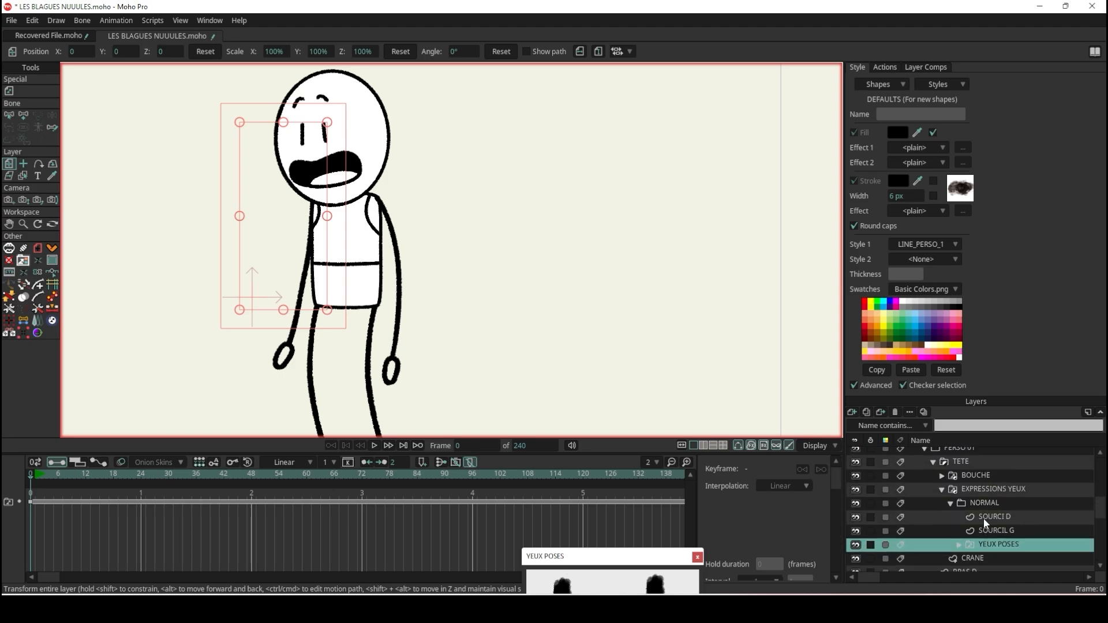
scroll(984, 518, "down", 1)
scroll(984, 518, "up", 2)
left_click(980, 489)
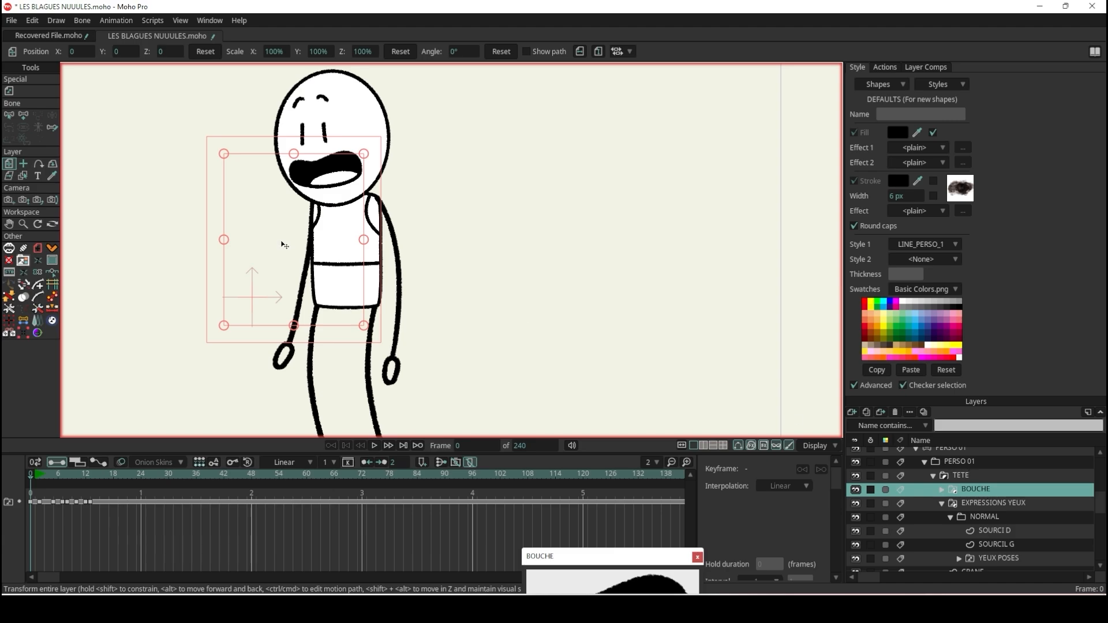
left_click(8, 93)
left_click(103, 57)
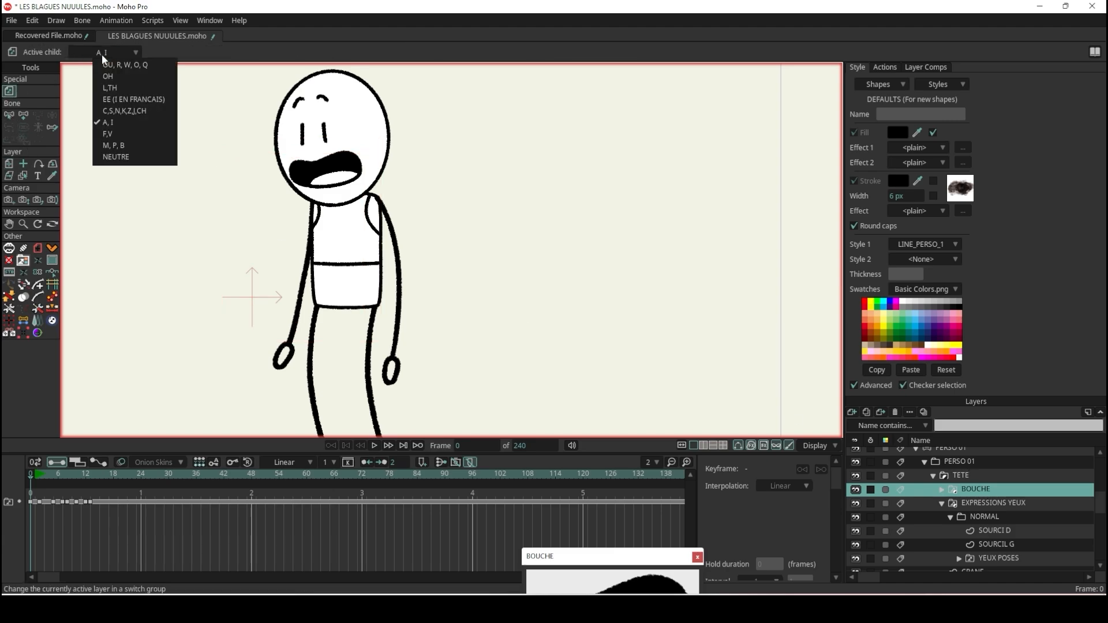
left_click(136, 149)
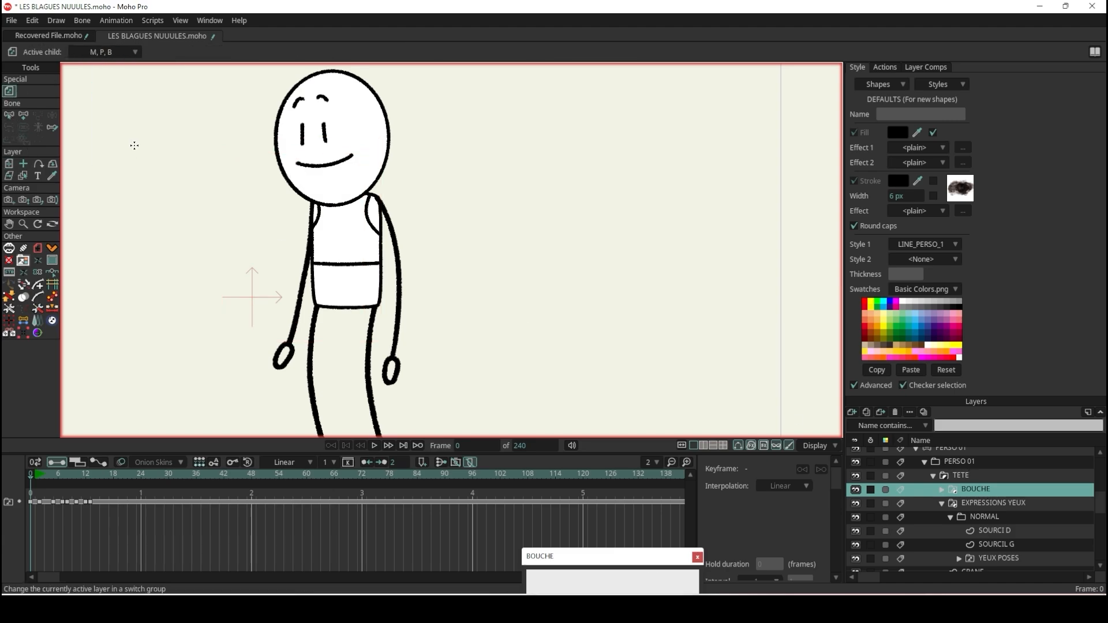
- Select the PERSO 01 bone layer and save the project
scroll(199, 165, "down", 5)
scroll(219, 186, "up", 3)
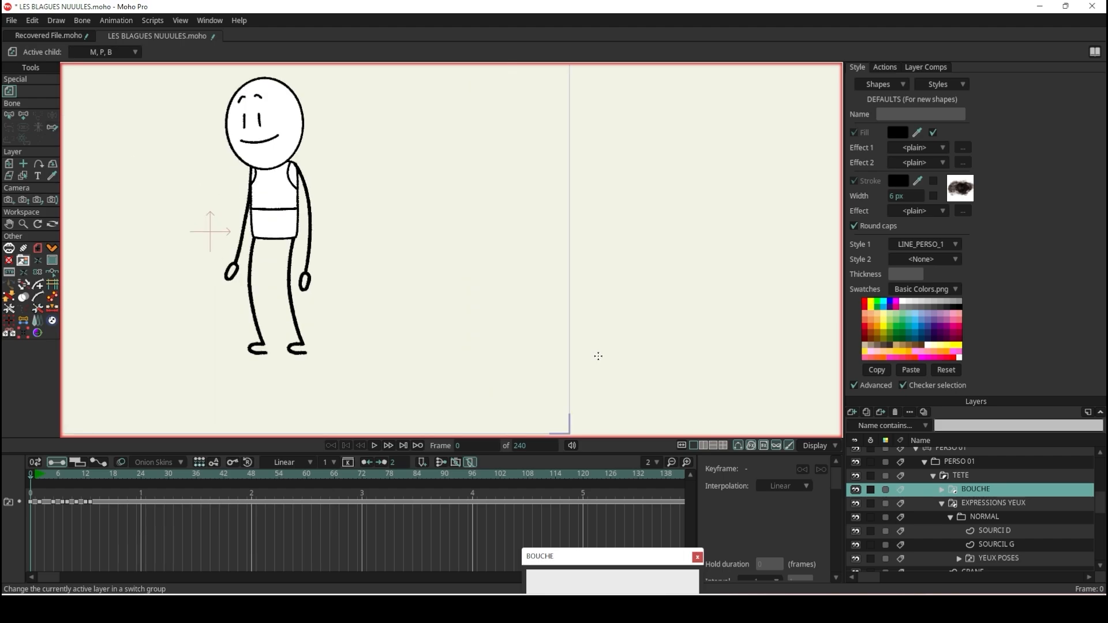
scroll(990, 511, "up", 1)
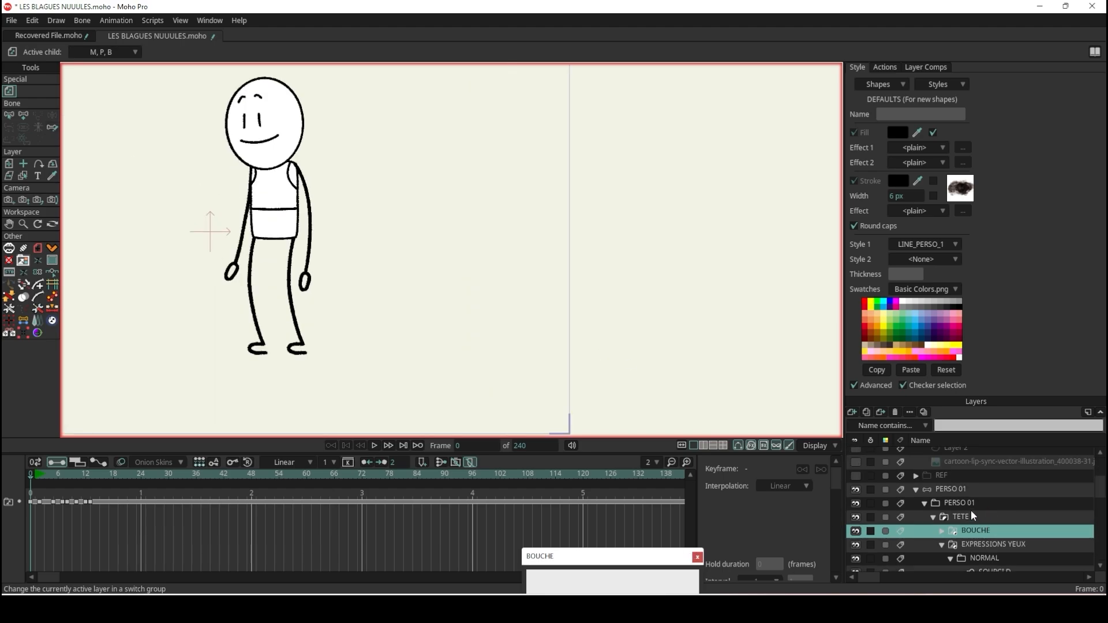
left_click(958, 490)
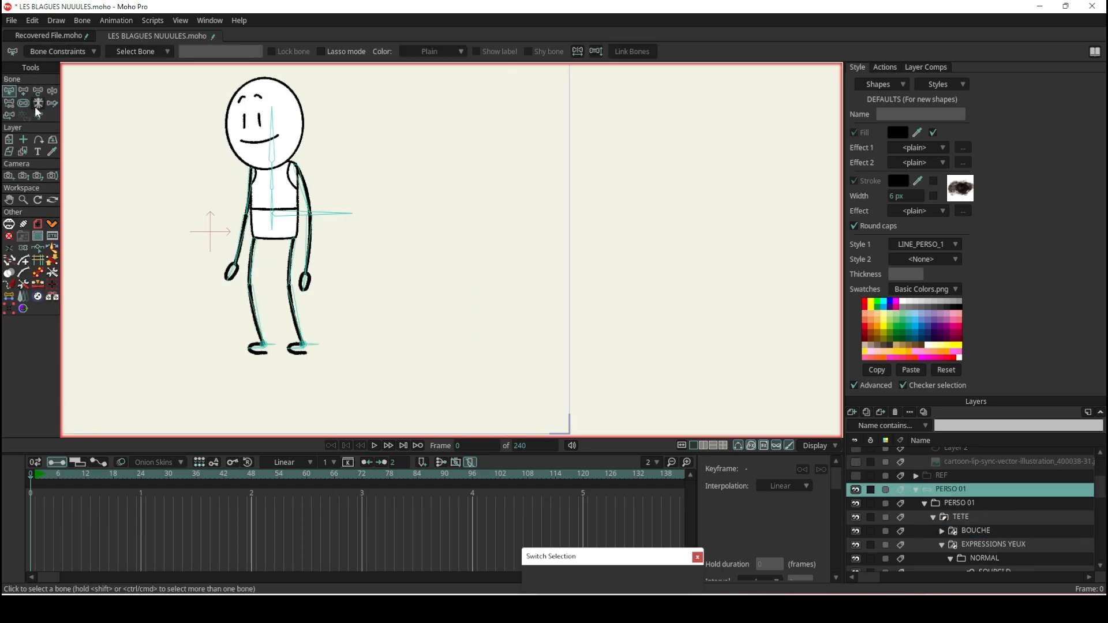
key("ctrl+s")
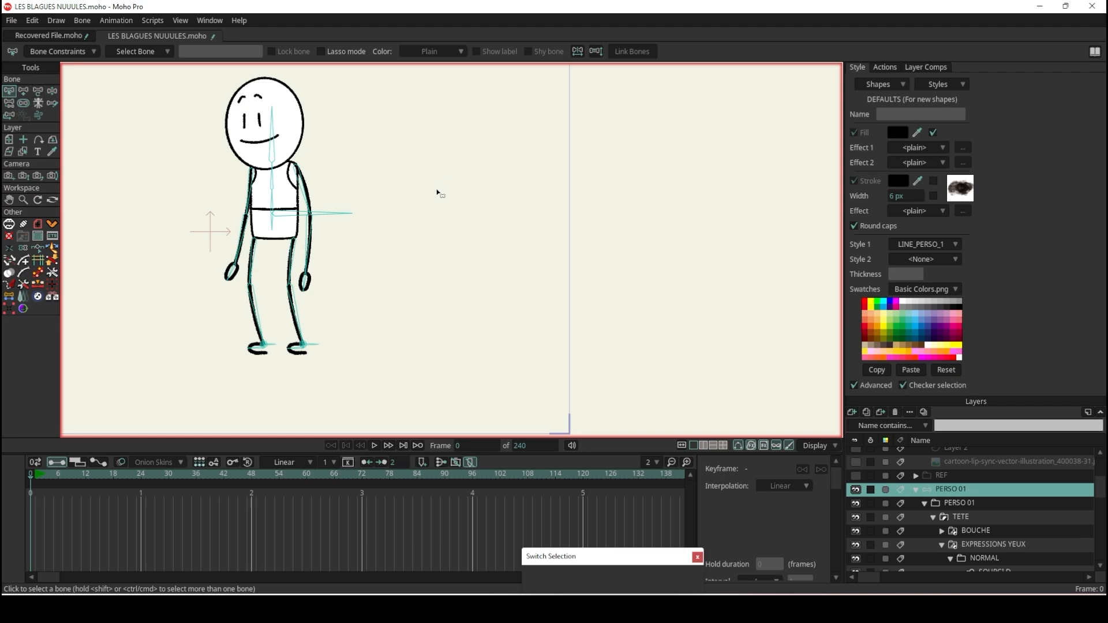
- Add a short horizontal bone about 0.17 long in the empty space beside the head, with bone strength 0
scroll(438, 179, "down", 4)
scroll(358, 188, "up", 4)
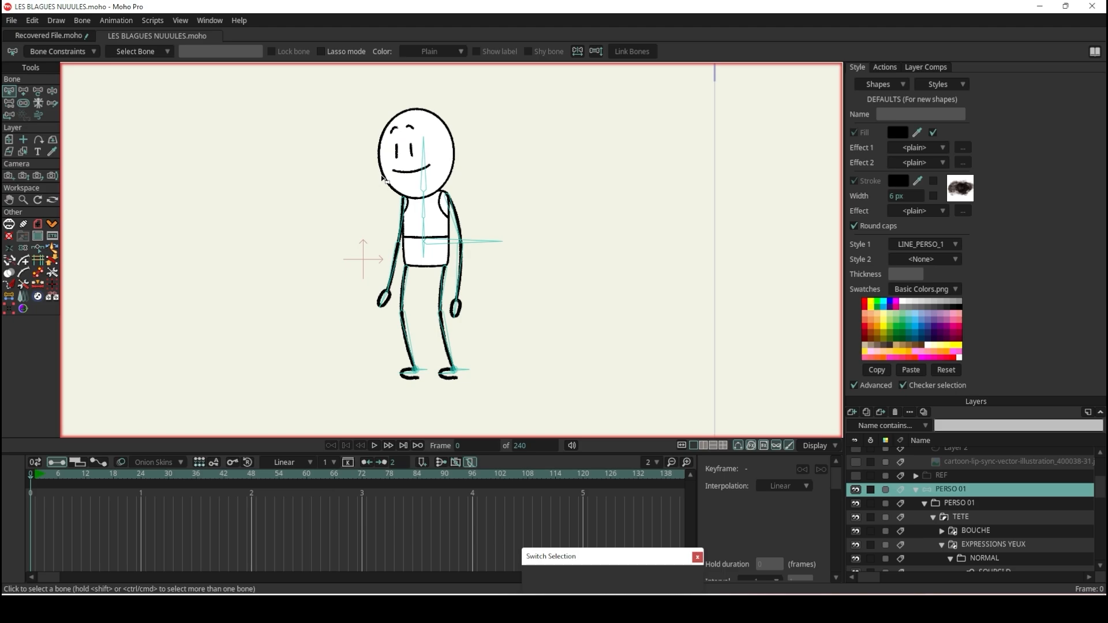
scroll(427, 167, "up", 2)
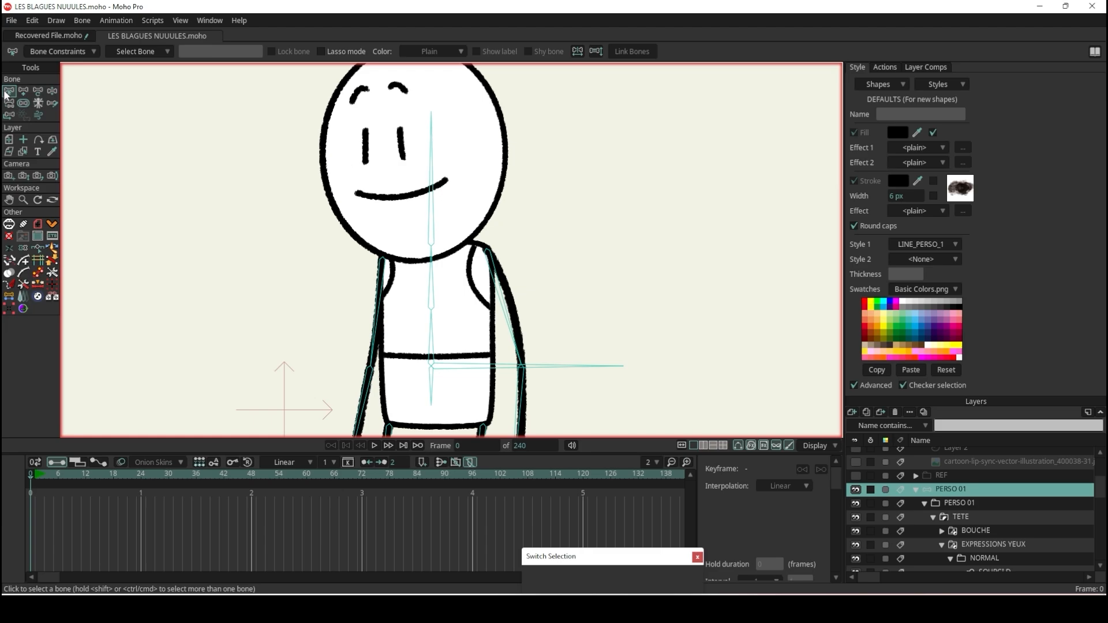
scroll(209, 182, "down", 2)
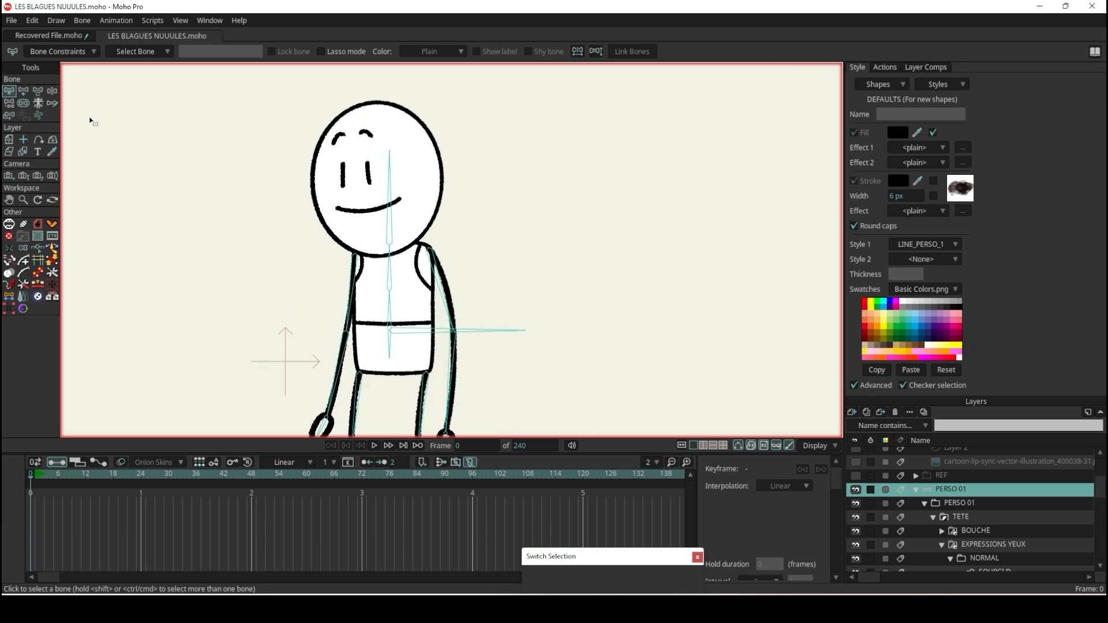
key("a")
scroll(163, 190, "up", 2)
left_click_drag(192, 193, 273, 193)
key("s")
- Name the new bone BLINK and show its label on the canvas
left_click(9, 90)
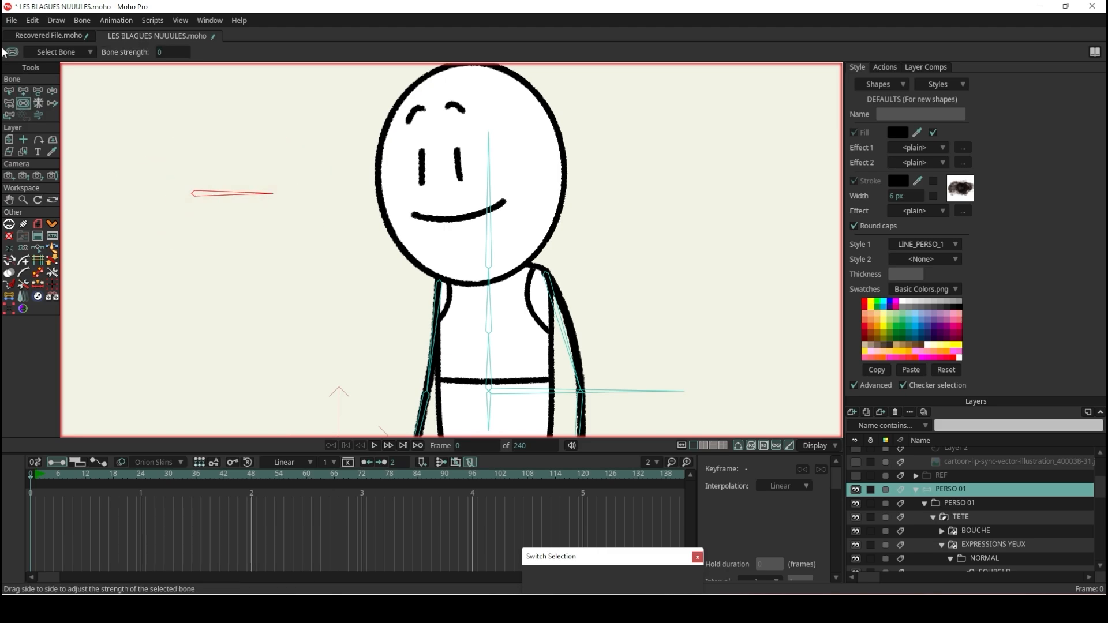
left_click(210, 51)
type("BLINK")
key("Return")
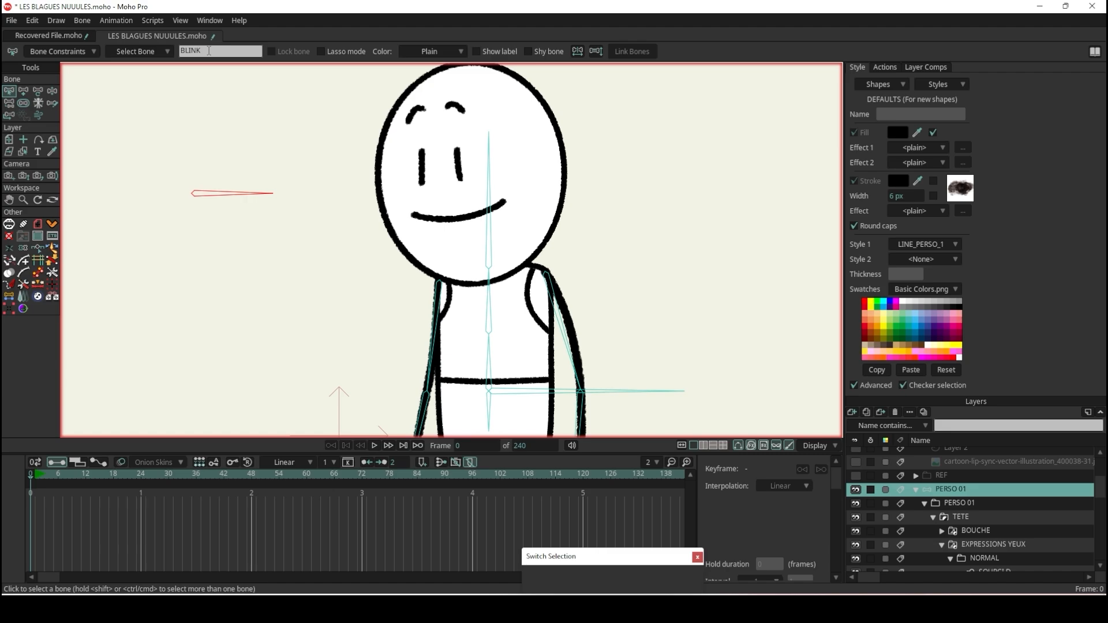
left_click(476, 52)
left_click(260, 210)
scroll(260, 210, "down", 3)
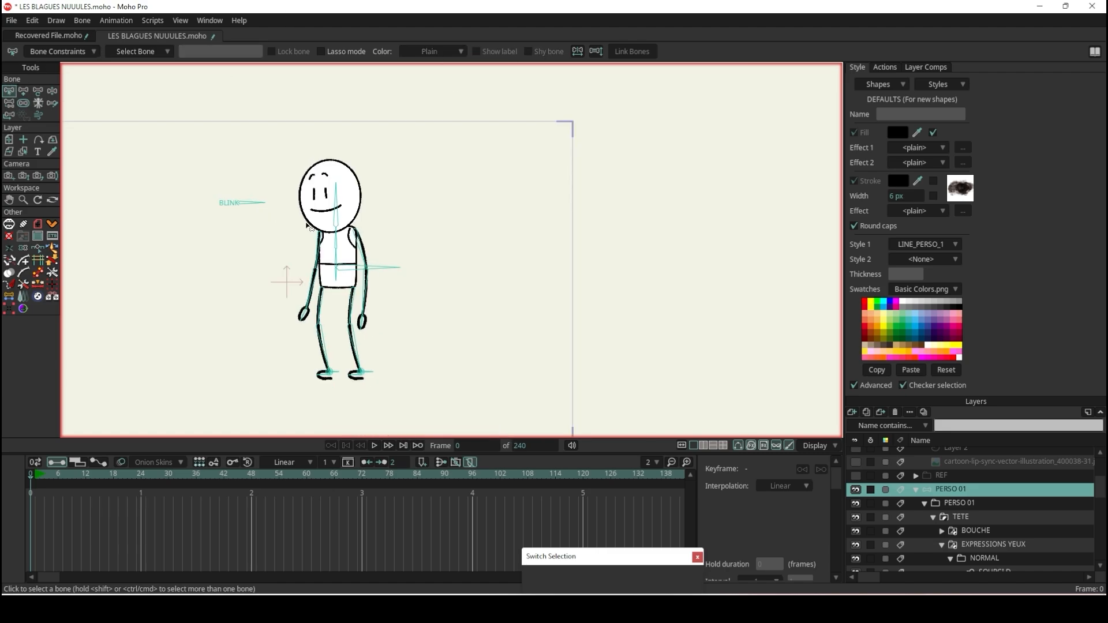
scroll(299, 194, "up", 3)
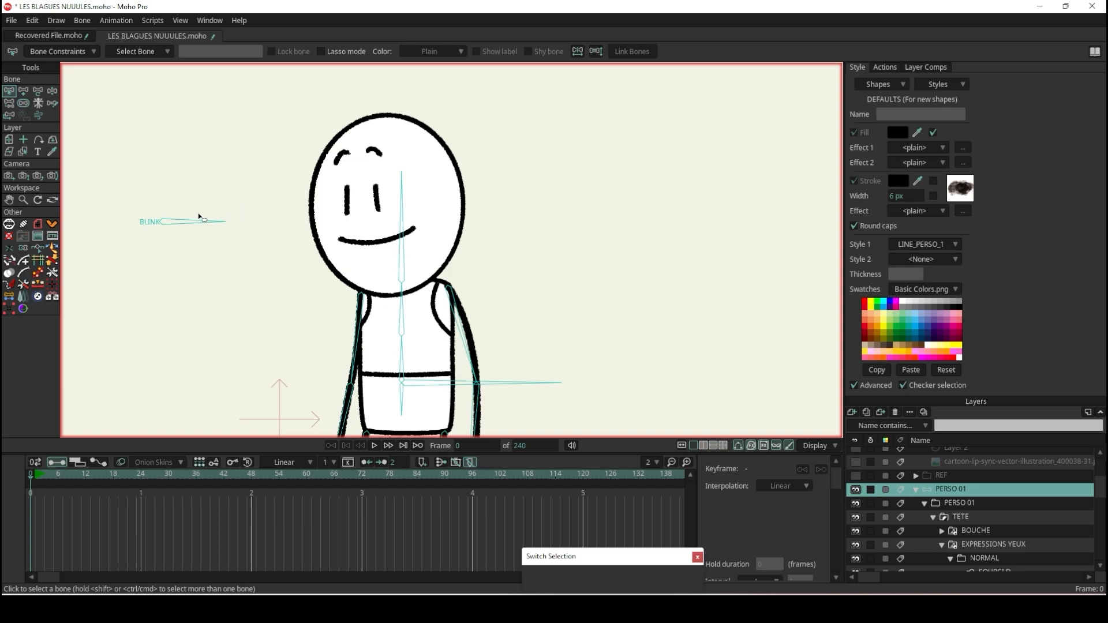
- Rotate the BLINK bone upward to an angle of 45°
left_click(195, 223)
left_click(37, 91)
left_click_drag(237, 238, 228, 186)
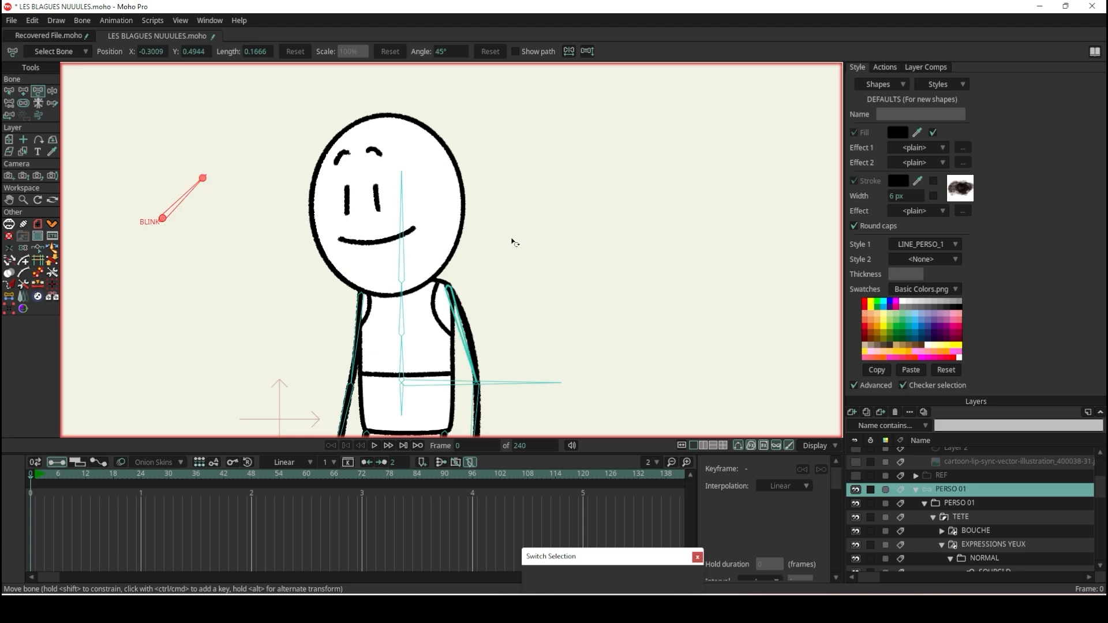
- Create a new action named BLINK for the selected BLINK bone
left_click(883, 67)
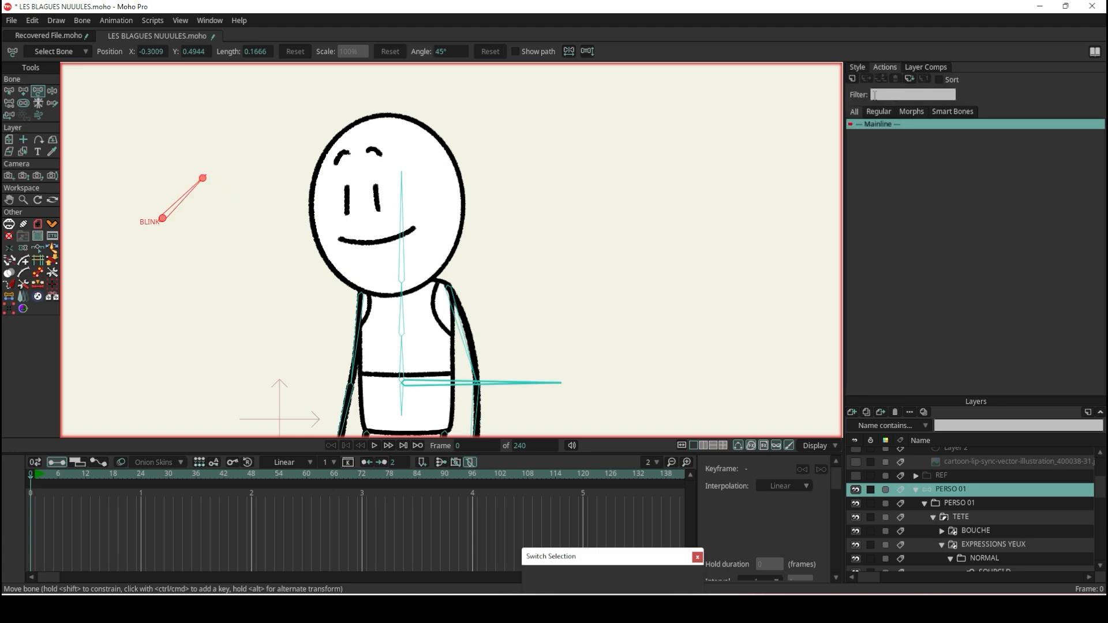
left_click(854, 79)
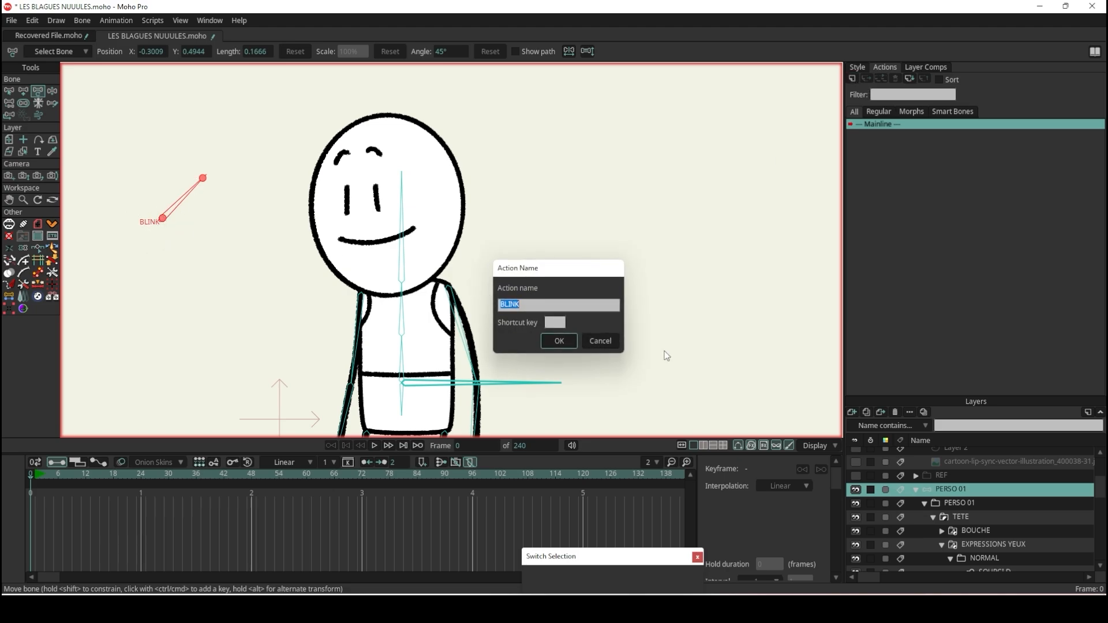
left_click(559, 342)
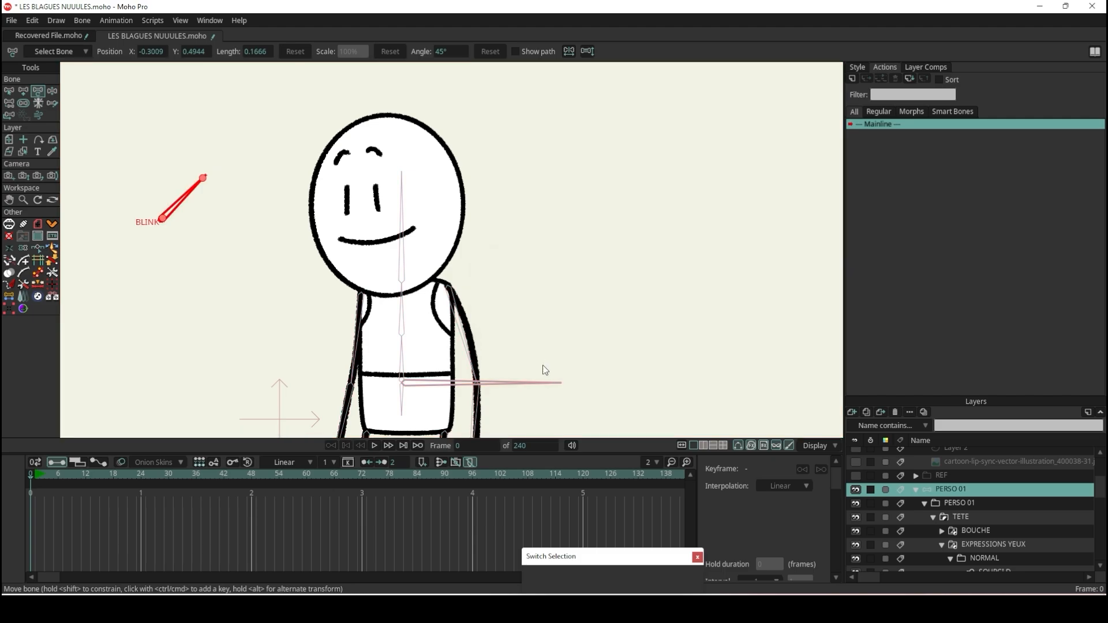
- At frame 1 of the BLINK action, rotate the BLINK bone down to -45°
left_click(141, 477)
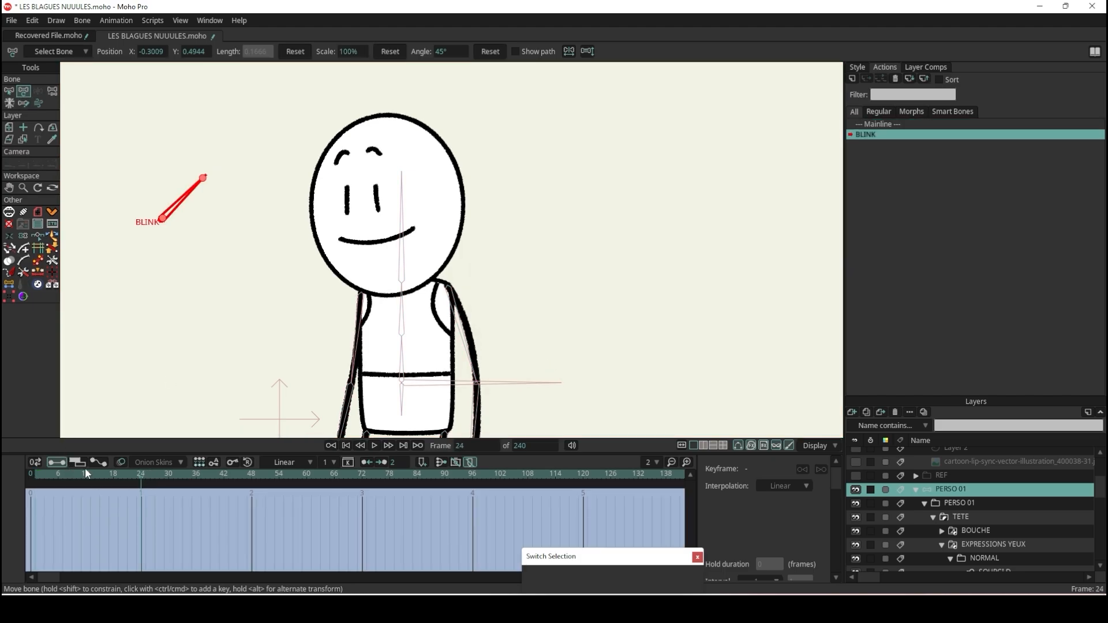
left_click(35, 473)
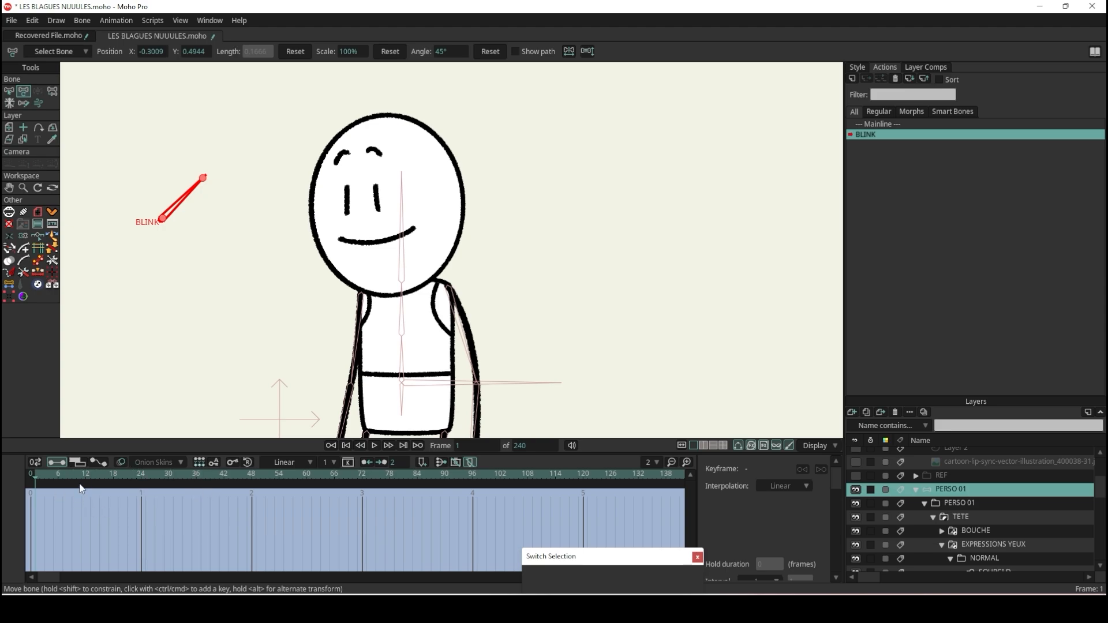
scroll(178, 208, "up", 2)
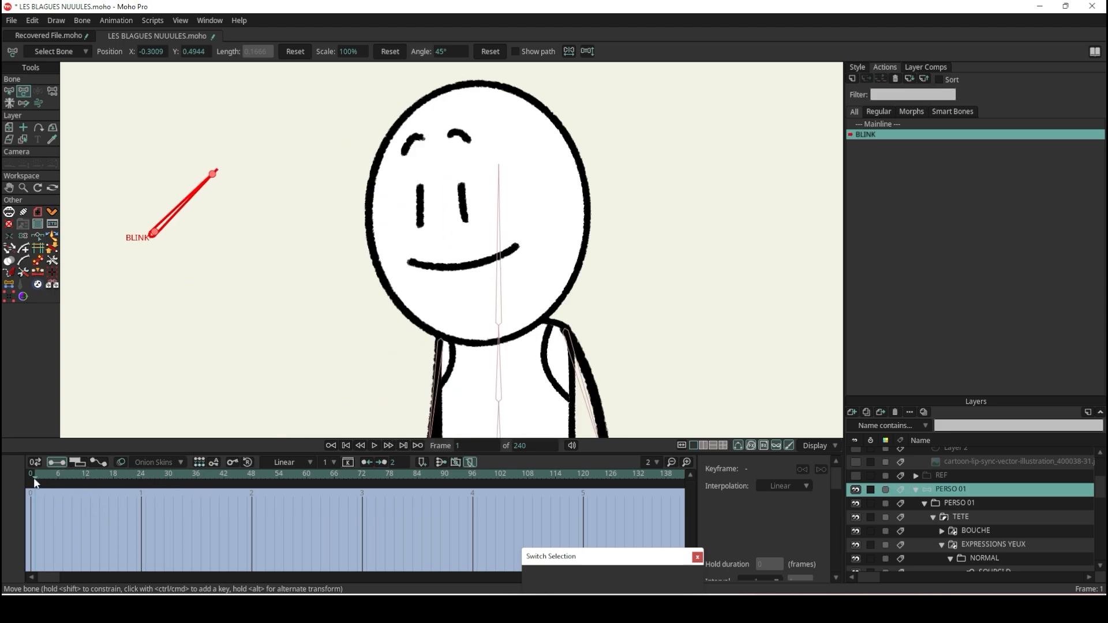
left_click_drag(227, 180, 213, 309)
scroll(477, 200, "up", 3)
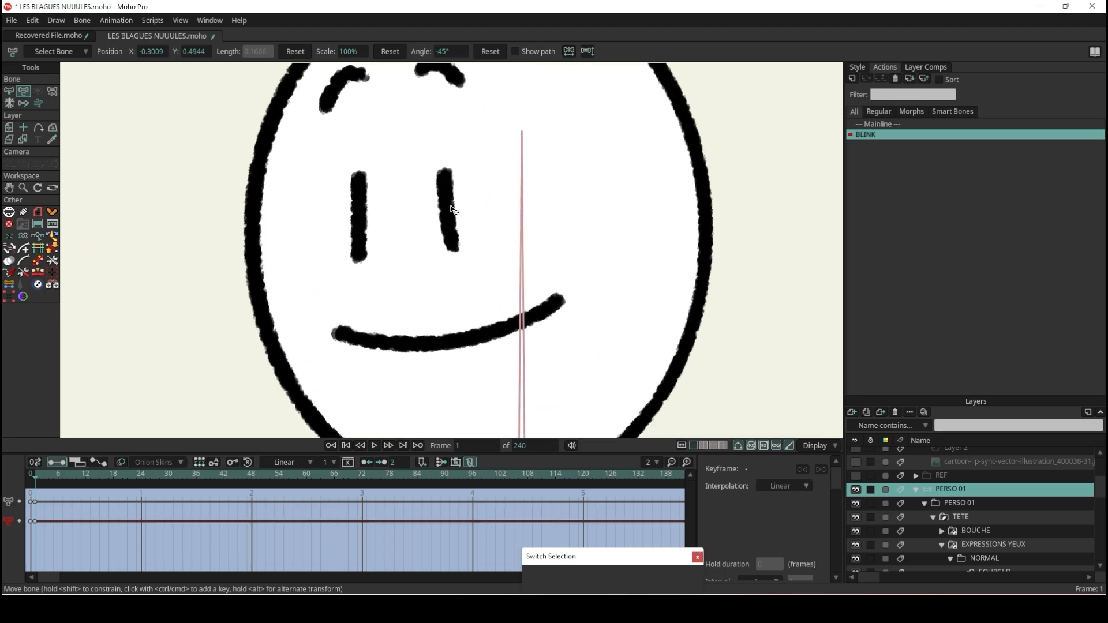
- At frame 1 of the BLINK action, switch the YEUX POSES layer to its BLINK pose
right_click(451, 198, "alt")
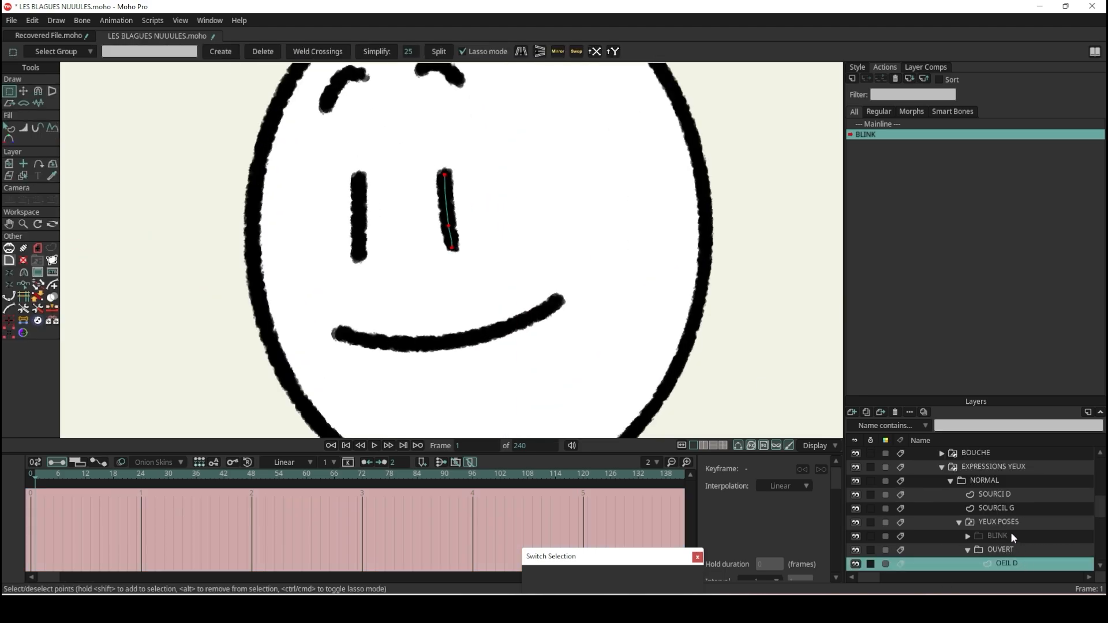
scroll(1018, 542, "down", 1)
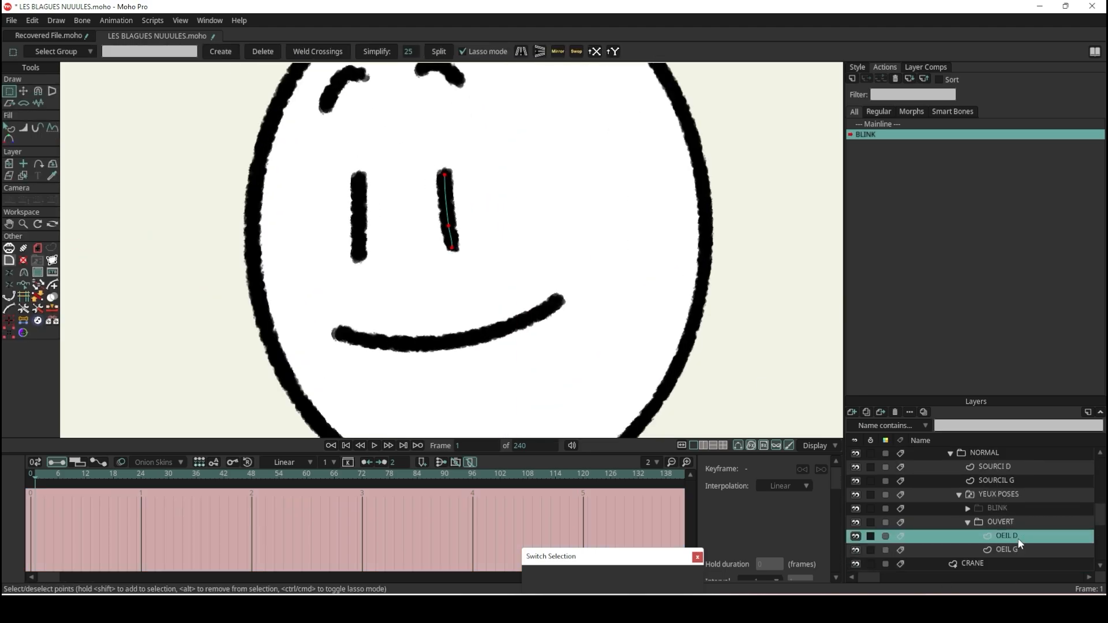
left_click(1014, 494)
left_click_drag(626, 563, 603, 311)
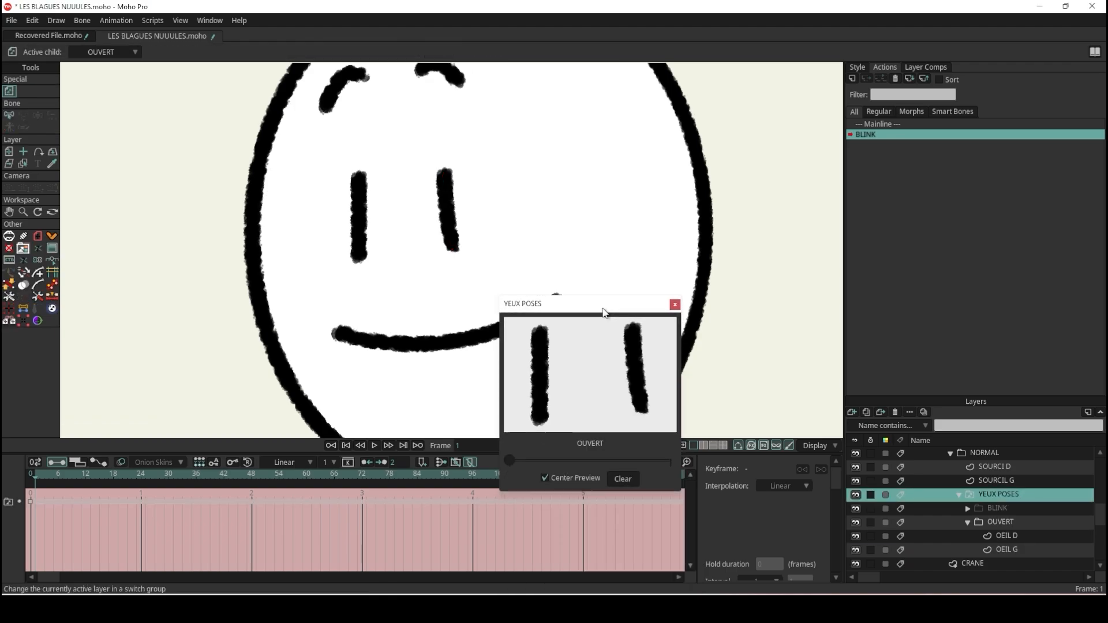
left_click_drag(525, 462, 679, 458)
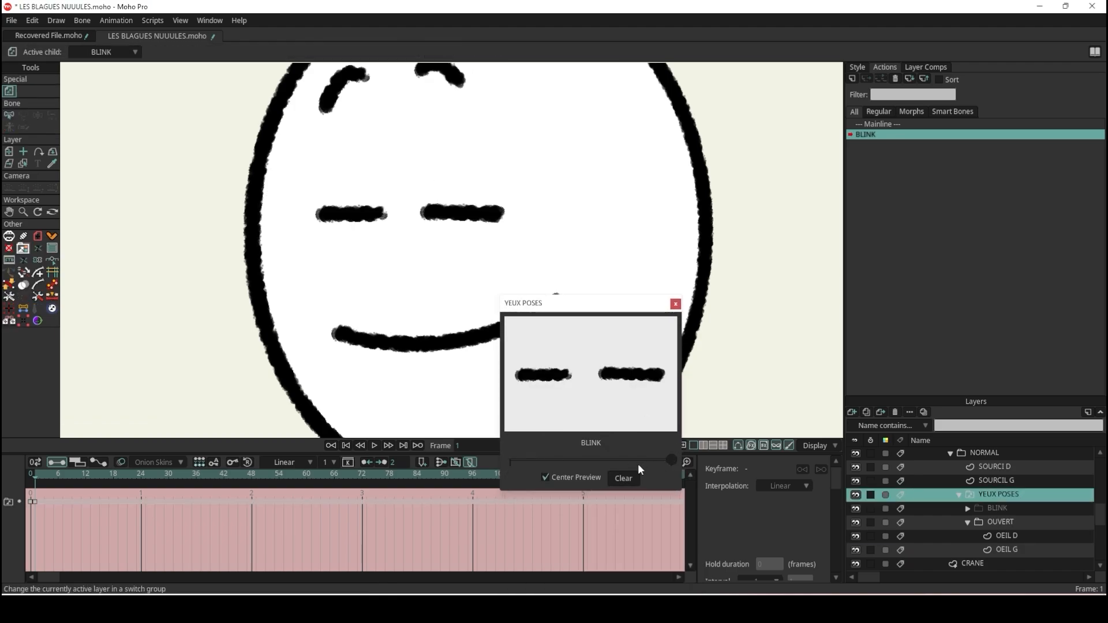
left_click_drag(606, 307, 616, 497)
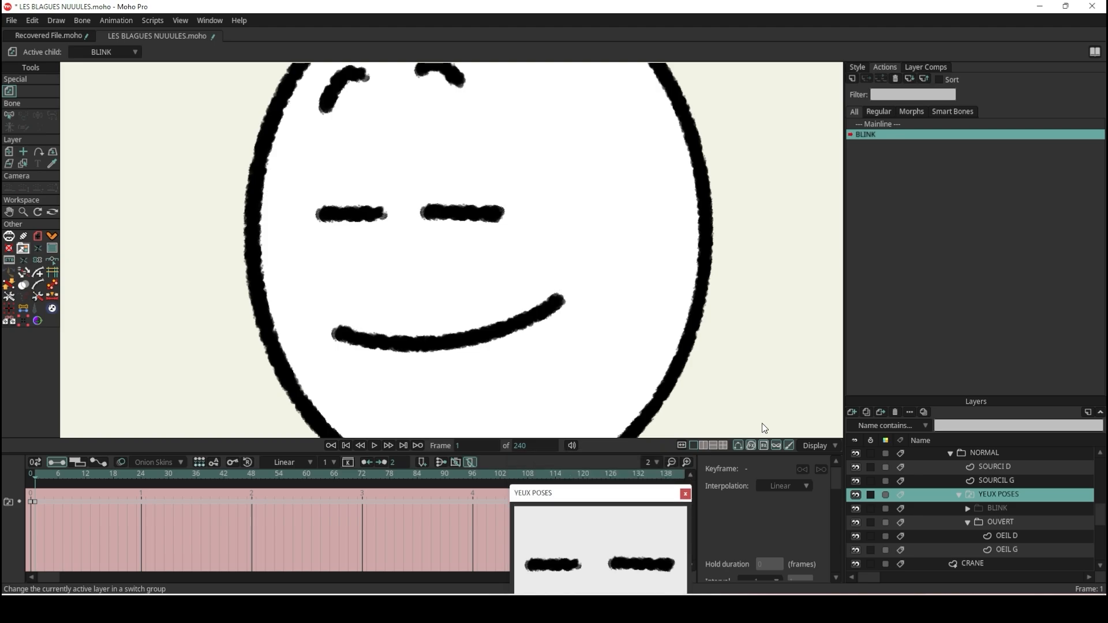
- Return to the Mainline and rotate the BLINK bone on the PERSO 01 layer to test the eye switch
left_click(892, 124)
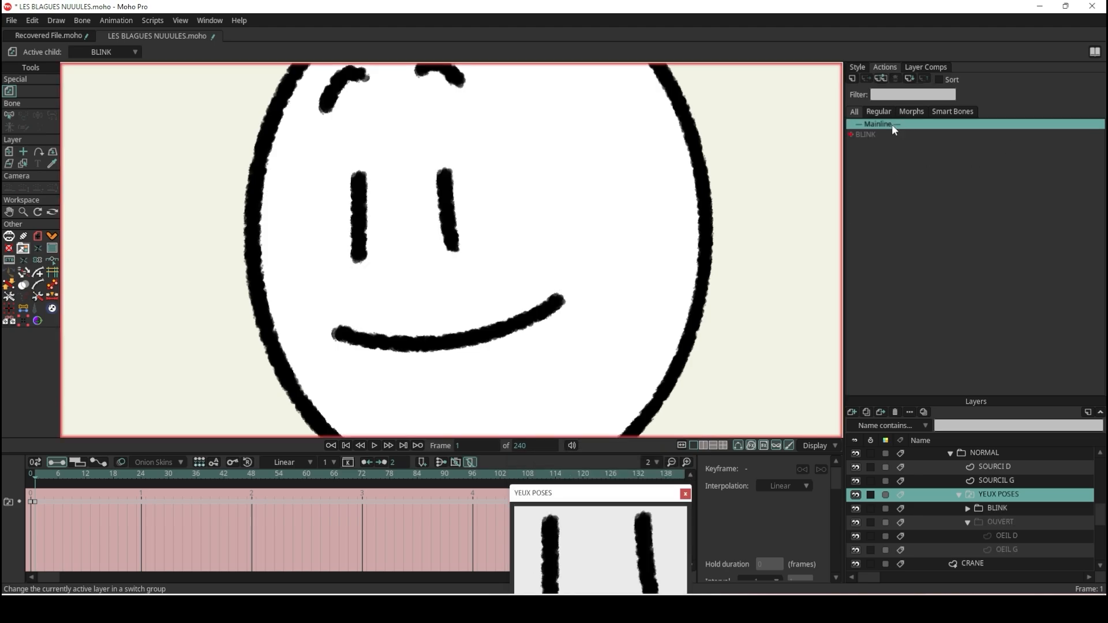
scroll(981, 485, "up", 5)
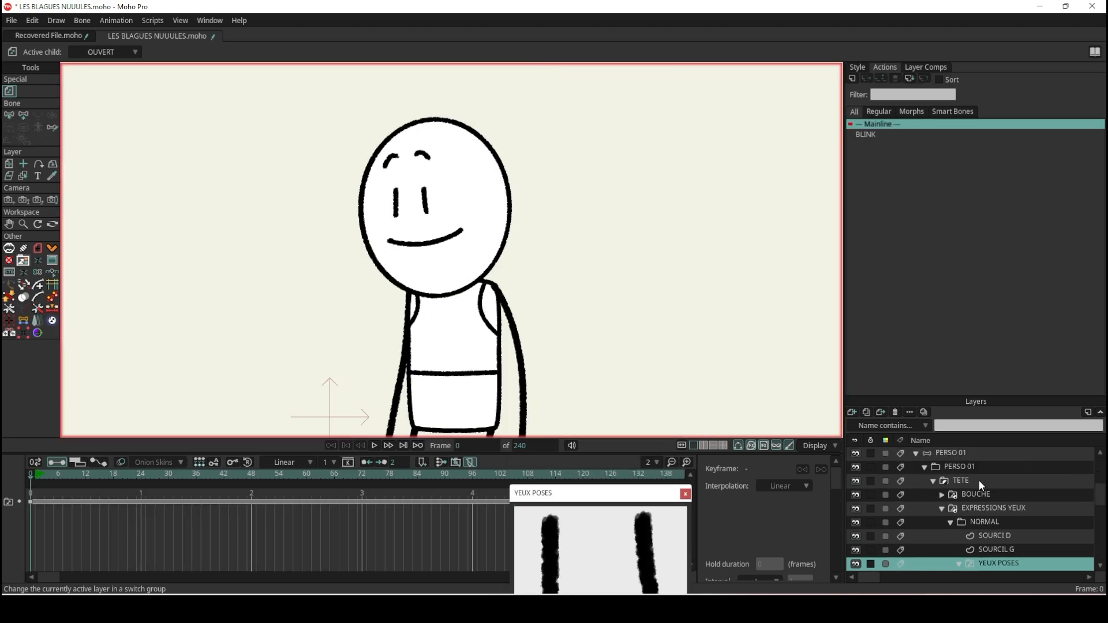
left_click(961, 453)
left_click(52, 96)
mouse_move(257, 195)
left_mouse_down()
mouse_move(252, 270)
mouse_move(250, 156)
mouse_move(264, 181)
mouse_move(261, 233)
mouse_move(237, 279)
mouse_move(260, 155)
mouse_move(250, 284)
mouse_move(240, 271)
mouse_move(254, 173)
left_mouse_up()
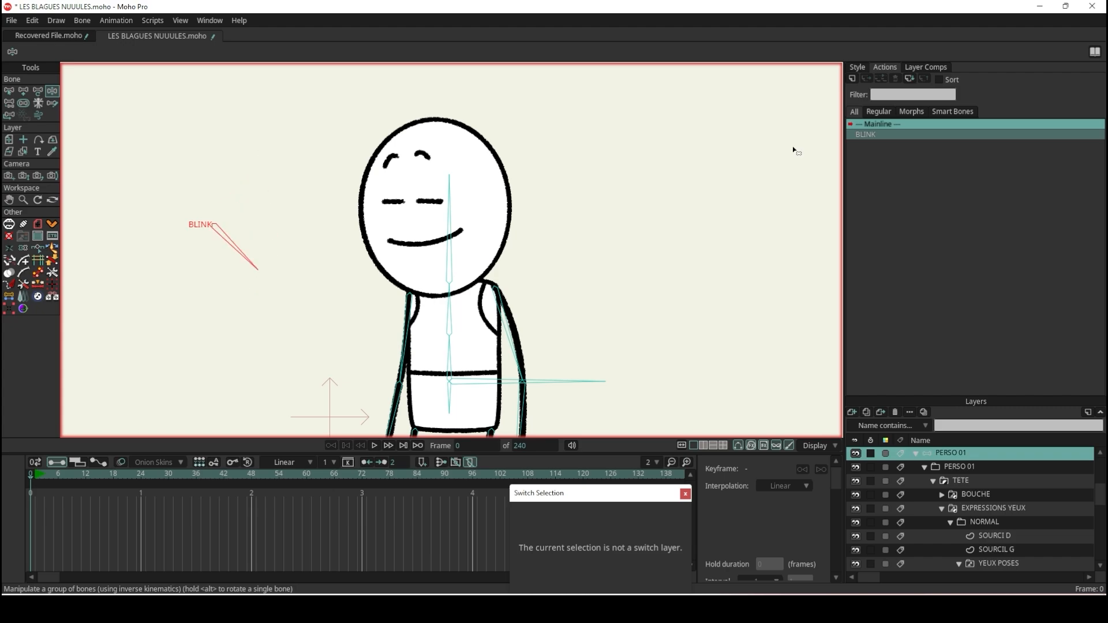
- In the BLINK action, move the BLINK bone's keyframes from frame 1 to frame 6
double_click(864, 134)
left_click_drag(45, 497, 34, 523)
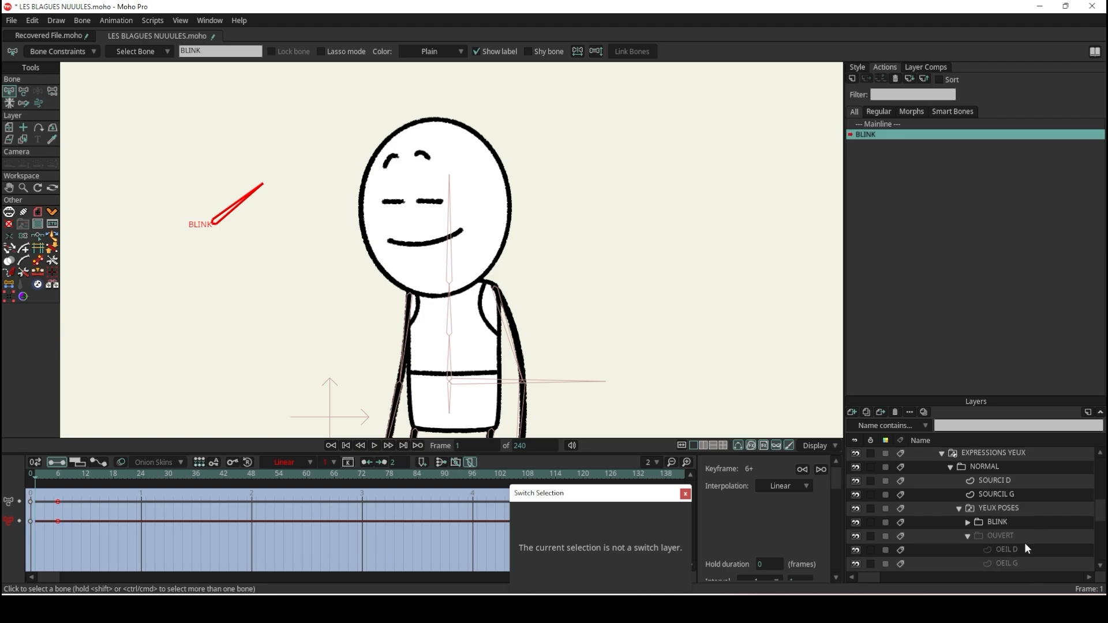
left_click(56, 473)
left_click_drag(55, 471, 57, 473)
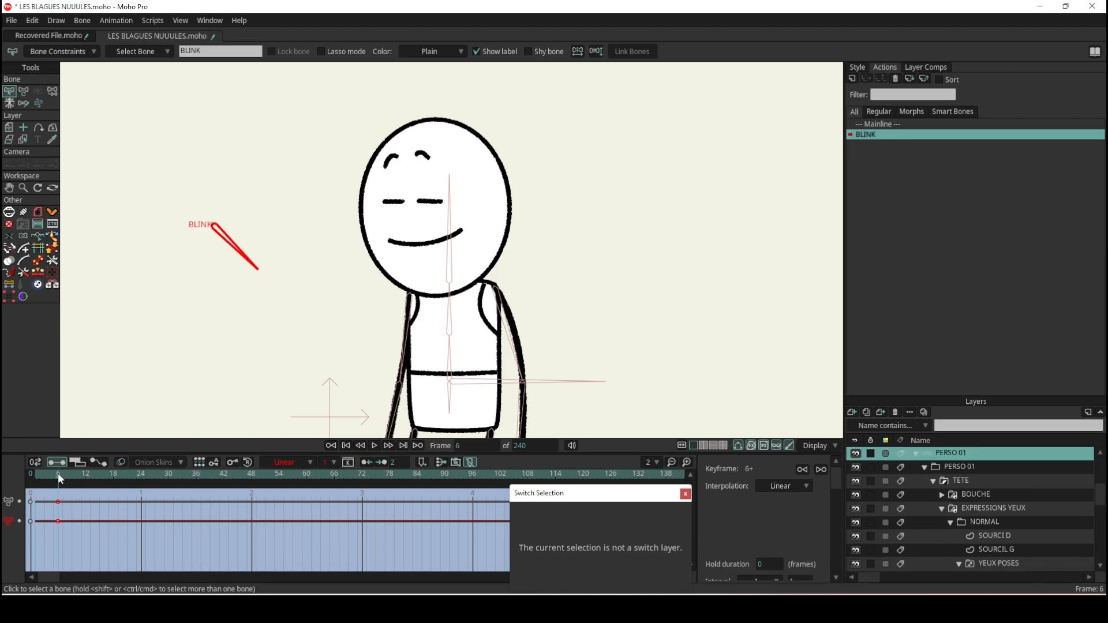
- Move the YEUX POSES layer's BLINK switch keyframe in the BLINK action to line up with the bone keys
scroll(1022, 540, "down", 1)
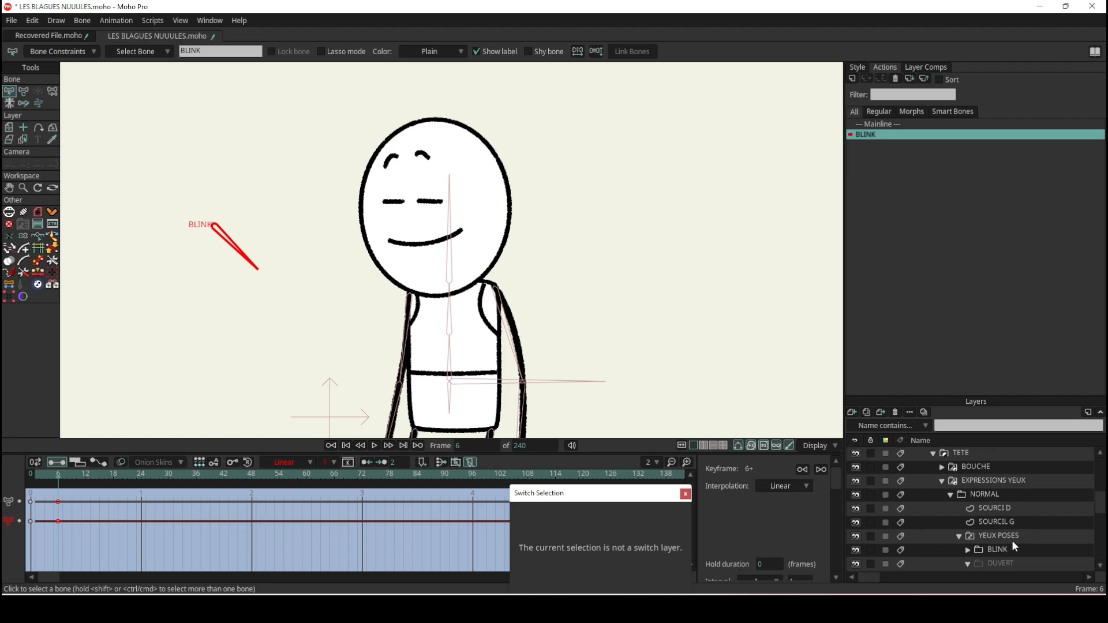
left_click(1005, 536)
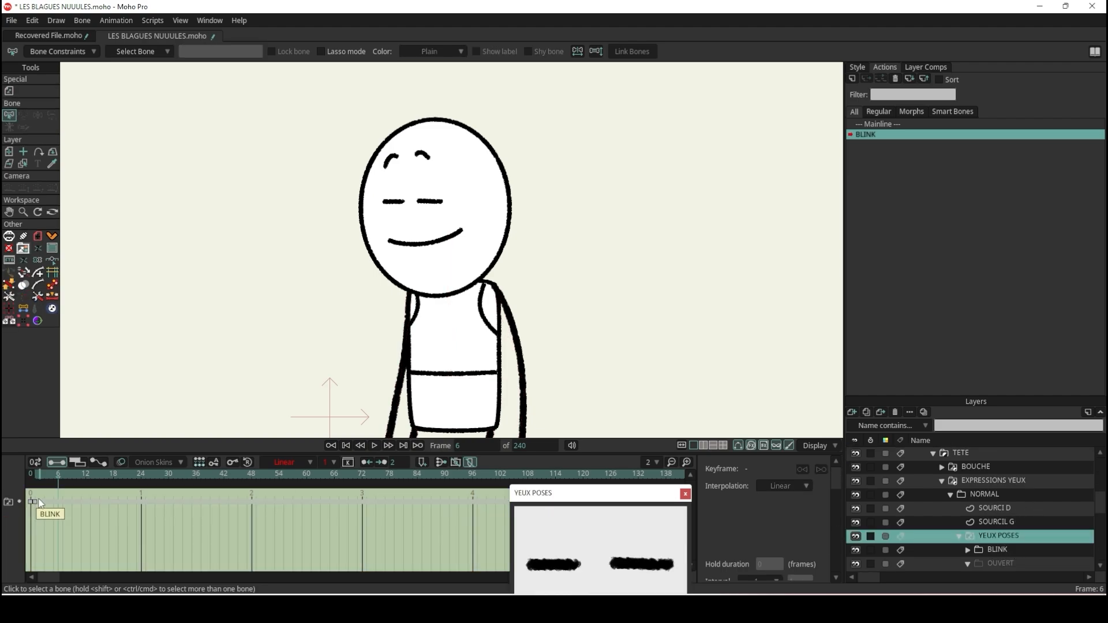
left_click_drag(34, 505, 58, 502)
left_click(32, 497)
left_click_drag(31, 494, 54, 508)
- Go back to the Mainline and test the blink again by rotating the BLINK bone of PERSO 01
double_click(881, 124)
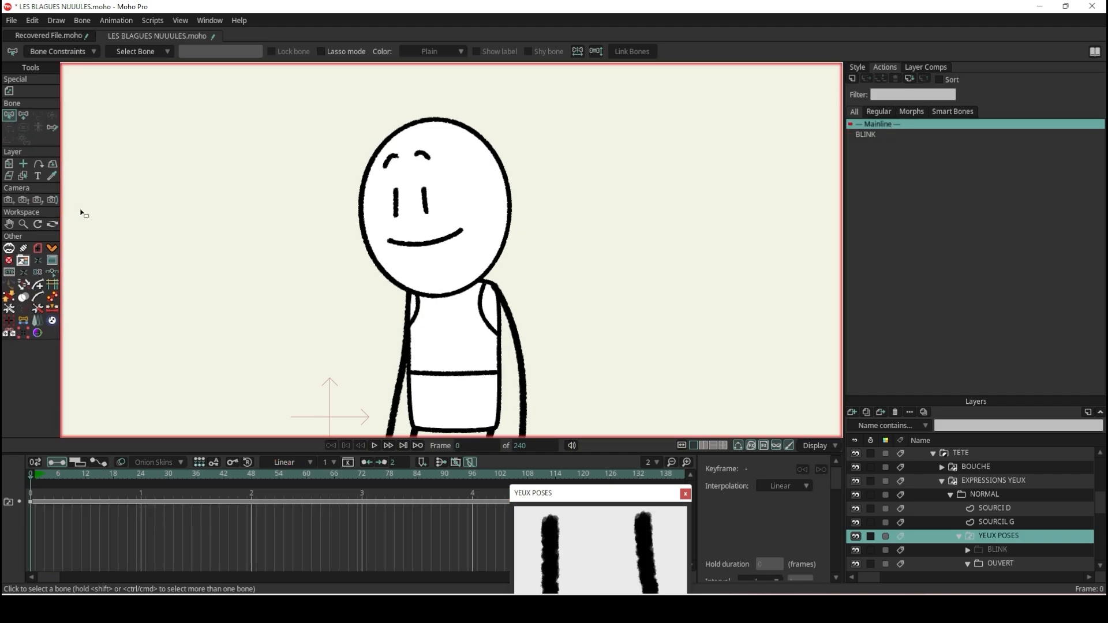
scroll(999, 487, "up", 5)
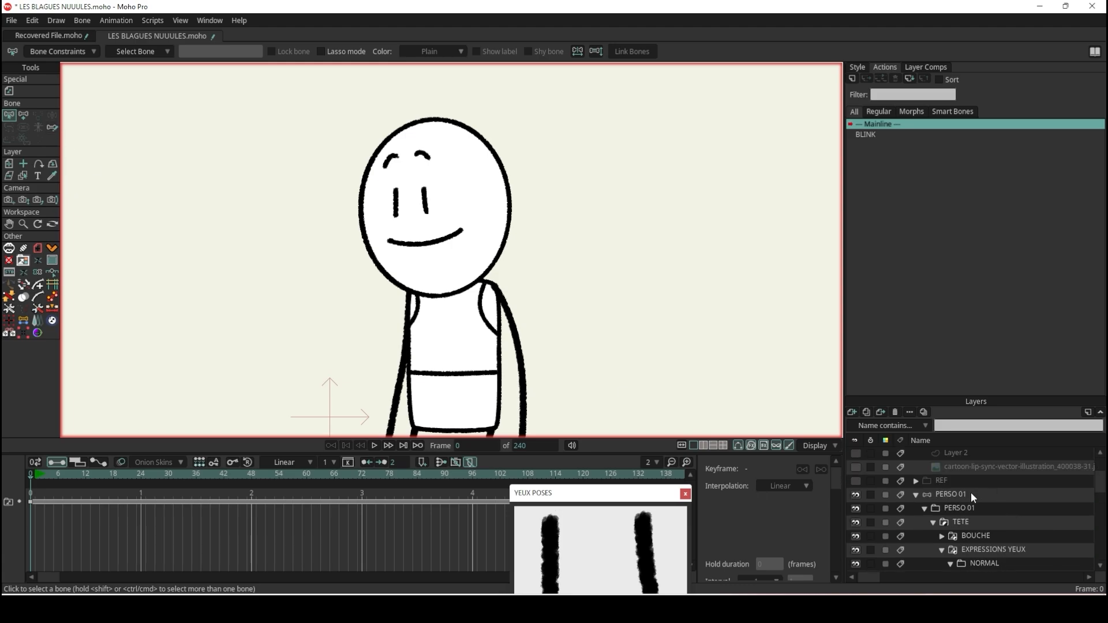
left_click(969, 494)
left_click(52, 91)
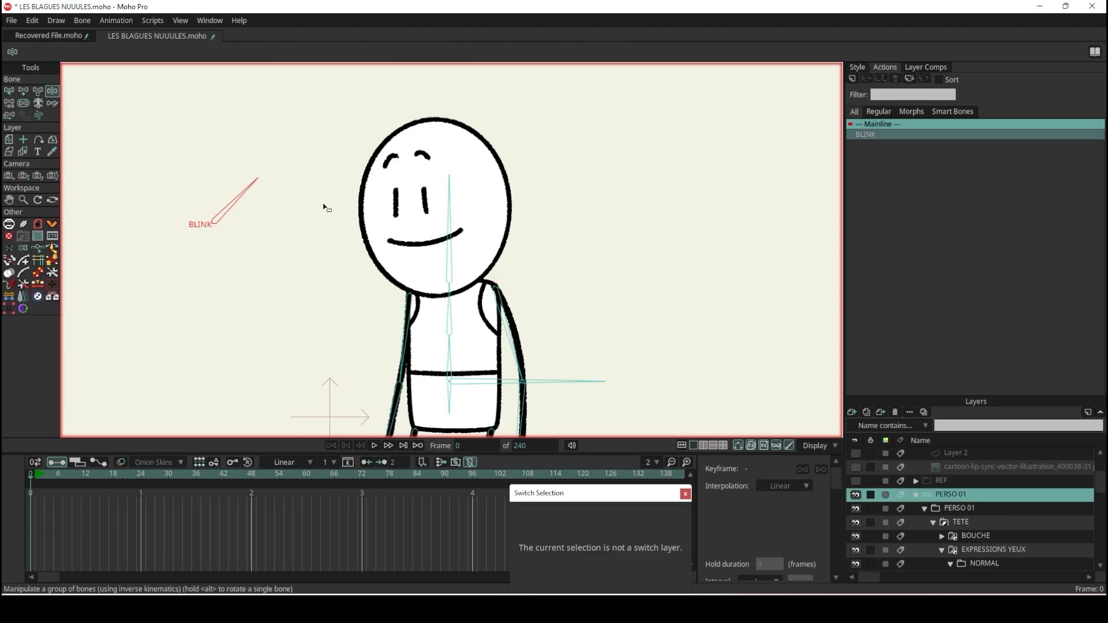
mouse_move(258, 196)
left_mouse_down()
mouse_move(262, 285)
mouse_move(270, 135)
mouse_move(275, 268)
mouse_move(250, 299)
mouse_move(265, 168)
mouse_move(255, 267)
mouse_move(267, 250)
mouse_move(253, 304)
mouse_move(272, 274)
mouse_move(272, 153)
mouse_move(257, 300)
mouse_move(244, 275)
mouse_move(268, 182)
mouse_move(251, 286)
mouse_move(247, 209)
left_mouse_up()
scroll(248, 208, "down", 5)
scroll(262, 221, "up", 3)
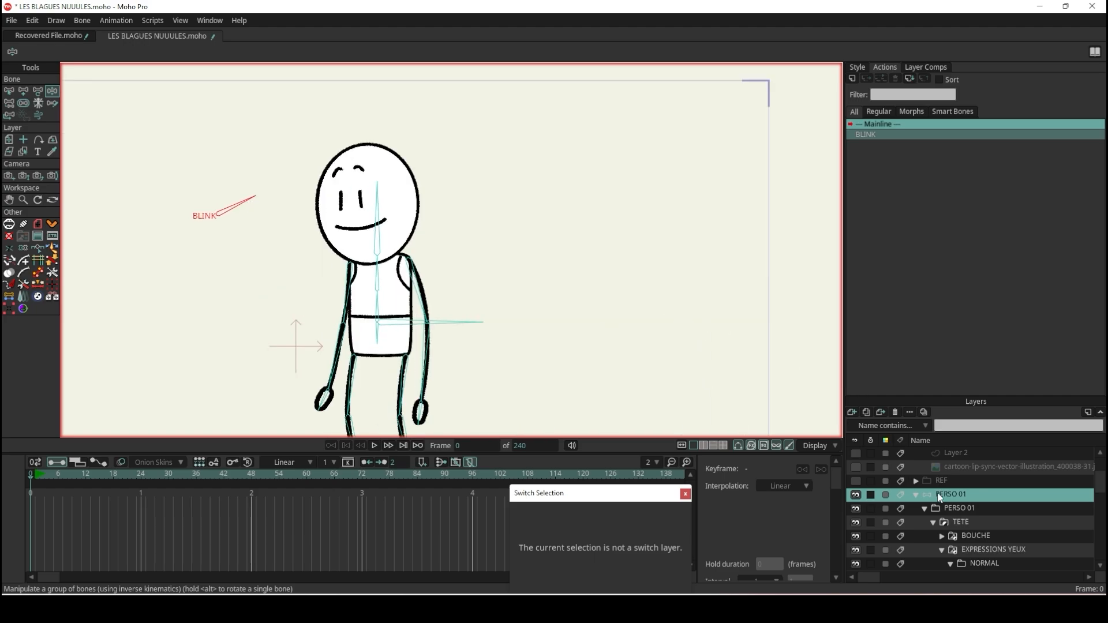
- Duplicate the NORMAL group inside EXPRESSIONS YEUX and name the copy TRISTE
scroll(990, 556, "down", 1)
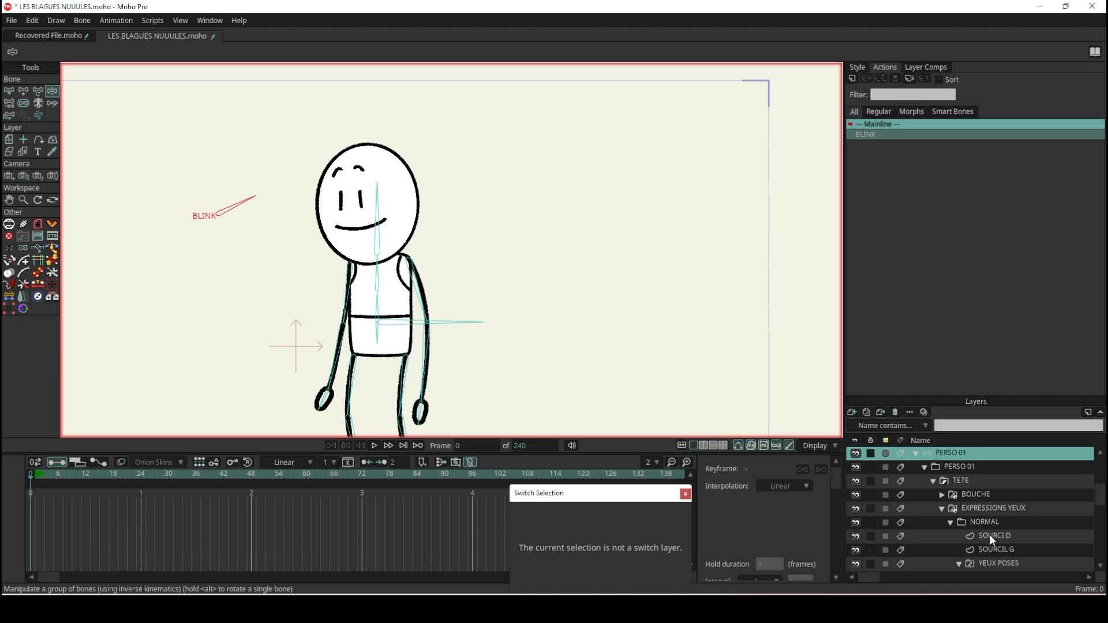
left_click(952, 522)
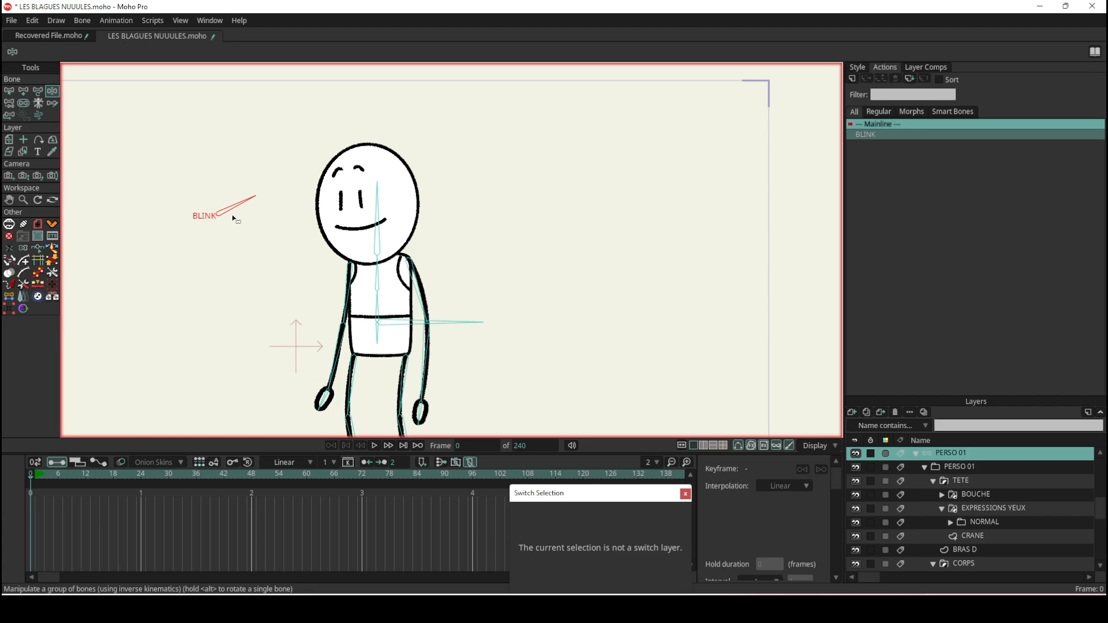
left_click(951, 522)
scroll(1007, 564, "down", 1)
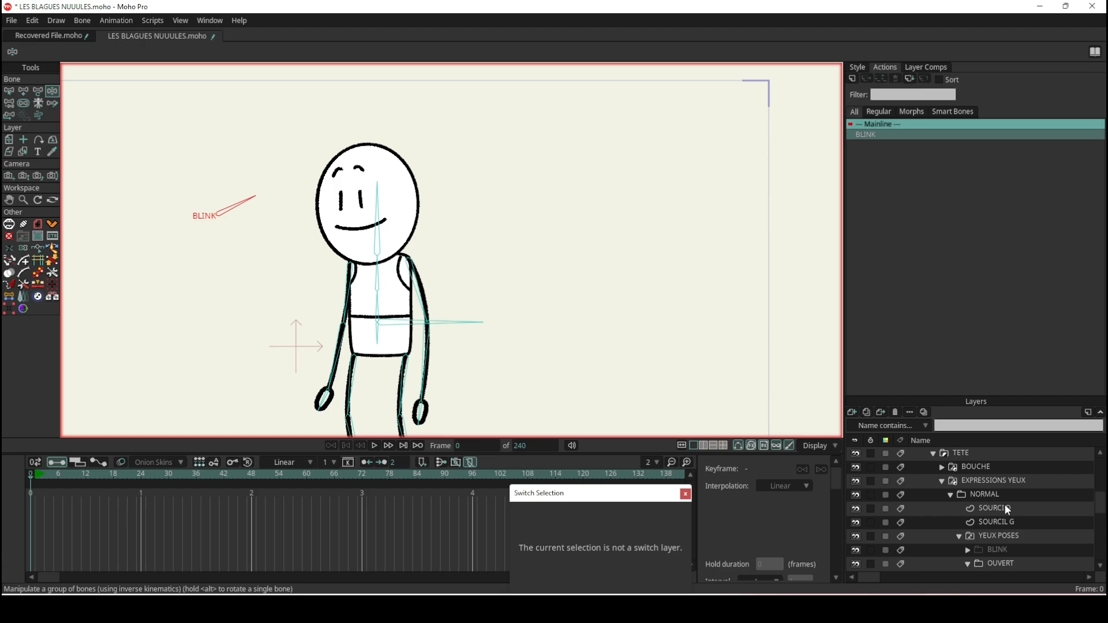
left_click(951, 495)
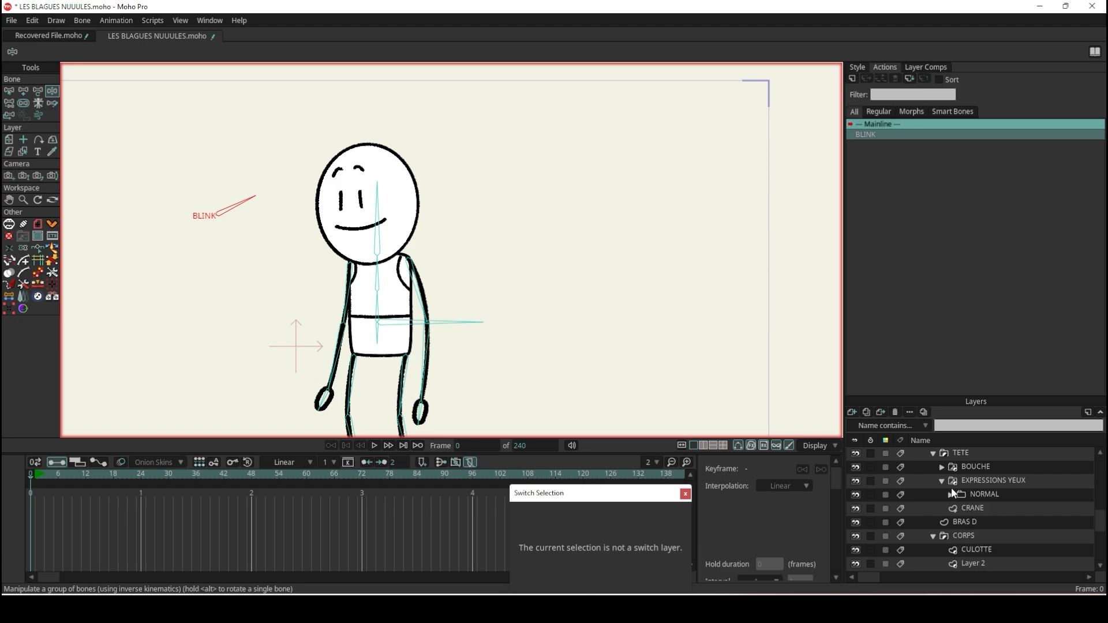
left_click(972, 495)
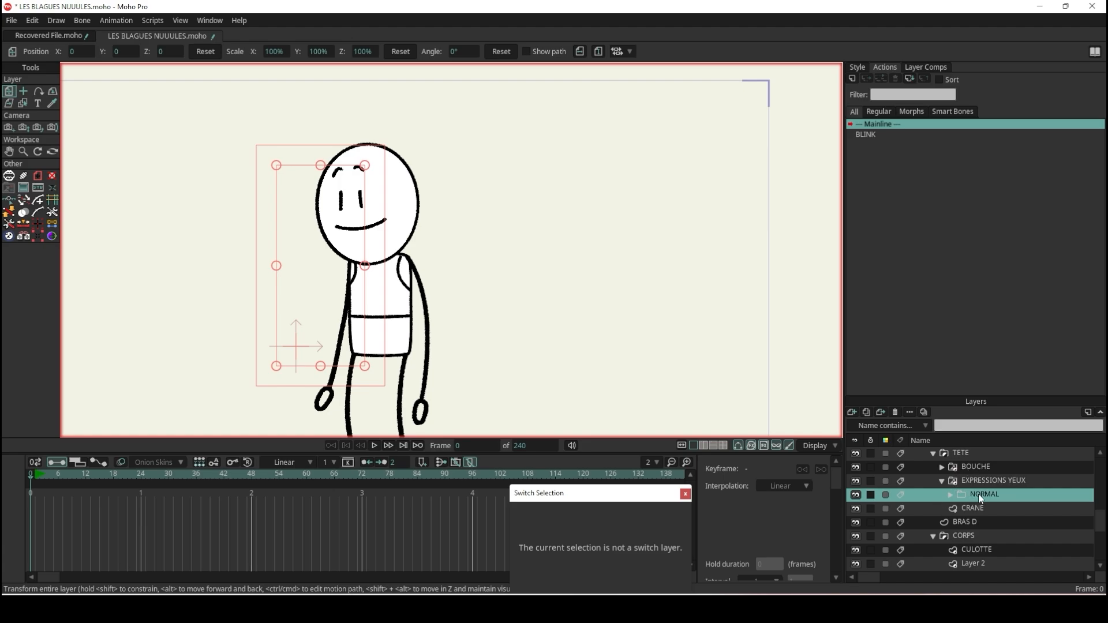
left_click(866, 412)
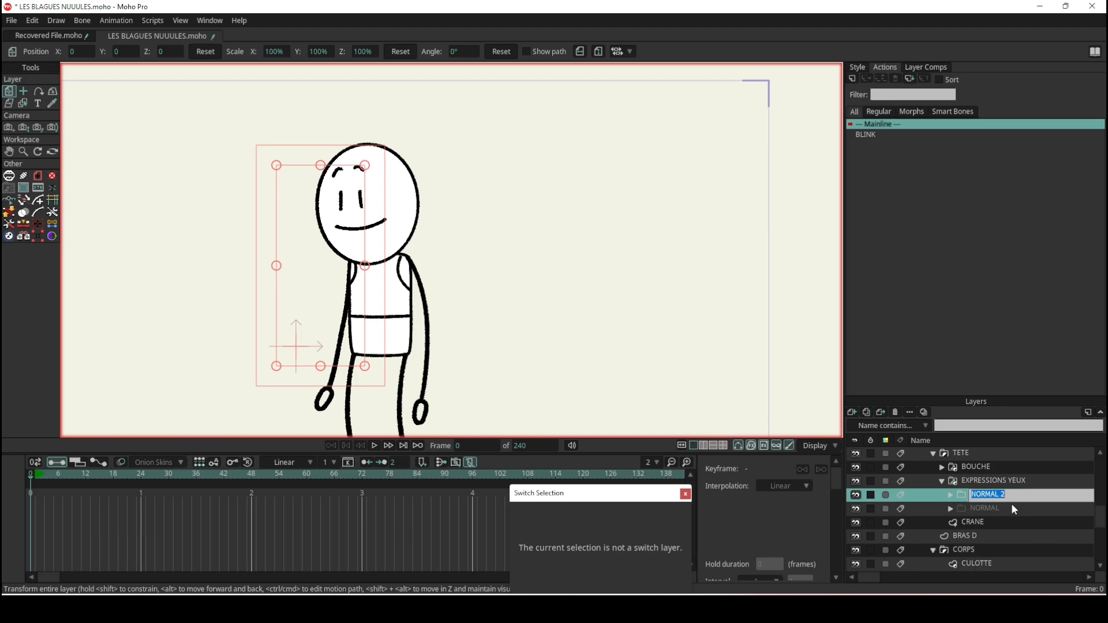
type("TRISTE")
key("Return")
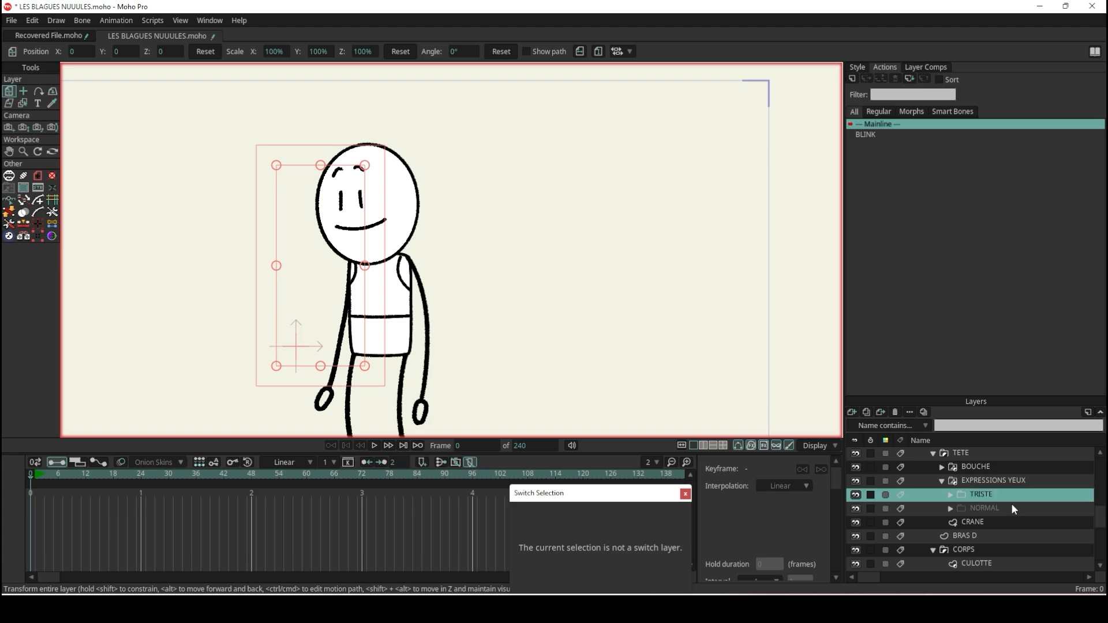
- Lower the SOURCI D eyebrow in the TRISTE group and pull its points into a sad slant falling toward the outer end
scroll(421, 184, "up", 5)
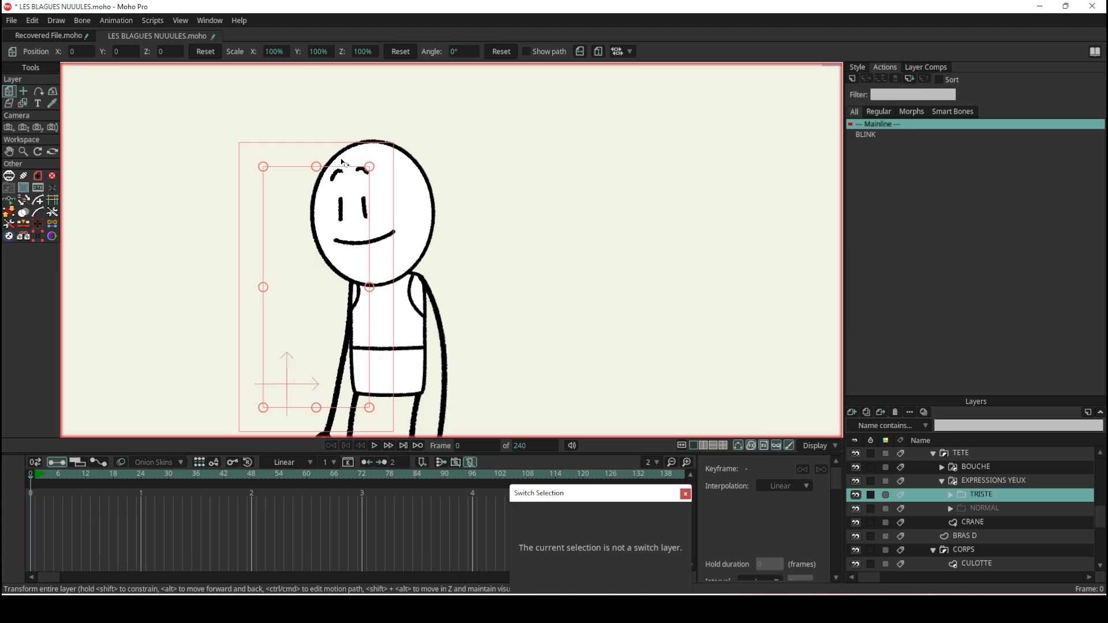
scroll(420, 278, "up", 3)
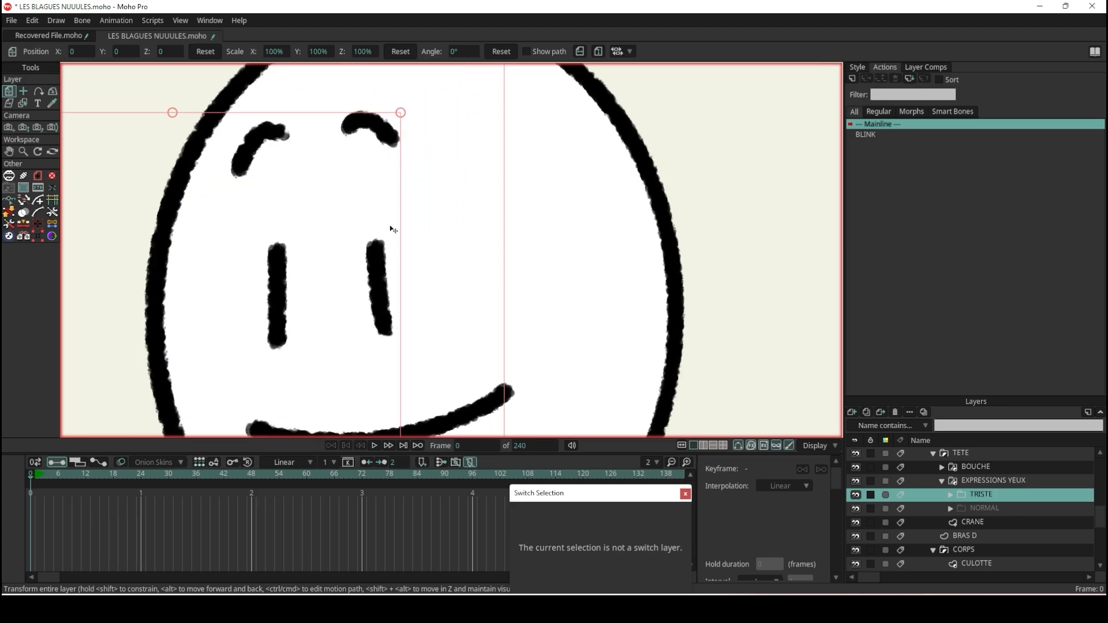
right_click(379, 128, "alt")
left_click(25, 91)
scroll(296, 183, "up", 2)
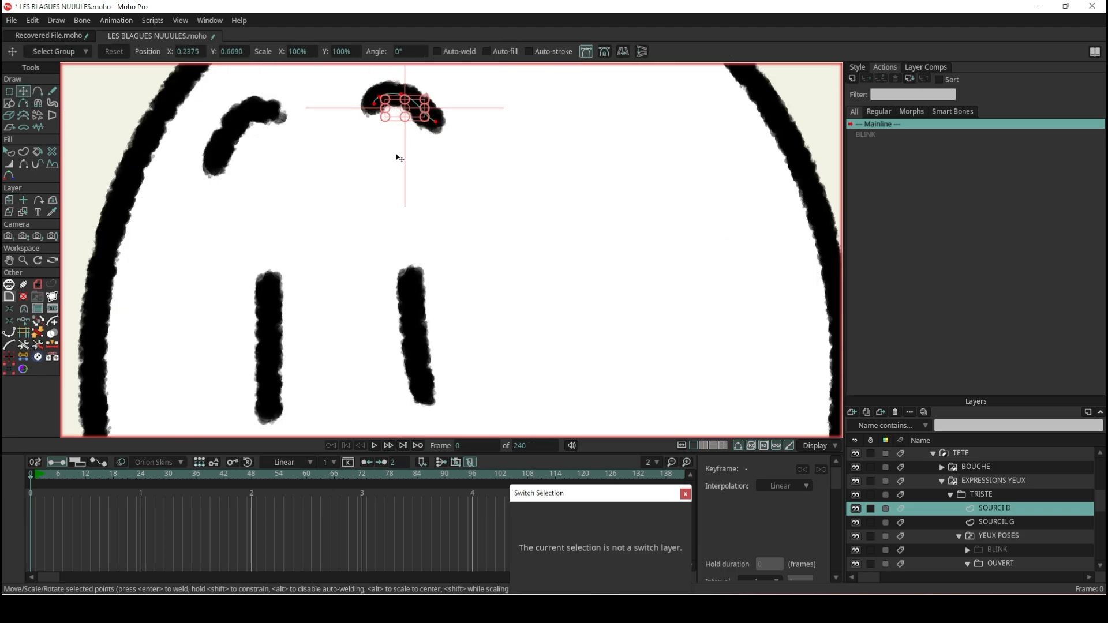
left_click_drag(417, 114, 421, 280)
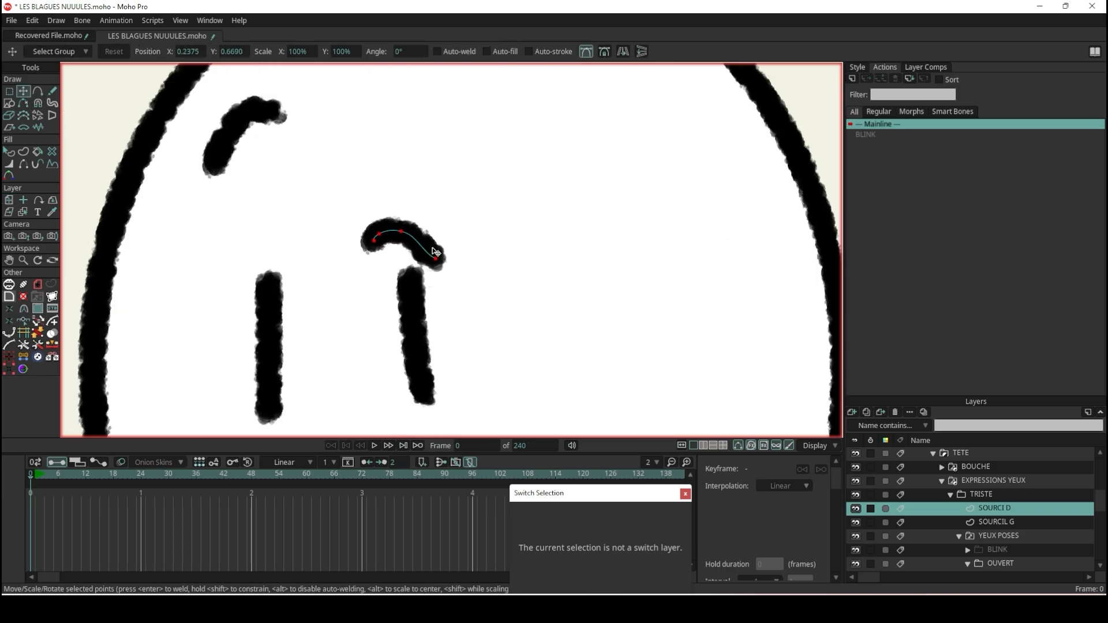
scroll(404, 256, "up", 2)
left_click_drag(454, 263, 508, 293)
left_click_drag(404, 223, 364, 196)
scroll(358, 205, "down", 2)
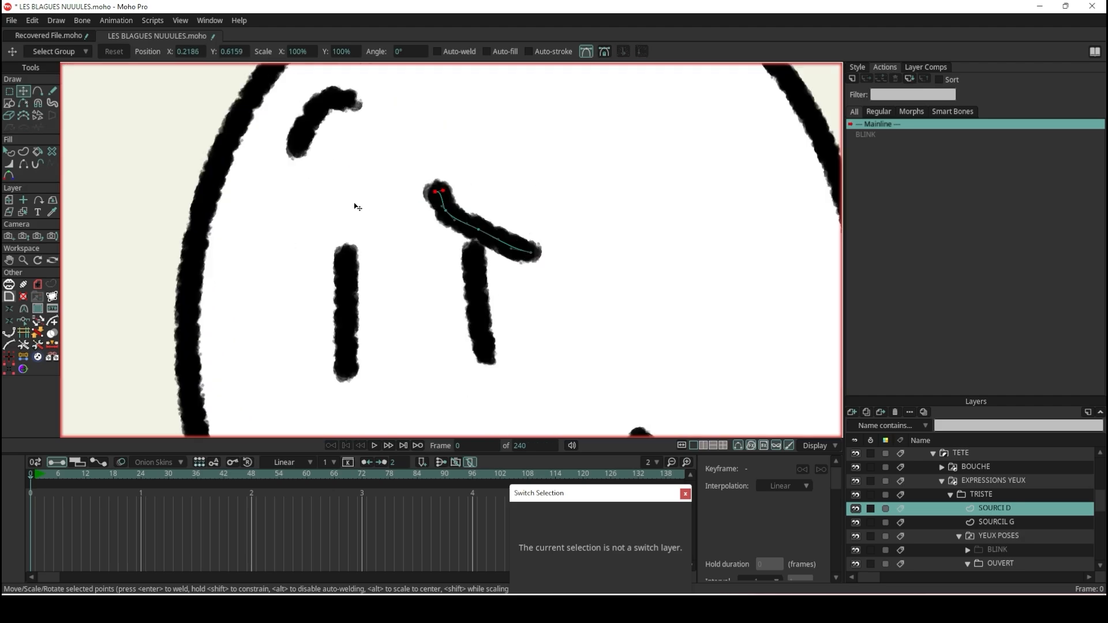
- Lower the SOURCIL G eyebrow in the TRISTE group and reshape it into a matching sad slant
right_click(346, 107, "alt")
left_click_drag(351, 99, 353, 232)
left_click_drag(335, 229, 348, 237)
left_click_drag(299, 279, 290, 272)
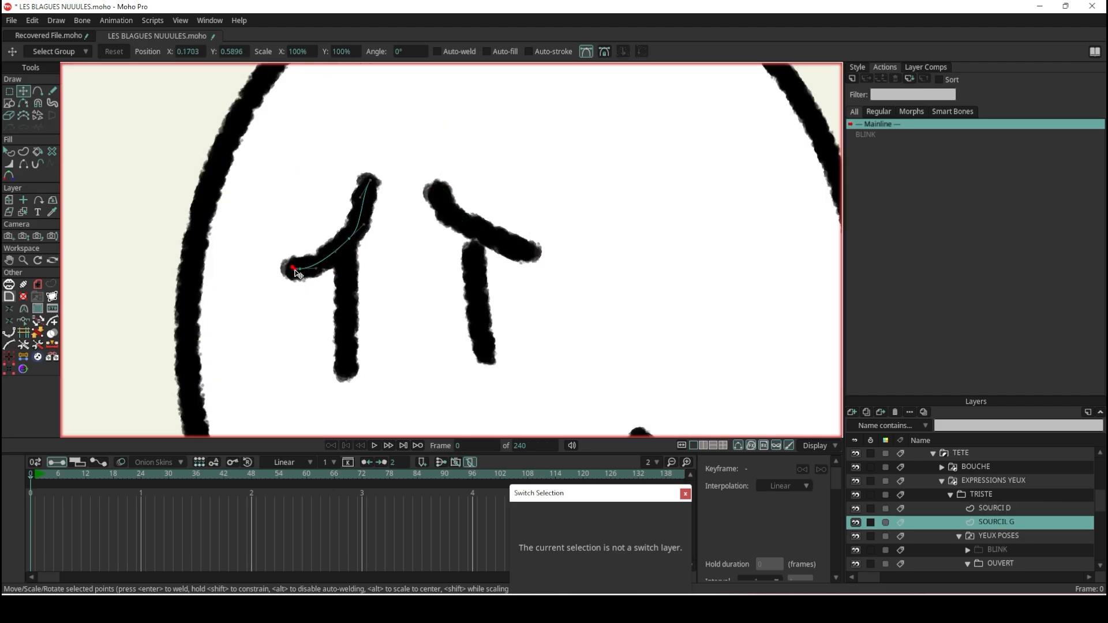
scroll(380, 259, "down", 2)
scroll(384, 258, "up", 2)
- Refine the sad SOURCI D eyebrow by adjusting its middle and raising its inner end slightly
right_click(500, 183, "alt")
left_click_drag(500, 183, 502, 194)
left_click(436, 144)
left_click_drag(436, 144, 431, 132)
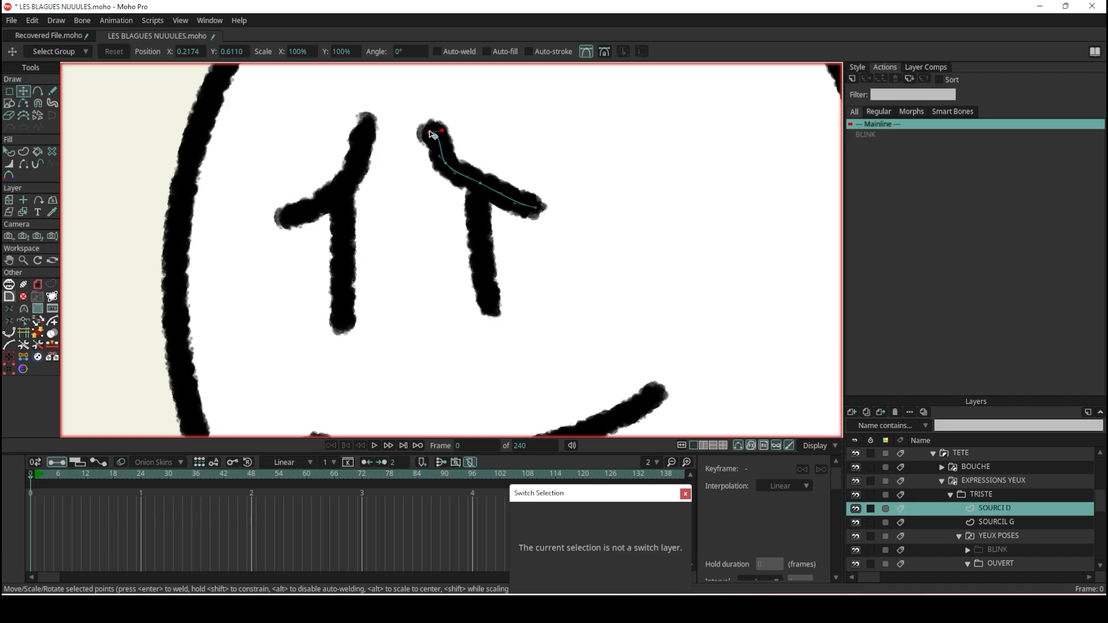
scroll(449, 141, "down", 6)
scroll(447, 128, "up", 2)
scroll(449, 128, "up", 1)
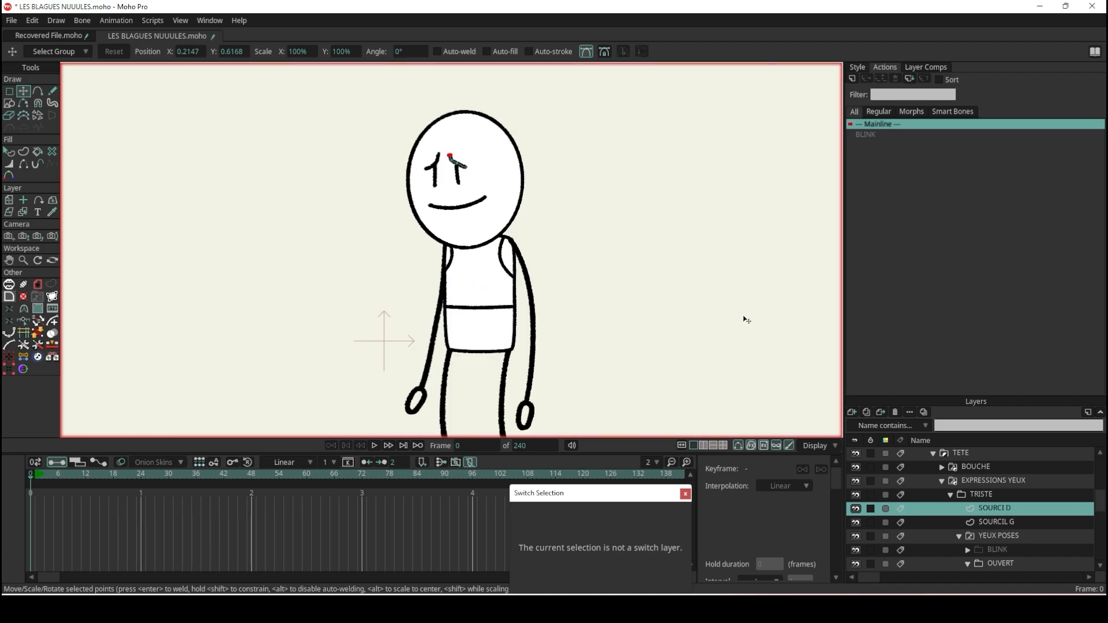
- Duplicate the TRISTE group, name the copy COLERE, and leave the new group collapsed
left_click(951, 495)
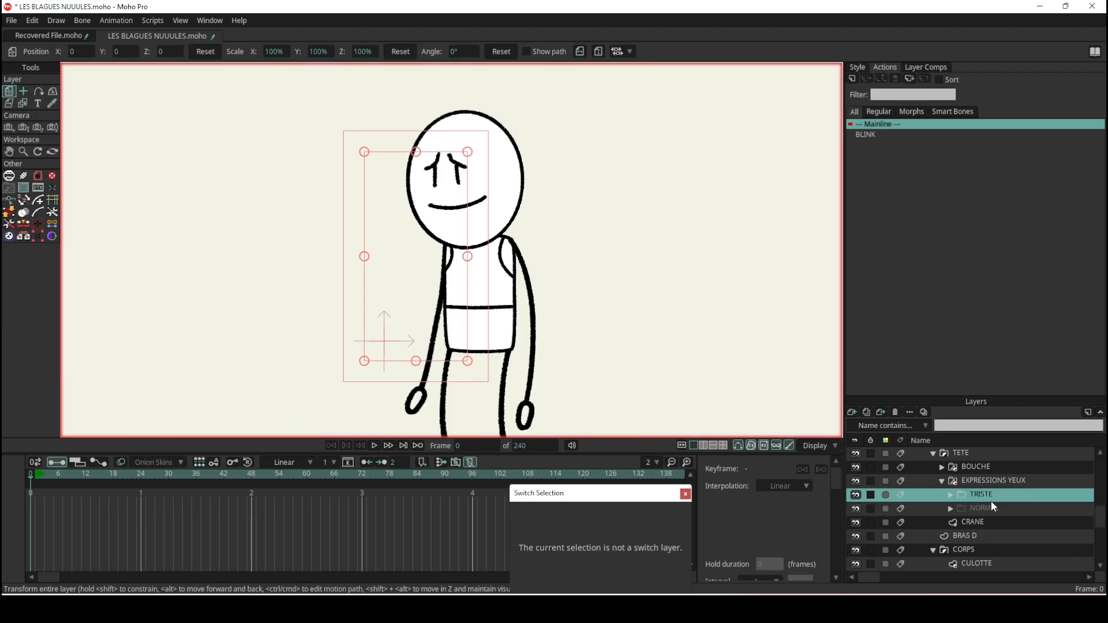
left_click(868, 411)
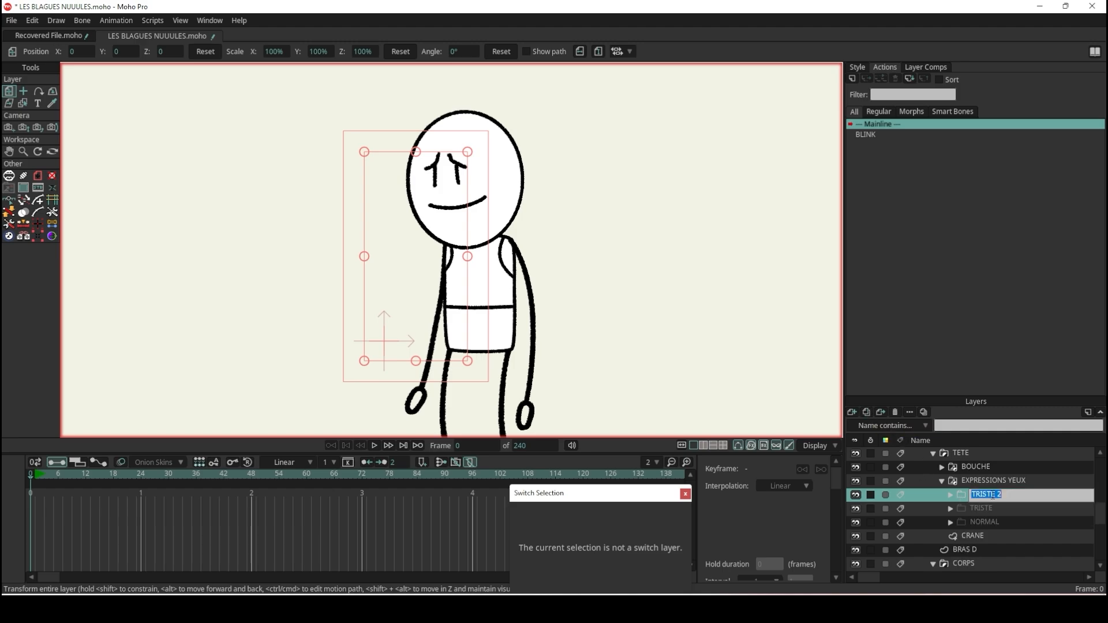
type("COLERE")
key("Return")
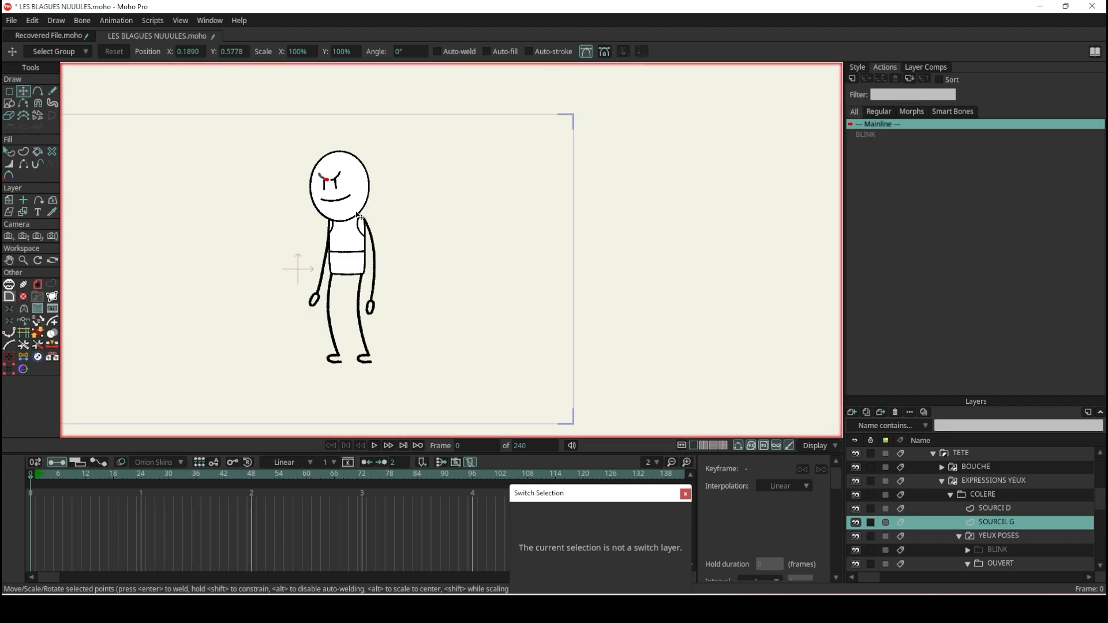
left_click(952, 495)
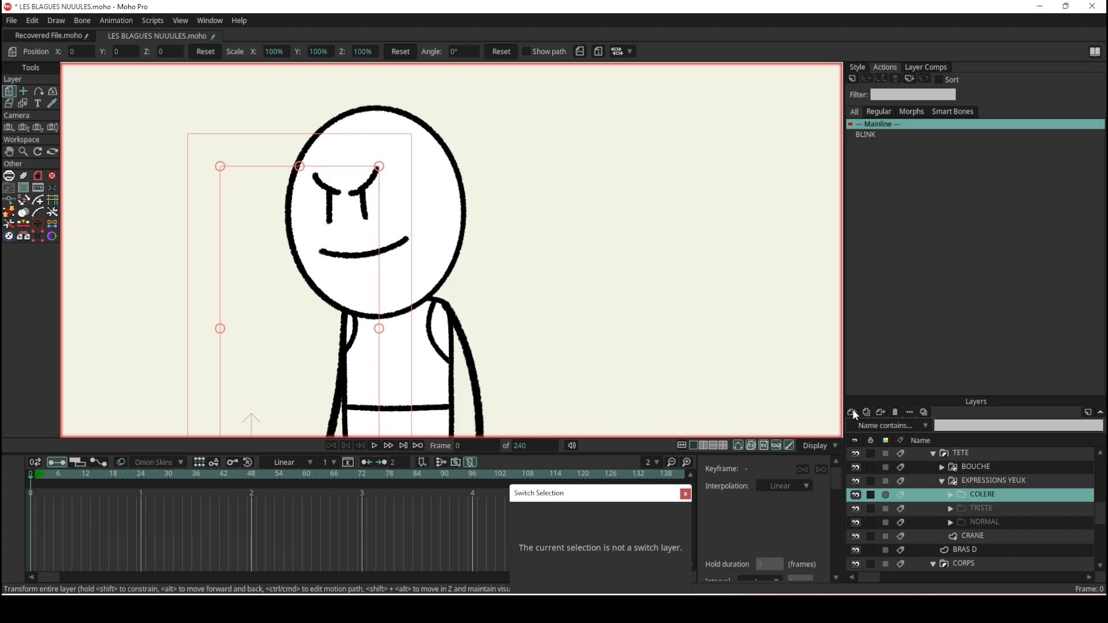
left_click(867, 413)
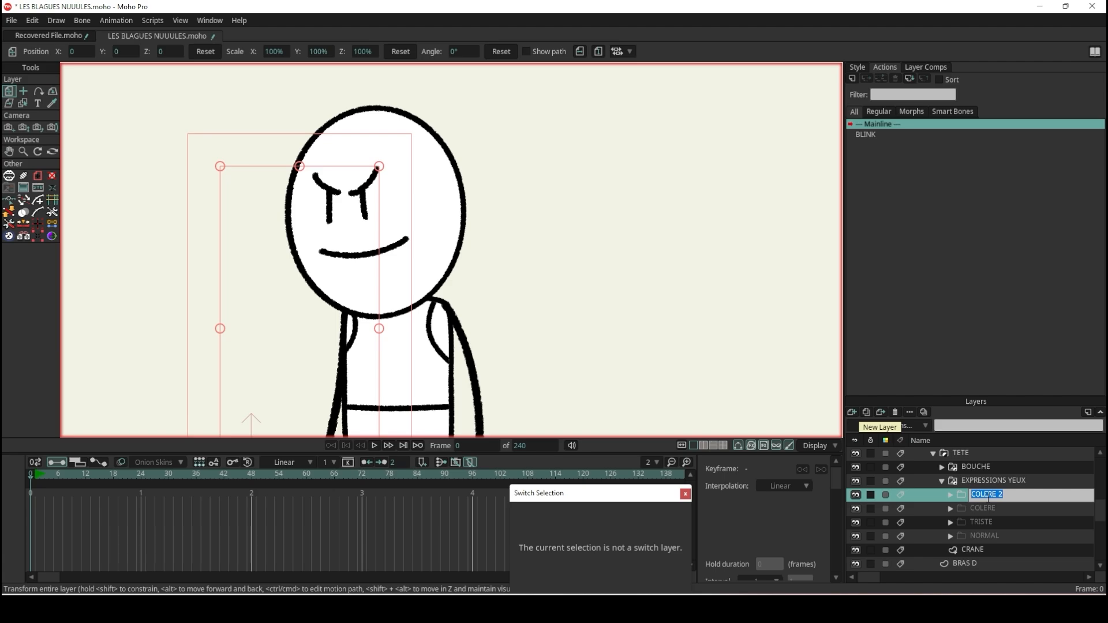
type("JOIE")
key("Return")
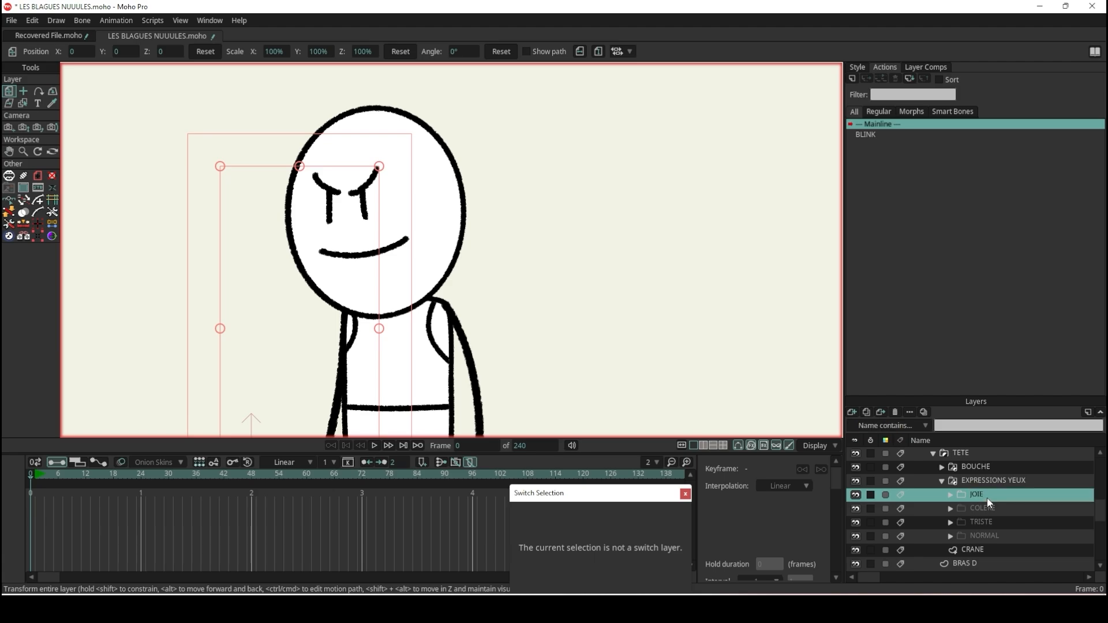
left_click(895, 412)
- Duplicate the NORMAL expression group and name the copy JOIE
left_click(993, 522)
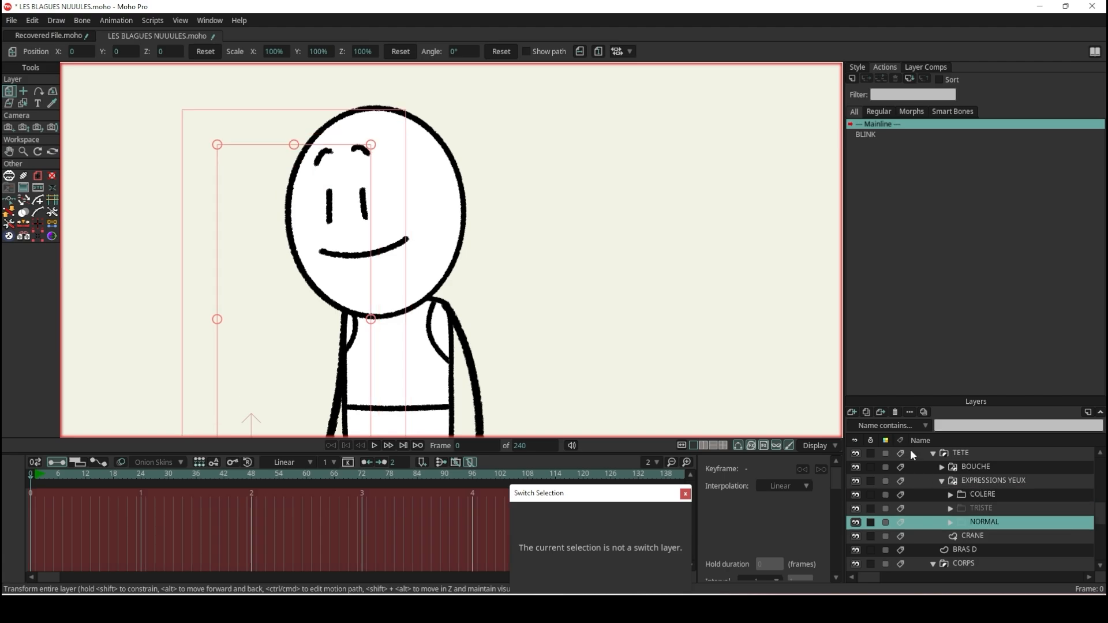
left_click(869, 410)
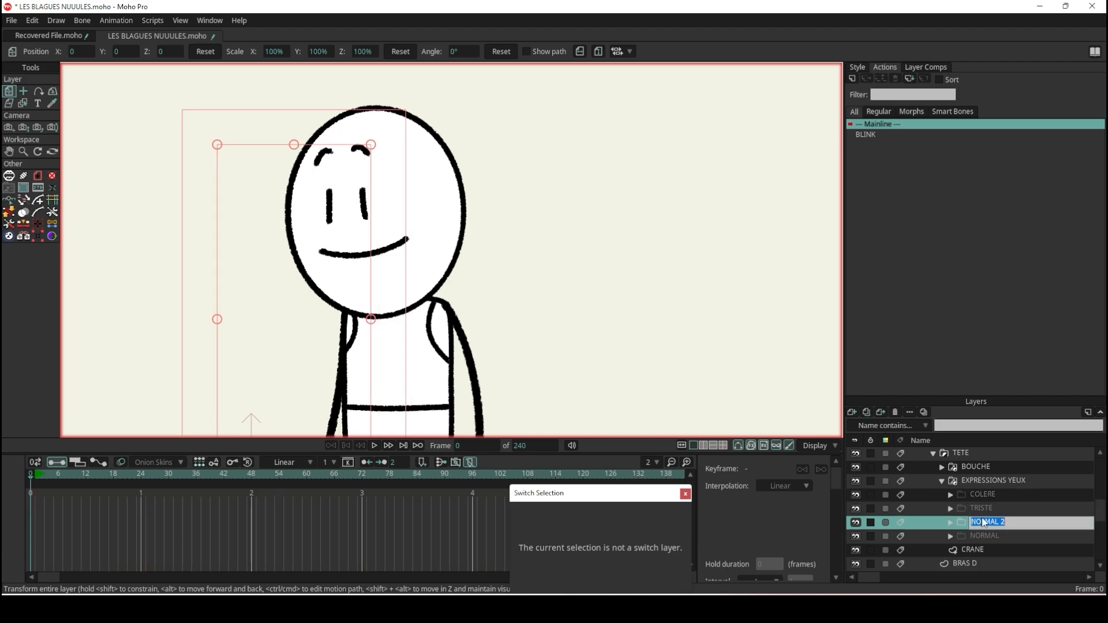
type("JOIE")
key("Return")
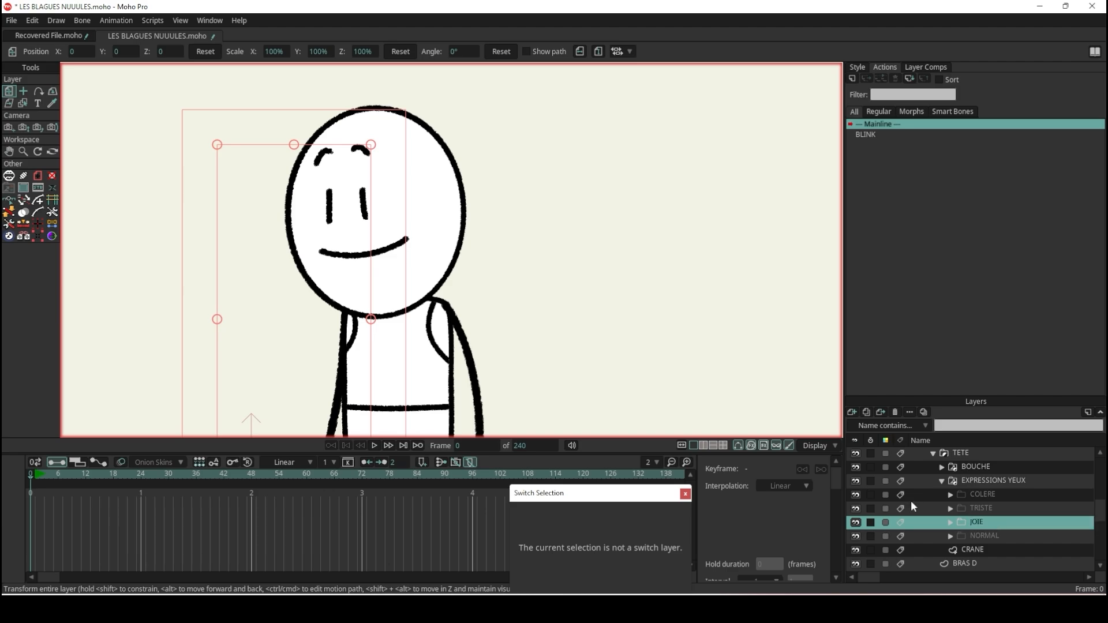
- Raise the SOURCIL G eyebrow in the JOIE group until it touches the head outline
scroll(339, 151, "up", 5)
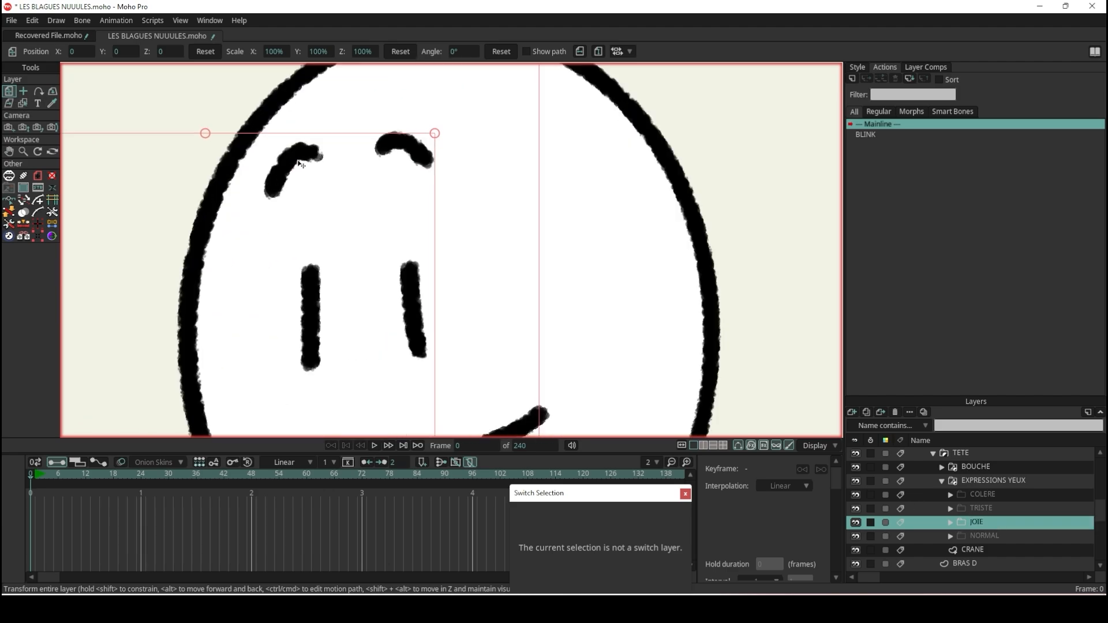
right_click(299, 160, "alt")
scroll(396, 177, "down", 5)
scroll(393, 150, "up", 4)
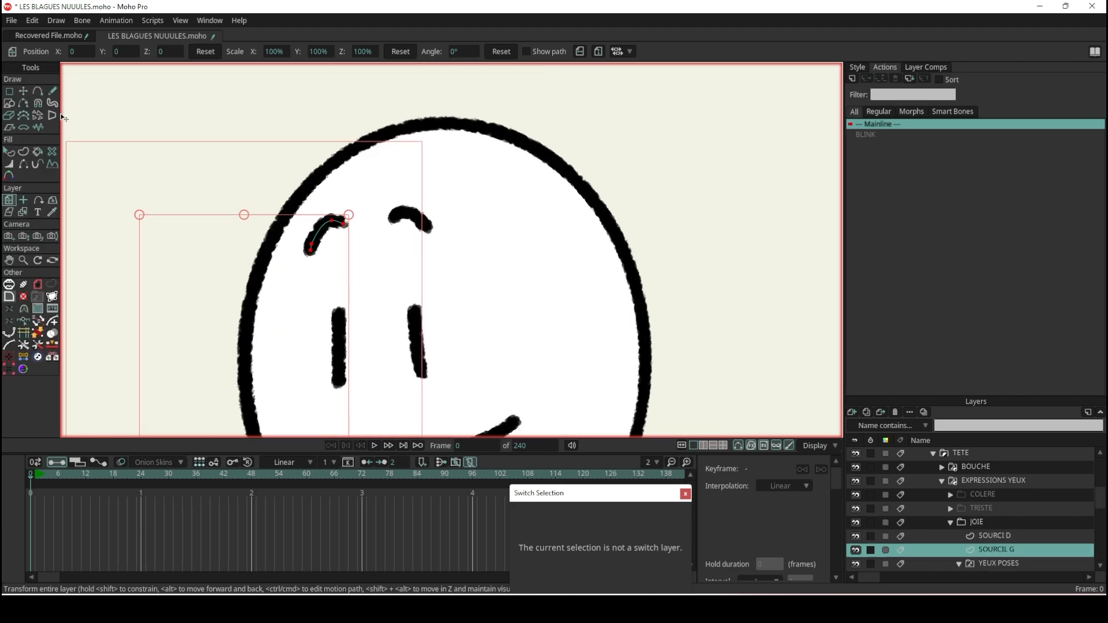
left_click(8, 91)
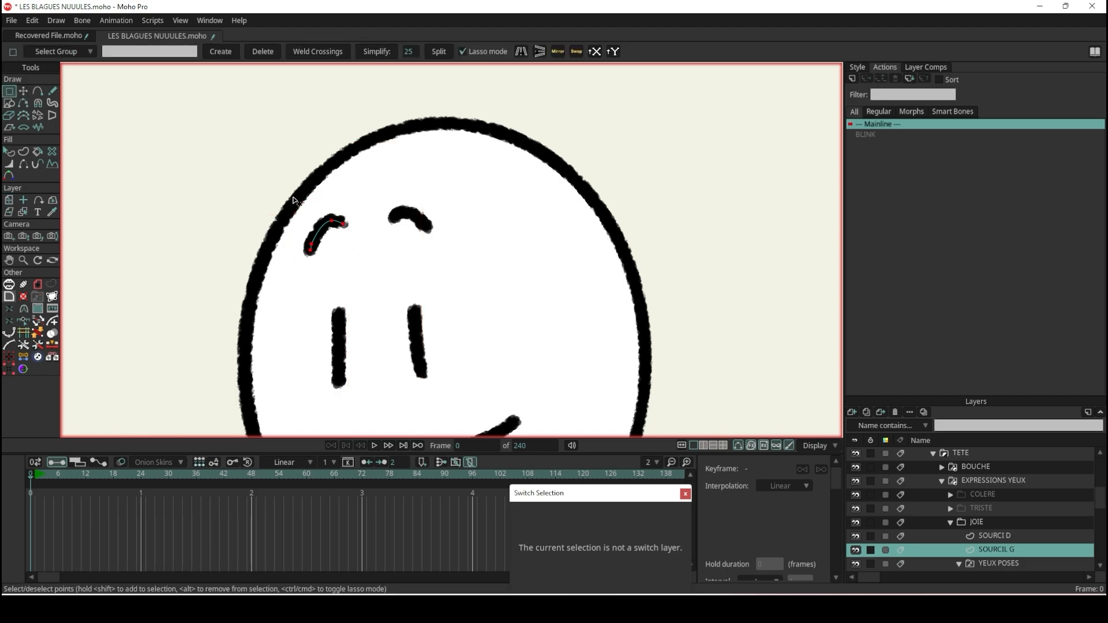
scroll(295, 200, "down", 5)
scroll(174, 173, "up", 4)
key("t")
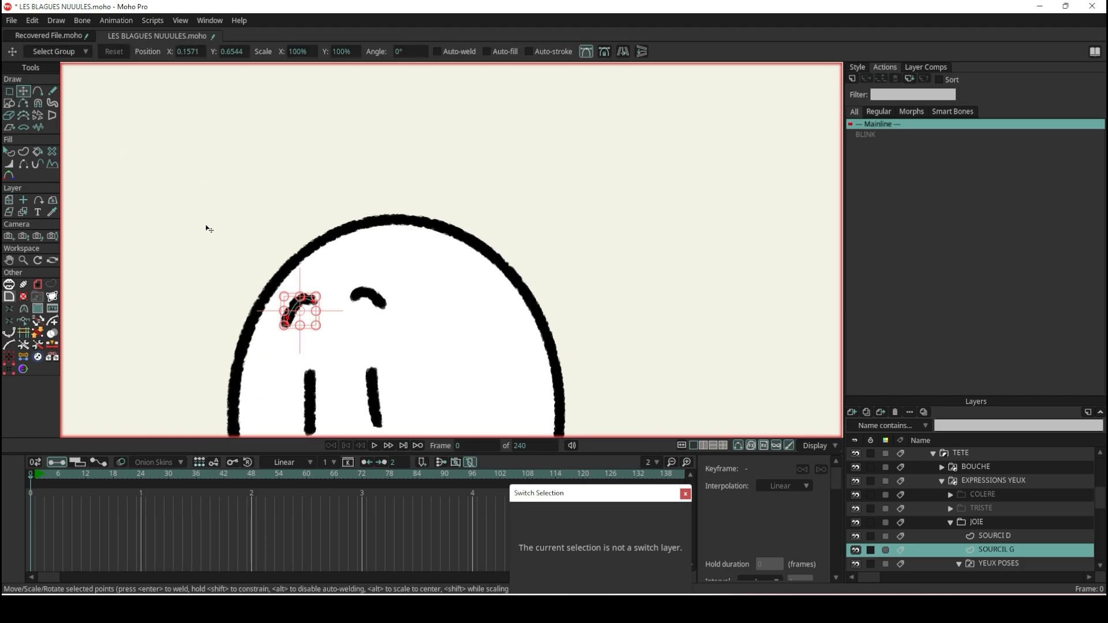
left_click_drag(312, 310, 307, 276)
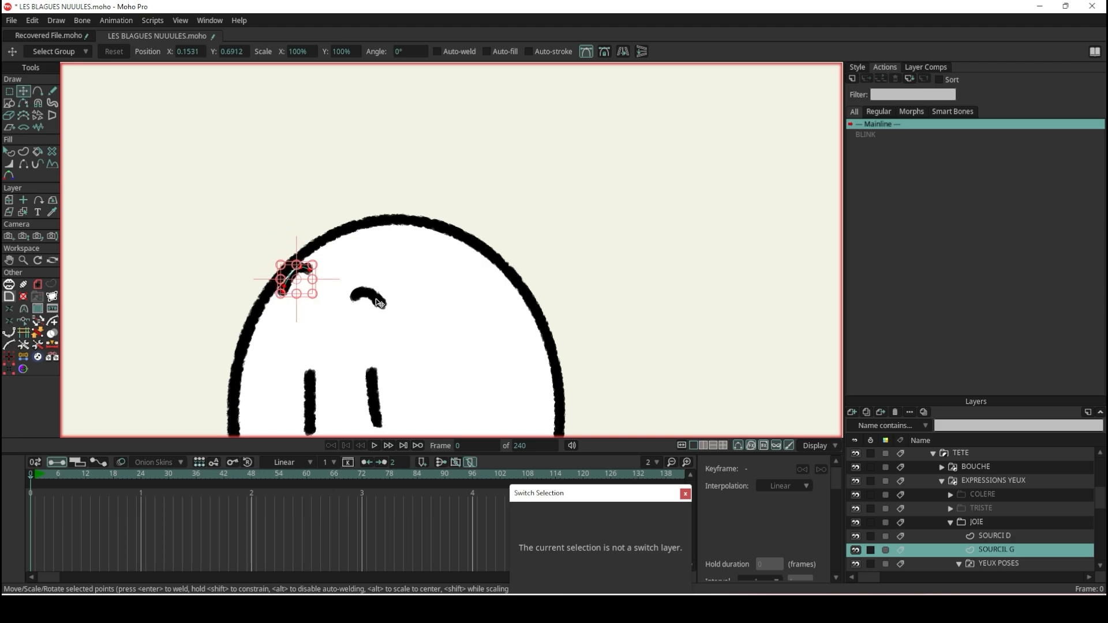
- Raise the SOURCI D eyebrow in the JOIE group to match the height of the other eyebrow
left_click(378, 301, "ctrl+alt")
scroll(378, 301, "up", 3)
left_click_drag(393, 304, 393, 262)
scroll(404, 274, "down", 3)
scroll(408, 281, "up", 4)
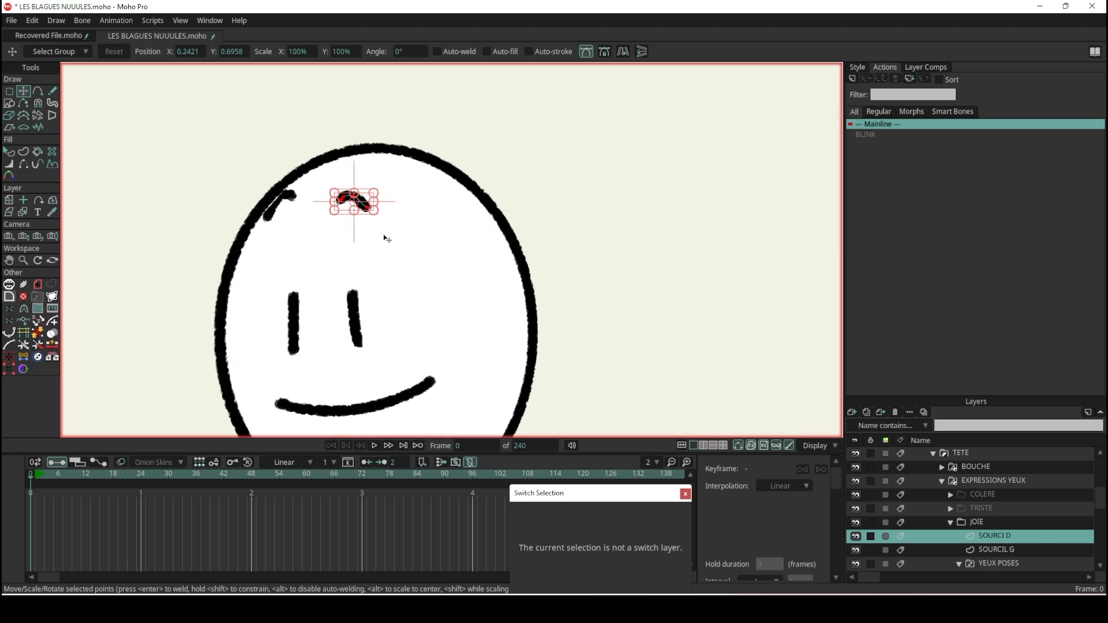
- Inspect the raised SOURCIL G eyebrow where it meets the head outline and check the TETE group's masking settings
scroll(293, 198, "up", 3)
left_click(278, 199, "ctrl+alt")
left_click_drag(283, 184, 285, 225)
scroll(1054, 513, "up", 2)
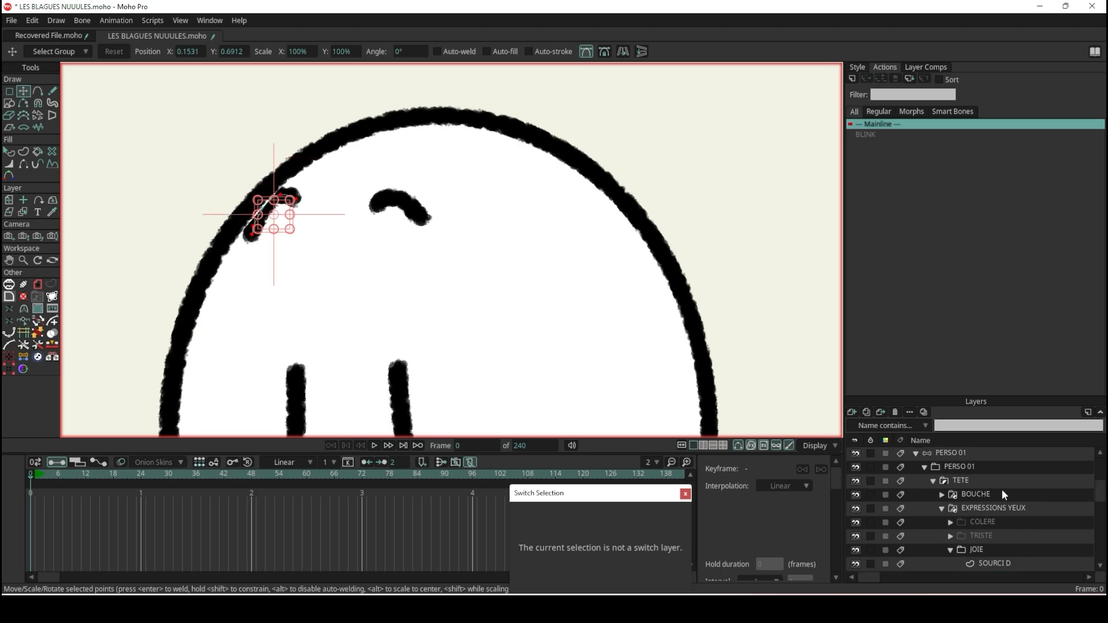
left_click(978, 476)
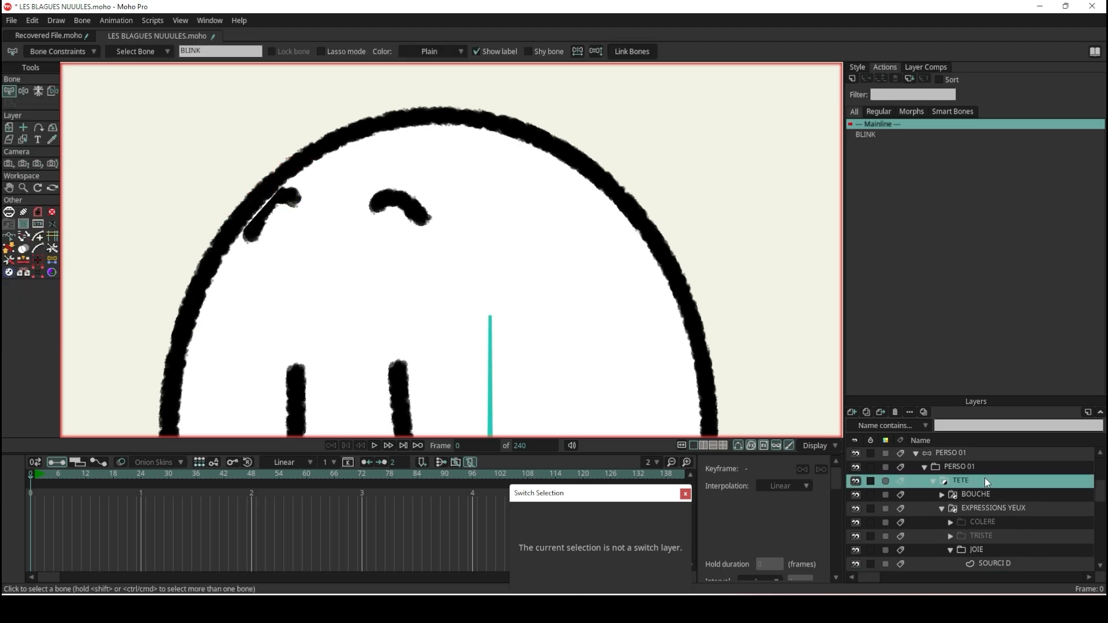
double_click(984, 478)
left_click(642, 76)
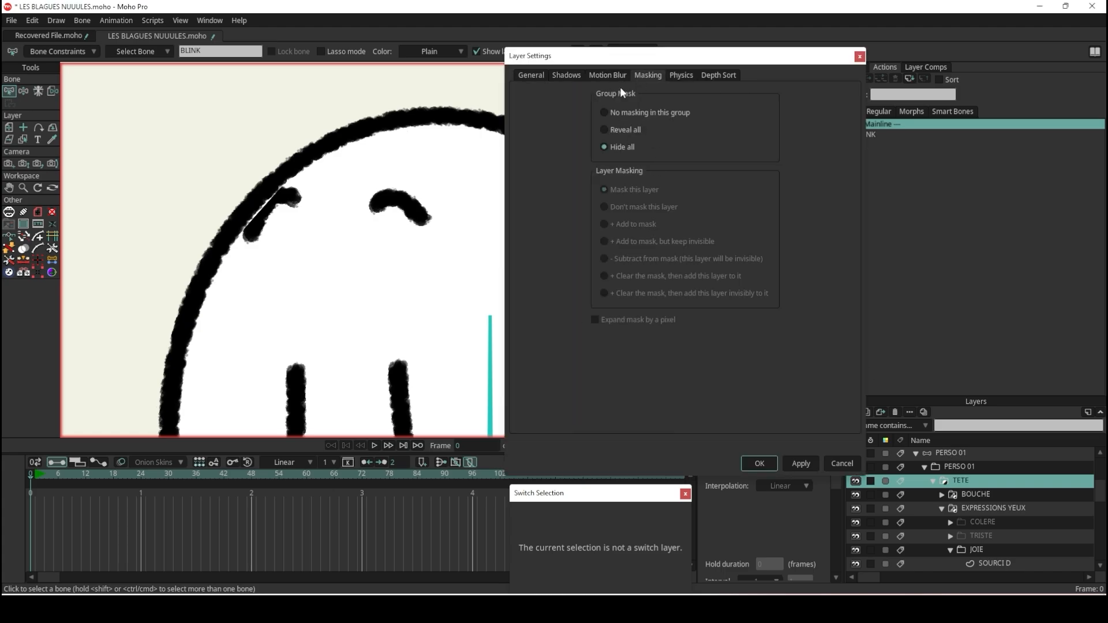
left_click(841, 465)
scroll(1034, 538, "down", 4)
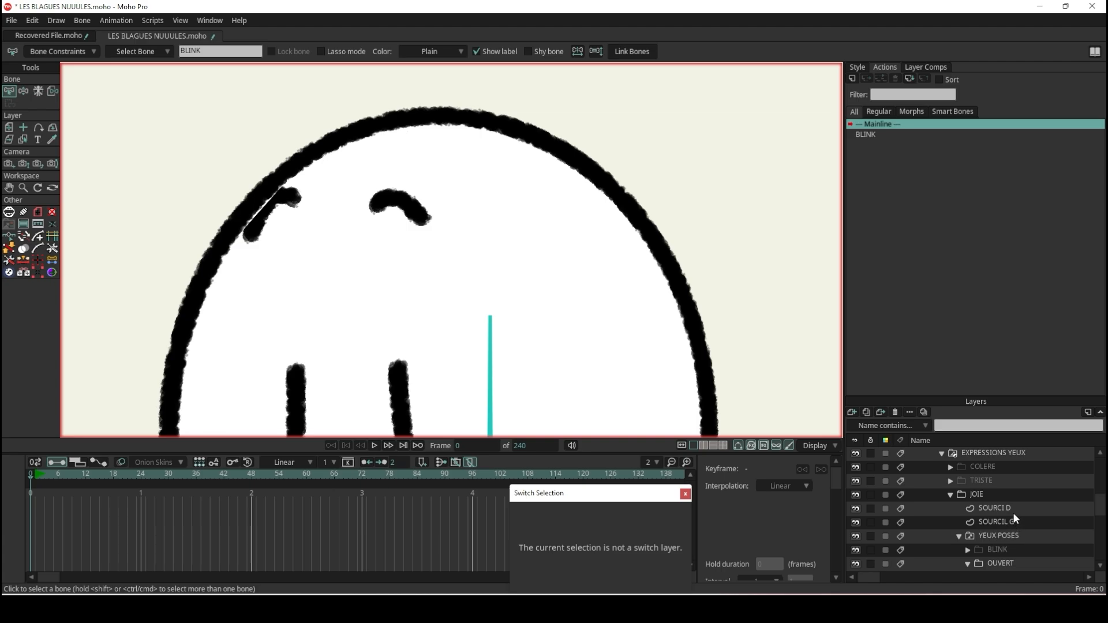
- Set the JOIE group's masking to Hide all
left_click(990, 494)
double_click(992, 497)
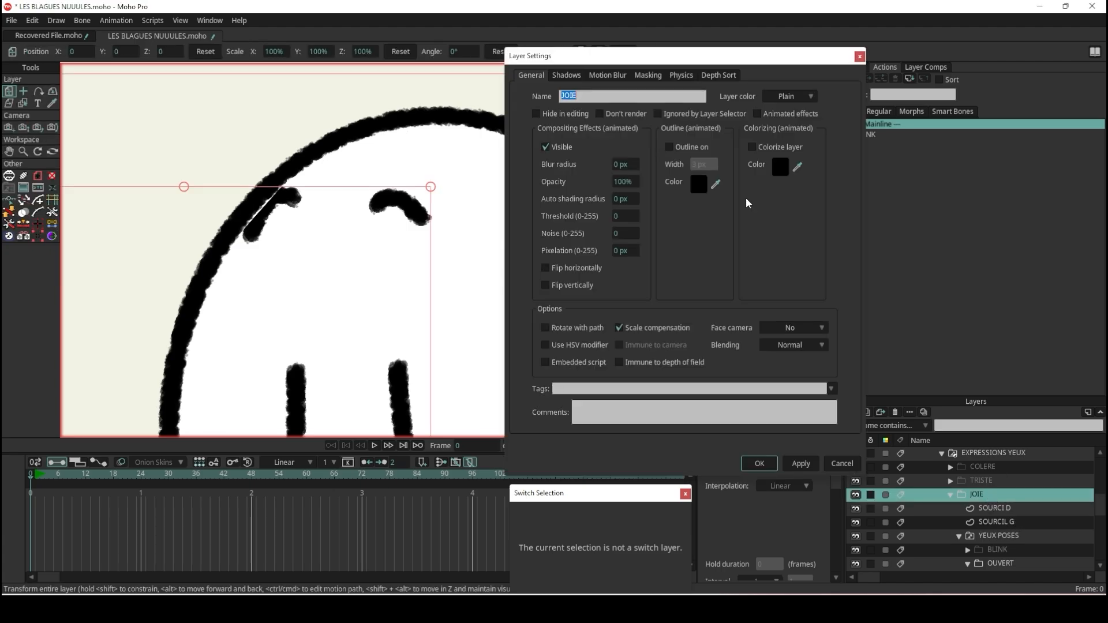
left_click(646, 79)
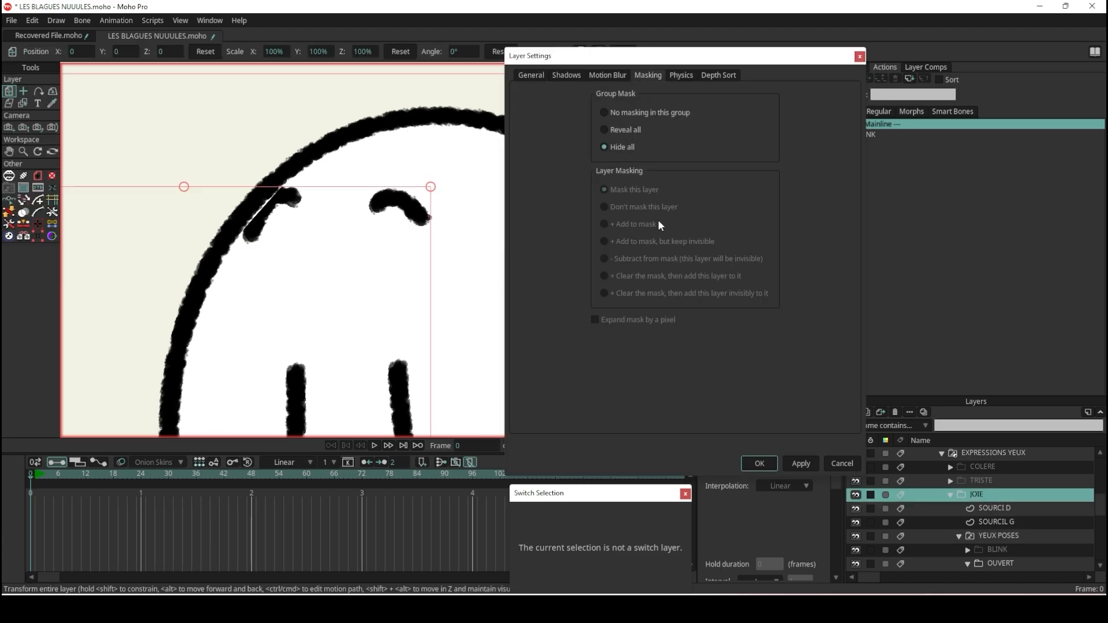
left_click(802, 466)
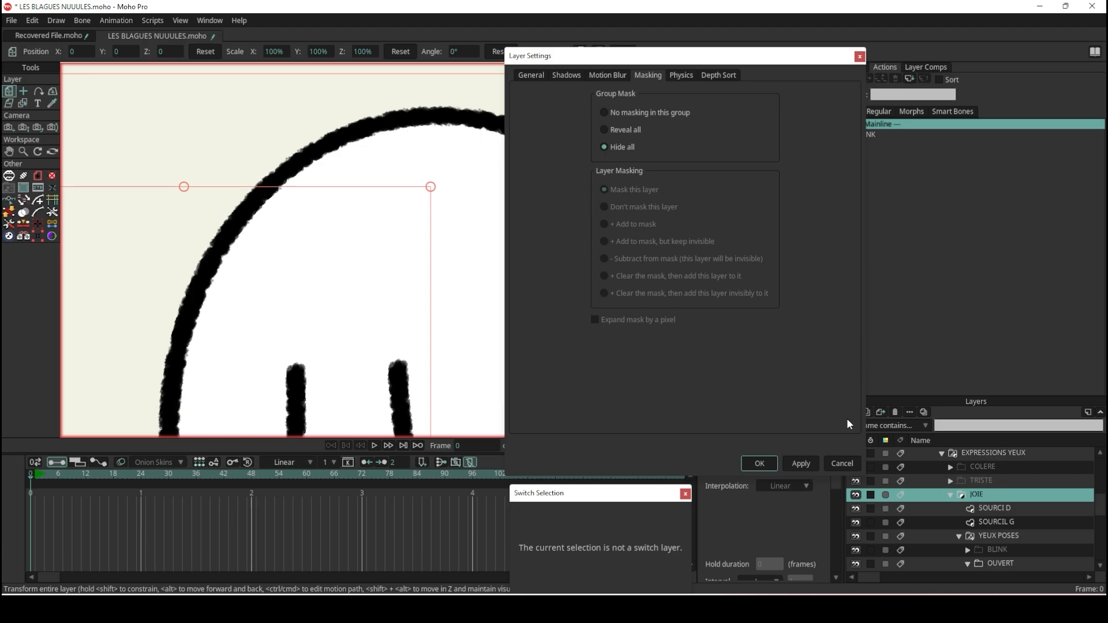
- Set the SOURCIL G and SOURCI D eyebrows in the JOIE group to Don't mask this layer
left_click(1012, 508)
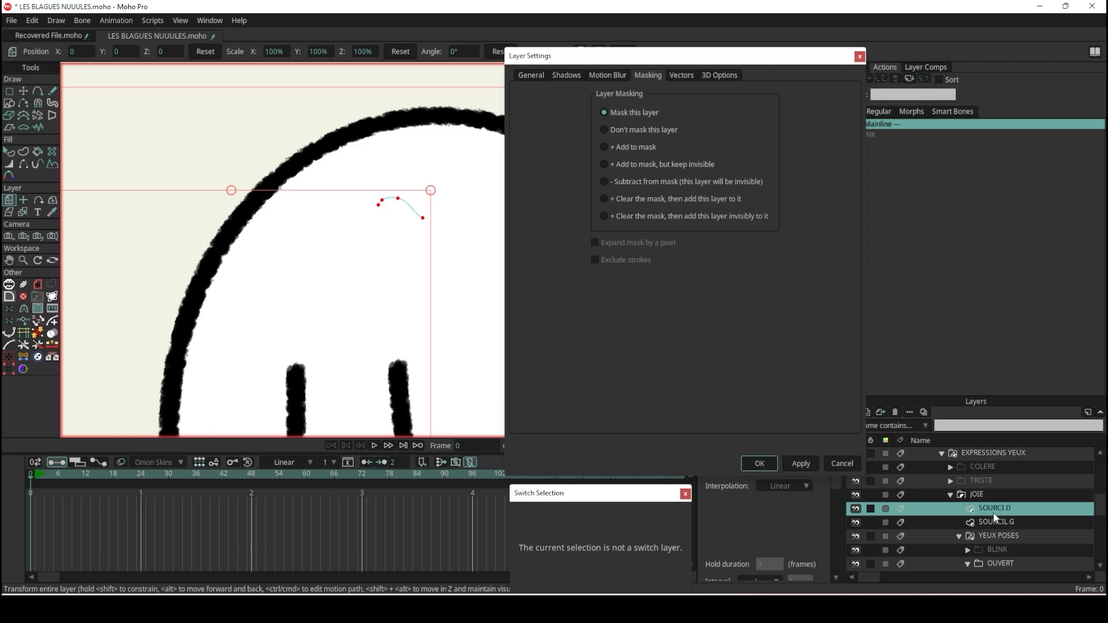
left_click(1010, 520)
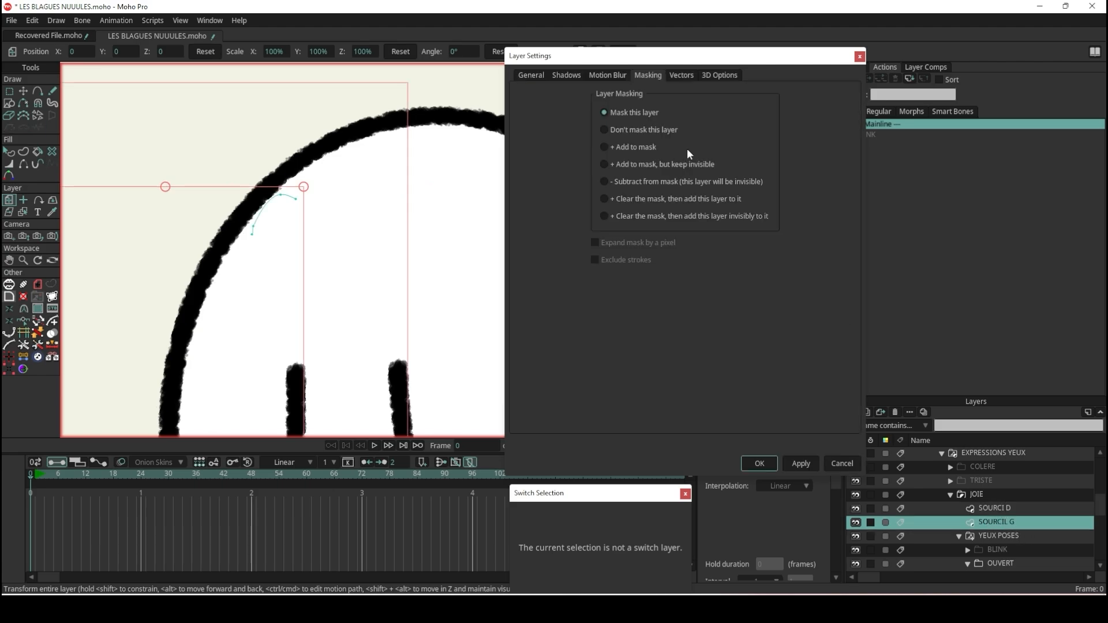
left_click(642, 130)
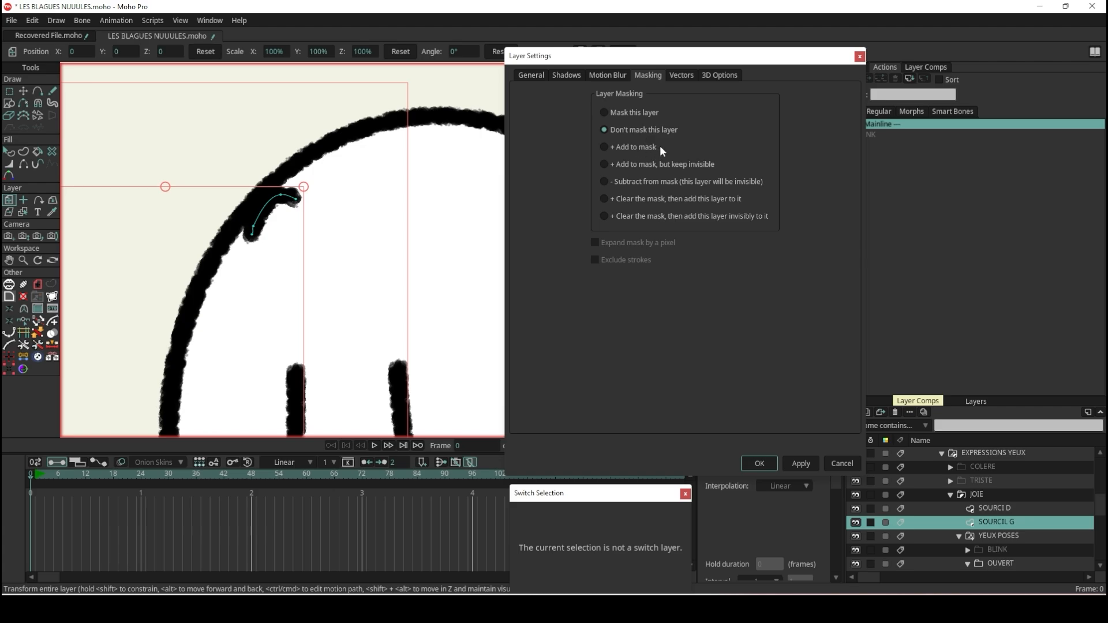
left_click(803, 465)
left_click(994, 509)
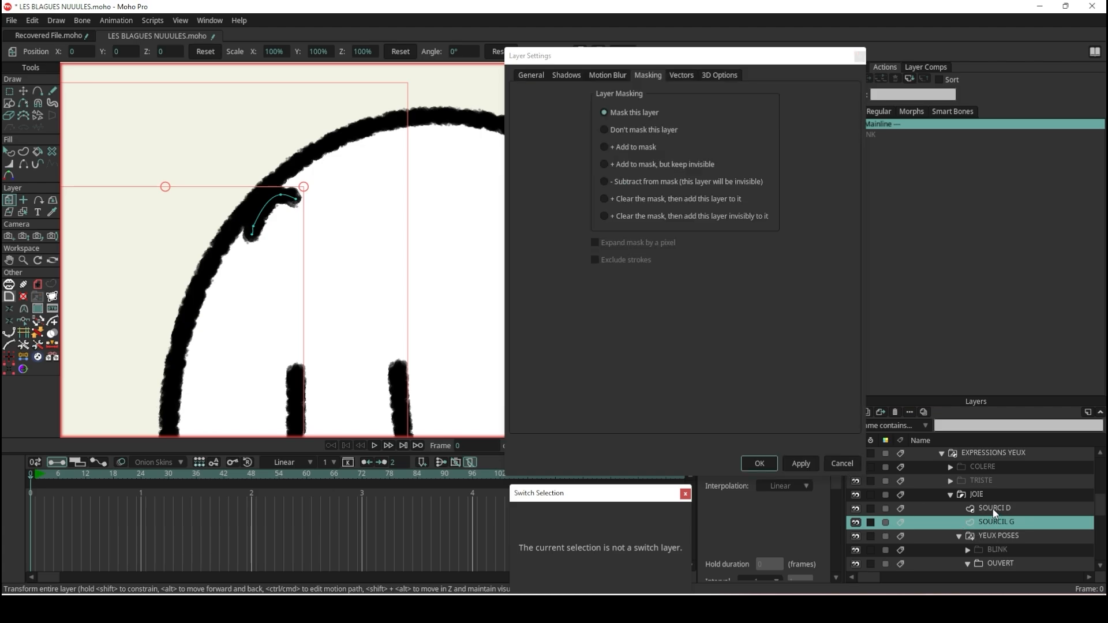
left_click(644, 130)
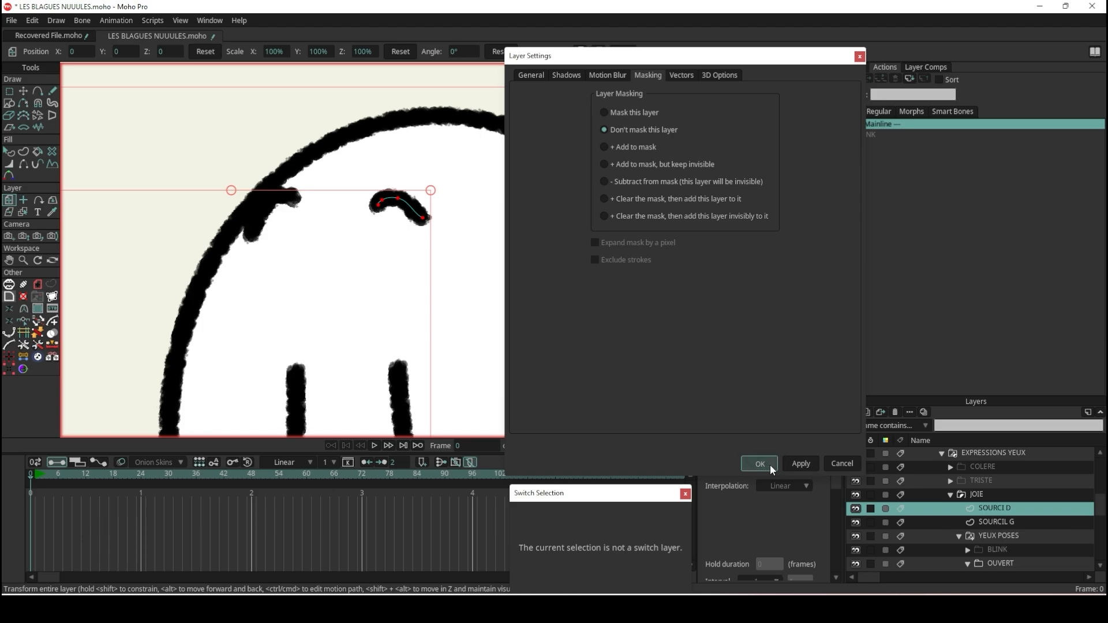
left_click(759, 464)
- Try to raise the SOURCIL G eyebrow further so that it crosses the head outline
left_click(296, 205)
left_click(23, 91)
double_click(271, 213)
left_click_drag(283, 213, 274, 176)
scroll(278, 173, "down", 7)
scroll(317, 224, "up", 2)
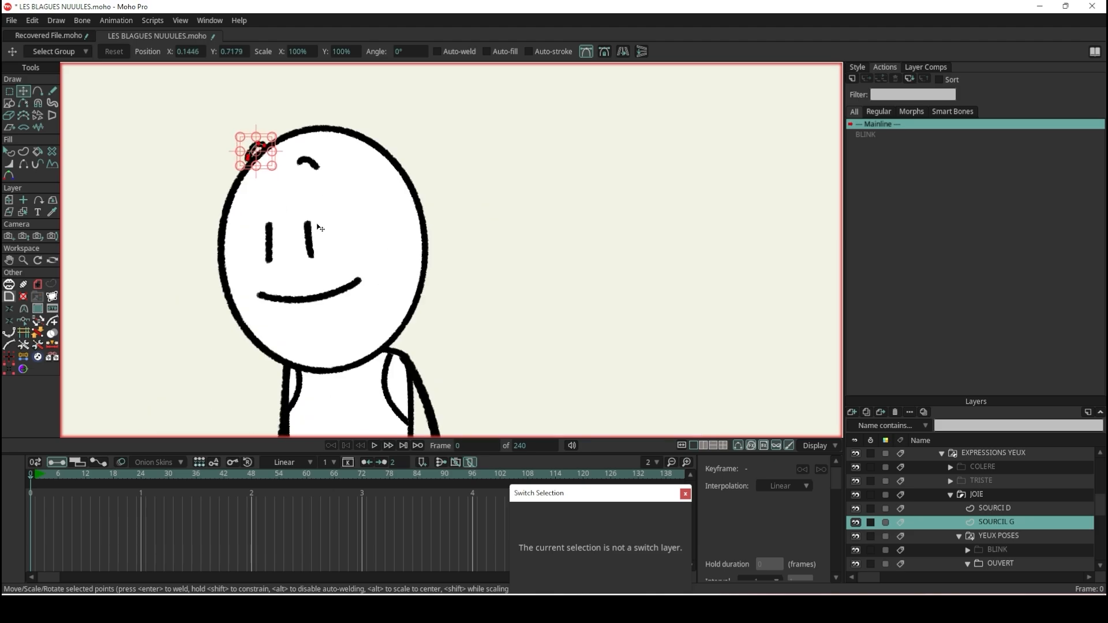
scroll(317, 227, "up", 2)
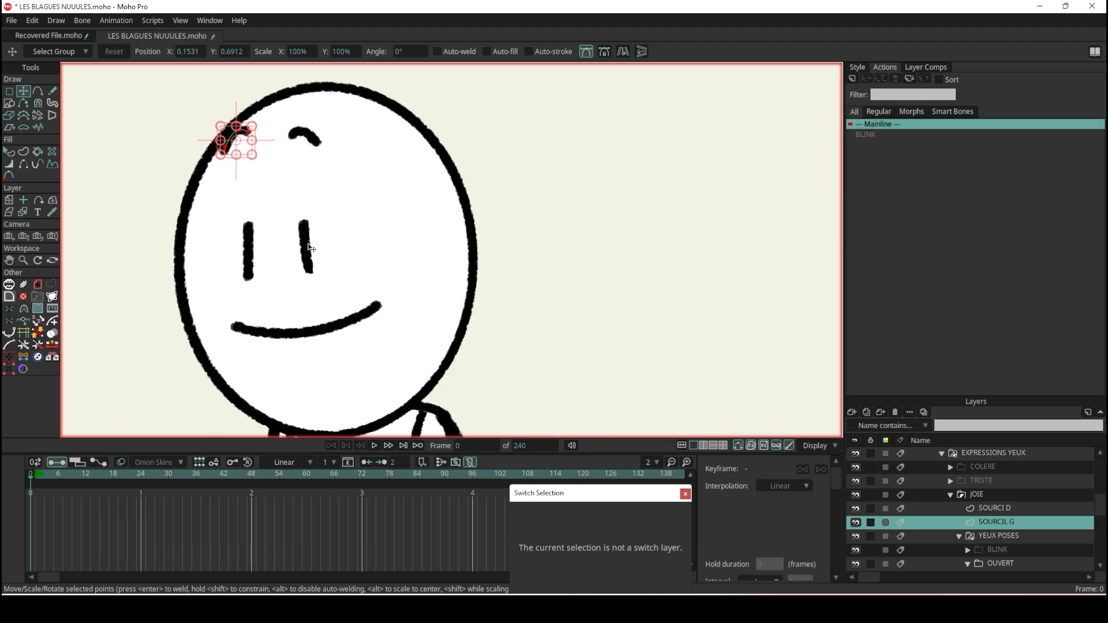
- Try to stretch the OEIL D eye in the JOIE group vertically into a taller line
left_click(307, 246)
scroll(307, 242, "up", 3)
mouse_move(311, 211)
left_mouse_down()
mouse_move(331, 78)
mouse_move(389, 248)
mouse_move(263, 283)
mouse_move(295, 227)
mouse_move(295, 123)
mouse_move(398, 333)
left_mouse_up()
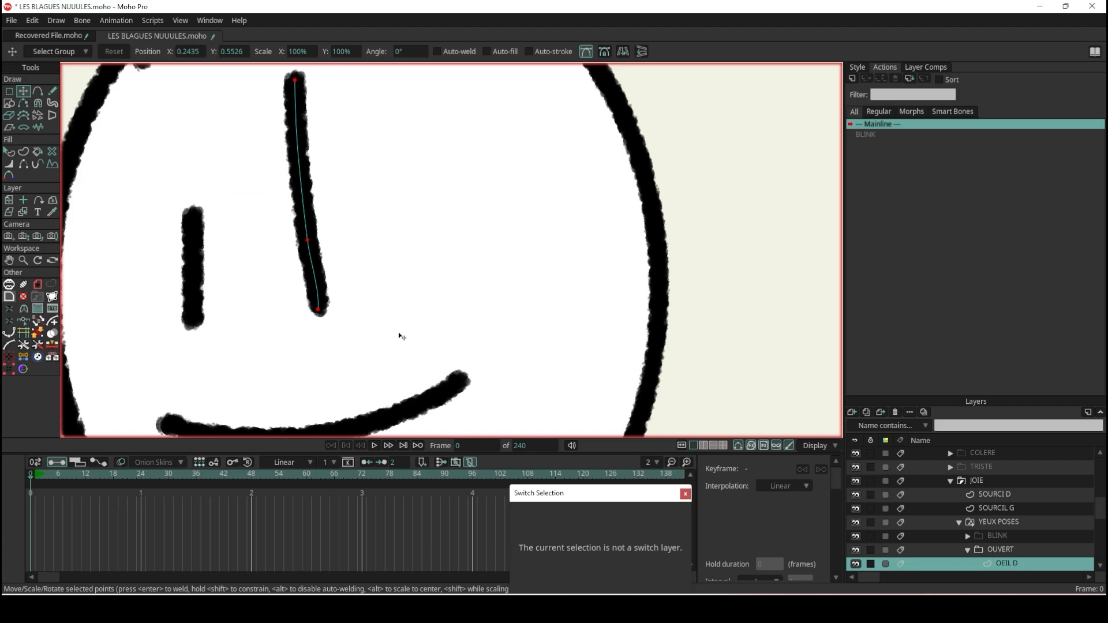
scroll(398, 336, "down", 5)
scroll(346, 312, "up", 3)
left_click(327, 302)
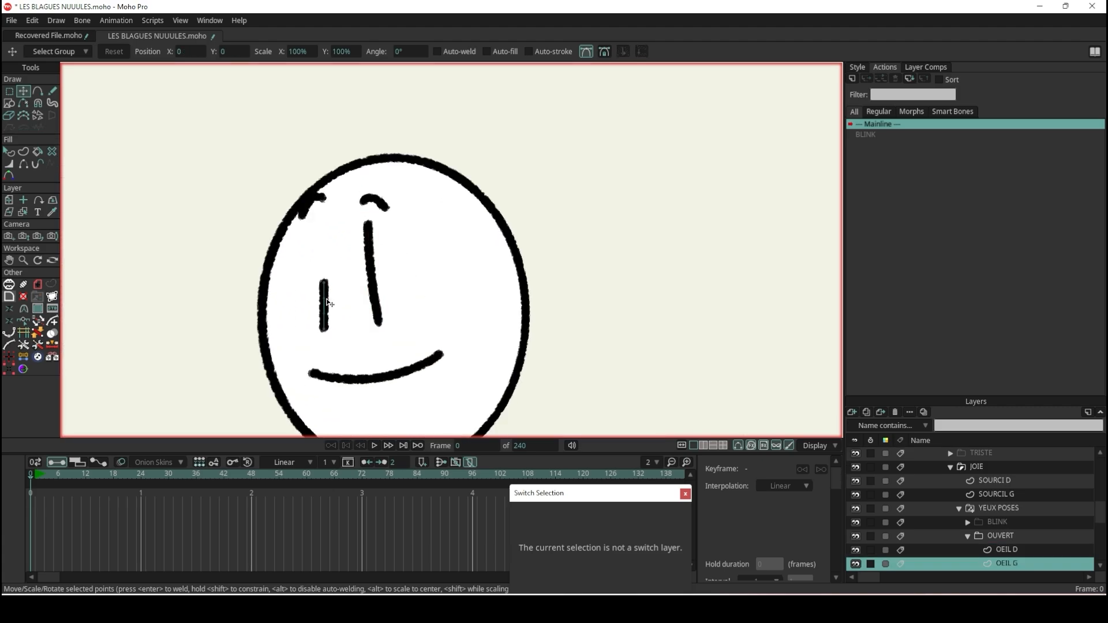
left_click(325, 299)
left_click(374, 306)
left_click(375, 309)
scroll(403, 324, "down", 2)
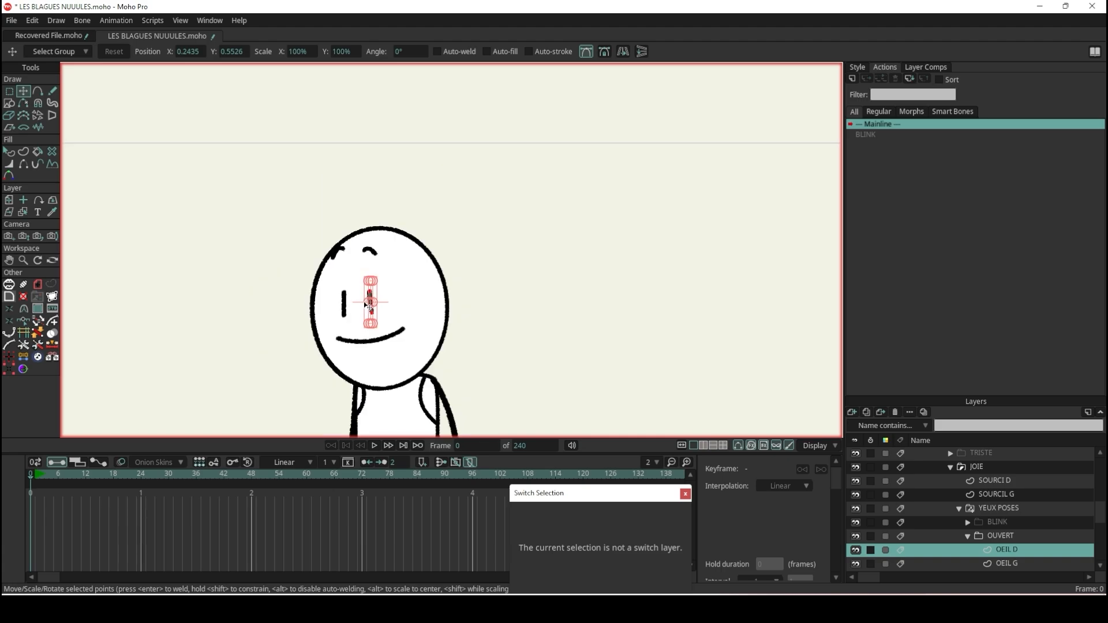
scroll(403, 324, "up", 1)
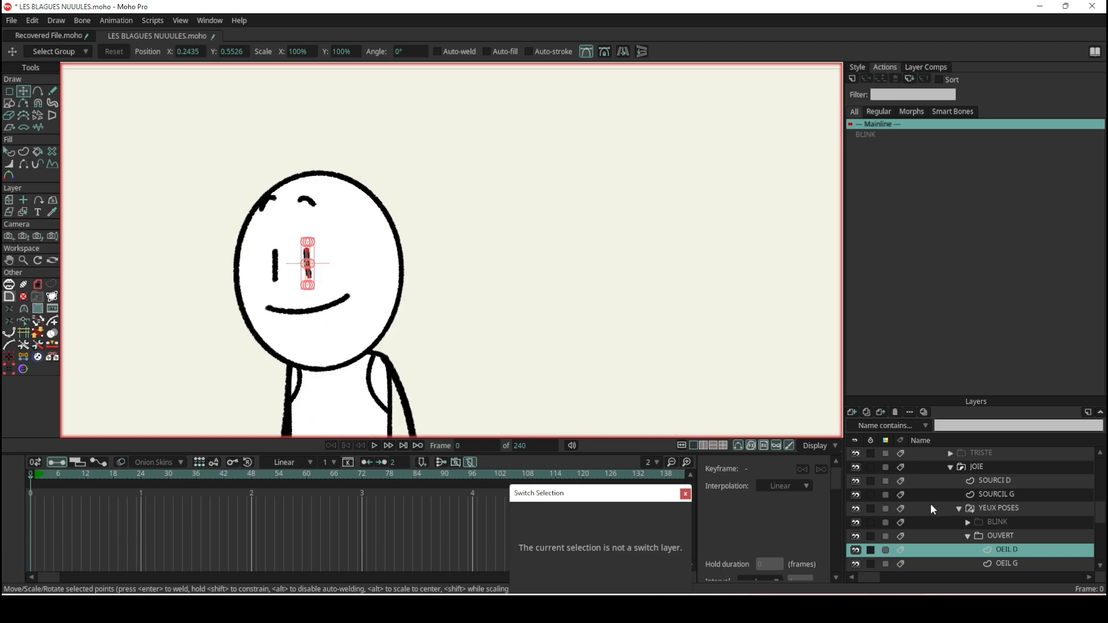
- Collapse the JOIE group, duplicate it and name the copy SURPRISE
scroll(995, 508, "up", 1)
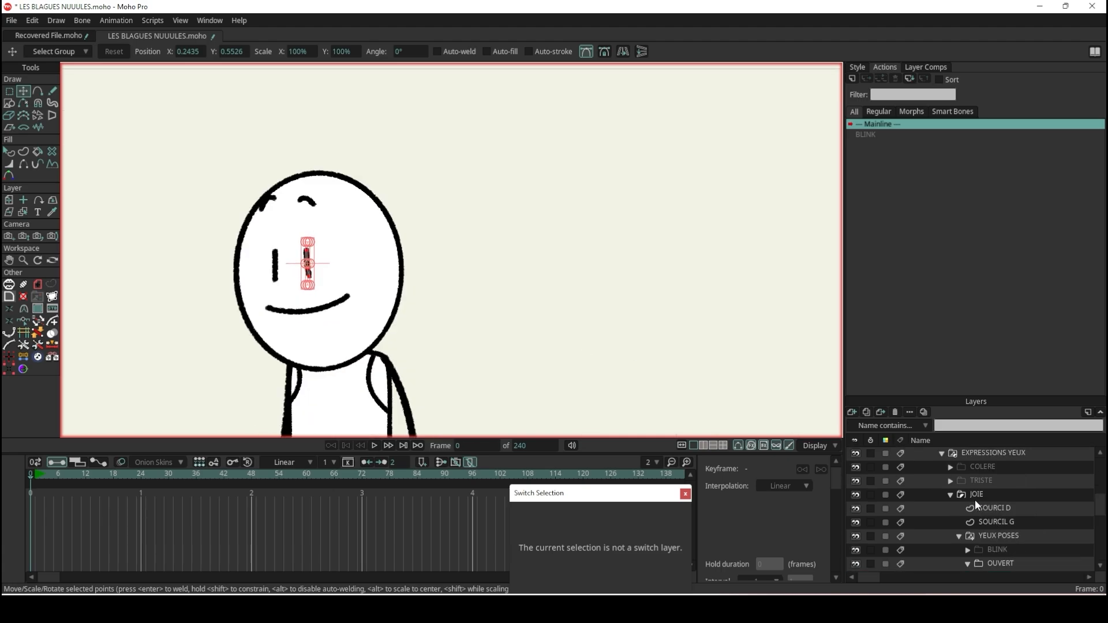
left_click(950, 495)
left_click(960, 500)
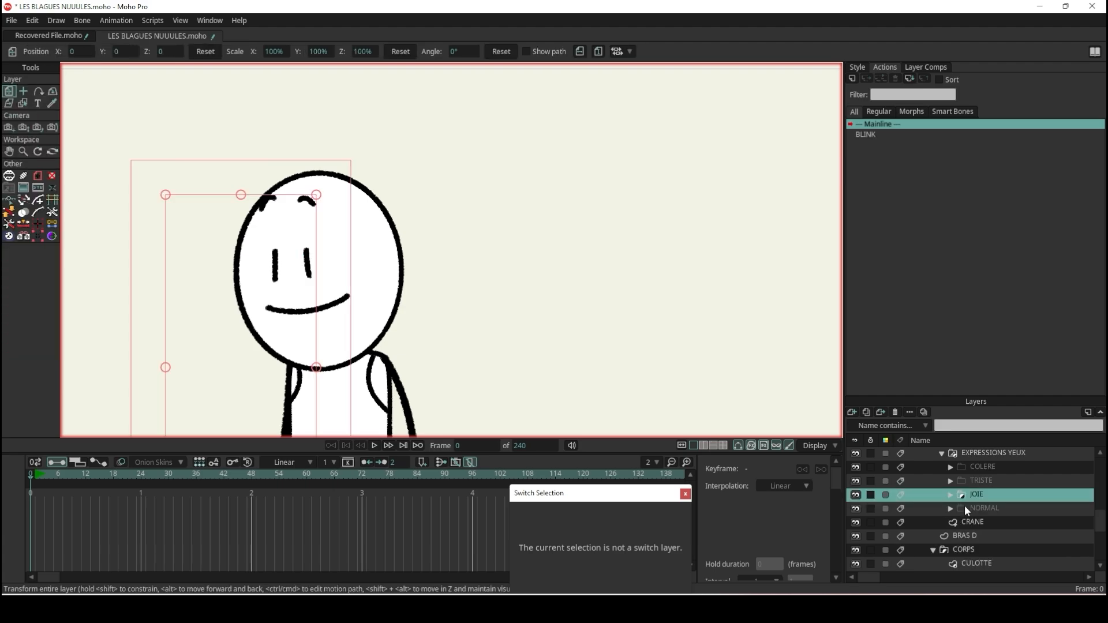
left_click(867, 413)
type("SURPRISE")
key("Return")
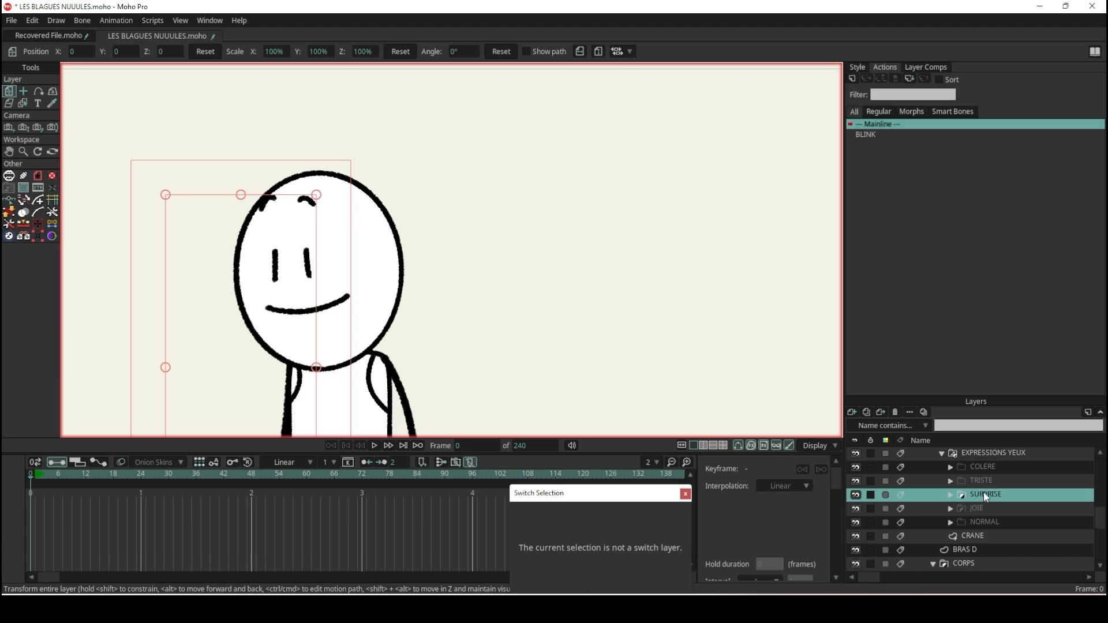
- Draw two tall ovals over the eye lines on the OEIL D layer of the SURPRISE group
scroll(216, 310, "up", 5)
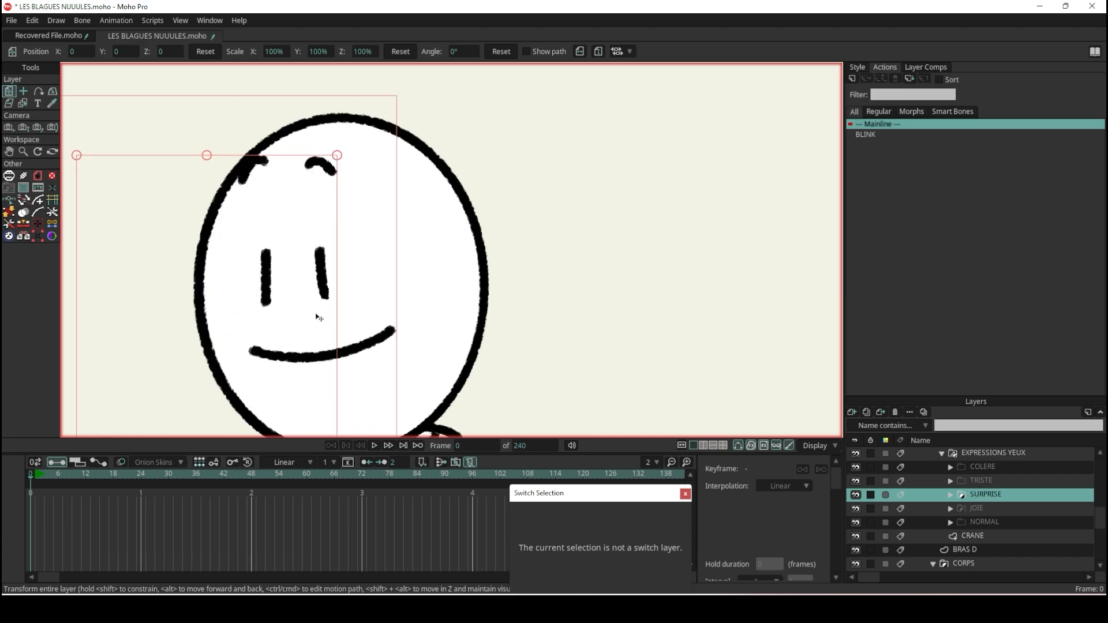
left_click(331, 255, "ctrl+alt")
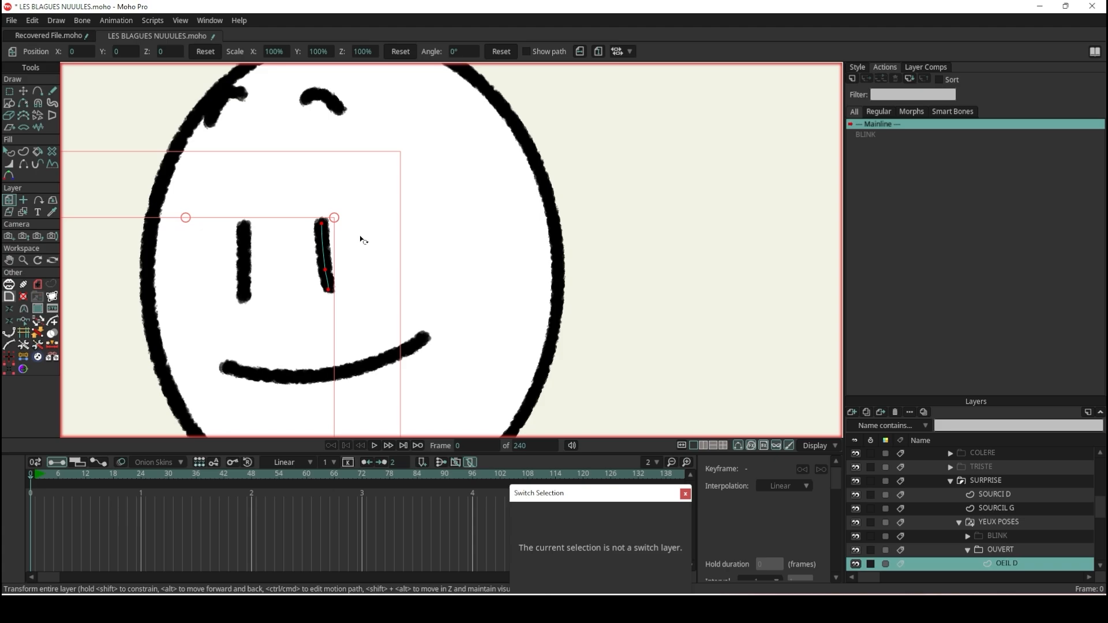
left_click(10, 105)
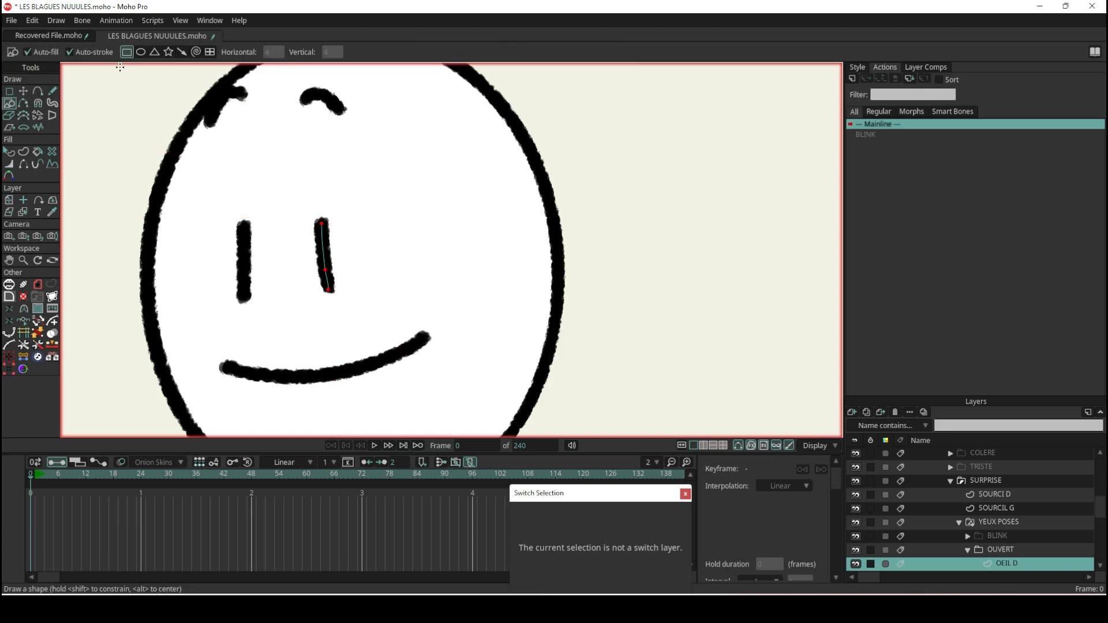
left_click(141, 53)
left_click_drag(296, 175, 366, 310)
left_click_drag(203, 183, 267, 312)
key("t")
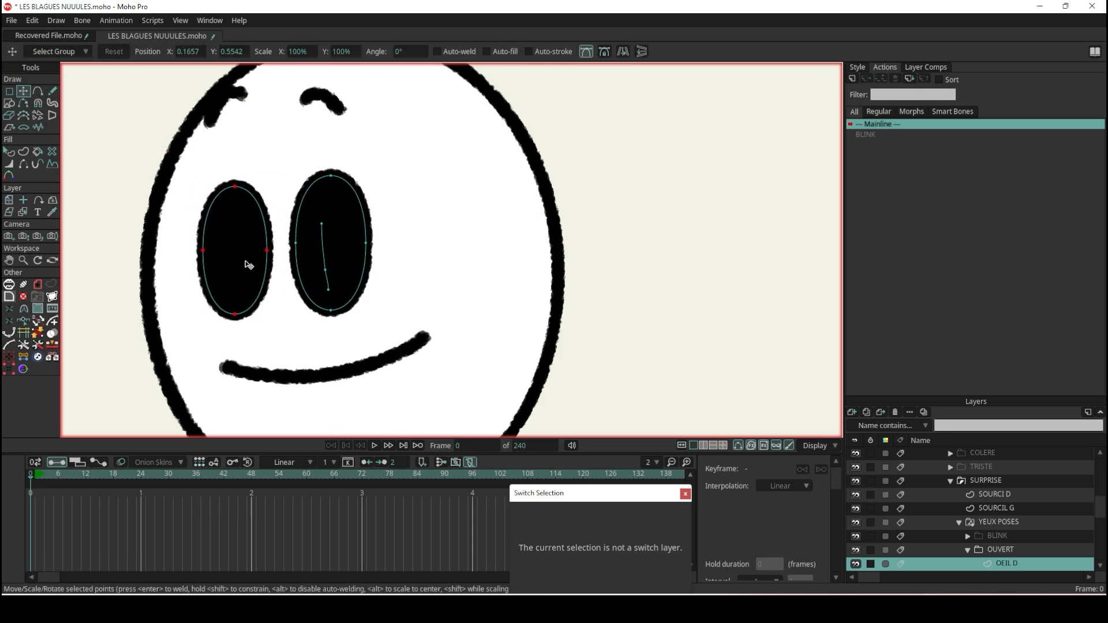
left_click_drag(253, 248, 254, 245)
- Turn on the fill override for both ovals in the SURPRISE group
key("q")
left_click(231, 245)
left_click(857, 67)
left_click(933, 132)
left_click(340, 242)
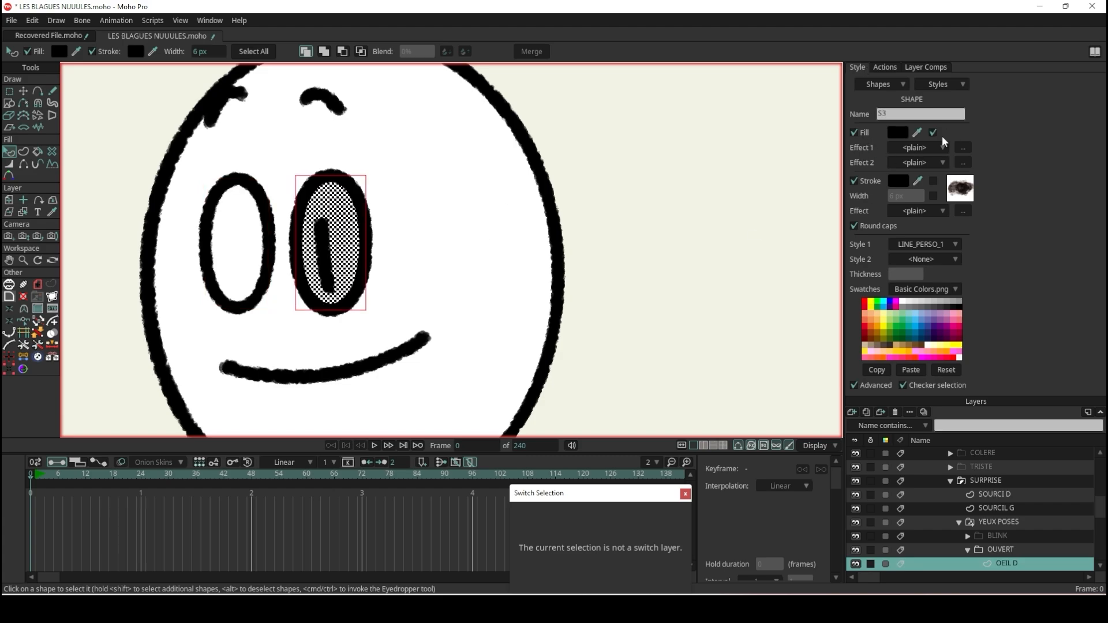
left_click(933, 132)
- Adjust the ovals' size and placement, making the right eye's oval smaller and narrower than the left one
scroll(255, 228, "up", 1)
left_click_drag(271, 169, 261, 191)
left_click(389, 248)
scroll(370, 197, "down", 5)
left_click_drag(388, 166, 419, 203)
scroll(357, 200, "up", 7)
scroll(417, 201, "down", 6)
scroll(402, 249, "up", 7)
- Delete the old vertical eye lines from the OEIL D and OEIL G layers of SURPRISE
left_click(399, 234)
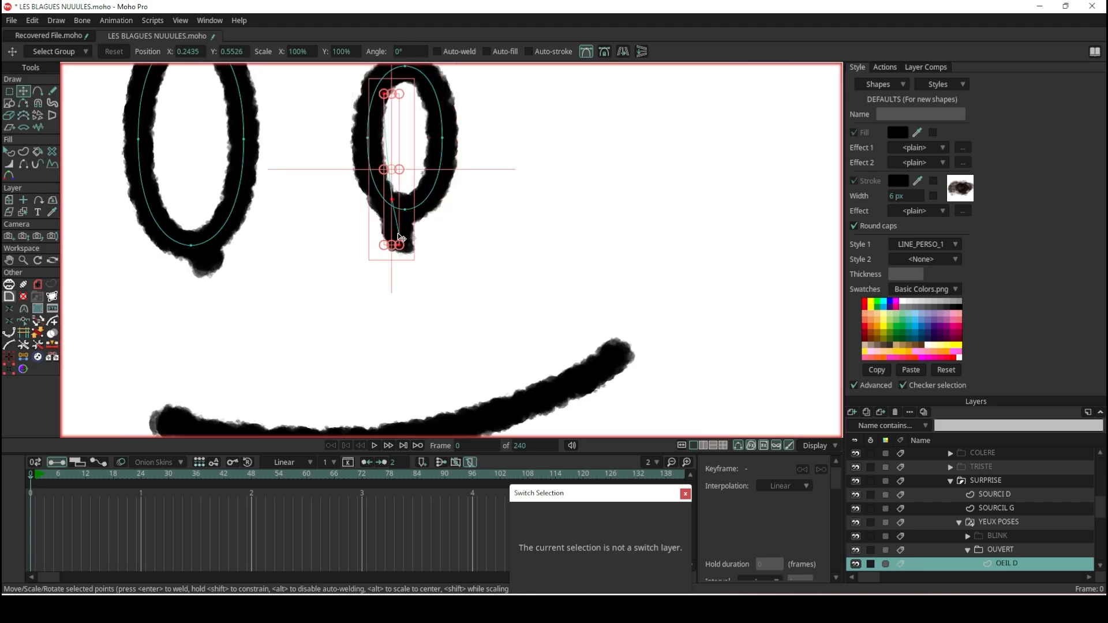
key("Delete")
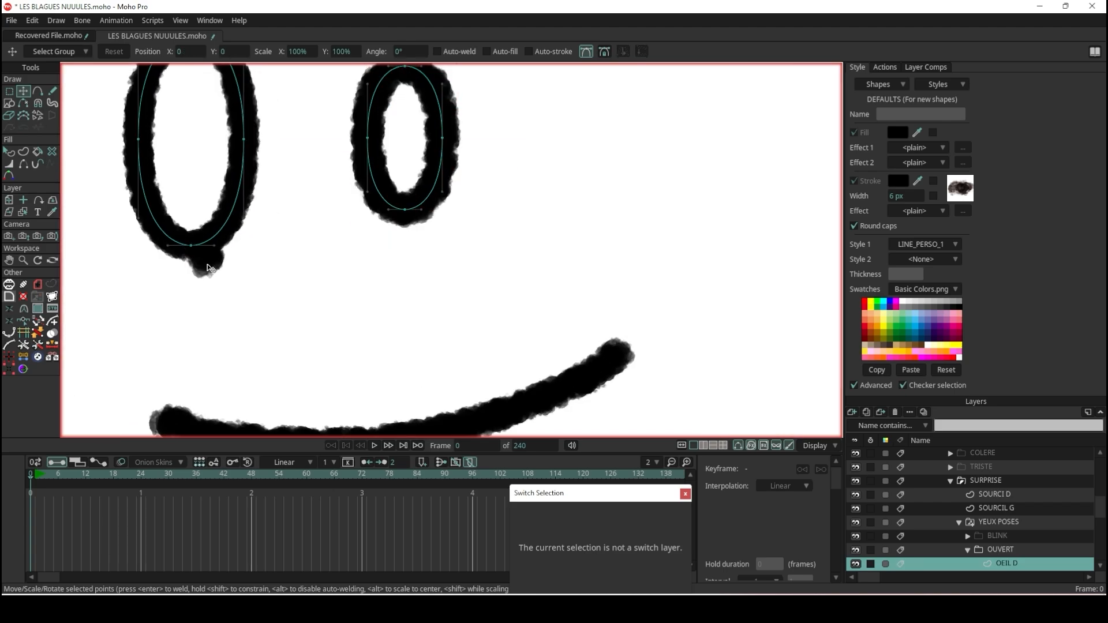
right_click(207, 266, "alt")
left_click(205, 236)
key("Delete")
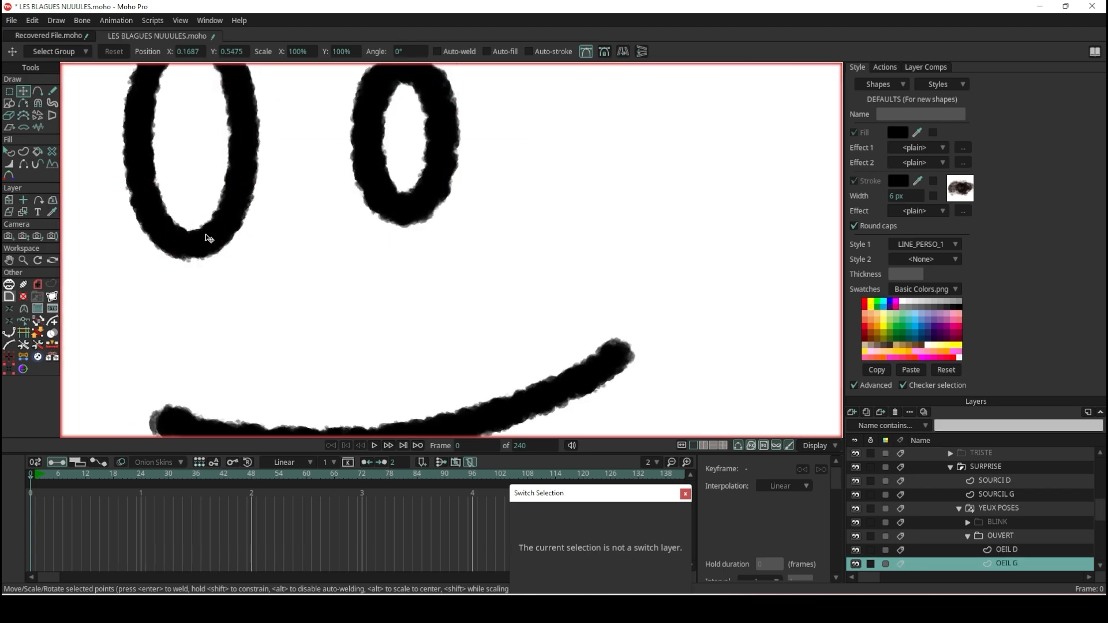
- Draw a short curved freehand stroke beside the lower edge of the right oval eye on the OEIL D layer
key("g")
scroll(421, 202, "down", 4)
scroll(427, 197, "up", 6)
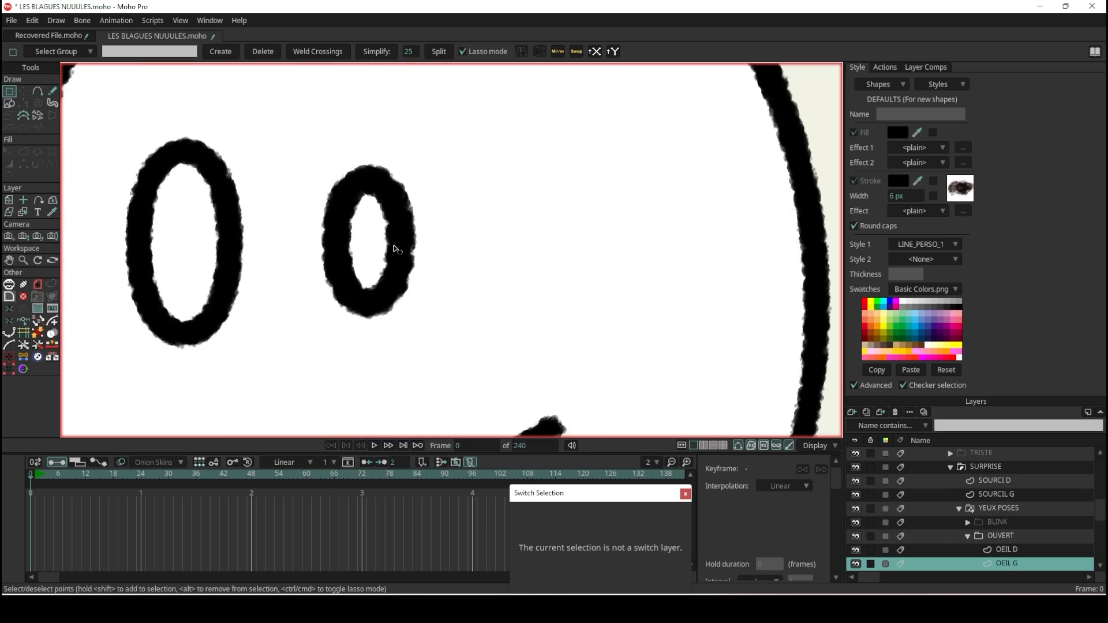
scroll(394, 248, "down", 4)
scroll(394, 248, "up", 3)
right_click(394, 248, "alt")
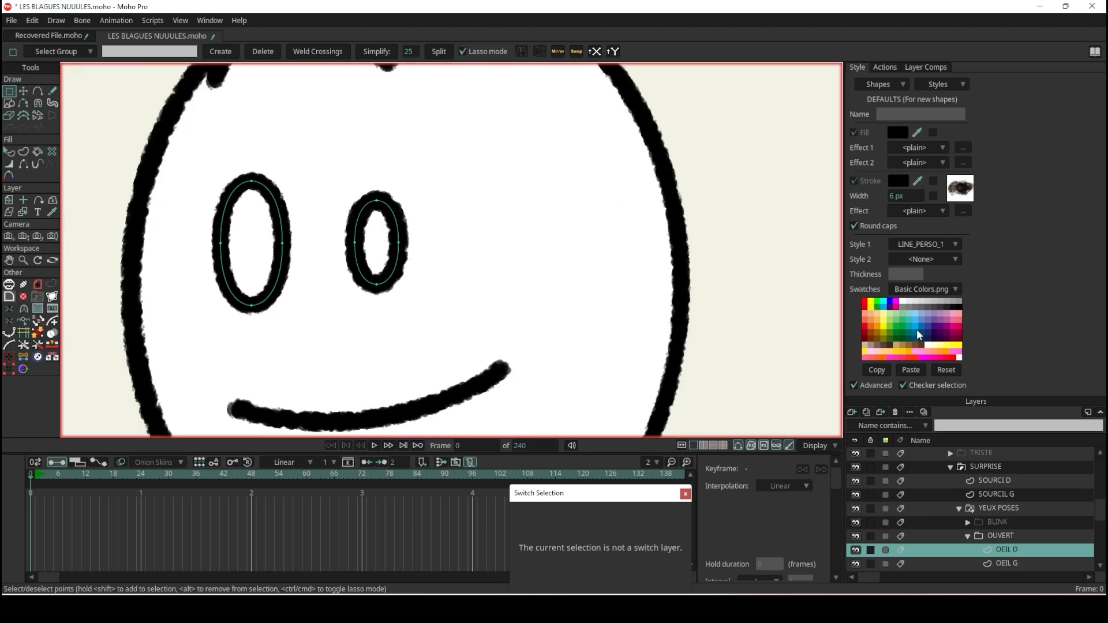
left_click(52, 90)
left_click_drag(407, 298, 428, 254)
scroll(427, 254, "down", 4)
scroll(381, 272, "up", 4)
key("t")
scroll(296, 187, "up", 3)
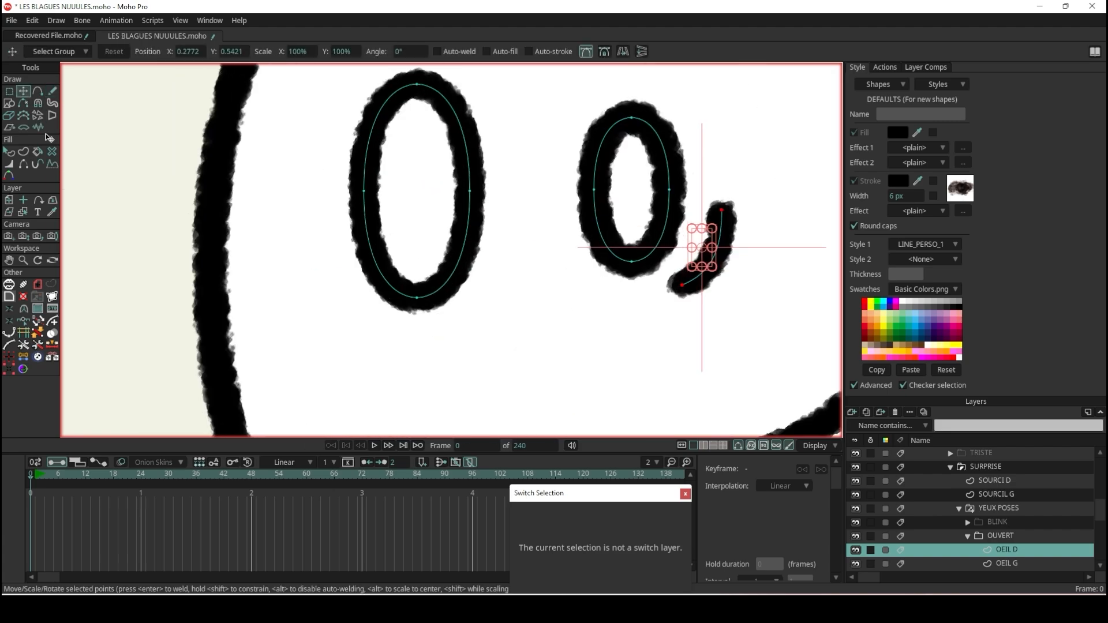
- Draw a small curved stroke beside the lower edge of the left oval eye and collapse the SURPRISE group
scroll(1001, 571, "down", 2)
key("f")
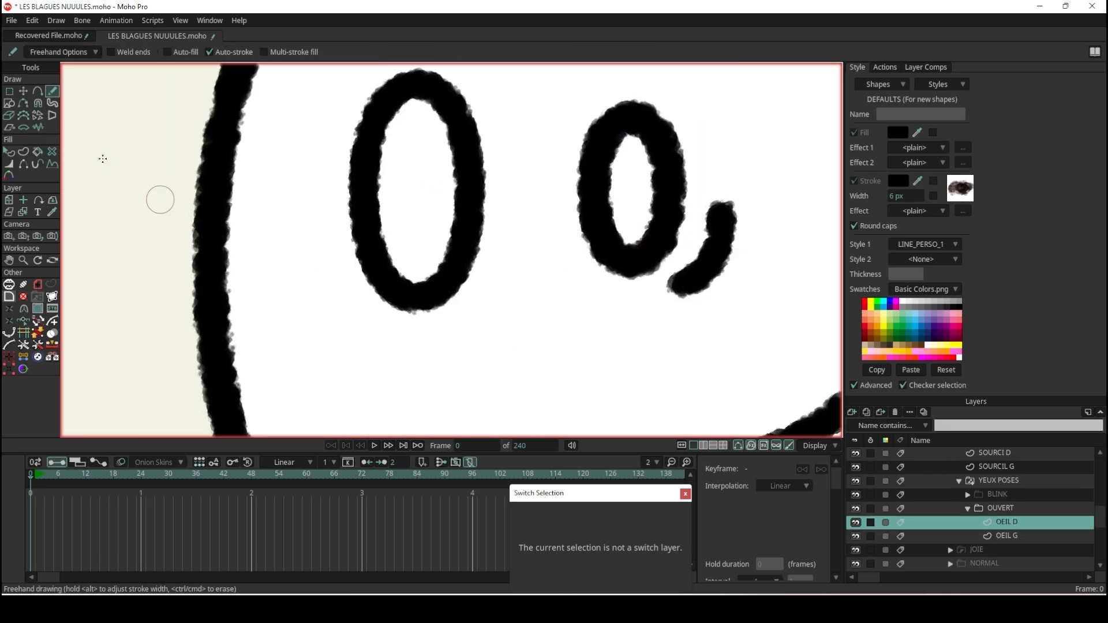
scroll(335, 280, "down", 5)
scroll(990, 510, "up", 3)
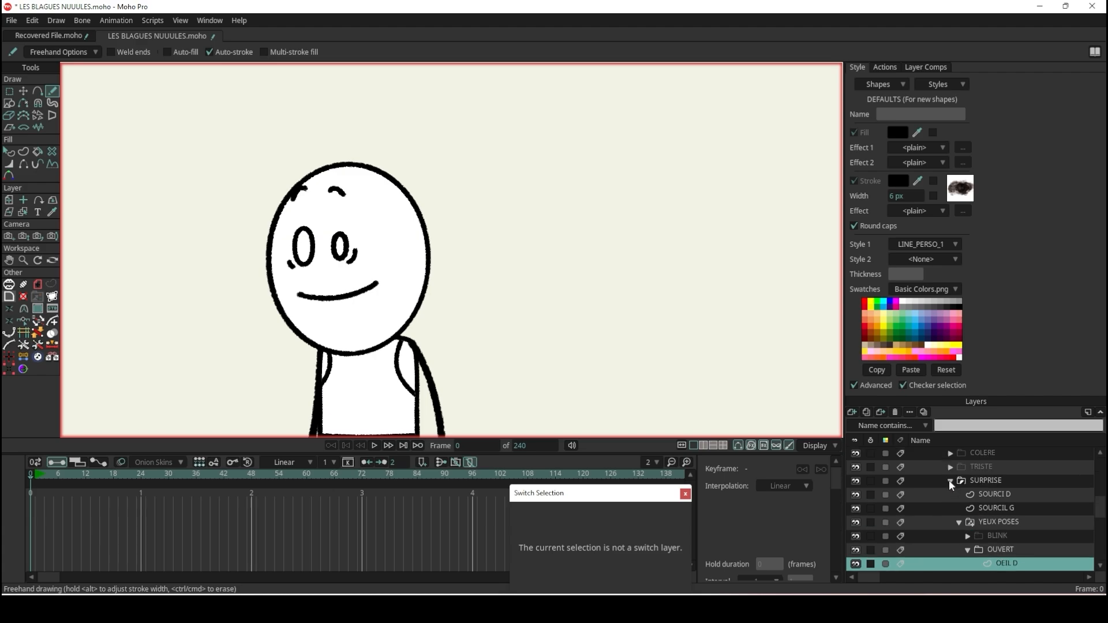
left_click(951, 481)
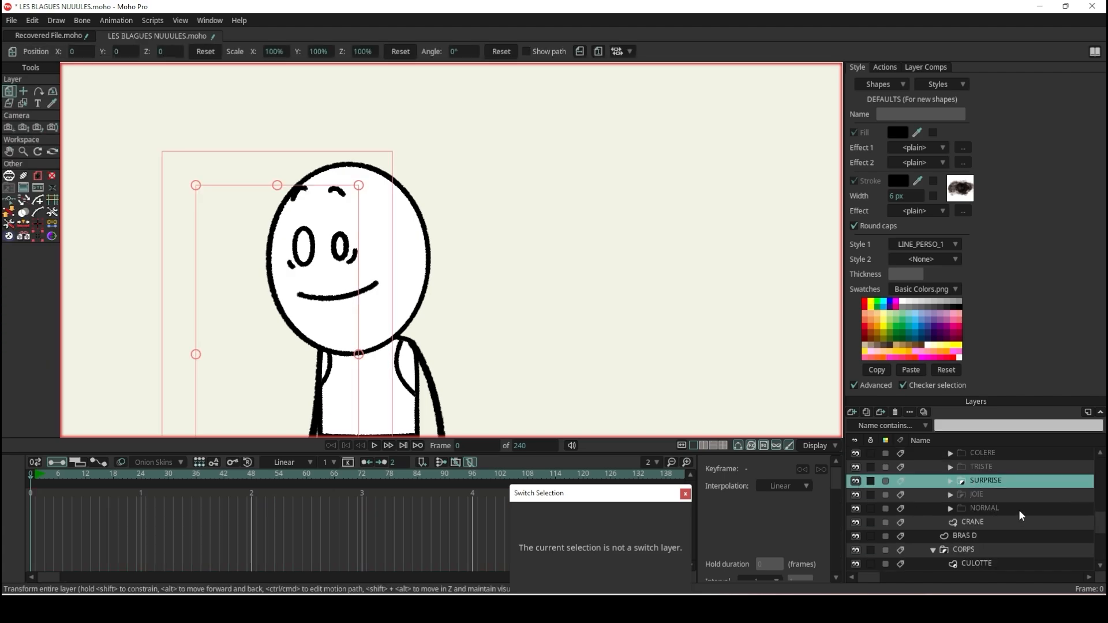
scroll(1011, 496, "up", 1)
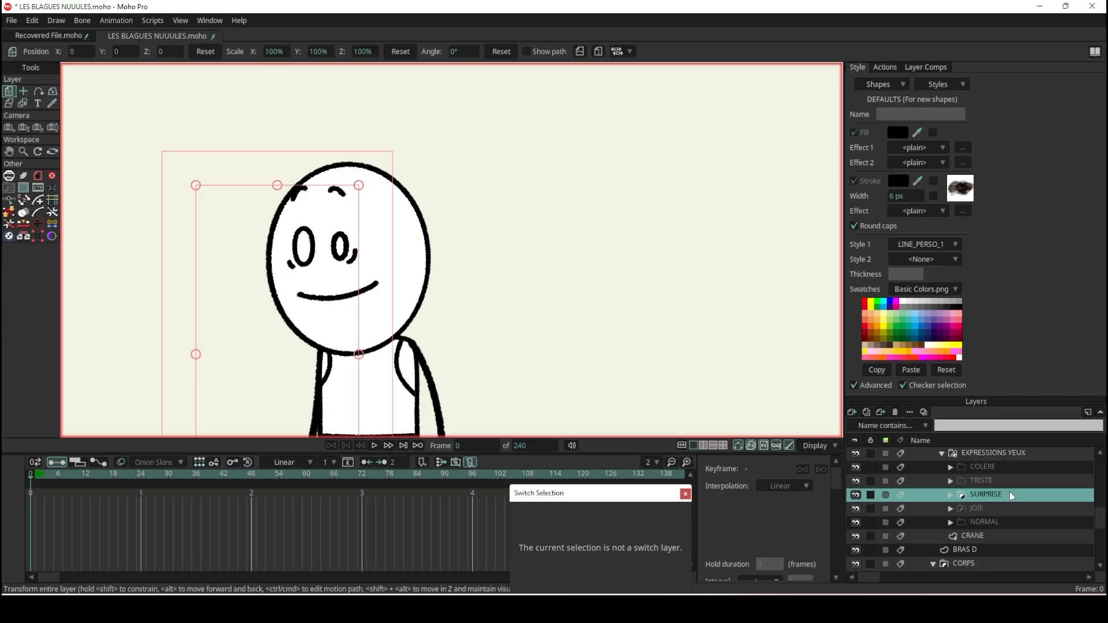
- Duplicate the NORMAL group and name the copy REALLY ?
left_click(983, 507)
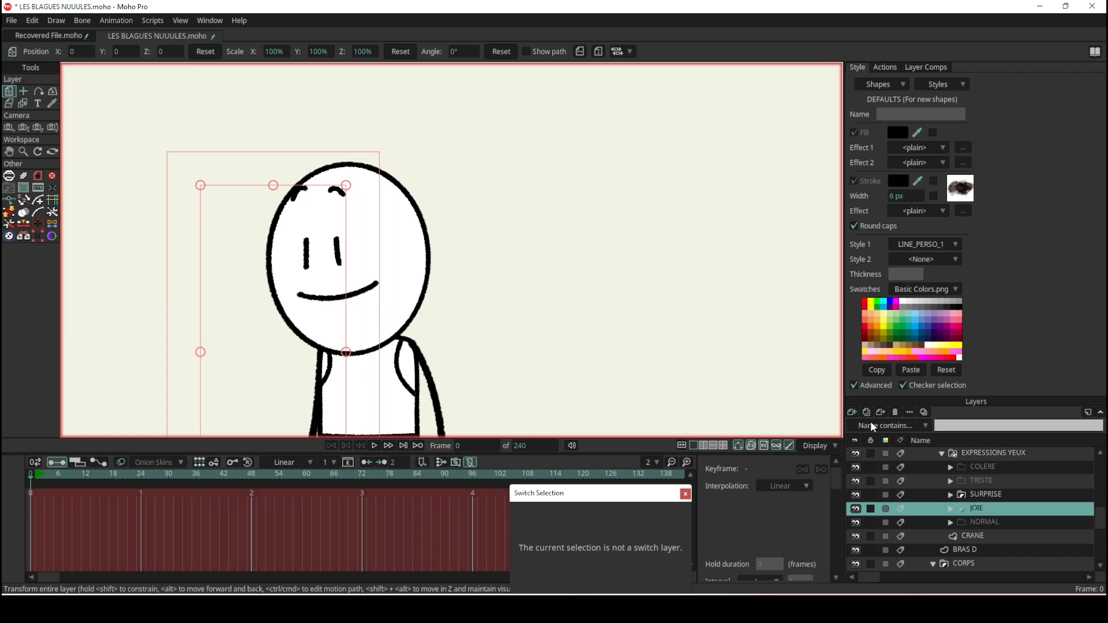
left_click(985, 522)
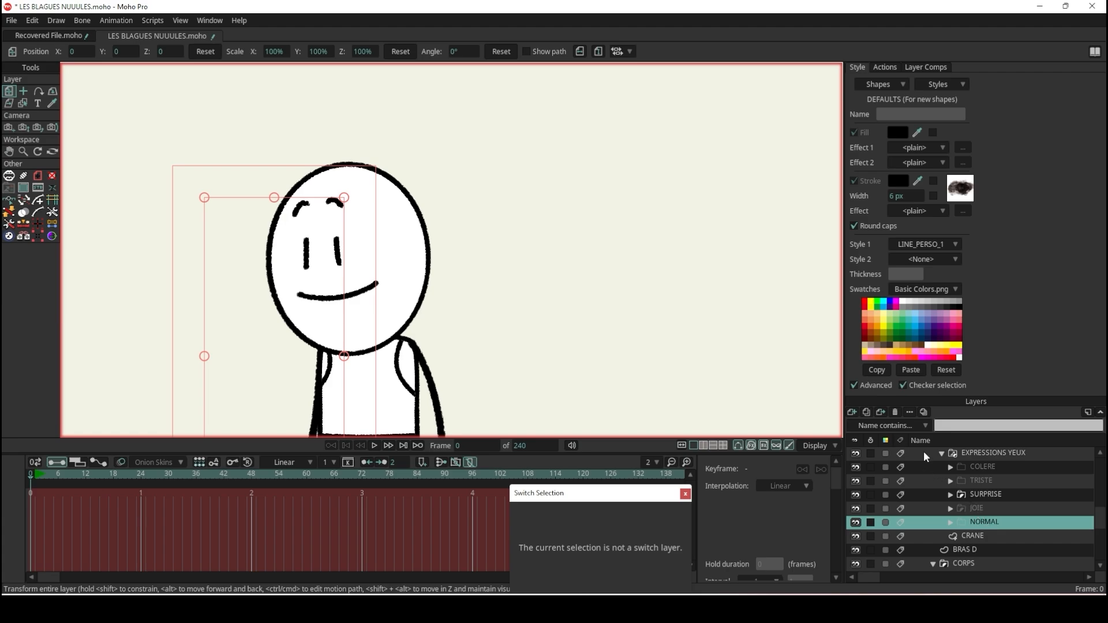
left_click(864, 411)
type("R")
key("Return")
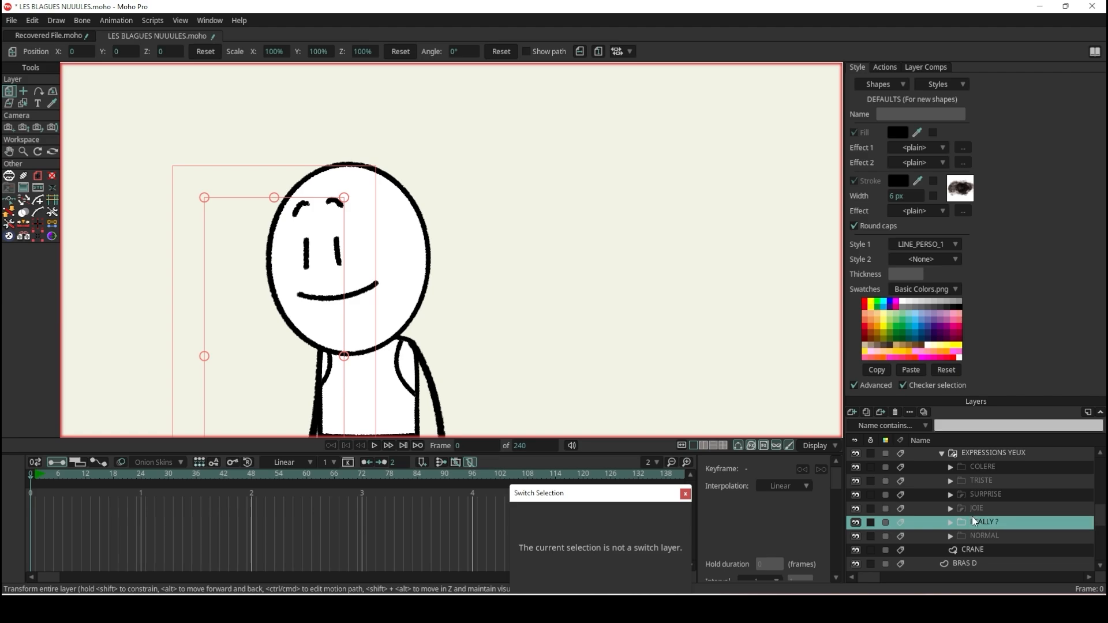
- Lower the SOURCI D eyebrow in the REALLY ? group onto the top of the right eye
scroll(342, 215, "up", 5)
right_click(321, 166, "alt")
key("t")
scroll(292, 203, "up", 2)
left_click_drag(345, 166, 348, 333)
scroll(350, 243, "down", 7)
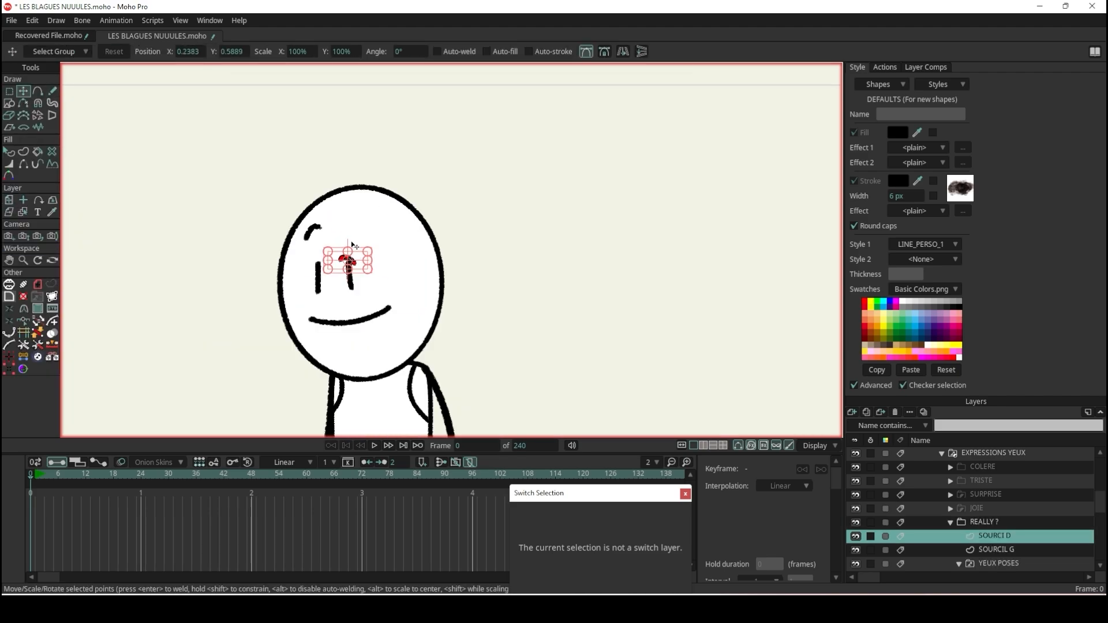
- Reshape the points of the SOURCI D eyebrow in REALLY ? so that its outer end slants upward
scroll(346, 266, "up", 7)
left_click_drag(397, 229, 421, 166)
left_click_drag(354, 195, 373, 203)
left_click_drag(327, 198, 341, 210)
scroll(348, 195, "down", 8)
scroll(344, 188, "up", 4)
left_click(9, 151)
scroll(326, 227, "down", 4)
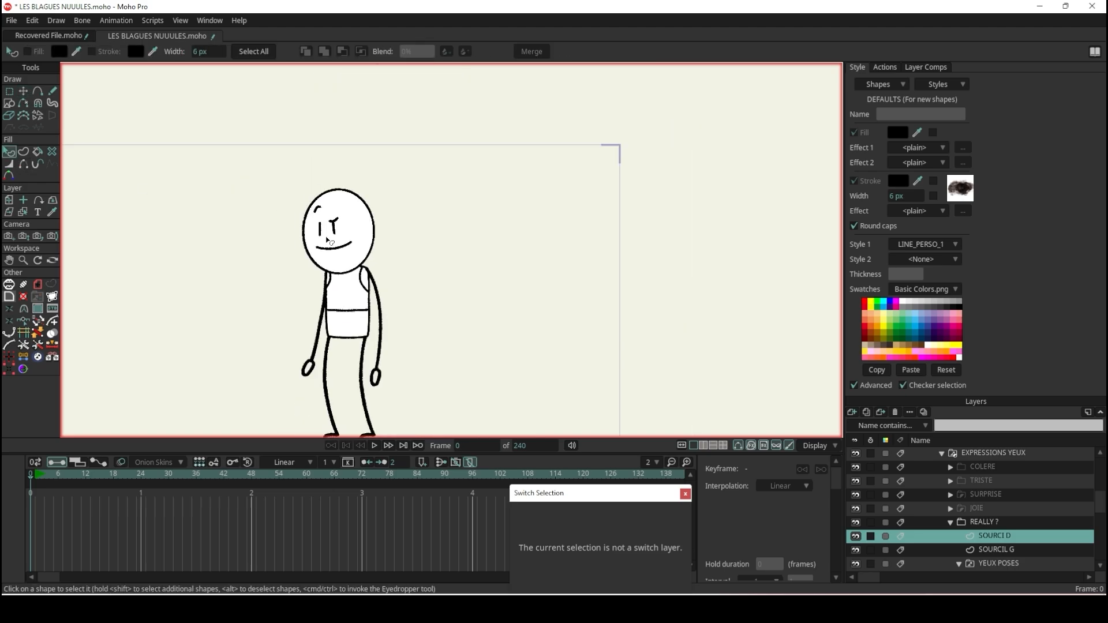
scroll(325, 232, "up", 4)
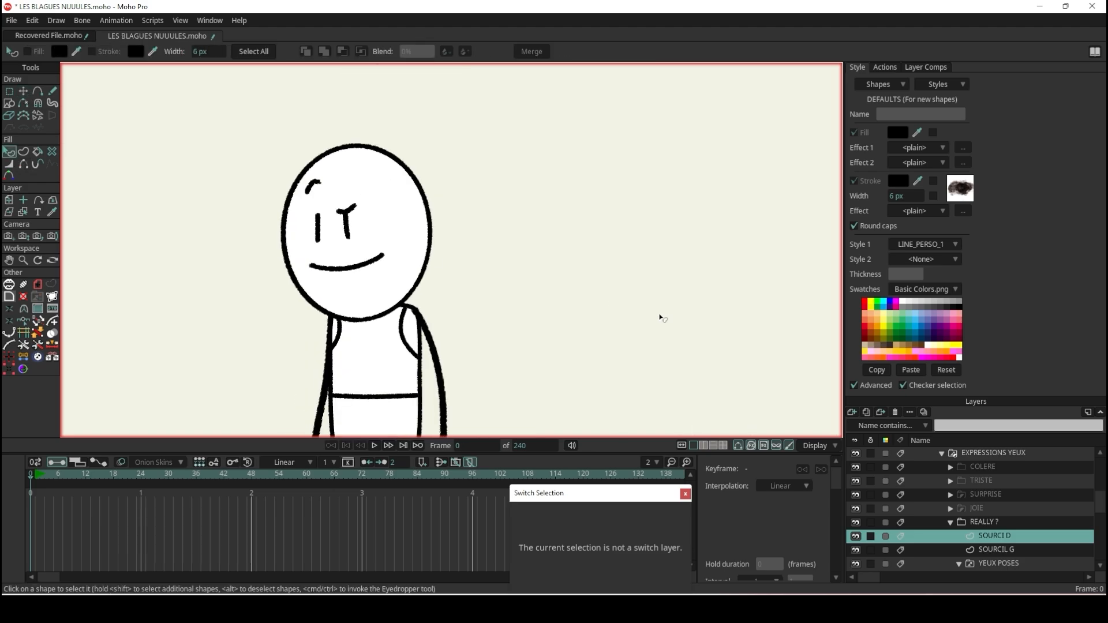
- Compare the REALLY ? and NORMAL expressions and inspect the SOURCIL G eyebrow in REALLY ?
left_click(950, 523)
left_click(989, 529)
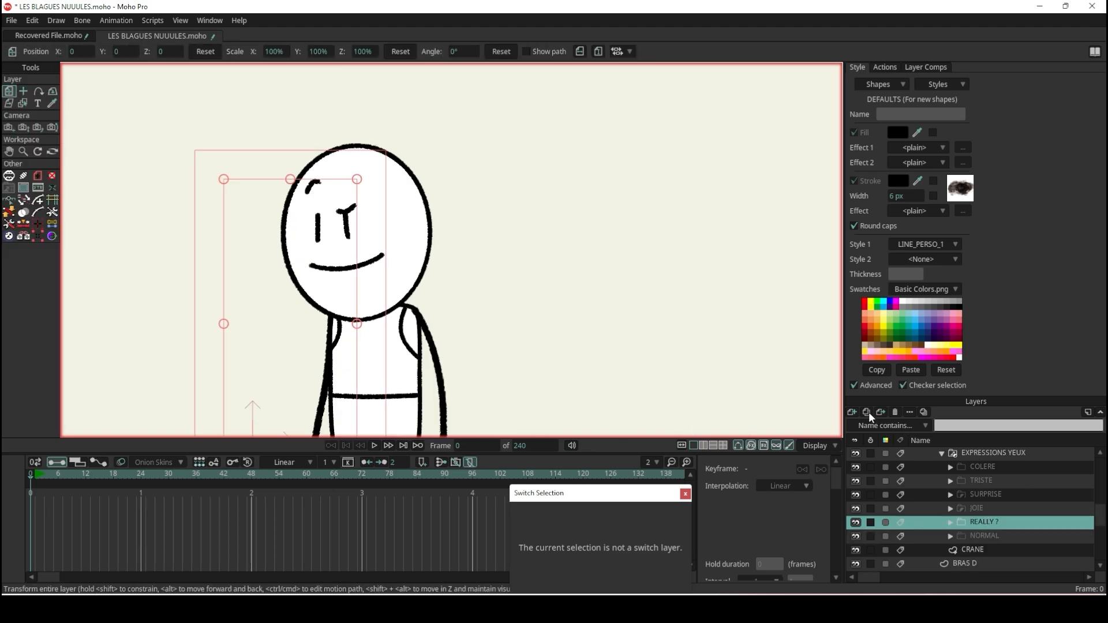
left_click(984, 537)
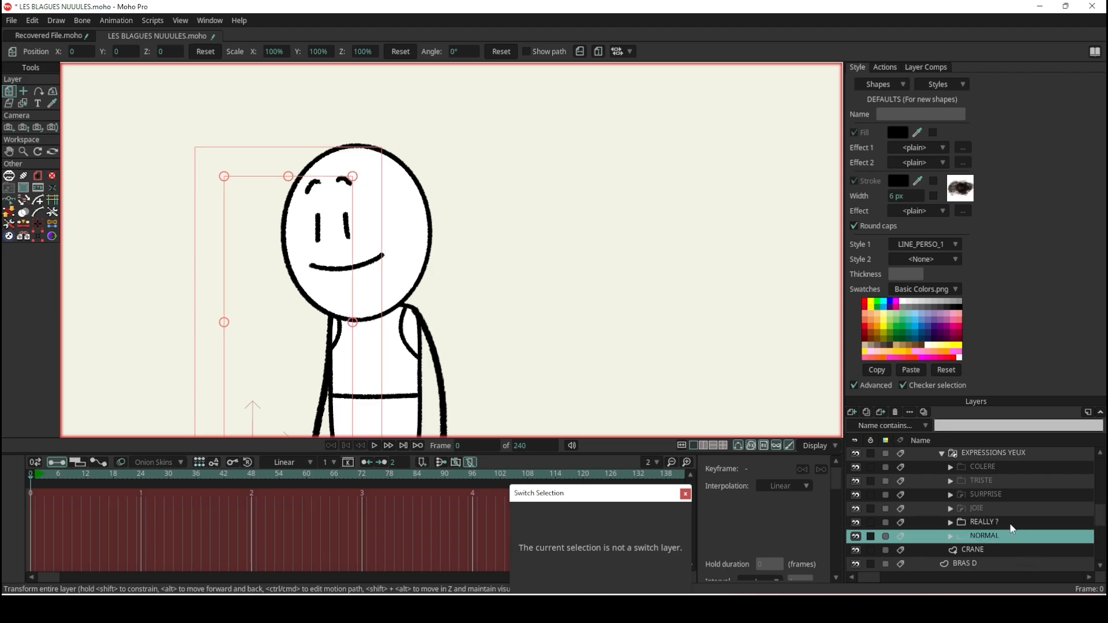
left_click(1011, 526)
scroll(351, 188, "up", 3)
left_click(276, 175, "ctrl+alt")
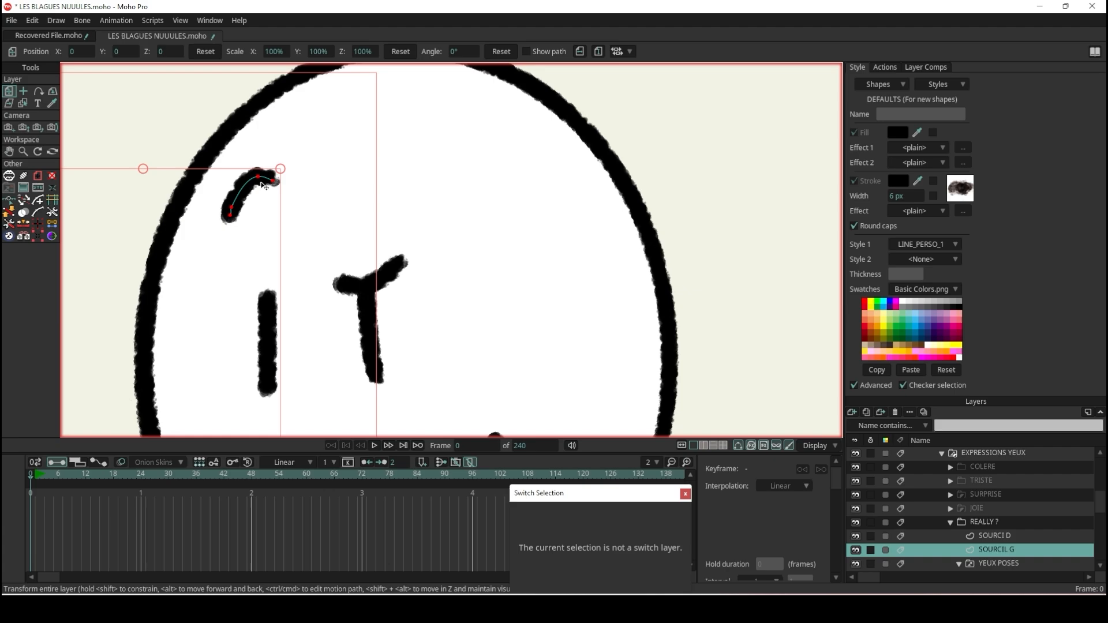
left_click(23, 91)
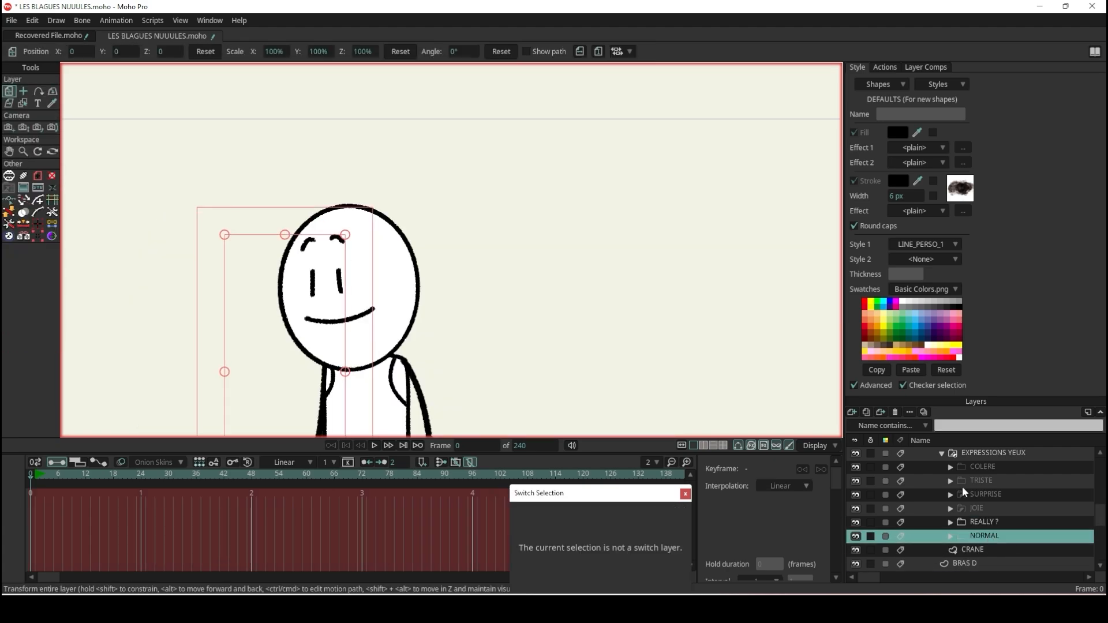
- Duplicate the NORMAL group as ASSURANCE and pull the outer points of its SOURCIL G eyebrow outward
double_click(988, 536)
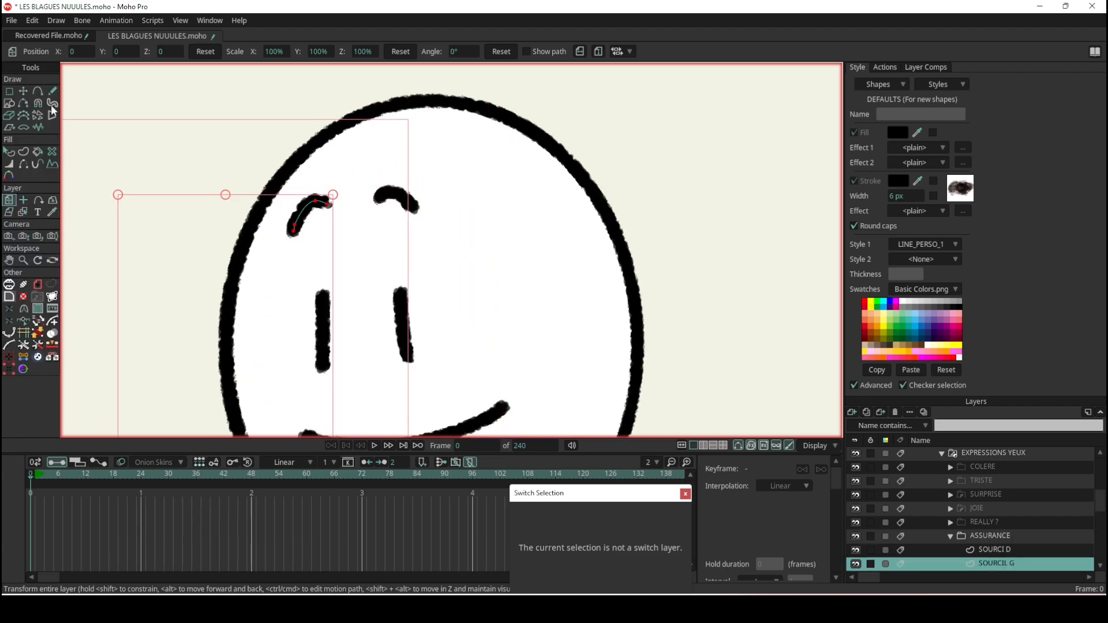
scroll(275, 227, "up", 3)
scroll(253, 250, "up", 2)
left_click_drag(272, 227, 210, 247)
left_click_drag(304, 204, 316, 204)
scroll(401, 149, "down", 2)
- Lower the SOURCI D eyebrow in ASSURANCE onto the right eye and flatten it into a horizontal bar
right_click(435, 123, "alt")
left_click_drag(439, 121, 374, 221)
scroll(448, 265, "down", 2)
scroll(462, 248, "up", 2)
left_click_drag(433, 238, 401, 220)
scroll(306, 225, "up", 2)
scroll(498, 219, "down", 2)
scroll(404, 184, "up", 1)
left_click_drag(513, 226, 514, 281)
scroll(507, 277, "down", 1)
- Flatten the SOURCIL G eyebrow in ASSURANCE, lower it onto the left eye, collapse the group and save the project
right_click(407, 170, "alt")
scroll(407, 170, "up", 2)
left_click_drag(428, 163, 446, 191)
left_click_drag(387, 159, 393, 202)
left_click_drag(326, 237, 277, 221)
scroll(358, 168, "down", 4)
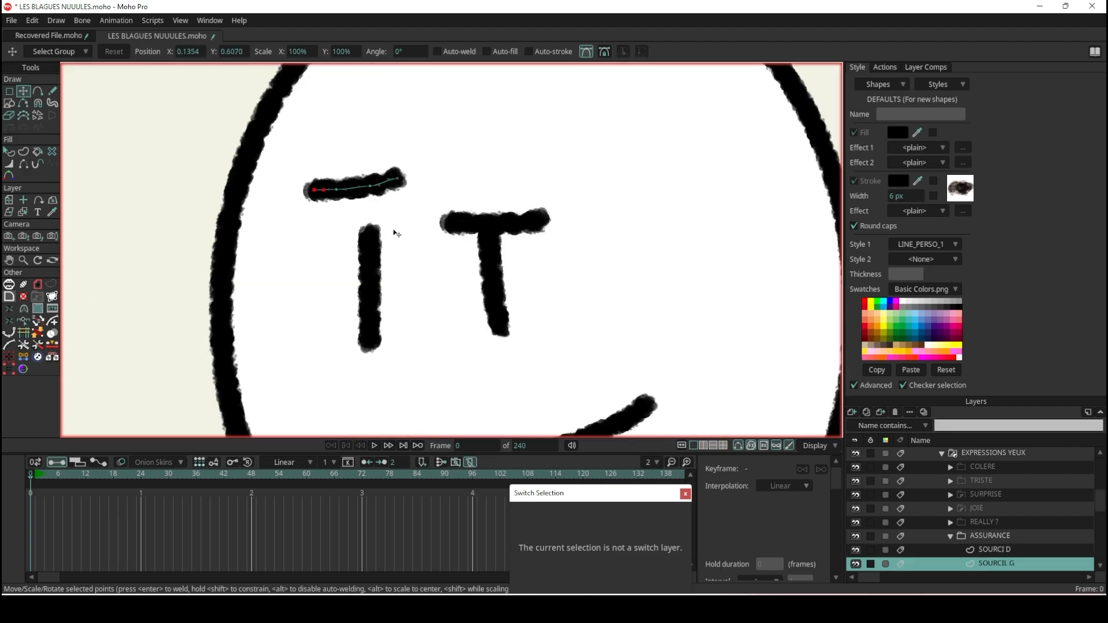
left_click_drag(376, 209, 383, 227)
scroll(385, 228, "up", 2)
scroll(385, 228, "down", 3)
left_click(975, 537)
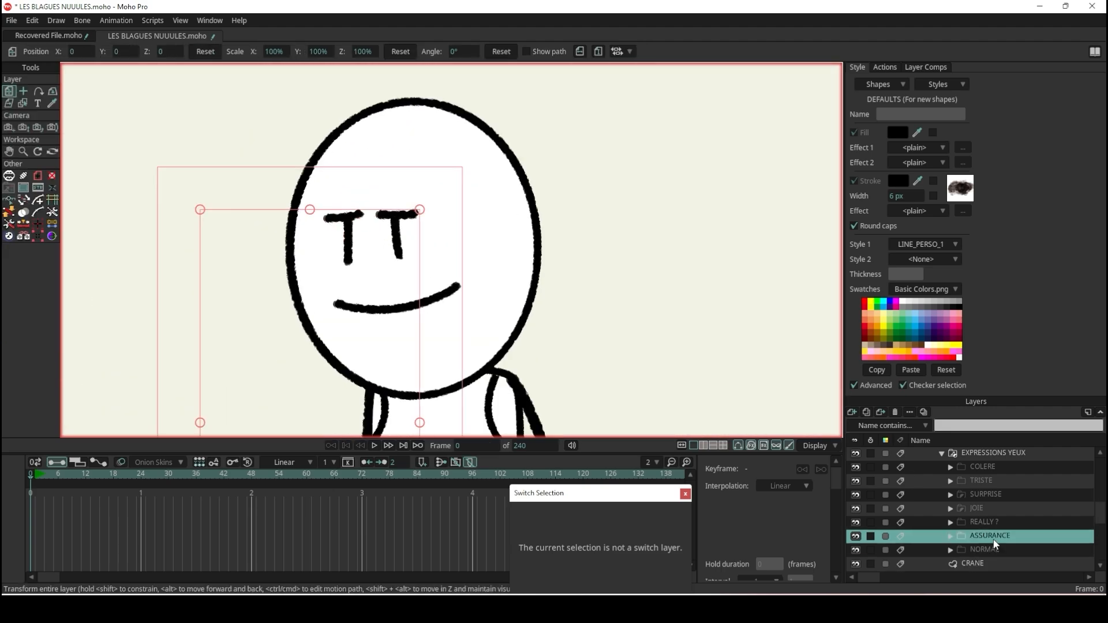
key("ctrl+s")
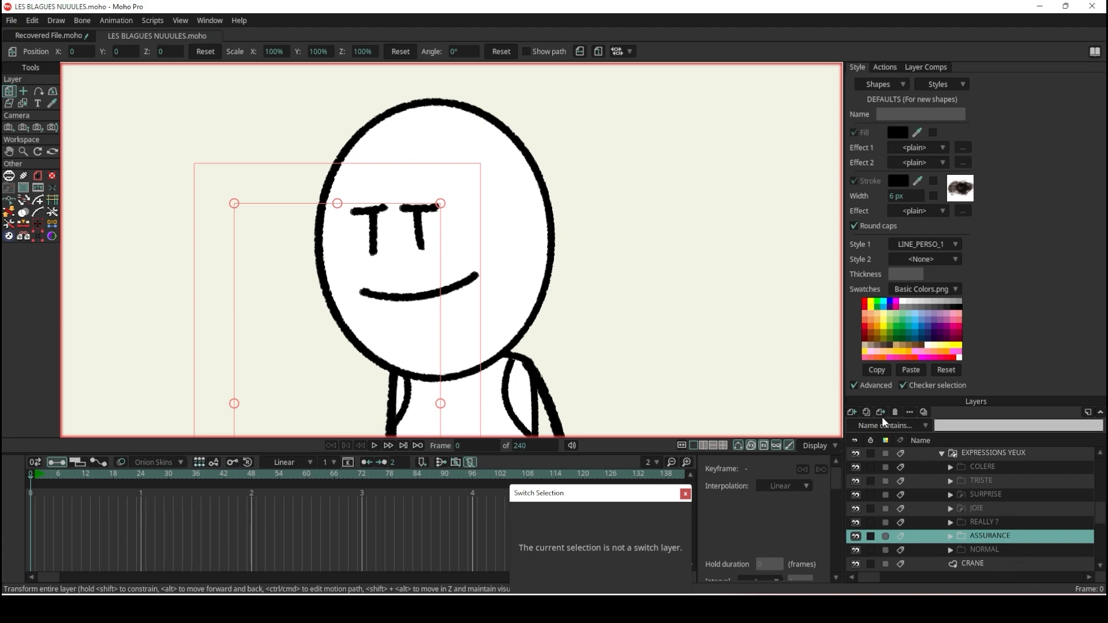
- Duplicate the ASSURANCE group and expand the copy
left_click(866, 412)
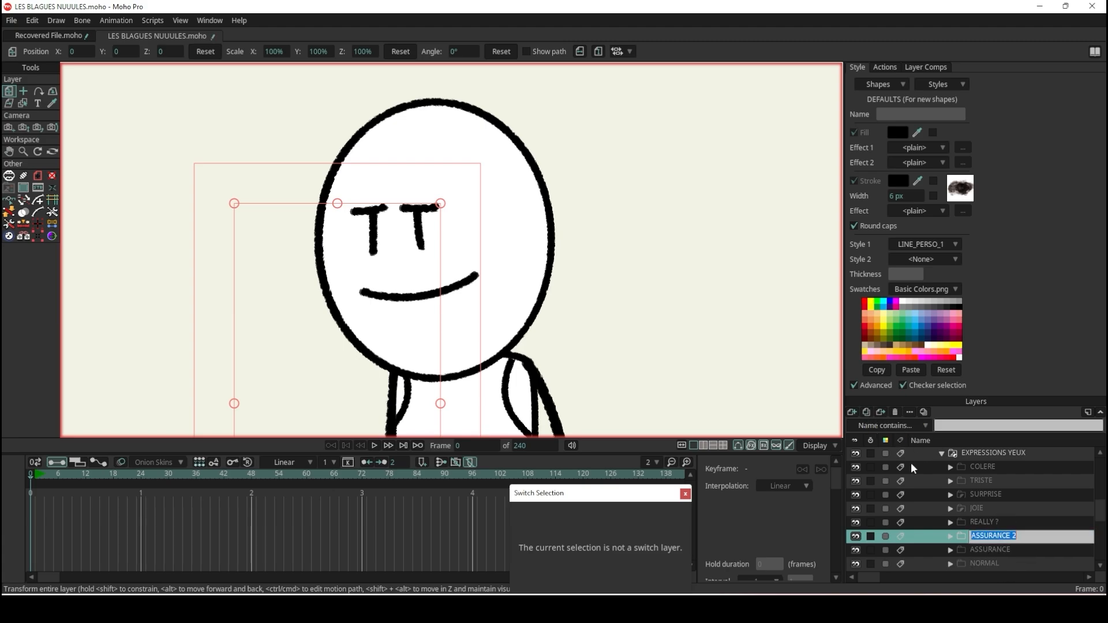
left_click(951, 537)
left_click(950, 537)
scroll(398, 236, "up", 3)
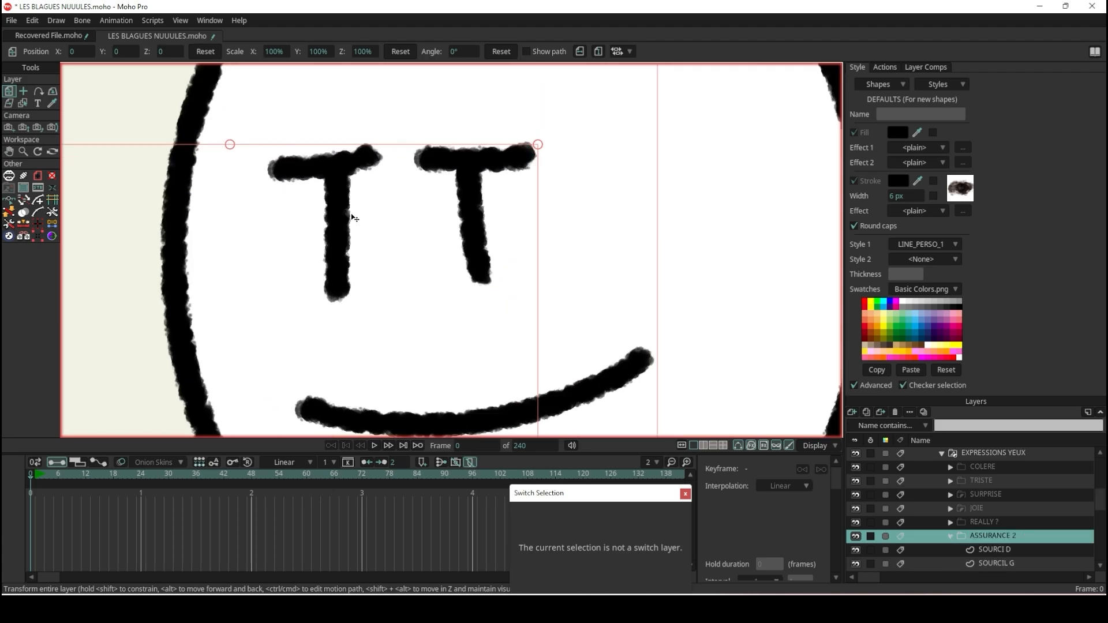
- Replace the vertical OEIL G line in the ASSURANCE 2 group with a short horizontal freehand stroke
right_click(338, 216, "alt")
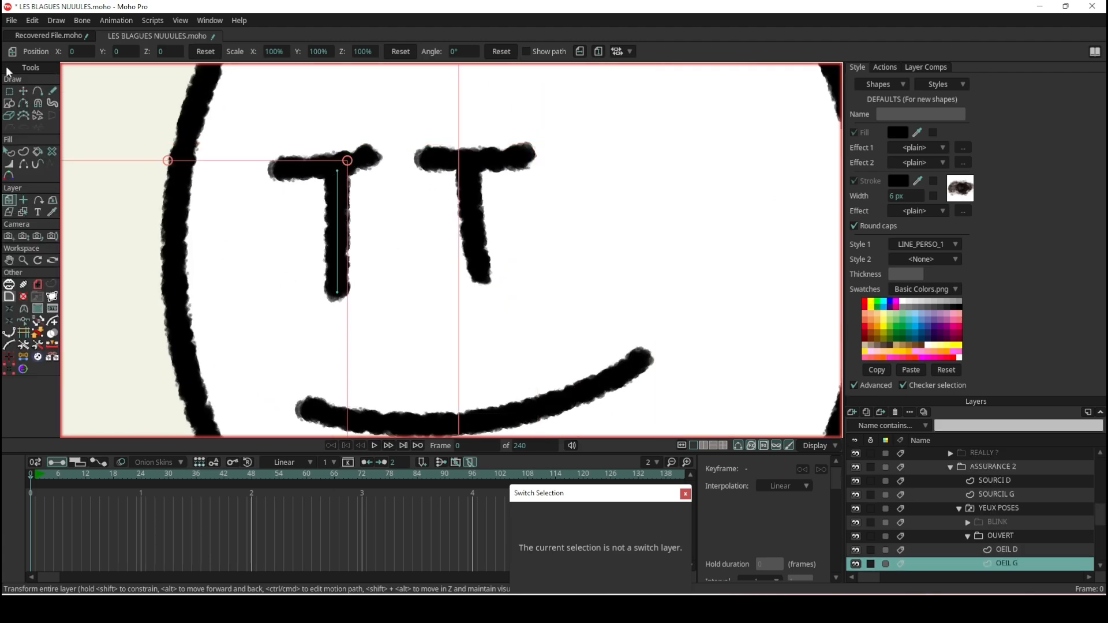
left_click(23, 90)
scroll(350, 206, "up", 1)
left_click(337, 190)
left_click_drag(337, 165, 460, 237)
key("Delete")
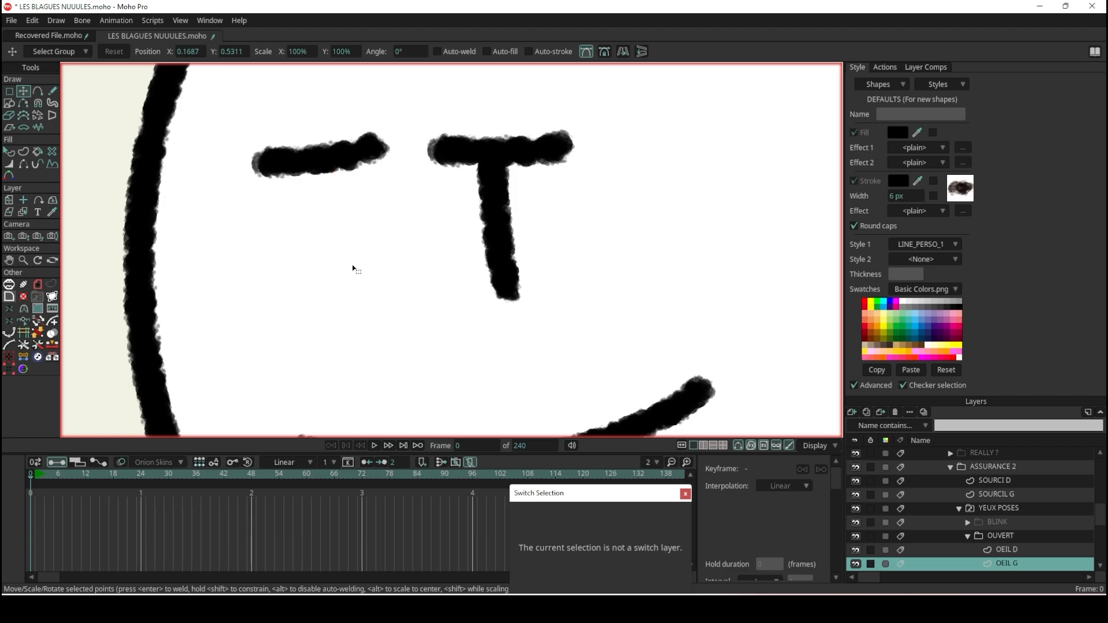
key("f")
left_click_drag(287, 257, 358, 257)
- Replace the vertical OEIL D line in the ASSURANCE 2 group with a short horizontal freehand stroke
right_click(504, 228, "alt")
left_click(23, 91)
key("Delete")
left_click(52, 91)
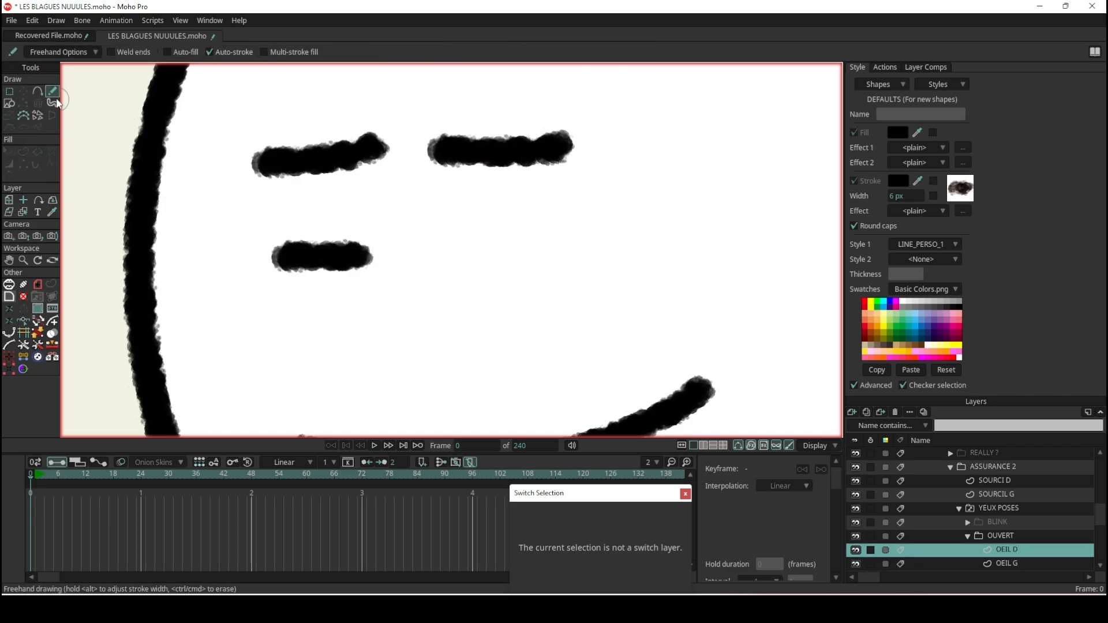
left_click_drag(468, 249, 565, 248)
- Preview the render and lower the SOURCIL G eyebrow in ASSURANCE 2 toward the left eye stroke
right_click(321, 254, "alt")
key("ctrl+r")
scroll(437, 240, "up", 5)
key("t")
right_click(450, 249, "alt")
left_click_drag(544, 212, 540, 271)
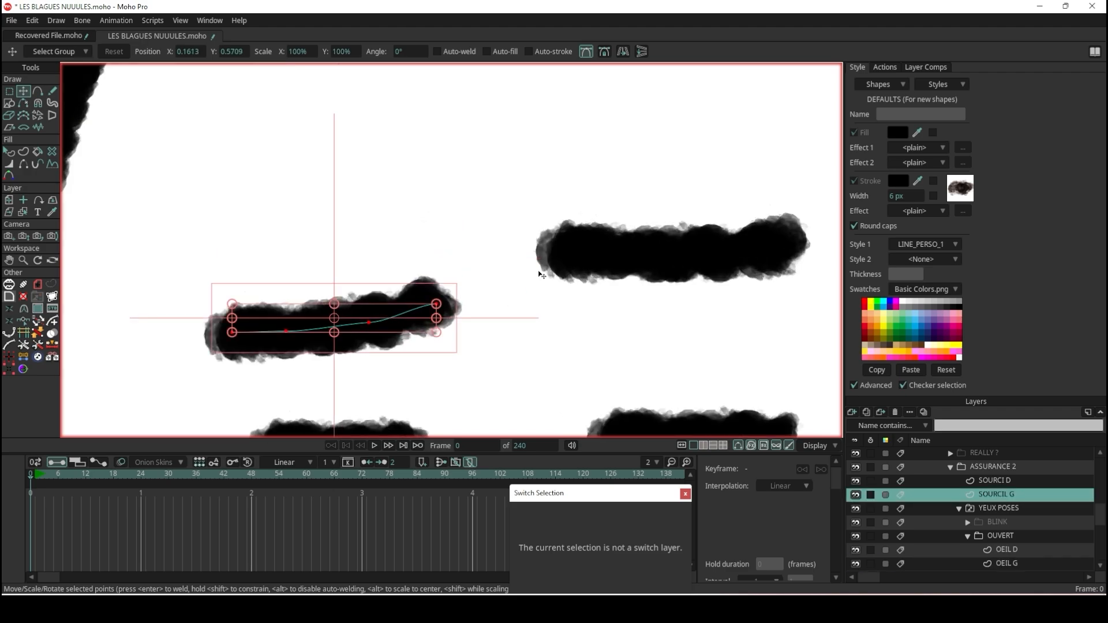
- Raise the SOURCI D eyebrow in the ASSURANCE 2 group and preview the whole face
scroll(427, 266, "down", 3)
scroll(530, 246, "down", 7)
scroll(528, 249, "up", 8)
right_click(569, 213, "alt")
left_click_drag(596, 213, 596, 193)
scroll(596, 193, "down", 7)
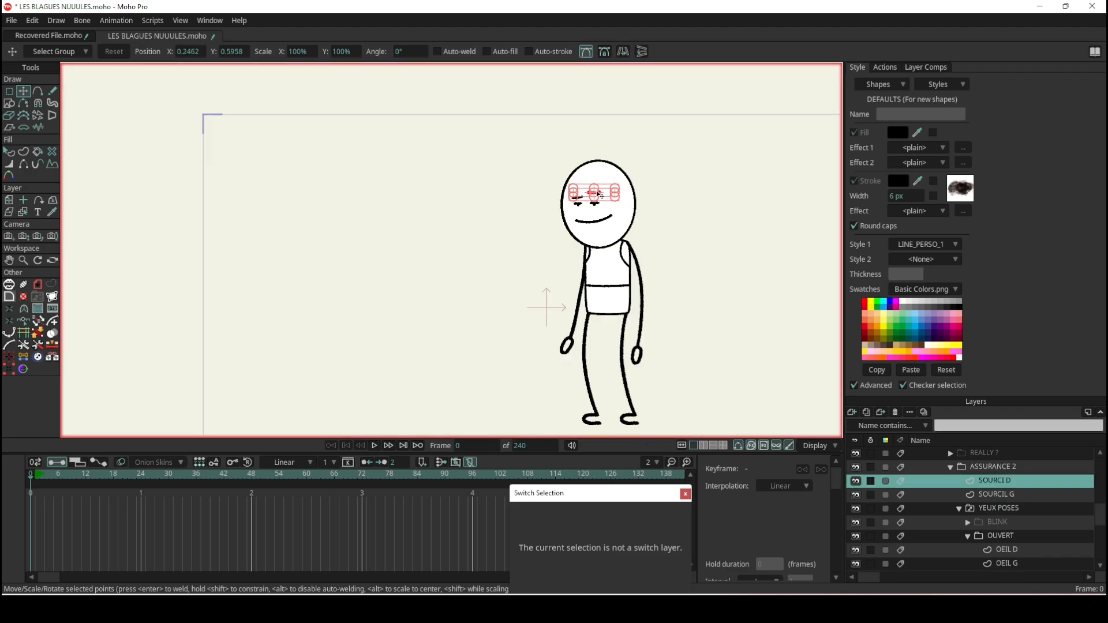
key("q")
scroll(500, 231, "up", 5)
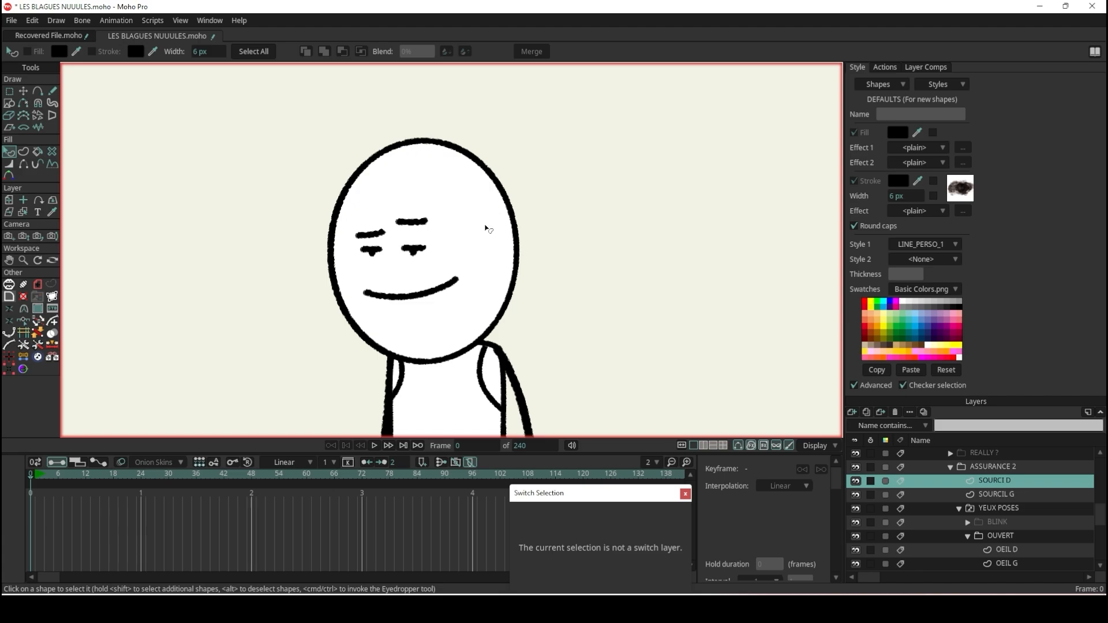
- Collapse the ASSURANCE 2 group, duplicate the SURPRISE group and rename the copy CUTE
scroll(961, 528, "up", 3)
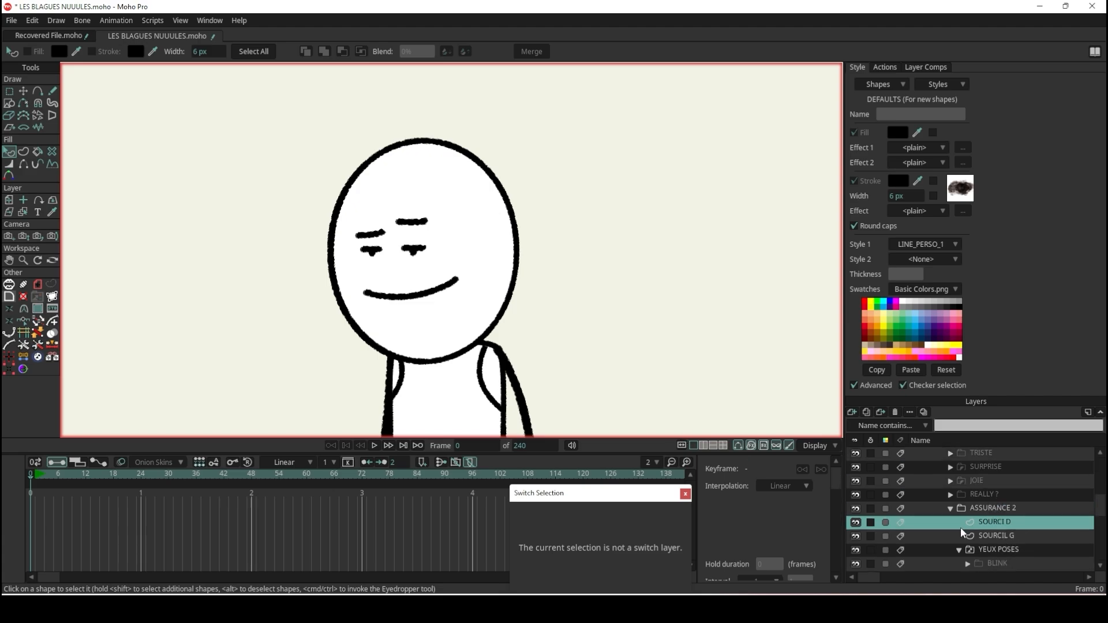
left_click(951, 508)
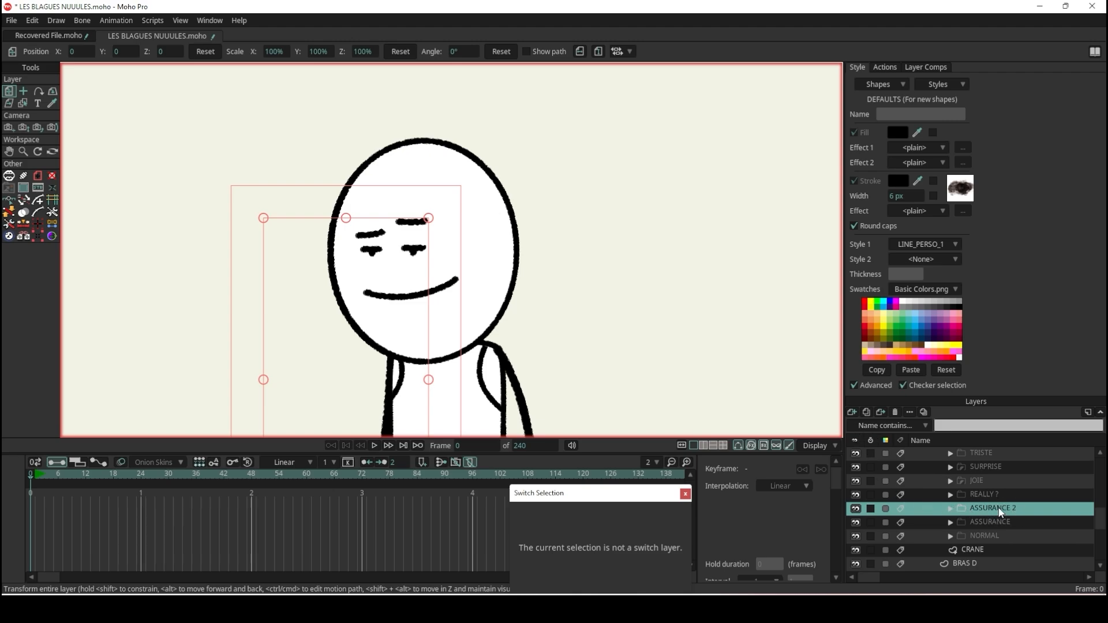
scroll(994, 492, "up", 1)
left_click(987, 482)
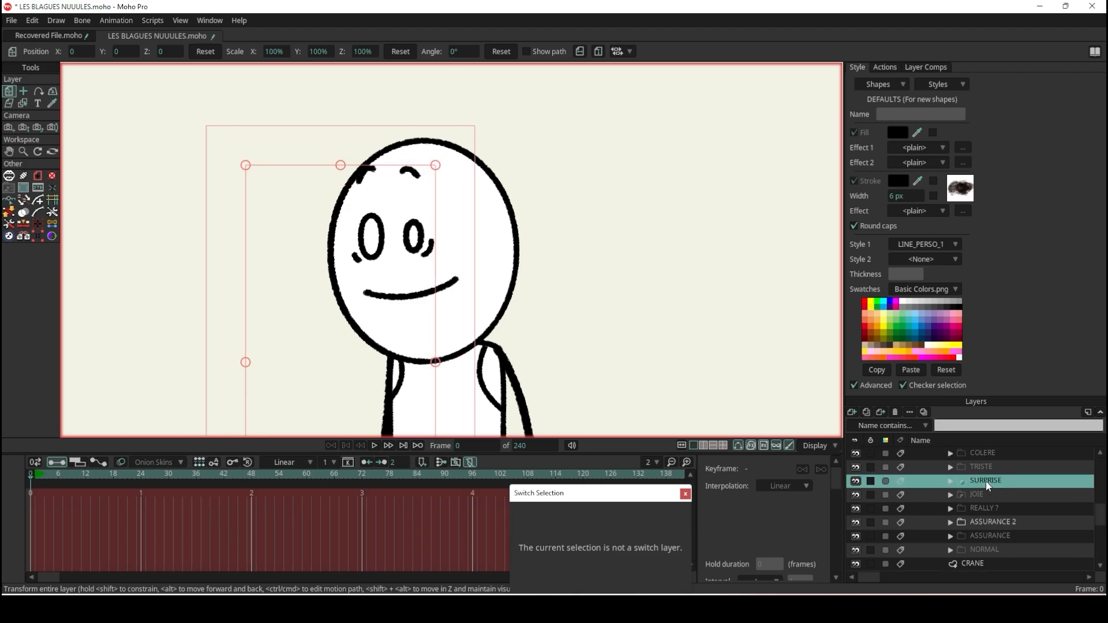
left_click(867, 412)
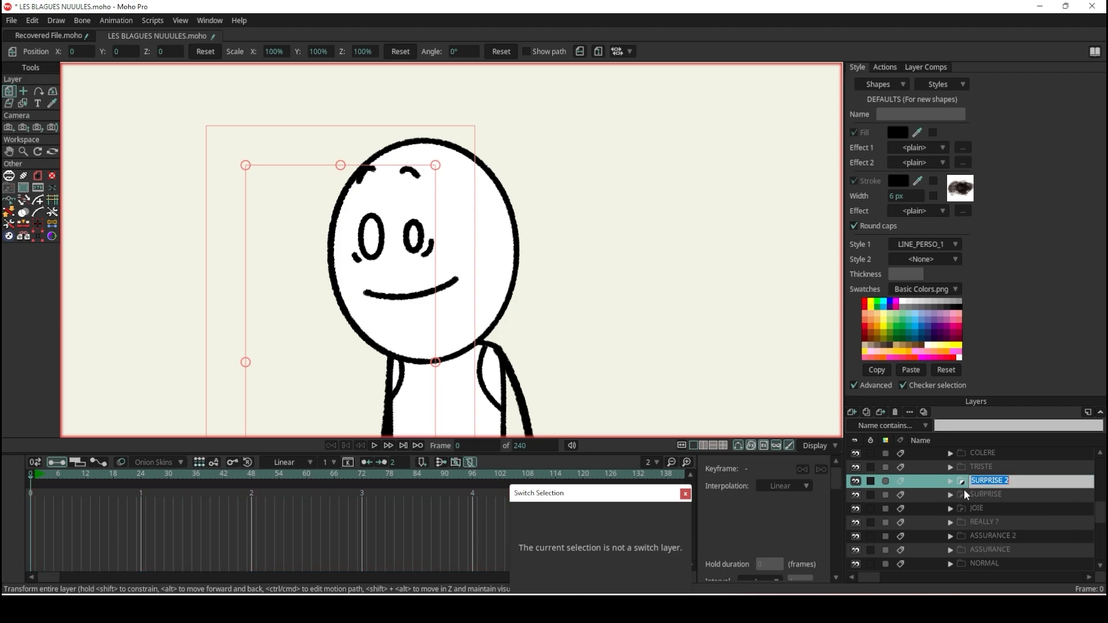
type("CUTE")
key("Return")
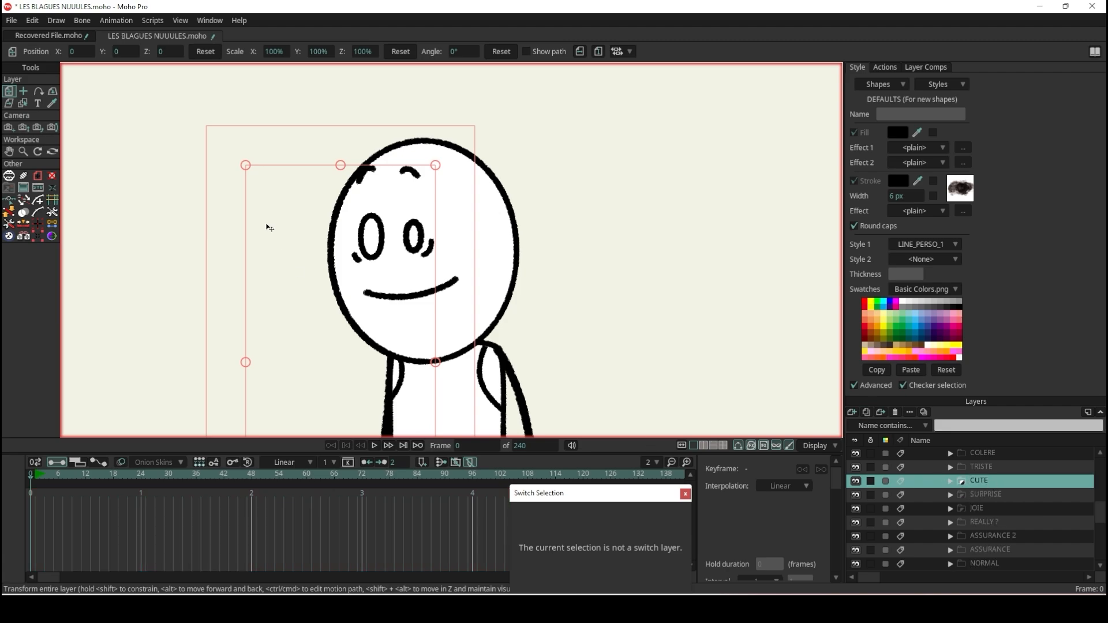
- Enlarge the left eye oval in the CUTE group's OEIL D layer and reposition it on the face
scroll(386, 238, "up", 3)
right_click(370, 235, "alt")
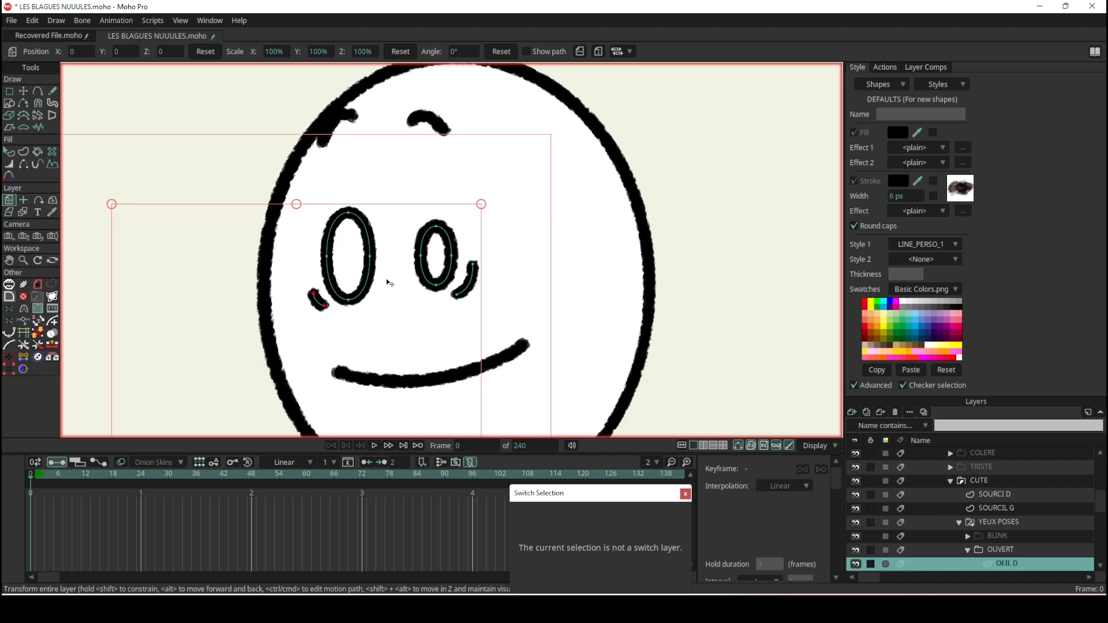
left_click(23, 91)
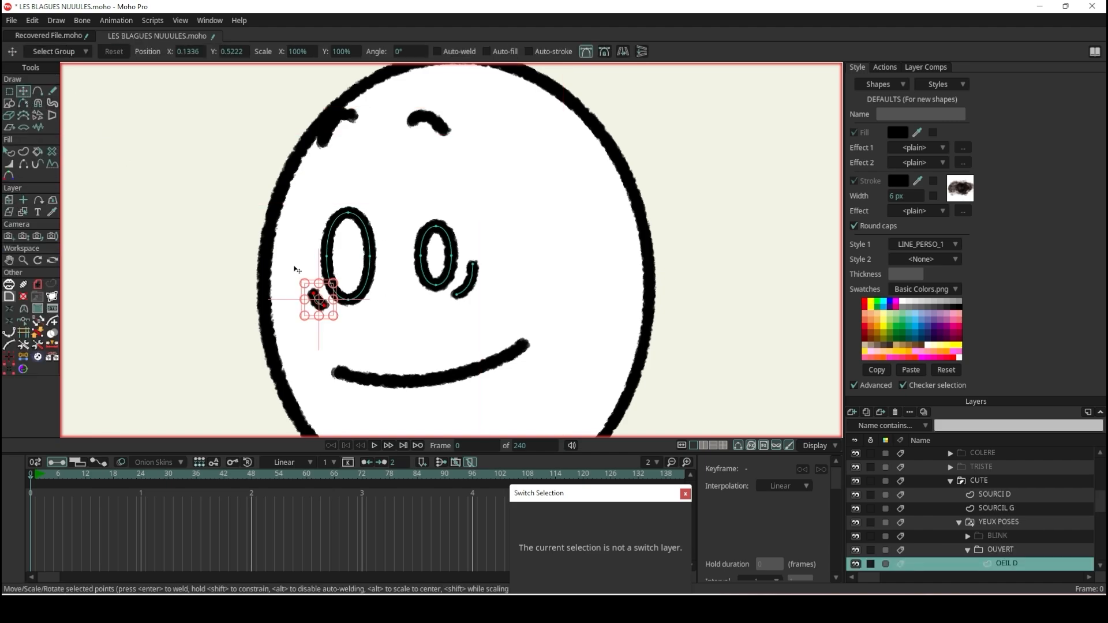
double_click(367, 237)
left_click_drag(373, 213, 397, 154)
left_click_drag(366, 239, 362, 267)
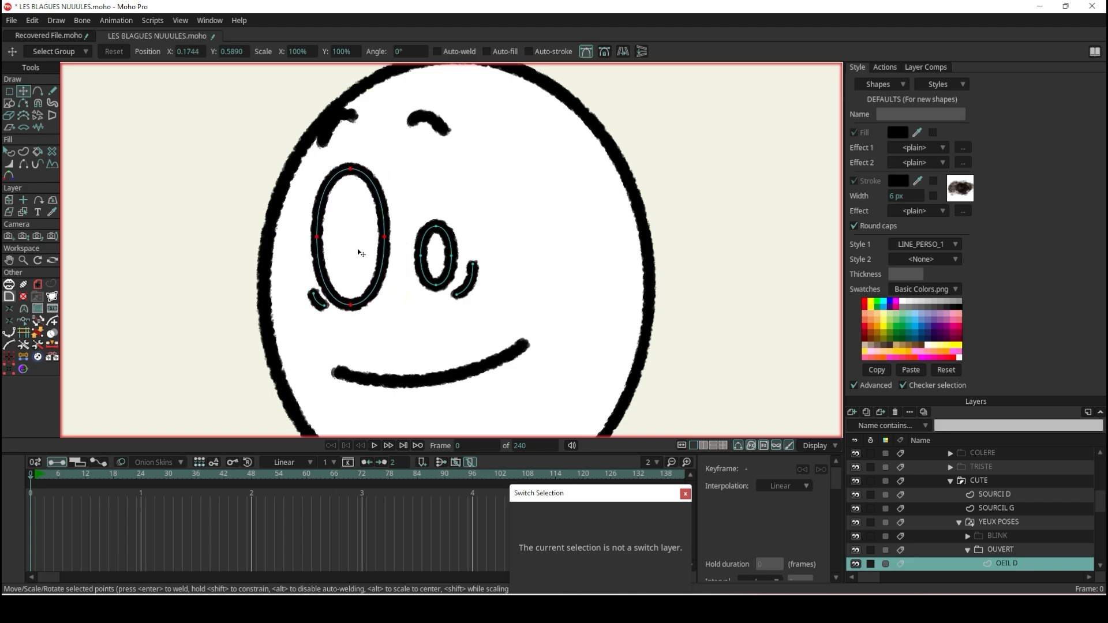
- Delete the small crease below the left eye in CUTE and enlarge the right eye oval
scroll(311, 300, "up", 3)
double_click(310, 302)
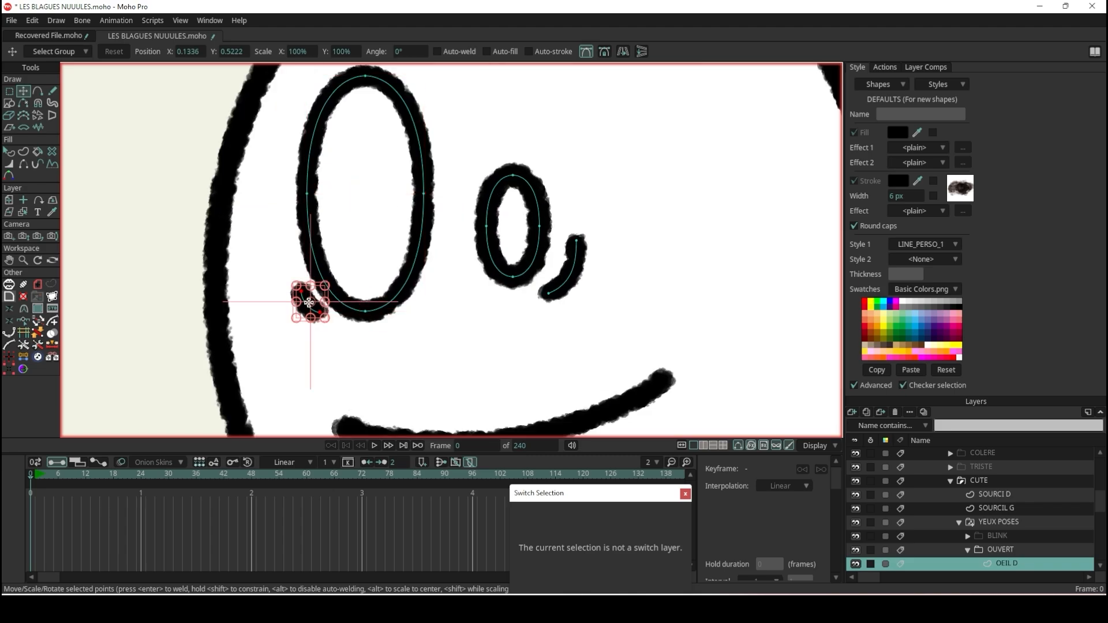
key("Delete")
scroll(502, 257, "up", 2)
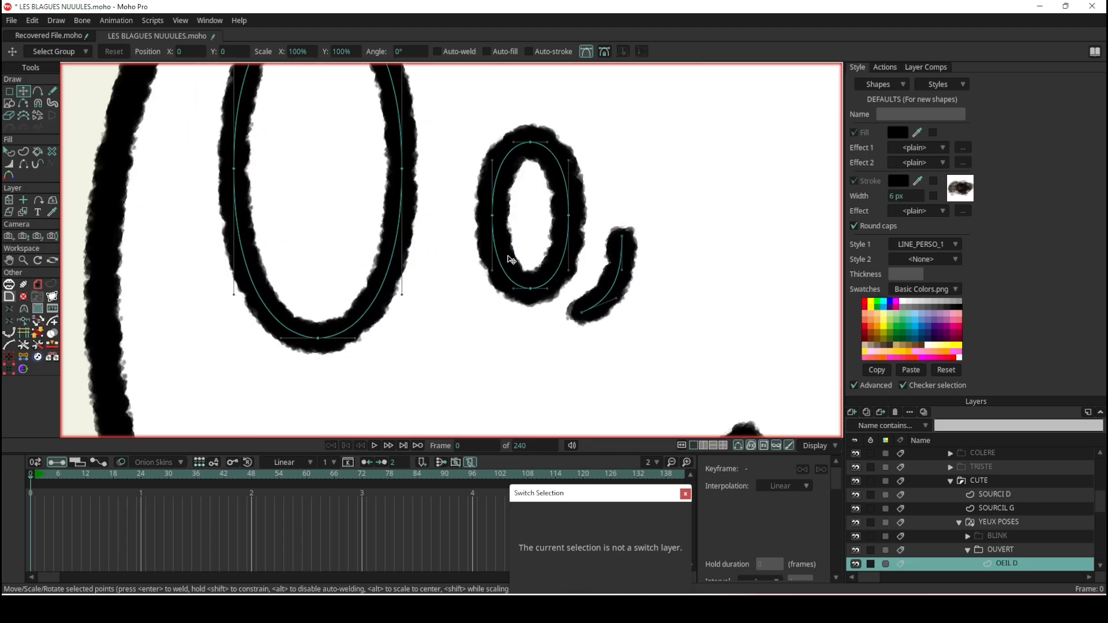
double_click(511, 260)
scroll(511, 260, "down", 3)
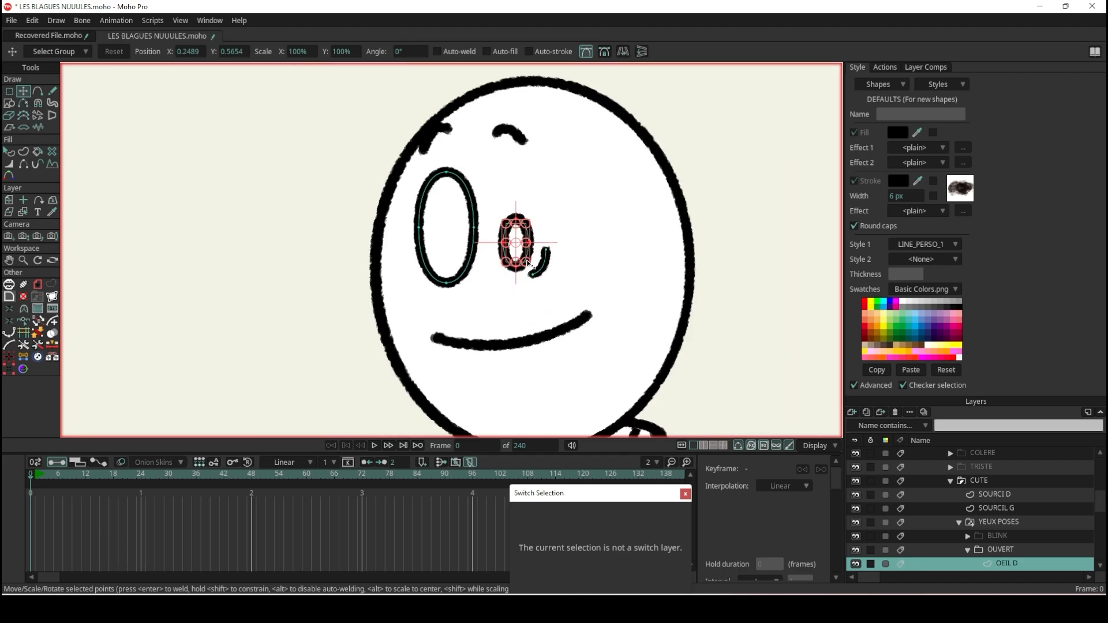
left_click_drag(528, 262, 549, 305)
- Fill both enlarged CUTE eye ovals with solid black
scroll(530, 260, "up", 3)
left_click(316, 219)
left_click(853, 132)
left_click(450, 219)
left_click(853, 132)
- Draw a small white oval highlight without stroke in the left eye's upper part and paste a copy in its lower part
left_click(10, 102)
left_click_drag(320, 166, 355, 220)
left_click(853, 180)
scroll(312, 187, "up", 3)
left_click_drag(370, 166, 362, 147)
key("ctrl+c")
key("ctrl+v")
left_click_drag(361, 168, 451, 285)
- Copy the left eye's two white highlights onto the right eye and preview the CUTE face
scroll(263, 214, "down", 2)
key("ctrl+c")
key("ctrl+v")
left_click_drag(477, 217, 600, 220)
key("q")
scroll(312, 218, "down", 4)
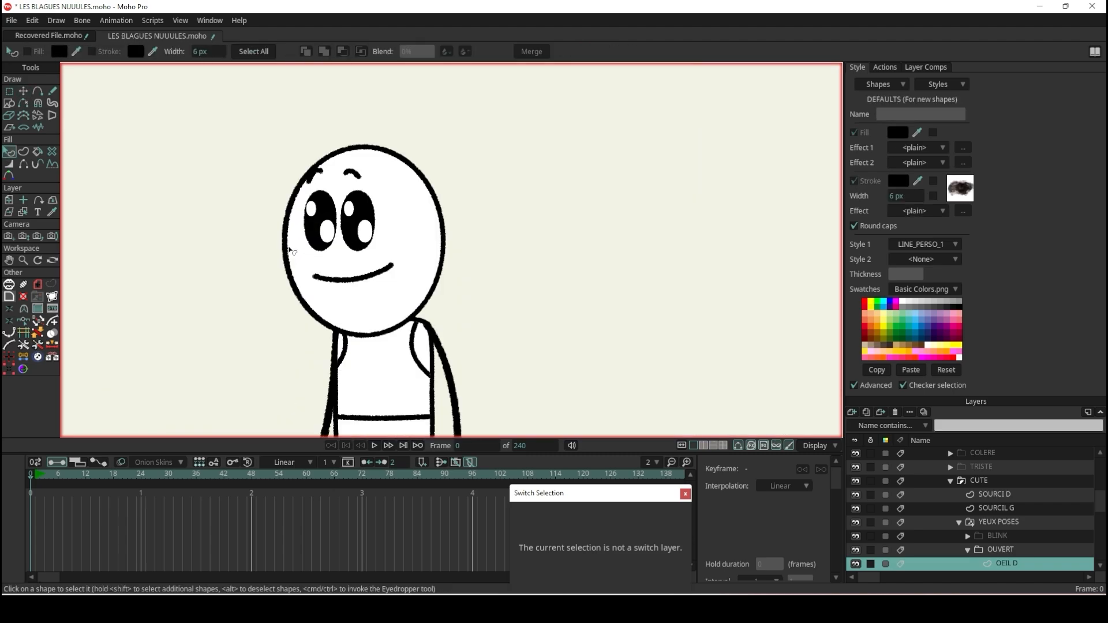
- Raise both CUTE eyebrows, SOURCI D and SOURCIL G, and shift them slightly outward above the enlarged eyes
scroll(319, 171, "up", 6)
key("t")
right_click(460, 177, "alt")
left_click_drag(460, 178, 473, 129)
right_click(302, 191, "alt")
left_click_drag(302, 190, 289, 136)
scroll(289, 110, "down", 8)
scroll(981, 488, "up", 2)
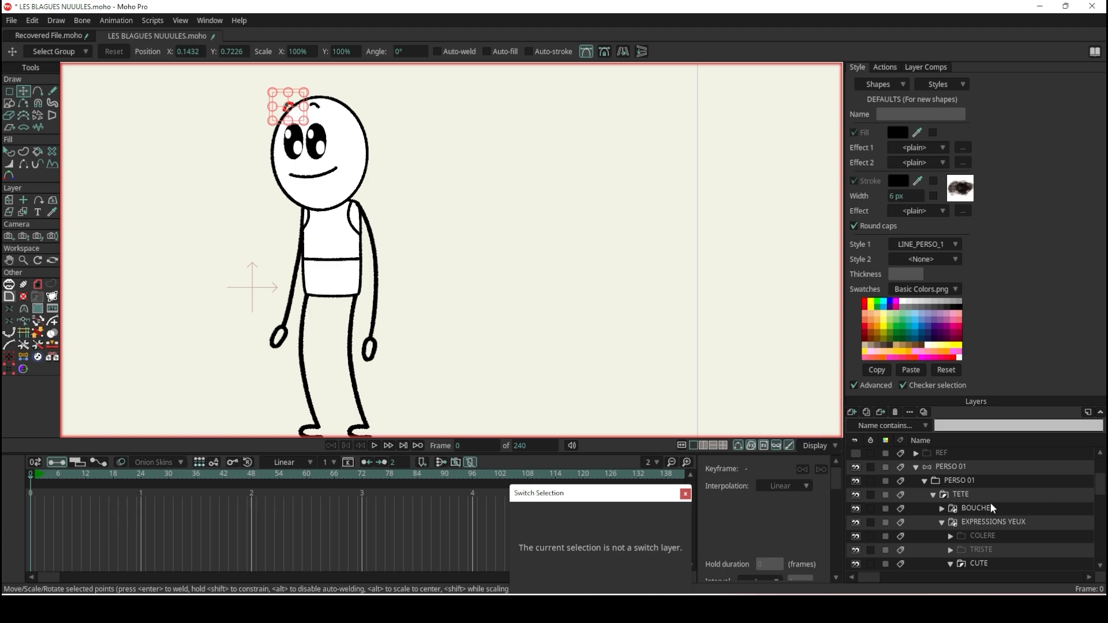
- Switch EXPRESSIONS YEUX to the NORMAL eyes and select the PERSO 01 bone layer with no bone selected
scroll(991, 503, "up", 2)
left_click(990, 496)
left_click(987, 549)
left_click_drag(584, 530, 544, 530)
left_click_drag(623, 372, 637, 454)
scroll(509, 242, "down", 7)
scroll(443, 249, "up", 4)
left_click(991, 494)
scroll(448, 233, "up", 1)
scroll(448, 233, "up", 2)
left_click(173, 210)
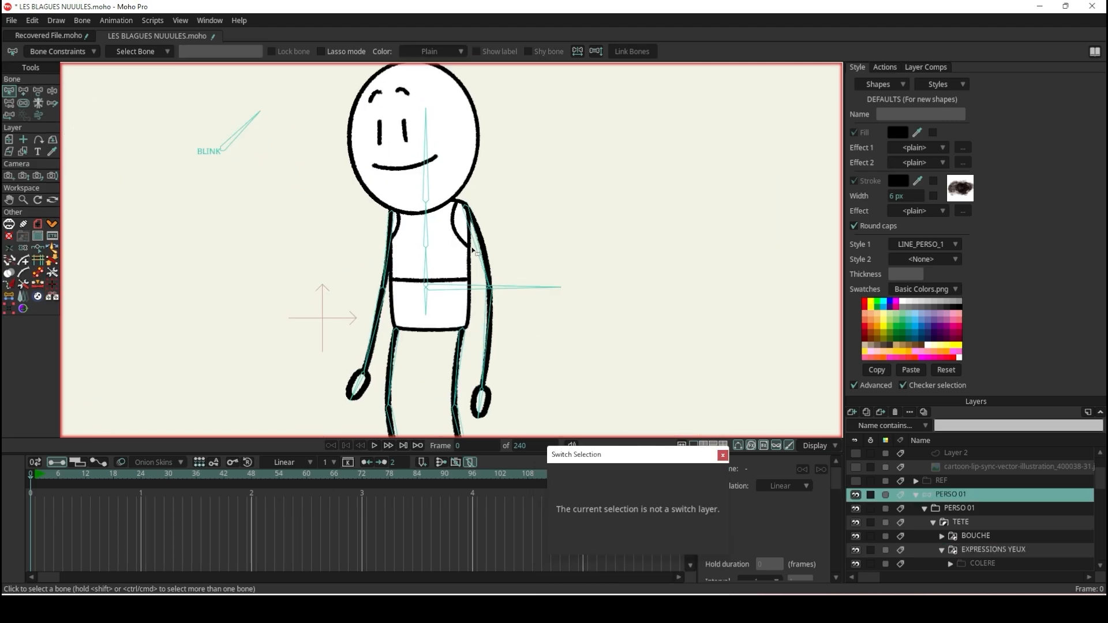
scroll(473, 250, "down", 2)
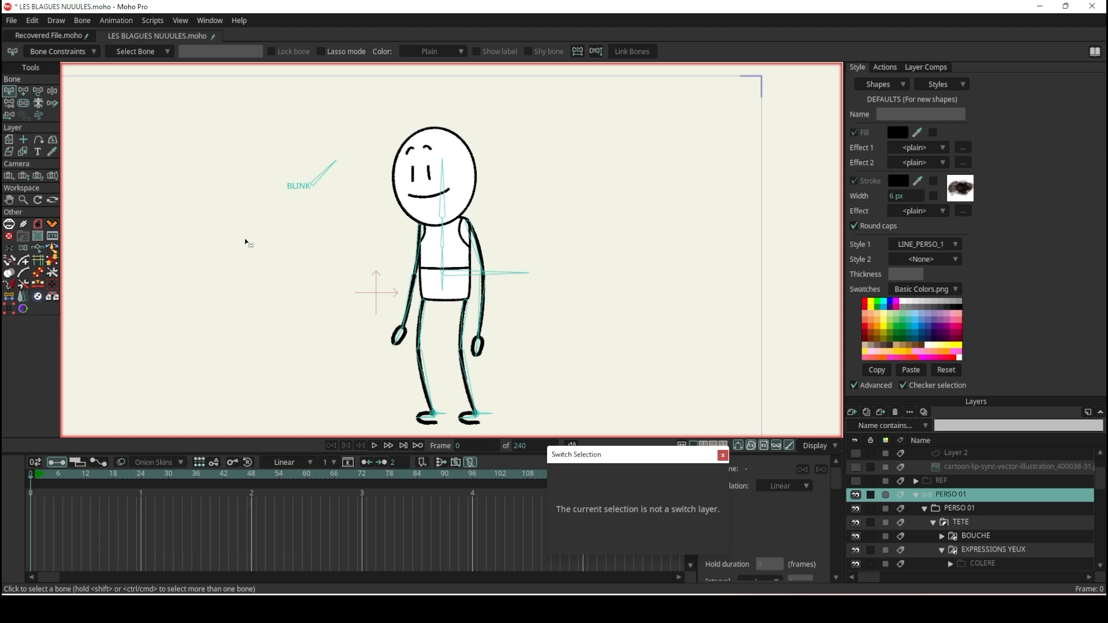
- Add a short vertical bone below the BLINK bone, name it LIPSYNCH and show its label
scroll(964, 514, "up", 2)
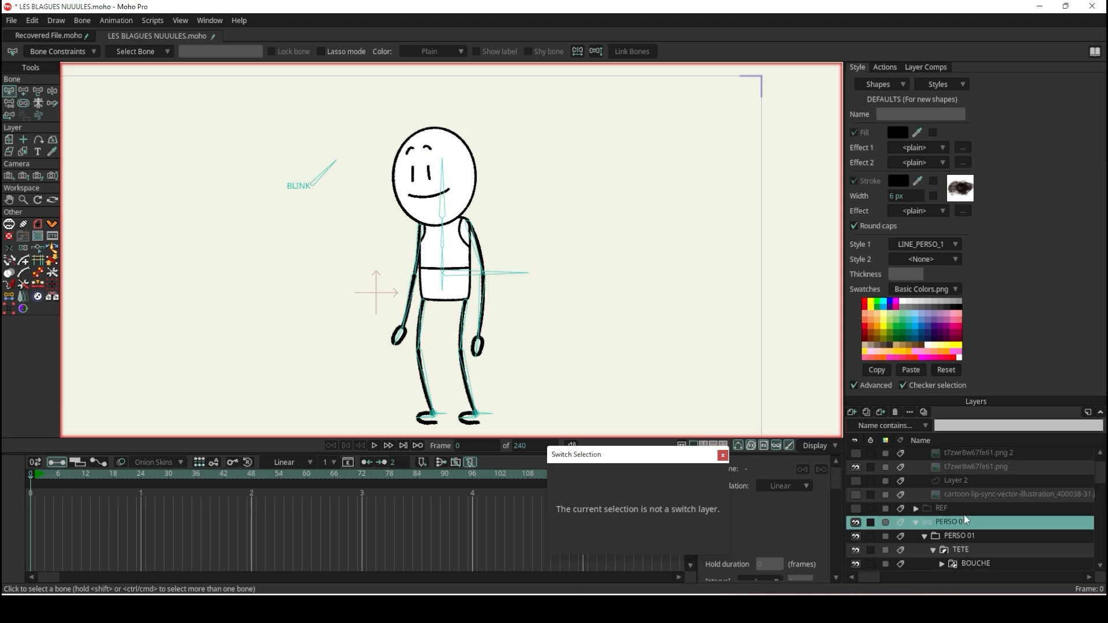
left_click(24, 92)
scroll(456, 199, "up", 3)
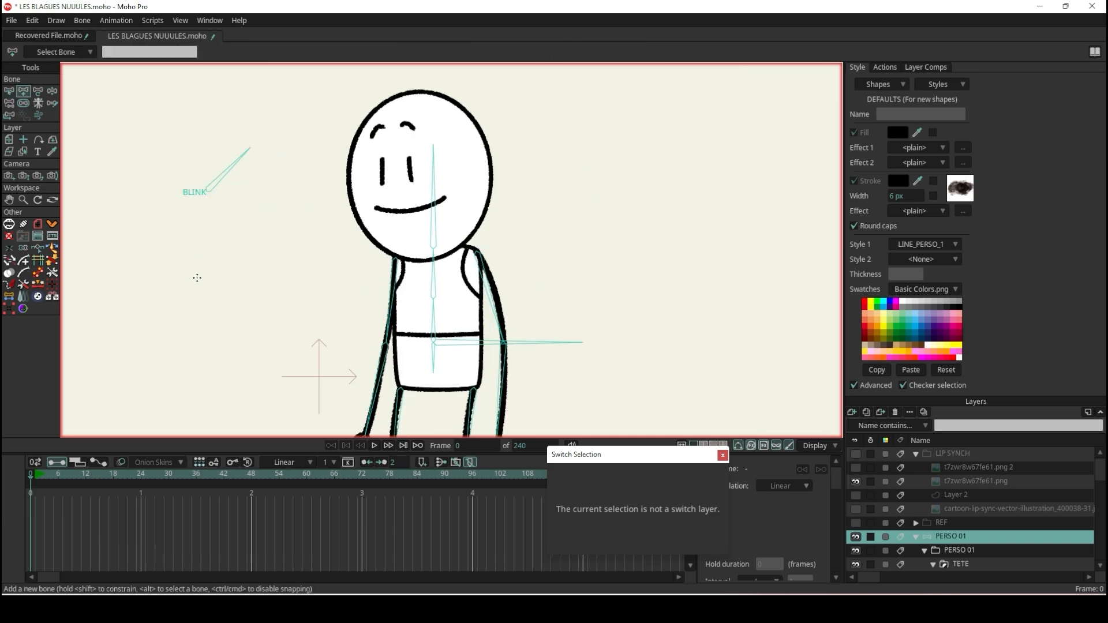
left_click_drag(203, 281, 202, 238)
key("s")
left_click(9, 91)
left_click(230, 51)
type("LIP")
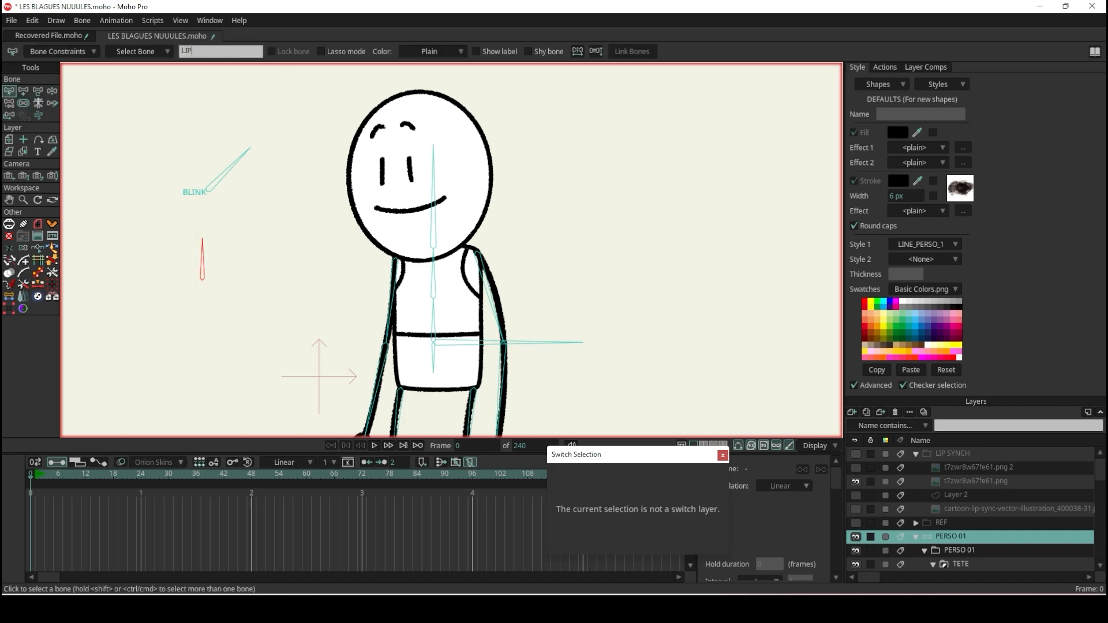
key("Return")
left_click(500, 52)
- Create a smart bone action for the LIPSYNCH bone
left_click(883, 68)
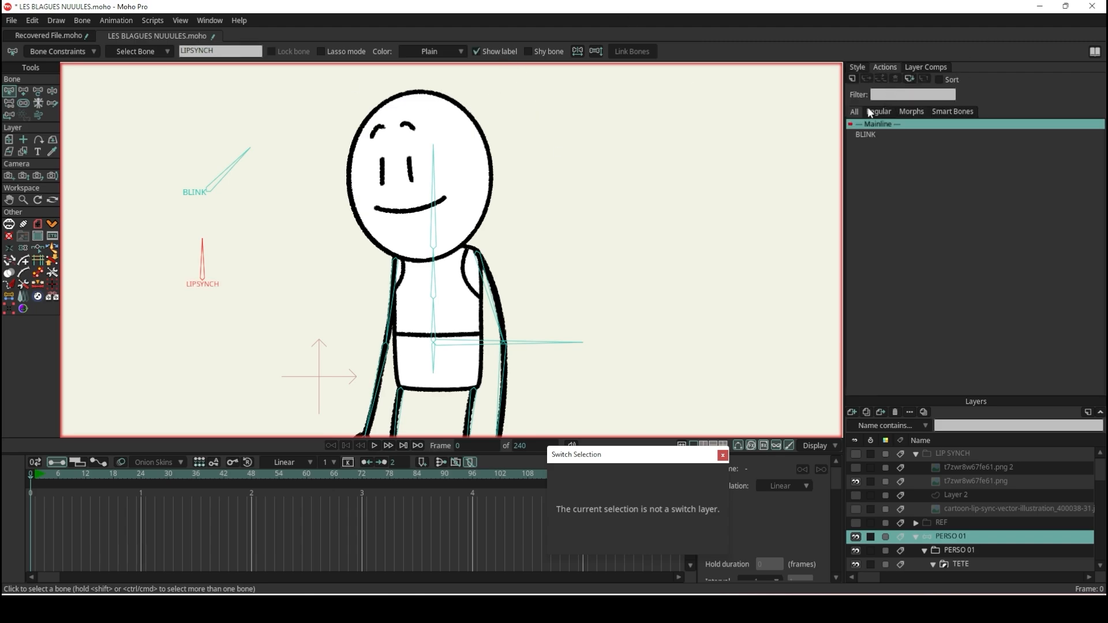
left_click(853, 79)
left_click(561, 338)
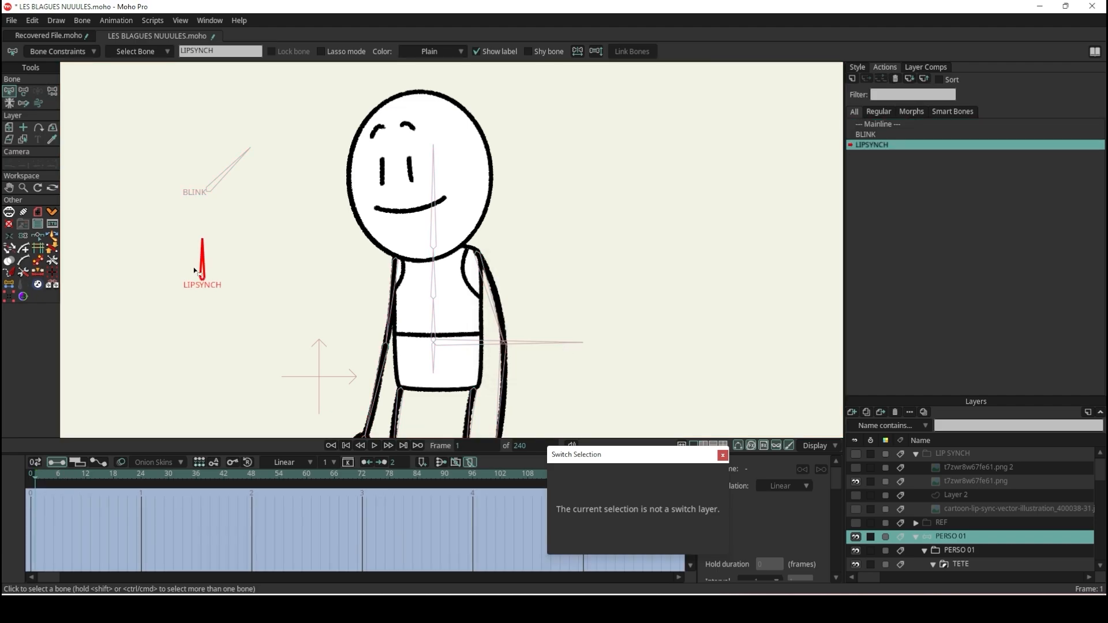
- Rotate the LIPSYNCH bone to 45° at frame 6 of its action
scroll(196, 271, "up", 5)
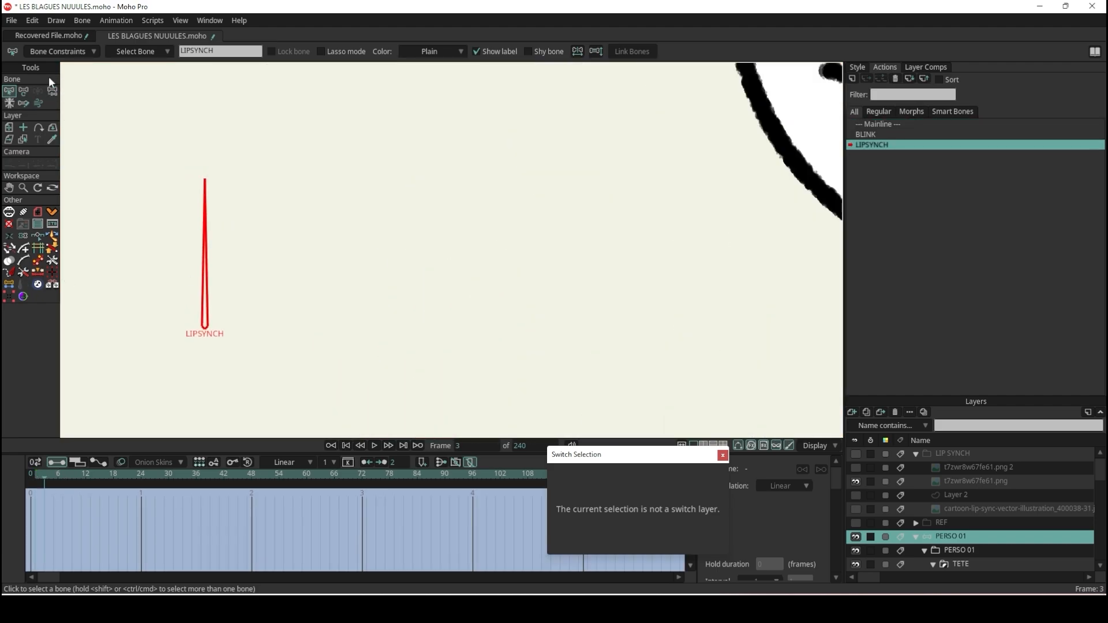
left_click(23, 92)
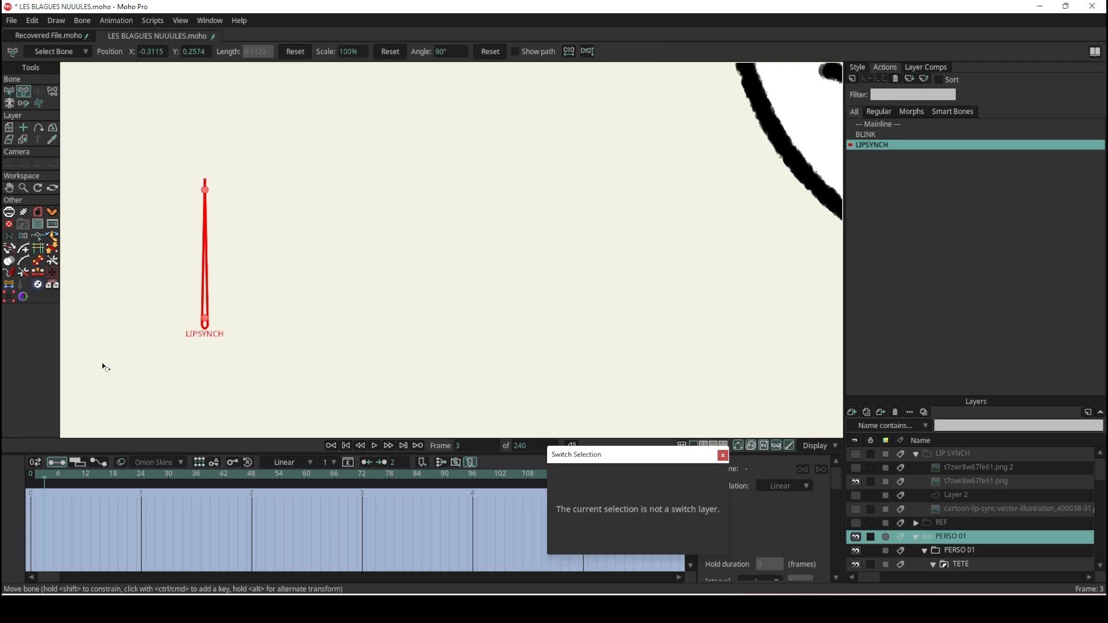
left_click(61, 475)
left_click_drag(215, 216, 279, 217)
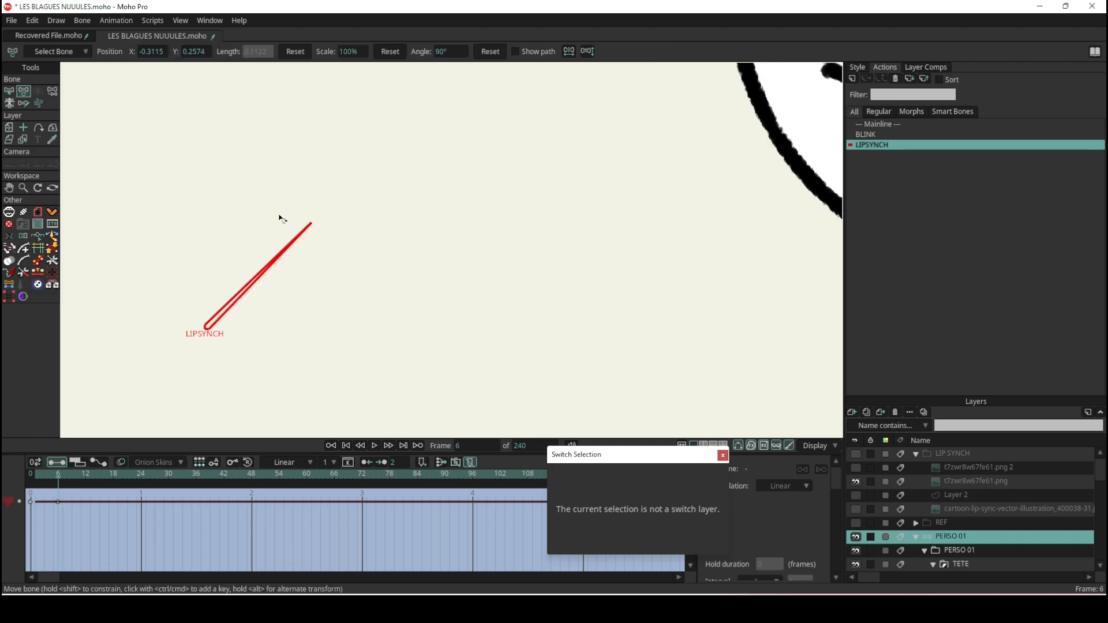
- Set the BOUCHE switch layer to NEUTRE at frame 6 of the LIPSYNCH action
scroll(280, 220, "down", 4)
scroll(319, 226, "up", 1)
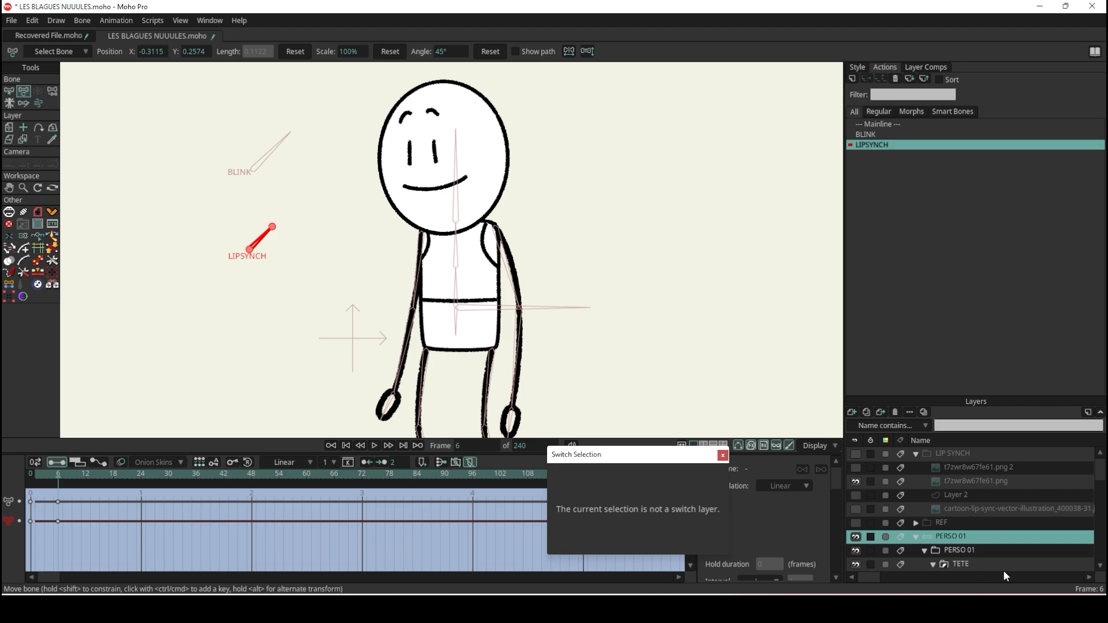
scroll(1003, 556, "down", 3)
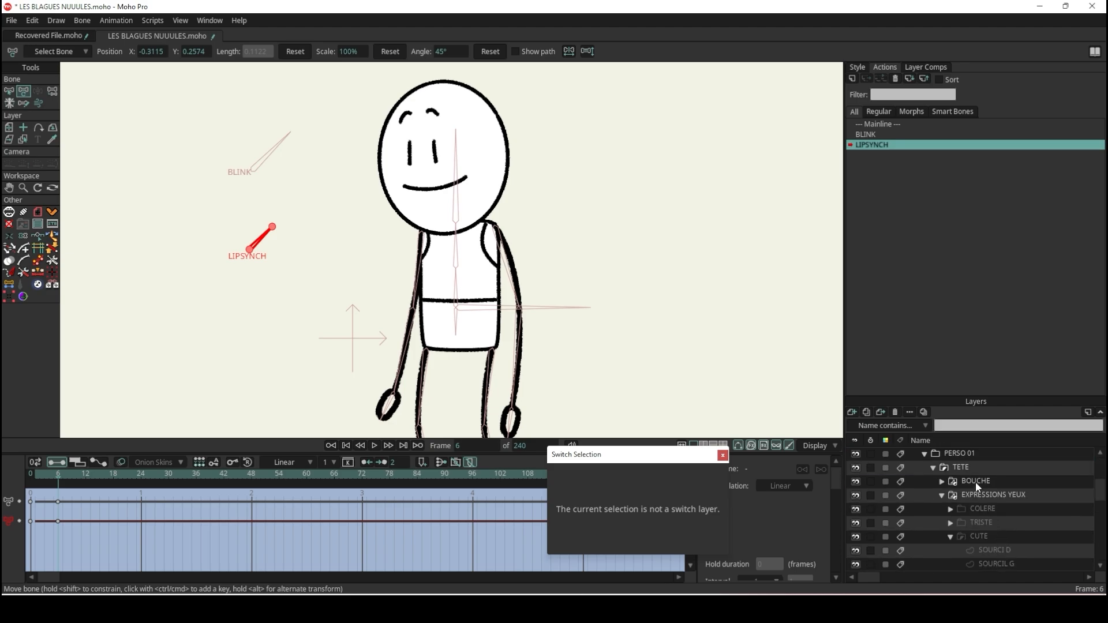
left_click(976, 482)
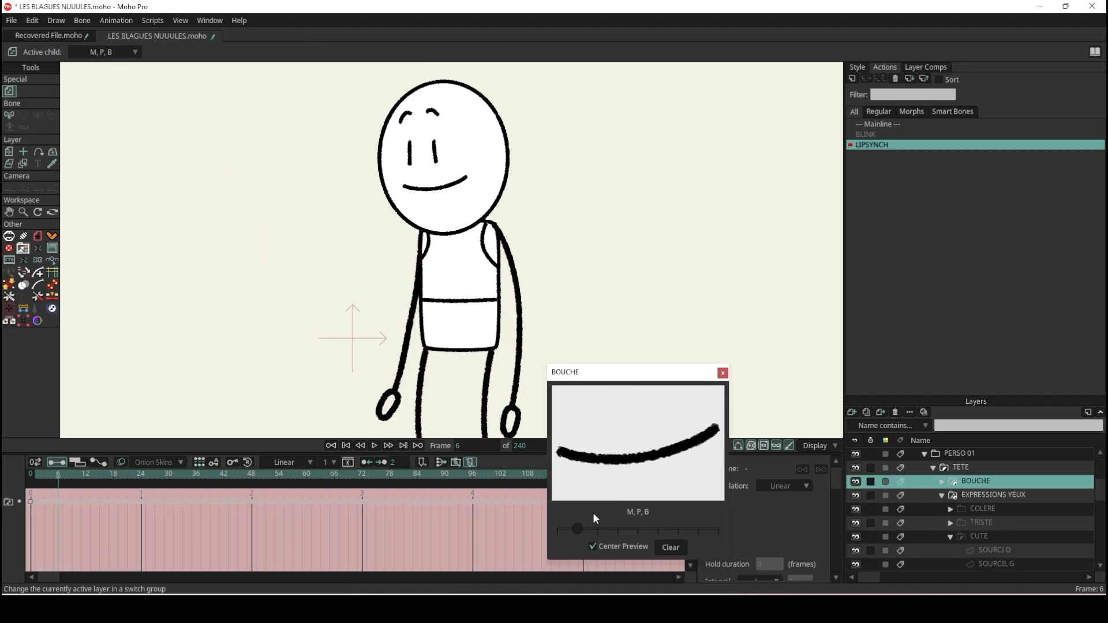
left_click_drag(579, 530, 561, 529)
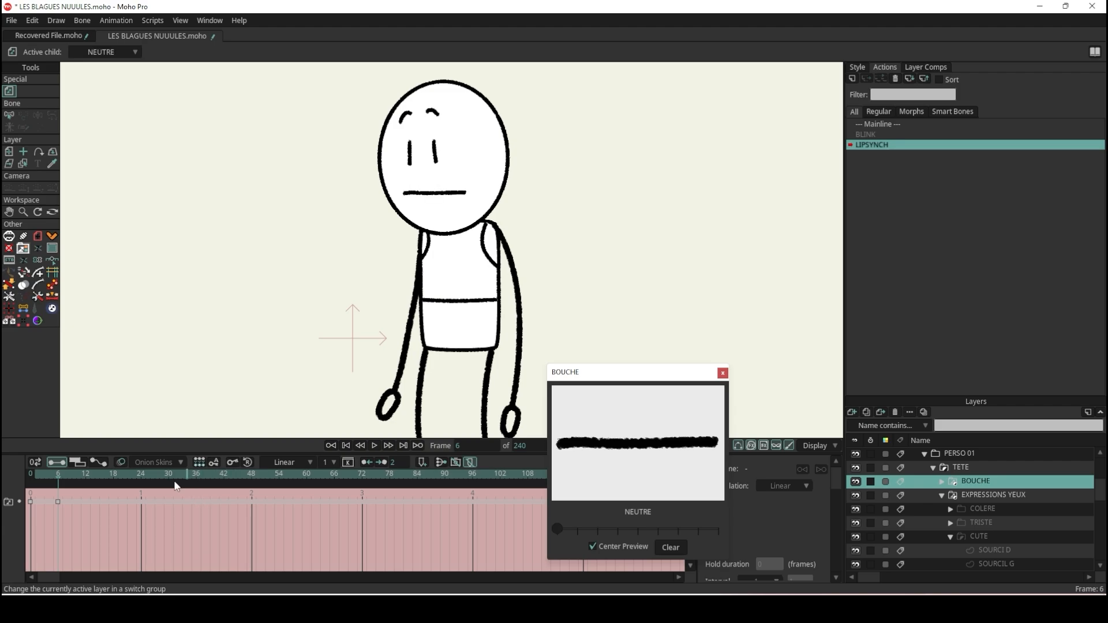
- Key the BOUCHE switch to F,V at frame 12 and to A, I at frame 18
left_click(87, 476)
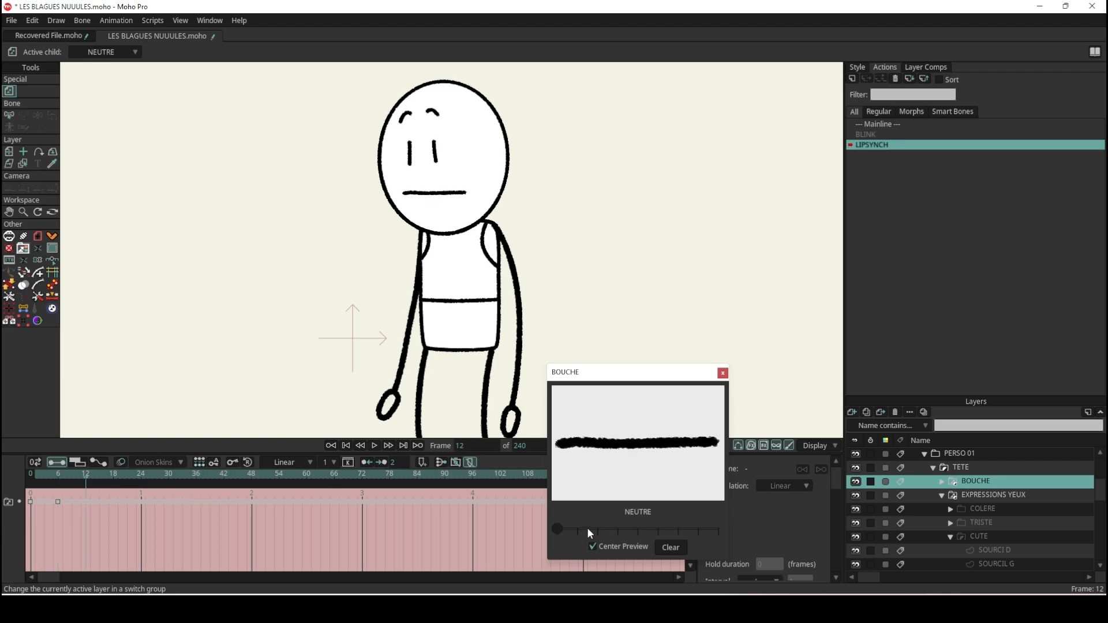
left_click_drag(587, 528, 596, 525)
left_click(114, 476)
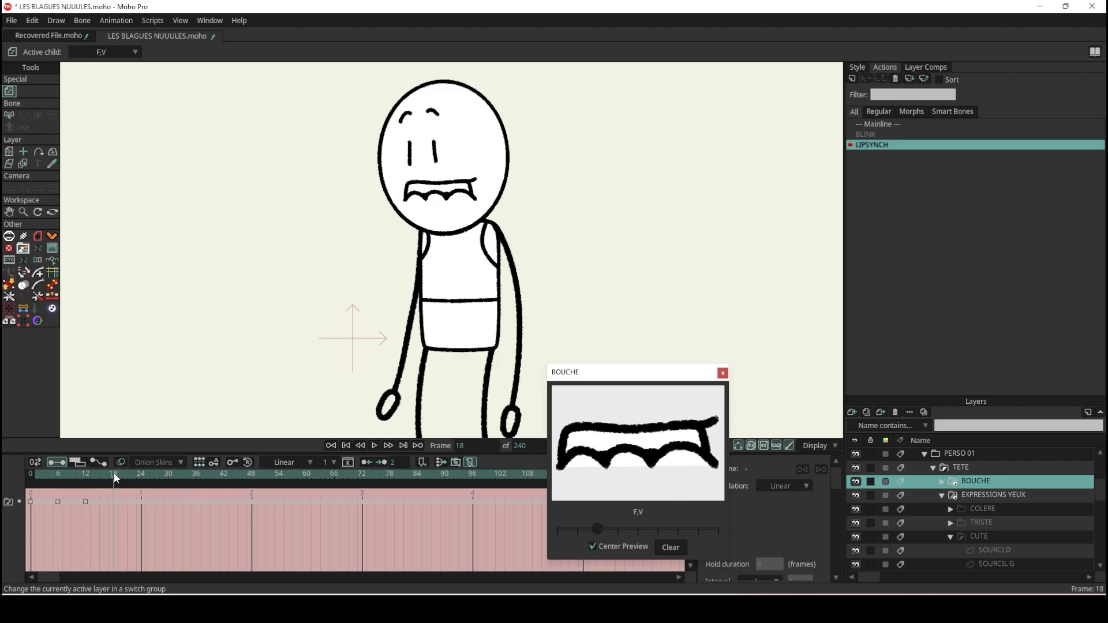
left_click(618, 526)
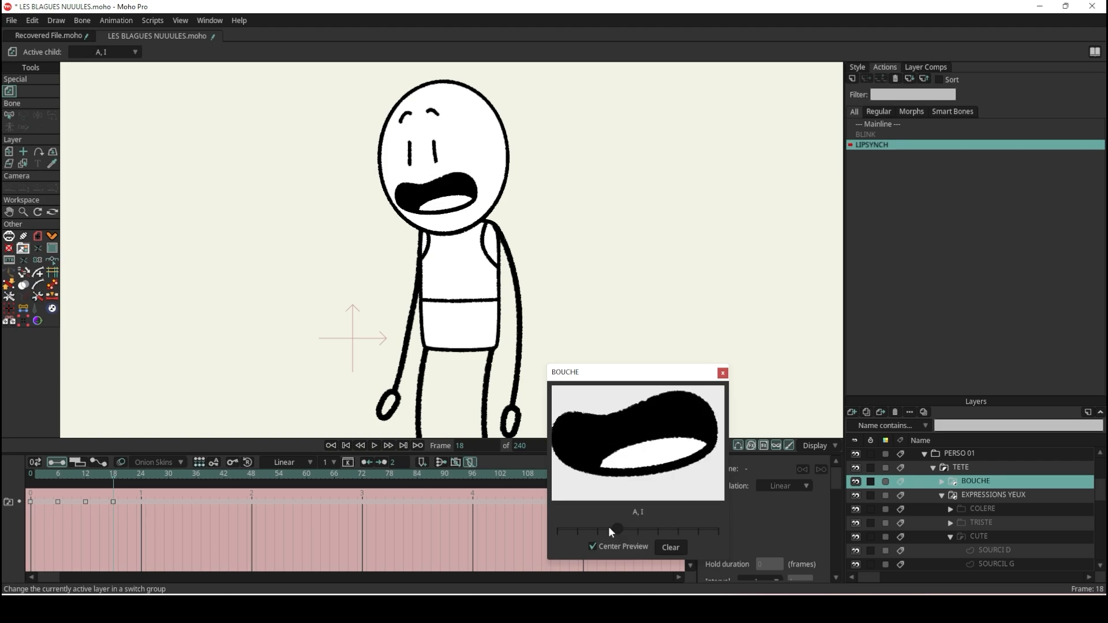
- Key the BOUCHE switch to C,S,N,K,Z,J,CH at frame 24 and to EE (I EN FRANCAIS) at frame 30
left_click(142, 481)
left_click(638, 529)
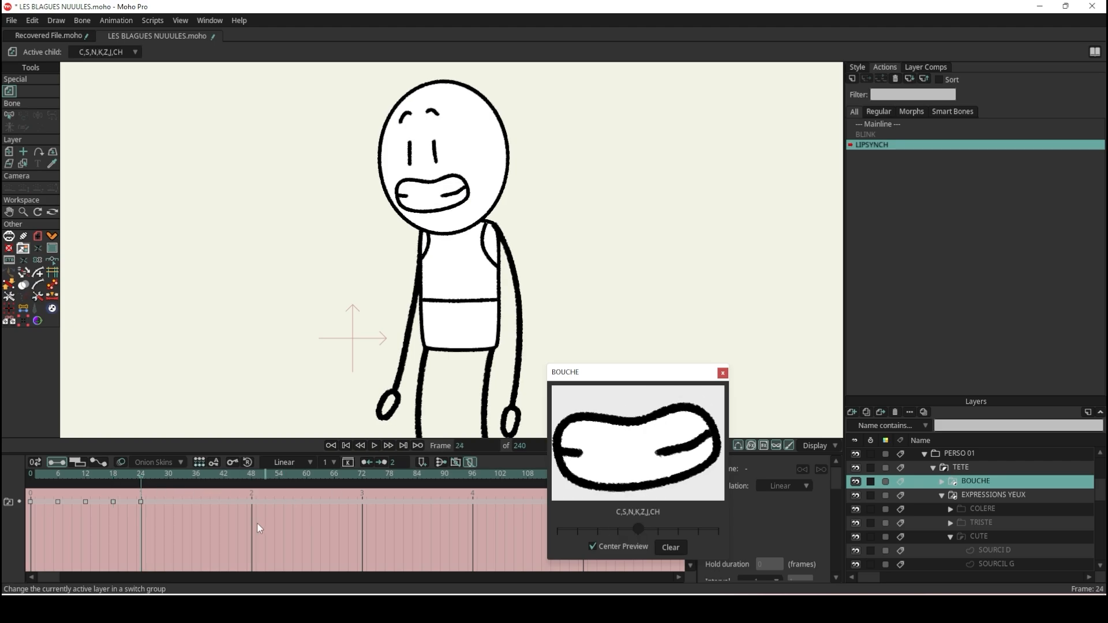
left_click(168, 481)
left_click(659, 528)
- Key the BOUCHE switch to the shape following EE at frame 36, OH at frame 42 and OU, R, W, O, Q at frame 48
left_click(196, 476)
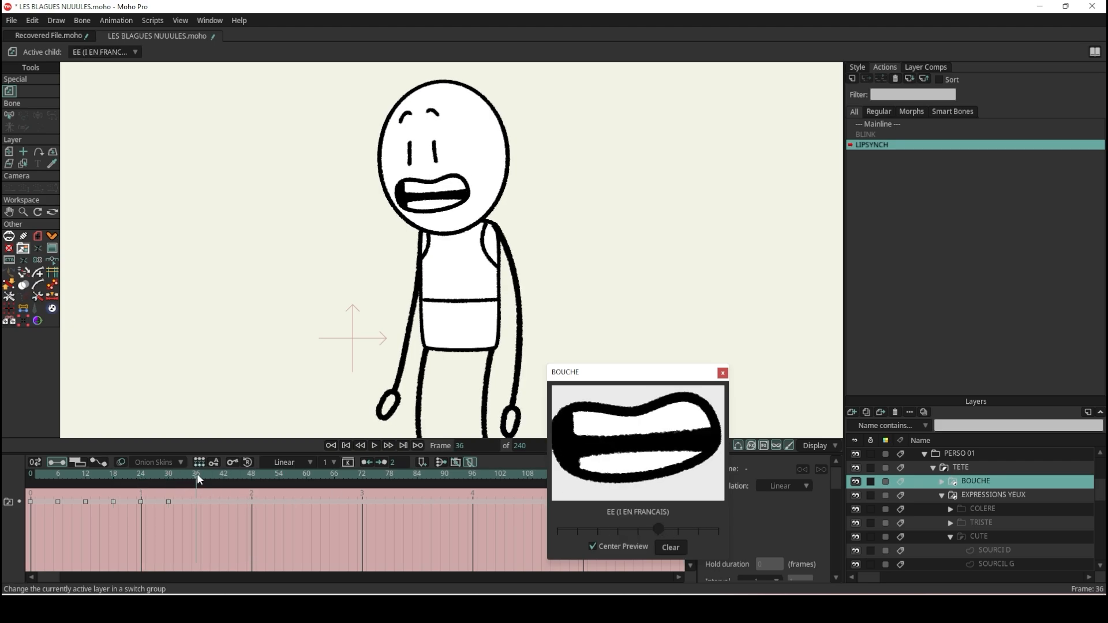
left_click(680, 530)
left_click(225, 477)
left_click(700, 530)
left_click(251, 476)
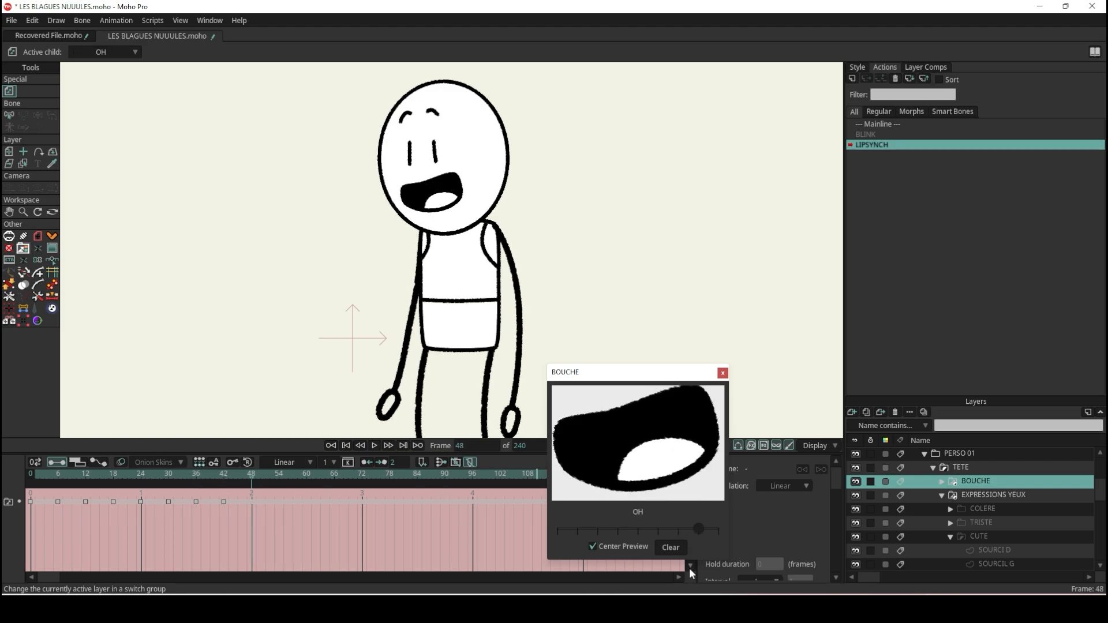
left_click(719, 528)
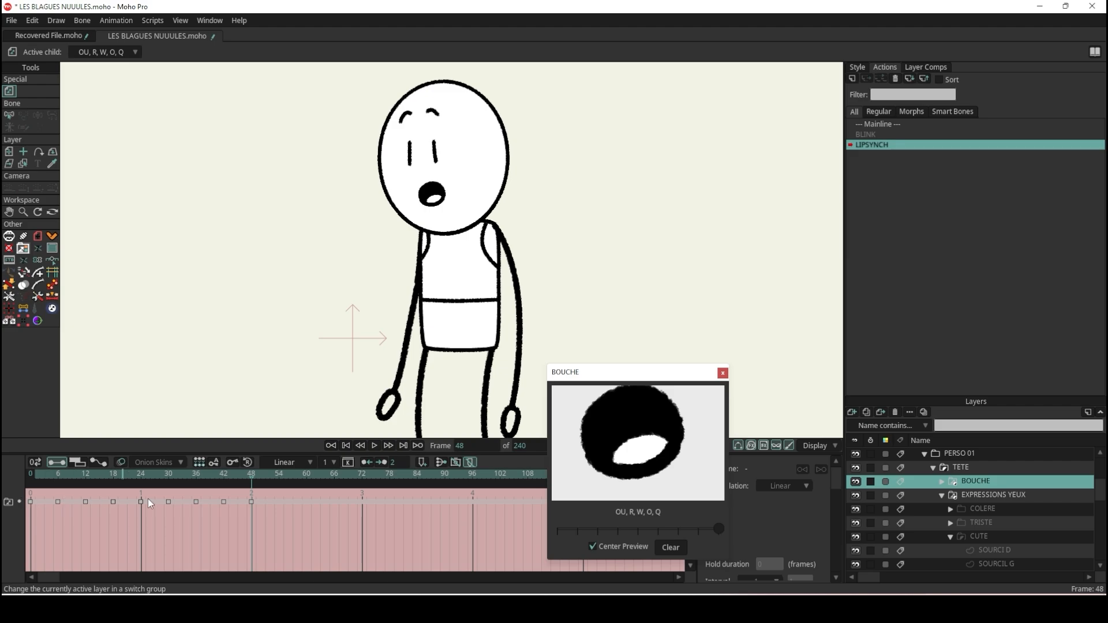
- Select the PERSO 01 bone layer and rotate the LIPSYNCH bone to 0° at frame 12 of its action
scroll(1005, 495, "up", 3)
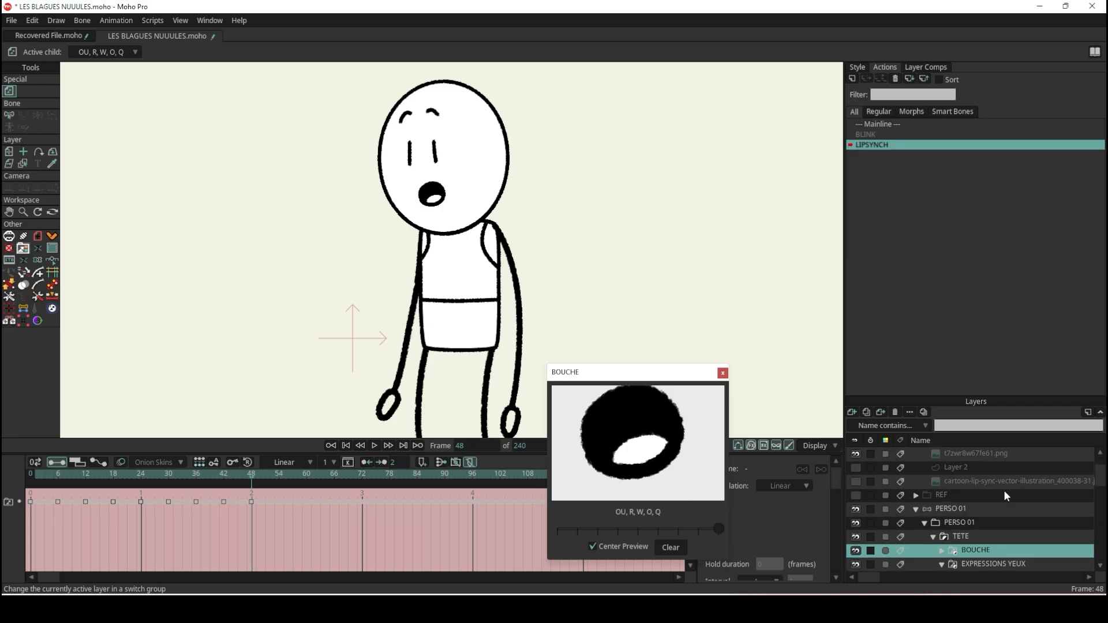
left_click(944, 508)
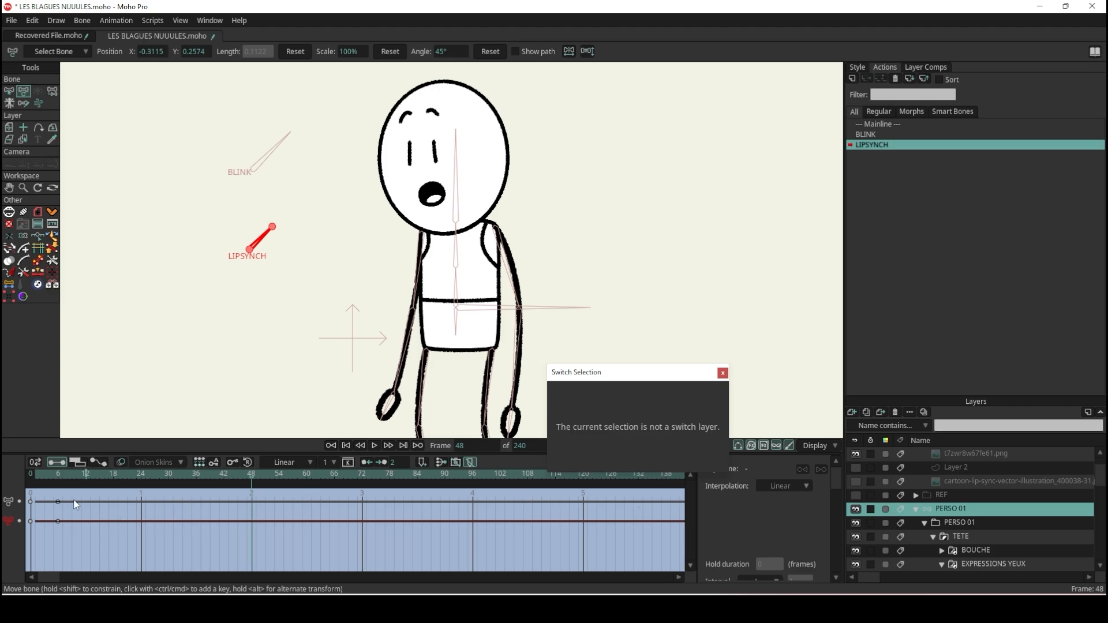
left_click_drag(85, 473, 57, 477)
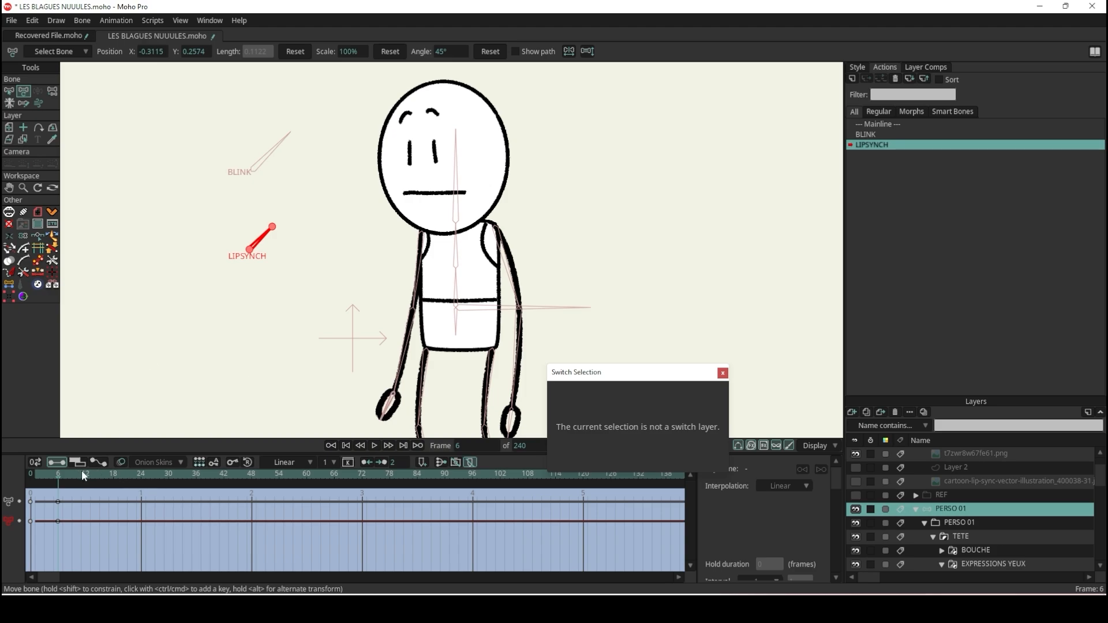
left_click(85, 473)
left_click_drag(304, 239, 297, 257)
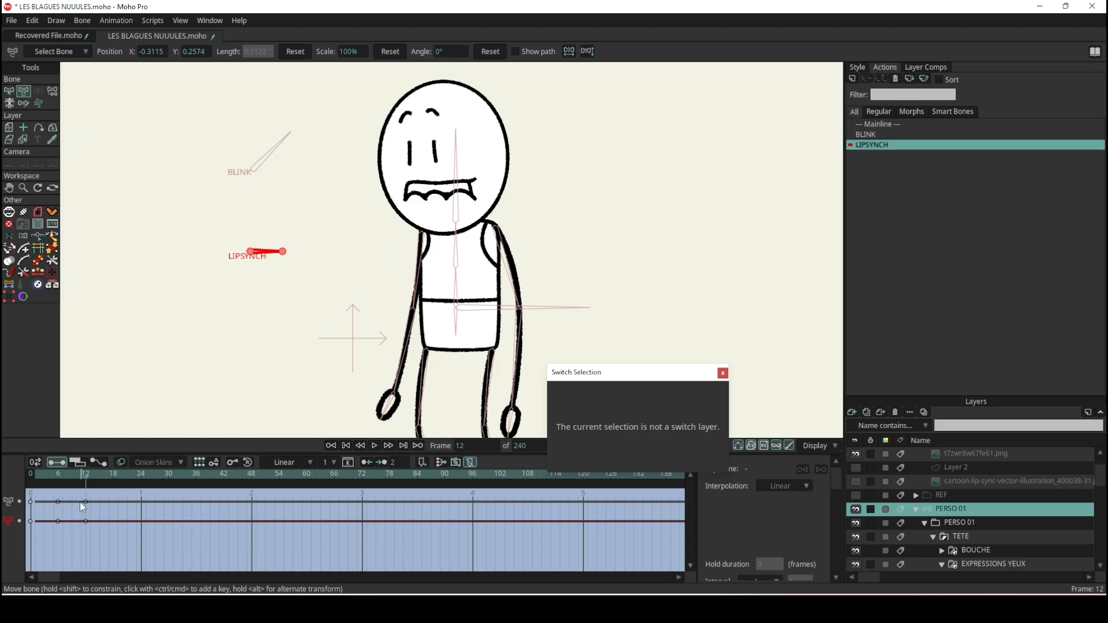
- Delete the LIPSYNCH bone's keys at frames 6 and 12, and re-key it with smaller clockwise rotations at frames 6, 12 and 18
left_click_drag(97, 498, 55, 515)
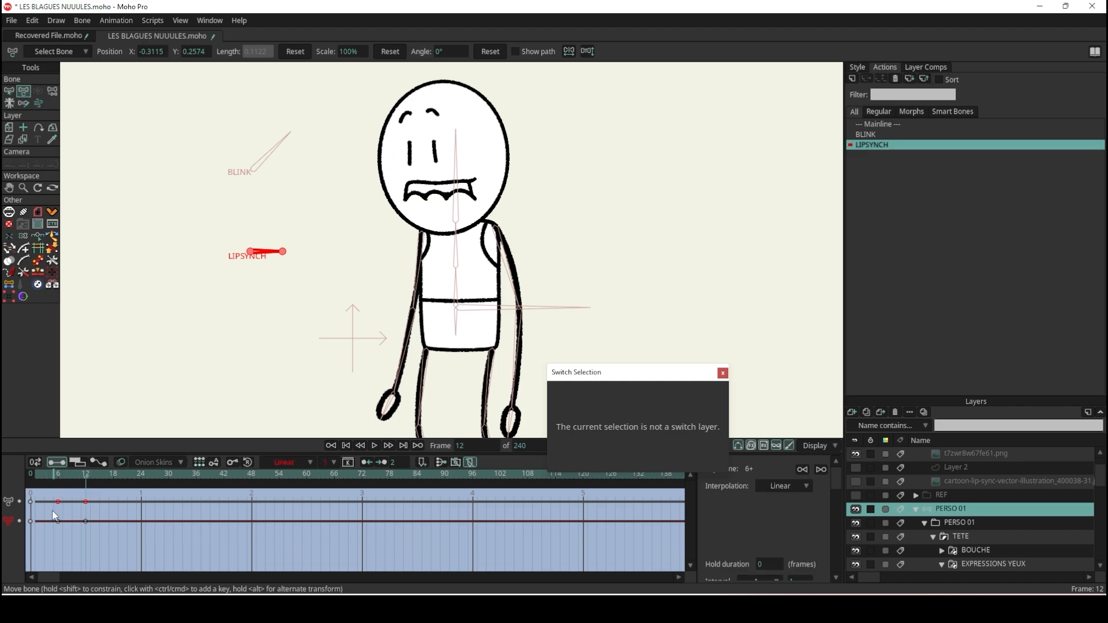
key("Delete")
left_click(57, 476)
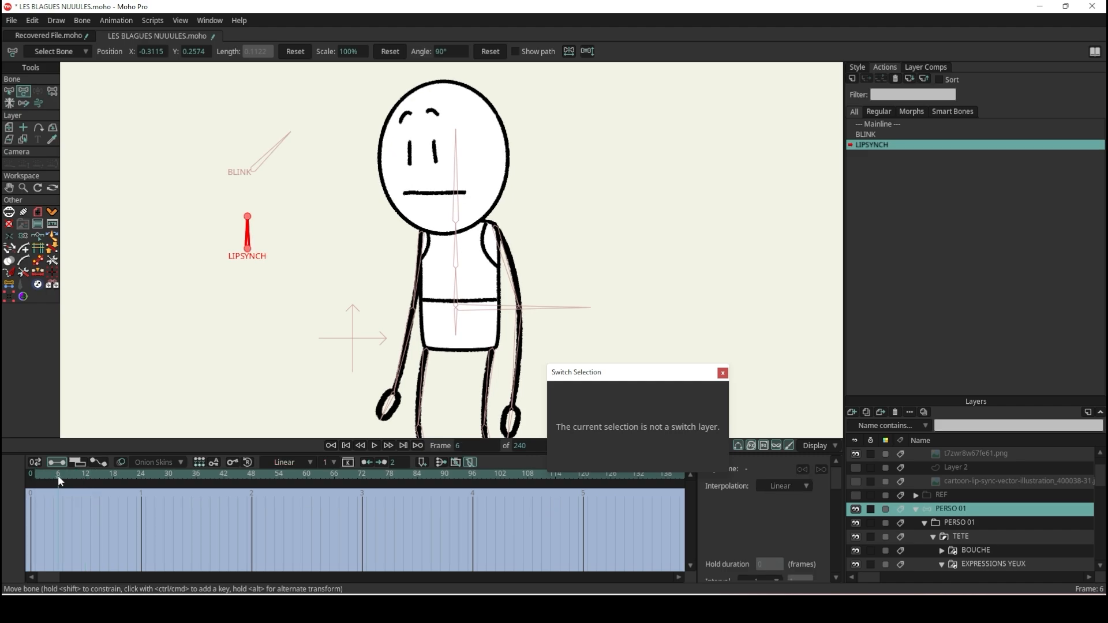
left_click_drag(268, 222, 305, 245)
left_click(85, 474)
left_click(113, 474)
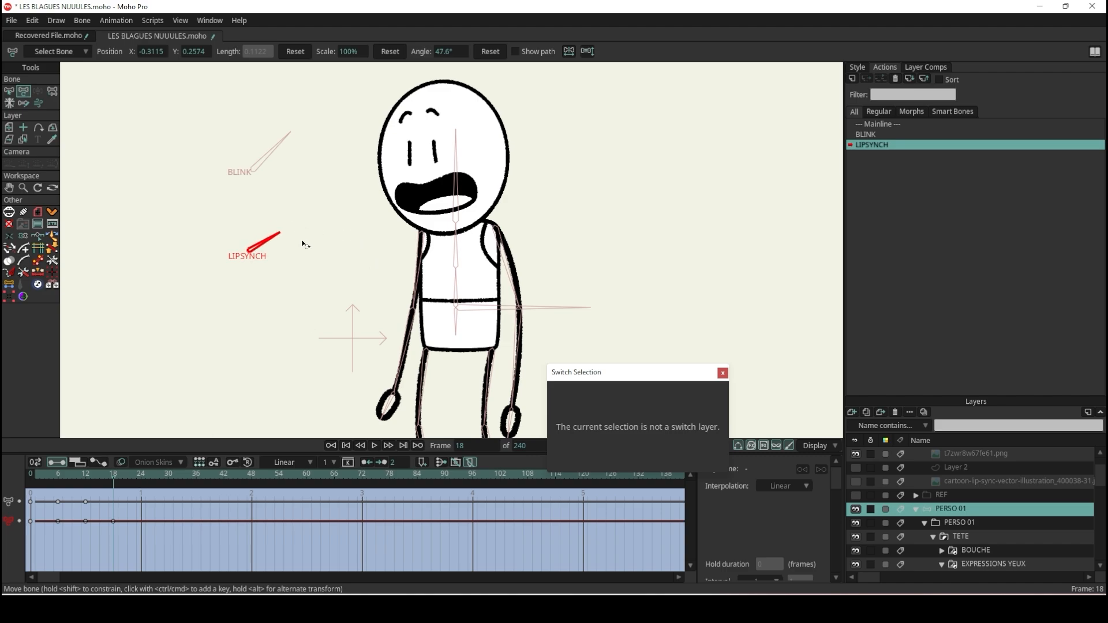
- Key further clockwise rotations of the LIPSYNCH bone at frames 24, 30, 36, 42 and 48, until it points downward
left_click(142, 475)
left_click_drag(292, 254, 257, 291)
left_click(169, 474)
left_click(196, 474)
left_click(224, 474)
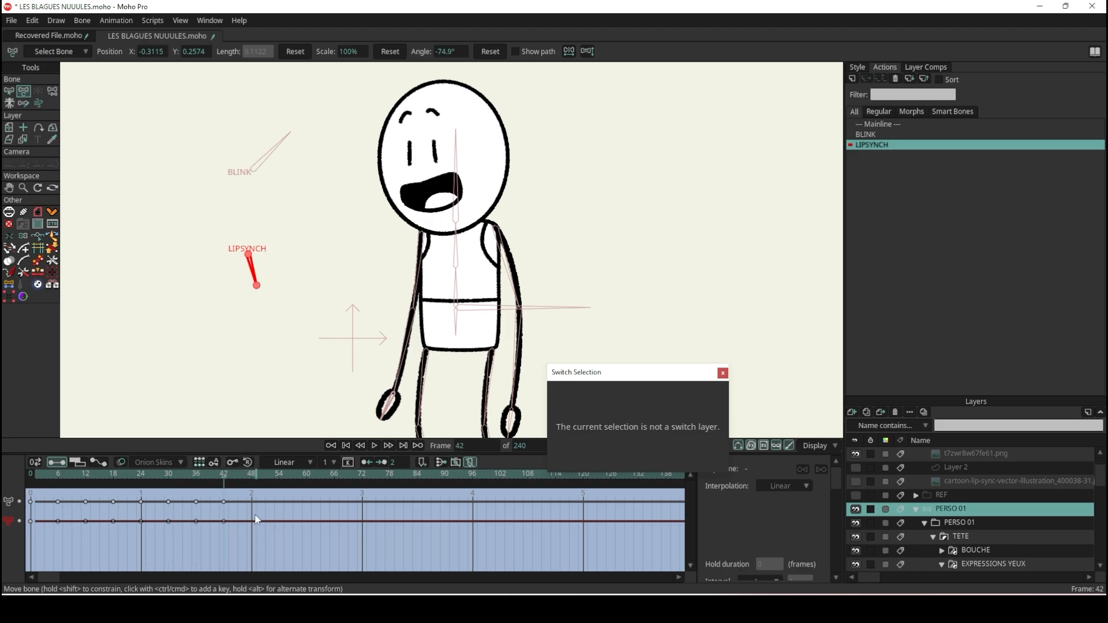
left_click(251, 474)
left_click_drag(351, 309, 241, 309)
- Scrub through the LIPSYNCH action, return to the Mainline and test the LIPSYNCH and BLINK bones with Manipulate Bones
left_click_drag(71, 474, 203, 525)
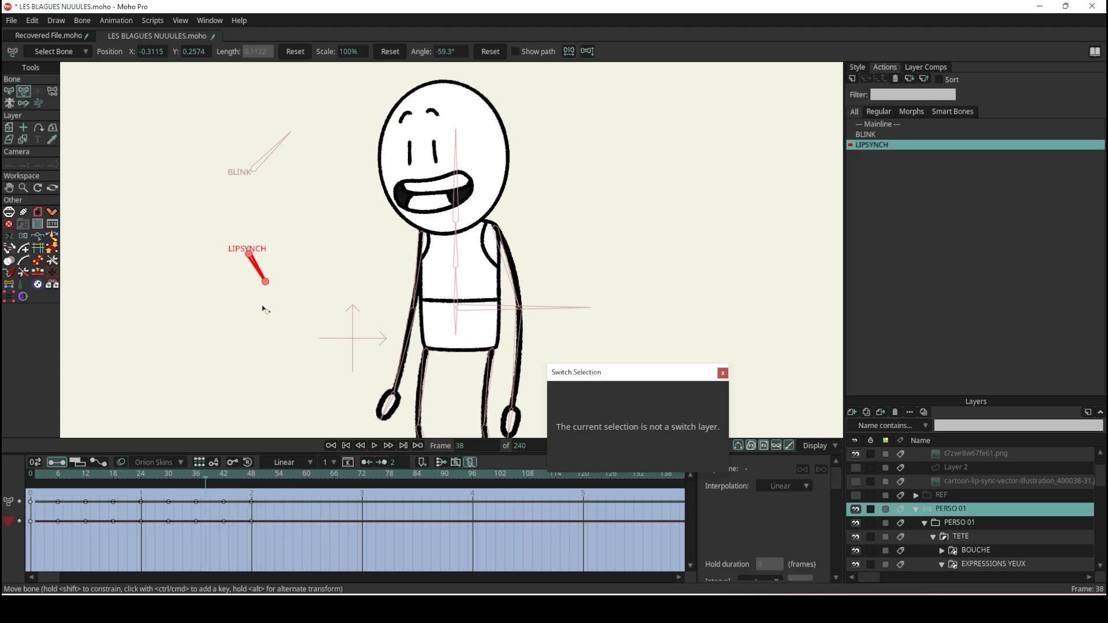
left_click_drag(206, 476, 44, 474)
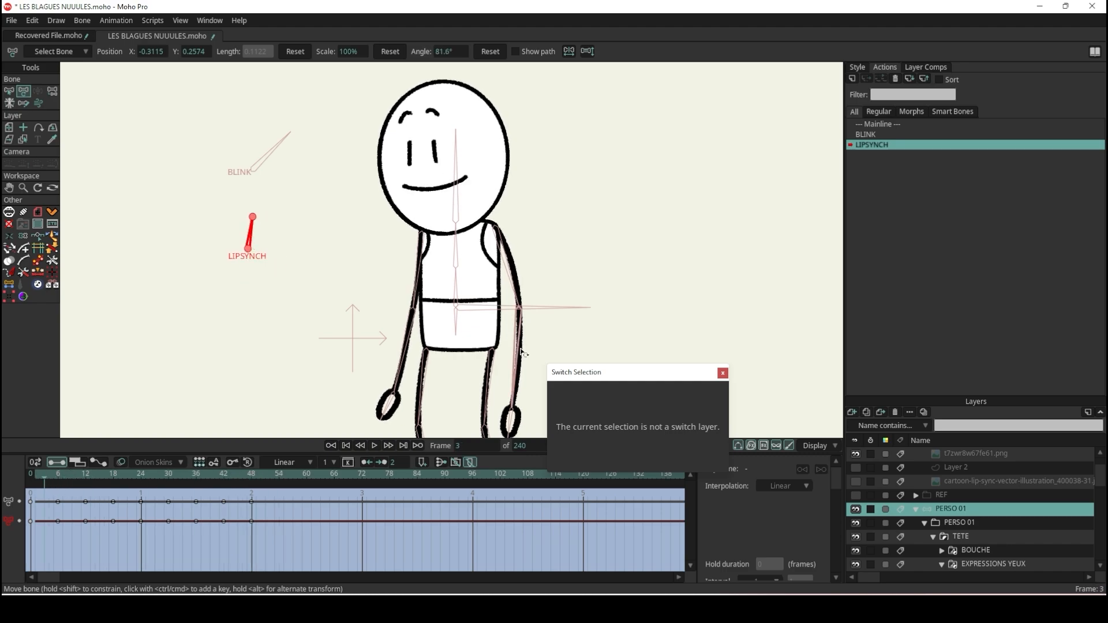
left_click(896, 125)
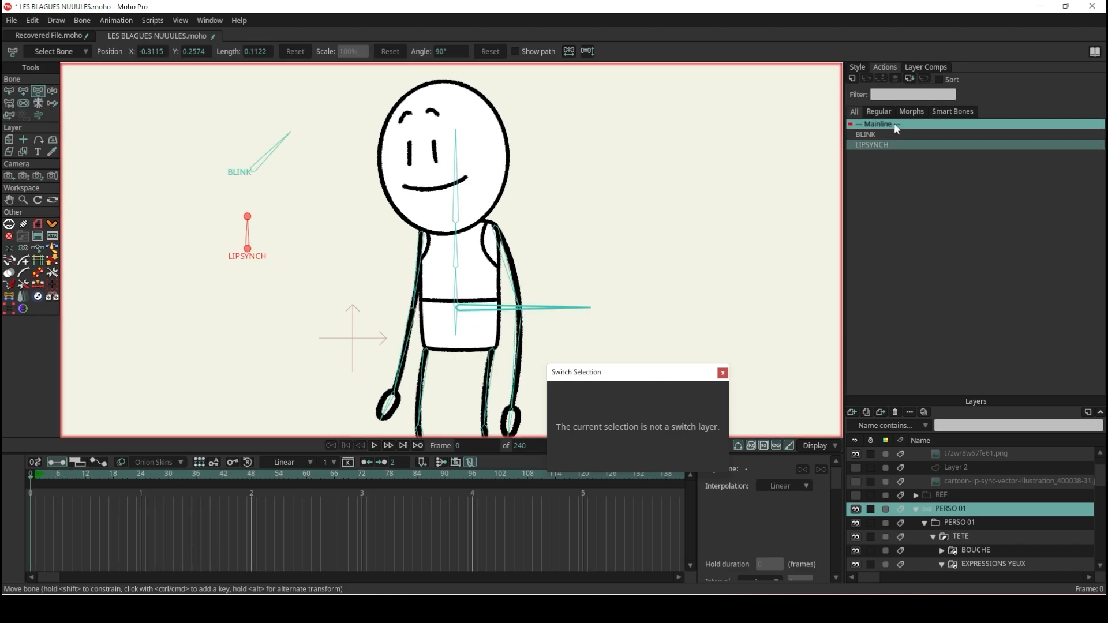
left_click(51, 91)
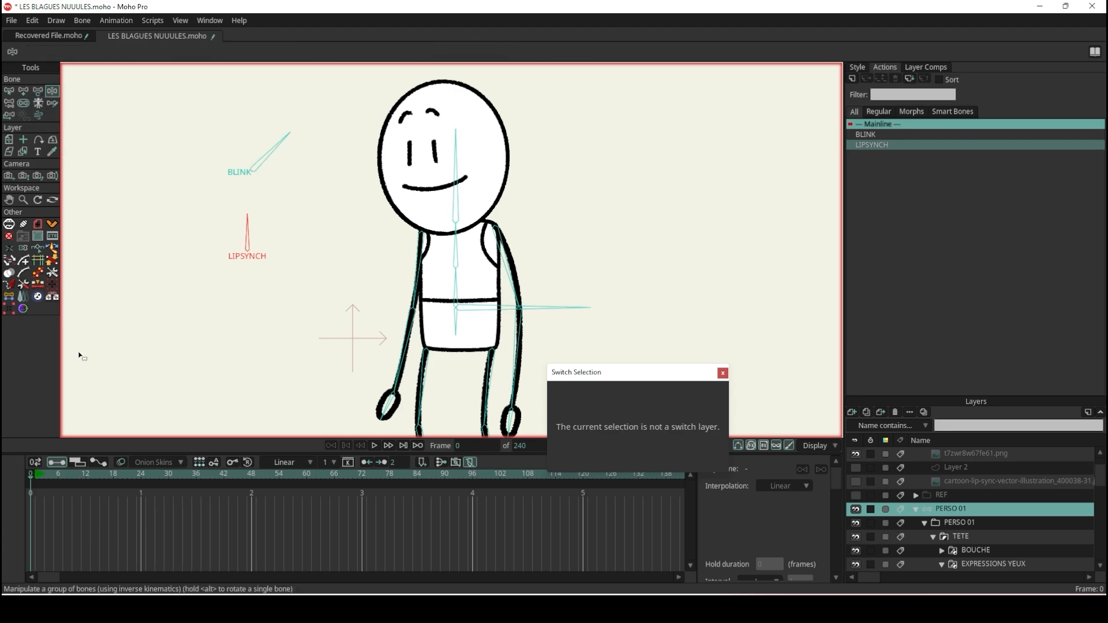
left_click_drag(247, 221, 275, 240)
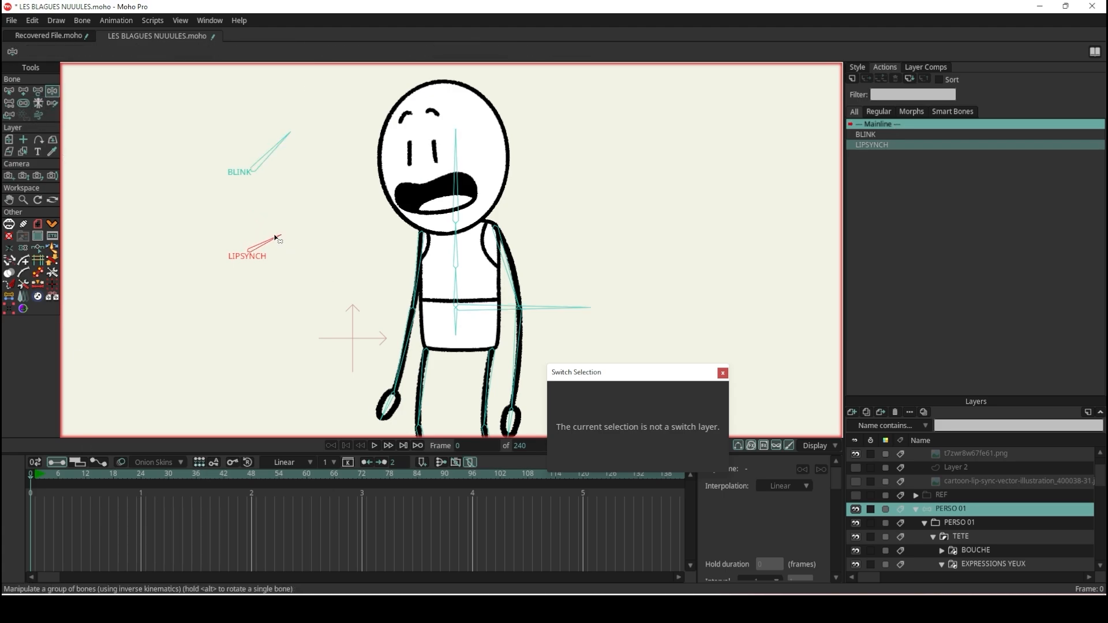
left_click_drag(289, 141, 315, 145)
- Rotate the BLINK bone to 0° at frame 6 of the BLINK action and return to the Mainline
left_click(10, 91)
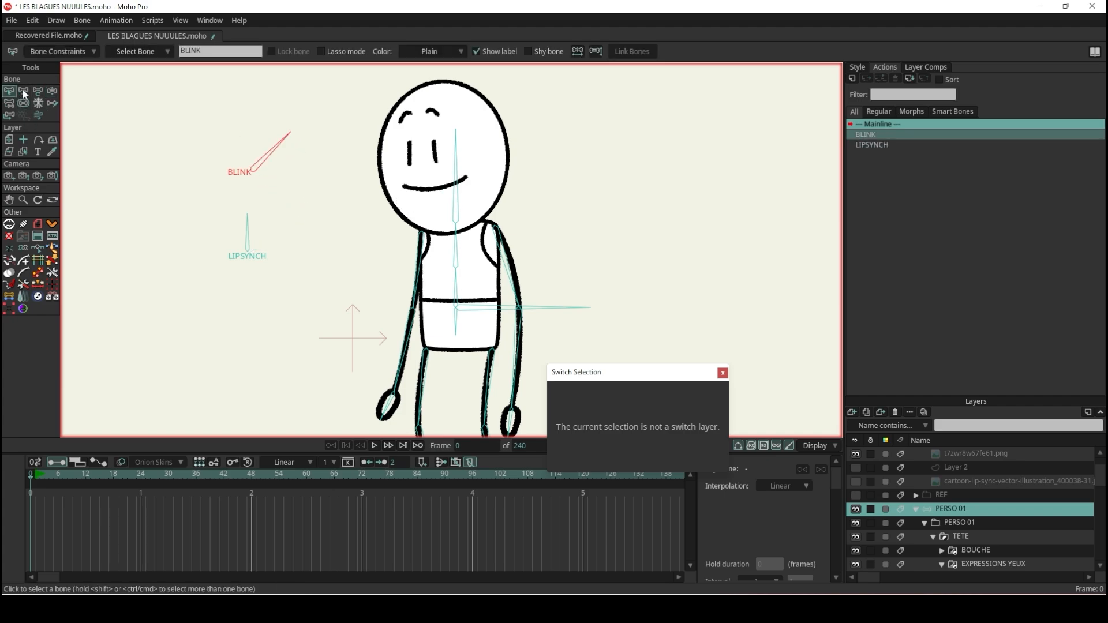
double_click(875, 137)
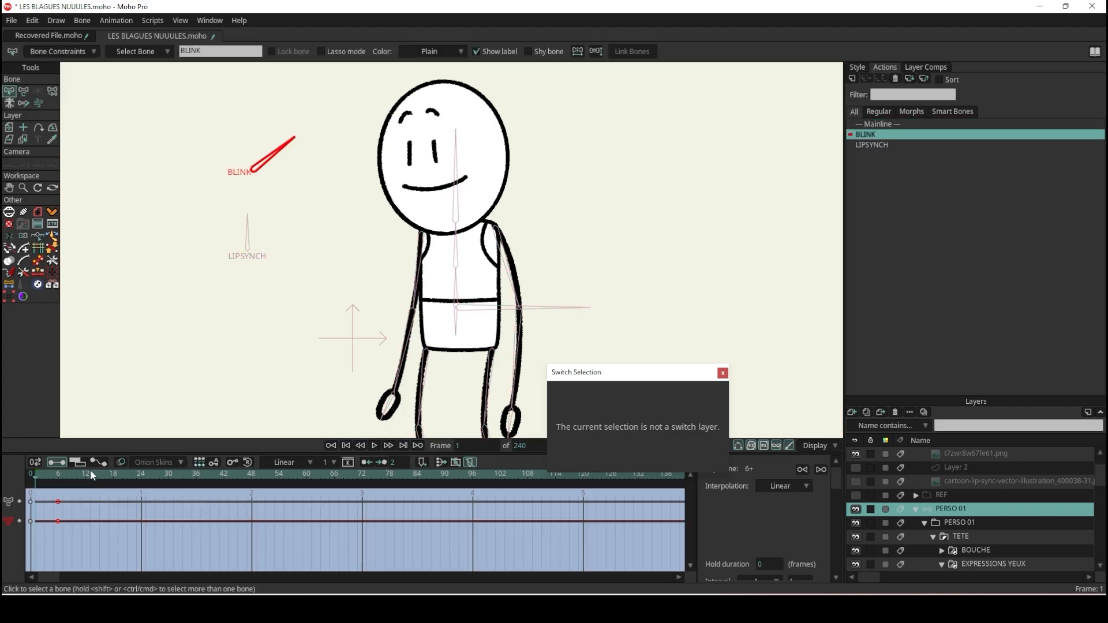
left_click(61, 473)
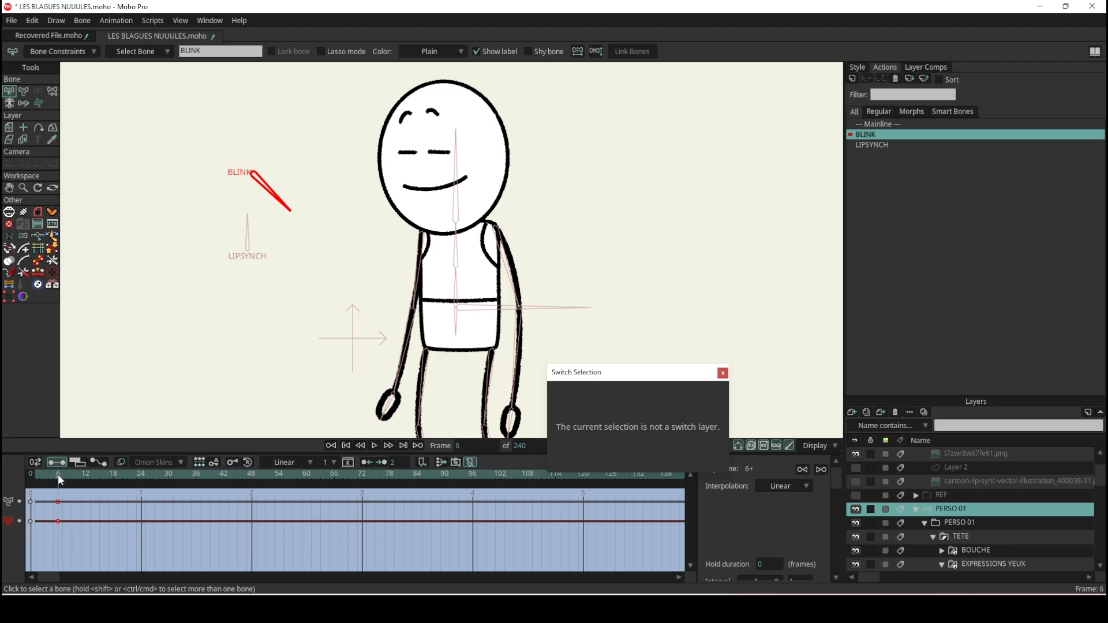
left_click(24, 92)
left_click_drag(308, 217, 319, 170)
left_click(879, 124)
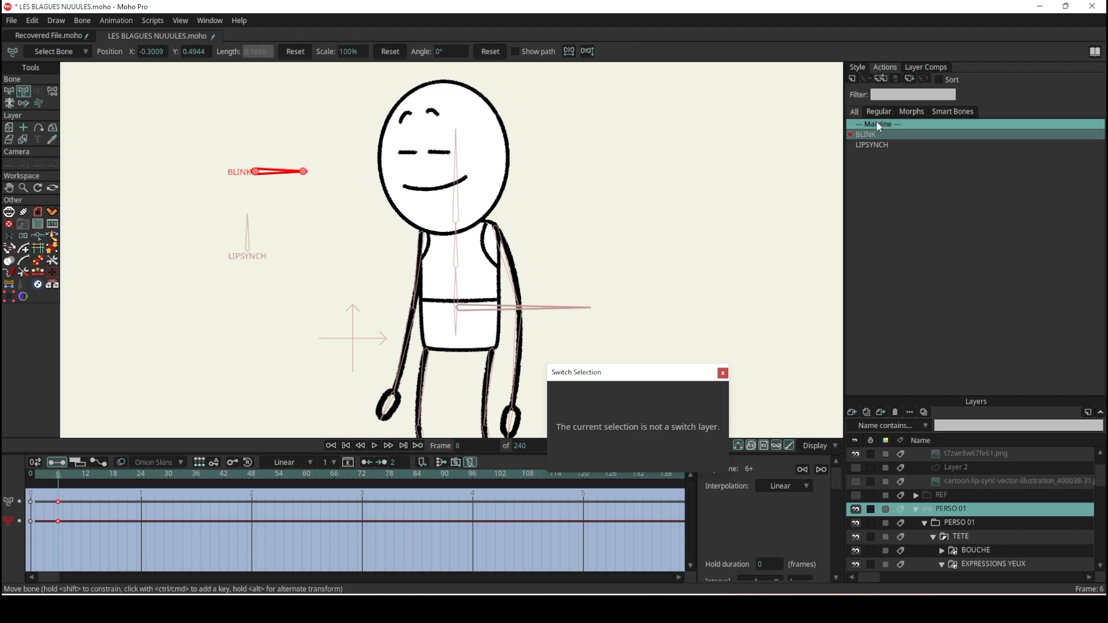
double_click(879, 126)
- Test the blink and mouth shapes by swinging the BLINK and LIPSYNCH bones with Manipulate Bones
left_click(51, 92)
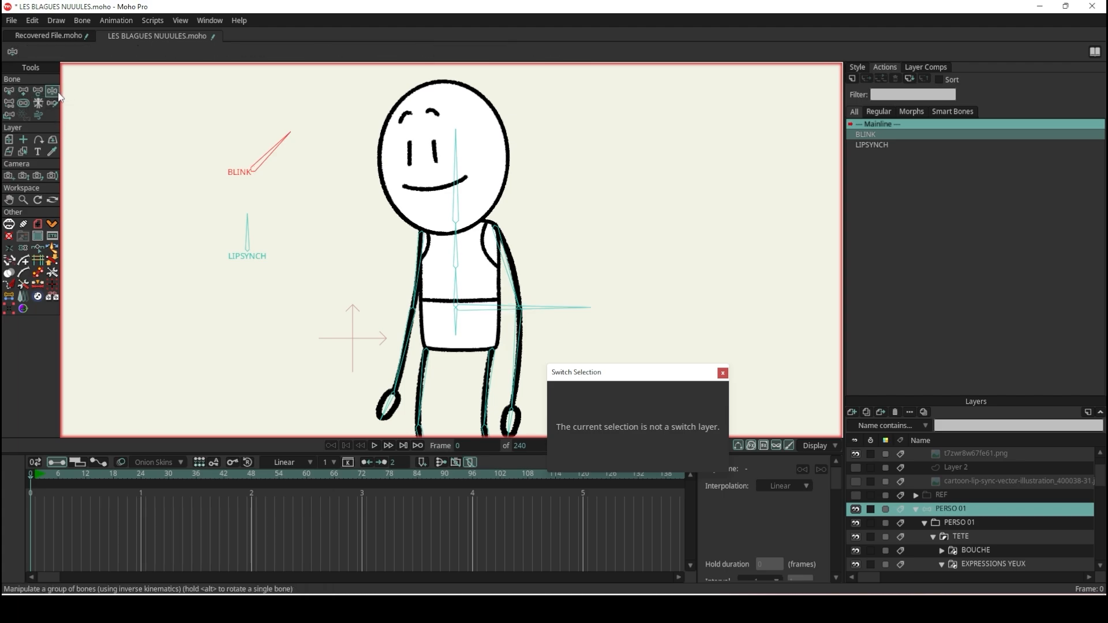
mouse_move(286, 142)
left_mouse_down()
mouse_move(287, 189)
mouse_move(281, 139)
left_mouse_up()
left_click_drag(247, 237, 251, 273)
mouse_move(284, 138)
left_mouse_down()
mouse_move(292, 188)
mouse_move(292, 124)
left_mouse_up()
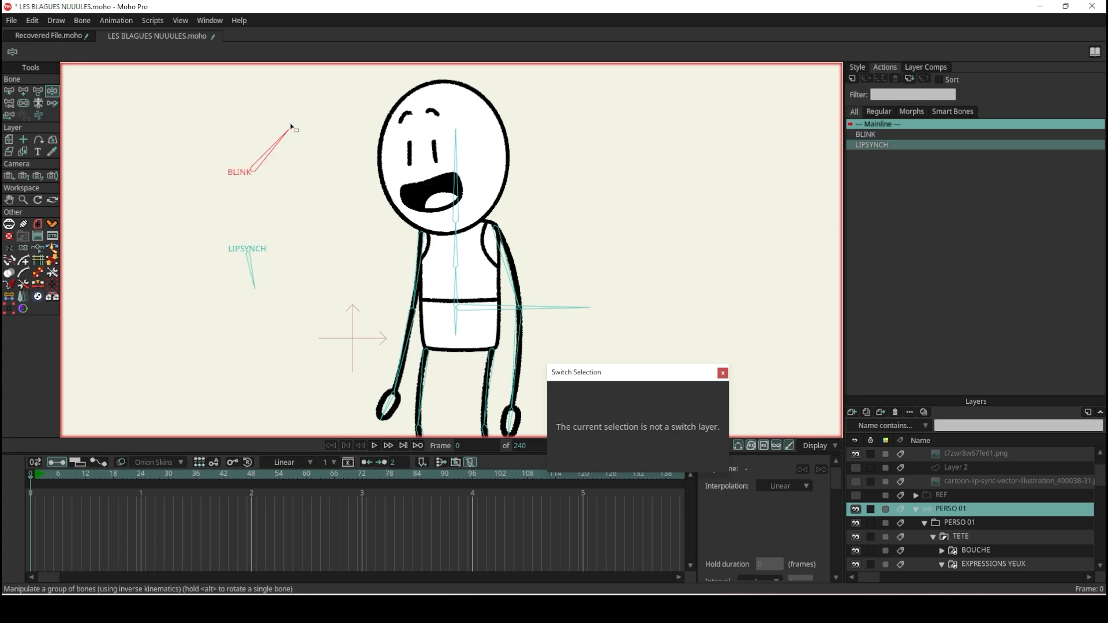
- Test the body rig by posing the arms, torso, hips and foot, and reset the pose at frame 0
scroll(311, 191, "down", 3)
scroll(349, 177, "up", 5)
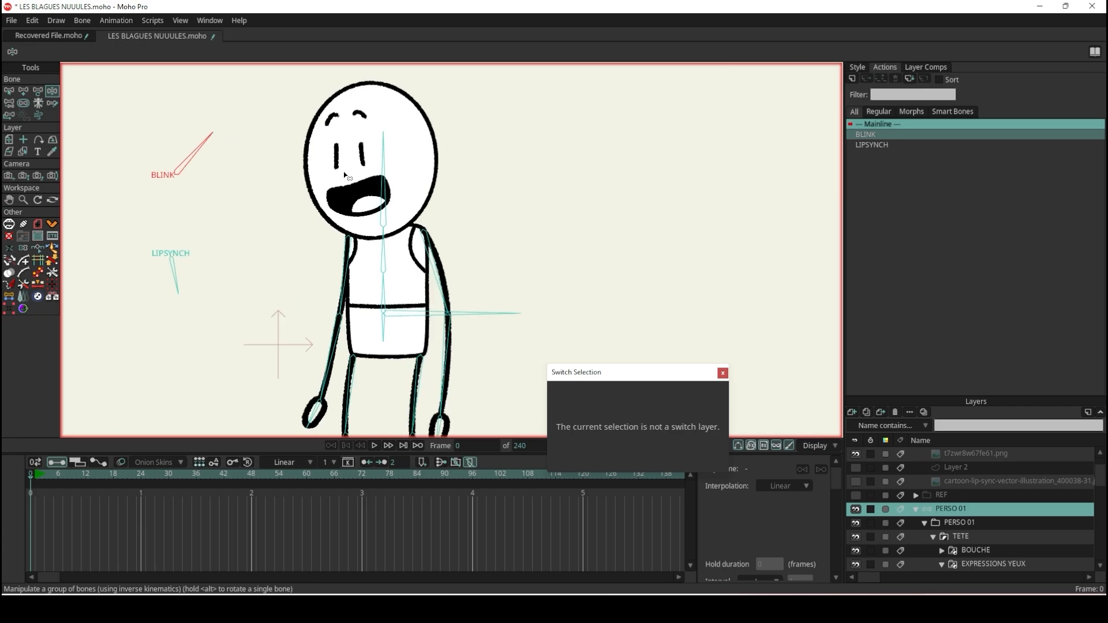
left_click_drag(319, 331, 321, 116)
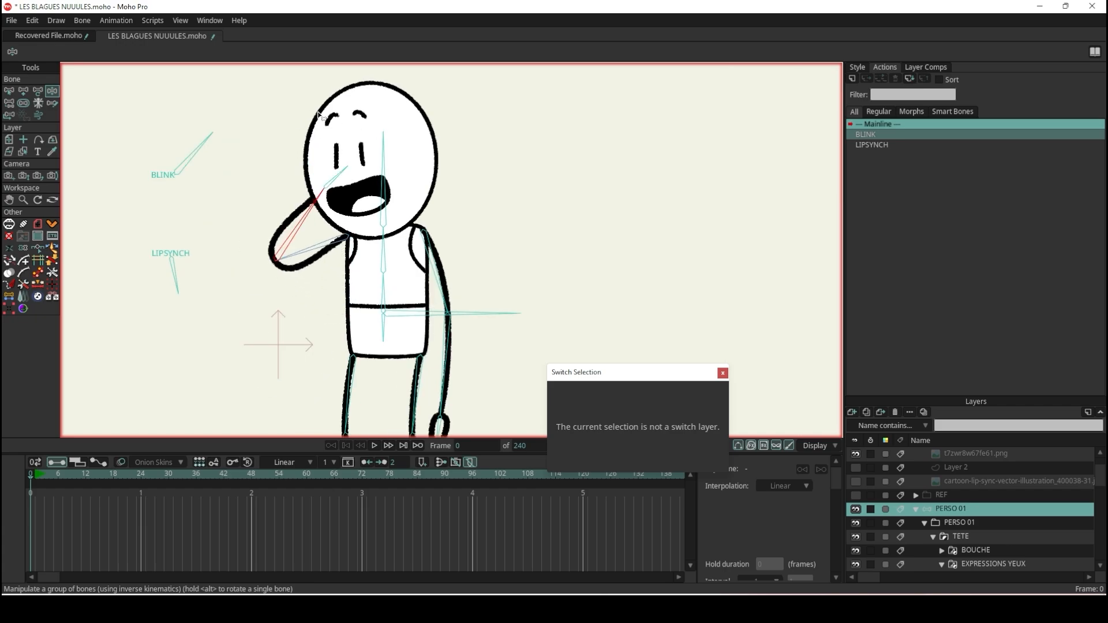
left_click_drag(445, 369, 277, 261)
left_click_drag(385, 252, 371, 222)
scroll(371, 222, "down", 3)
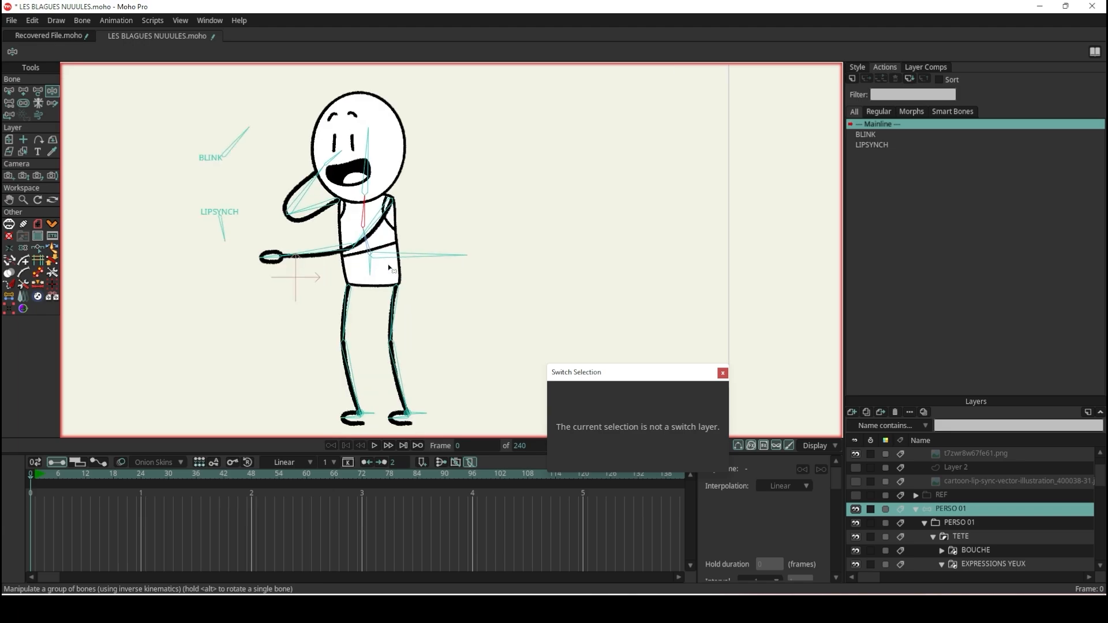
left_click_drag(371, 266, 376, 267)
mouse_move(413, 425)
left_mouse_down()
mouse_move(424, 398)
mouse_move(418, 412)
left_mouse_up()
left_click(28, 478)
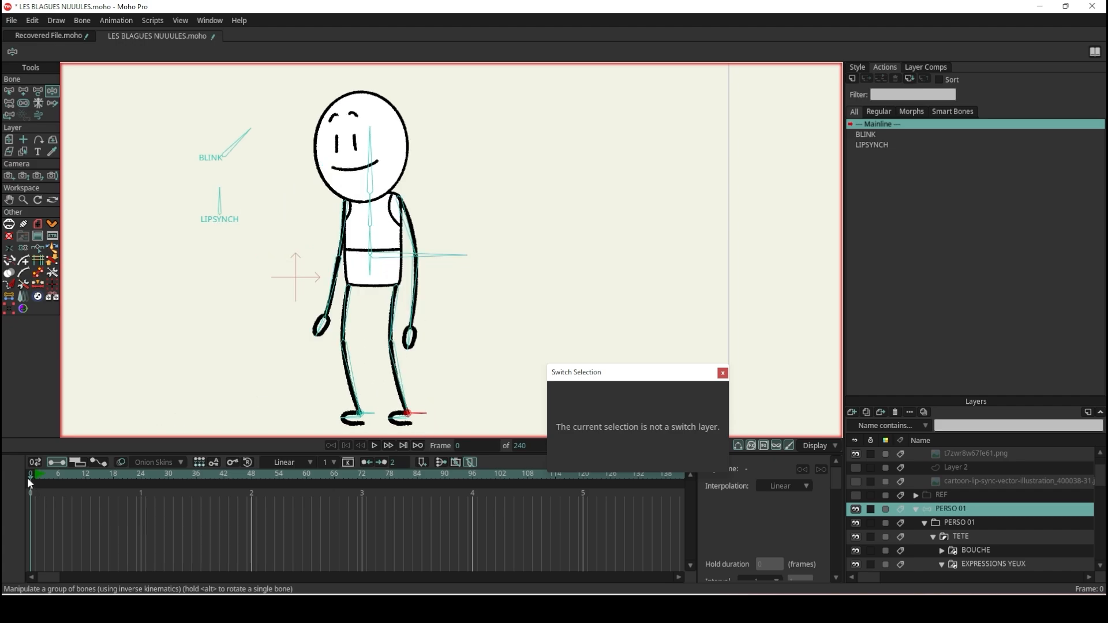
left_click(9, 91)
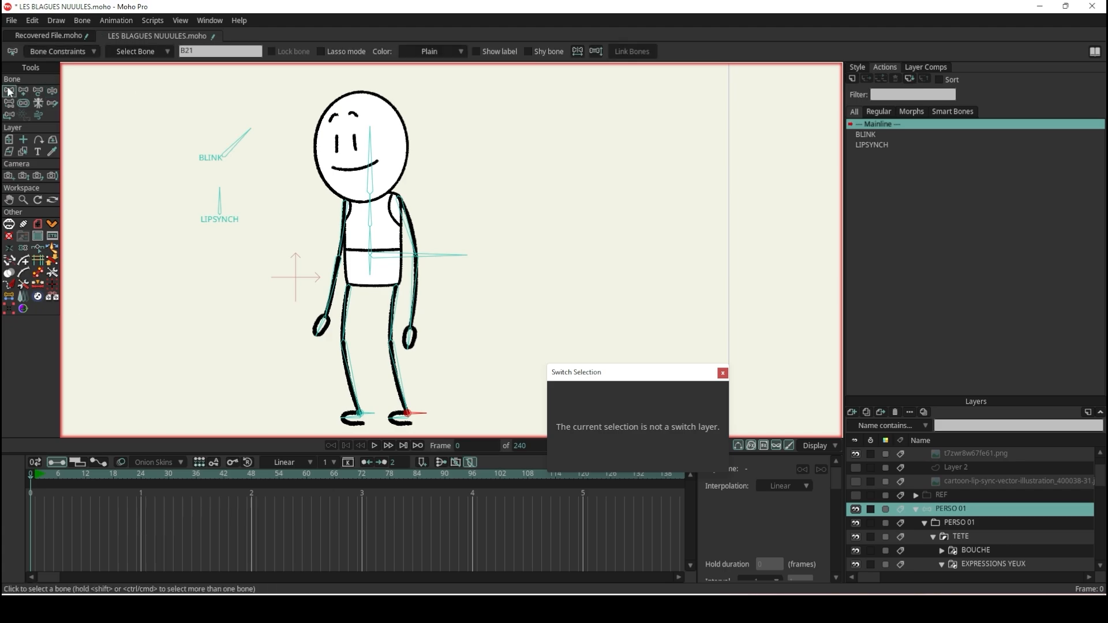
left_click(218, 268)
scroll(323, 163, "up", 2)
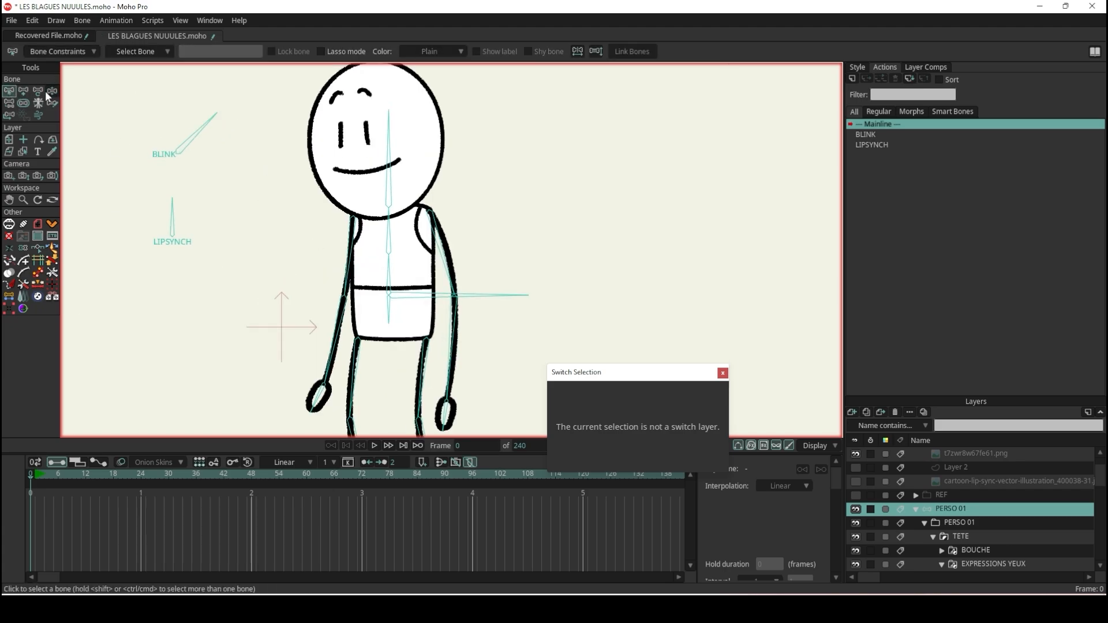
scroll(247, 339, "down", 3)
scroll(252, 351, "up", 4)
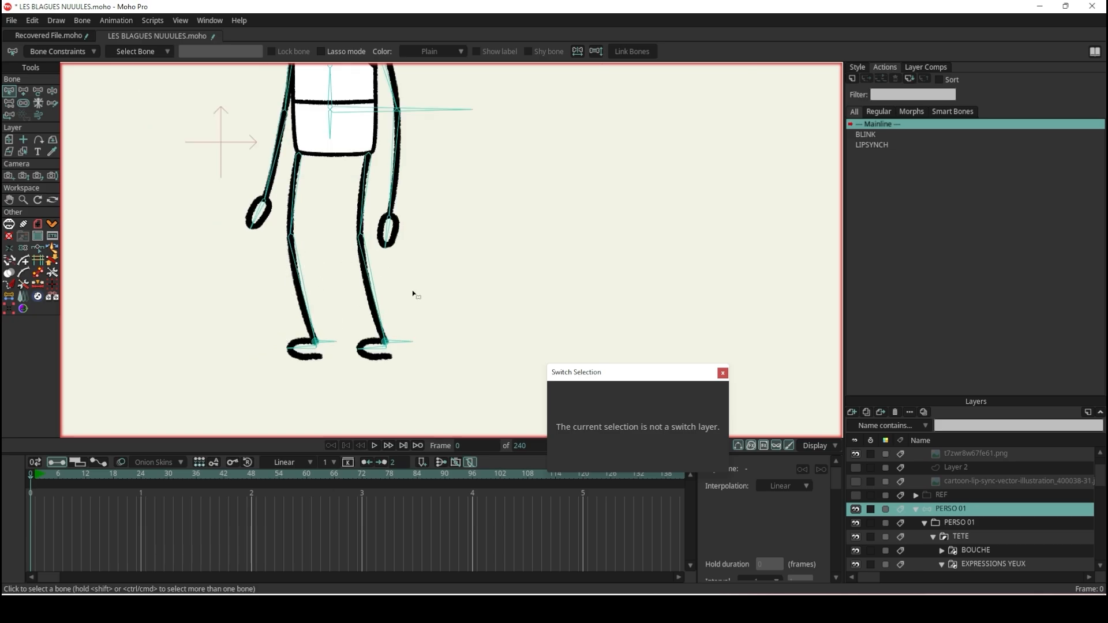
scroll(319, 232, "down", 3)
scroll(246, 139, "up", 2)
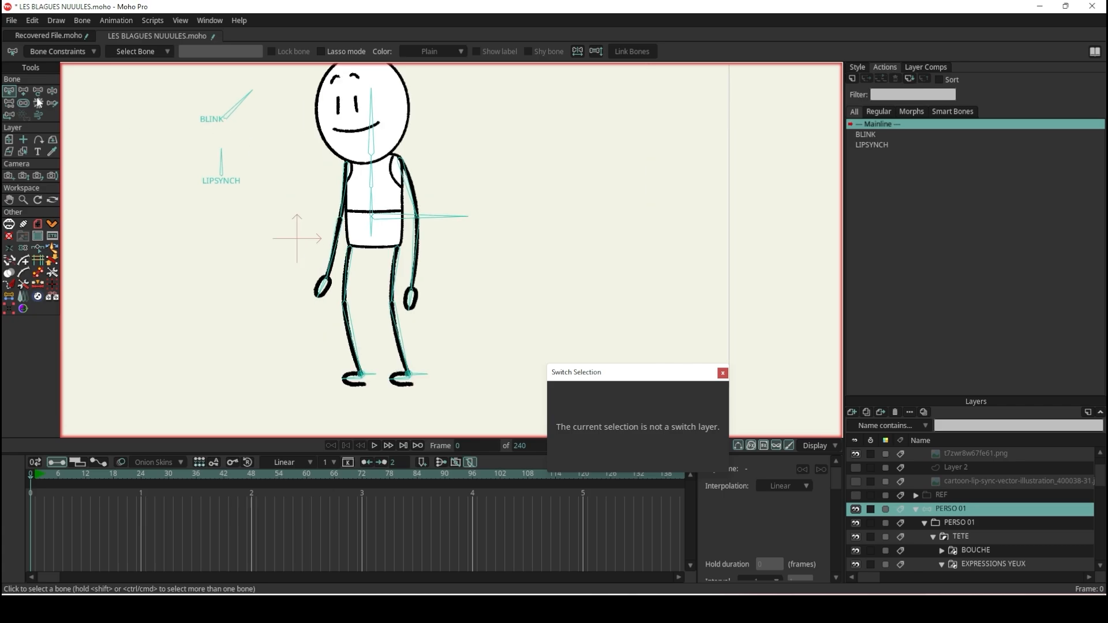
left_click(23, 90)
scroll(220, 202, "up", 3)
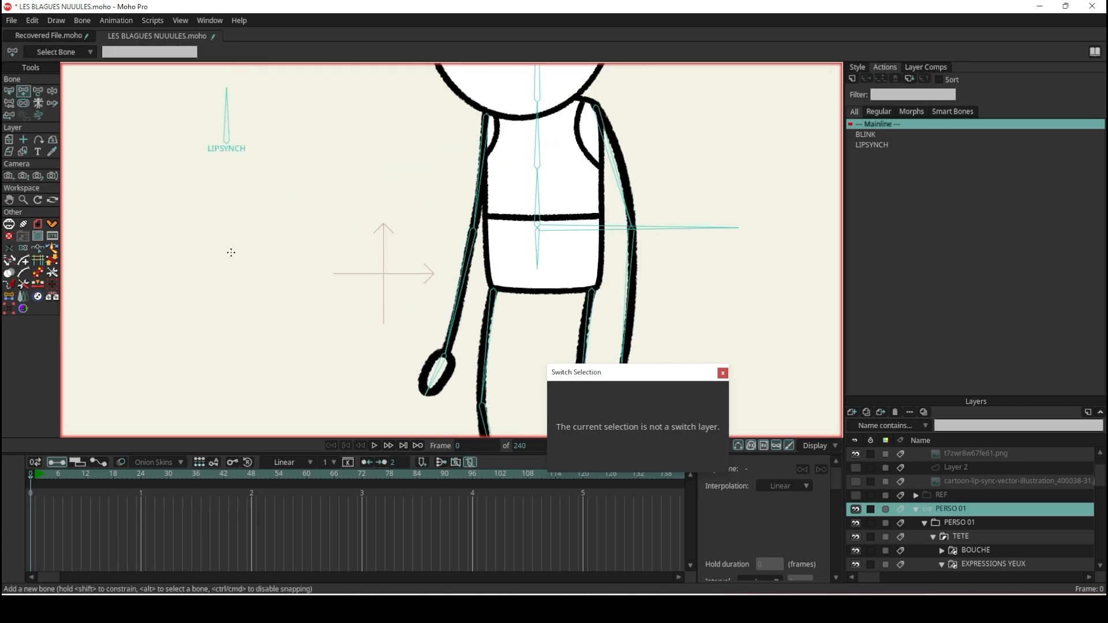
left_click_drag(232, 231, 233, 205)
scroll(233, 205, "down", 3)
scroll(289, 181, "up", 3)
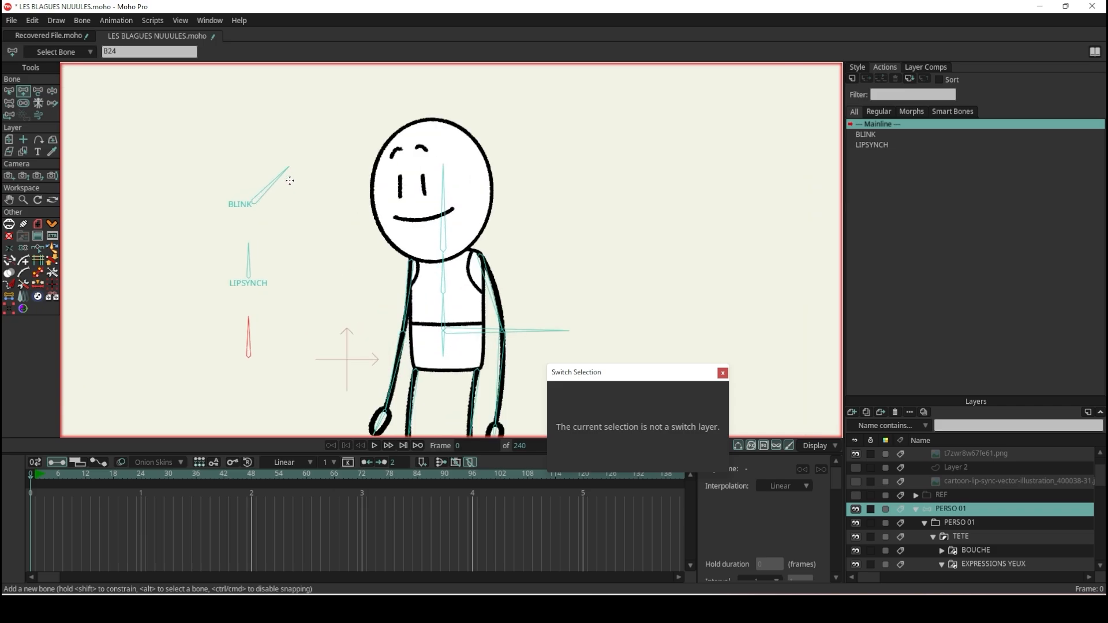
key("Delete")
- Move the BLINK bone up beside the head, to about X -0.25, Y 0.71, keeping its 45° angle
left_click(38, 91)
left_click(243, 282)
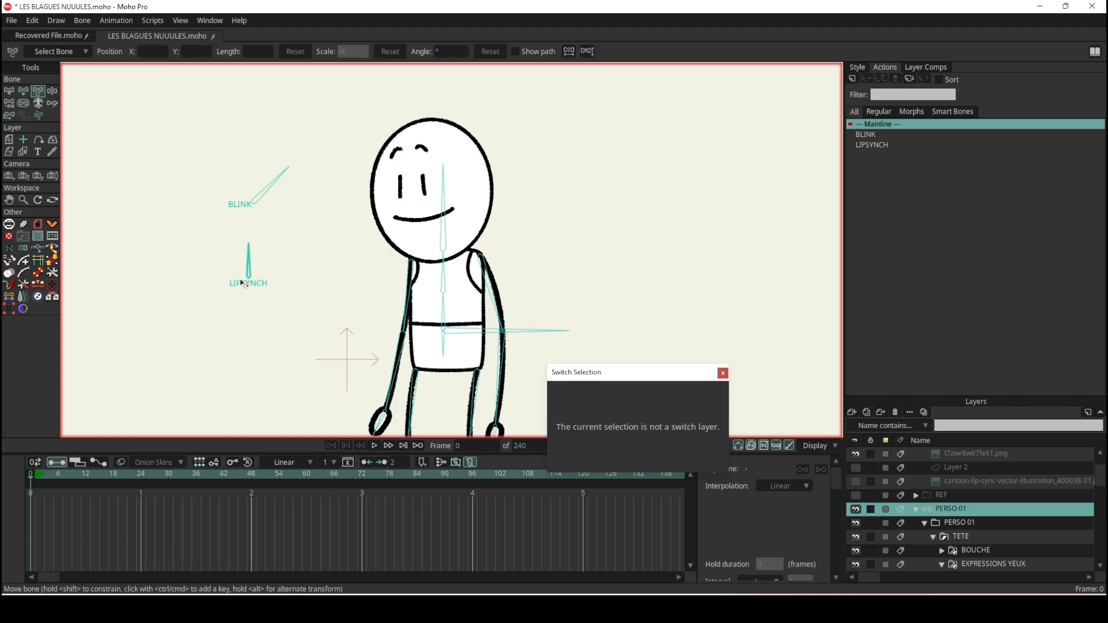
left_click(245, 280)
left_click(255, 204)
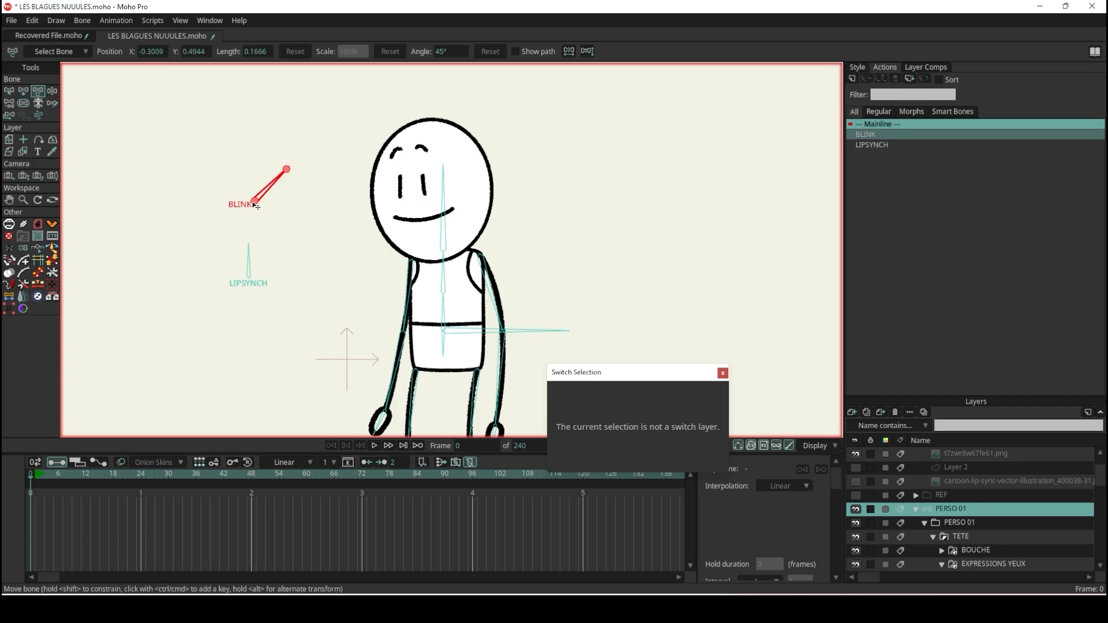
left_click_drag(257, 206, 272, 141)
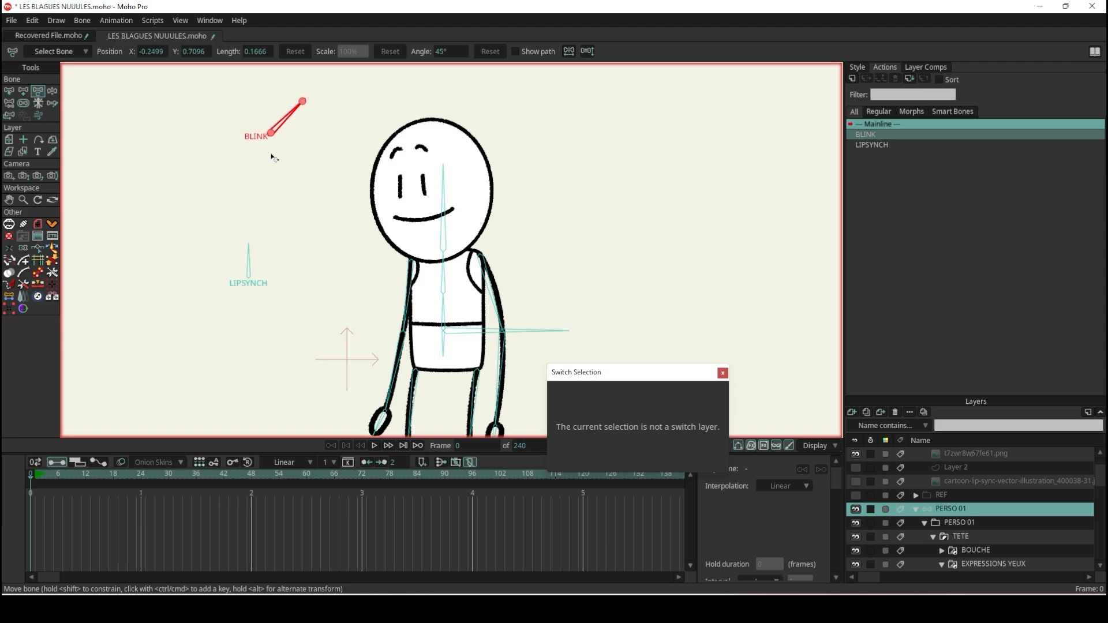
- Move the LIPSYNCH bone up beside the character's head, to about X -0.31, Y 0.26
left_click(254, 289)
left_click_drag(249, 279, 322, 232)
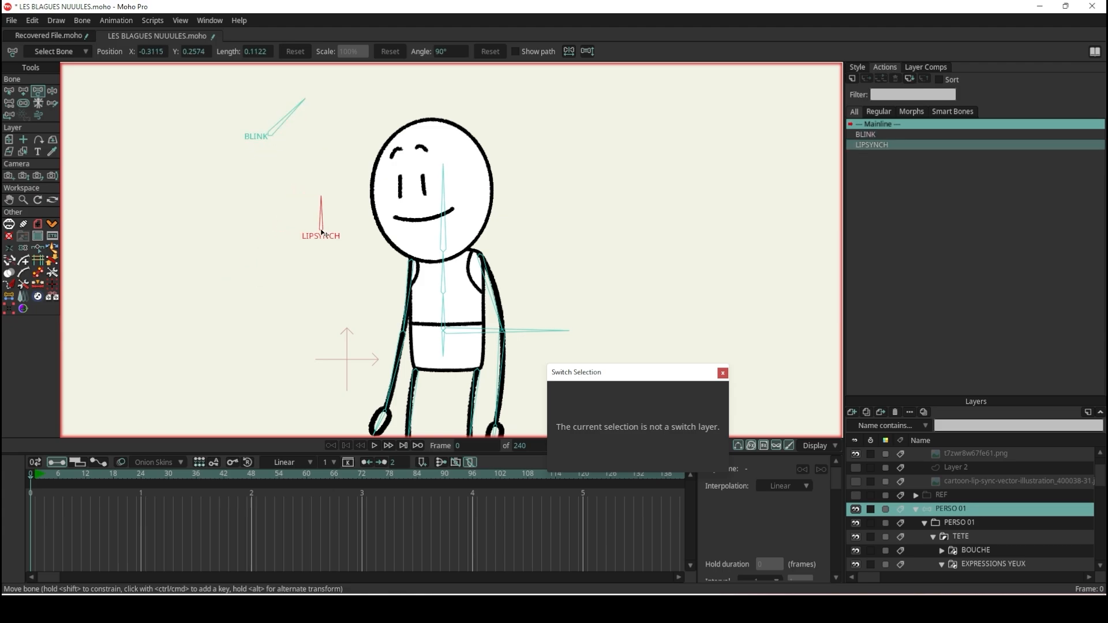
left_click(9, 91)
left_click(64, 104)
- Add a short upright bone beside the head, to the left of the LIPSYNCH bone and below BLINK
left_click(23, 90)
scroll(253, 149, "up", 3)
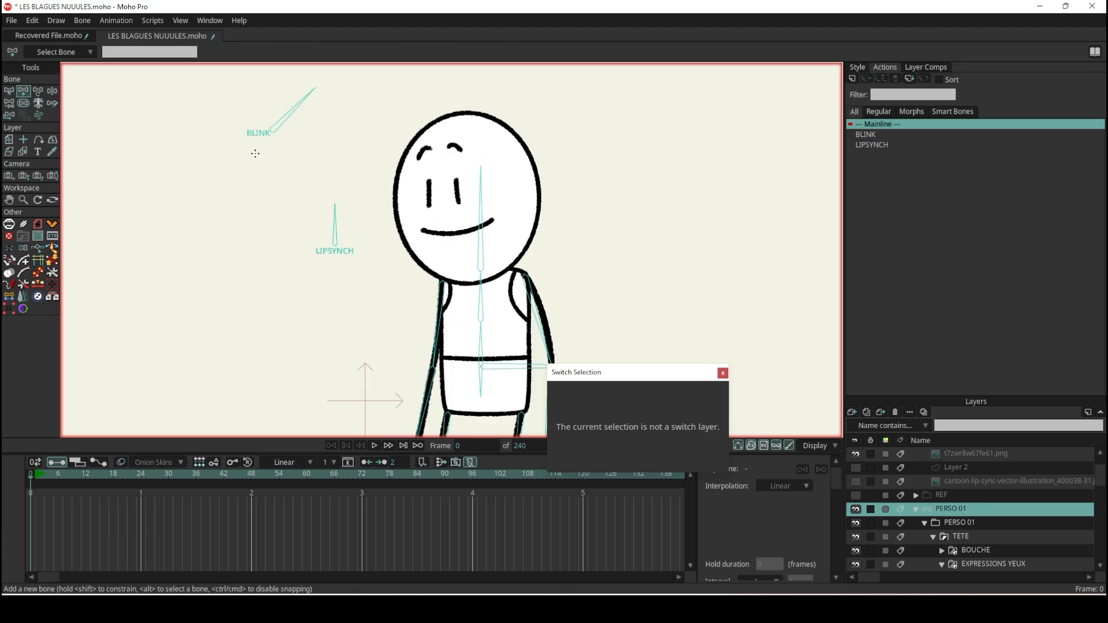
mouse_move(211, 271)
left_mouse_down()
mouse_move(211, 192)
mouse_move(214, 211)
left_mouse_up()
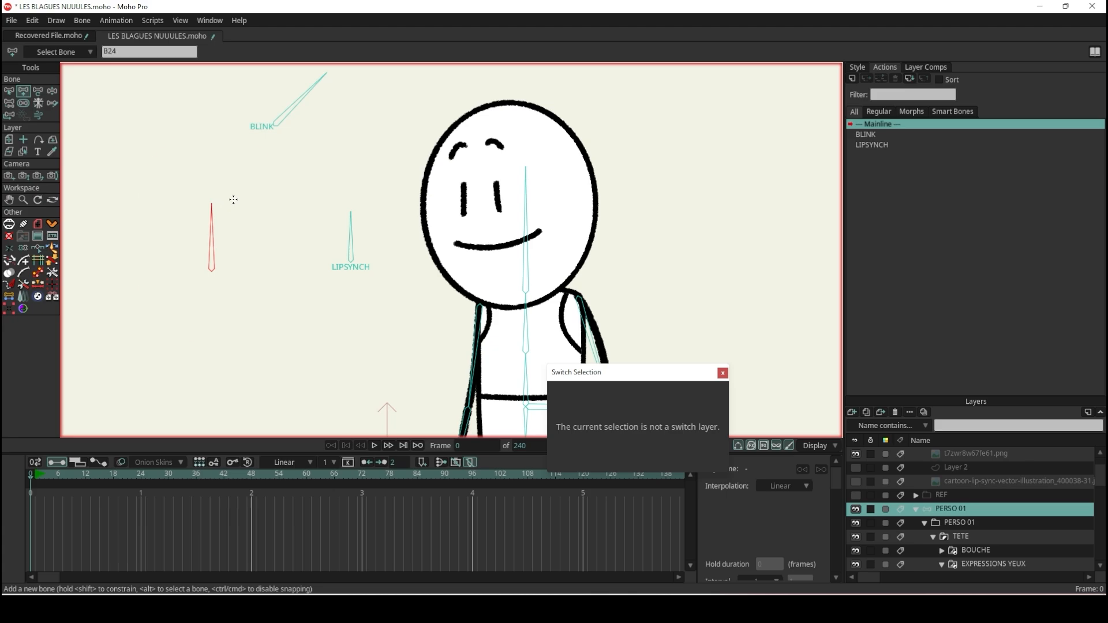
key("s")
- Rename the new bone YEUX EXPRESSIONS and show its label
left_click(9, 90)
left_click(204, 51)
type("EXPRE")
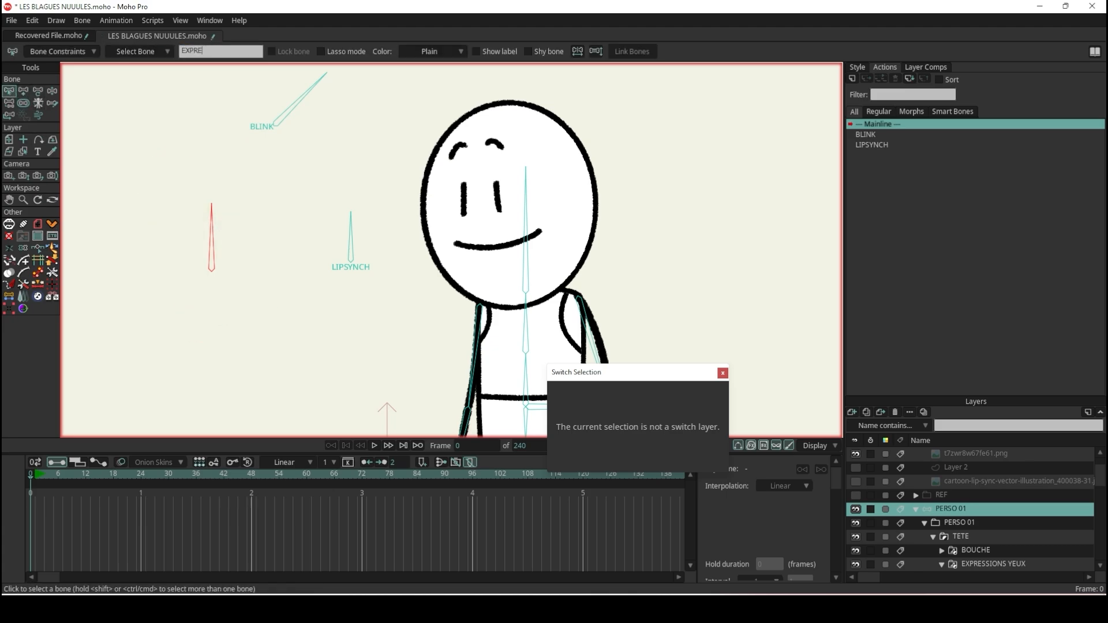
key("BackSpace")
key("BackSpace")
key("BackSpace")
key("BackSpace")
key("BackSpace")
key("BackSpace")
key("Return")
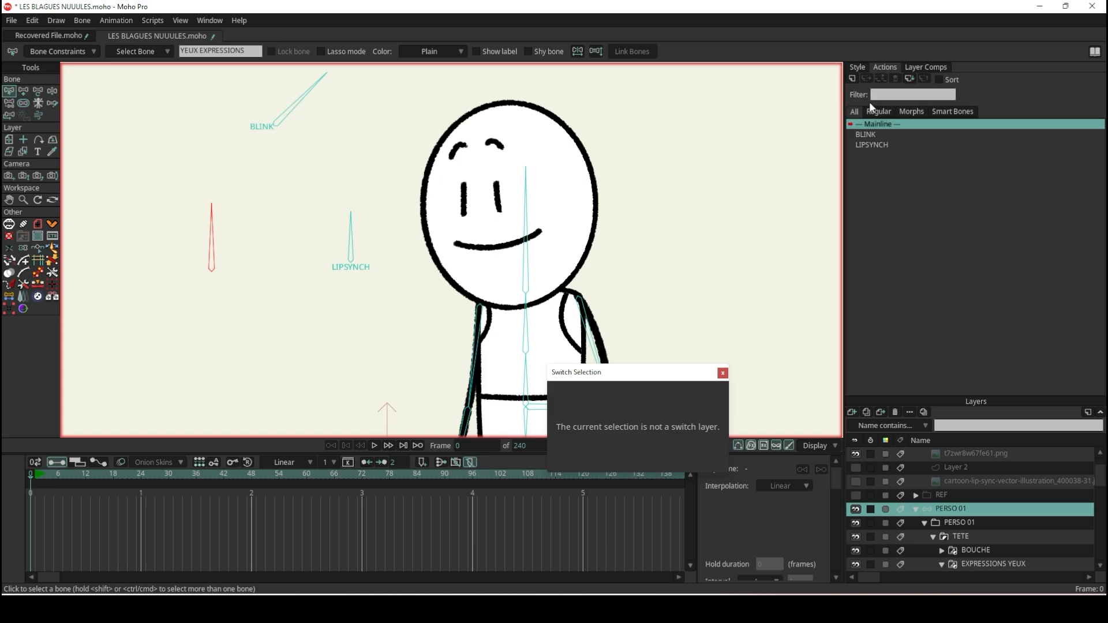
left_click(483, 50)
- Create a smart bone action for YEUX EXPRESSIONS and switch the EXPRESSIONS YEUX layer to ASSURANCE at frame 6
left_click(853, 79)
left_click(558, 345)
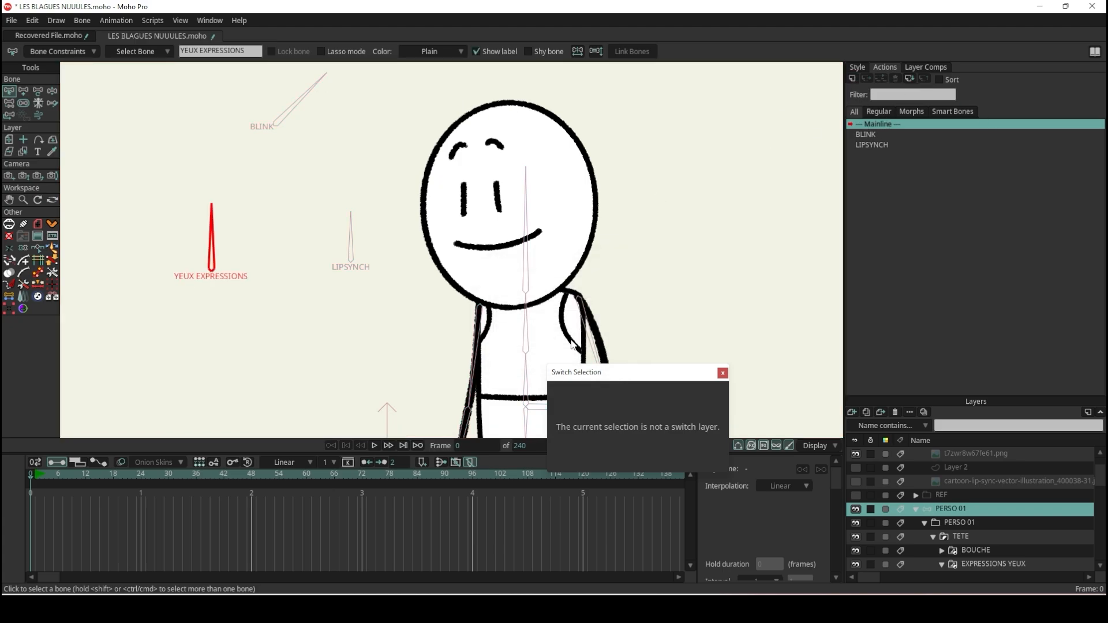
left_click(59, 474)
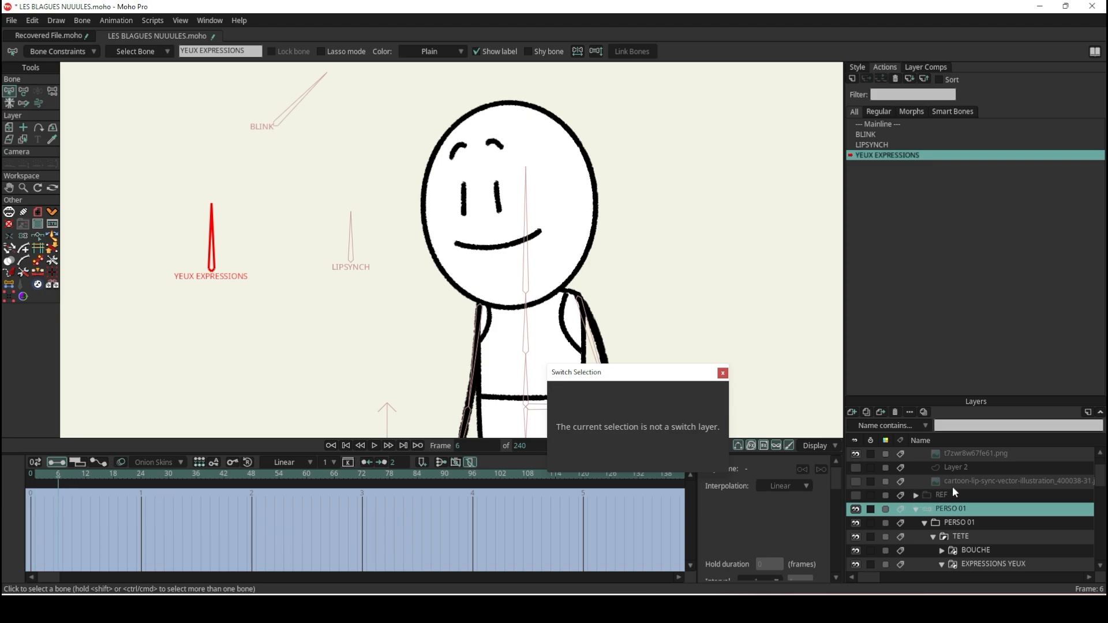
scroll(986, 541, "down", 3)
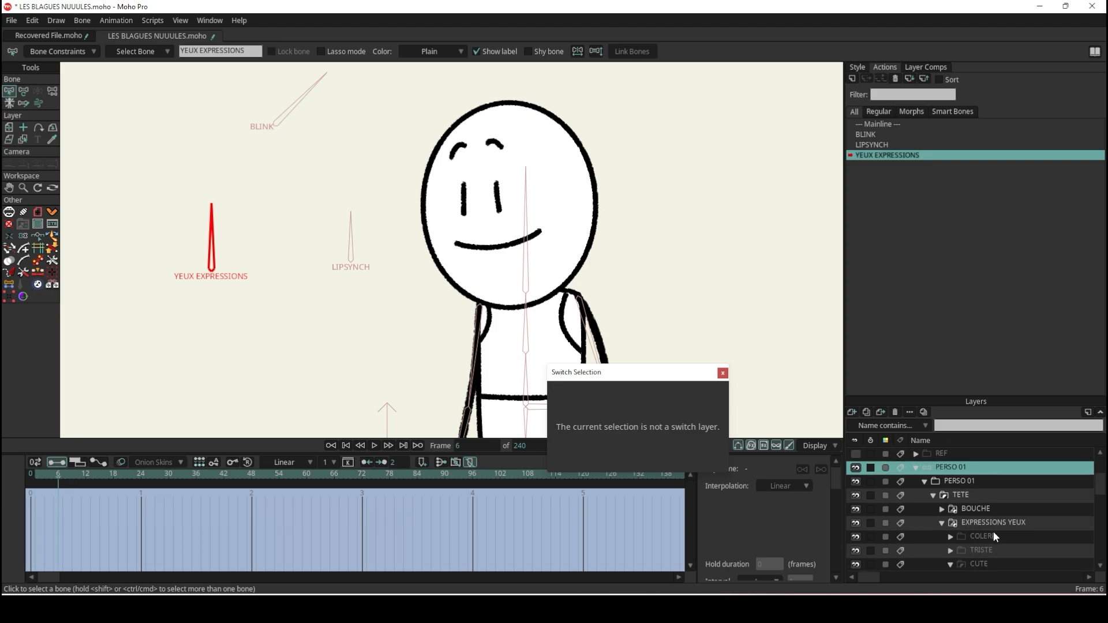
left_click(993, 521)
left_click(578, 529)
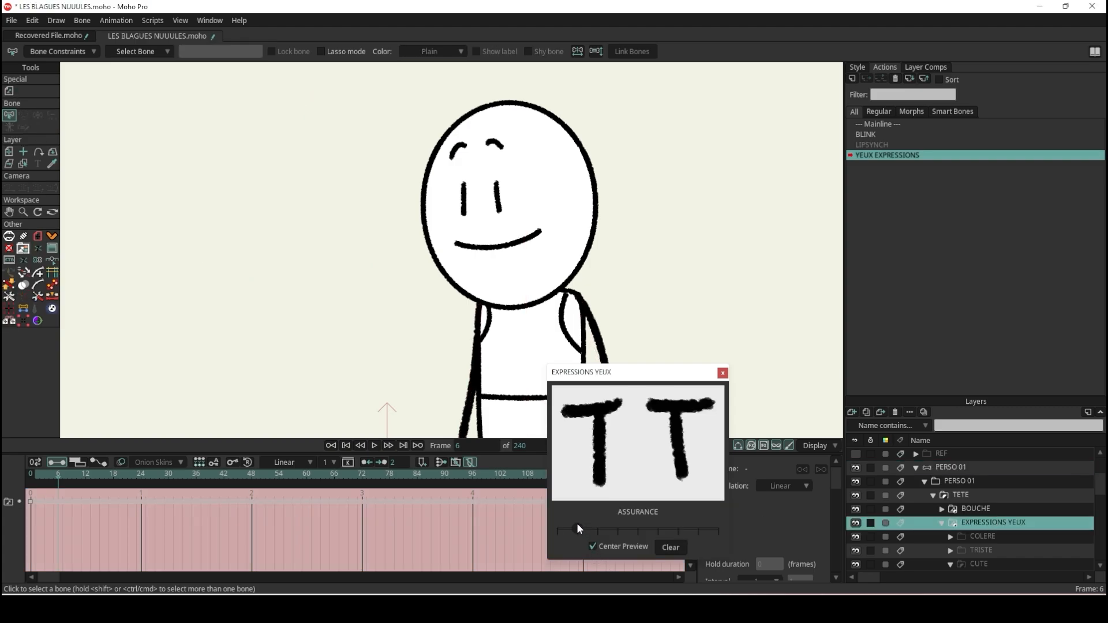
- Key the remaining eye expressions on EXPRESSIONS YEUX every six frames from 12 to 48, from ASSURANCE 2 through COLERE
left_click(88, 472)
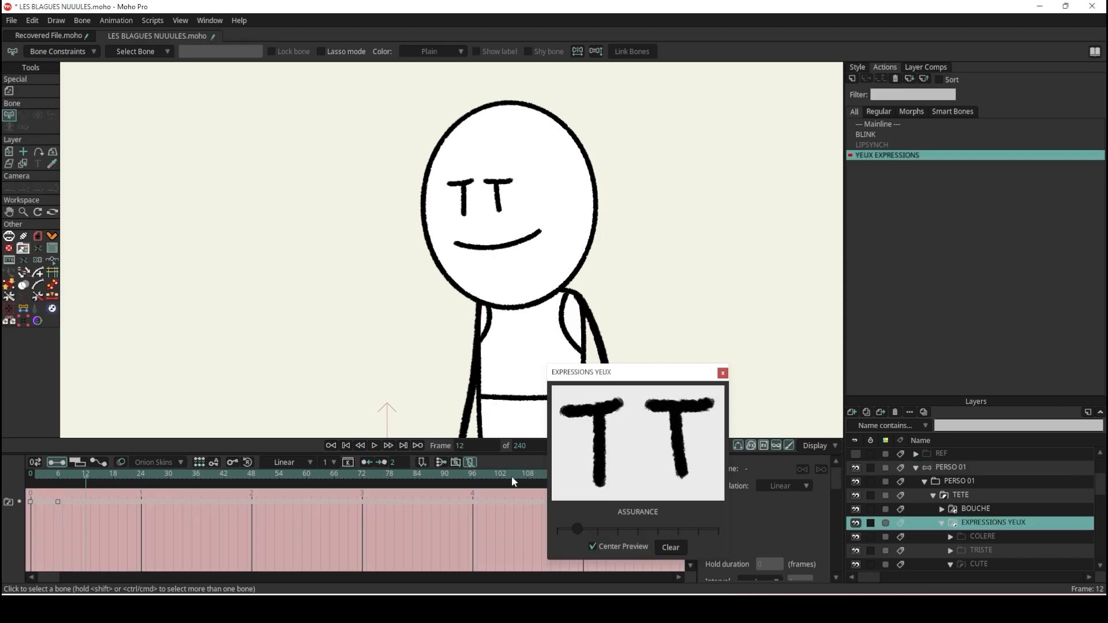
left_click(597, 528)
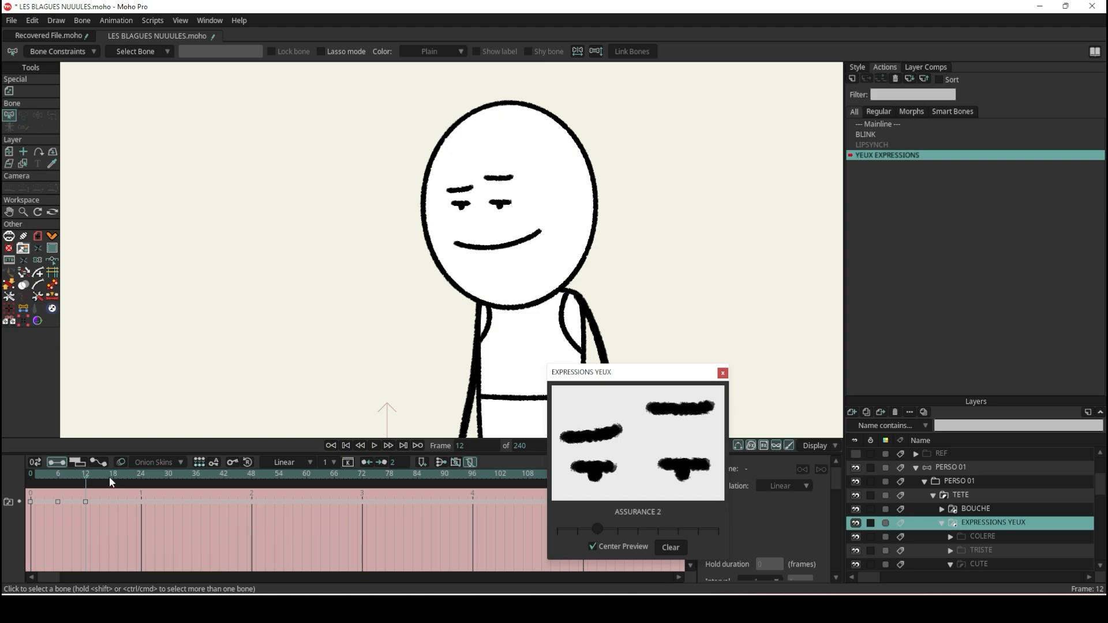
left_click(113, 475)
left_click(617, 530)
left_click(144, 475)
left_click(638, 528)
left_click(168, 475)
left_click(658, 528)
left_click(1084, 527)
left_click(196, 474)
left_click(678, 529)
left_click(223, 474)
left_click(698, 528)
left_click(251, 474)
left_click(718, 528)
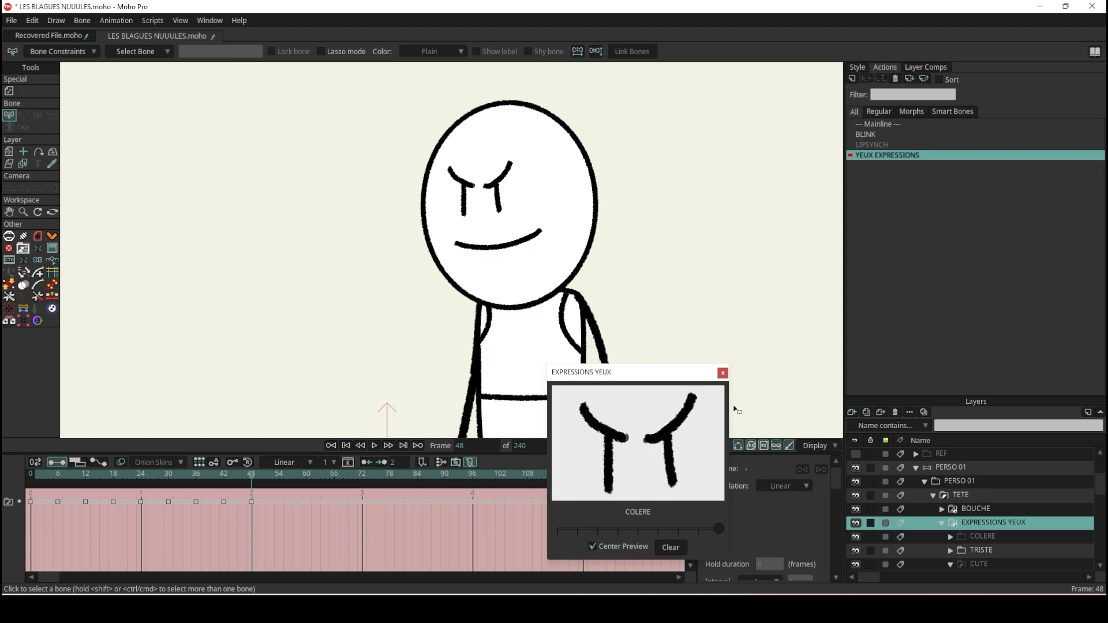
- On the PERSO 01 layer, rotate the YEUX EXPRESSIONS bone clockwise in stages from frame 6 to 24, reaching about -36°
left_click(948, 467)
left_click(54, 475)
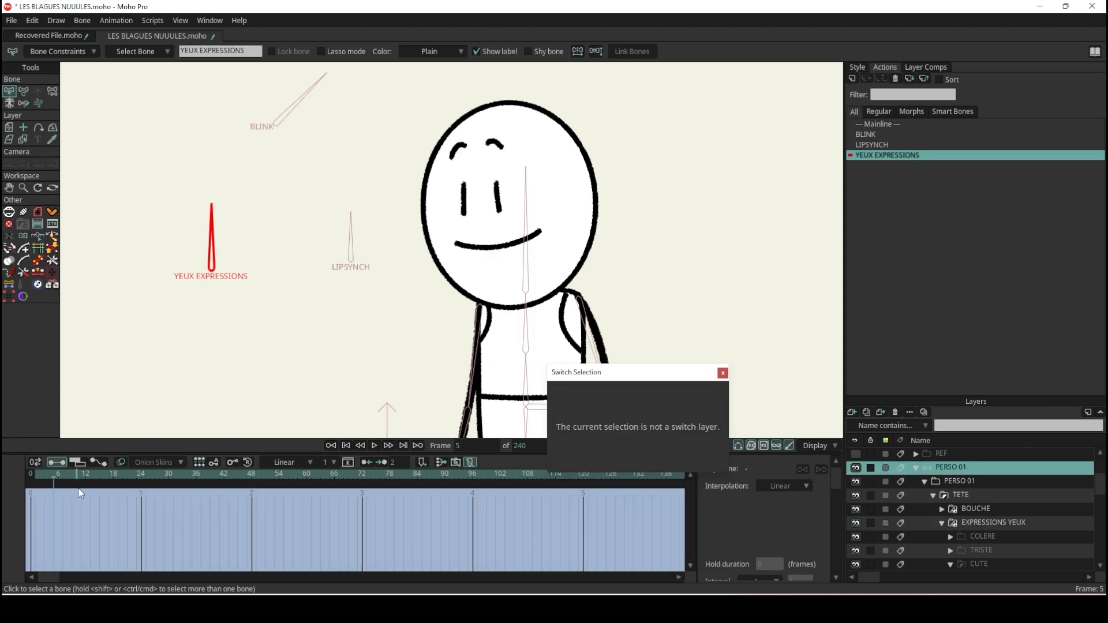
left_click(58, 475)
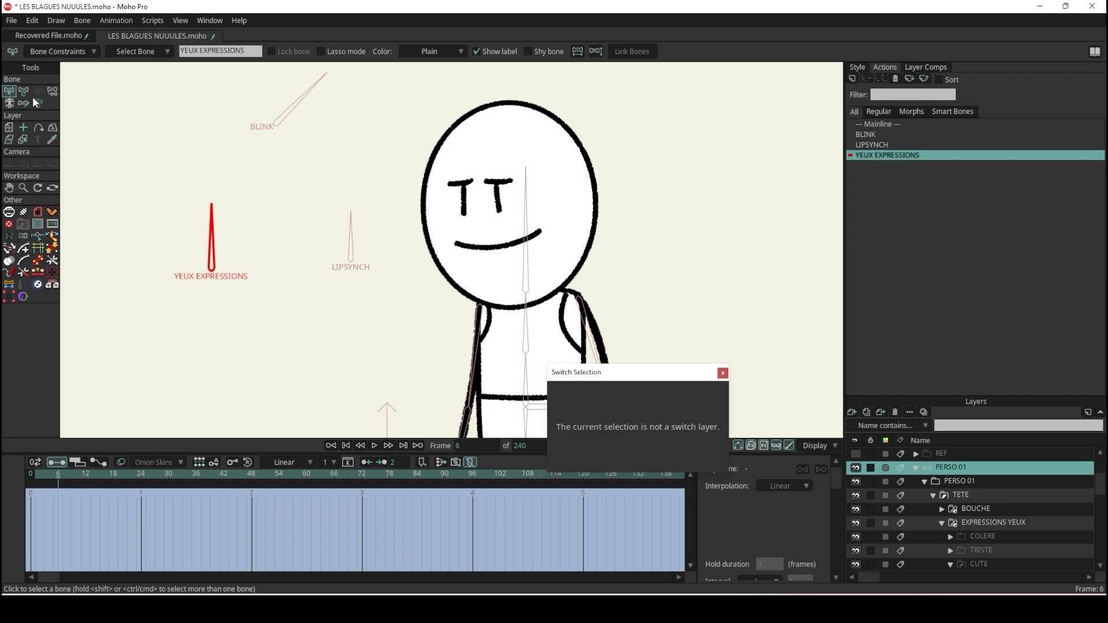
left_click(23, 93)
left_click_drag(230, 214, 263, 315)
left_click(86, 474)
left_click(113, 474)
left_click(141, 474)
left_click(169, 474)
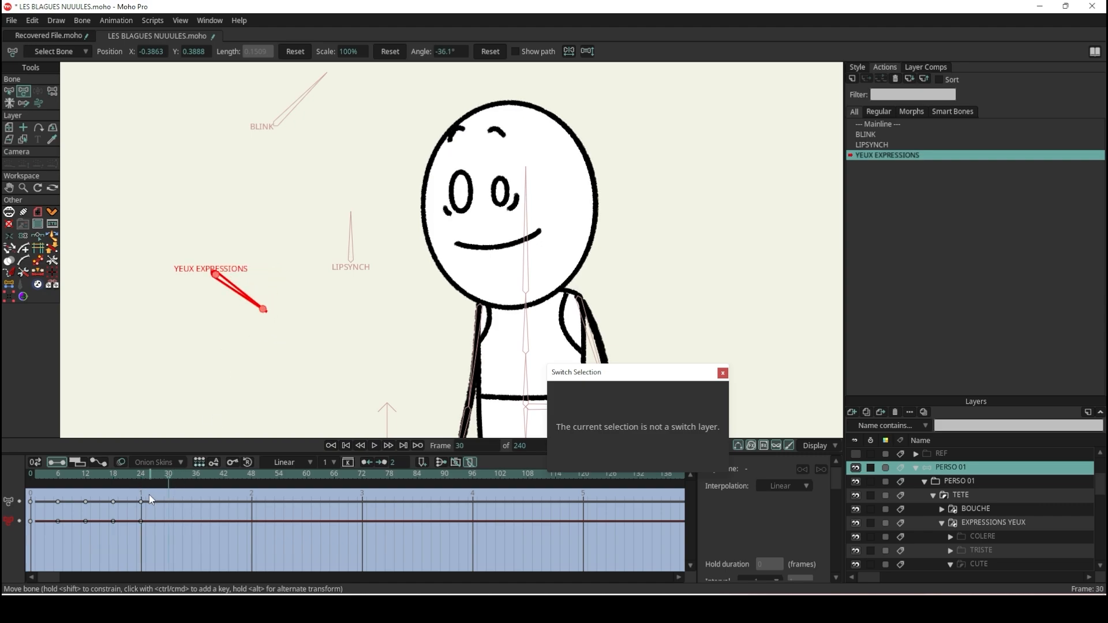
- Continue rotating the YEUX EXPRESSIONS bone clockwise every six frames up to frame 48, ending at -90°
left_click_drag(150, 494, 113, 486)
left_click_drag(275, 250, 237, 357)
left_click(141, 476)
left_click(168, 474)
left_click(196, 475)
left_click(225, 475)
left_click(252, 475)
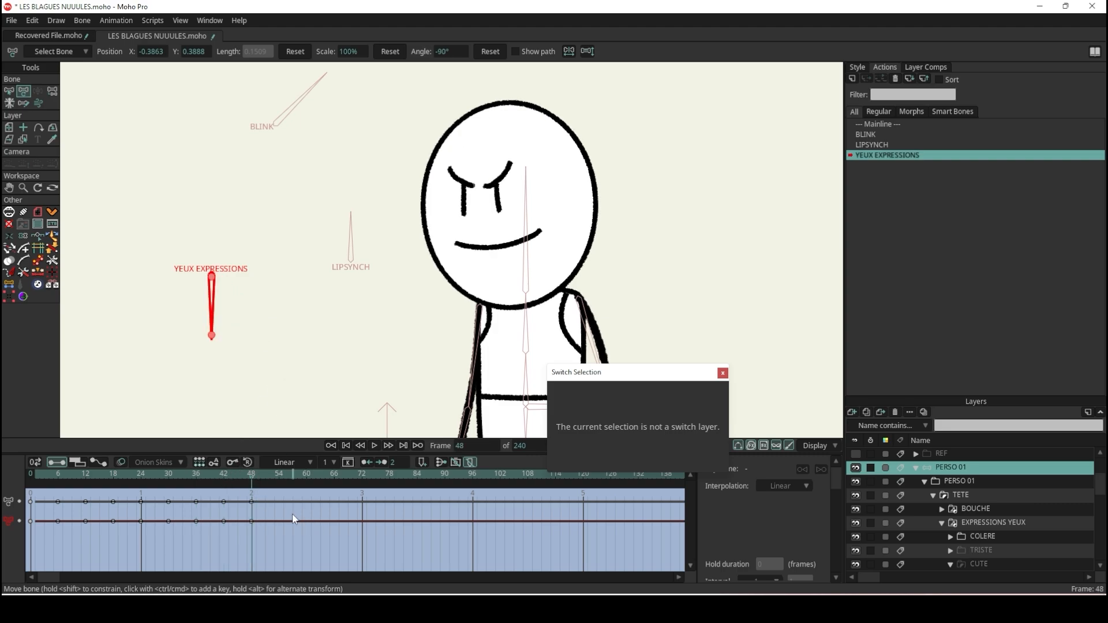
- Return to the Mainline and save the file
double_click(866, 124)
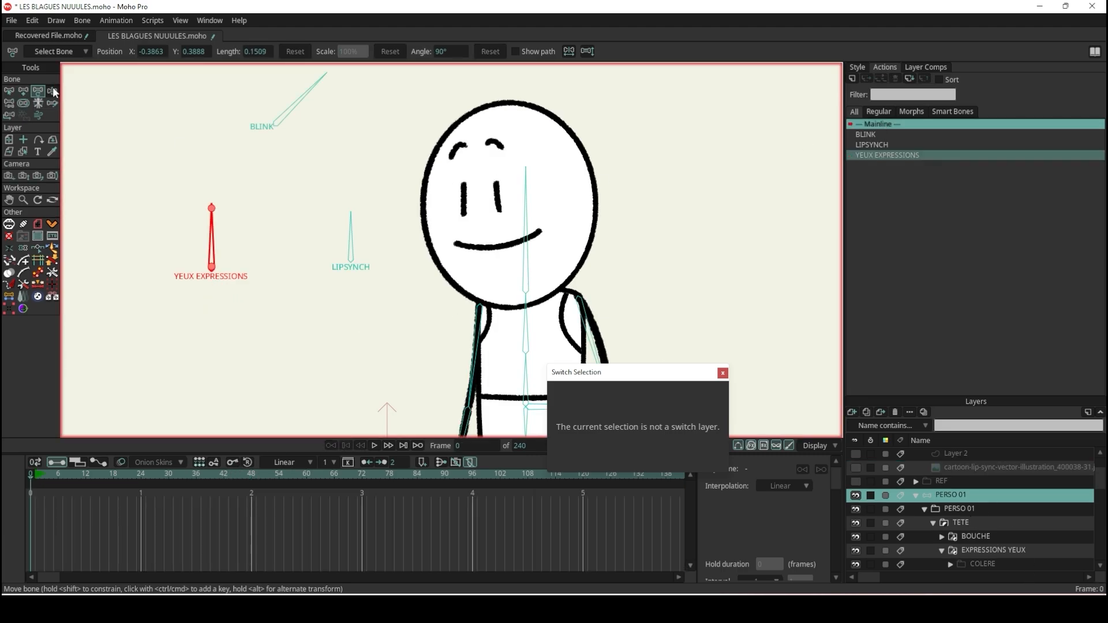
left_click(52, 91)
key("ctrl+s")
- Test combined facial expressions by swinging the YEUX EXPRESSIONS, LIPSYNCH and BLINK bones with Manipulate Bones
scroll(337, 214, "down", 5)
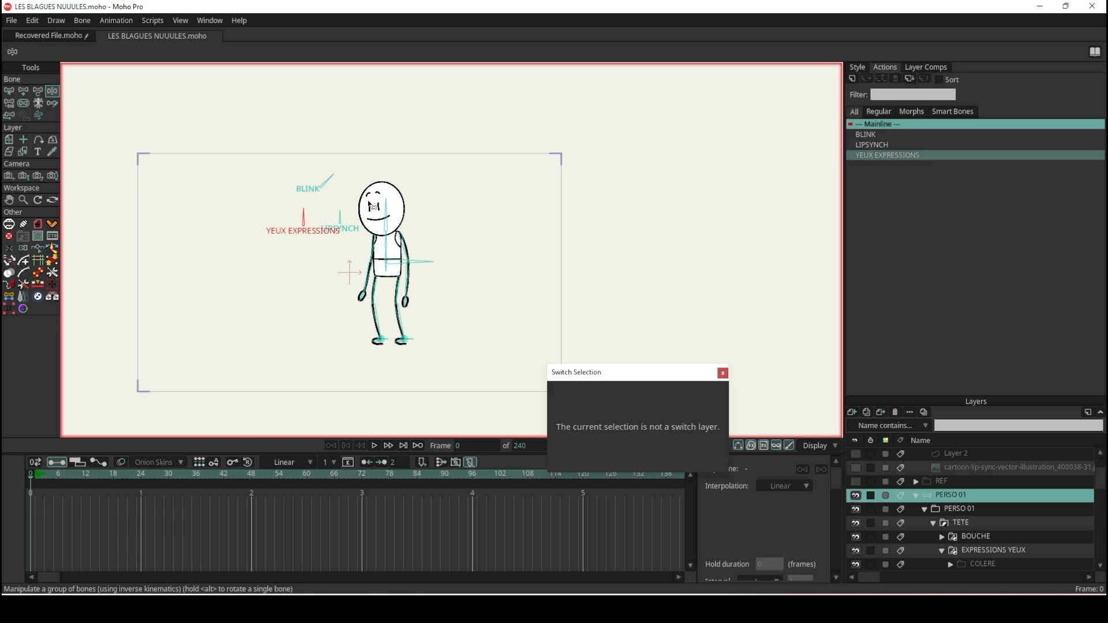
scroll(369, 204, "up", 5)
left_click_drag(178, 233, 213, 252)
left_click_drag(285, 243, 280, 289)
mouse_move(222, 252)
left_mouse_down()
mouse_move(230, 279)
mouse_move(228, 263)
left_mouse_up()
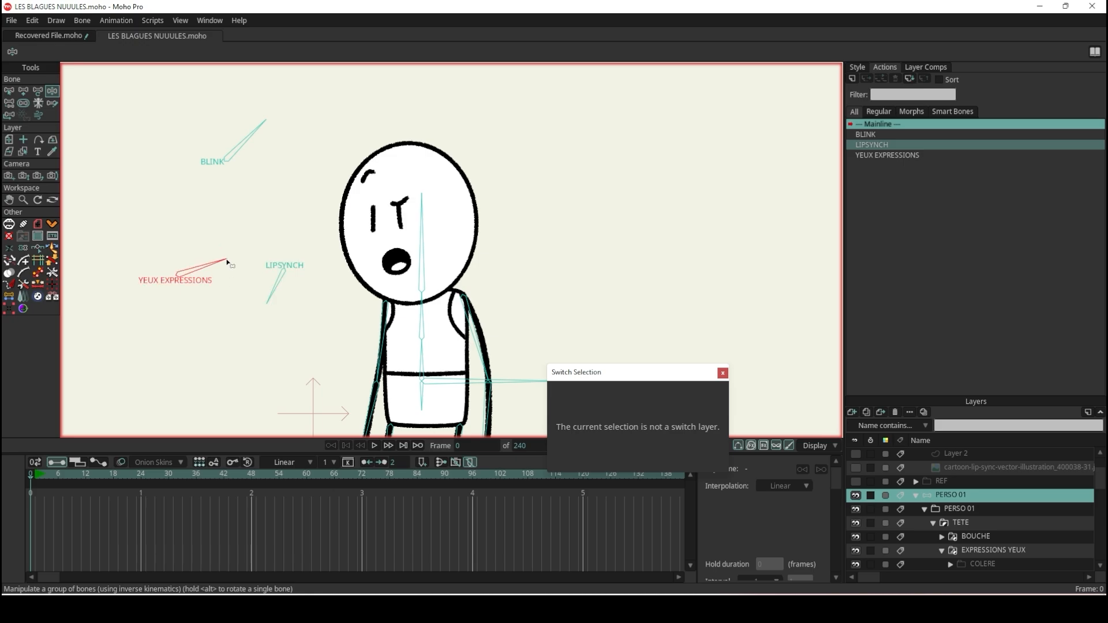
left_click_drag(283, 297, 313, 247)
left_click_drag(203, 266, 218, 239)
left_click_drag(243, 168, 273, 122)
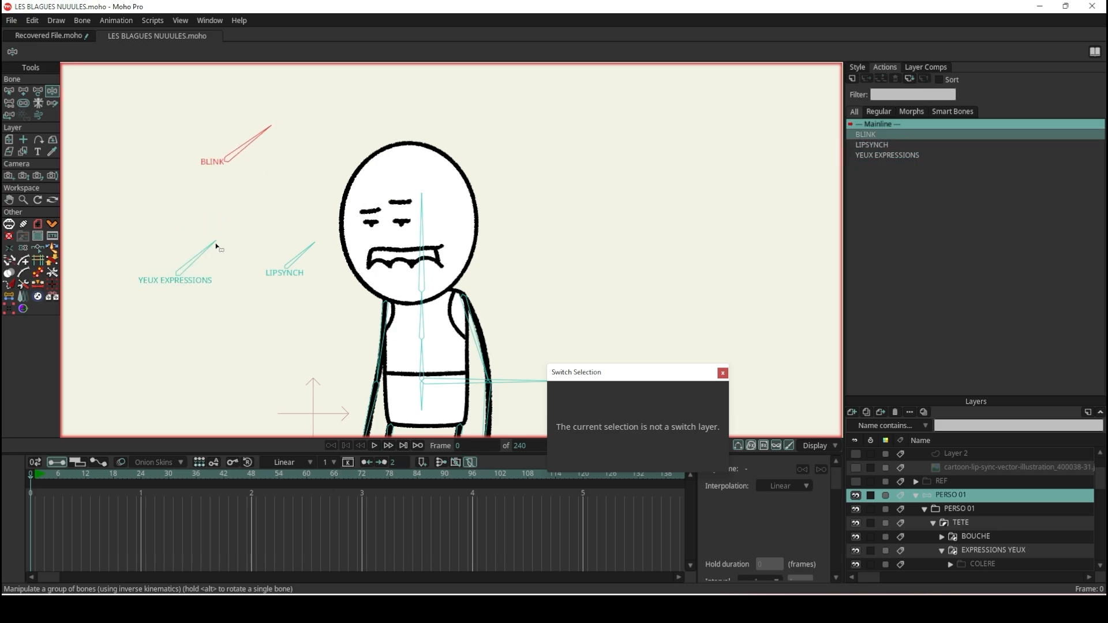
left_click_drag(216, 247, 221, 264)
mouse_move(261, 131)
left_mouse_down()
mouse_move(275, 196)
mouse_move(273, 137)
left_mouse_up()
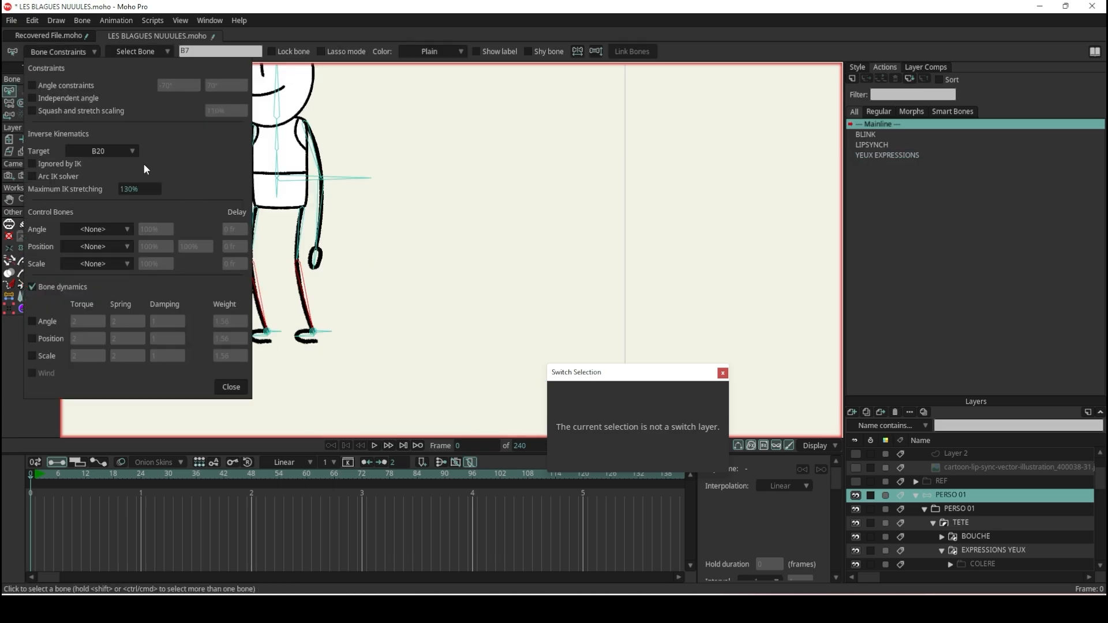
- Set the maximum IK stretching of both lower-leg bones to 200%
left_click(377, 283)
left_click(302, 289)
left_click(264, 299, "shift")
scroll(294, 303, "down", 7)
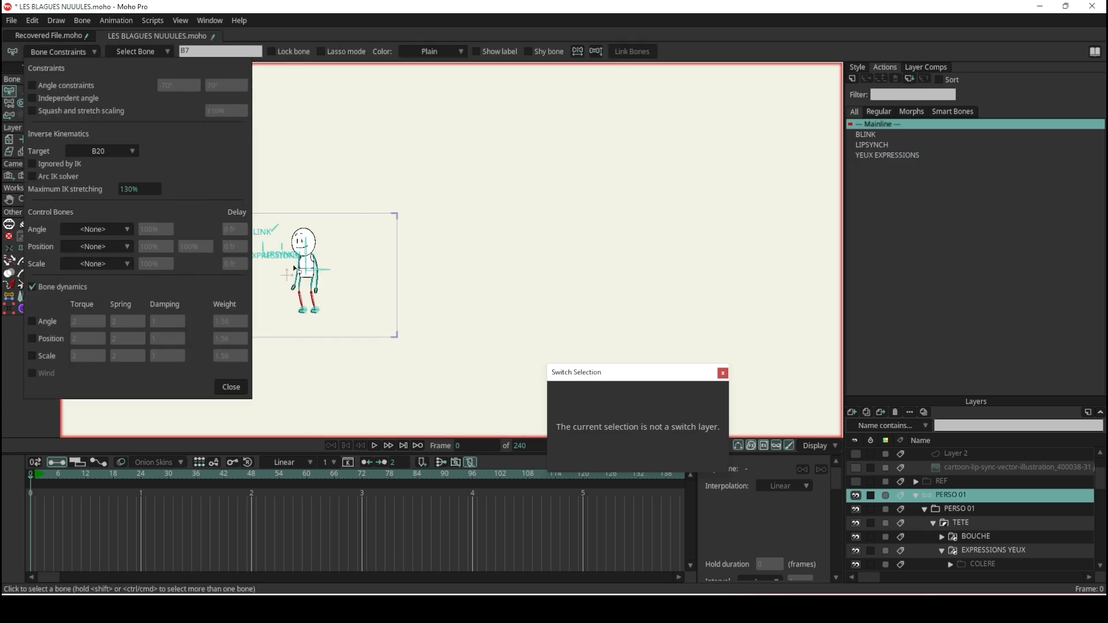
scroll(289, 271, "up", 5)
scroll(354, 395, "up", 2)
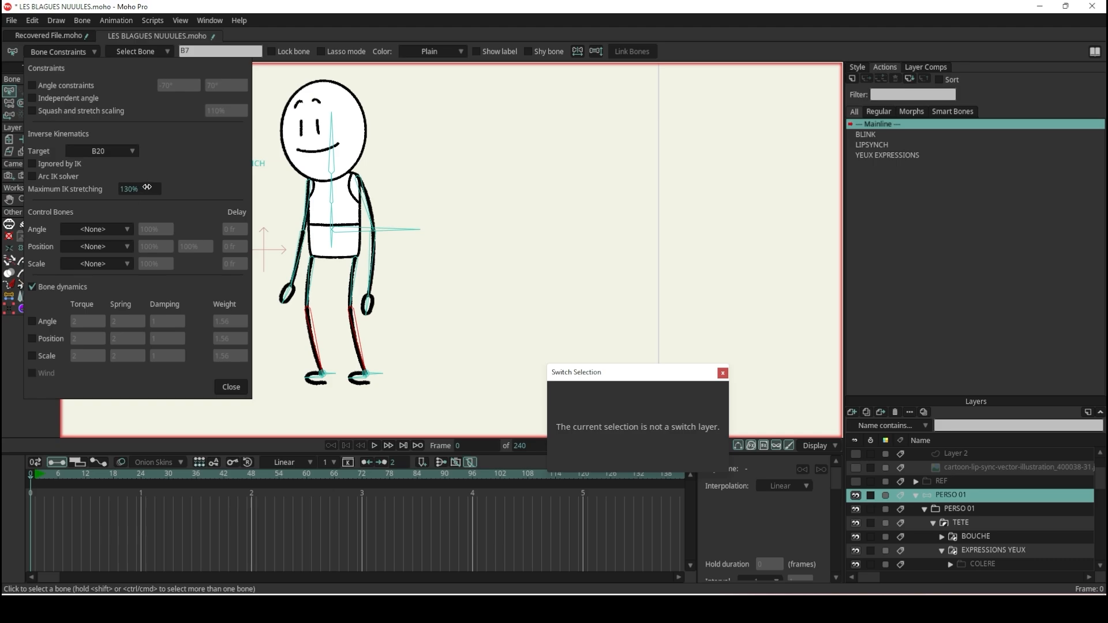
left_click(147, 187)
type("200")
left_click(231, 386)
key("z")
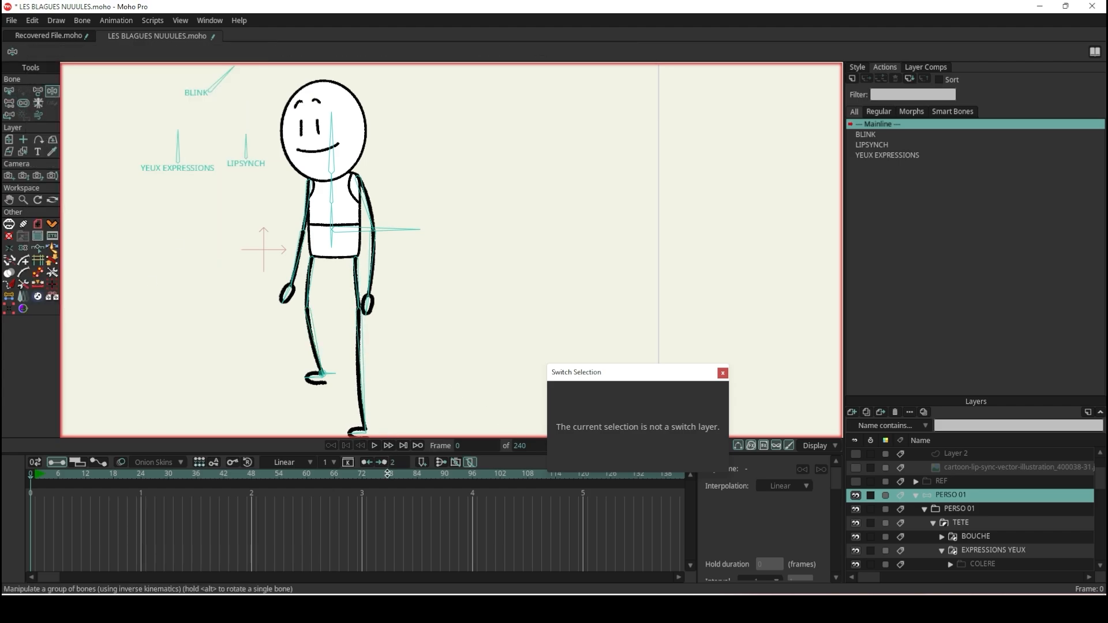
- Test the leg stretching at frame 0 by pulling a leg down and the hips up
scroll(388, 352, "down", 5)
scroll(385, 341, "up", 3)
left_click_drag(385, 339, 362, 419)
left_click_drag(411, 257, 436, 141)
left_click(28, 475)
- At frame 3, pose the character jumping by lifting the hips well above the ground and raising both arms
left_click(43, 474)
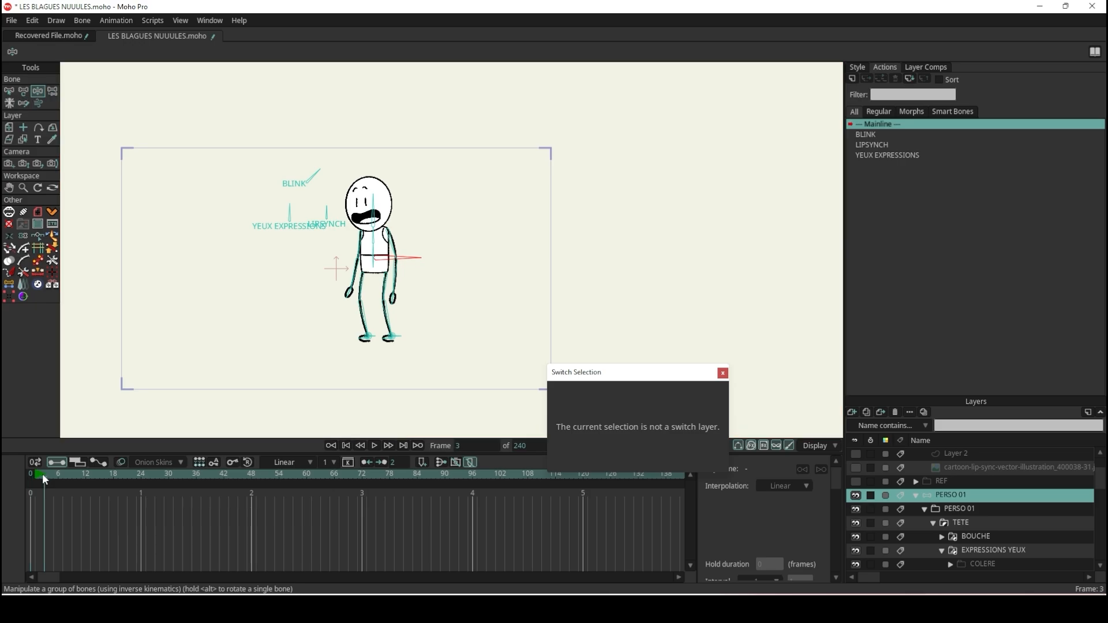
left_click_drag(400, 258, 458, 66)
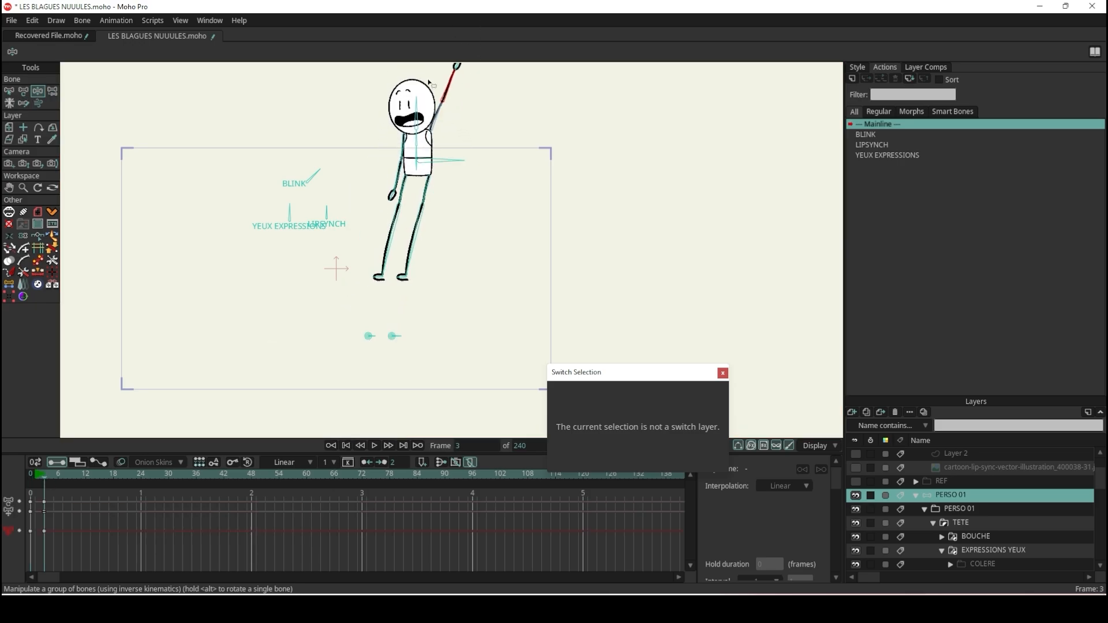
left_click_drag(400, 154, 449, 5)
- At frame 7, lower the hips into a crouch with bent knees and adjust the tilt of the torso and head
left_click(61, 474)
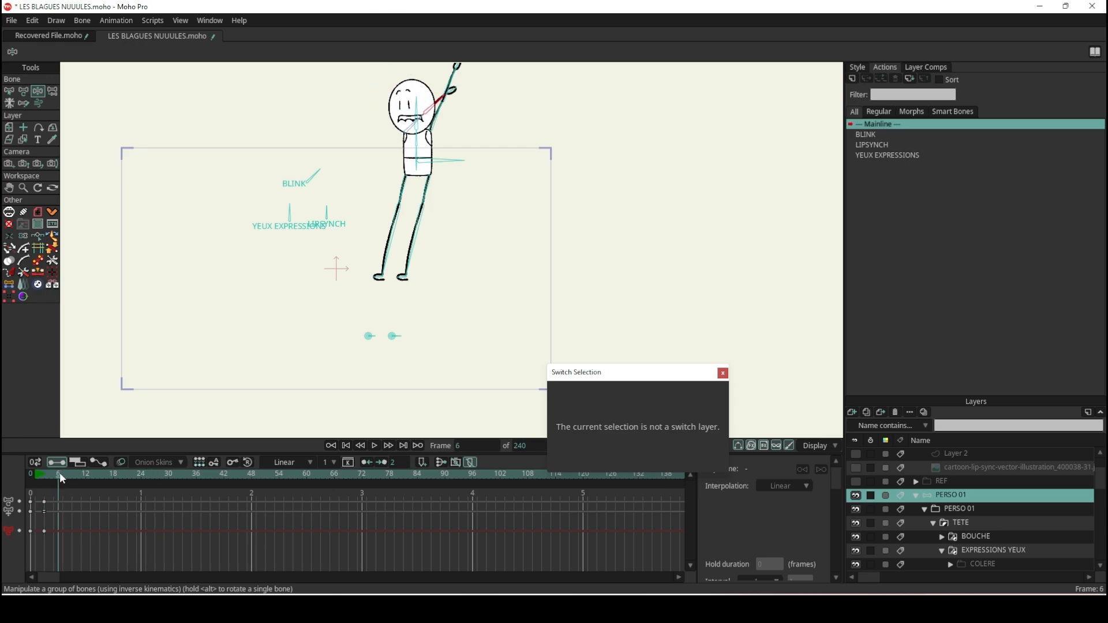
left_click_drag(447, 172, 410, 289)
scroll(396, 237, "up", 3)
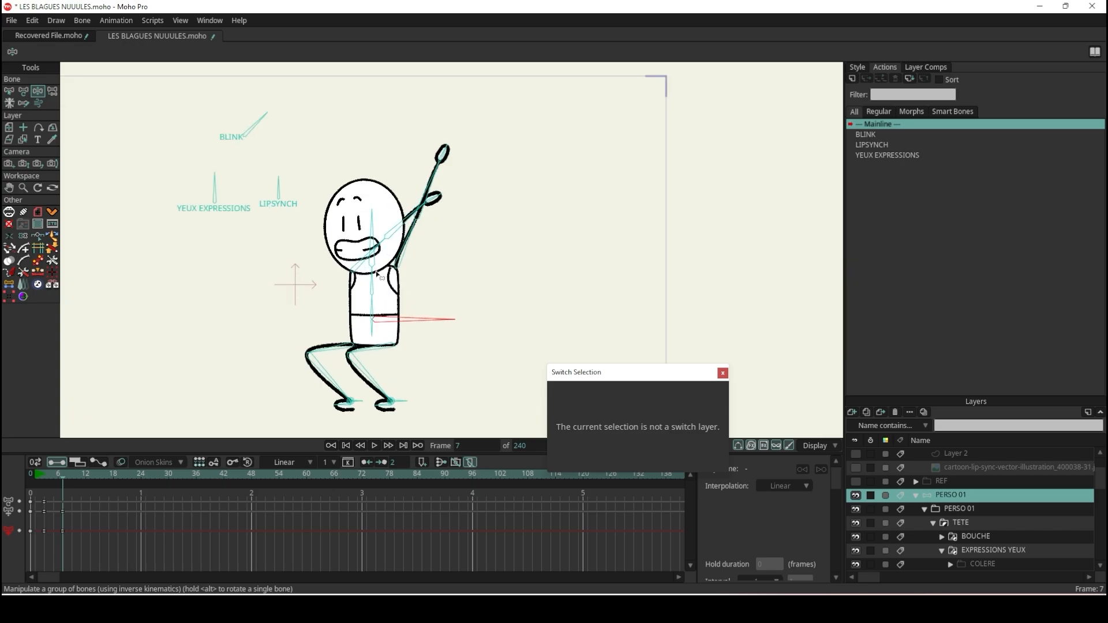
left_click_drag(376, 236, 329, 250)
left_click_drag(342, 173, 361, 173)
left_click_drag(344, 217, 318, 218)
- At frame 10, raise the hips out of the crouch, lower both arms and readjust the upper-body tilt
left_click(78, 476)
left_click_drag(415, 320, 417, 263)
left_click_drag(361, 98, 465, 241)
left_click_drag(315, 147, 404, 254)
left_click_drag(352, 222, 375, 224)
- At frame 12, bring both arms down beside the body and adjust the head and torso tilt
left_click(85, 475)
left_click_drag(376, 289, 346, 343)
left_click_drag(461, 268, 426, 324)
left_click_drag(353, 150, 379, 149)
left_click_drag(375, 230, 371, 229)
- Play the jump animation from the start and compress its pose keyframes into about the first six frames
left_click(331, 446)
left_click(373, 445)
left_click(44, 476)
left_click_drag(110, 494, 35, 478)
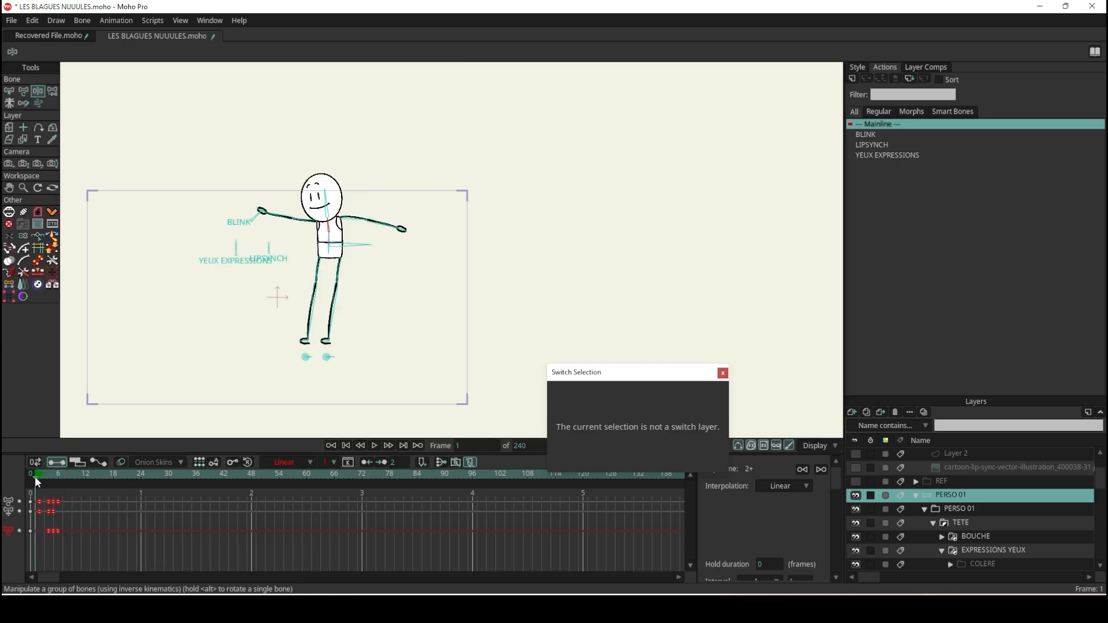
left_click(82, 525)
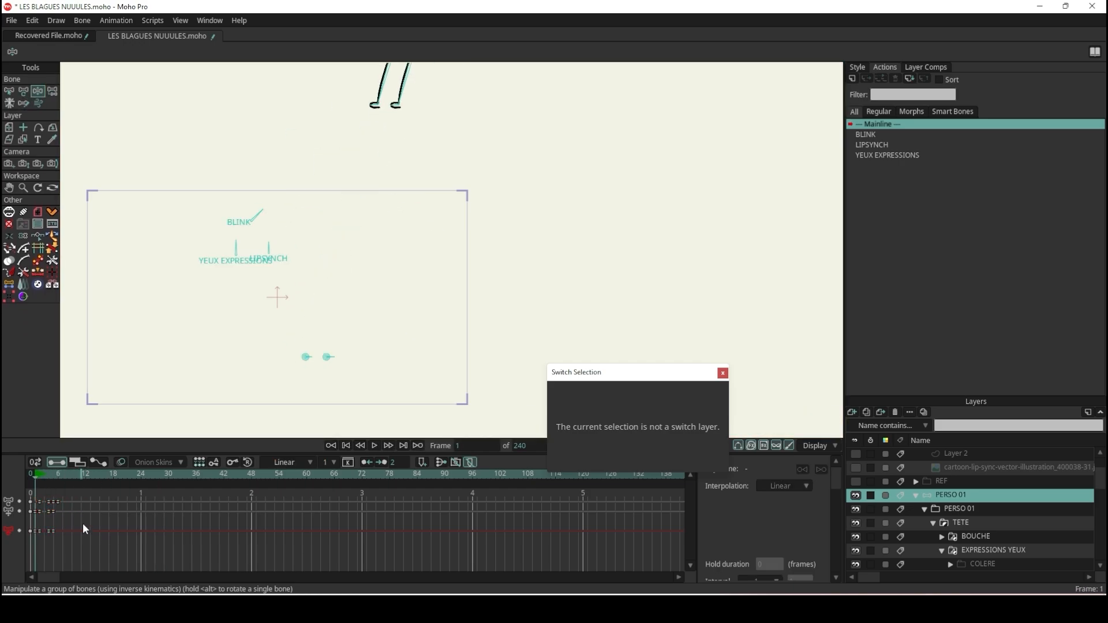
- Limit the playback range to frame 24 and play the character's test animation
left_click(77, 475)
left_click_drag(78, 490, 29, 548)
left_click_drag(41, 475, 168, 485)
right_click(140, 475, "alt")
key("space")
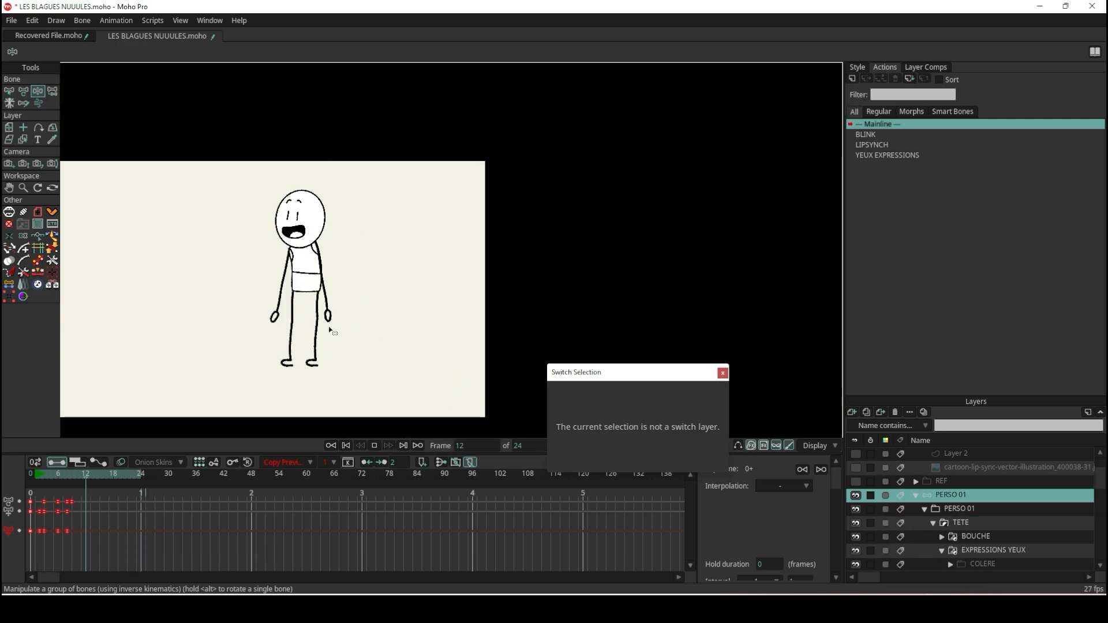
scroll(156, 247, "up", 1)
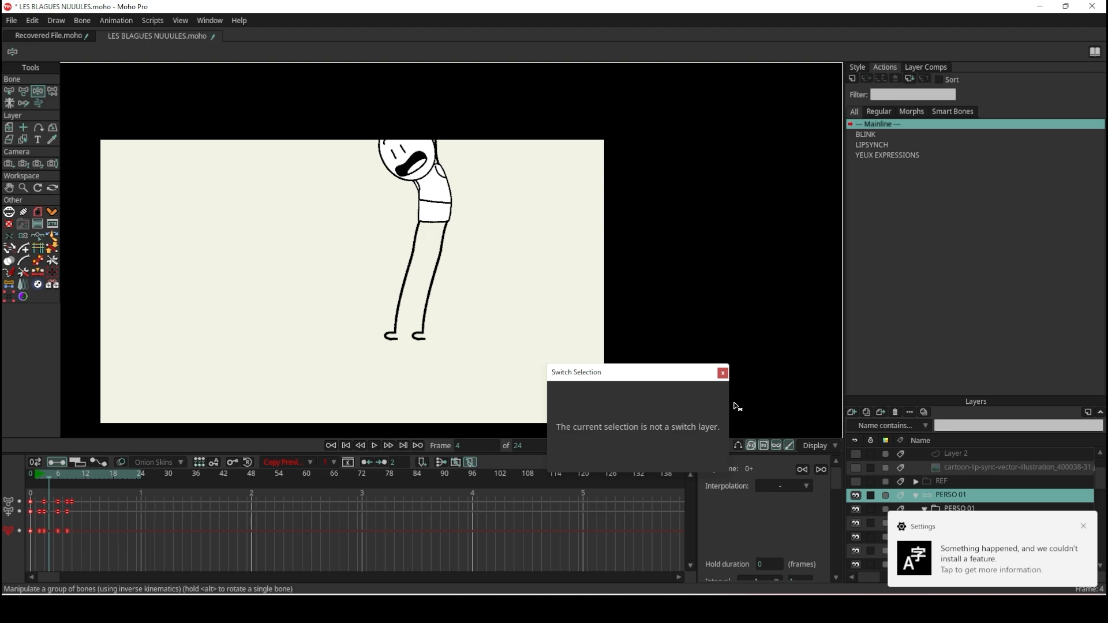
- Clear the character's test animation from the timeline and save the project
left_click_drag(664, 374, 799, 561)
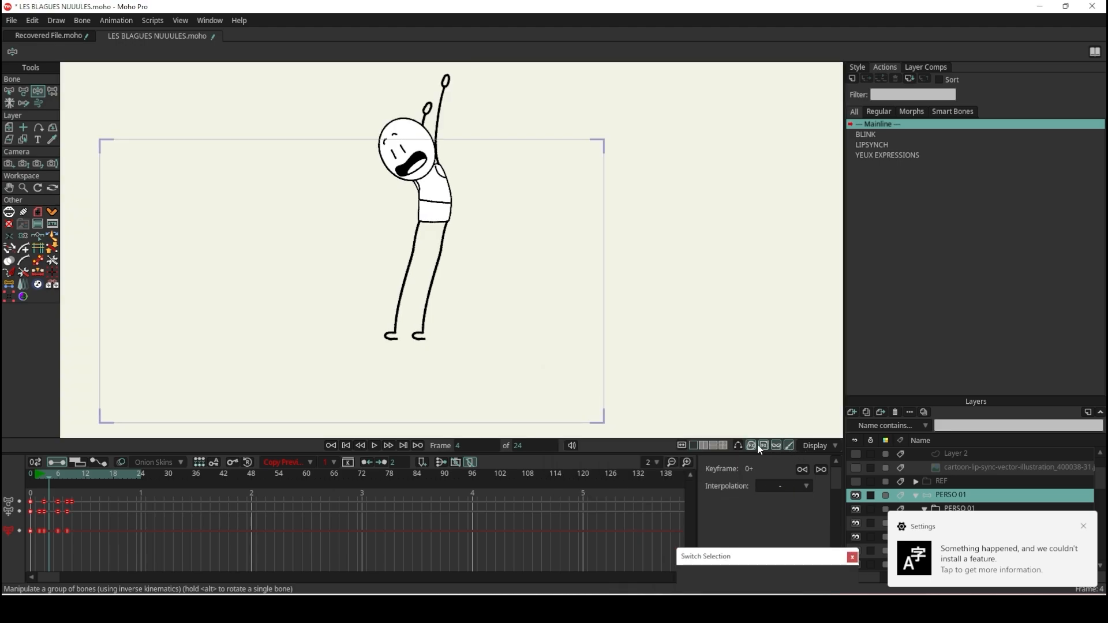
left_click(741, 446)
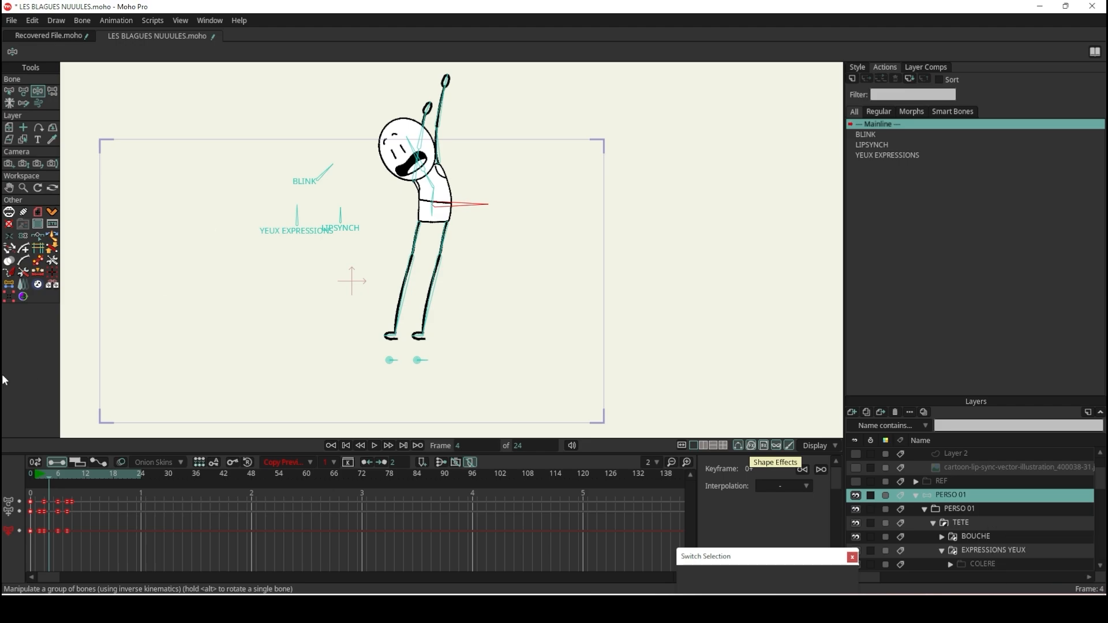
left_click(126, 22)
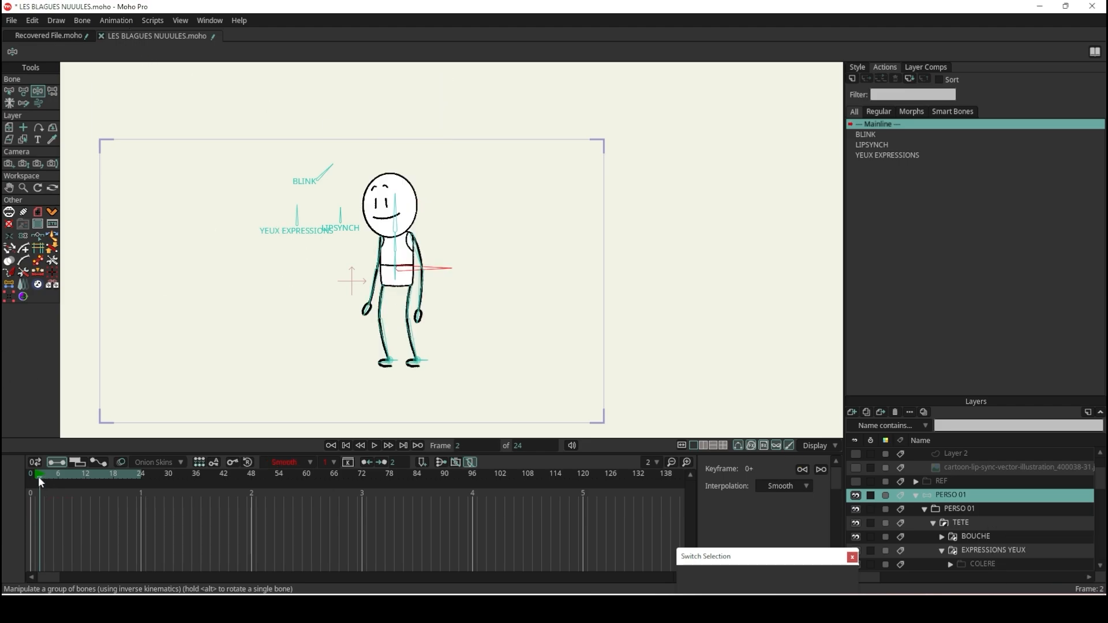
key("ctrl+s")
- Select both forearm bones, disable squash and stretch scaling, and set their maximum IK stretching to 150
scroll(418, 280, "up", 3)
left_click(9, 91)
scroll(454, 284, "up", 3)
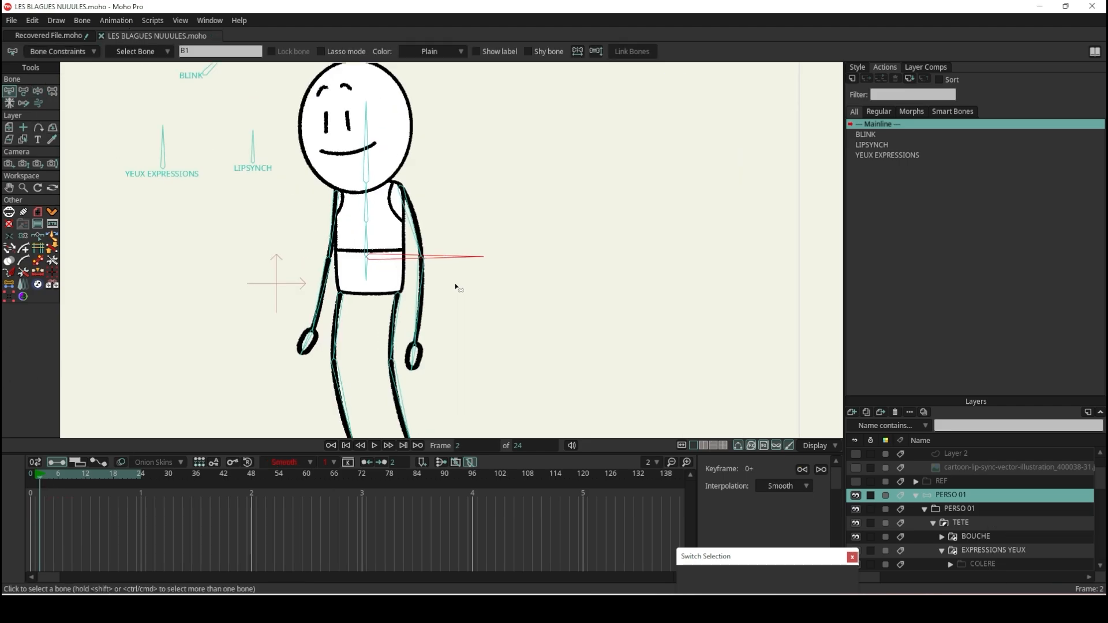
left_click(411, 294)
left_click(302, 292, "shift")
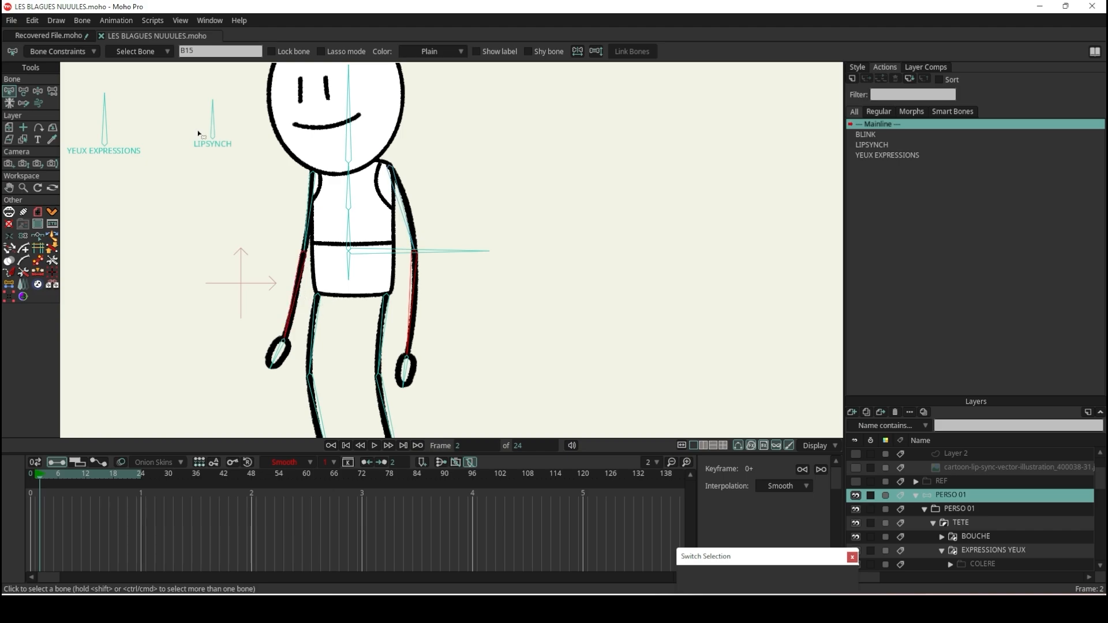
left_click(60, 51)
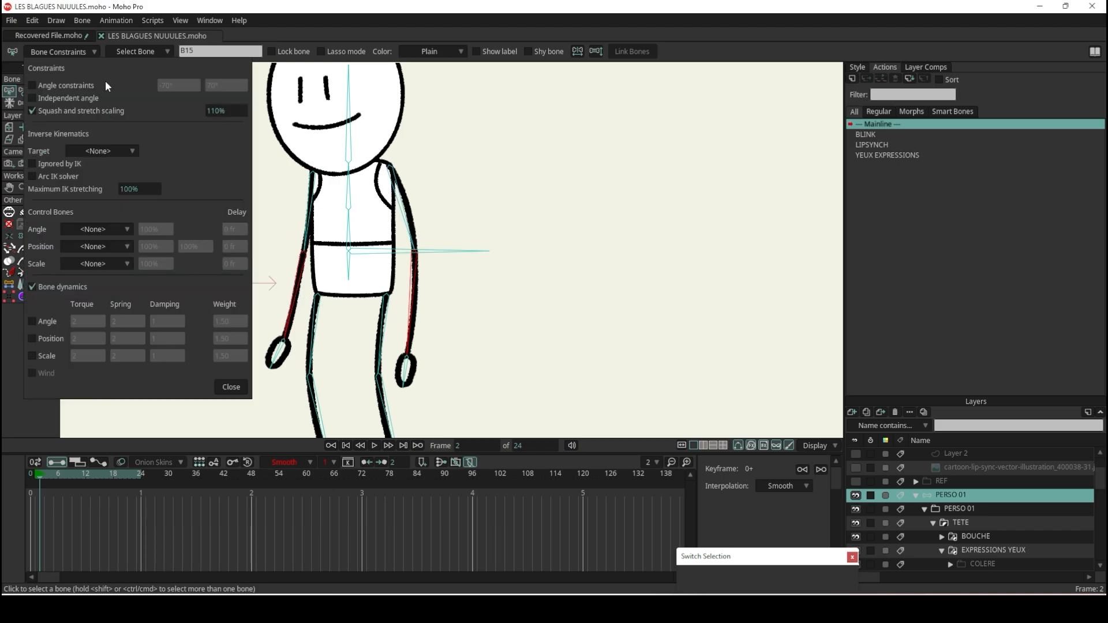
left_click(33, 110)
left_click(147, 190)
type("1")
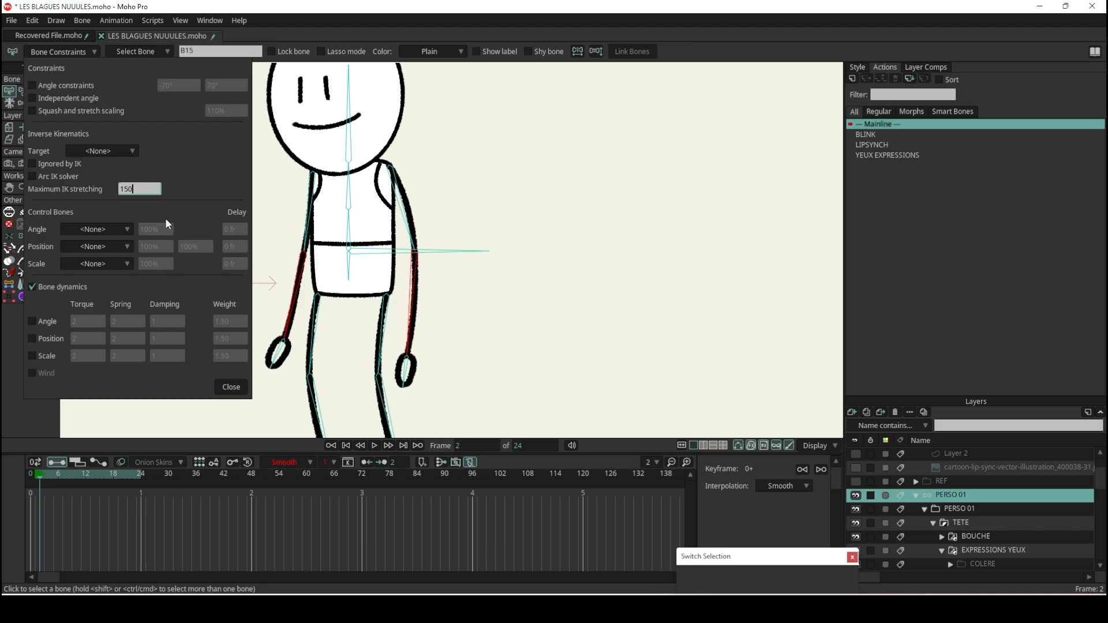
left_click(237, 391)
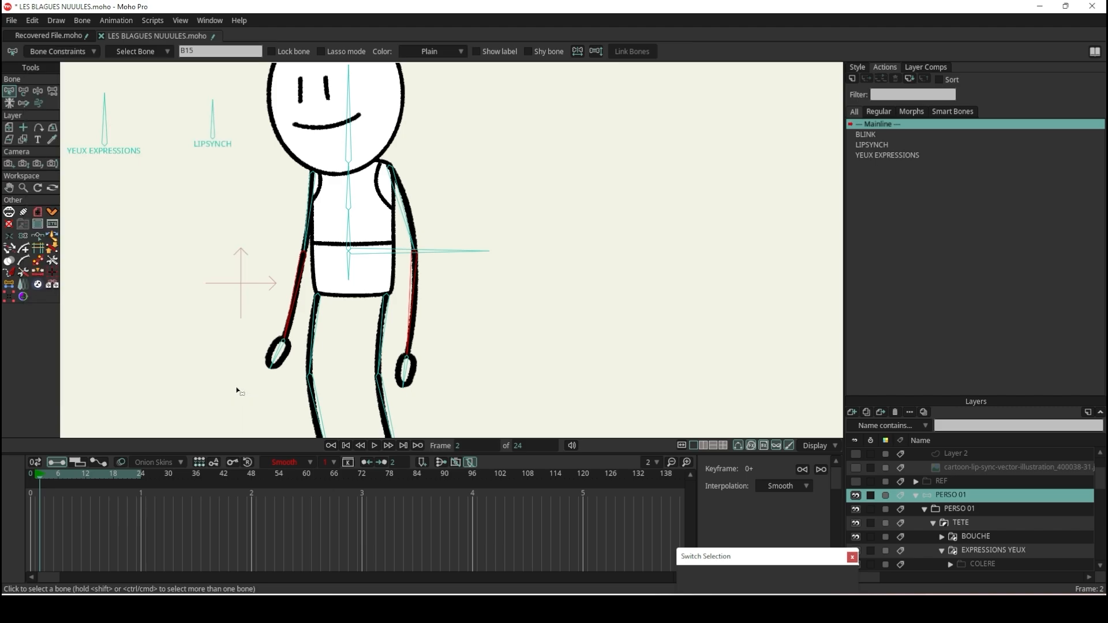
- Try raising the character's arm with the Manipulate Bones tool to test its IK stretching
left_click(39, 89)
left_click_drag(281, 333, 225, 217)
key("ctrl+z")
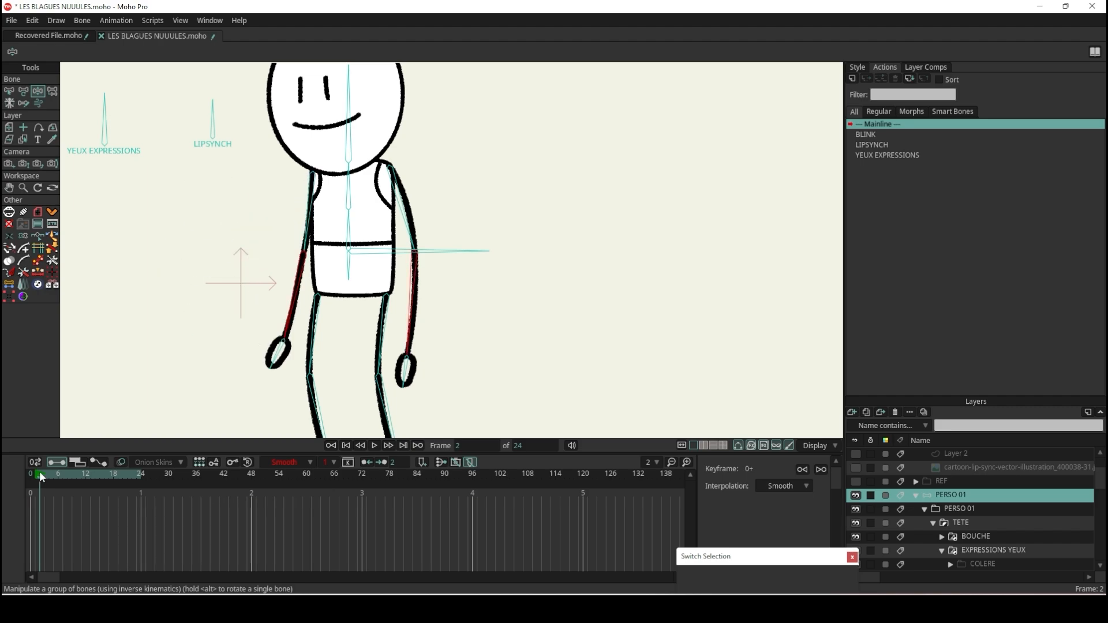
- Return to frame 0, check the leg and foot bones, and save the project
left_click_drag(40, 477, 28, 479)
scroll(205, 296, "down", 5)
scroll(229, 374, "up", 3)
scroll(278, 352, "up", 4)
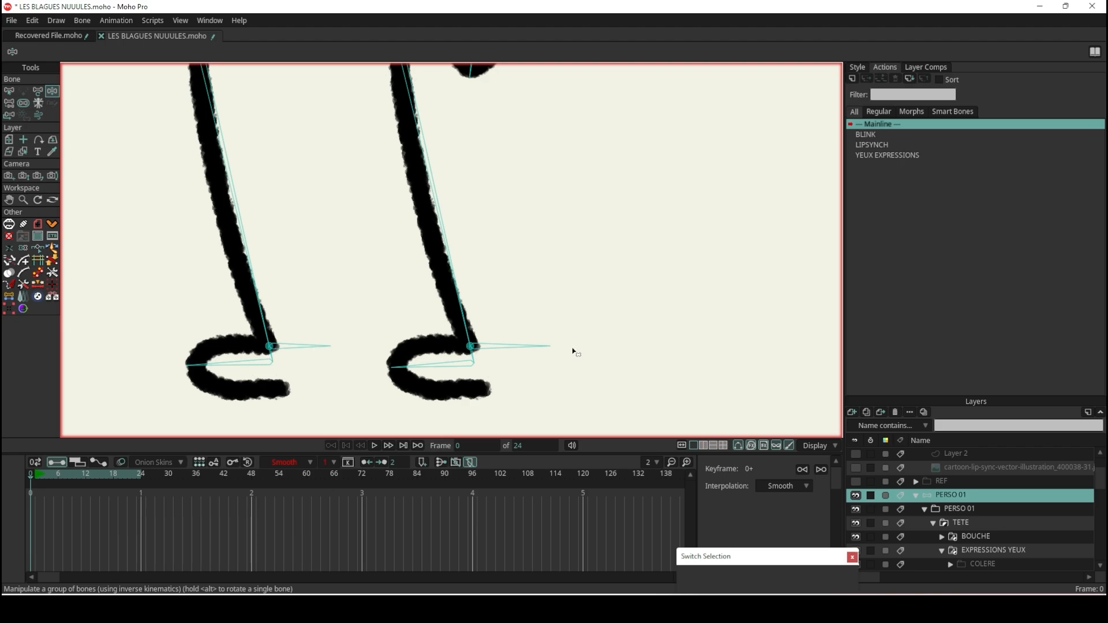
scroll(531, 266, "down", 5)
scroll(486, 195, "up", 3)
scroll(498, 213, "down", 5)
scroll(576, 252, "up", 4)
key("ctrl+s")
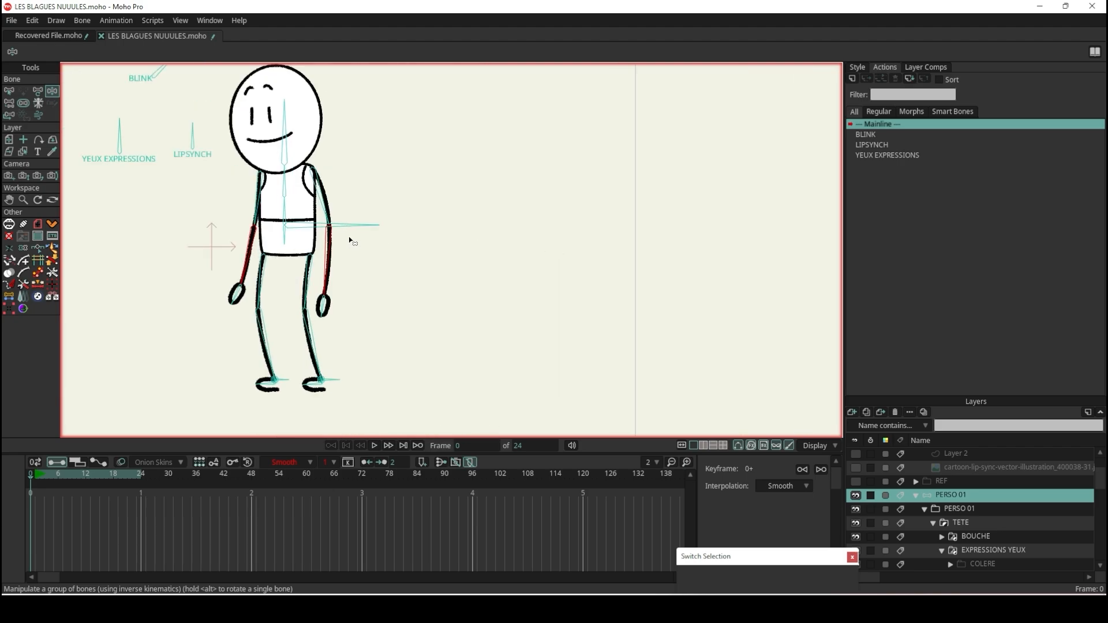
- With no bone selected, add a short horizontal control bone beside the head, pointing toward the character
scroll(349, 240, "down", 4)
scroll(285, 241, "up", 3)
scroll(163, 168, "up", 1)
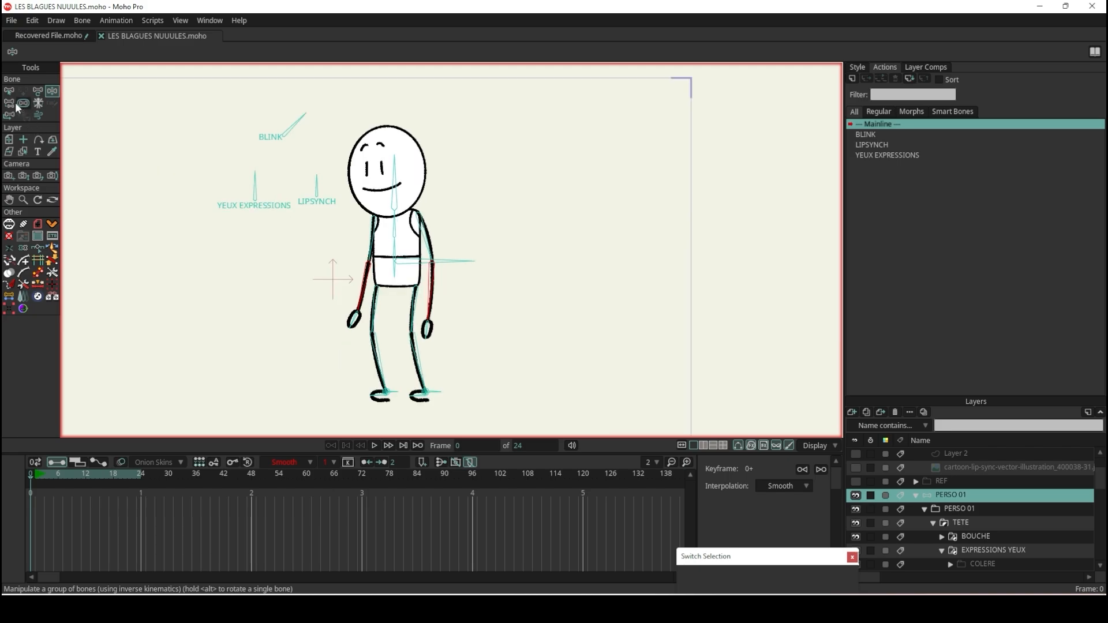
left_click(8, 91)
left_click(181, 209)
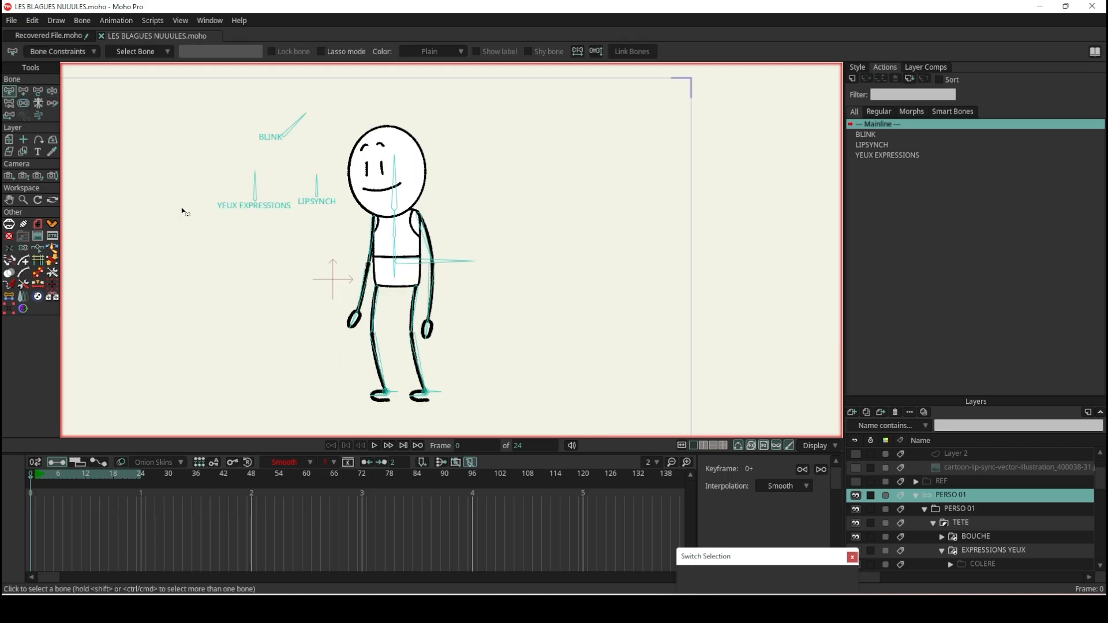
left_click(22, 92)
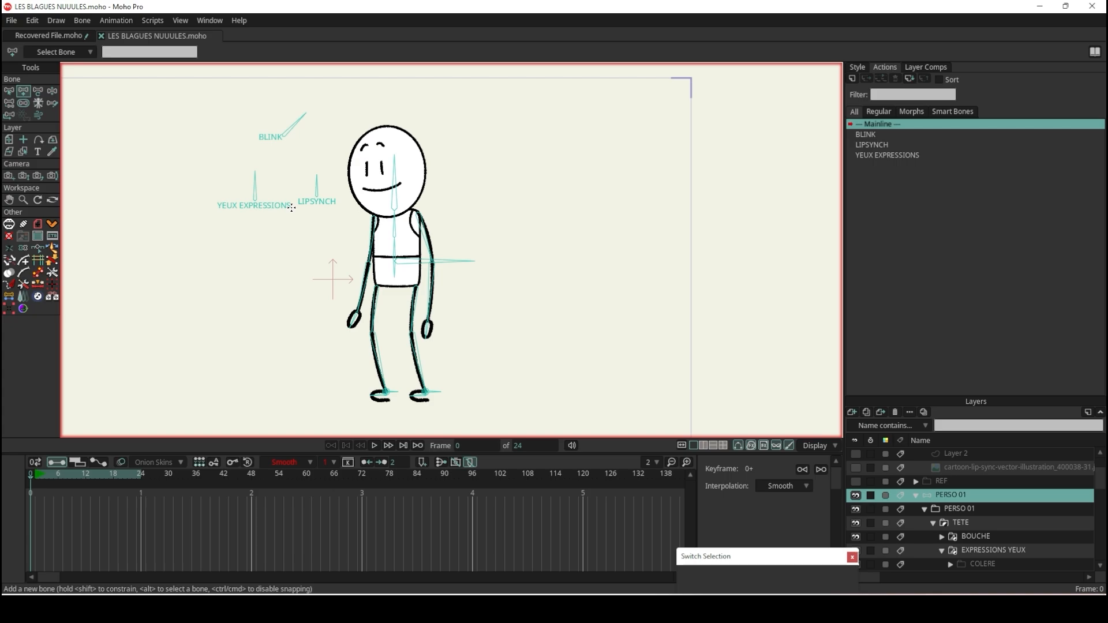
scroll(371, 181, "up", 3)
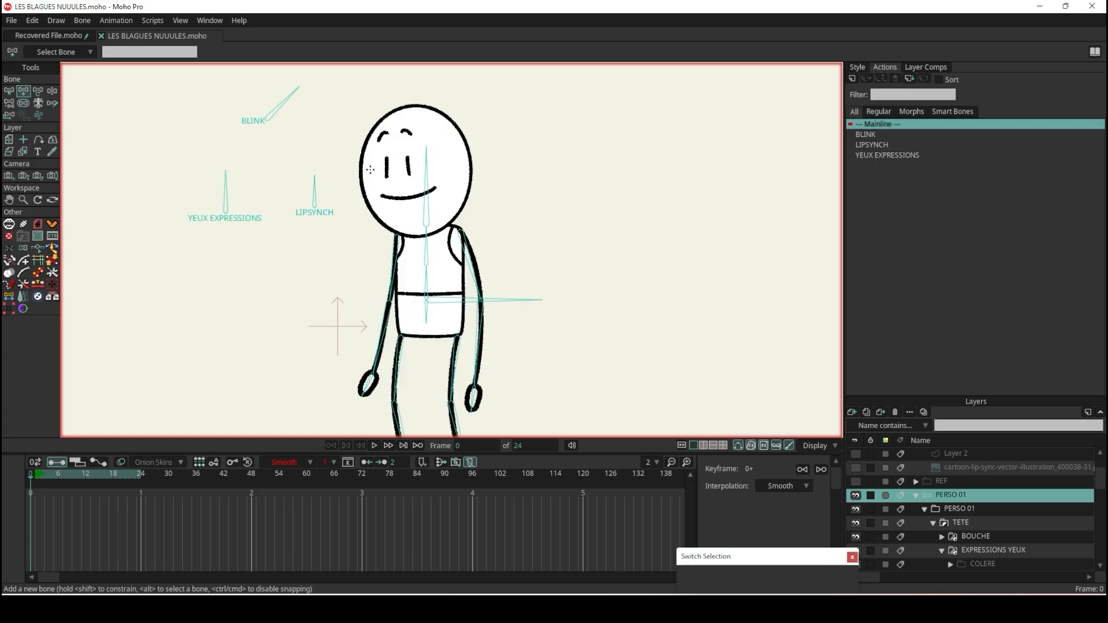
left_click_drag(599, 172, 554, 172)
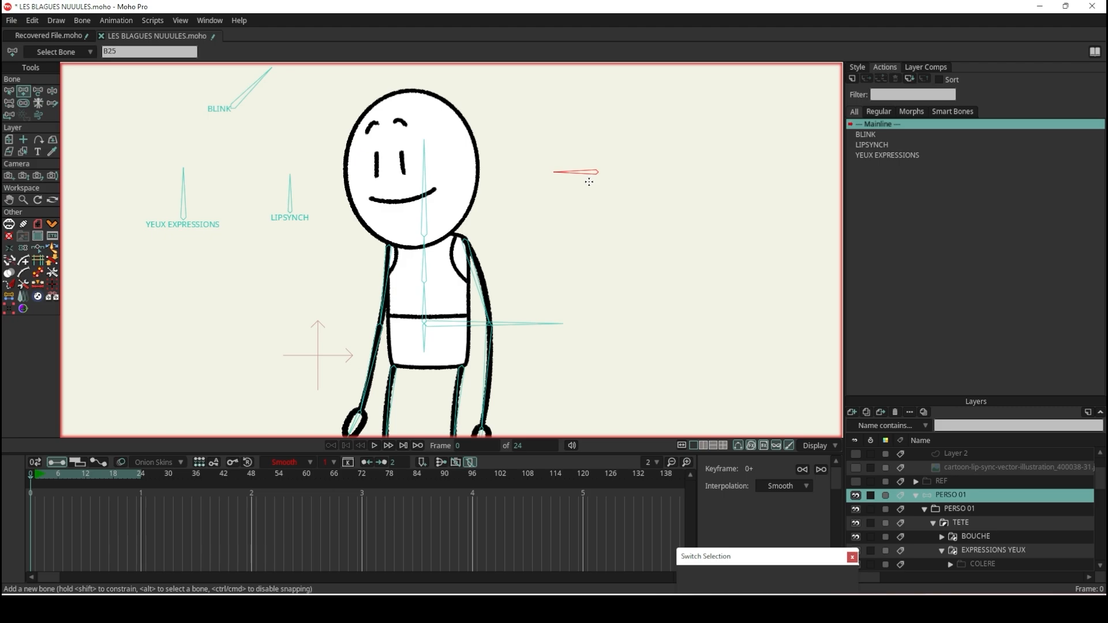
- Name the new bone beside the head TETE_SQUASH/STRETCH and deselect it
left_click(9, 92)
double_click(207, 50)
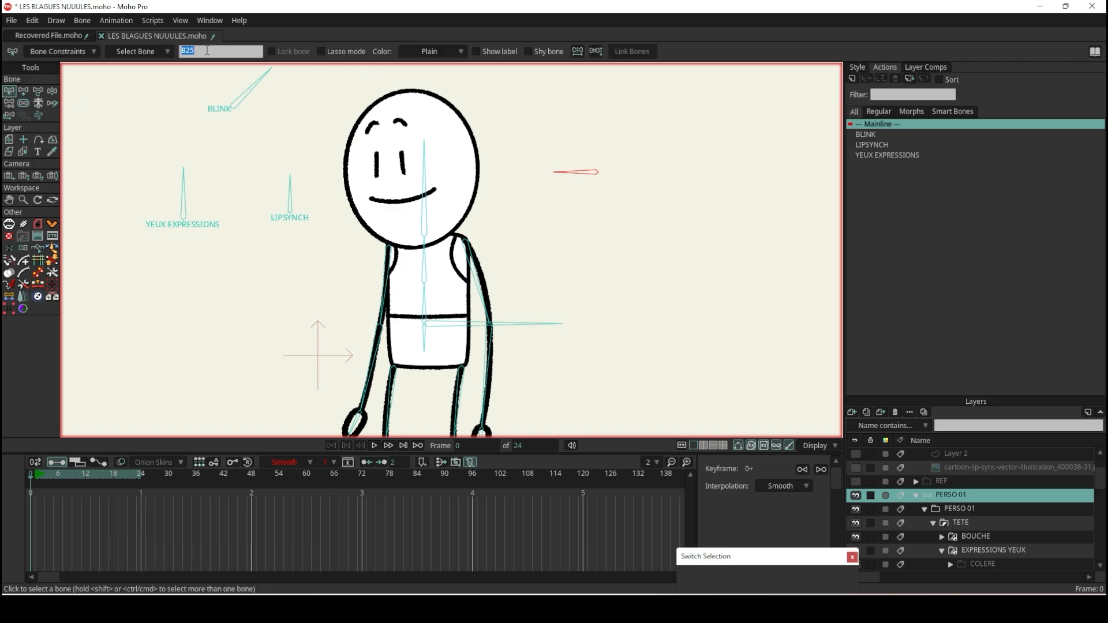
type("S")
type("TETE")
key("BackSpace")
type("_")
key("Return")
left_click(586, 262)
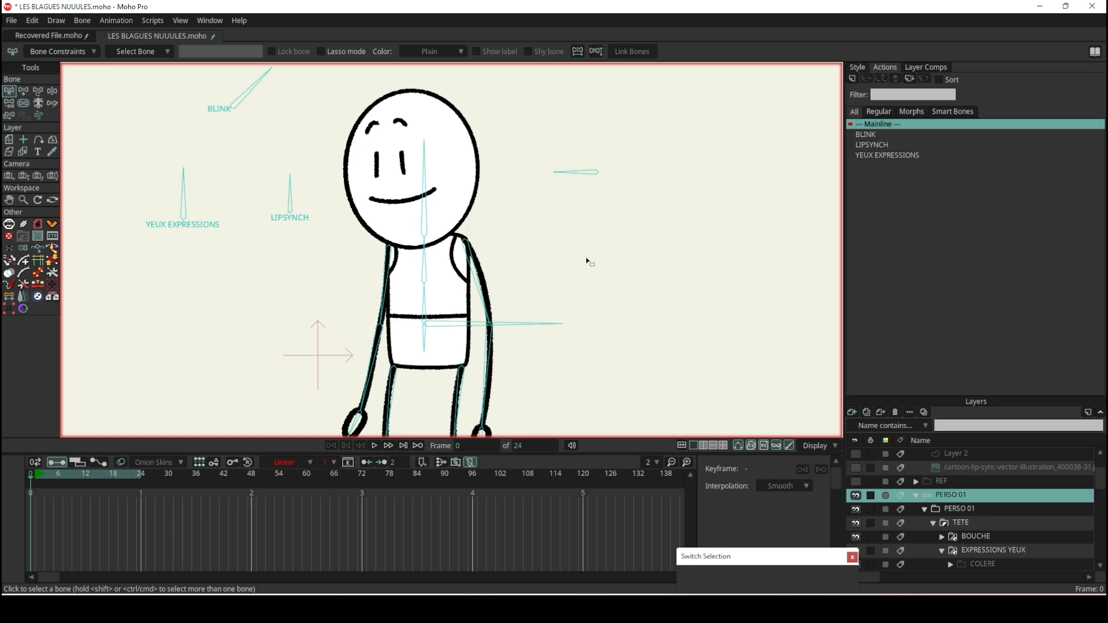
- Add a second short horizontal control bone beside the torso, pointing toward the character
left_click(23, 91)
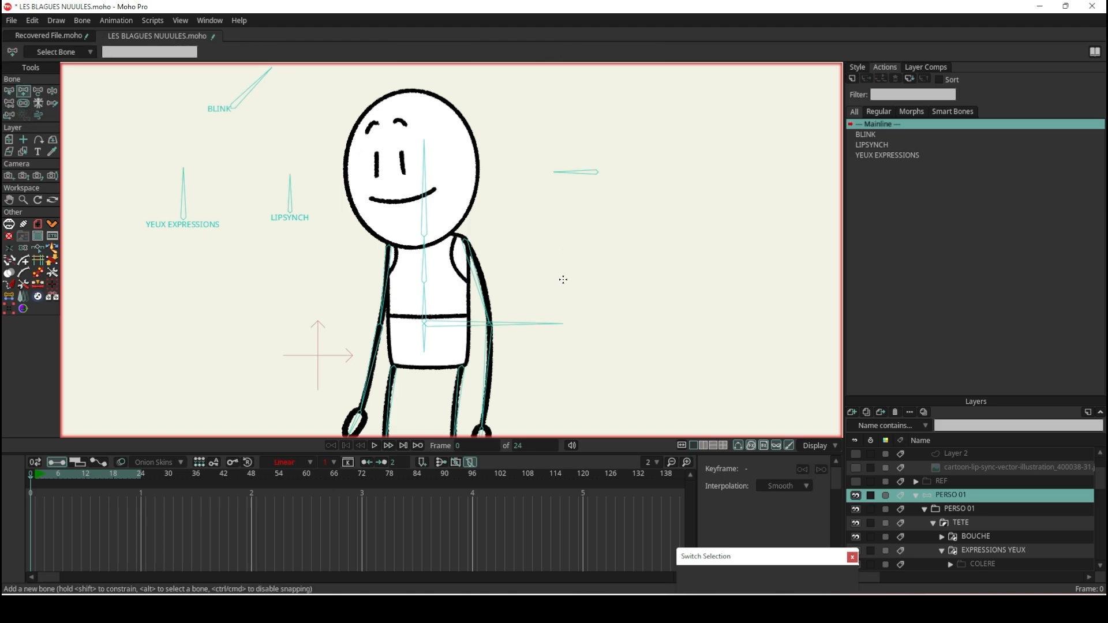
left_click_drag(595, 276, 500, 276)
key("s")
left_click_drag(574, 173, 482, 206)
left_click(577, 277)
key("z")
- Name the control bone beside the torso CORPS_SQUASH/STRETCH
double_click(212, 52)
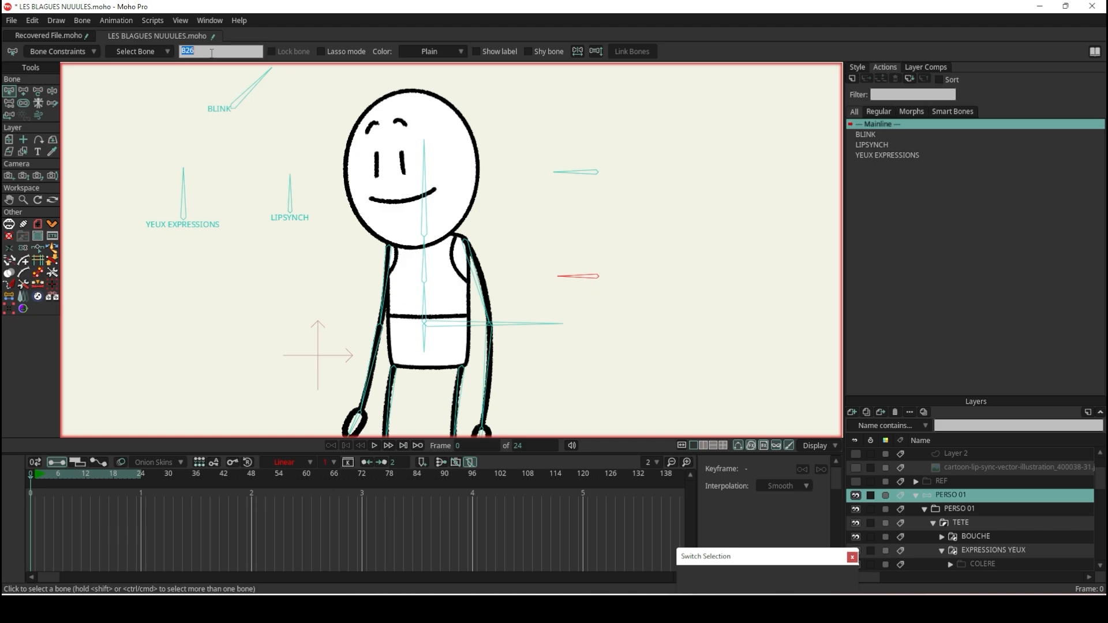
type("CORPS_SQUASH/STRETCH")
key("Return")
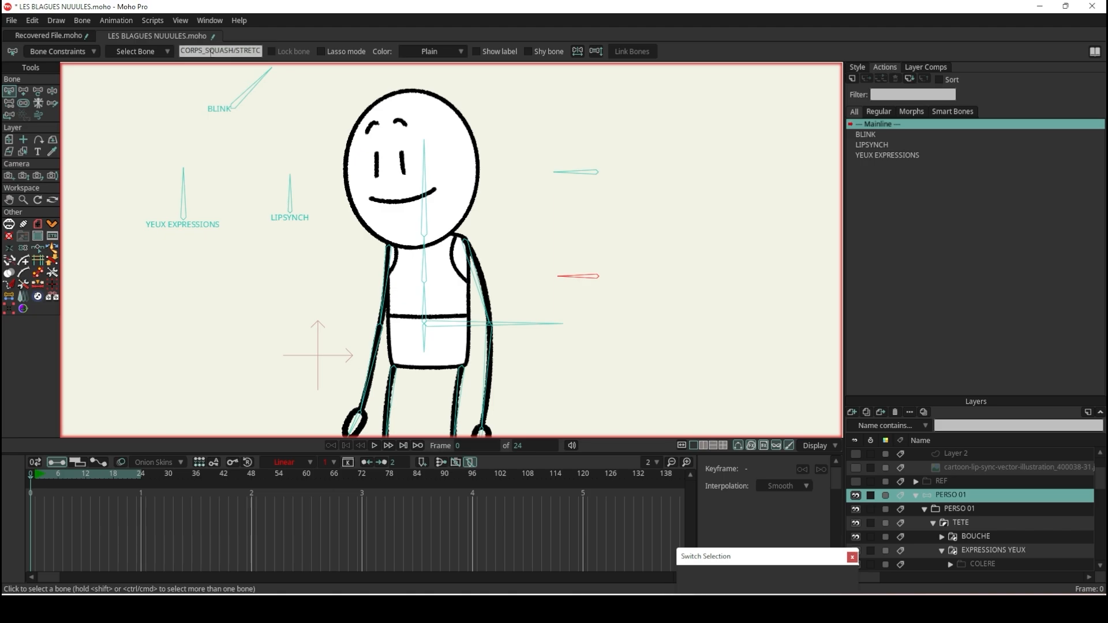
- Show the labels of both SQUASH/STRETCH control bones and save the project
left_click(572, 174)
left_click(494, 51)
left_click(544, 148)
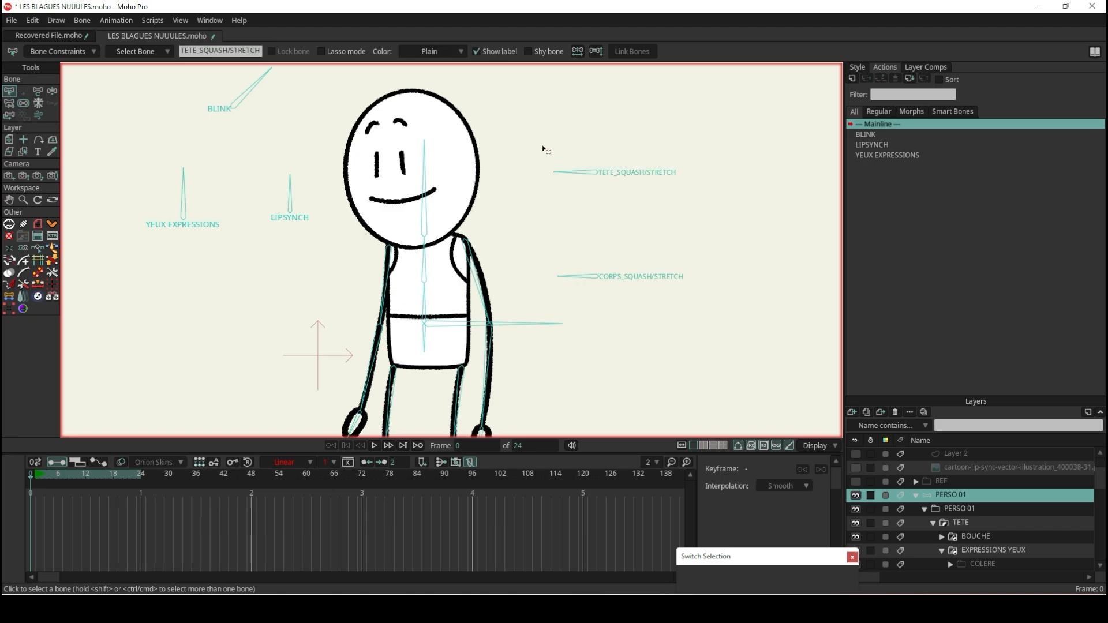
scroll(543, 151, "down", 7)
scroll(577, 142, "up", 2)
scroll(577, 144, "up", 3)
key("ctrl+s")
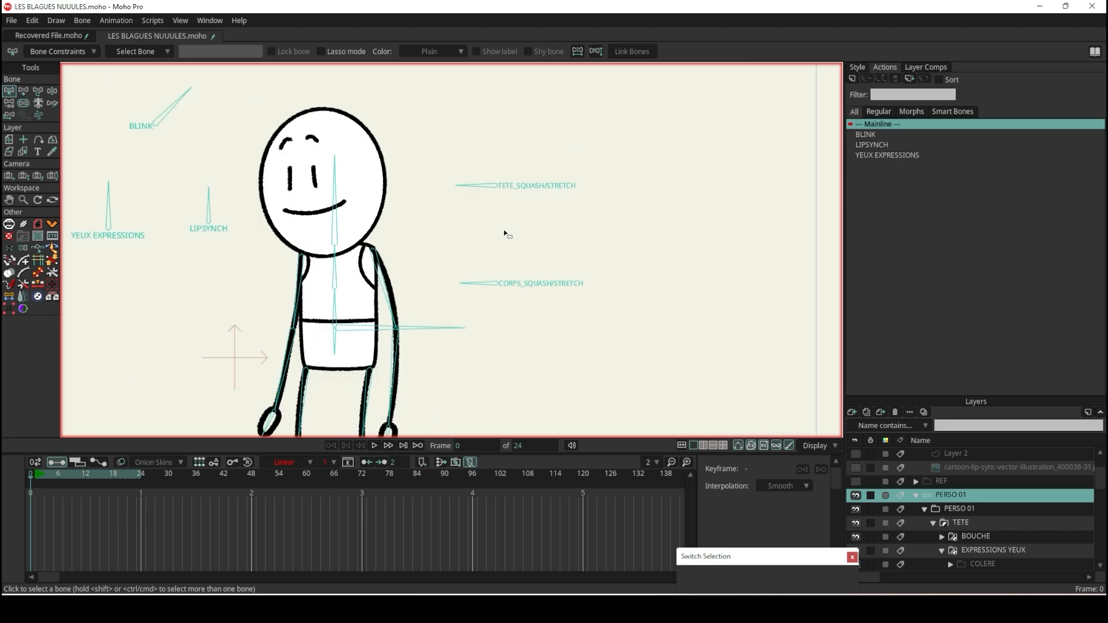
- Create a smart bone action for the TETE_SQUASH/STRETCH bone, keeping the proposed action name
scroll(507, 236, "down", 4)
scroll(503, 213, "up", 4)
left_click(497, 176)
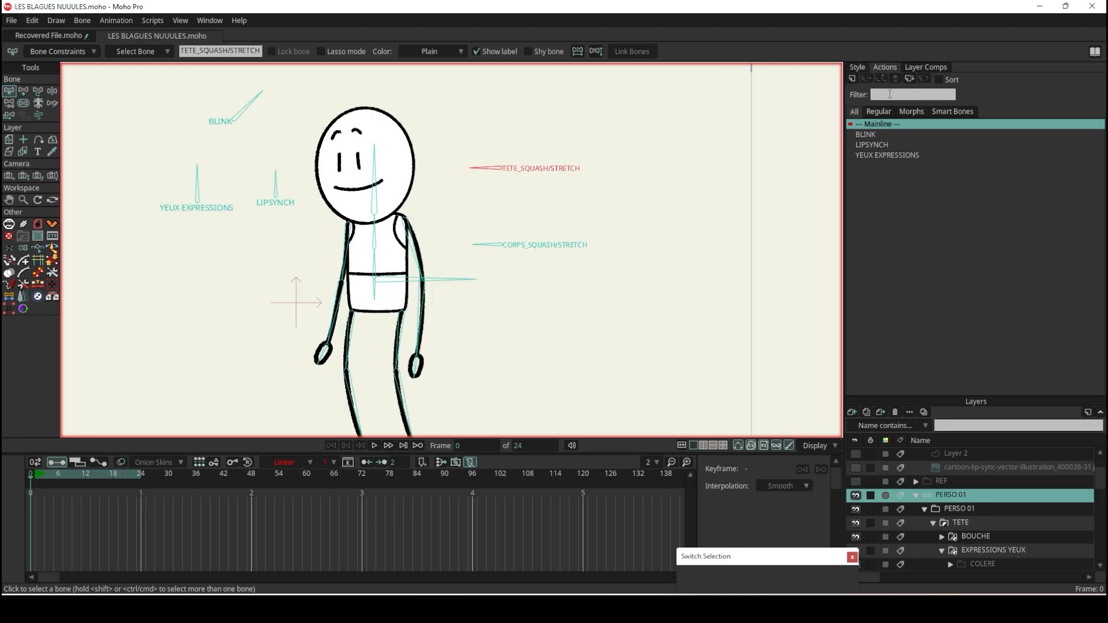
left_click(852, 79)
left_click(559, 341)
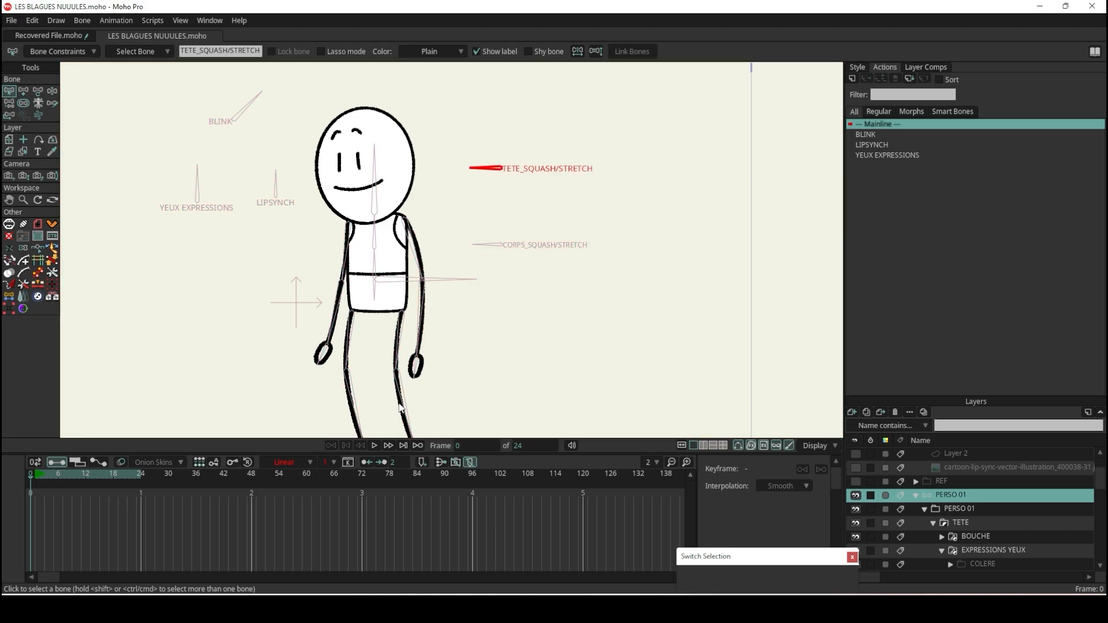
- At frame 12 of the action, rotate the TETE_SQUASH/STRETCH bone diagonally upward
left_click(87, 476)
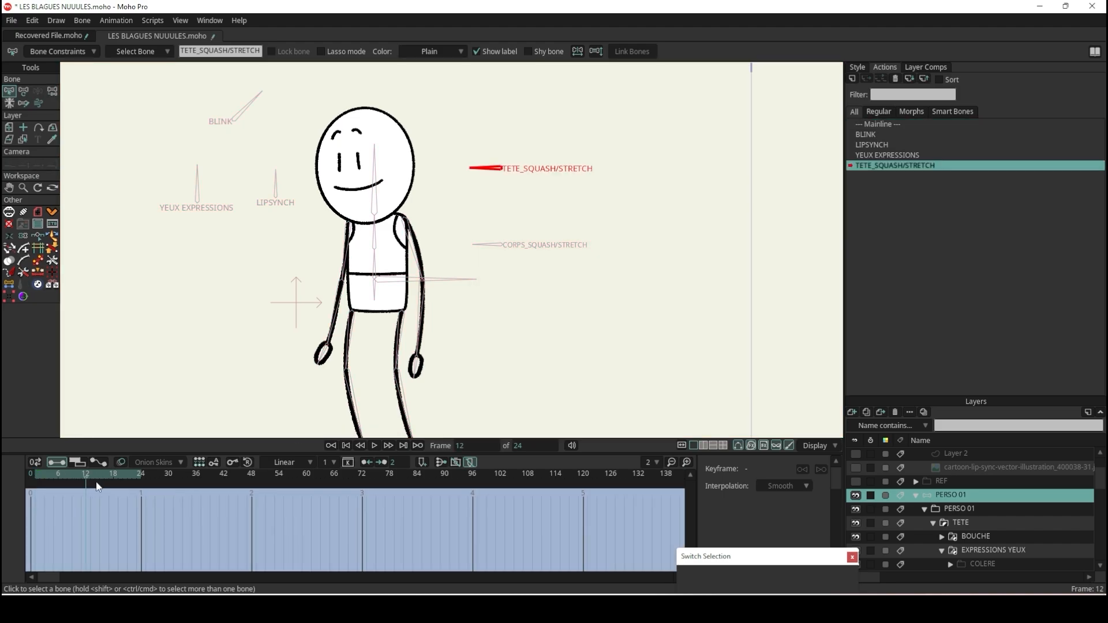
left_click(24, 91)
left_click_drag(479, 178, 482, 150)
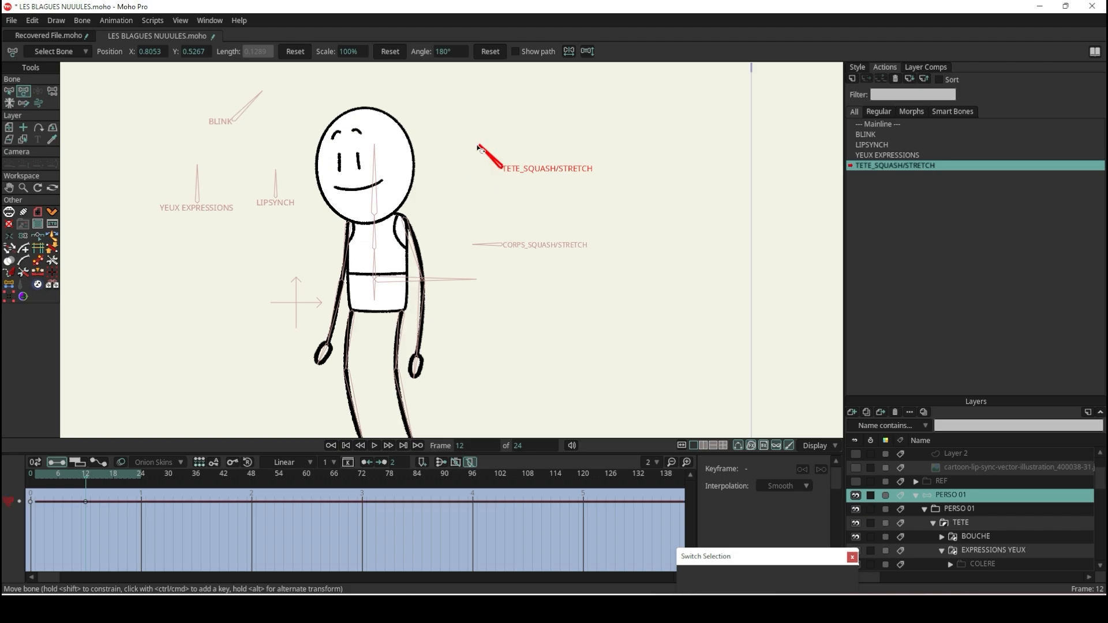
- Stretch the head bone to 116% scale at frame 12 of the action
scroll(372, 170, "up", 2)
left_click(380, 164)
mouse_move(378, 135)
left_mouse_down()
mouse_move(426, 115)
mouse_move(383, 124)
left_mouse_up()
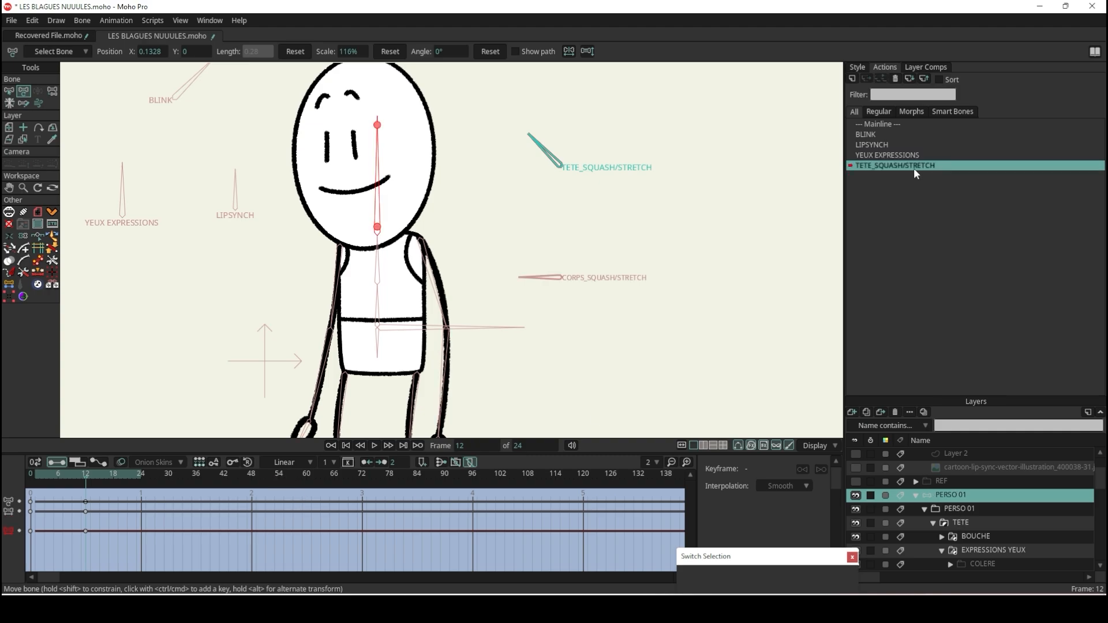
- Create a second smart bone action for the TETE_SQUASH/STRETCH bone, keeping the proposed action name
left_click(850, 79)
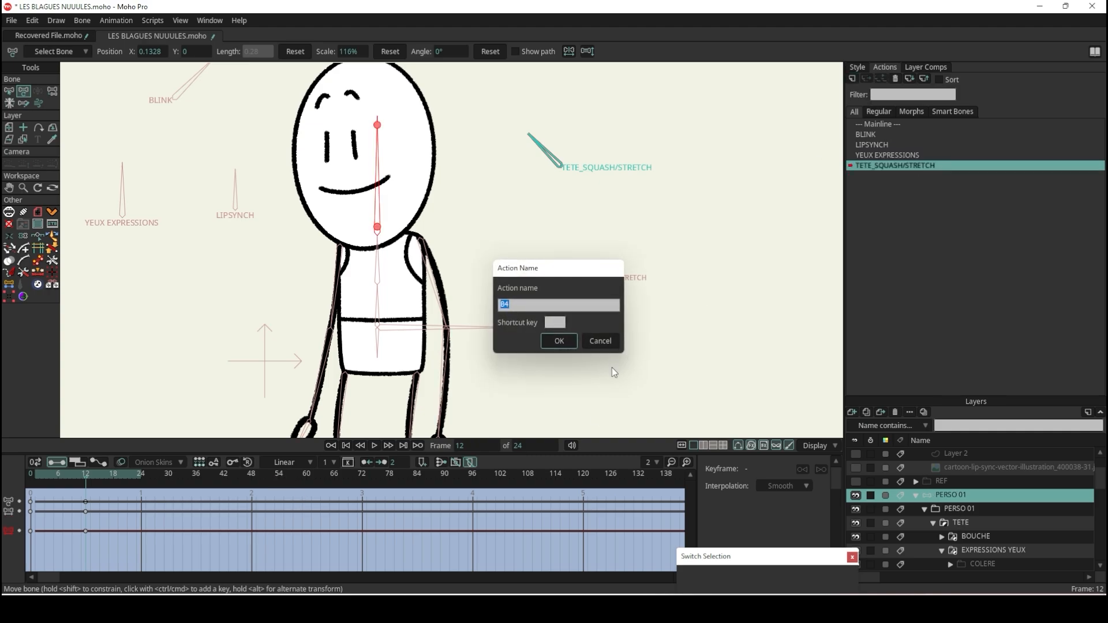
left_click(600, 341)
left_click(9, 90)
left_click(547, 152)
left_click(851, 79)
left_click(558, 339)
- At frame 12 of the second action, rotate the TETE_SQUASH/STRETCH bone diagonally downward
left_click(89, 472)
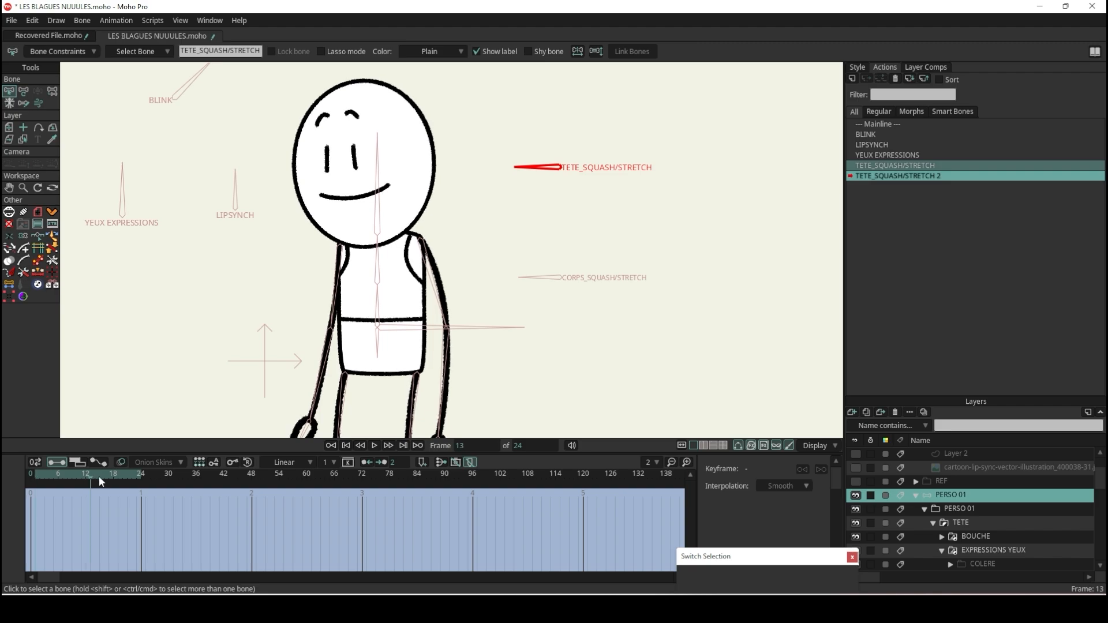
left_click(85, 473)
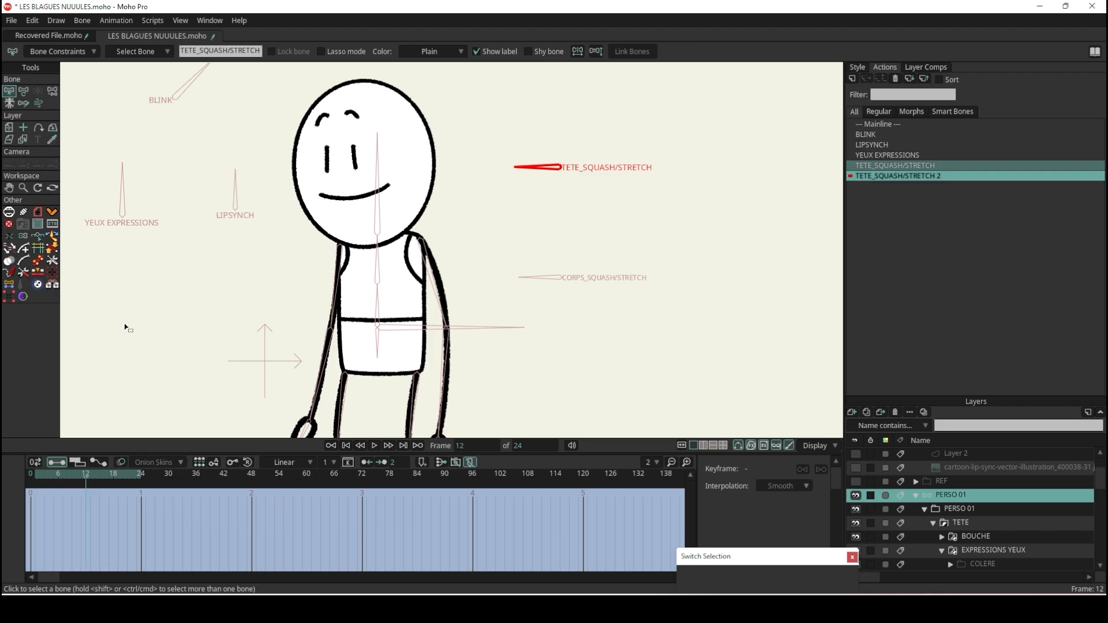
left_click(23, 91)
left_click_drag(542, 183, 539, 212)
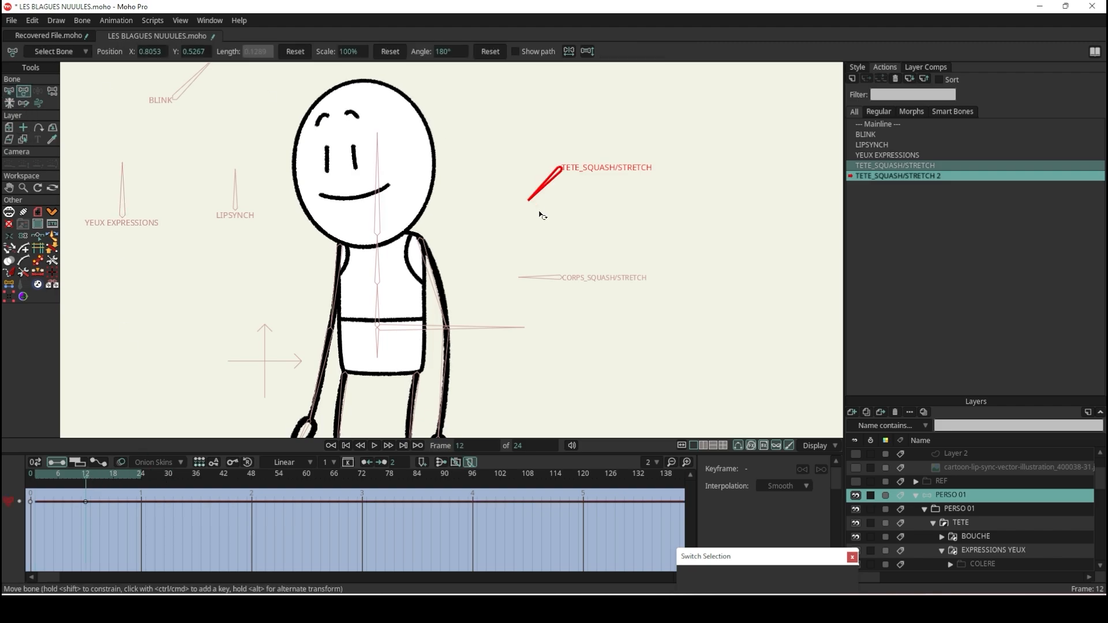
- Squash the head bone to 64.5% scale at frame 12 of the second action, and return to frame 0
left_click(376, 174)
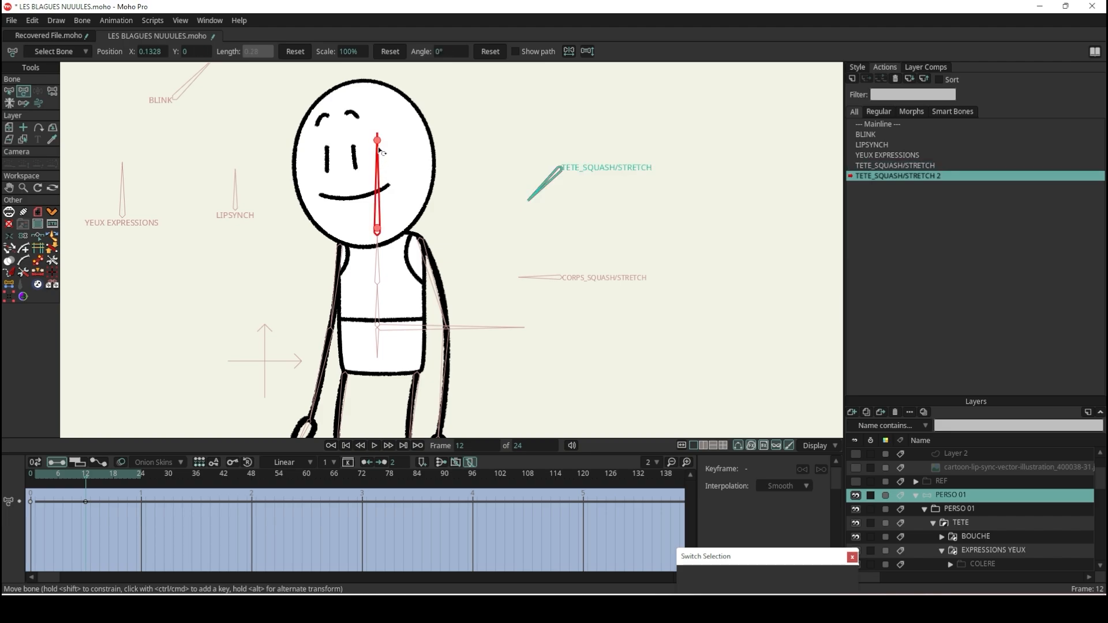
left_click_drag(378, 140, 349, 145)
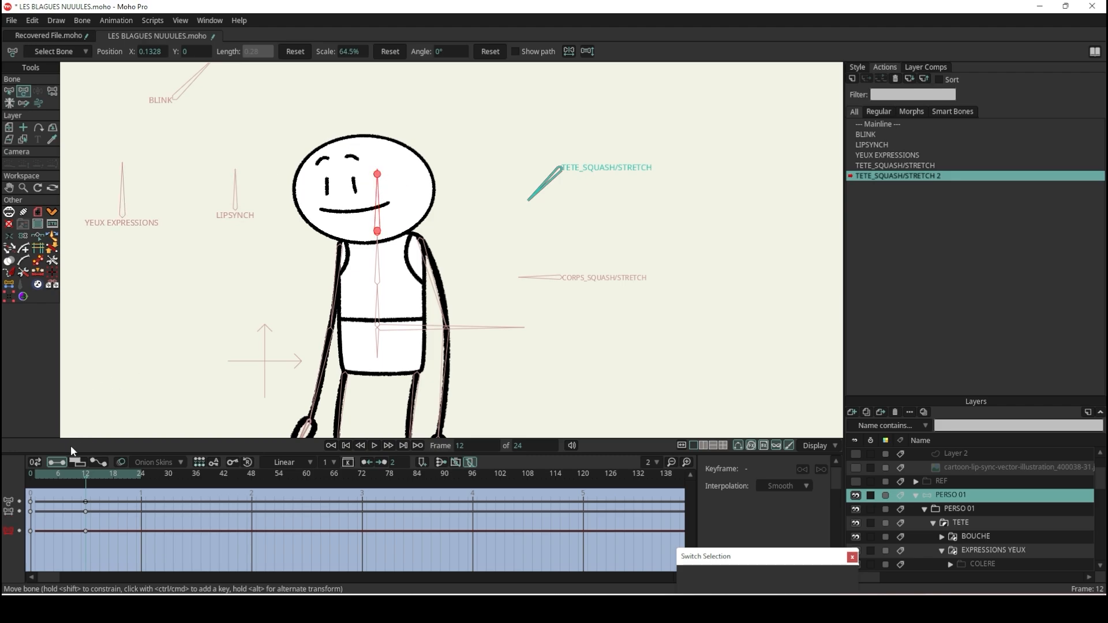
left_click_drag(46, 471, 21, 473)
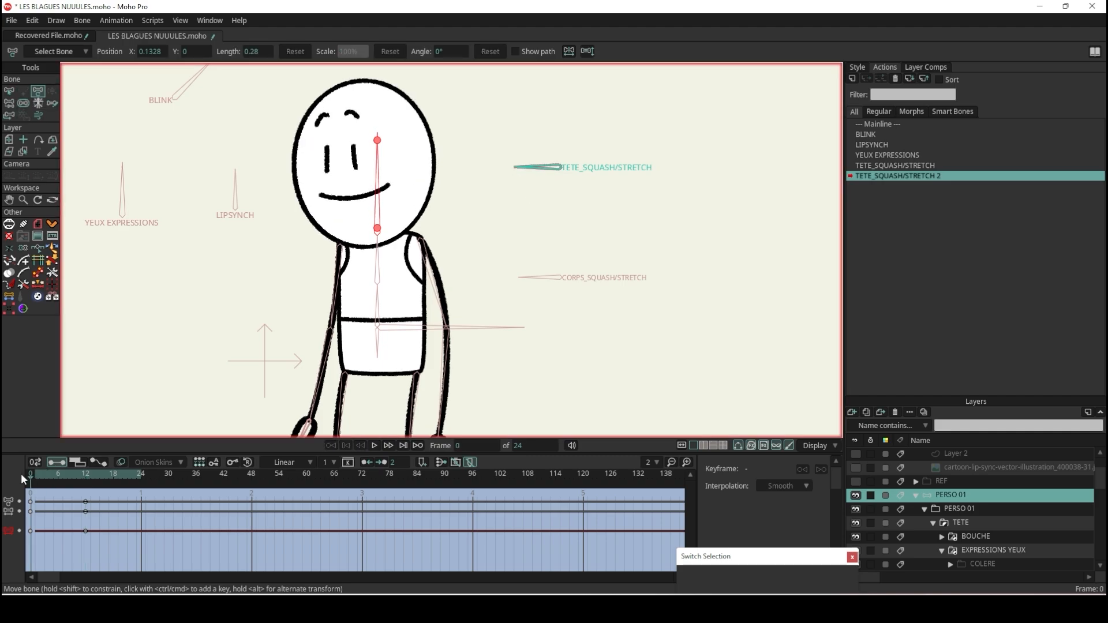
- Enable squash and stretch scaling in the head bone's constraints
left_click(10, 91)
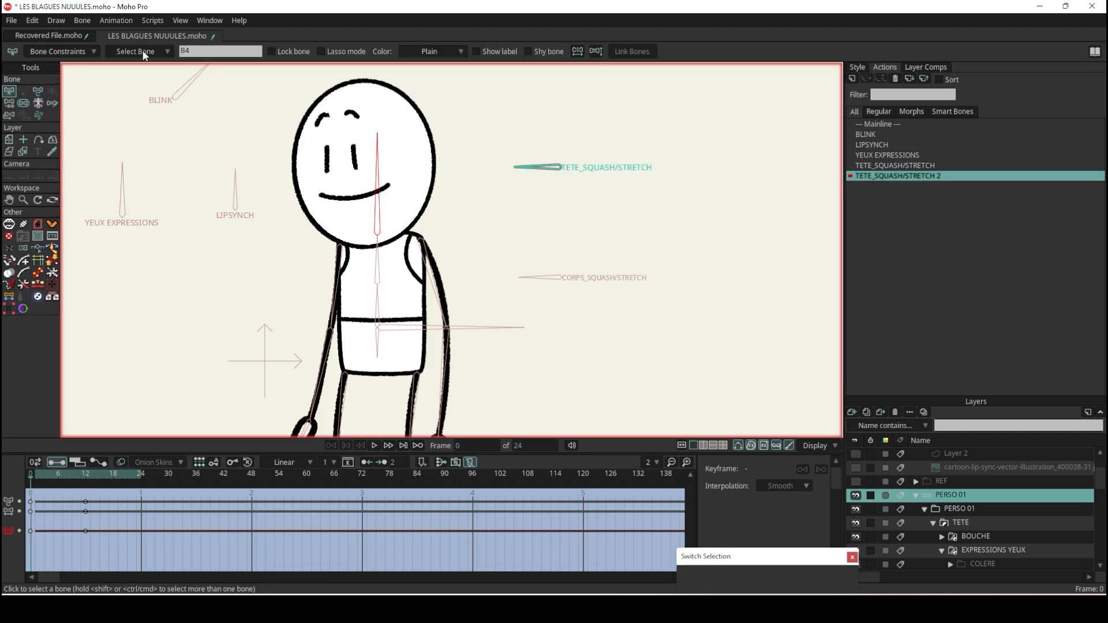
left_click(81, 50)
left_click(71, 109)
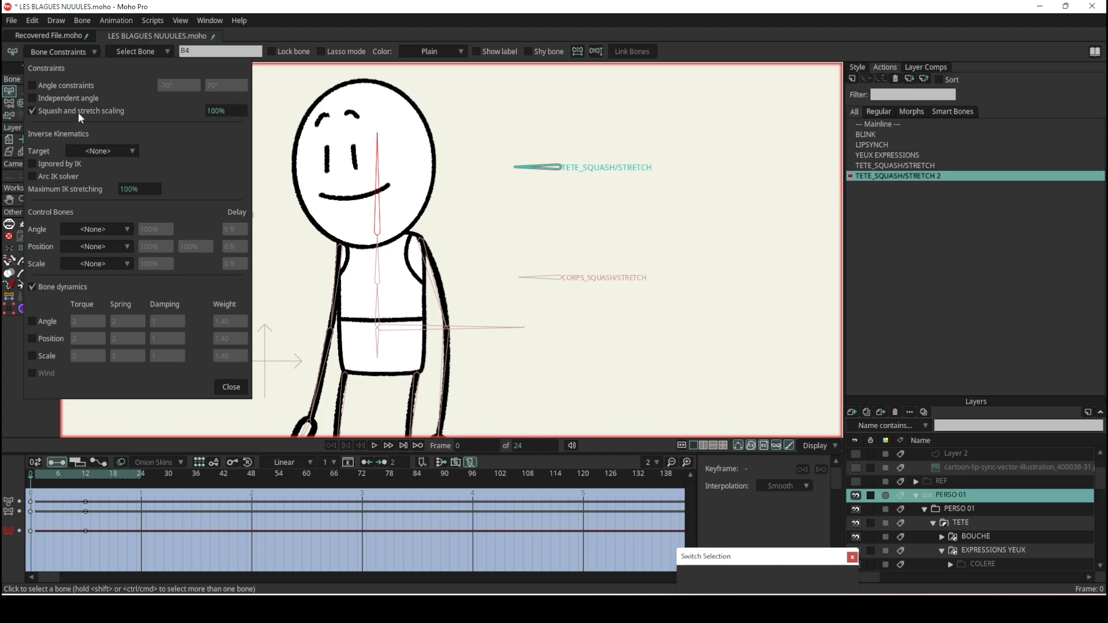
- Try other squash and stretch scaling values on the head bone, including 110%, previewing the deformation on the timeline
left_click(214, 111)
type("15")
left_click(231, 387)
mouse_move(39, 476)
left_mouse_down()
mouse_move(78, 469)
mouse_move(21, 469)
left_mouse_up()
left_click(59, 51)
double_click(220, 111)
type("11")
left_click(231, 386)
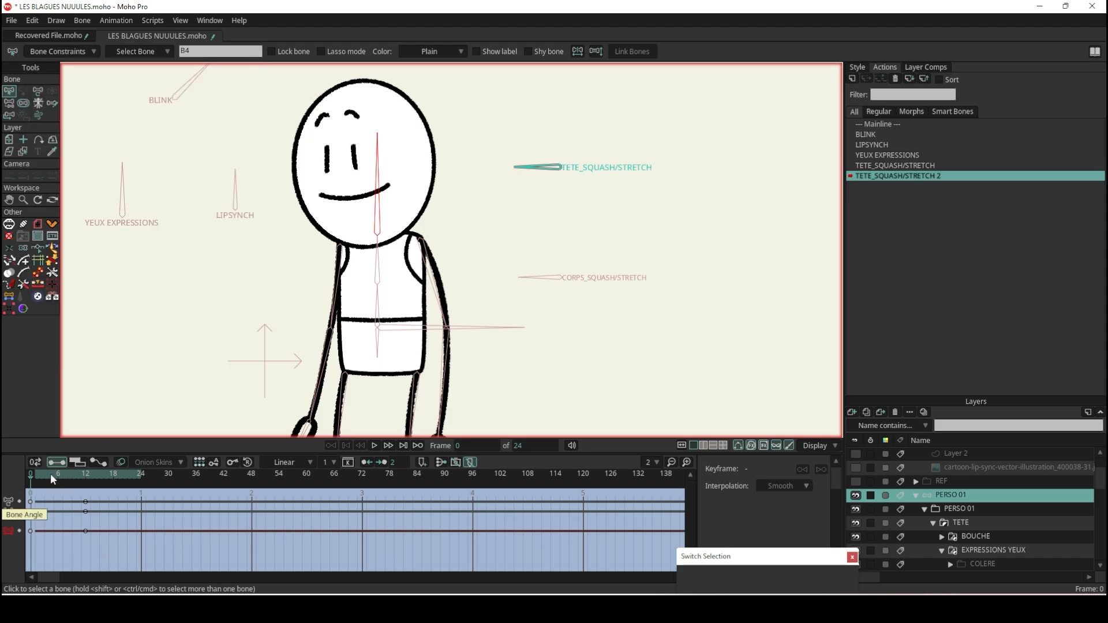
left_click_drag(57, 476, 74, 474)
left_click_drag(71, 469, 3, 466)
- Set the head bone's squash and stretch scaling to 50% and preview both TETE_SQUASH/STRETCH actions
left_click(93, 51)
left_click(225, 110)
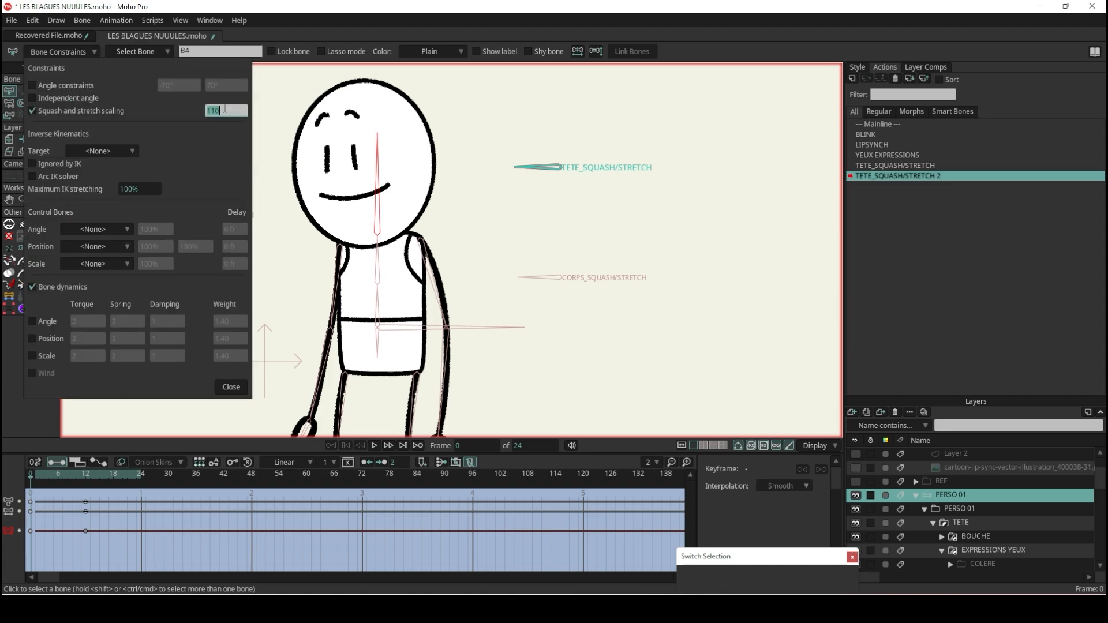
type("50")
left_click(231, 390)
mouse_move(40, 470)
left_mouse_down()
mouse_move(84, 467)
mouse_move(30, 469)
left_mouse_up()
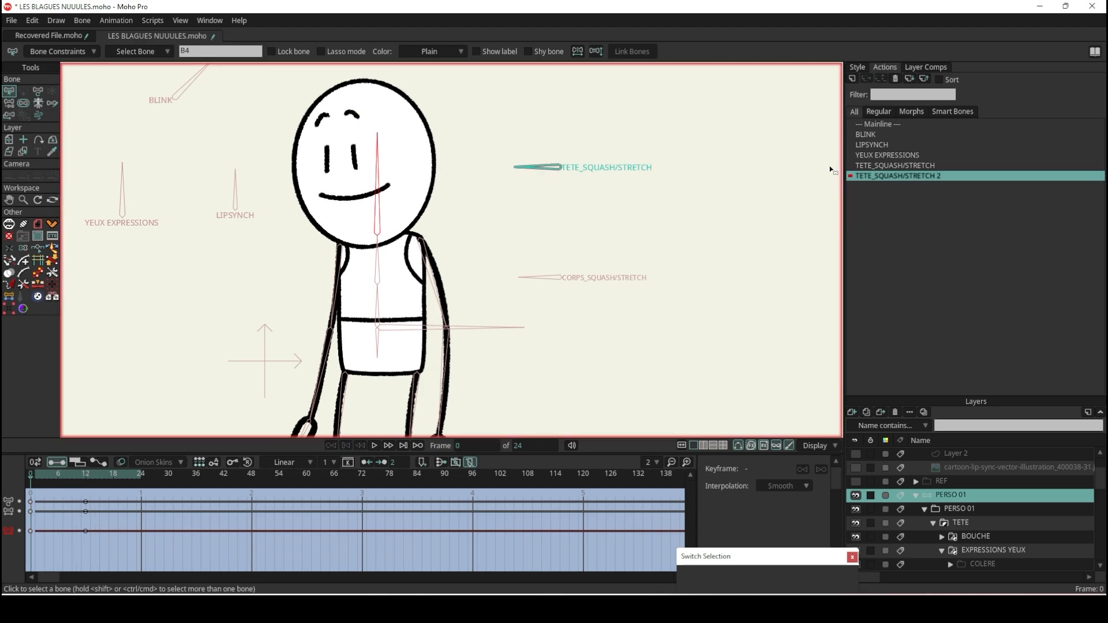
left_click(896, 165)
left_click_drag(54, 470, 3, 516)
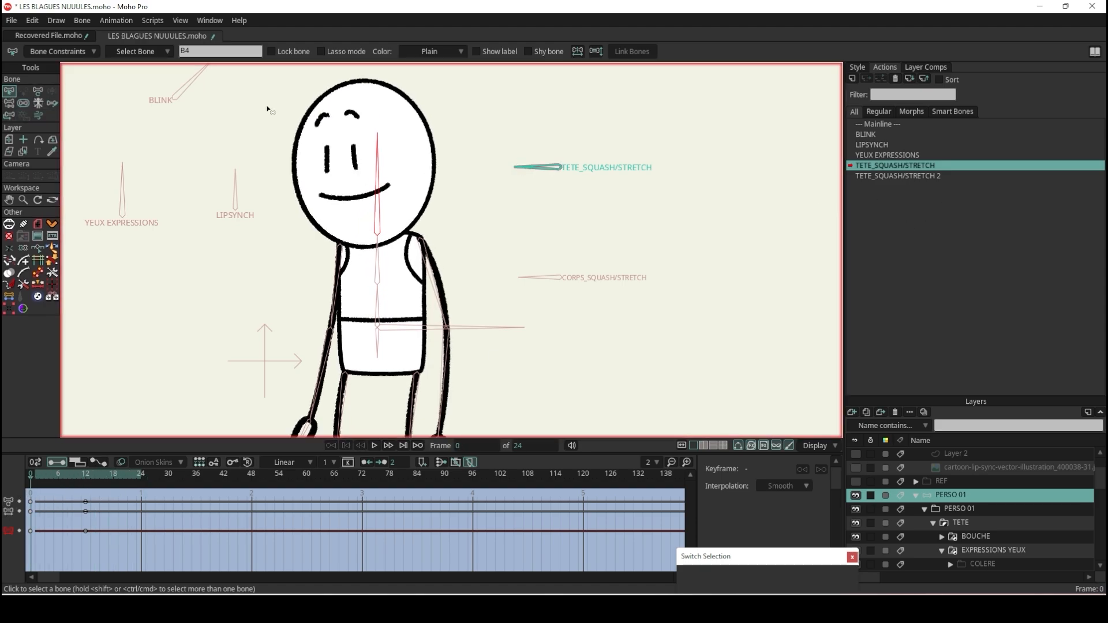
- Back in the Mainline, enable squash and stretch scaling at 50% on the torso bone
double_click(878, 124)
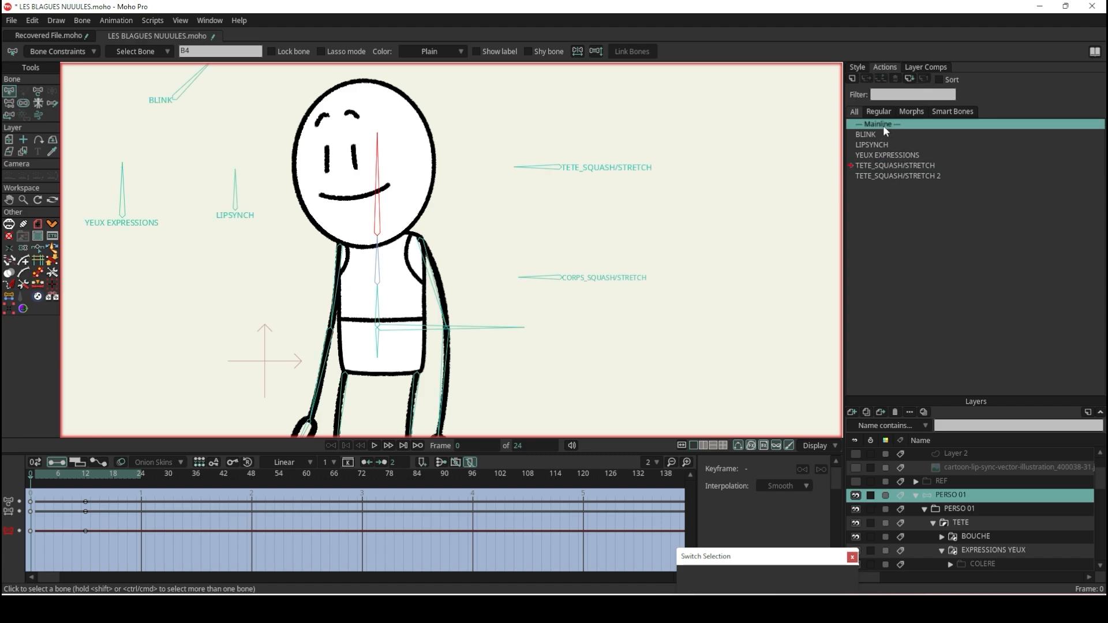
left_click(378, 273)
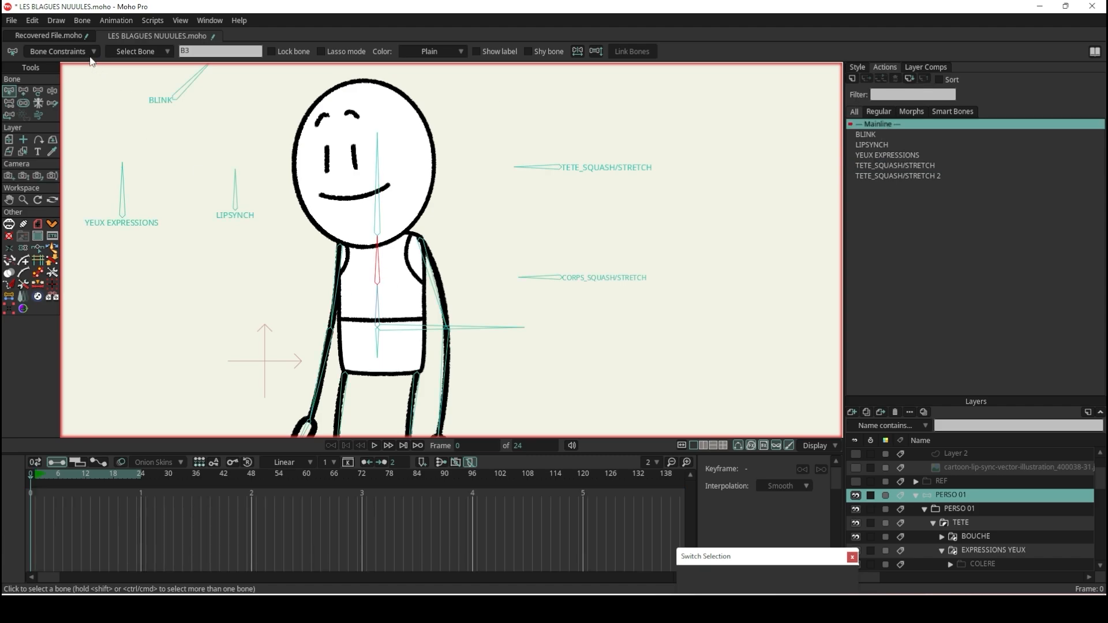
left_click(60, 51)
left_click(90, 113)
left_click(227, 110)
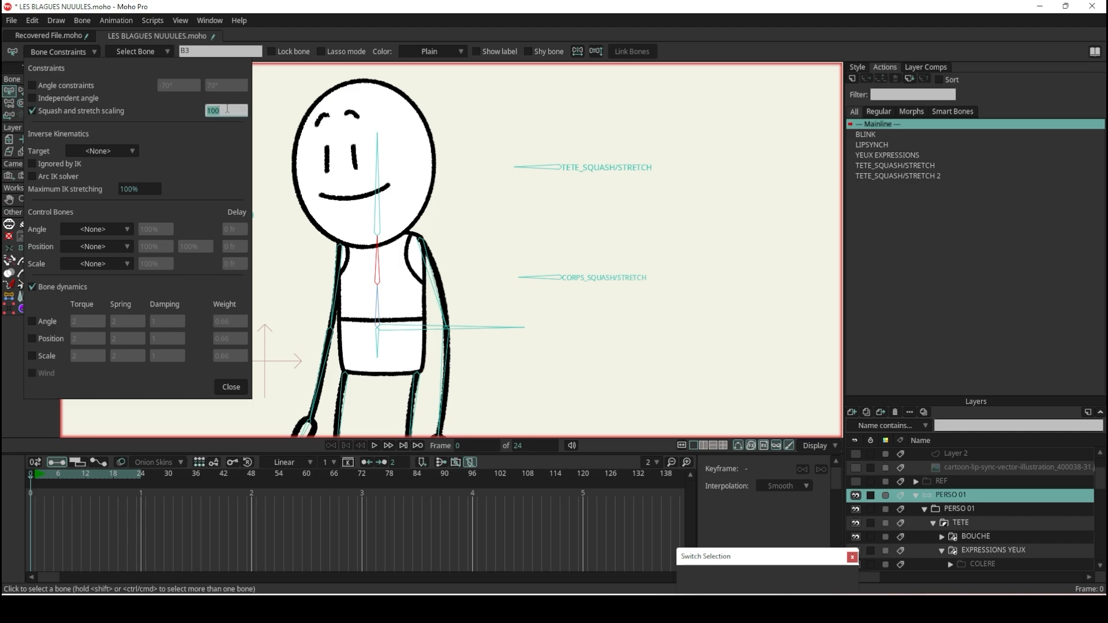
type("50")
key("Return")
left_click(50, 52)
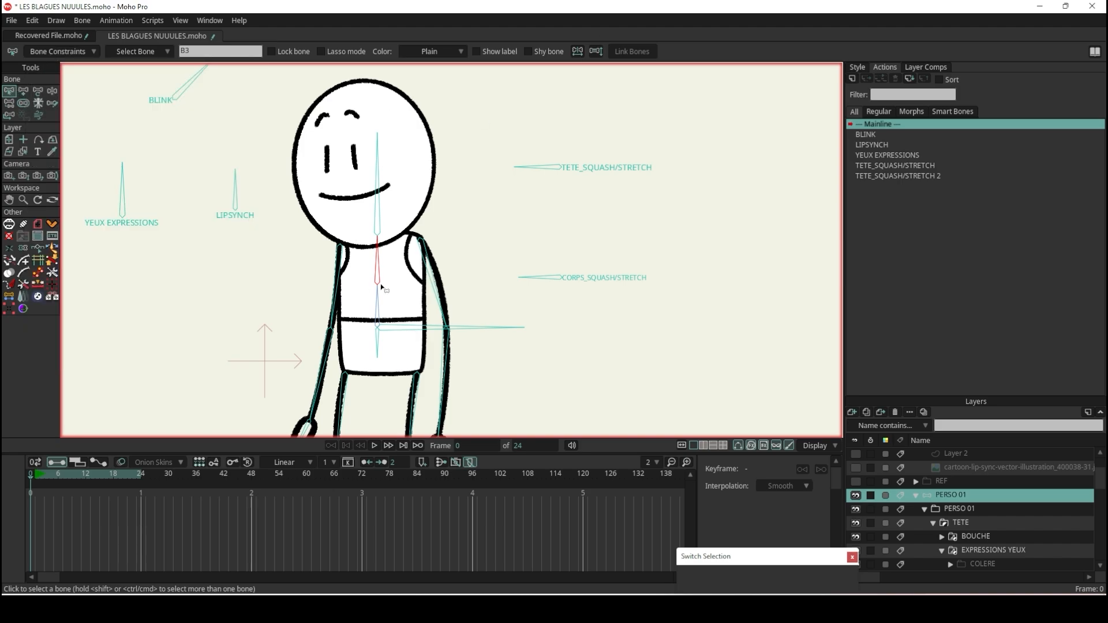
- Cancel the new action for the torso bone and select the CORPS_SQUASH/STRETCH bone instead
left_click(854, 78)
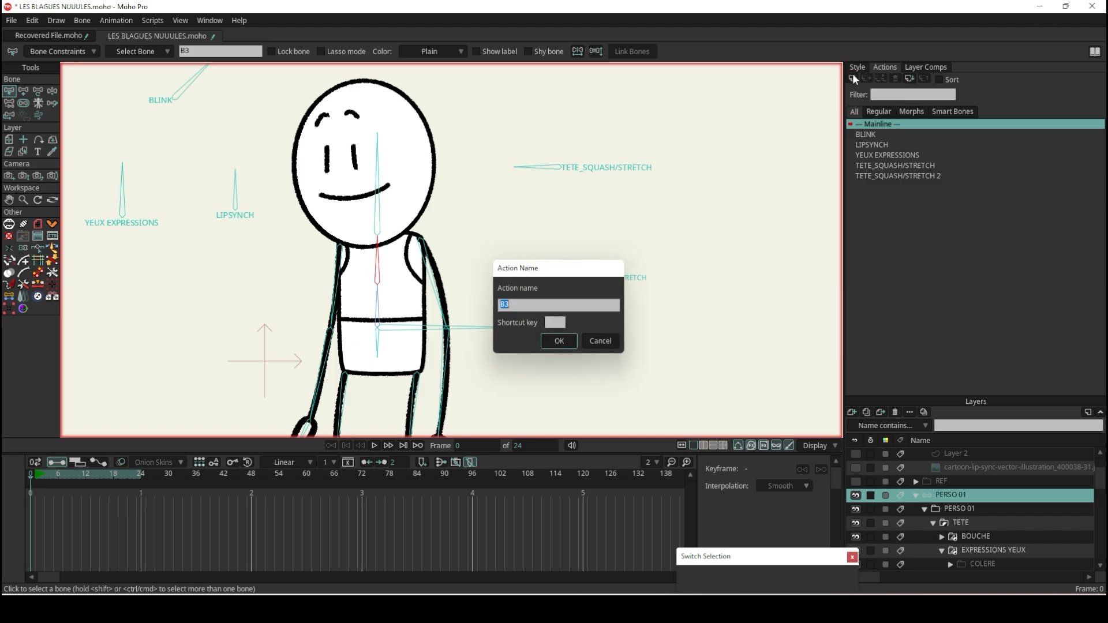
left_click(613, 345)
left_click(553, 279)
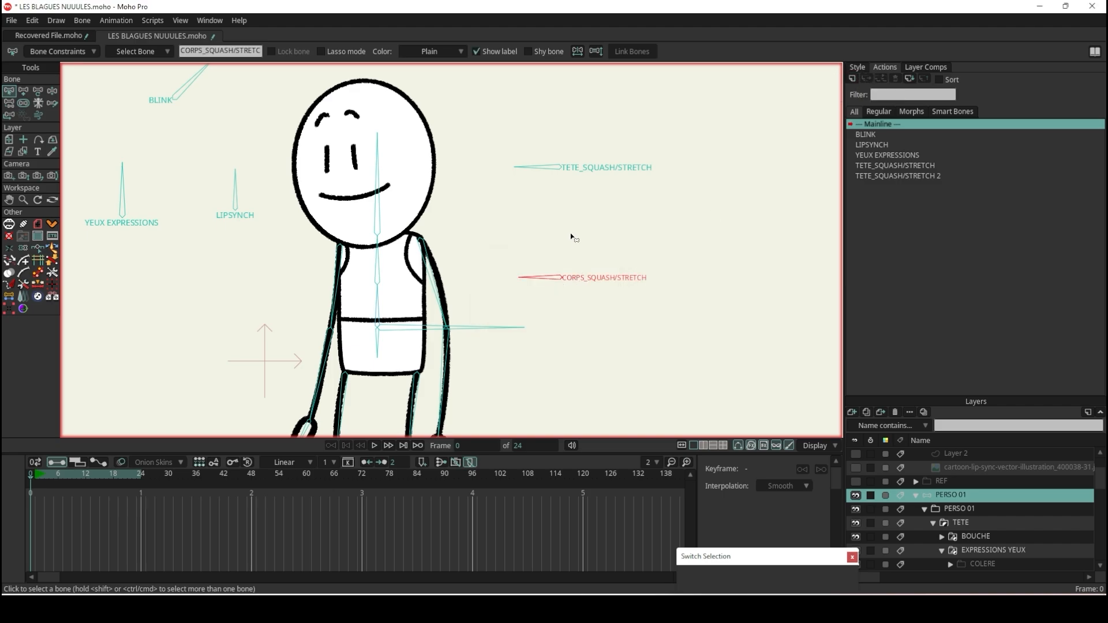
- Scrub through both TETE_SQUASH/STRETCH actions to check how the head squashes and stretches
double_click(904, 172)
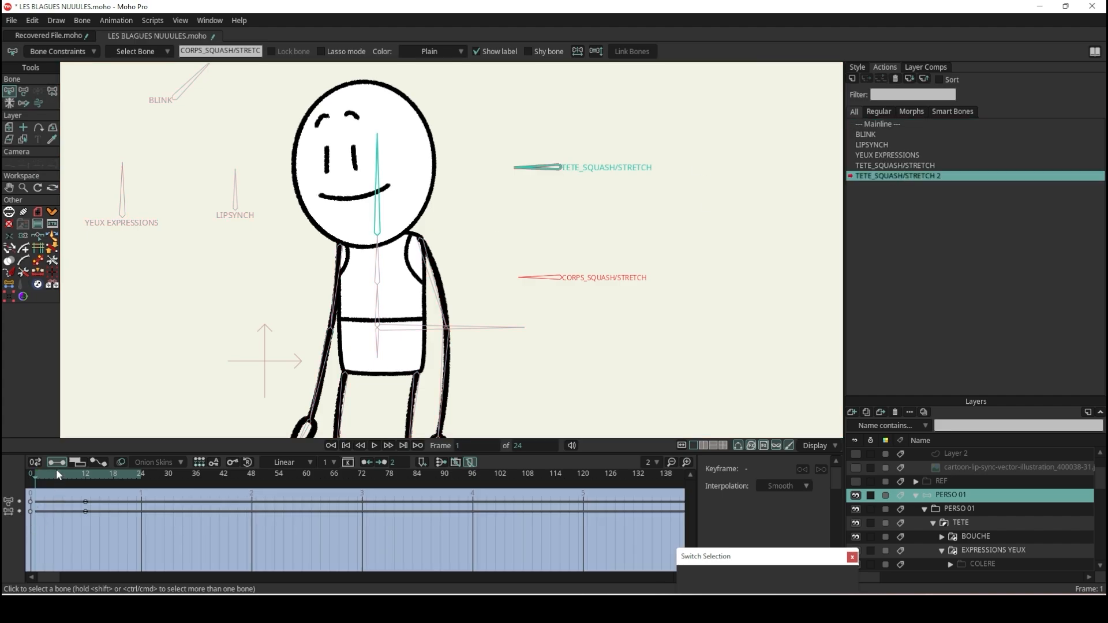
left_click(85, 473)
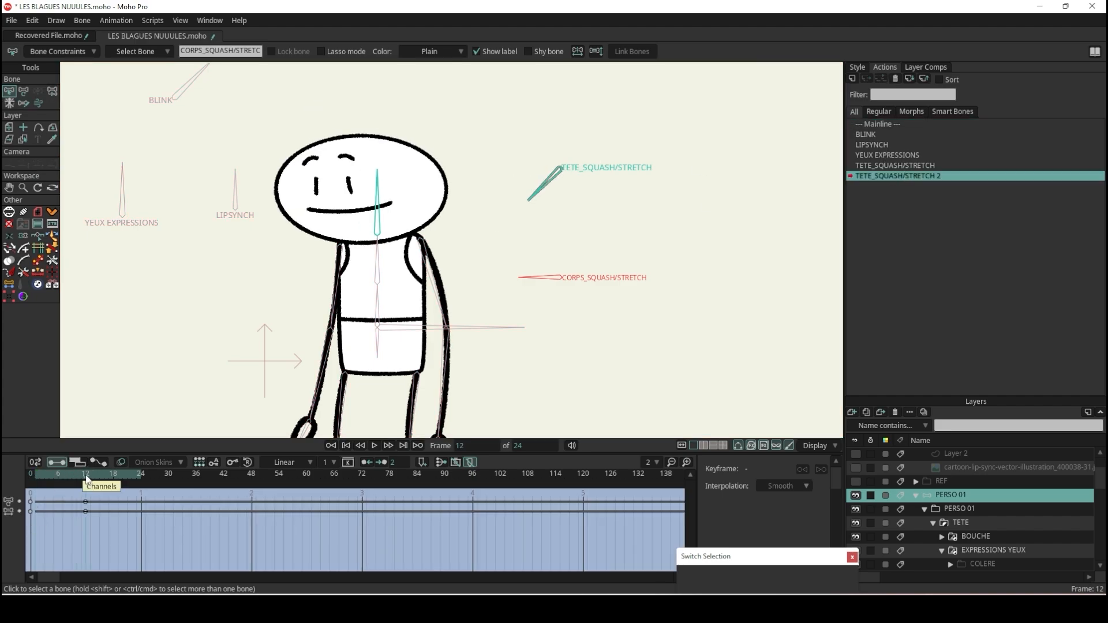
left_click_drag(86, 473, 20, 474)
key("space")
double_click(883, 165)
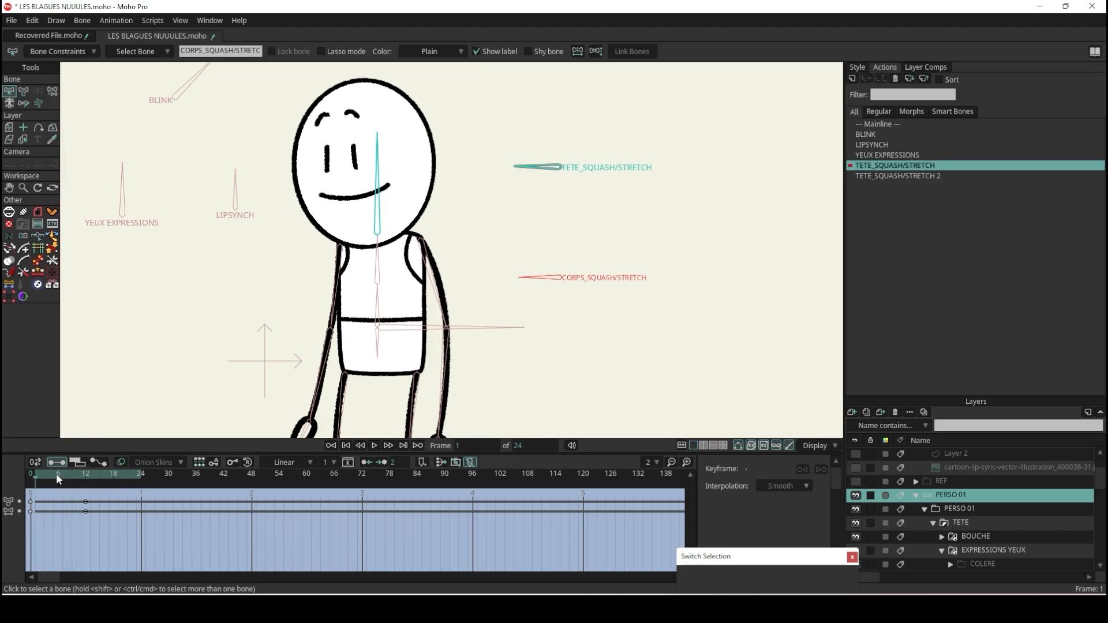
left_click_drag(57, 473, 76, 474)
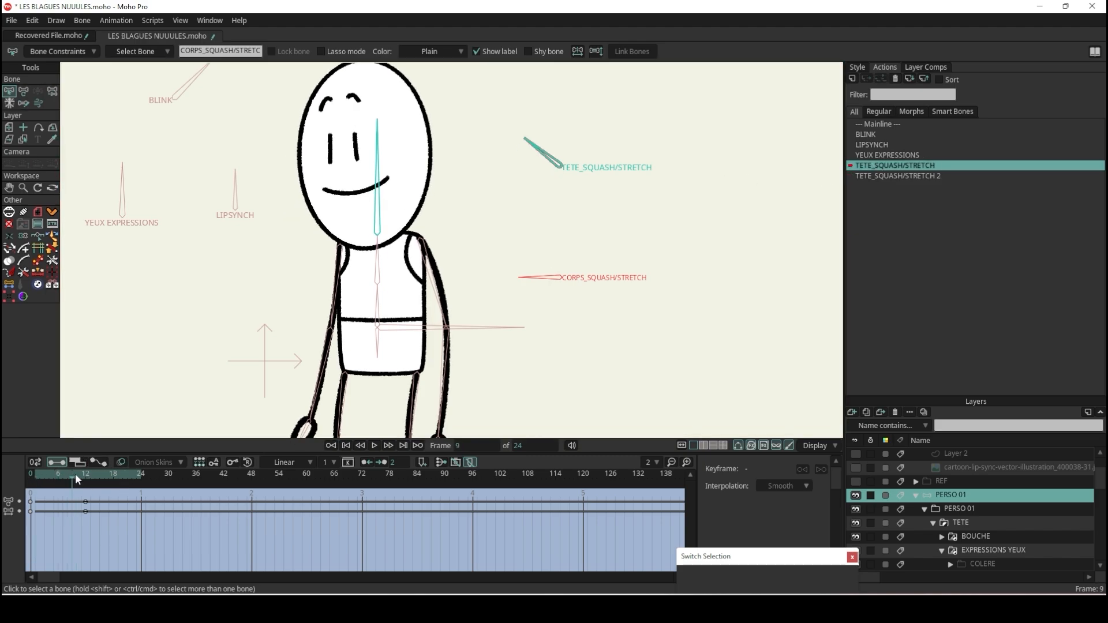
- From the Mainline, create a smart bone action for the CORPS_SQUASH/STRETCH bone, keeping the proposed action name
double_click(868, 123)
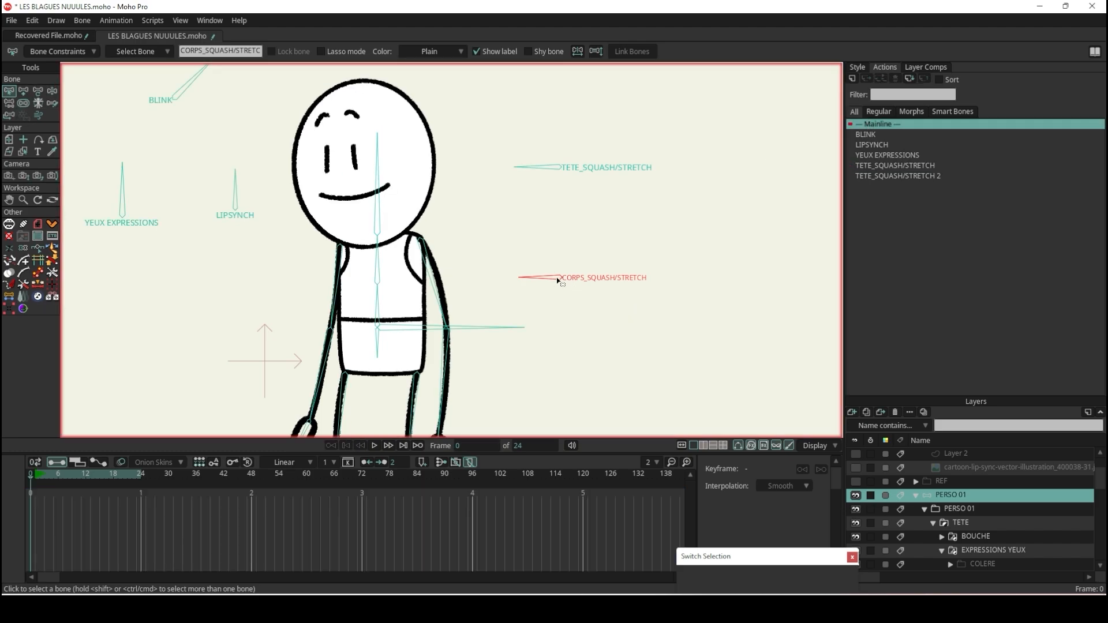
left_click(853, 79)
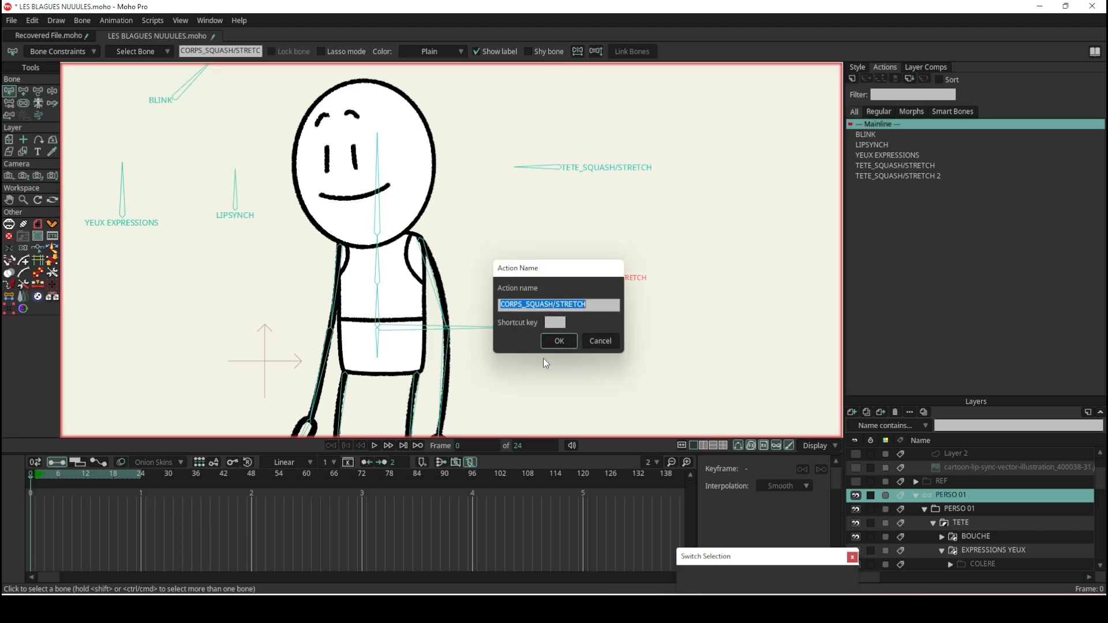
left_click(559, 341)
- At frame 12 of the new action, rotate the CORPS_SQUASH/STRETCH bone diagonally upward
left_click(84, 474)
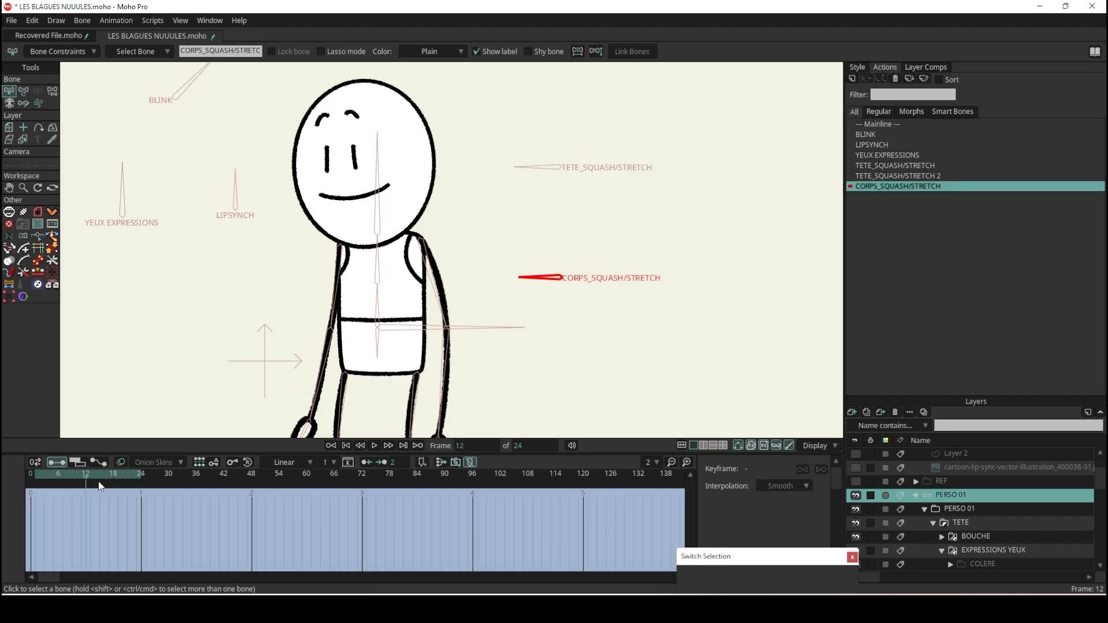
left_click(24, 91)
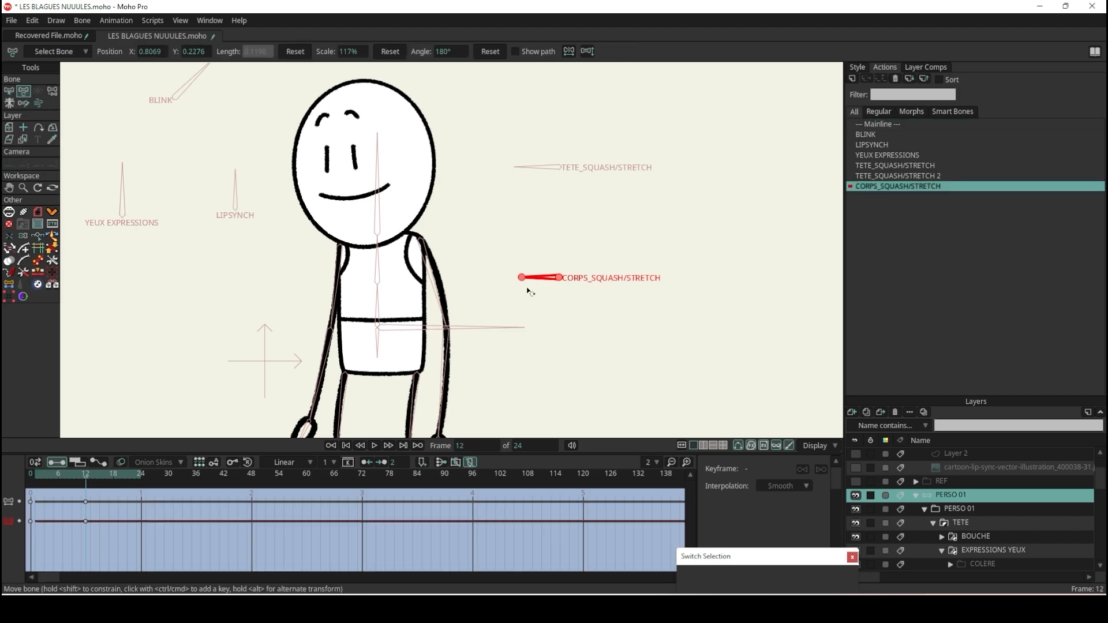
left_click_drag(531, 293, 528, 268)
- Stretch the torso bone upward at frame 12 of the CORPS_SQUASH/STRETCH action, and return to frame 0
left_click(378, 246)
left_click_drag(376, 244, 412, 220)
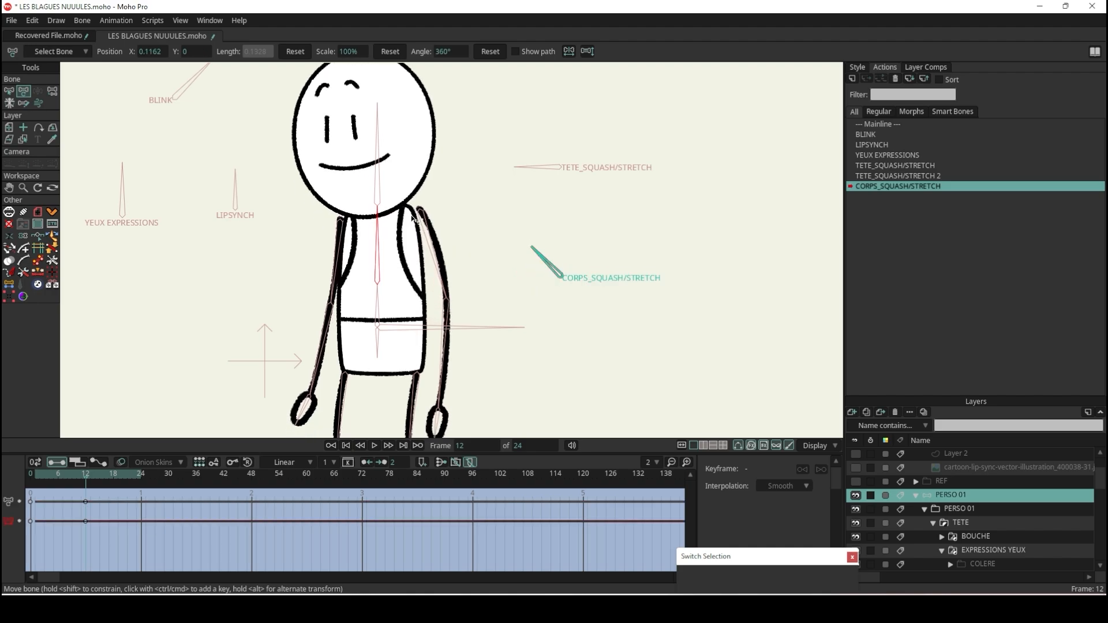
left_click(33, 474)
left_click(30, 473)
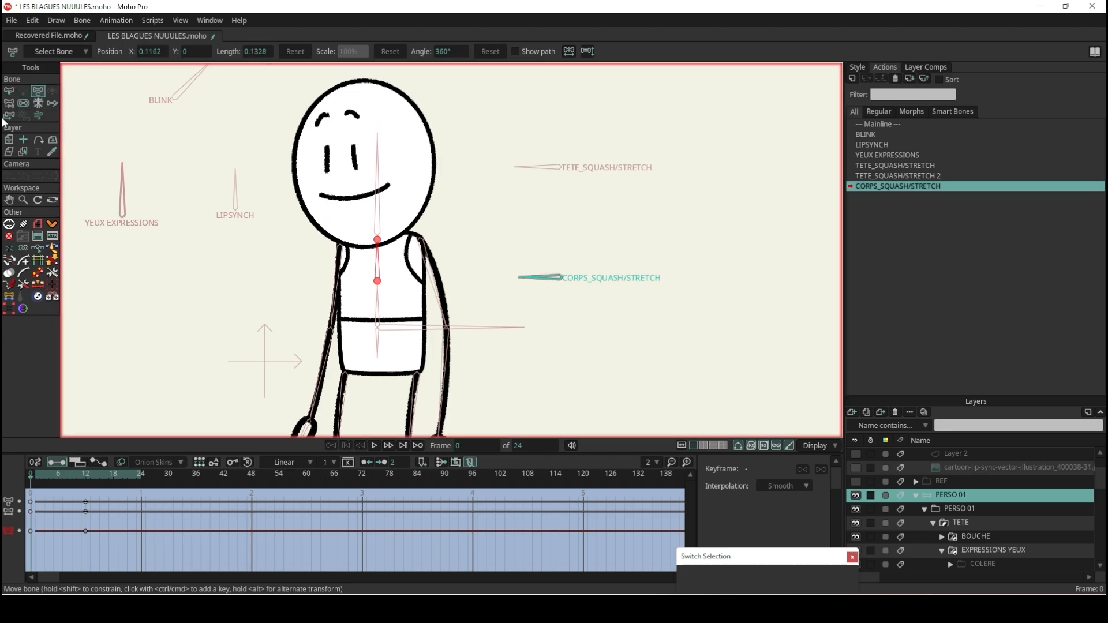
- Turn off squash and stretch scaling on the torso bone and preview the stretch up to frame 12
left_click(9, 90)
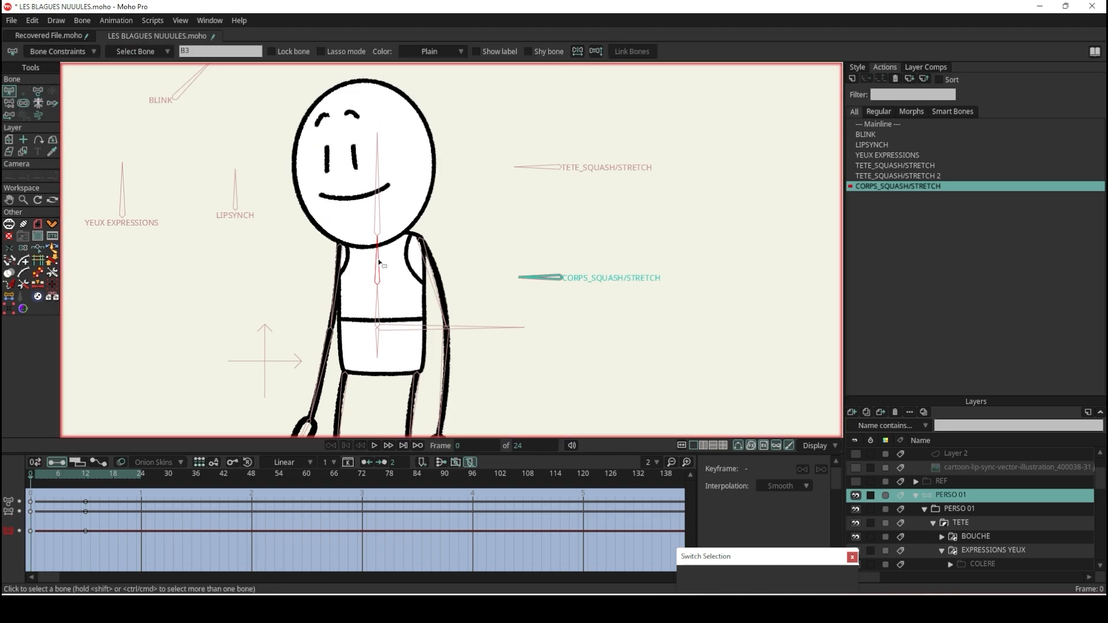
left_click(89, 52)
left_click(222, 110)
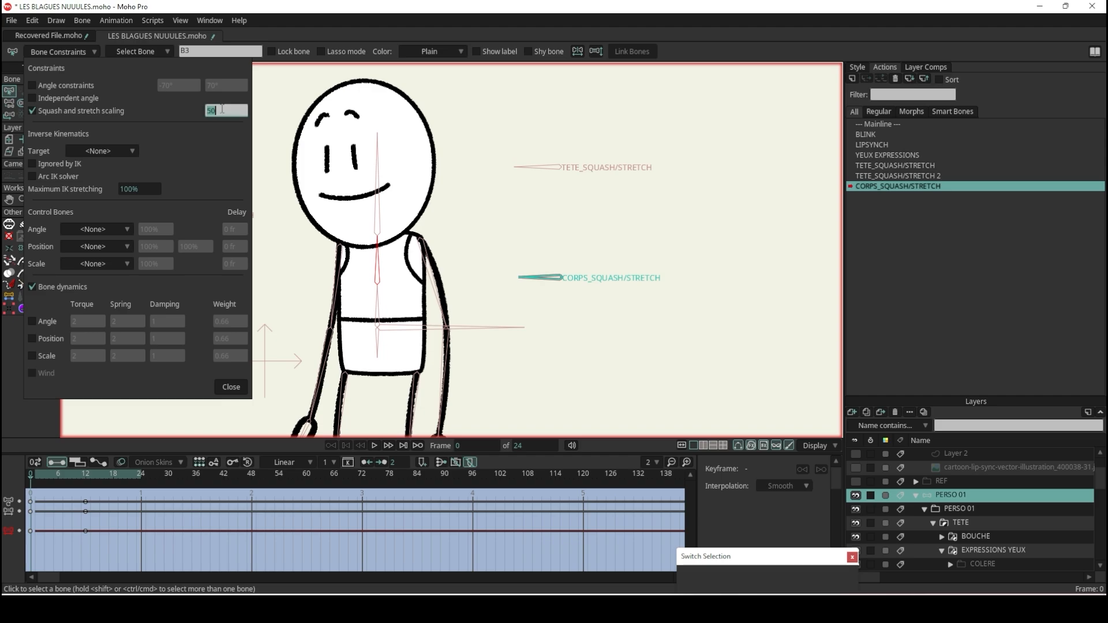
left_click(32, 110)
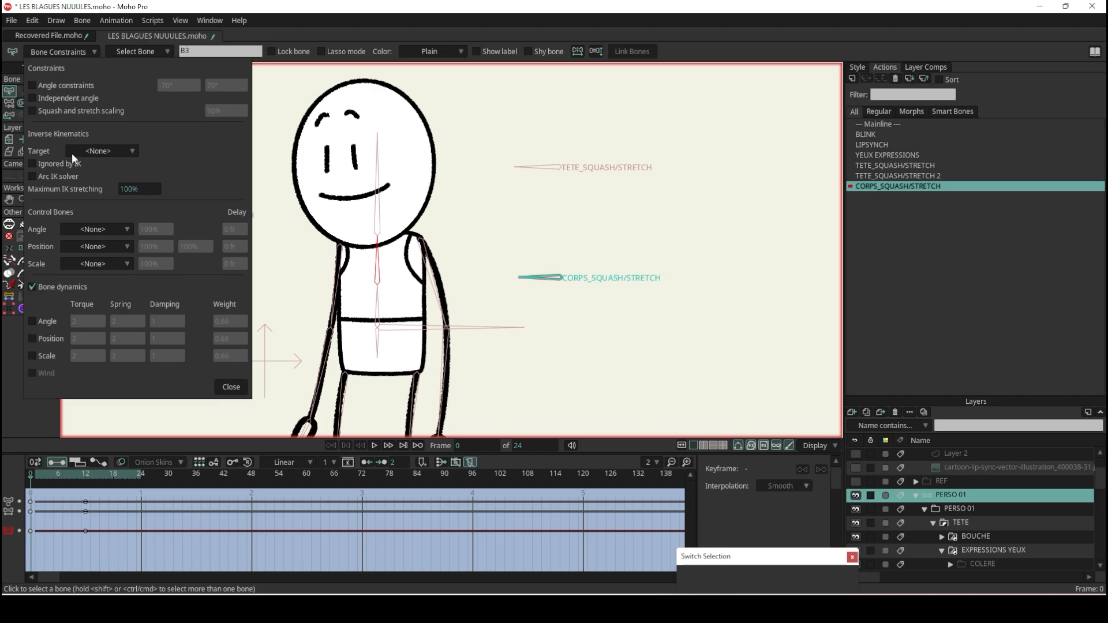
left_click(232, 387)
left_click_drag(51, 476, 87, 487)
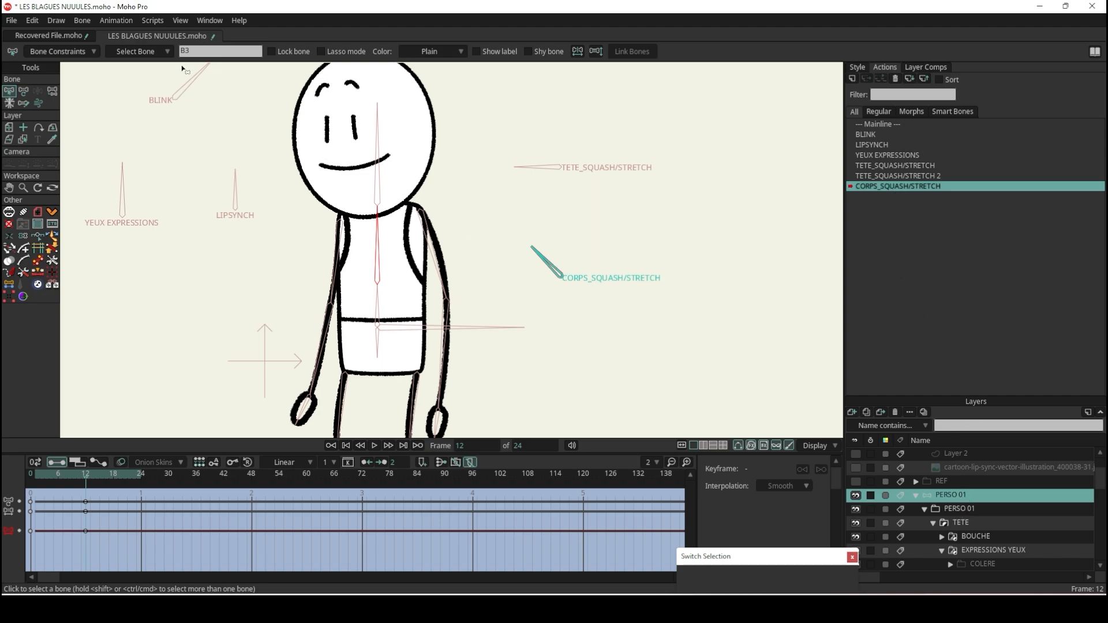
- Create a second smart bone action for the CORPS_SQUASH/STRETCH bone, keeping the proposed action name
left_click(552, 269)
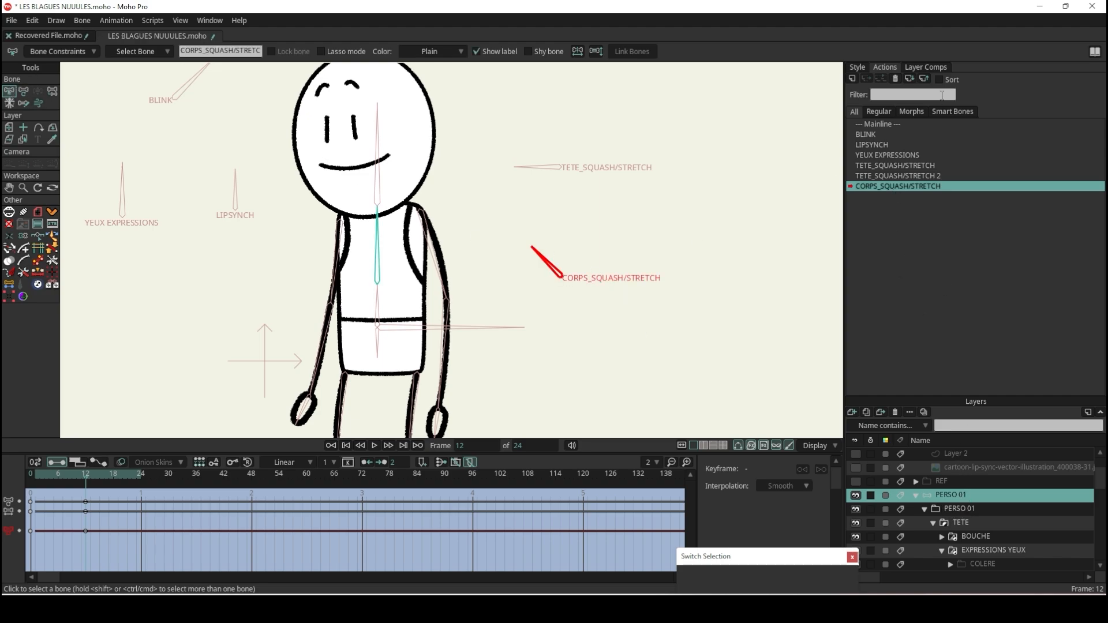
left_click(852, 79)
left_click(555, 342)
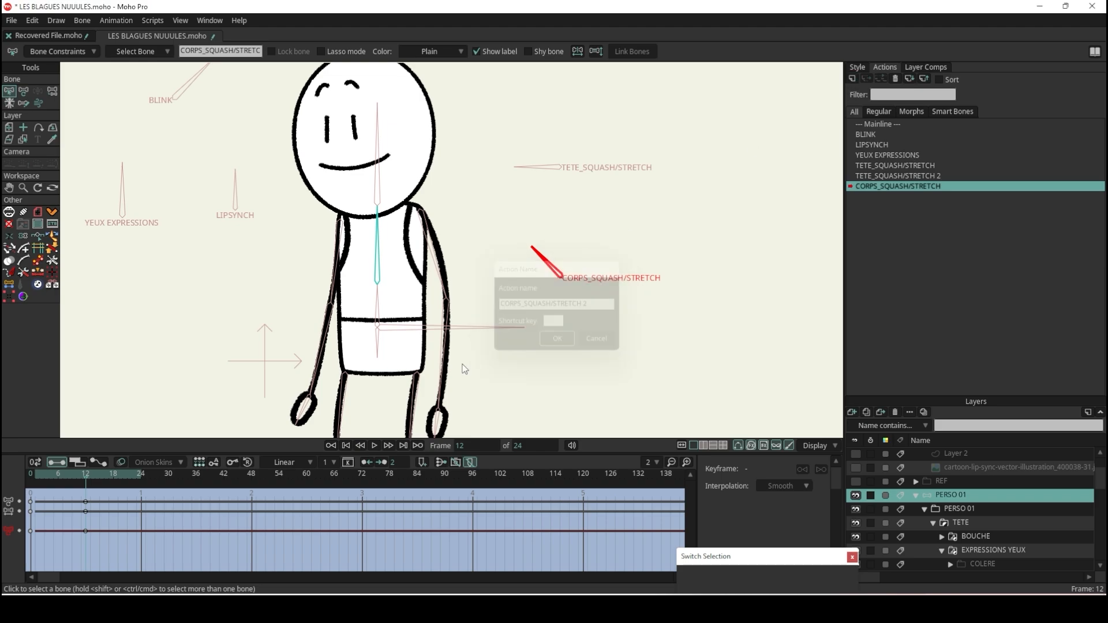
- At frame 12 of CORPS_SQUASH/STRETCH 2, rotate the control bone diagonally downward and squash the torso bone
left_click(23, 91)
left_click_drag(518, 287, 525, 321)
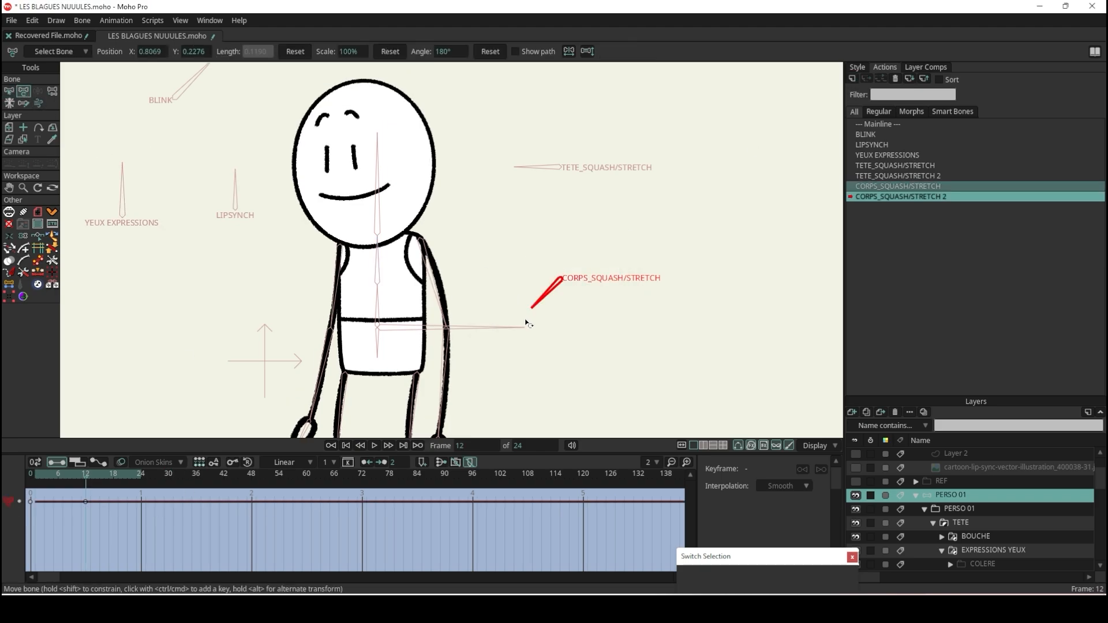
left_click(376, 264)
left_click_drag(378, 242, 293, 237)
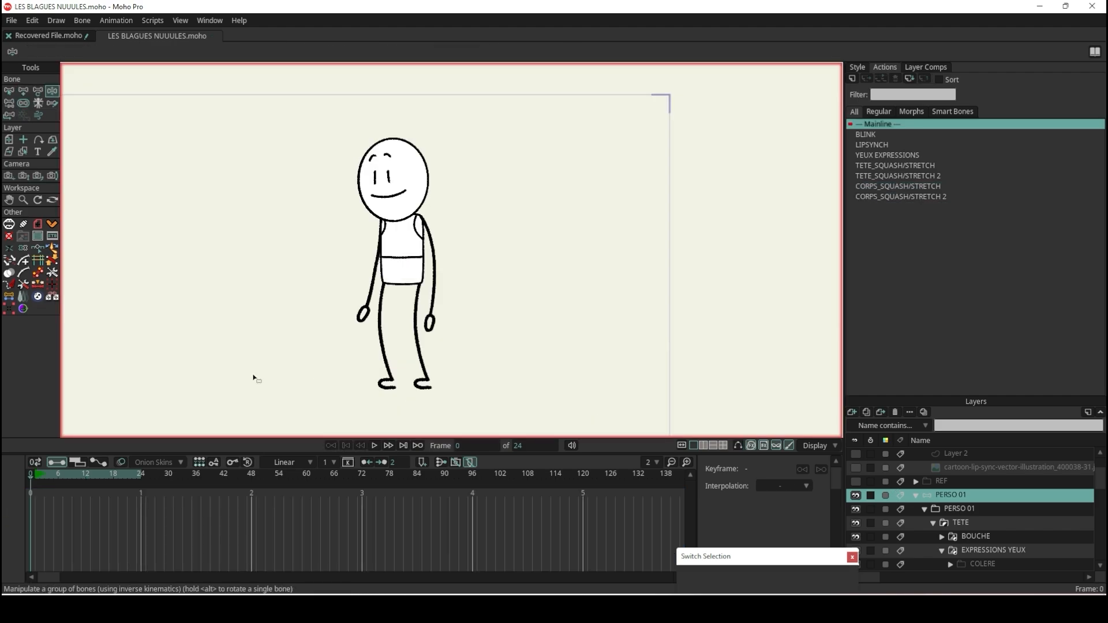
- Show the rig's bones again in the Mainline and clear the bone selection
left_click(11, 90)
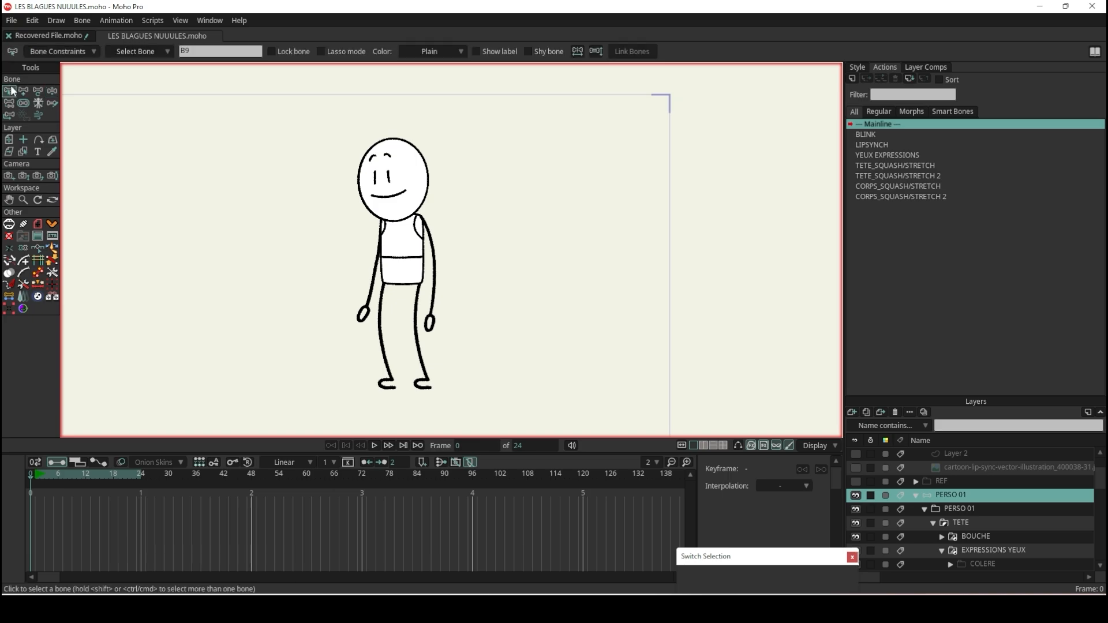
left_click(739, 448)
left_click(606, 299)
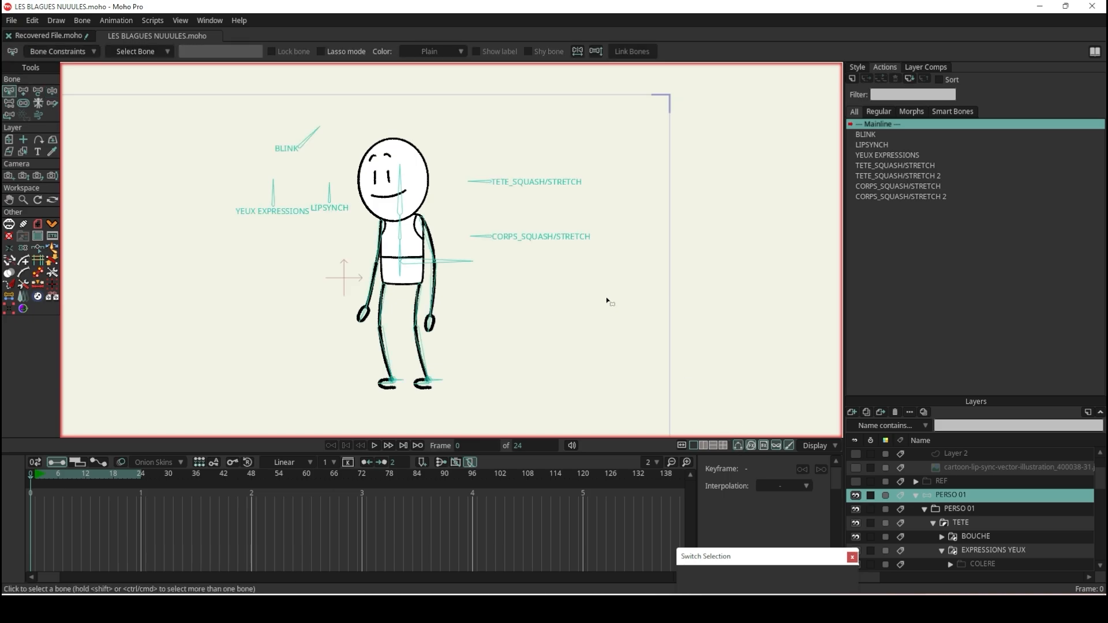
- Move the TETE_SQUASH/STRETCH control bone down to just above CORPS_SQUASH/STRETCH and clear the bone selection
scroll(606, 300, "down", 4)
scroll(545, 283, "up", 5)
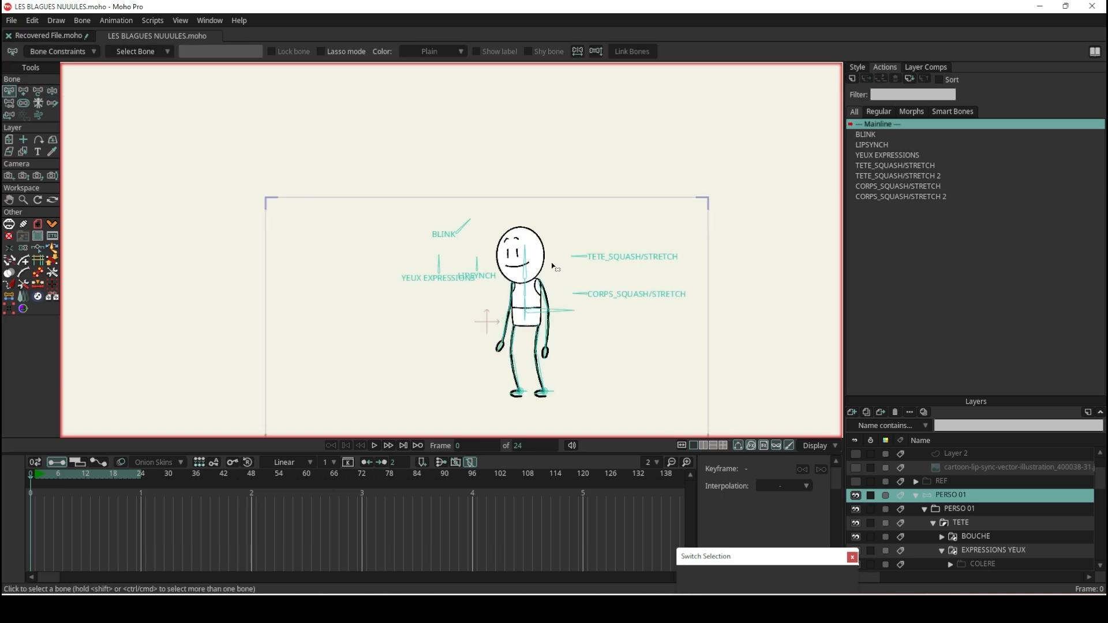
left_click(38, 90)
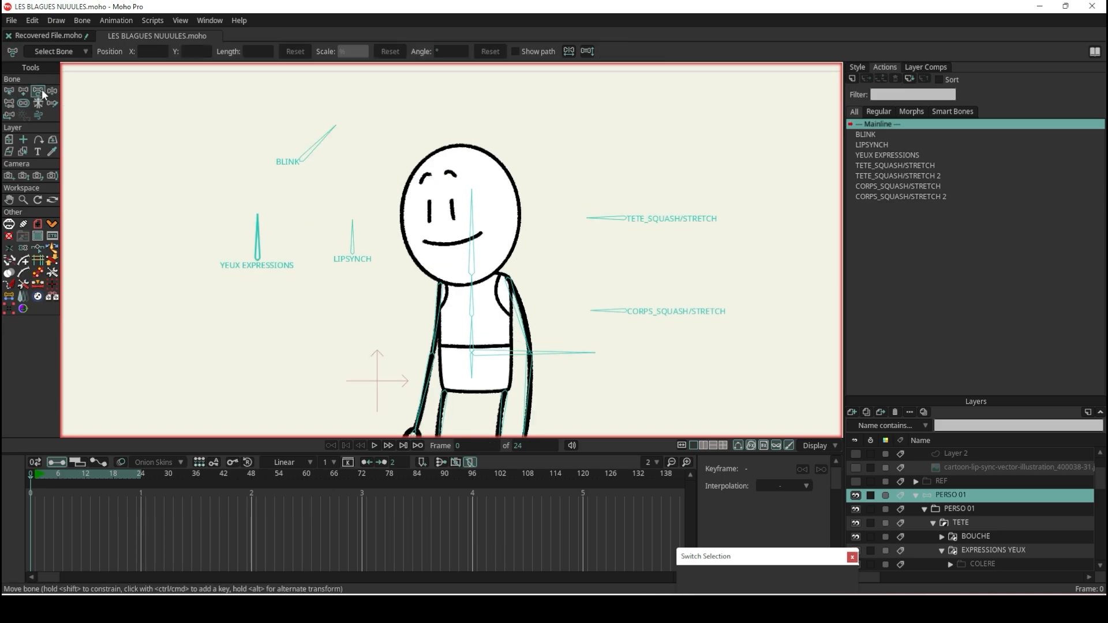
left_click(618, 219)
left_click_drag(627, 220, 629, 267)
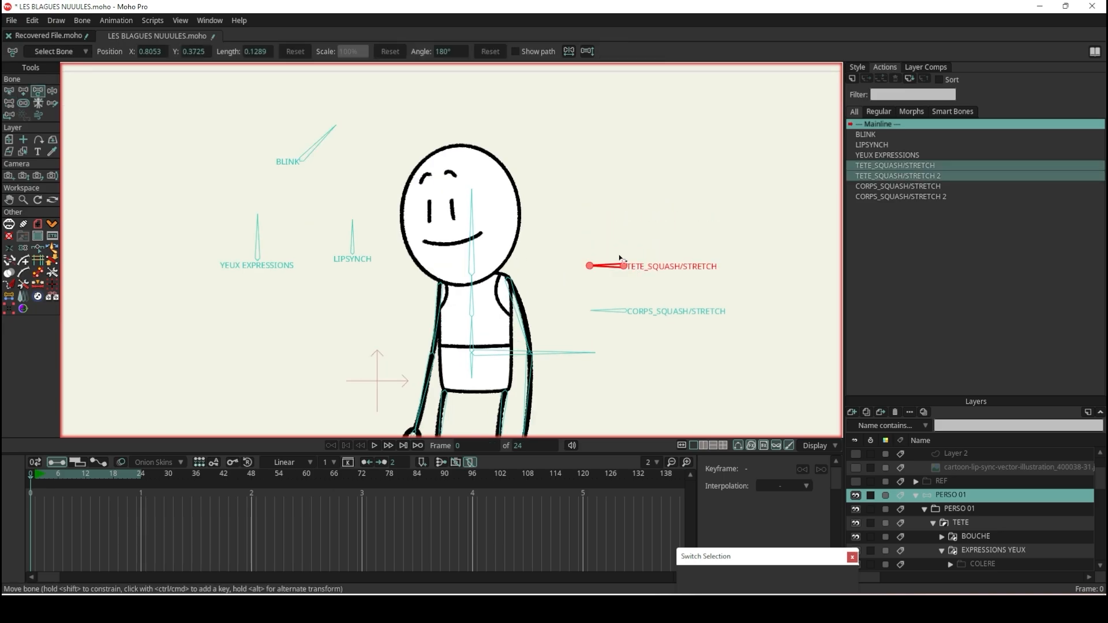
scroll(549, 235, "down", 4)
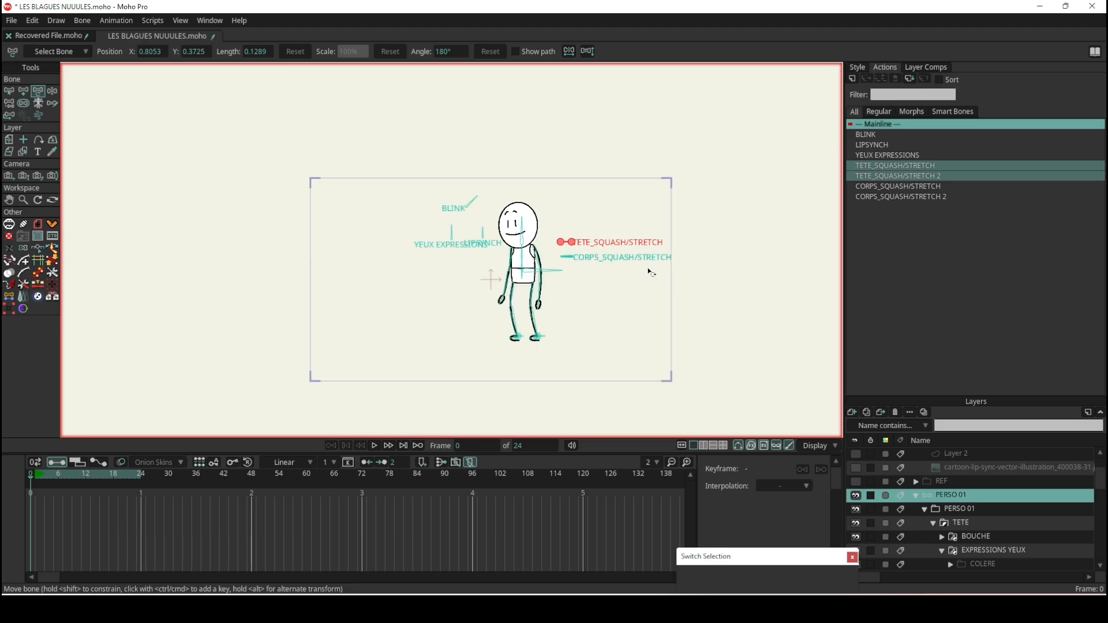
scroll(651, 273, "up", 4)
scroll(331, 231, "down", 2)
scroll(309, 173, "up", 3)
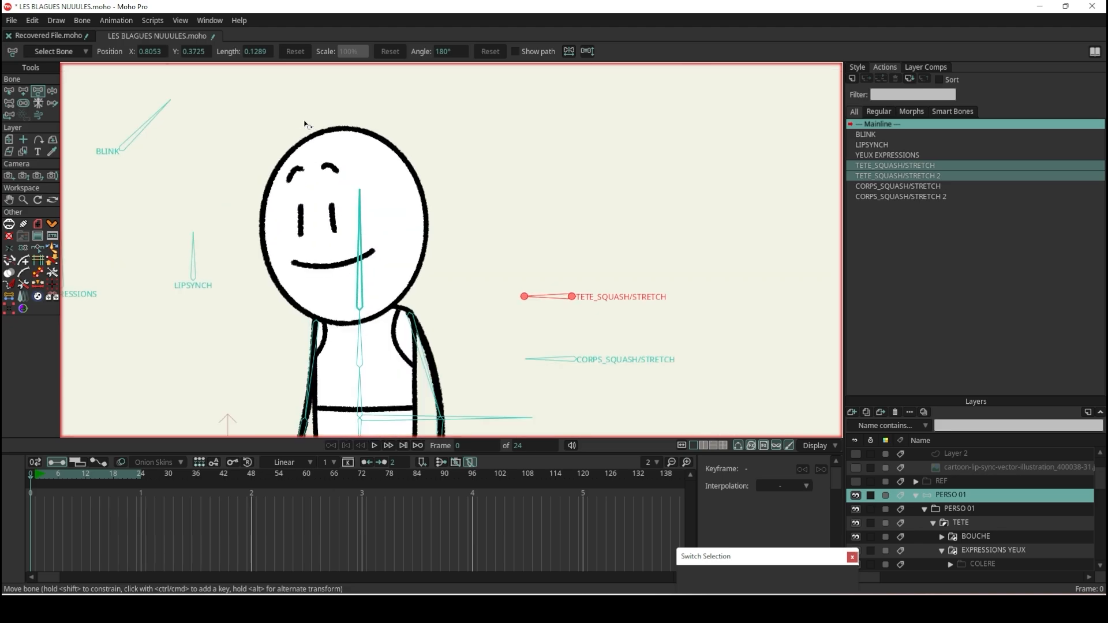
left_click(8, 90)
left_click(570, 203)
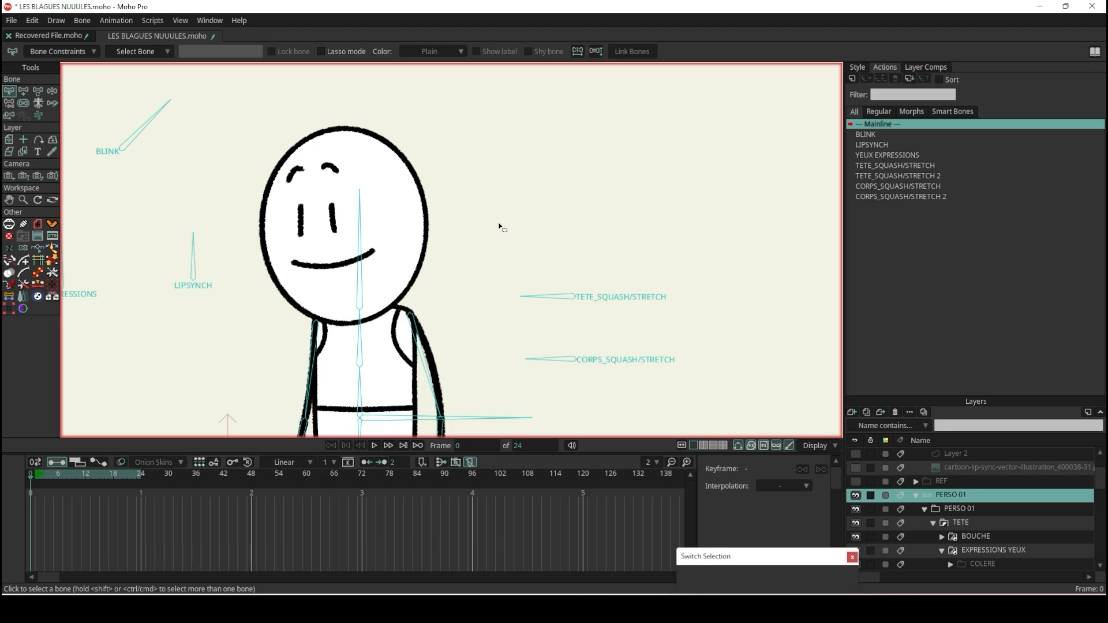
- Add a short control bone beside the head, above TETE_SQUASH/STRETCH, tilted diagonally up toward the head
scroll(485, 213, "down", 5)
scroll(485, 212, "up", 4)
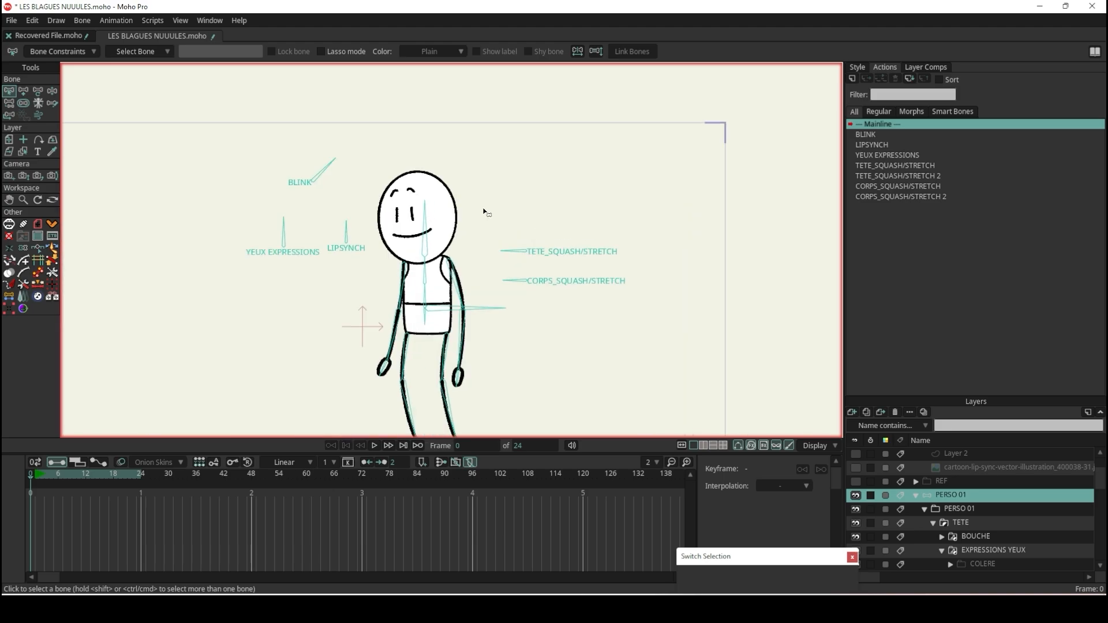
scroll(485, 212, "down", 5)
scroll(485, 212, "up", 5)
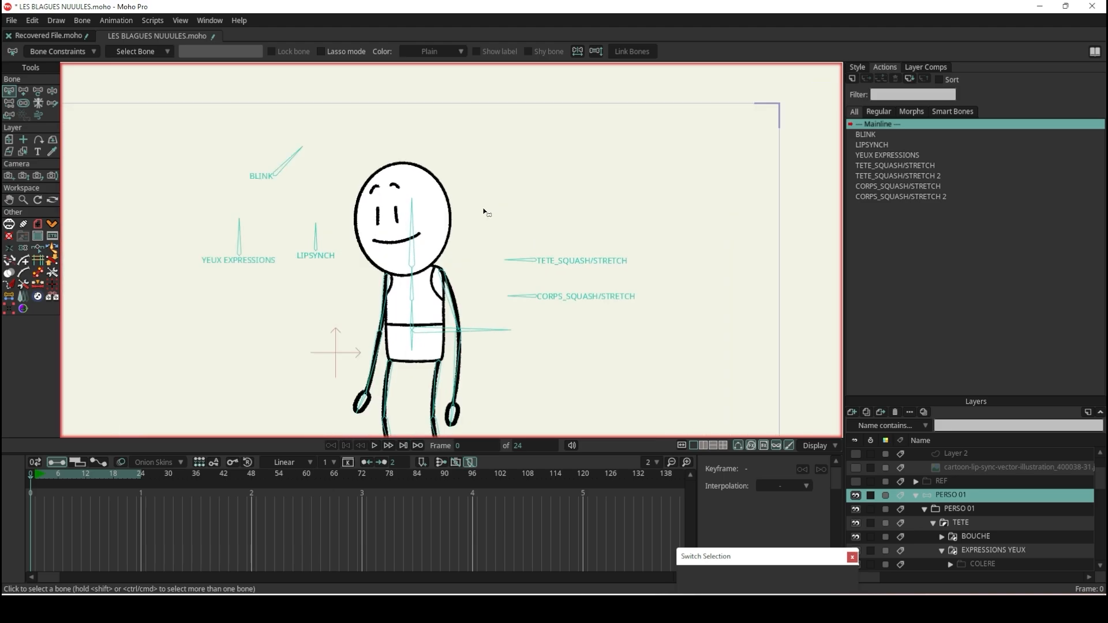
left_click(23, 91)
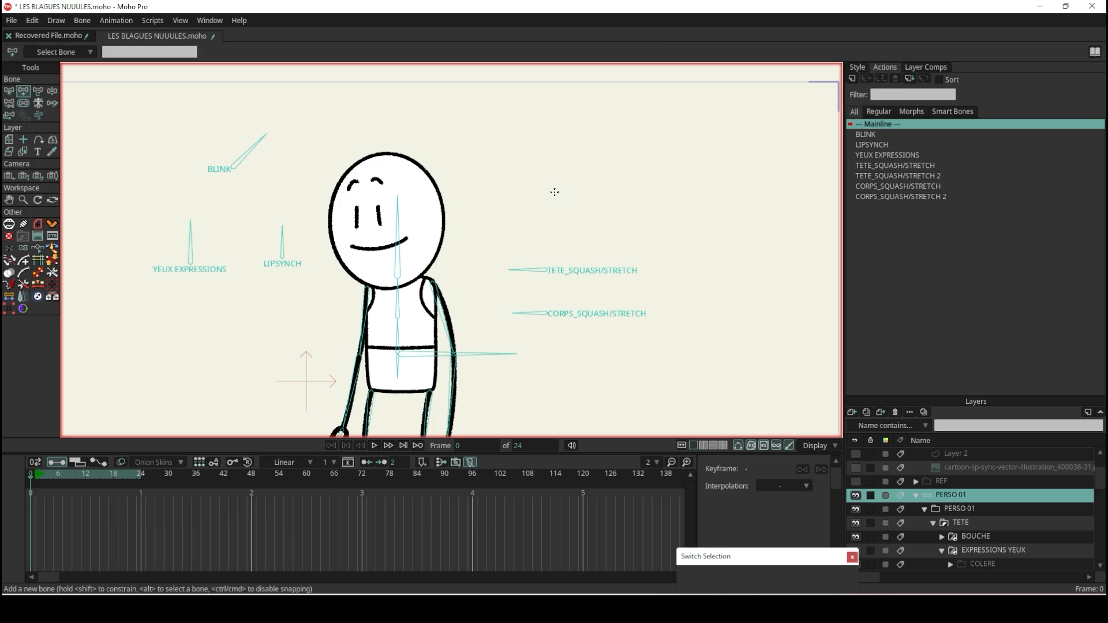
left_click_drag(559, 194, 561, 141)
key("ctrl+z")
left_click_drag(568, 196, 530, 158)
key("s")
left_click(9, 91)
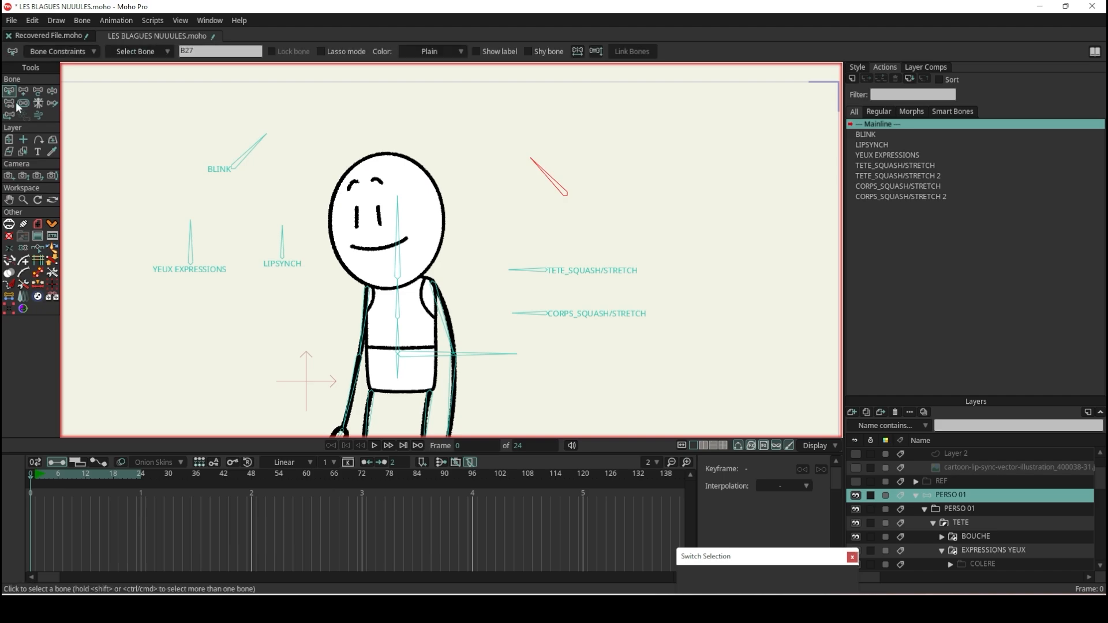
- Rename the new control bone HEADTURN and show its label
double_click(199, 52)
type("HEADTURN")
key("Return")
left_click(504, 54)
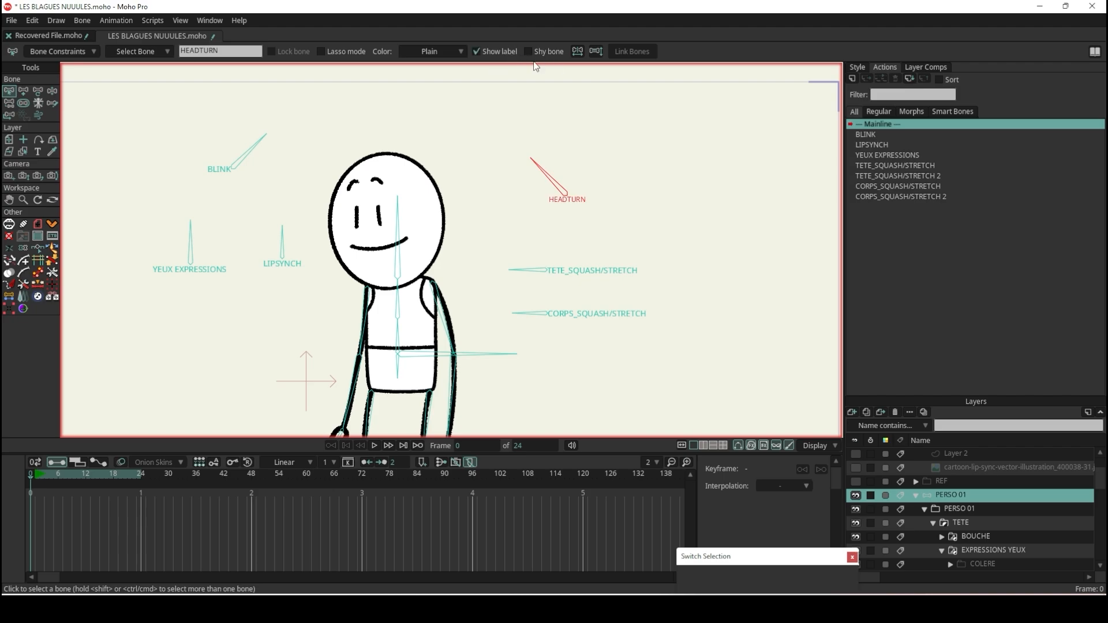
- Create a smart bone action for HEADTURN and rotate the control bone to 90° at frame 12
left_click(854, 79)
left_click(563, 343)
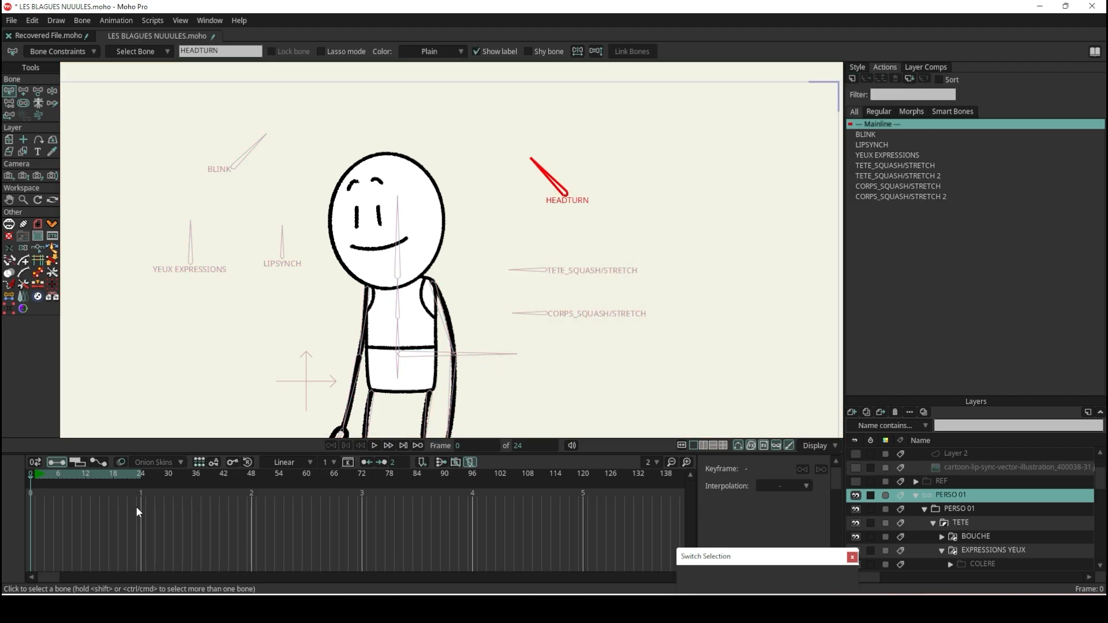
left_click(85, 477)
left_click(141, 482)
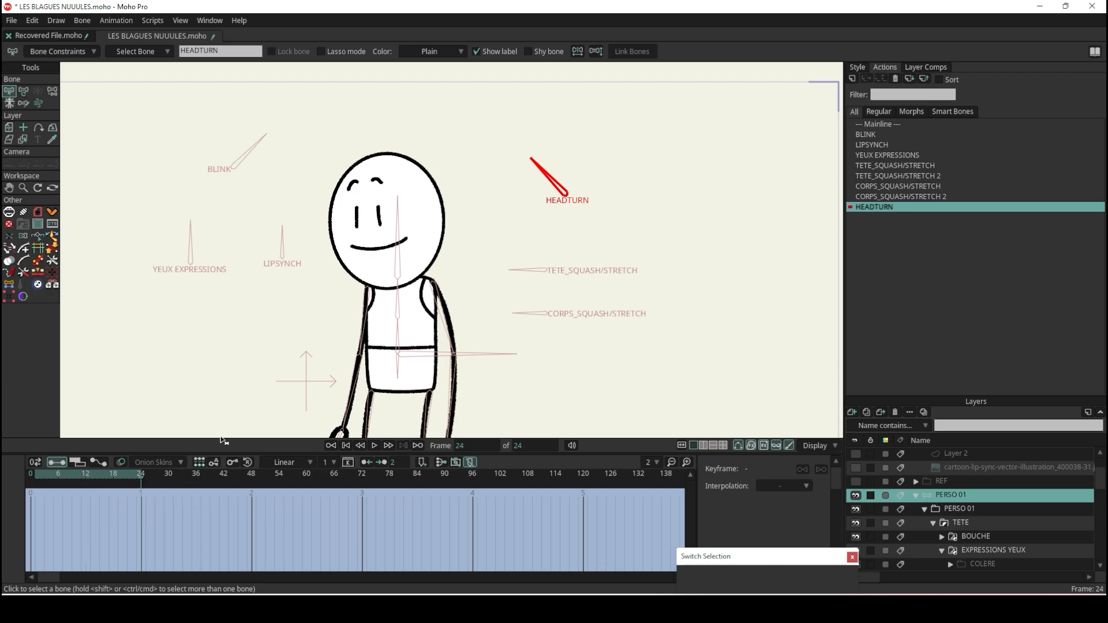
left_click(88, 478)
left_click(87, 477)
left_click(23, 91)
left_click_drag(575, 198, 606, 156)
- In the HEADTURN action at frame 12, shift the EXPRESSIONS YEUX layer horizontally to X 0.0592
scroll(369, 208, "up", 3)
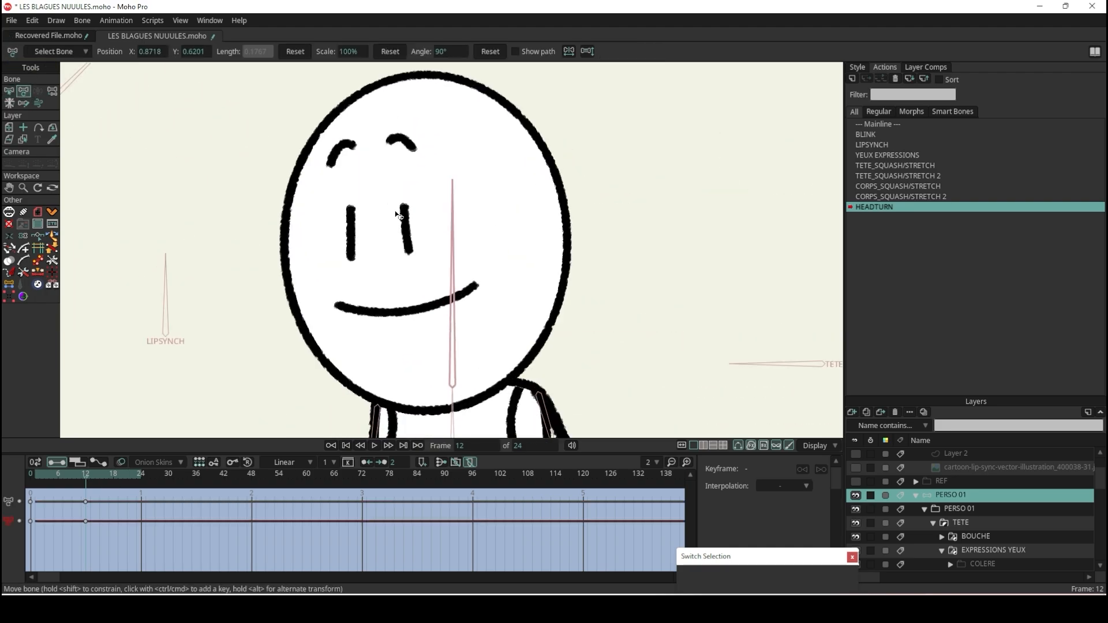
scroll(425, 239, "up", 1)
left_click(407, 234, "ctrl+alt")
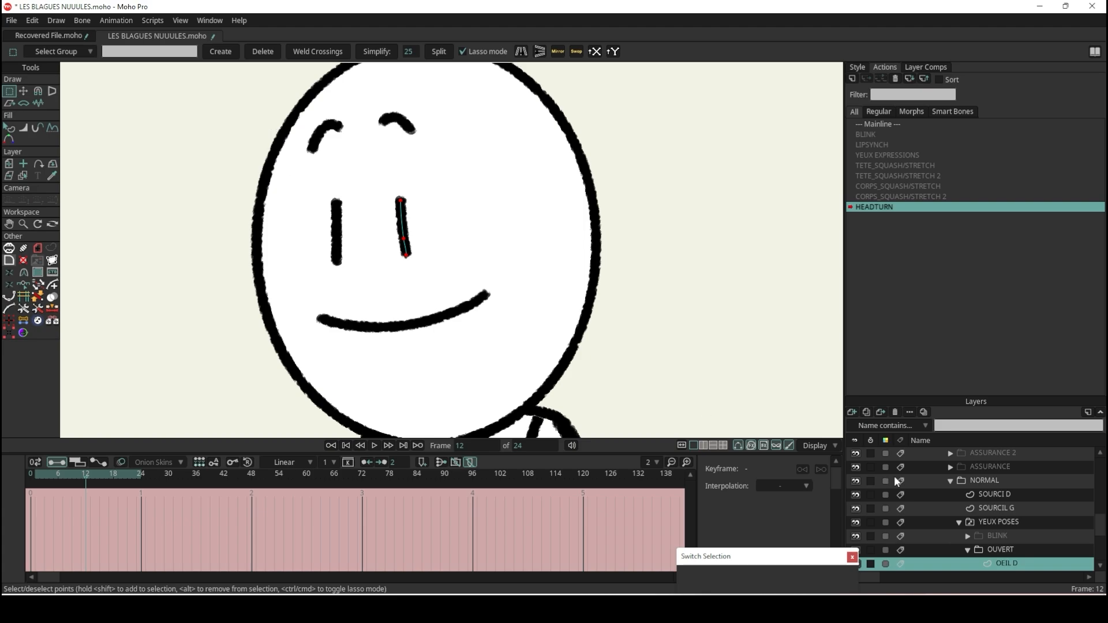
left_click(1001, 484)
scroll(1011, 487, "up", 2)
scroll(1012, 488, "up", 2)
scroll(1013, 487, "up", 2)
left_click(994, 467)
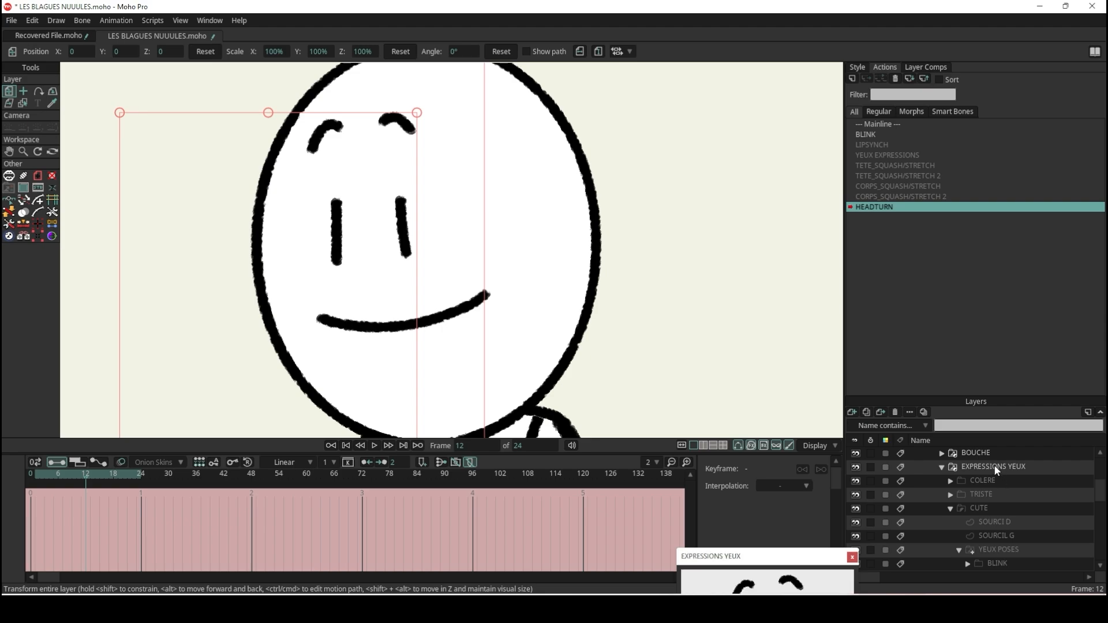
left_click_drag(359, 288, 413, 287)
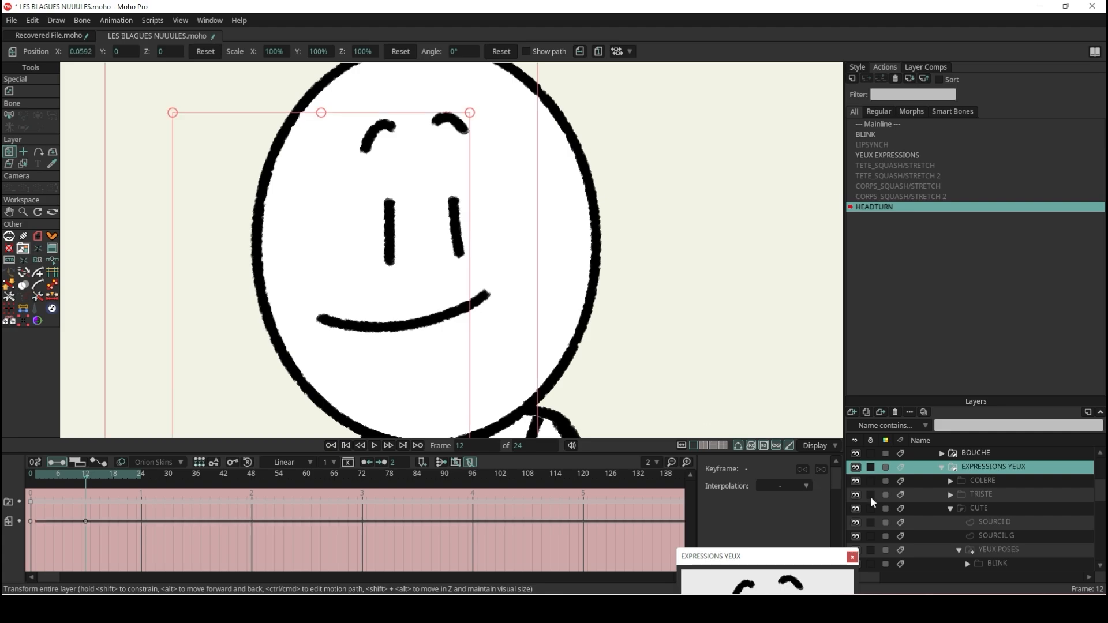
- Shift the BOUCHE layer horizontally to X 0.0386 at frame 12 of the HEADTURN action
left_click(986, 455)
left_click_drag(423, 349, 448, 352)
scroll(466, 341, "down", 10)
scroll(473, 361, "up", 7)
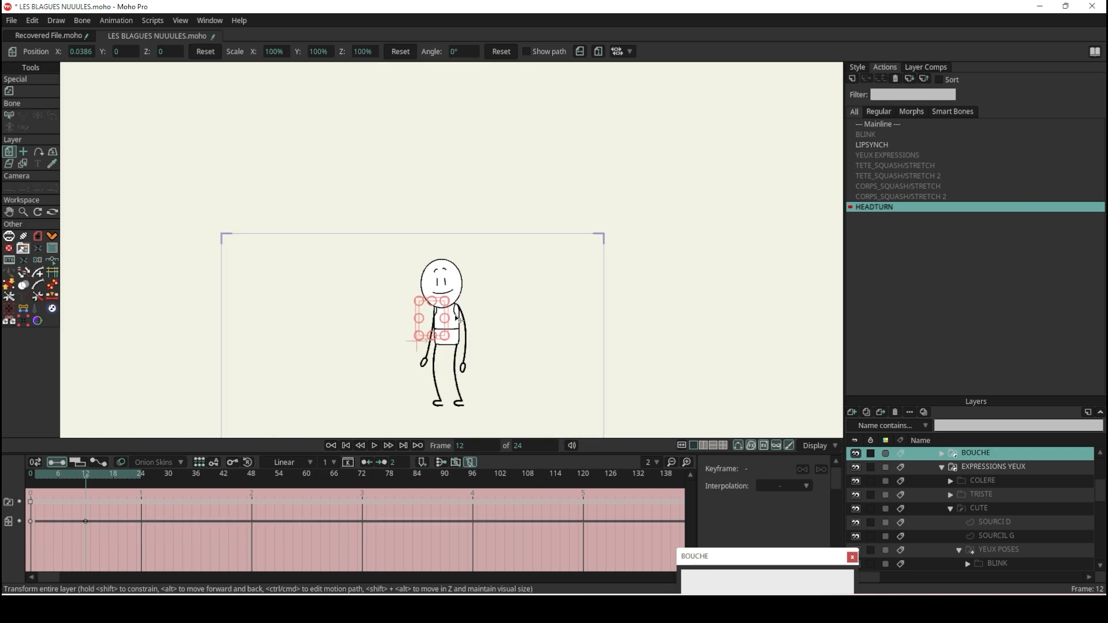
left_click_drag(81, 476, 85, 507)
- Select the two side points of the CRANE outline and adjust them slightly toward the facing side at frame 12
scroll(500, 225, "up", 5)
left_click(542, 264, "ctrl+alt")
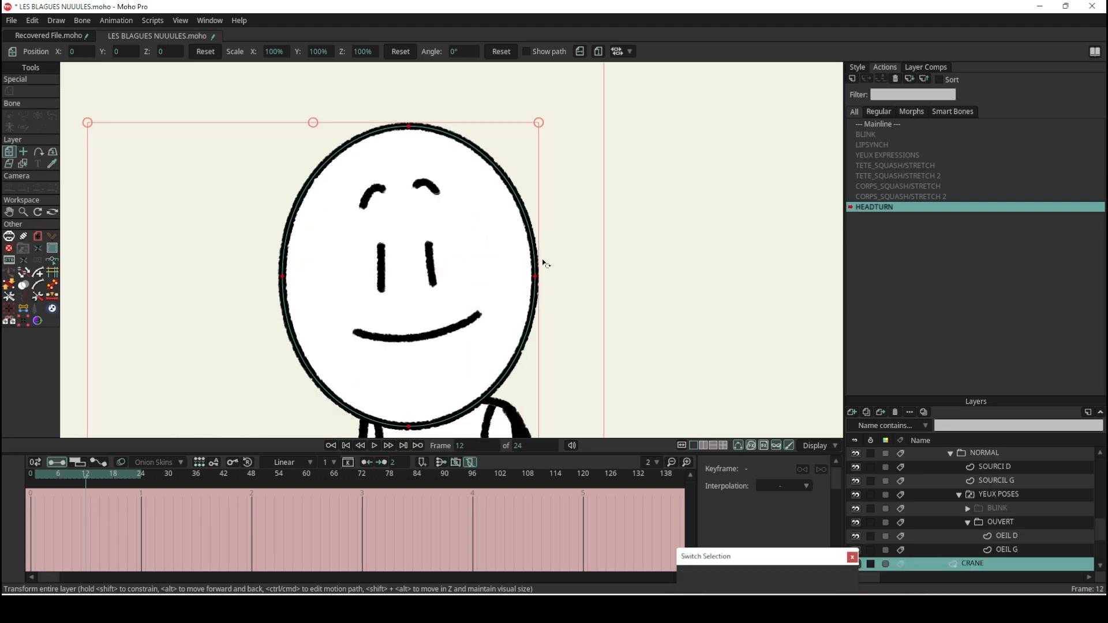
left_click(24, 90)
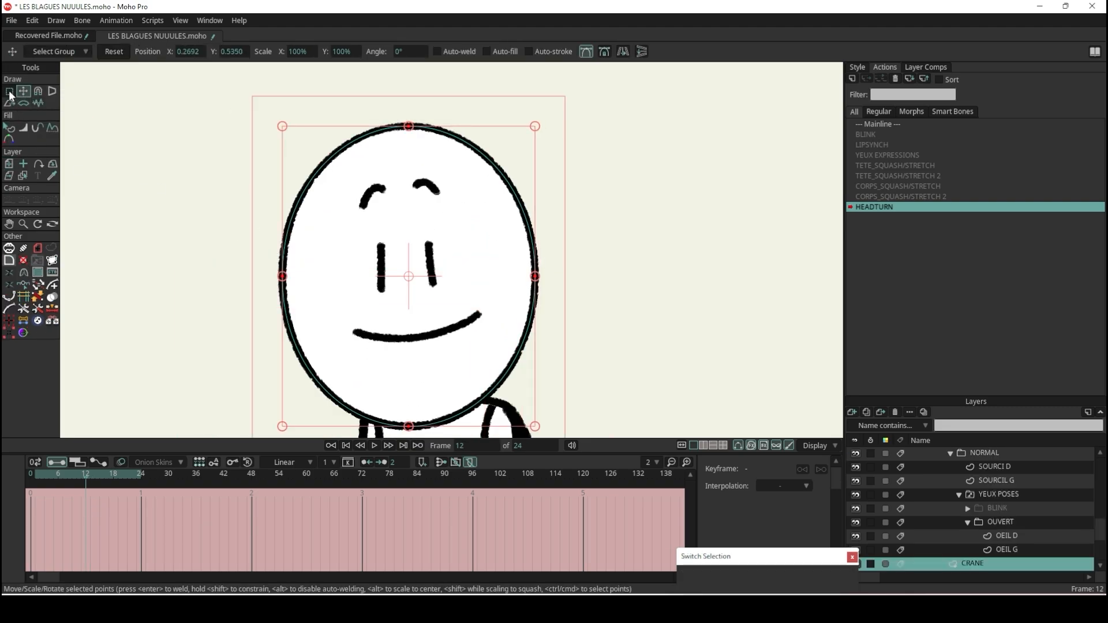
left_click(10, 92)
mouse_move(190, 223)
left_mouse_down()
mouse_move(327, 325)
mouse_move(643, 277)
mouse_move(392, 212)
mouse_move(225, 231)
left_mouse_up()
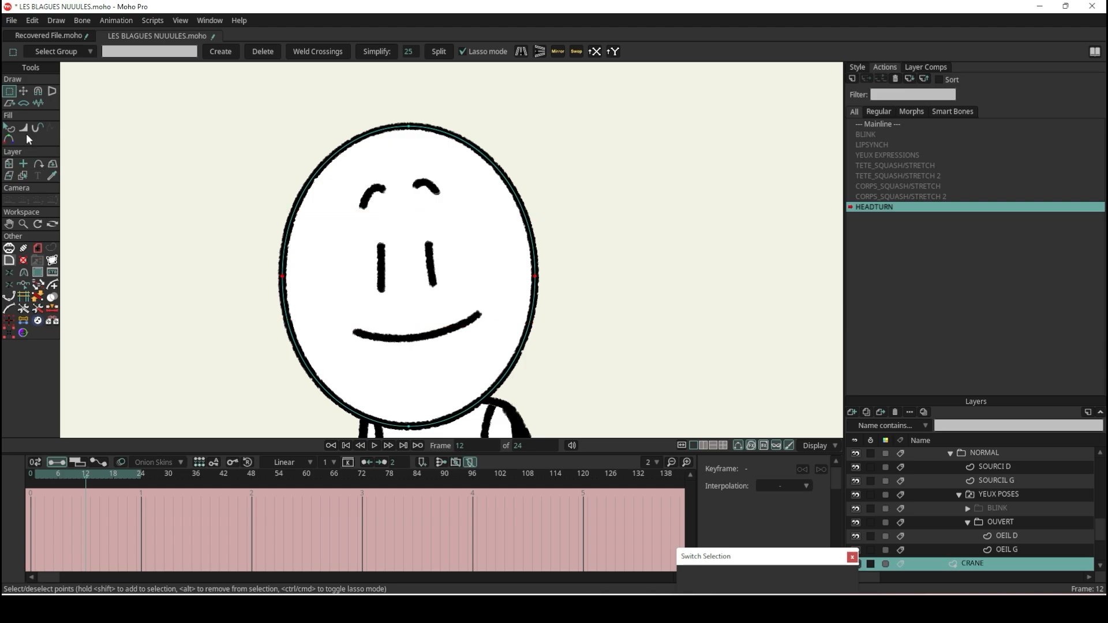
left_click(23, 91)
left_click_drag(536, 279, 542, 277)
left_click(10, 128)
- Scrub through the HEADTURN action to preview the movement of the face and head
scroll(333, 232, "down", 3)
scroll(333, 232, "down", 2)
left_click_drag(85, 477, 38, 497)
left_click_drag(80, 497, 101, 503)
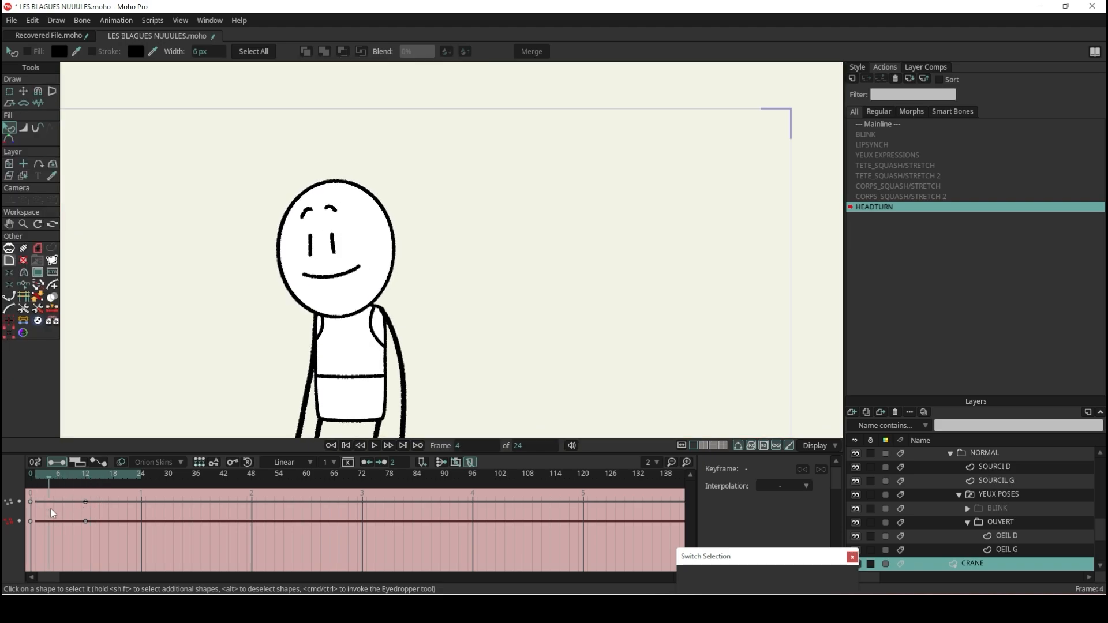
- Return to the Mainline, select the PERSO 01 bone layer and save the project
left_click(887, 124)
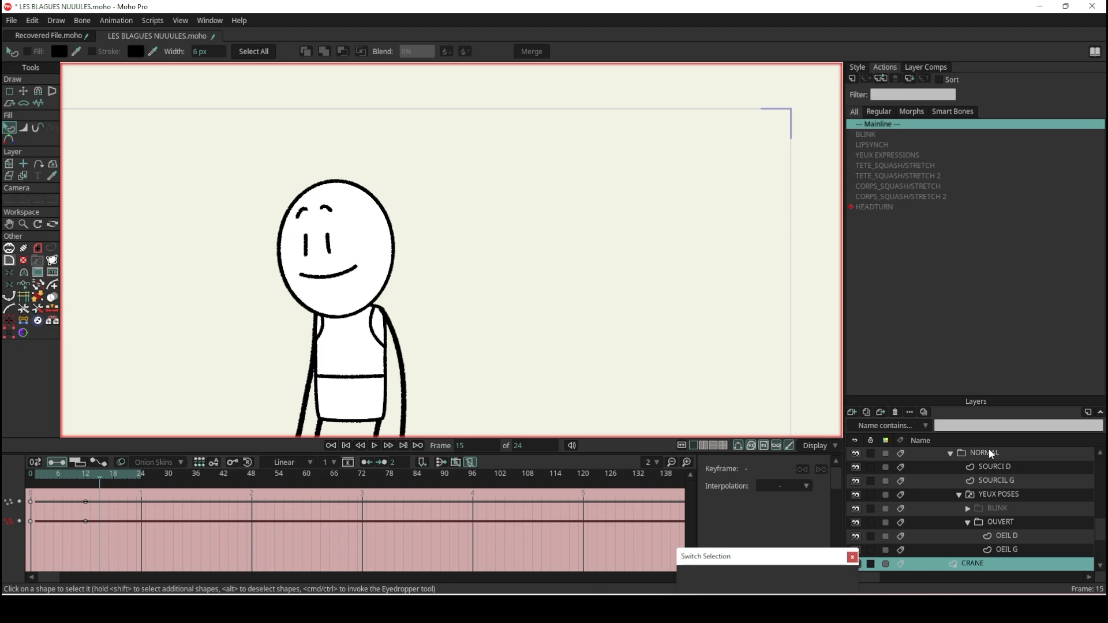
scroll(1006, 497, "up", 5)
scroll(1005, 496, "up", 8)
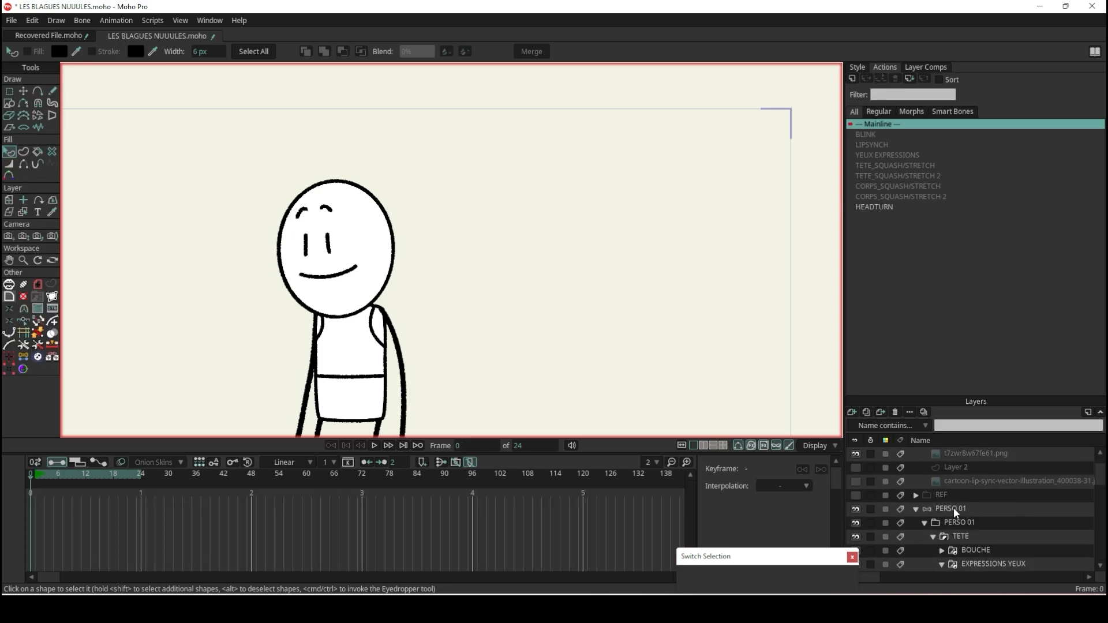
left_click(954, 509)
scroll(368, 204, "down", 3)
scroll(368, 203, "up", 3)
key("ctrl+s")
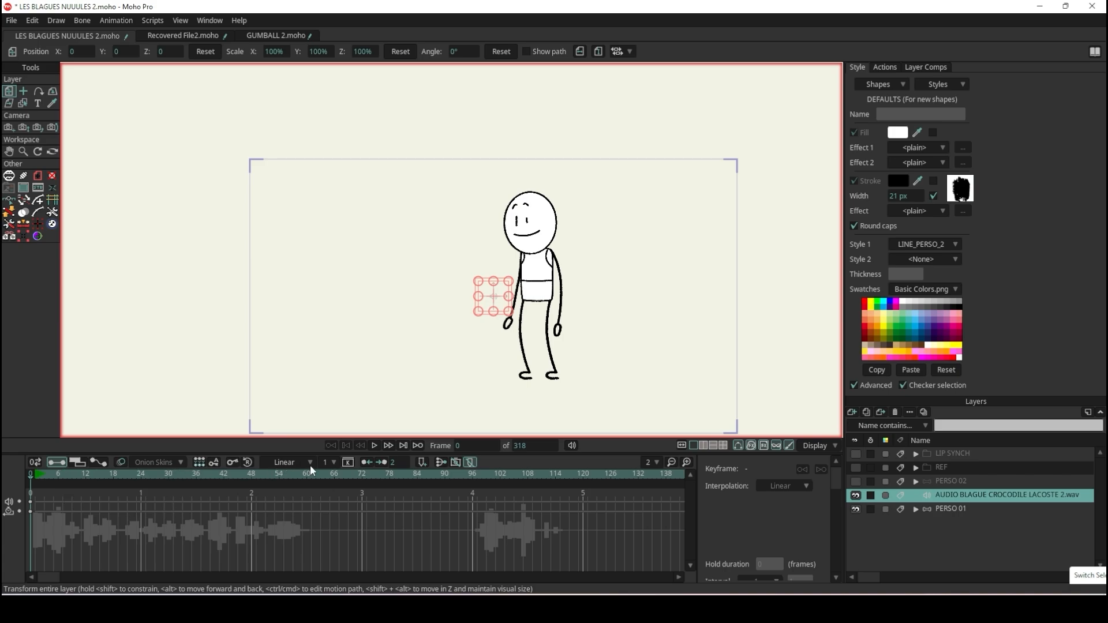
- Play back the crocodile joke audio in LES BLAGUES NUUULES 2 and rewind to the start
left_click(375, 446)
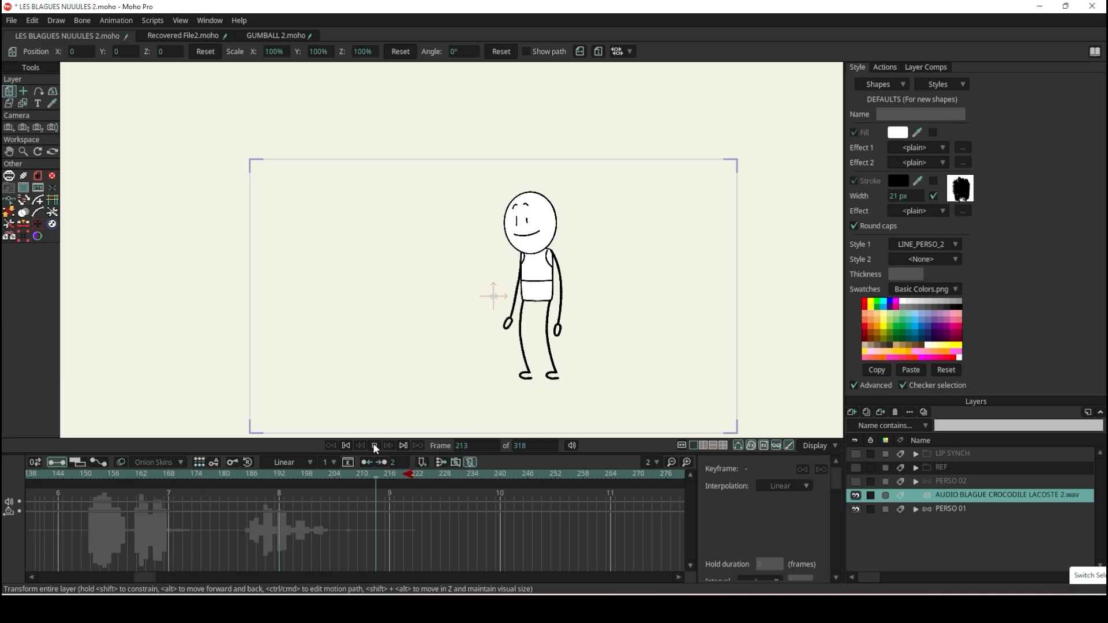
left_click(374, 445)
left_click(345, 447)
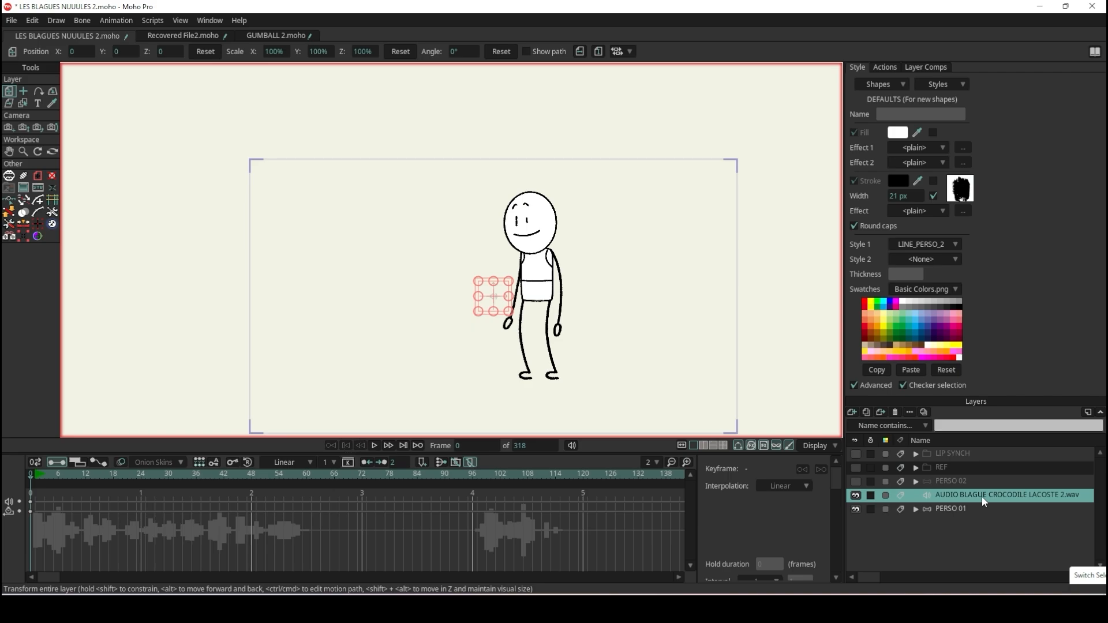
- Select the LIPSYNCH bone of the PERSO 01 layer and activate the Manipulate Bones tool
left_click(965, 505)
scroll(495, 203, "up", 3)
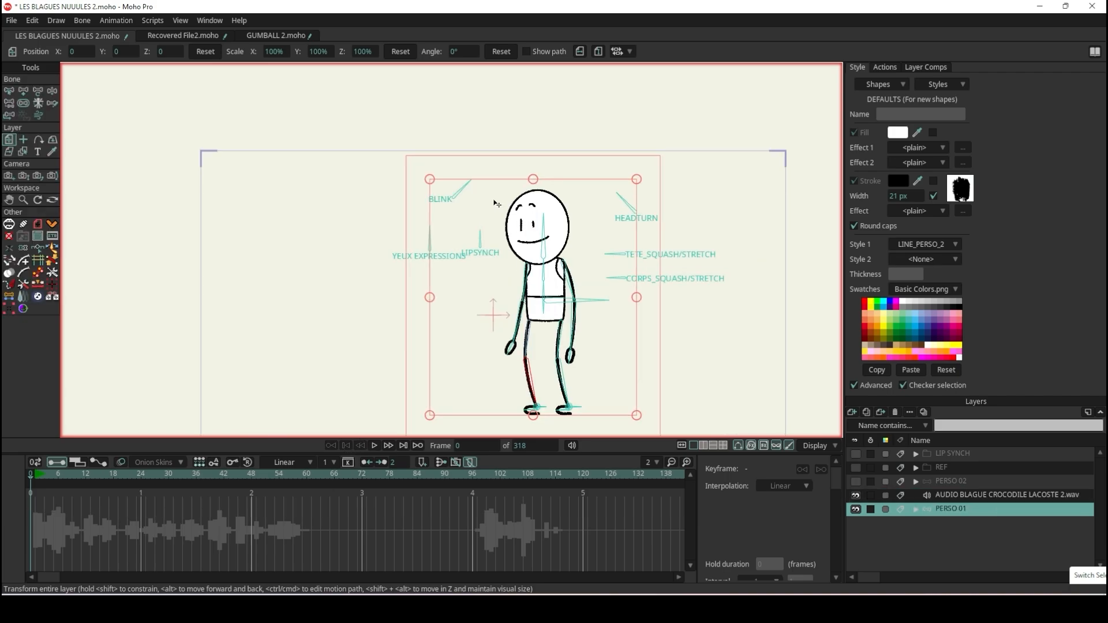
scroll(488, 253, "up", 3)
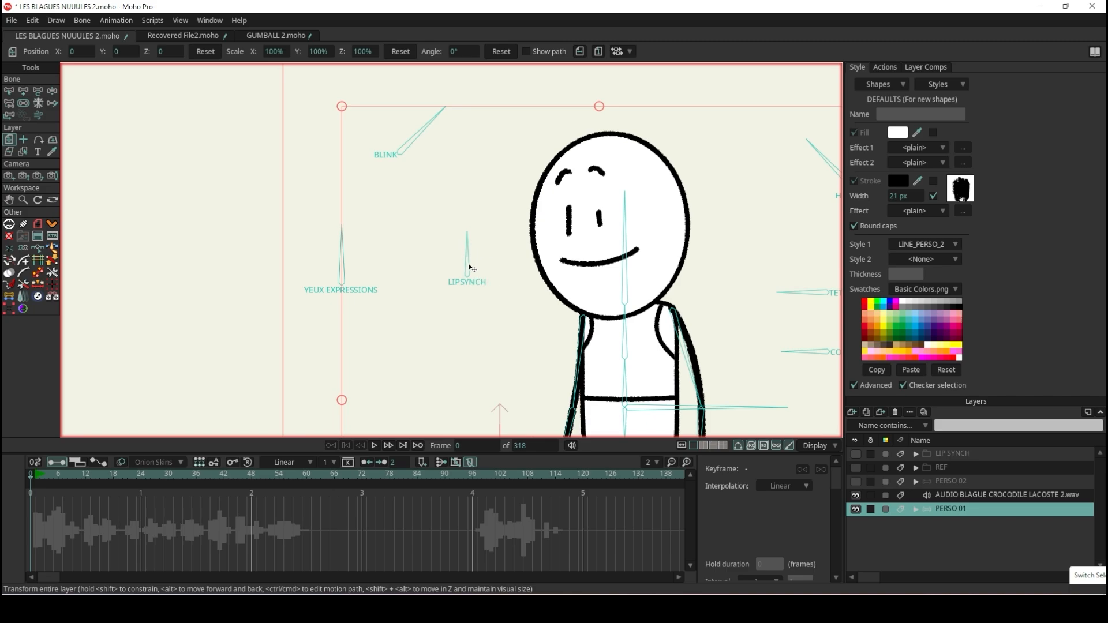
left_click(9, 91)
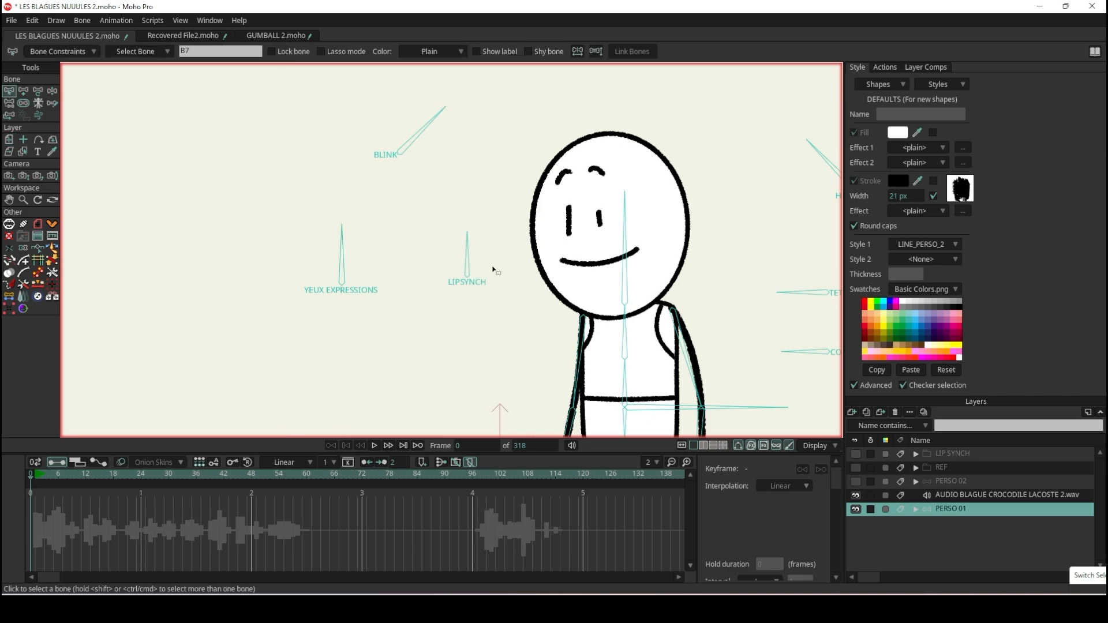
left_click(468, 238)
left_click(52, 91)
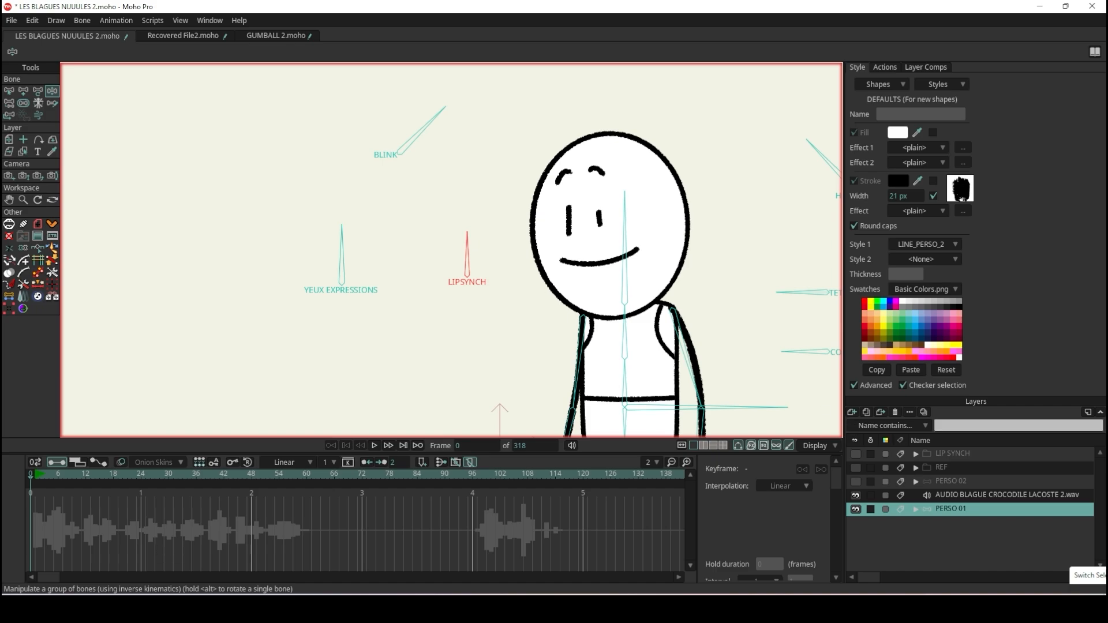
- Move the Switch Selection window clear of the canvas and rotate the LIPSYNCH bone to the parted-teeth mouth on frame 1
left_click_drag(1089, 570, 762, 383)
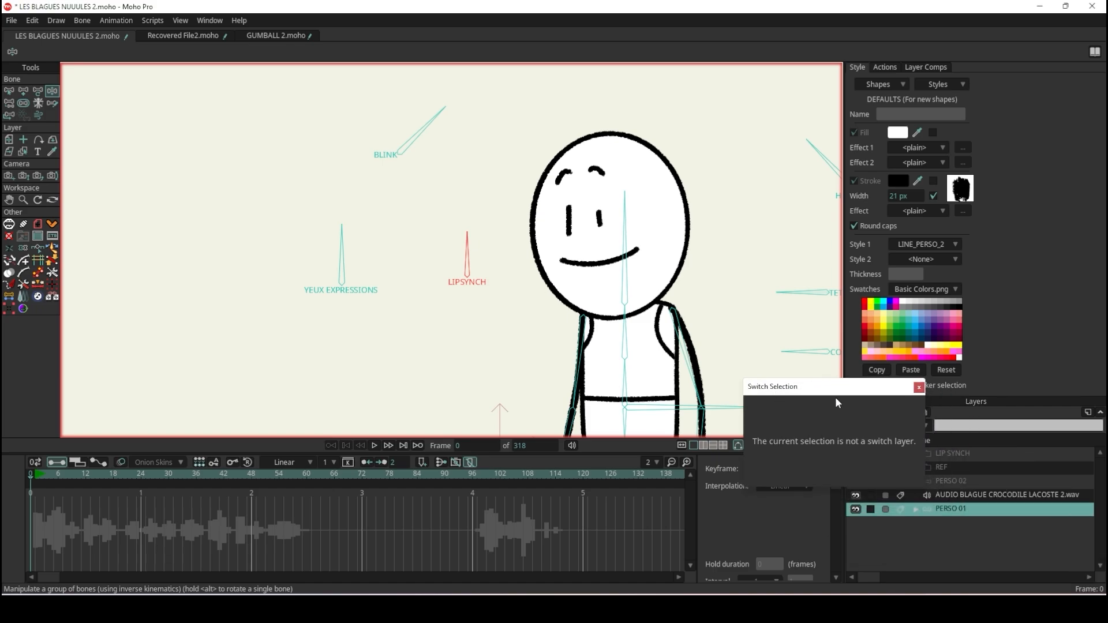
left_click_drag(819, 402, 726, 413)
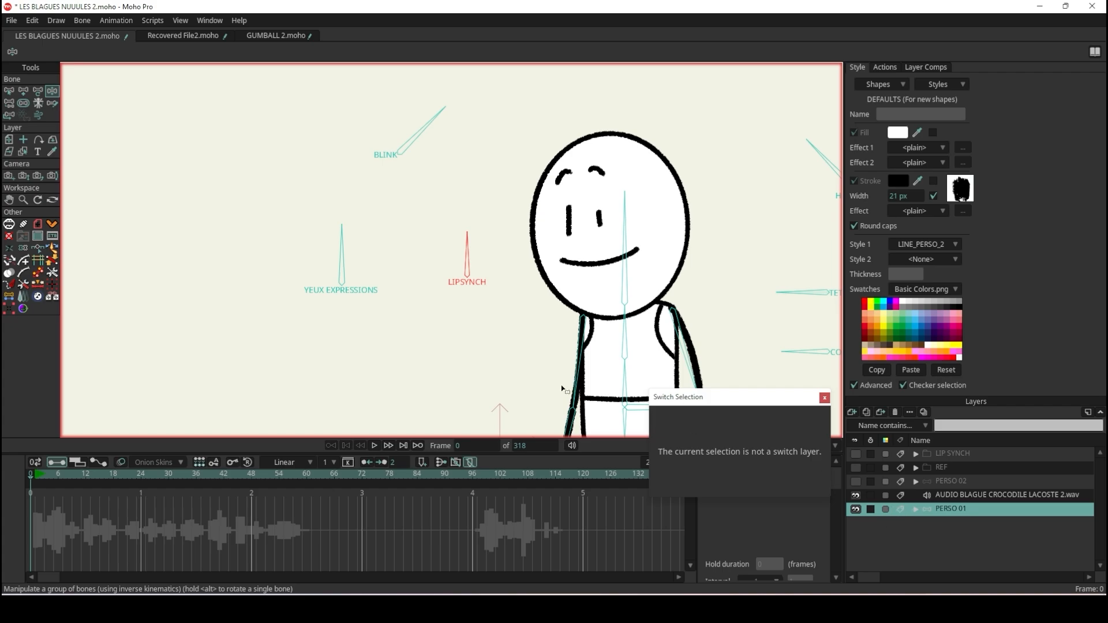
left_click(35, 474)
left_click_drag(36, 473, 36, 478)
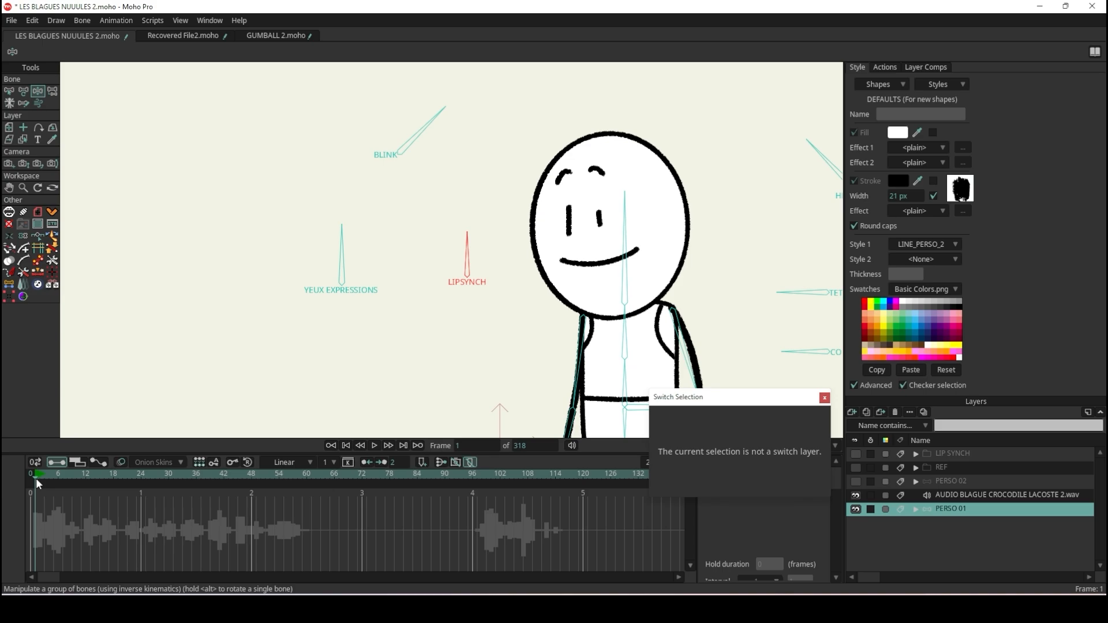
scroll(439, 243, "up", 2)
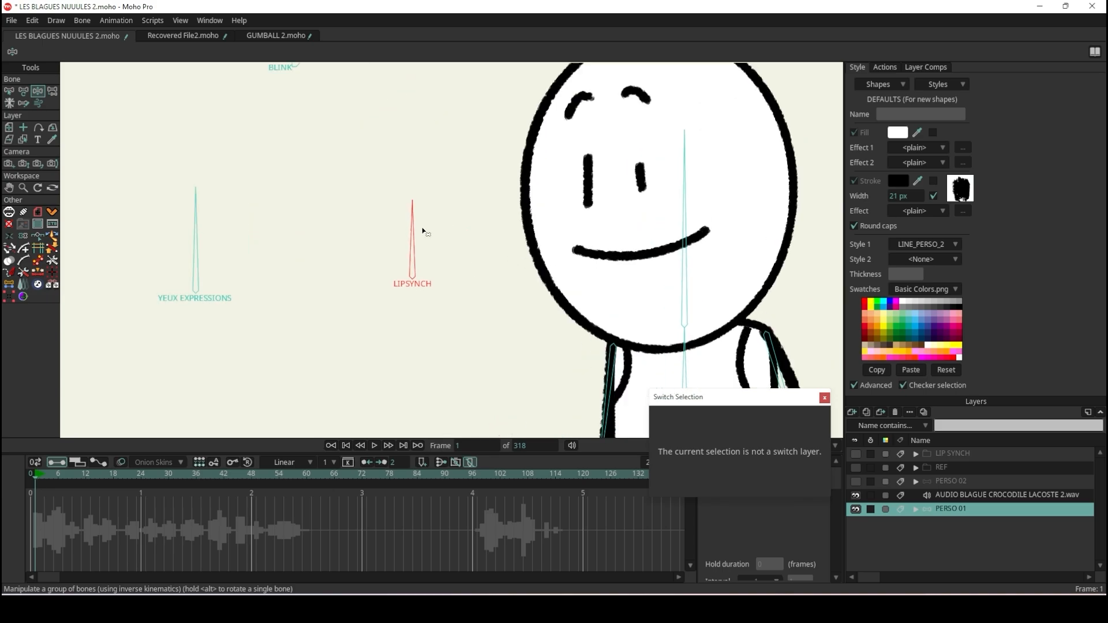
left_click_drag(415, 226, 422, 289)
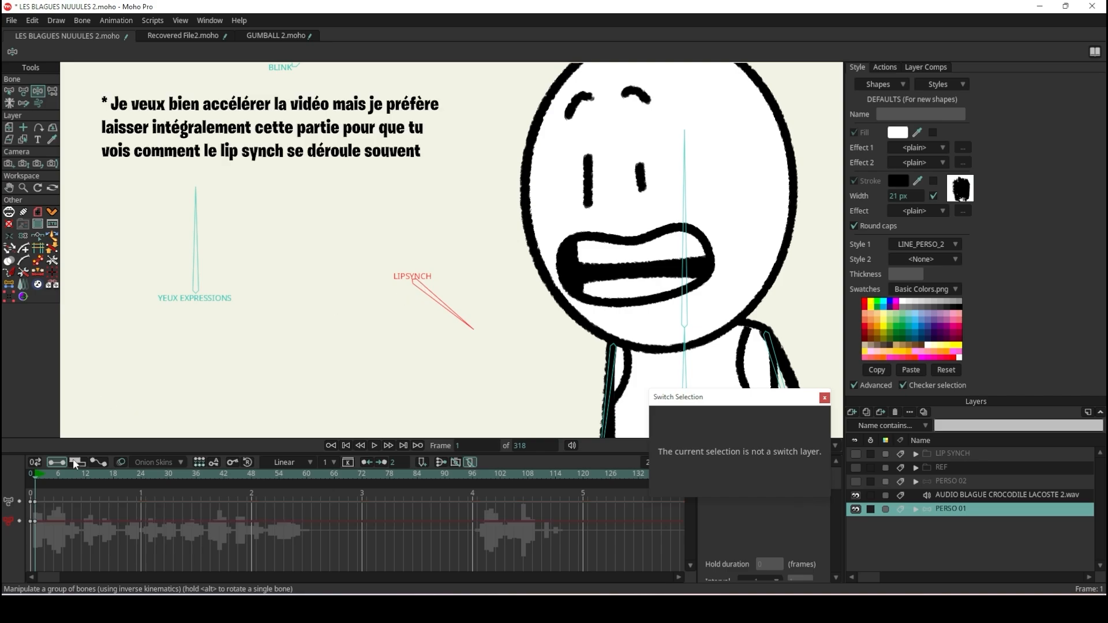
- Pose the LIPSYNCH bone for the small round mouth on frame 2 and the lip-biting upper-teeth mouth on frame 3
left_click(39, 473)
left_click_drag(456, 319, 406, 316)
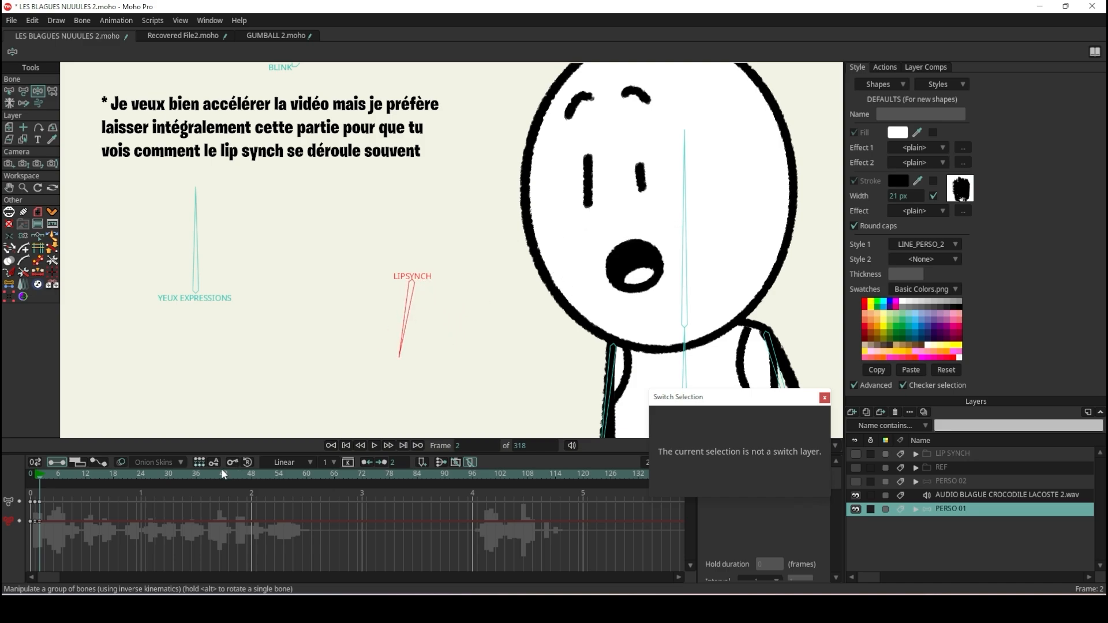
left_click(46, 475)
left_click_drag(411, 346, 465, 224)
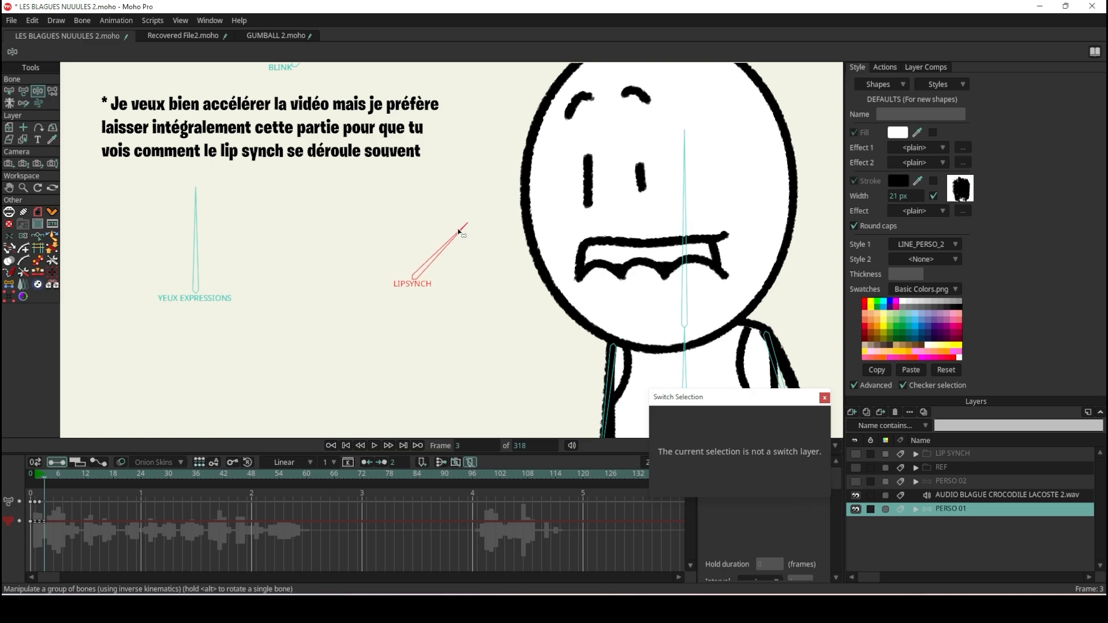
- Rotate the LIPSYNCH bone to the wide open mouth on frame 5 and the medium open mouth on frame 6
left_click_drag(45, 474, 53, 476)
left_click_drag(462, 240, 469, 270)
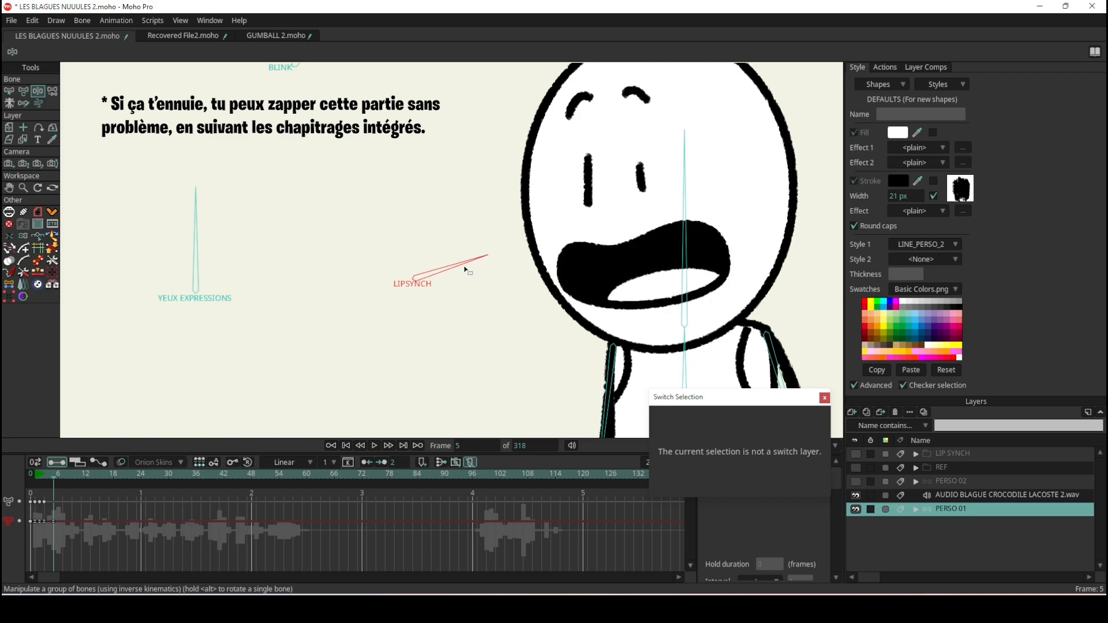
left_click_drag(55, 479, 61, 478)
left_click_drag(445, 270, 421, 312)
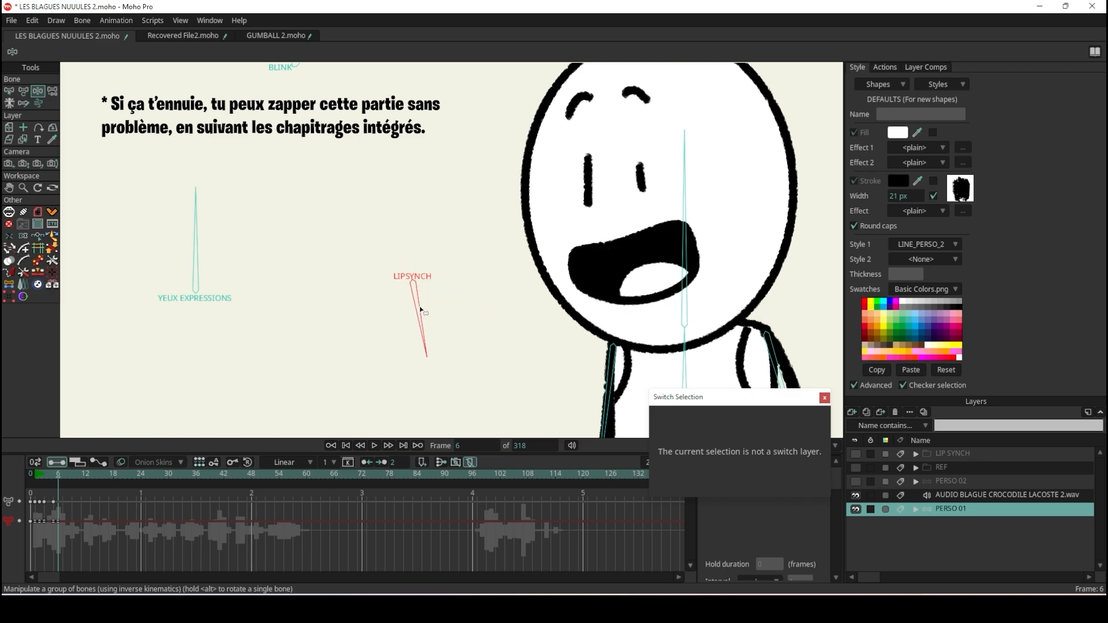
- Key the LIPSYNCH bone with the small round mouth on frame 8 and again on frame 11
left_click_drag(63, 476, 67, 475)
left_click_drag(422, 342, 402, 340)
left_click_drag(70, 477, 82, 476)
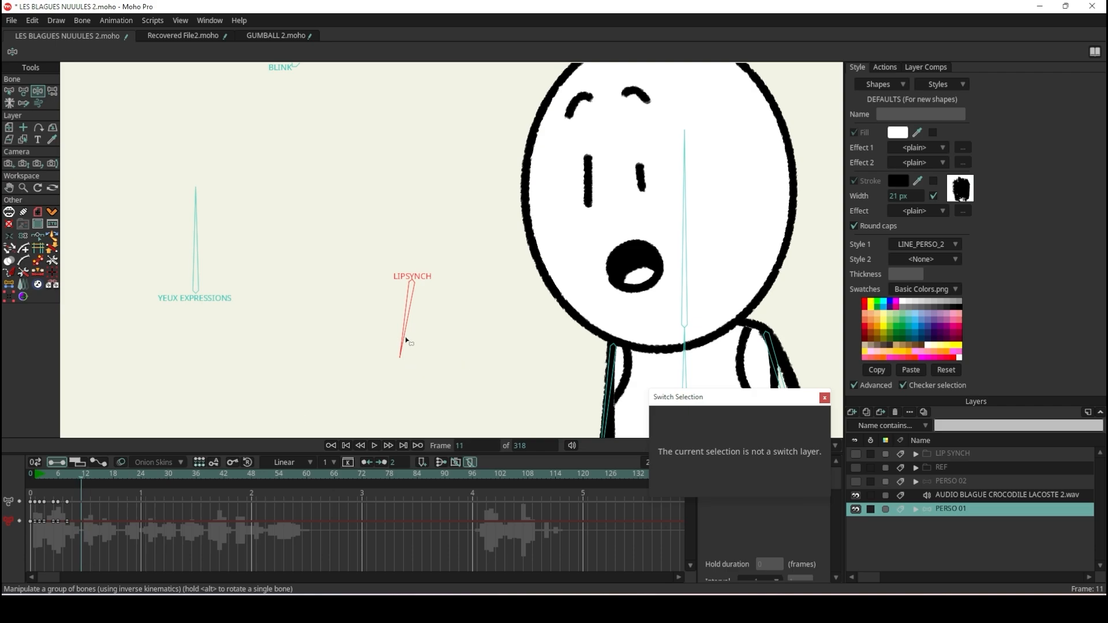
mouse_move(406, 341)
left_mouse_down()
mouse_move(426, 349)
mouse_move(409, 347)
left_mouse_up()
- Set the LIPSYNCH bone to the parted-teeth mouth on frame 14 and the open toothy grin on frame 16
left_click_drag(83, 474, 94, 475)
left_click_drag(411, 329, 467, 303)
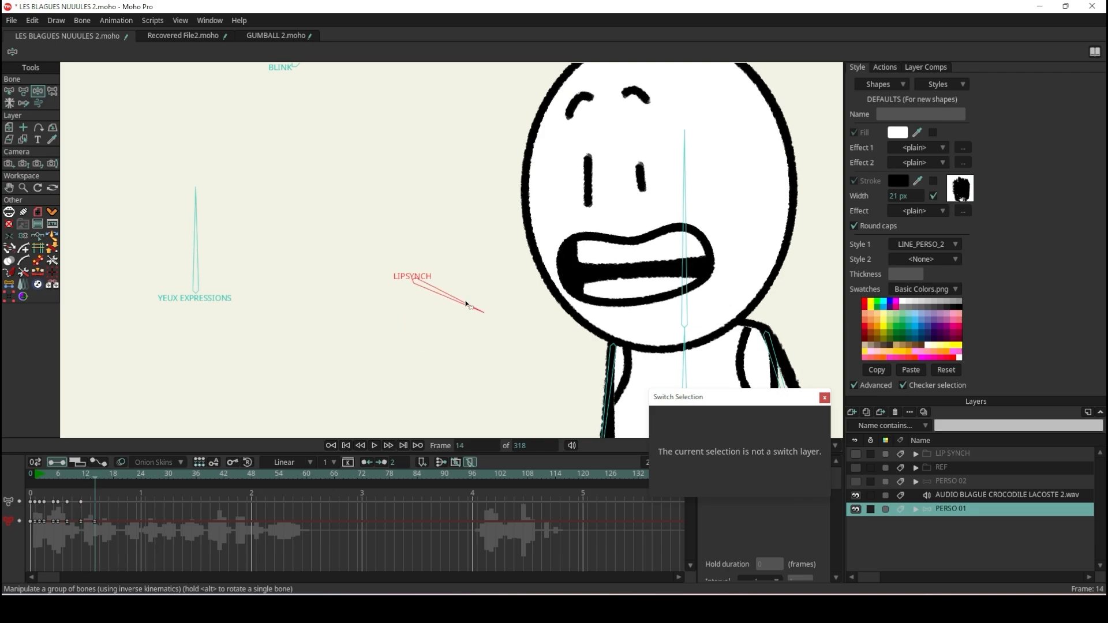
left_click_drag(96, 477, 103, 476)
left_click_drag(464, 306, 424, 332)
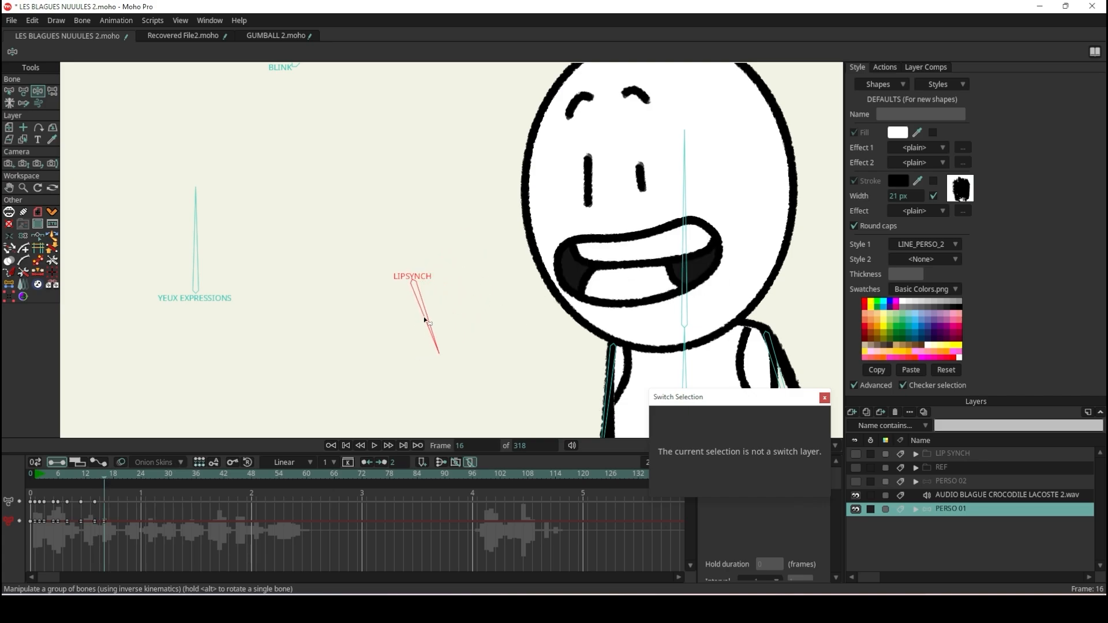
- Scrub through the first mouth poses, and key the clenched-teeth mouth on frame 21 and the wide open mouth on frame 23
left_click_drag(103, 473, 29, 491)
left_click_drag(54, 487, 127, 487)
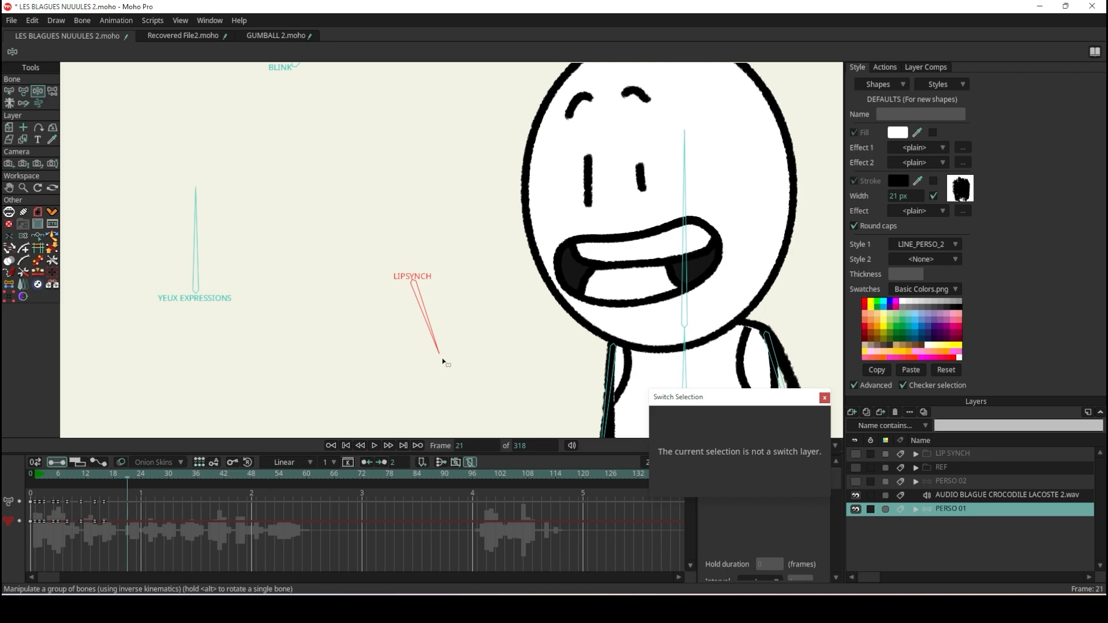
left_click_drag(438, 345, 484, 291)
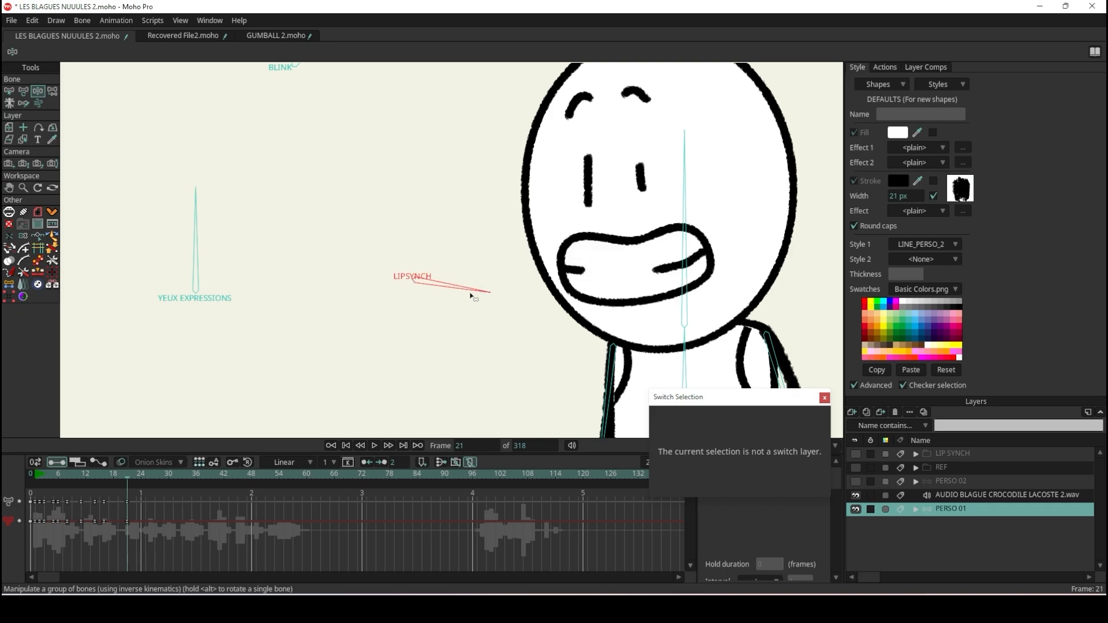
left_click(136, 474)
left_click_drag(484, 290, 478, 263)
- Rotate the LIPSYNCH bone to the parted-teeth mouth on frame 26 and the open toothy grin on frame 28
mouse_move(140, 480)
left_mouse_down()
mouse_move(119, 479)
mouse_move(150, 476)
left_mouse_up()
left_click_drag(477, 266, 479, 319)
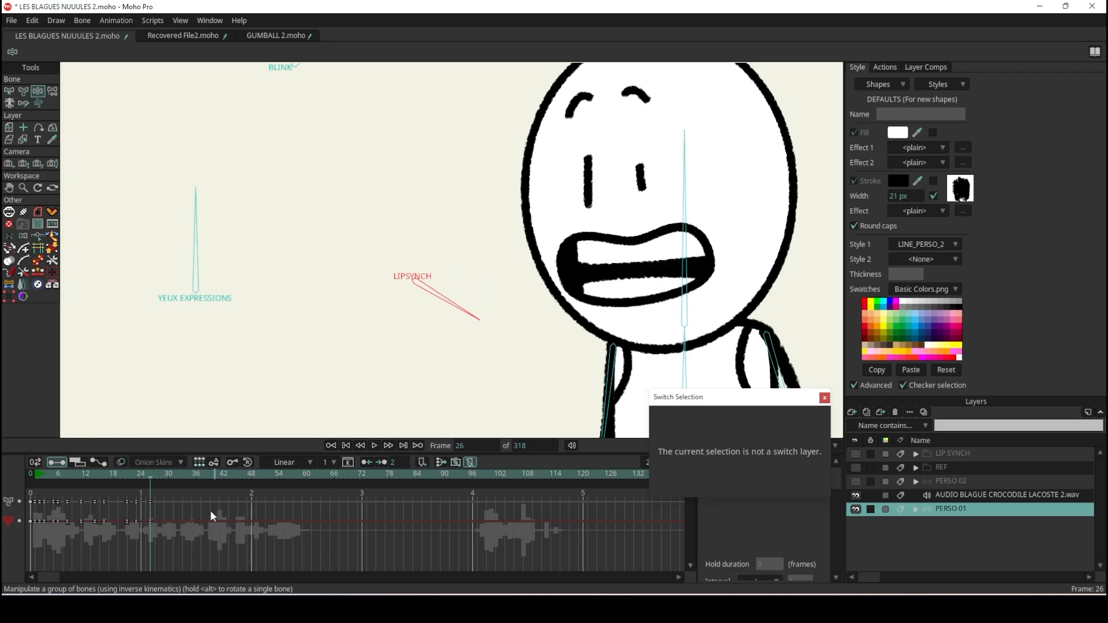
left_click_drag(154, 472, 158, 474)
left_click_drag(467, 314, 442, 338)
- Scrub and play back the lip sync from the start to check the mouth poses up to frame 28
left_click_drag(153, 478, 31, 475)
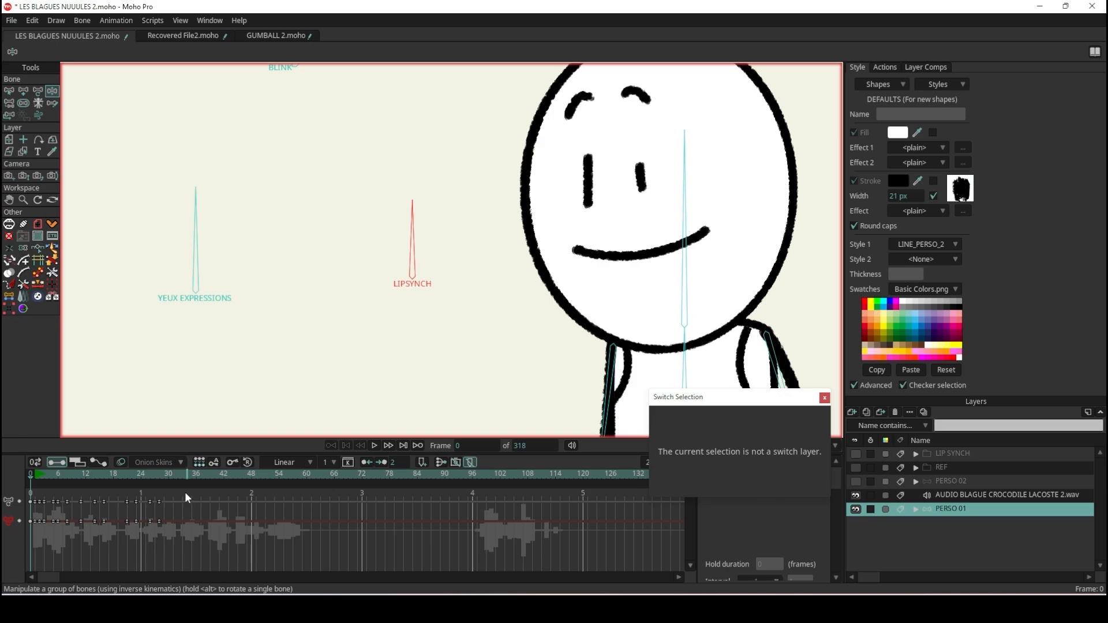
left_click_drag(57, 473, 158, 478)
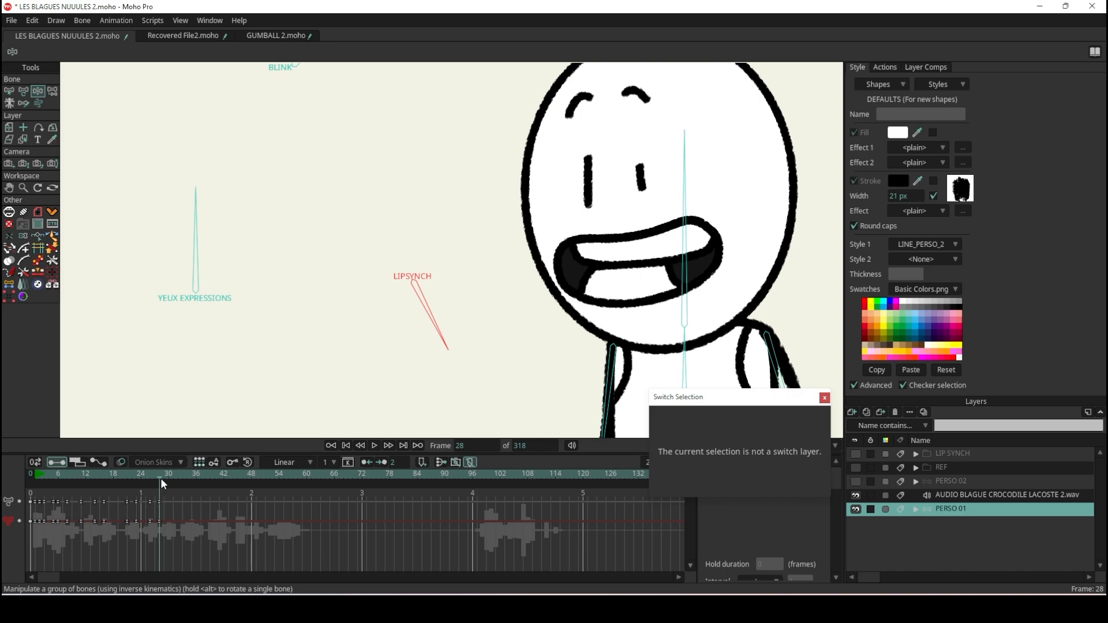
left_click_drag(161, 478, 24, 479)
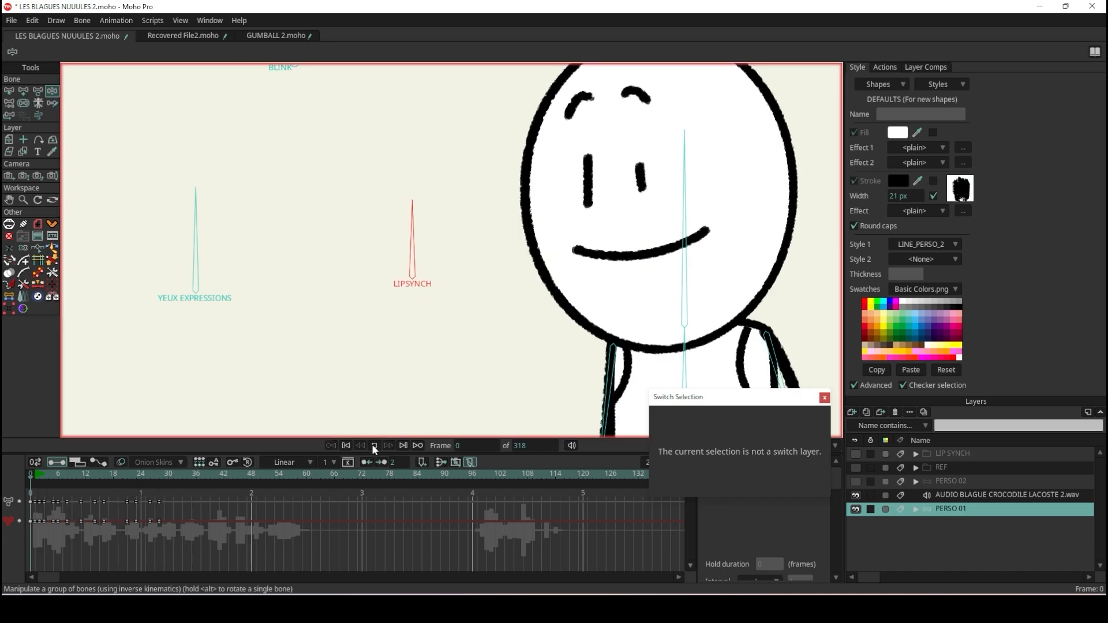
left_click(373, 446)
left_click(373, 446)
- Pose the LIPSYNCH bone for the parted-teeth mouth on frame 29 and the medium open mouth on frame 32
left_click_drag(135, 478, 165, 475)
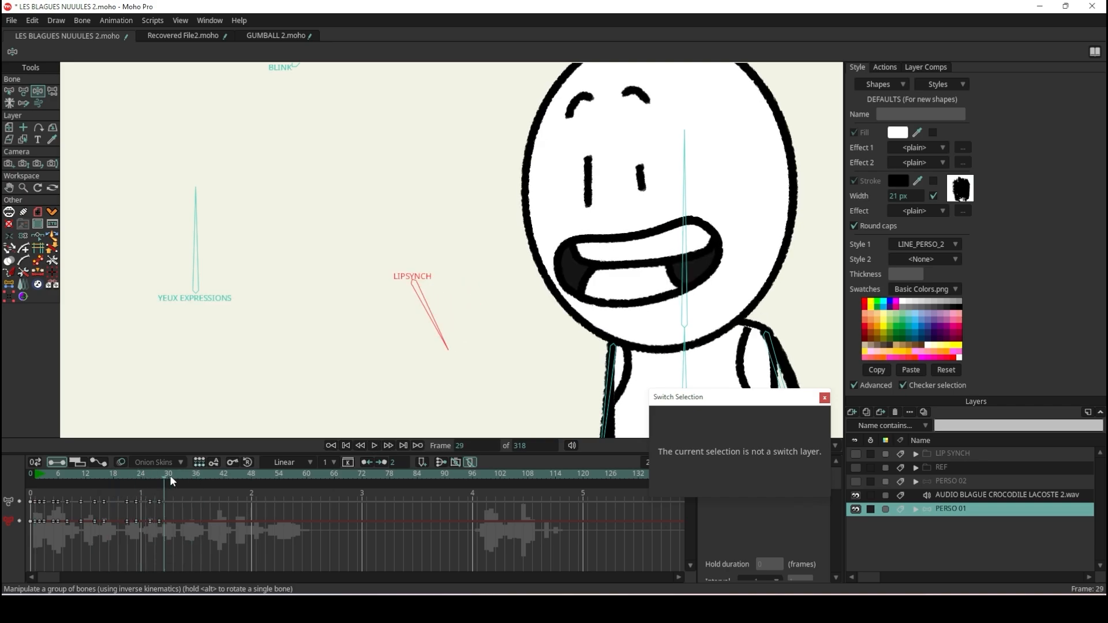
left_click_drag(444, 335, 473, 328)
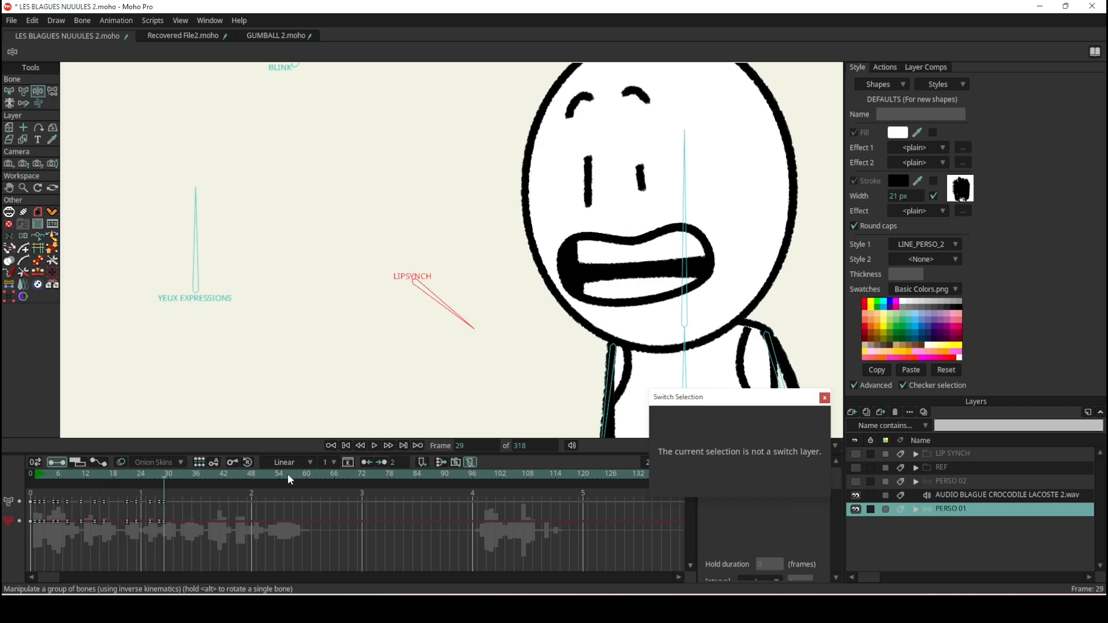
left_click_drag(169, 476, 177, 475)
left_click_drag(459, 318, 426, 342)
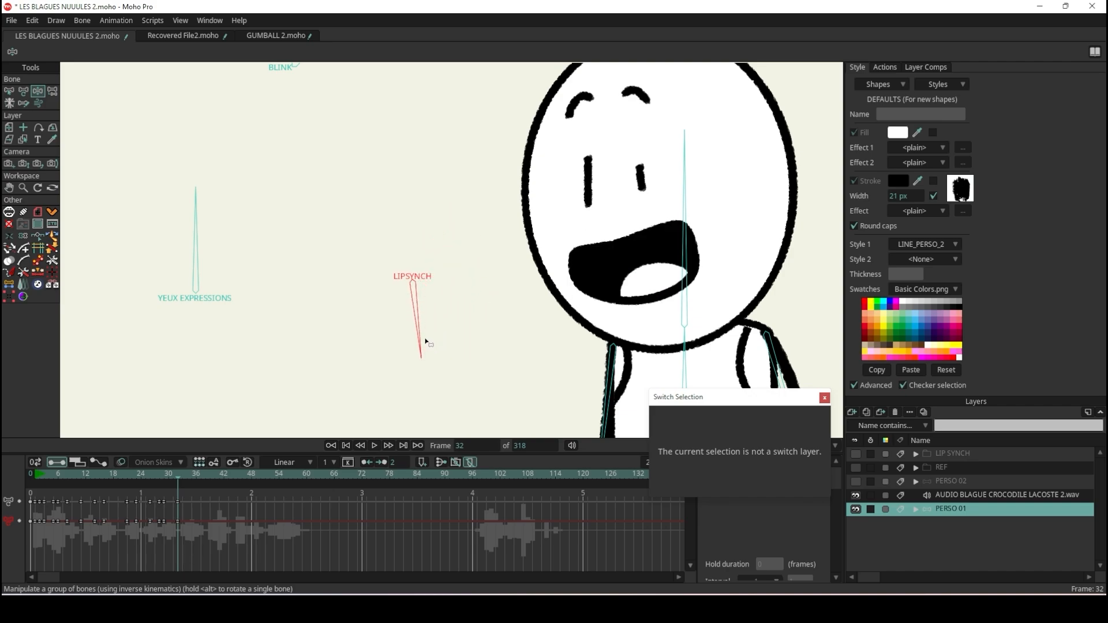
- Set the LIPSYNCH bone to the small round mouth on frame 33 and the clenched-teeth mouth on frame 36
left_click(182, 476)
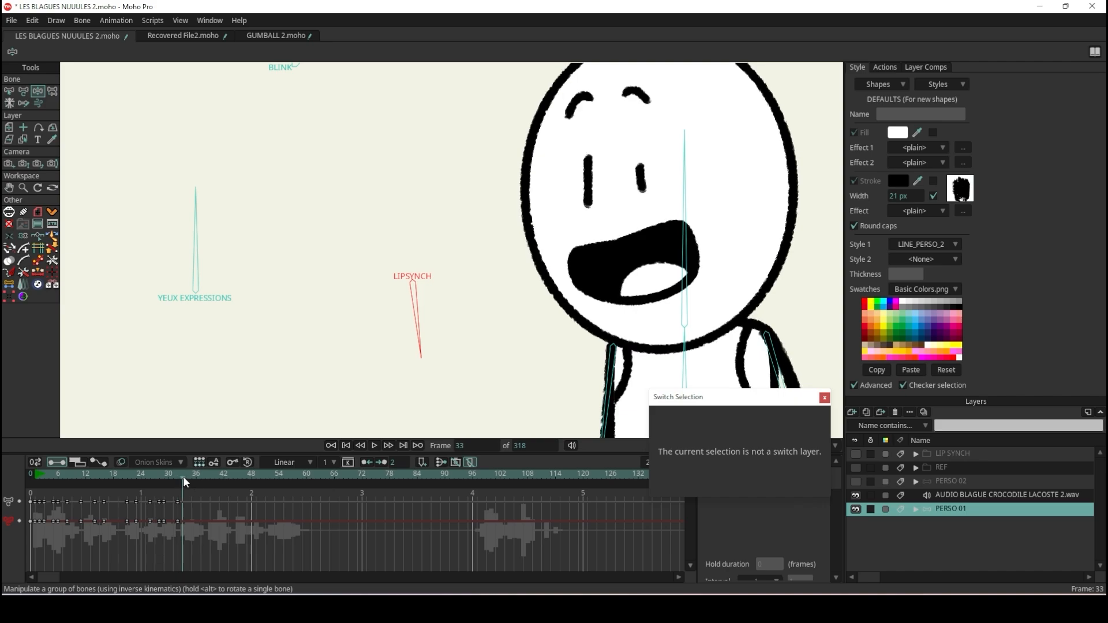
left_click_drag(422, 340, 403, 341)
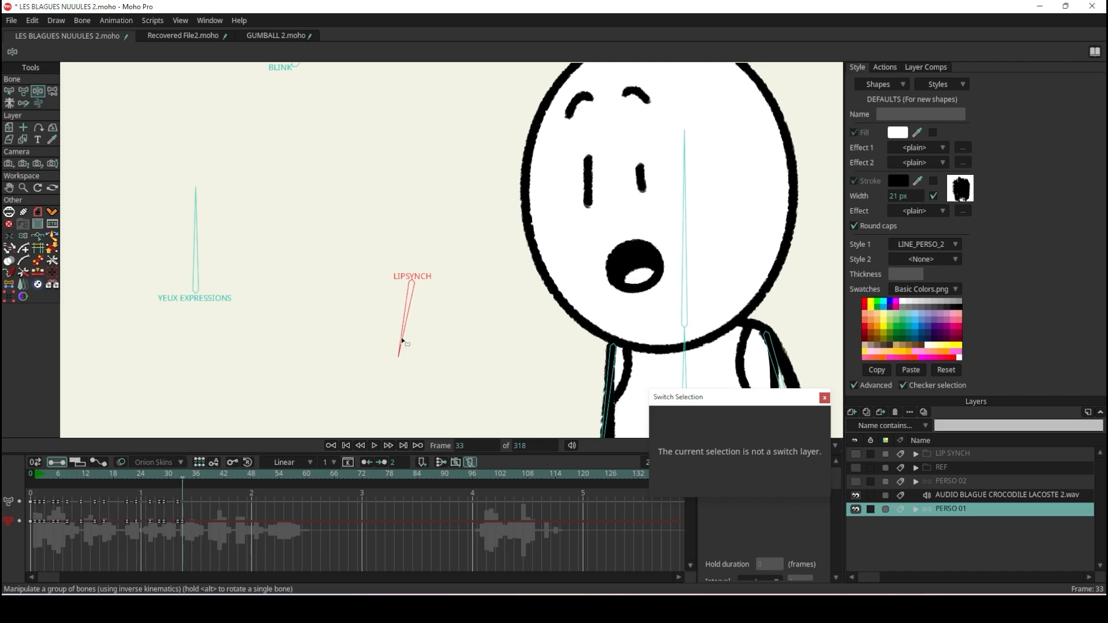
left_click_drag(184, 479, 196, 477)
left_click_drag(407, 337, 467, 286)
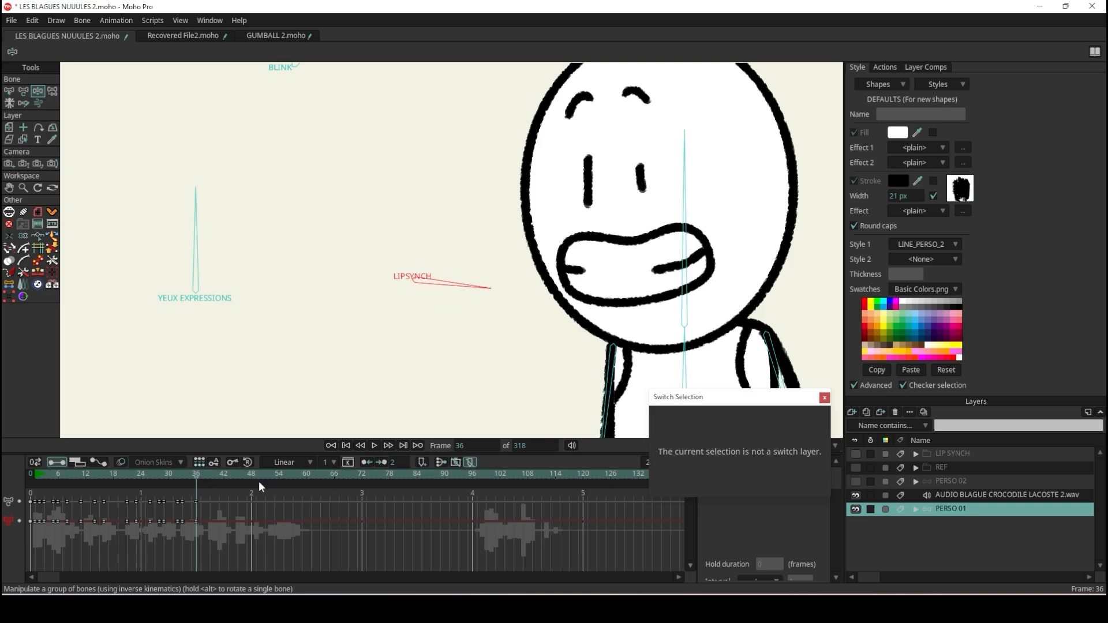
- Key the LIPSYNCH bone with the small round mouth on frame 38 and again on frame 40
left_click(205, 474)
left_click_drag(485, 291, 401, 356)
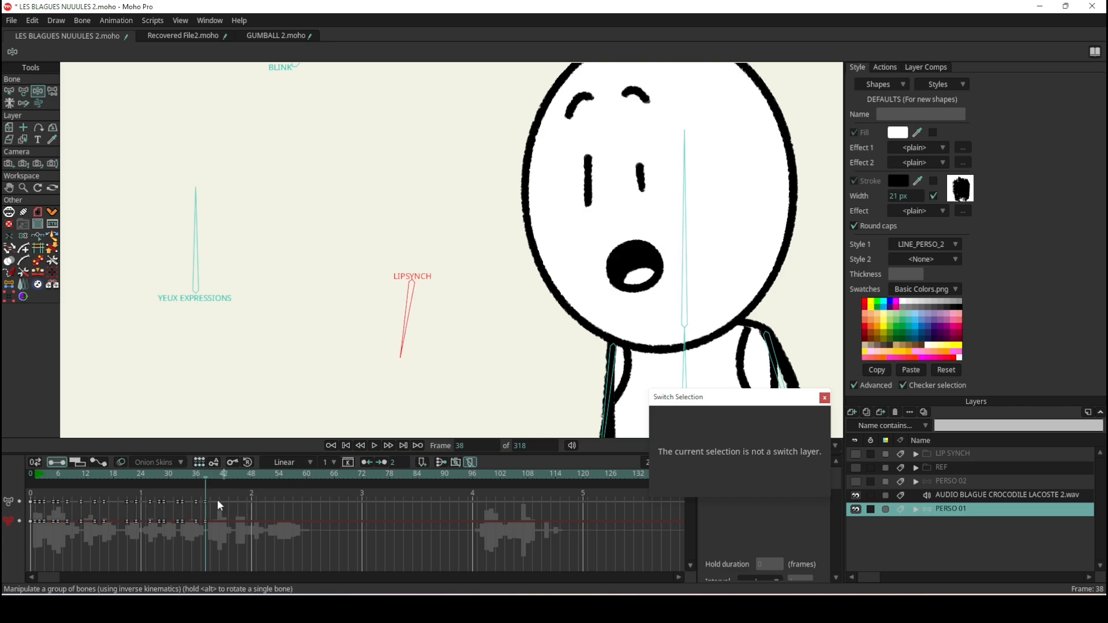
left_click_drag(209, 476, 214, 476)
mouse_move(407, 332)
left_mouse_down()
mouse_move(394, 342)
mouse_move(411, 334)
left_mouse_up()
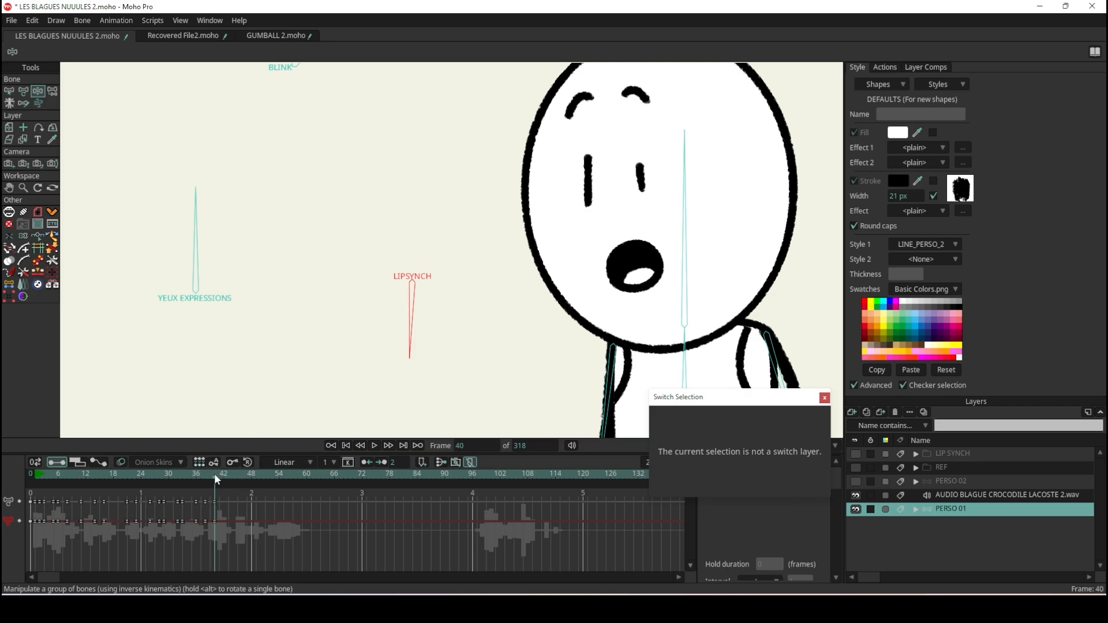
- Insert the closed straight-line mouth on frame 39 with the LIPSYNCH bone and play back the recent section
left_click_drag(212, 476, 212, 479)
left_click_drag(410, 324, 456, 223)
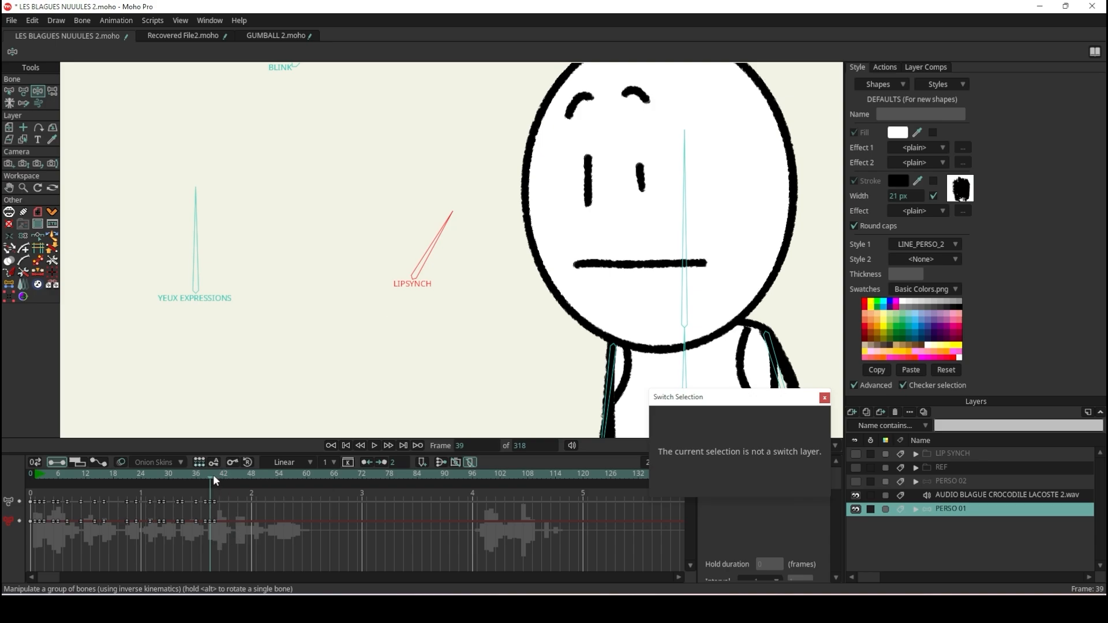
left_click_drag(213, 475, 129, 488)
left_click(375, 445)
left_click(378, 443)
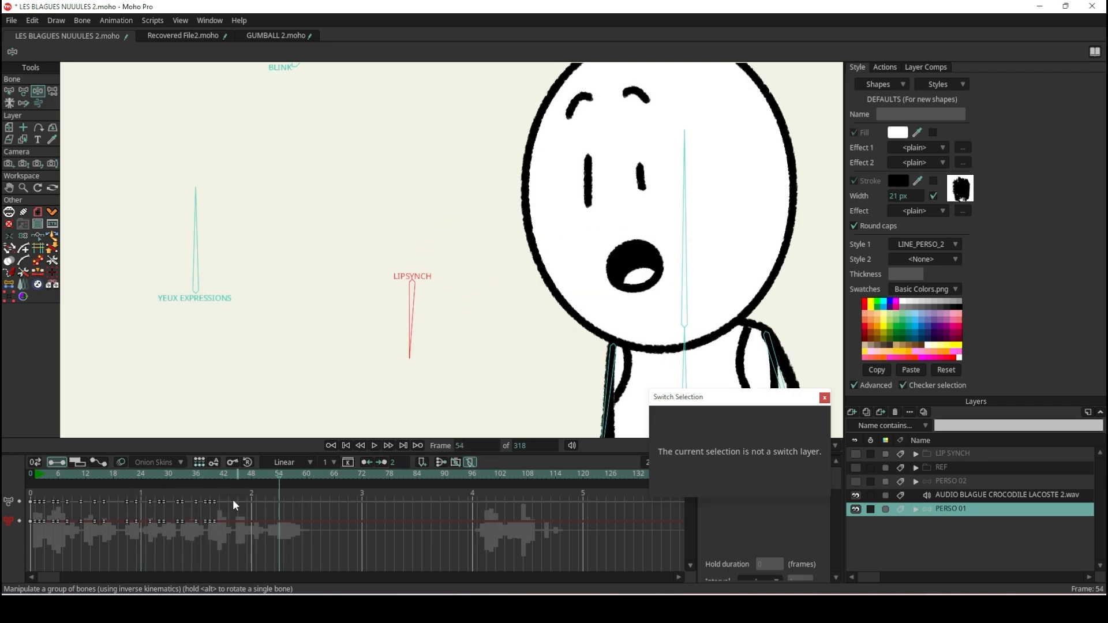
- Rotate the LIPSYNCH bone to the clenched-teeth mouth on frame 41 and the small round mouth on frame 42
left_click_drag(205, 480, 219, 484)
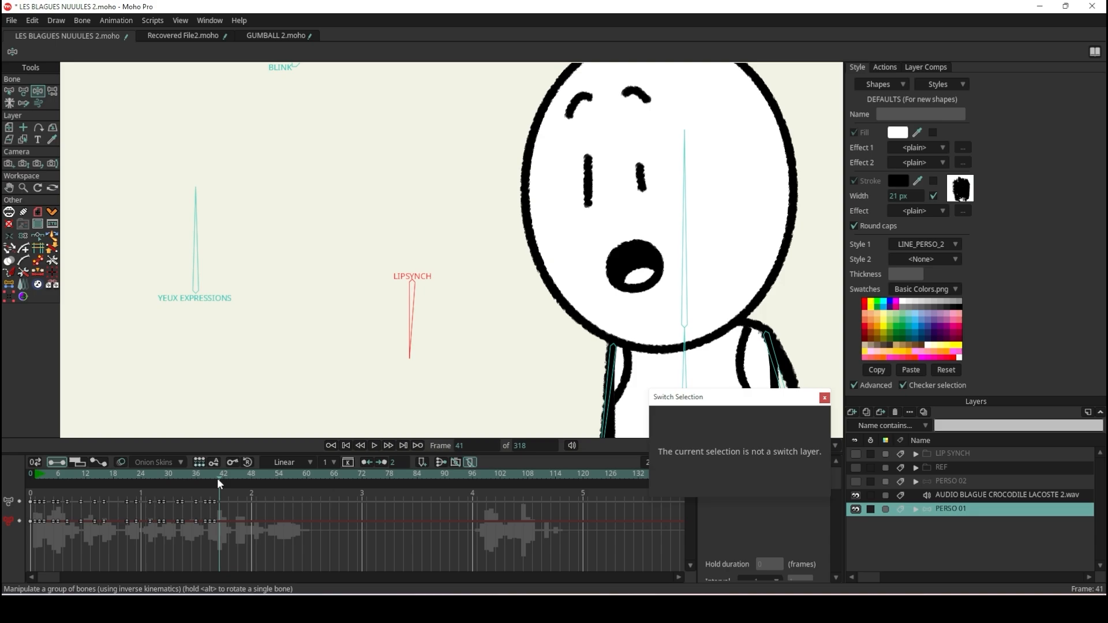
left_click_drag(424, 319, 476, 275)
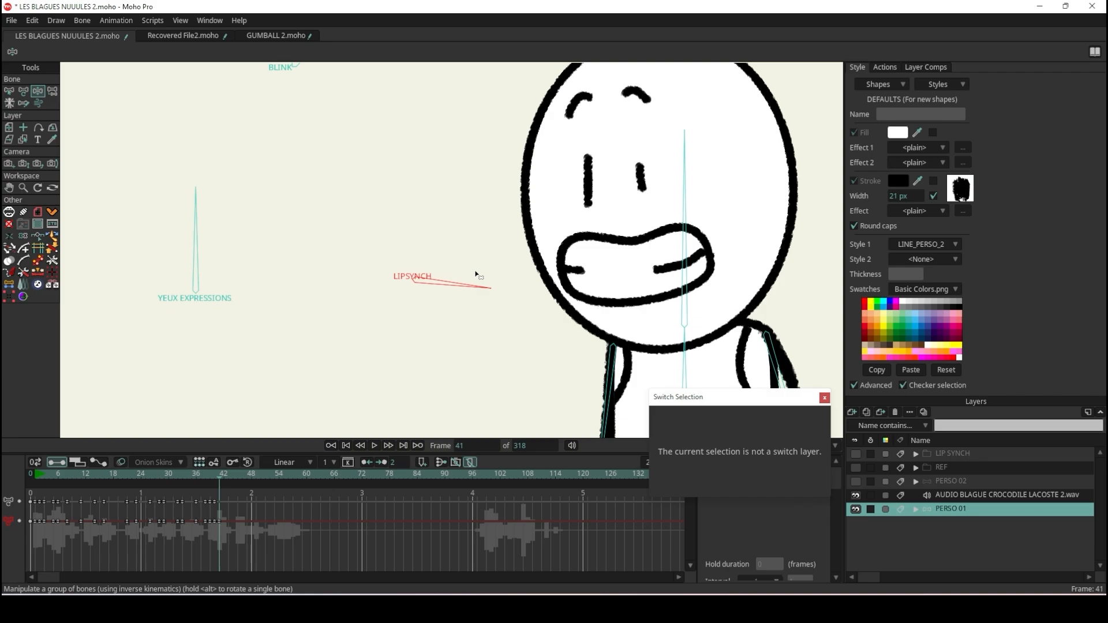
mouse_move(476, 274)
left_mouse_down()
mouse_move(478, 257)
mouse_move(474, 297)
mouse_move(478, 281)
left_mouse_up()
left_click(225, 479)
left_click_drag(472, 280, 417, 322)
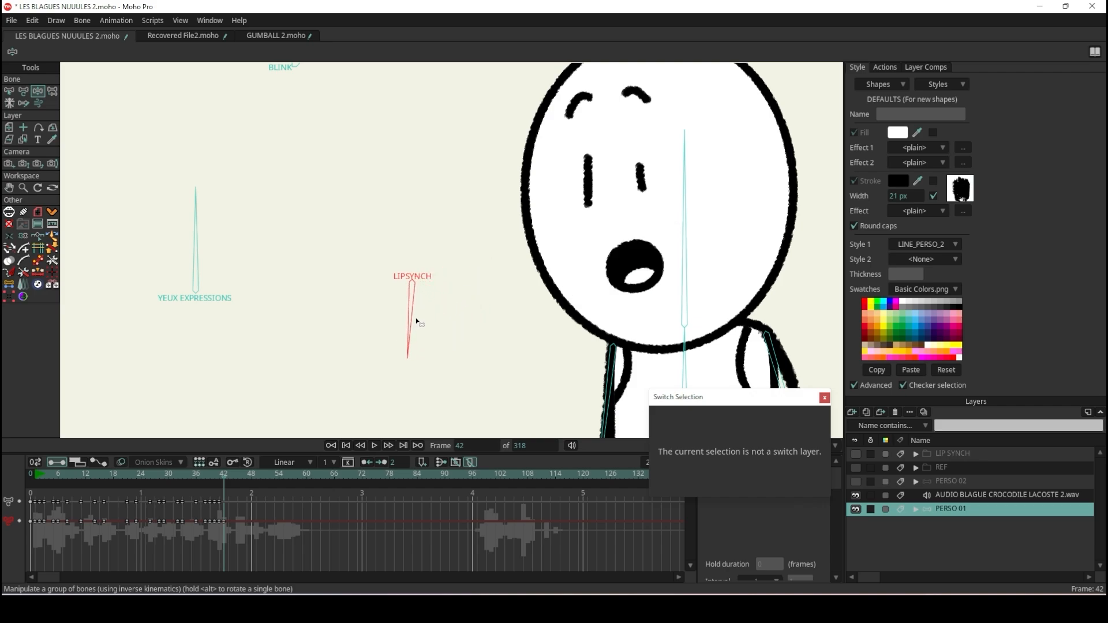
- Pose the LIPSYNCH bone for the closed straight-line mouth on frame 45 and the wide open mouth around frame 47
left_click(233, 473)
left_click(238, 474)
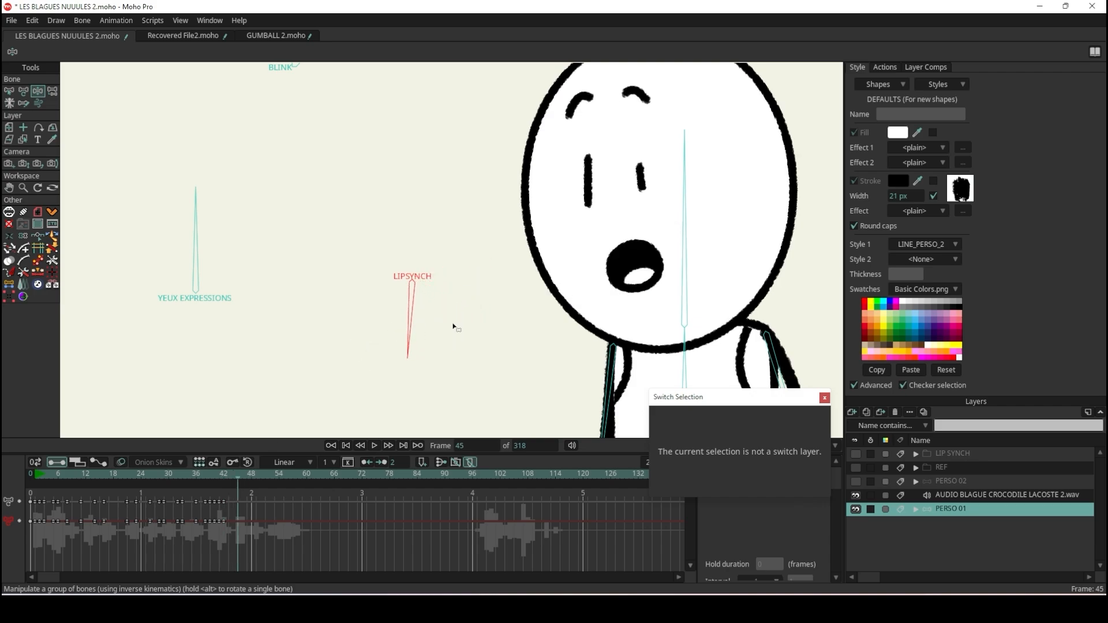
left_click_drag(418, 324, 456, 216)
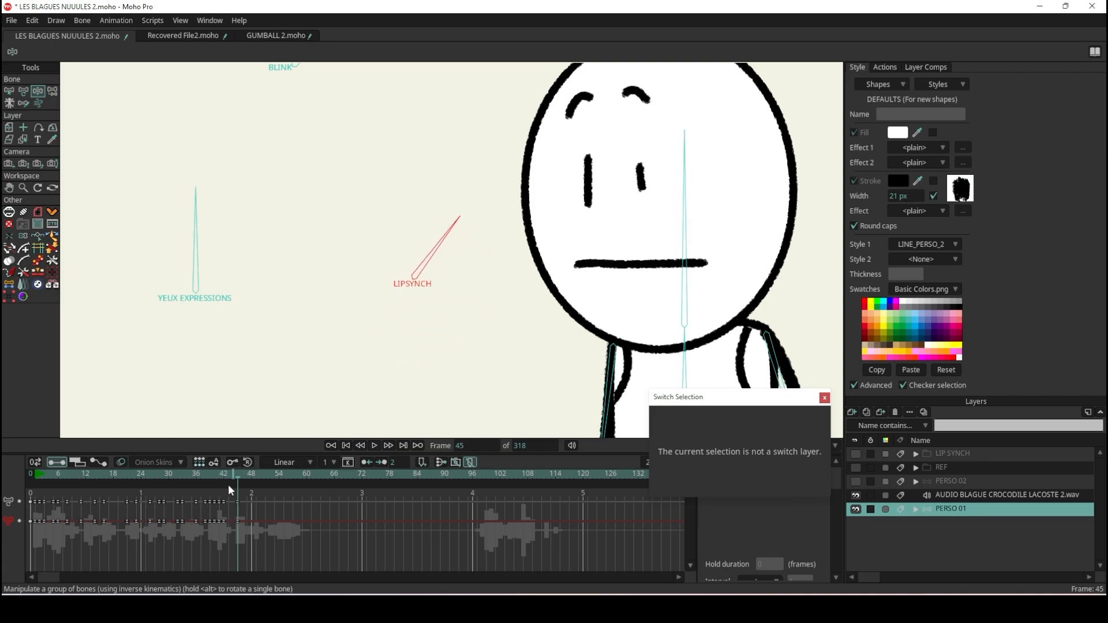
left_click(244, 475)
left_click_drag(455, 234, 453, 273)
- Set the LIPSYNCH bone to the small round mouth on frame 49 and the lip-biting upper-teeth mouth on frame 51
left_click_drag(245, 482, 254, 482)
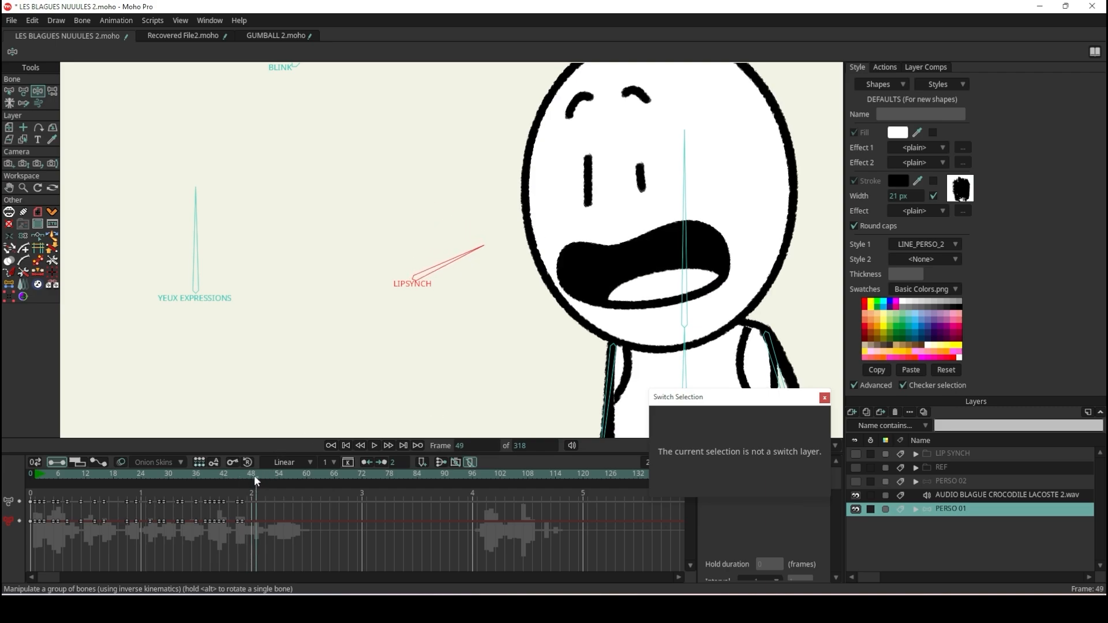
left_click_drag(470, 252, 403, 322)
left_click(264, 476)
left_click_drag(403, 324, 449, 241)
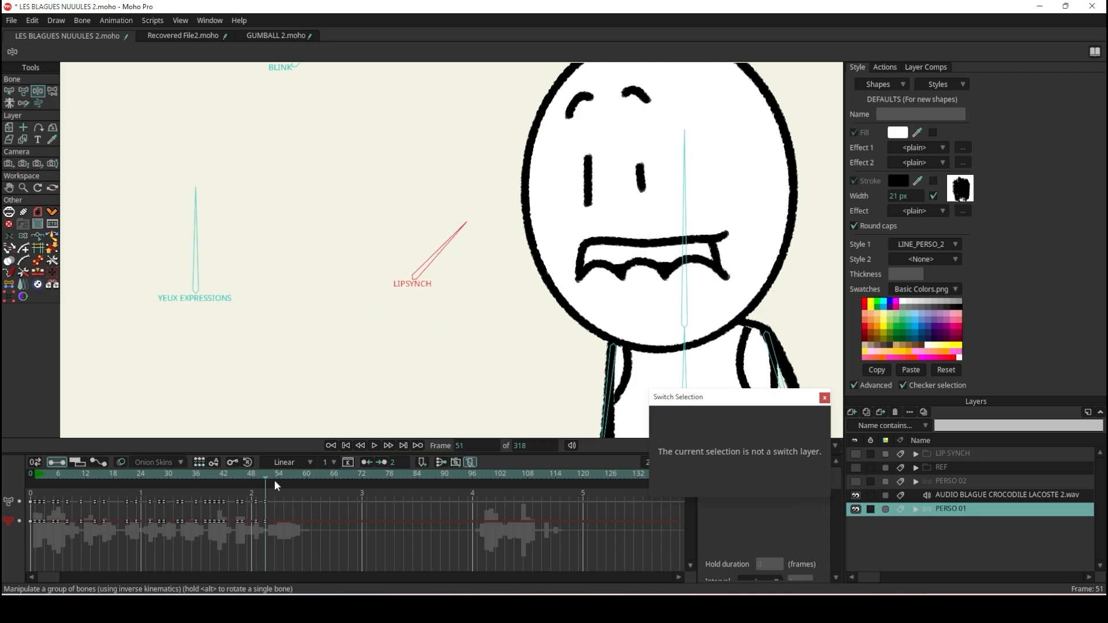
- Pose the LIPSYNCH bone for the small round mouth on frame 53 and the closed straight-line mouth on frame 54
left_click_drag(265, 476, 273, 474)
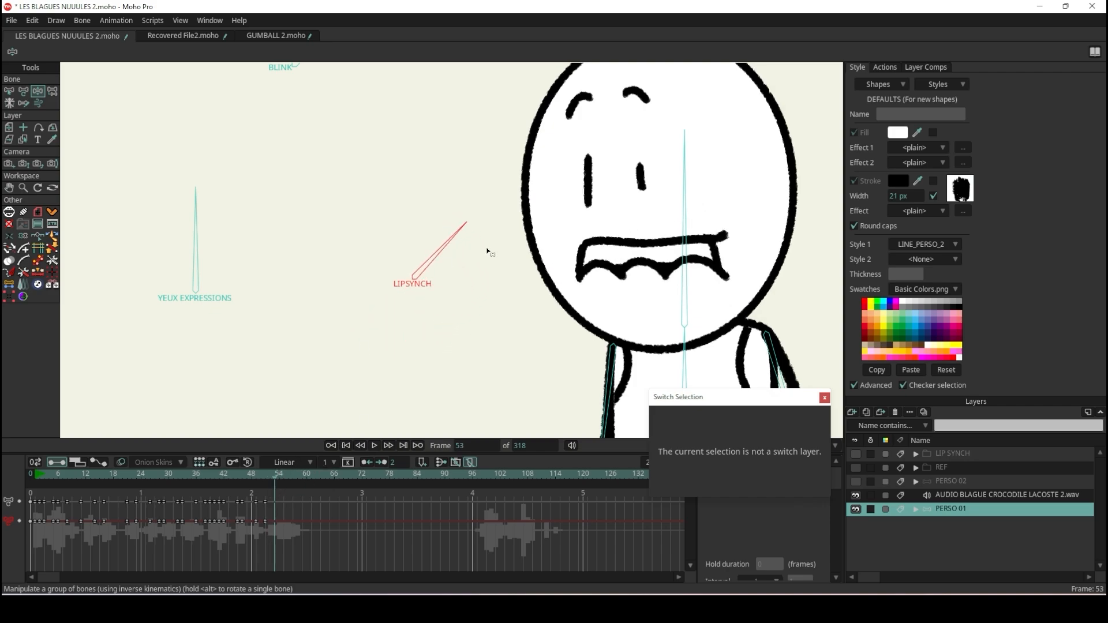
left_click_drag(465, 238, 407, 295)
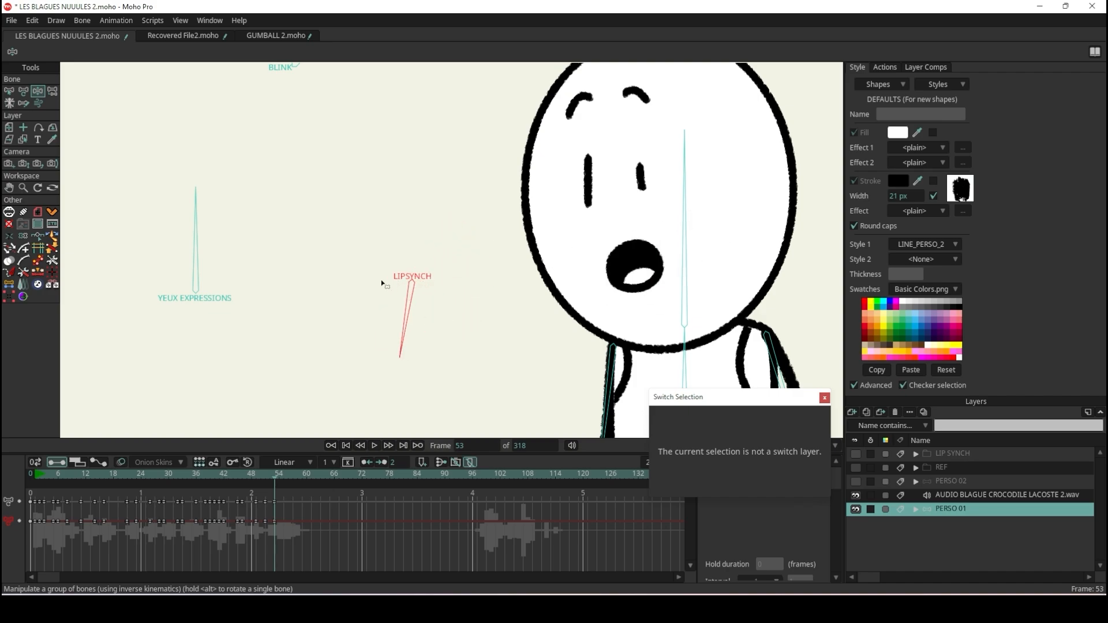
left_click(279, 476)
left_click_drag(411, 353, 432, 245)
- Rotate the LIPSYNCH bone to new mouth shapes on frames 56 and 58 and to the closed smile on frame 60
left_click(289, 475)
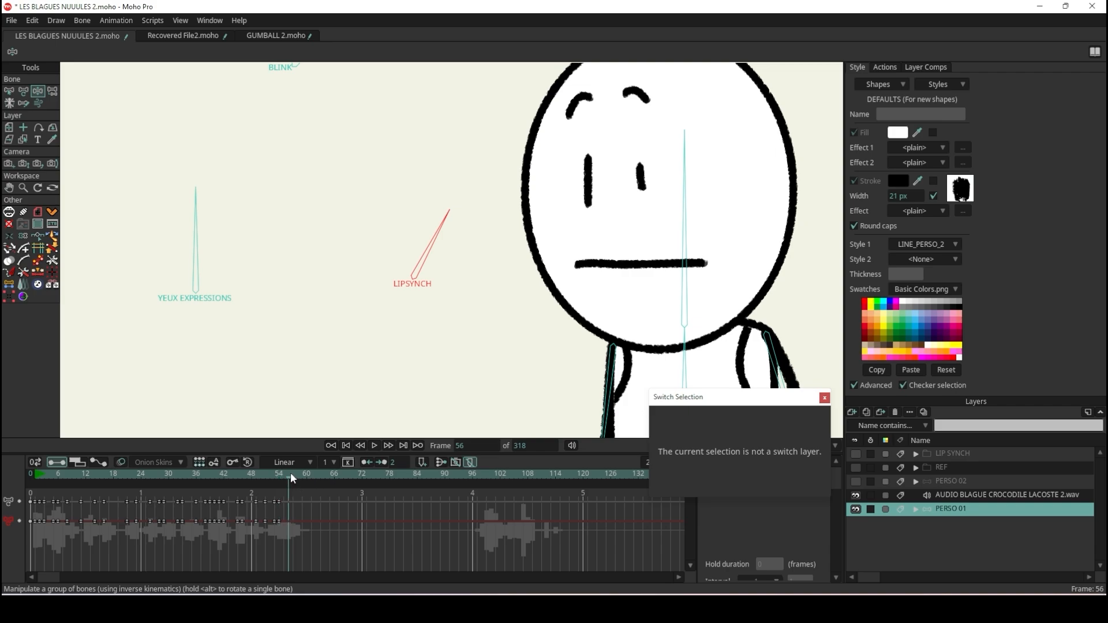
left_click_drag(445, 219, 483, 251)
left_click(298, 477)
left_click_drag(456, 266, 433, 336)
left_click(306, 476)
left_click(317, 476)
left_click(307, 476)
left_click_drag(453, 348, 433, 193)
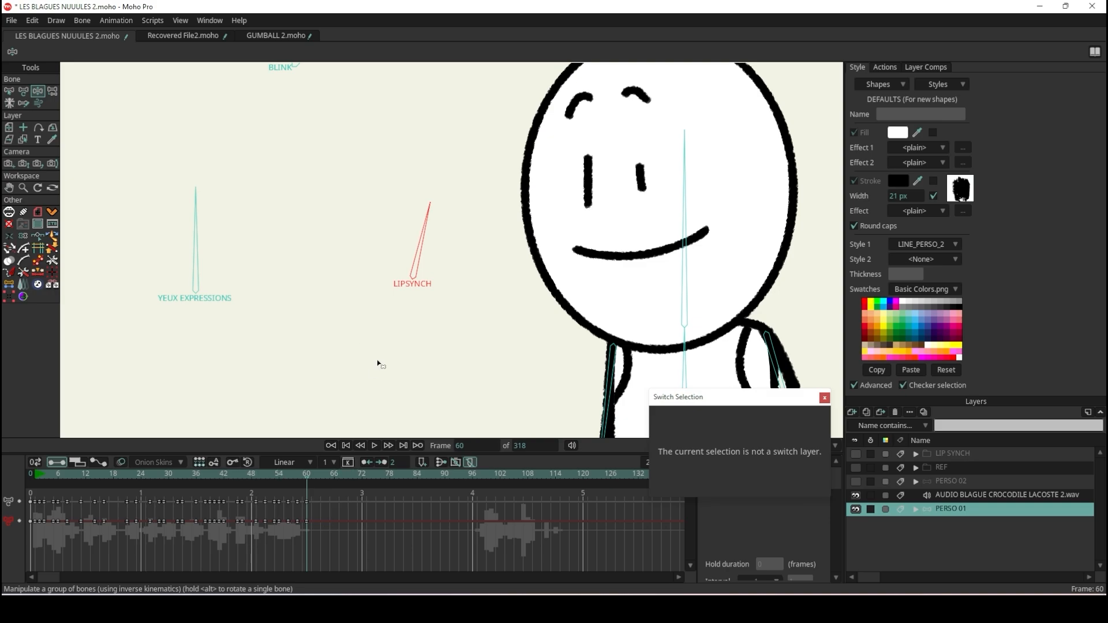
- Select all the LIPSYNCH bone's keyframes up to frame 60 and set their interpolation to Step
left_click_drag(306, 473, 23, 474)
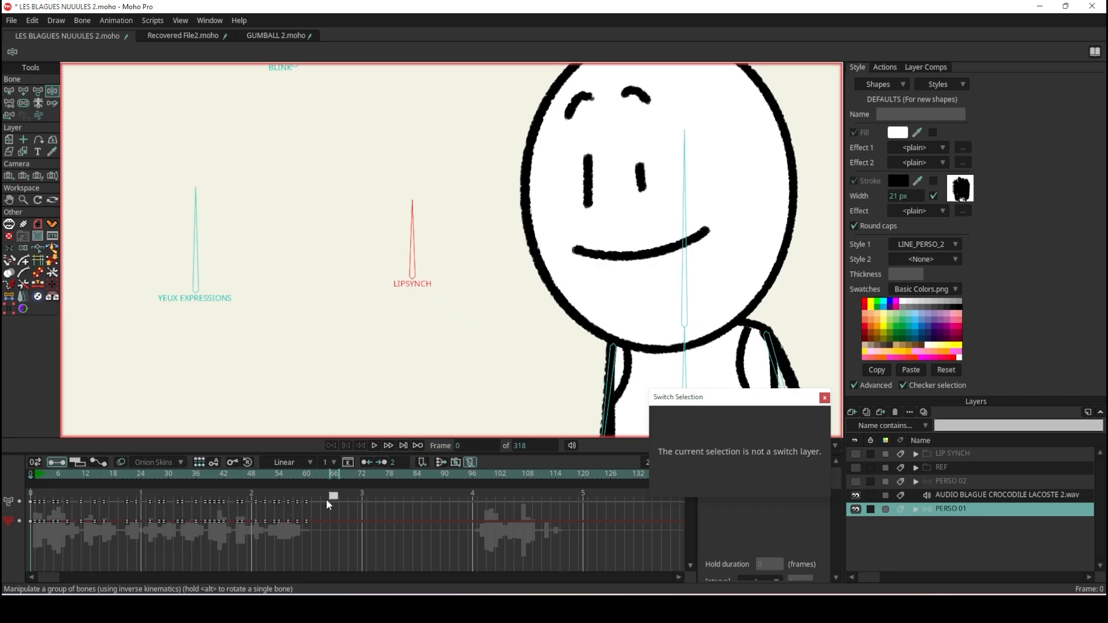
left_click_drag(327, 515, 33, 536)
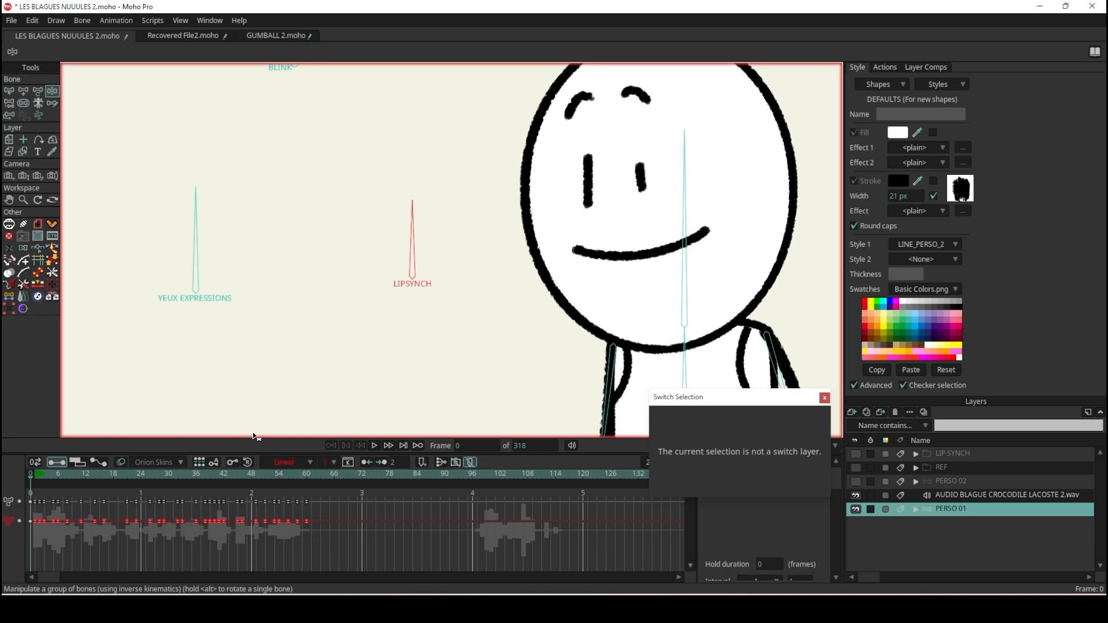
left_click(288, 463)
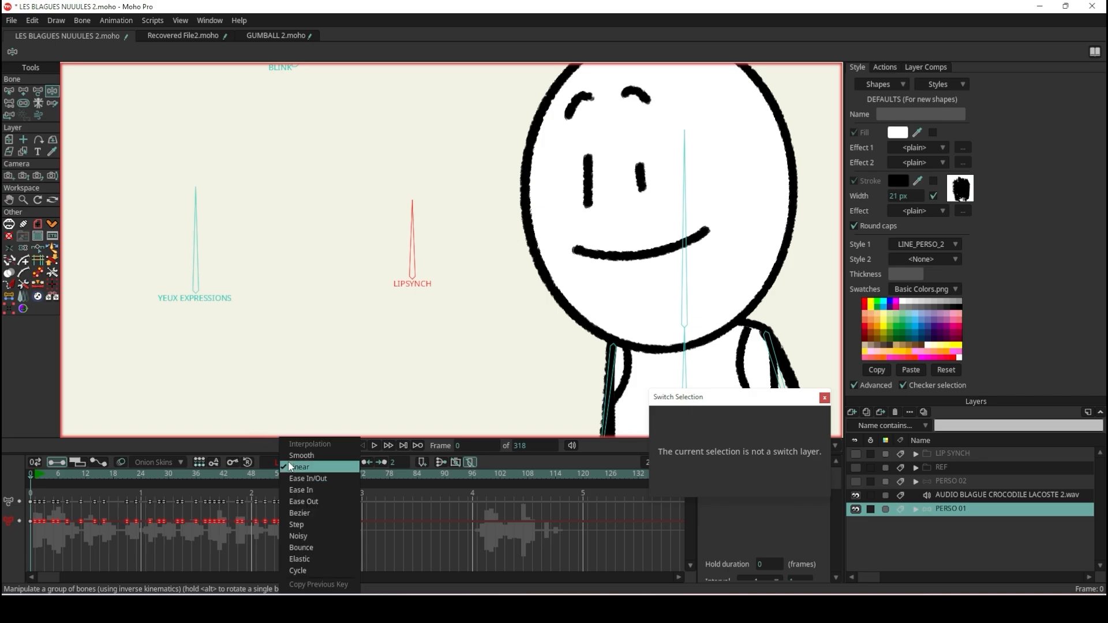
left_click(314, 524)
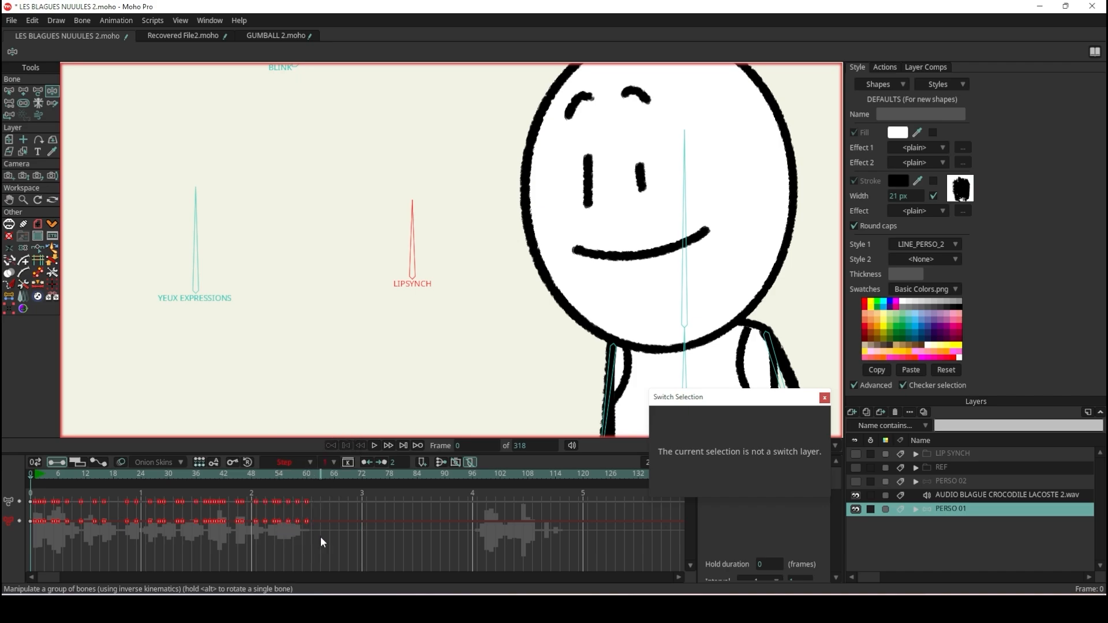
left_click(319, 537)
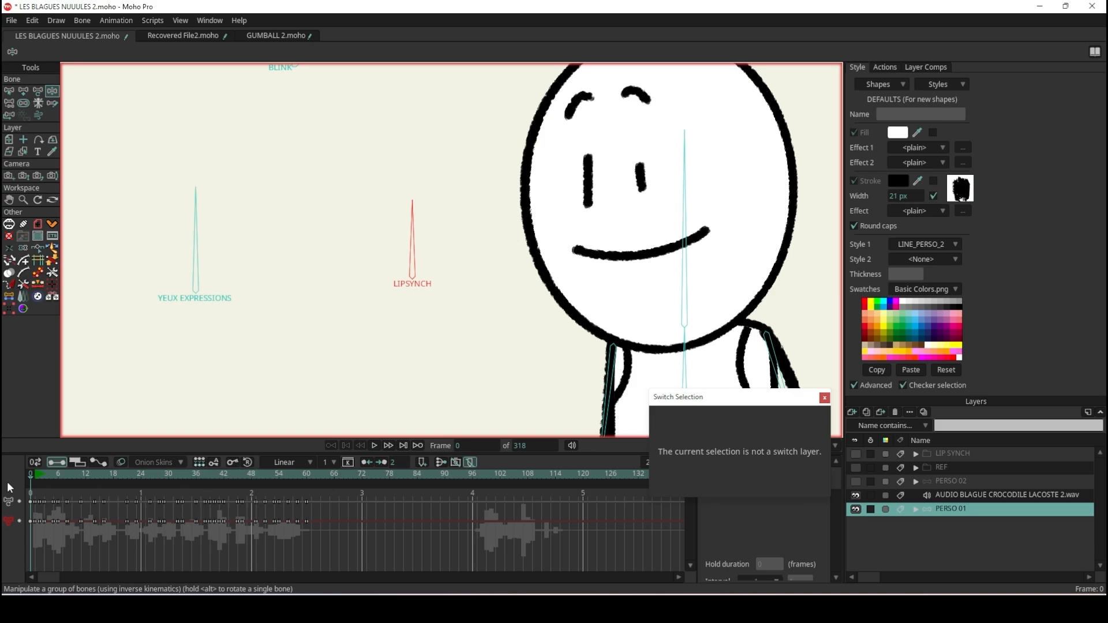
- Play back the lip sync from the start to check the mouth shapes against the audio
left_click_drag(53, 473, 20, 485)
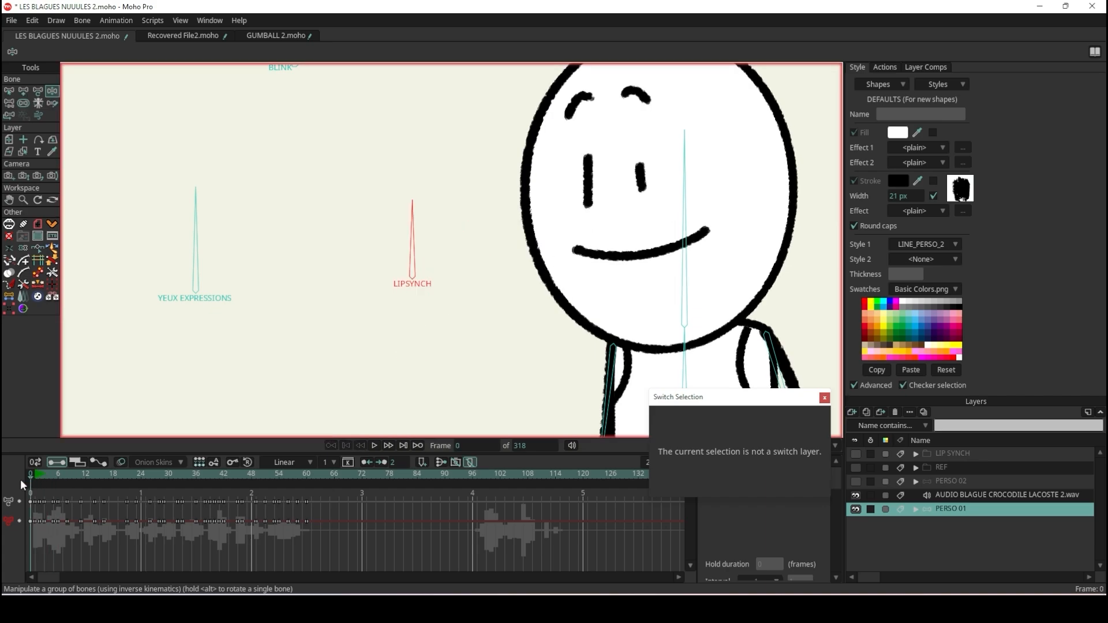
left_click(375, 443)
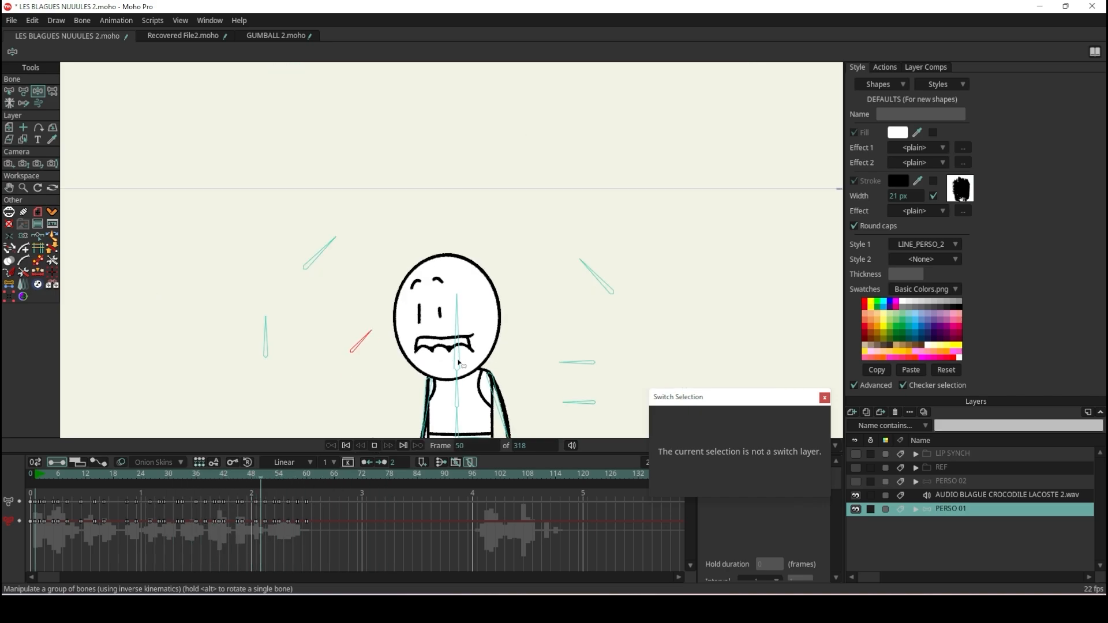
left_click(374, 446)
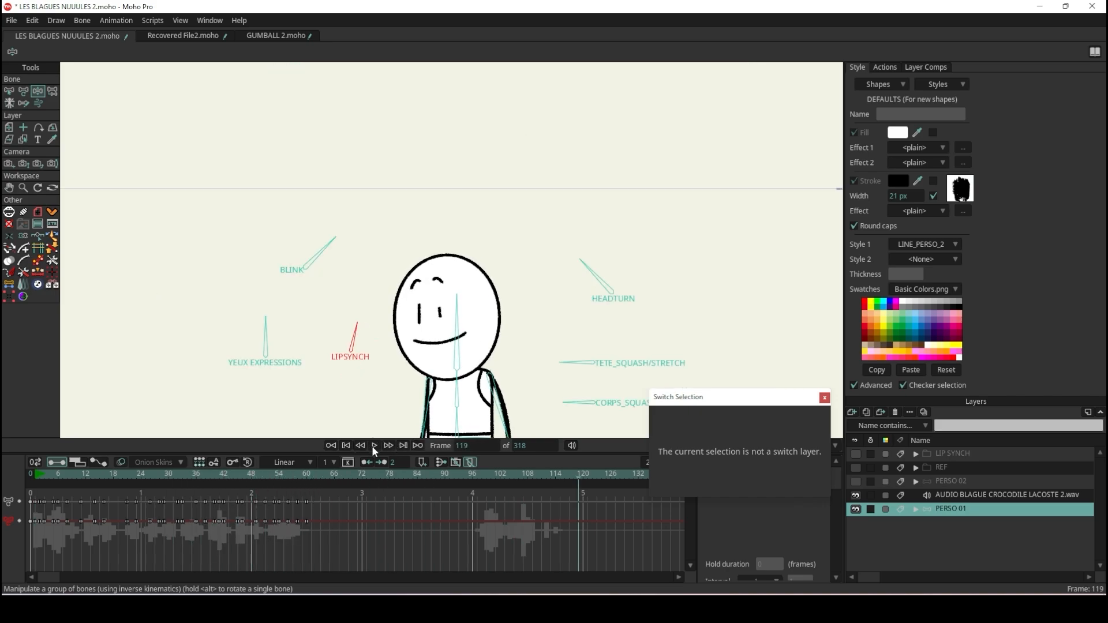
- Key the LIPSYNCH bone's mouth shapes for the burst of speech starting around frame 150
left_click_drag(245, 475, 316, 520)
scroll(458, 360, "up", 3)
scroll(312, 349, "up", 1)
key("Right")
key("Right")
key("Right")
left_click_drag(310, 346, 250, 409)
key("Right")
key("Right")
key("Right")
key("Right")
- Continue PERSO 01's mouth keys through the following burst of speech, ending with the closed smile on frame 169
left_click(363, 477)
left_click(366, 476)
left_click(381, 476)
left_click(394, 476)
left_click_drag(399, 479, 292, 534)
right_click(284, 508)
left_click(297, 519)
left_click(374, 445)
left_click(403, 478)
left_click_drag(272, 387, 265, 274)
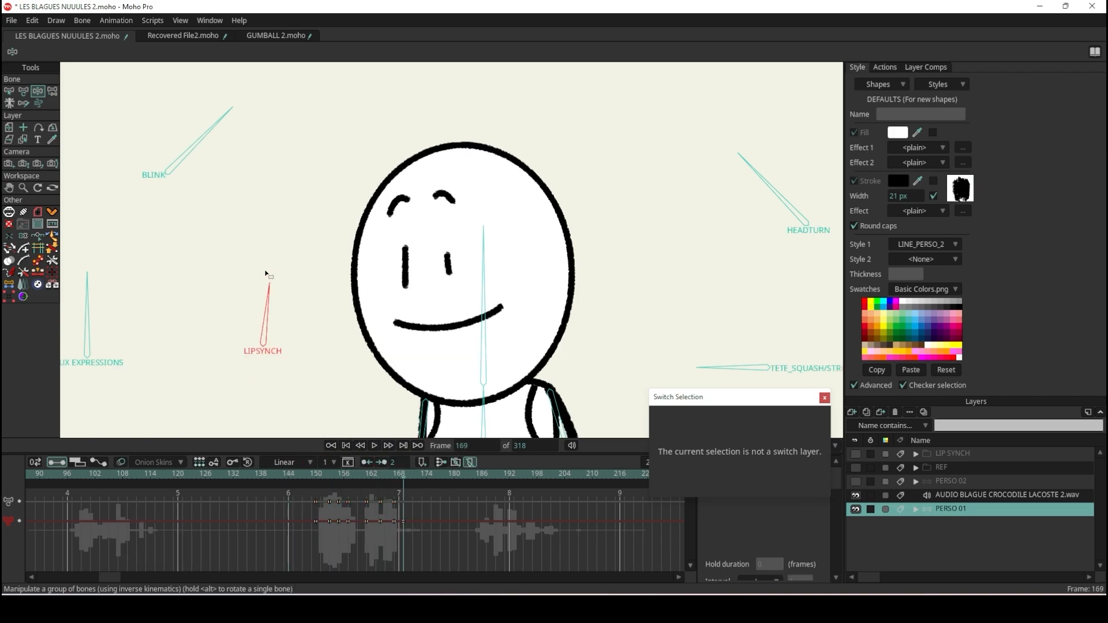
- Review the section from frame 150, key the wide open laughing mouth for the final audio burst and play it back
left_click(315, 474)
key("space")
key("space")
left_click(275, 309)
key("Right")
key("Right")
key("Right")
key("Right")
left_click_drag(275, 309, 229, 398)
left_click(557, 477)
key("space")
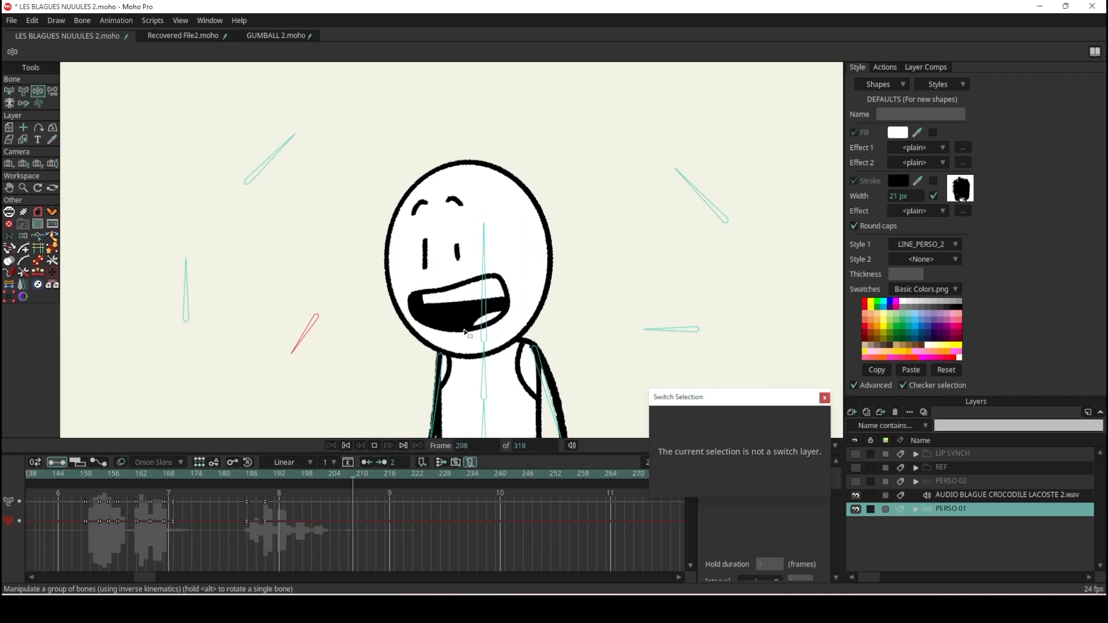
- Set the animation's end frame to 225, play it back and return to frame 0
right_click(431, 472, "alt")
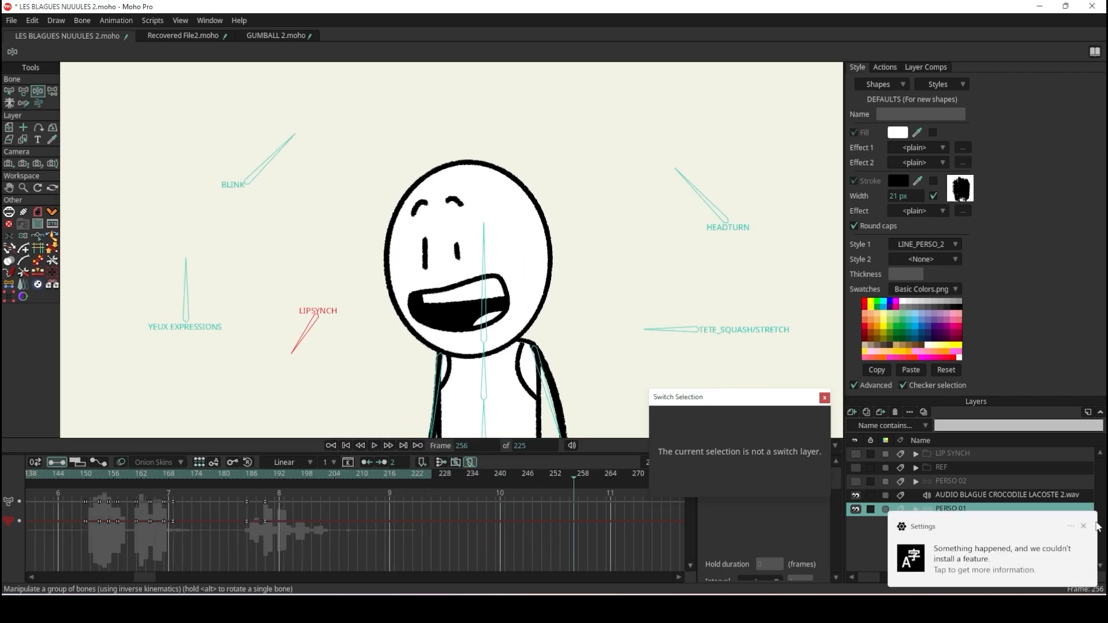
left_click(1084, 528)
left_click(372, 445)
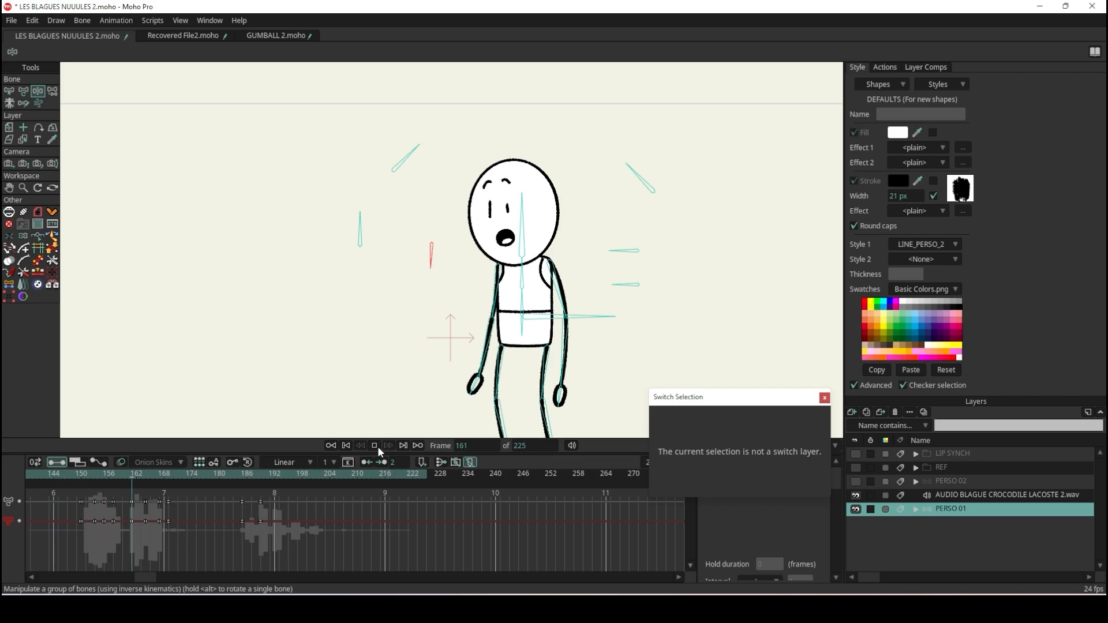
left_click(375, 446)
left_click(346, 446)
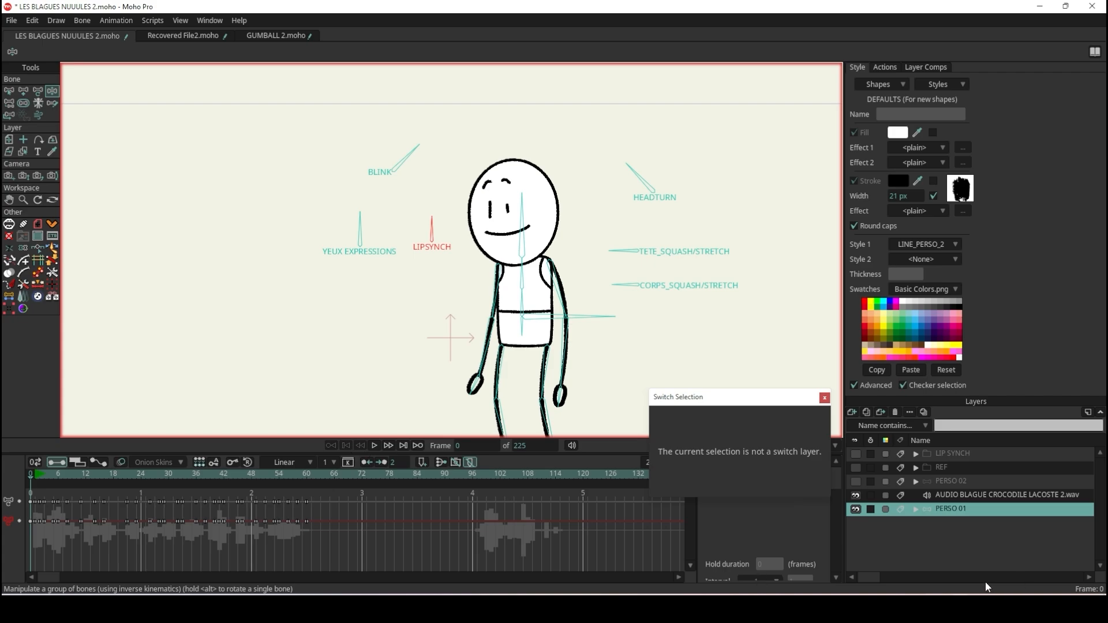
- Make the PERSO 02 layer visible and select it
left_click(856, 482)
scroll(479, 188, "down", 3)
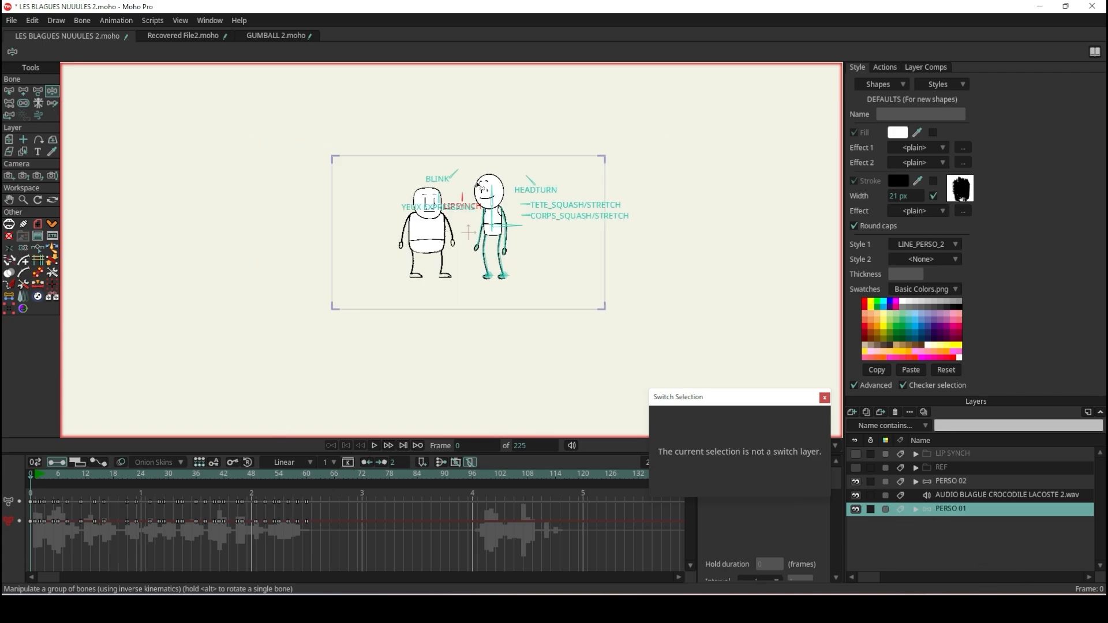
scroll(461, 198, "up", 5)
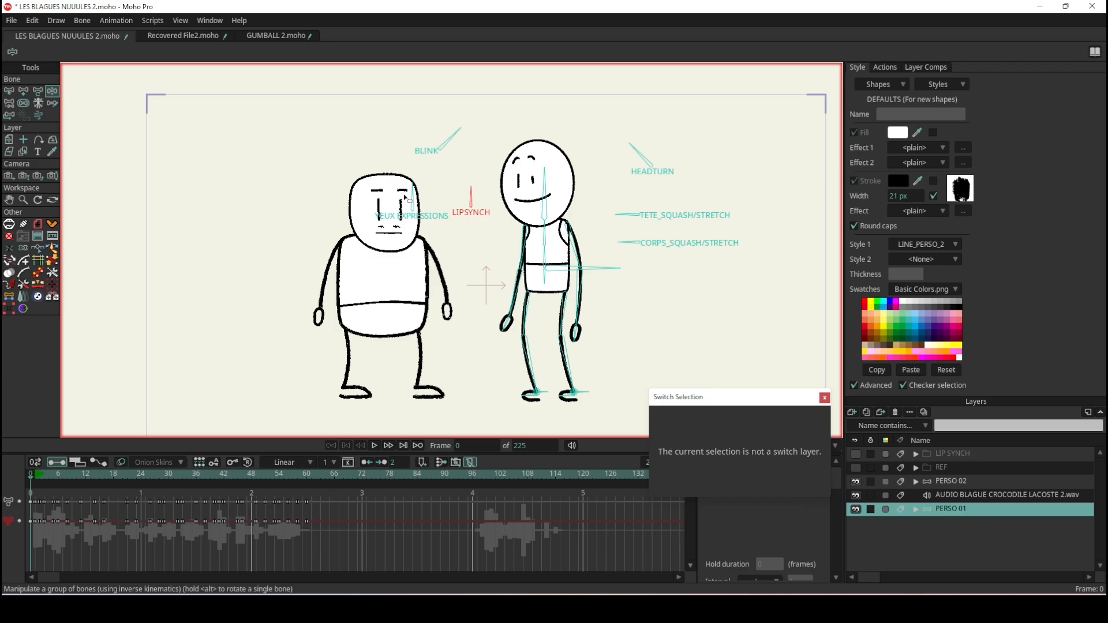
left_click(944, 481)
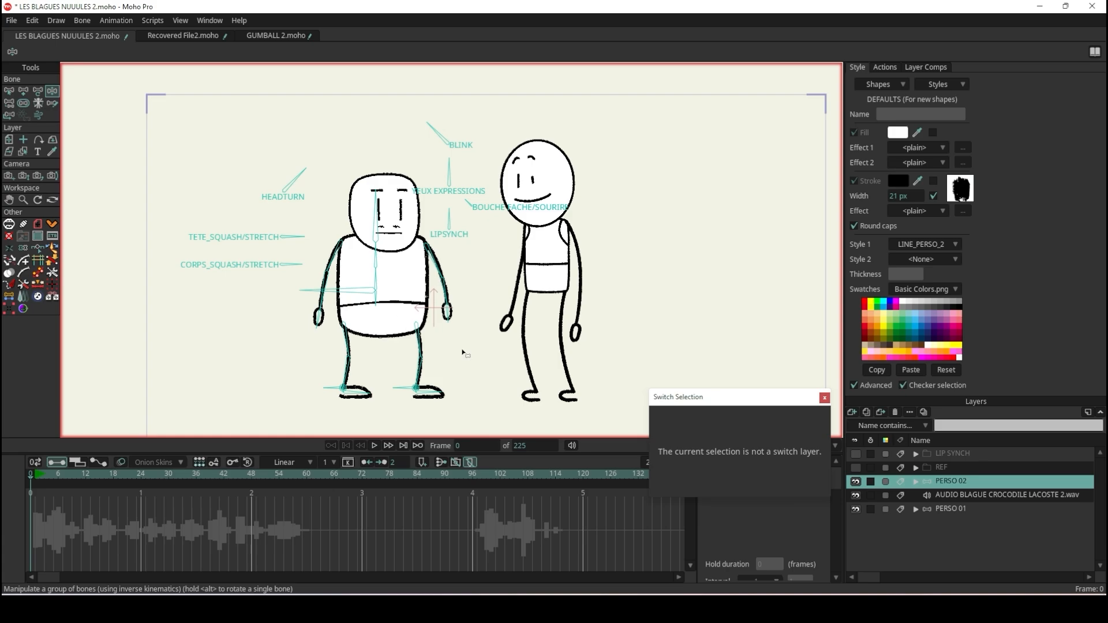
- Play the audio from frame 96 to locate the start of PERSO 02's line
left_click(477, 474)
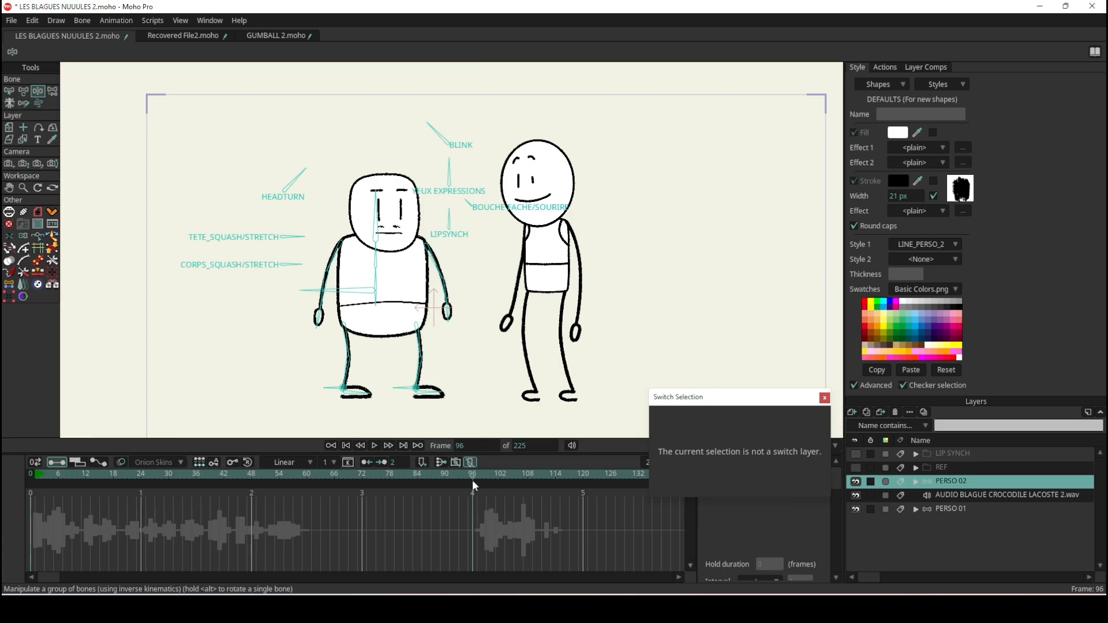
left_click(374, 446)
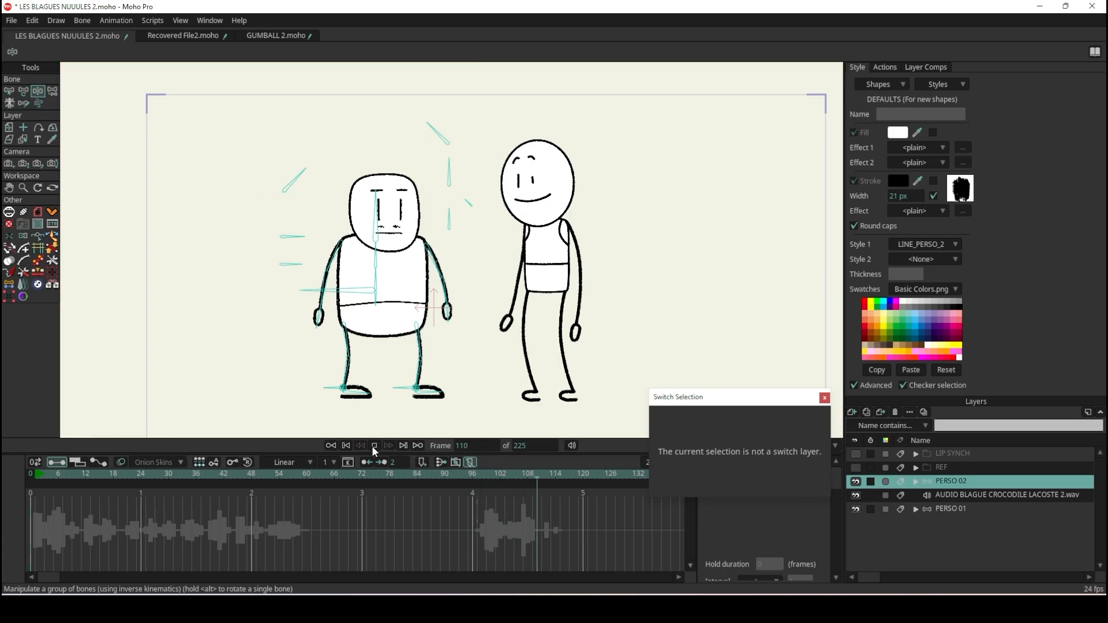
left_click(480, 474)
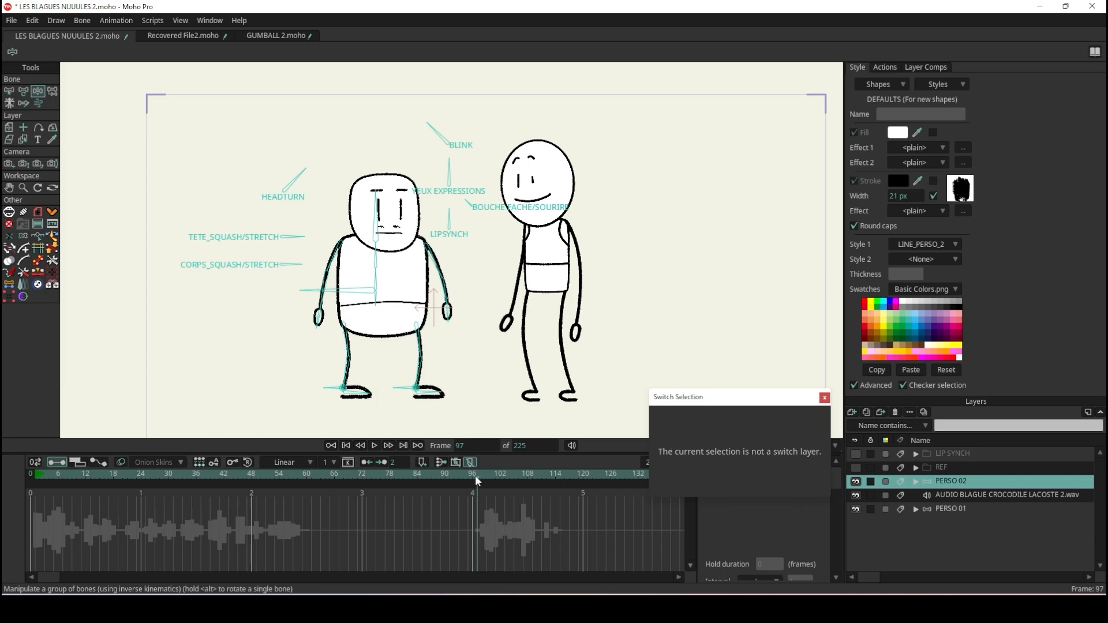
- Key PERSO 02's LIPSYNCH bone with mouth shapes for the first part of its line, starting from frame 97
scroll(382, 203, "up", 6)
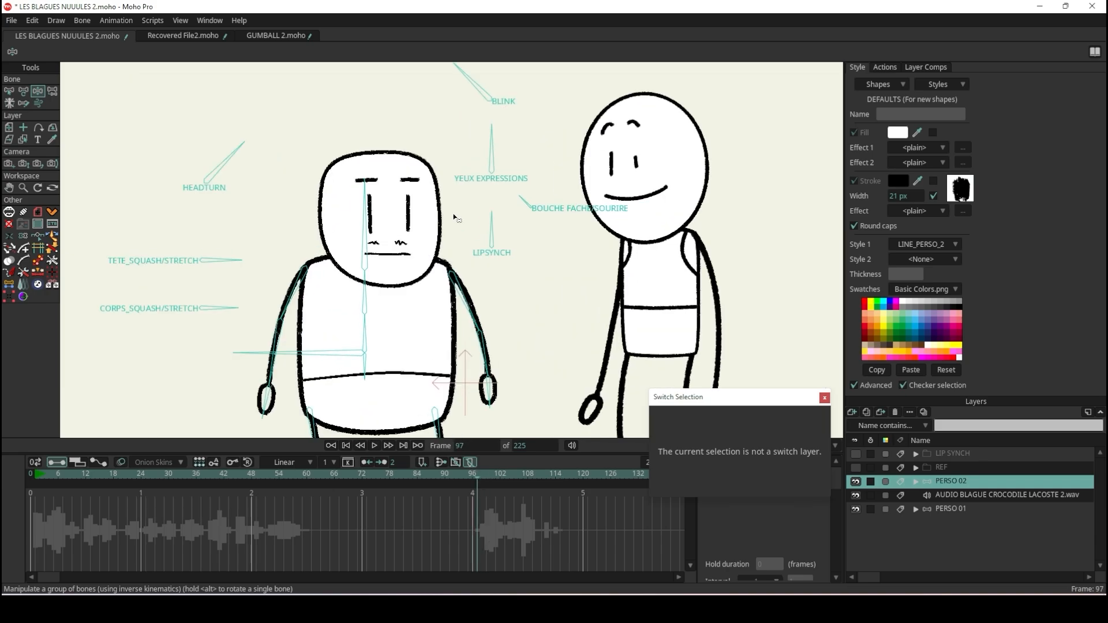
left_click(495, 295)
key("Right")
key("Right")
left_click_drag(496, 295, 441, 316)
key("Right")
key("Right")
key("Right")
key("Right")
key("Right")
key("Right")
key("Right")
left_click_drag(441, 316, 496, 364)
- Shift a LIPSYNCH key slightly earlier and key the rest of PERSO 02's line, ending on the closed frowning mouth
left_click_drag(518, 520, 513, 520)
left_click_drag(500, 368, 457, 317)
key("Right")
key("Right")
left_click_drag(533, 479, 537, 479)
left_click_drag(453, 312, 445, 285)
key("Right")
key("Right")
left_click_drag(503, 341, 453, 258)
key("Right")
left_click_drag(453, 258, 430, 290)
- Play back both characters' lip sync and return to frame 0
key("shift+Left")
key("space")
scroll(387, 297, "down", 6)
scroll(459, 328, "up", 2)
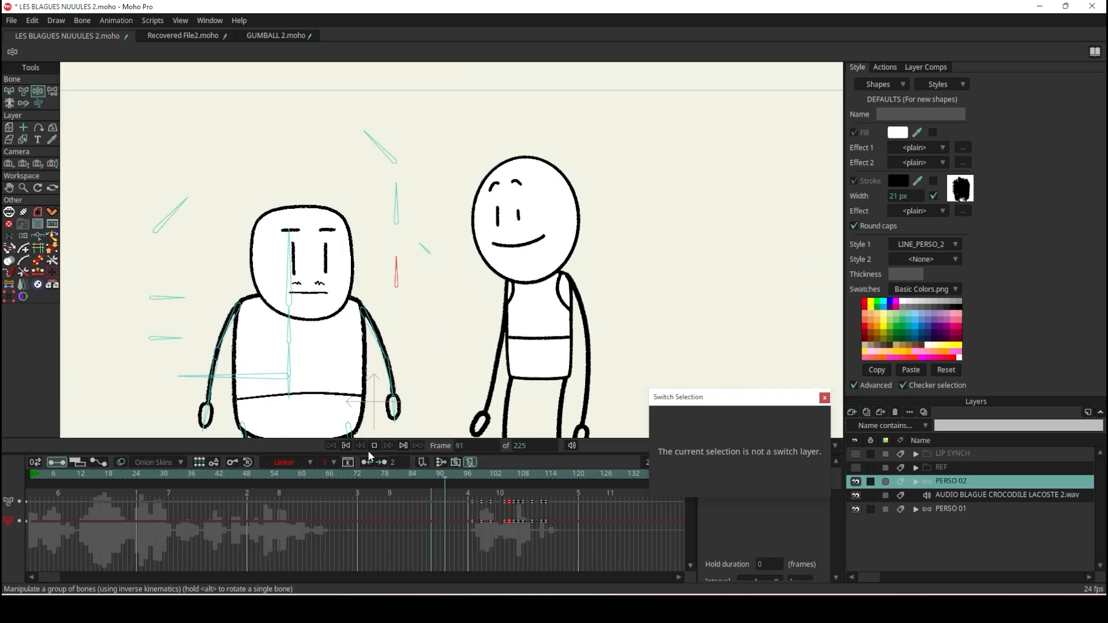
left_click(375, 446)
left_click(375, 445)
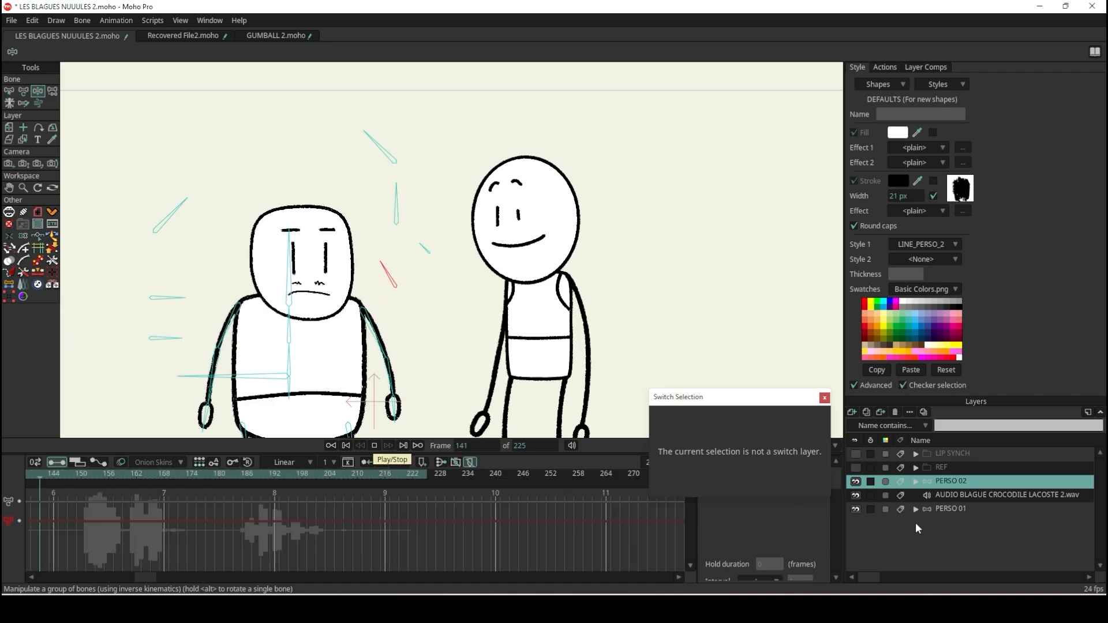
left_click(374, 446)
left_click(346, 446)
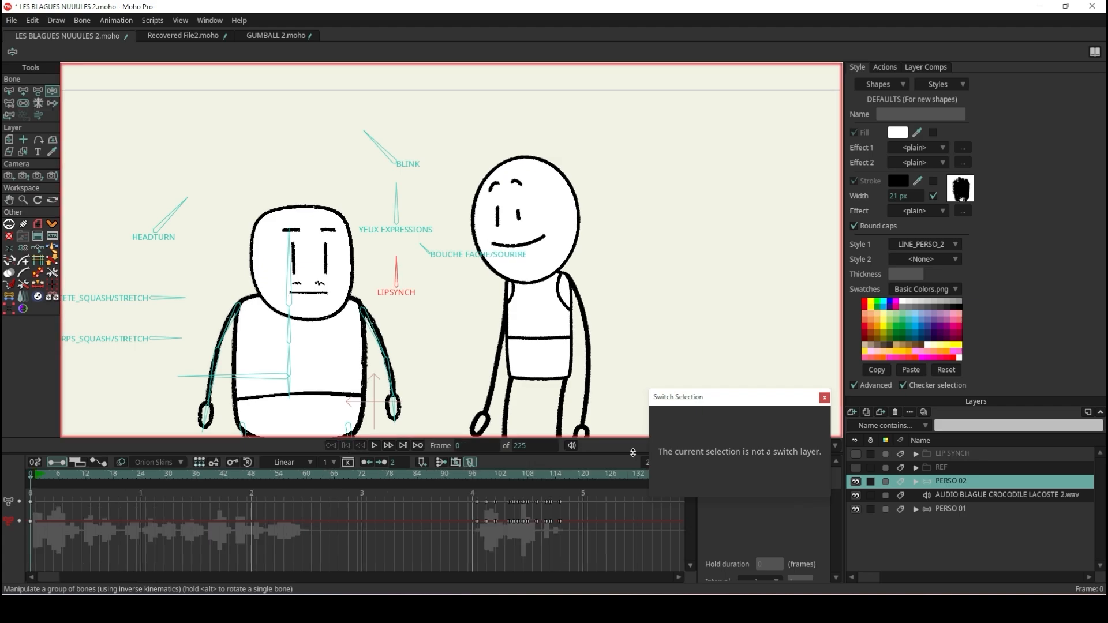
- Select the PERSO 01 layer and clear its bone selection with the Select Bone tool
left_click(951, 510)
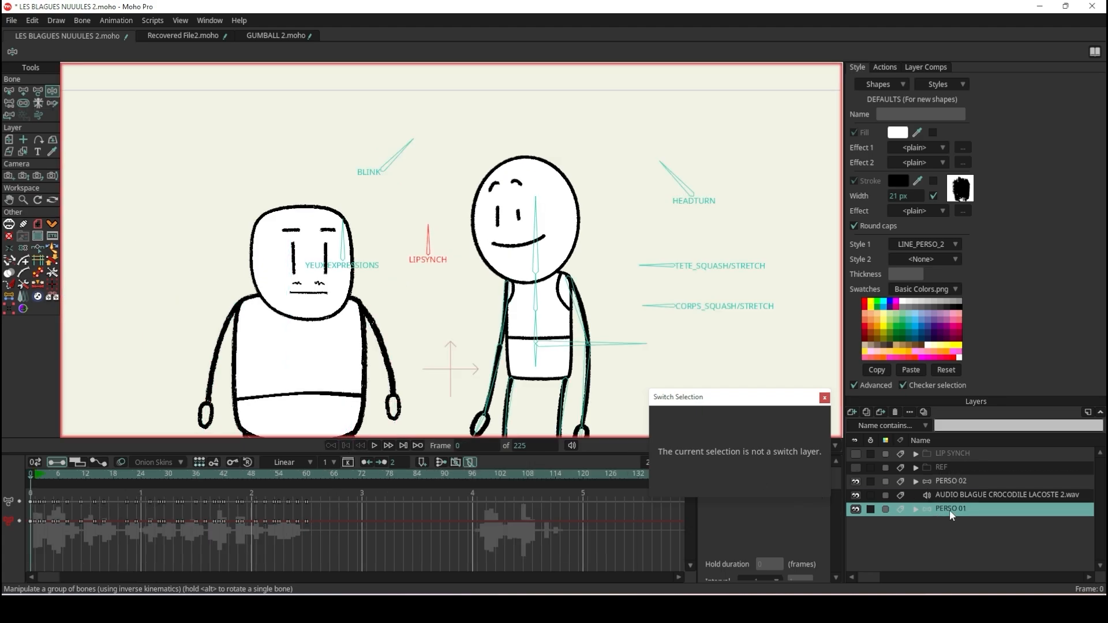
left_click(9, 91)
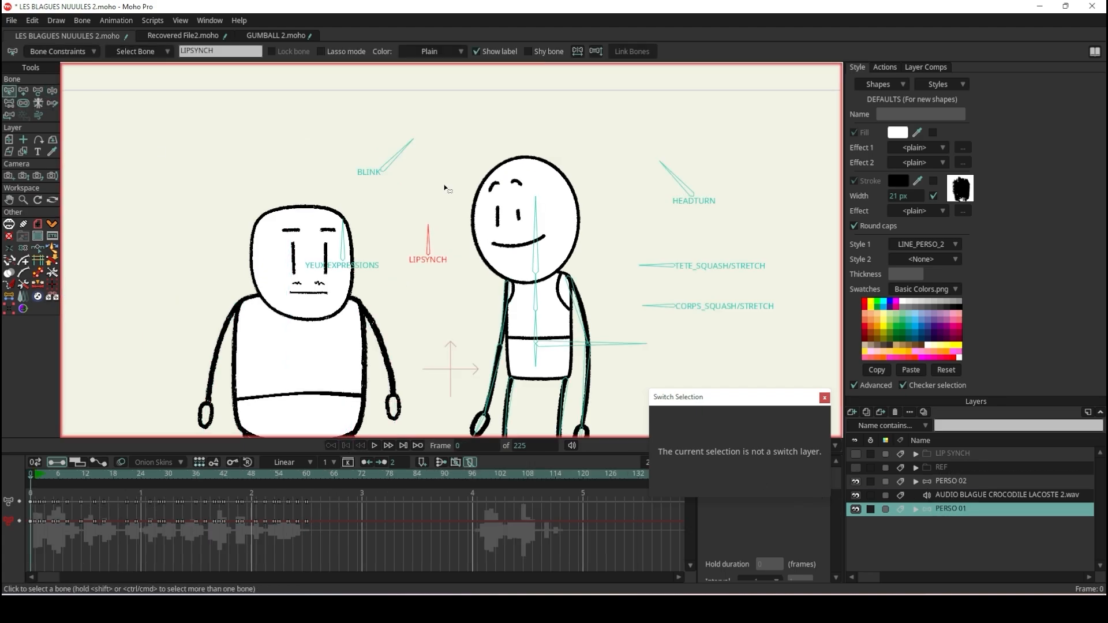
left_click(492, 149)
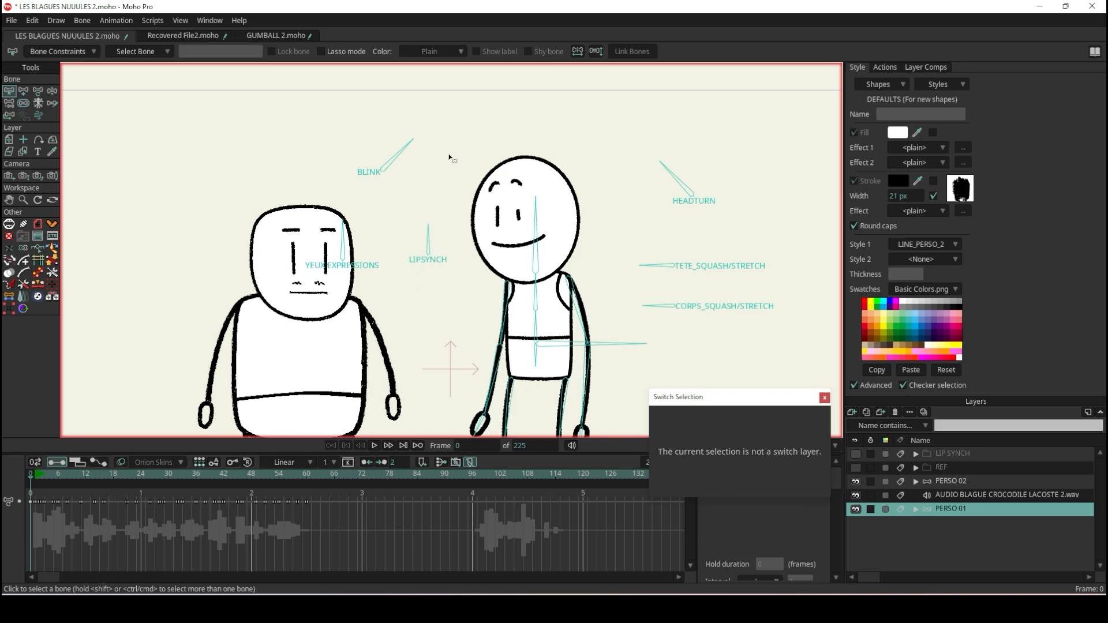
scroll(449, 157, "up", 4)
scroll(487, 173, "down", 5)
scroll(487, 173, "up", 3)
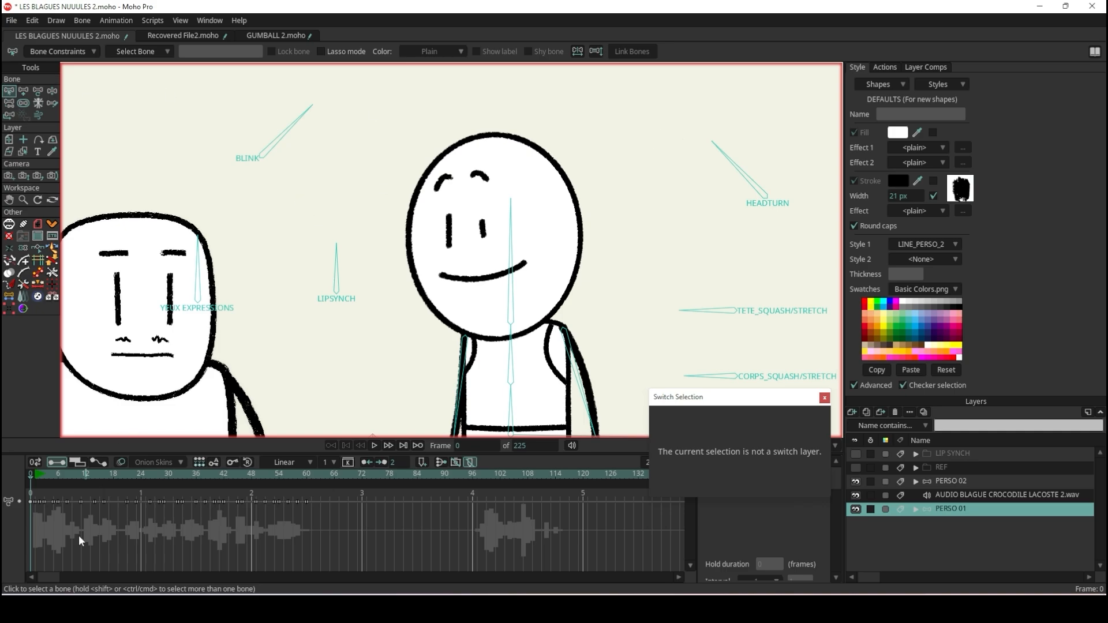
- Key PERSO 01's BLINK bone with the eyes open on frame 2 and rotate it to close them on frame 5
left_click(39, 473)
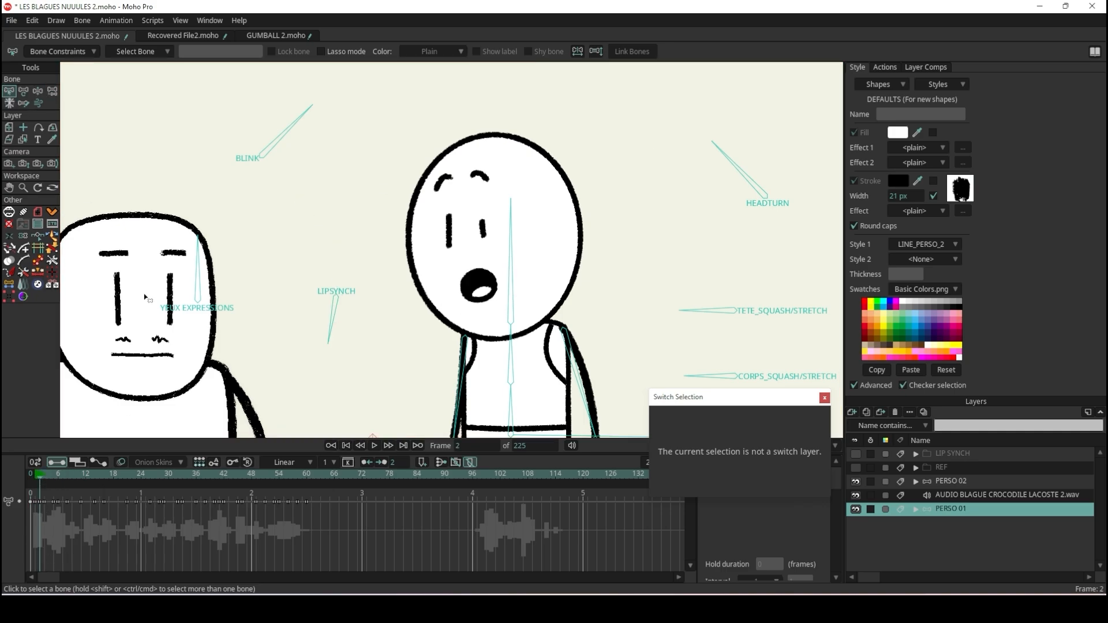
left_click(38, 91)
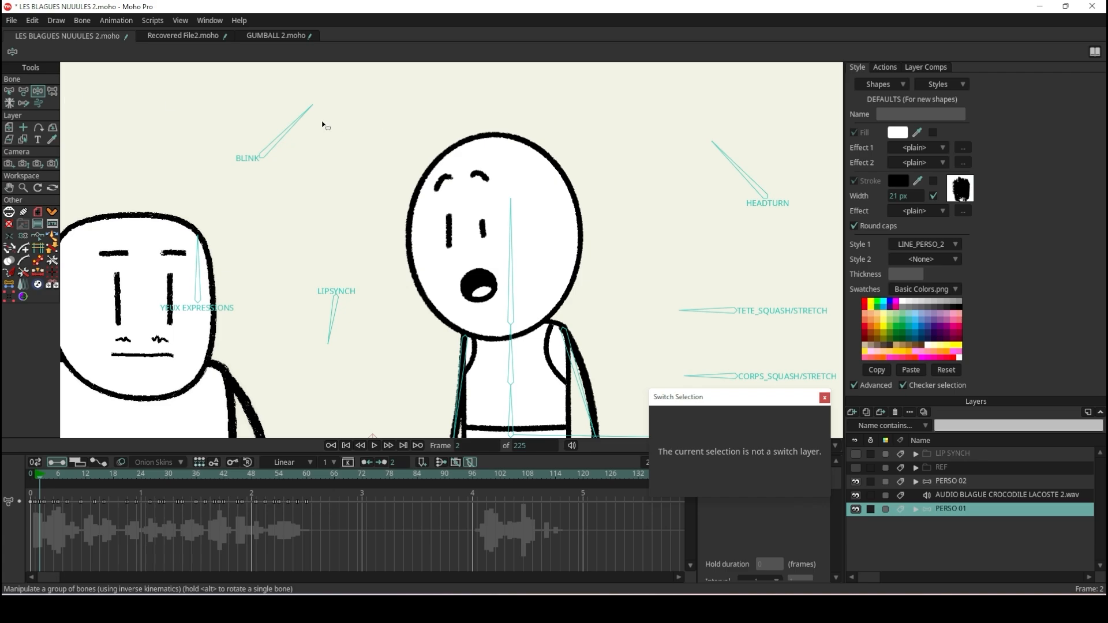
left_click(295, 119)
left_click_drag(48, 474, 51, 477)
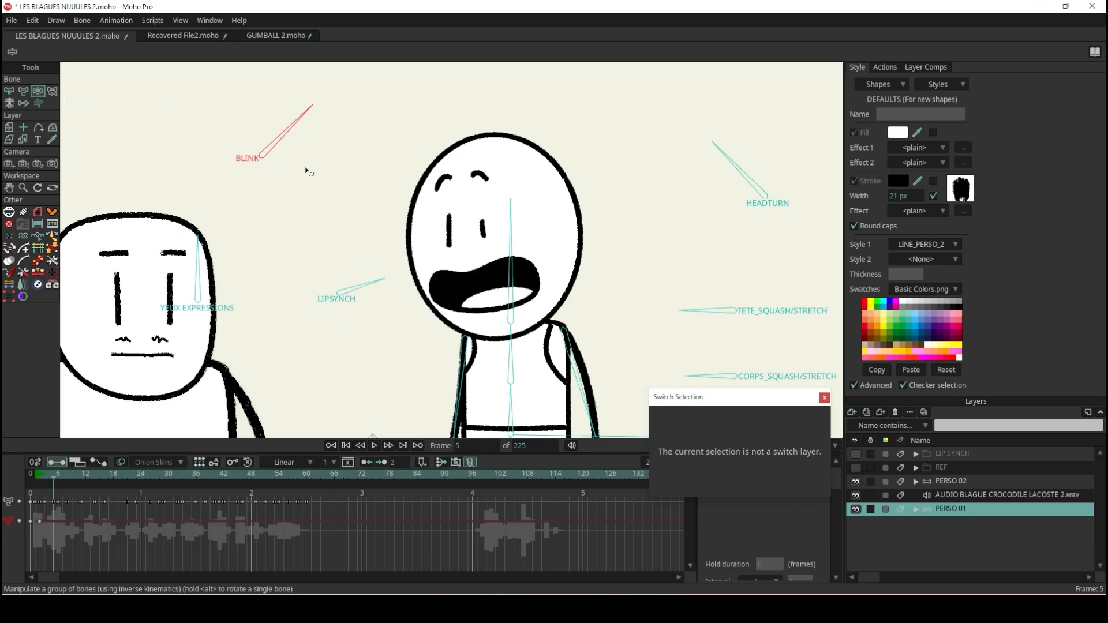
left_click_drag(294, 136, 302, 203)
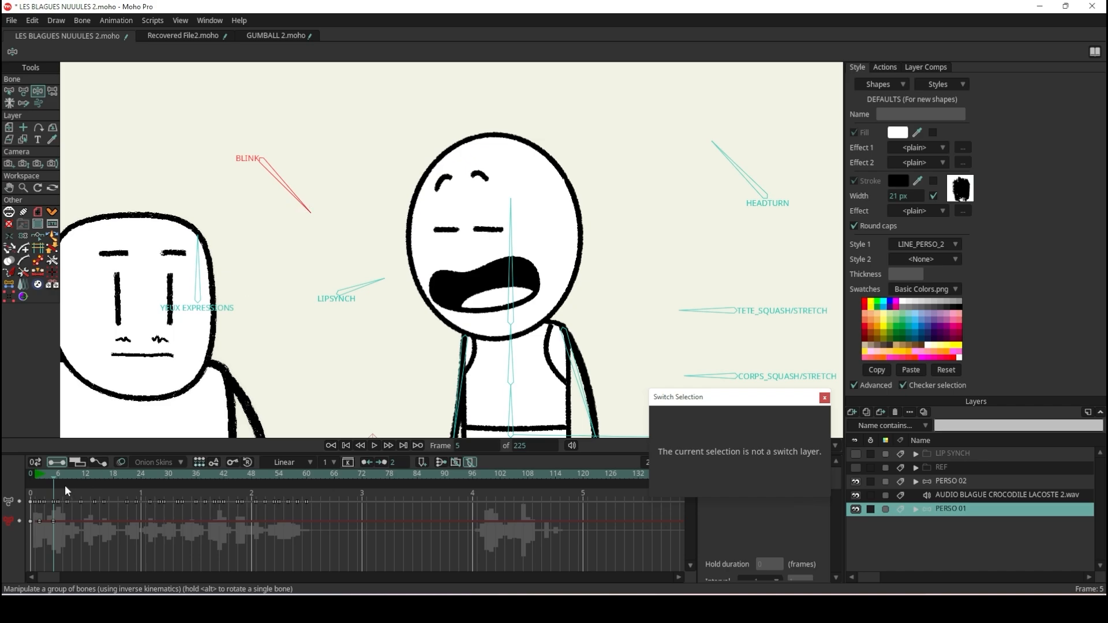
- Rotate PERSO 01's BLINK bone on frame 7 to reopen the eyes, and play the blink from frame 0
left_click_drag(54, 476, 64, 477)
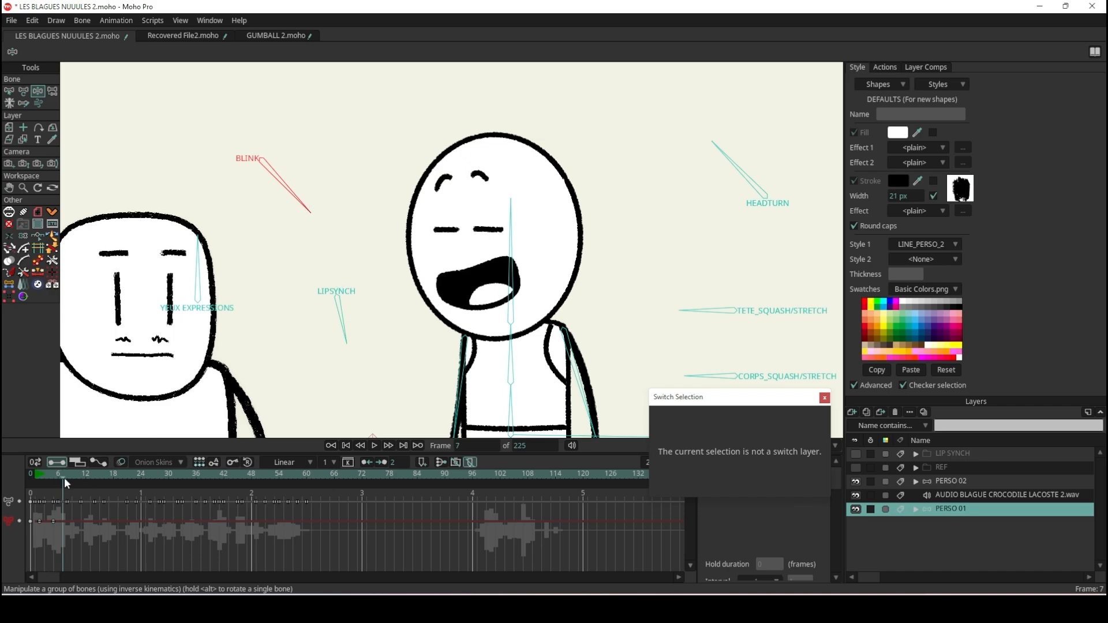
left_click_drag(309, 207, 331, 129)
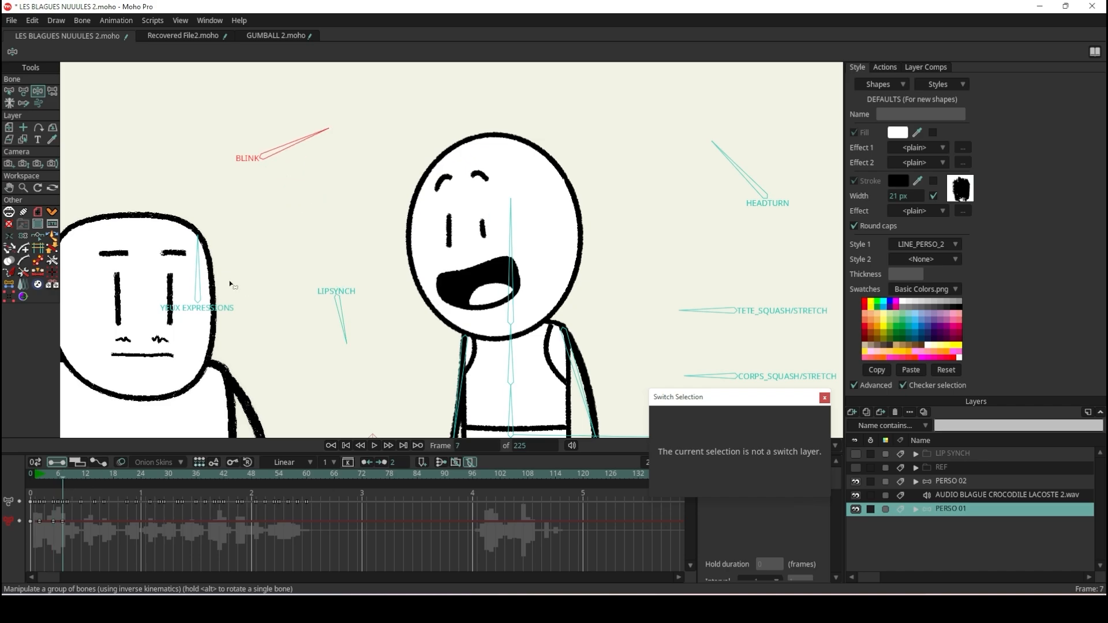
left_click_drag(63, 473, 31, 474)
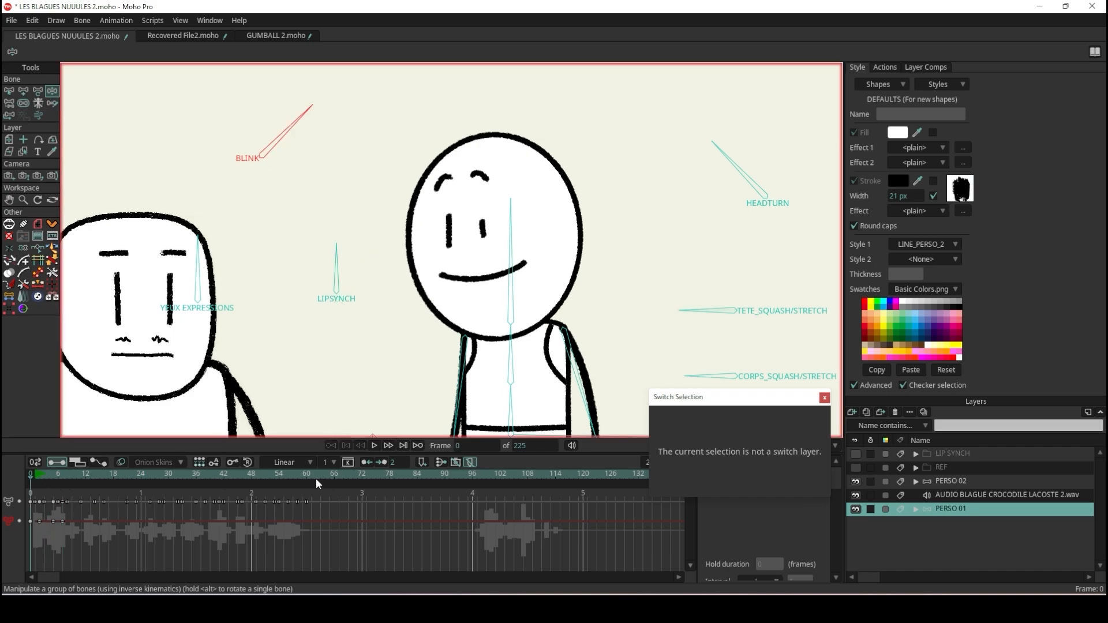
left_click(374, 446)
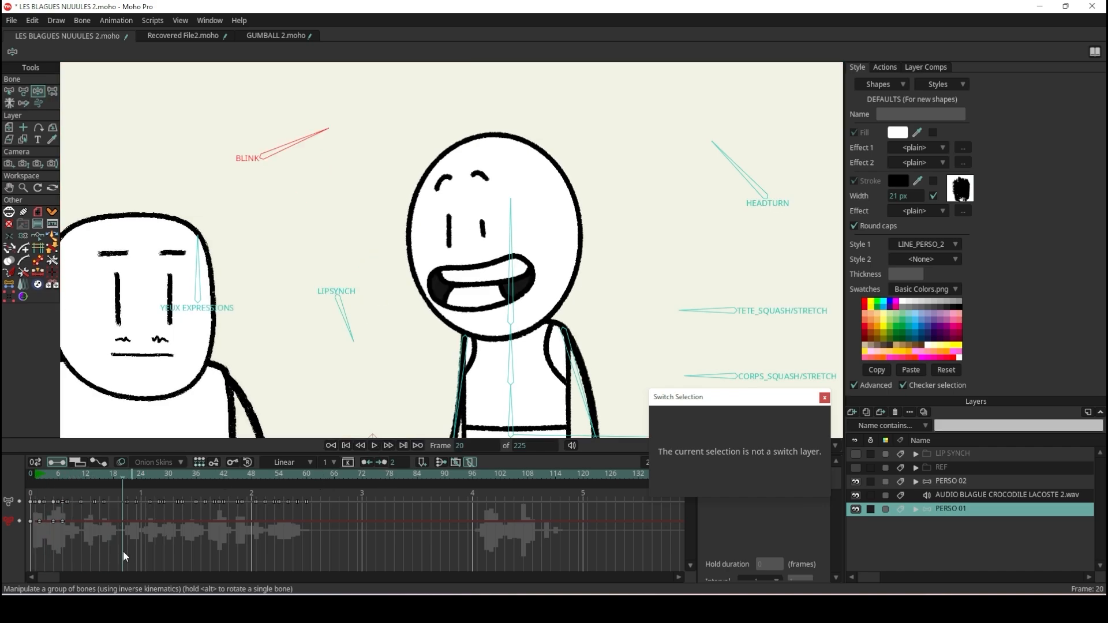
- Copy PERSO 01's three blink keys, paste them at frame 29 and about frame 55, and play back the result
left_click_drag(58, 523, 38, 531)
left_click(163, 475)
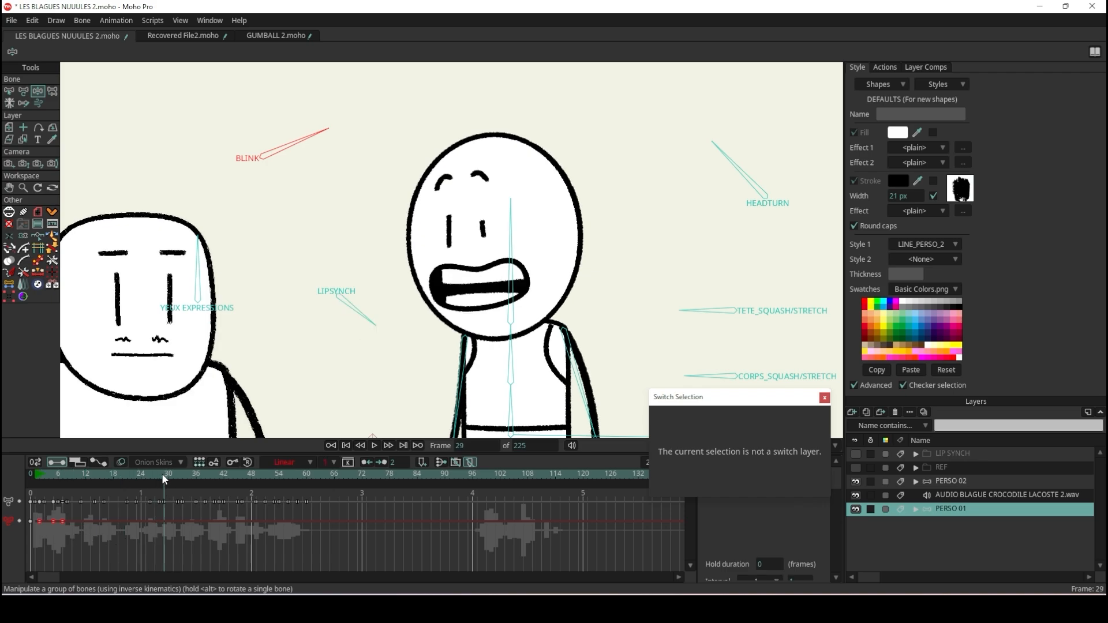
key("ctrl+v")
left_click_drag(176, 473, 282, 480)
key("ctrl+v")
left_click(347, 448)
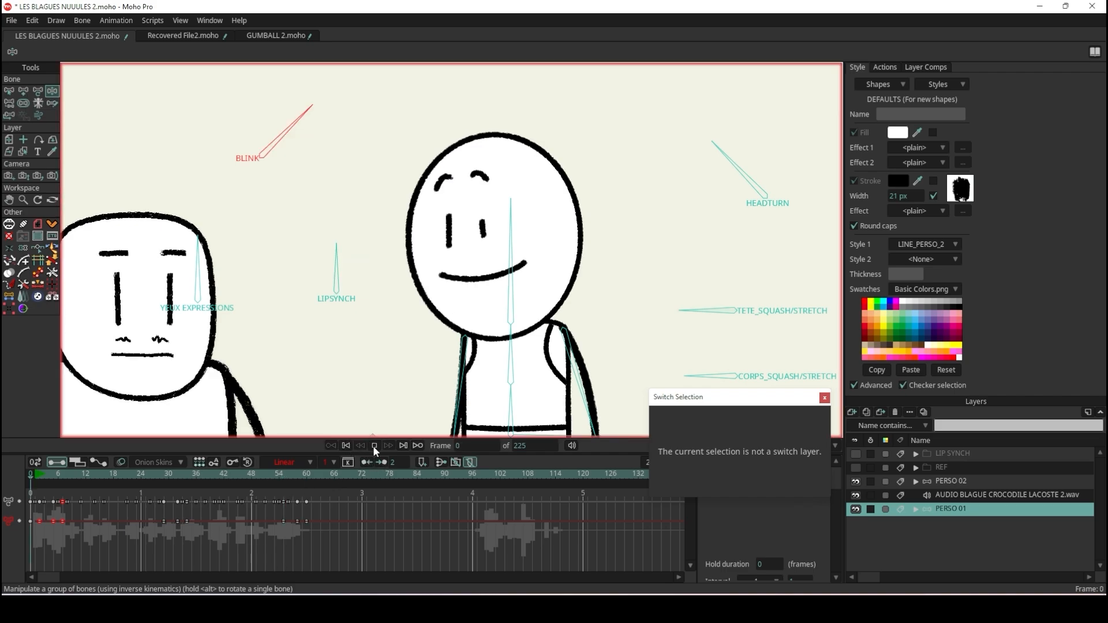
left_click(373, 445)
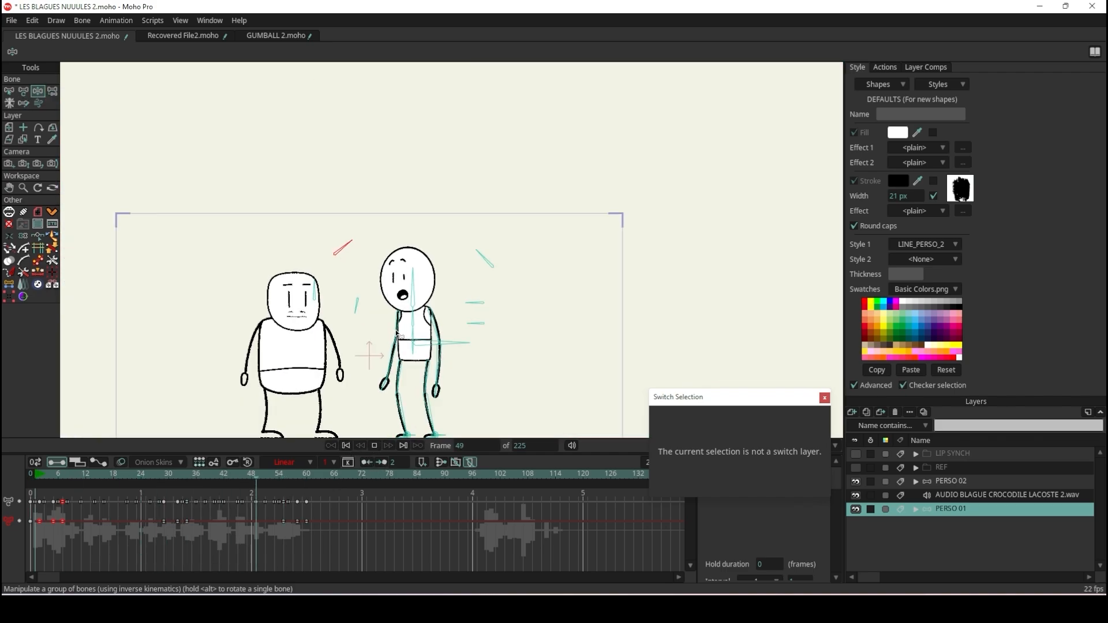
left_click(374, 445)
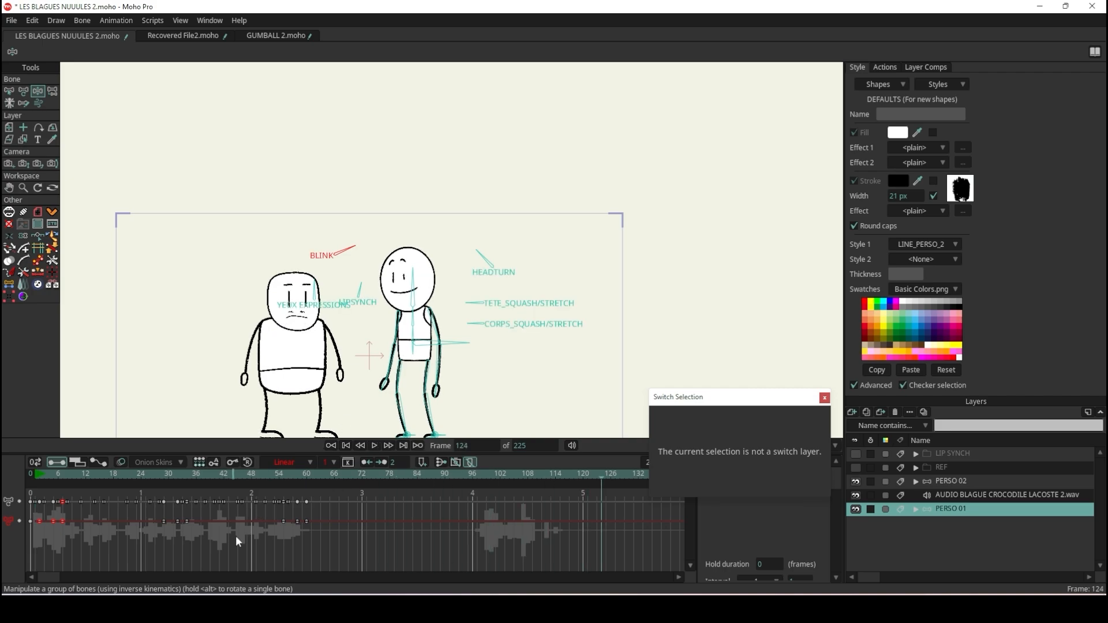
- Delete PERSO 01's blink keys near frame 55, shift the frame 29 group to start at frame 38, and play back
left_click_drag(316, 513, 269, 531)
key("Delete")
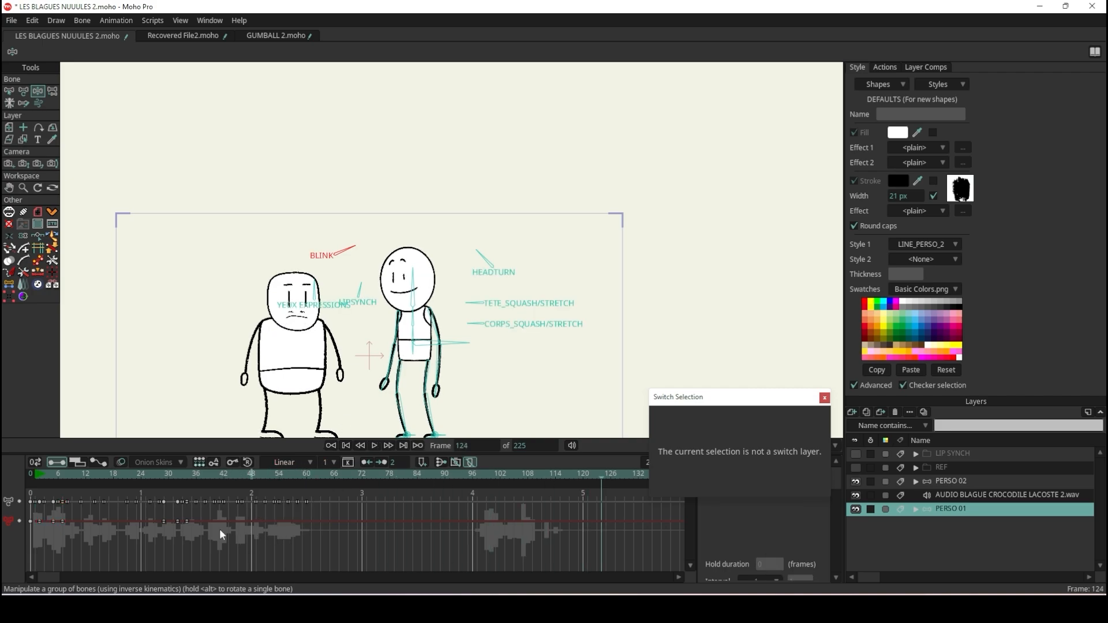
left_click_drag(159, 530, 219, 522)
left_click(359, 446)
left_click(375, 446)
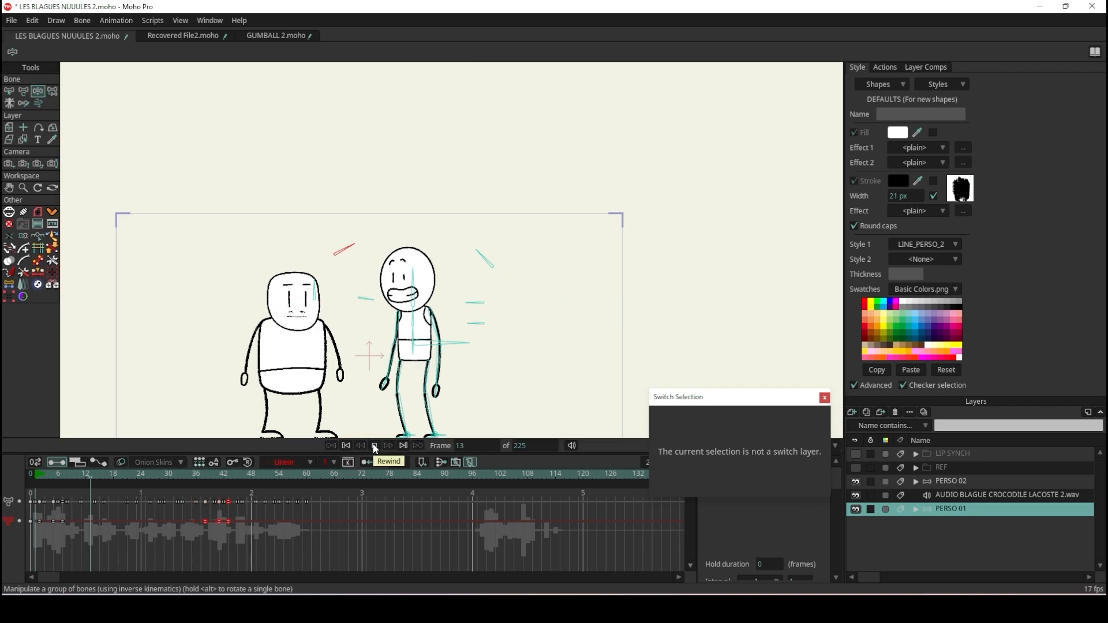
left_click(374, 446)
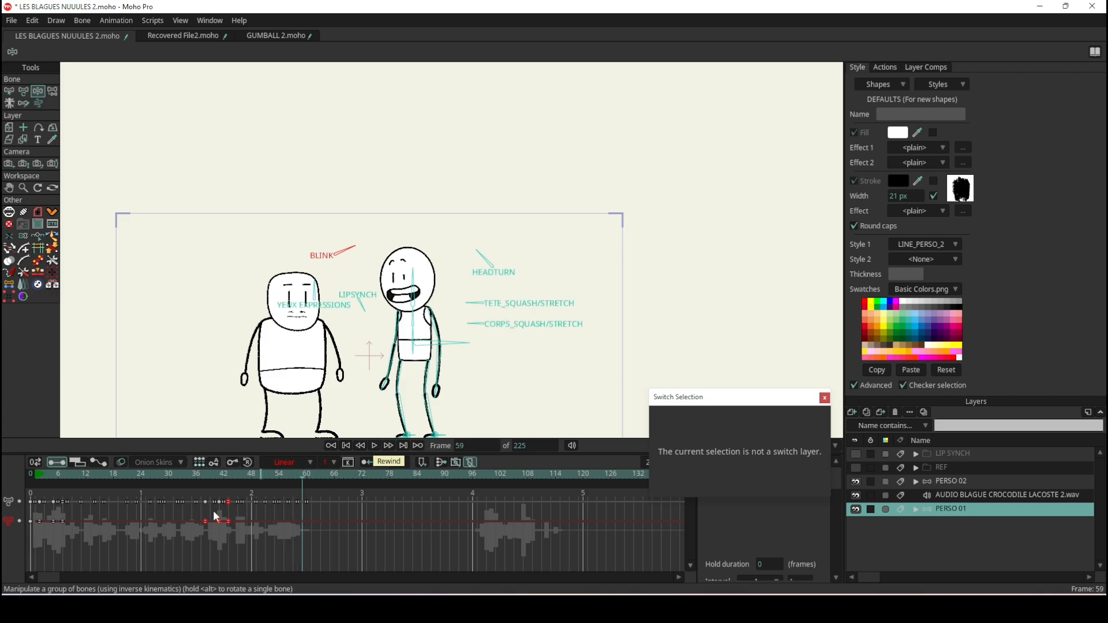
- Shift PERSO 01's first blink keys to start at about frame 9, paste the blink again near frame 152, and play back
mouse_move(80, 519)
left_mouse_down()
mouse_move(33, 535)
mouse_move(84, 521)
left_mouse_up()
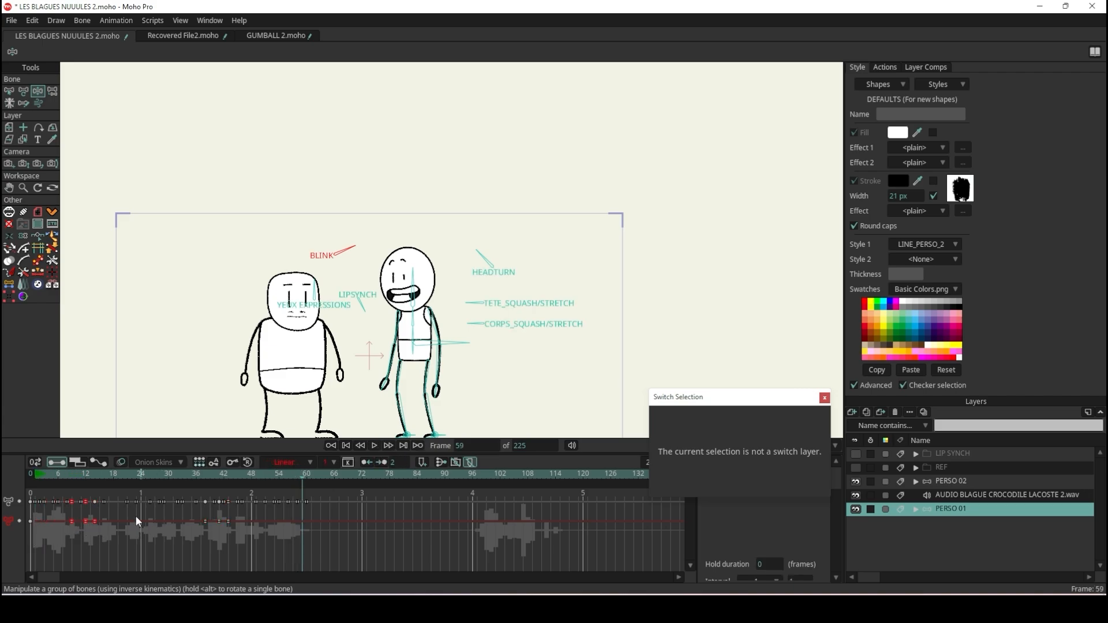
left_click(359, 446)
left_click(374, 446)
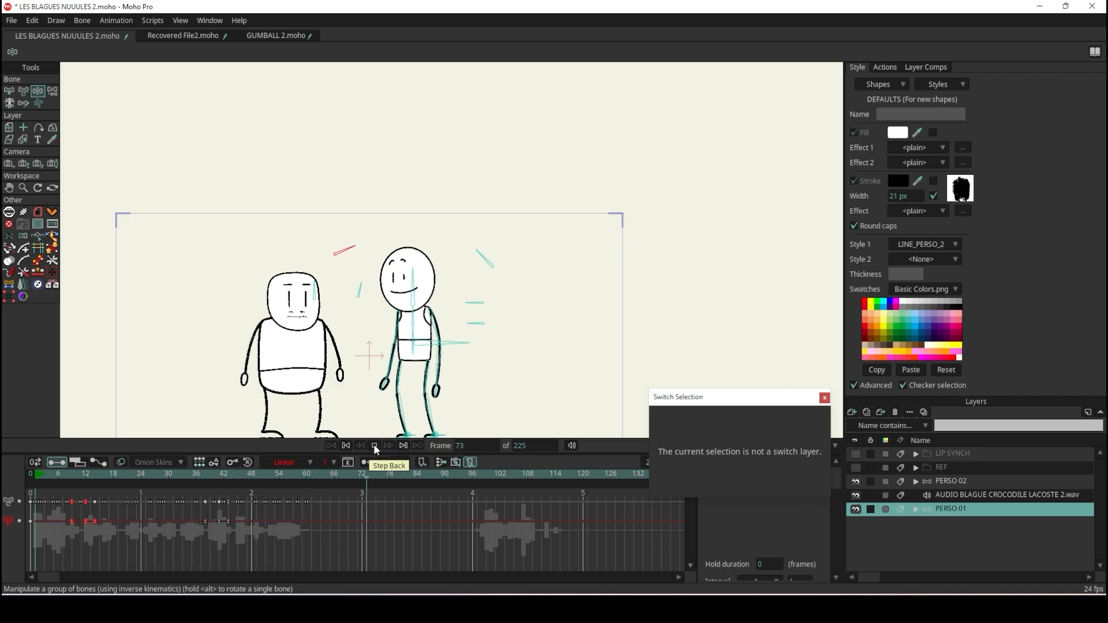
left_click(374, 446)
left_click_drag(49, 577, 93, 576)
left_click_drag(427, 477, 366, 476)
left_click(375, 446)
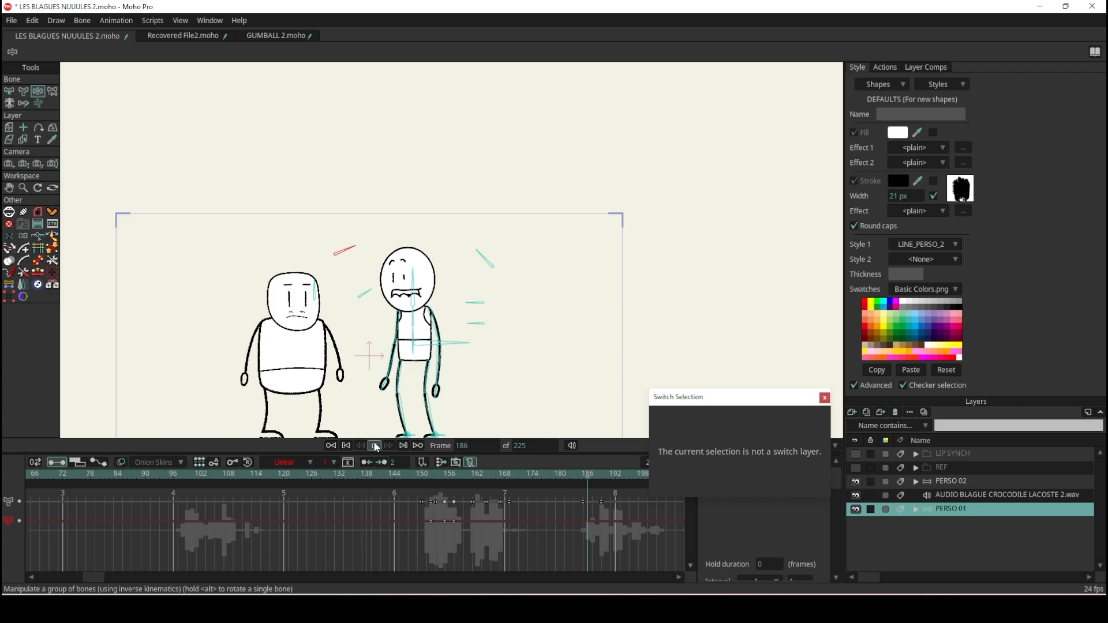
left_click(374, 446)
- Select the PERSO 02 layer and return to frame 0
scroll(350, 268, "up", 3)
left_click(953, 495)
left_click(950, 481)
left_click(346, 445)
scroll(378, 289, "down", 4)
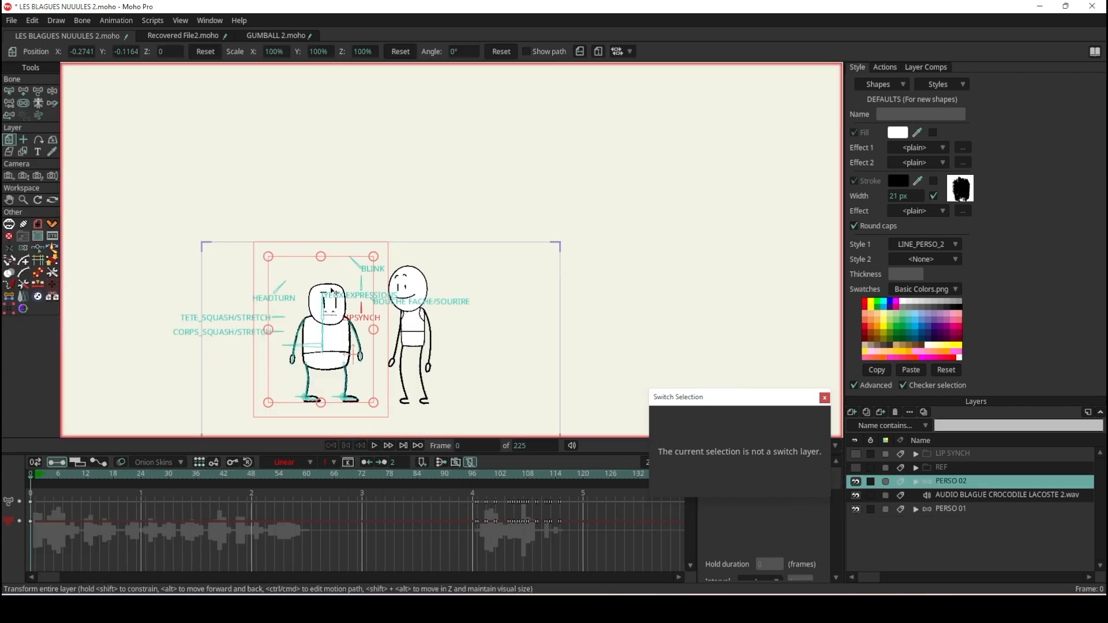
- Key a blink on PERSO 02's BLINK bone on frames 10, 17 and 21
scroll(309, 314, "up", 5)
key("z")
left_click(77, 475)
left_click(446, 166)
left_click(109, 475)
key("Right")
key("Right")
key("Right")
key("Right")
mouse_move(445, 163)
left_mouse_down()
mouse_move(465, 202)
mouse_move(453, 154)
left_mouse_up()
- Copy PERSO 02's three blink keys and paste them at about frames 75, 102 and 180
left_click_drag(153, 511, 73, 530)
left_click(330, 476)
left_click_drag(348, 476, 459, 476)
left_click(376, 446)
left_click(377, 447)
key("ctrl+v")
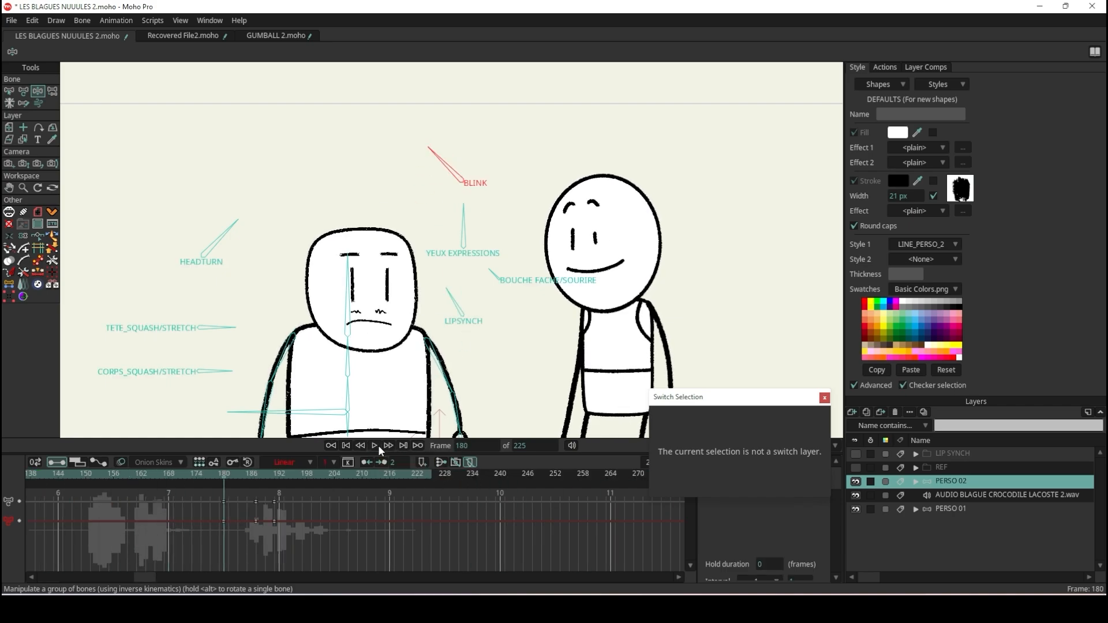
- Play back both characters' blinks from the start and return to frame 0
key("shift+Left")
left_click(379, 444)
scroll(421, 269, "down", 4)
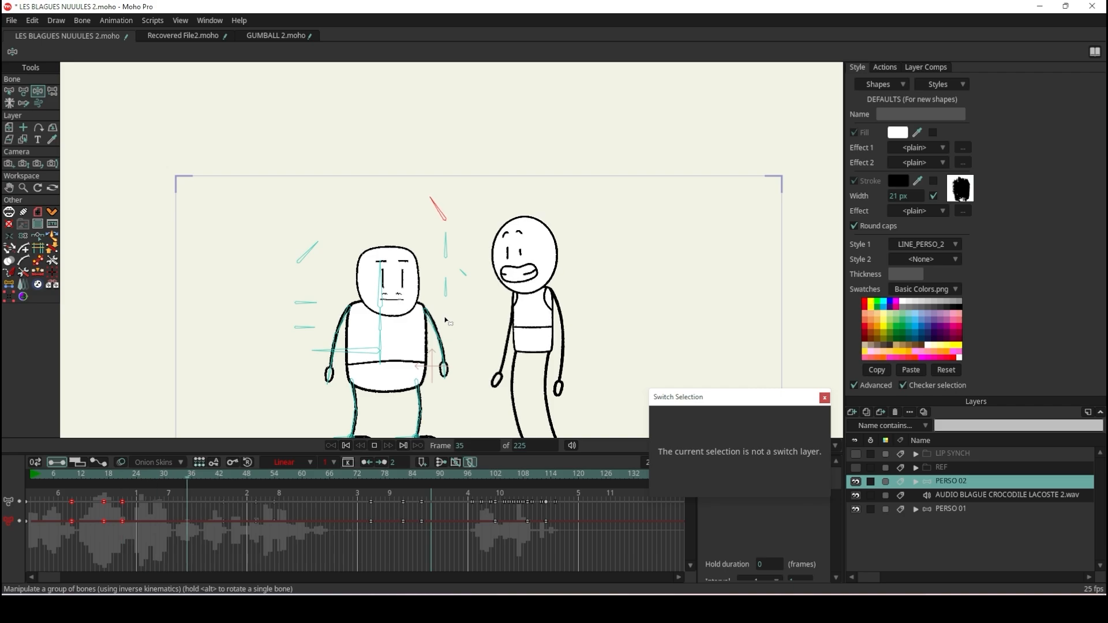
scroll(487, 325, "up", 4)
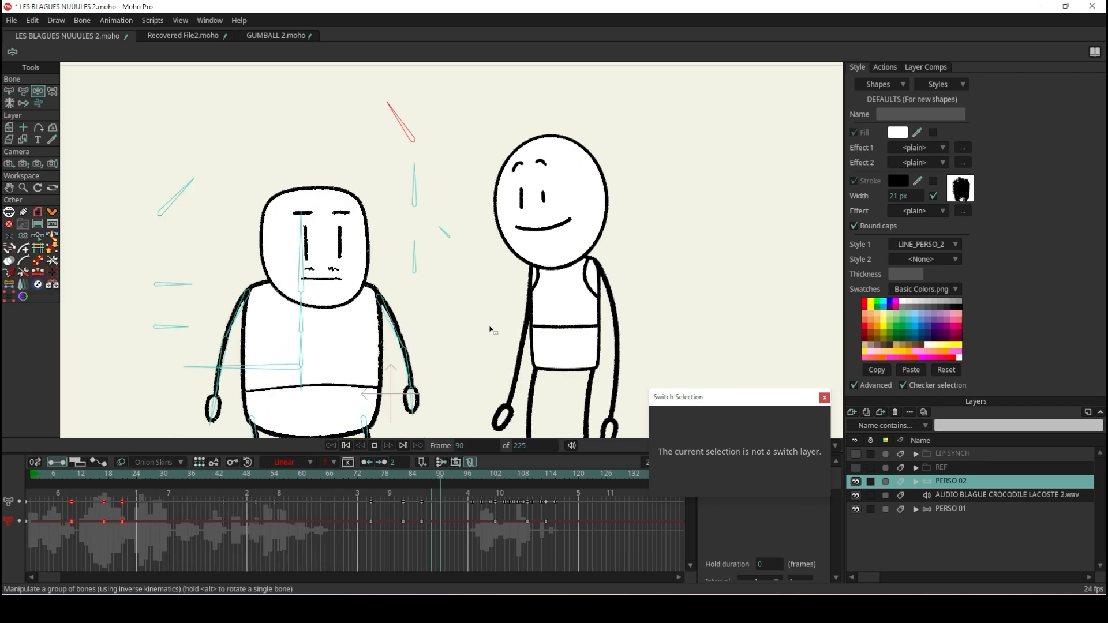
left_click(852, 413)
left_click(375, 446)
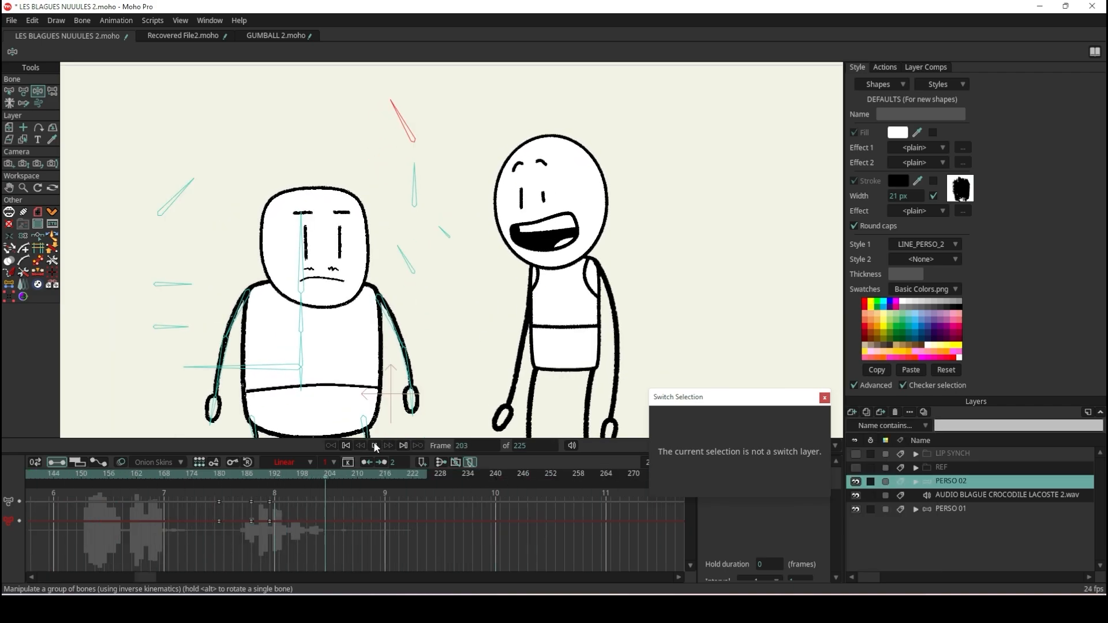
key("shift+Left")
scroll(521, 296, "down", 2)
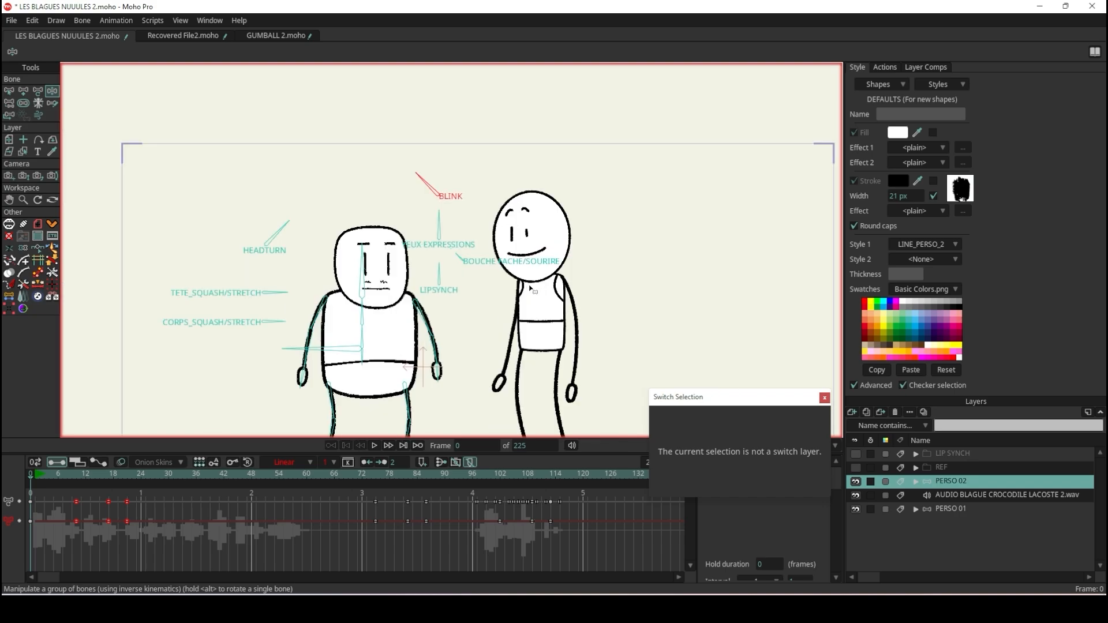
- Select the PERSO 01 layer and clear its bone selection with the Select Bone tool
left_click(951, 500)
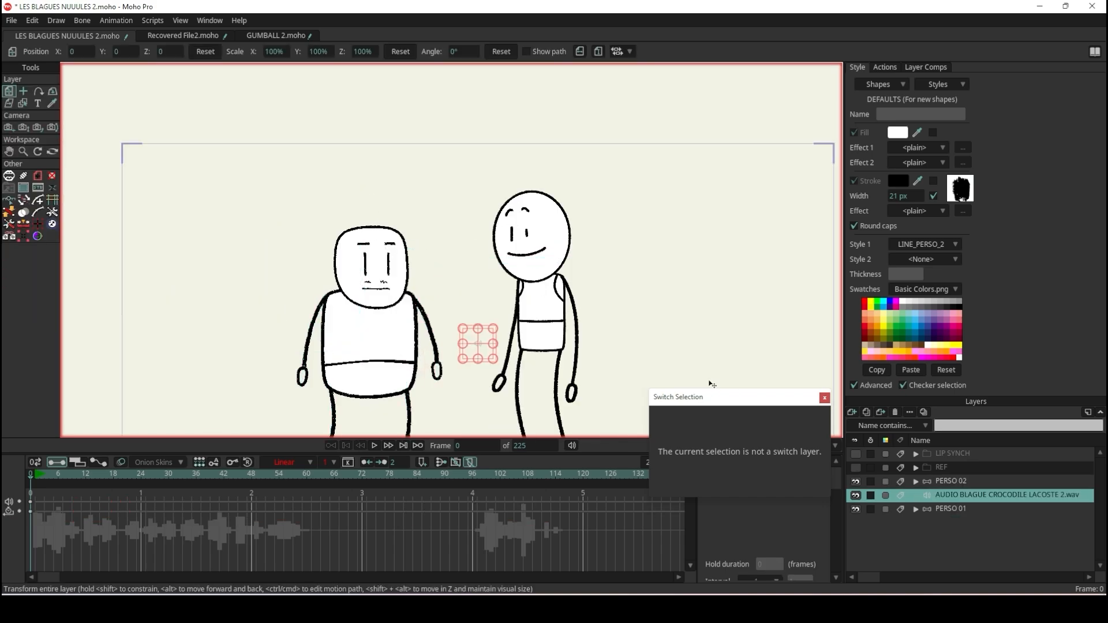
left_click(951, 509)
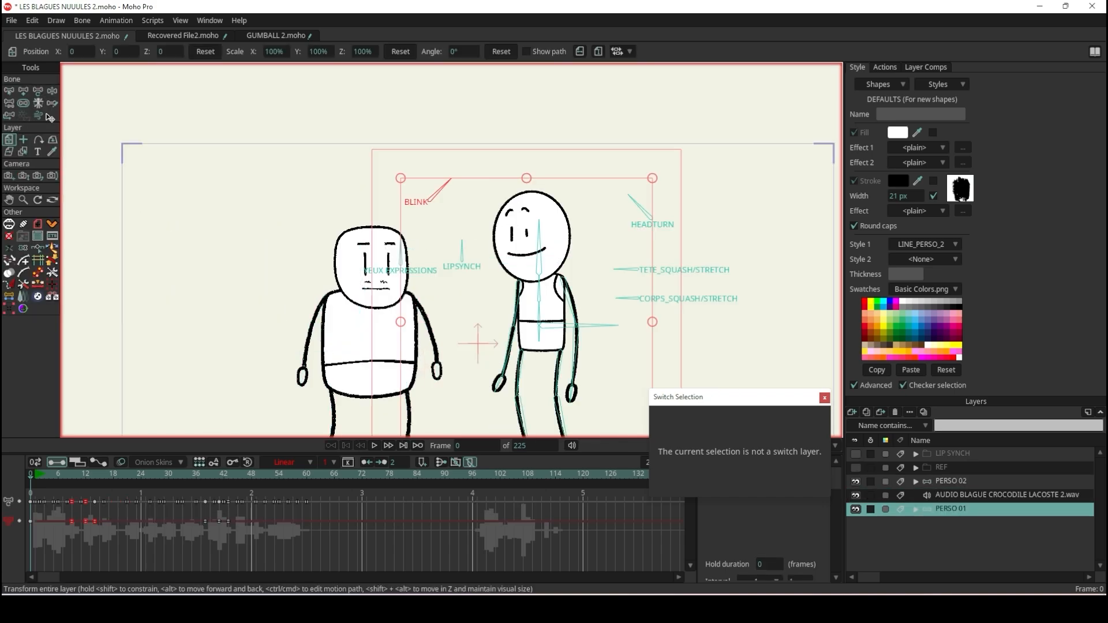
left_click(9, 93)
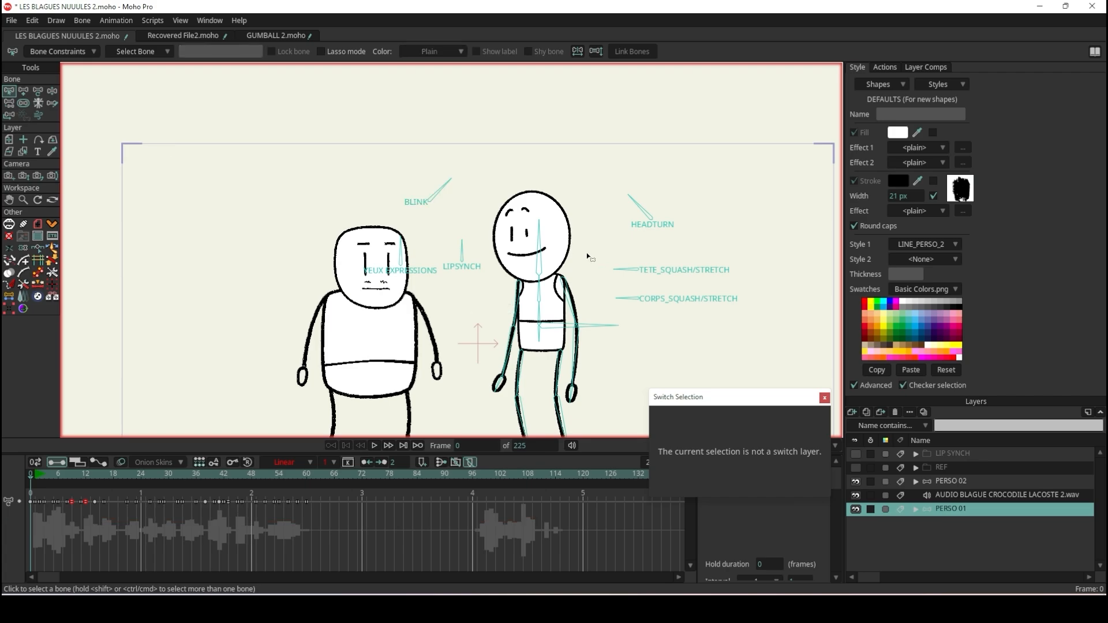
scroll(568, 254, "up", 3)
scroll(614, 277, "down", 4)
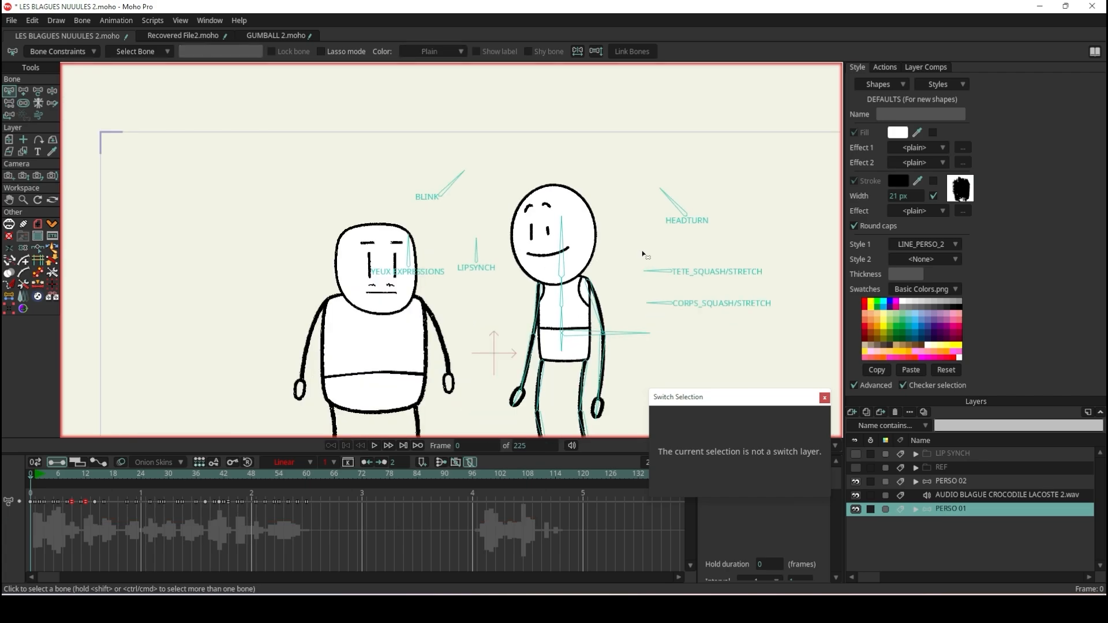
scroll(647, 294, "up", 3)
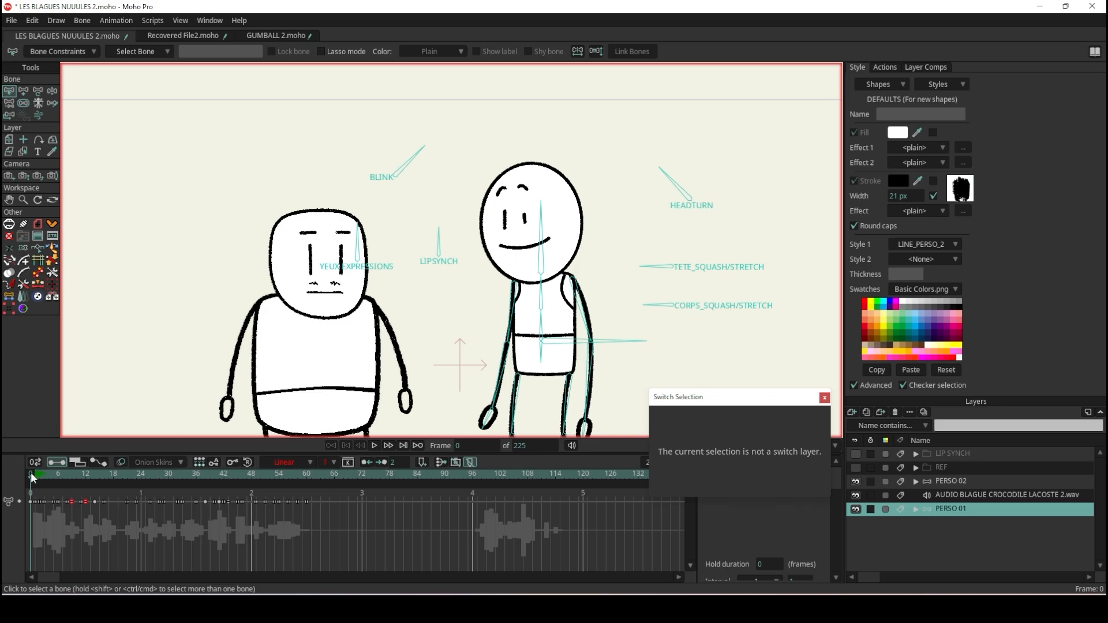
- Move PERSO 01's YEUX EXPRESSIONS bone off PERSO 02's head to just above the LIPSYNCH bone and deselect it
left_click(38, 91)
scroll(441, 199, "up", 3)
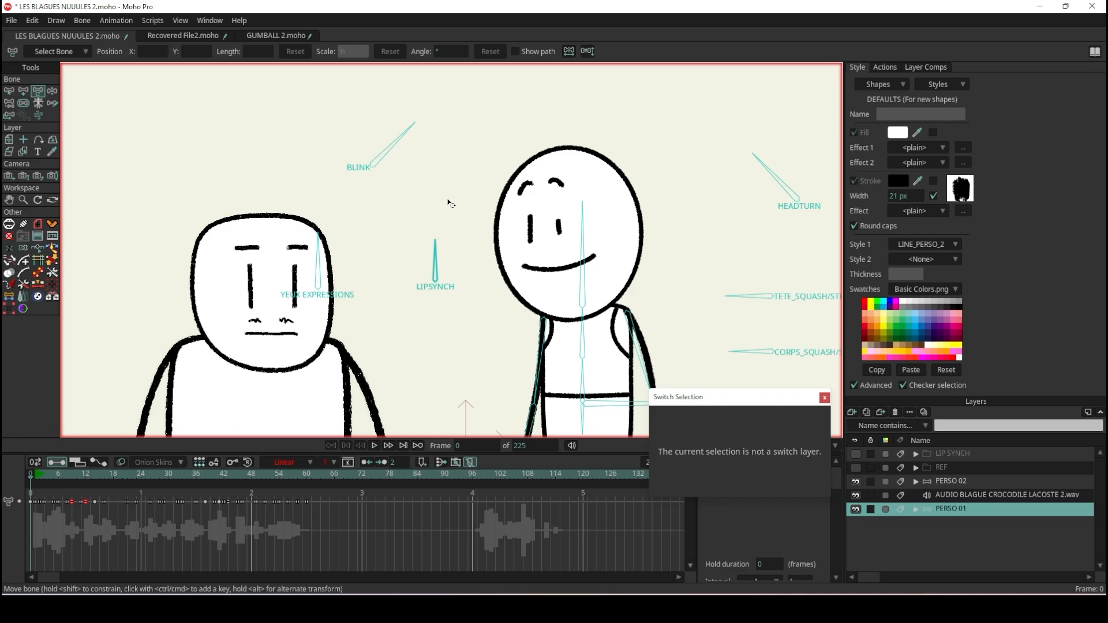
left_click_drag(293, 307, 433, 208)
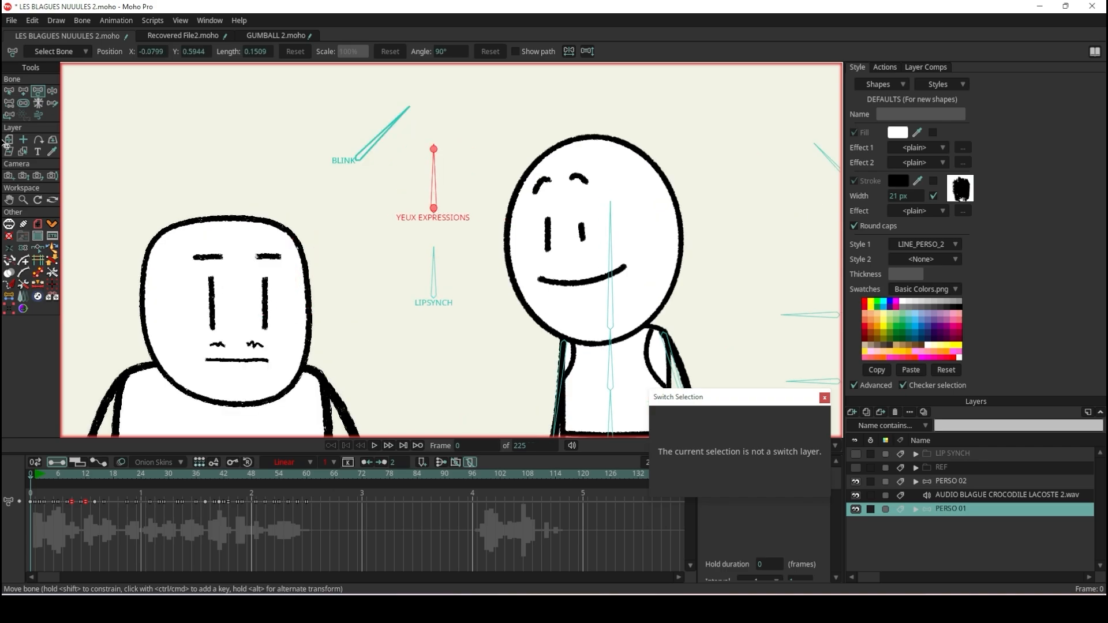
left_click(9, 92)
left_click(161, 146)
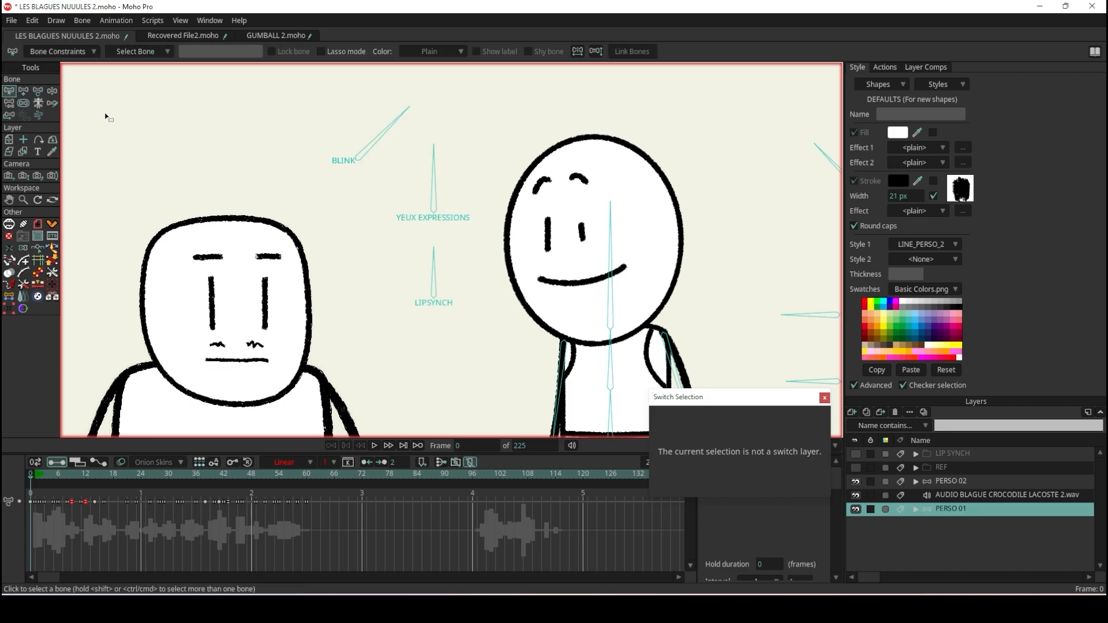
- Key PERSO 01's YEUX EXPRESSIONS bone with one brow lowered on frame 6 and with neutral raised brows on frame 33
left_click(51, 90)
left_click_drag(52, 474, 59, 474)
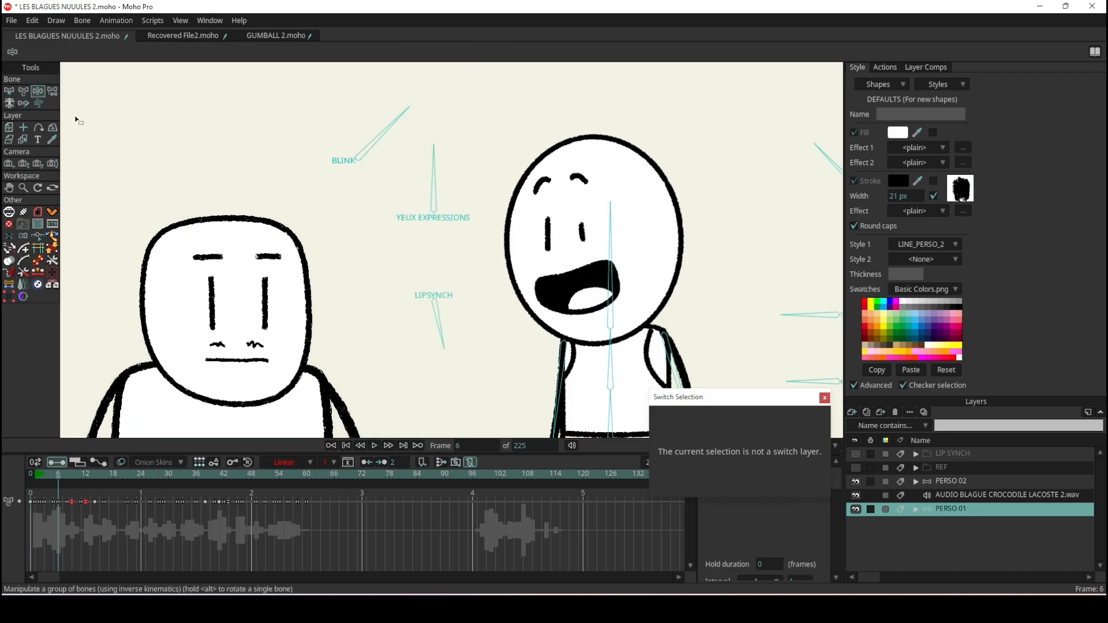
left_click_drag(436, 169, 457, 212)
left_click_drag(60, 472, 185, 487)
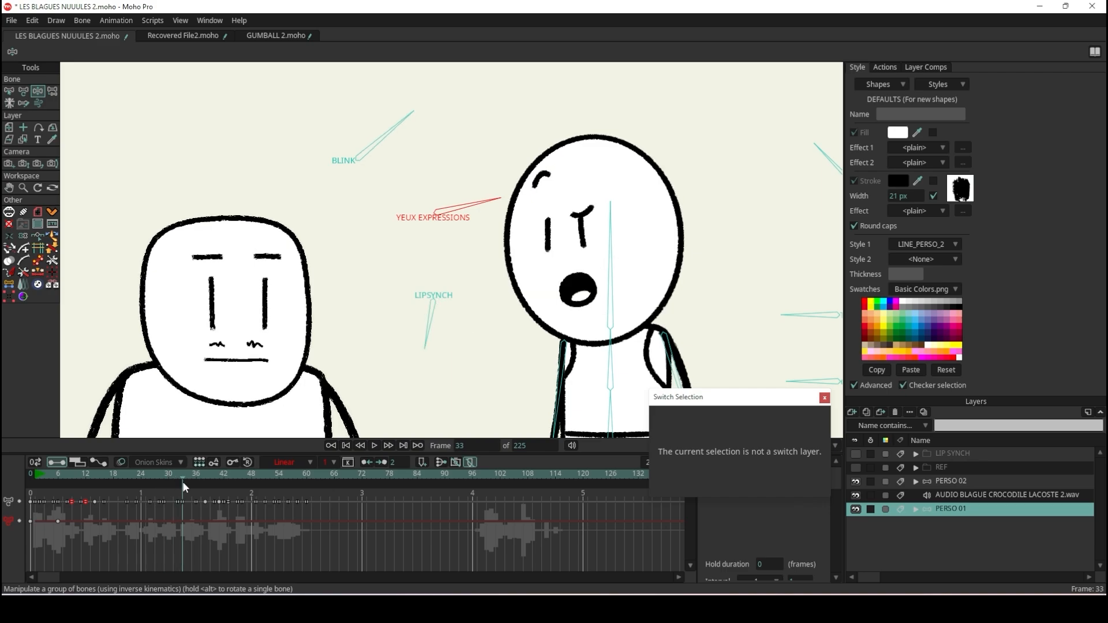
left_click_drag(482, 204, 442, 151)
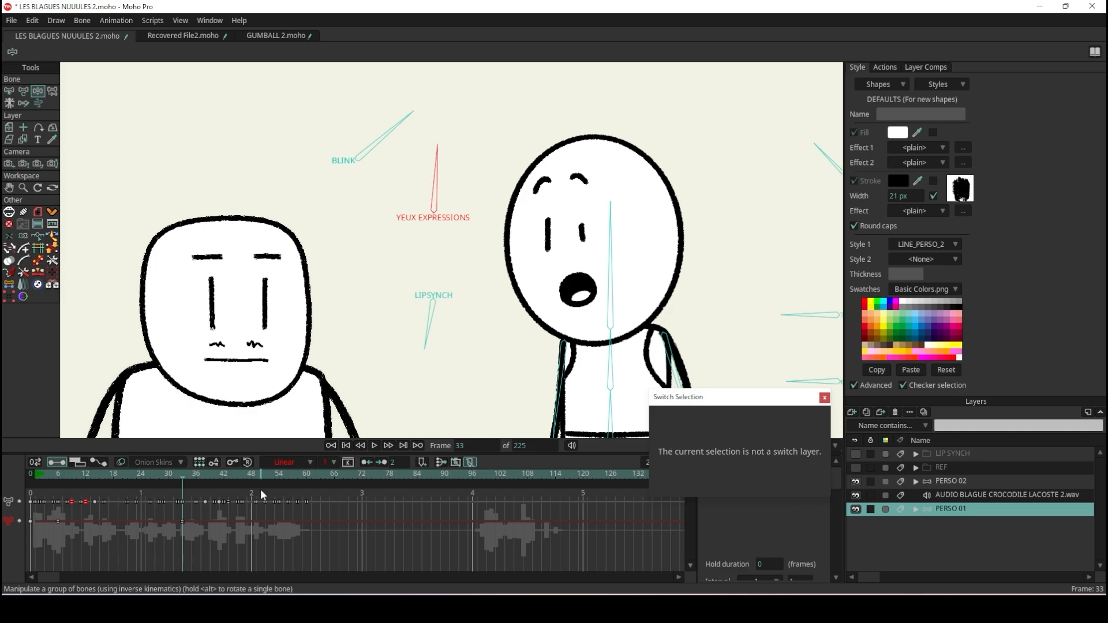
- Play back PERSO 01's eye expressions and move the frame 6 YEUX EXPRESSIONS key to frame 1
left_click_drag(206, 472, 213, 472)
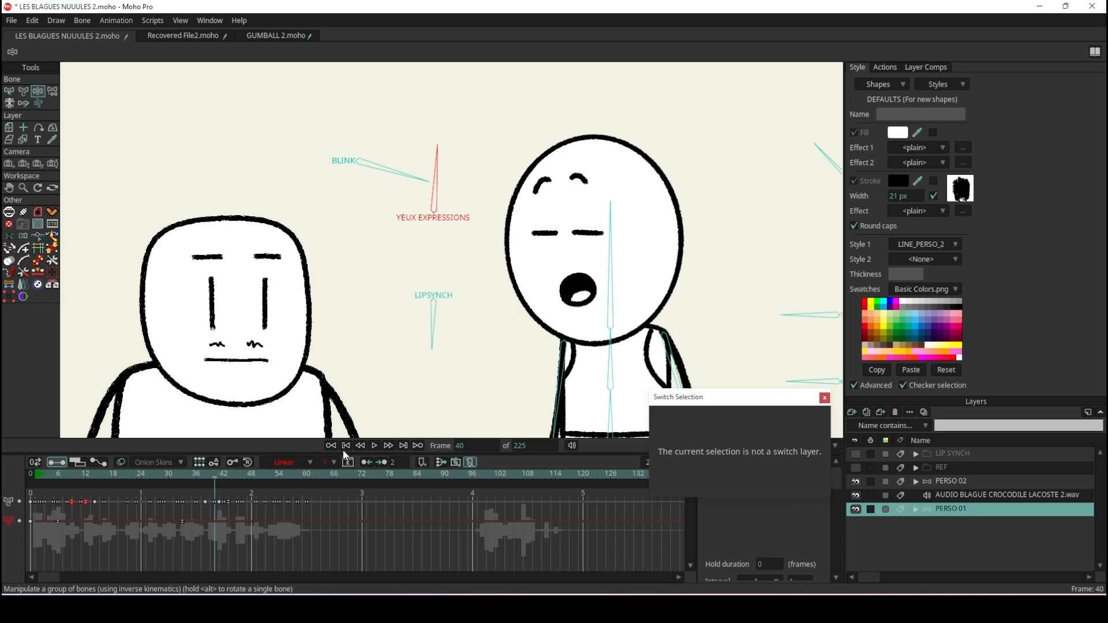
left_click(373, 446)
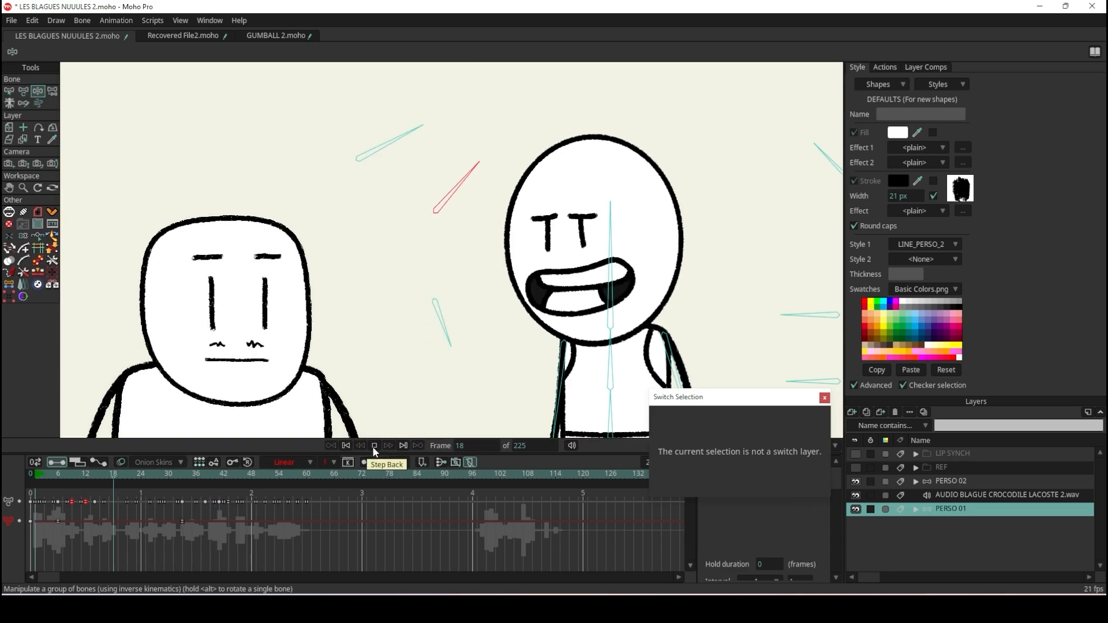
left_click(374, 445)
mouse_move(75, 477)
left_mouse_down()
mouse_move(41, 479)
mouse_move(57, 473)
left_mouse_up()
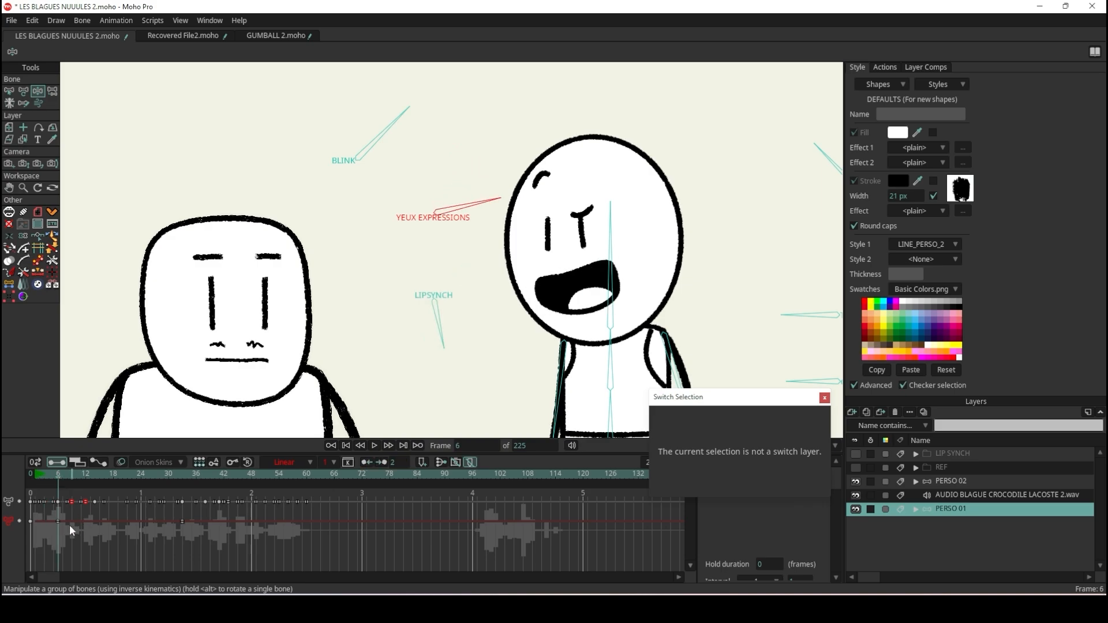
left_click_drag(58, 520, 36, 522)
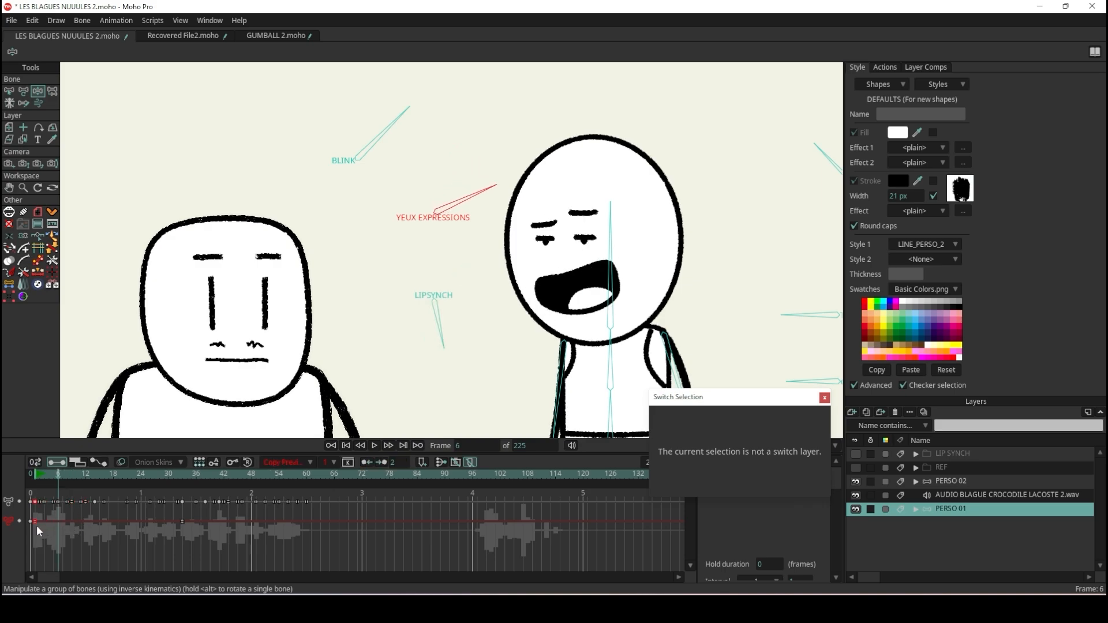
- Play back PERSO 01's eye expressions and undo the move of the frame 6 YEUX EXPRESSIONS key to frame 1
left_click(341, 447)
left_click(370, 444)
left_click_drag(178, 476, 164, 506)
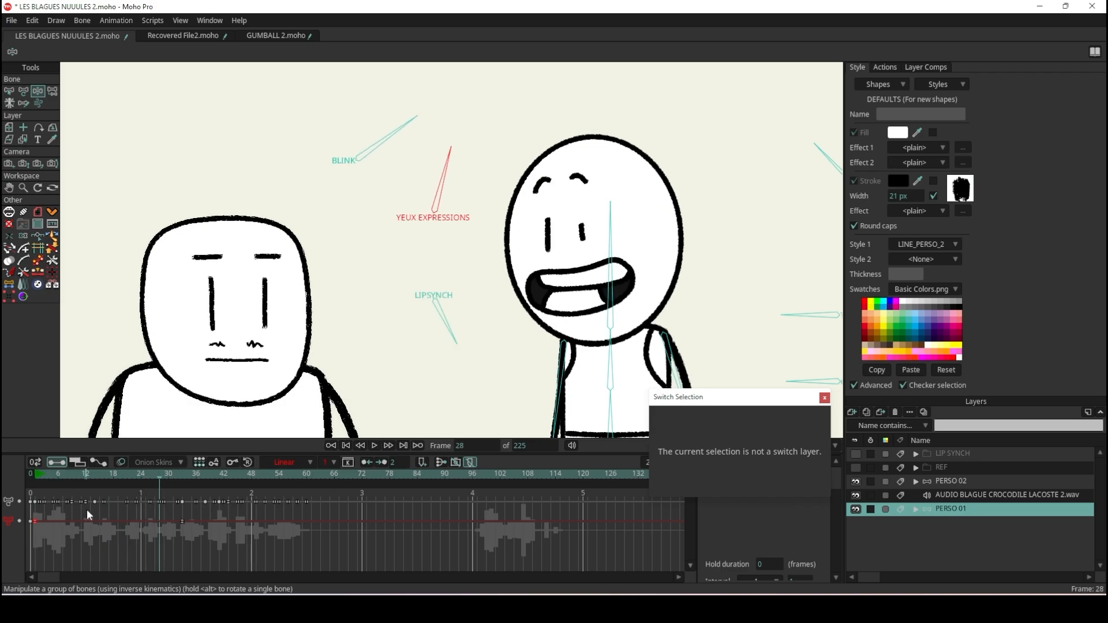
key("ctrl+z")
left_click_drag(68, 477, 101, 479)
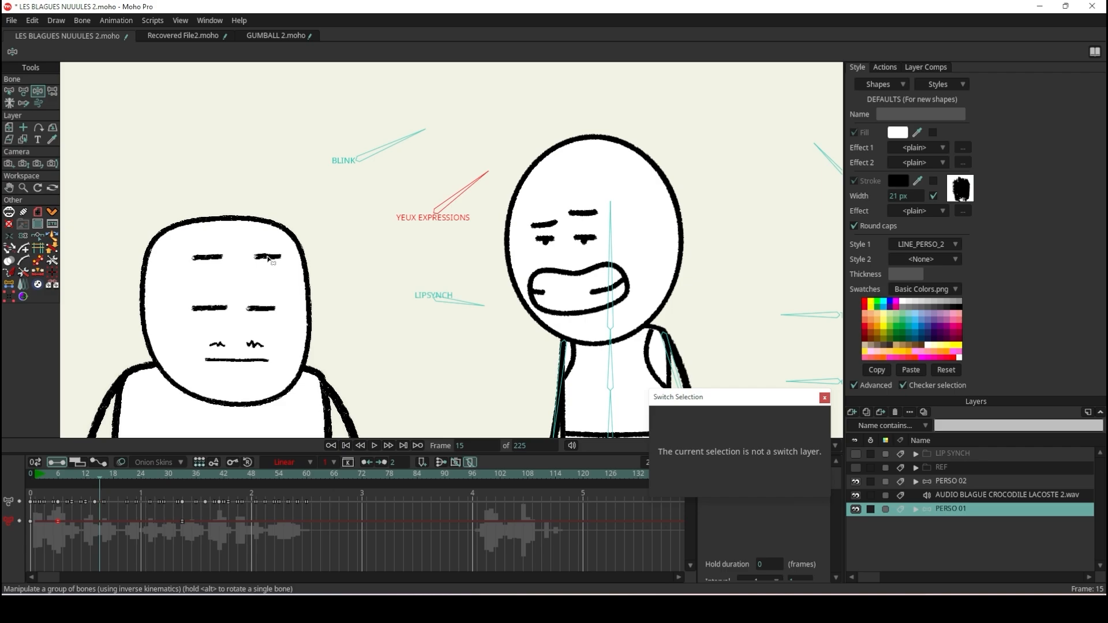
left_click_drag(126, 475, 23, 488)
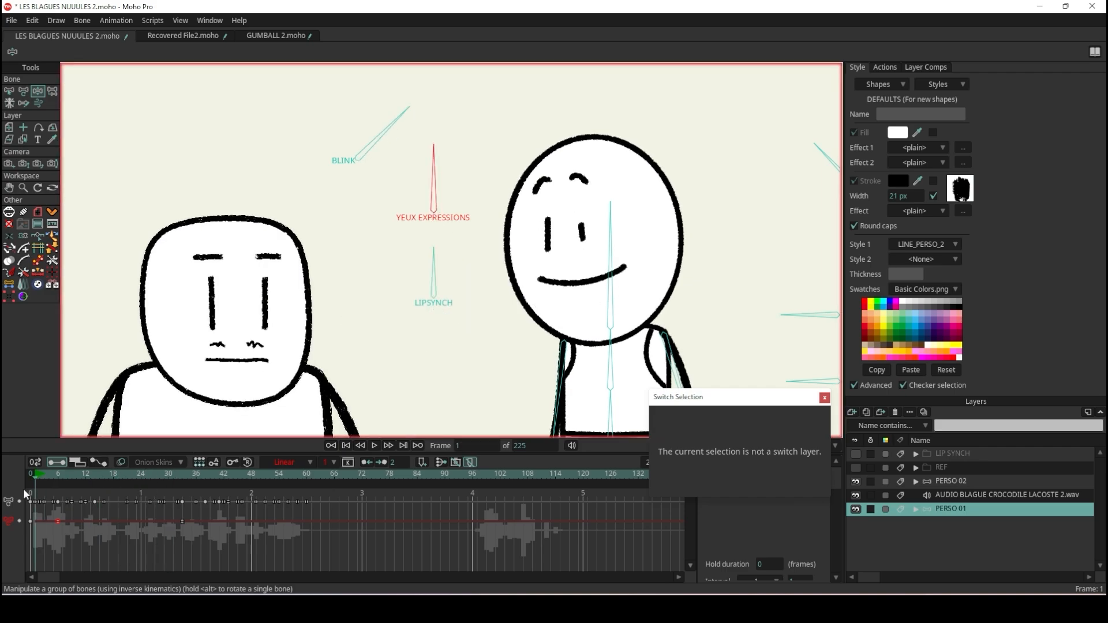
- Key PERSO 01's YEUX EXPRESSIONS bone on frame 42 with half-closed eyes and one brow lowered, and play it back
left_click(375, 446)
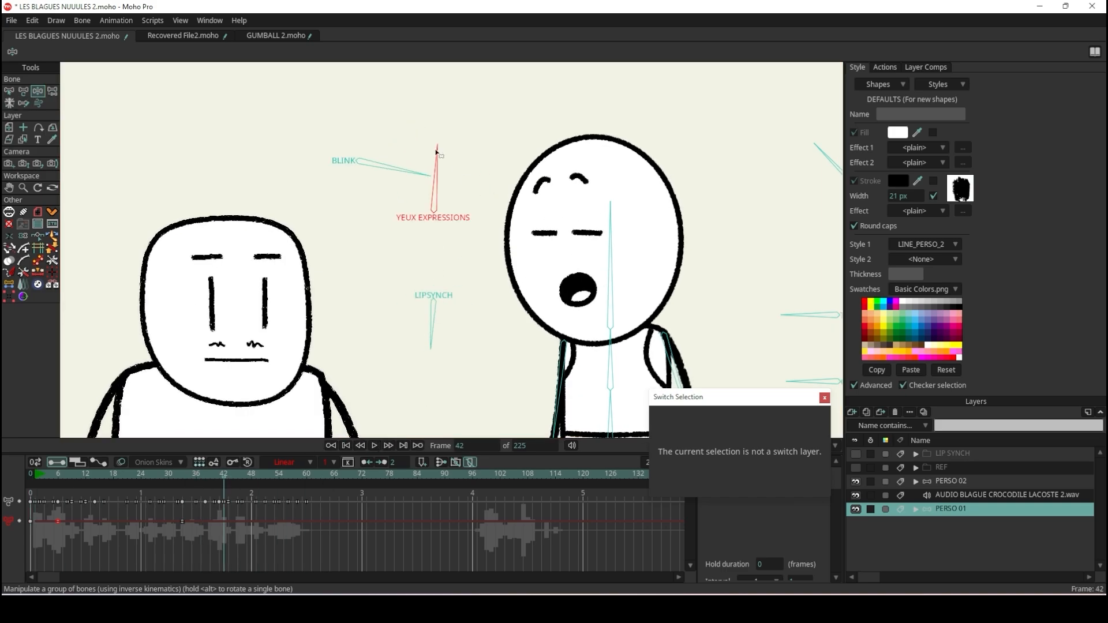
left_click_drag(277, 473, 287, 489)
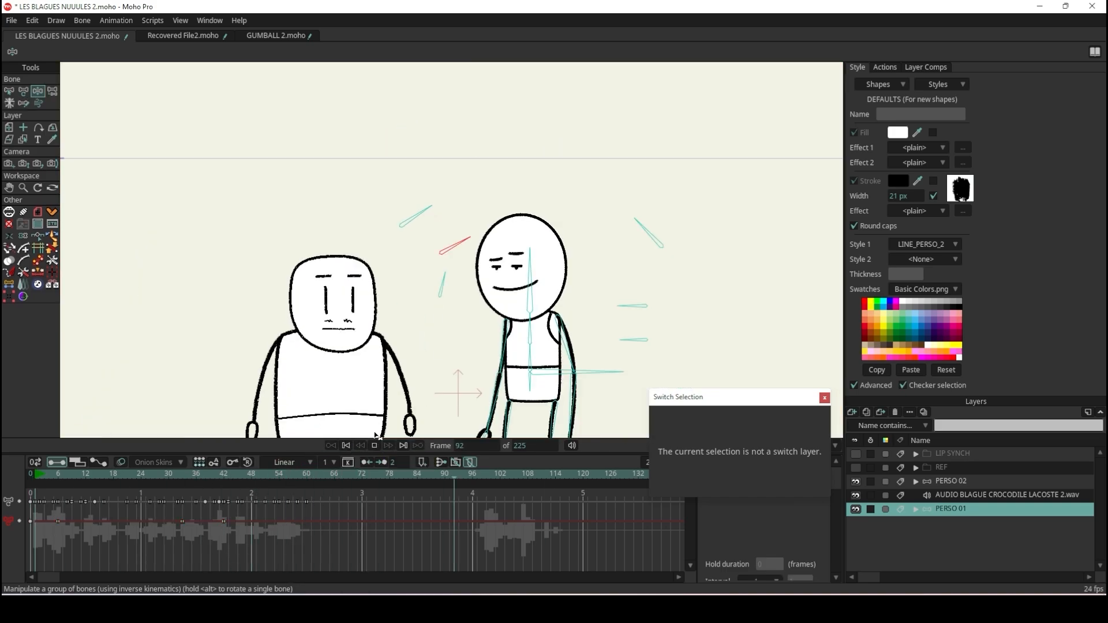
left_click_drag(194, 484, 24, 483)
left_click(374, 445)
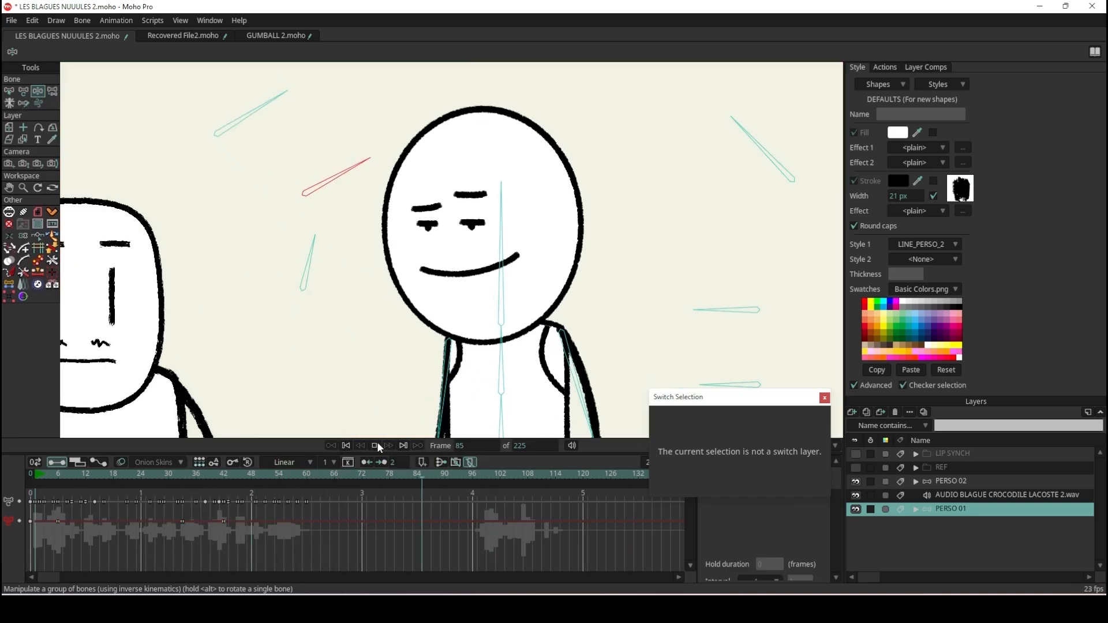
left_click(377, 446)
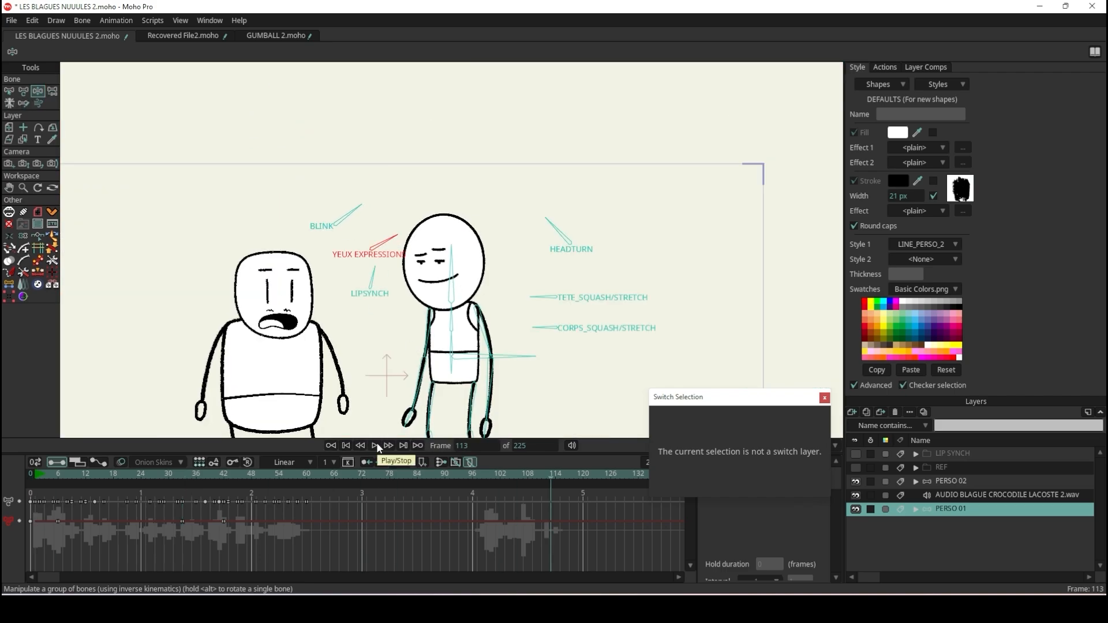
left_click(376, 445)
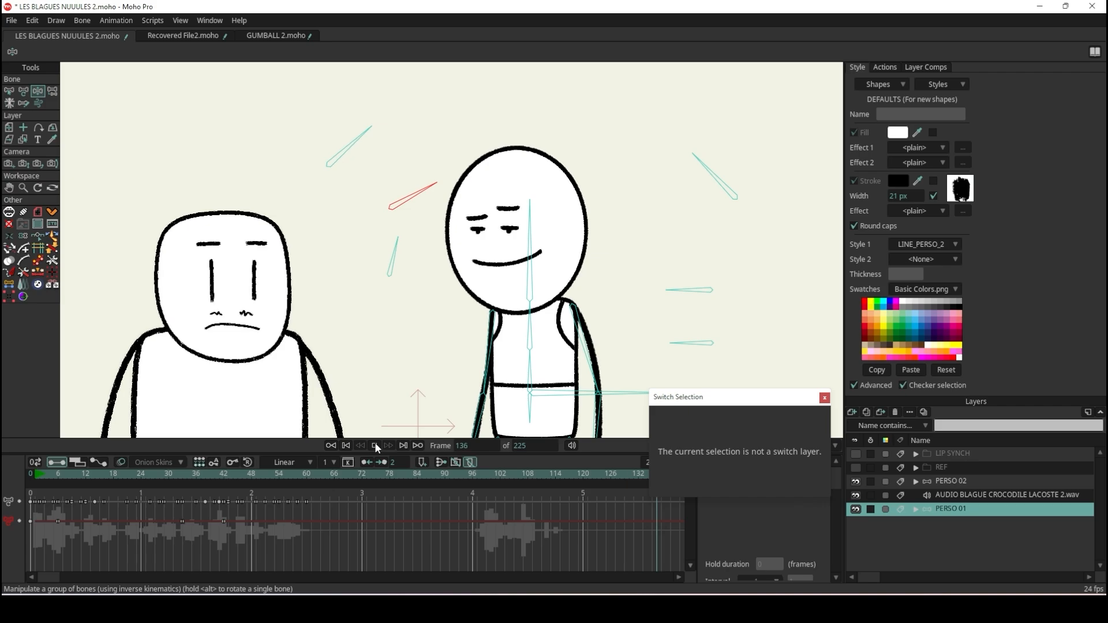
left_click(374, 446)
- Key PERSO 01's YEUX EXPRESSIONS bone with neutral raised brows and with laughing closed eyes for the joke's ending, and change the keys' interpolation
left_click(86, 474)
left_click(433, 188)
left_click(132, 474)
left_click_drag(423, 184, 442, 222)
left_click_drag(145, 514, 78, 528)
left_click(292, 462)
left_click(307, 524)
left_click(374, 446)
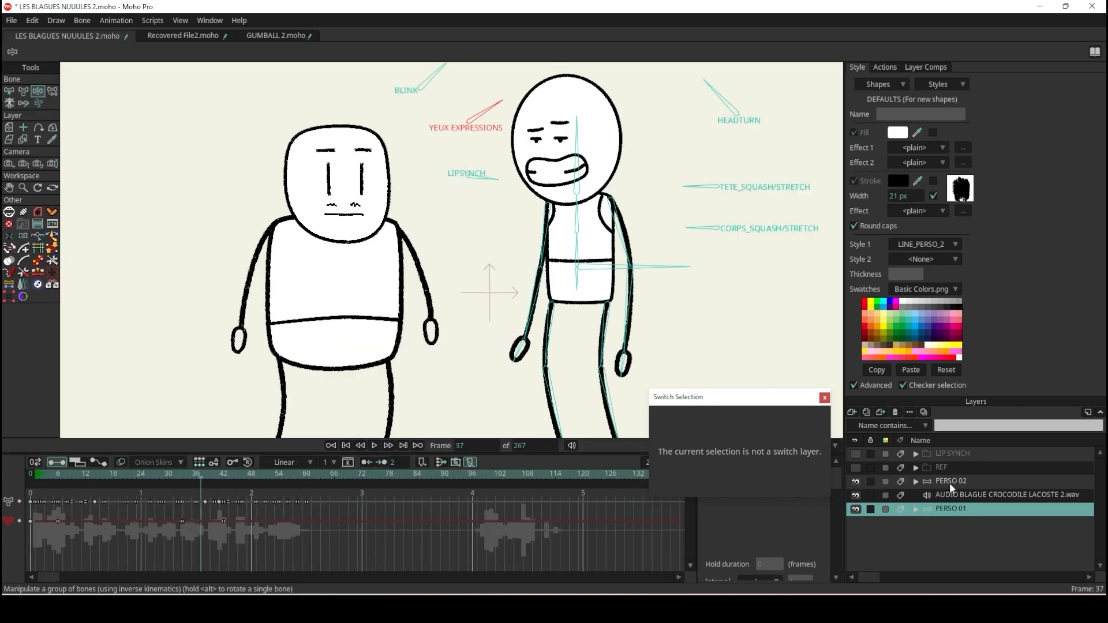
- Select the PERSO 02 layer and key its YEUX EXPRESSIONS bone on frame 1 with the brows lowered onto the eyes
left_click(947, 483)
left_click(192, 474)
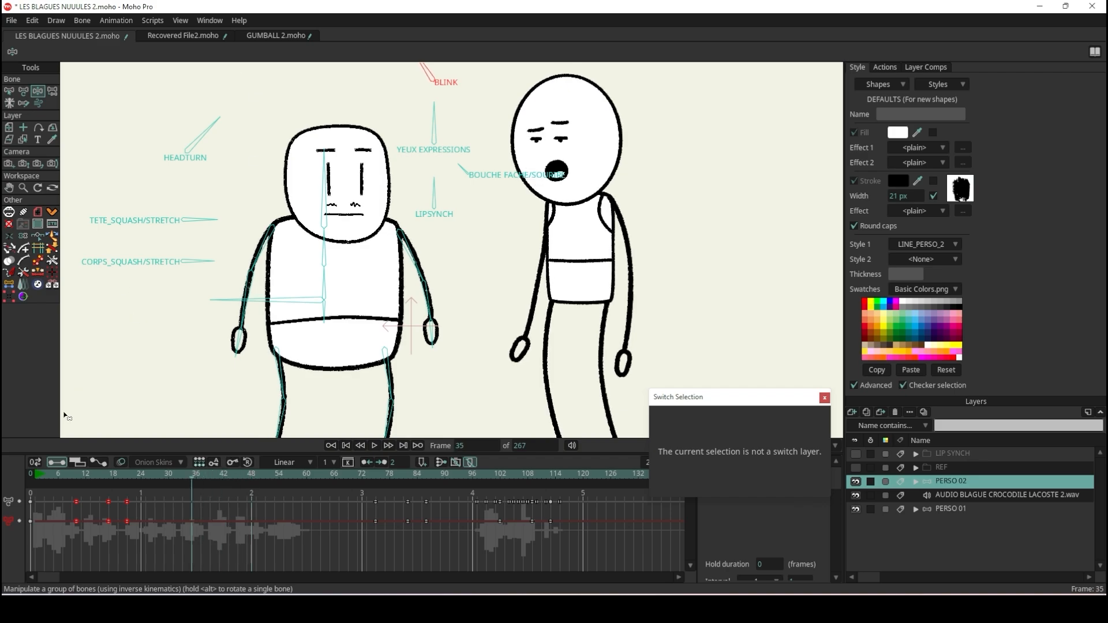
left_click_drag(57, 474, 36, 477)
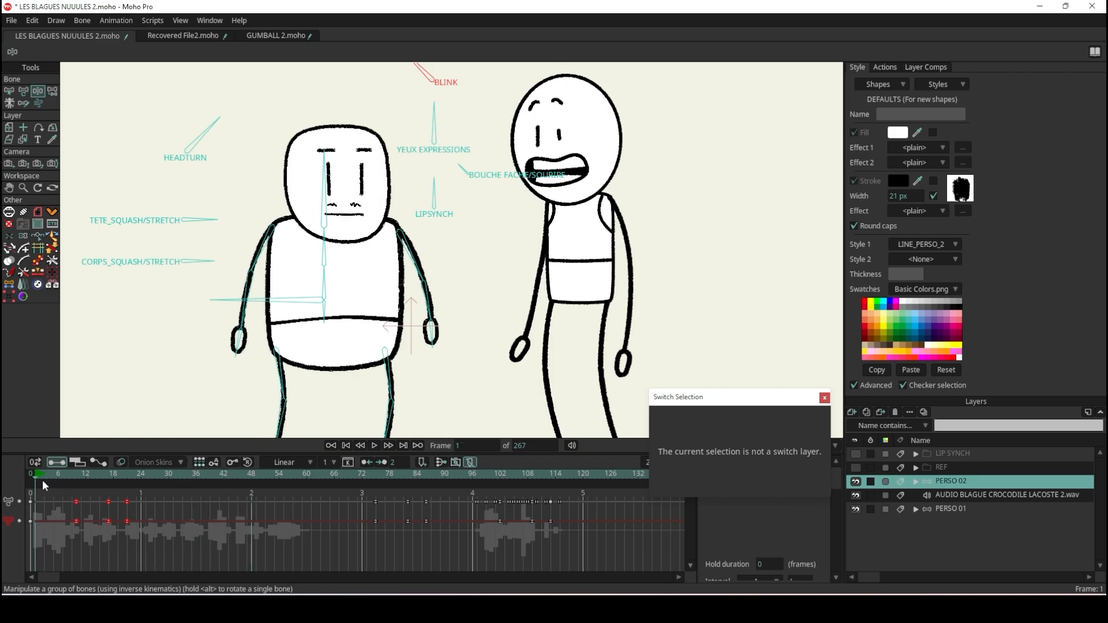
left_click(430, 116)
left_click_drag(431, 116, 416, 120)
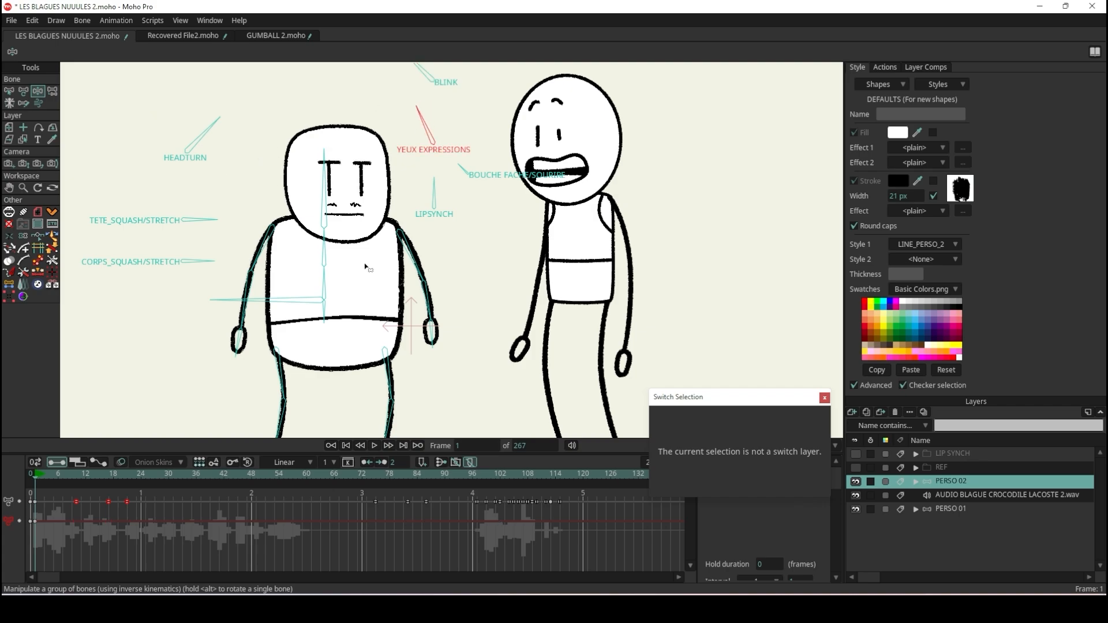
- Play back the whole animation to check PERSO 02's lowered brows alongside PERSO 01's expressions
left_click(374, 446)
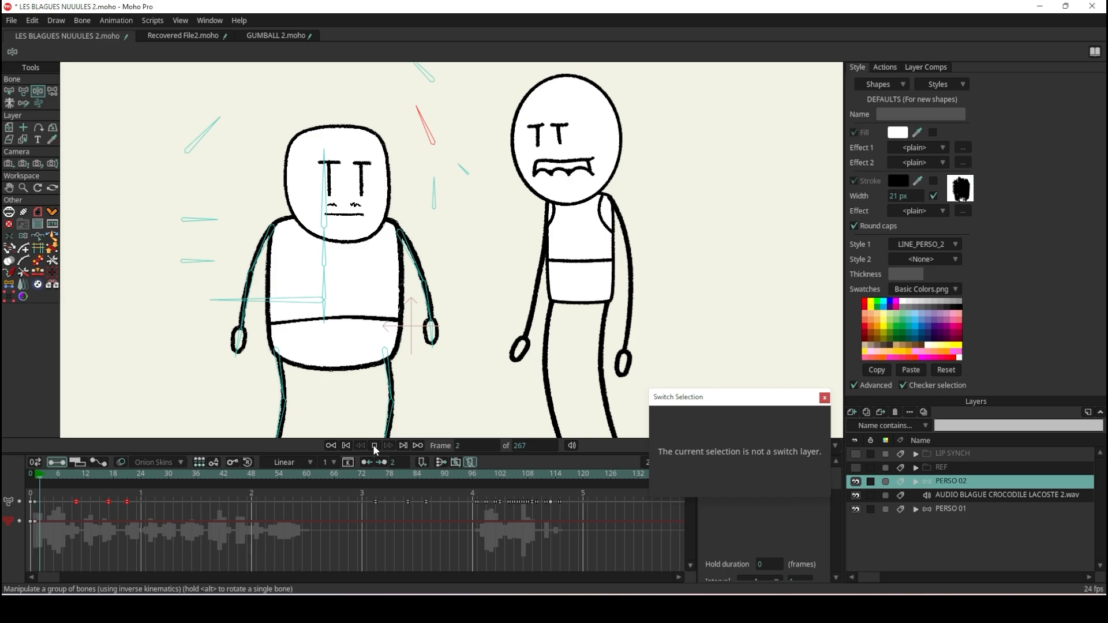
scroll(401, 286, "down", 5)
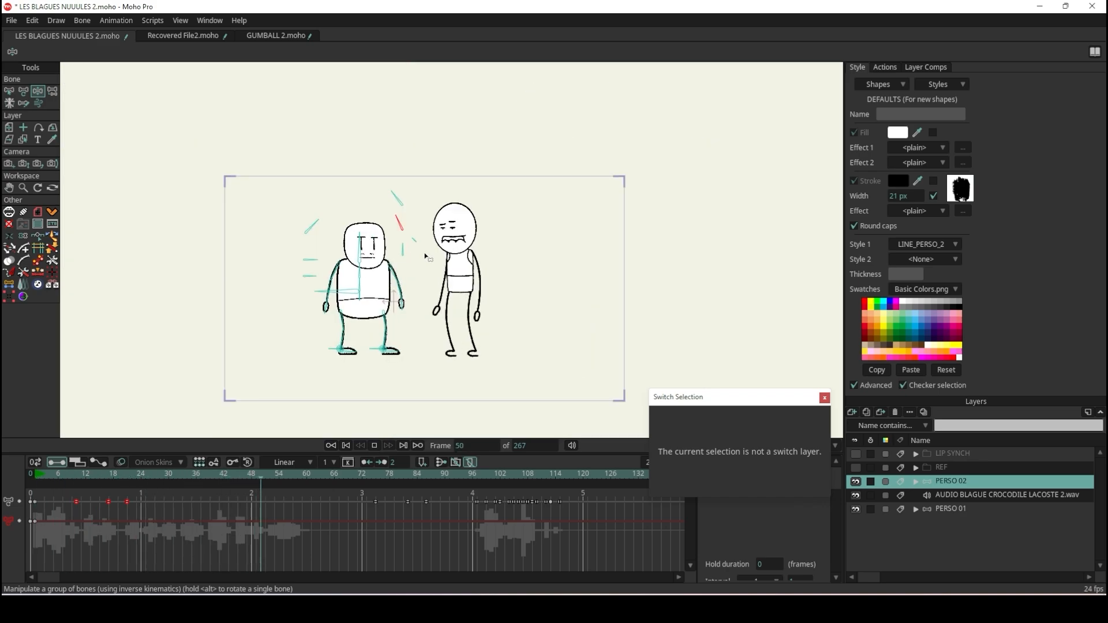
scroll(426, 256, "up", 5)
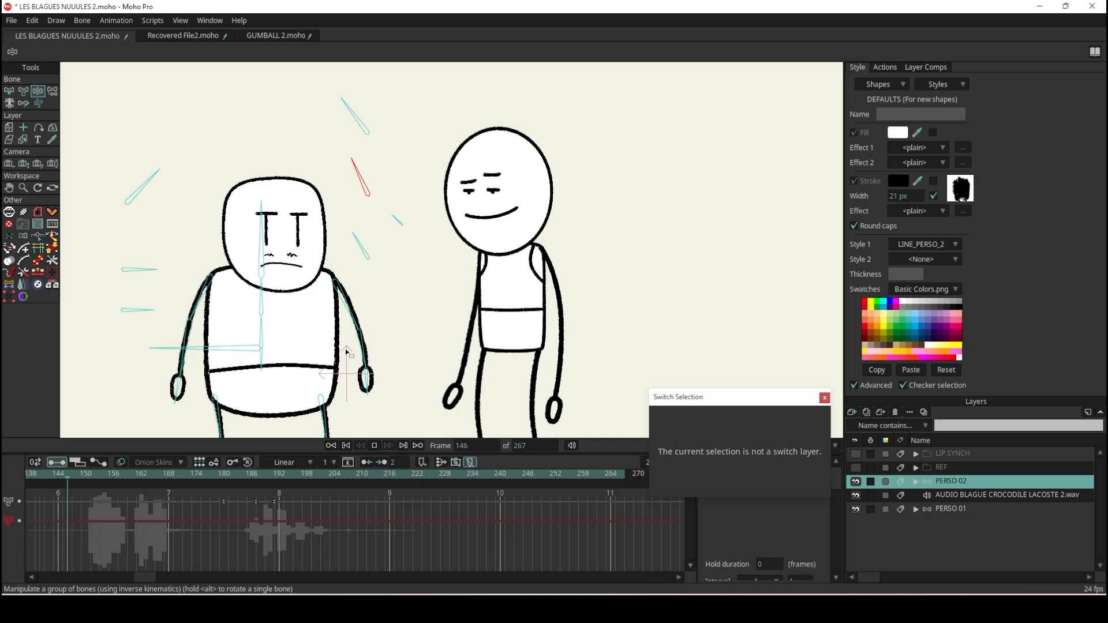
left_click(375, 445)
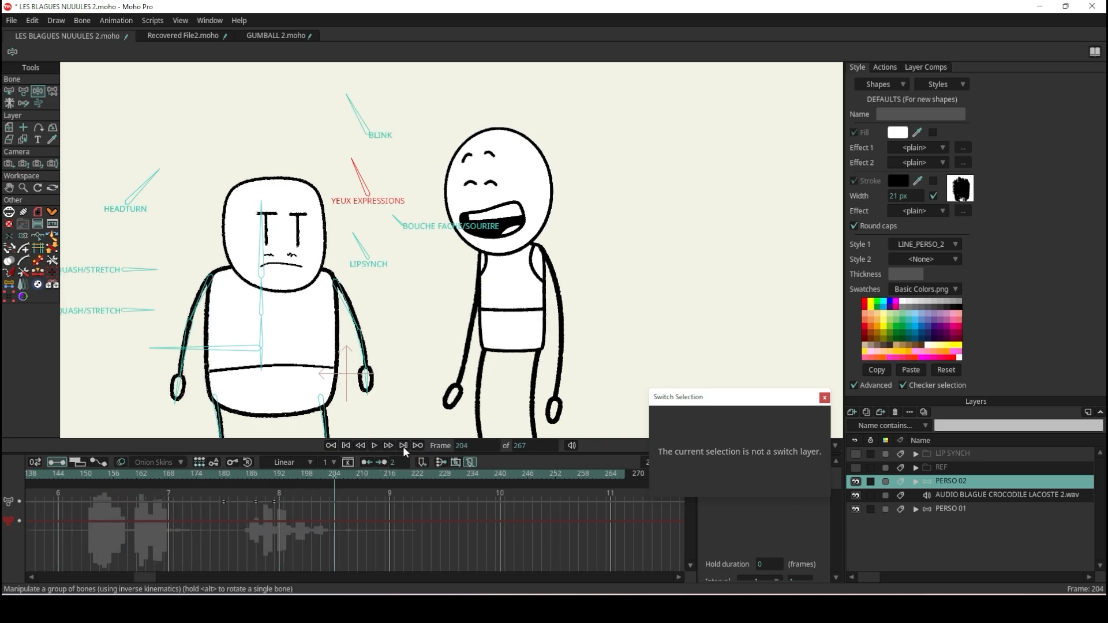
left_click(375, 445)
left_click(375, 446)
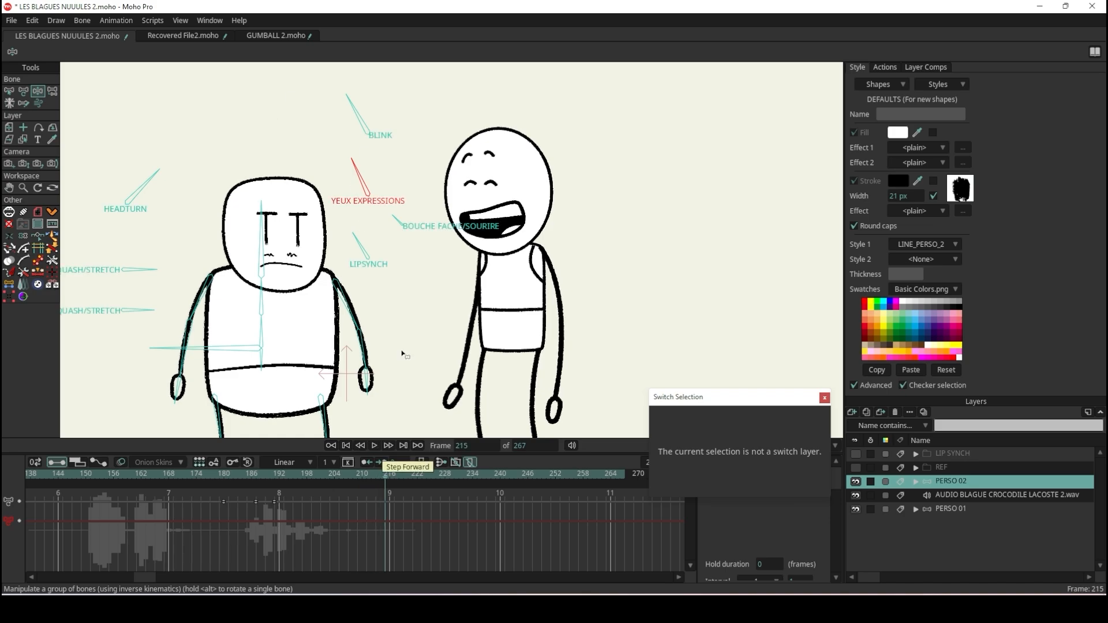
- Key PERSO 02's YEUX EXPRESSIONS bone on frame 215 with half-closed eyes and uneven brows, change the key's interpolation and play it back
left_click_drag(367, 189, 330, 176)
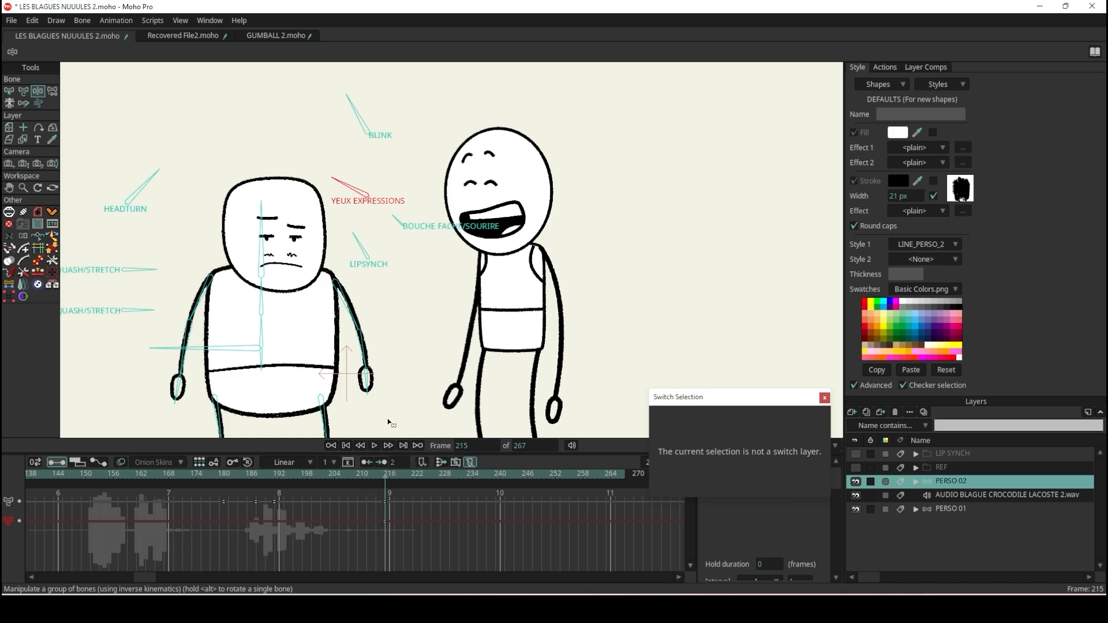
left_click_drag(374, 531, 372, 531)
left_click(295, 462)
left_click(306, 525)
left_click_drag(144, 577, 36, 578)
left_click(233, 545)
left_click(374, 446)
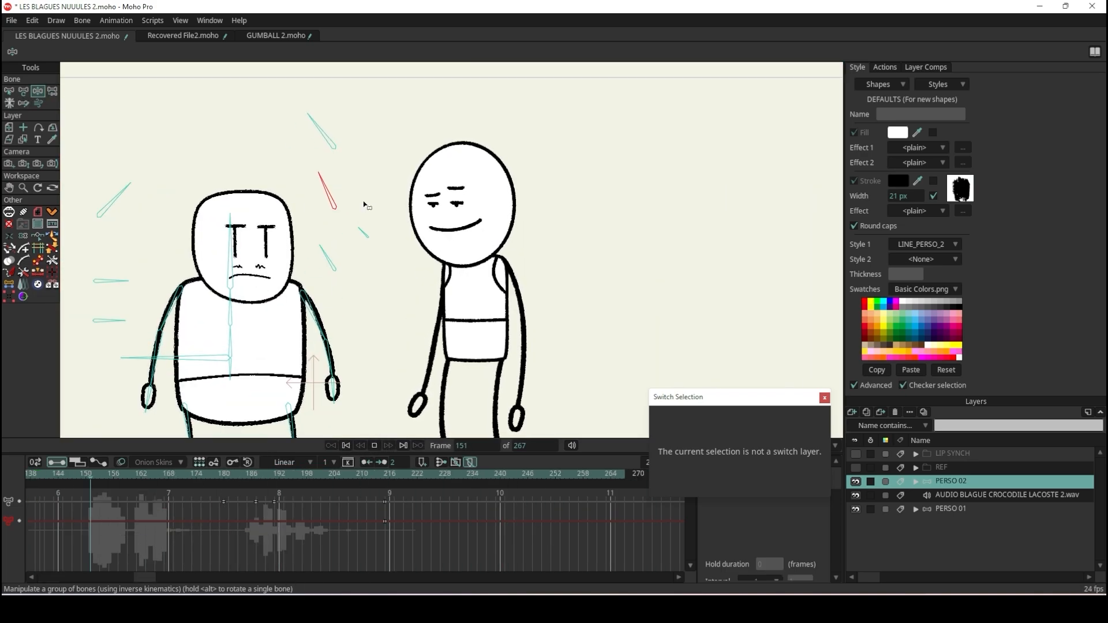
- Key PERSO 02's LIPSYNCH bone with a frown on frame 215 and a flat closed mouth on frame 115, and play it back
mouse_move(383, 491)
left_mouse_down()
mouse_move(341, 484)
mouse_move(386, 490)
left_mouse_up()
scroll(151, 229, "up", 3)
scroll(151, 230, "down", 2)
mouse_move(357, 264)
left_mouse_down()
mouse_move(371, 247)
mouse_move(330, 278)
mouse_move(351, 314)
mouse_move(381, 286)
mouse_move(339, 276)
mouse_move(364, 258)
mouse_move(354, 263)
left_mouse_up()
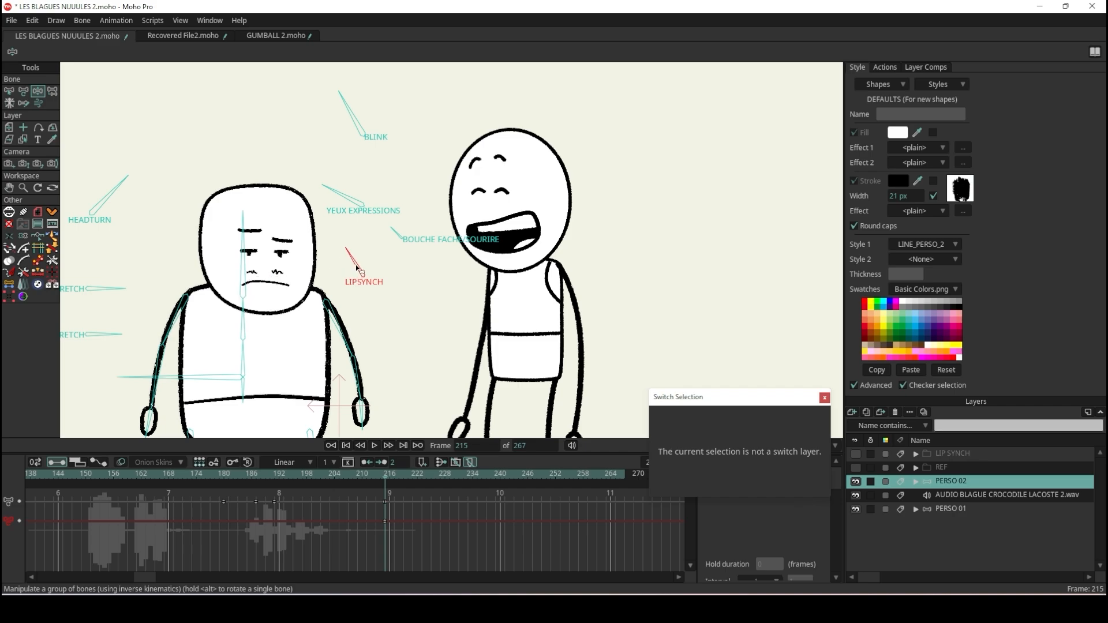
left_click_drag(329, 478, 215, 479)
left_click(279, 549)
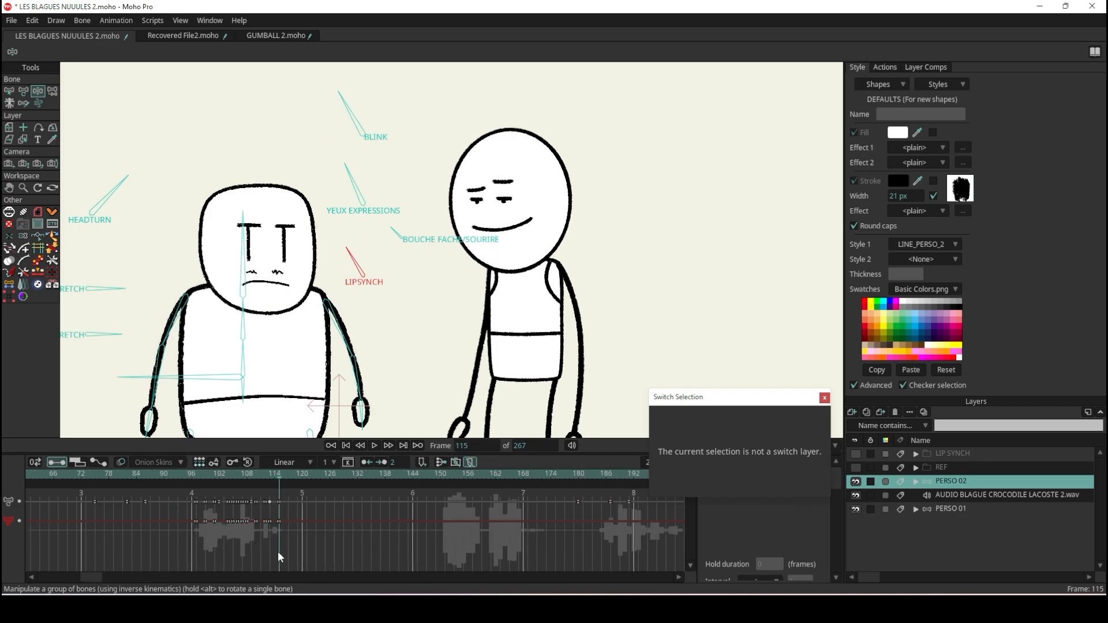
left_click(372, 446)
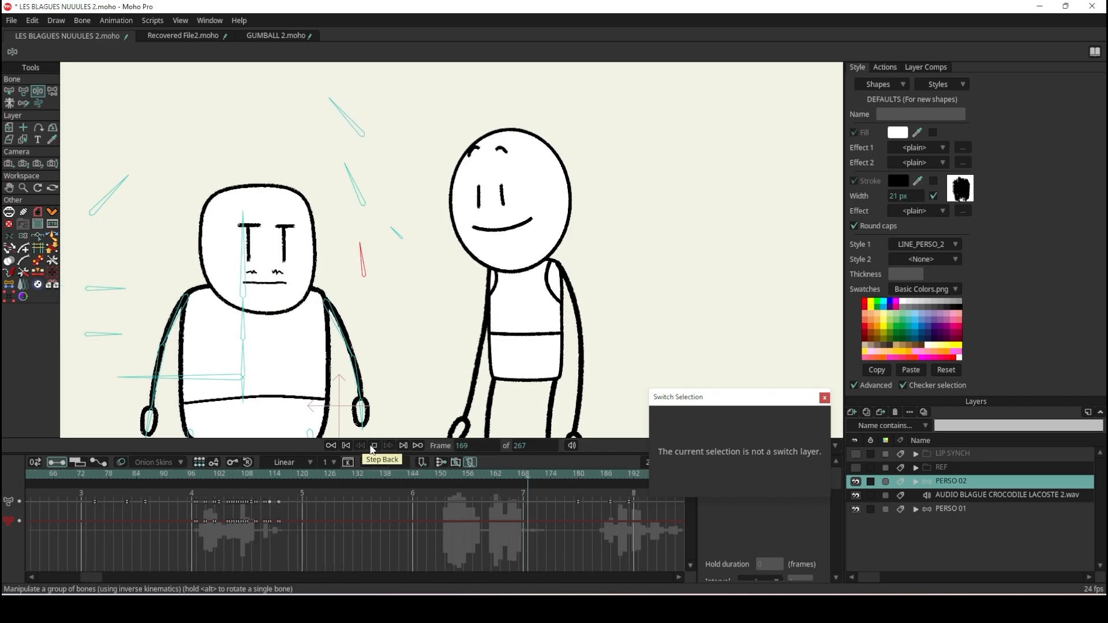
left_click(374, 447)
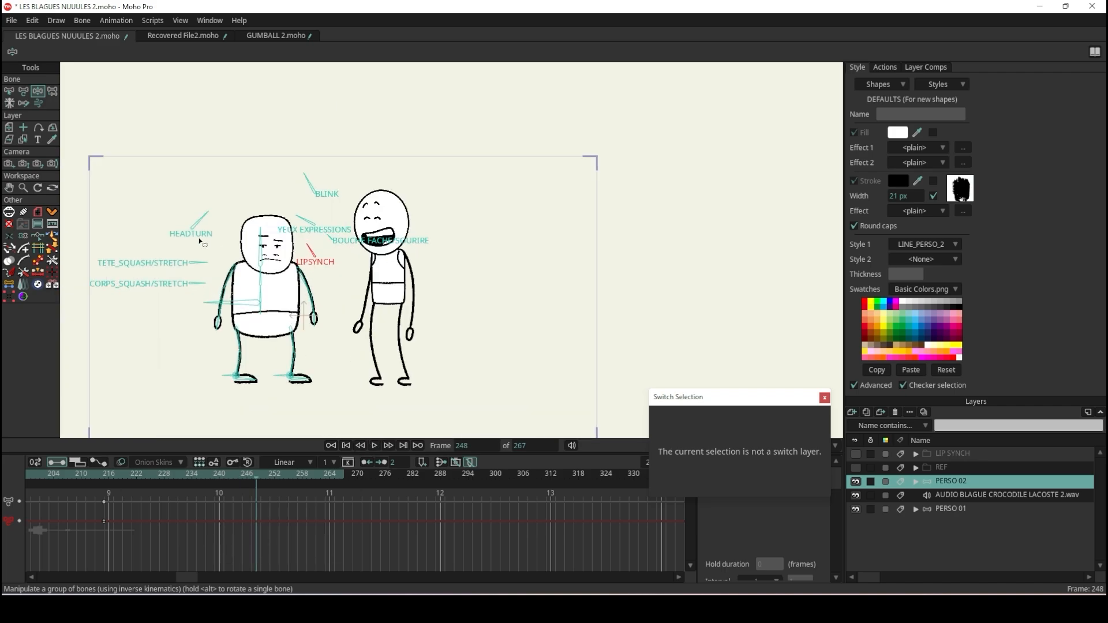
- Clear PERSO 02's bone selection with the Select Bone tool and save the project
left_click(9, 92)
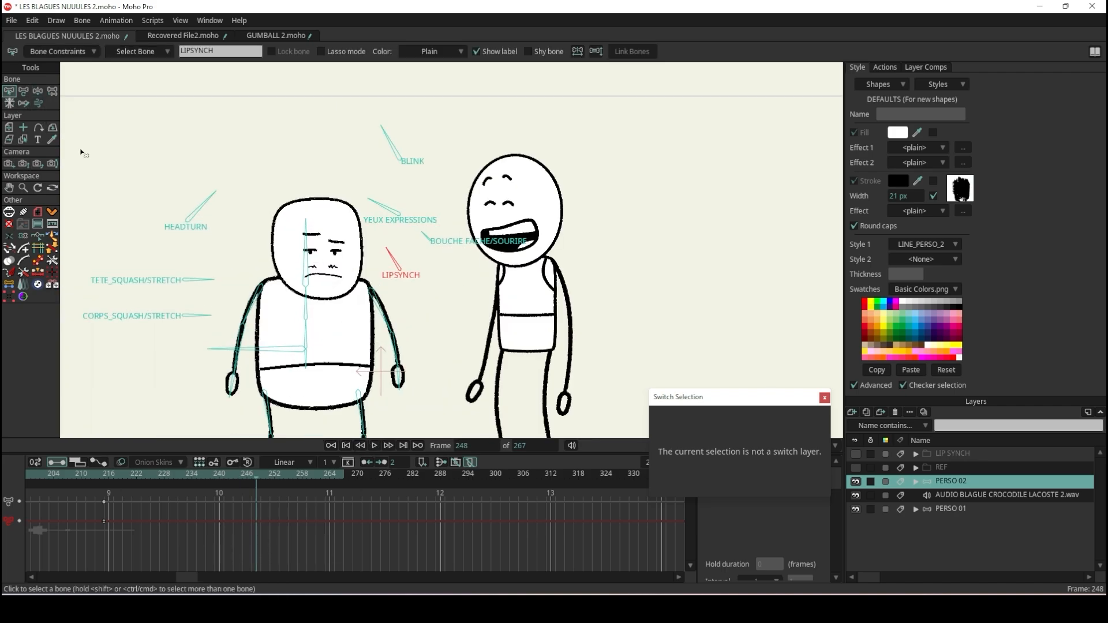
key("ctrl+s")
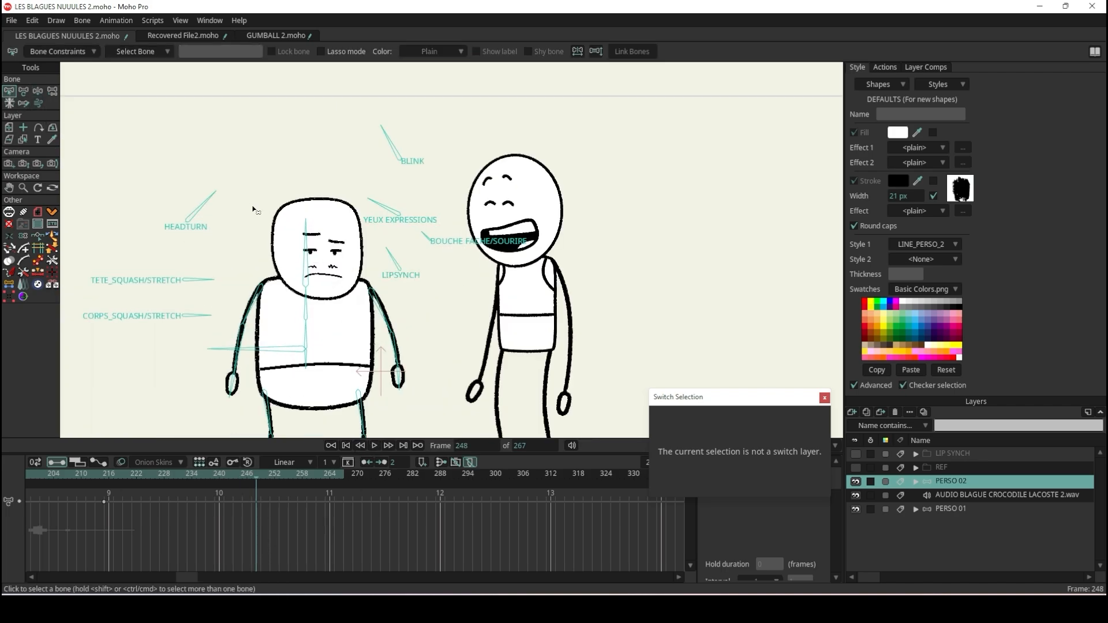
scroll(263, 316, "down", 3)
scroll(254, 303, "up", 4)
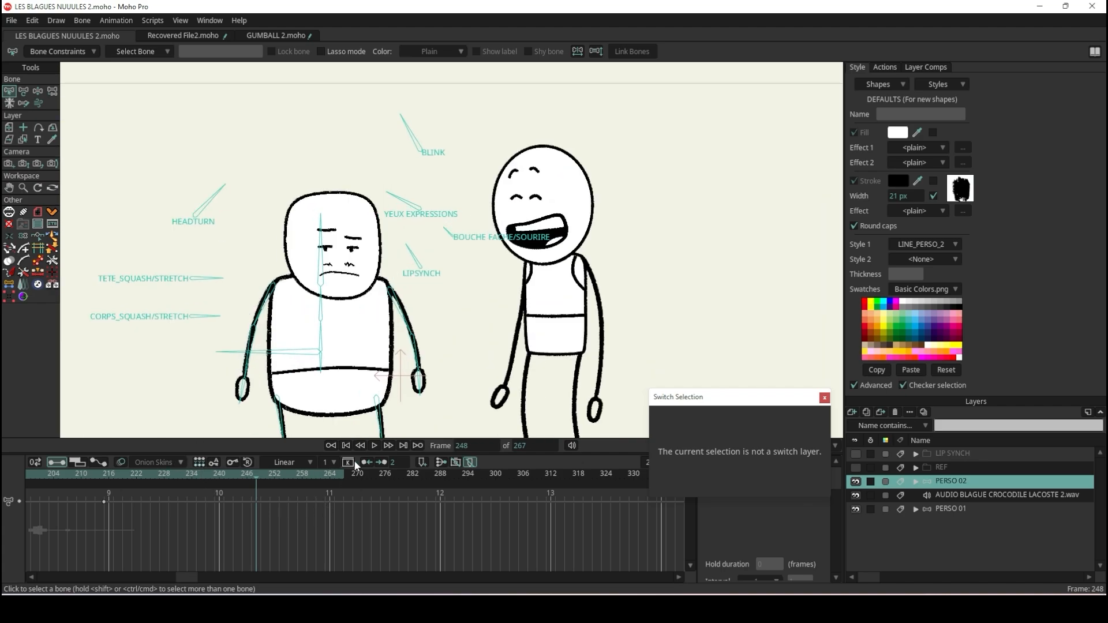
- Play back the animation from frame 1 with the Manipulate Bones tool active and the PERSO 01 layer selected
left_click(346, 446)
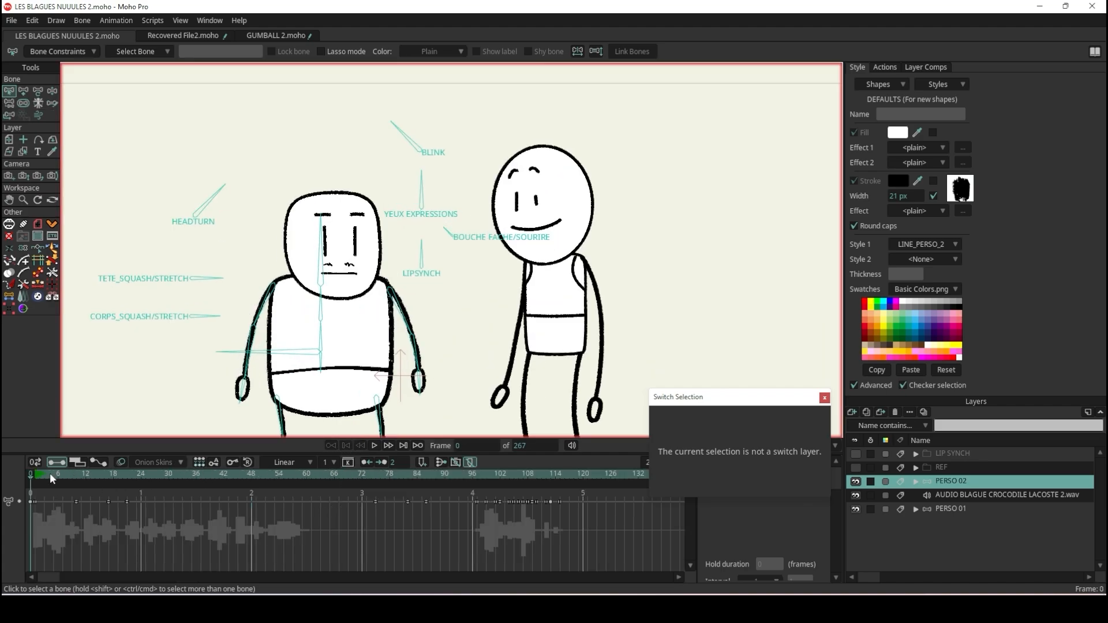
left_click(35, 473)
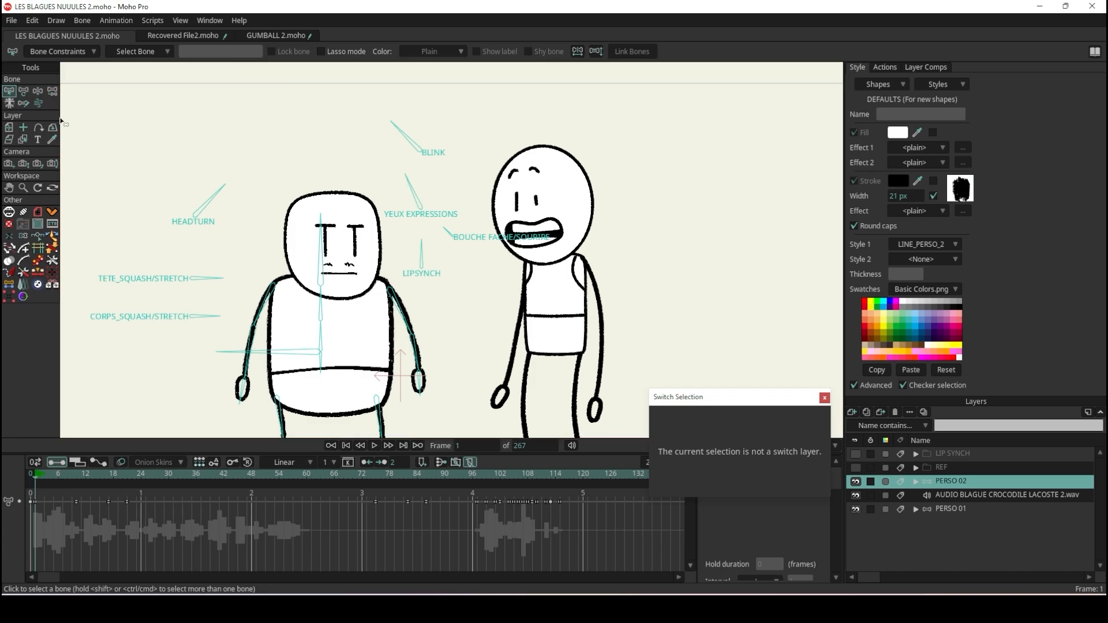
left_click(38, 89)
scroll(419, 207, "down", 3)
scroll(411, 244, "up", 3)
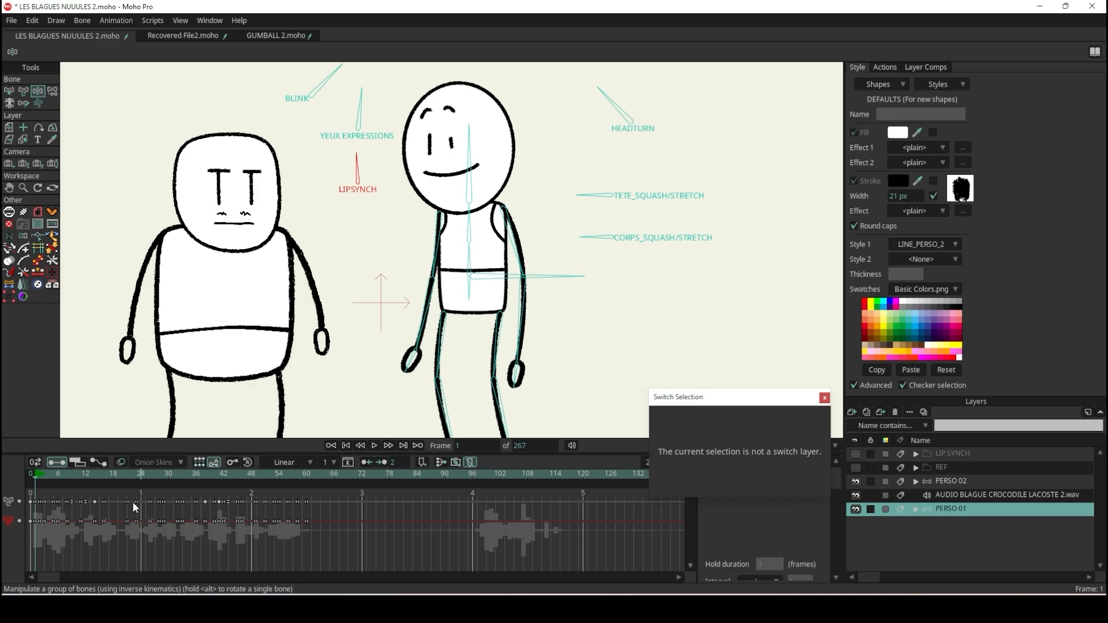
left_click(375, 445)
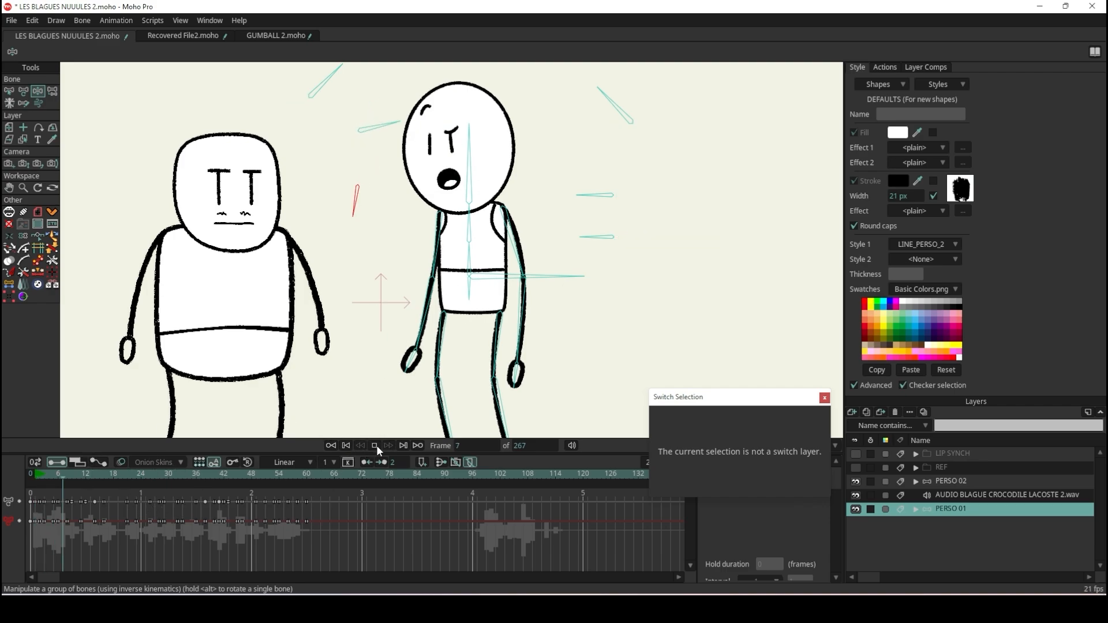
left_click_drag(106, 472, 32, 495)
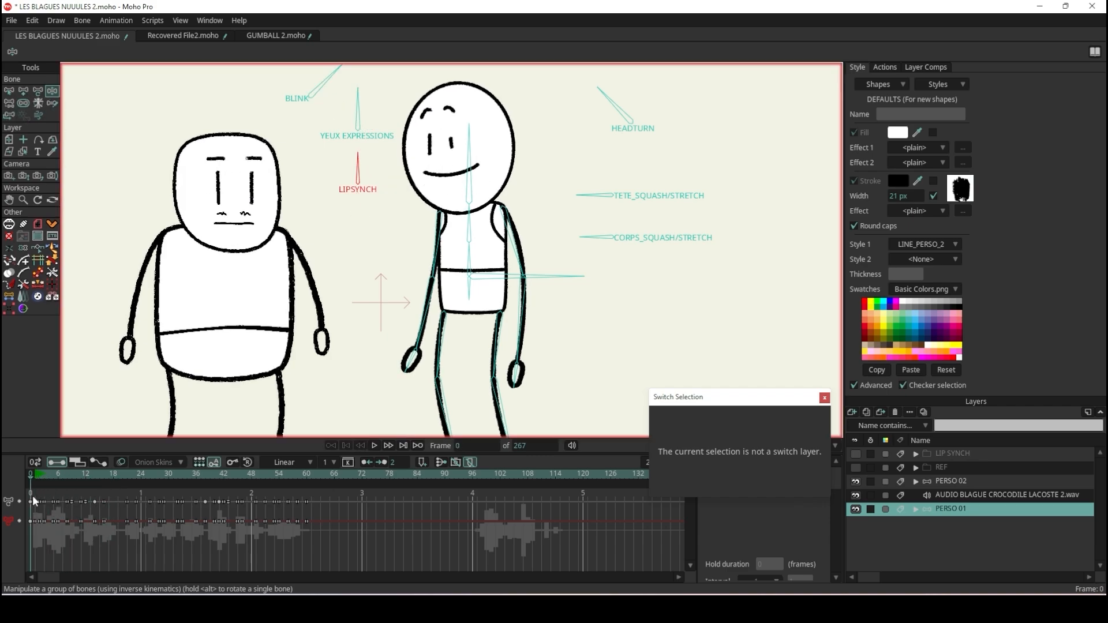
- Pose both of PERSO 01's arms on frame 1 with elbows out and hands on hips, and play it back
left_click(34, 495)
left_click_drag(527, 318, 459, 281)
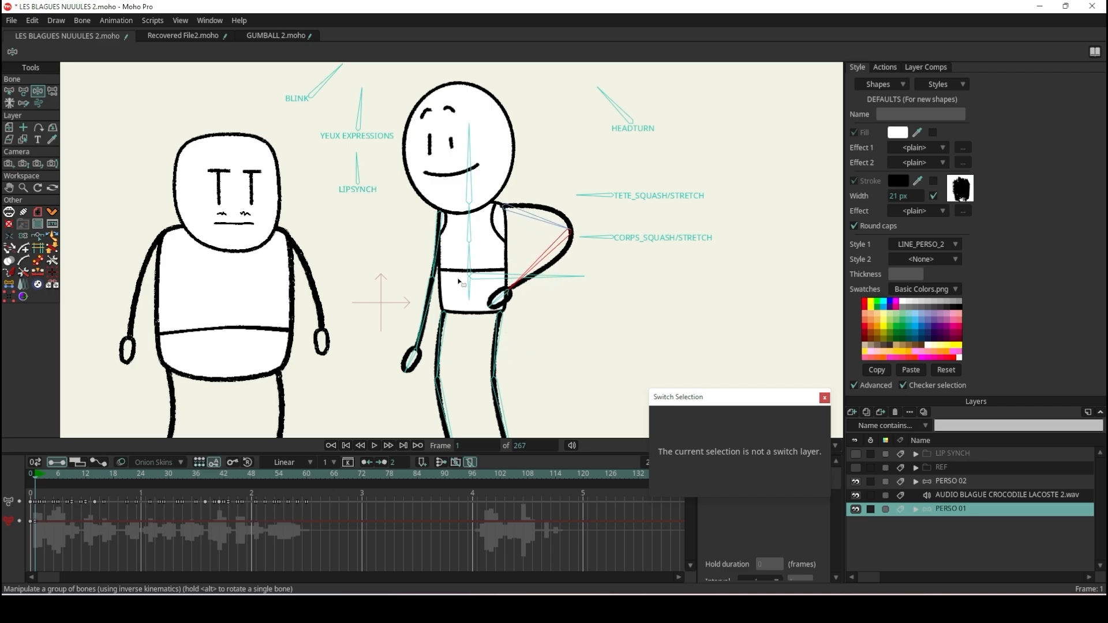
left_click_drag(427, 329, 454, 261)
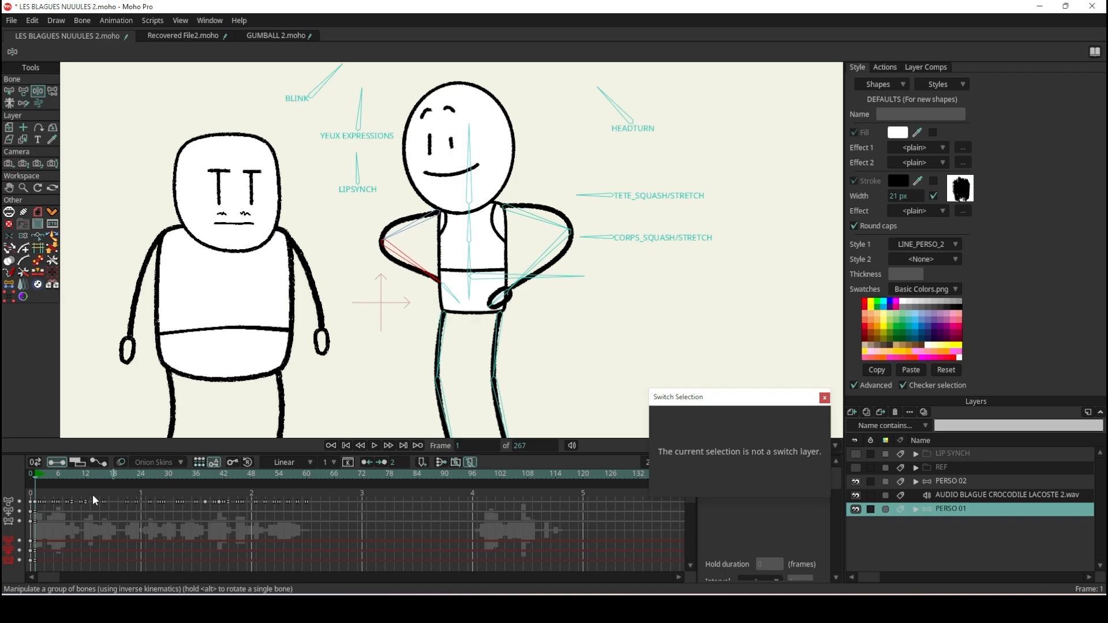
left_click(32, 474)
mouse_move(41, 474)
left_mouse_down()
mouse_move(140, 481)
mouse_move(30, 485)
left_mouse_up()
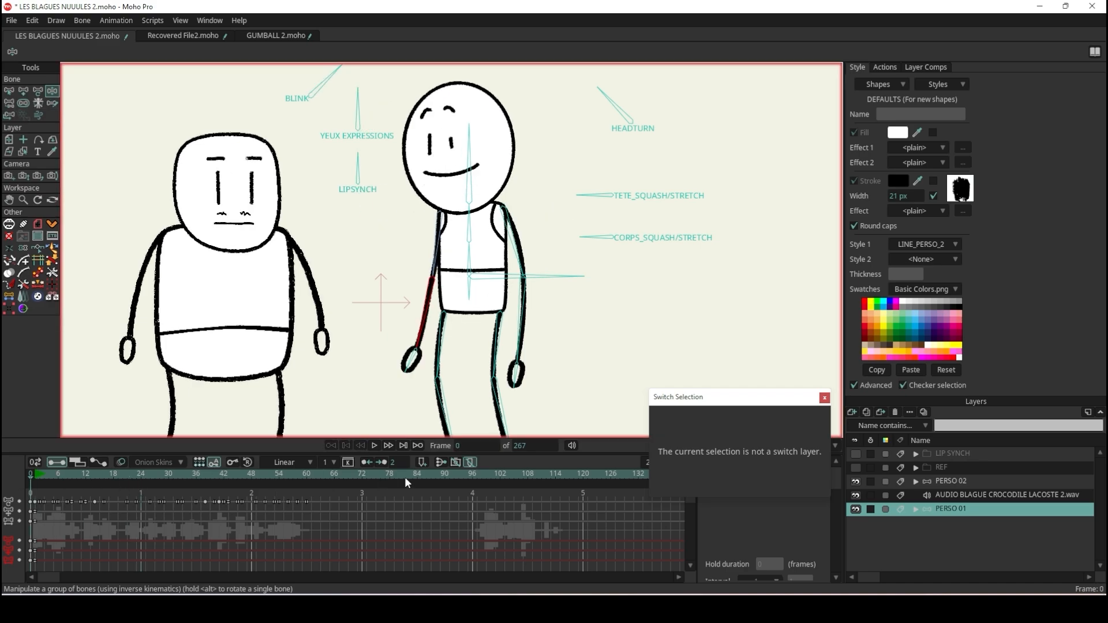
left_click(374, 446)
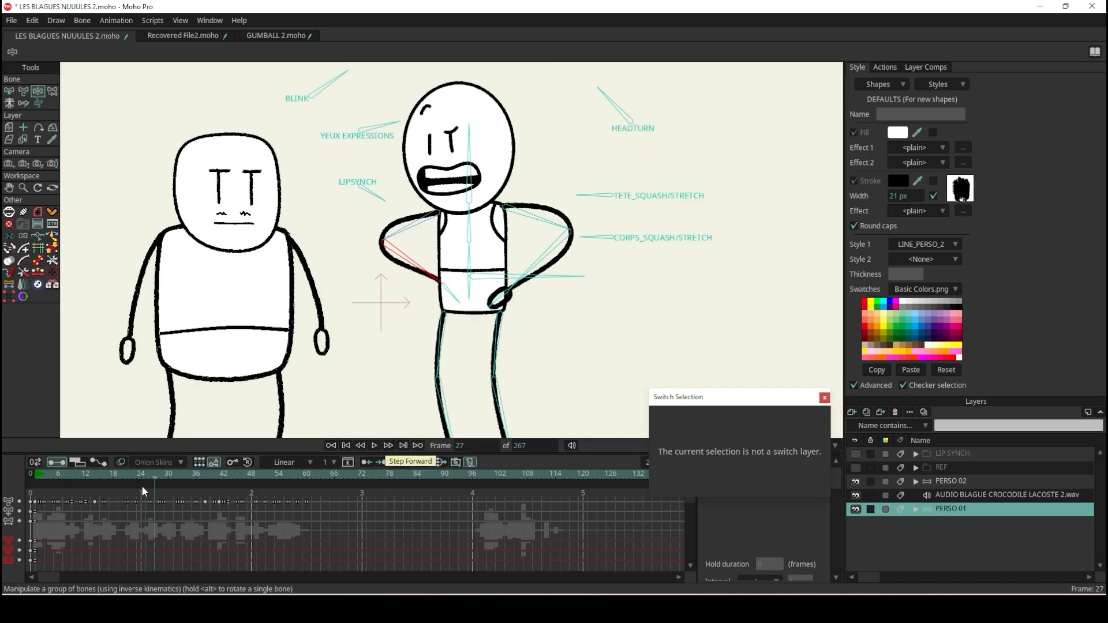
- On frame 24, raise PERSO 01's forearm nearest PERSO 02 with the hand held out, adjust the head and torso, and play it back
mouse_move(145, 477)
left_mouse_down()
mouse_move(130, 473)
mouse_move(140, 477)
left_mouse_up()
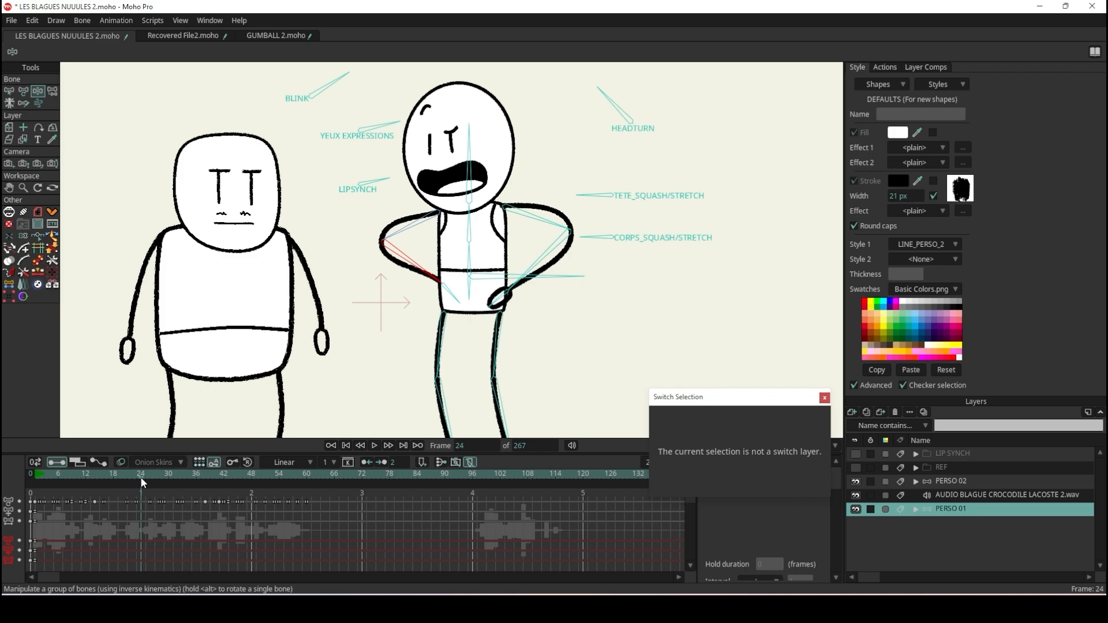
left_click_drag(431, 270, 352, 209)
left_click_drag(352, 209, 341, 234)
left_click_drag(469, 149, 479, 149)
left_click_drag(470, 225, 473, 223)
left_click_drag(491, 277, 485, 280)
left_click(375, 445)
- On frame 45, raise PERSO 01's other hand beside the shoulder and shift the torso and head slightly toward PERSO 02
left_click(238, 475)
left_click_drag(522, 321, 602, 173)
left_click_drag(411, 254, 414, 251)
left_click_drag(469, 224, 462, 222)
left_click_drag(471, 152, 464, 155)
- On frame 61, lean PERSO 01's torso toward PERSO 02, tilt the head and let both arms hang down
left_click_drag(243, 478, 311, 478)
left_click_drag(463, 231, 445, 244)
left_click_drag(438, 165, 451, 163)
left_click_drag(414, 293, 435, 370)
left_click_drag(514, 211, 559, 479)
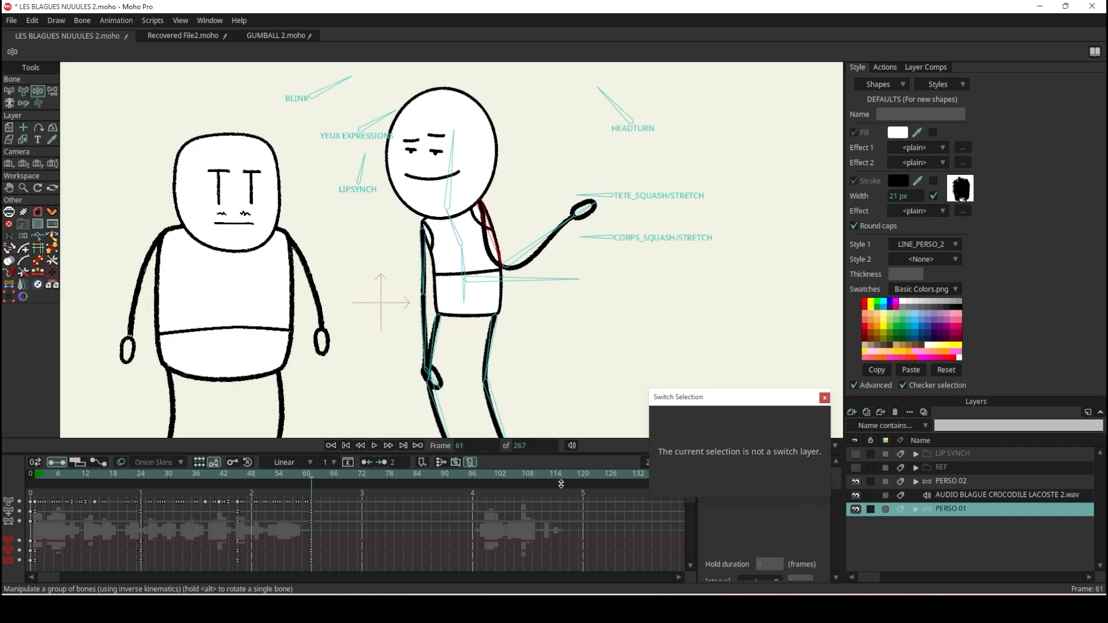
left_click_drag(549, 234, 472, 439)
left_click_drag(430, 373, 408, 381)
left_click_drag(412, 312, 422, 306)
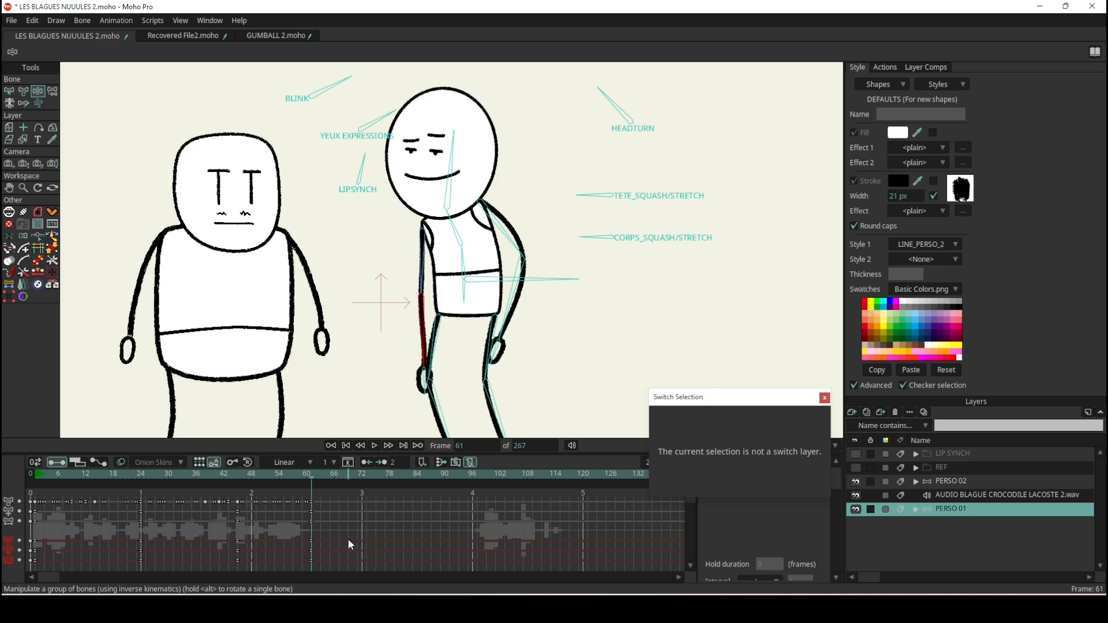
- Set the selected-bone keyframes from frame 1 to 61 to Step interpolation and play back the poses
left_click_drag(343, 531, 35, 570)
left_click(312, 467)
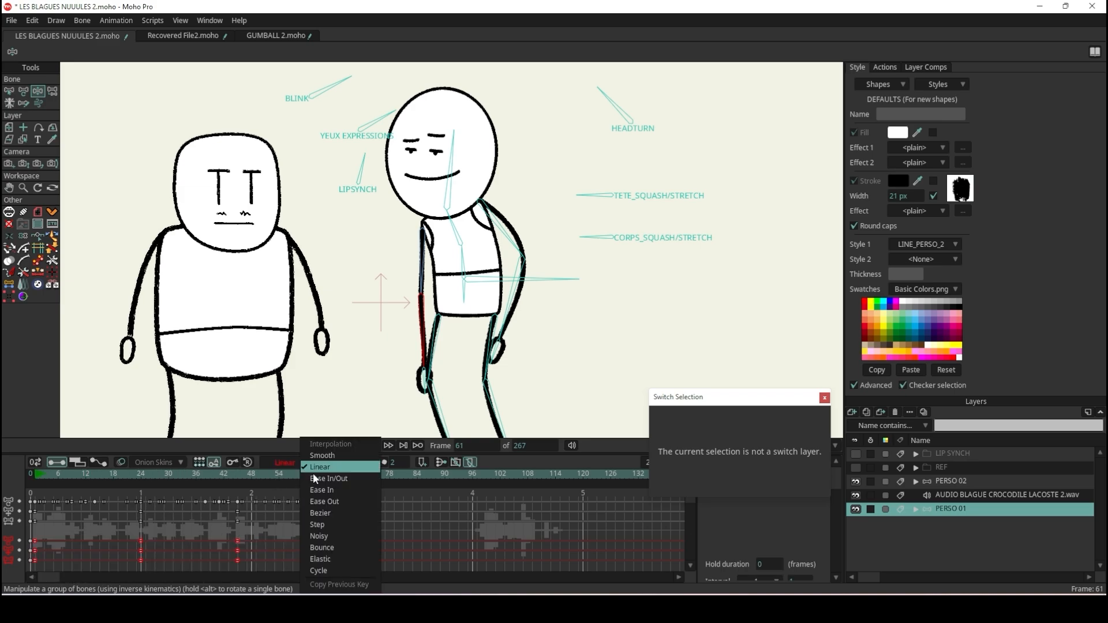
left_click(337, 526)
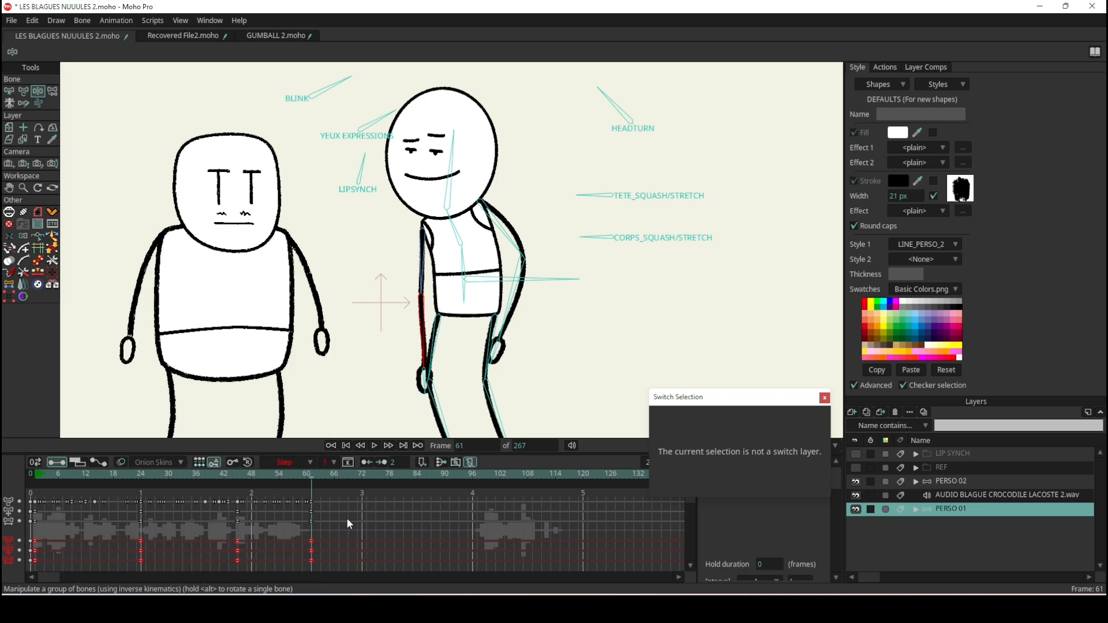
left_click(346, 445)
left_click(374, 446)
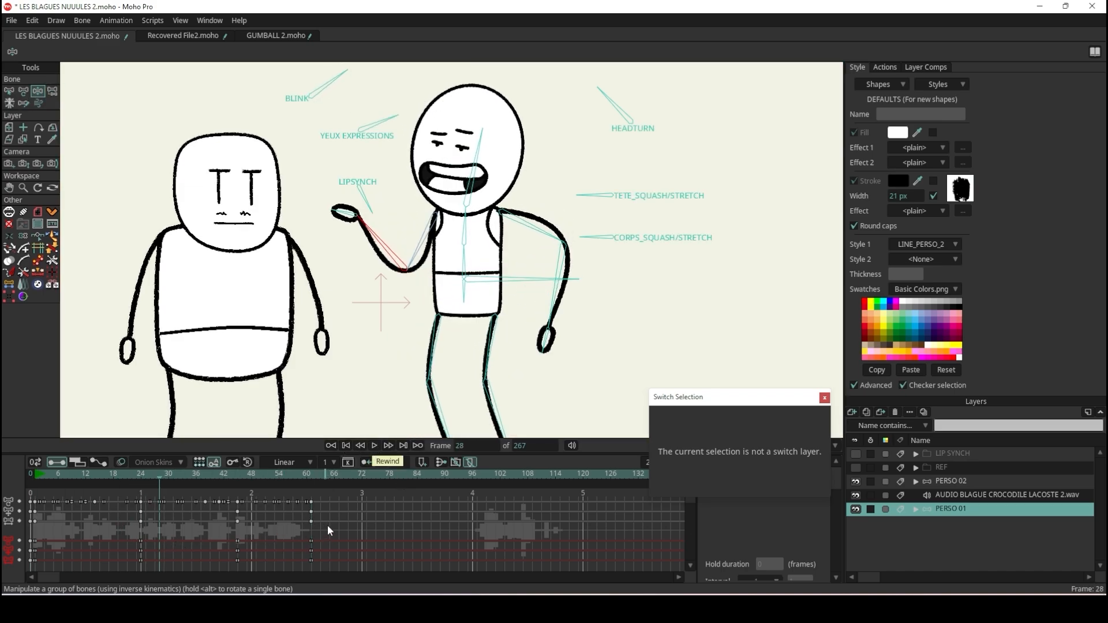
- Set PERSO 01's remaining bone keyframes up to frame 61 to Step interpolation as well
left_click_drag(324, 536, 23, 572)
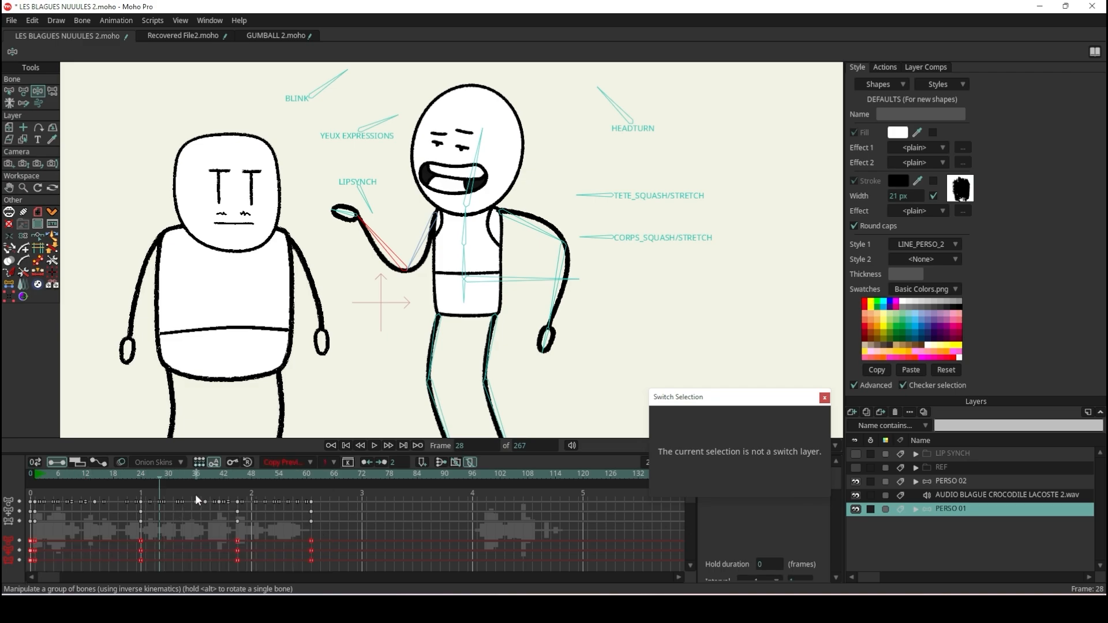
left_click_drag(320, 510, 53, 518)
left_click(290, 465)
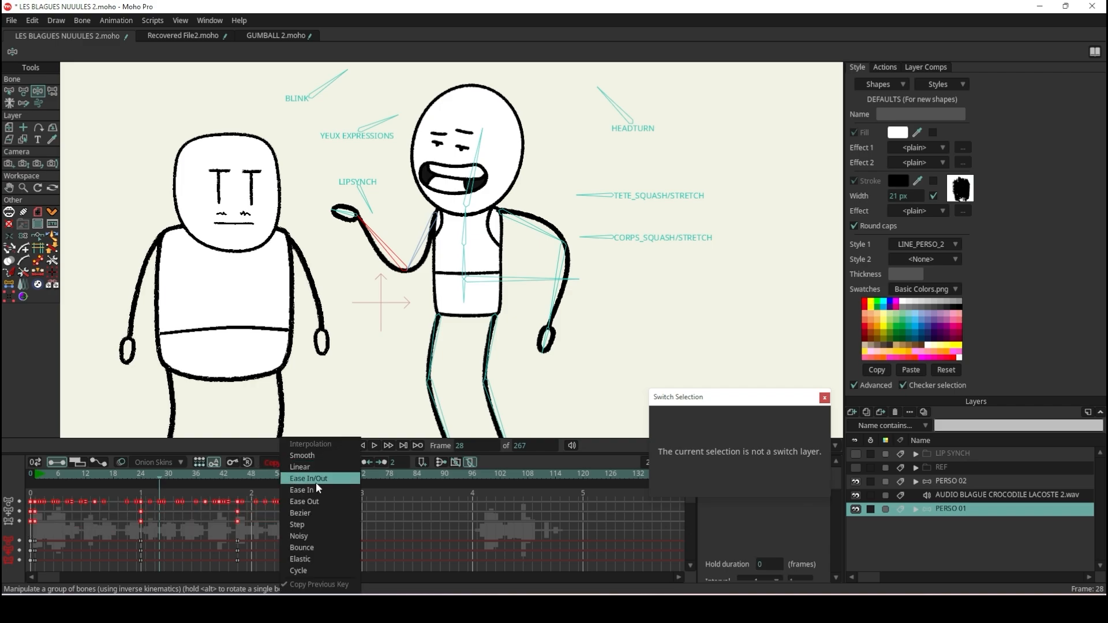
left_click(319, 524)
left_click(362, 534)
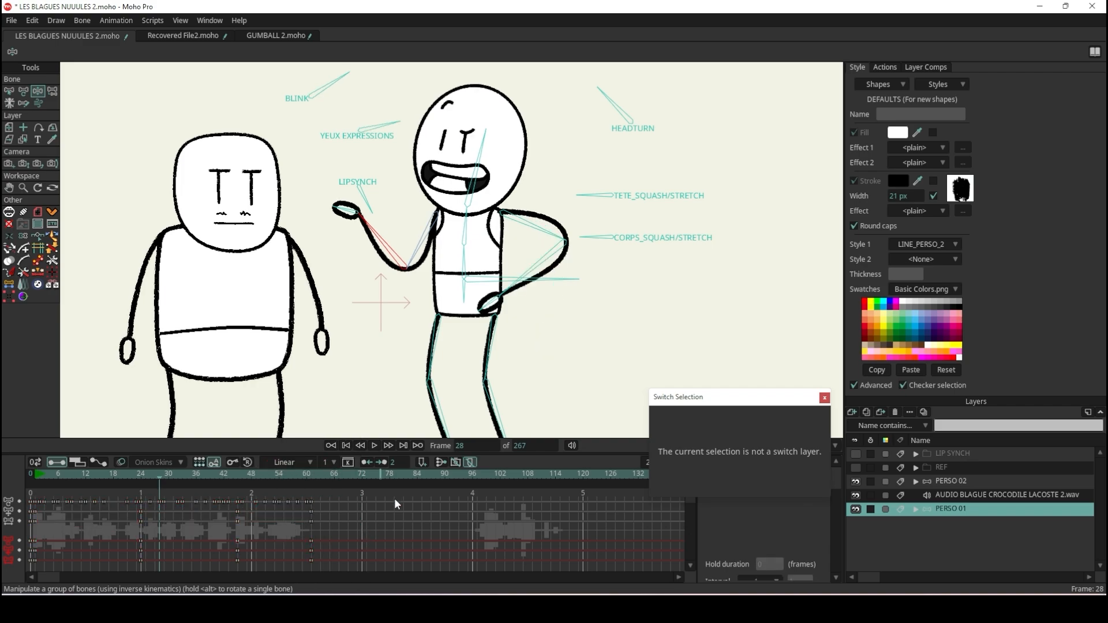
- Play back the stepped animation from the beginning to check PERSO 01's body poses
left_click(346, 446)
left_click(375, 445)
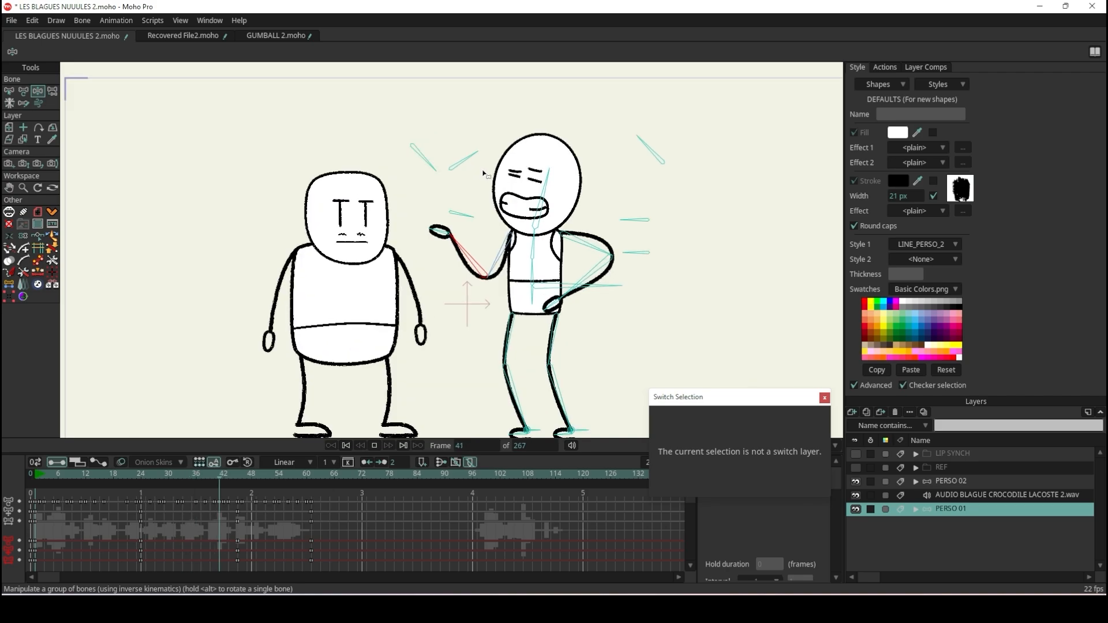
left_click(374, 446)
left_click_drag(210, 475, 29, 488)
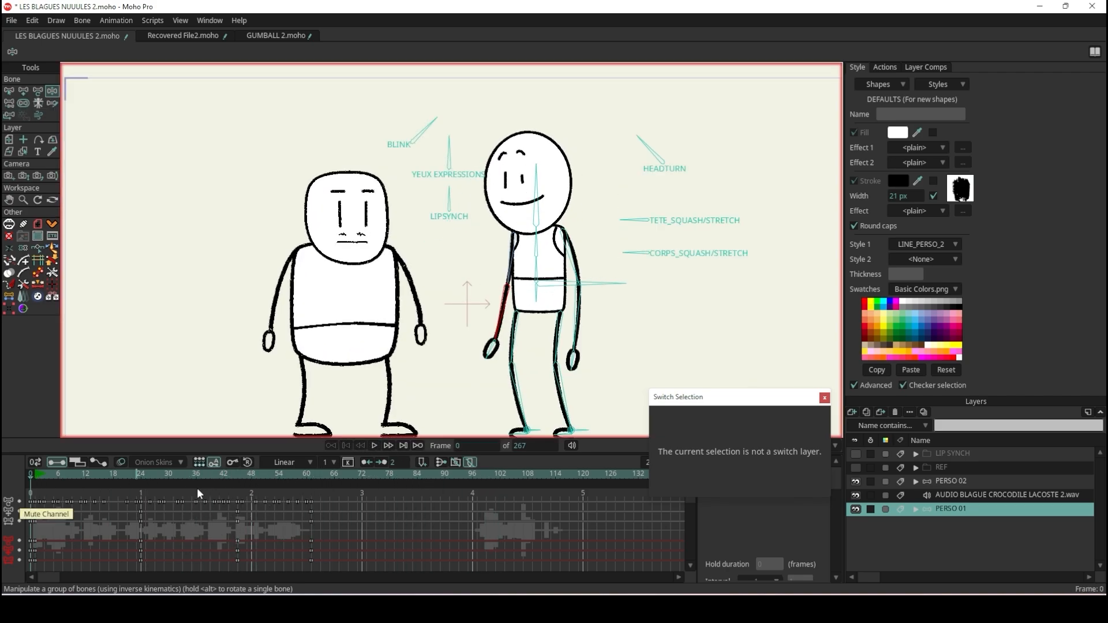
left_click(374, 446)
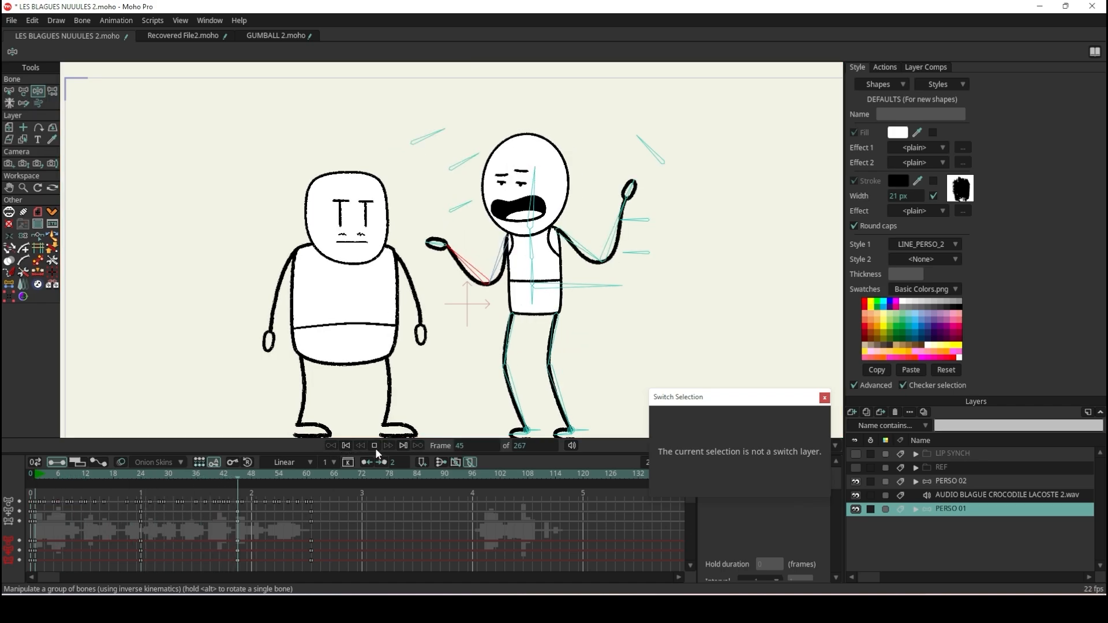
left_click(375, 447)
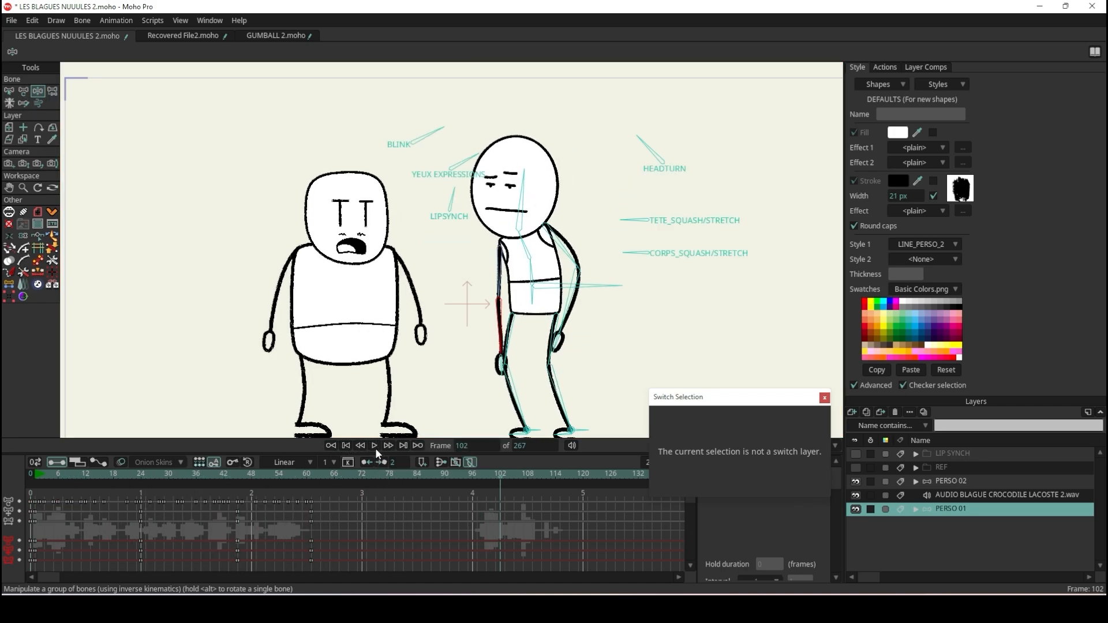
- Select PERSO 01's LIPSYNCH bone and key a closed smile on frame 60
left_click_drag(315, 479, 312, 477)
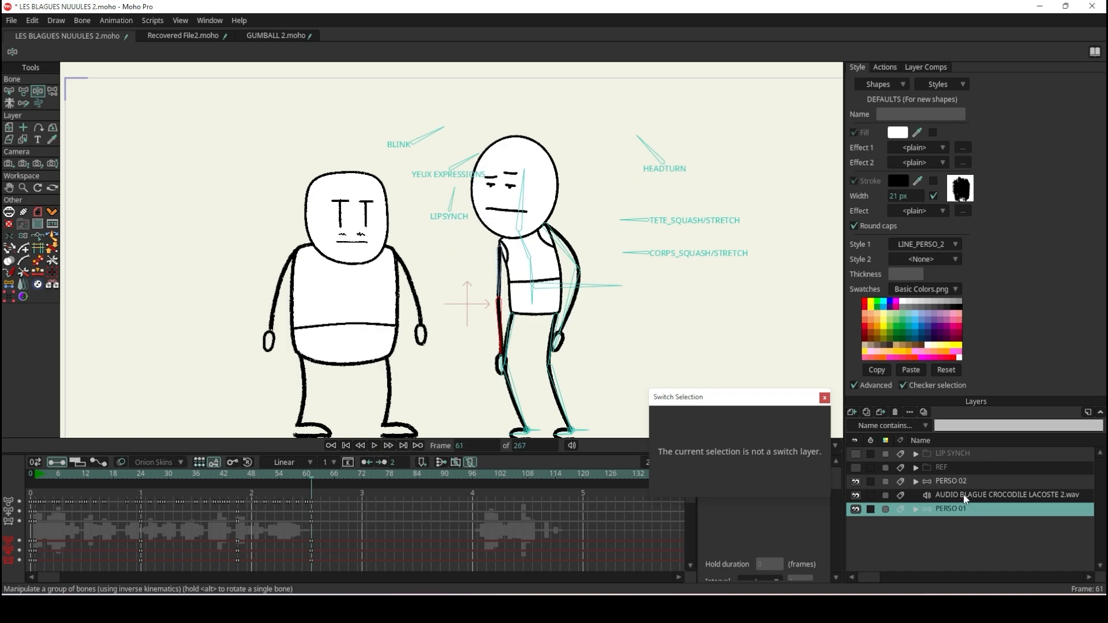
left_click(8, 92)
scroll(526, 225, "up", 2)
left_click(412, 196)
key("z")
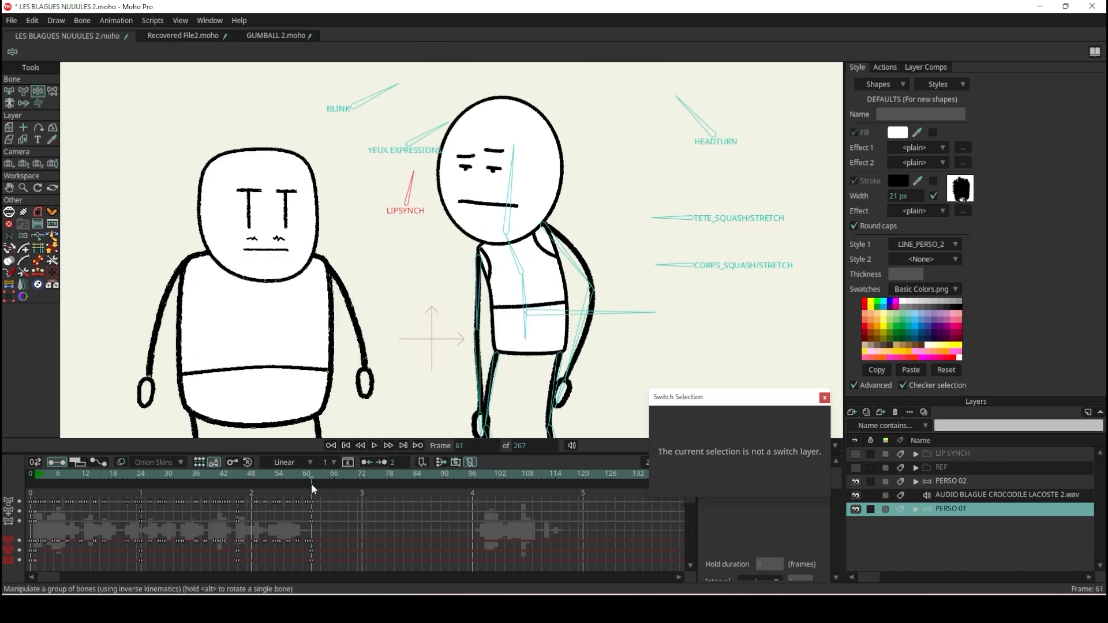
left_click_drag(311, 478, 306, 474)
left_click_drag(412, 177, 393, 180)
left_click(313, 478)
- Play back the opening line from the start to review the smile and arm poses
left_click(331, 446)
left_click(374, 445)
scroll(391, 225, "down", 3)
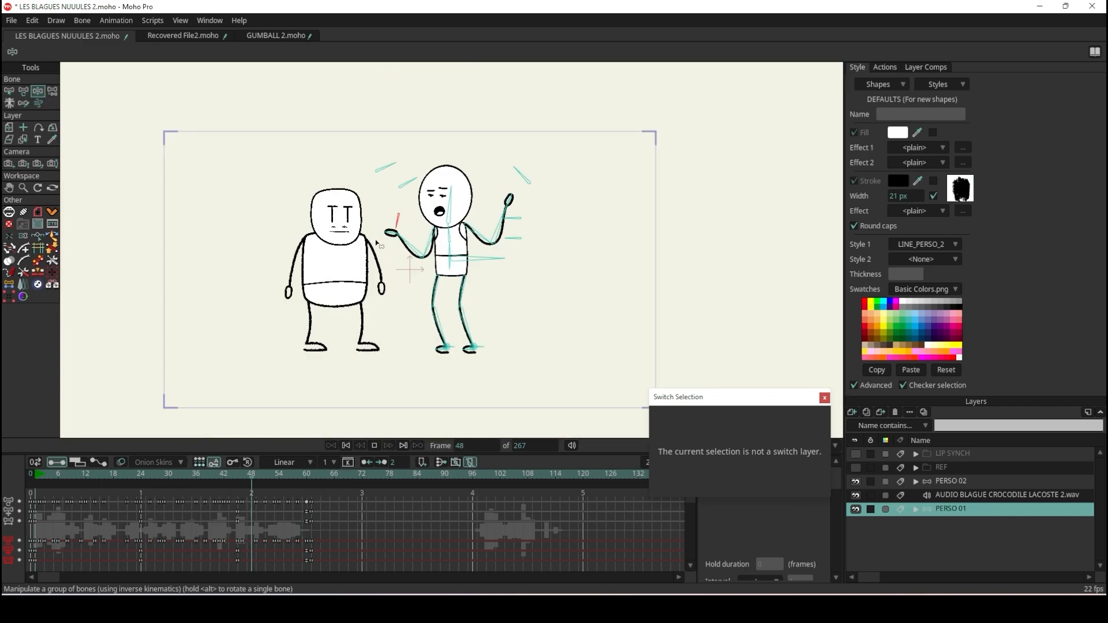
left_click(374, 445)
left_click(374, 445)
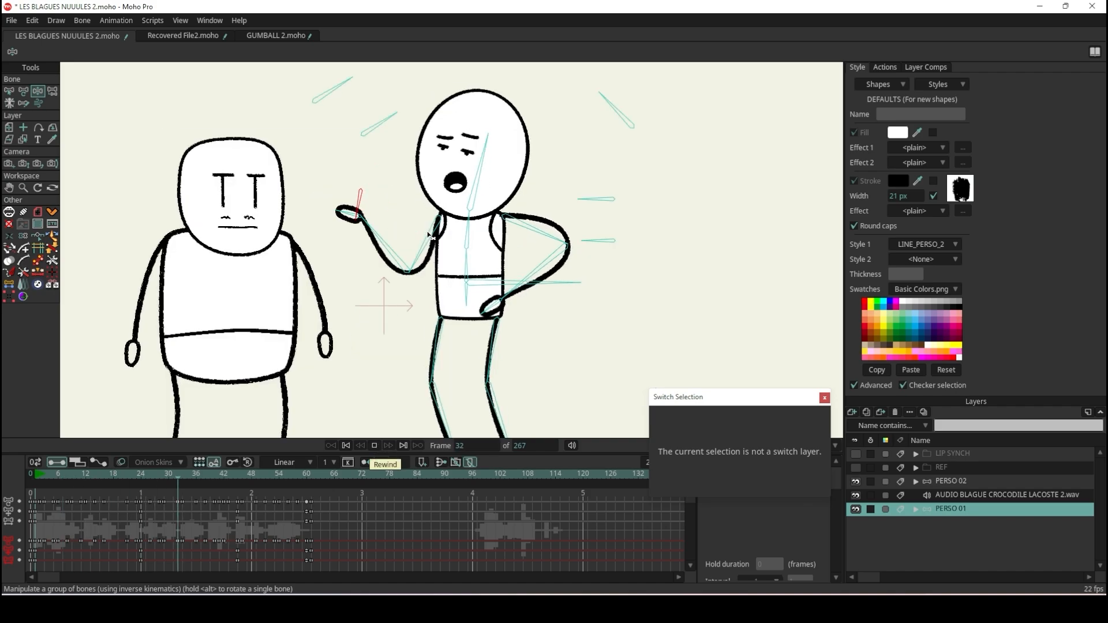
- Try bending PERSO 01's hanging arm in across the body on frame 61, and undo the change
left_click_drag(115, 478, 179, 498)
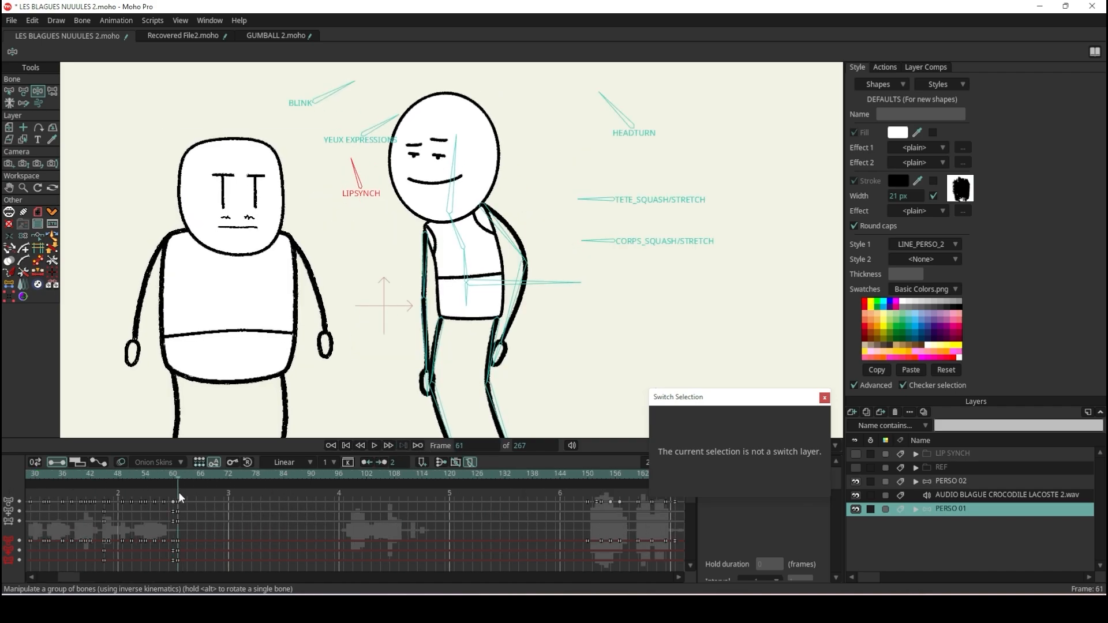
scroll(508, 352, "up", 2)
left_click_drag(408, 323, 382, 300)
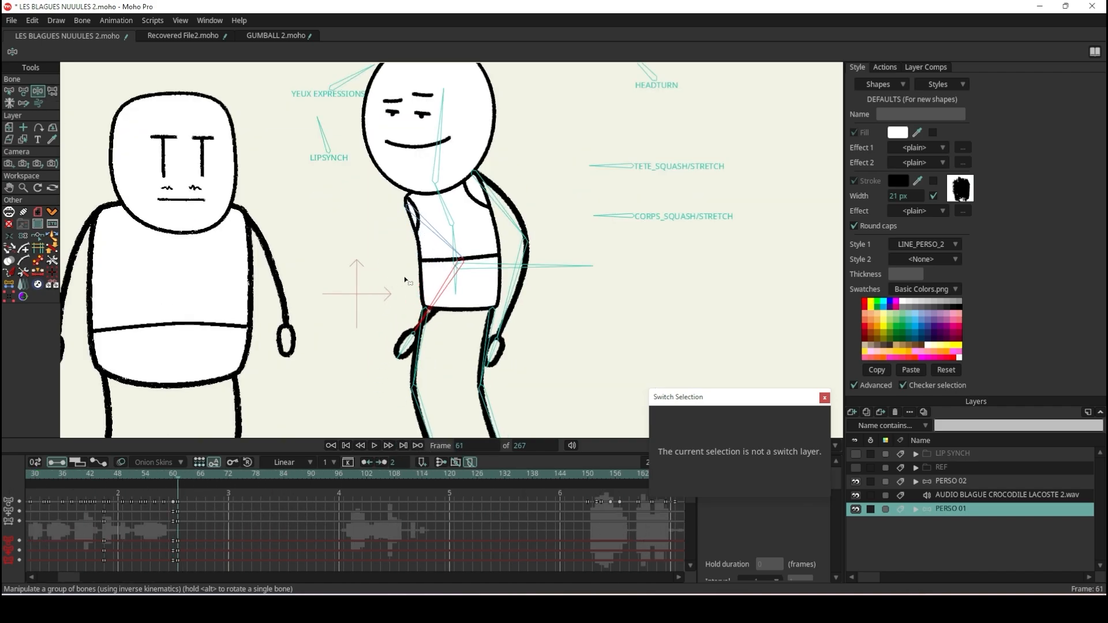
scroll(473, 346, "down", 5)
scroll(473, 346, "up", 4)
left_click(504, 312)
scroll(497, 305, "down", 4)
scroll(497, 306, "up", 4)
key("ctrl+z")
key("ctrl+z")
scroll(433, 294, "down", 4)
- Move the Switch Selection window off the canvas onto the layers area while playing the animation through to PERSO 01's next line
left_click(346, 445)
left_click(375, 445)
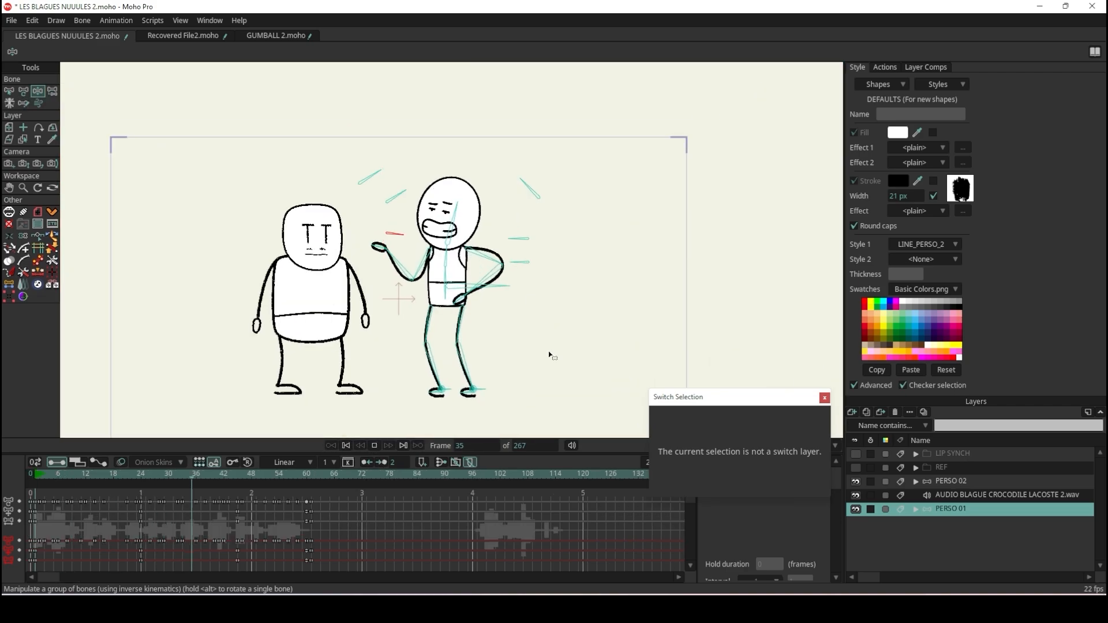
left_click_drag(696, 400, 931, 527)
scroll(389, 265, "up", 4)
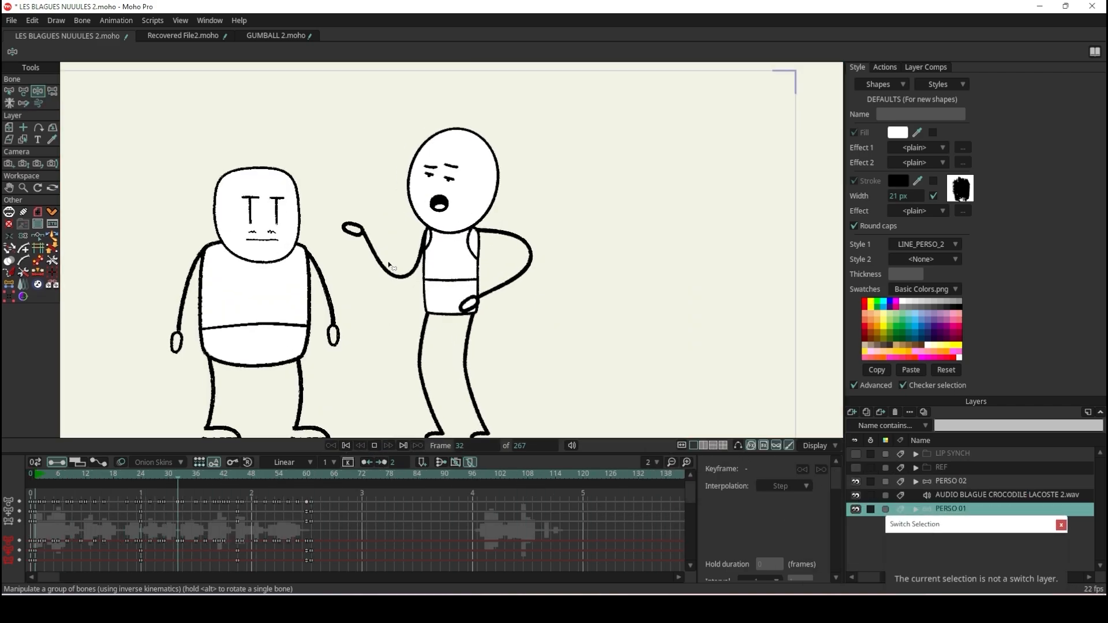
left_click(374, 445)
left_click(374, 447)
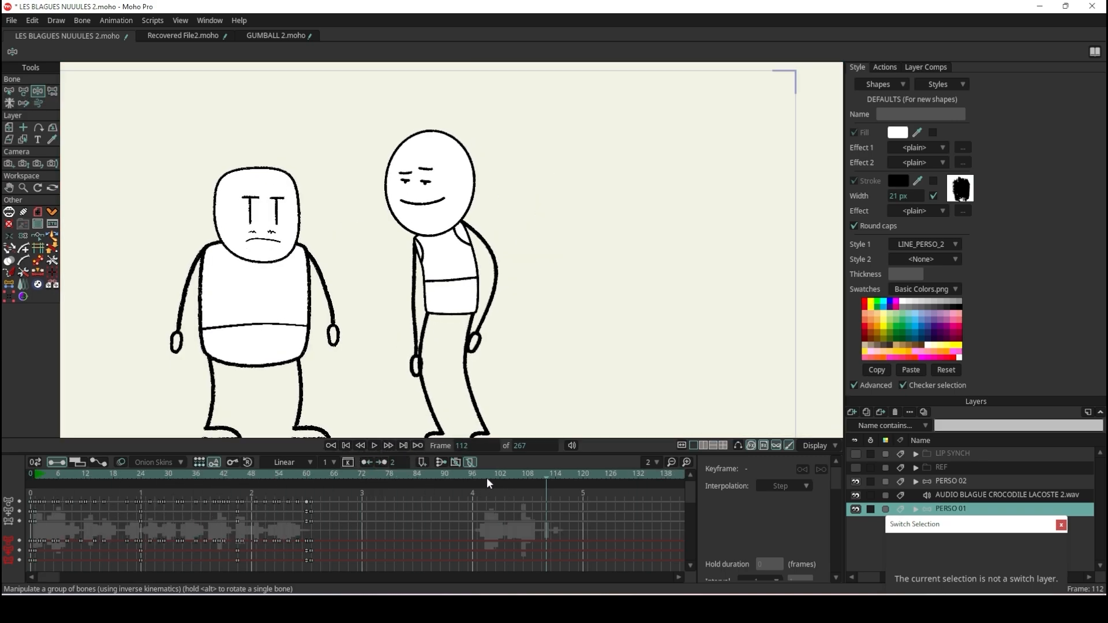
left_click(374, 445)
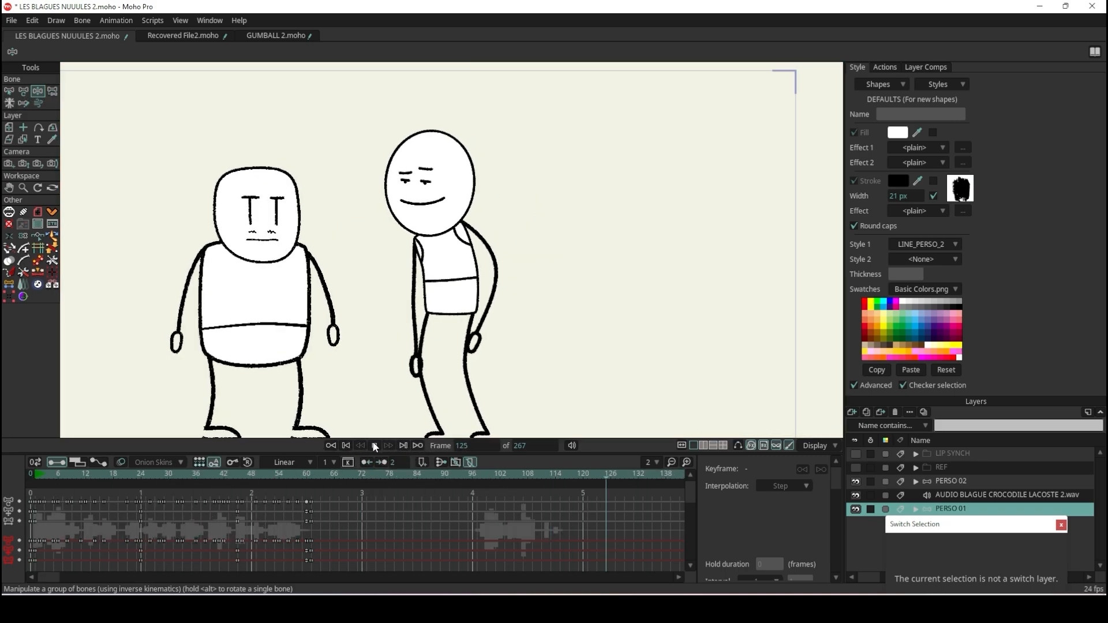
left_click(375, 446)
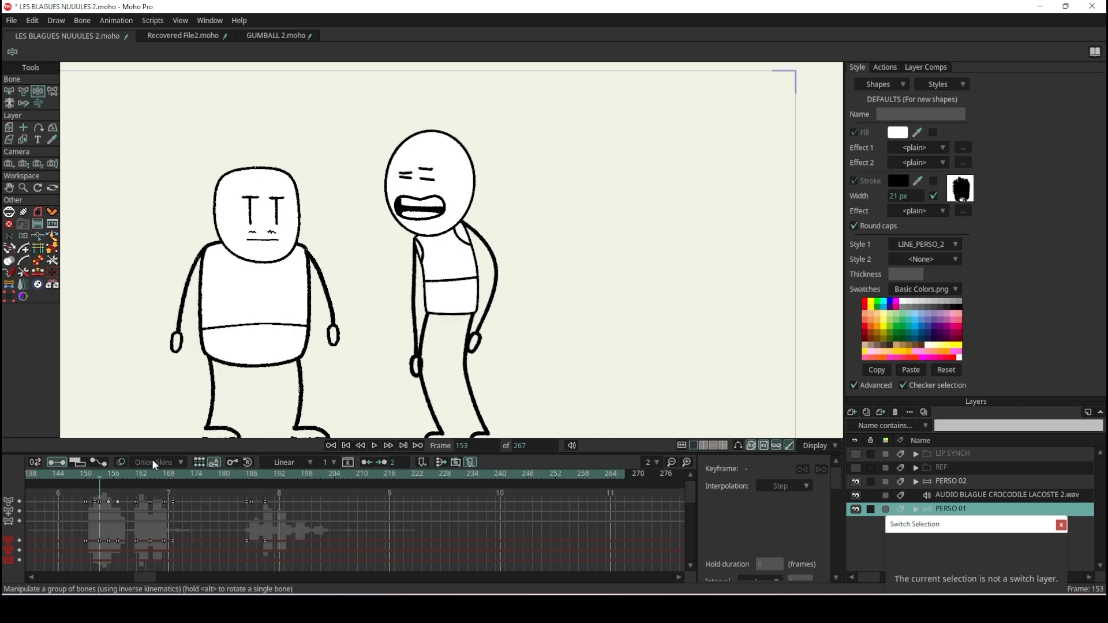
- Go to frame 149 and set the default interpolation for new keyframes to Step, returning to the Manipulate Bones tool
left_click_drag(99, 474, 82, 476)
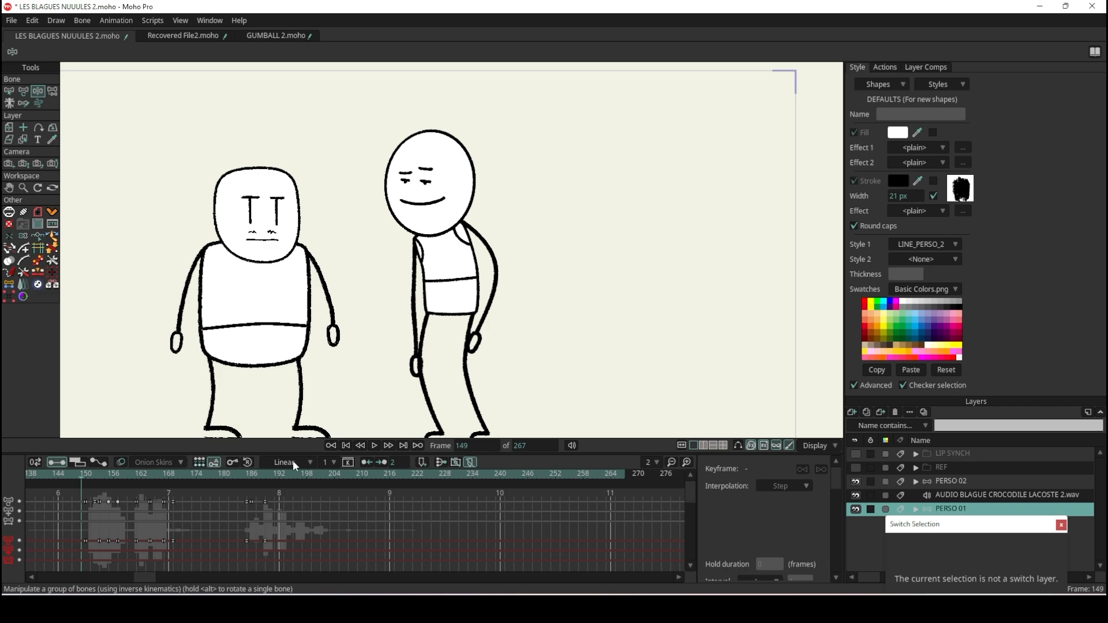
left_click(9, 92)
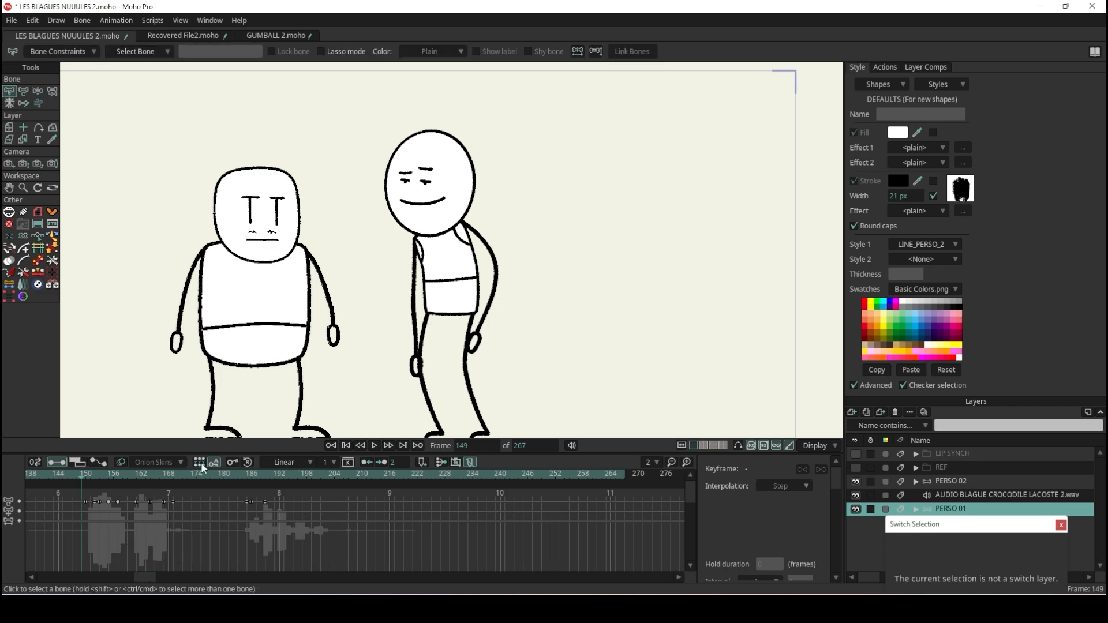
left_click(301, 464)
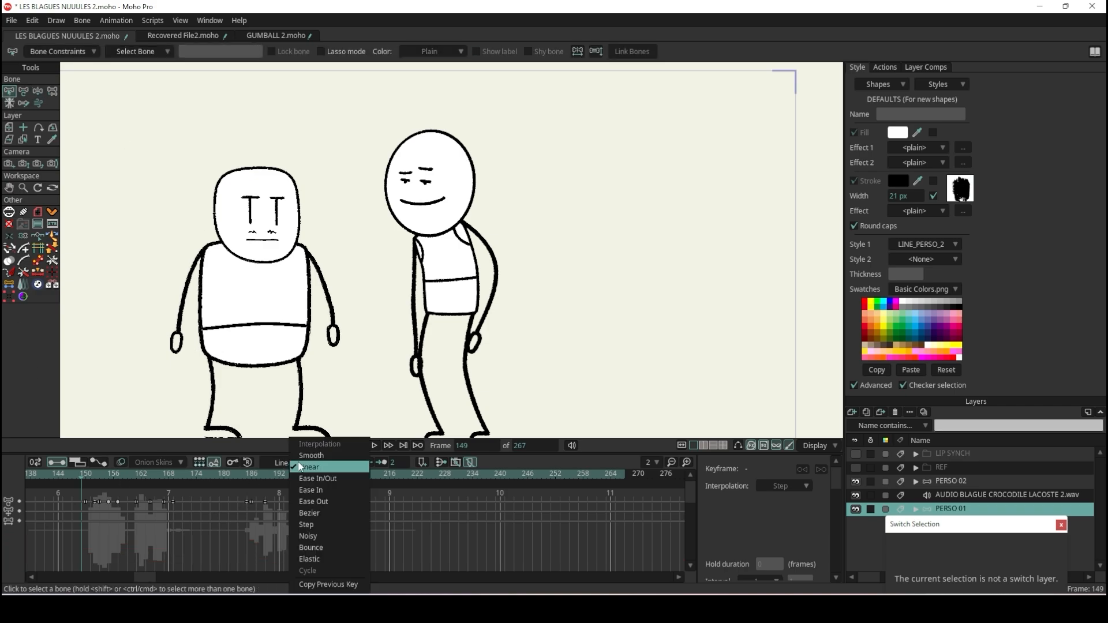
left_click(321, 528)
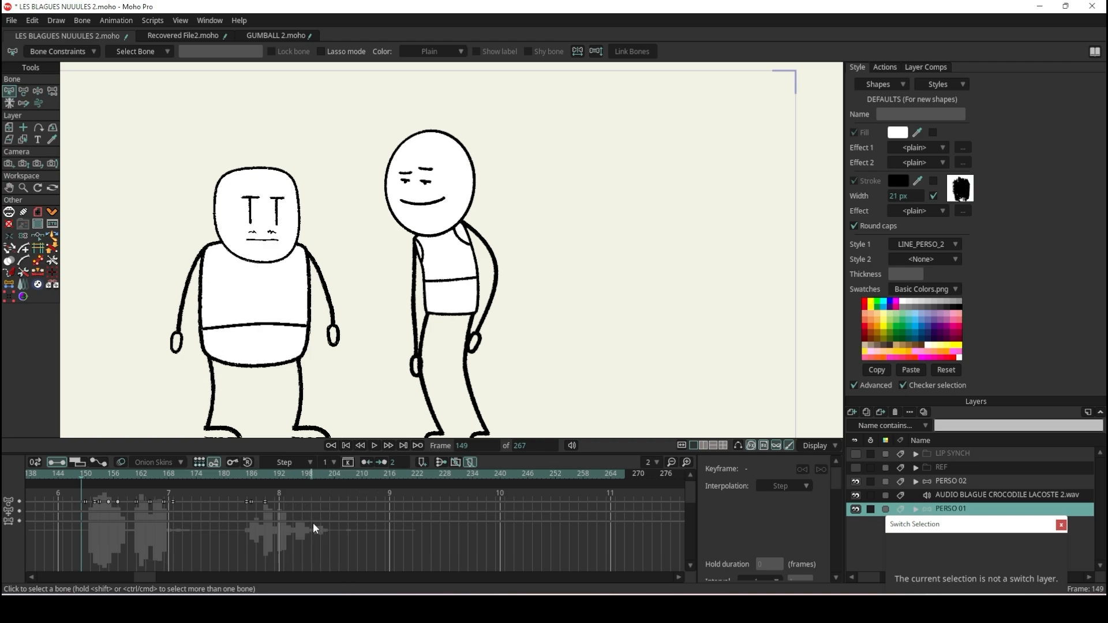
left_click(39, 91)
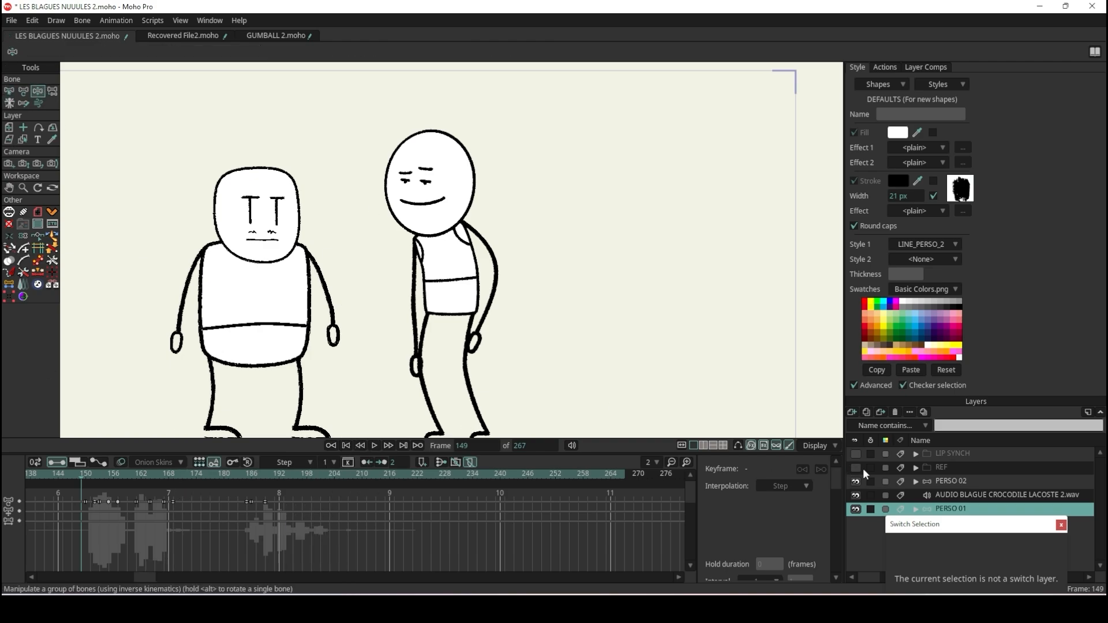
- Show PERSO 01's bones on the canvas again and play back the line starting at frame 149
left_click(740, 445)
scroll(456, 216, "up", 1)
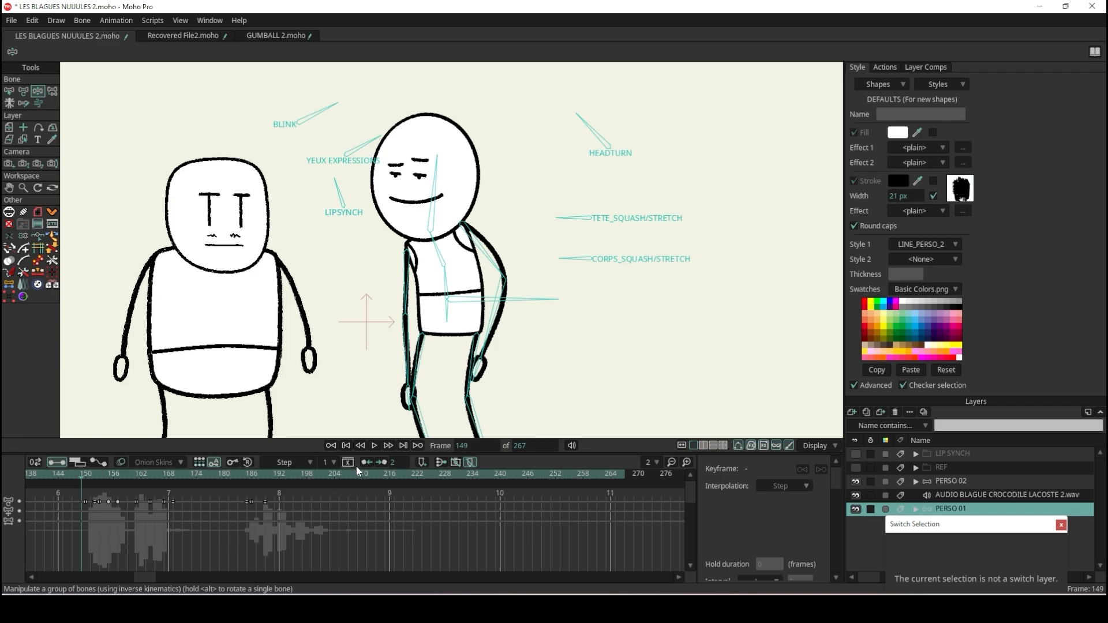
left_click(375, 445)
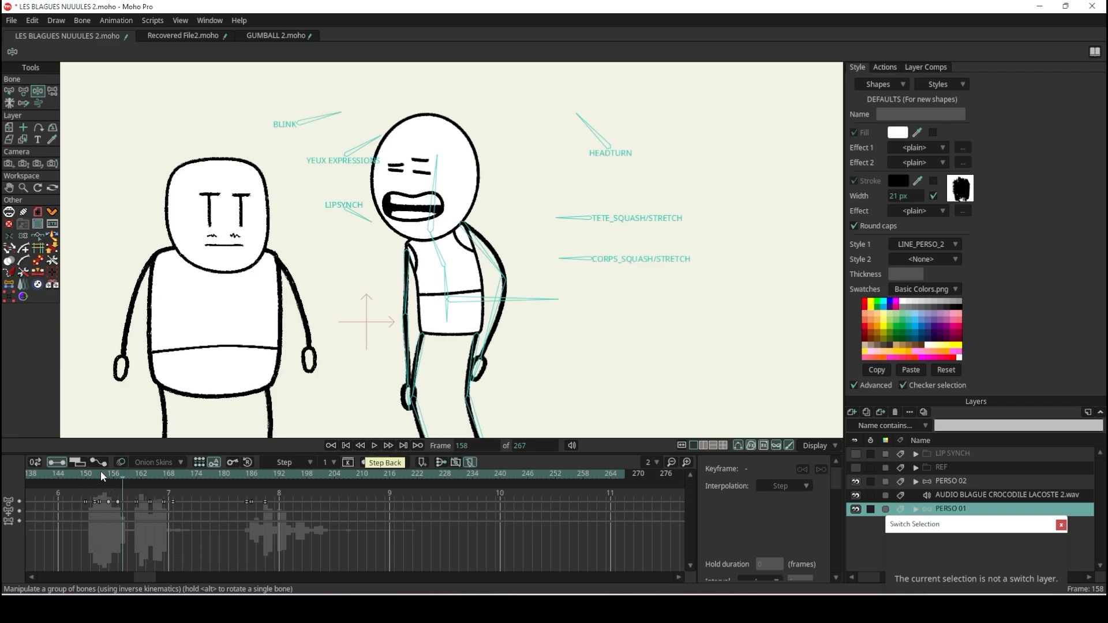
left_click(375, 446)
- Repose PERSO 01's torso, arm and head on frame 149 for the start of the second line
left_click_drag(448, 286, 464, 167)
left_click_drag(358, 364, 417, 372)
left_click_drag(471, 173, 463, 183)
- Pose PERSO 01's torso, head and arms from frame 157 to 164, leaning toward PERSO 02 with elbows raised, and play it back
left_click_drag(86, 475, 118, 480)
left_click_drag(448, 295, 446, 307)
left_click_drag(406, 288, 373, 294)
left_click_drag(508, 340, 527, 289)
left_click_drag(448, 271, 421, 270)
left_click_drag(399, 193, 414, 188)
left_click_drag(369, 303, 346, 295)
mouse_move(115, 486)
left_mouse_down()
mouse_move(91, 486)
mouse_move(179, 491)
mouse_move(127, 504)
left_mouse_up()
key("space")
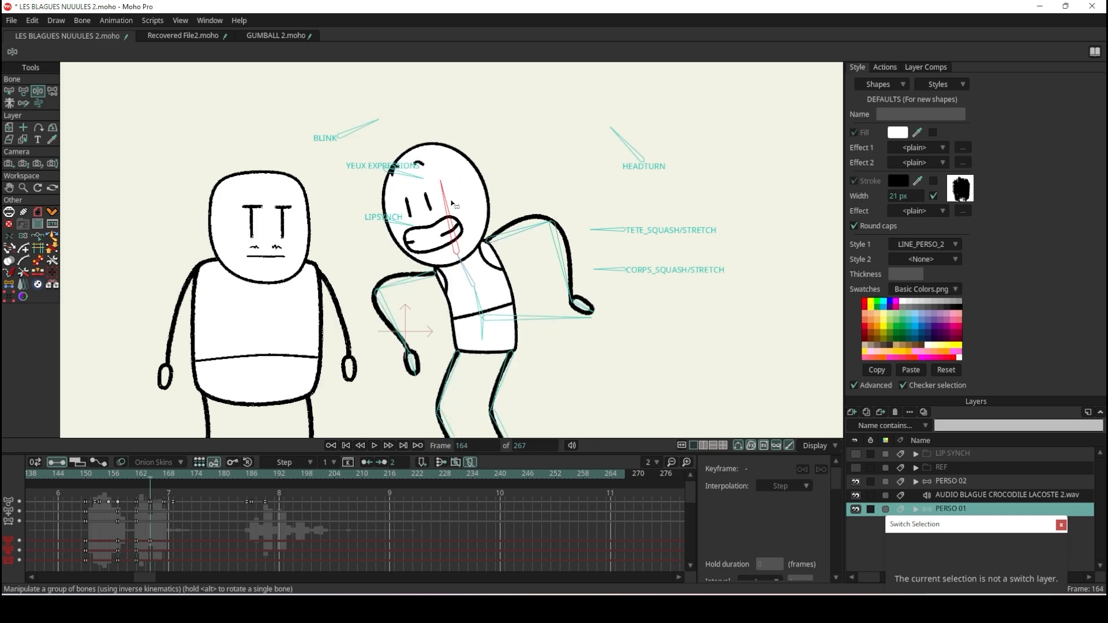
key("space")
- On frame 187, lean PERSO 01 back with the head tilted and both arms bent across the belly, and play it back
left_click_drag(183, 473, 255, 479)
left_click_drag(462, 256, 490, 245)
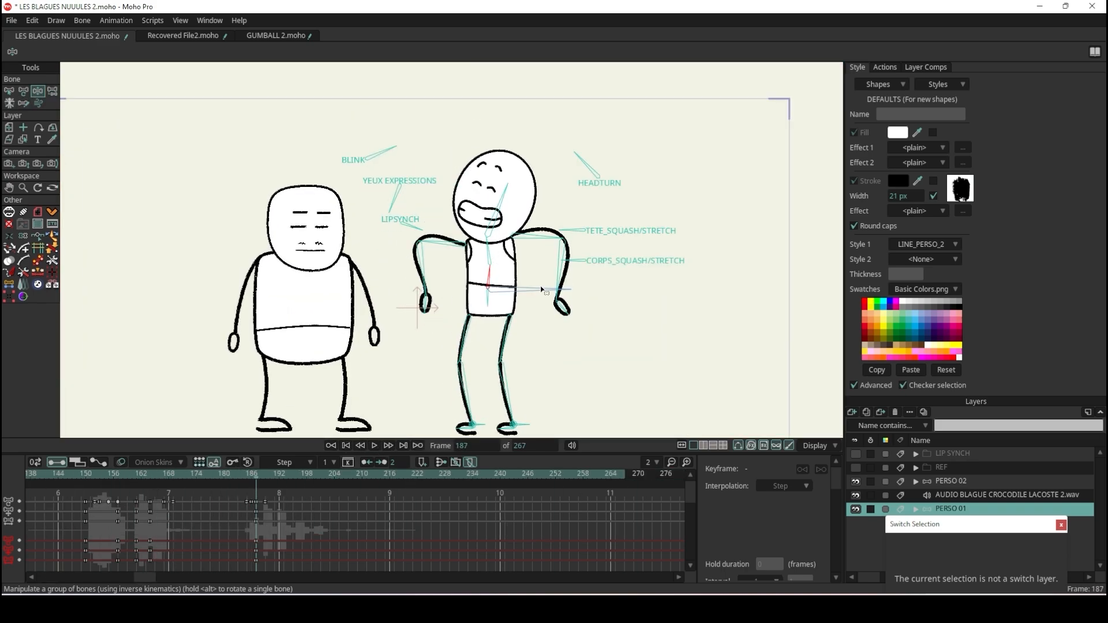
left_click_drag(542, 289, 486, 277)
scroll(485, 275, "up", 2)
left_click_drag(393, 340, 503, 317)
left_click_drag(481, 236, 486, 233)
key("space")
scroll(491, 231, "down", 3)
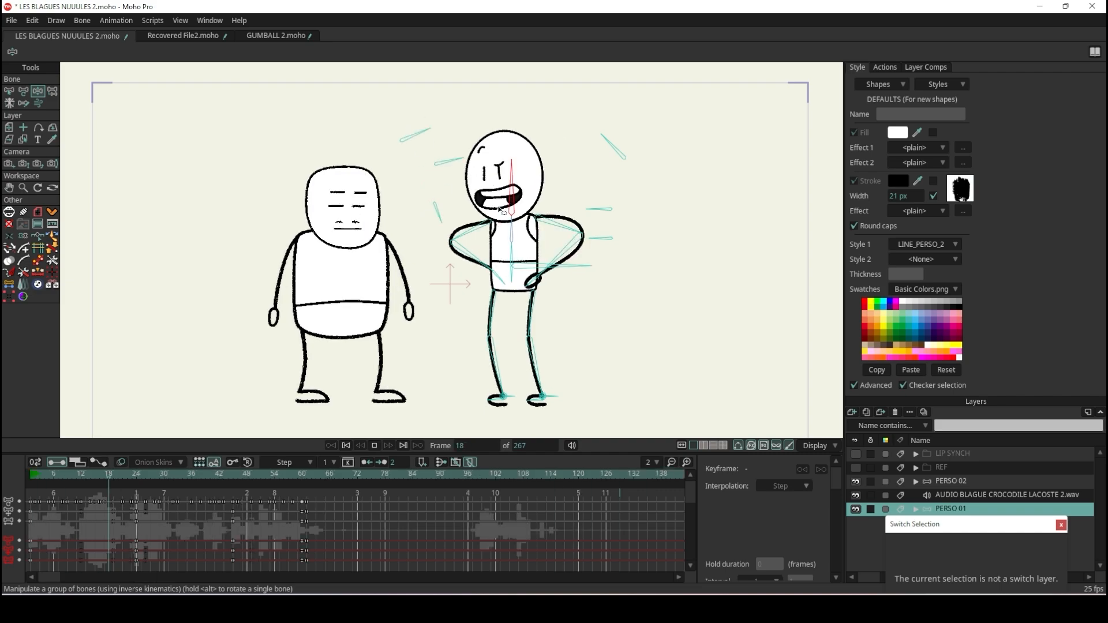
left_click(244, 477)
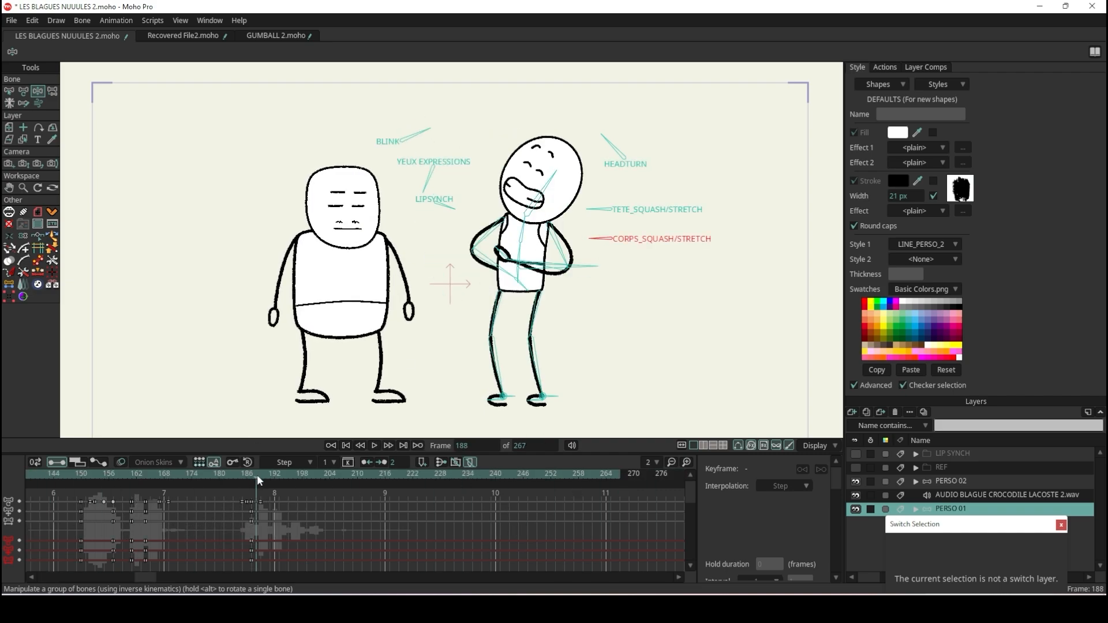
- Key PERSO 01's CORPS_SQUASH/STRETCH bone from frame 189 onward to bounce the body with the laugh, and play it back
left_click_drag(257, 479, 283, 478)
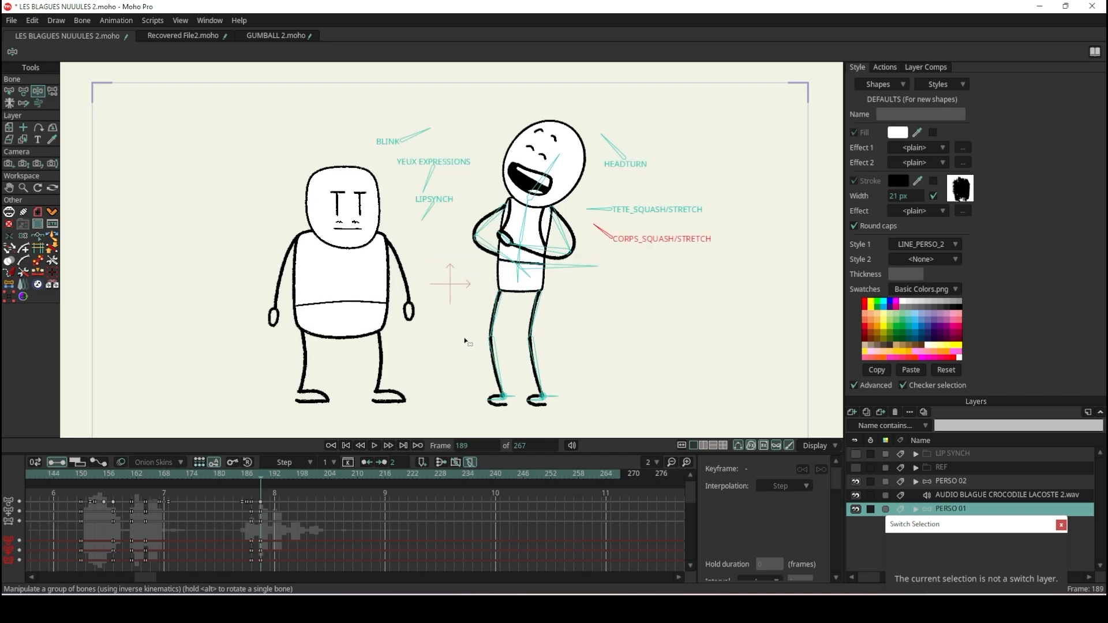
mouse_move(600, 231)
left_mouse_down()
mouse_move(591, 245)
mouse_move(594, 231)
left_mouse_up()
key("Right")
key("Right")
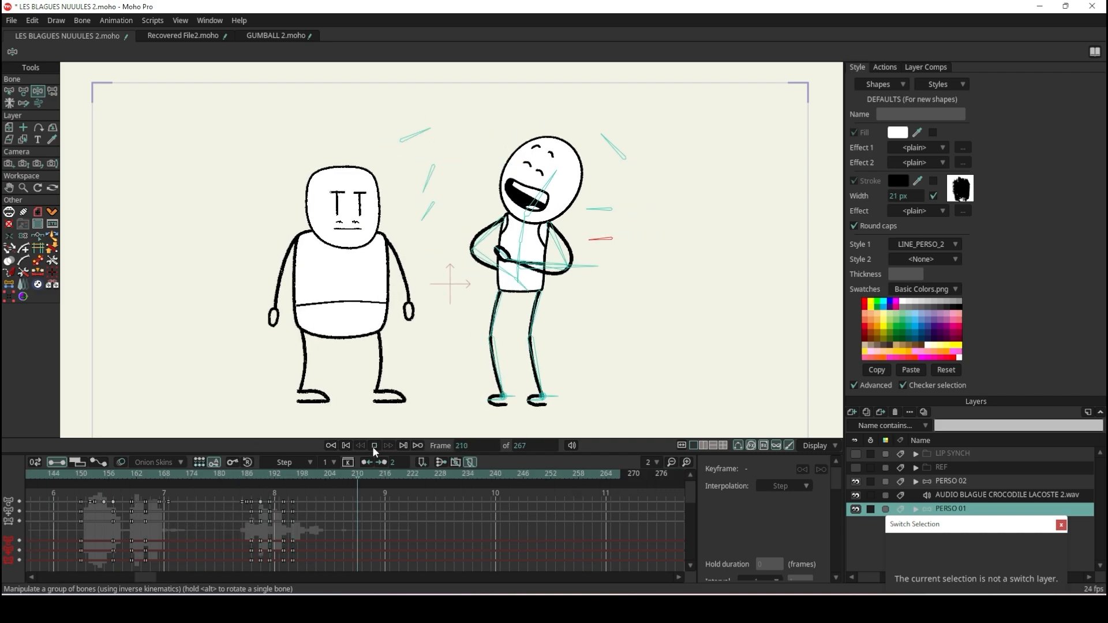
left_click(372, 445)
left_click(346, 445)
left_click(374, 446)
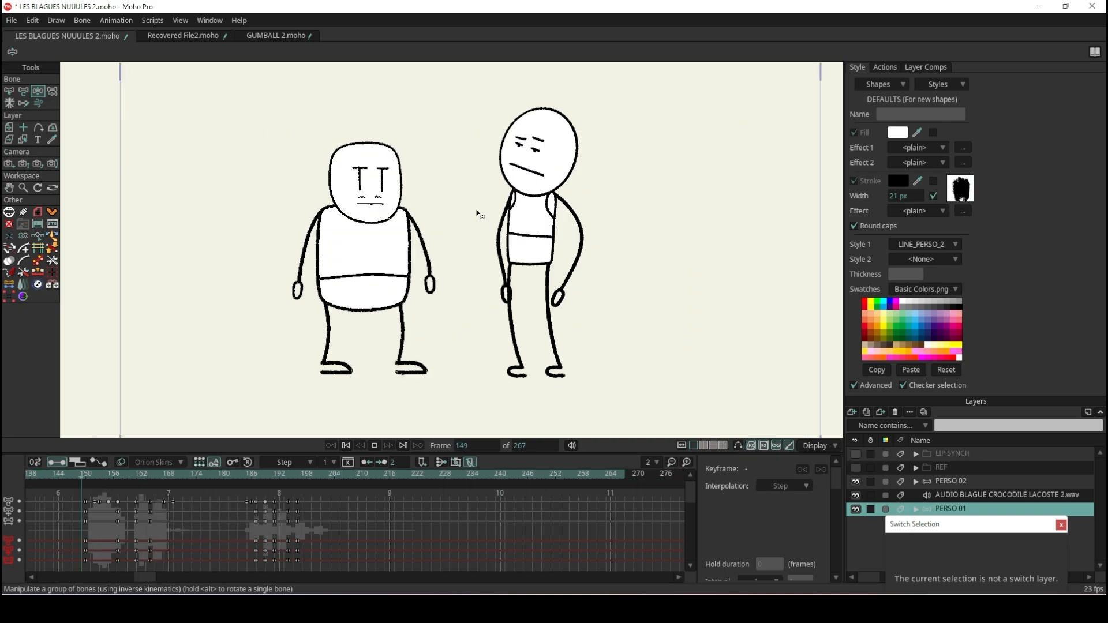
- Select PERSO 02 at frame 96, save the project and show the character's bones on the canvas
left_click(467, 475)
left_click(951, 481)
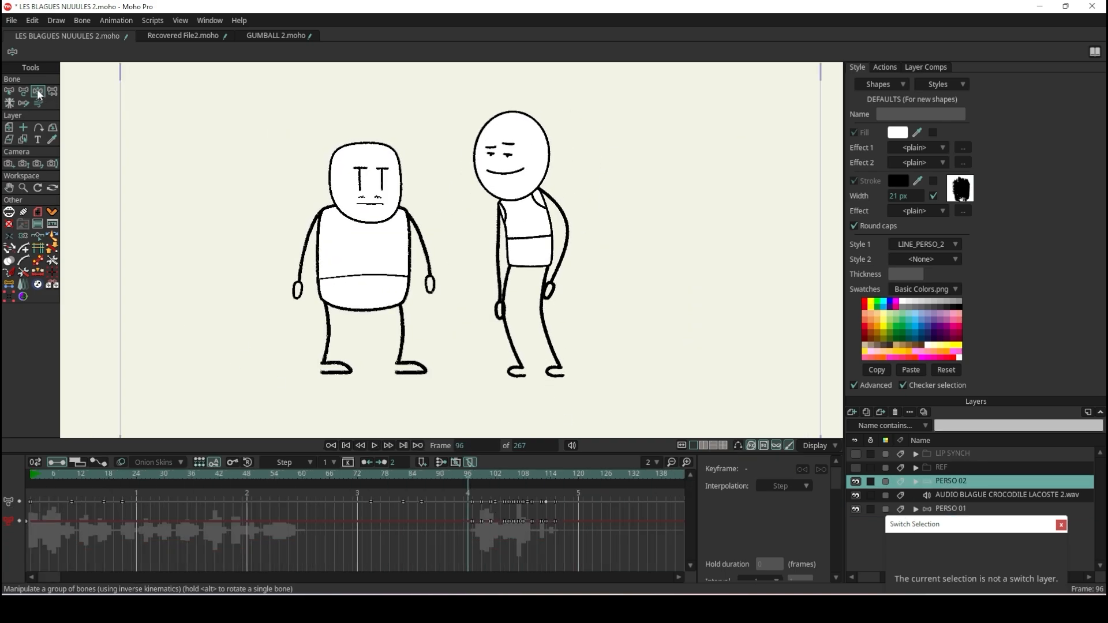
left_click(12, 20)
left_click(50, 120)
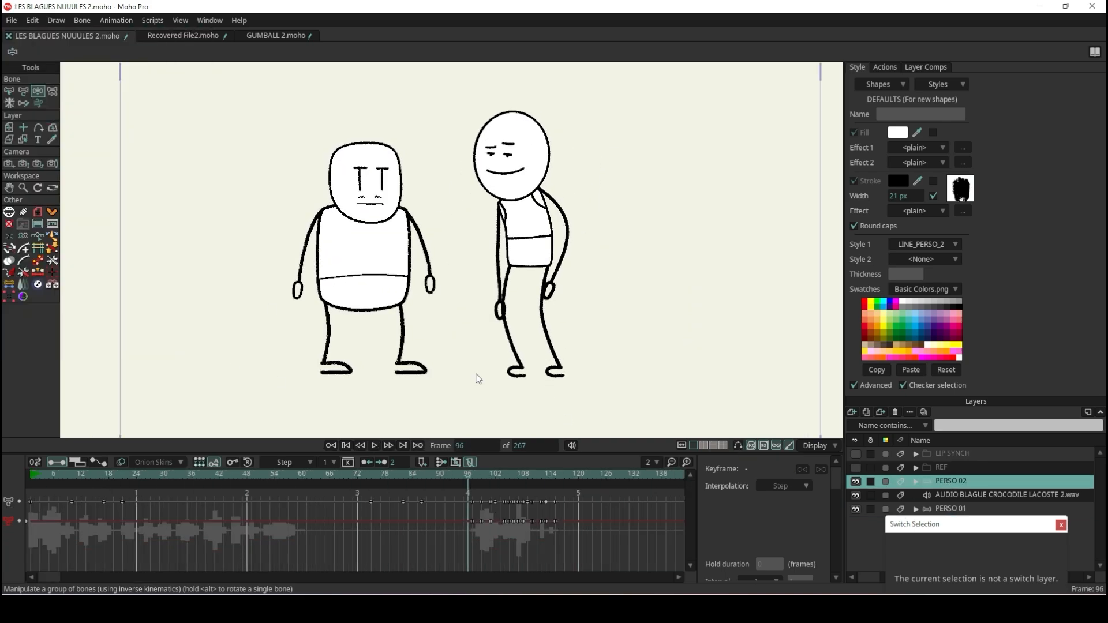
left_click(738, 445)
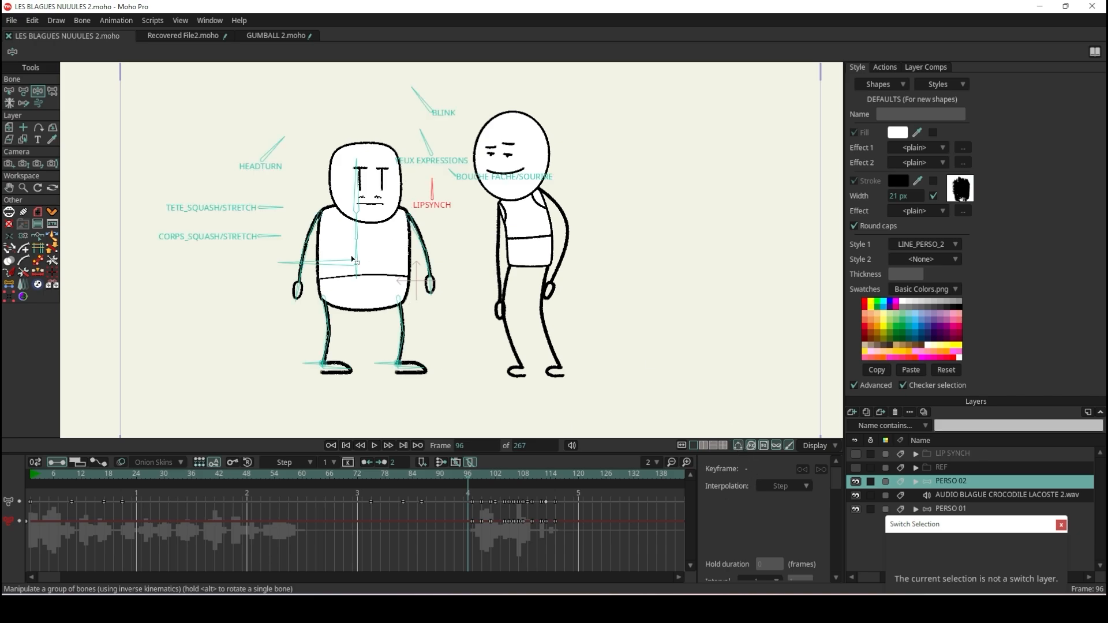
- Raise both of PERSO 02's forearms outward in a questioning gesture on frame 99
left_click_drag(468, 475, 482, 478)
left_click_drag(298, 284, 276, 215)
left_click_drag(429, 264, 448, 218)
left_click(470, 479)
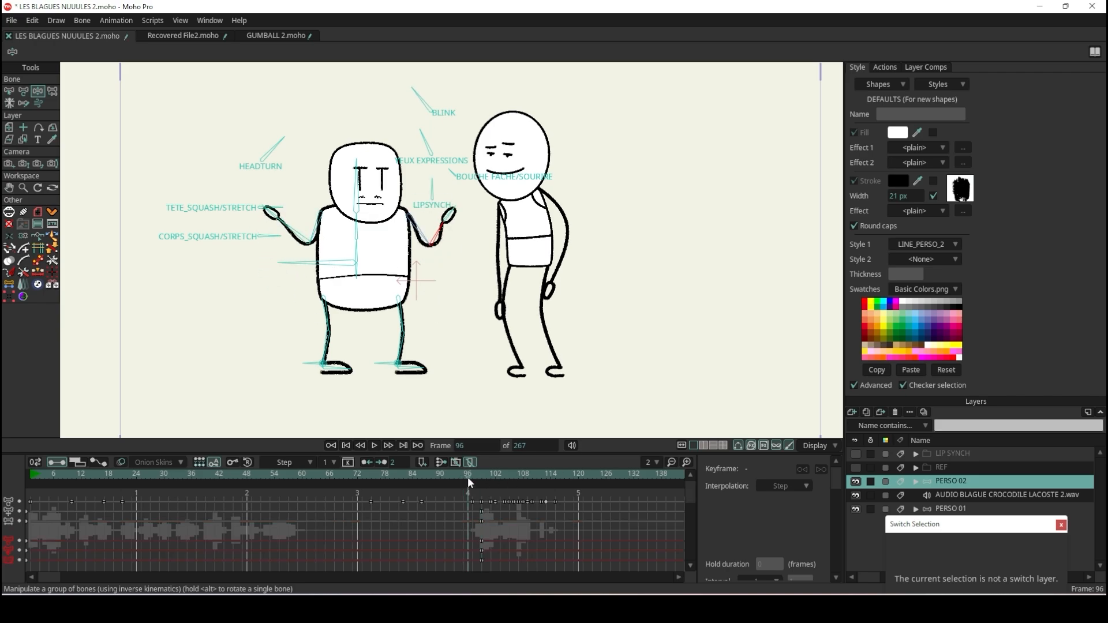
left_click(449, 479)
left_click_drag(57, 577, 40, 576)
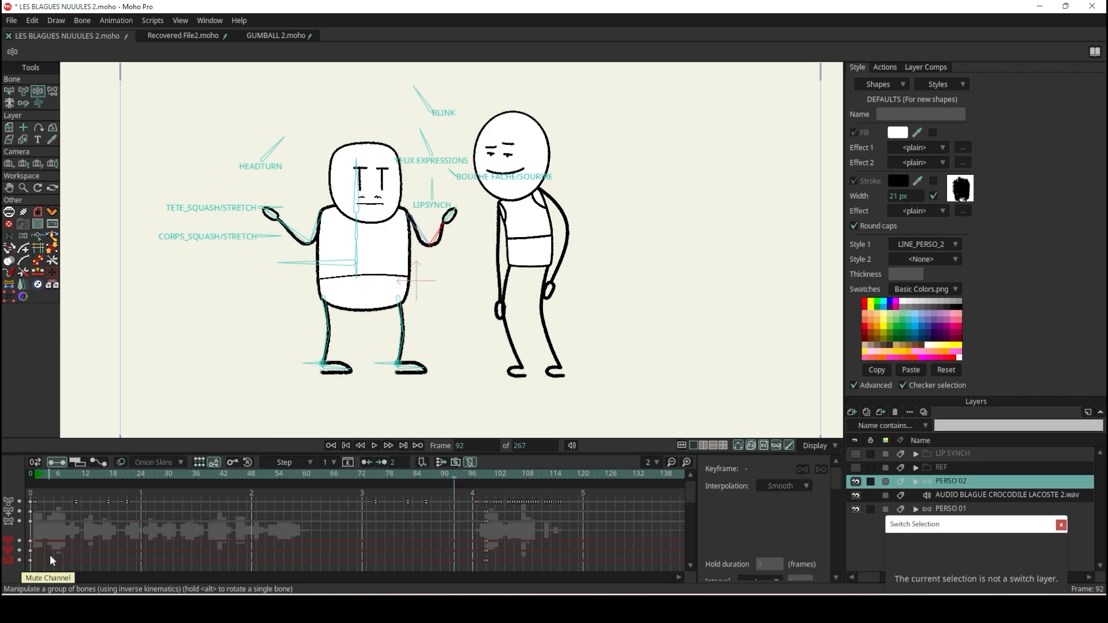
- Key small tilts of PERSO 02's upper body on frames 105 and 114, and play back the line
mouse_move(485, 482)
left_mouse_down()
mouse_move(475, 488)
mouse_move(495, 478)
left_mouse_up()
left_click(514, 479)
left_click_drag(355, 229, 361, 229)
left_click(454, 478)
left_click(374, 445)
left_click_drag(496, 480, 555, 479)
left_click_drag(356, 229, 354, 229)
left_click(374, 445)
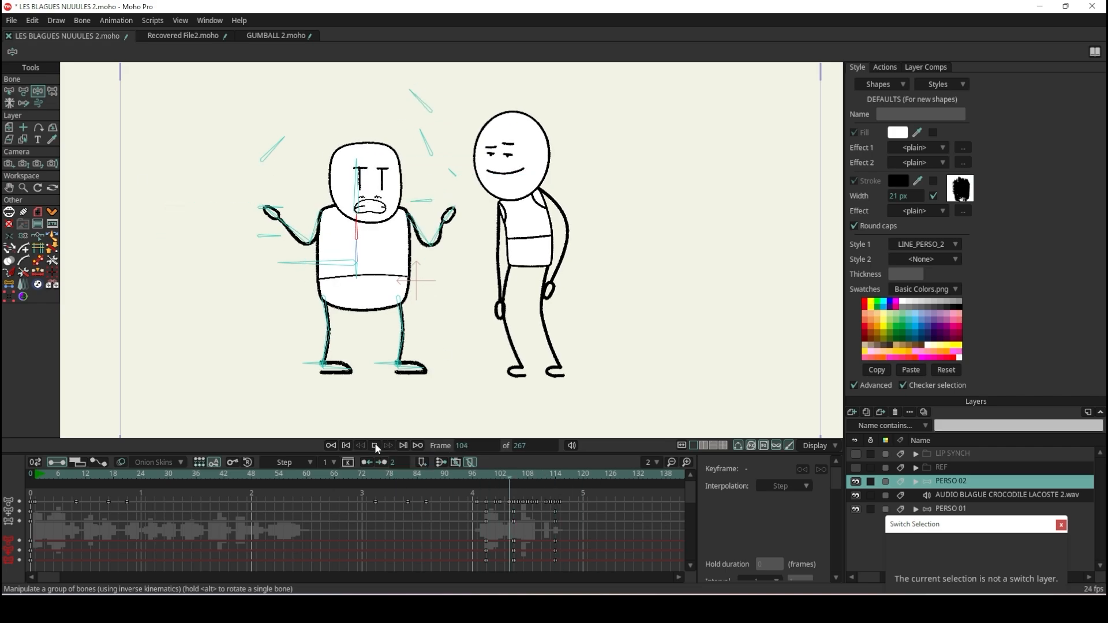
- Lower PERSO 02's arms by frame 119 with one hand on the hip, and play back the scene from before the line
left_click_drag(49, 577, 103, 577)
left_click_drag(109, 479, 77, 479)
left_click(374, 445)
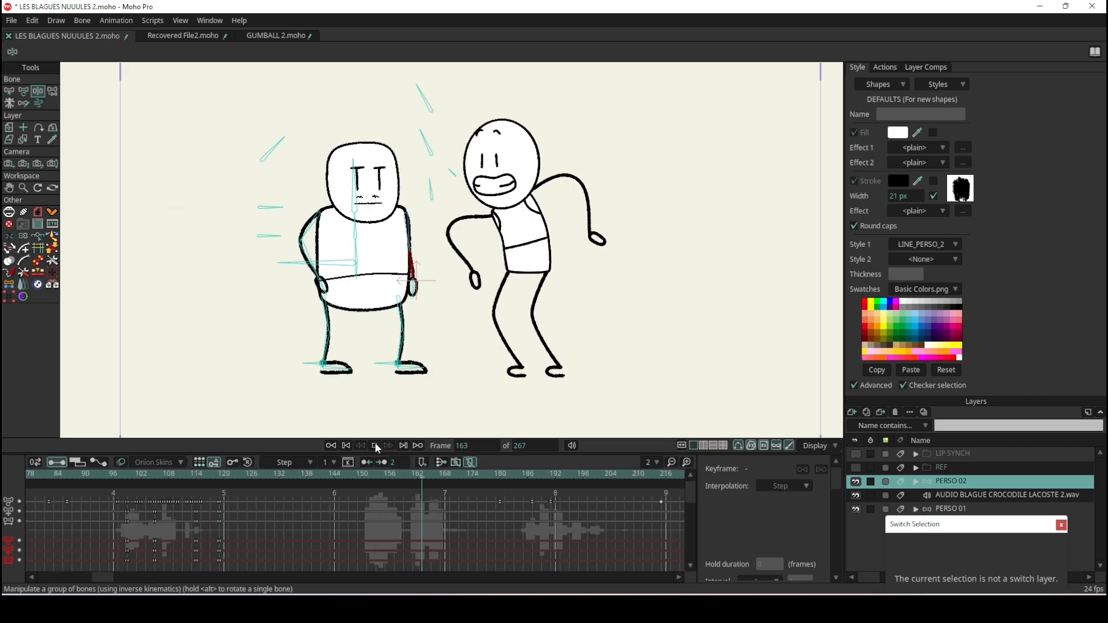
- Key PERSO 02's HEADTURN bone at frame 213 and rotate it at about frame 215
left_click_drag(439, 474, 371, 475)
scroll(360, 167, "up", 2)
left_click(52, 90)
key("z")
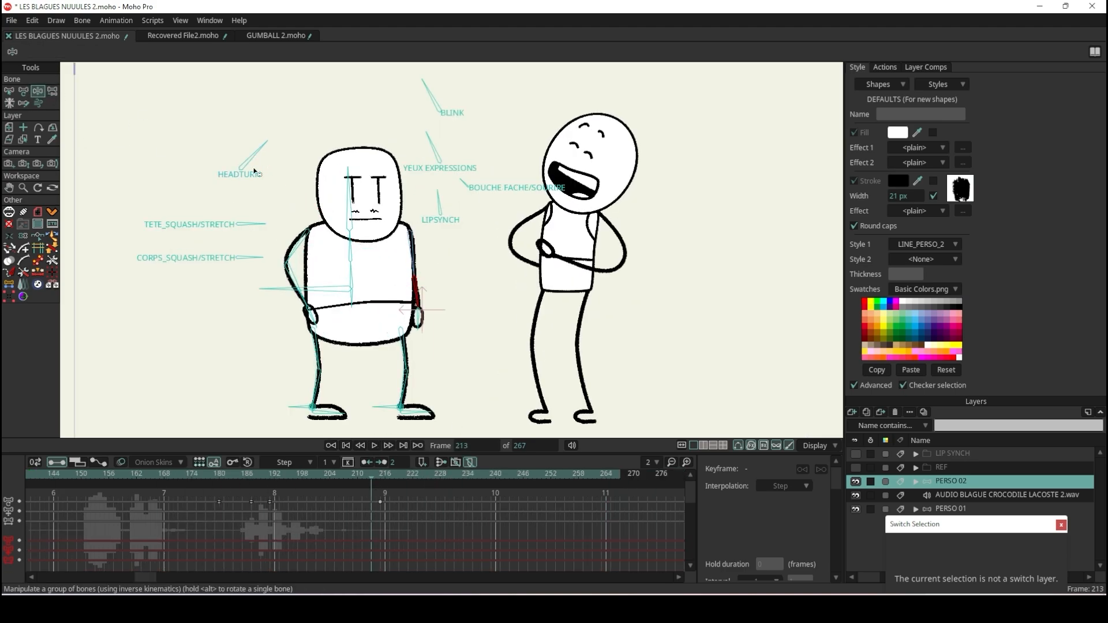
left_click(253, 159)
left_click(383, 474)
left_click_drag(254, 155, 236, 148)
- Key PERSO 02's BLINK bone around frame 231, save the project and play back the animation
left_click(454, 475)
left_click(430, 92)
left_click_drag(455, 475, 359, 494)
key("ctrl+s")
left_click(375, 445)
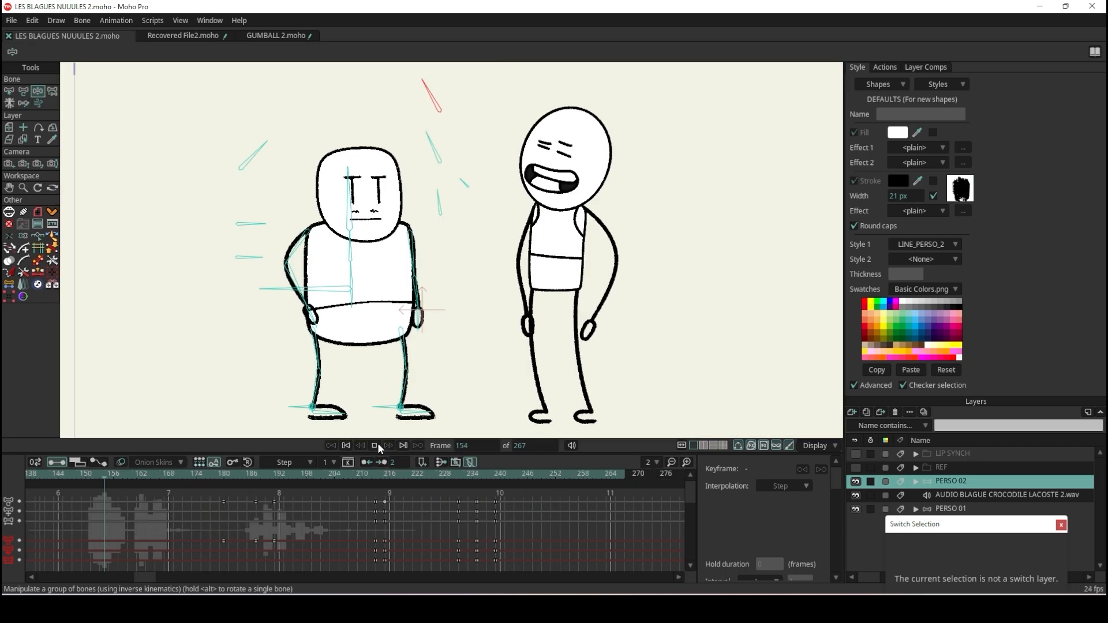
- Lean PERSO 02's torso and head away from PERSO 01 at about frame 215, and play back the whole scene
left_click(376, 445)
left_click(372, 474)
left_click(412, 260)
left_click(381, 475)
left_click_drag(349, 249, 339, 243)
left_click_drag(341, 197, 329, 192)
left_click_drag(380, 474, 364, 475)
left_click(374, 445)
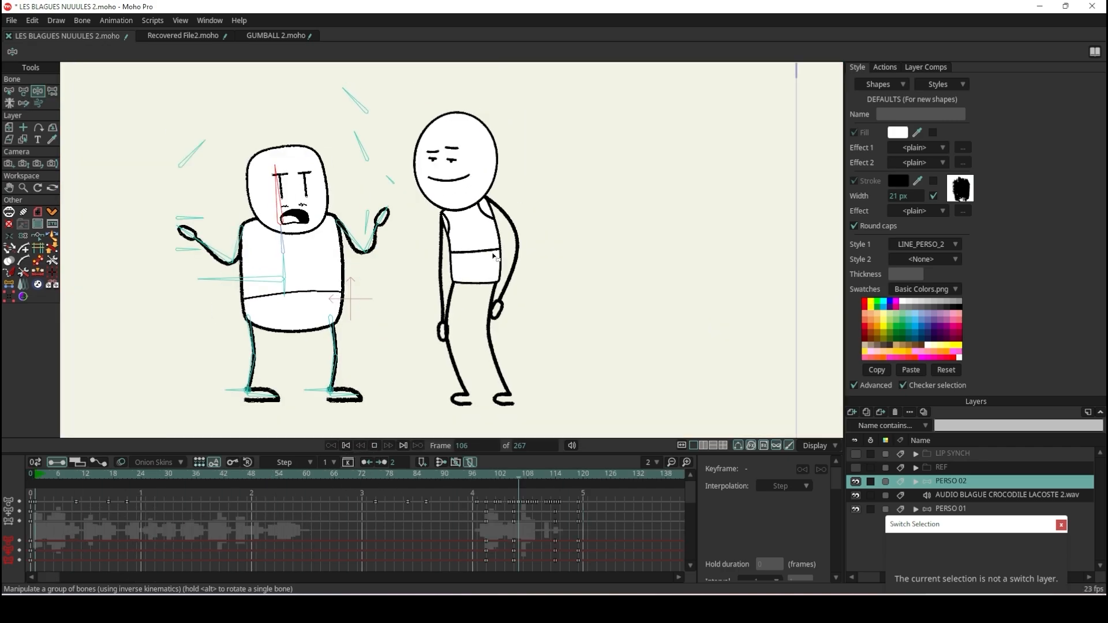
left_click(373, 445)
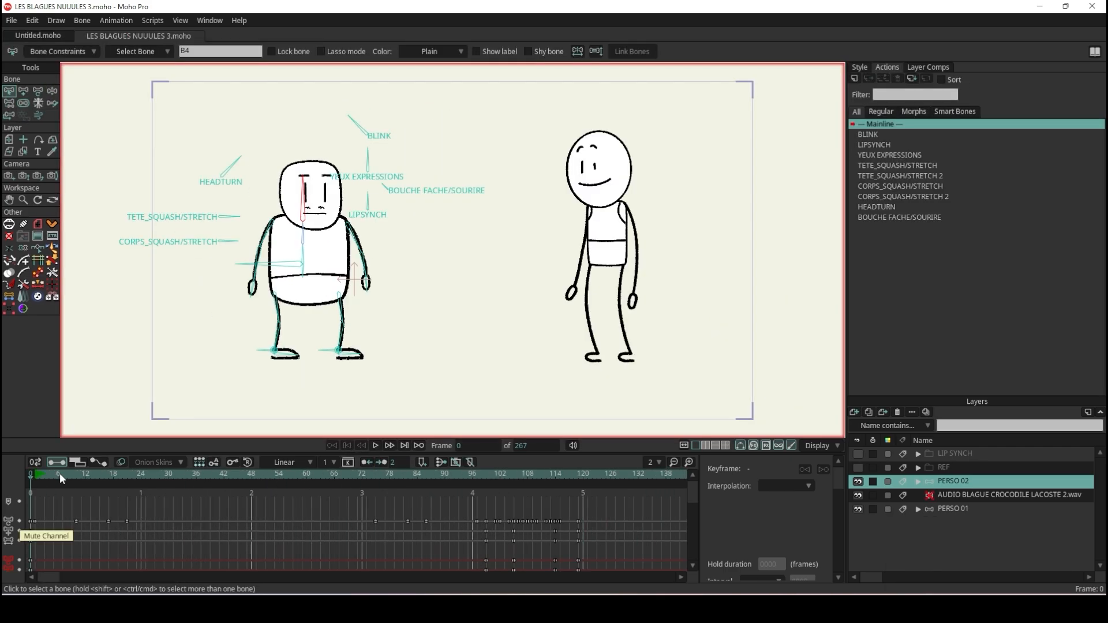
- Open the Export Animation settings for LES BLAGUES NUUULES 3 and place the dialog clear of the timeline
left_click_drag(349, 477, 9, 493)
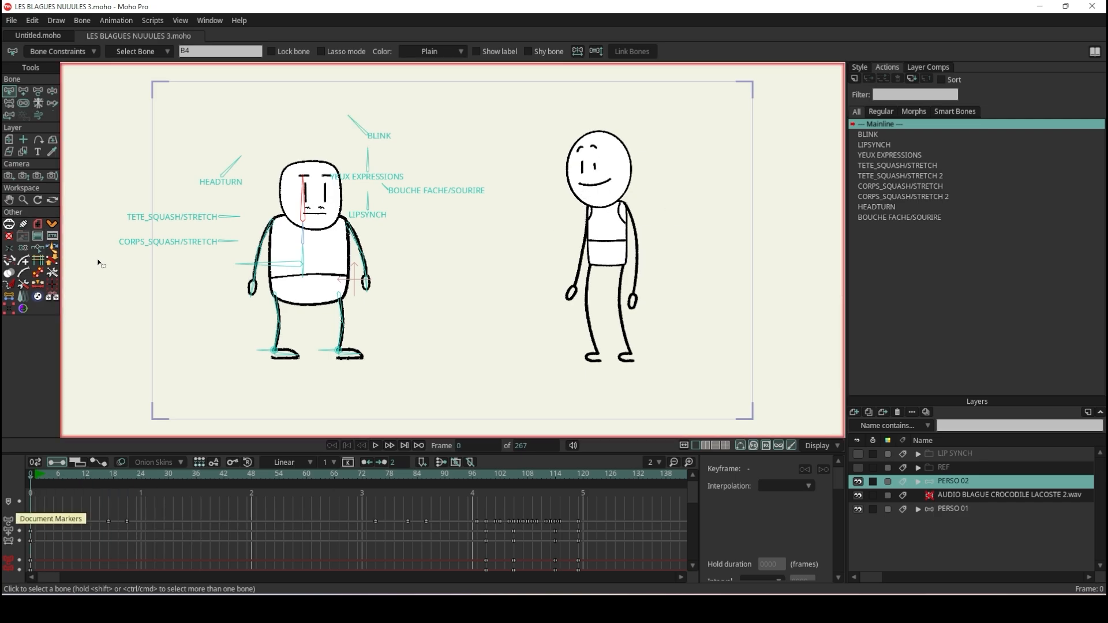
left_click(12, 21)
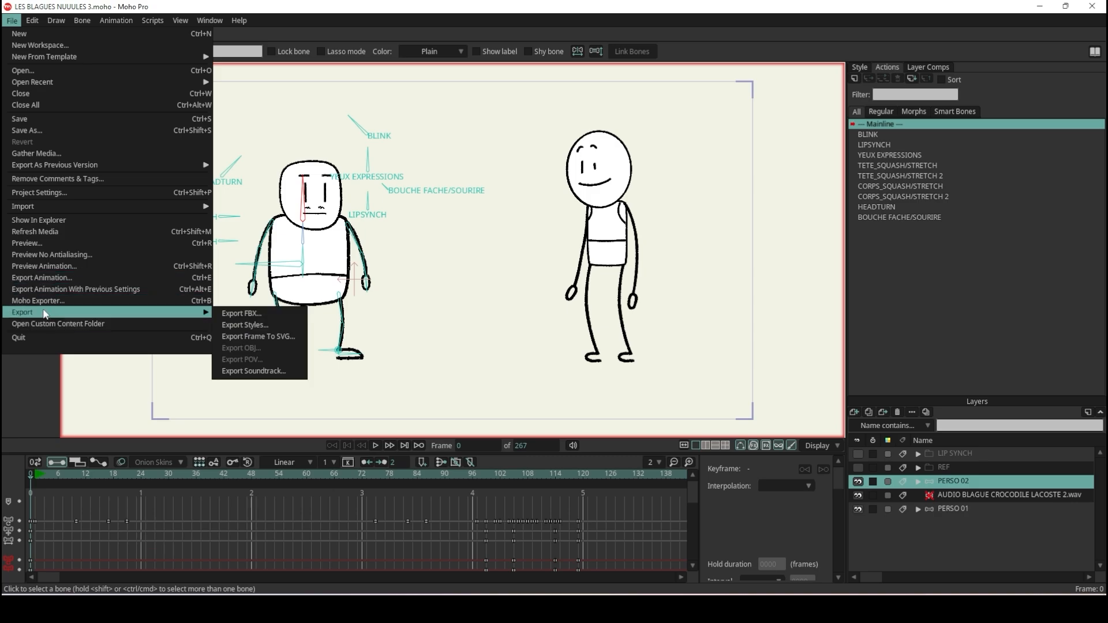
left_click(70, 280)
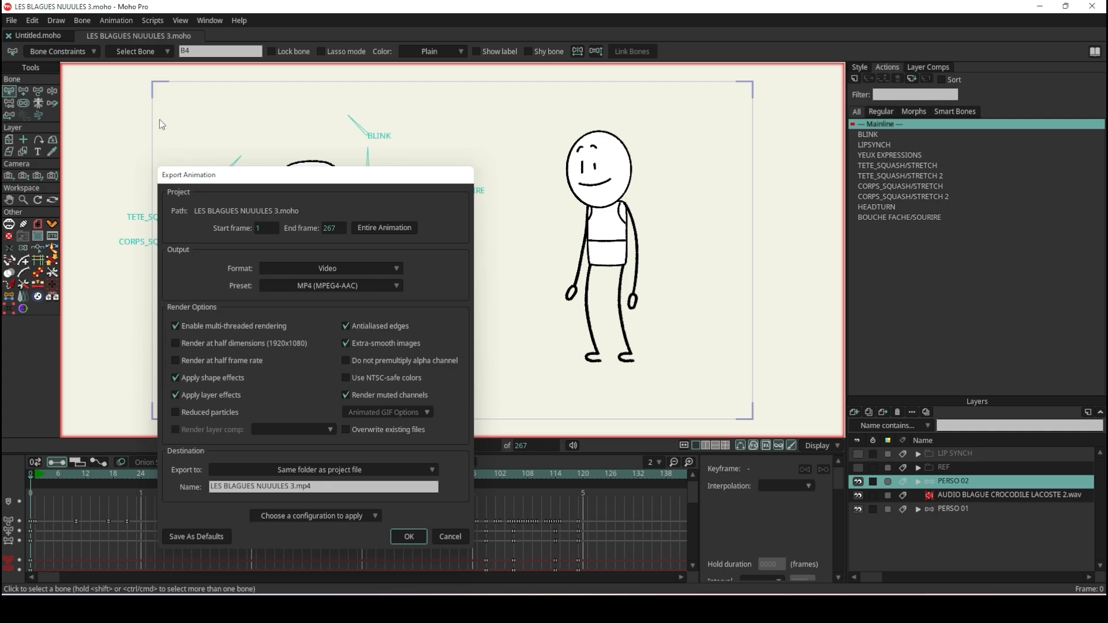
left_click_drag(229, 179, 233, 98)
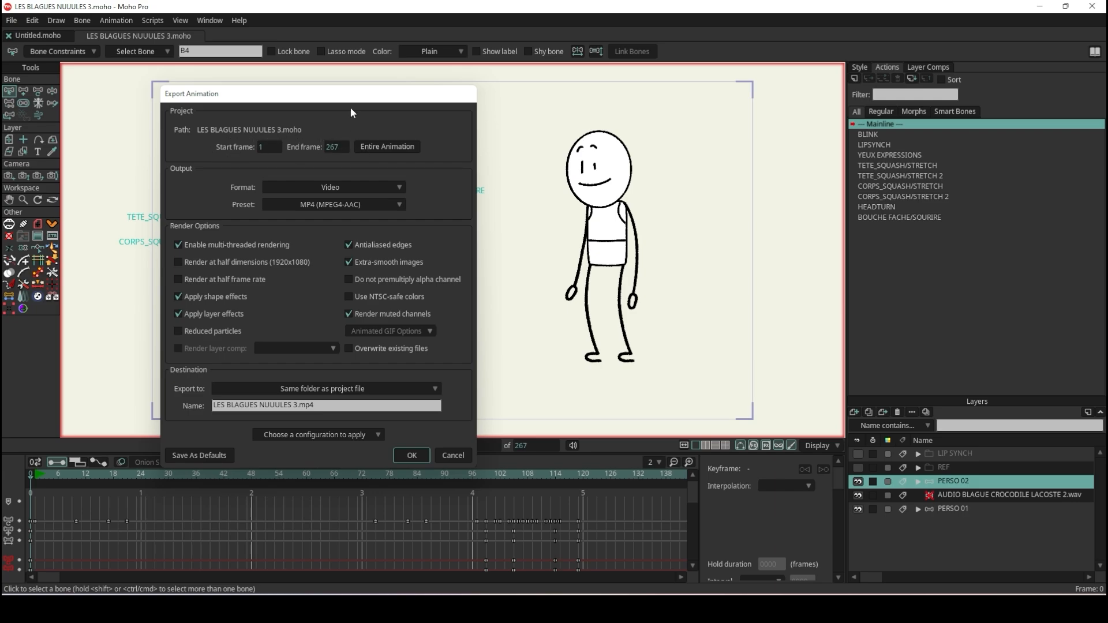
left_click_drag(350, 94, 341, 70)
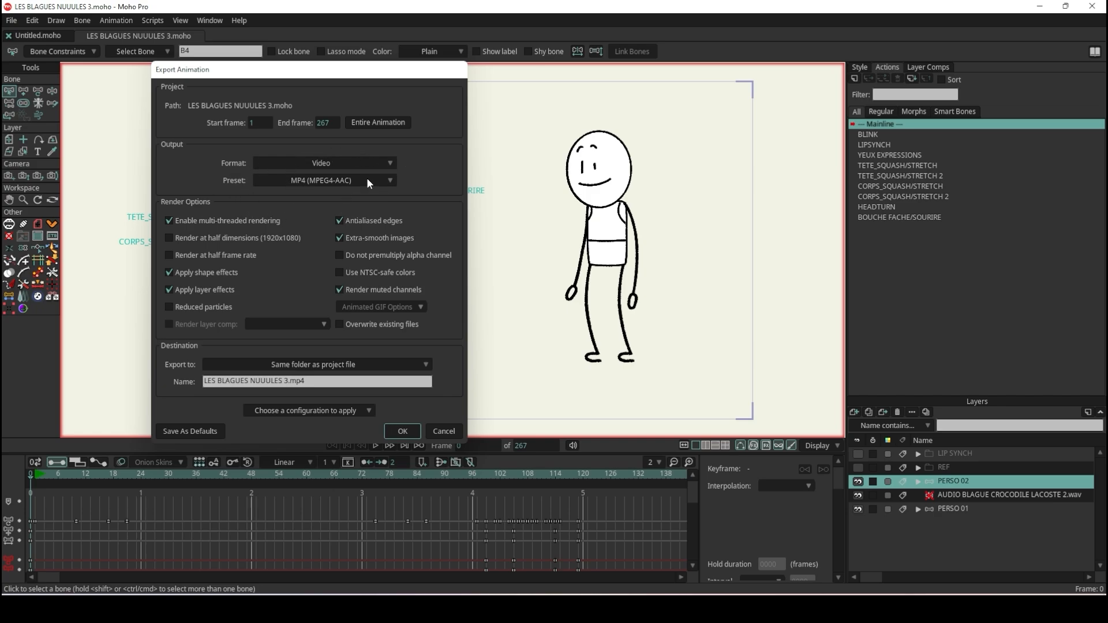
- Look through the export formats and video presets, and set the output to Image Sequence with the PNG preset
left_click(345, 162)
left_click(333, 162)
left_click(335, 163)
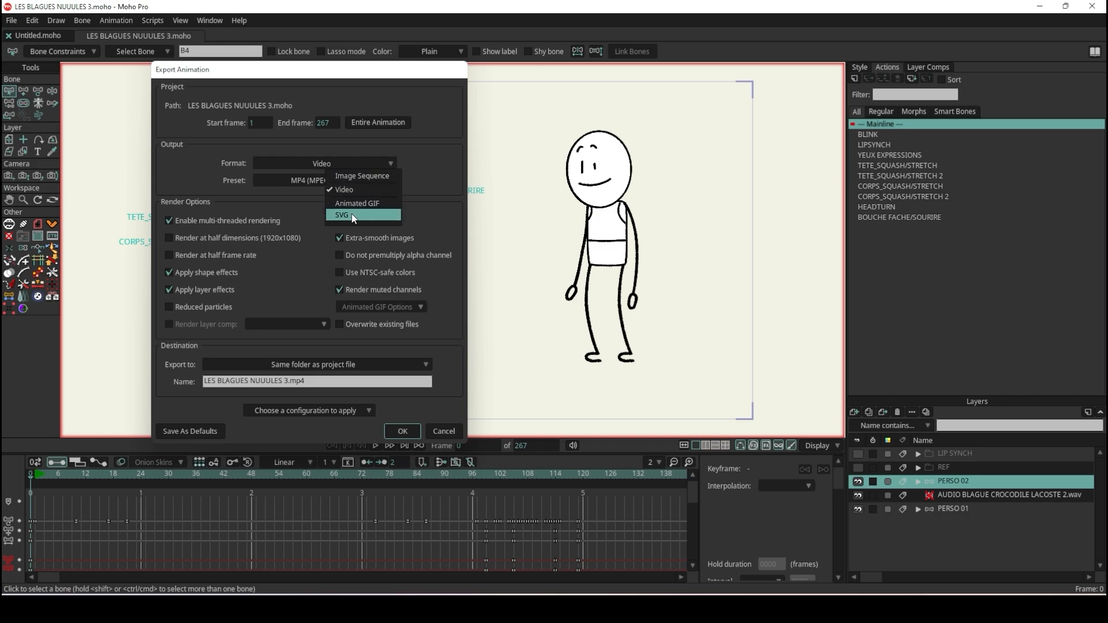
left_click(359, 183)
left_click(358, 183)
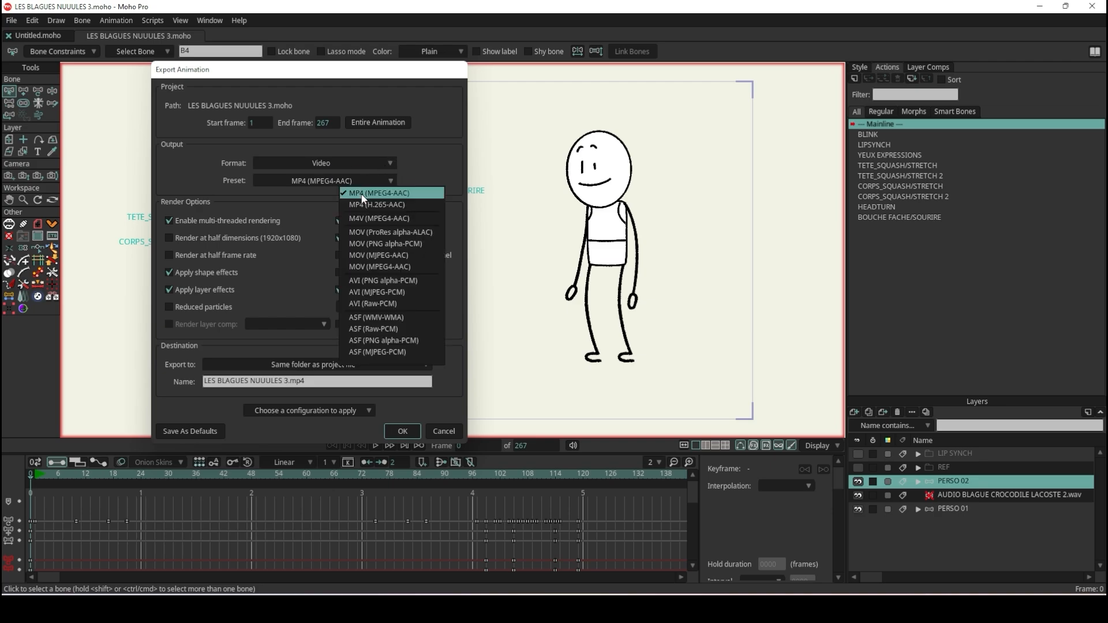
left_click(333, 164)
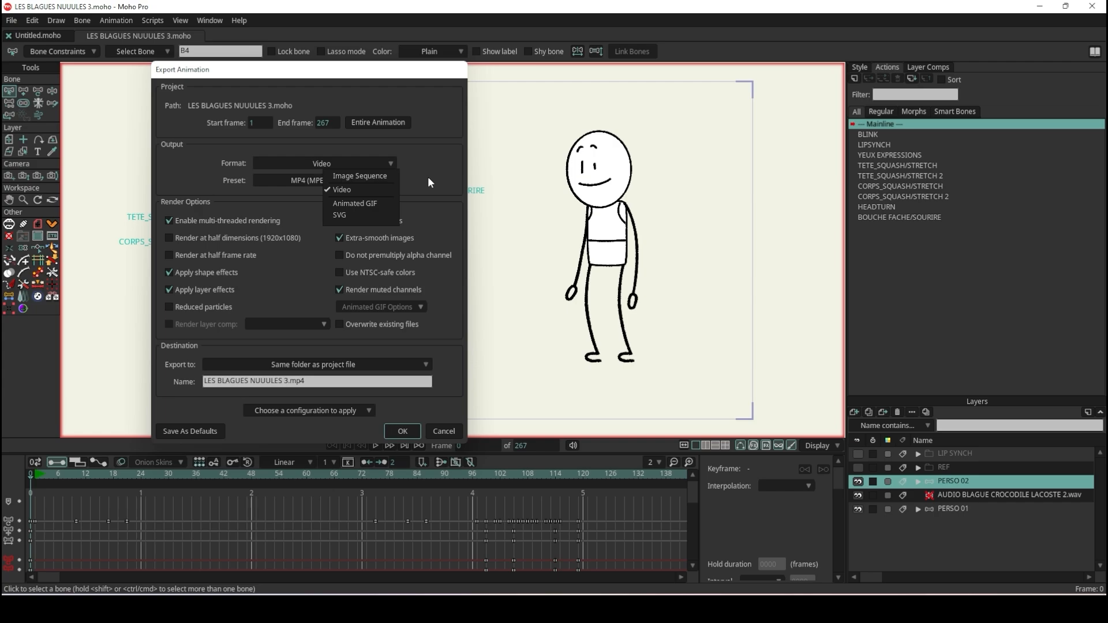
key("Up")
key("Return")
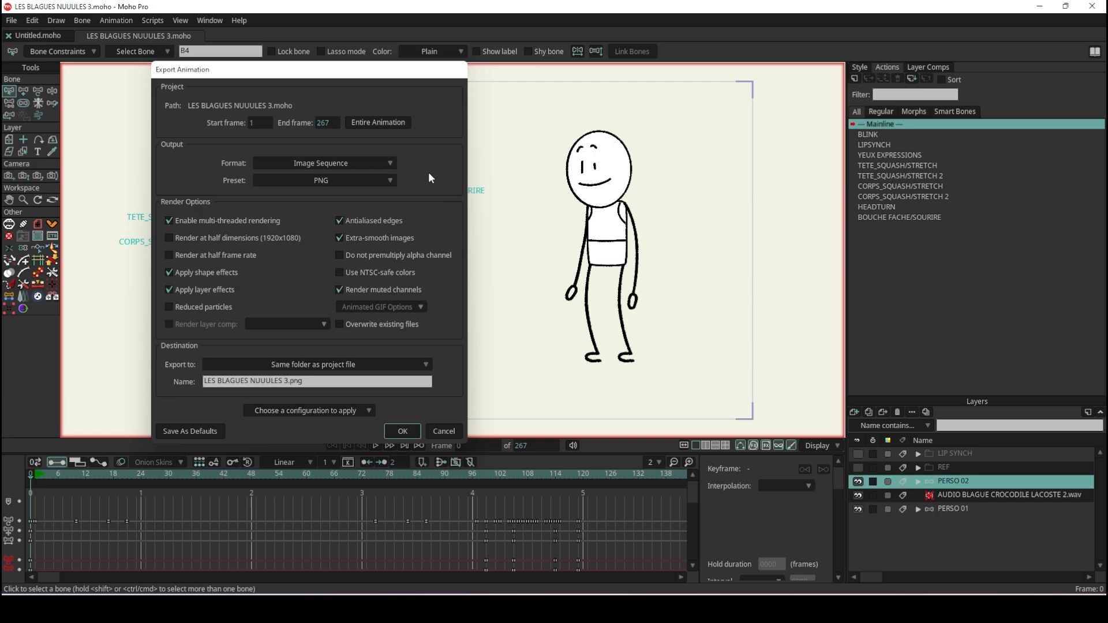
left_click(352, 183)
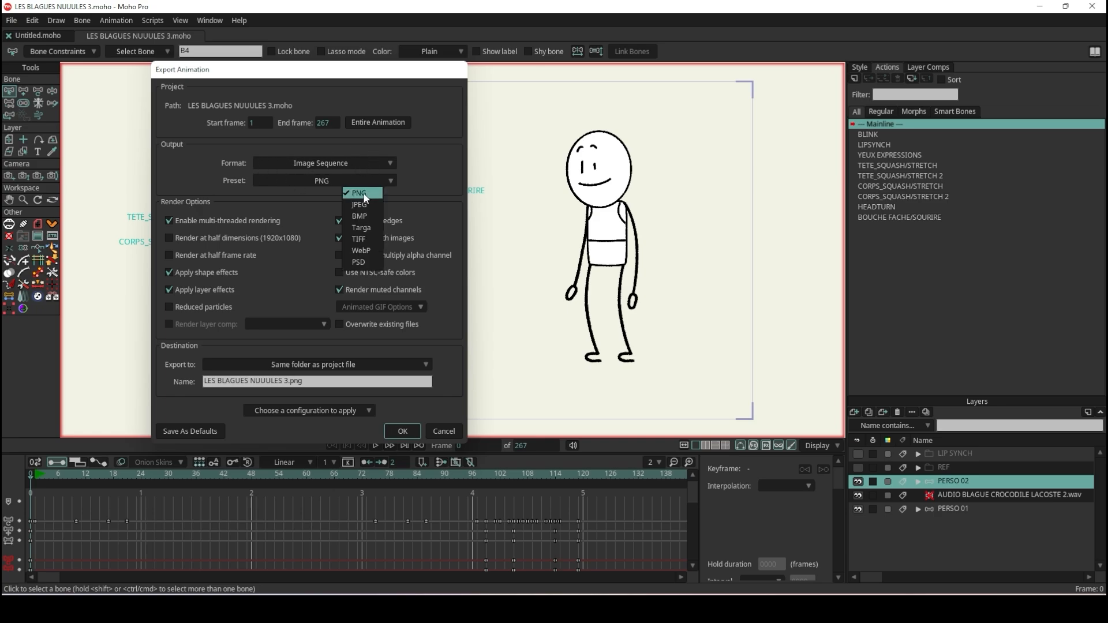
left_click(360, 193)
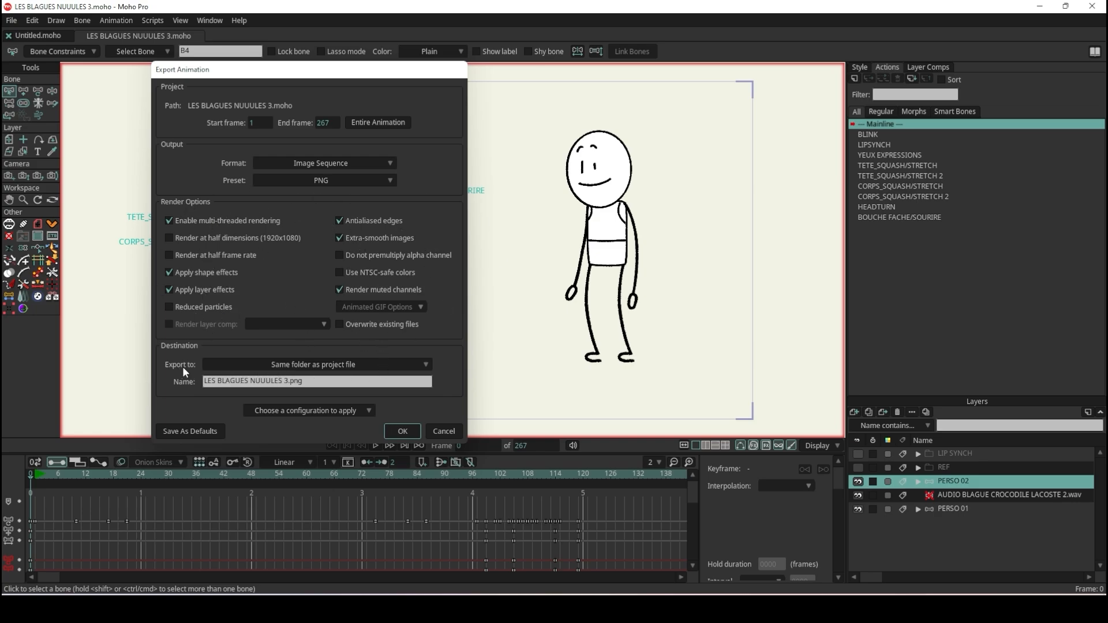
- Keep the export destination as the same folder as the project file and start the PNG sequence export
left_click(326, 364)
left_click(326, 364)
left_click(306, 362)
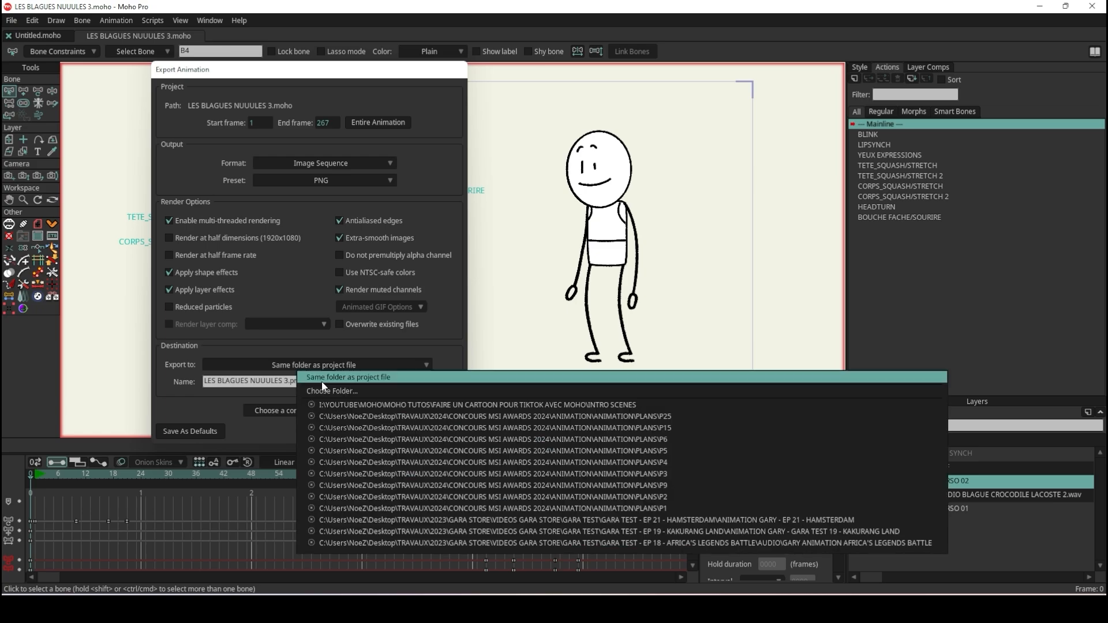
left_click(324, 365)
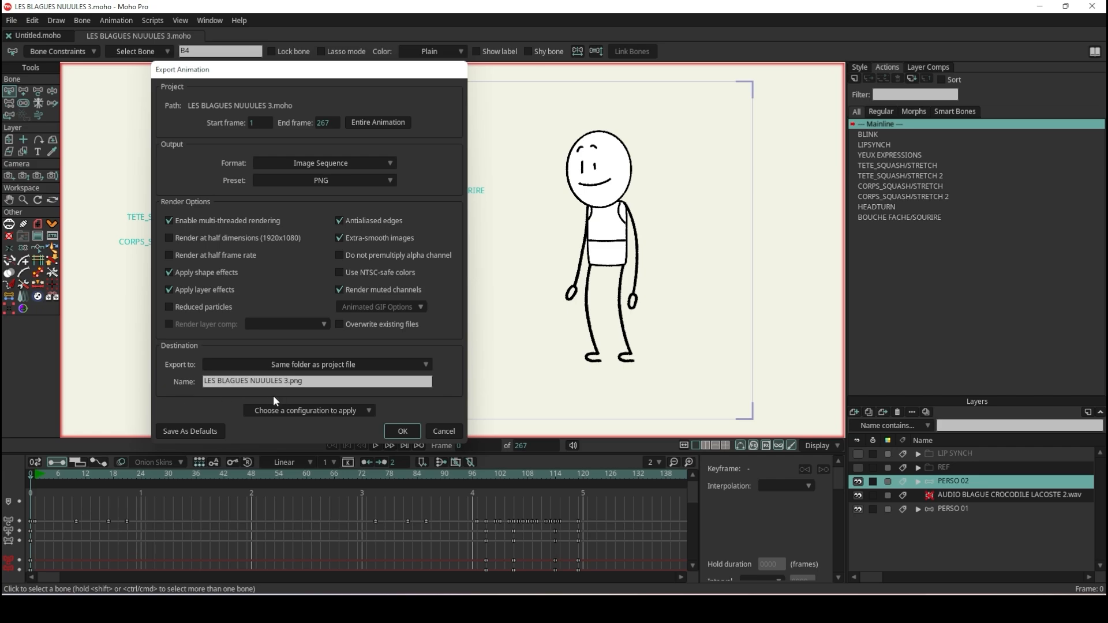
left_click(403, 431)
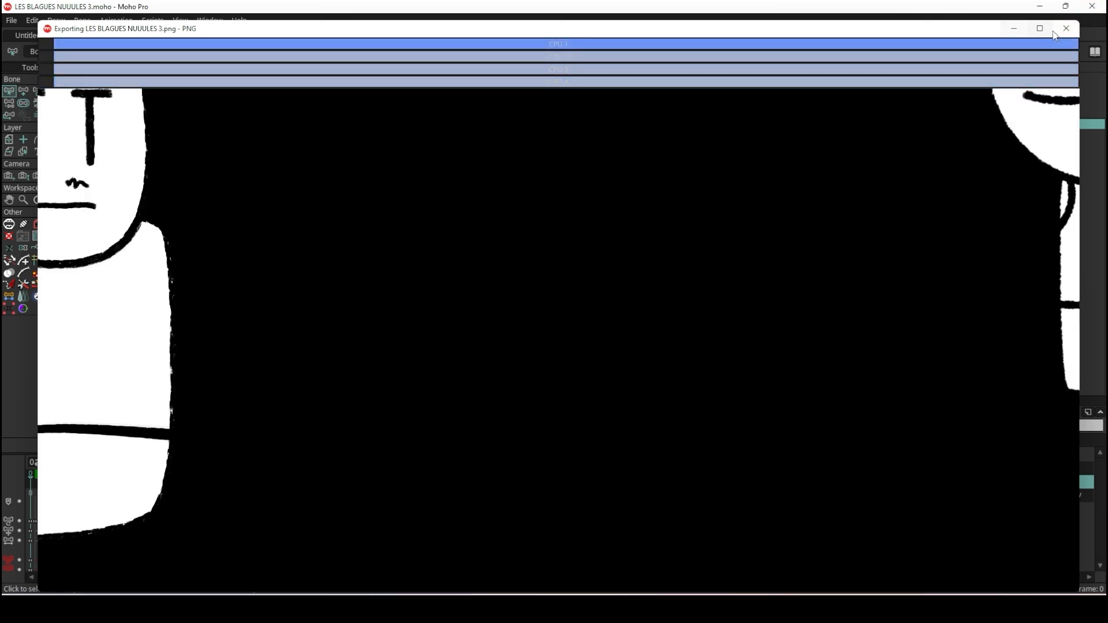
- Stop the running PNG sequence export and confirm quitting the render
left_click(1065, 29)
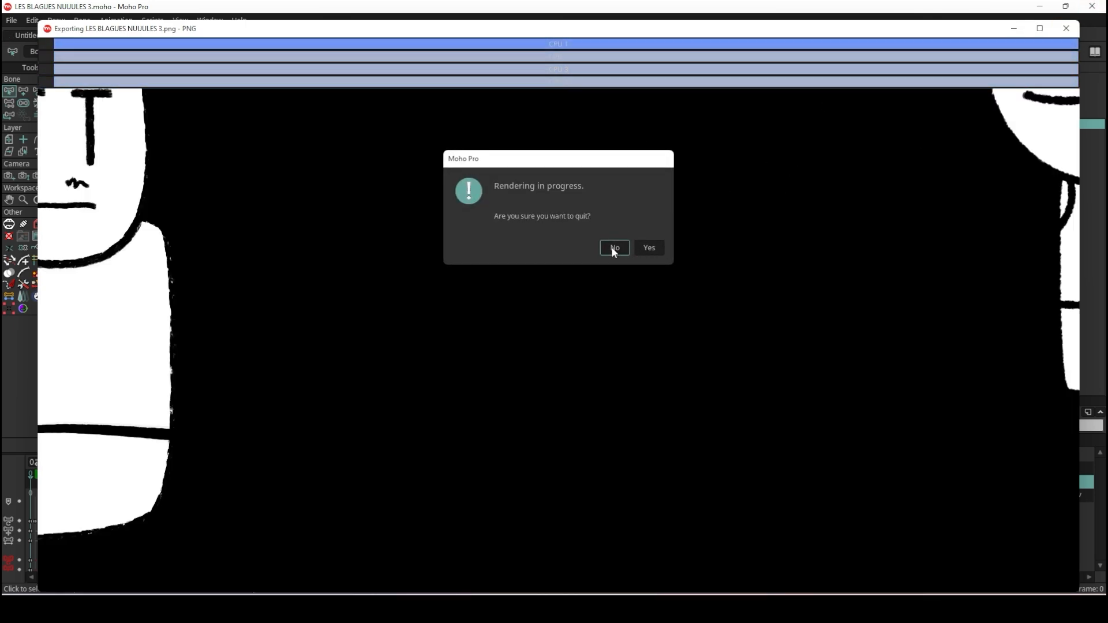
left_click(611, 247)
left_click(1065, 30)
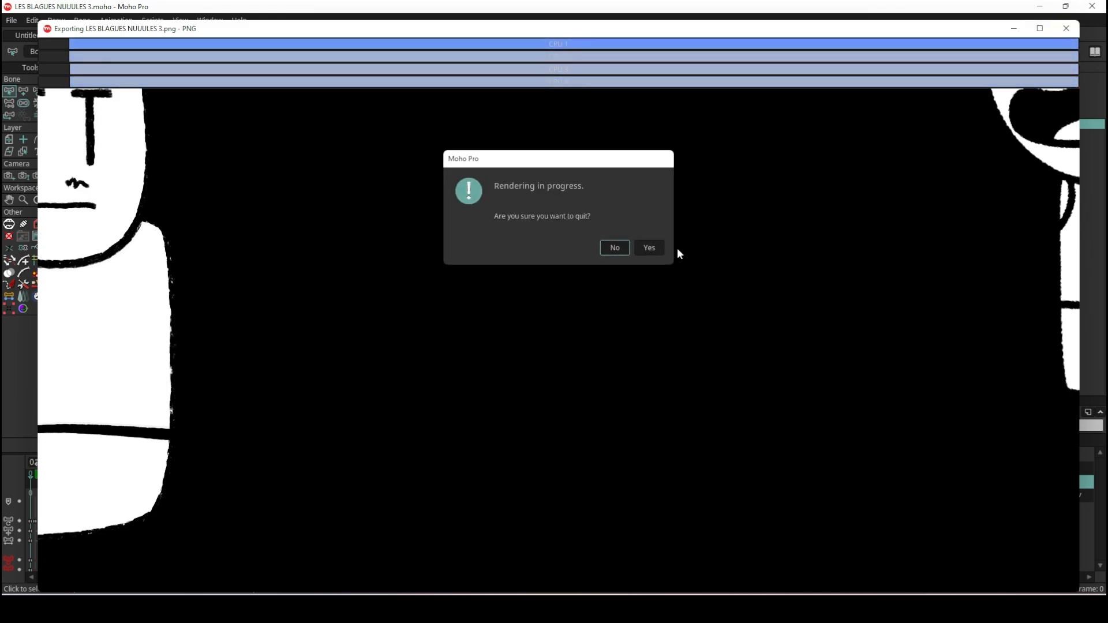
left_click(650, 248)
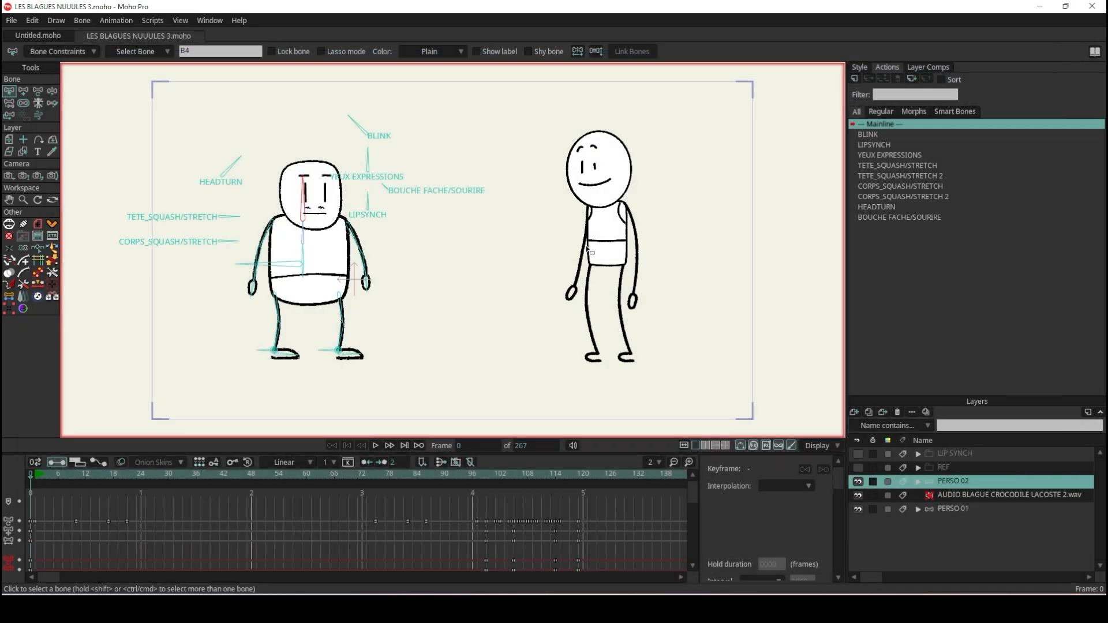